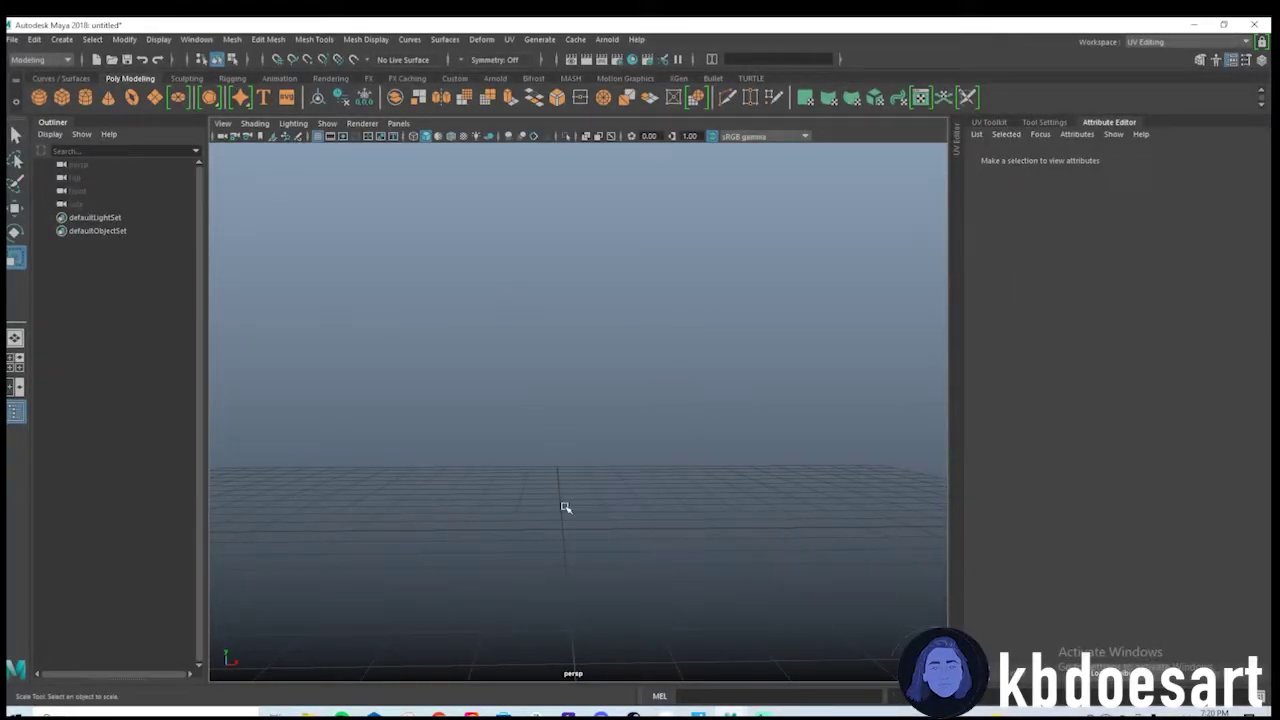
Switch from the perspective view to the front view and maximize it.
key("space")
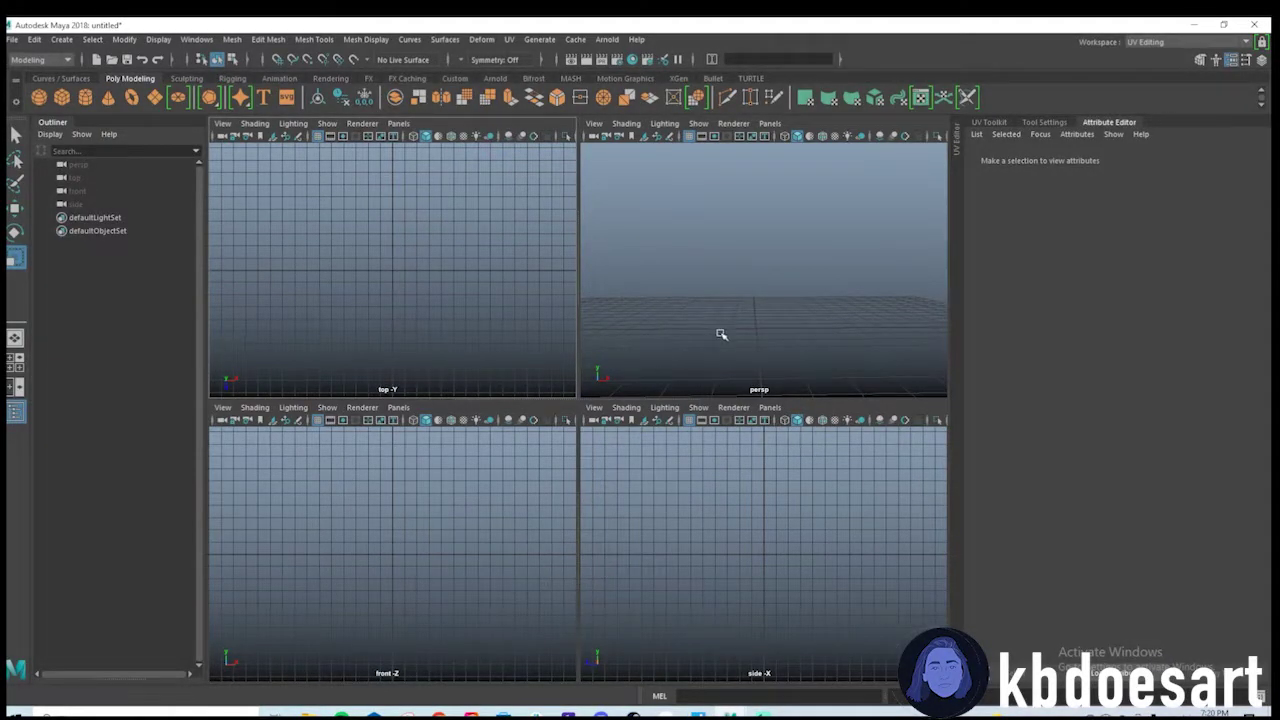
key("space")
key("space")
key("space")
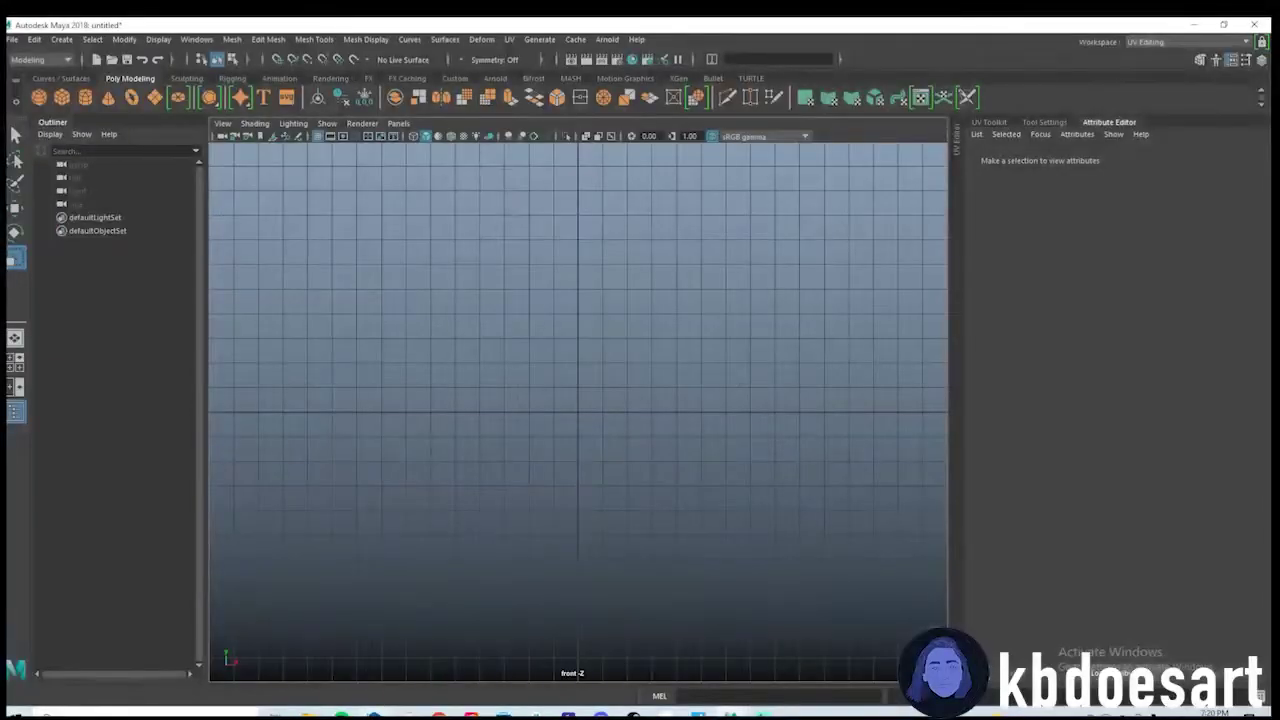
Import OD-Green-Vest-Front-and-Back_900x.jpg from the Downloads folder as an image plane in the front view.
left_click(222, 123)
mouse_move(367, 420)
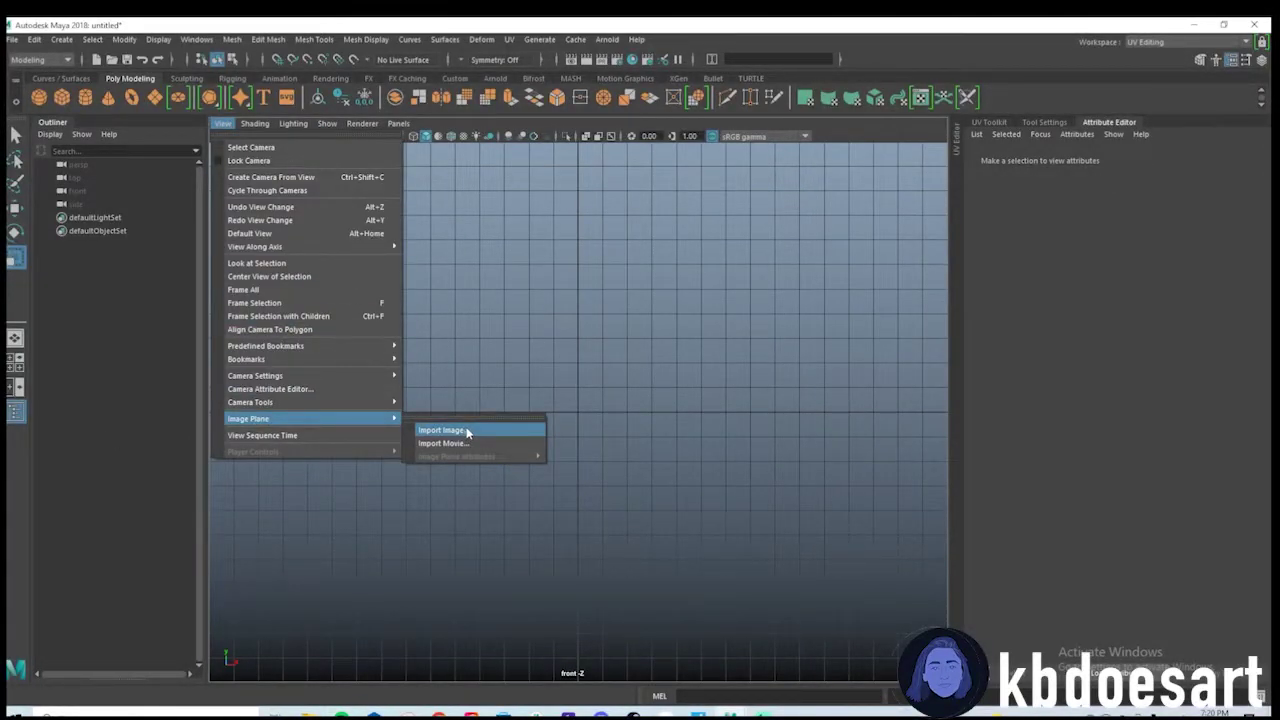
left_click(441, 430)
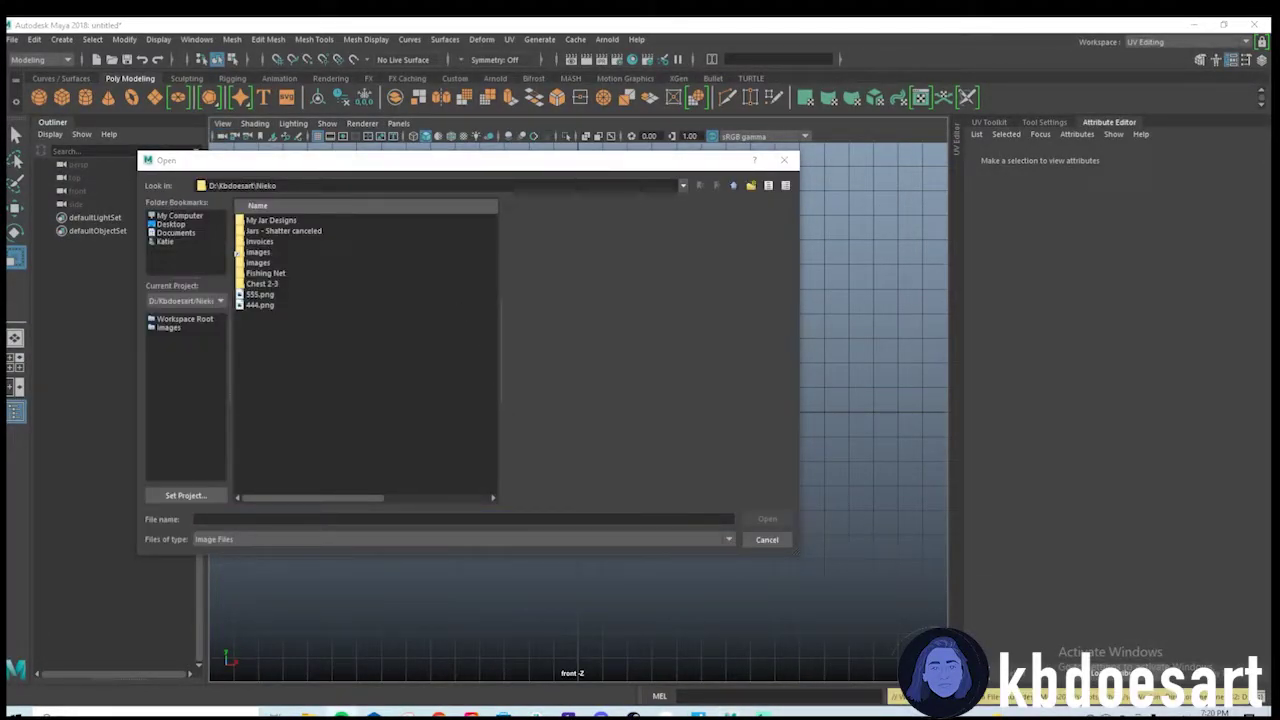
left_click(333, 328)
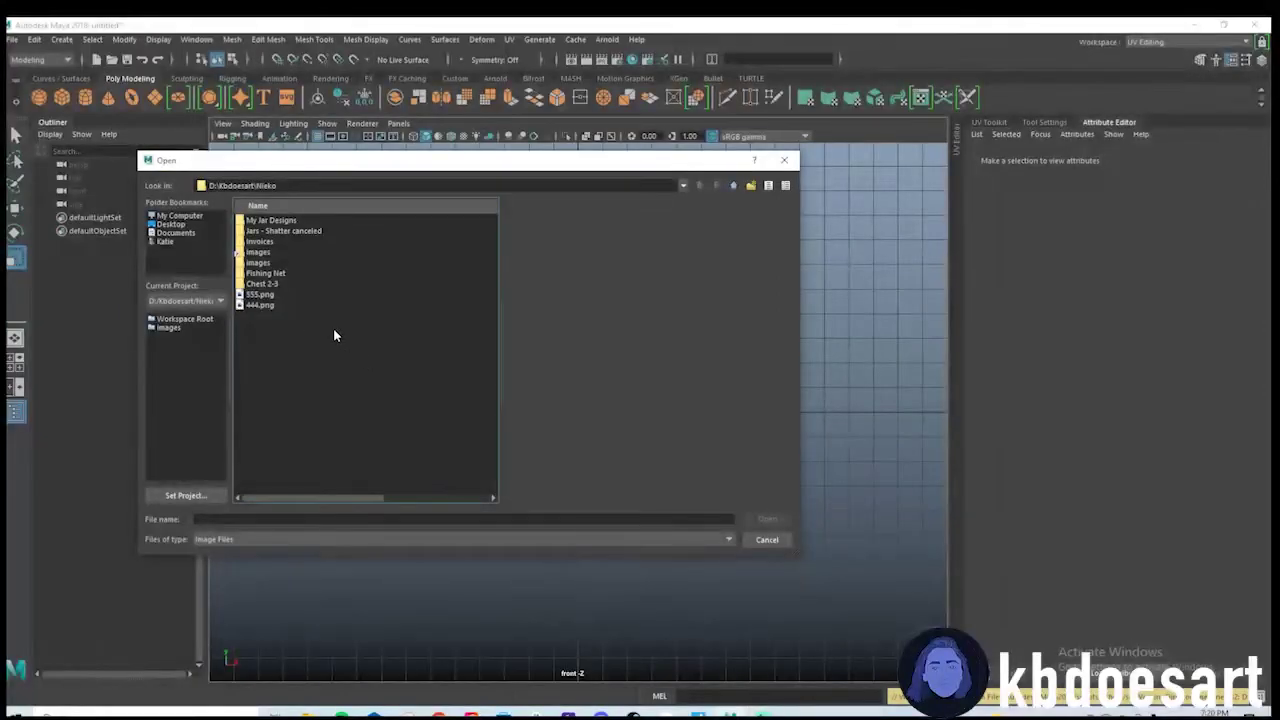
left_click(165, 242)
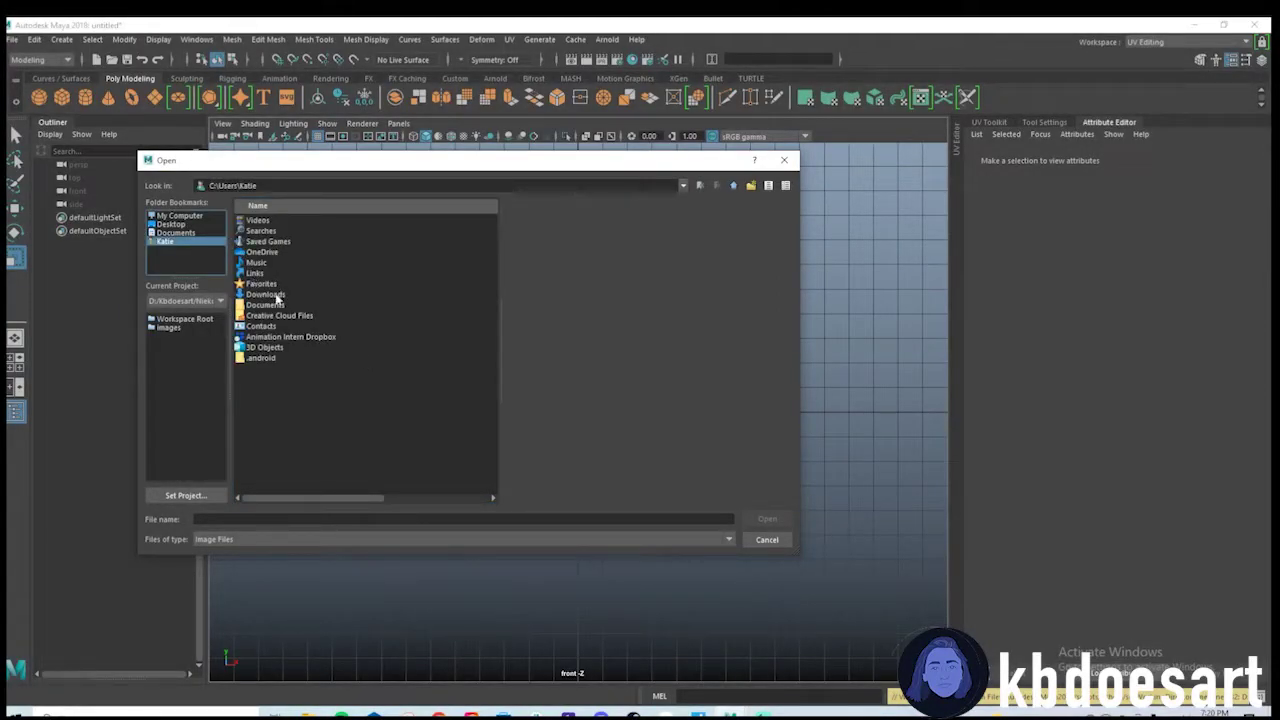
double_click(278, 295)
left_click(281, 274)
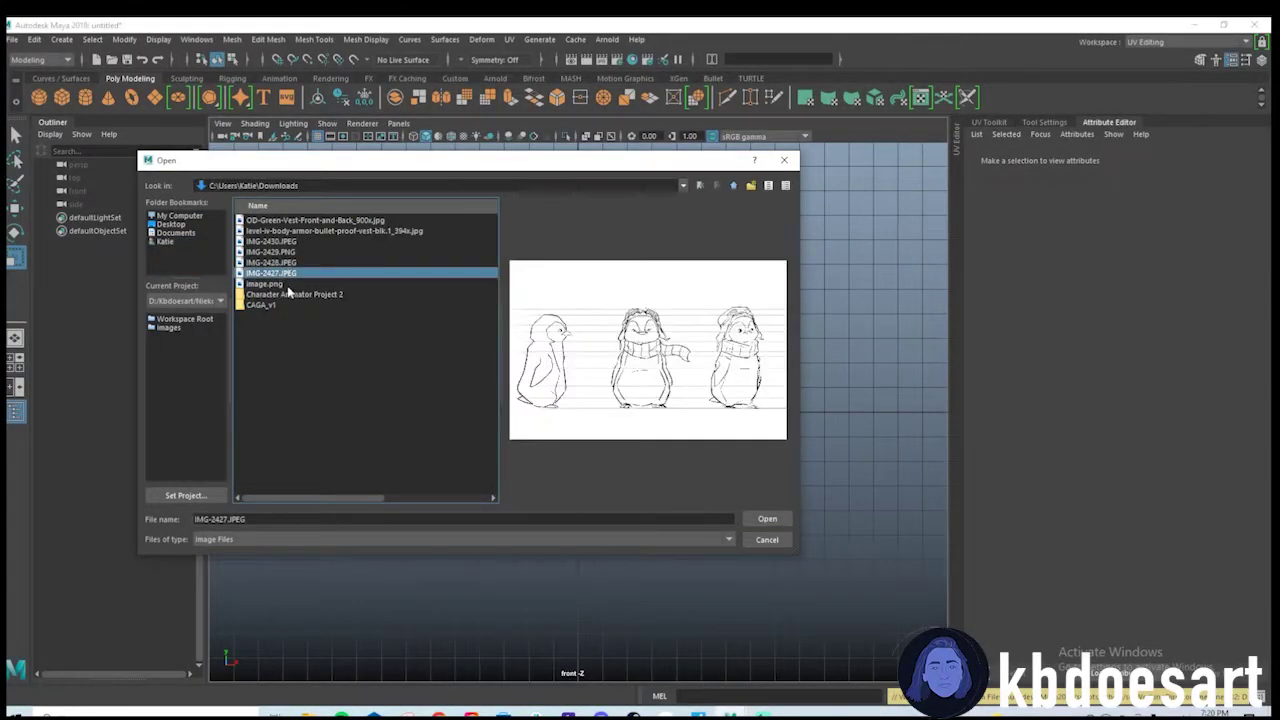
left_click(287, 285)
left_click(300, 222)
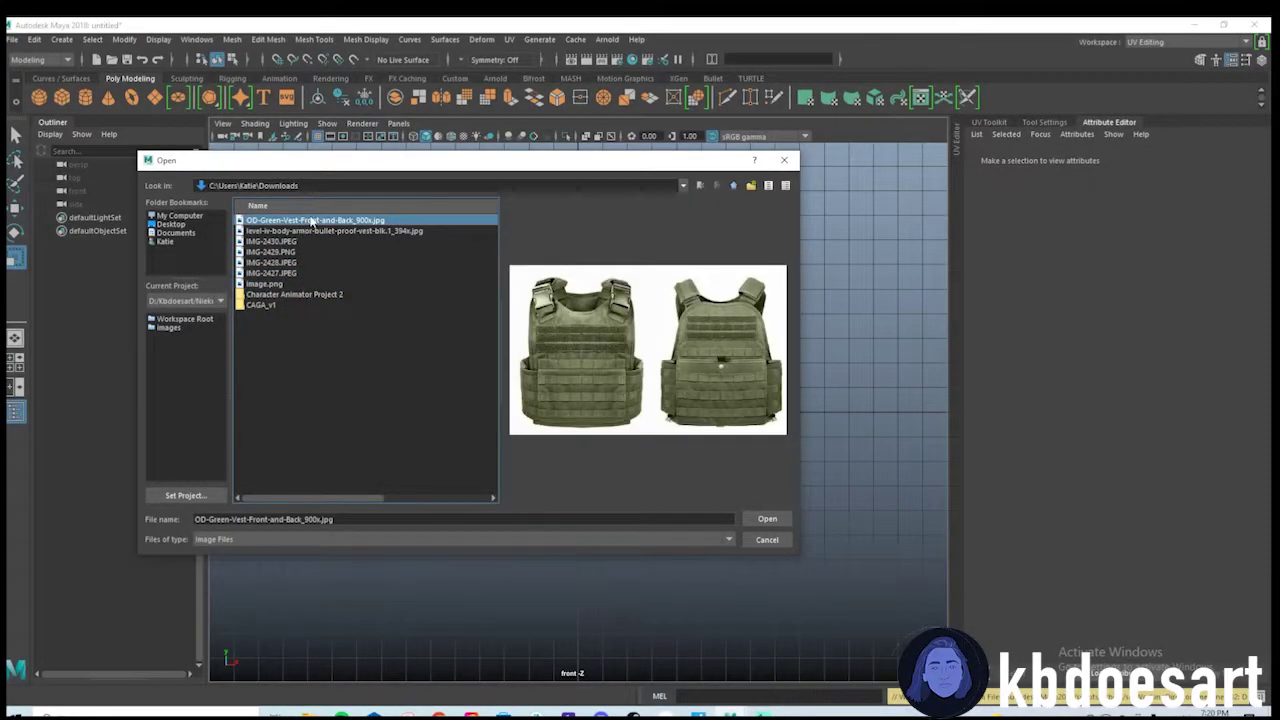
double_click(311, 222)
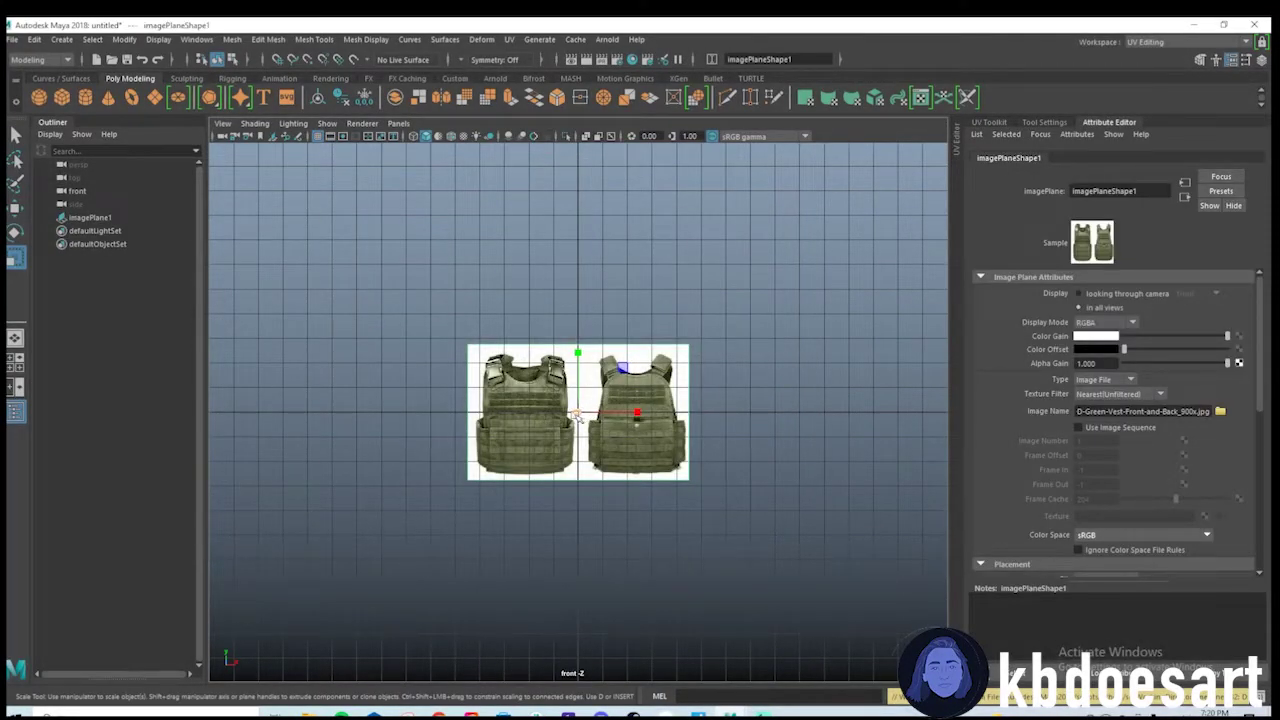
Enlarge the vest image plane and raise it about 7.05 units so the vests rest on the horizontal grid axis.
left_click_drag(577, 415, 809, 376)
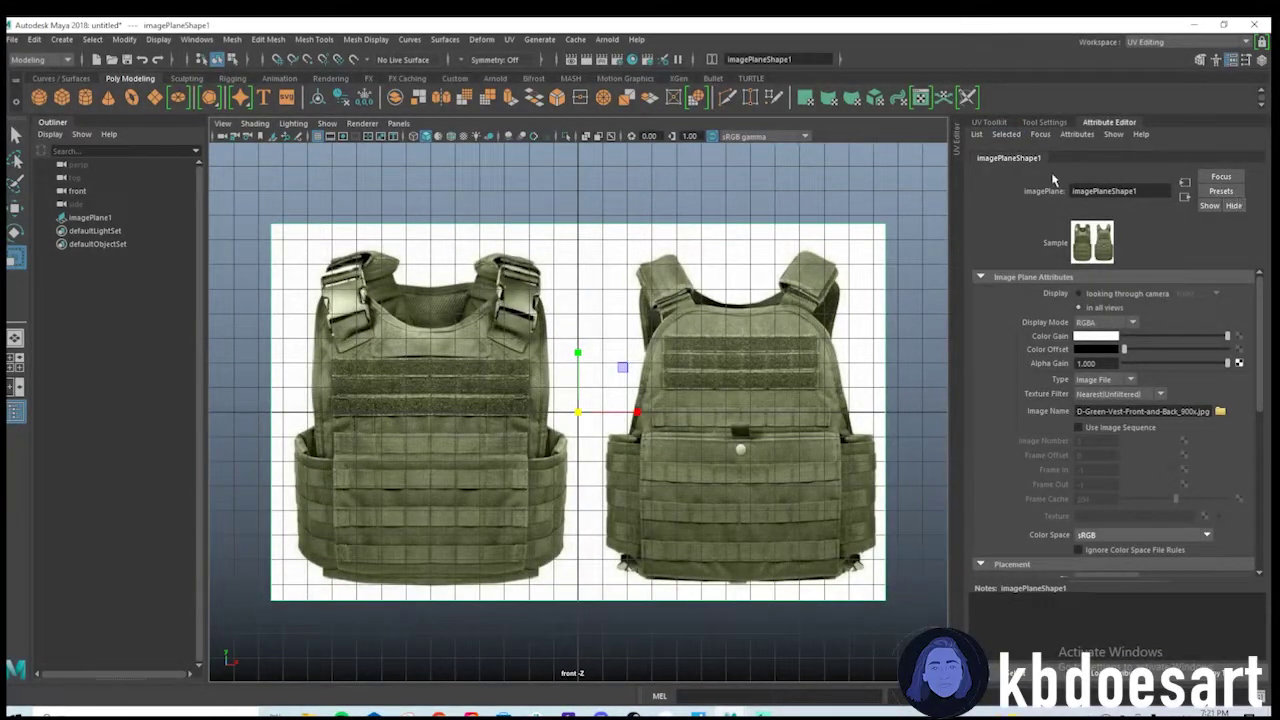
key("w")
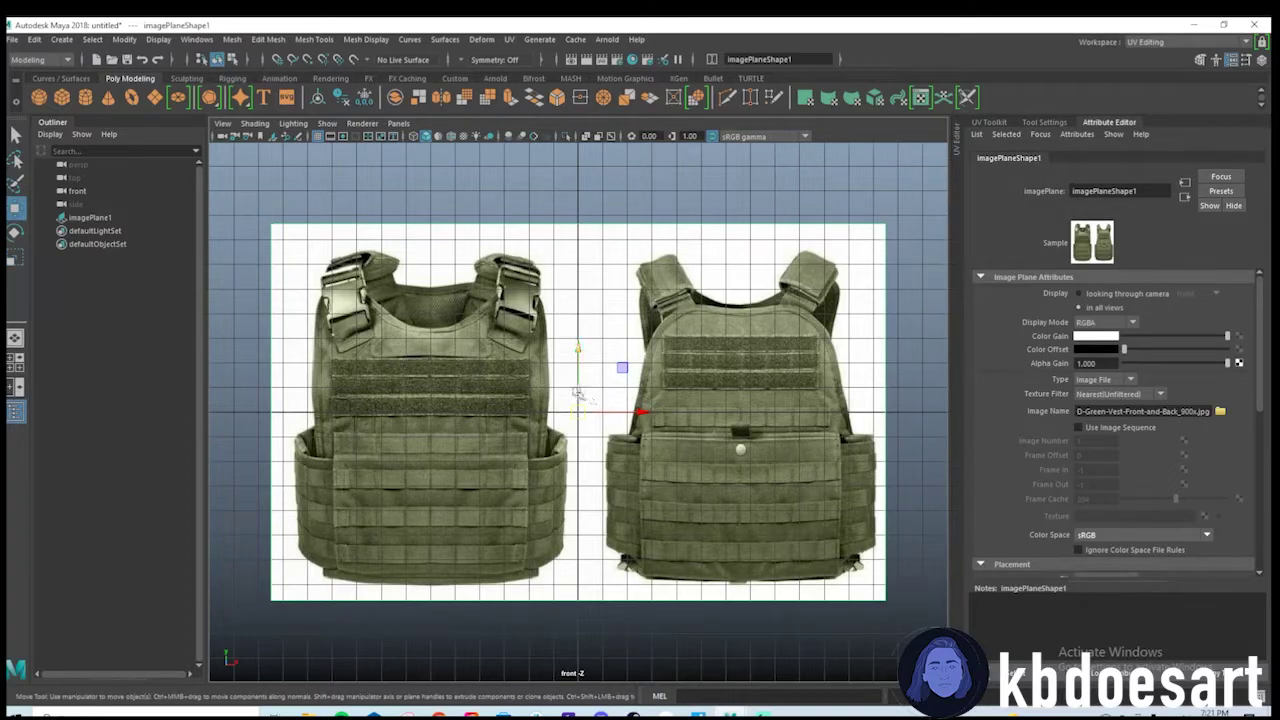
left_click_drag(580, 396, 574, 218)
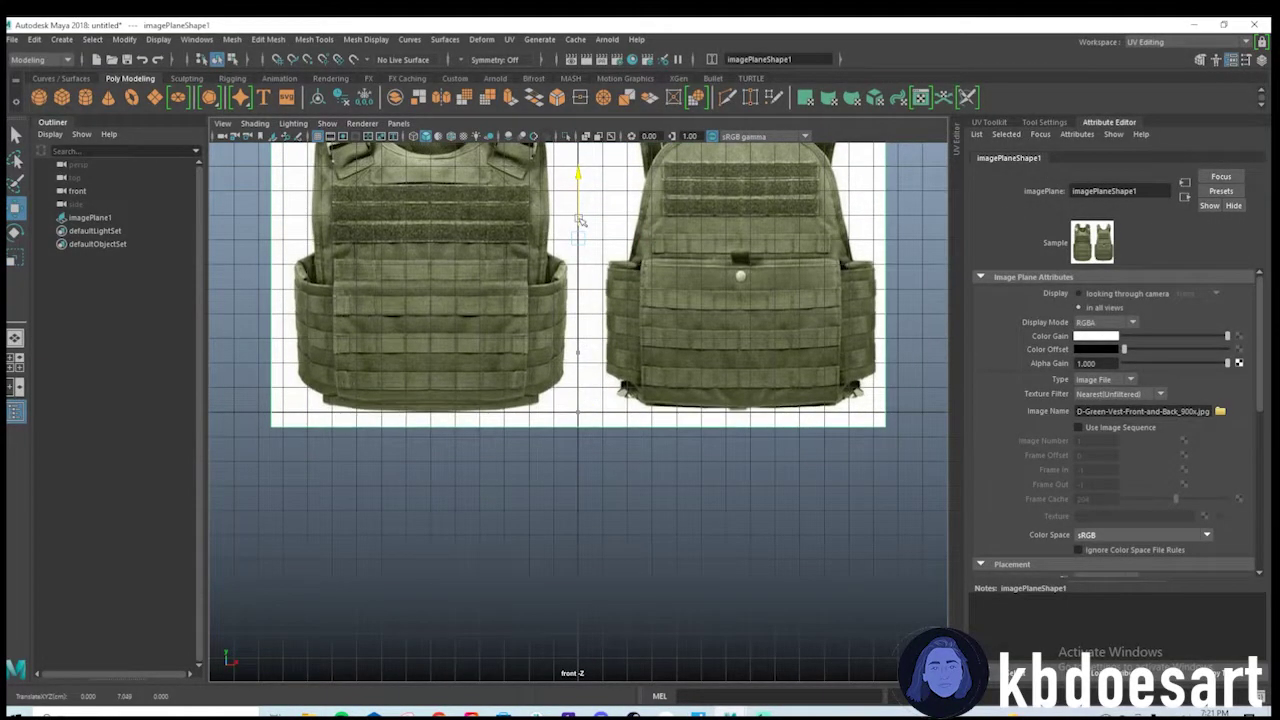
Move the image plane along X until the front-facing vest is centred on the vertical grid axis.
middle_click_drag(583, 280, 607, 430, "alt")
scroll(612, 420, "down", 1)
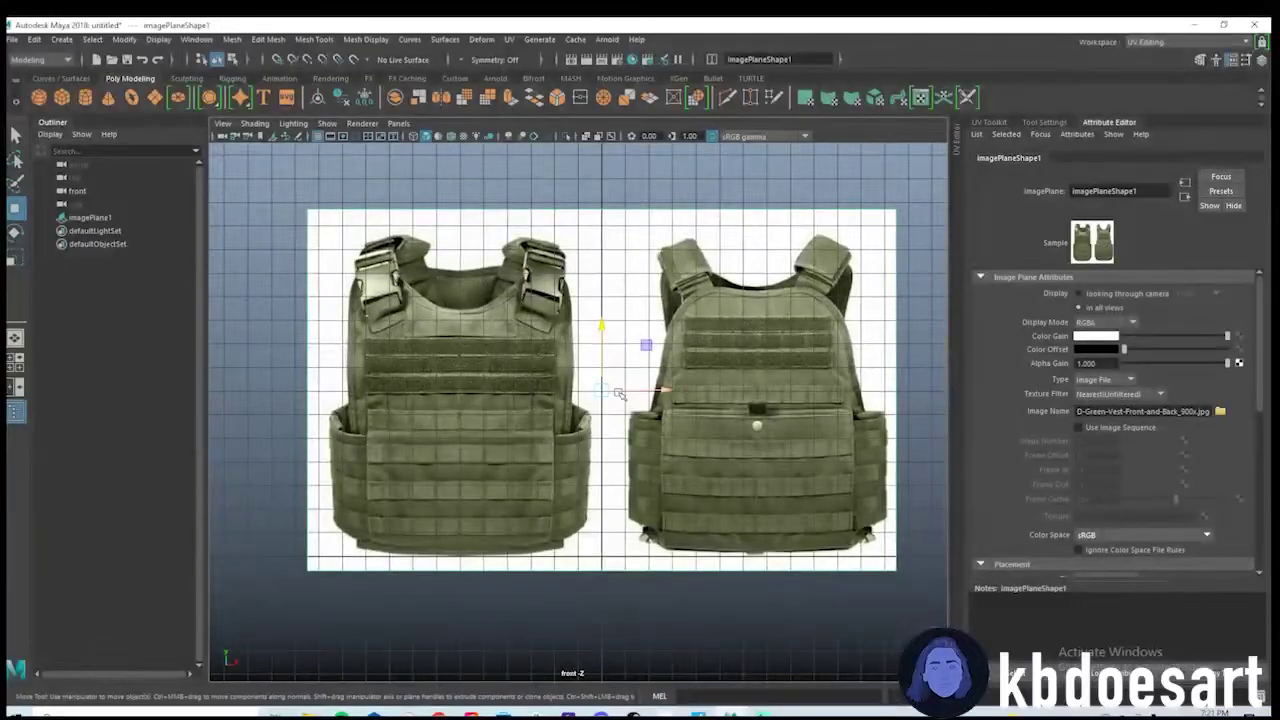
left_click_drag(621, 393, 760, 385)
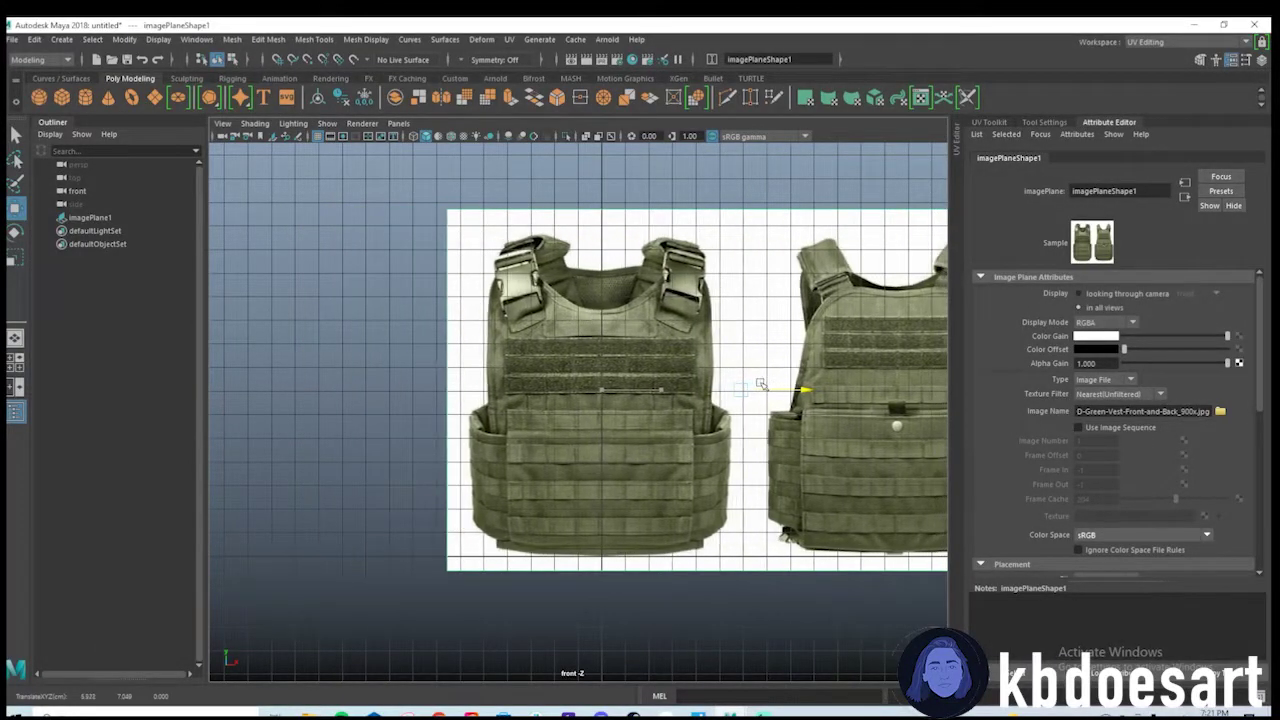
key("r")
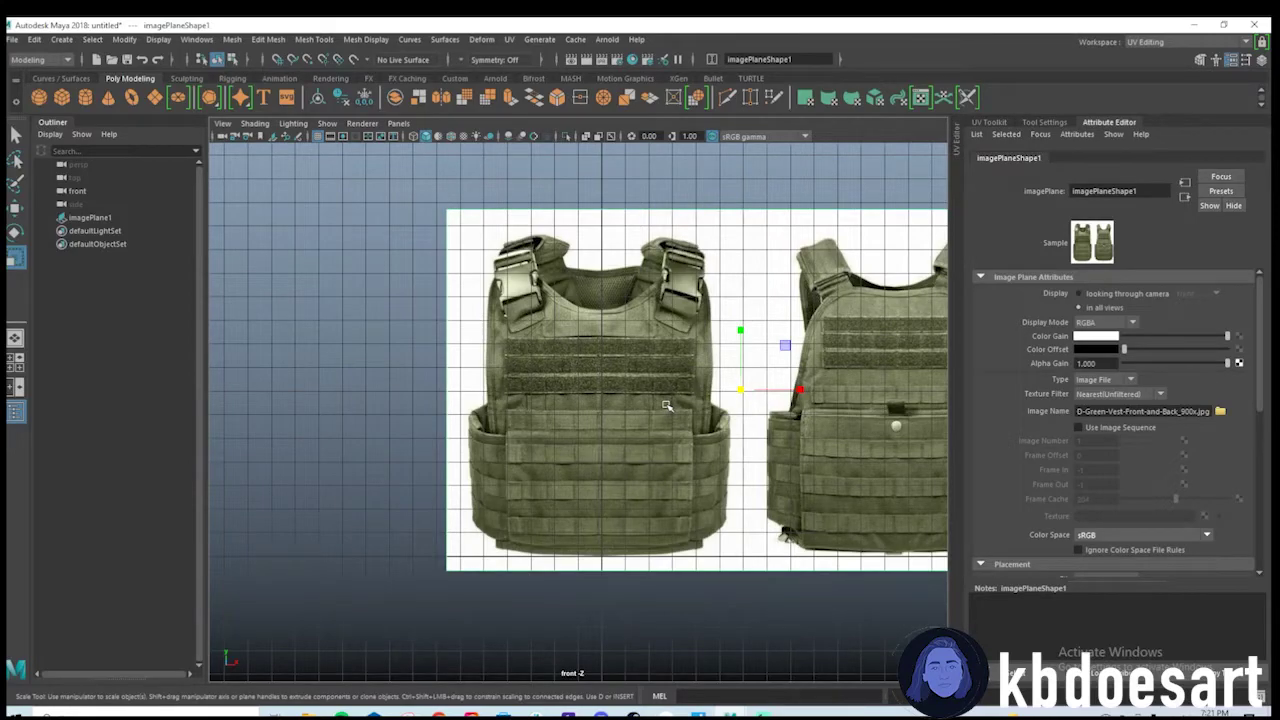
key("w")
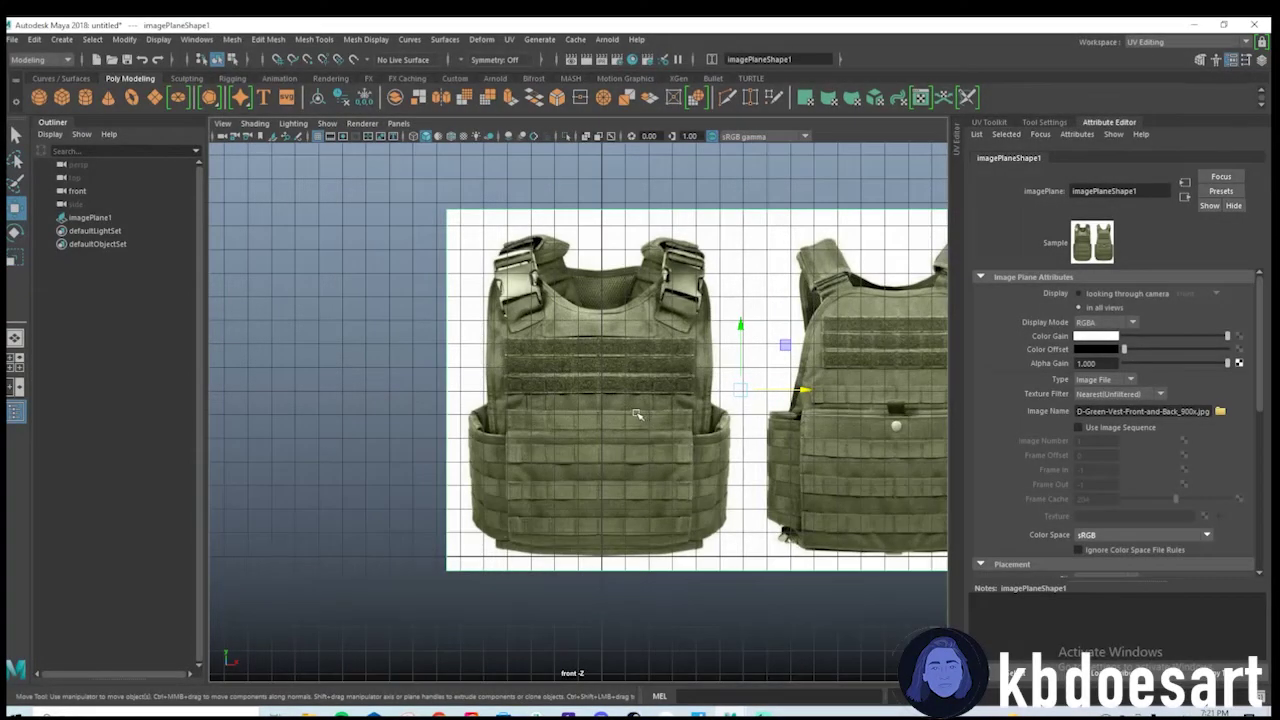
middle_click_drag(637, 414, 569, 409, "alt")
right_click_drag(569, 409, 625, 446, "alt")
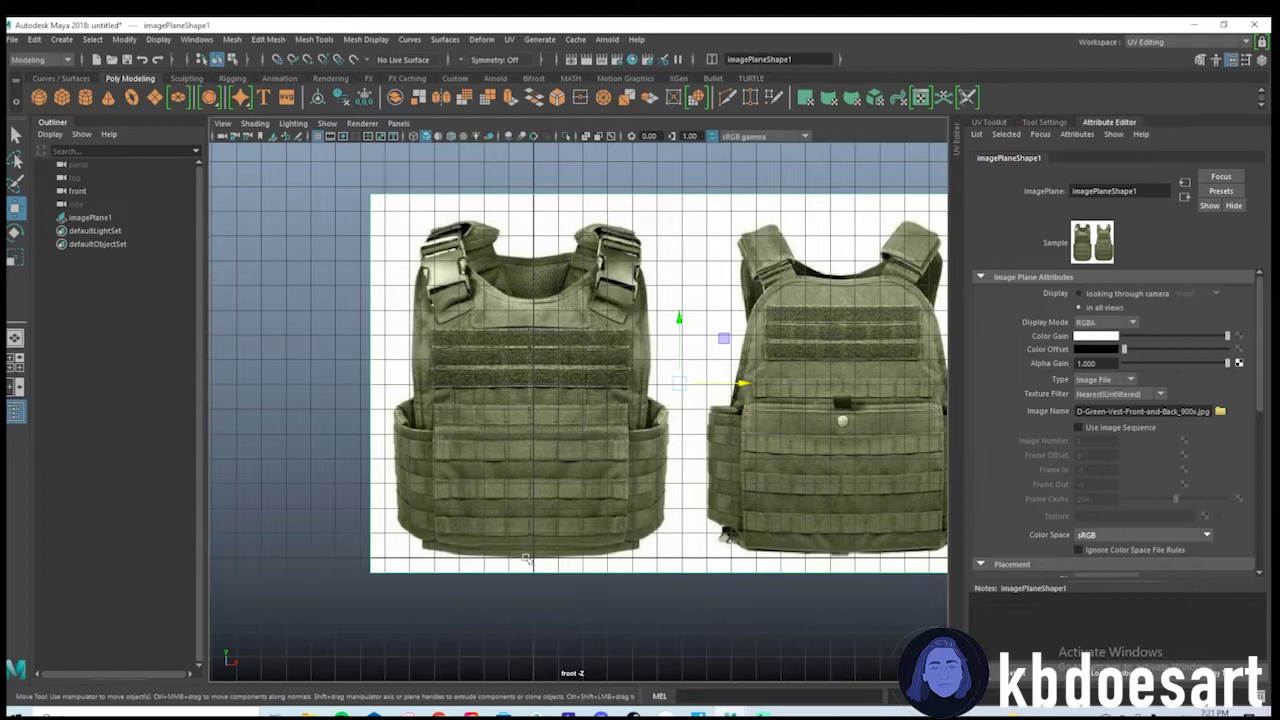
scroll(530, 558, "up", 2)
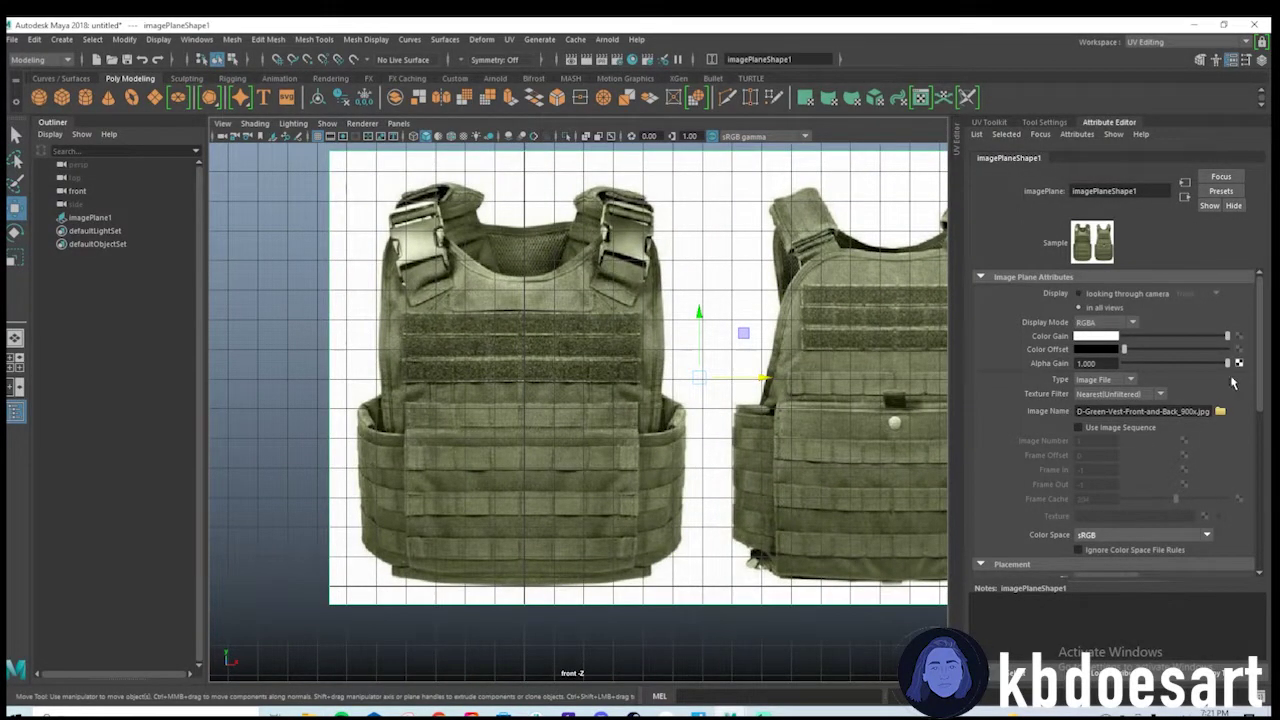
Set the image plane to display only when looking through the front camera, and check it across the four views.
left_click(1131, 295)
key("space")
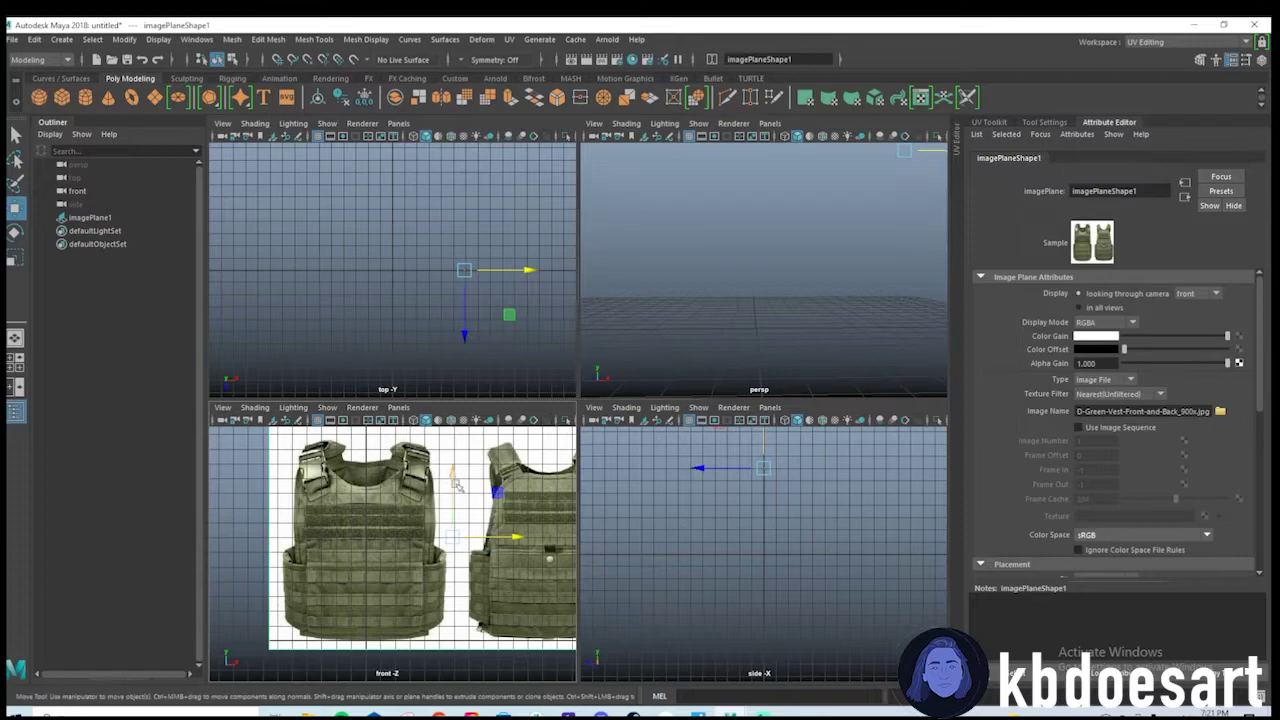
key("space")
key("space")
key("space")
Duplicate the image plane, naming the copy "back" and the original "front".
left_click(92, 217)
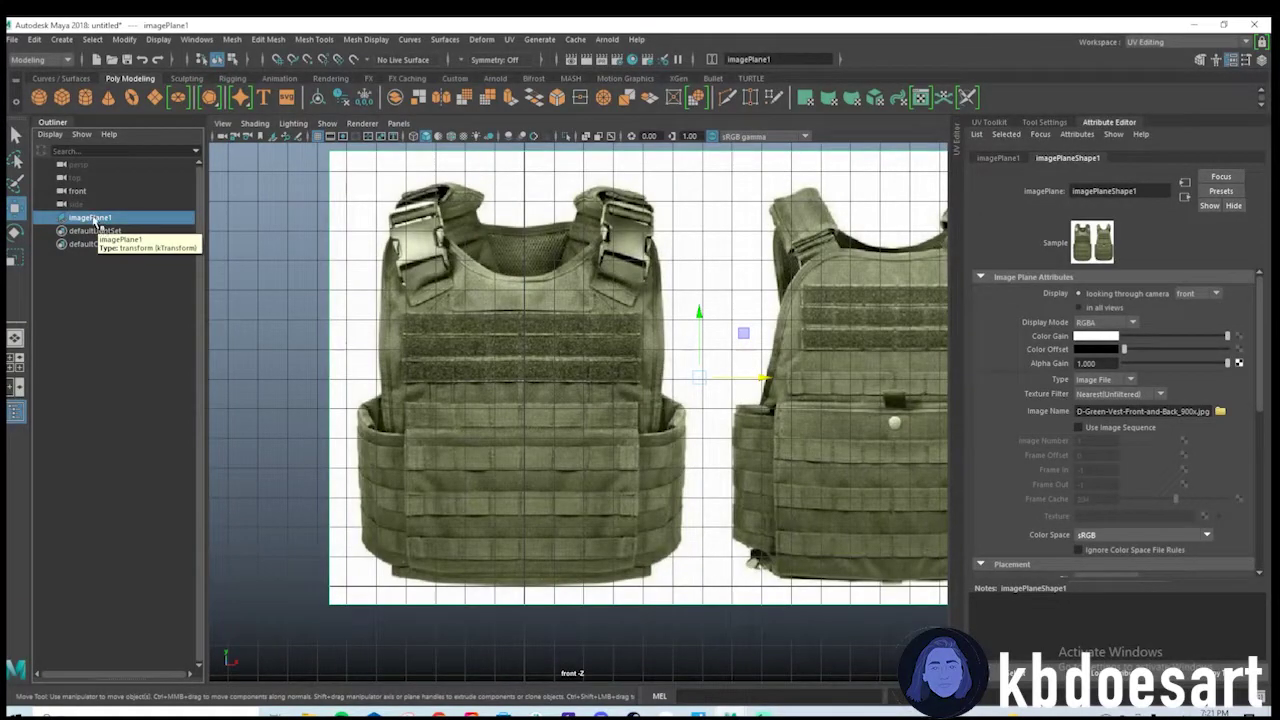
key("ctrl+d")
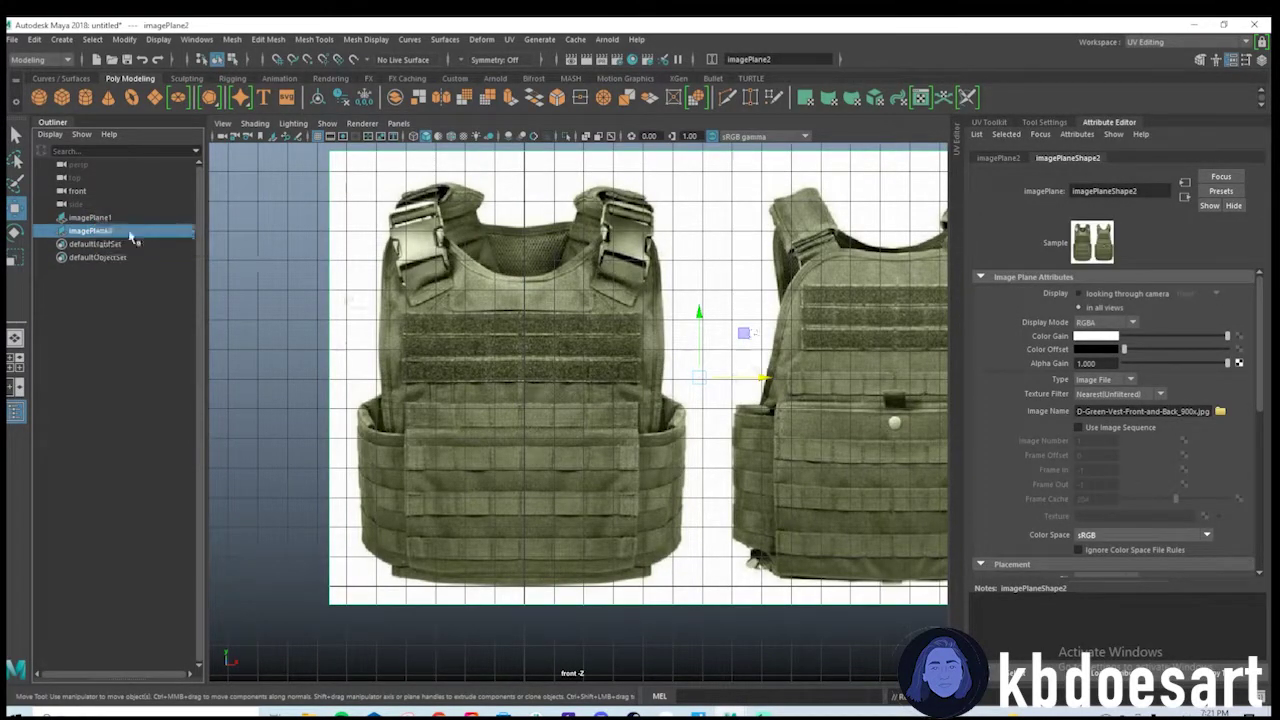
double_click(118, 231)
type("back")
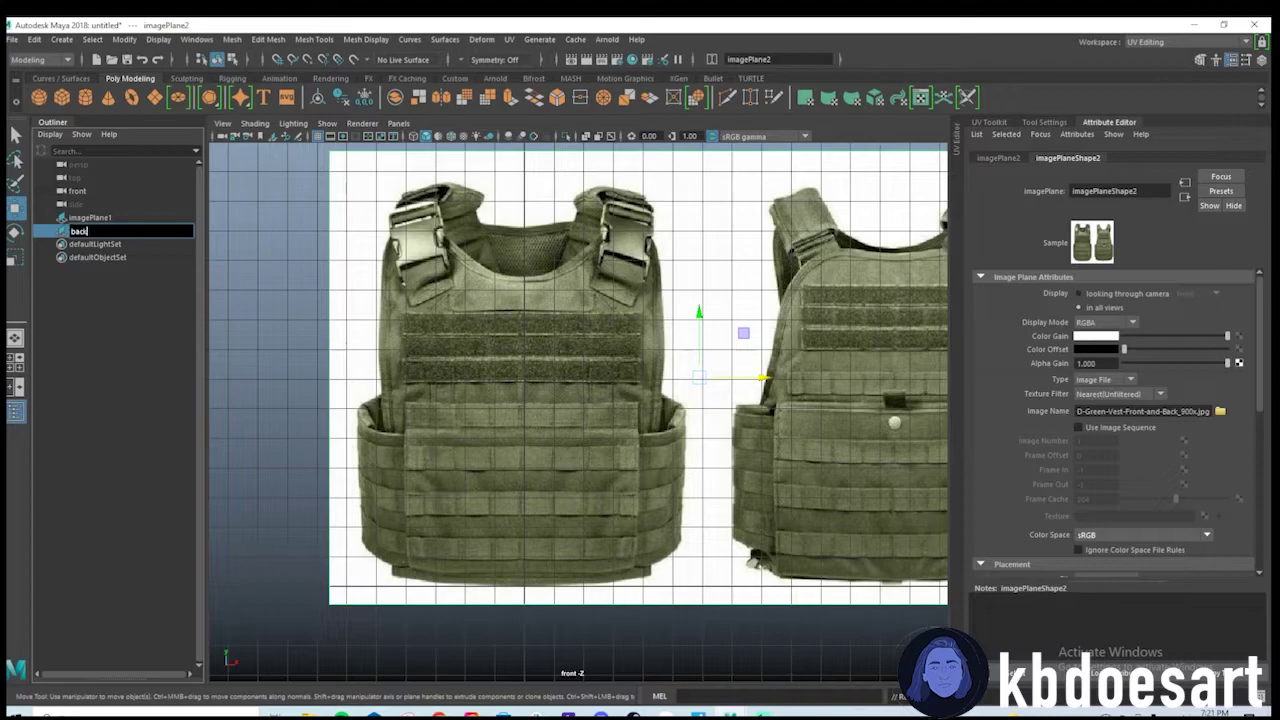
double_click(100, 219)
type("front")
key("Return")
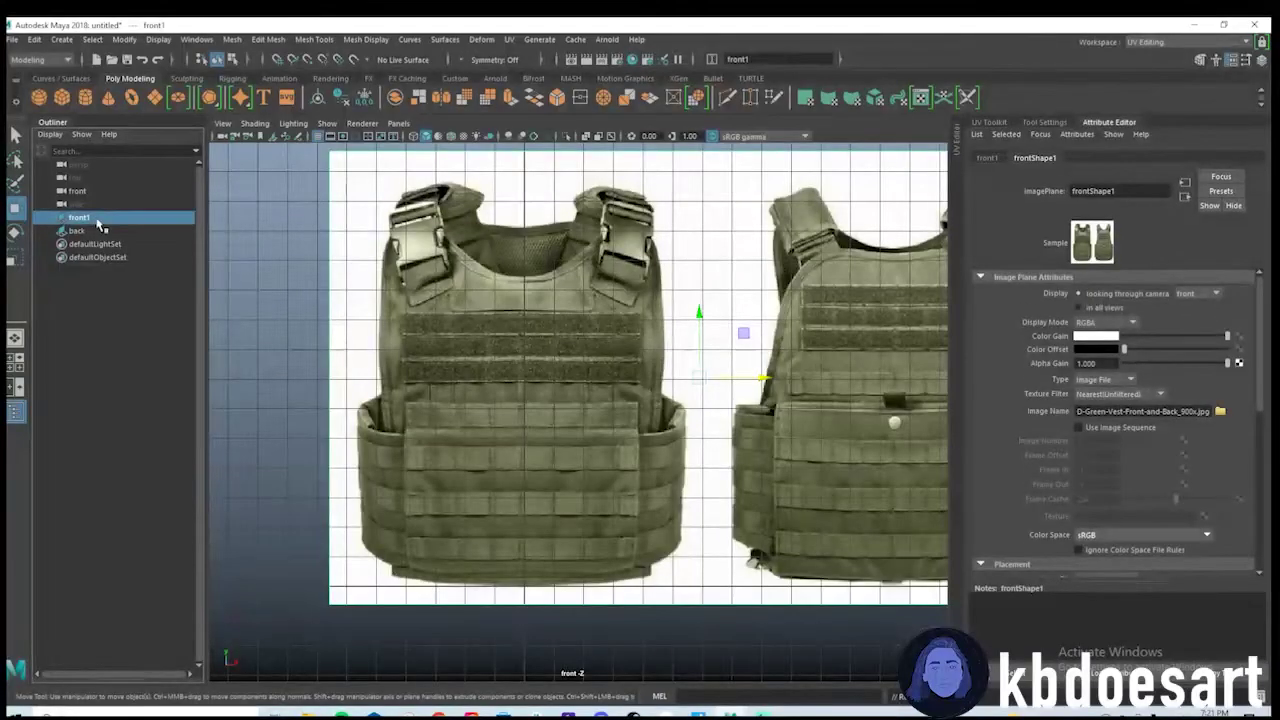
Move the back image plane along X to about -6.48 so the rear-facing vest is centred on the vertical grid axis.
left_click(124, 233)
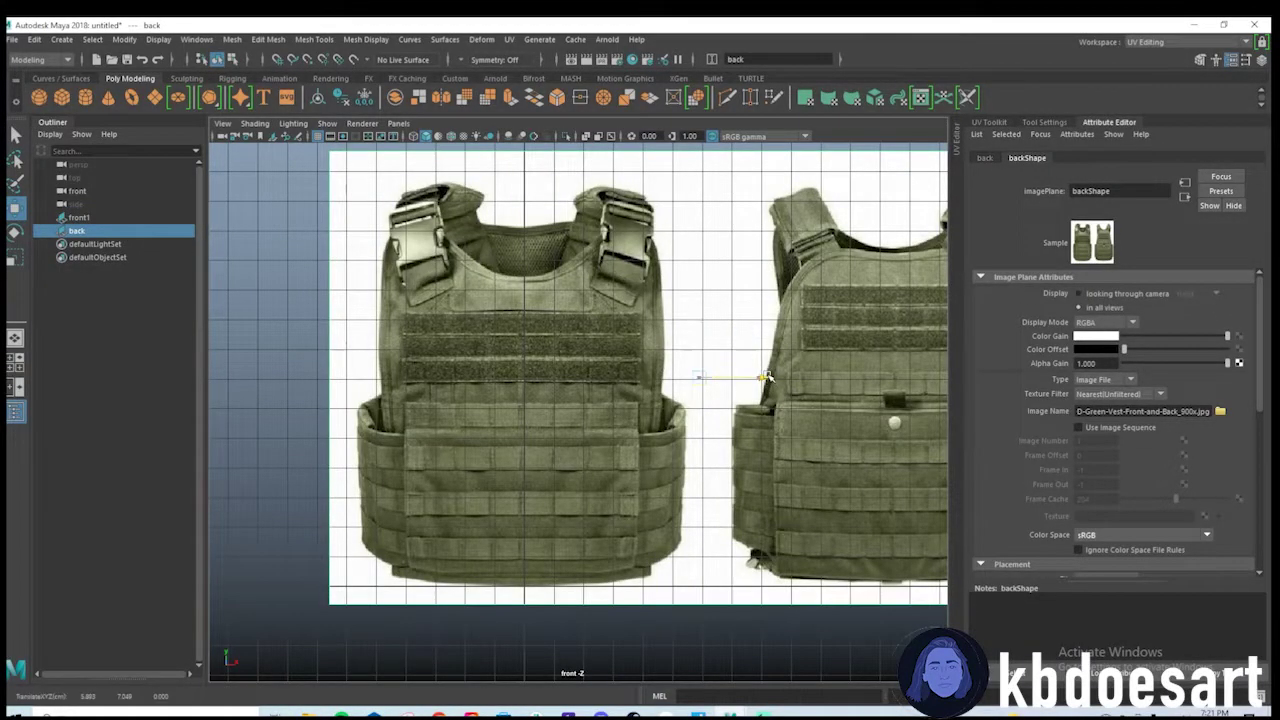
left_click_drag(762, 378, 398, 379)
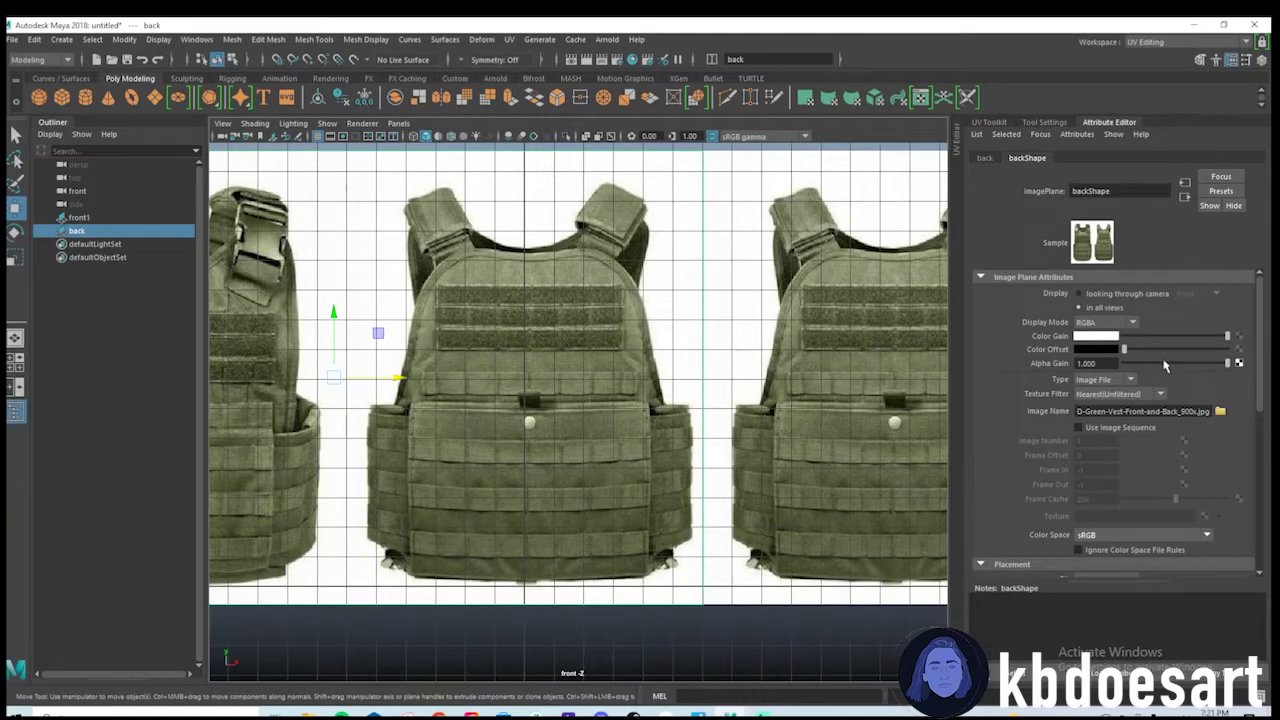
left_click_drag(1164, 366, 1262, 370)
mouse_move(399, 378)
left_mouse_down()
mouse_move(250, 378)
mouse_move(420, 378)
mouse_move(365, 378)
mouse_move(397, 386)
left_mouse_up()
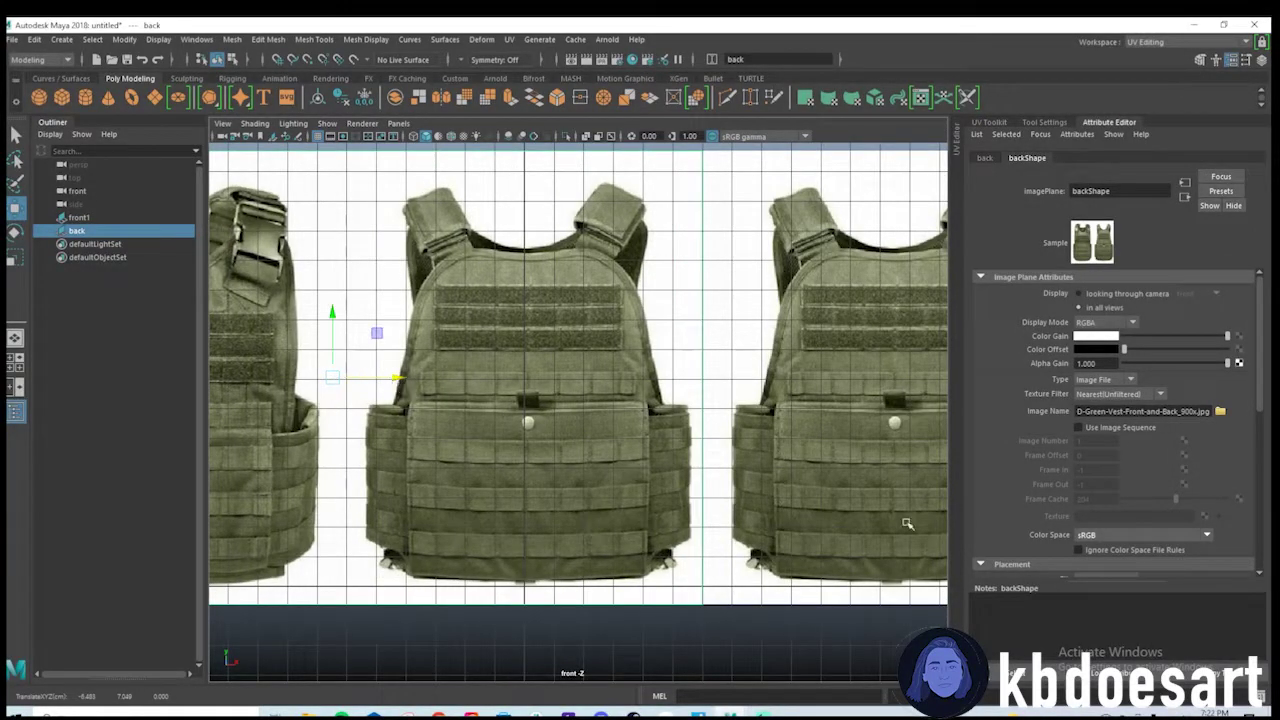
scroll(496, 416, "down", 4)
key("super")
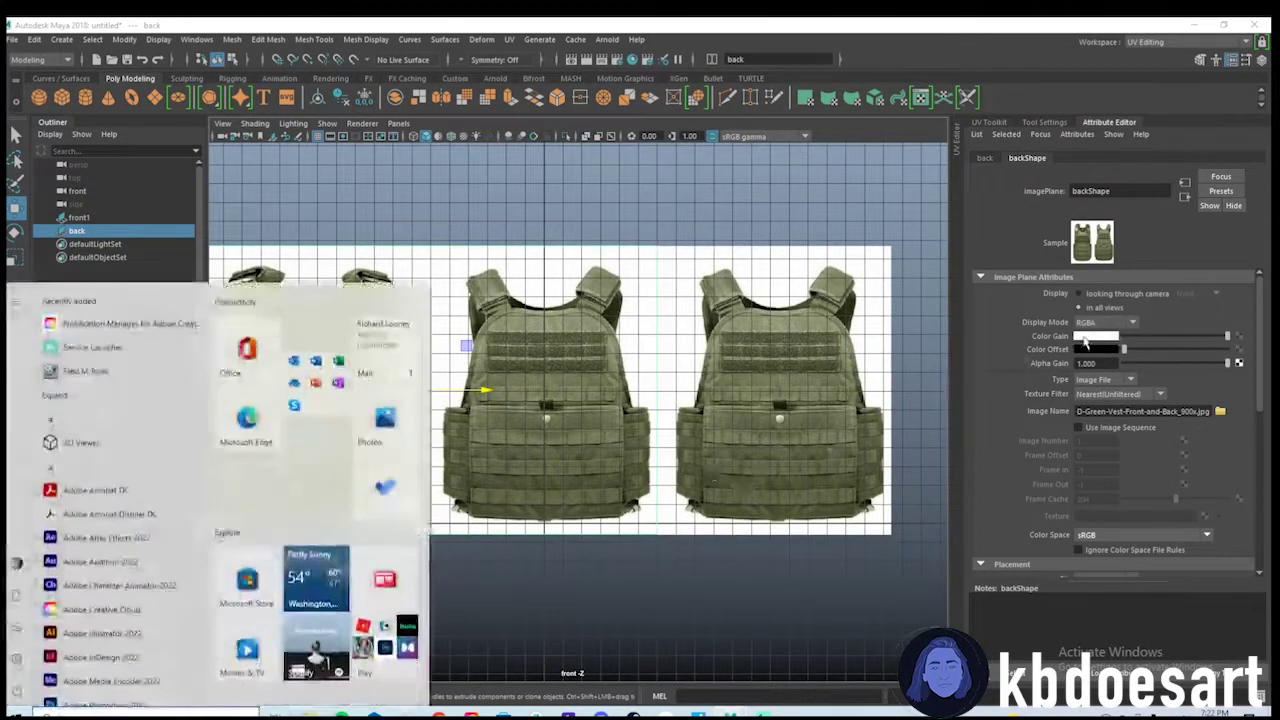
key("super")
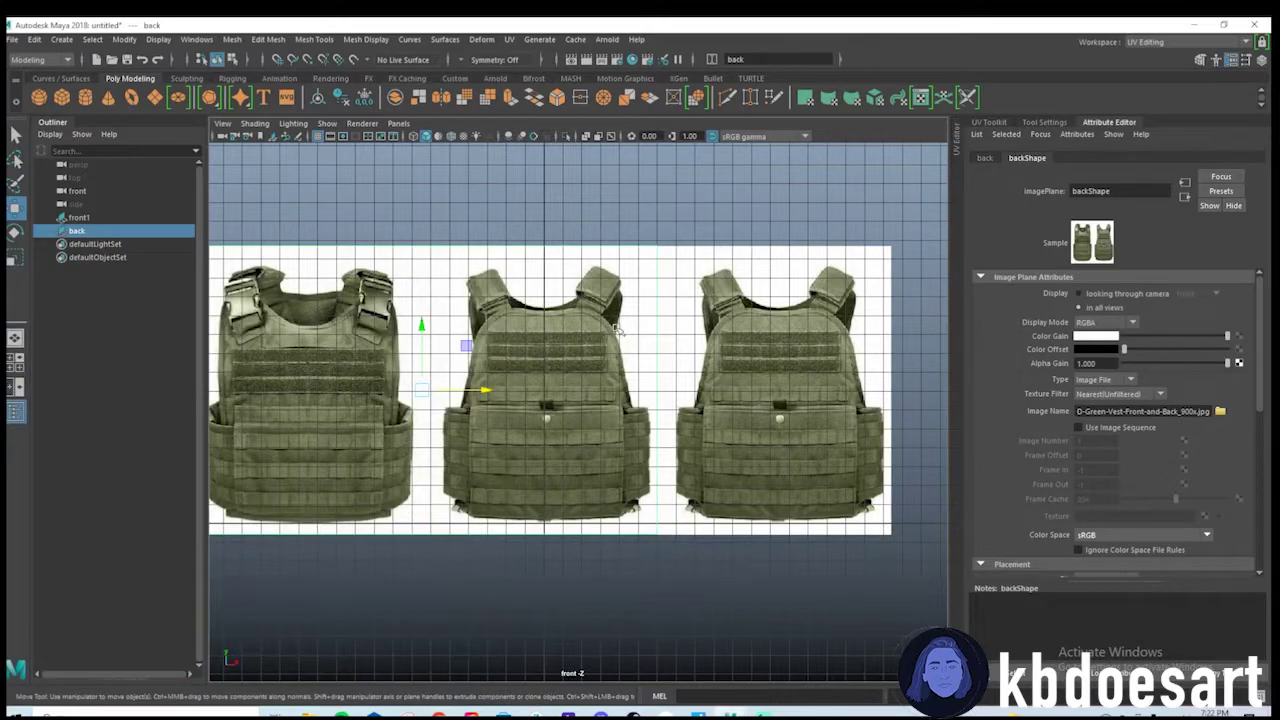
Change the side view to a back view and maximize it.
key("space")
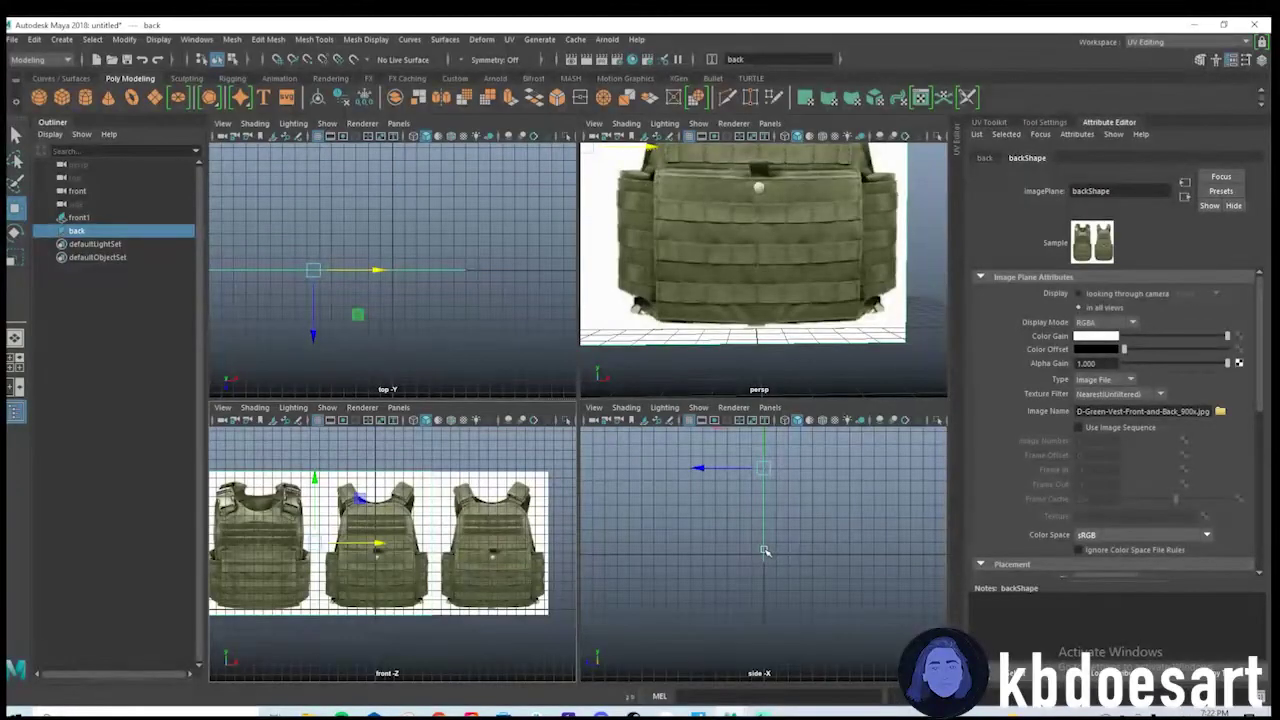
key("space")
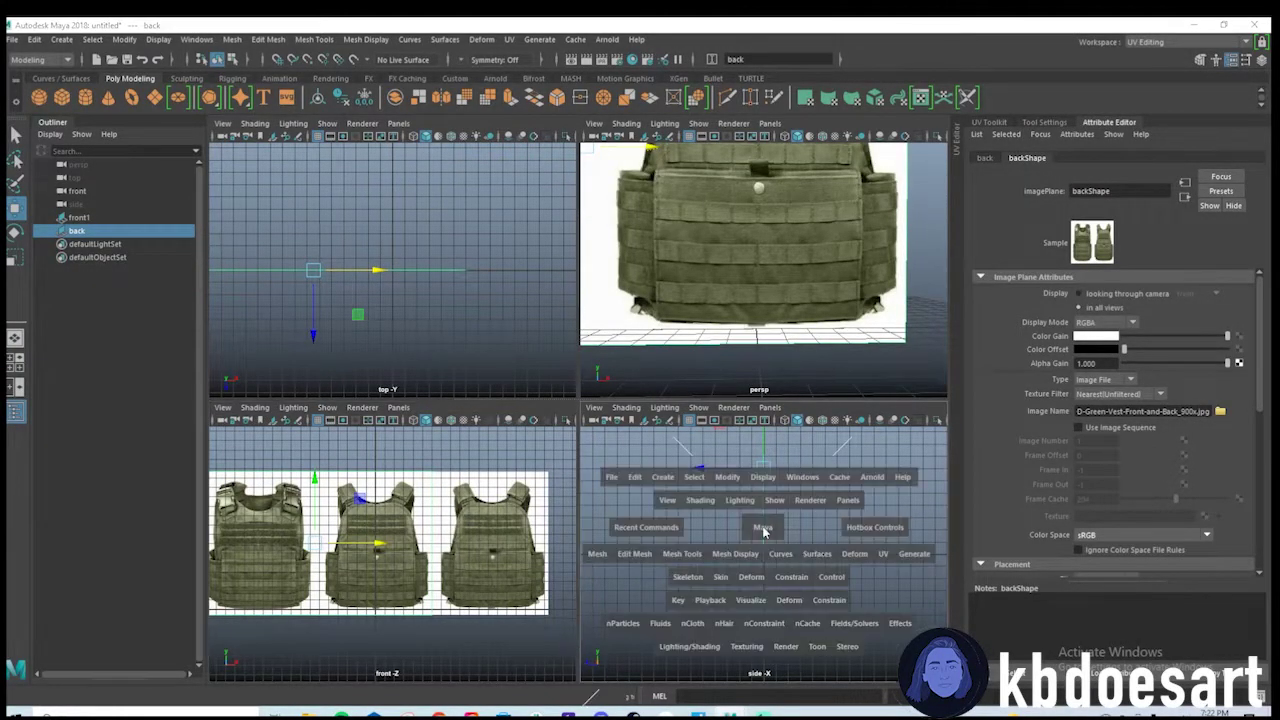
left_click_drag(765, 532, 716, 550)
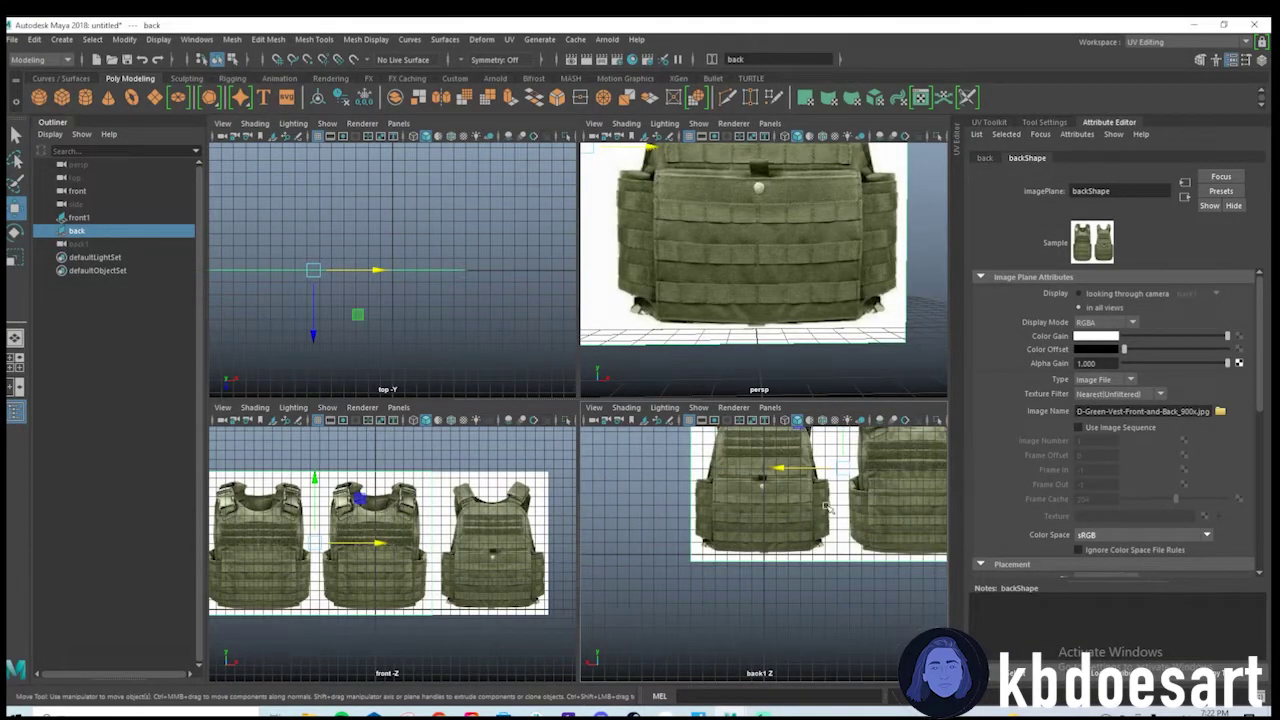
key("space")
middle_click_drag(834, 517, 651, 524, "alt")
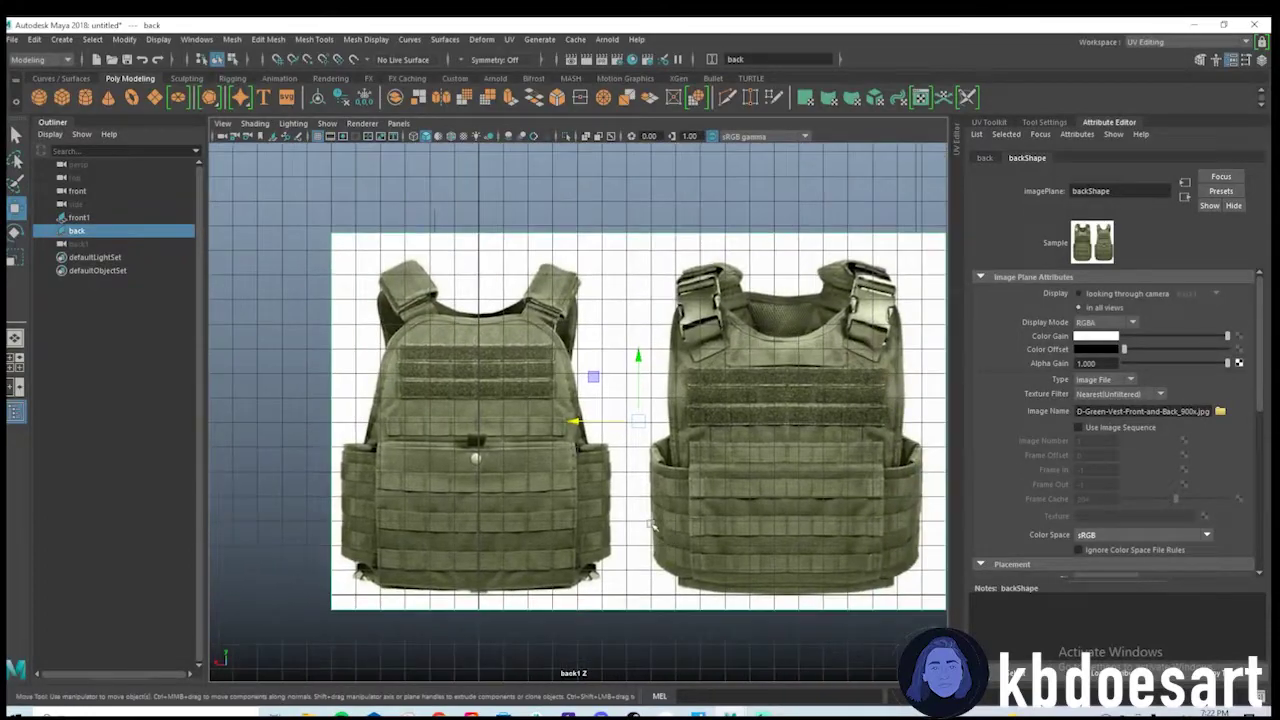
Set the back image plane to display only when looking through the back1 camera, and return to the four-view layout.
left_click(150, 245)
left_click(151, 232)
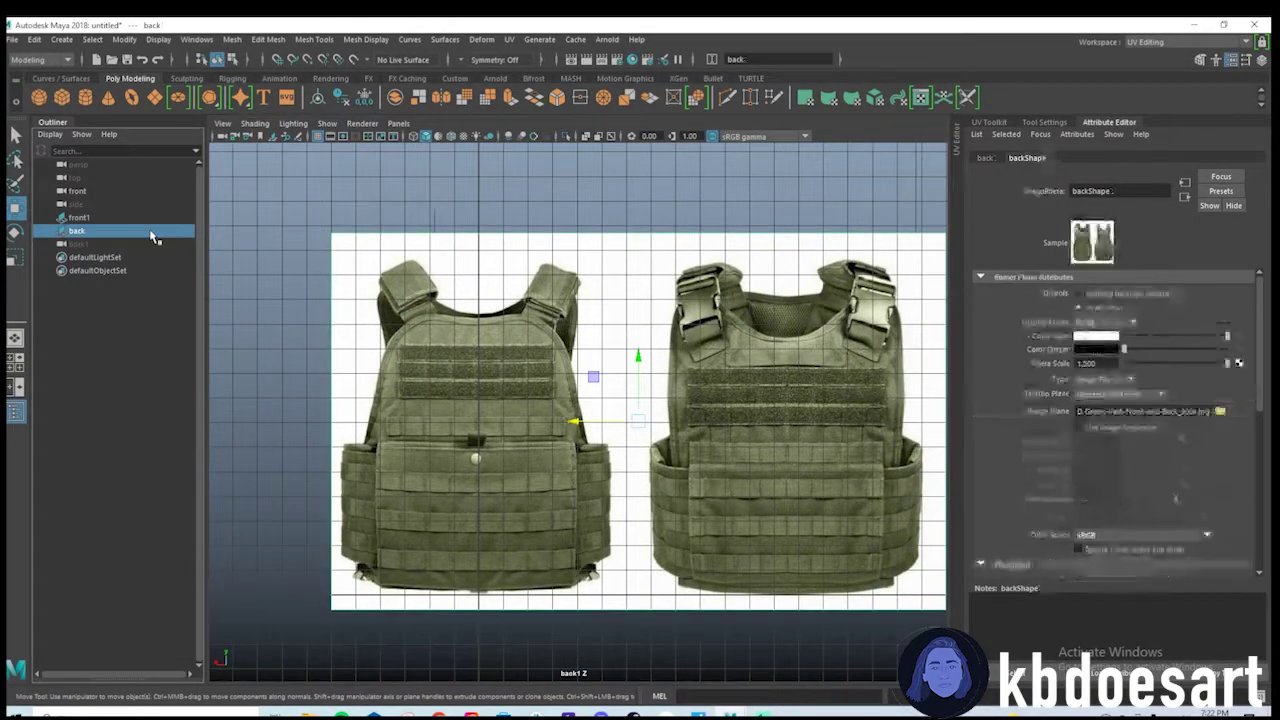
left_click(1153, 294)
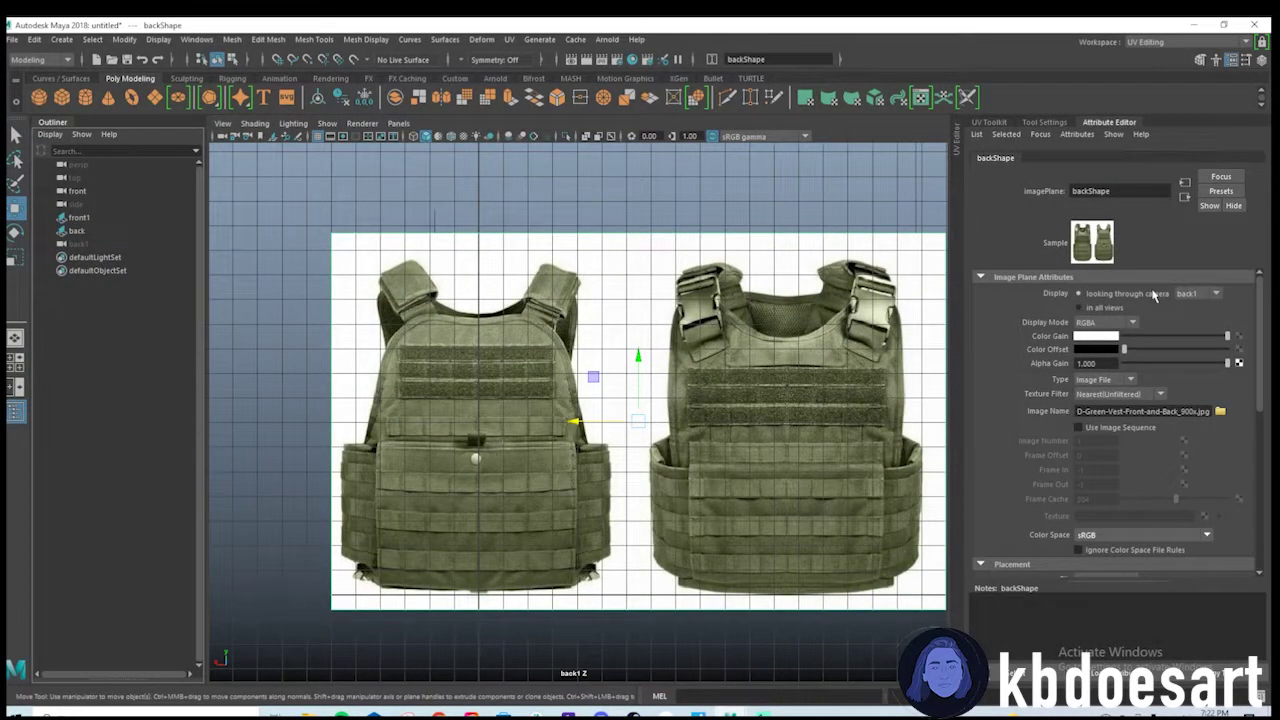
key("space")
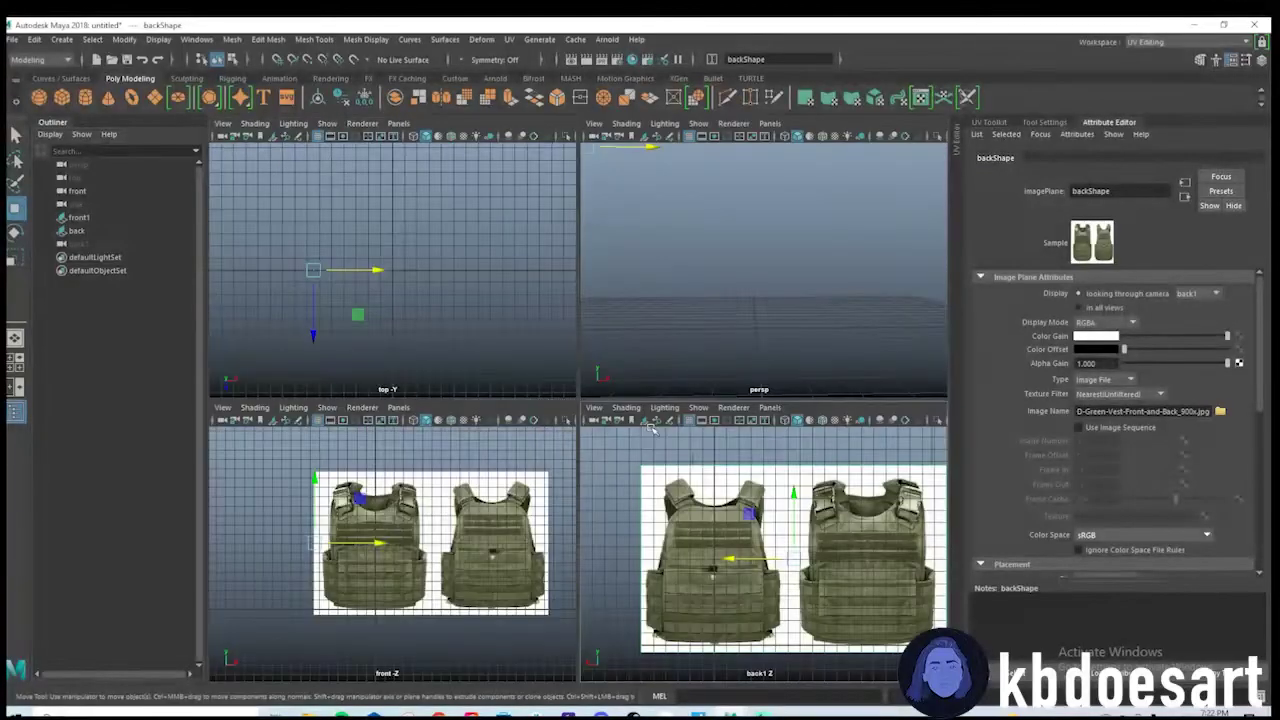
left_click(1211, 293)
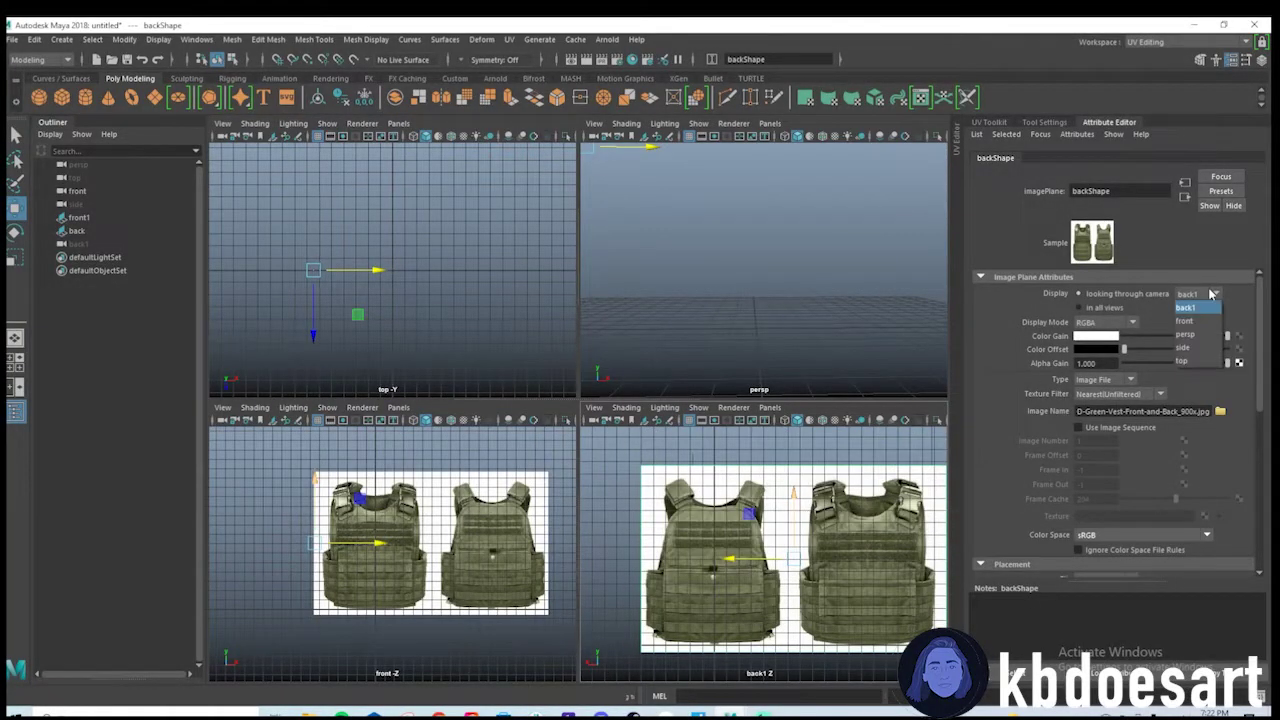
left_click(1211, 293)
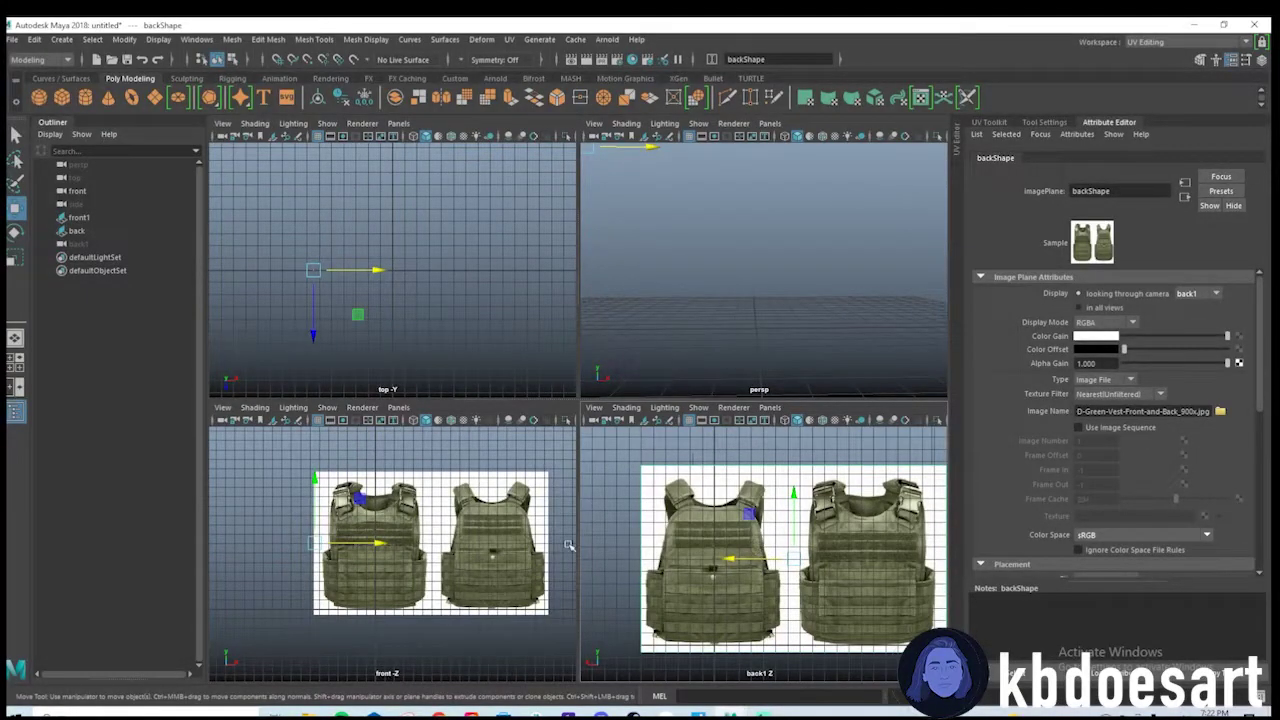
Maximize the front view and create a polygon cube at the bottom of the front vest, widened along X to match its base.
key("space")
left_click(481, 522)
key("space")
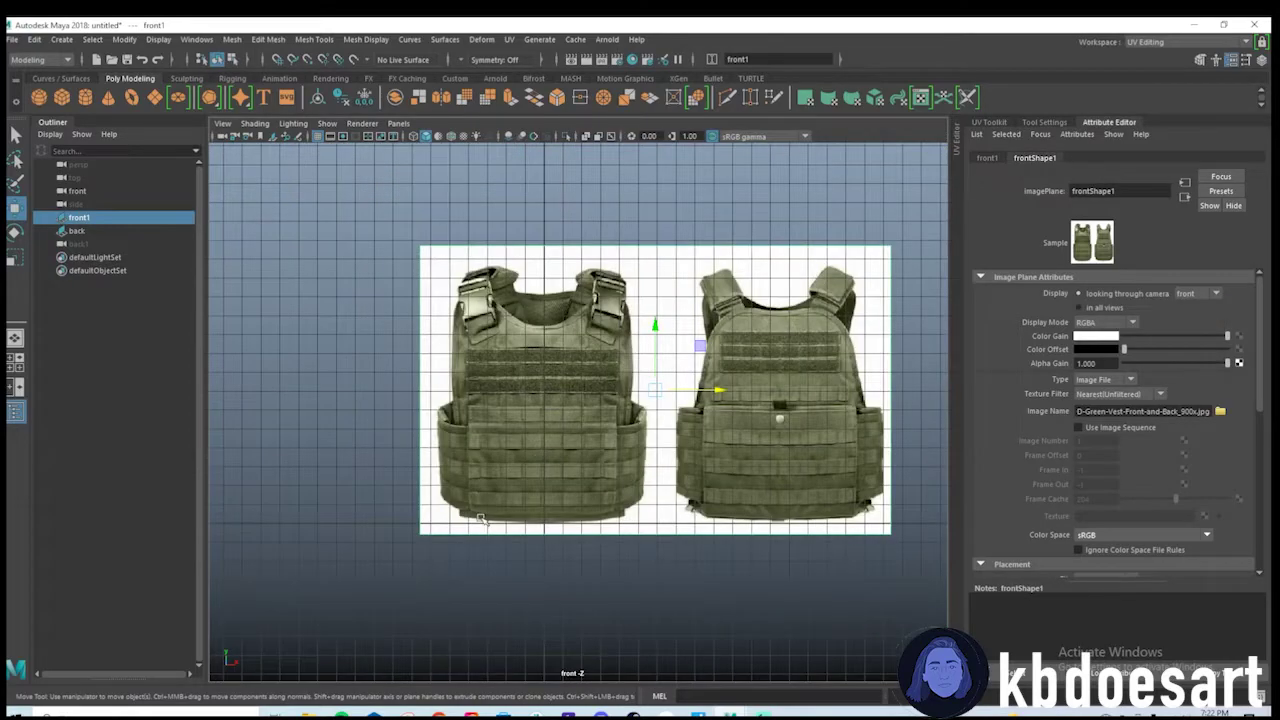
scroll(557, 508, "up", 5)
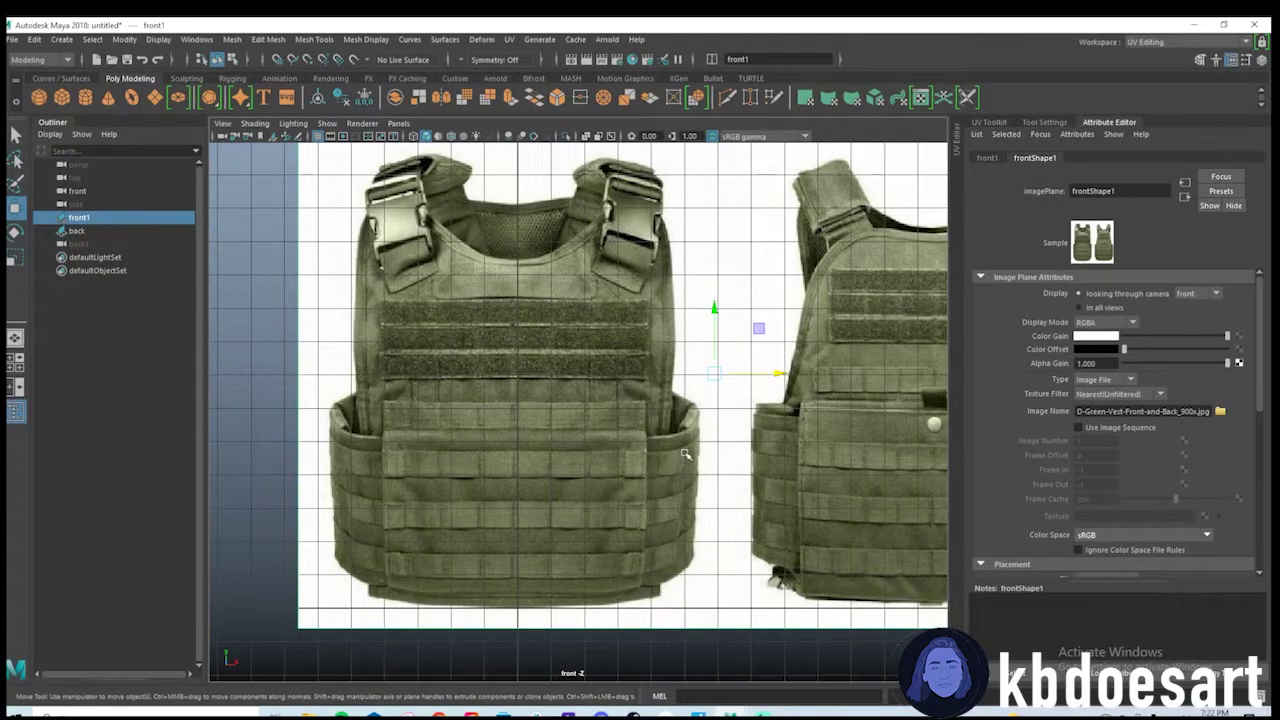
left_click(62, 97)
left_click_drag(517, 548, 1030, 506)
scroll(556, 556, "up", 3)
key("r")
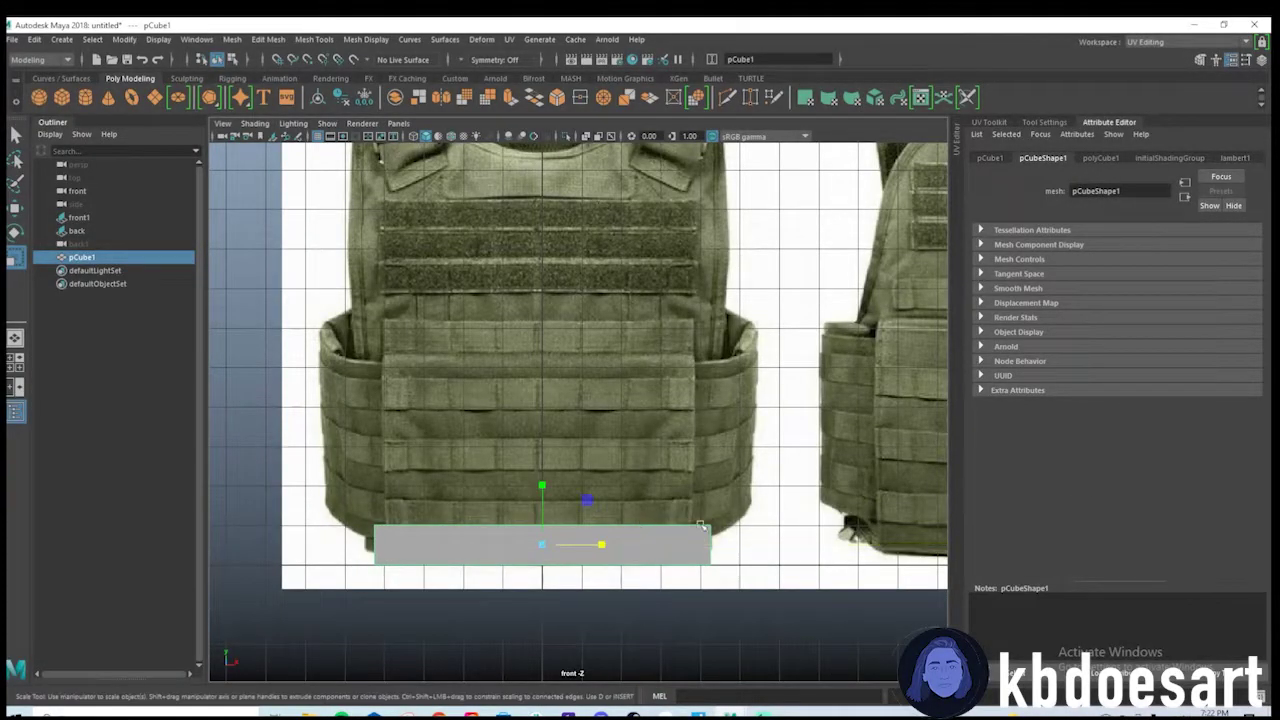
Raise the cube's top vertices to about 11.7 in Y, level with the base of the vest's shoulder straps.
mouse_move(448, 410)
right_mouse_down("shift")
mouse_move(432, 402)
mouse_move(470, 418)
mouse_move(455, 420)
right_mouse_up("shift")
key("q")
right_click_drag(471, 525, 408, 356)
left_click_drag(298, 454, 826, 540)
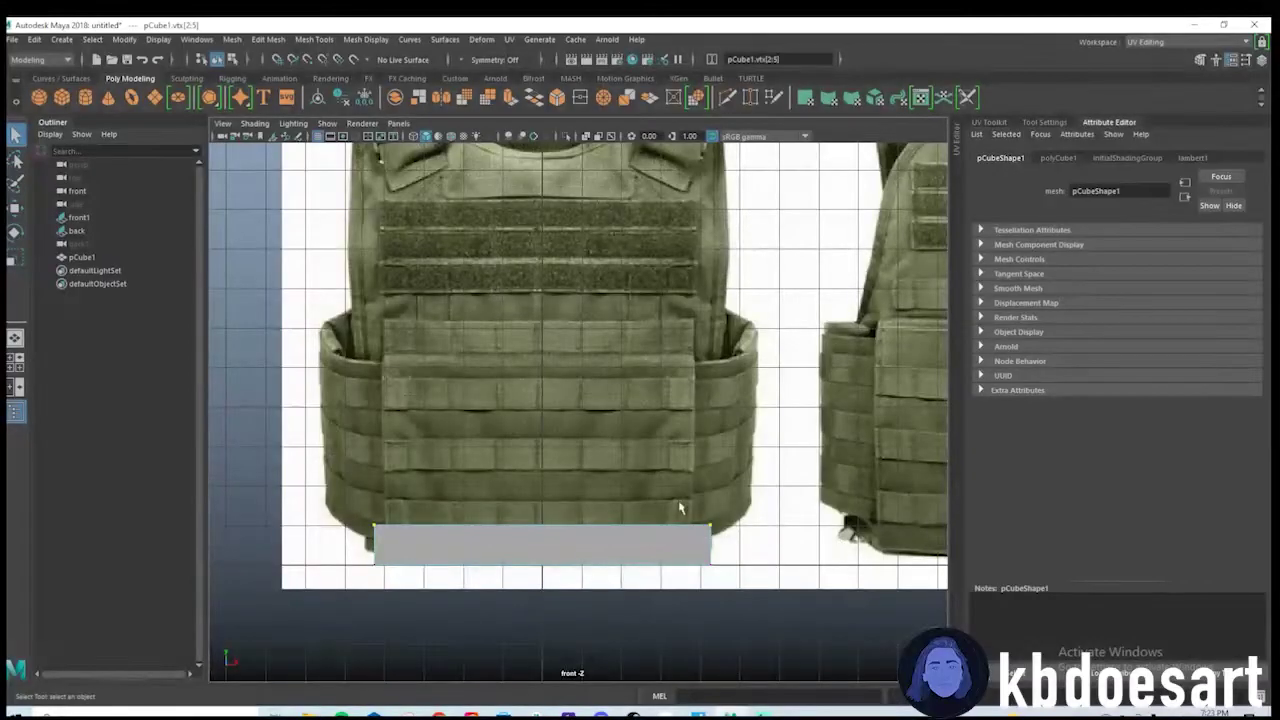
scroll(722, 445, "down", 3)
key("w")
left_click_drag(556, 482, 556, 186)
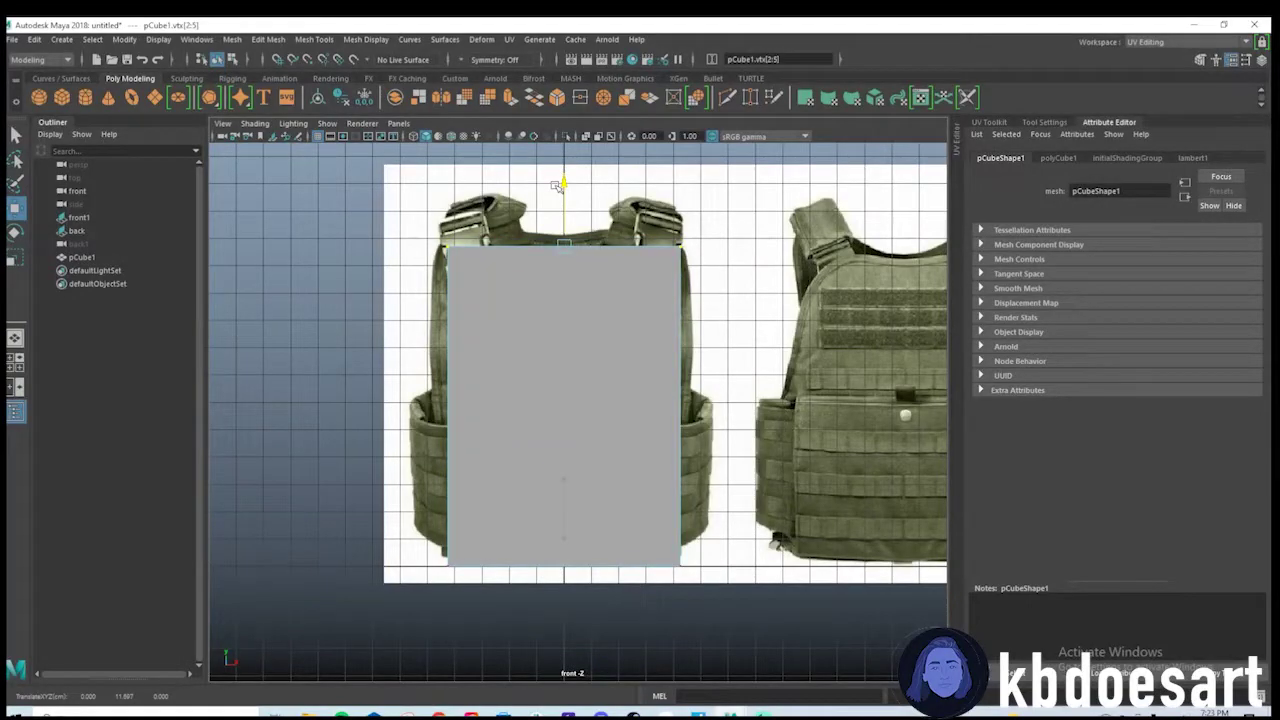
Scale the cube's top vertices along X by about 1.04 to match the vest's upper width.
scroll(560, 350, "up", 1)
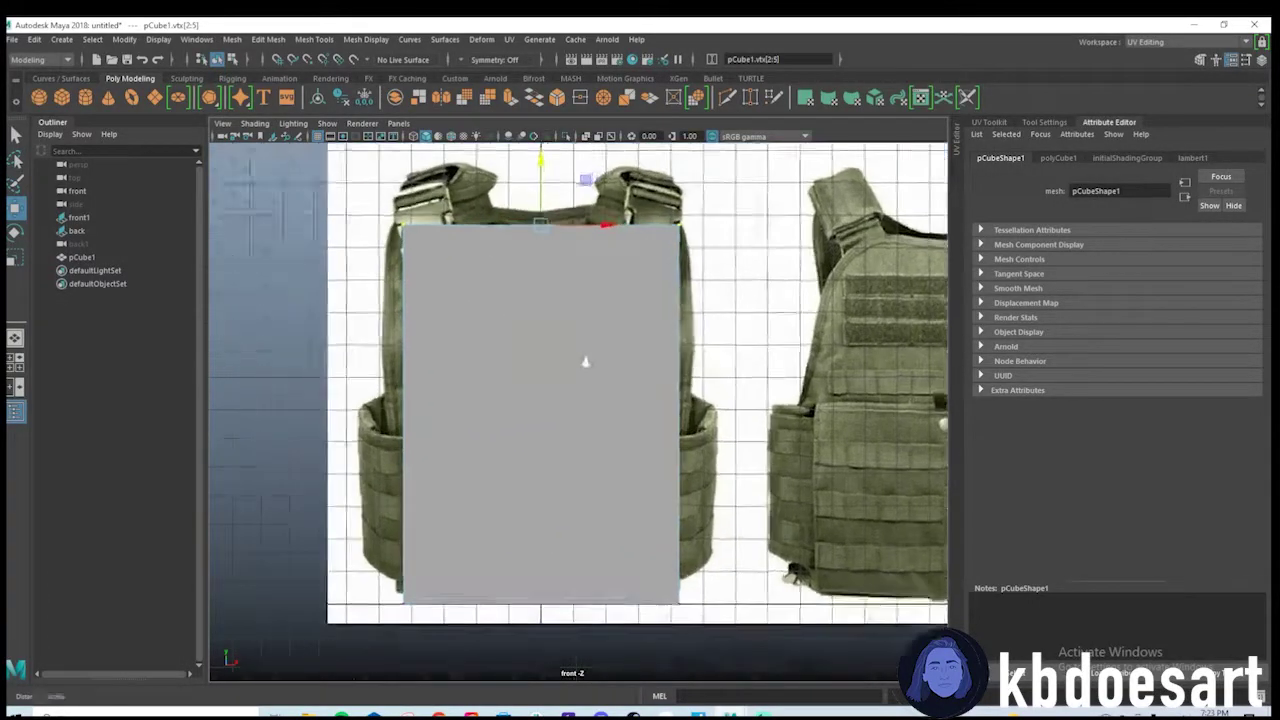
scroll(443, 240, "up", 2)
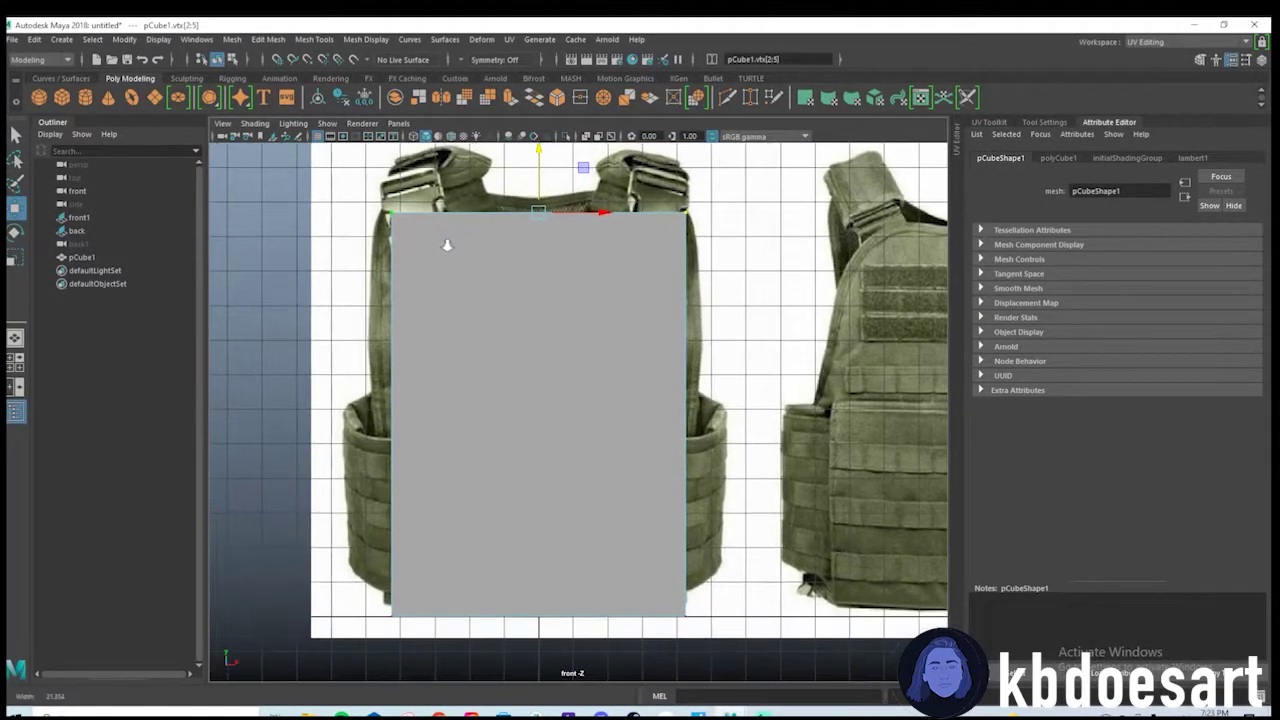
key("r")
left_click_drag(575, 213, 577, 208)
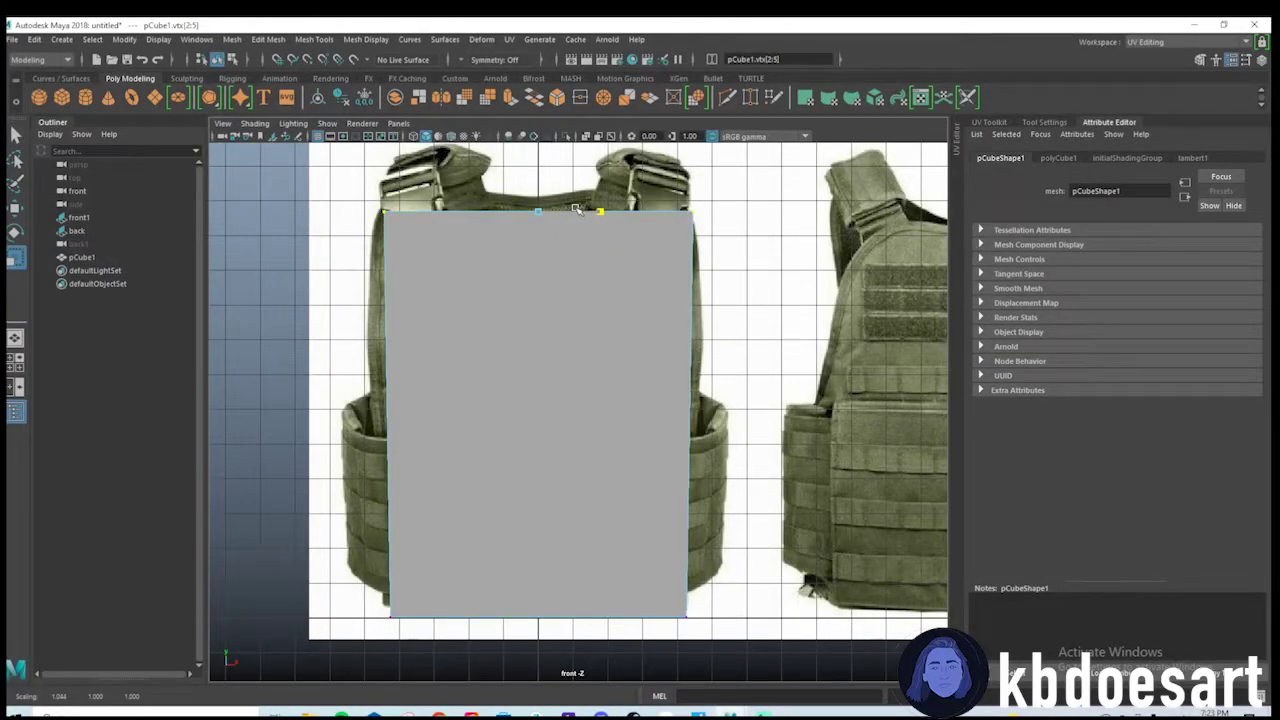
Shift the front image plane along X to about 6.05 so the vest is centred behind the cube.
key("w")
left_click(724, 244)
left_click_drag(794, 373, 799, 374)
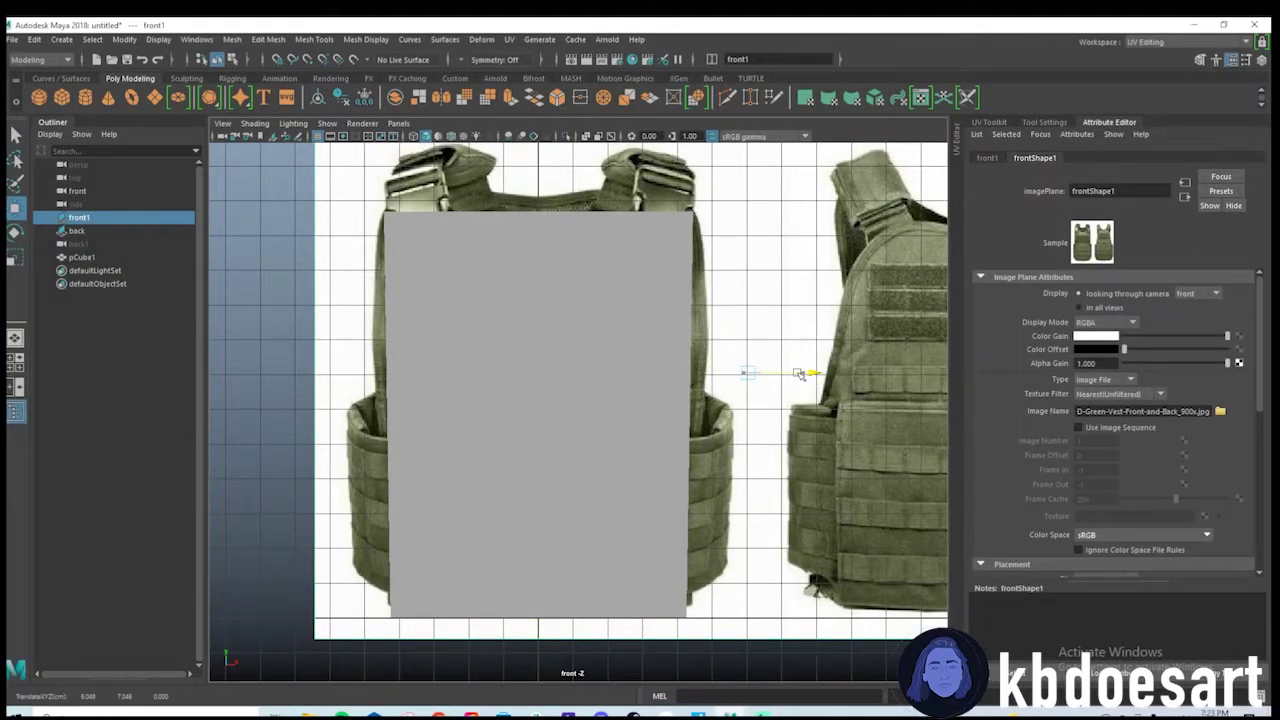
Insert evenly spaced edge loops with Multi-Cut, dividing the cube's front face into a four-by-four grid.
left_click(596, 350)
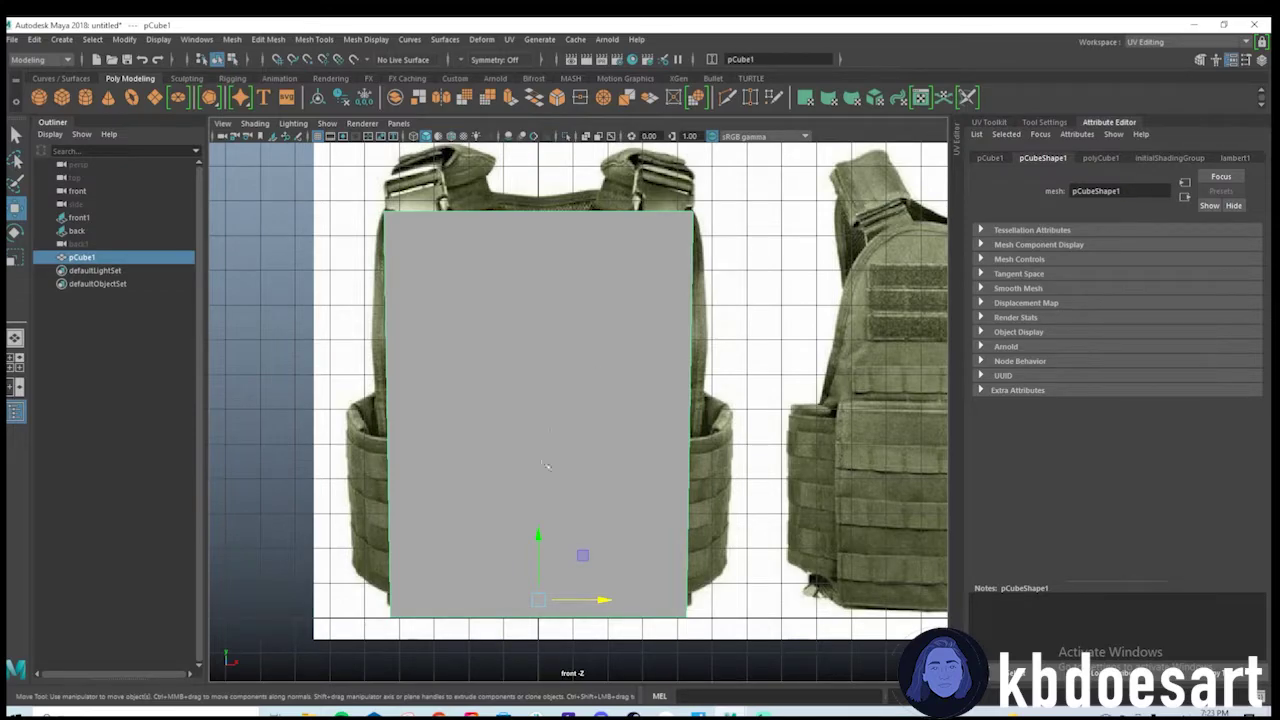
key("w")
right_click_drag(522, 334, 450, 337, "shift")
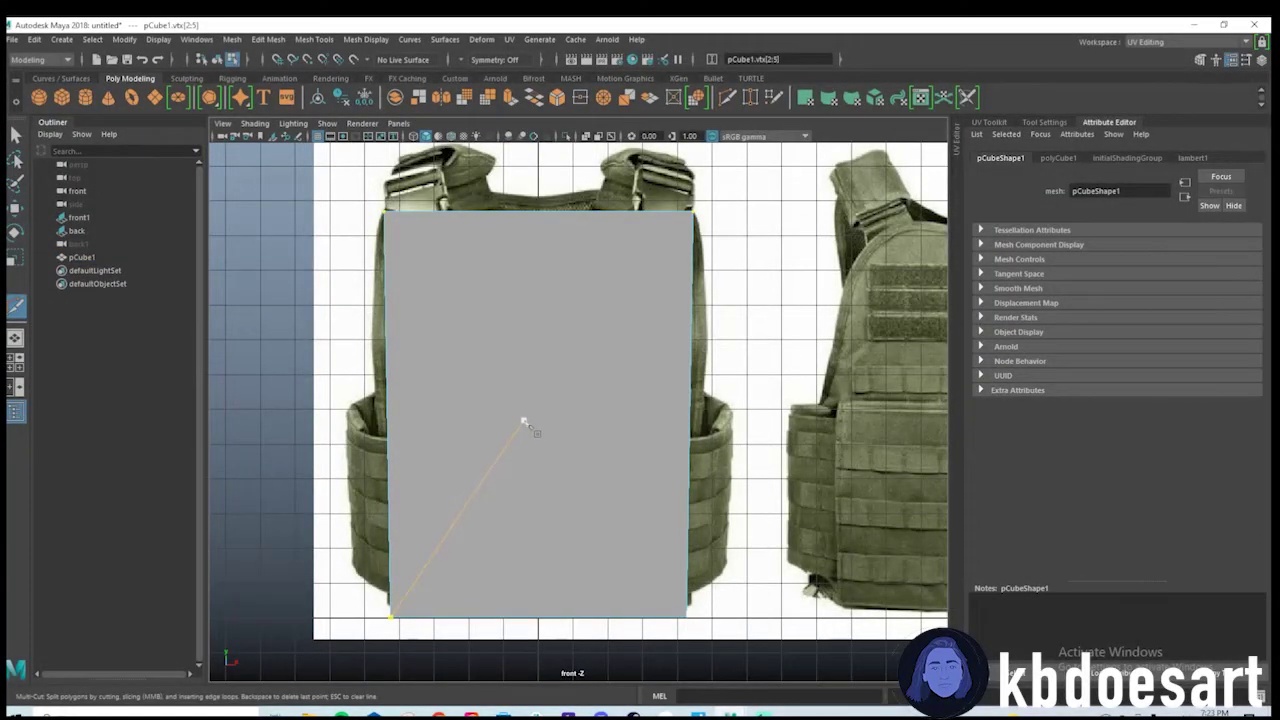
middle_click(517, 429, "ctrl")
middle_click(517, 323, "ctrl")
middle_click(517, 514, "ctrl")
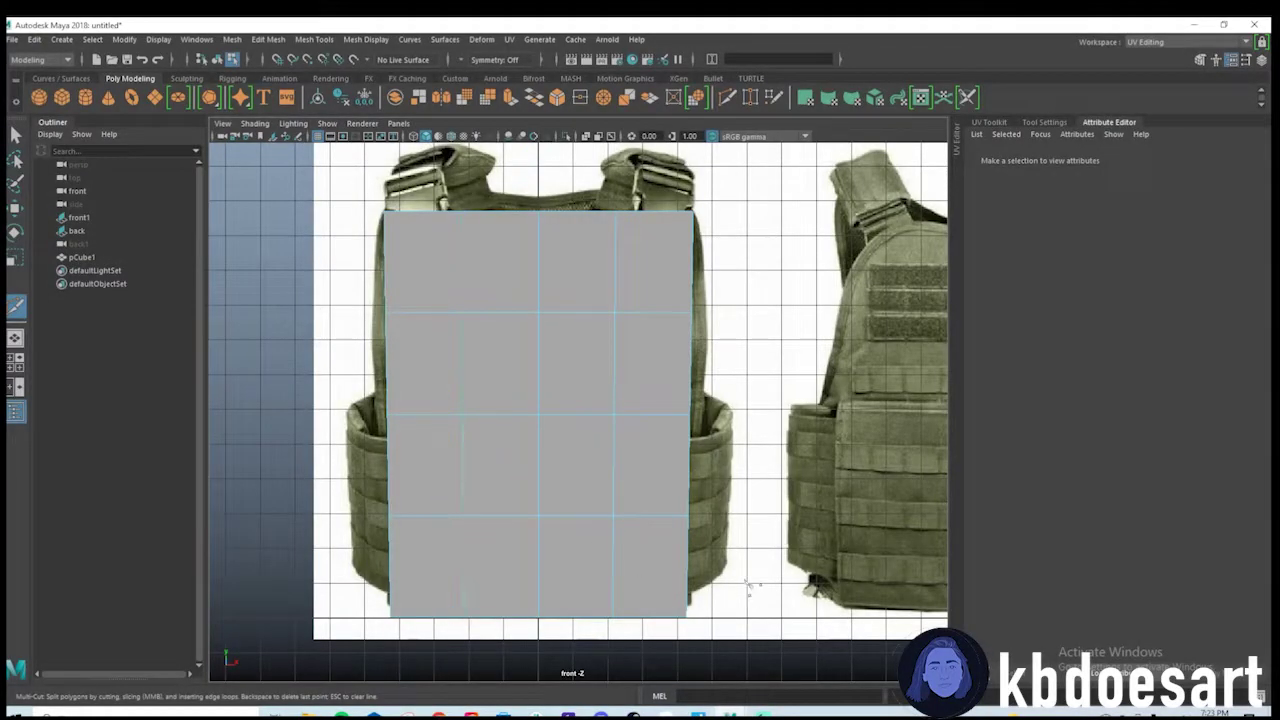
key("q")
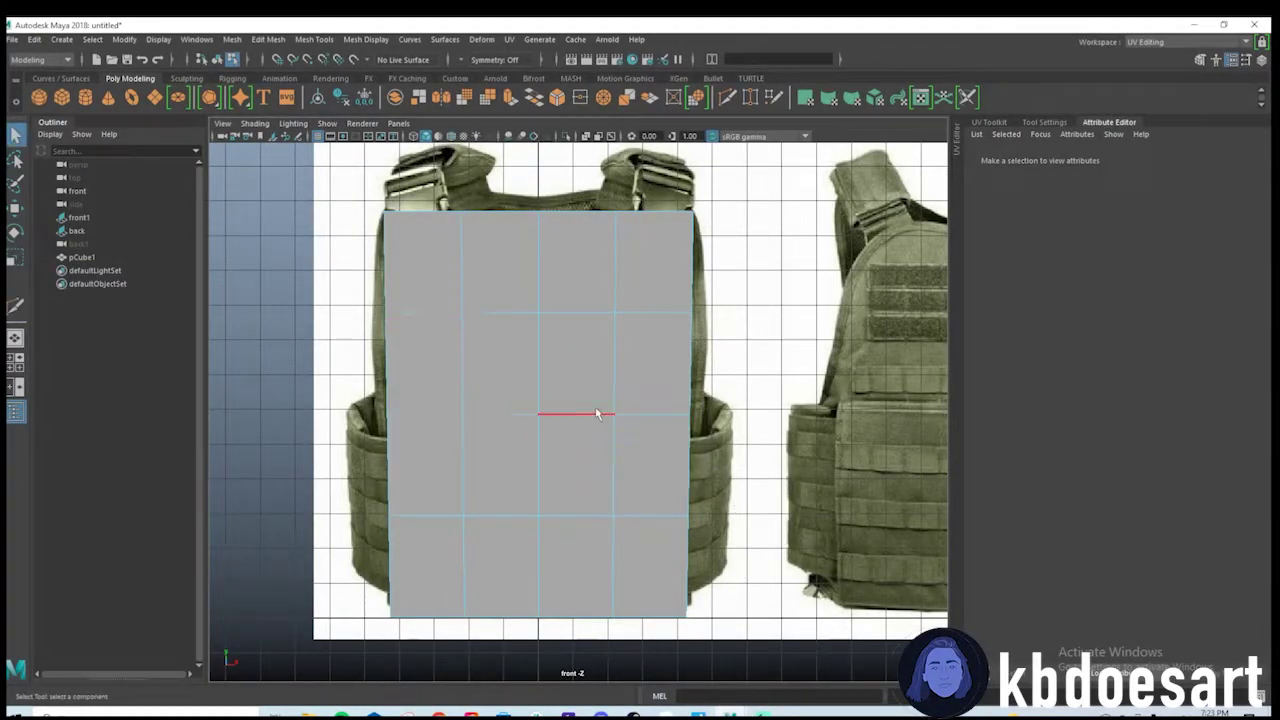
Scale the upper inner row of cube vertices along X by about 1.09 to follow the vest's chest outline.
key("w")
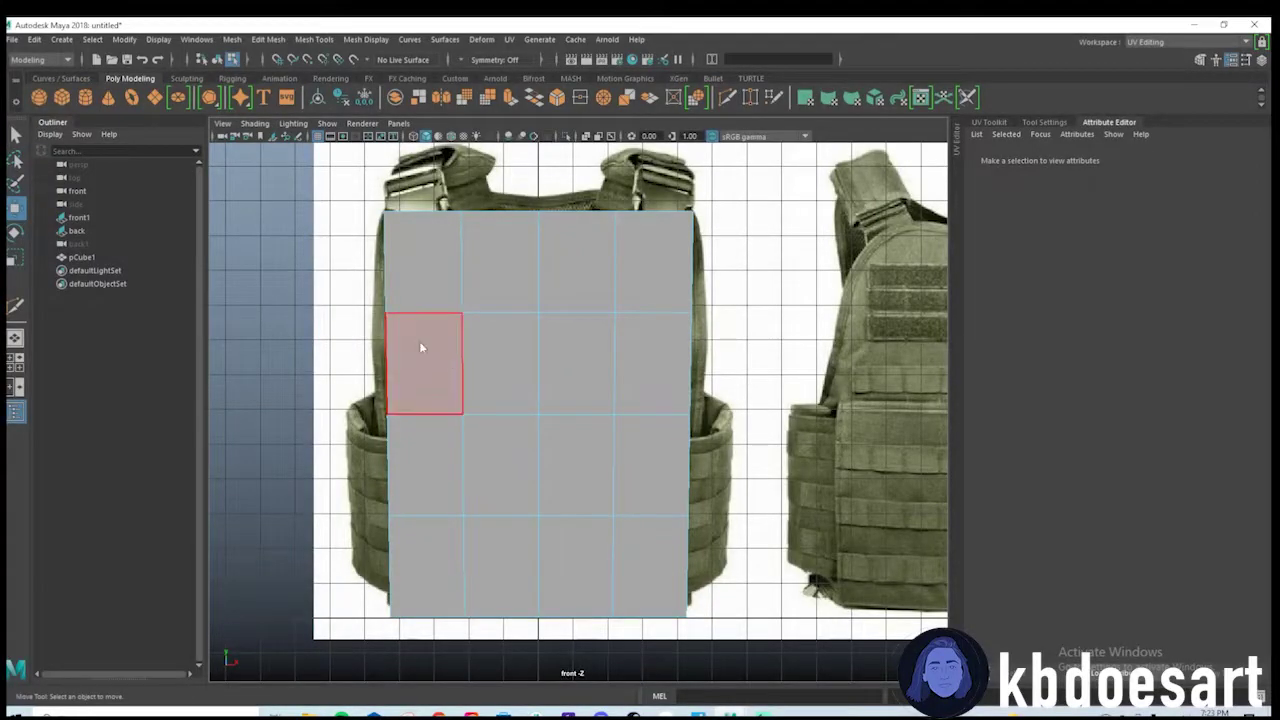
right_click_drag(420, 337, 352, 344)
key("q")
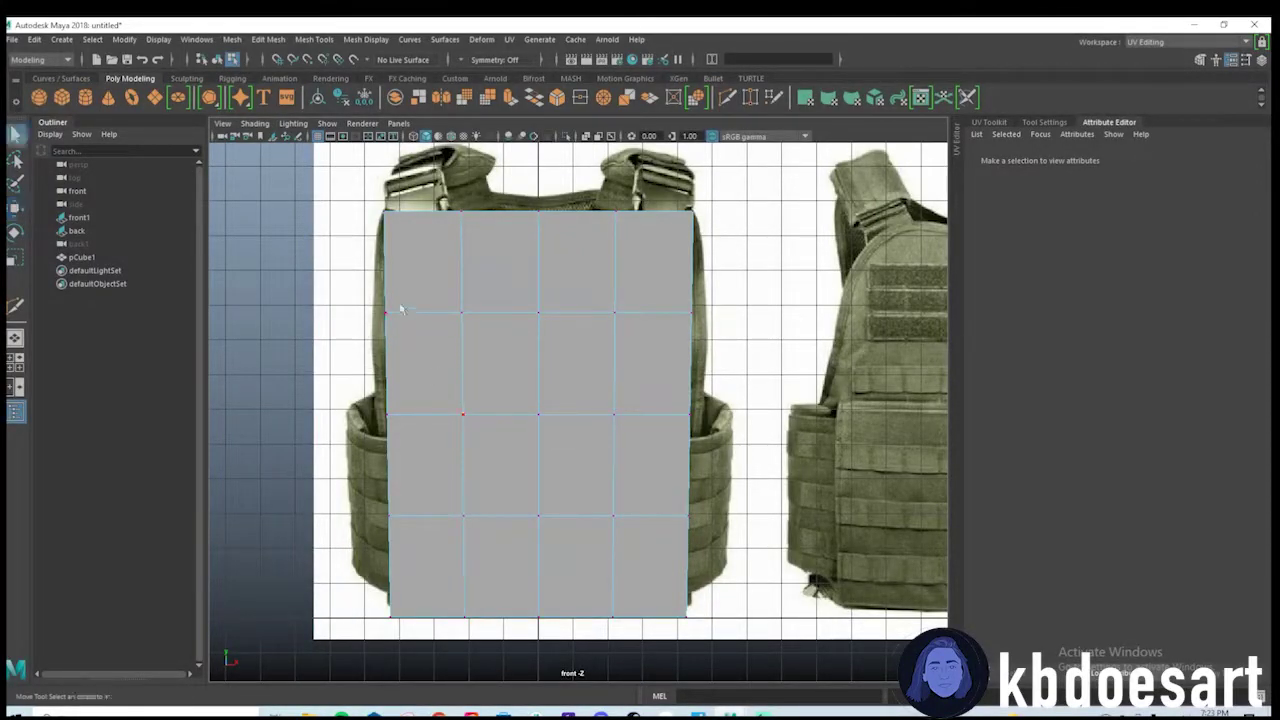
left_click_drag(367, 287, 784, 342)
key("r")
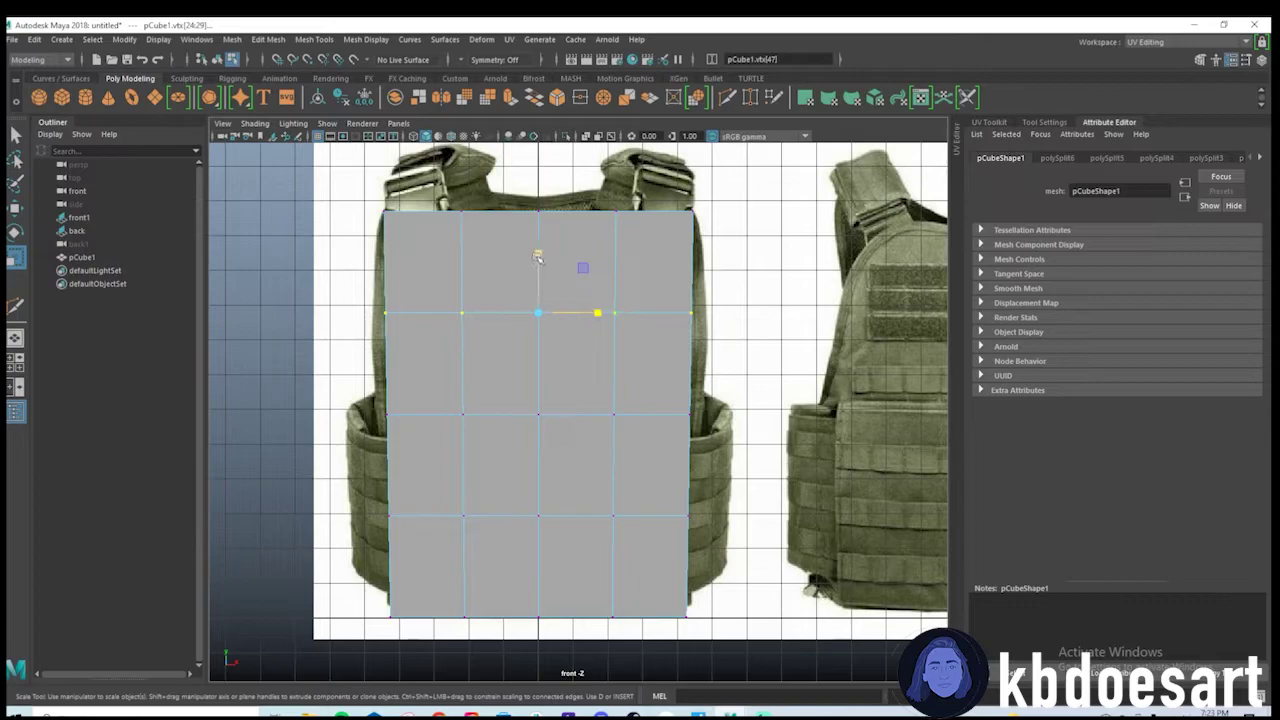
left_click_drag(592, 311, 600, 314)
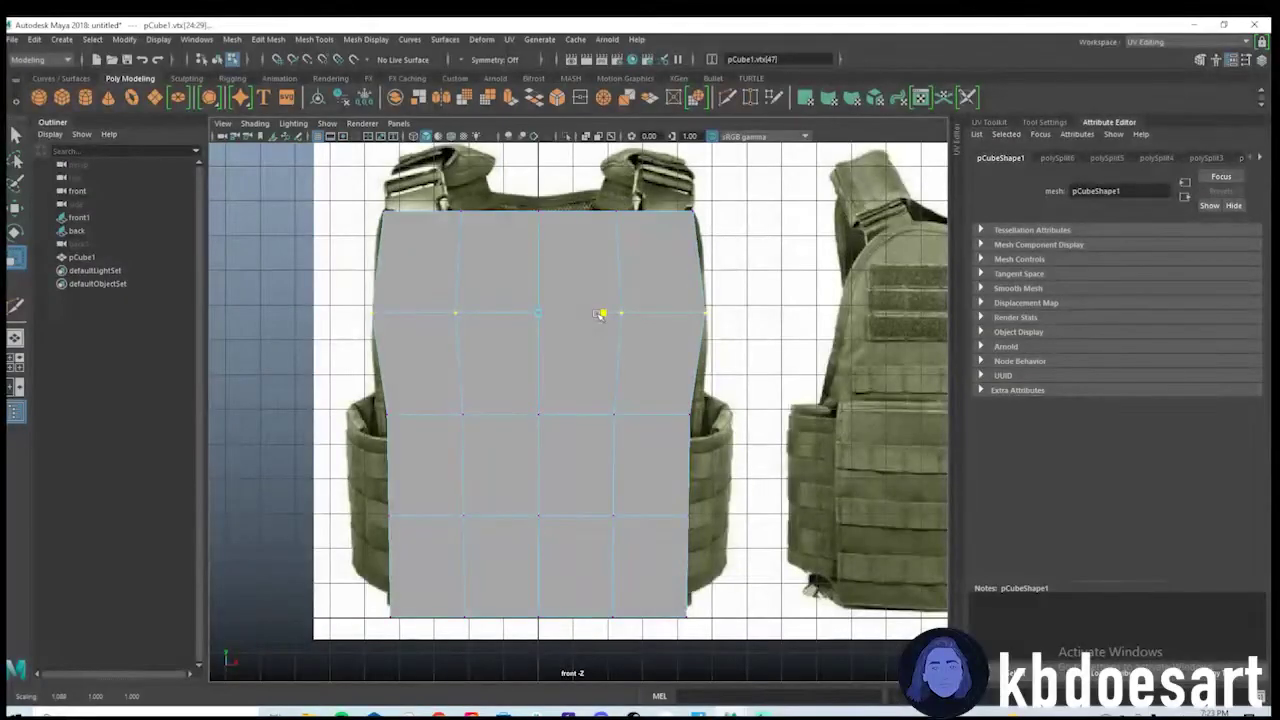
Widen the middle and lower inner vertex rows along X so the cube's sides taper smoothly toward the vest's base.
left_click_drag(362, 402, 712, 428)
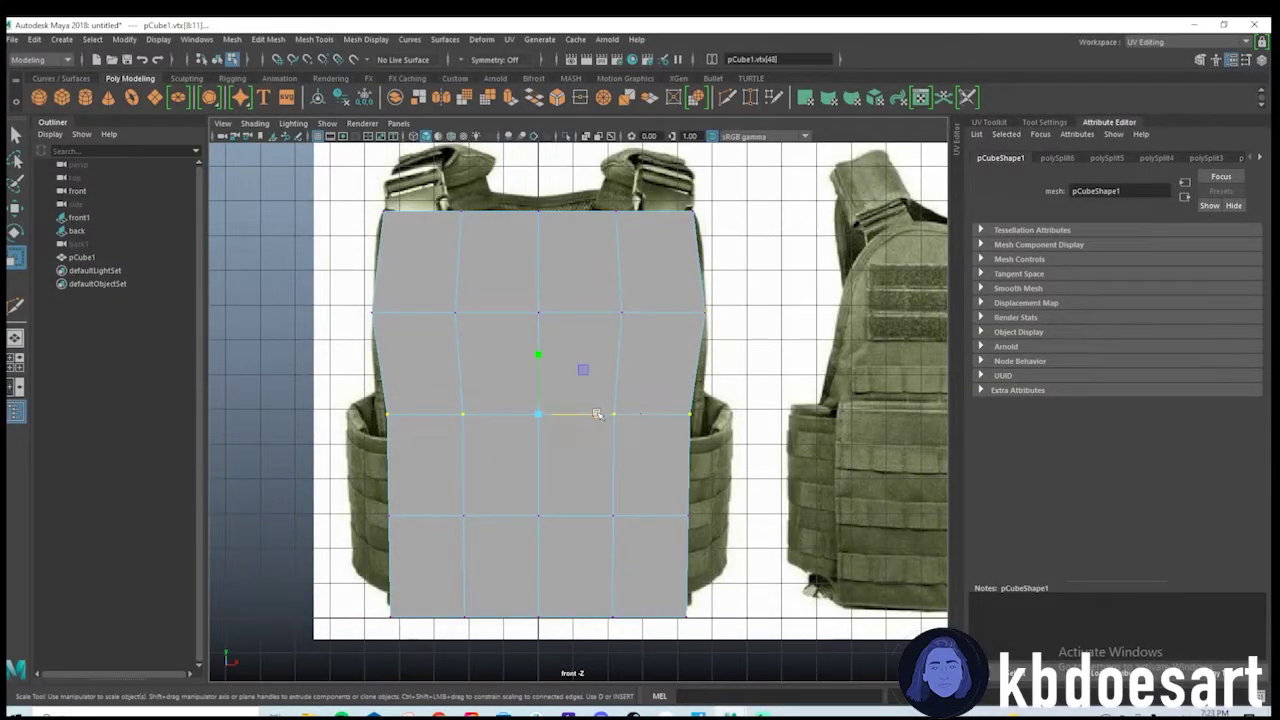
left_click_drag(597, 414, 601, 413)
left_click_drag(362, 490, 695, 530)
left_click_drag(605, 522, 601, 517)
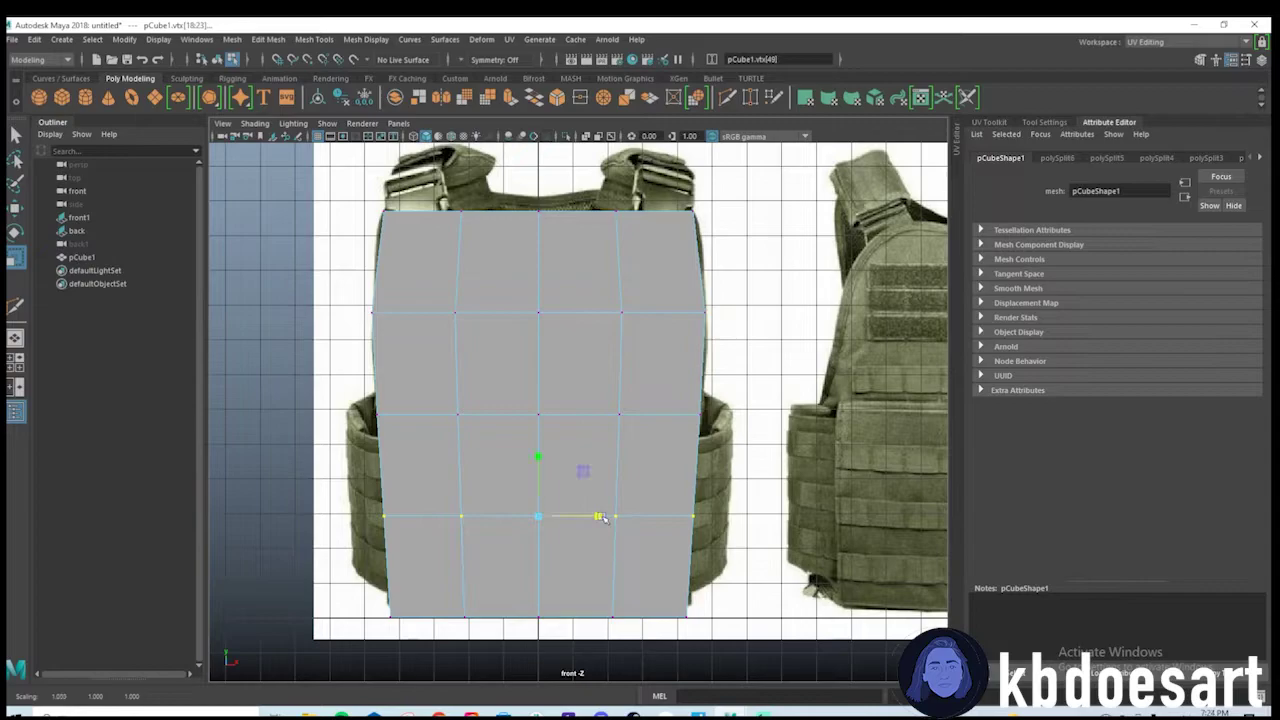
Show the cube in wireframe and lower its top centre vertices to about 10.4 in Y, at the bottom of the neckline.
left_click(424, 136)
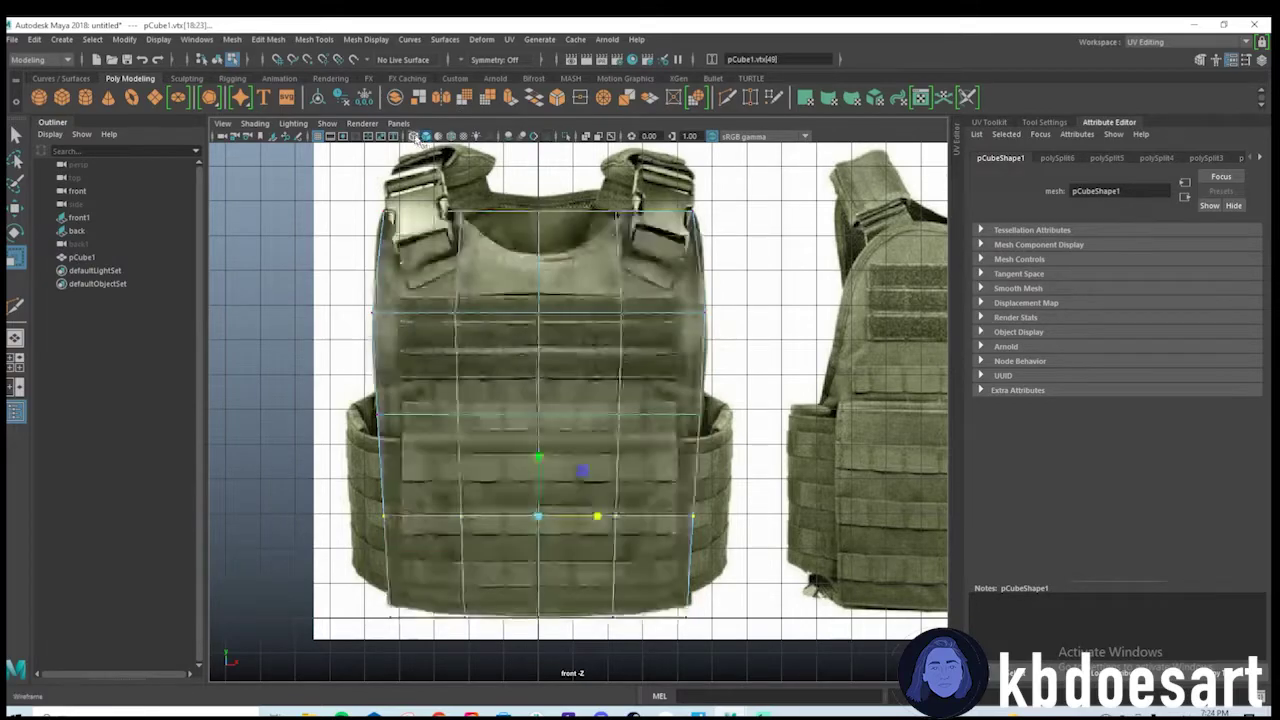
scroll(629, 365, "up", 2)
scroll(629, 365, "up", 2)
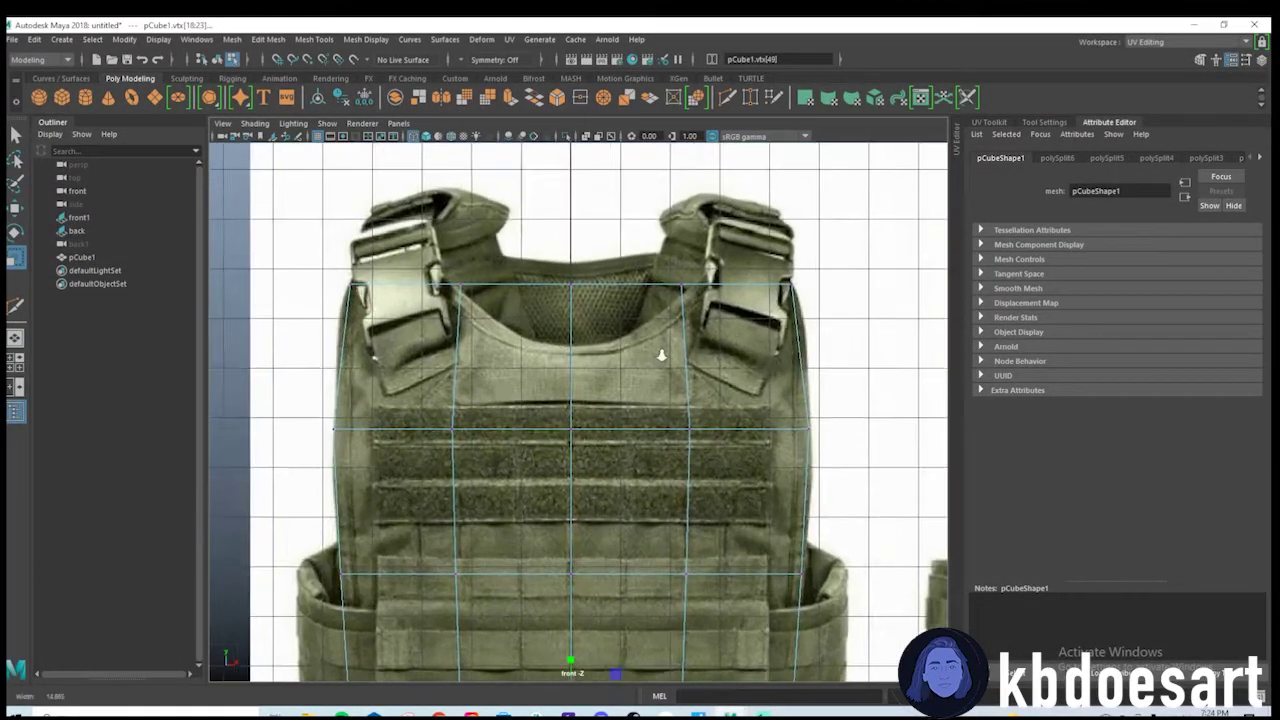
left_click_drag(543, 263, 588, 310)
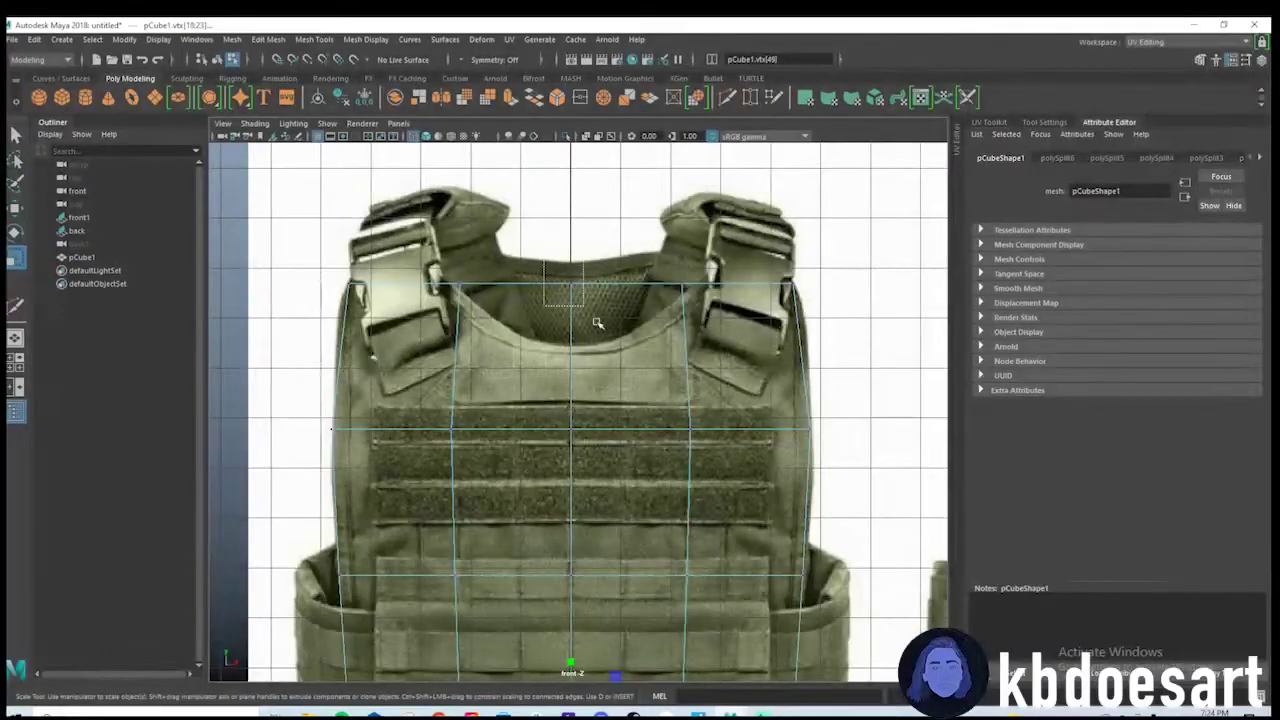
key("w")
left_click_drag(568, 224, 566, 283)
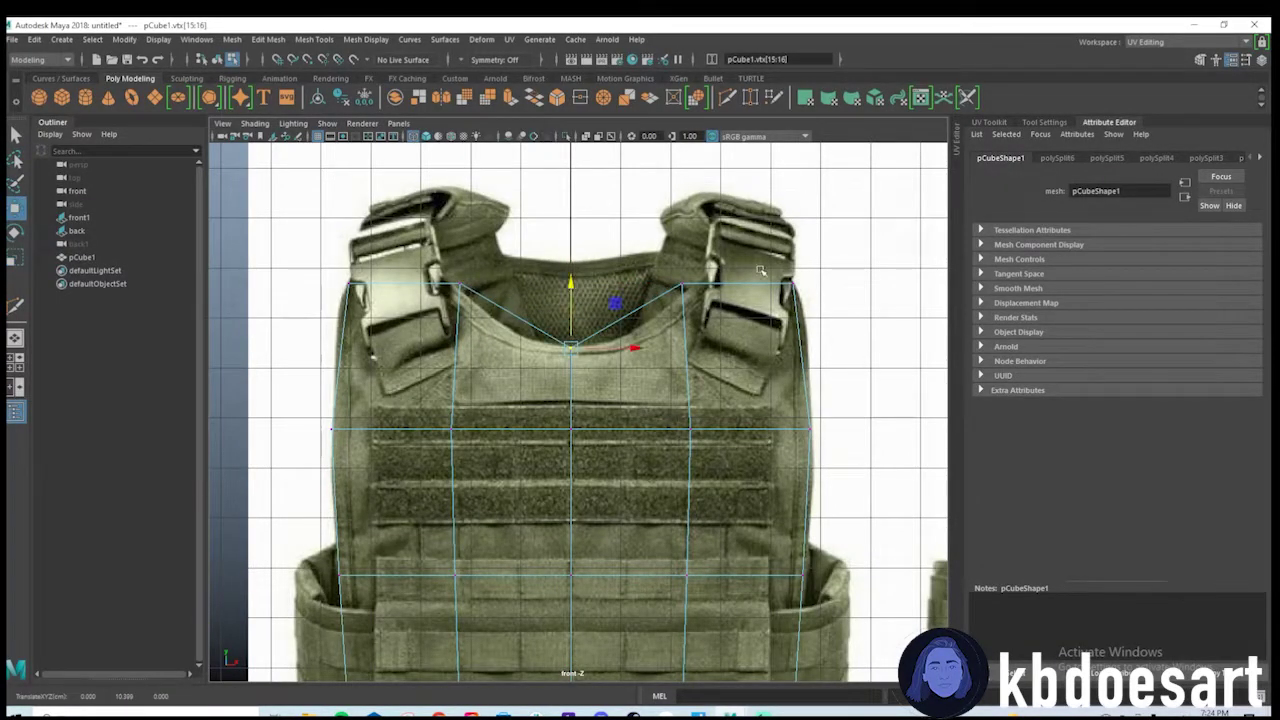
Lower the top vertices on both sides of the neckline, to about 11.47 and 11.57 in Y, to follow the collar.
left_click_drag(672, 260, 703, 308)
left_click_drag(682, 237, 682, 247)
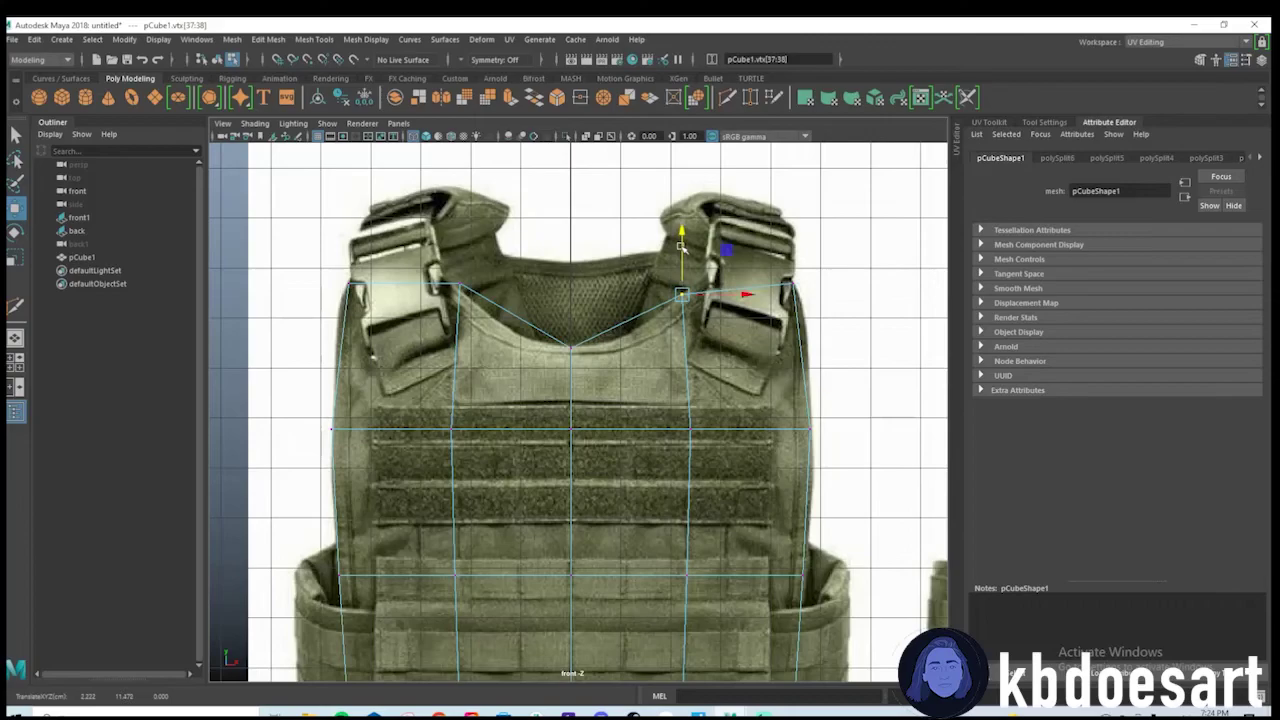
left_click_drag(442, 272, 474, 306)
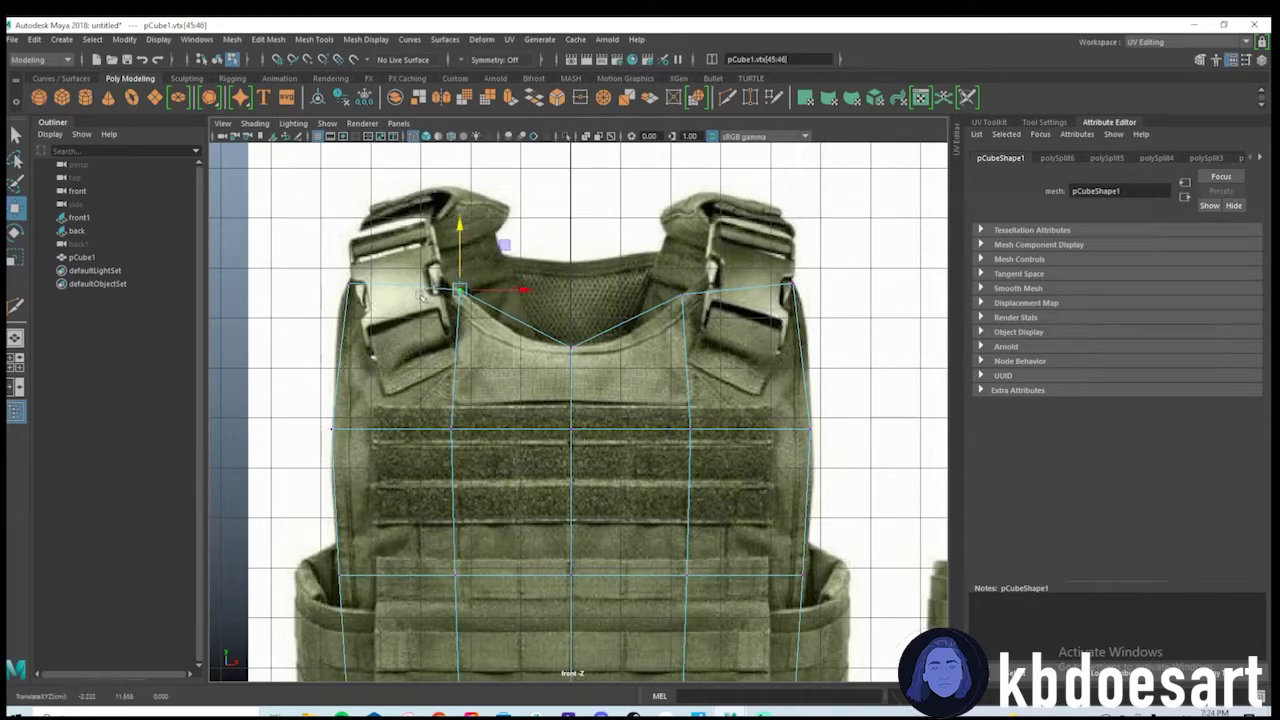
Insert a vertical edge loop just outside each side of the neckline with Multi-Cut, beside the inner edges of the straps.
right_click_drag(422, 297, 350, 284, "shift")
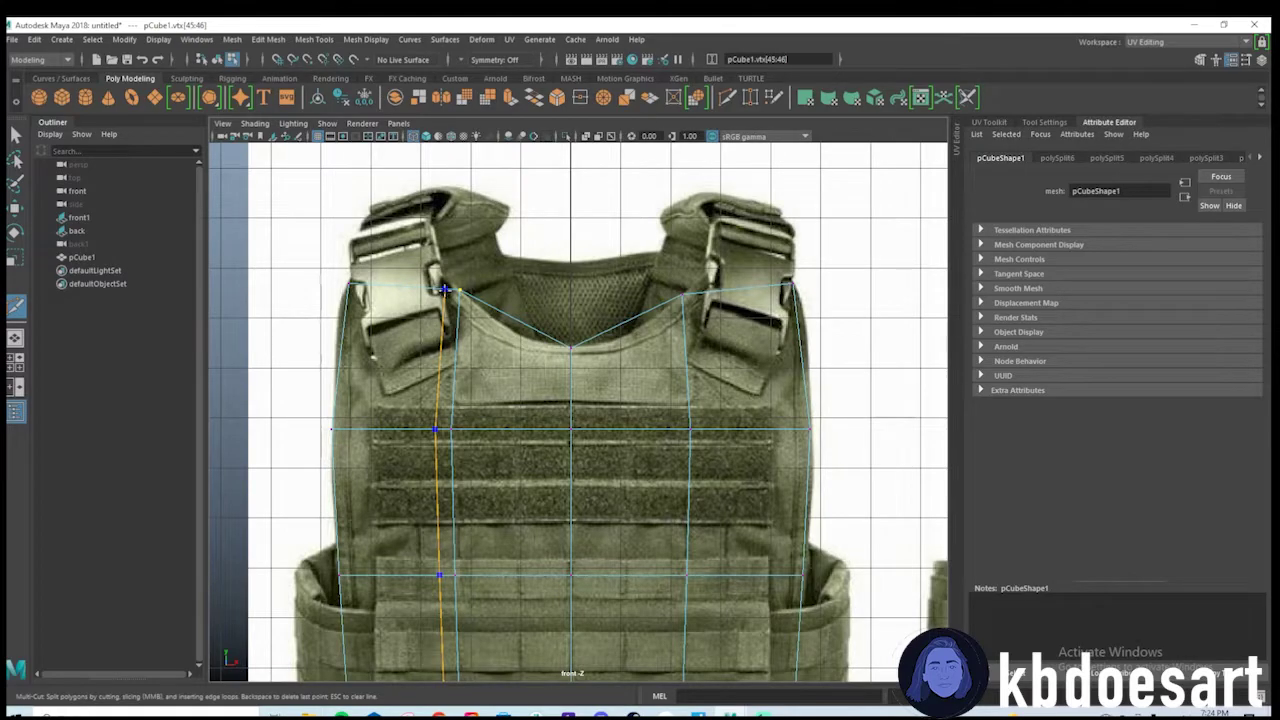
left_click(444, 290, "ctrl")
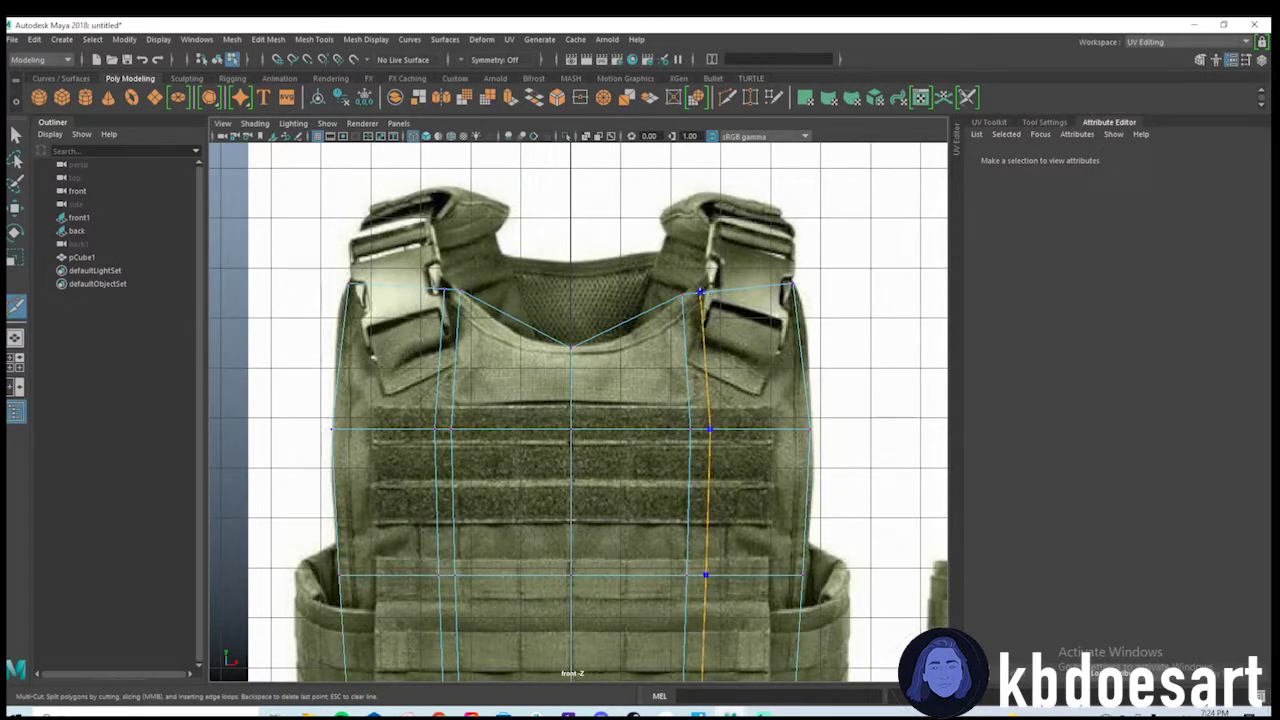
left_click(700, 292, "ctrl")
key("q")
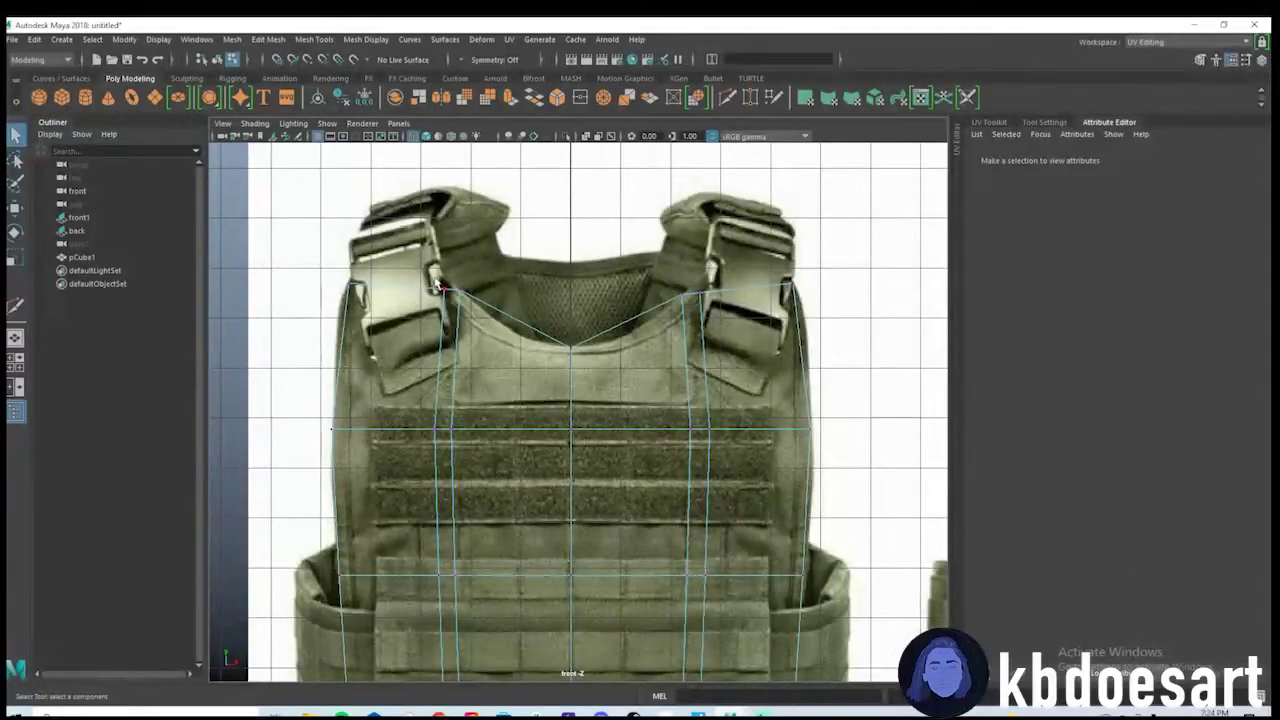
Raise the new loops' top vertices and adjust them along X to meet the inner edges of the shoulder straps.
left_click_drag(431, 278, 450, 303)
left_click(453, 293)
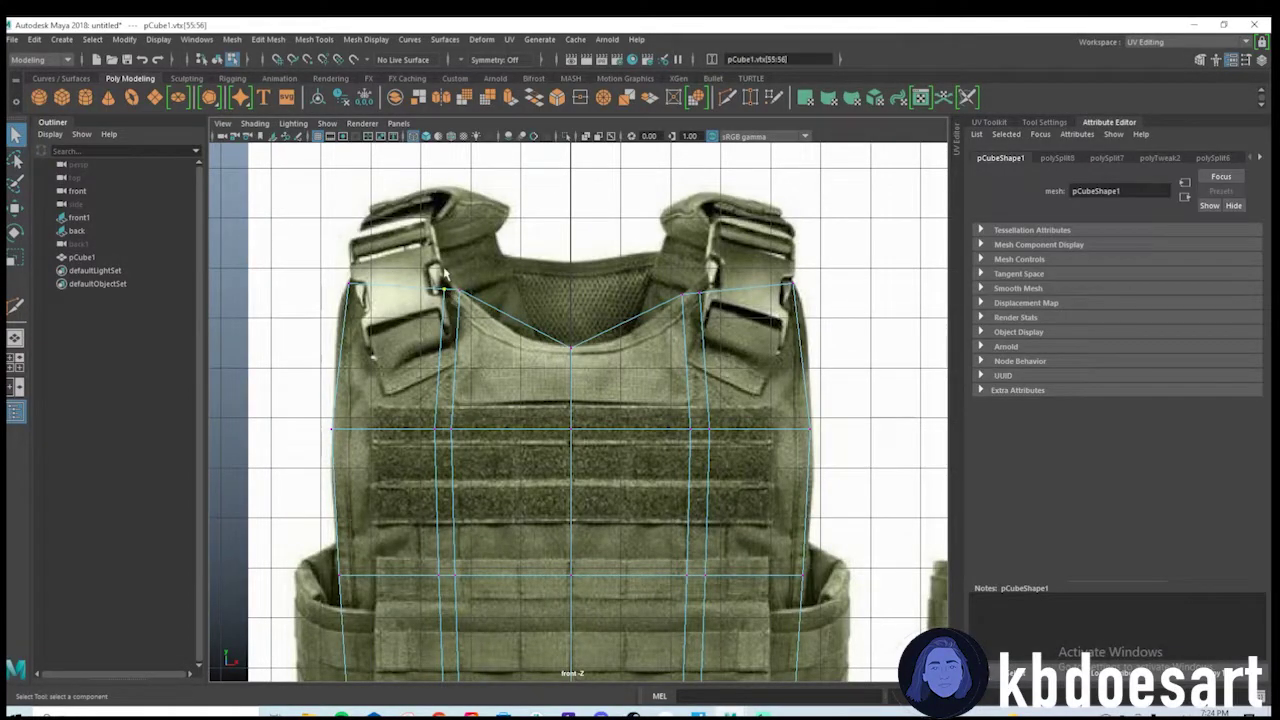
key("w")
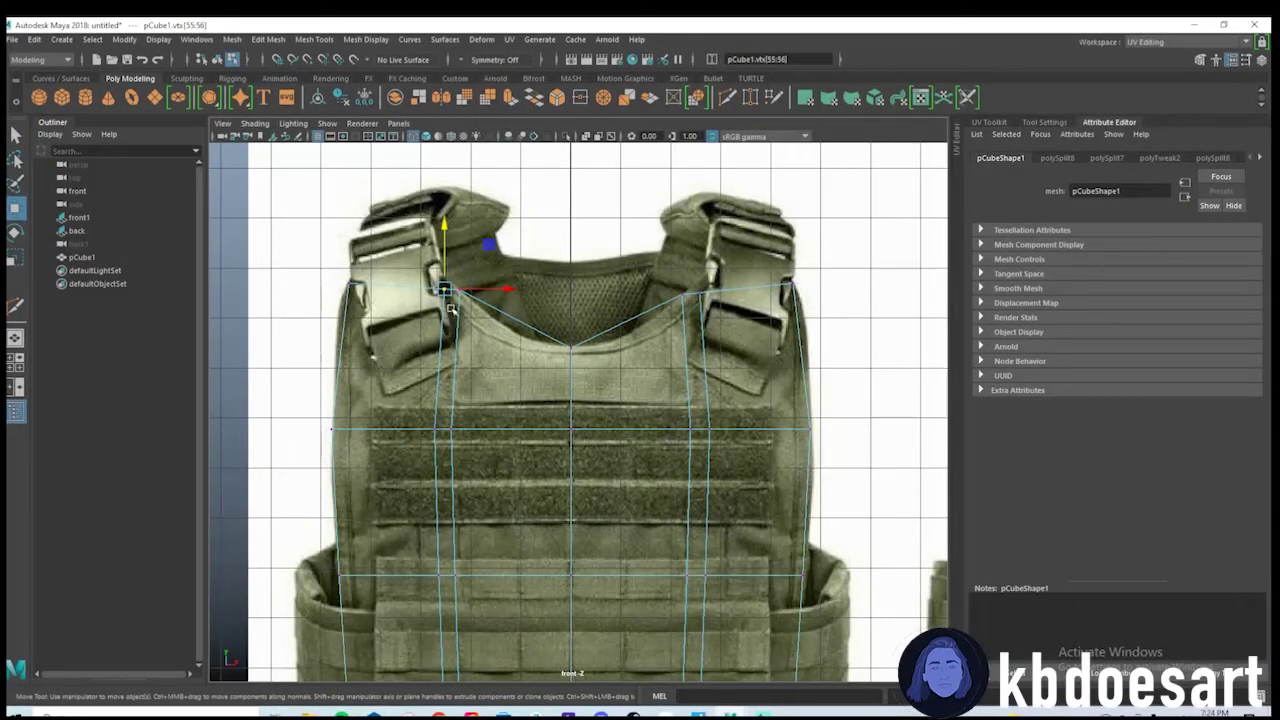
mouse_move(443, 256)
left_mouse_down()
mouse_move(442, 237)
mouse_move(461, 273)
left_mouse_up()
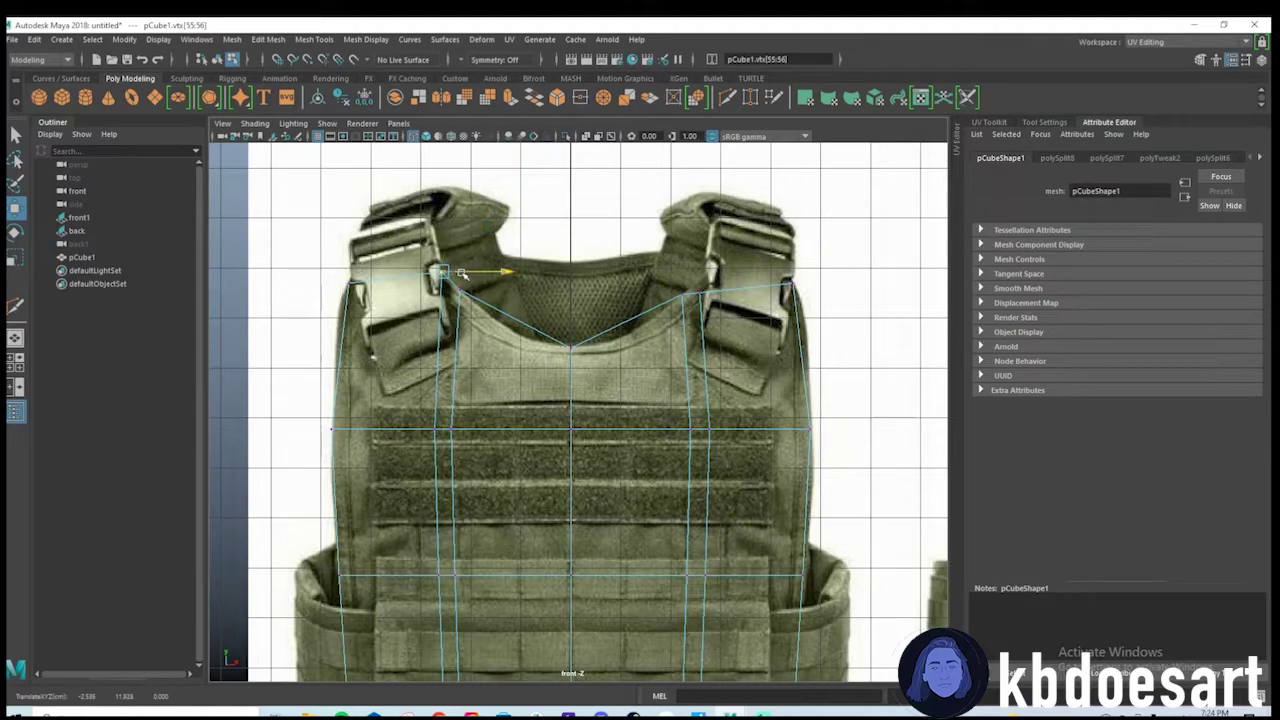
left_click_drag(680, 294, 711, 229)
left_click_drag(770, 269, 806, 270)
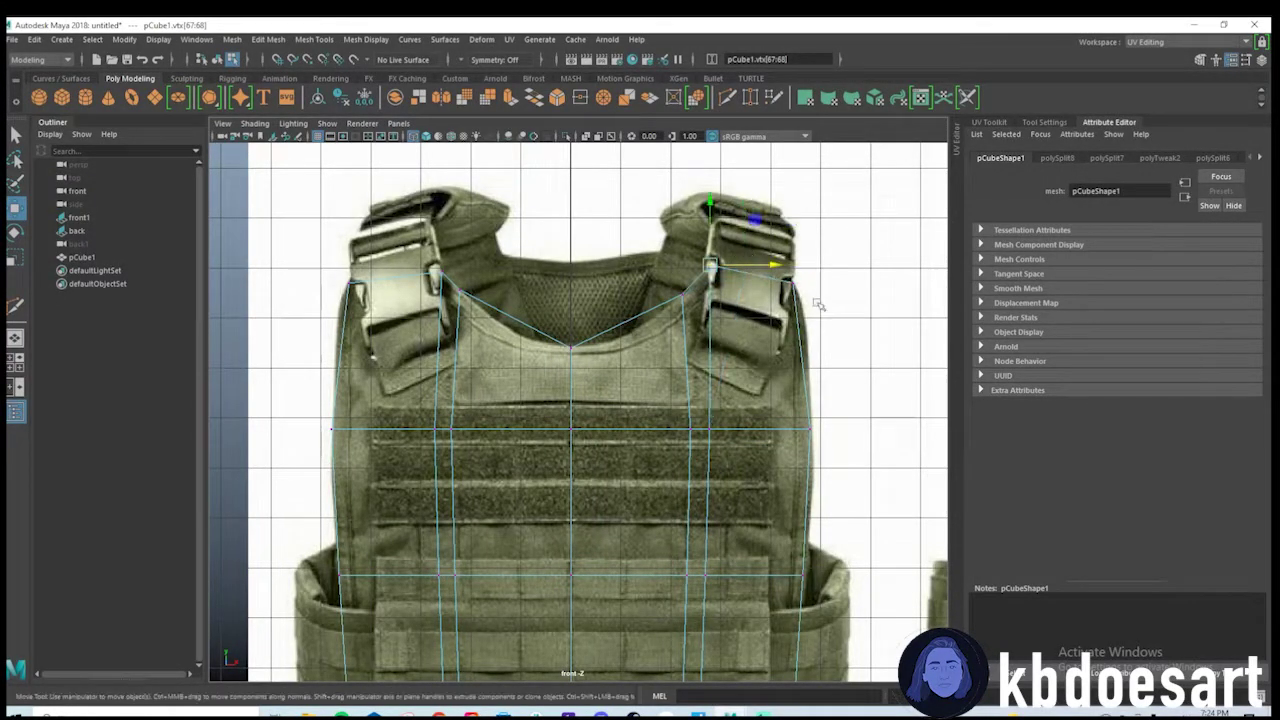
Scale the two outer top corner vertices slightly along X and raise them to about 11.88 in Y, following the shoulder edges.
left_click(787, 279)
left_click(356, 287, "shift")
key("r")
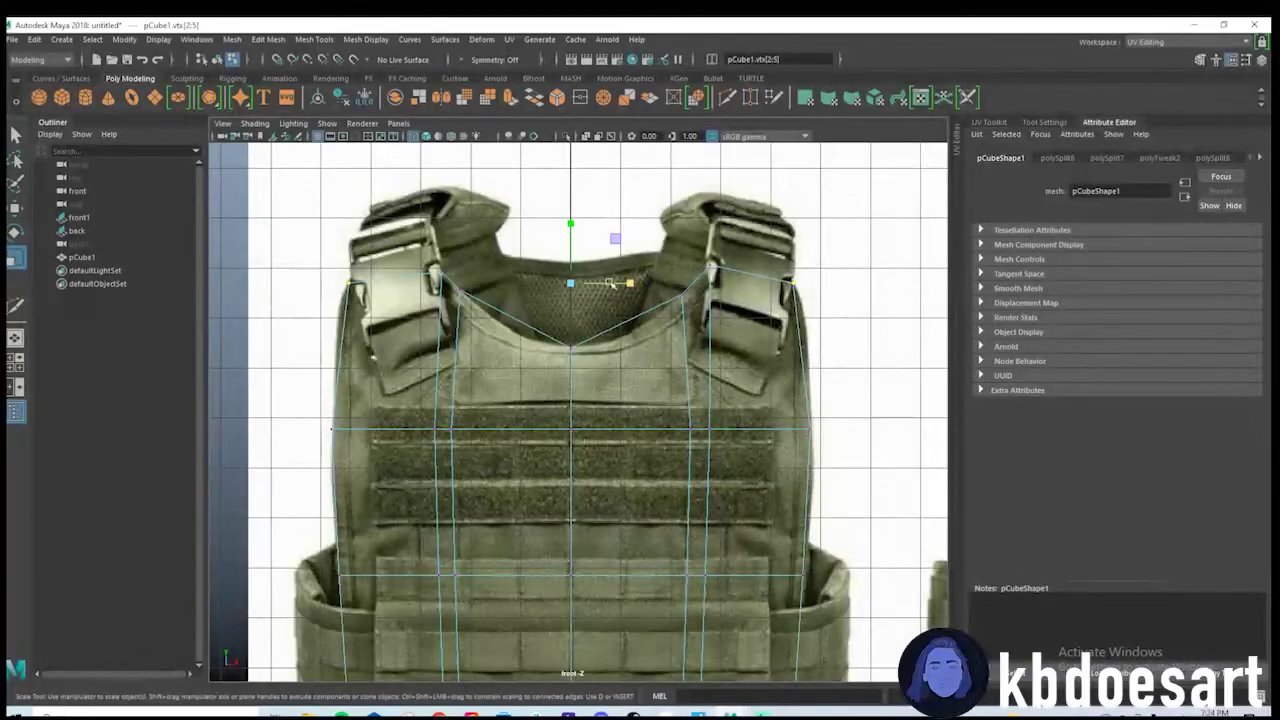
left_click_drag(604, 284, 610, 283)
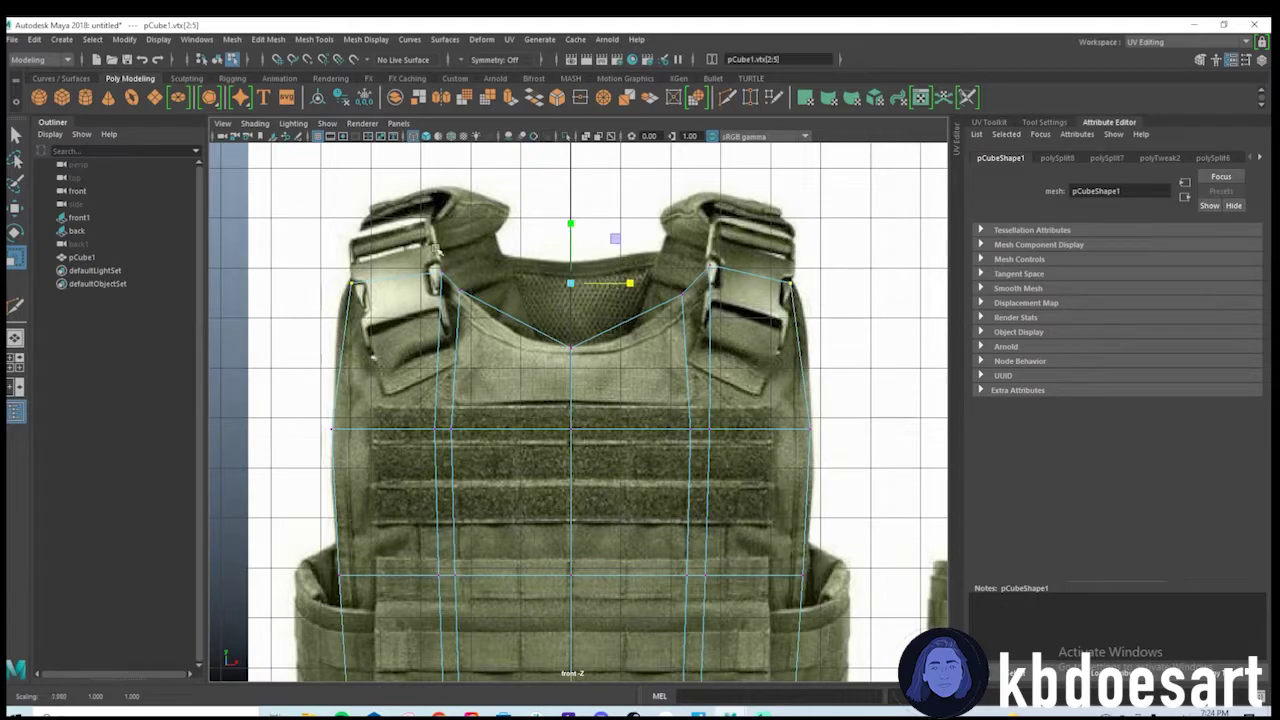
key("w")
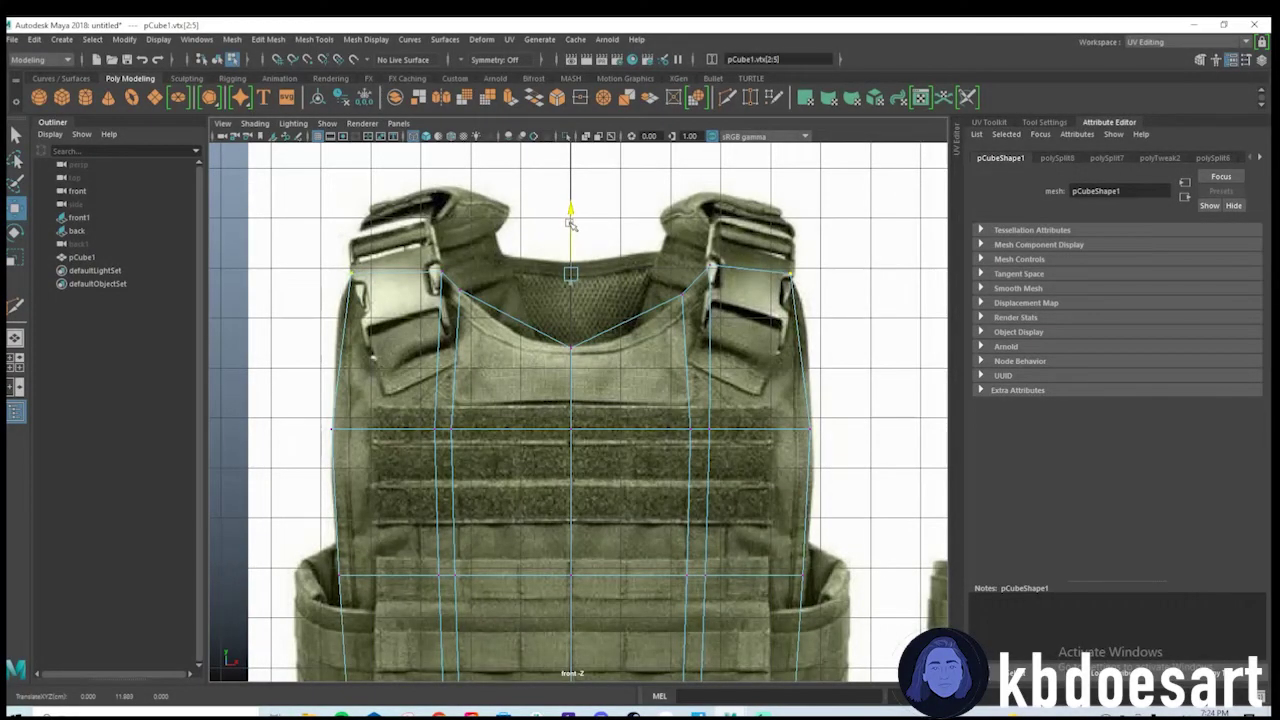
Insert a horizontal edge loop with Multi-Cut across the upper chest, midway between the top edge and the next loop down.
right_click_drag(369, 338, 325, 336, "shift")
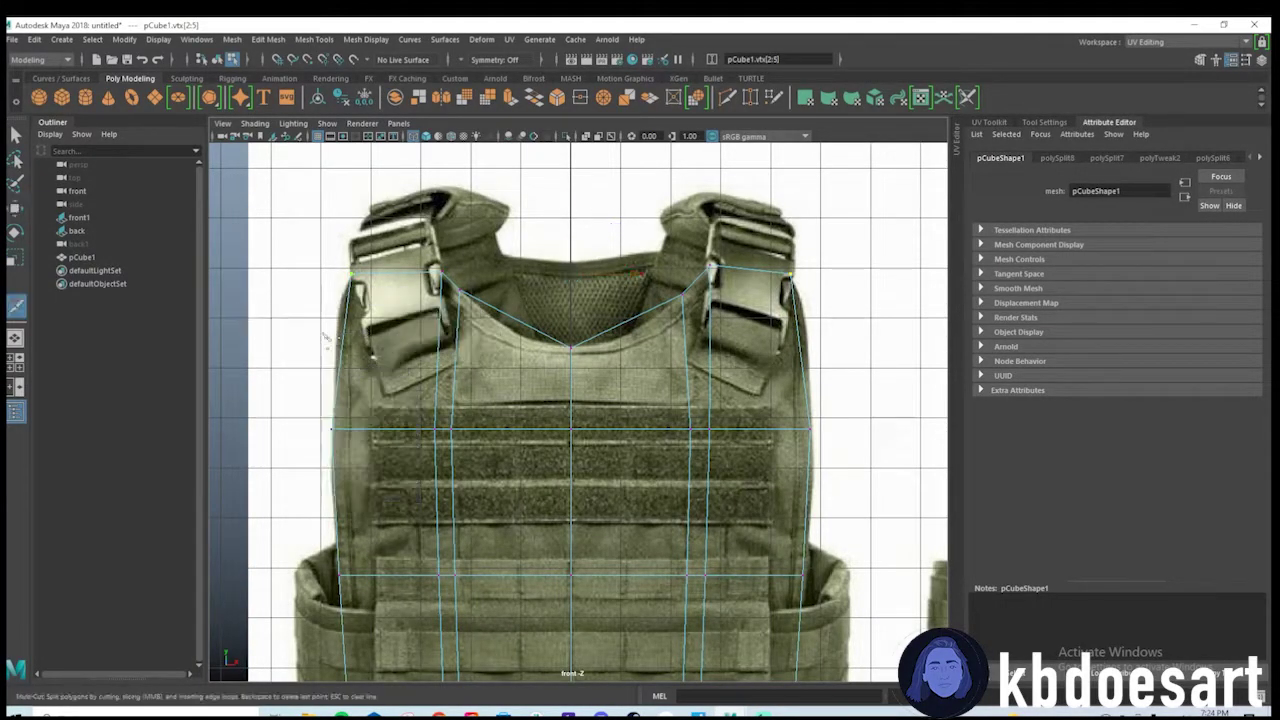
middle_click(353, 324, "ctrl")
key("q")
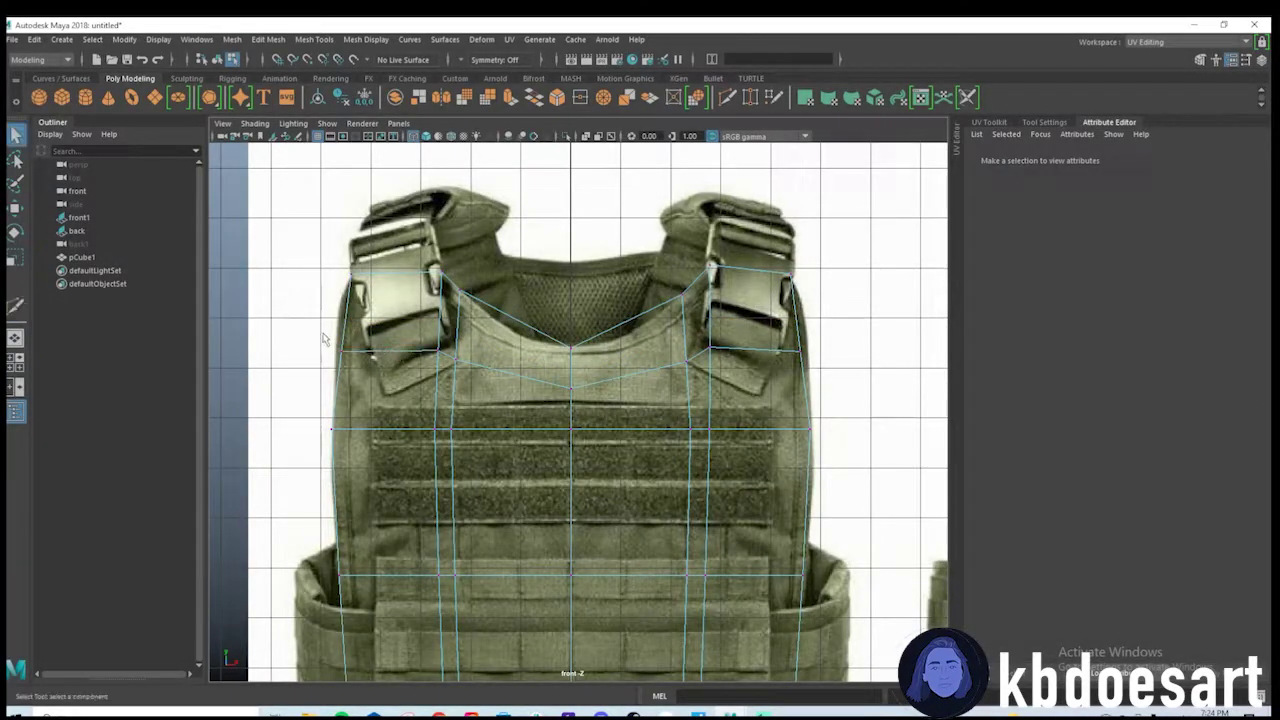
Scale the new loop's outer left and right vertices outward along X to meet the vest's armhole outline.
key("w")
left_click_drag(326, 338, 360, 360)
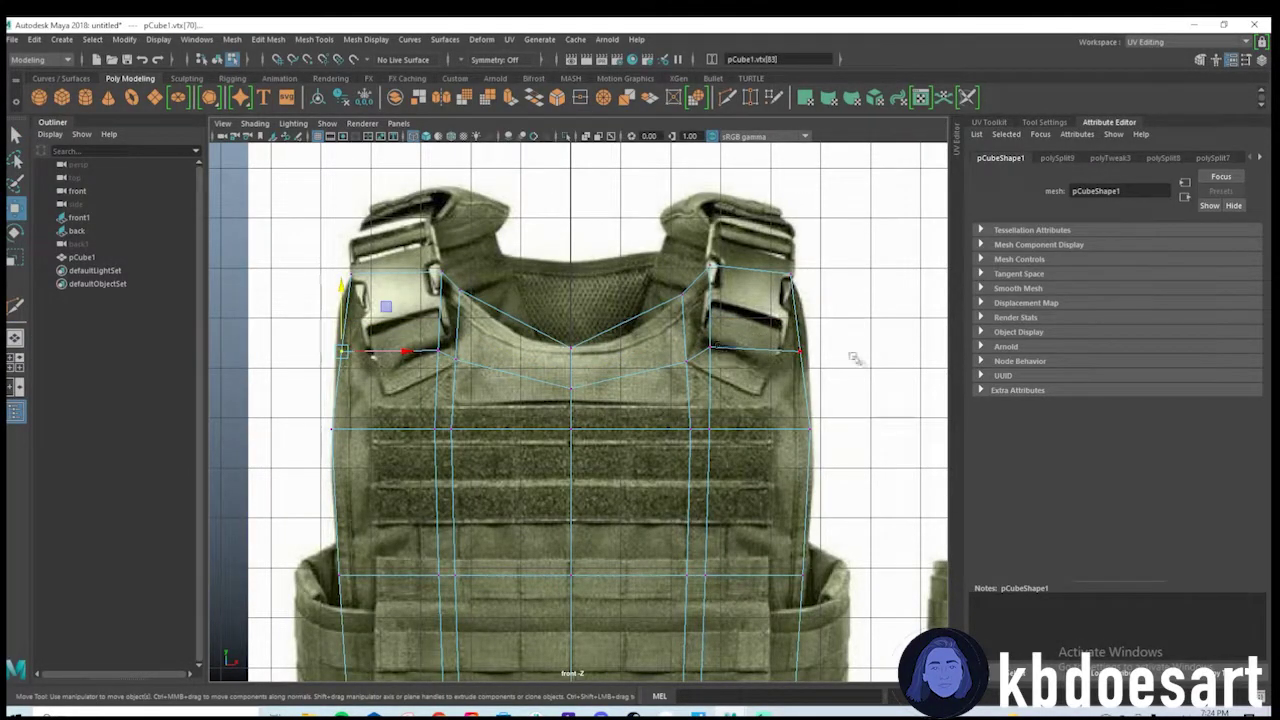
left_click_drag(778, 337, 808, 371, "shift")
key("r")
left_click_drag(604, 352, 596, 353)
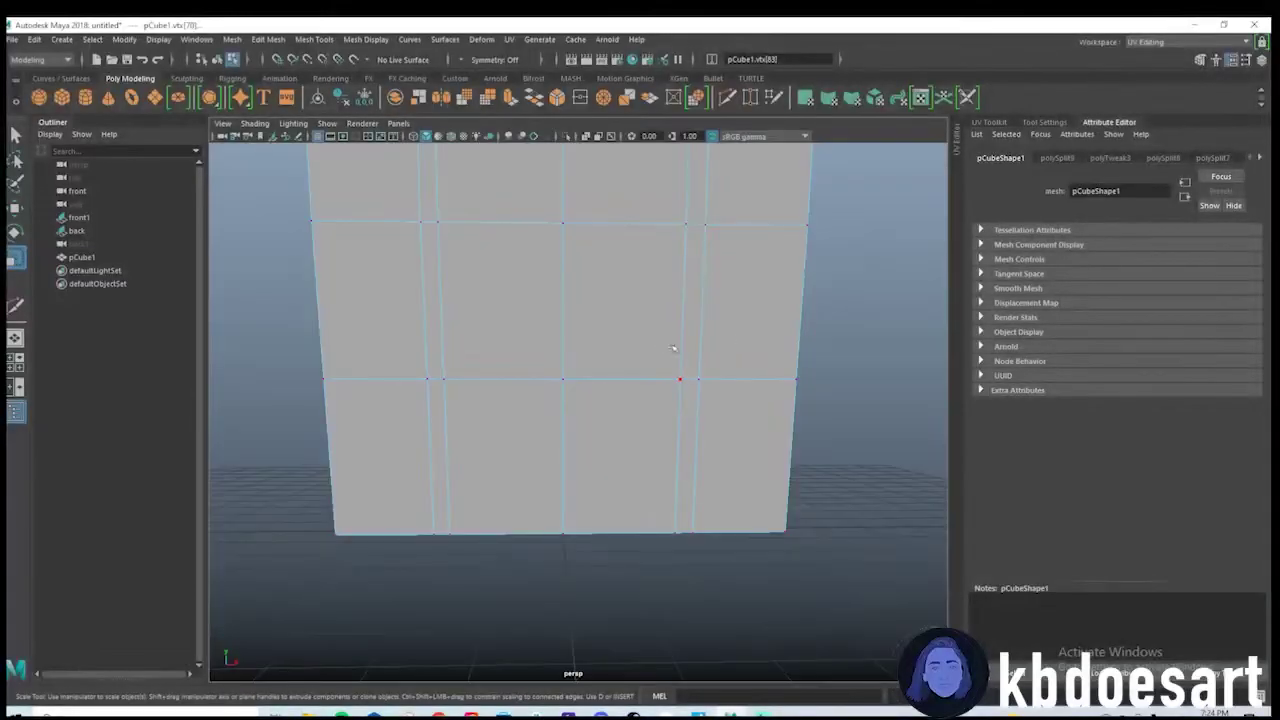
Examine the panel's overall form in perspective, first as a faceted mesh and then with smooth preview.
right_click_drag(674, 348, 565, 346, "alt")
left_click_drag(565, 346, 666, 349, "alt")
middle_click_drag(680, 345, 760, 423, "alt")
left_click_drag(760, 423, 650, 388, "alt")
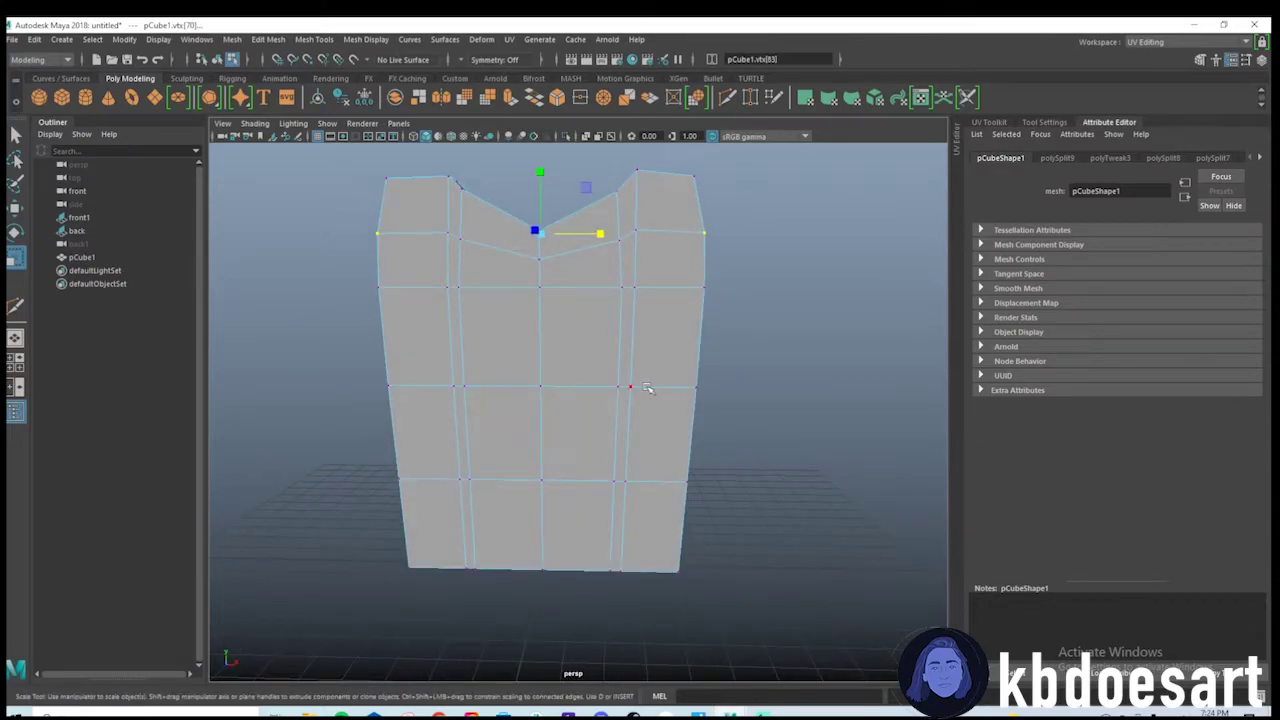
key("F8")
key("3")
left_click(788, 302)
right_click_drag(715, 401, 560, 379, "alt")
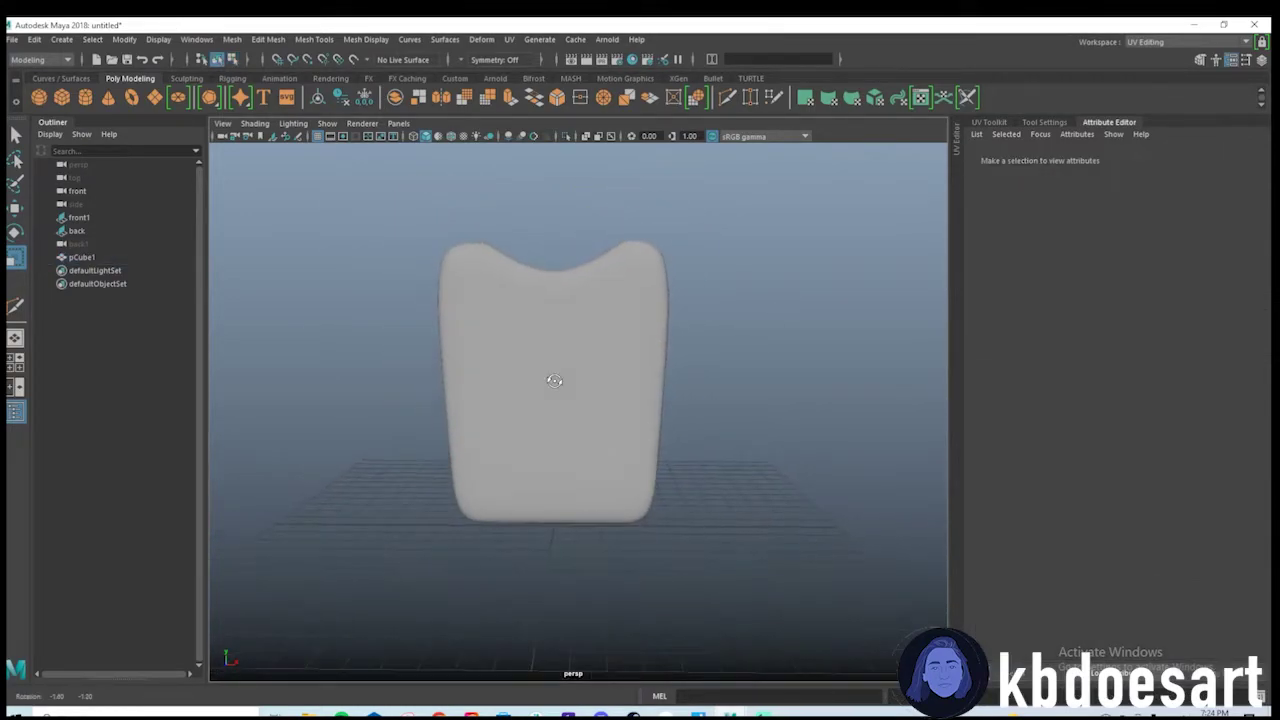
left_click_drag(560, 379, 603, 420, "alt")
left_click(603, 425)
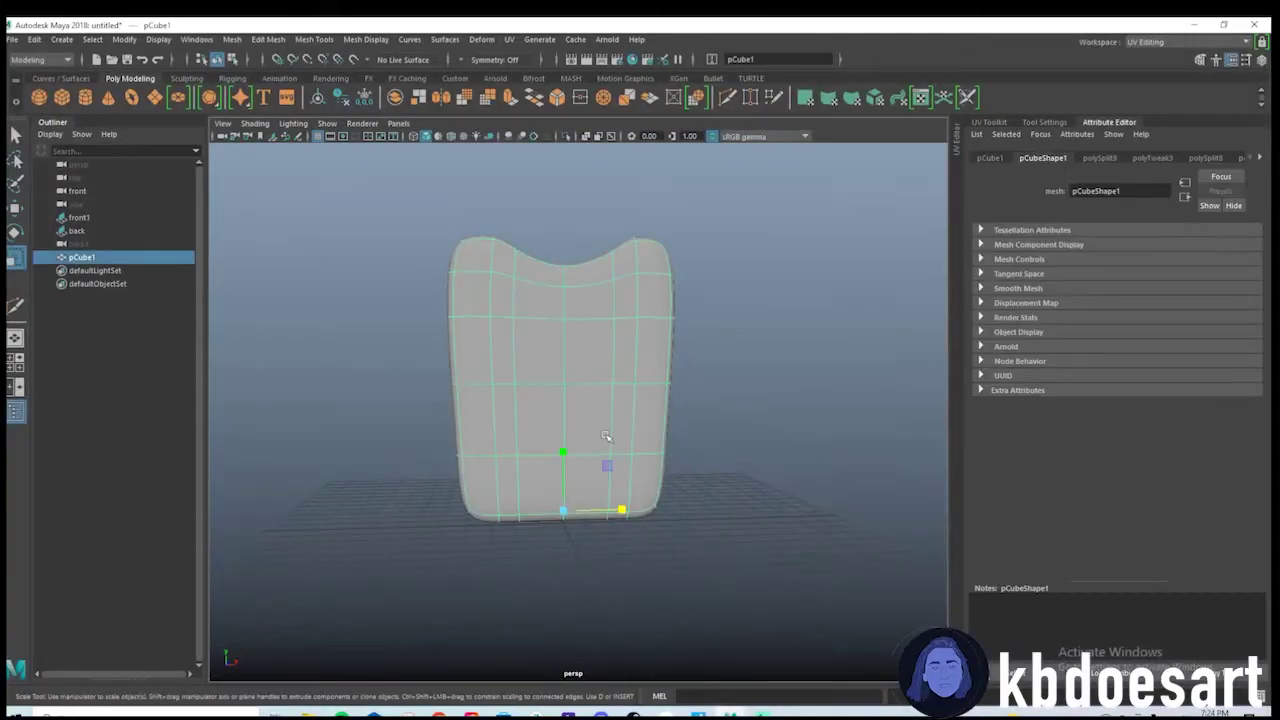
key("1")
Compare the panel's smoothed and unsmoothed outlines with the vest image in the front view.
key("space")
key("space")
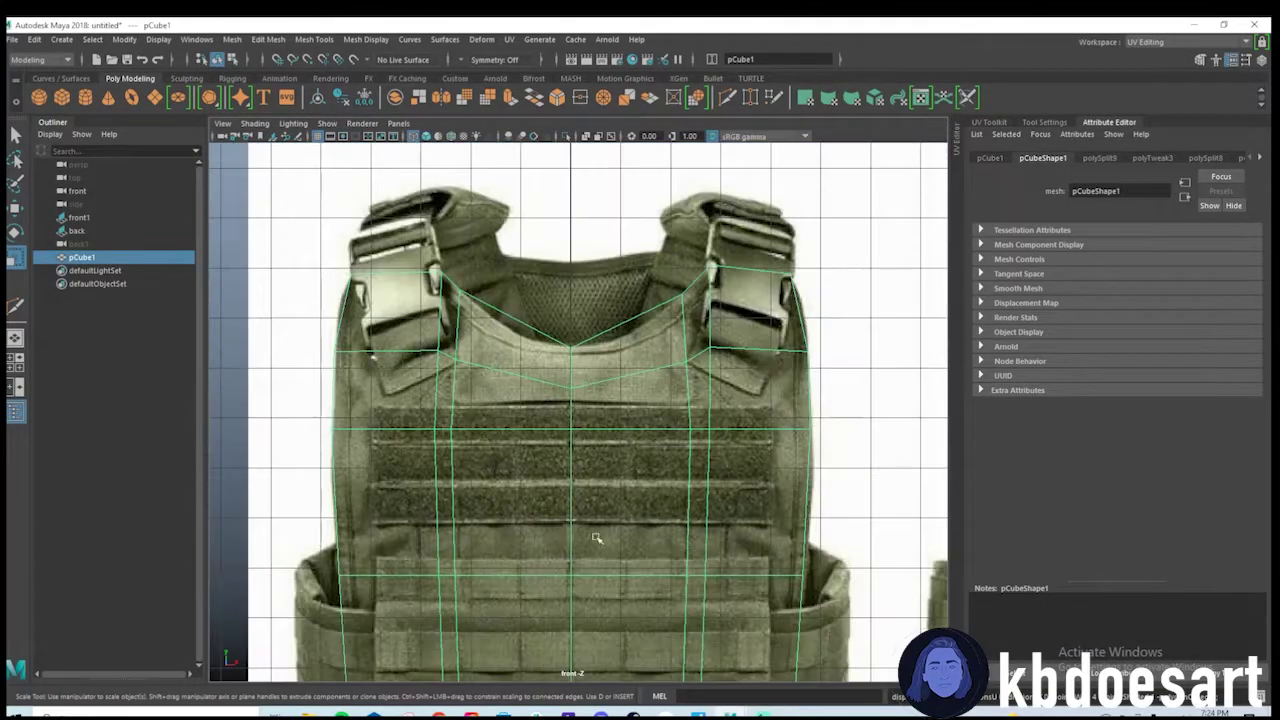
middle_click_drag(625, 515, 622, 462, "alt")
key("3")
key("1")
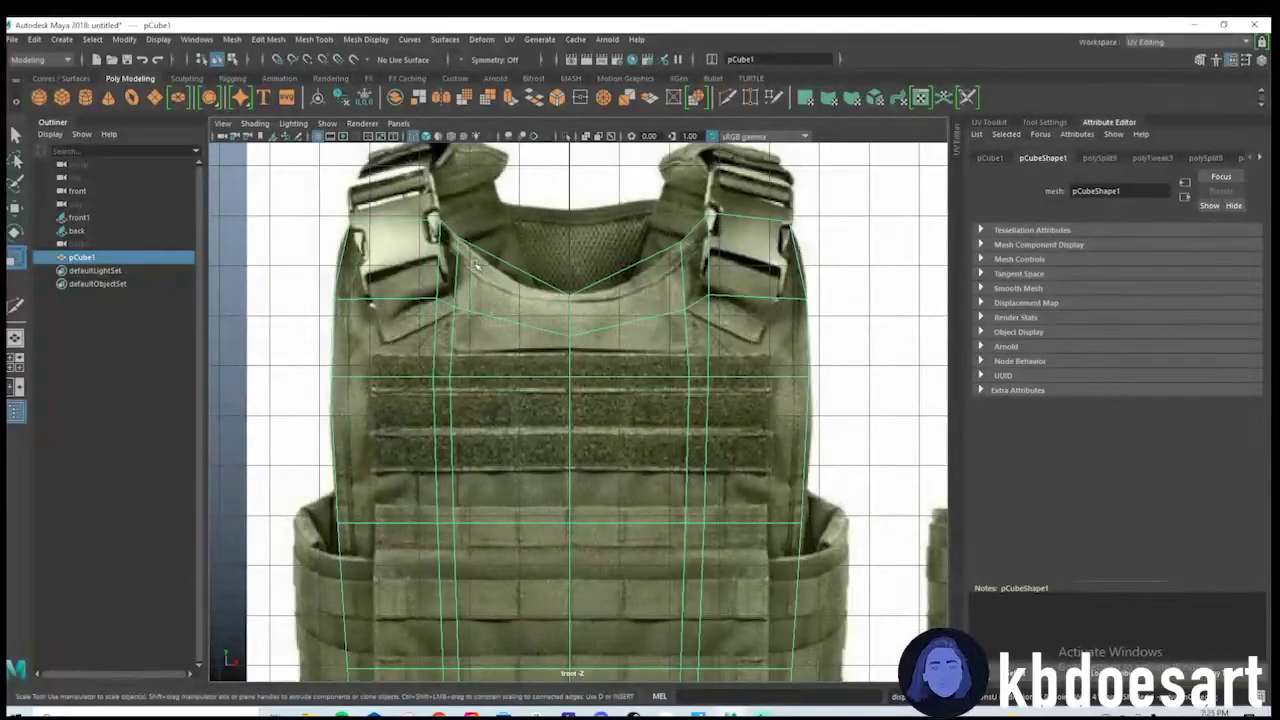
Insert a vertical edge loop with Multi-Cut on each side of the centre line, halfway across the neckline's sloping edges.
middle_click_drag(570, 335, 557, 315, "alt")
right_click_drag(513, 254, 441, 257, "shift")
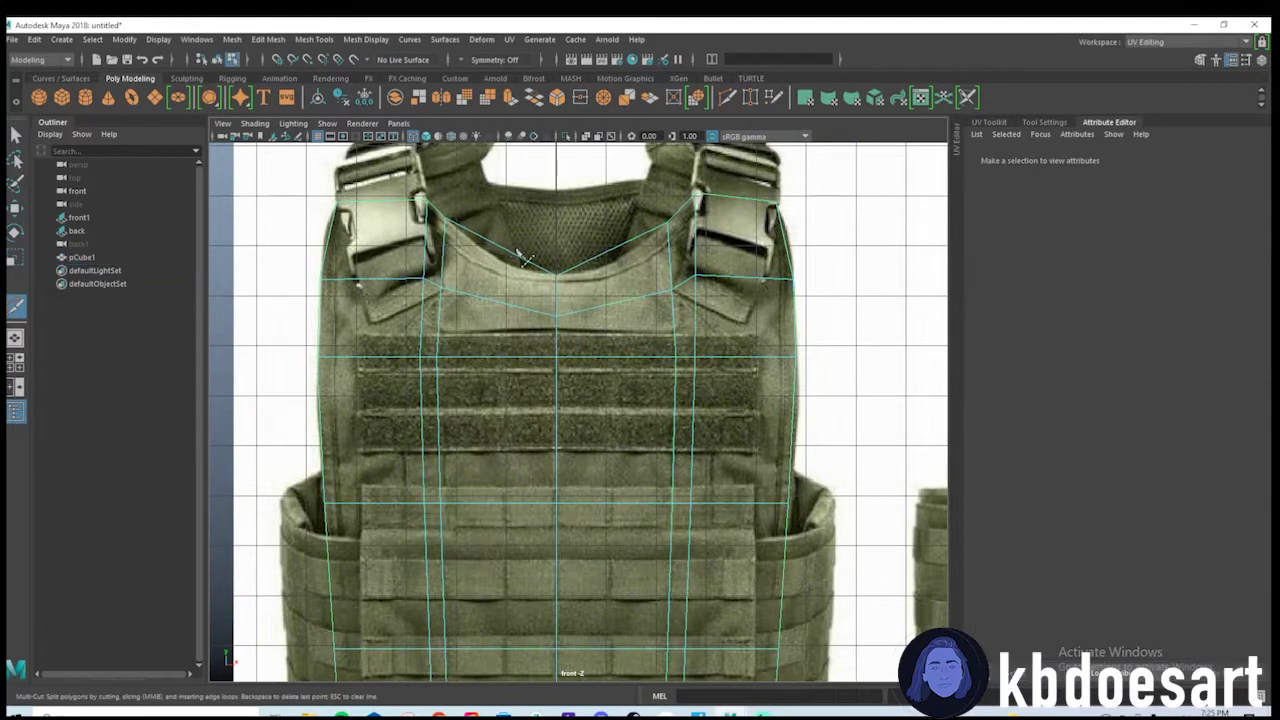
key("q")
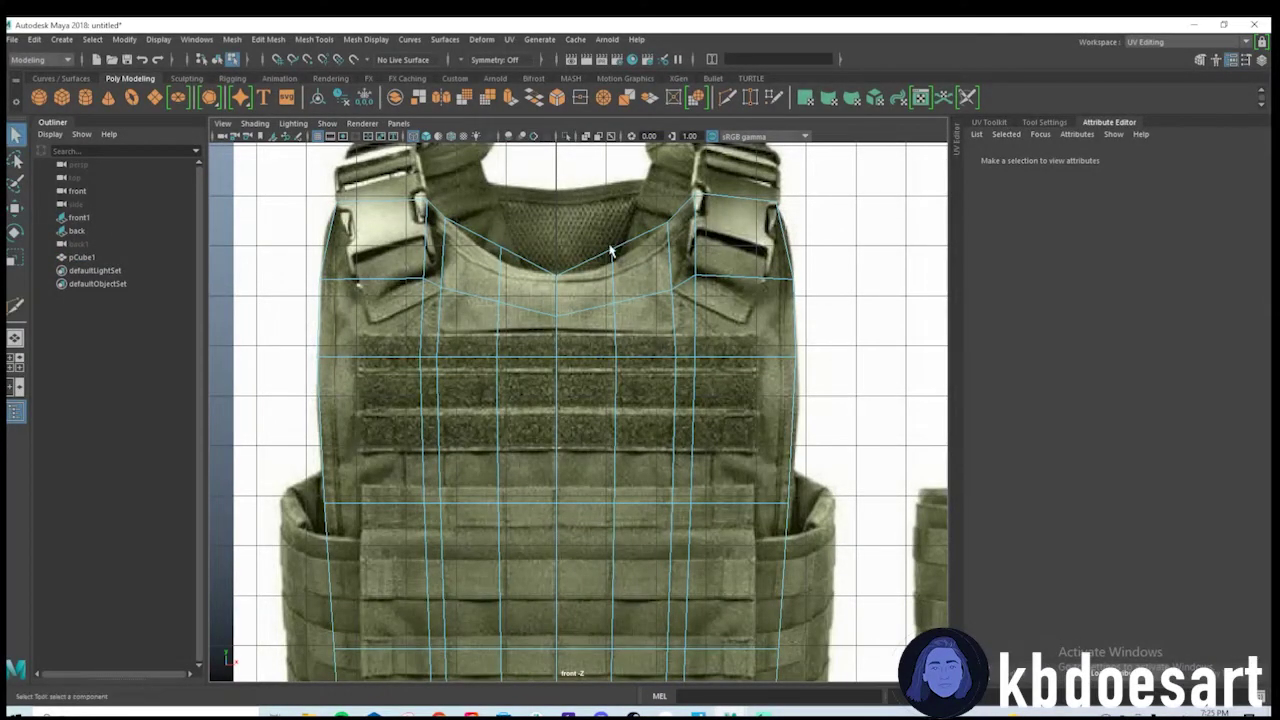
Lower the top vertices of both new loops to about 10.7 in Y, rounding the neckline to follow the collar.
right_click_drag(612, 249, 555, 247)
left_click_drag(593, 222, 643, 276)
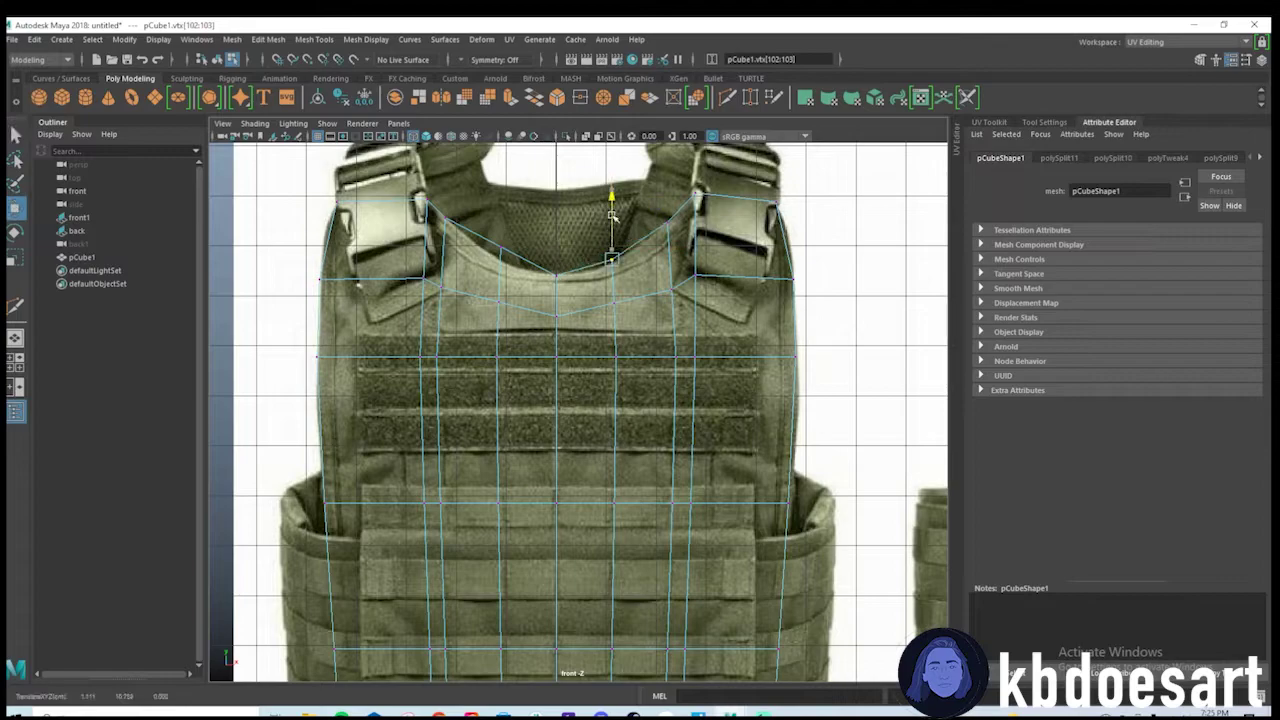
key("w")
left_click(500, 246)
left_click_drag(502, 210, 506, 228)
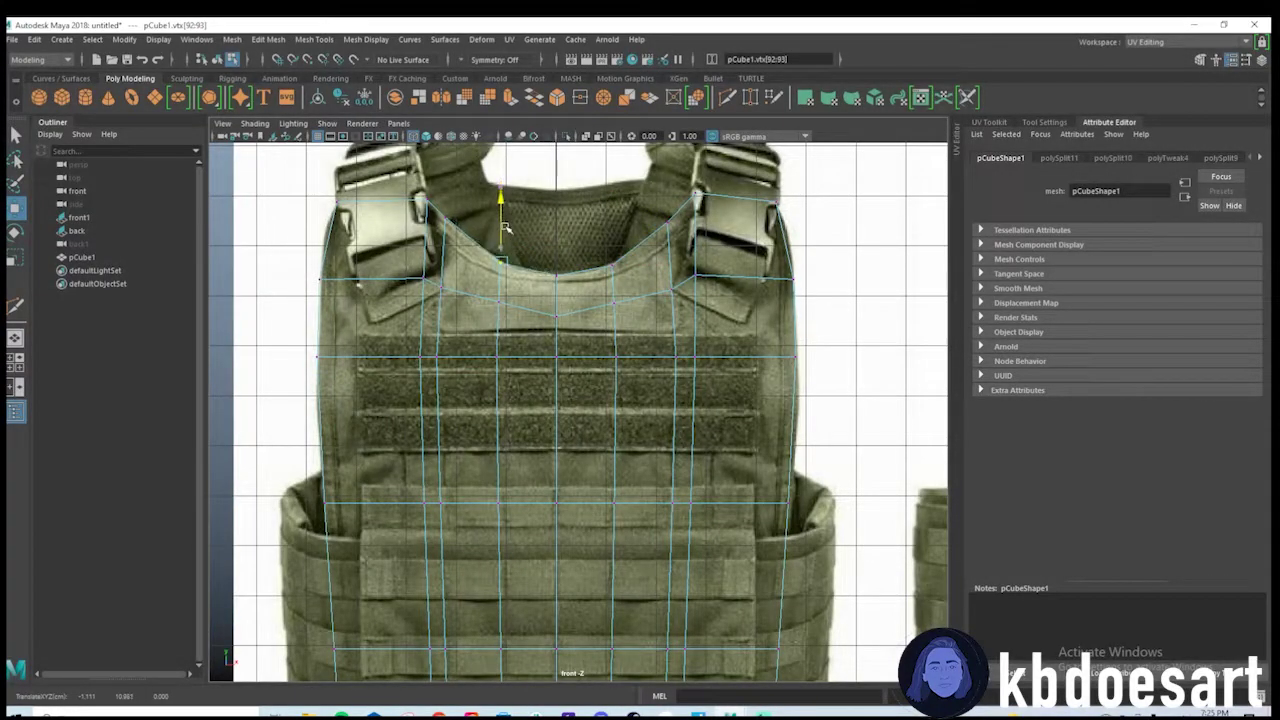
Check the panel's fit against the whole vest in the front view and its shape in the perspective and four-view layouts.
scroll(598, 364, "down", 4)
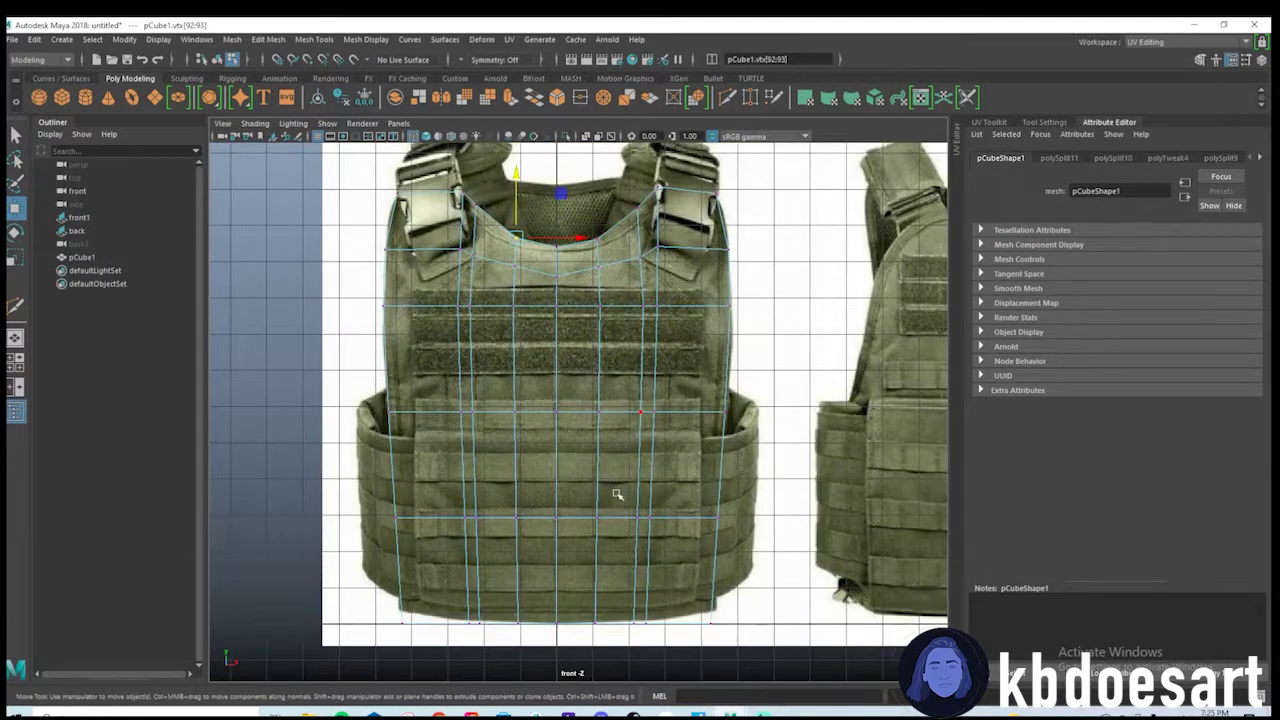
middle_click_drag(617, 494, 617, 438, "alt")
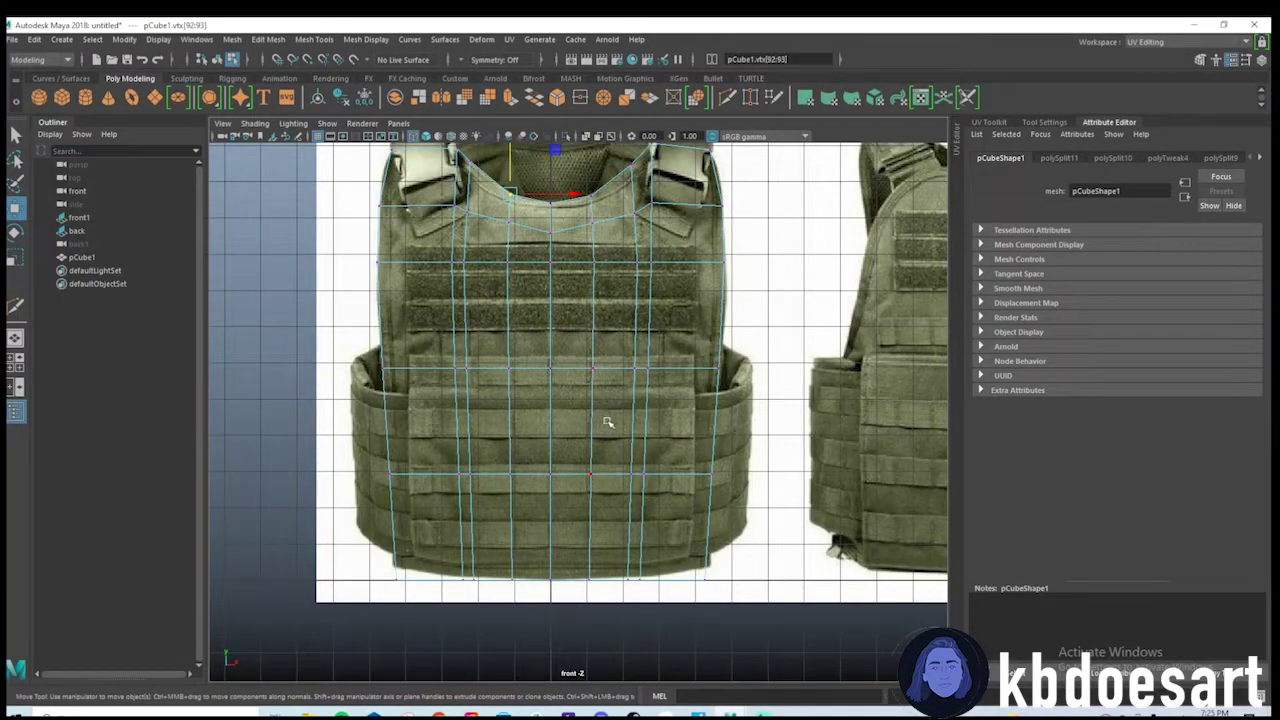
scroll(400, 280, "up", 2)
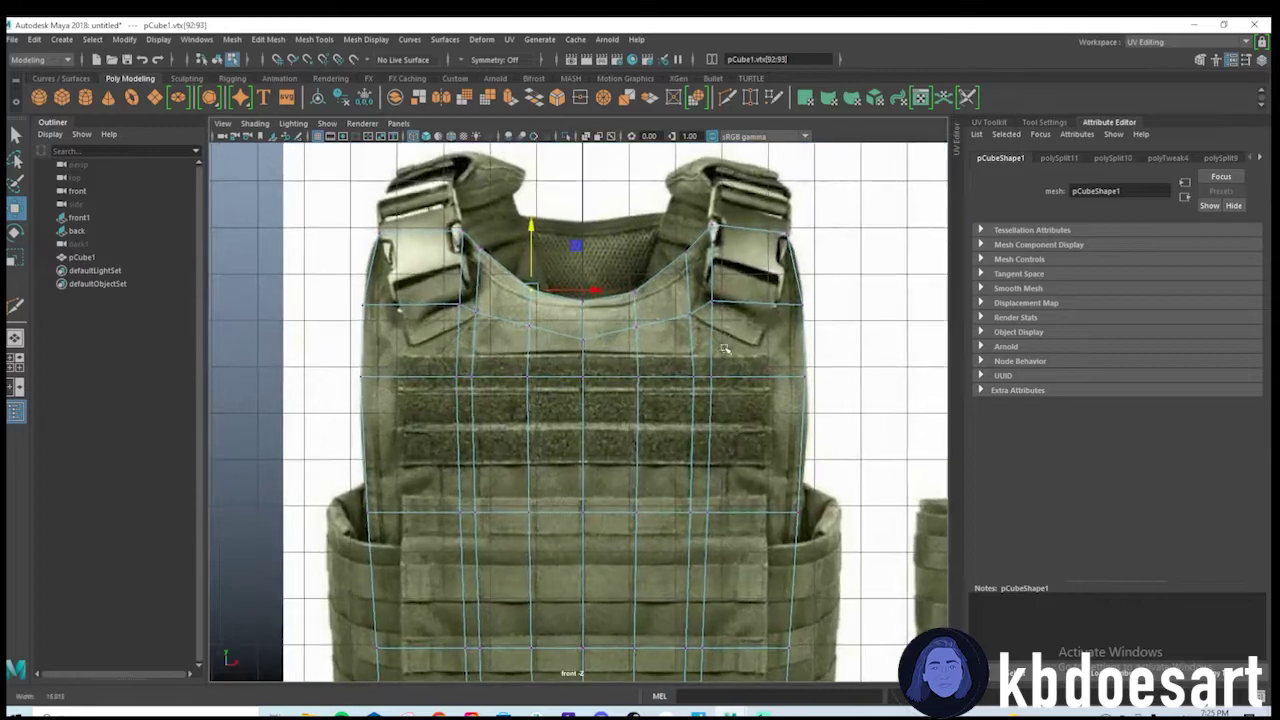
key("space")
key("space")
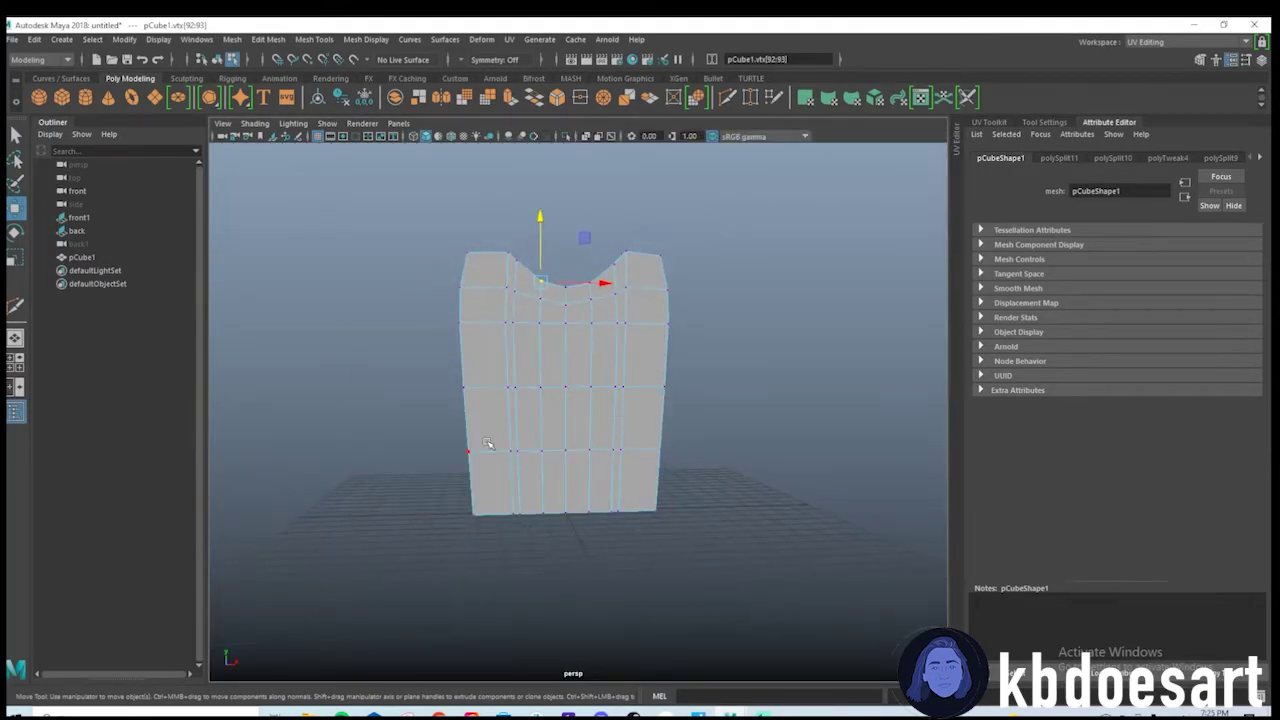
key("space")
key("space")
key("space")
key("space")
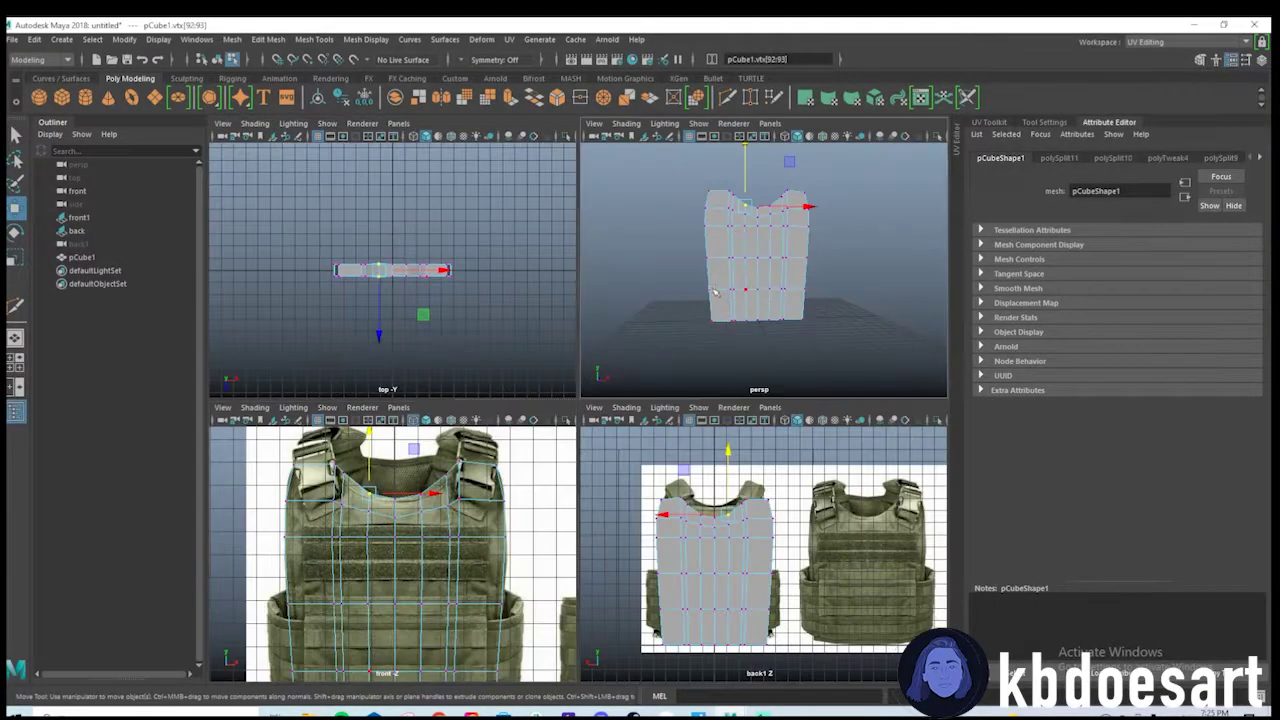
Preview the panel smoothed in object mode and examine its thickness and rounded edges from the side.
key("F8")
key("3")
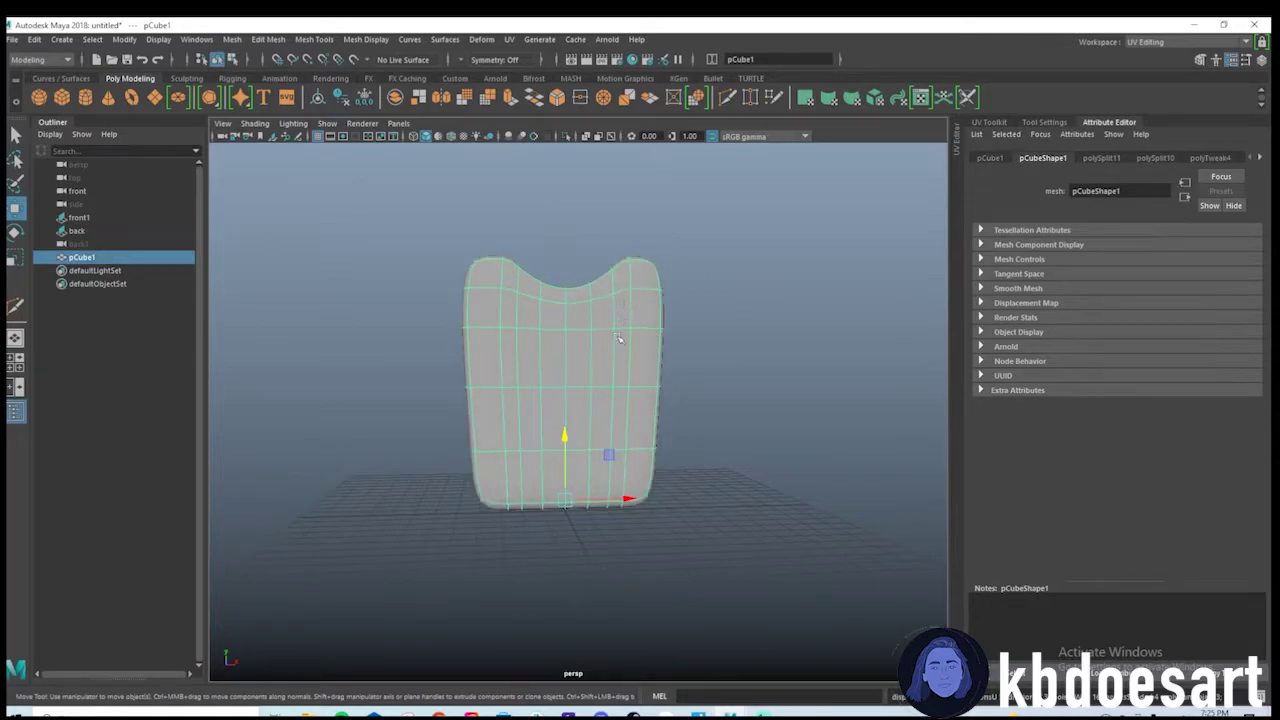
left_click_drag(619, 340, 680, 338, "alt")
right_click_drag(680, 338, 795, 317, "alt")
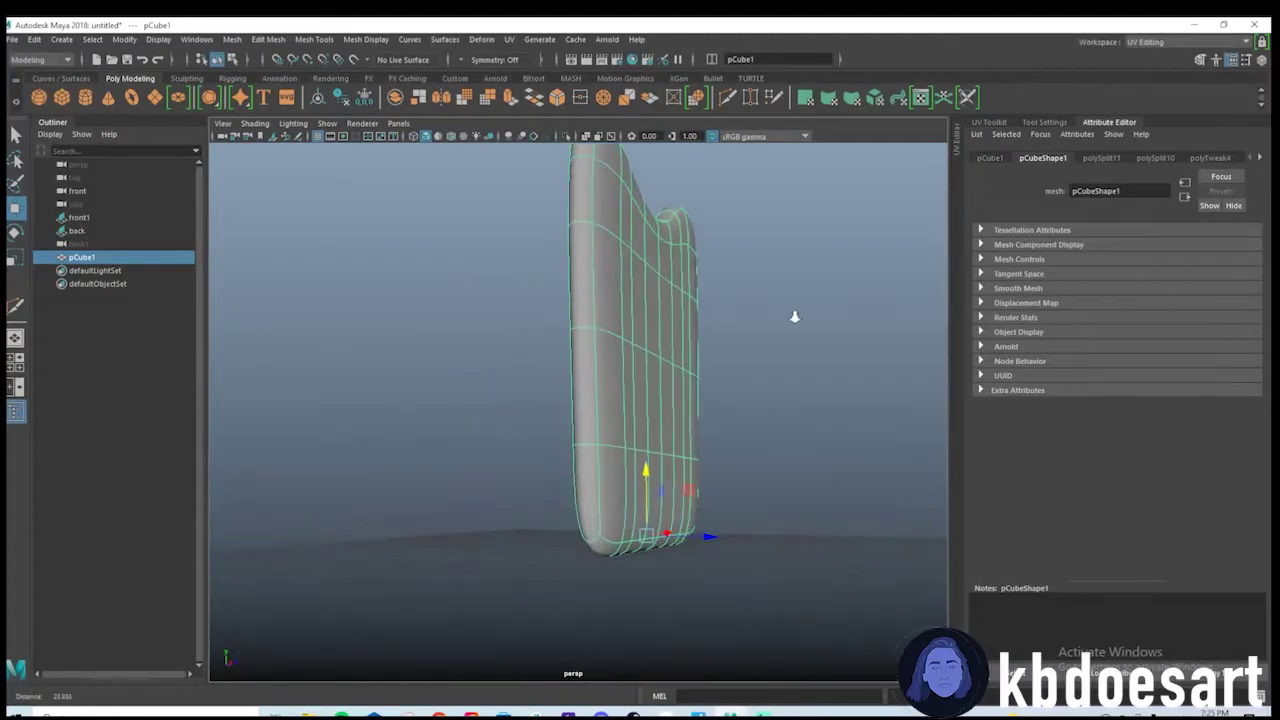
left_click_drag(795, 317, 670, 352, "alt")
Scale the whole panel along Z to adjust its thickness.
key("space")
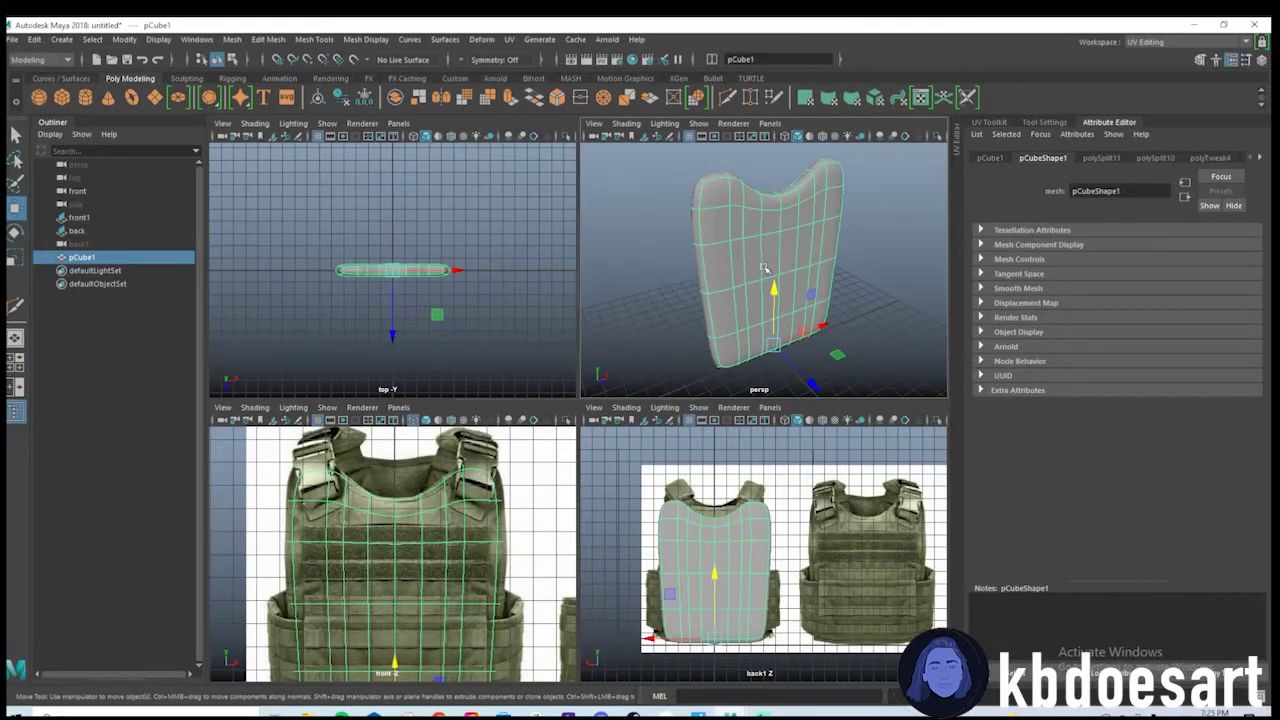
key("space")
left_click_drag(733, 285, 703, 394, "alt")
key("r")
left_click_drag(720, 541, 590, 311)
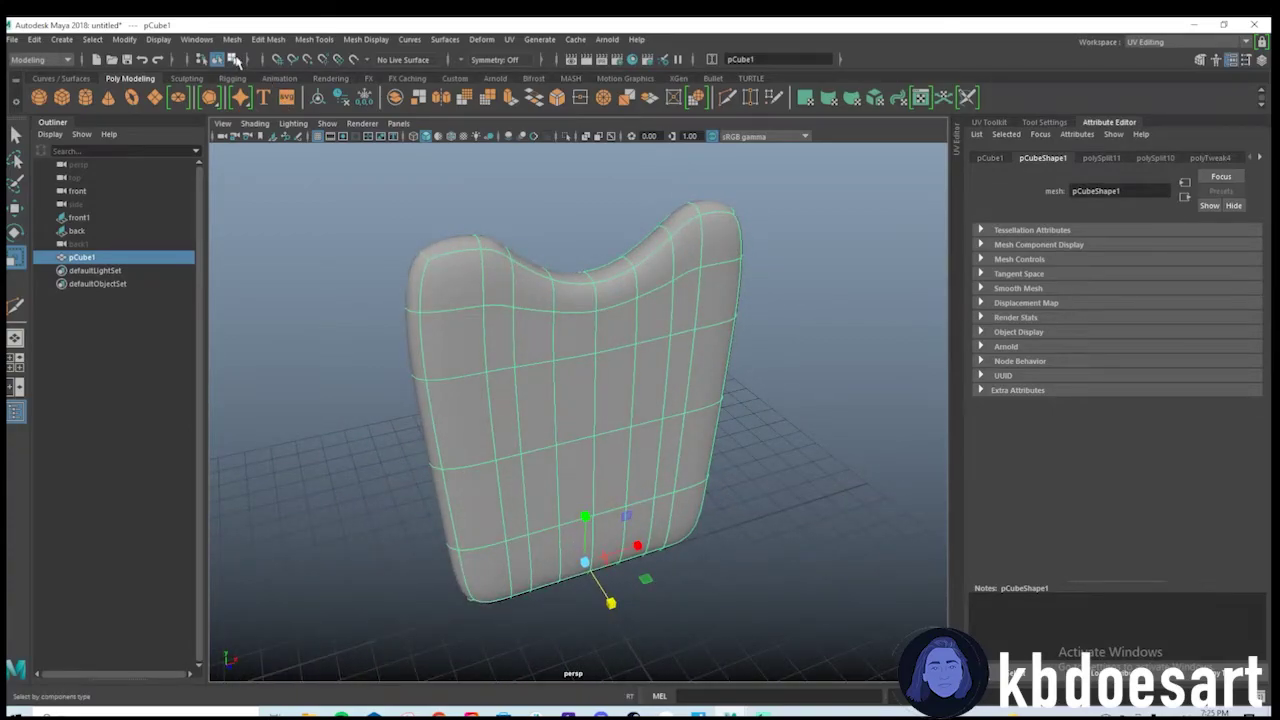
Turn off the smooth preview and apply the Smooth operation to the panel mesh.
key("1")
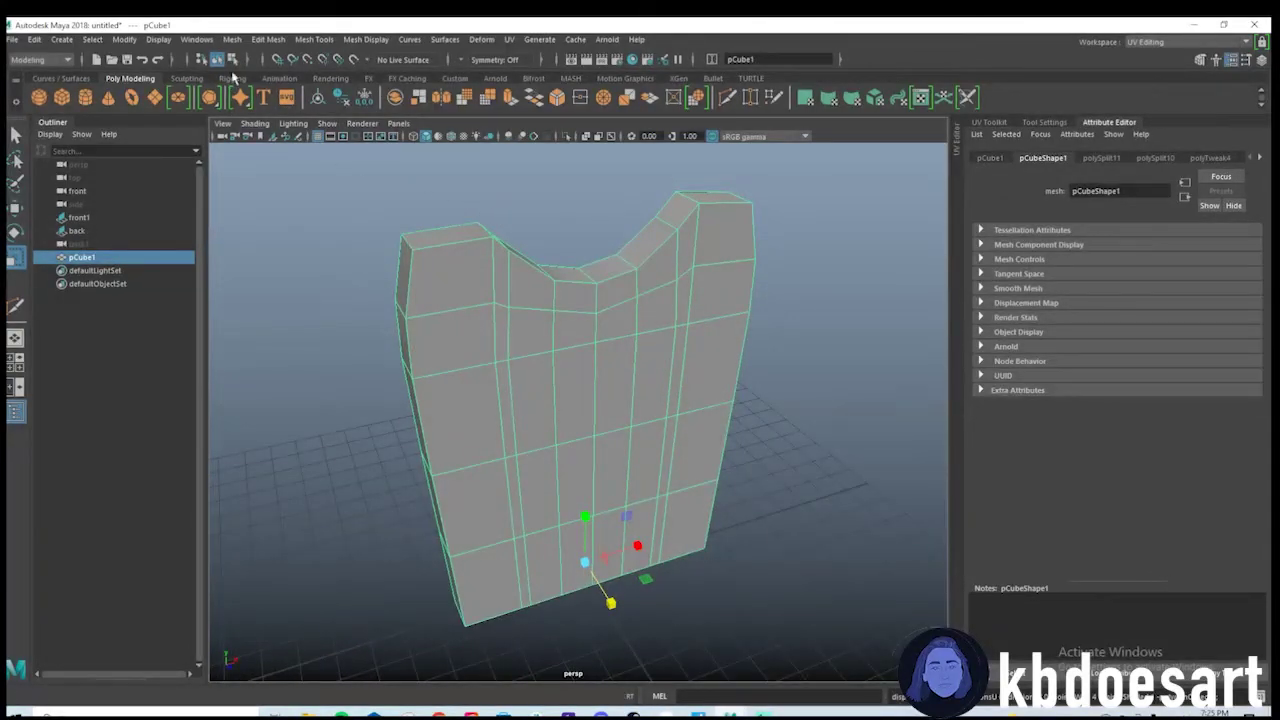
left_click(233, 40)
left_click(286, 163)
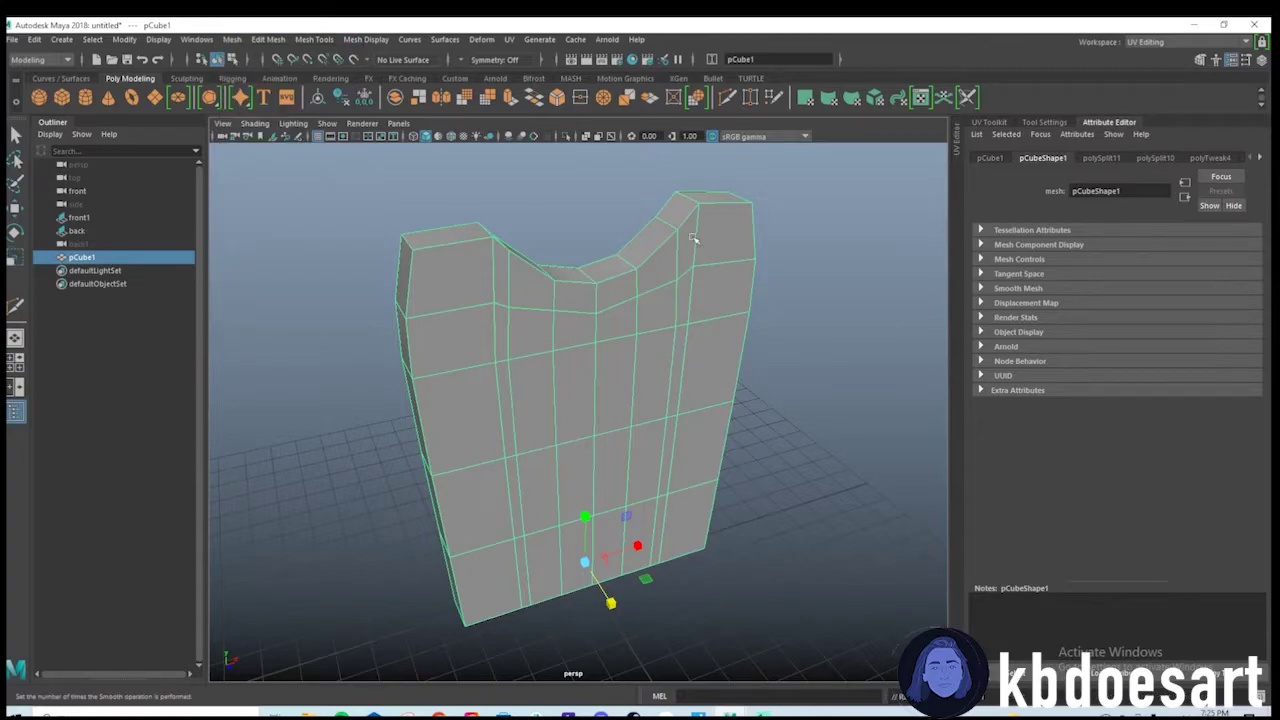
Try 2 divisions for the Smooth operation and examine the denser mesh from several angles.
left_click(814, 438)
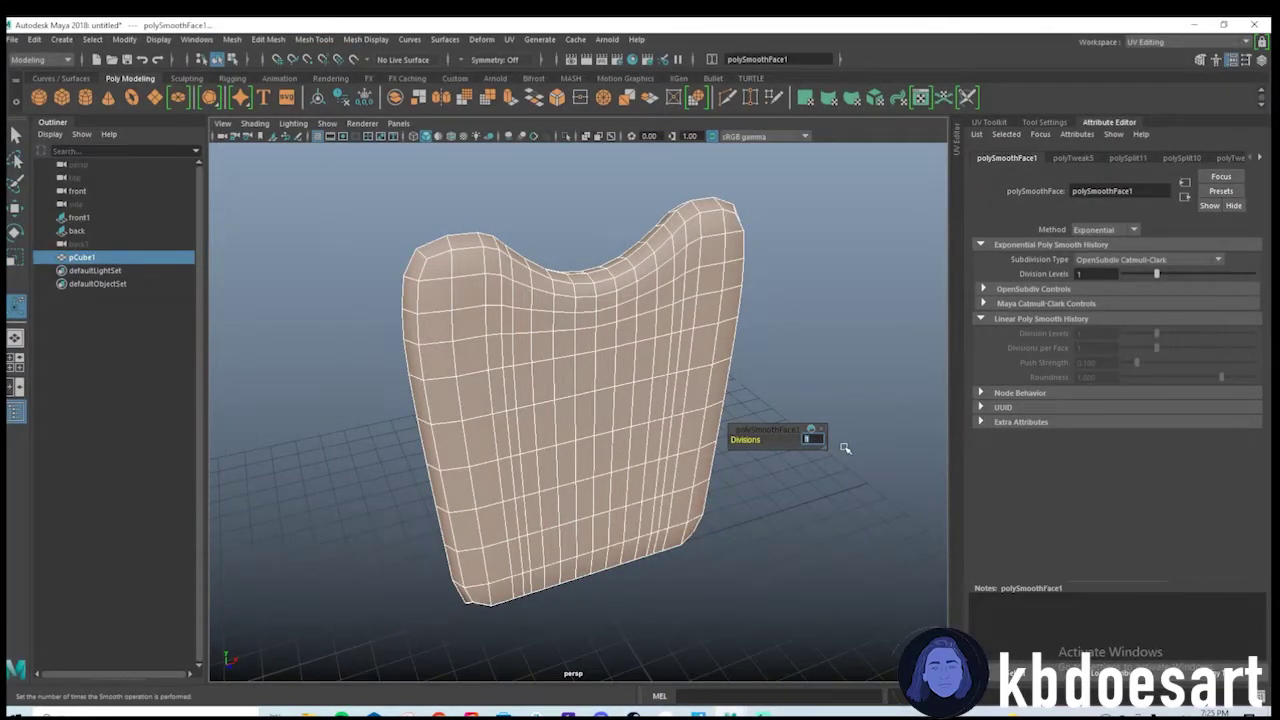
type("2")
key("Return")
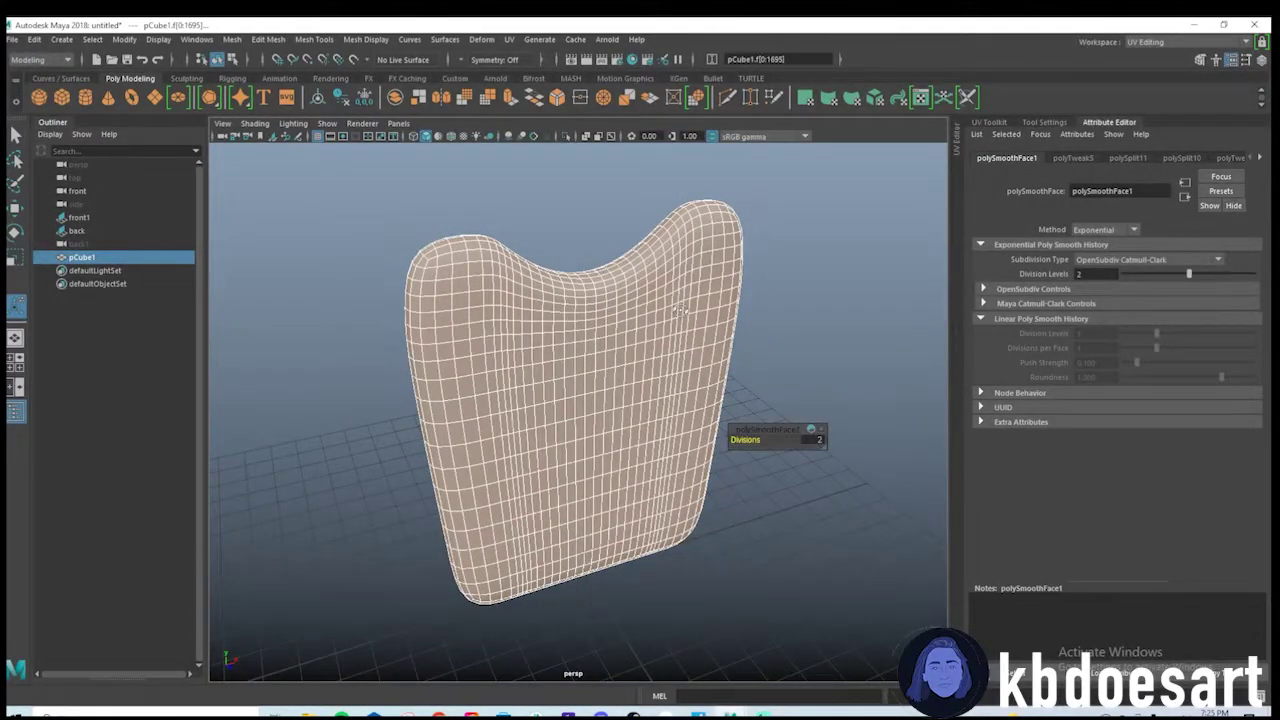
left_click_drag(720, 330, 400, 342, "alt")
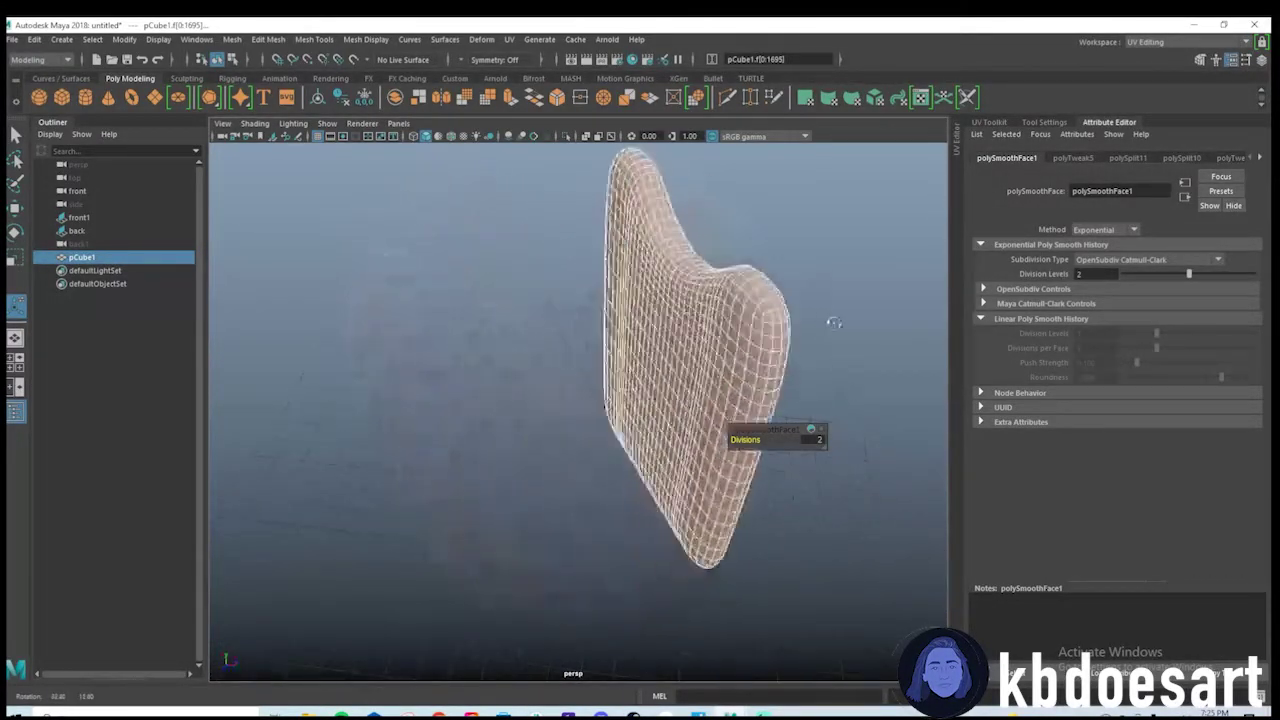
left_click_drag(831, 320, 680, 335, "alt")
Set the Smooth operation's divisions to 1, return to the Select tool and deselect the panel.
left_click(811, 438)
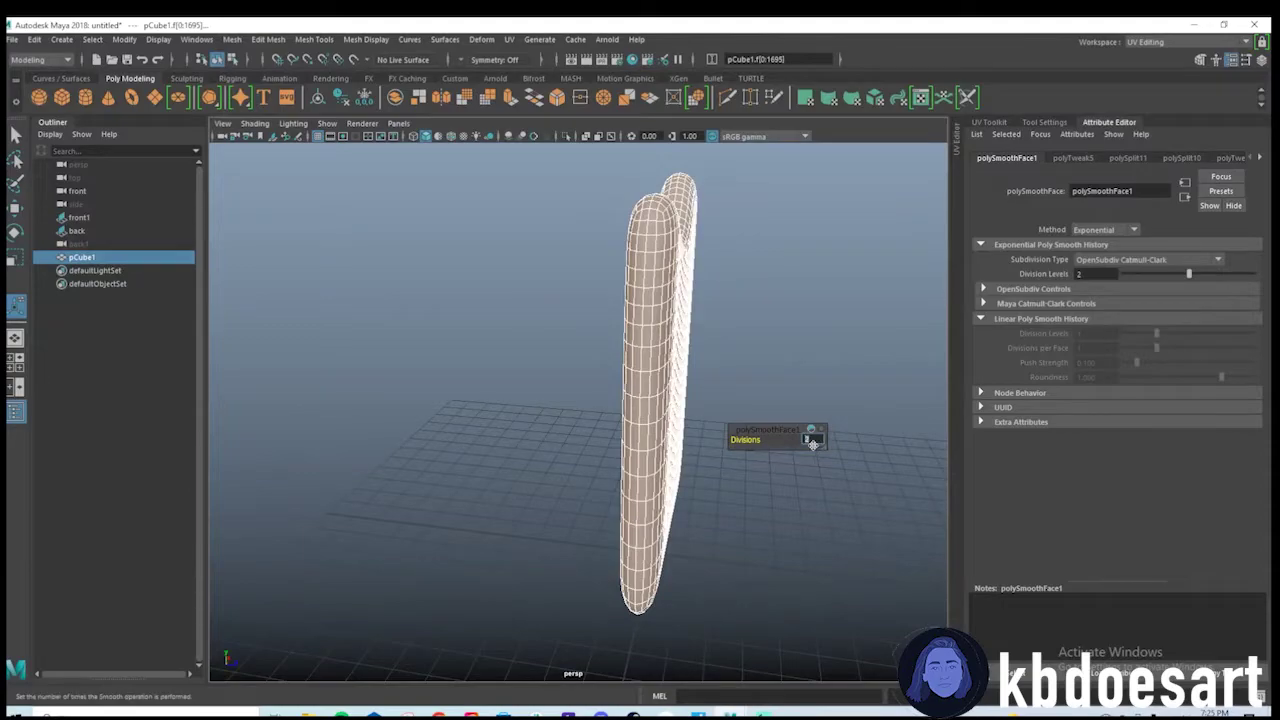
type("1")
key("Return")
left_click_drag(811, 443, 566, 325, "alt")
key("q")
left_click(817, 346)
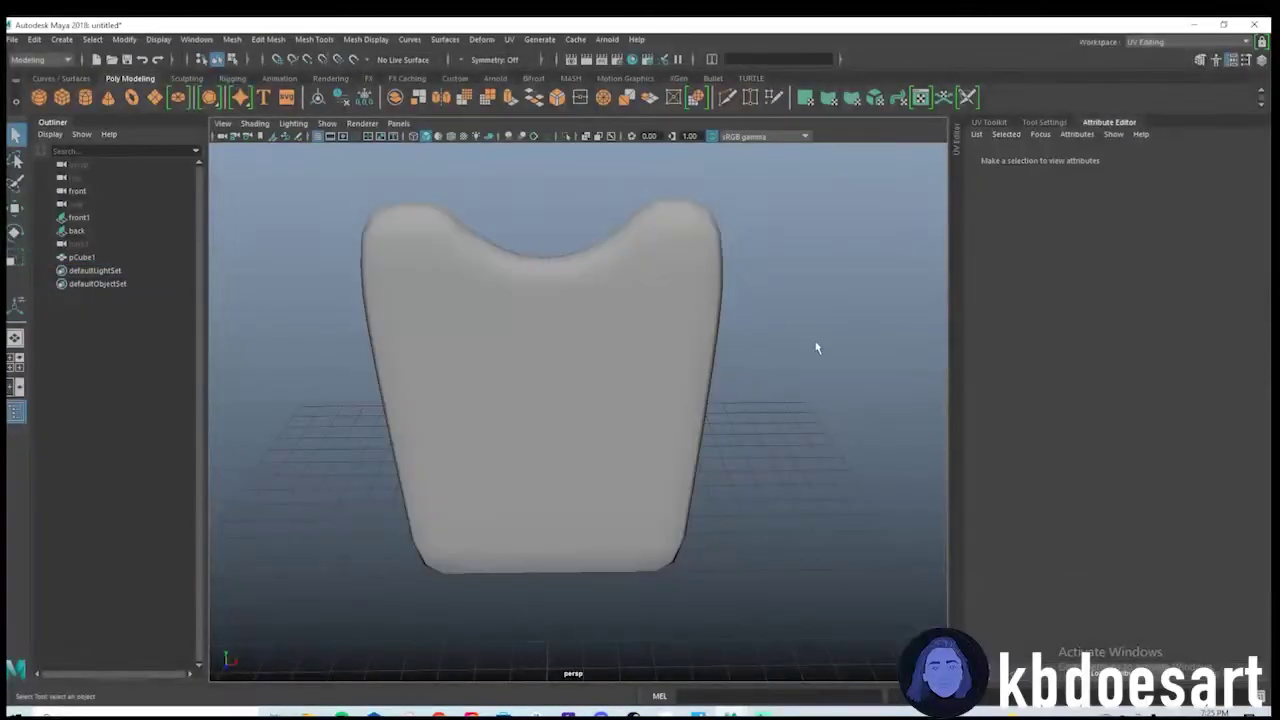
Examine the smoothed panel's silhouette and edge flow from the front, both selected and deselected.
scroll(800, 346, "down", 3)
left_click_drag(670, 365, 651, 329, "alt")
left_click(651, 329)
left_click(680, 366)
left_click(585, 343)
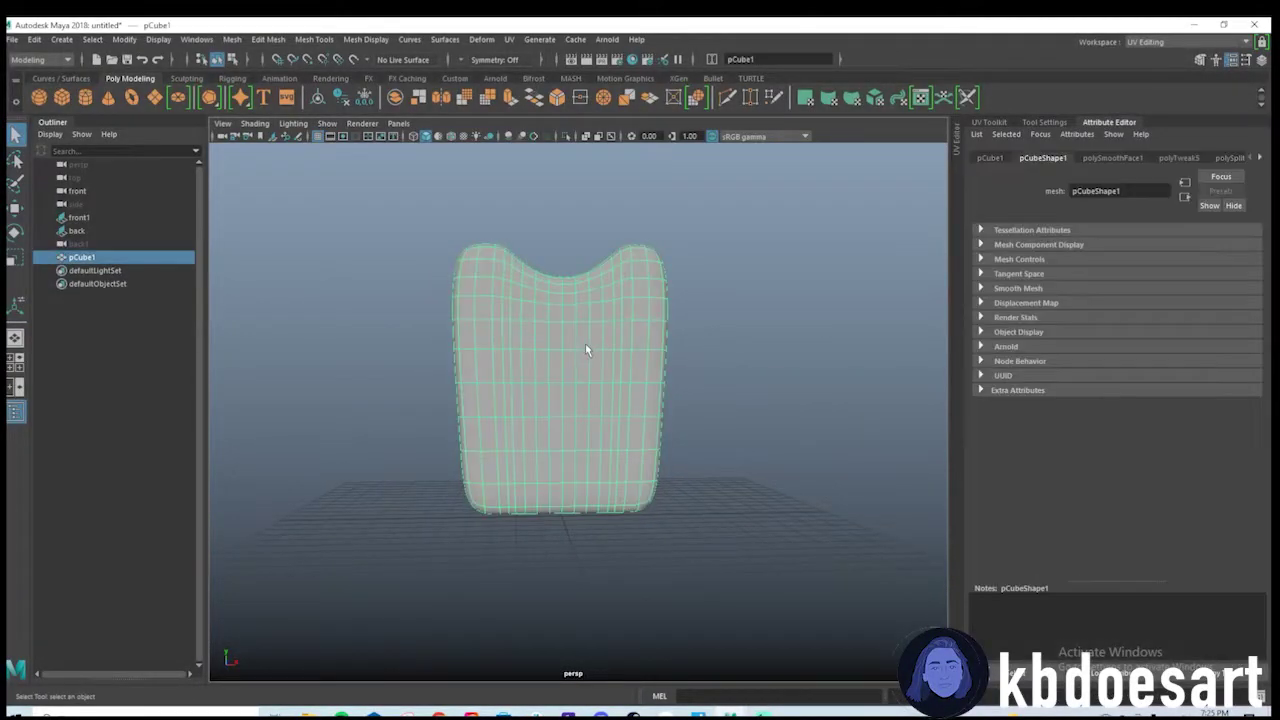
left_click(748, 388)
mouse_move(584, 401)
left_mouse_down("alt")
mouse_move(805, 422)
mouse_move(586, 429)
mouse_move(645, 420)
mouse_move(640, 490)
mouse_move(634, 441)
mouse_move(582, 418)
left_mouse_up("alt")
left_click(640, 430)
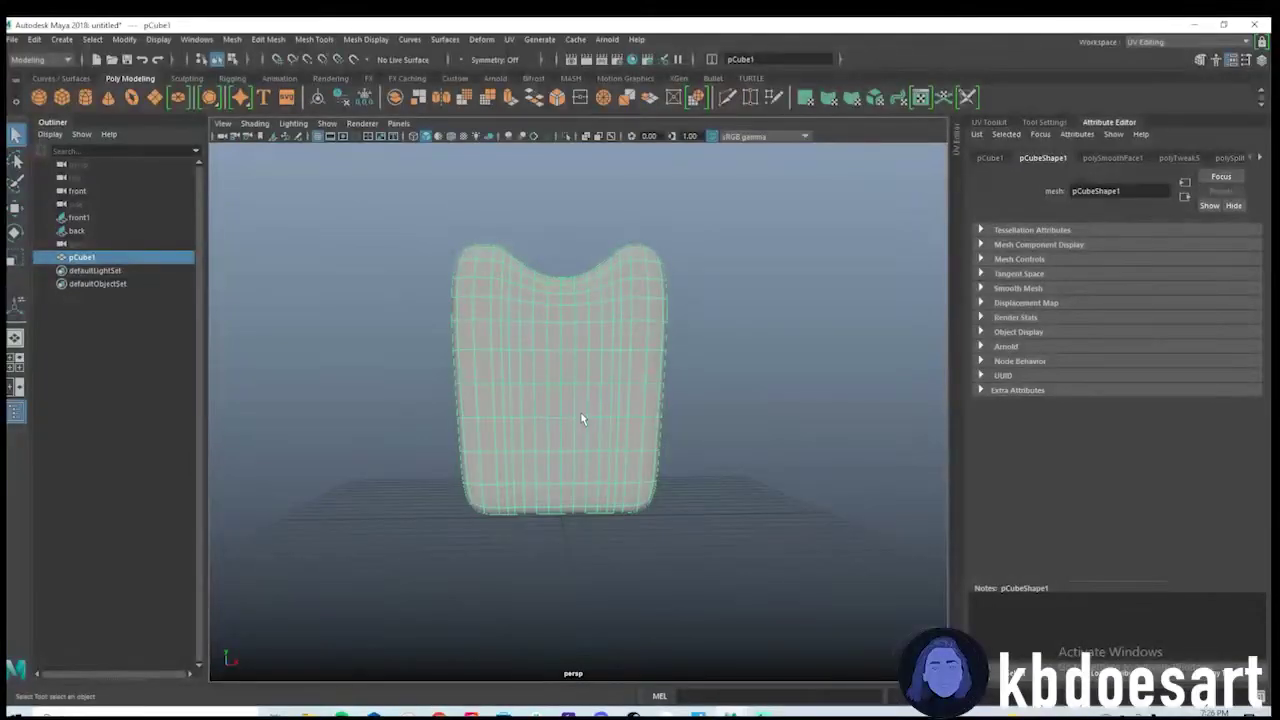
left_click(686, 488)
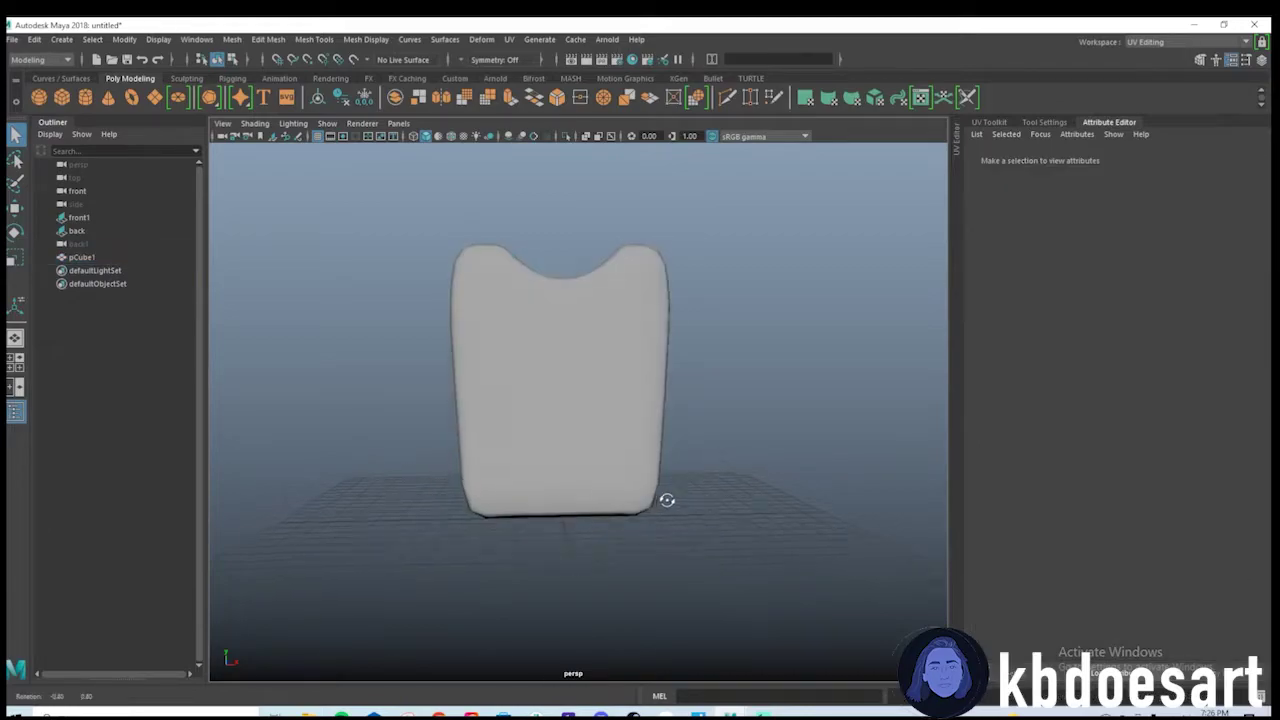
Examine the smoothed panel in perspective with and without its wireframe, and compare its outline with the reference image in the back view.
left_click_drag(666, 500, 586, 464, "alt")
left_click(536, 440)
left_click_drag(536, 526, 555, 511, "alt")
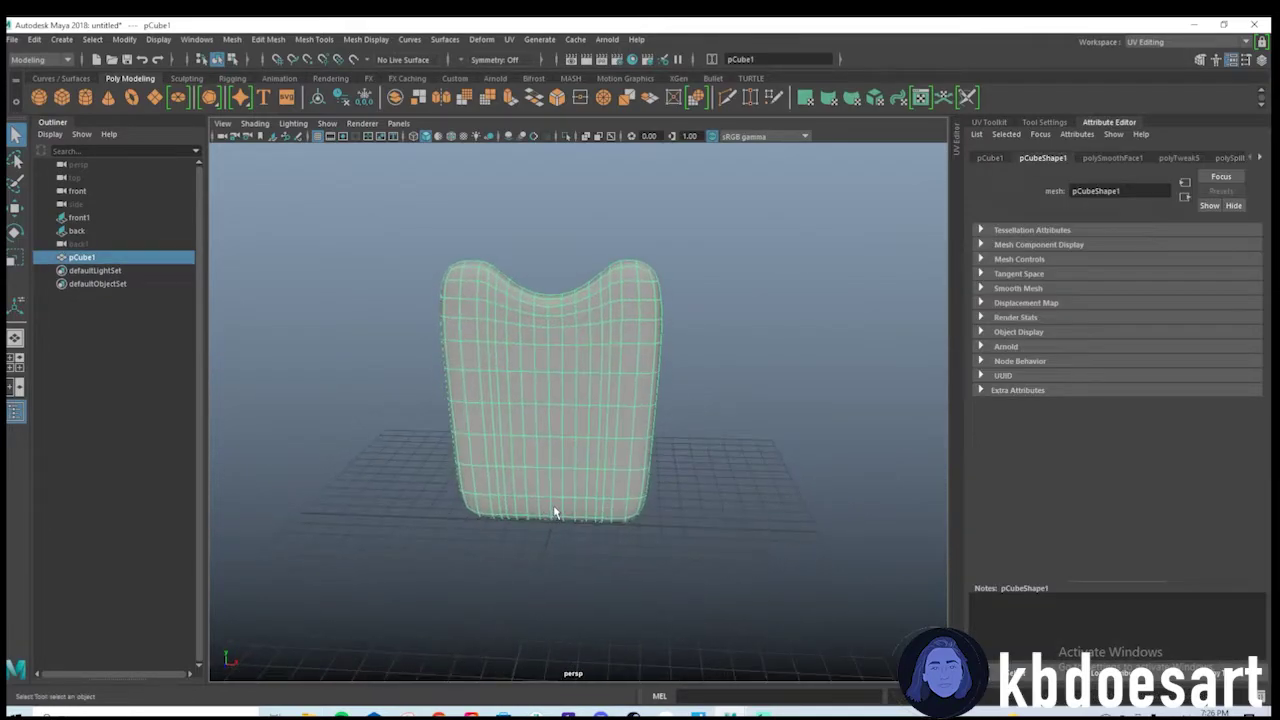
left_click(706, 382)
left_click(580, 410)
left_click(743, 363)
left_click_drag(743, 363, 653, 428, "alt")
key("space")
key("space")
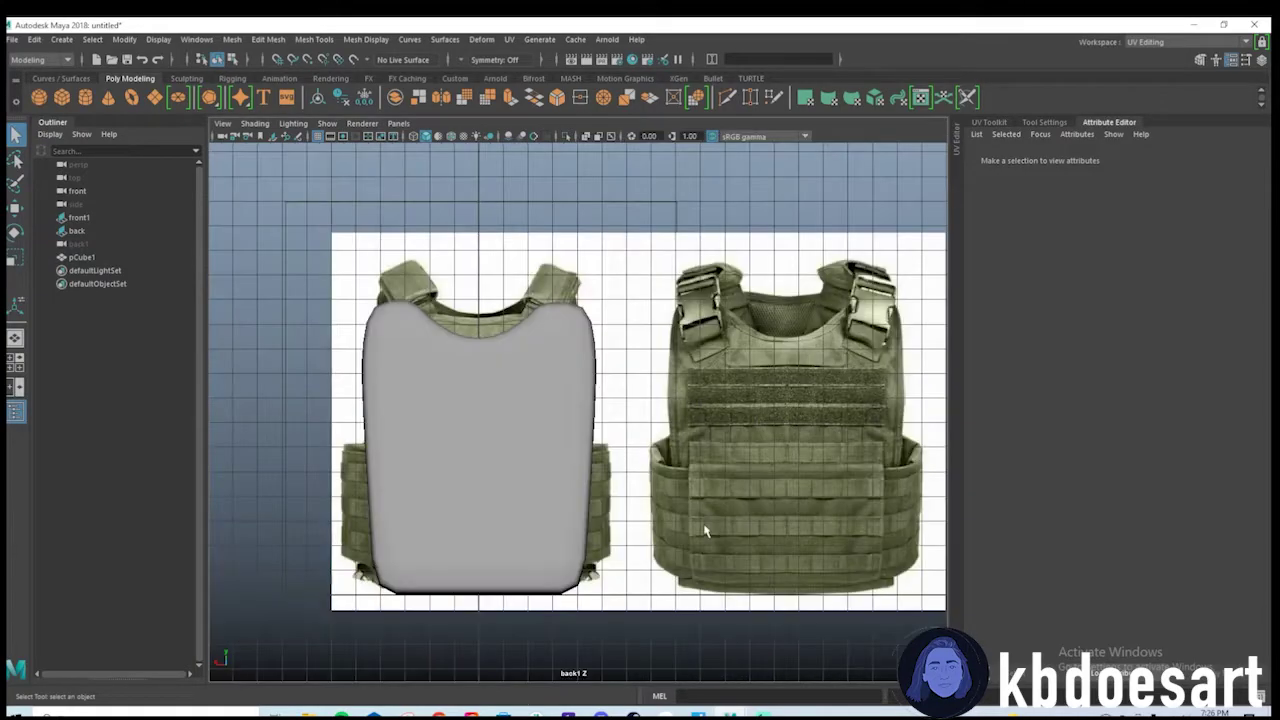
Duplicate the smoothed front panel and move the copy straight behind it to serve as the back panel.
left_click(531, 438)
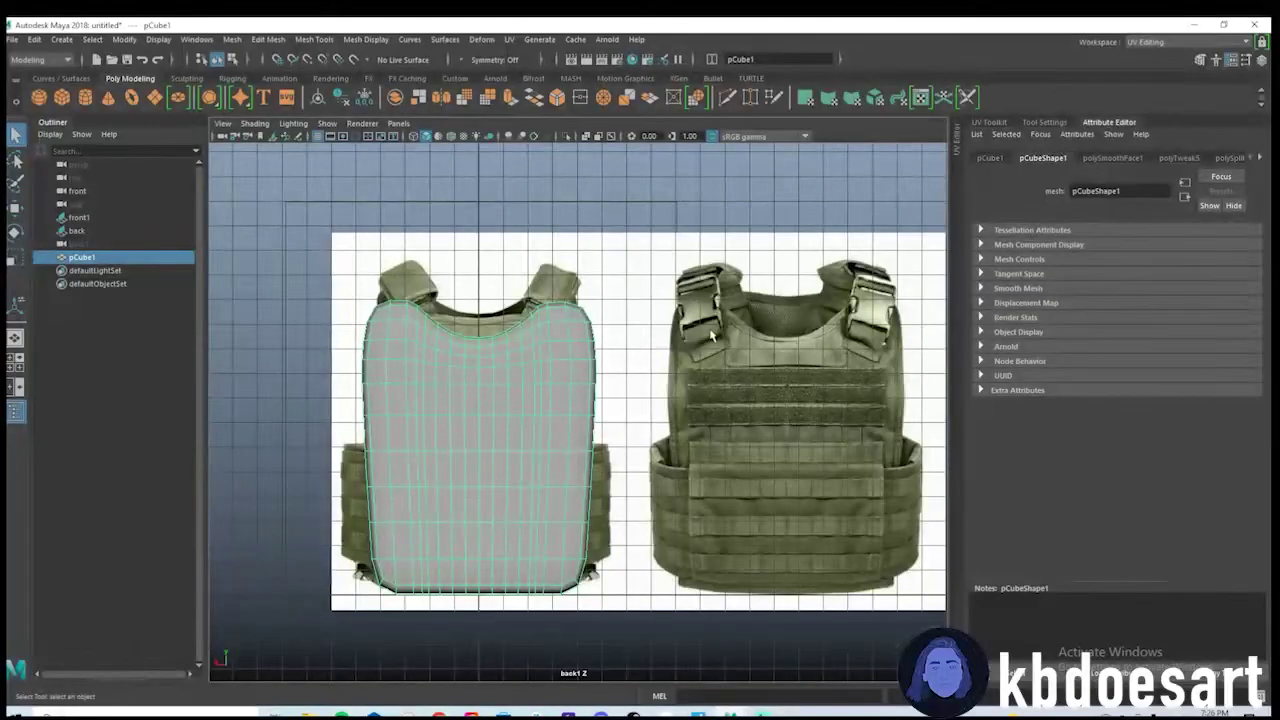
key("space")
key("space")
left_click_drag(535, 470, 580, 477, "alt")
key("ctrl+d")
left_click_drag(643, 432, 604, 422, "alt")
key("w")
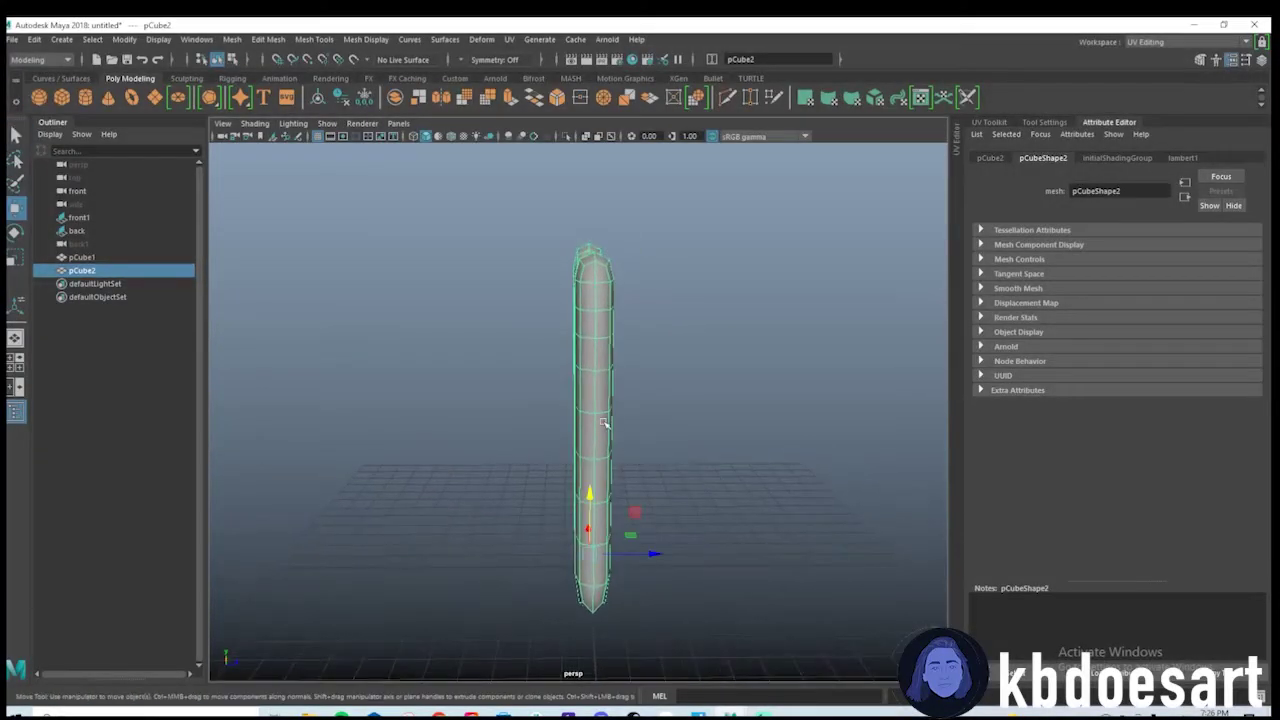
left_click_drag(651, 556, 575, 553)
Widen the gap between the duplicated back panel and the front panel, and deselect the copy.
key("space")
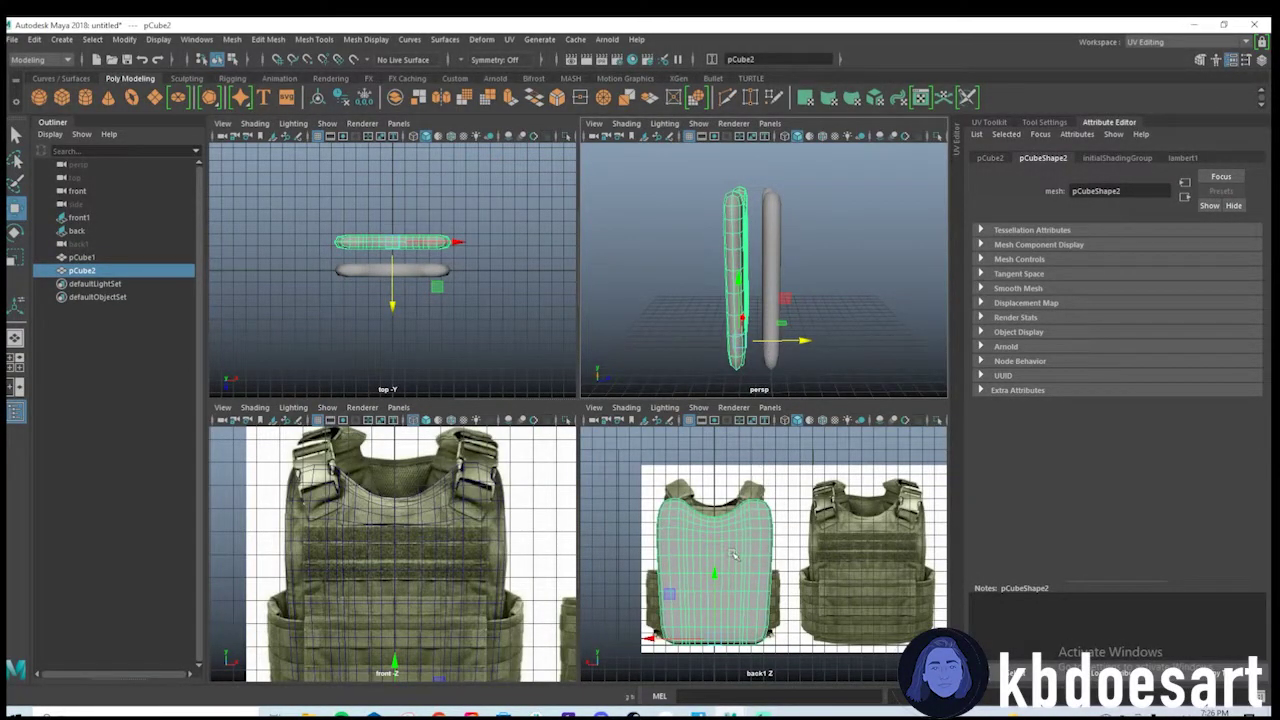
left_click_drag(778, 343, 836, 343)
left_click_drag(806, 341, 780, 341)
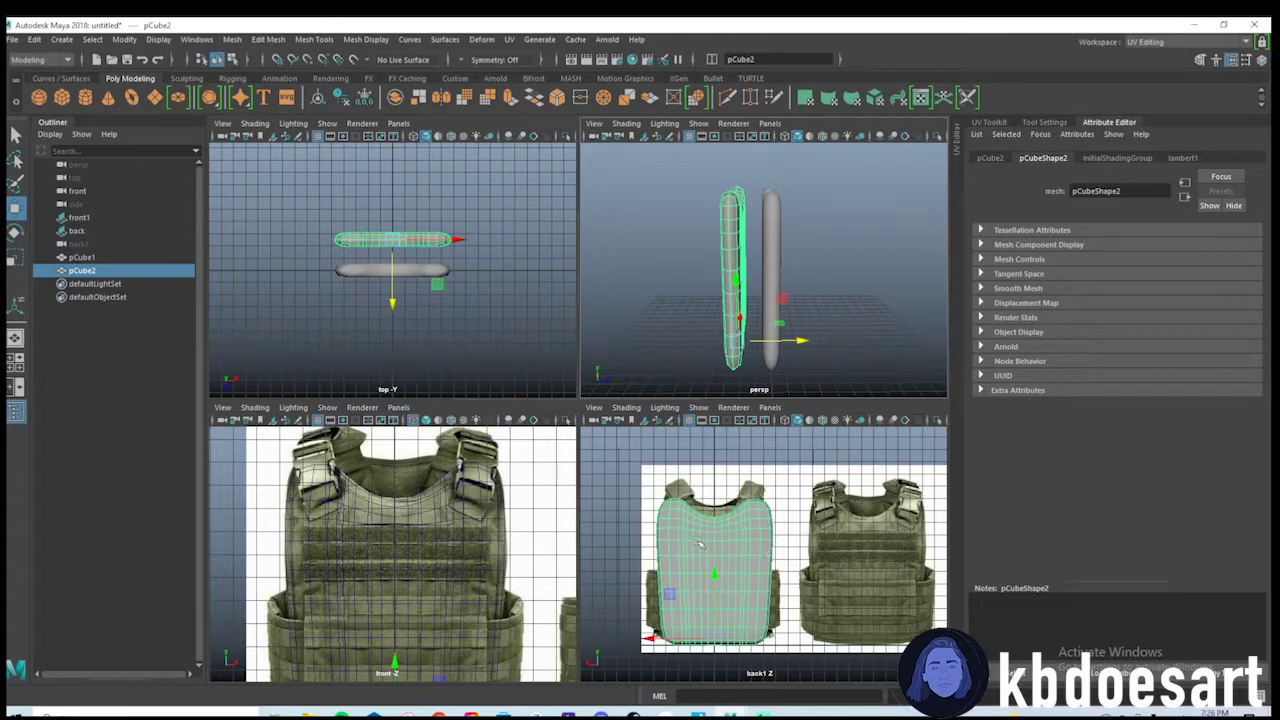
key("space")
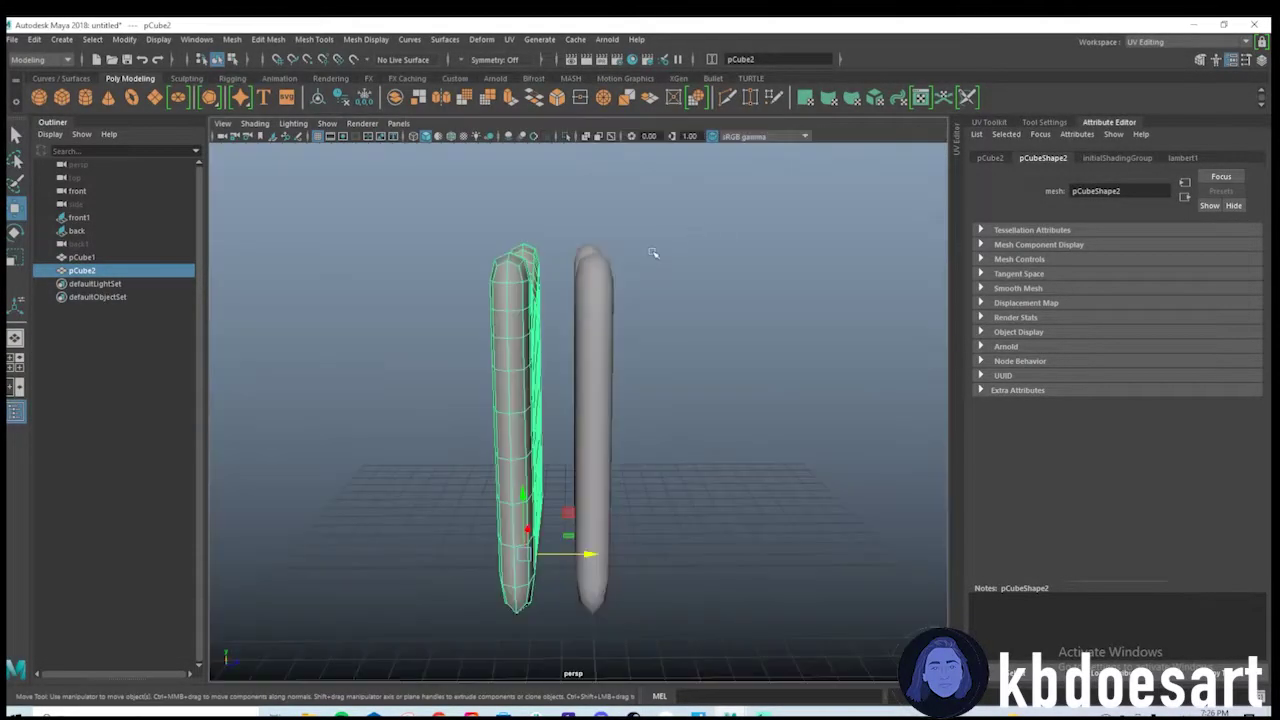
left_click_drag(651, 251, 663, 466, "alt")
left_click(648, 503)
Study the front and back vest photos in the reference image, focusing on the lower front section.
key("space")
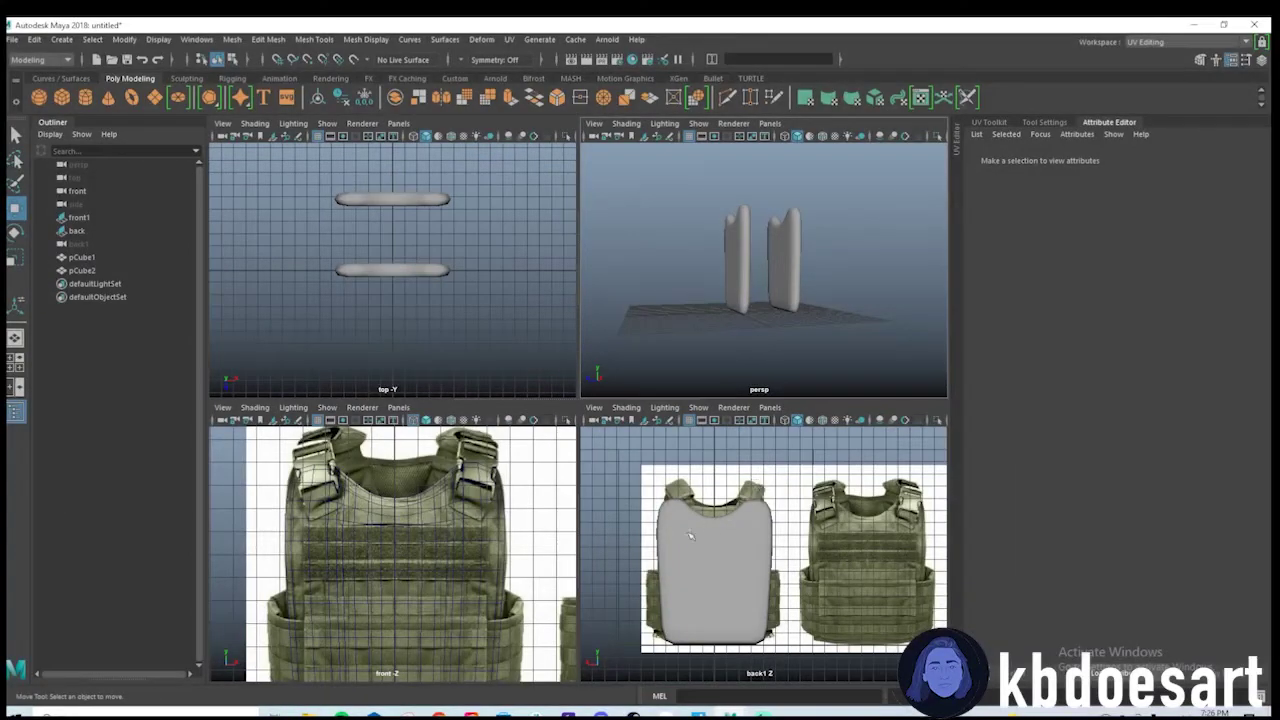
key("space")
middle_click_drag(725, 501, 397, 383, "alt")
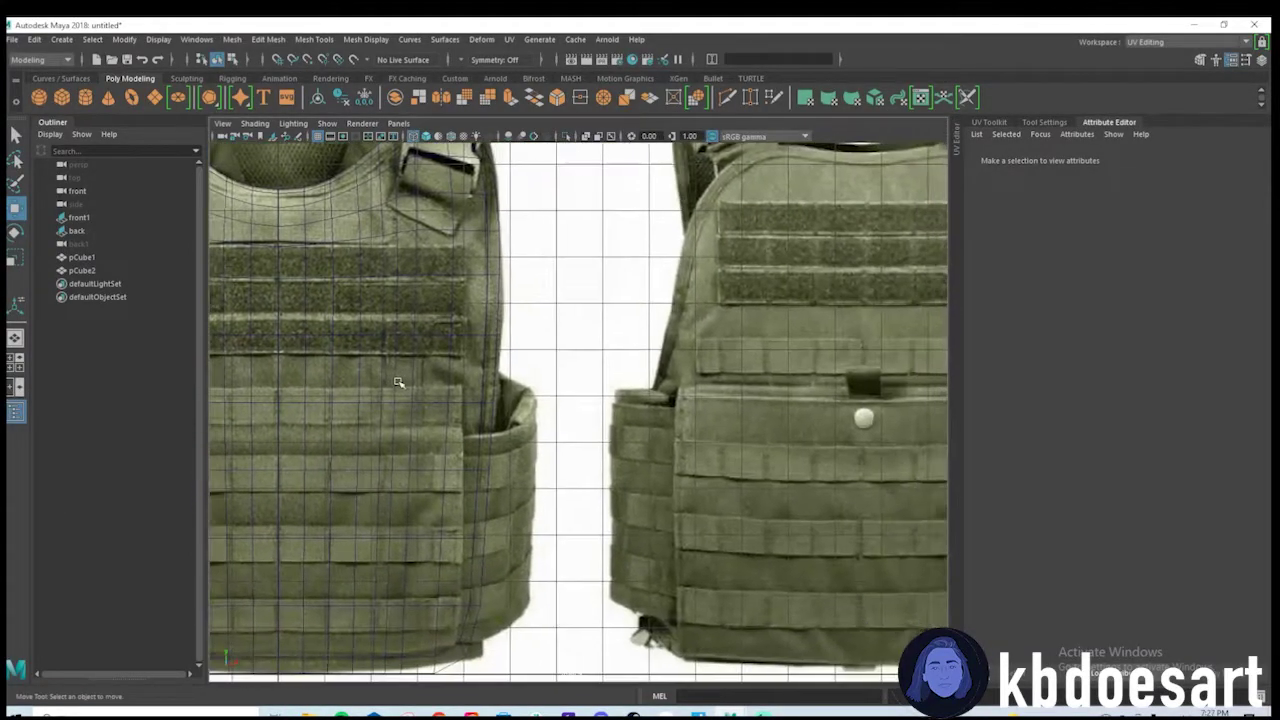
middle_click_drag(726, 417, 511, 425, "alt")
scroll(546, 406, "down", 4)
scroll(595, 430, "up", 2)
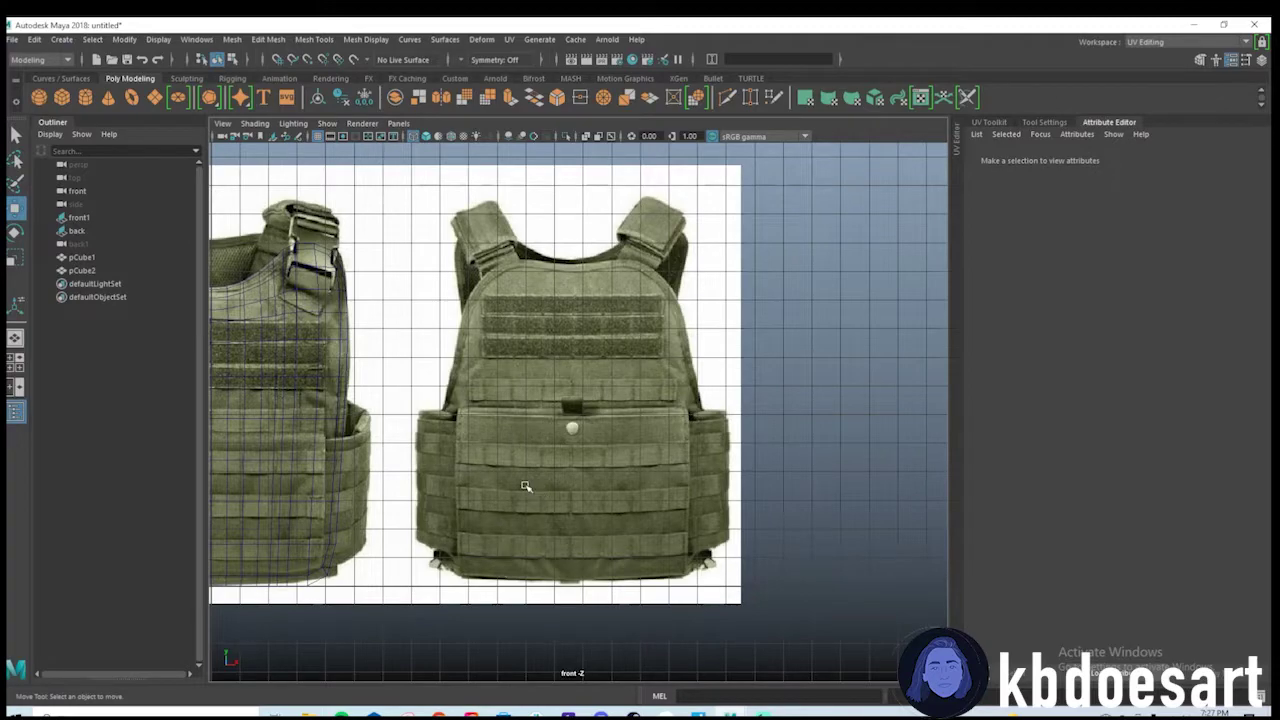
middle_click_drag(525, 486, 700, 460, "alt")
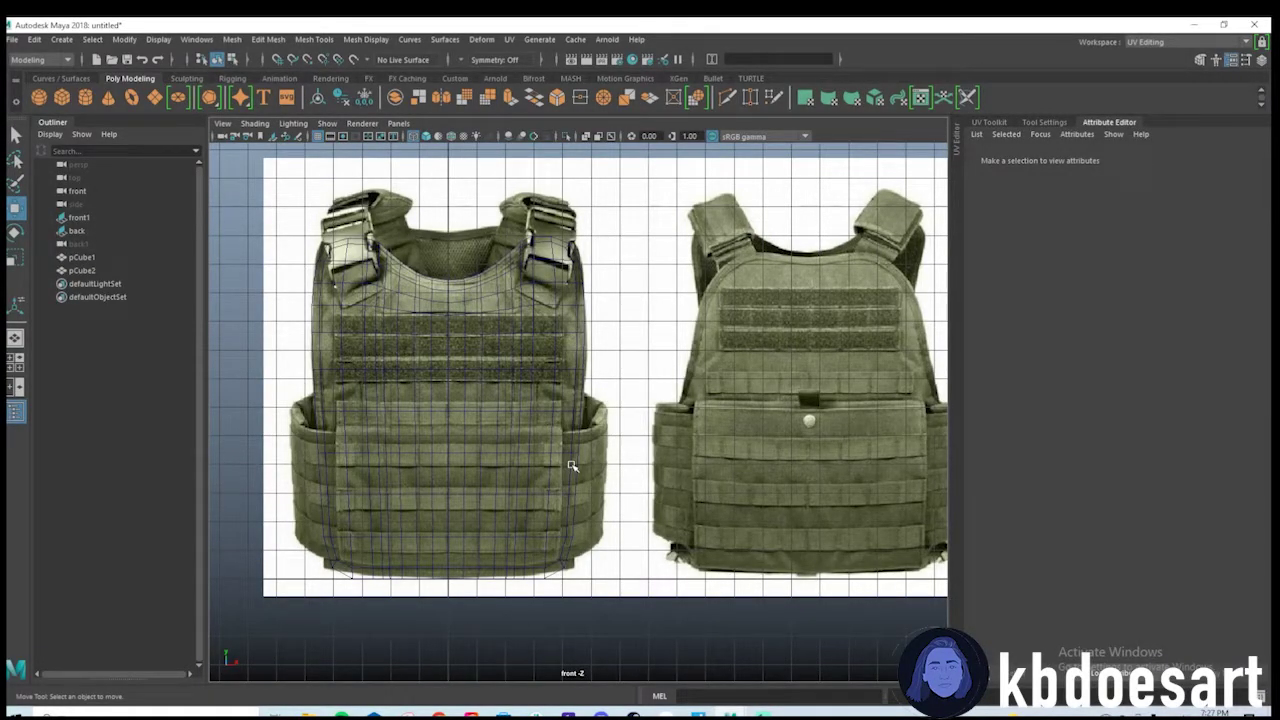
scroll(560, 450, "up", 4)
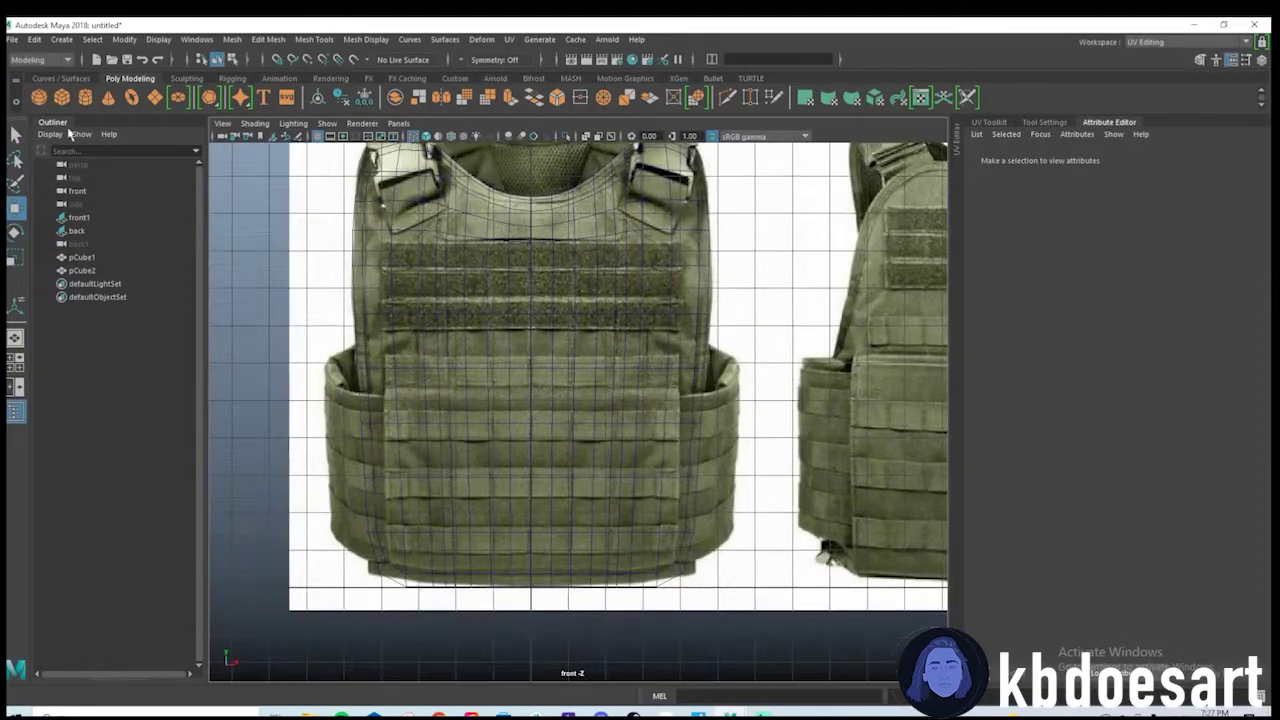
Create a polygon cube at the vest's base and widen it to match the reference's lower front panel.
left_click(61, 98)
left_click_drag(531, 524, 531, 488)
key("r")
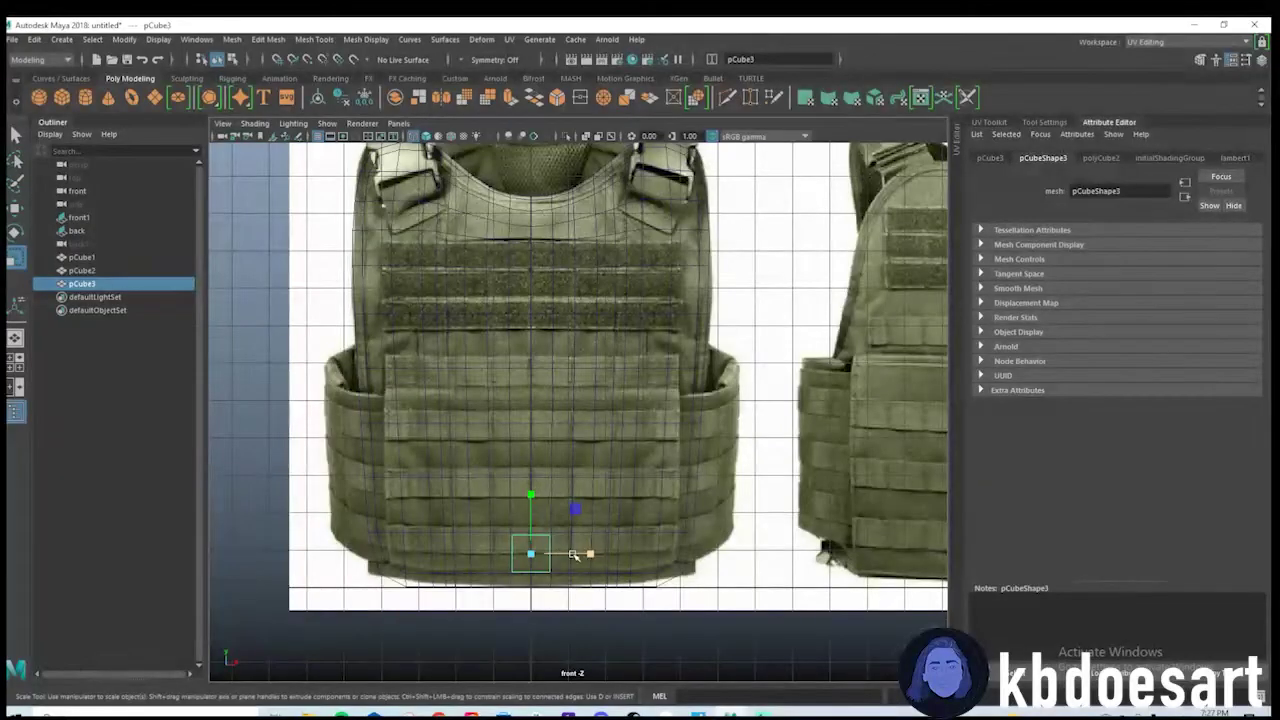
left_click_drag(590, 553, 974, 532)
scroll(427, 568, "up", 1)
middle_click_drag(428, 567, 432, 539, "alt")
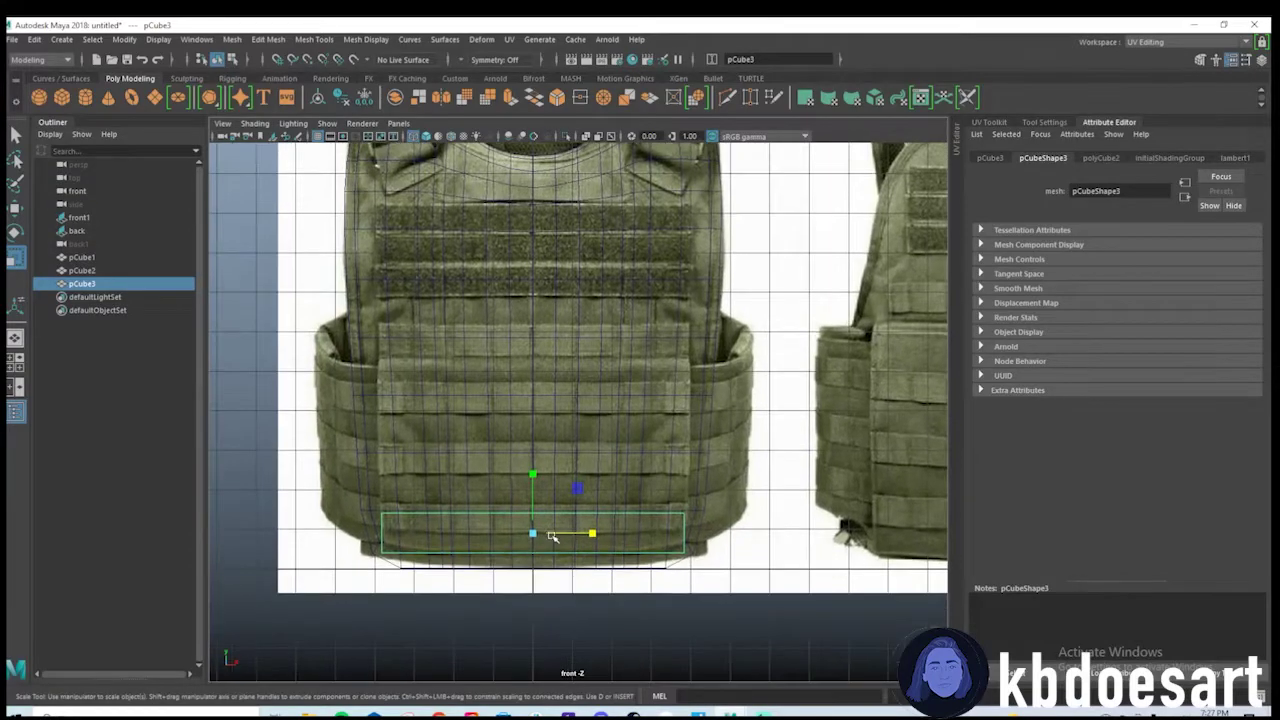
Raise the new cube's top vertices to the upper edge of the lower front panel in the reference.
key("w")
right_click(587, 517)
left_click(505, 349)
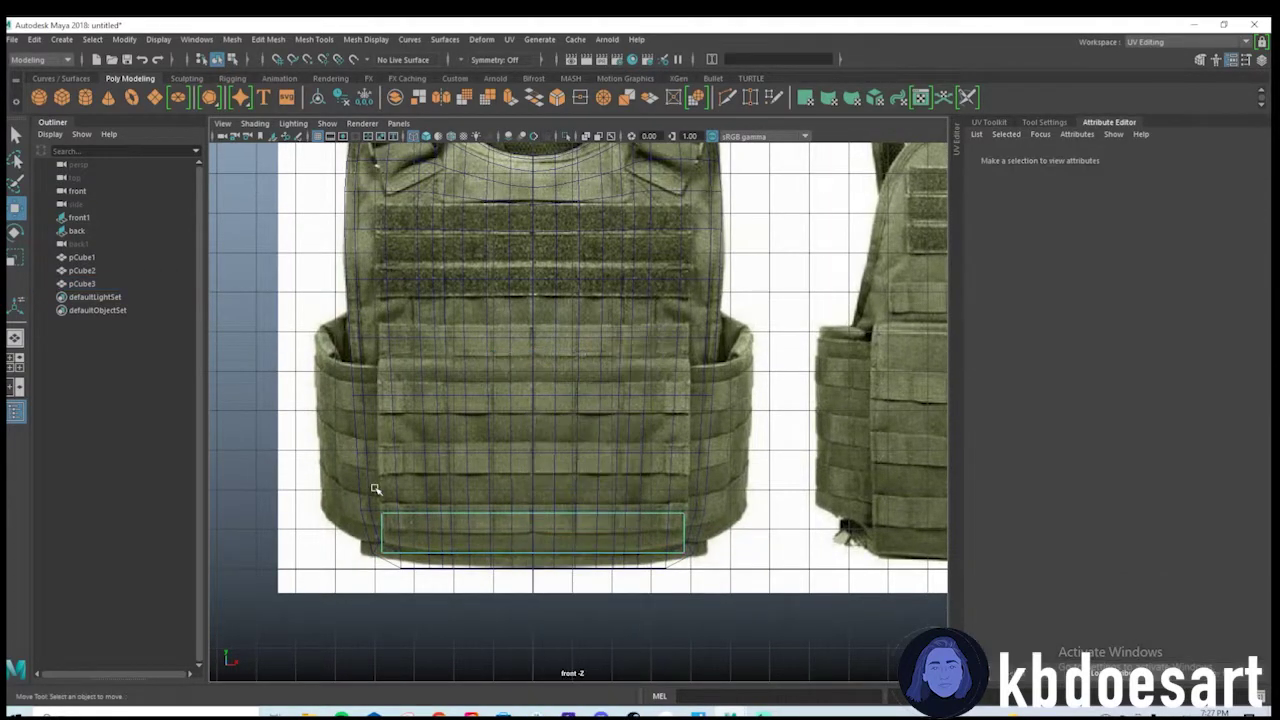
left_click_drag(368, 484, 698, 546)
left_click_drag(533, 458, 534, 273)
scroll(514, 320, "up", 2)
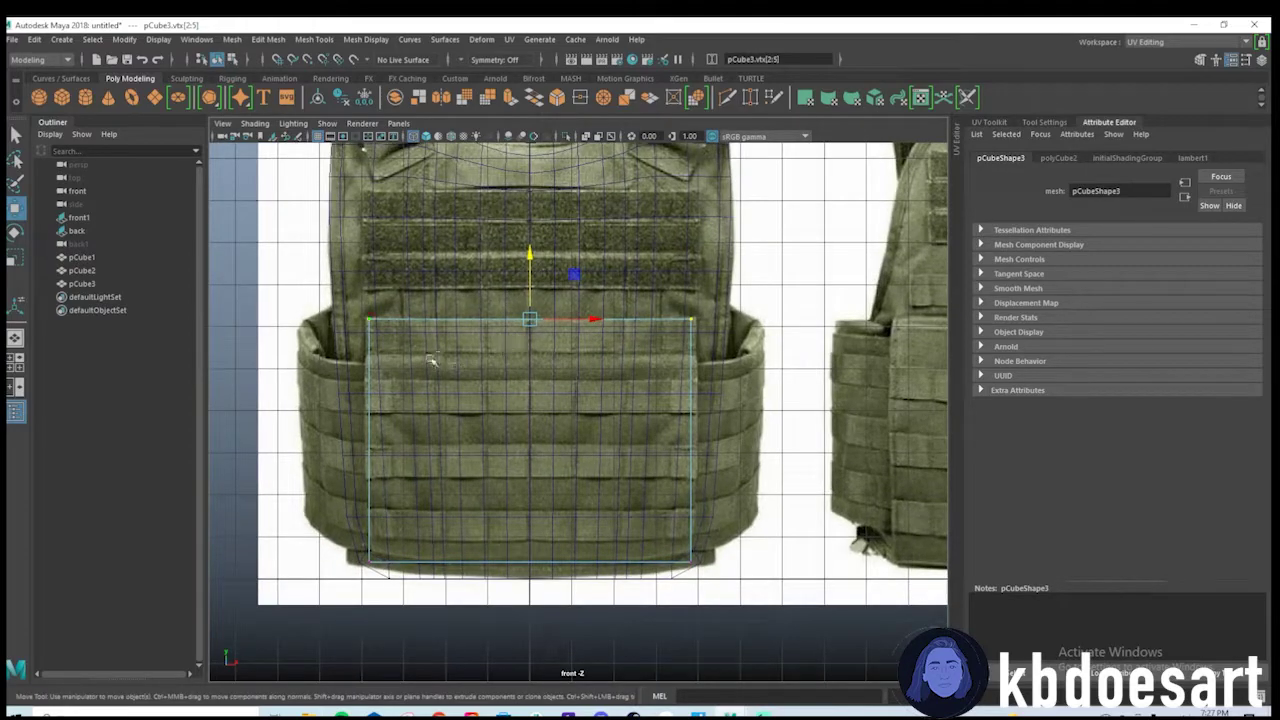
Cut a horizontal edge across the lower panel just below its top edge, along the reference seam.
right_click_drag(430, 358, 346, 358, "shift")
left_click(691, 320)
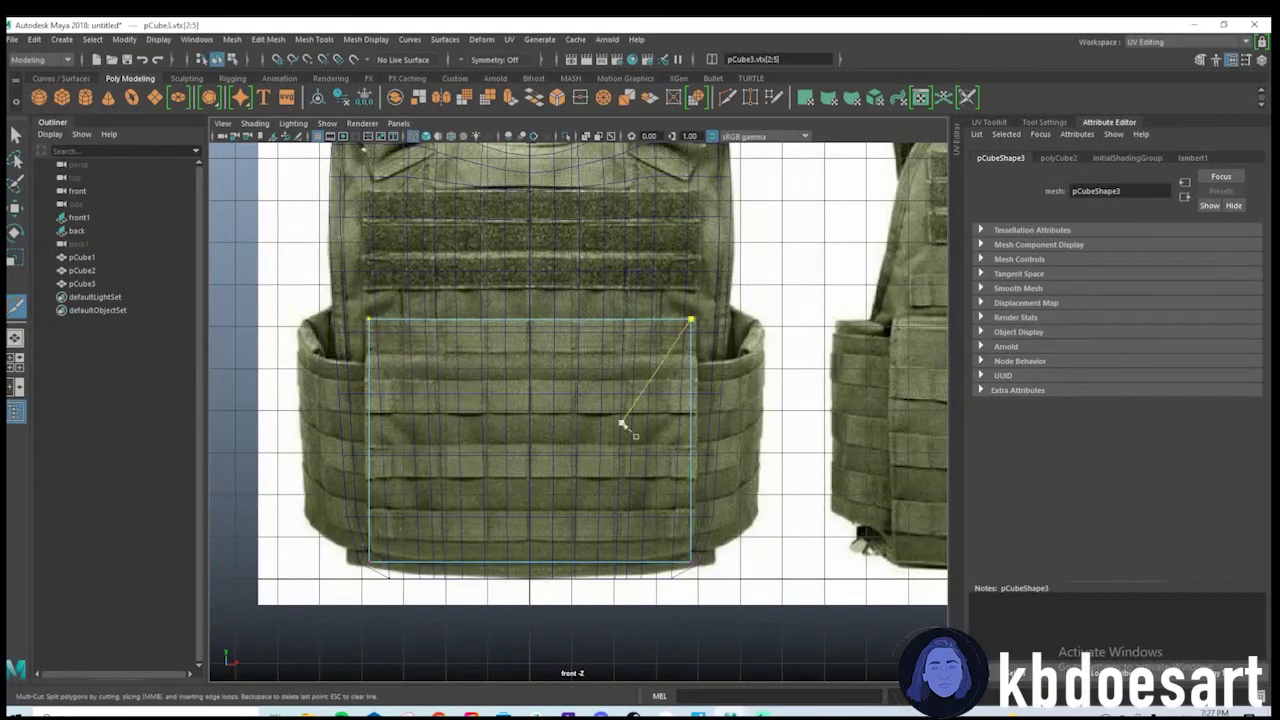
left_click(369, 352)
key("Return")
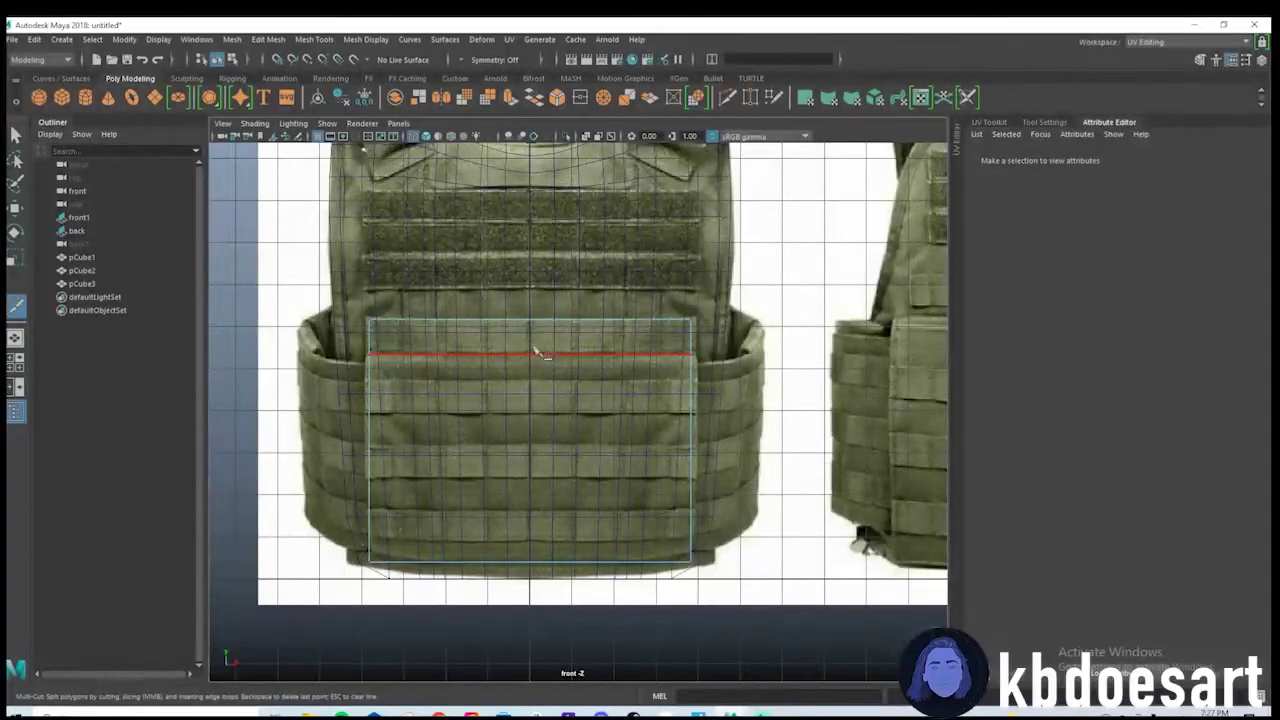
left_click(534, 352)
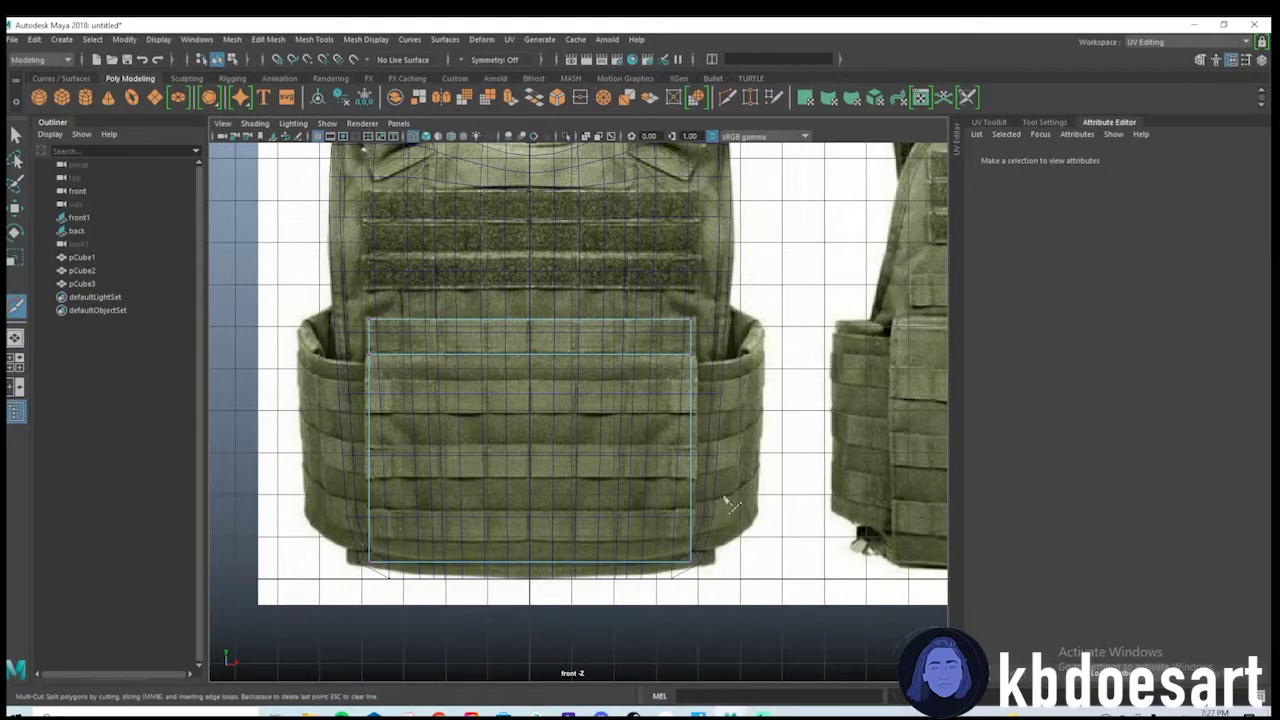
key("q")
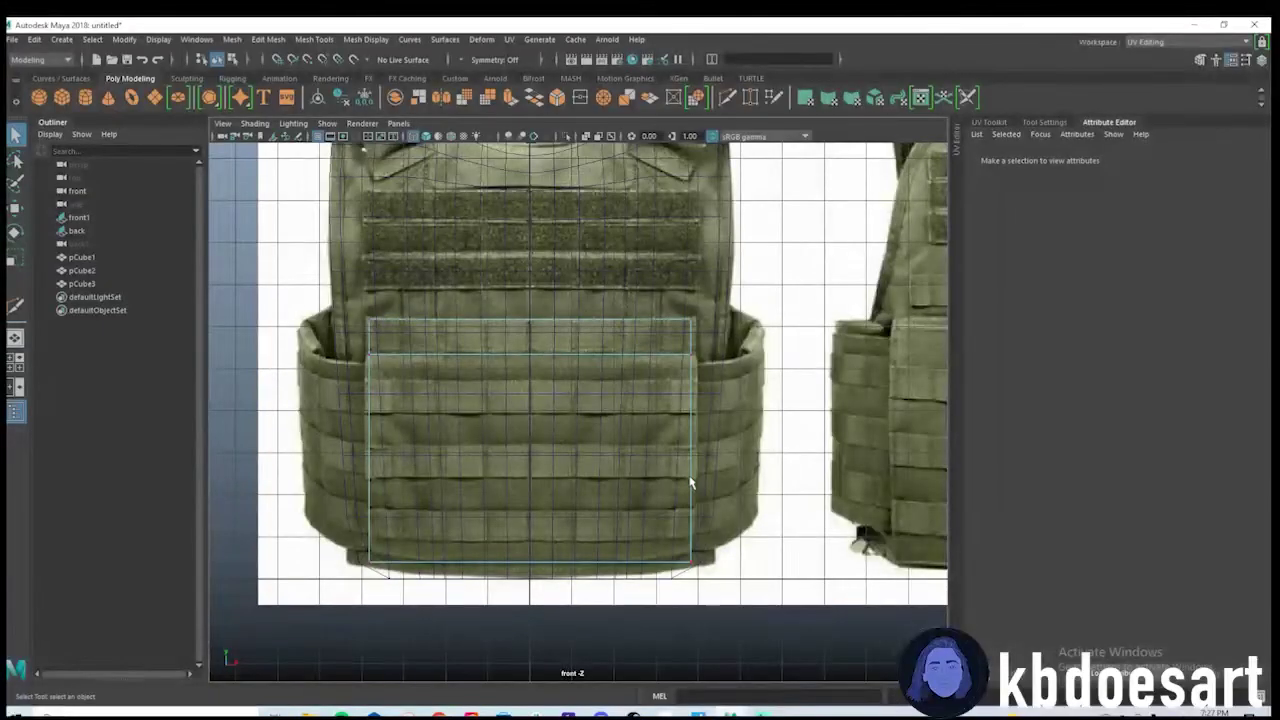
Raise both bottom corners of the lower panel slightly to match the reference's lower side corners.
left_click_drag(690, 485, 688, 487, "alt")
left_click_drag(356, 547, 420, 585)
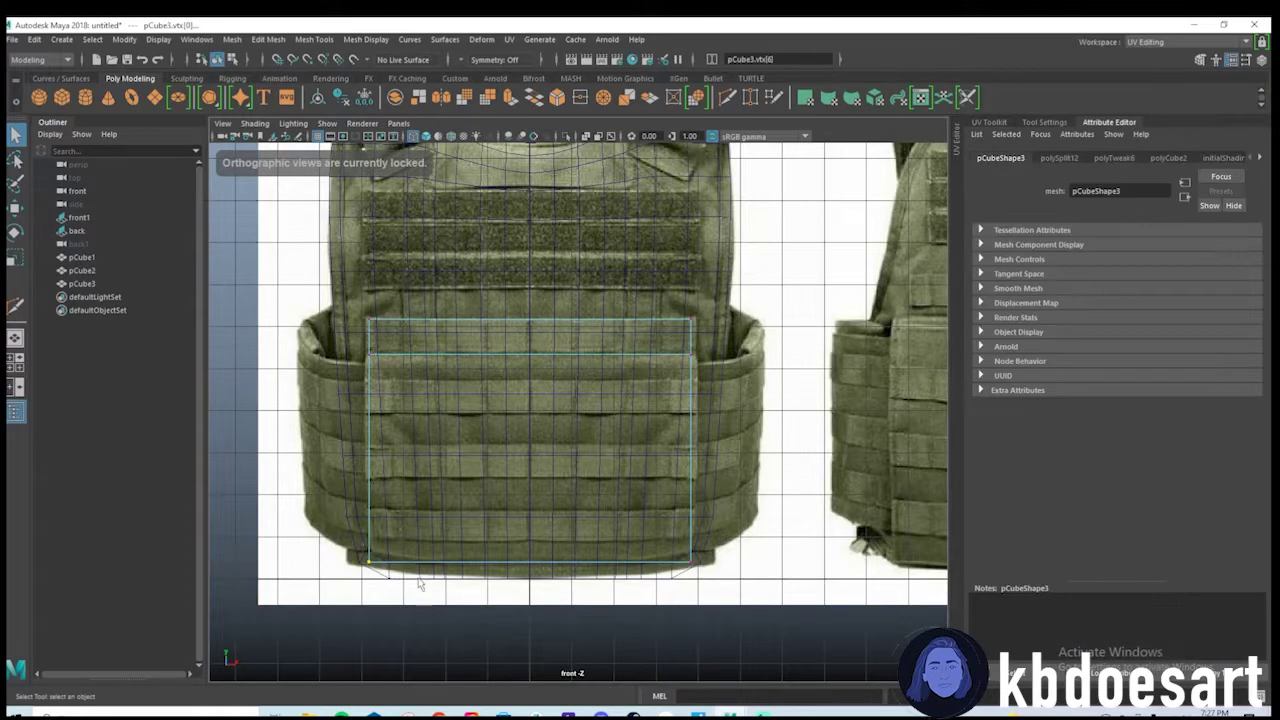
key("w")
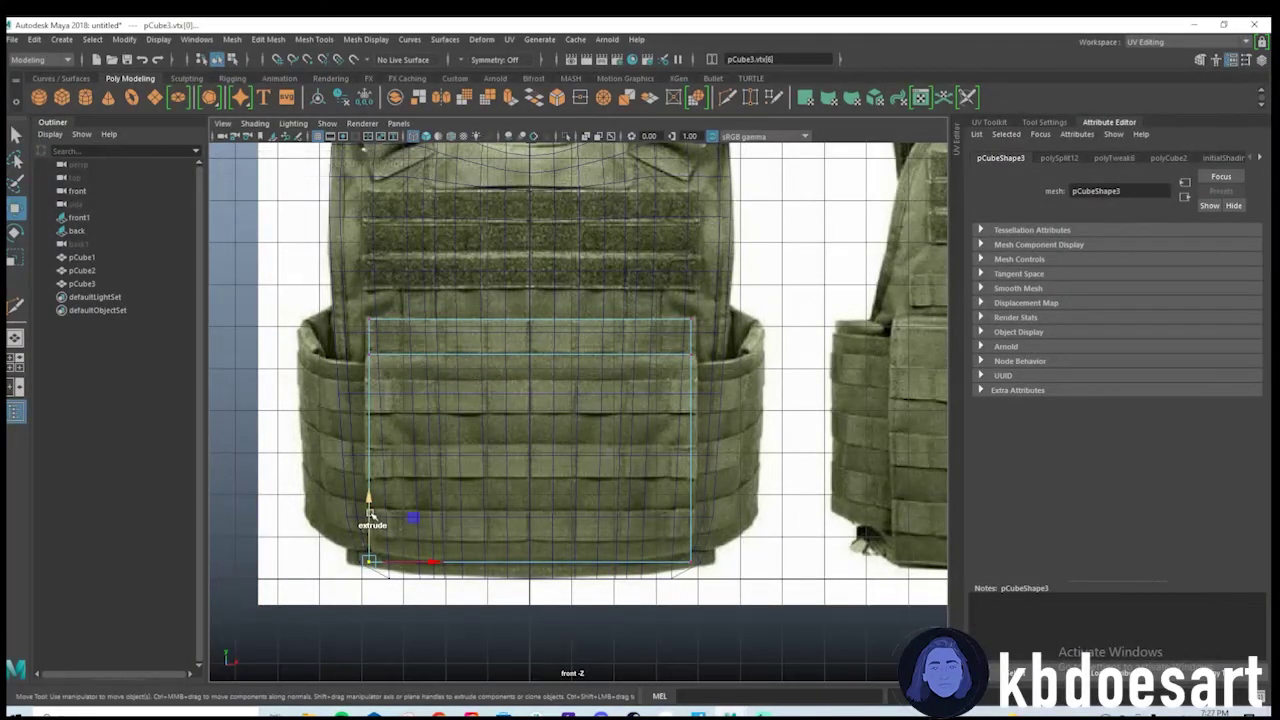
left_click_drag(368, 511, 367, 503)
left_click_drag(646, 549, 712, 575)
left_click_drag(690, 522, 690, 511)
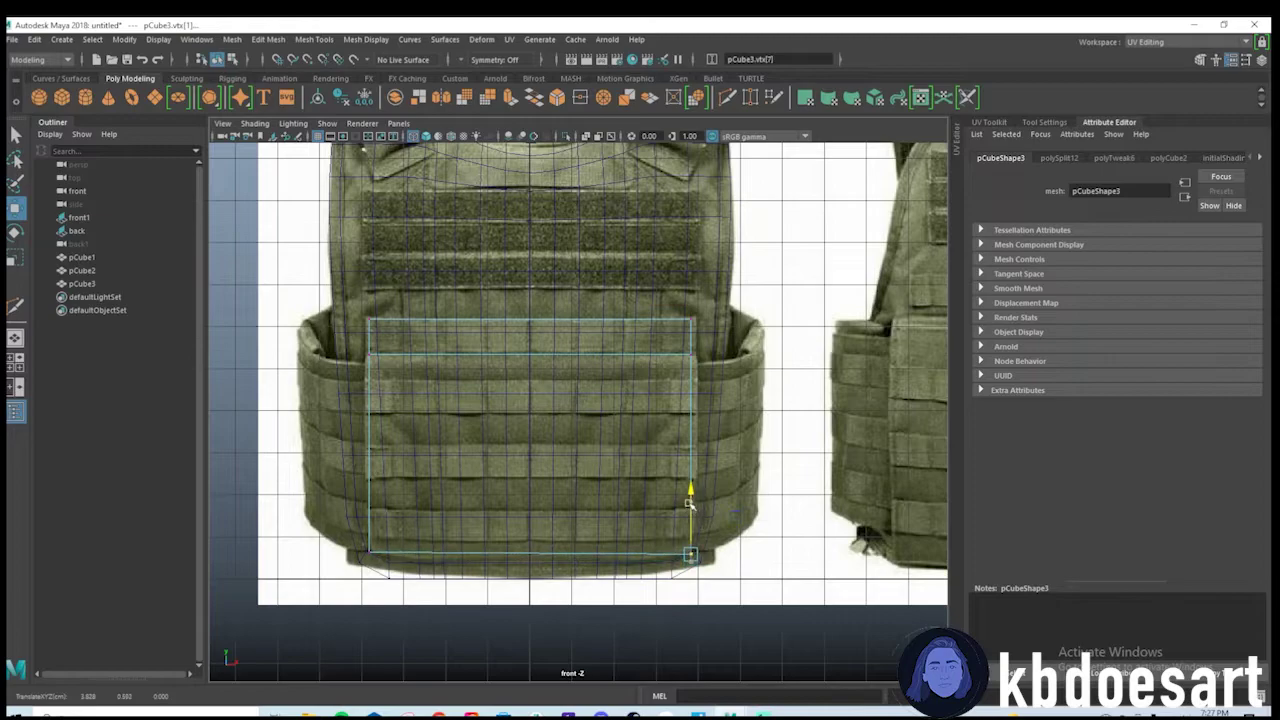
Insert three vertical edge loops that split the lower panel into four even columns, and check them in perspective.
right_click_drag(533, 313, 500, 334, "shift")
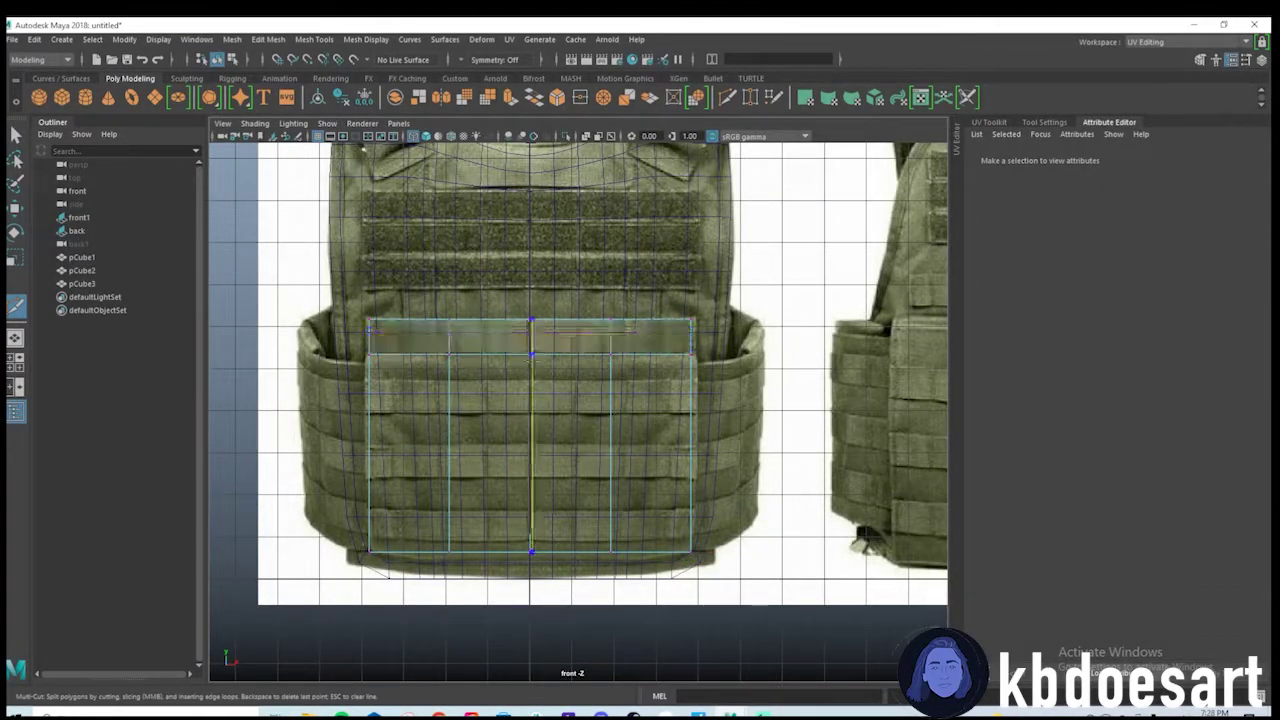
key("space")
key("space")
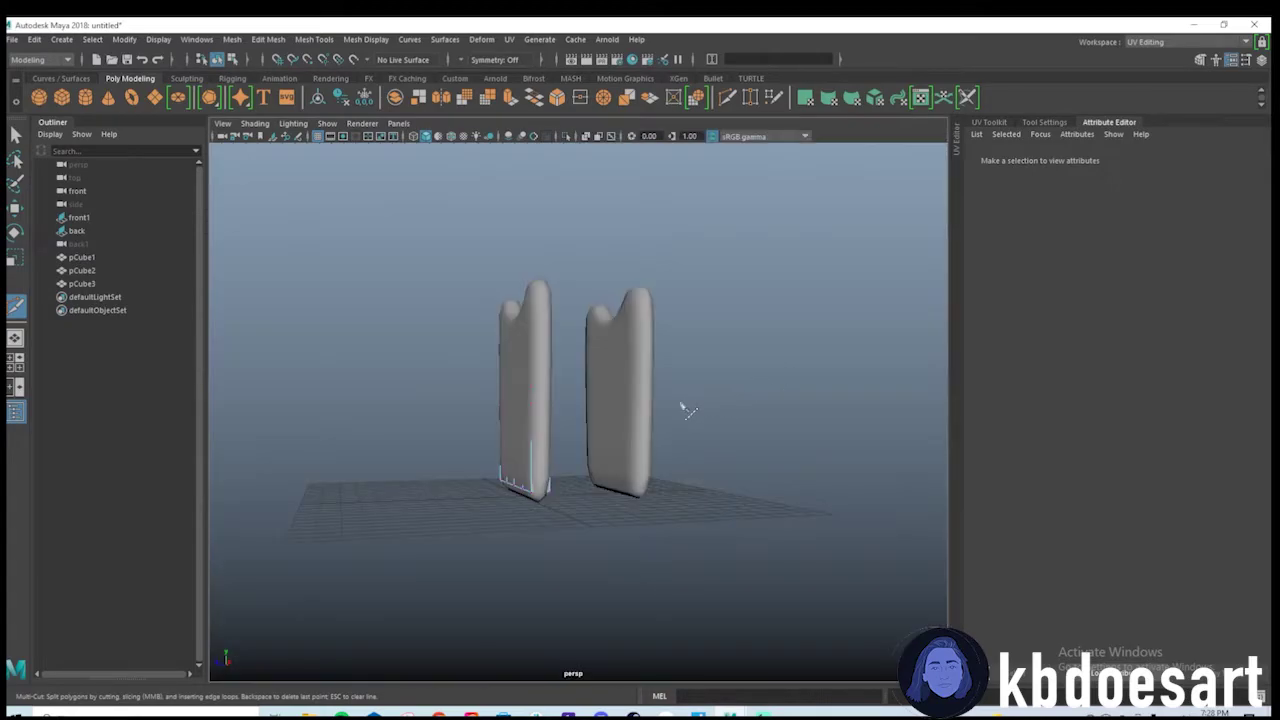
left_click_drag(683, 409, 500, 457, "alt")
right_click_drag(500, 457, 690, 467, "alt")
left_click_drag(693, 470, 520, 594, "alt")
key("space")
key("space")
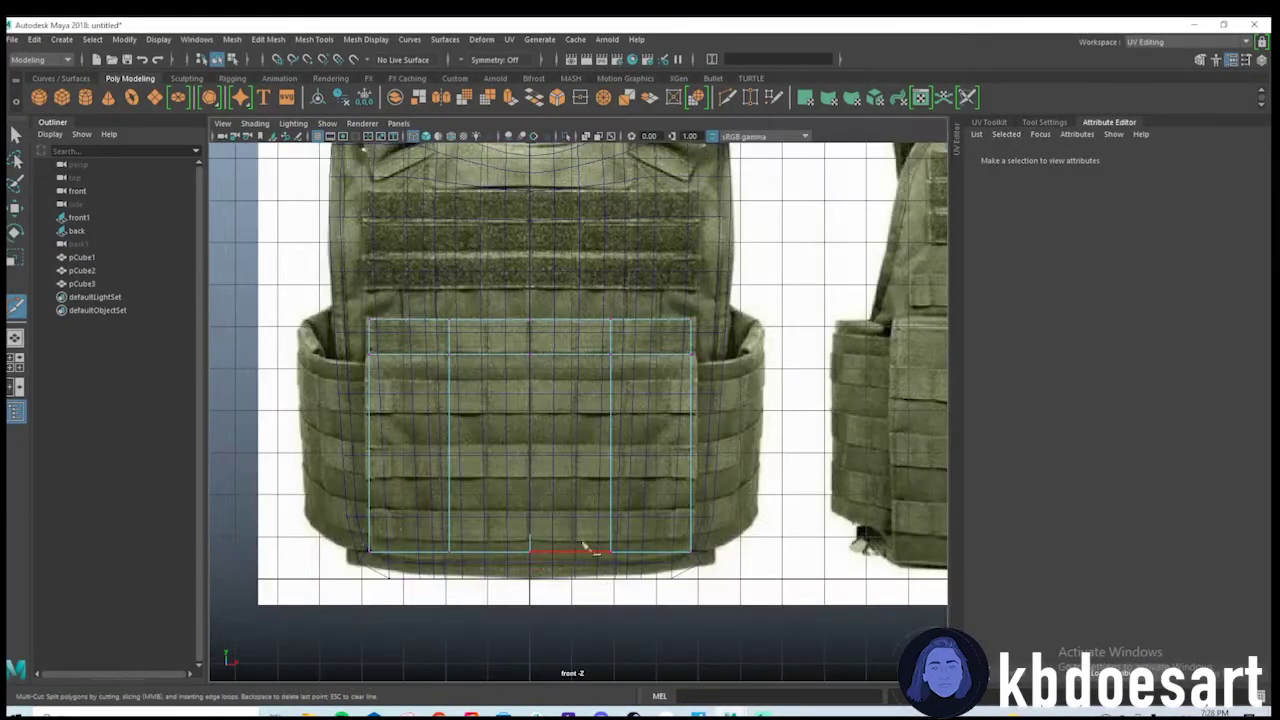
scroll(452, 572, "down", 2)
key("w")
Return the lower panel to object mode and move it forward, out in front of the front vest panel.
left_click_drag(606, 437, 620, 422, "alt")
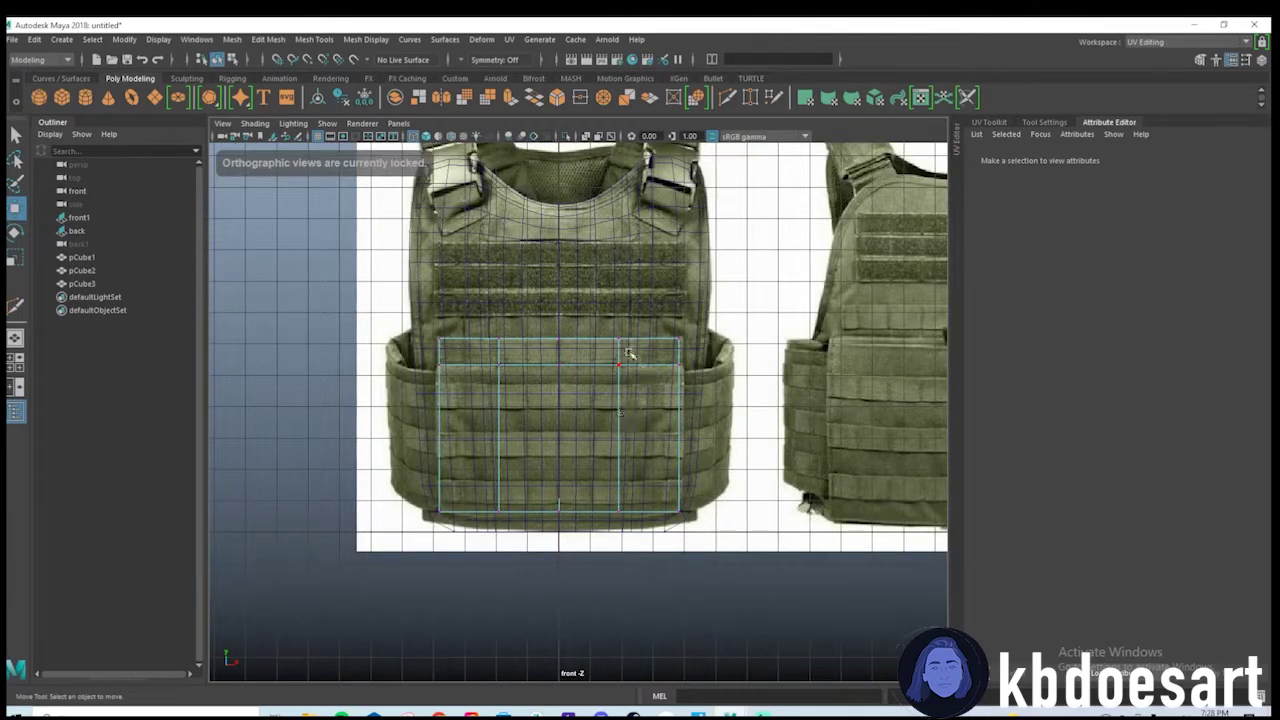
right_click_drag(643, 343, 690, 305)
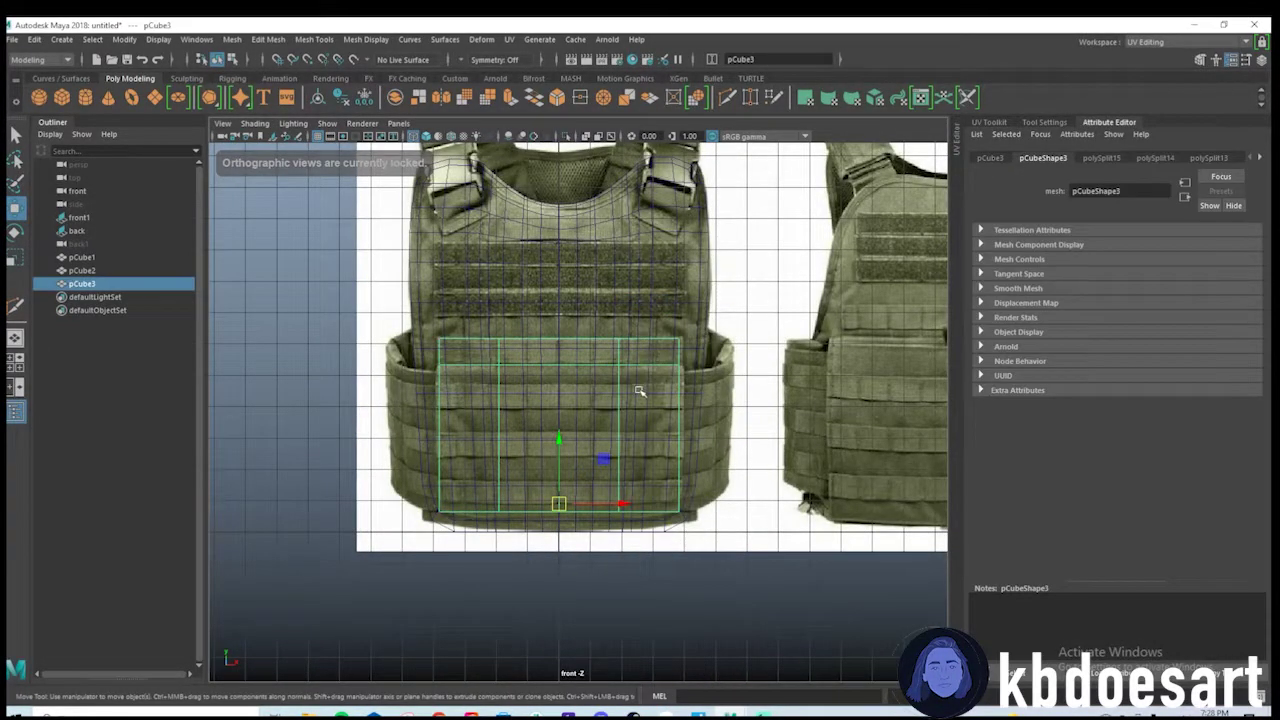
key("space")
key("space")
left_click_drag(755, 387, 528, 508, "alt")
key("space")
key("space")
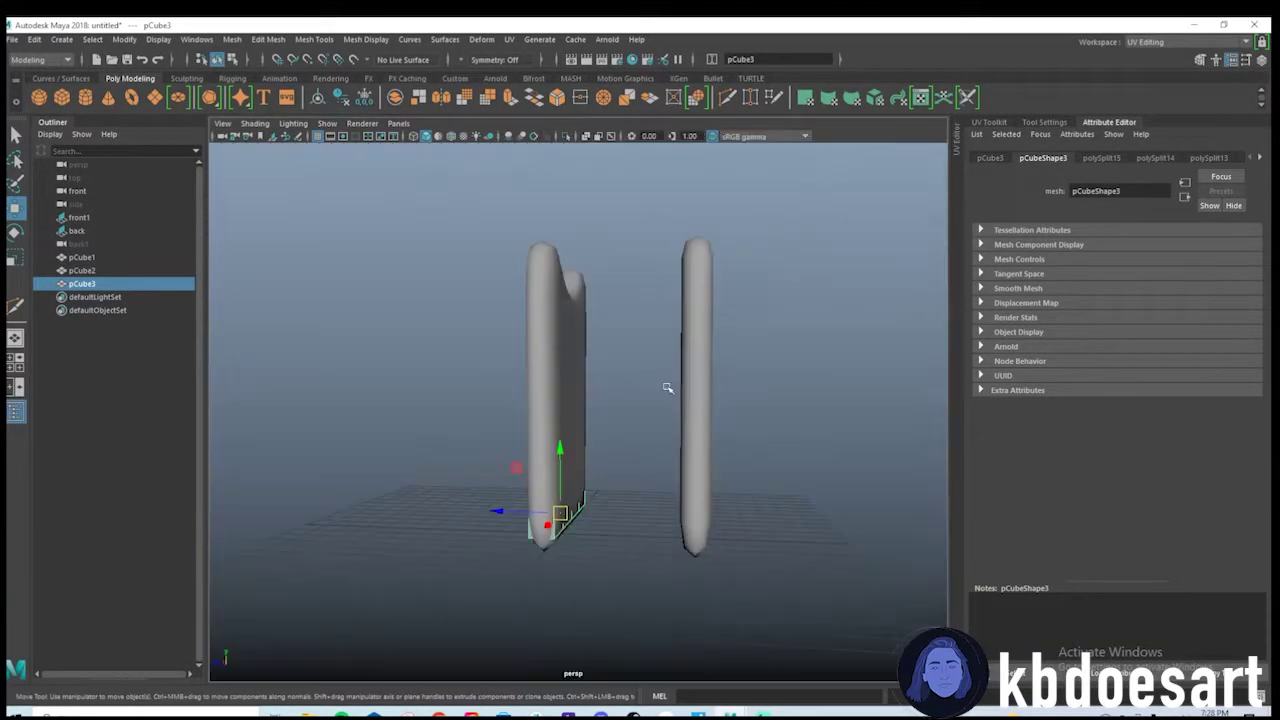
key("space")
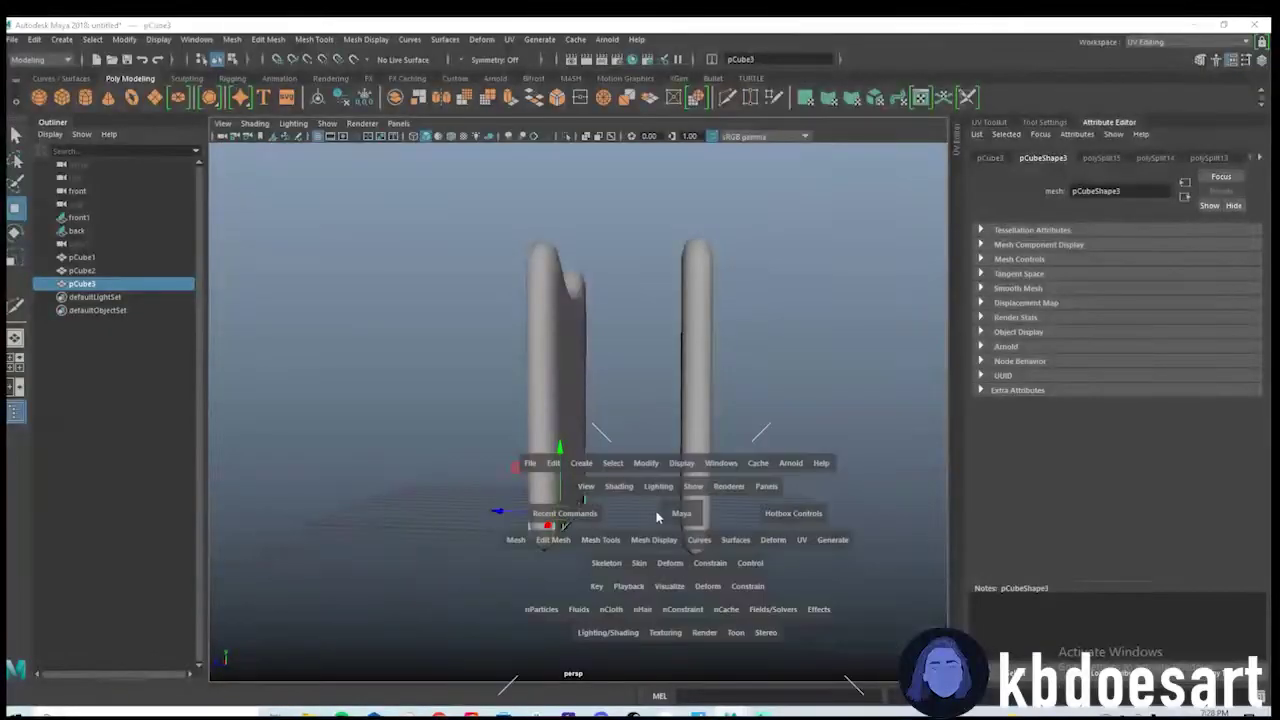
key("space")
left_click_drag(508, 512, 597, 554)
right_click_drag(597, 554, 740, 559, "alt")
Move the lower panel closer against the face of the front vest panel and check the fit from several angles.
key("space")
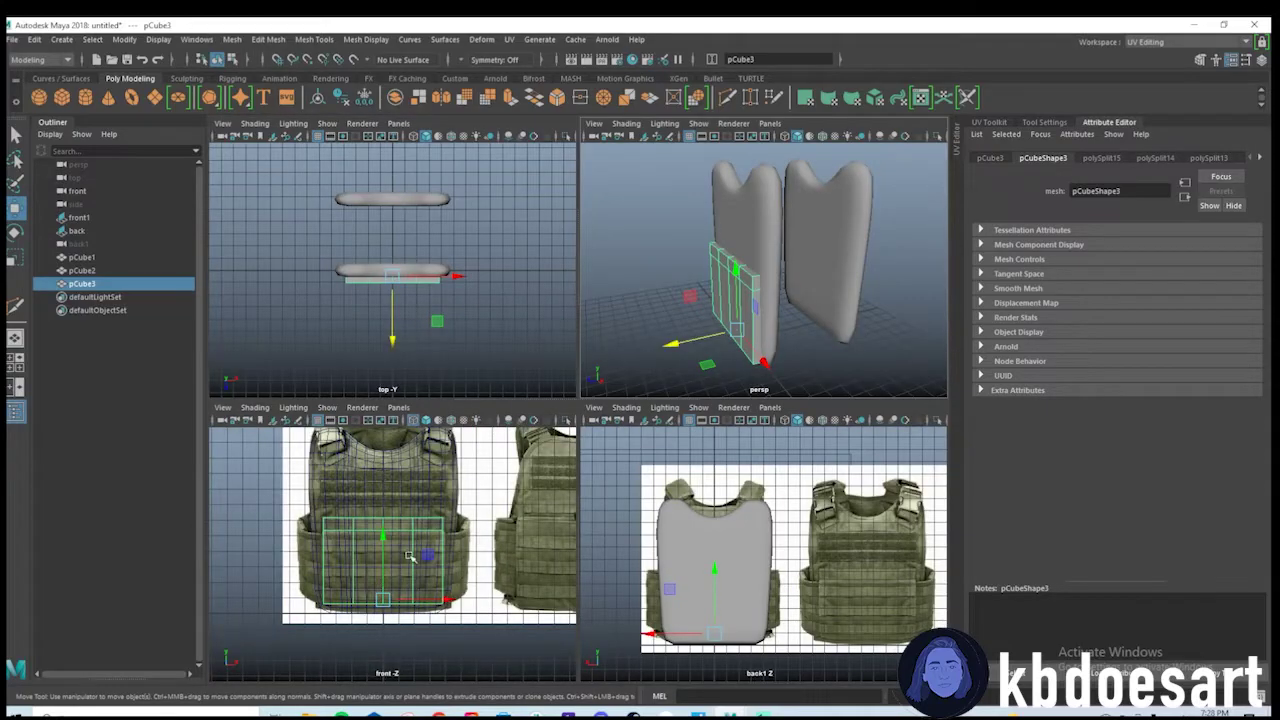
key("space")
left_click_drag(663, 503, 690, 535, "alt")
key("space")
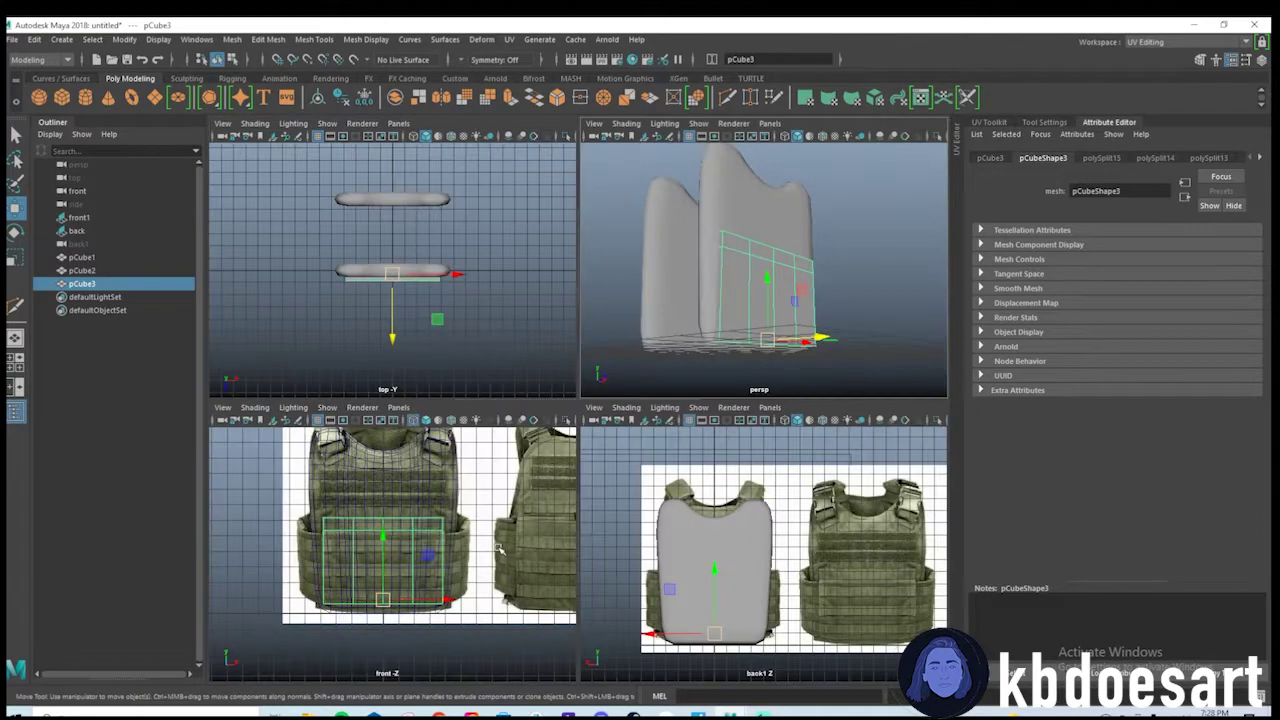
key("space")
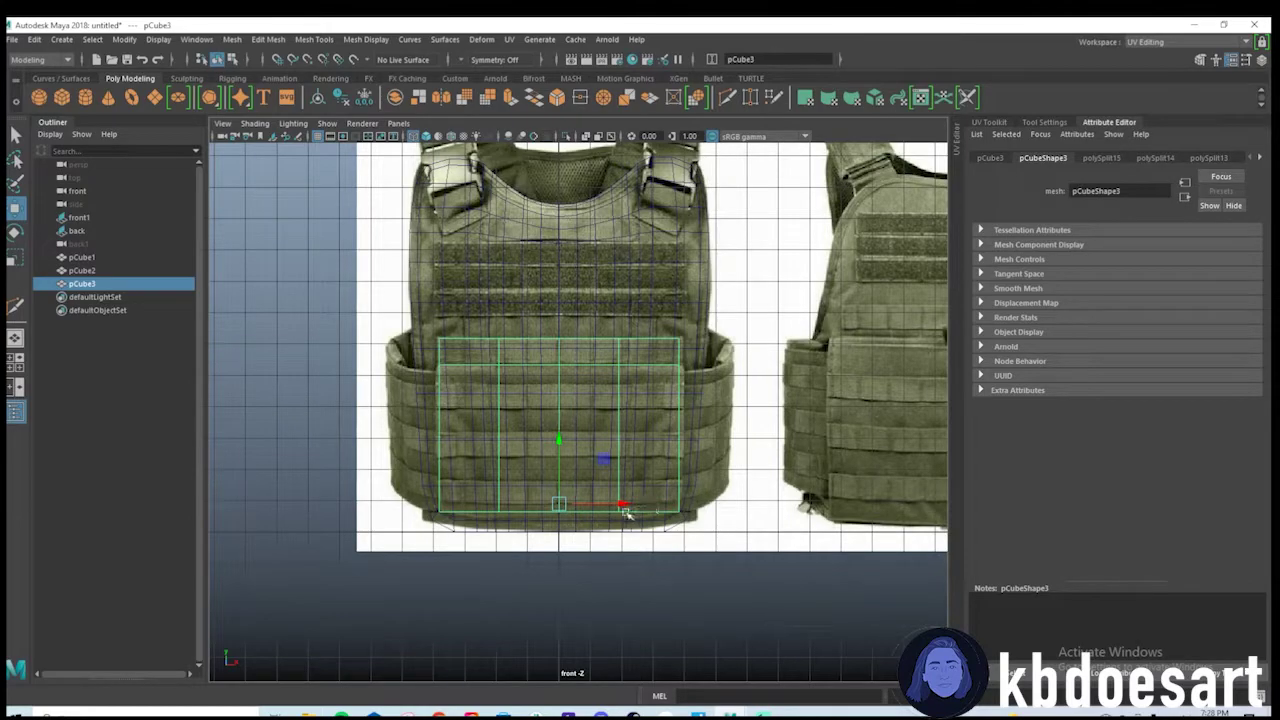
key("space")
left_click_drag(688, 455, 695, 423)
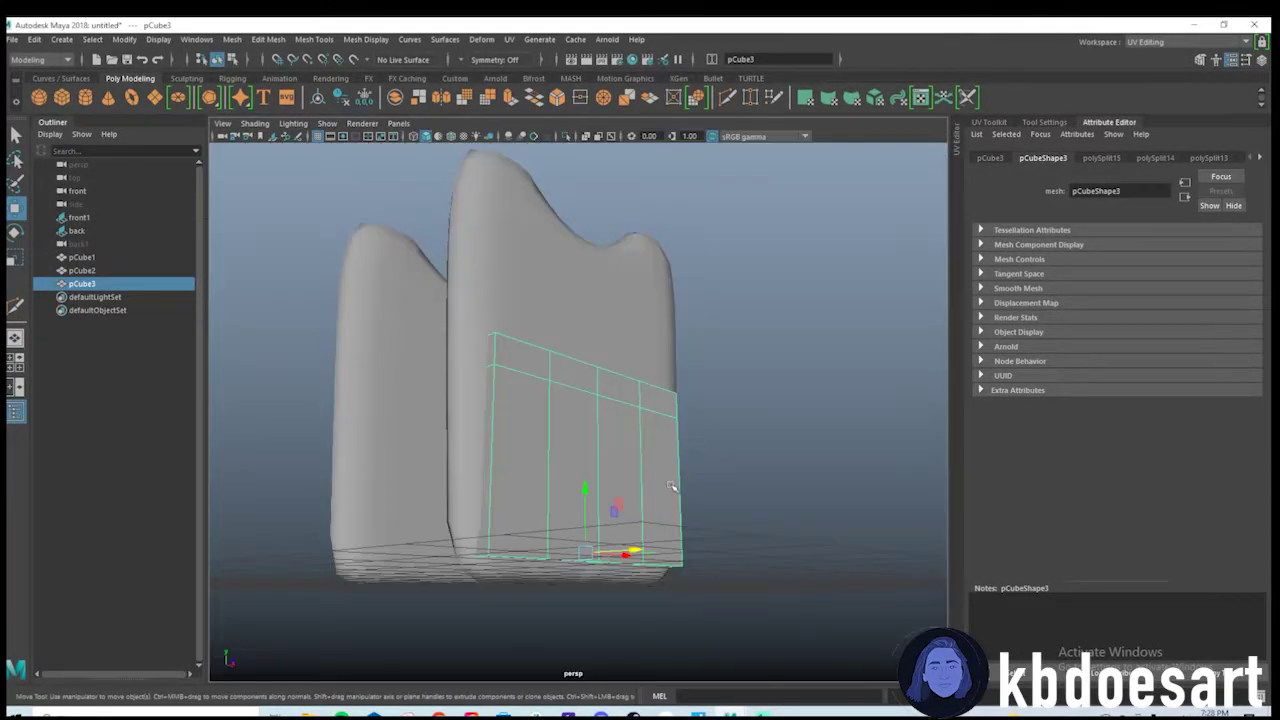
left_click_drag(671, 486, 708, 565, "alt")
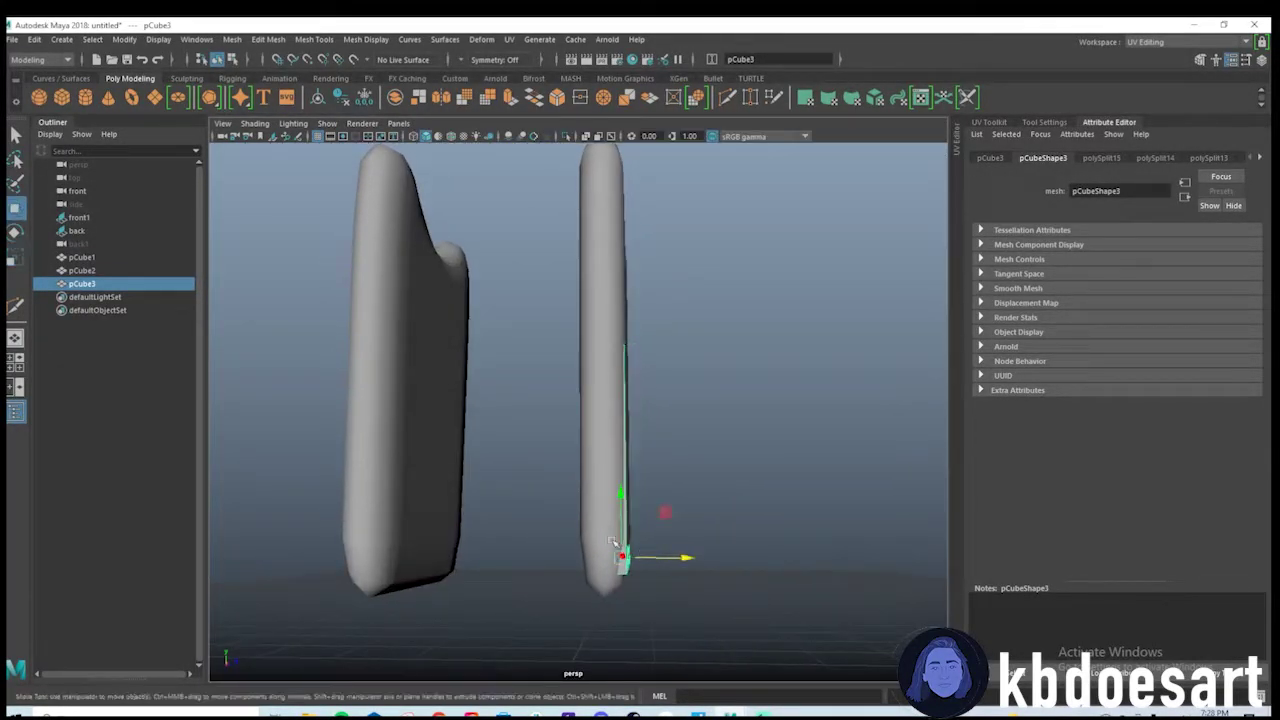
Lower the middle vertices along the lower panel's bottom edge to follow the curved hem in the front reference.
left_click_drag(613, 542, 704, 600)
key("r")
right_click_drag(635, 392, 584, 352)
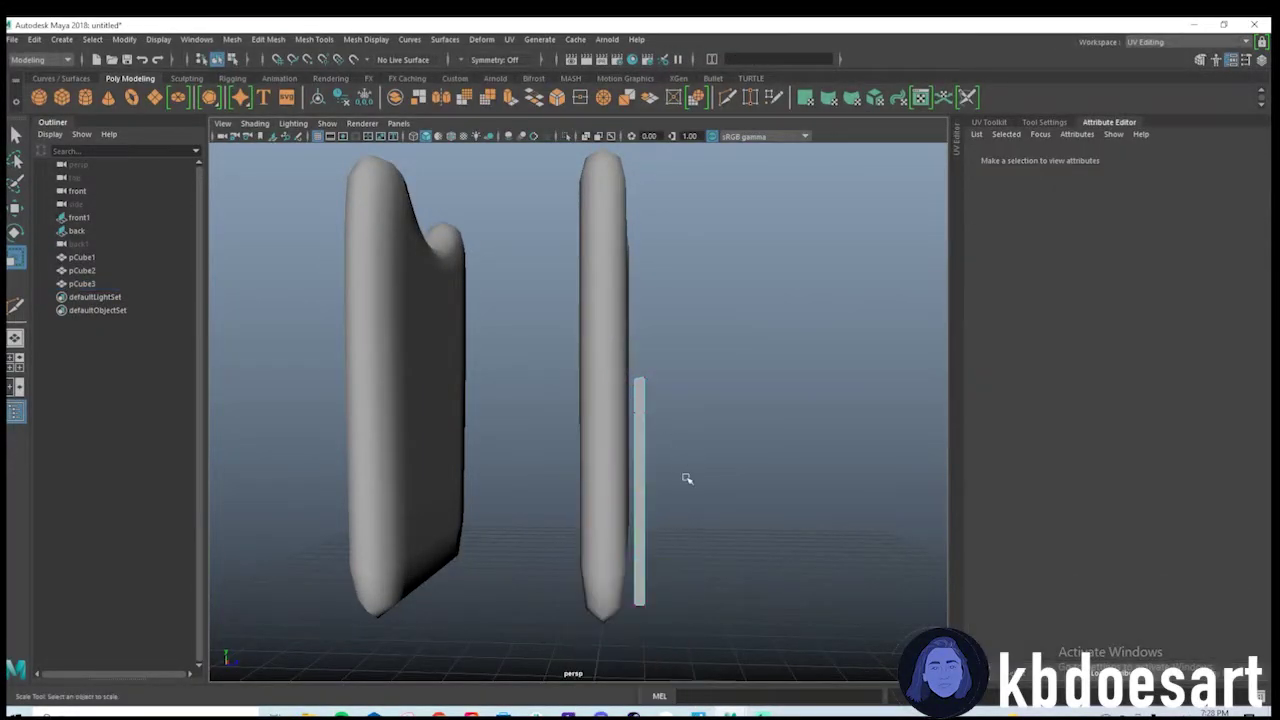
key("space")
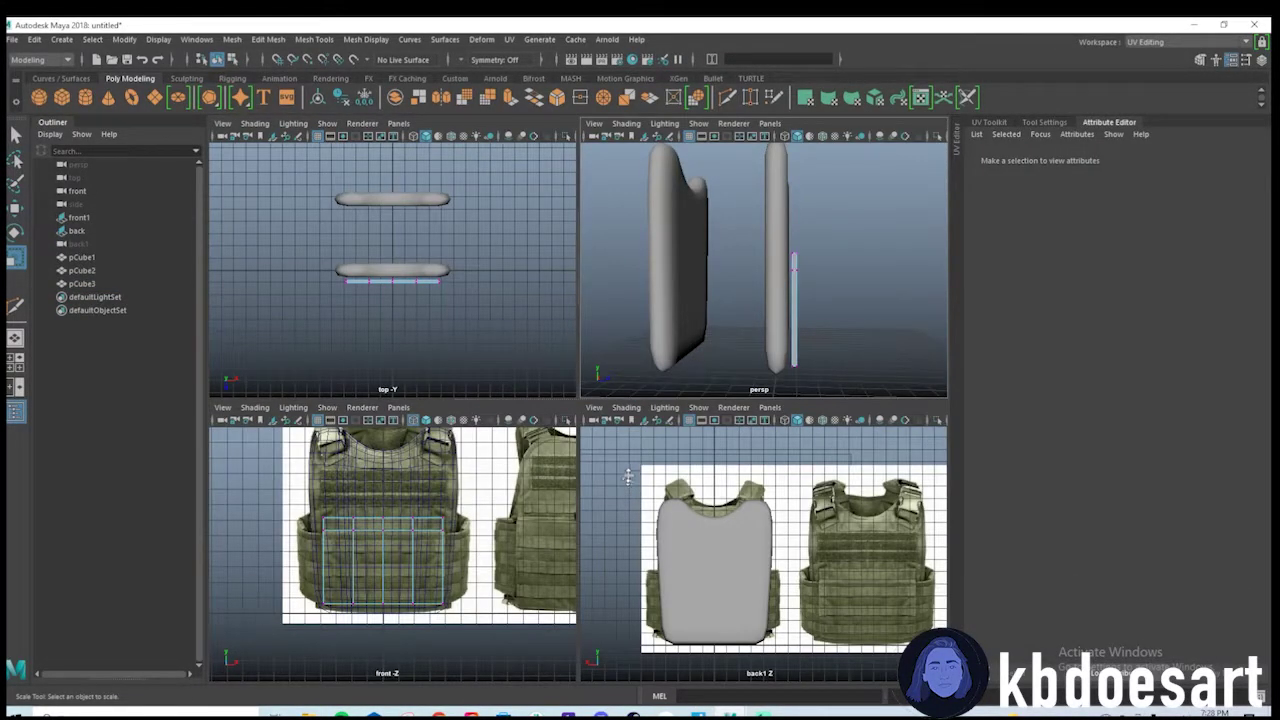
key("space")
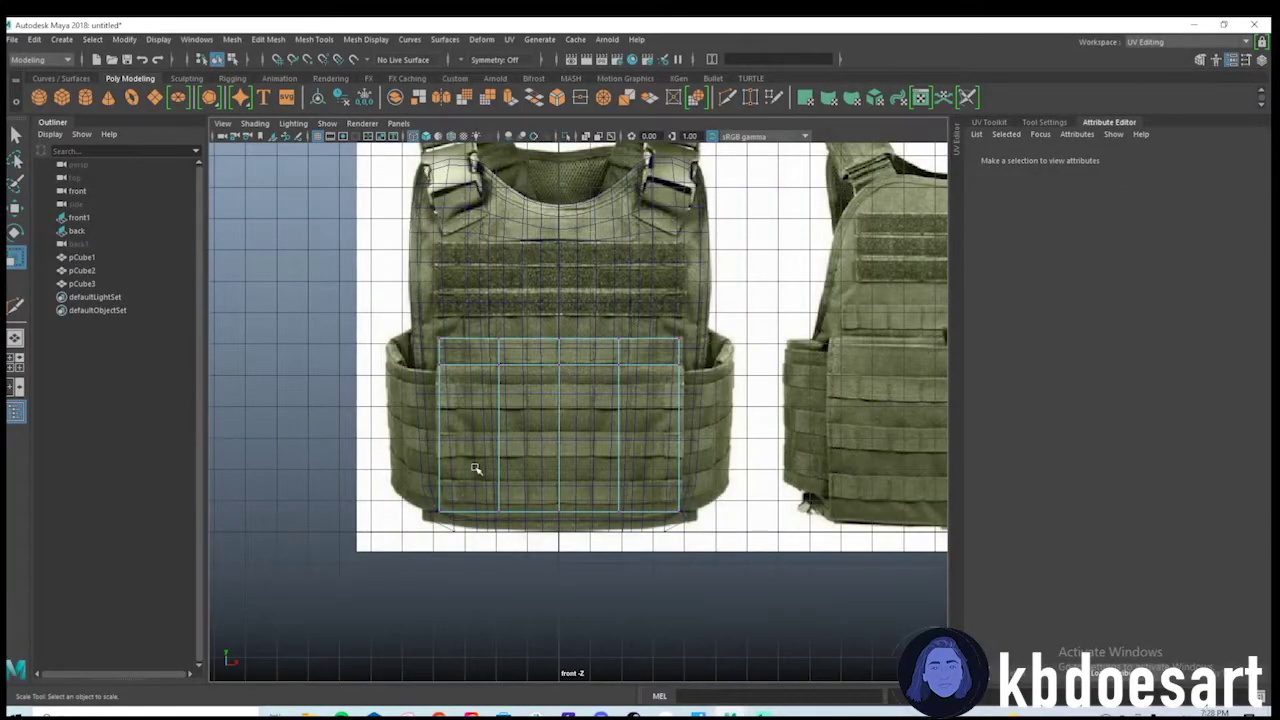
scroll(476, 469, "up", 2)
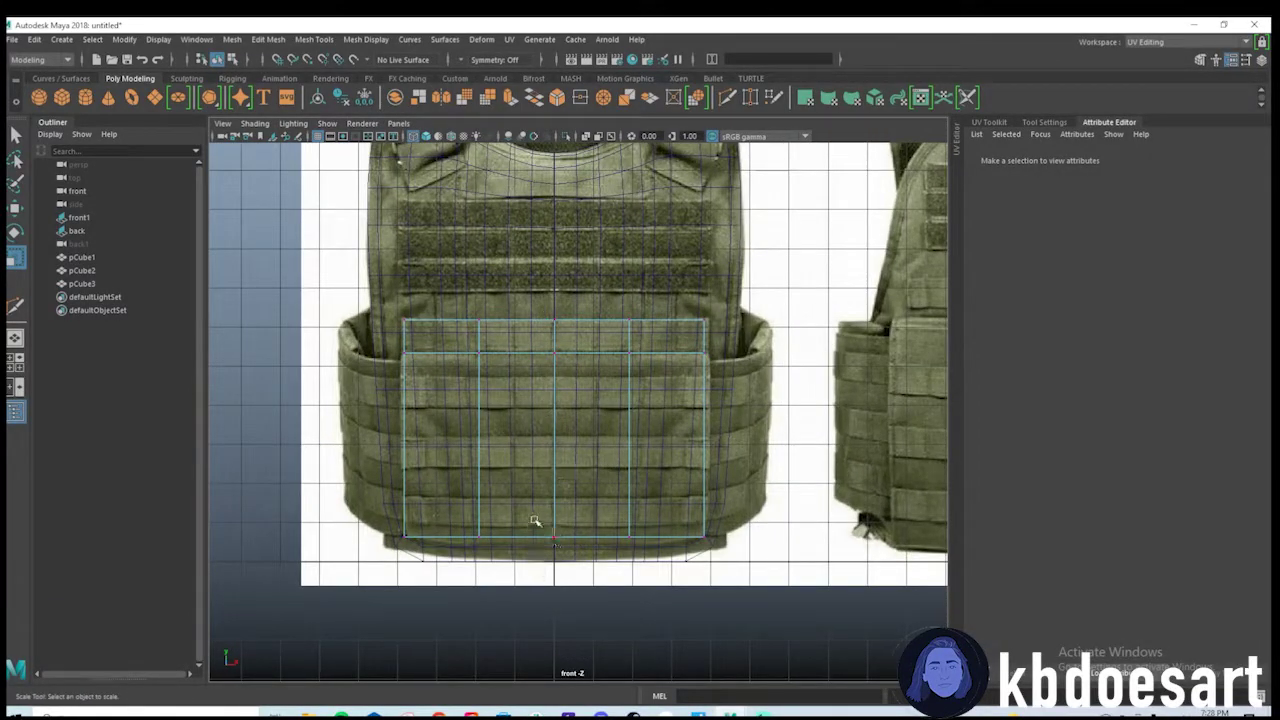
left_click_drag(466, 510, 658, 560)
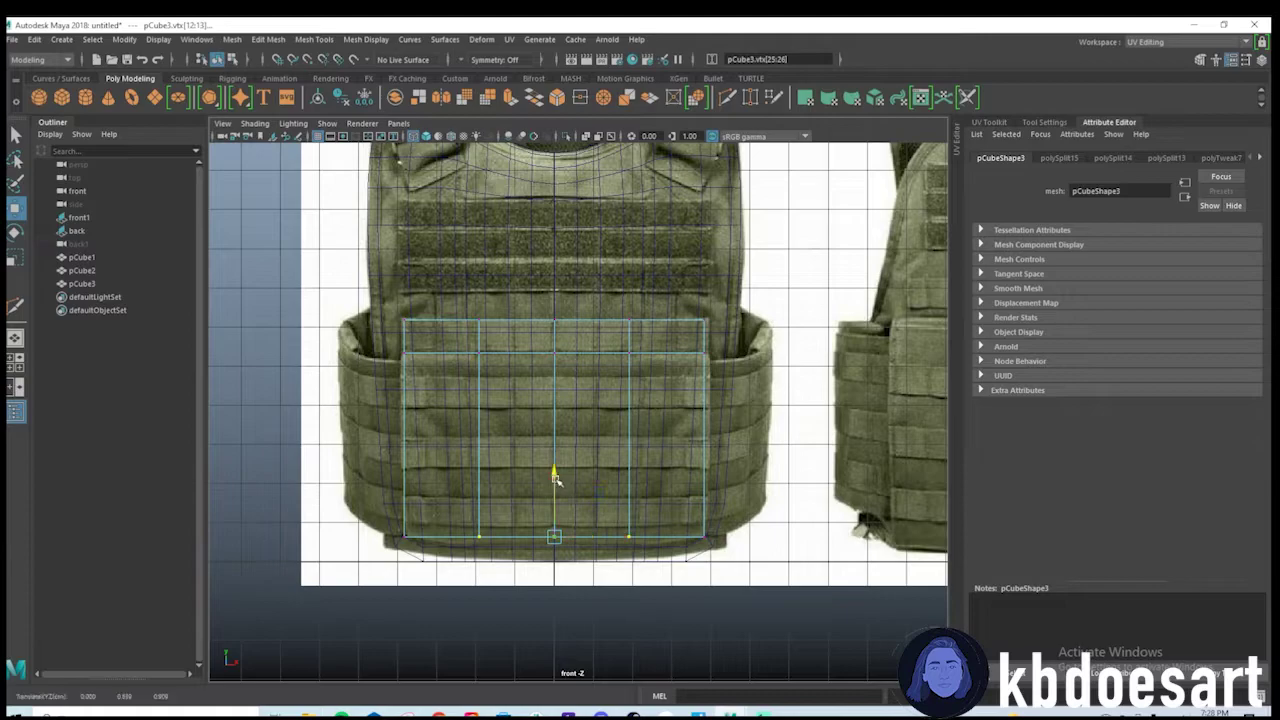
left_click_drag(556, 479, 563, 491)
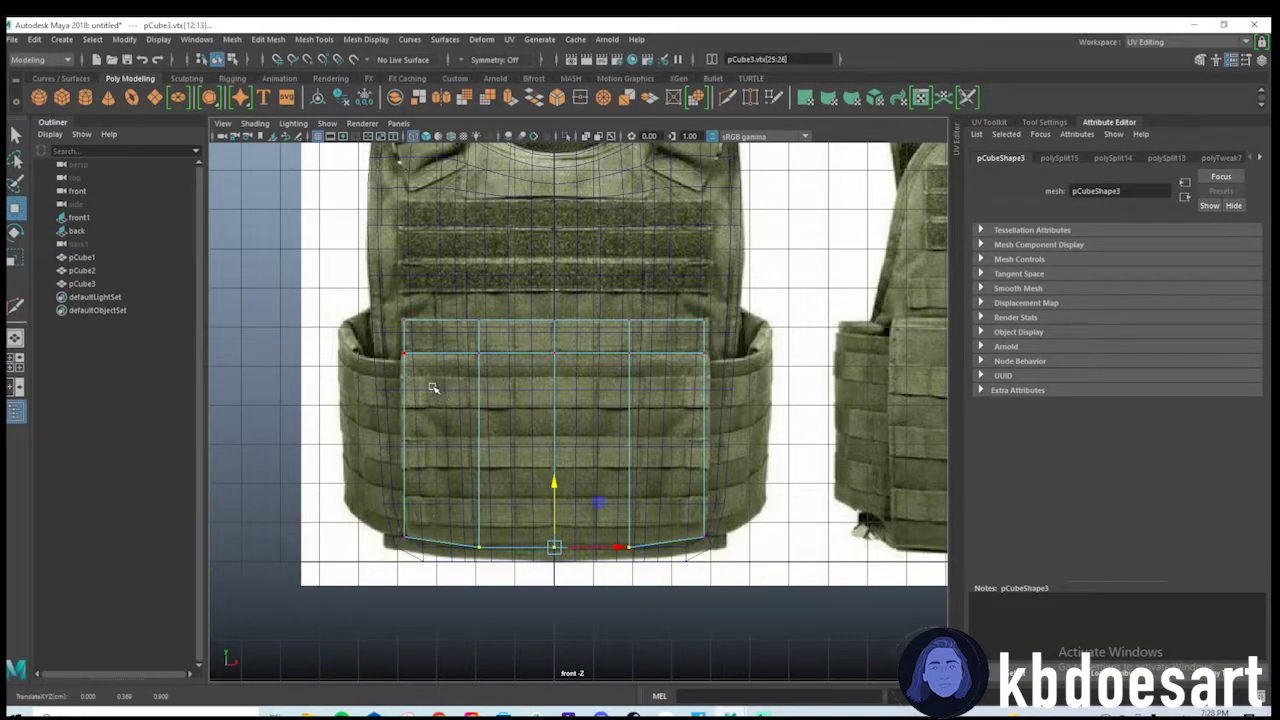
Insert a horizontal edge loop across the middle of the lower panel and scale its vertices slightly wider to match the reference.
right_click_drag(418, 397, 429, 423, "shift")
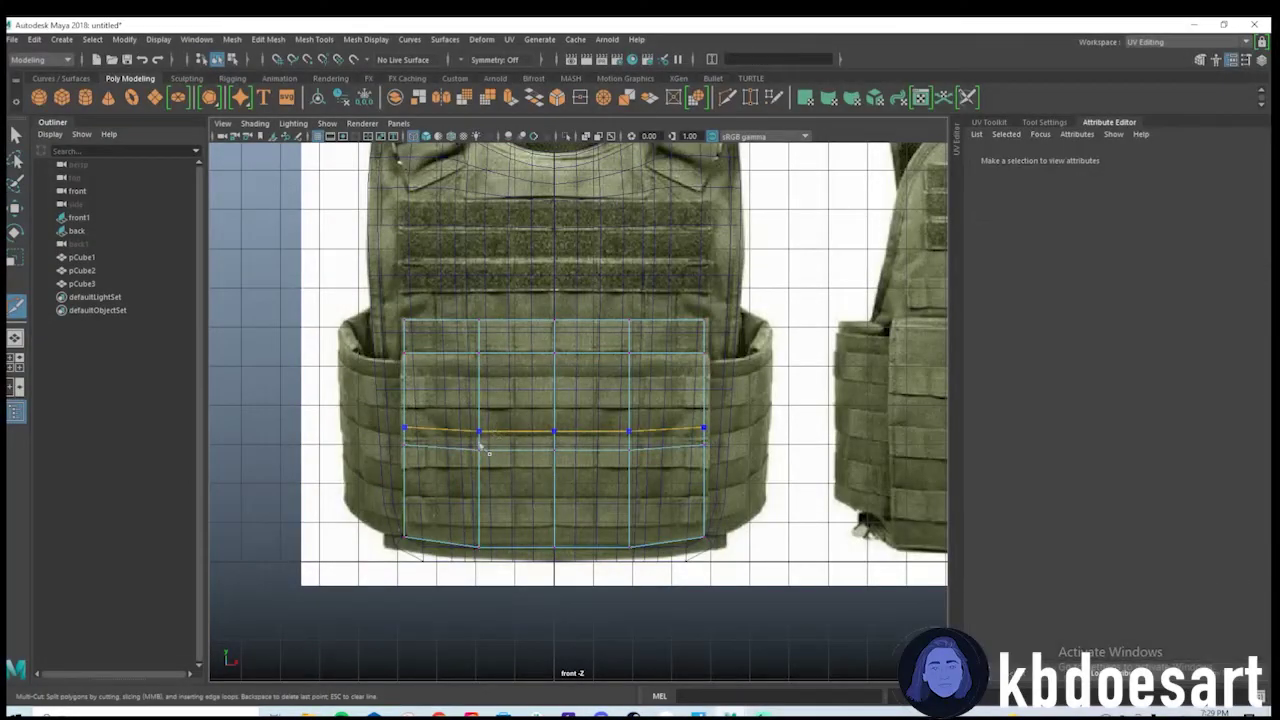
key("q")
left_click_drag(344, 414, 788, 465)
key("r")
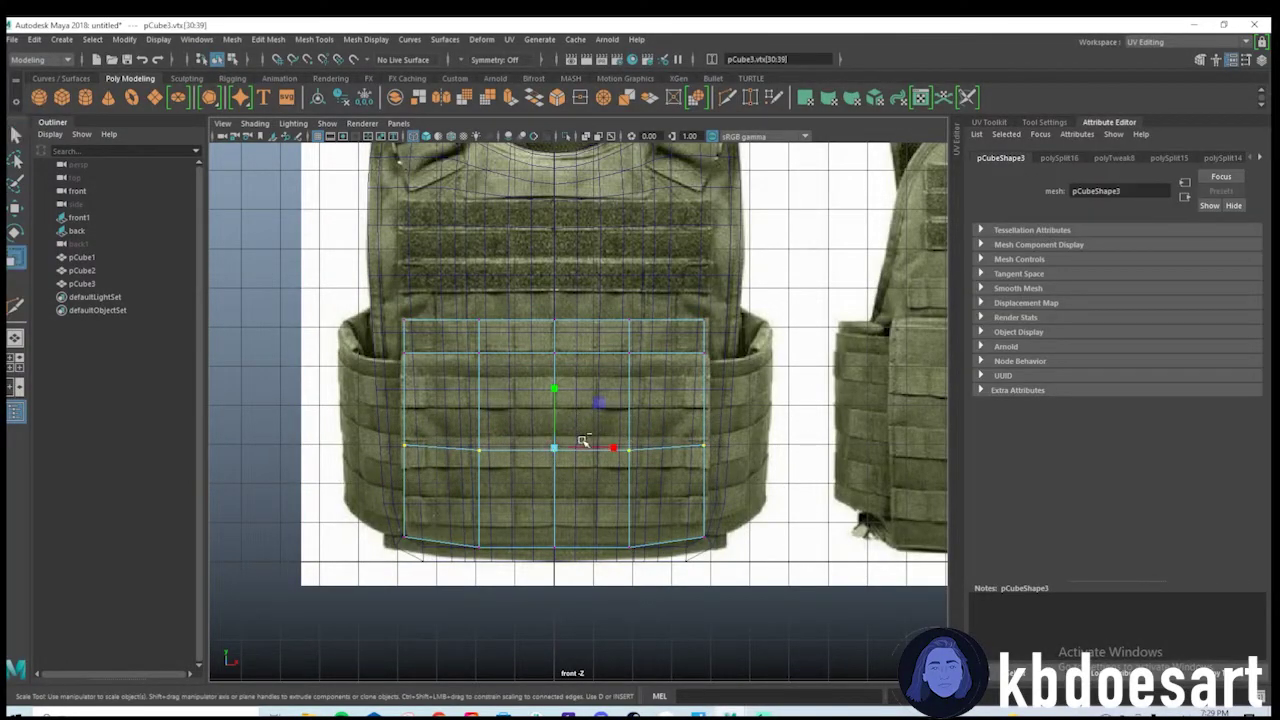
left_click_drag(596, 452, 598, 450)
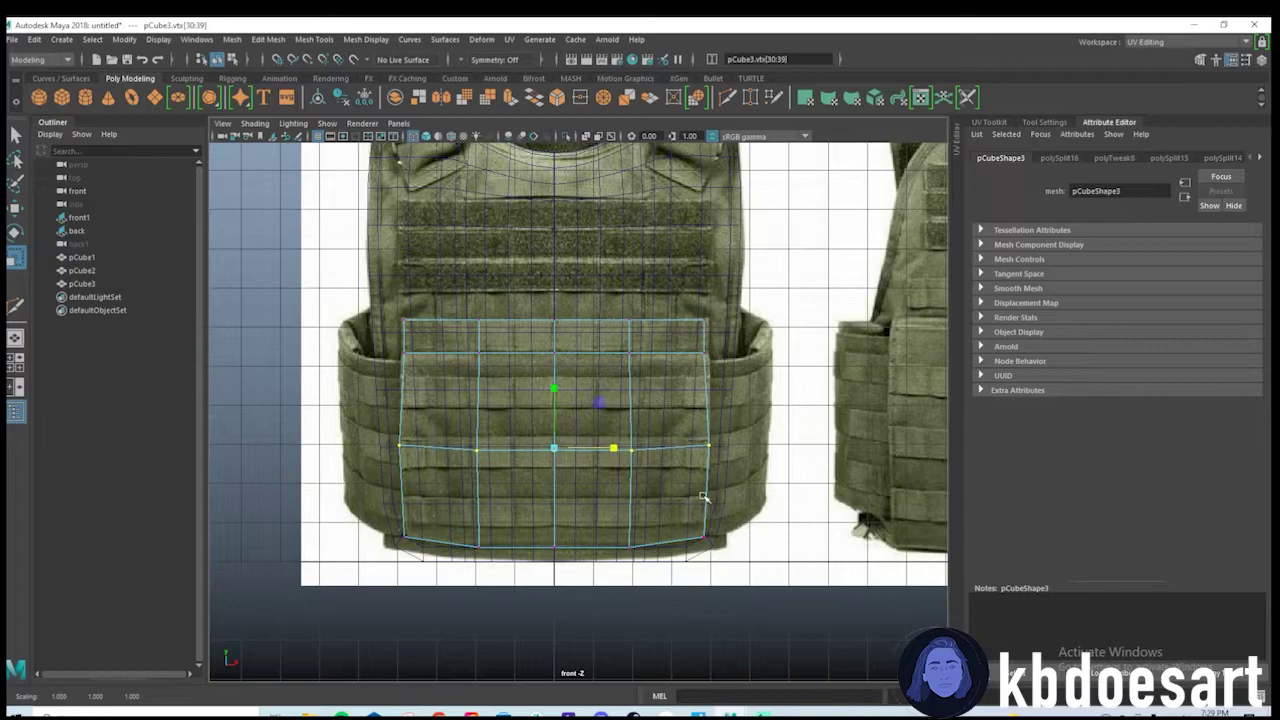
Select the lower panel's top row of faces and move it back against the face of the front vest panel.
key("space")
key("space")
left_click_drag(731, 414, 600, 415, "alt")
right_click_drag(630, 408, 674, 350)
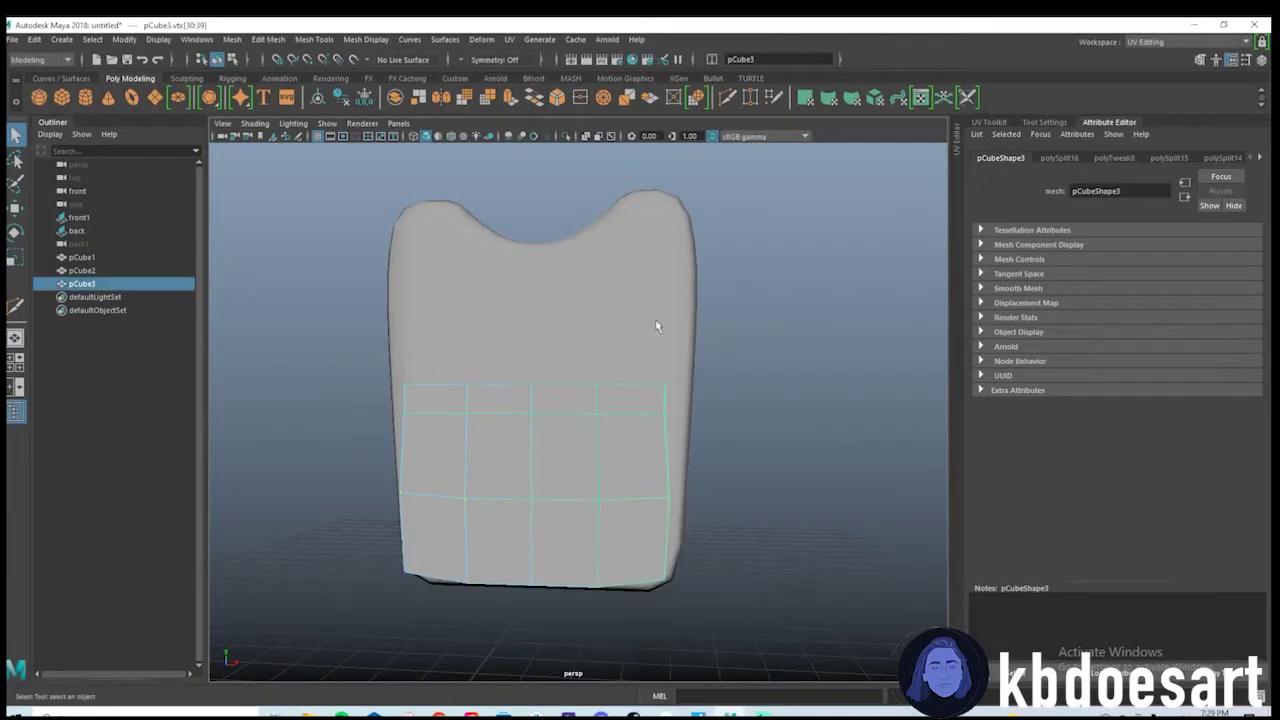
left_click_drag(660, 335, 691, 407, "alt")
right_click_drag(595, 354, 595, 392)
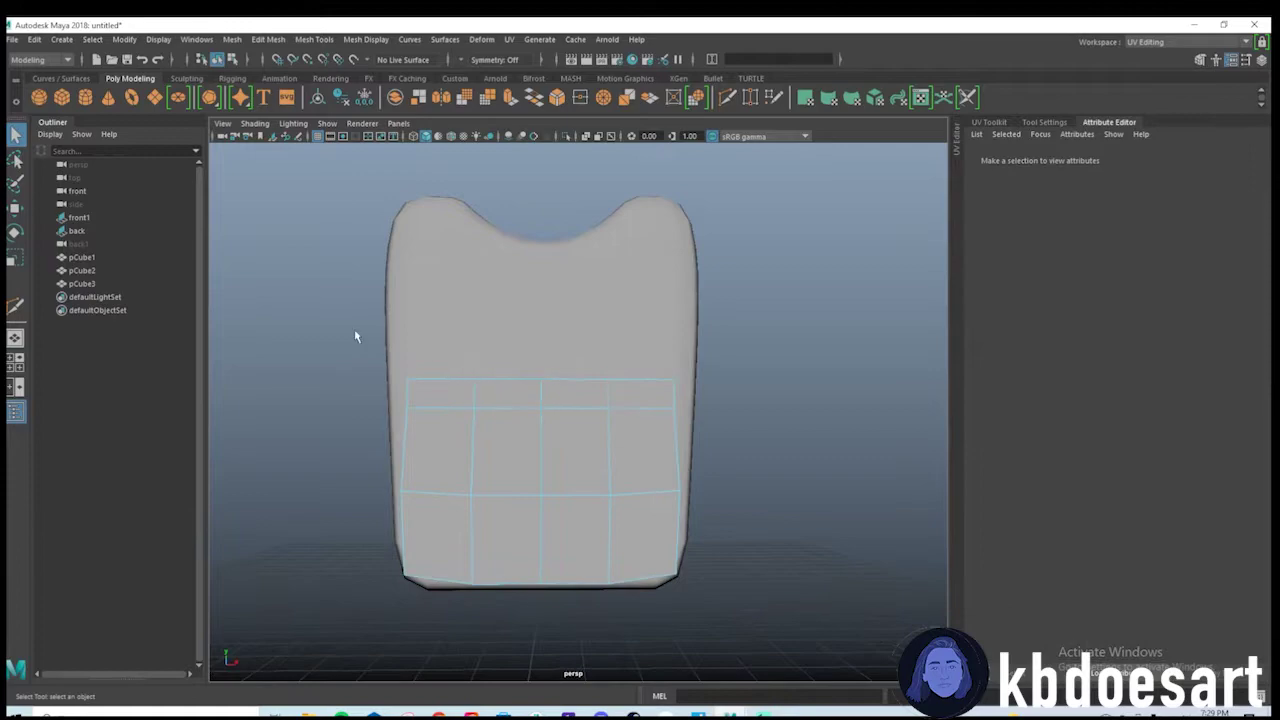
left_click_drag(343, 320, 757, 394)
left_click_drag(757, 440, 677, 431, "alt")
key("w")
right_click_drag(677, 431, 694, 441, "alt")
left_click_drag(694, 441, 590, 470, "alt")
key("space")
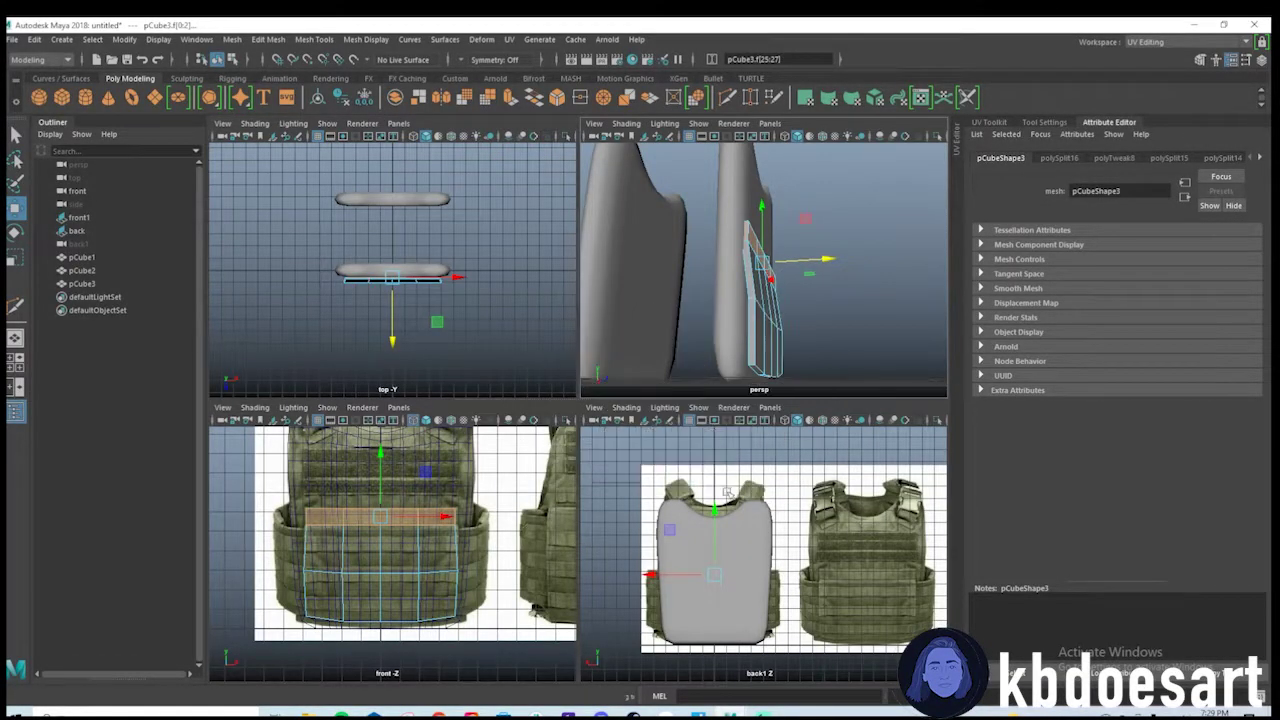
key("space")
Pull the lower panel's middle vertex row forward and set the bottom vertices back toward the vest so the panel bows outward.
left_click_drag(729, 380, 478, 516, "alt")
right_click_drag(525, 354, 455, 356)
left_click_drag(374, 416, 354, 418, "alt")
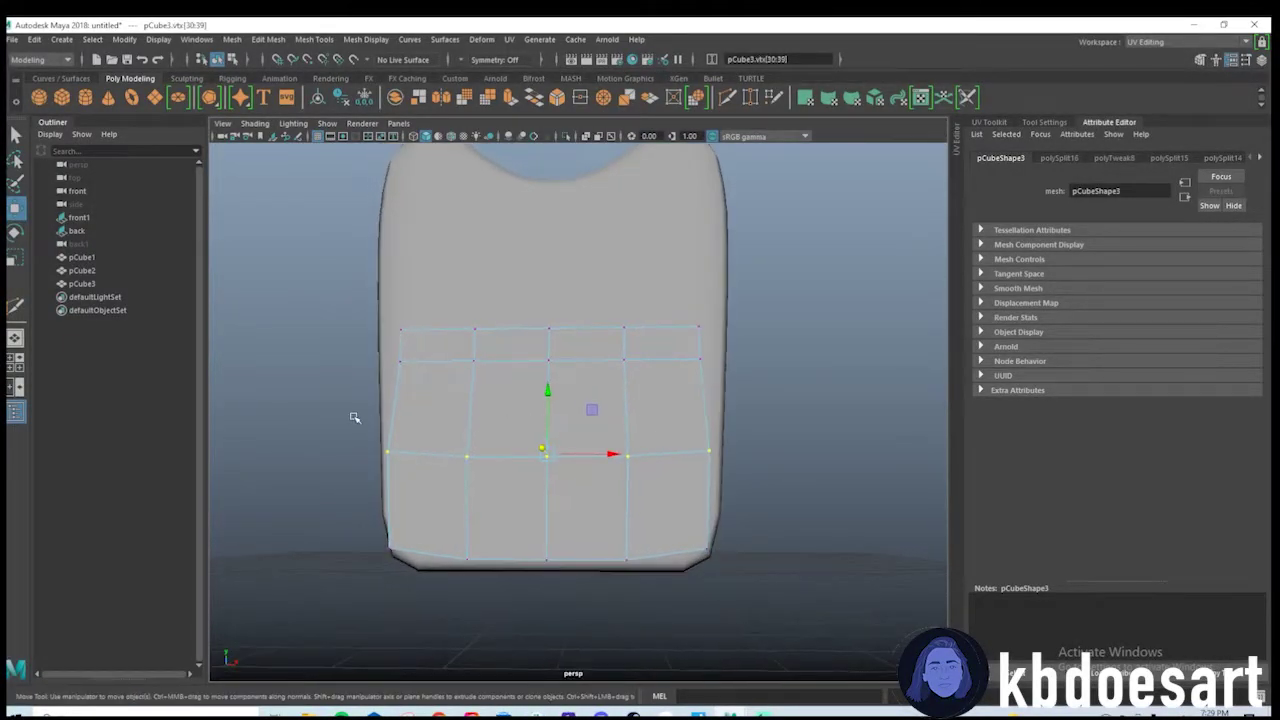
left_click_drag(811, 464, 677, 485)
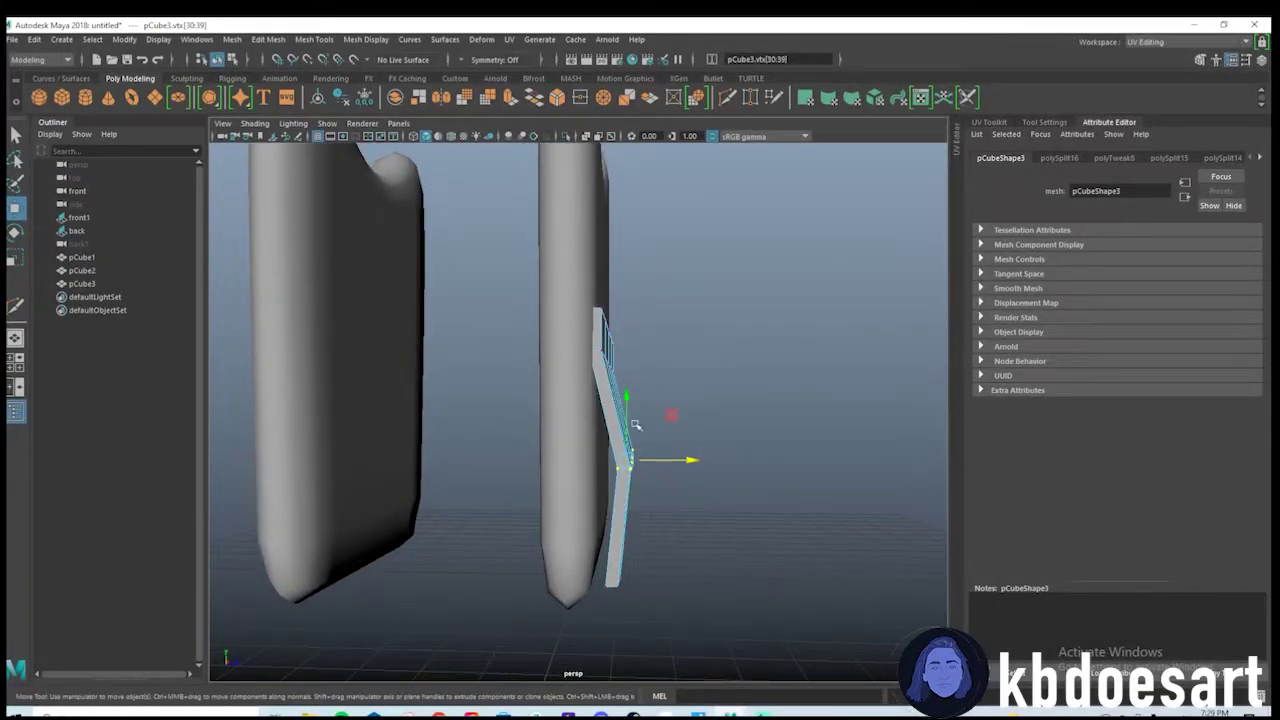
left_click_drag(635, 425, 500, 468, "alt")
left_click_drag(414, 523, 331, 483, "alt")
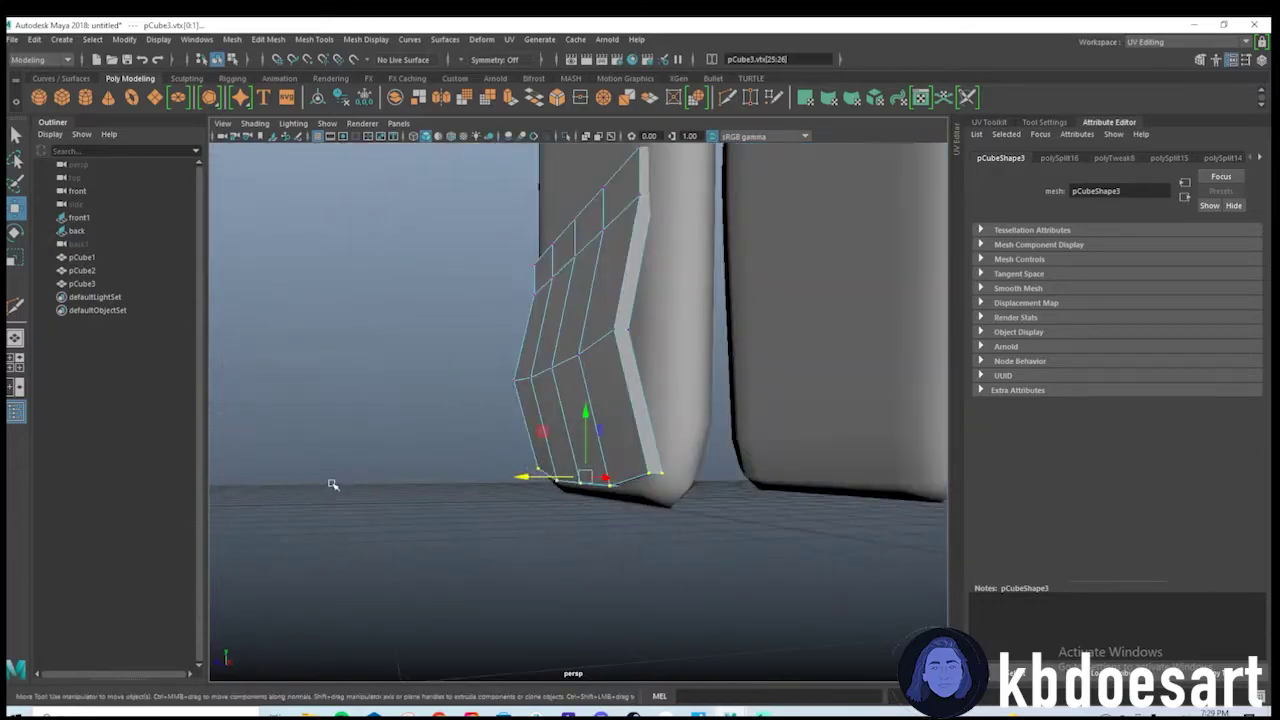
Examine the lower panel's bottom corner vertices from both sides, checking how closely they sit against the vest.
right_click_drag(331, 483, 678, 497, "alt")
middle_click_drag(678, 497, 646, 488, "alt")
right_click_drag(646, 488, 674, 487, "alt")
left_click_drag(647, 503, 314, 423, "alt")
left_click(629, 543)
left_click(341, 445)
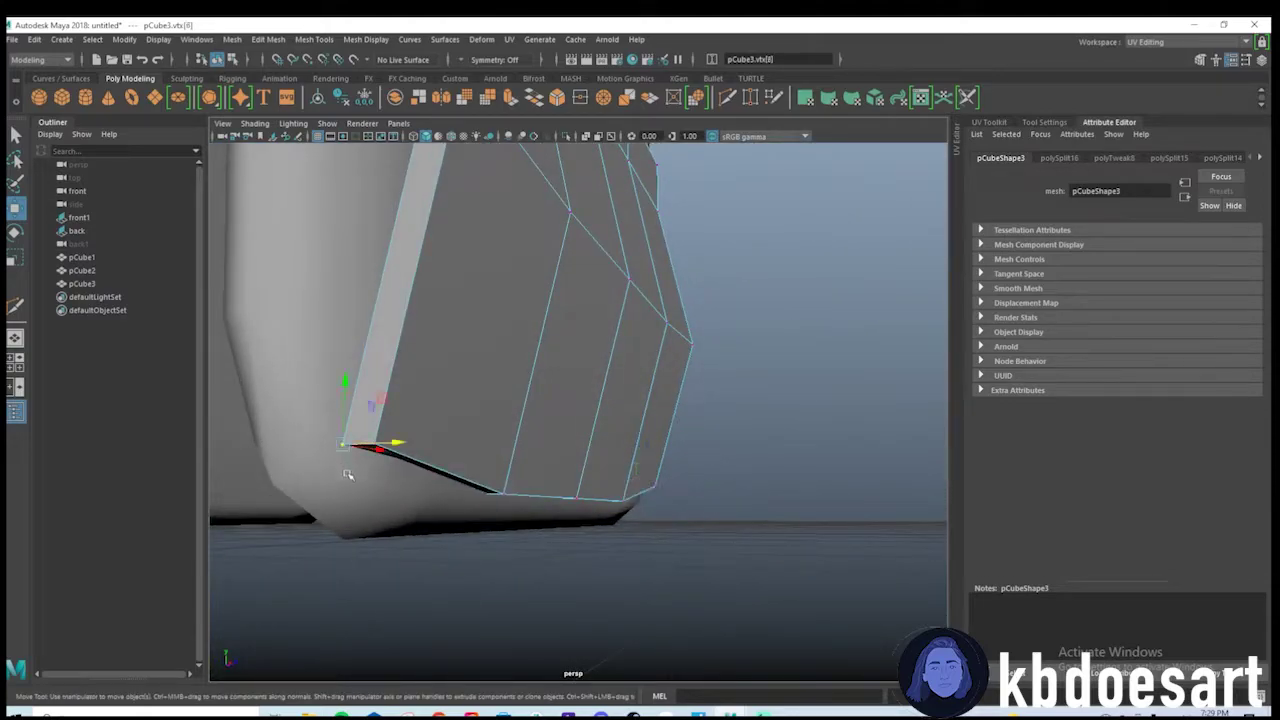
left_click_drag(347, 474, 430, 600, "alt")
left_click(420, 636)
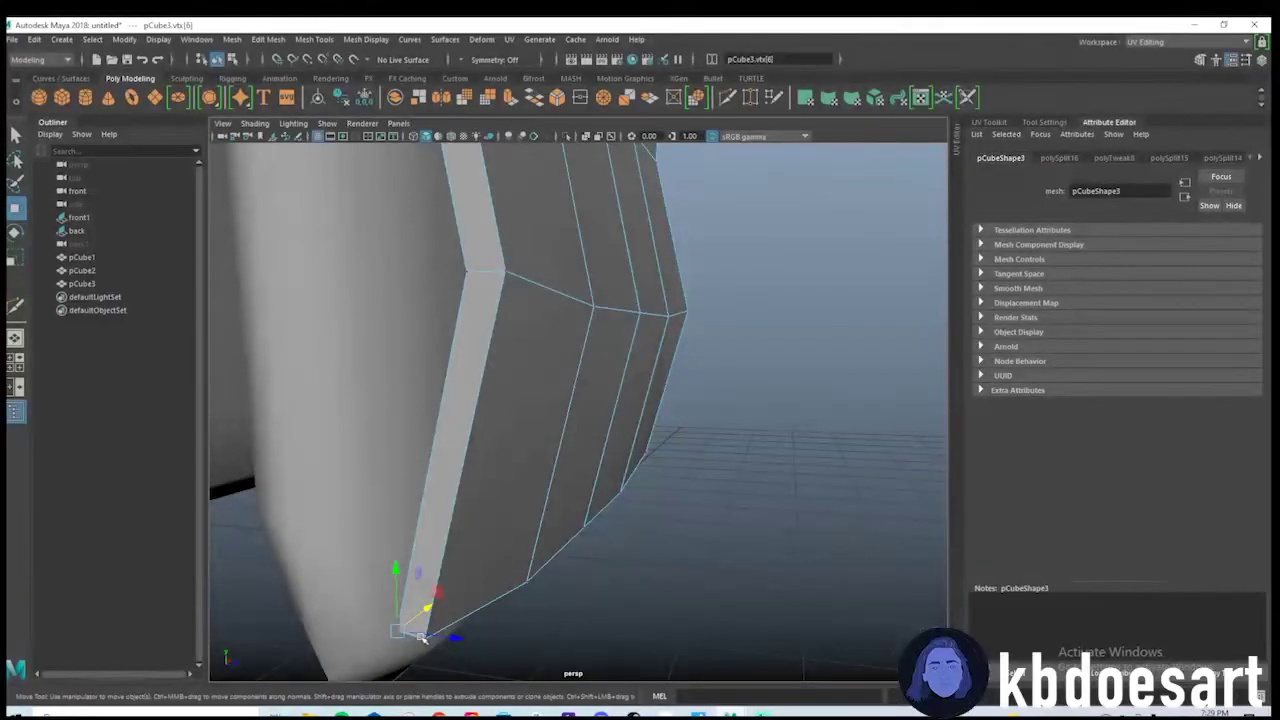
left_click(408, 627)
left_click_drag(433, 614, 498, 492, "alt")
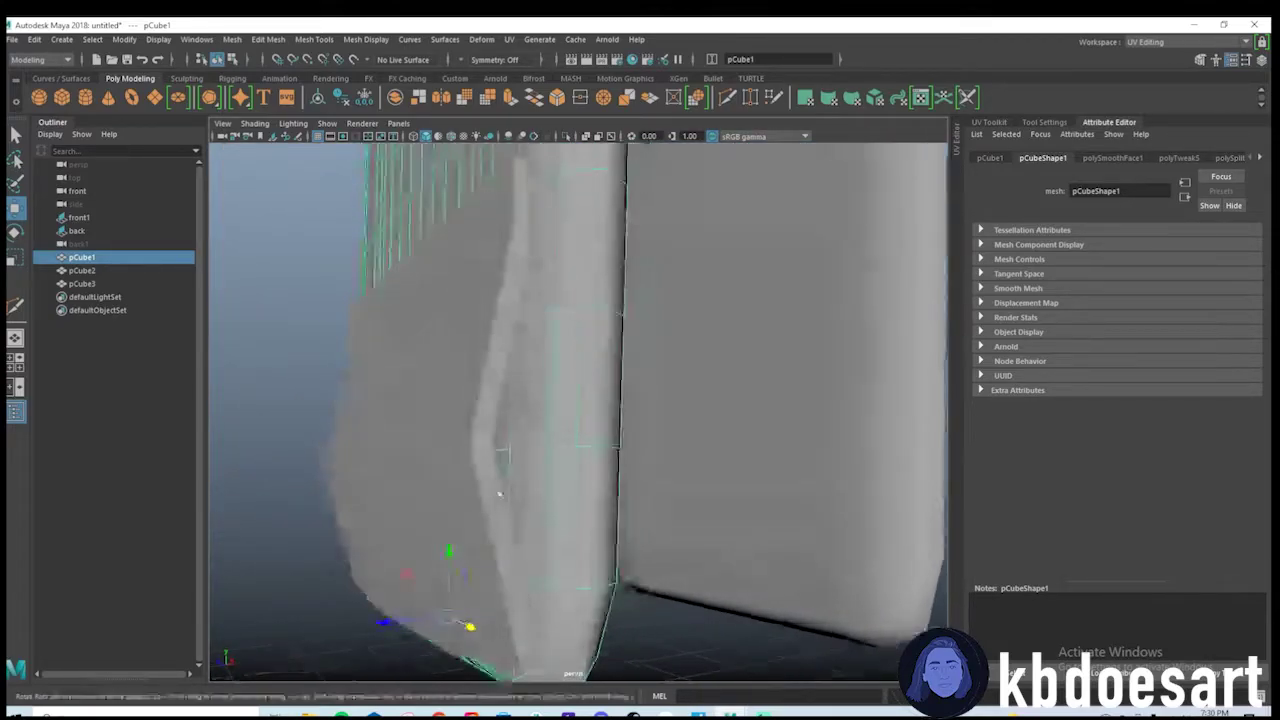
Insert two more horizontal edge loops in the lower panel, one above and one below the middle loop.
left_click(489, 307)
scroll(582, 351, "down", 4)
left_click_drag(435, 347, 537, 400, "alt")
right_click_drag(537, 400, 629, 428, "alt")
left_click_drag(502, 392, 531, 397, "alt")
right_click_drag(531, 387, 432, 389, "shift")
left_click(480, 412, "ctrl")
left_click(517, 496, "ctrl")
left_click_drag(517, 496, 485, 456, "alt")
key("q")
Return the lower panel to object mode and select it in the front view over the reference.
key("space")
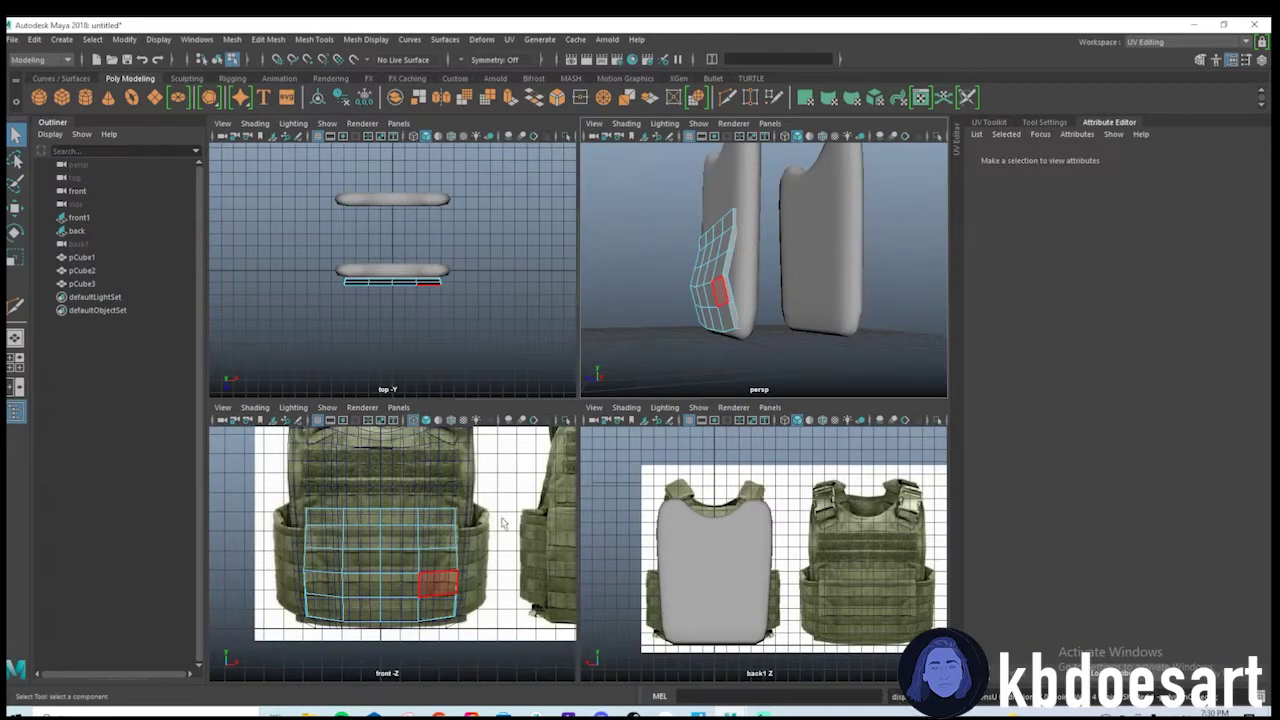
key("space")
scroll(663, 491, "down", 2)
right_click(628, 373)
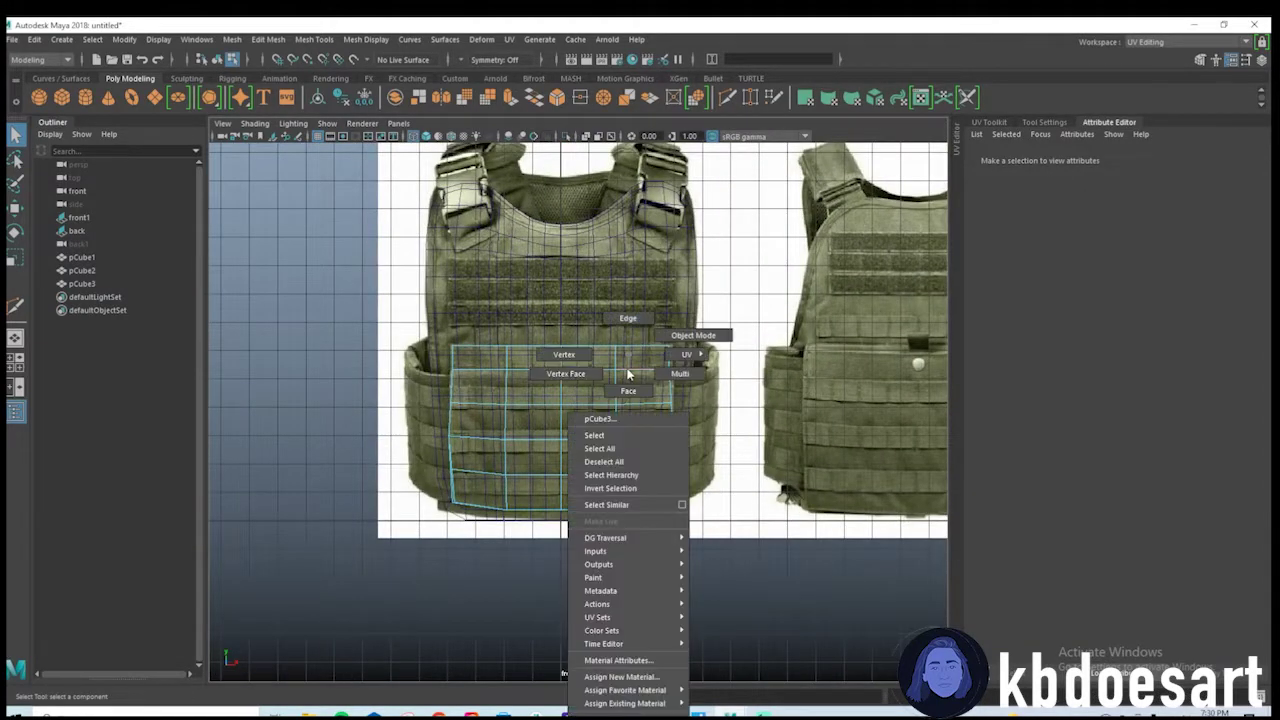
right_click_drag(628, 373, 693, 335)
left_click(734, 354)
scroll(640, 385, "down", 2)
left_click_drag(543, 407, 552, 410, "alt")
left_click(574, 415)
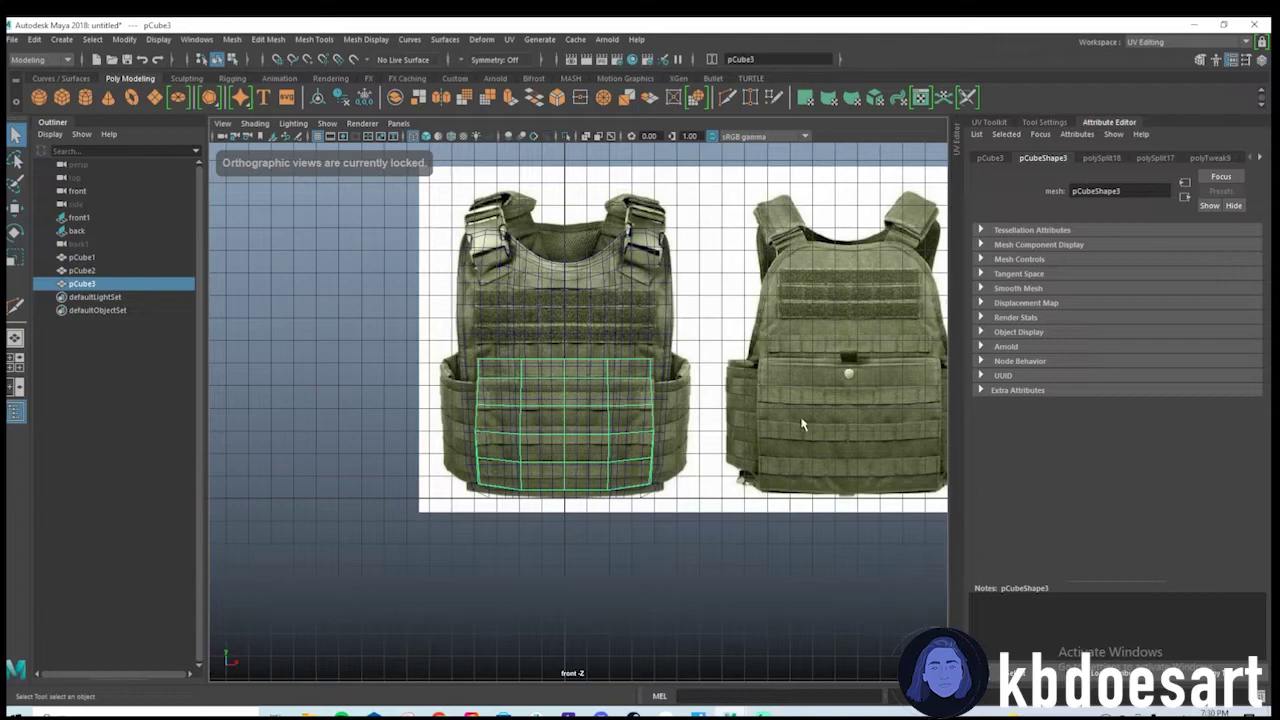
Examine the reference's back view, comparing its lower panel and side straps with those on the front of the vest.
middle_click_drag(801, 424, 714, 400, "alt")
right_click_drag(714, 400, 800, 406, "alt")
scroll(660, 430, "up", 2)
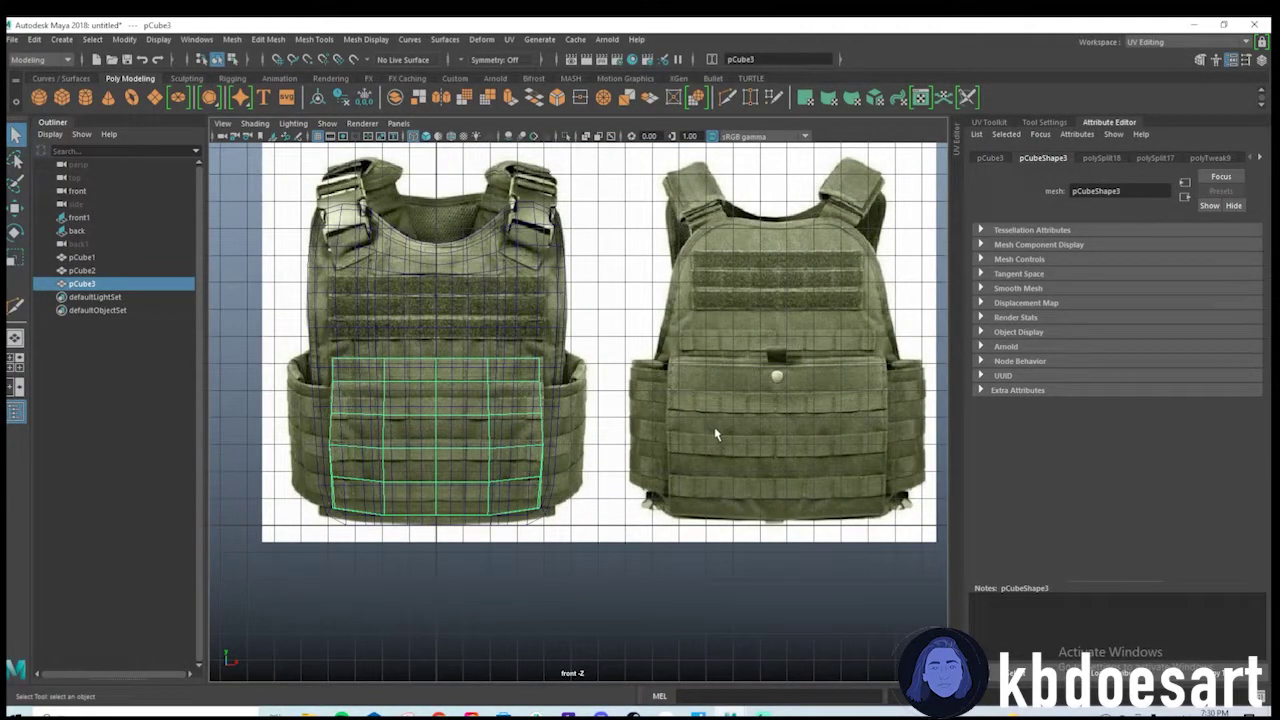
scroll(715, 430, "up", 3)
left_click(481, 432)
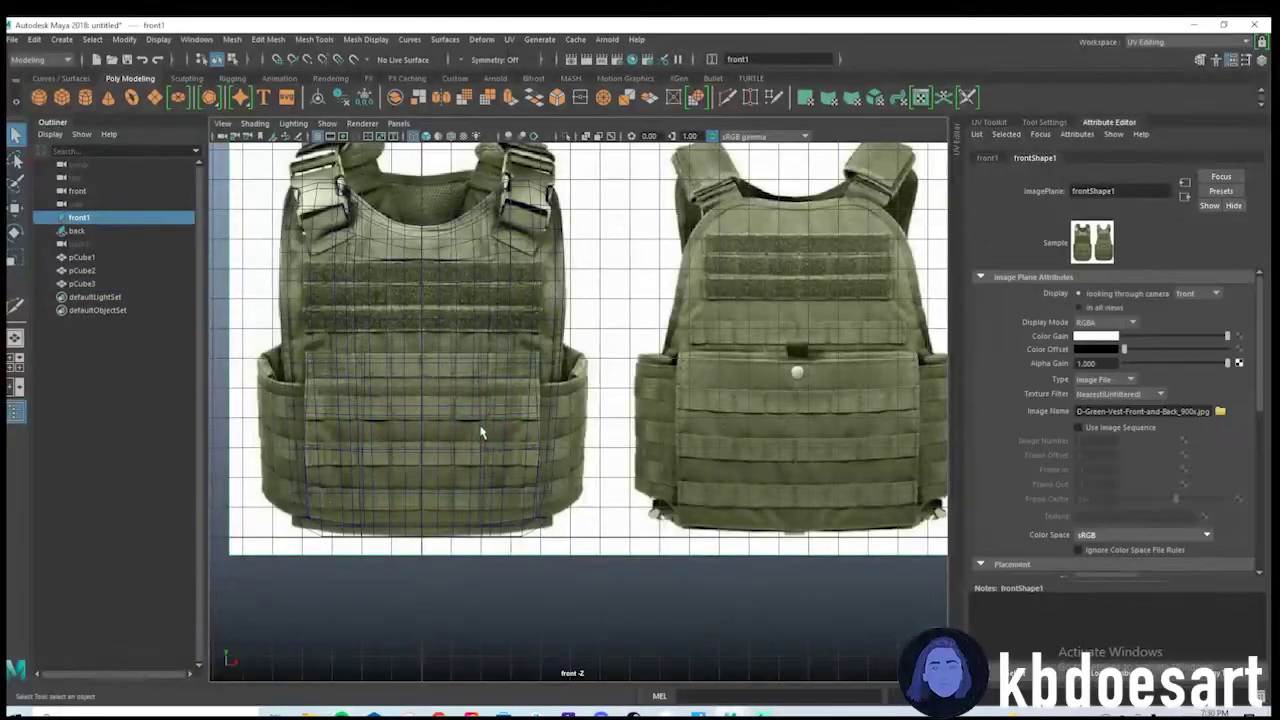
left_click(481, 432)
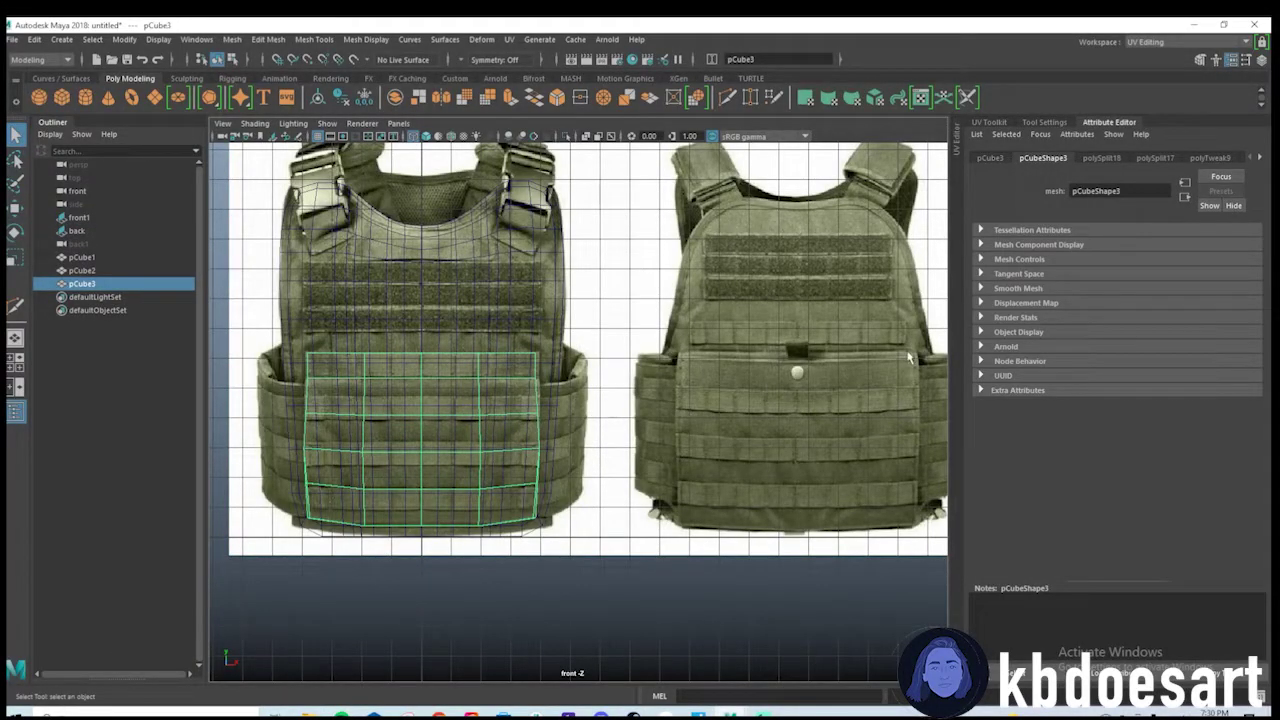
left_click(582, 368)
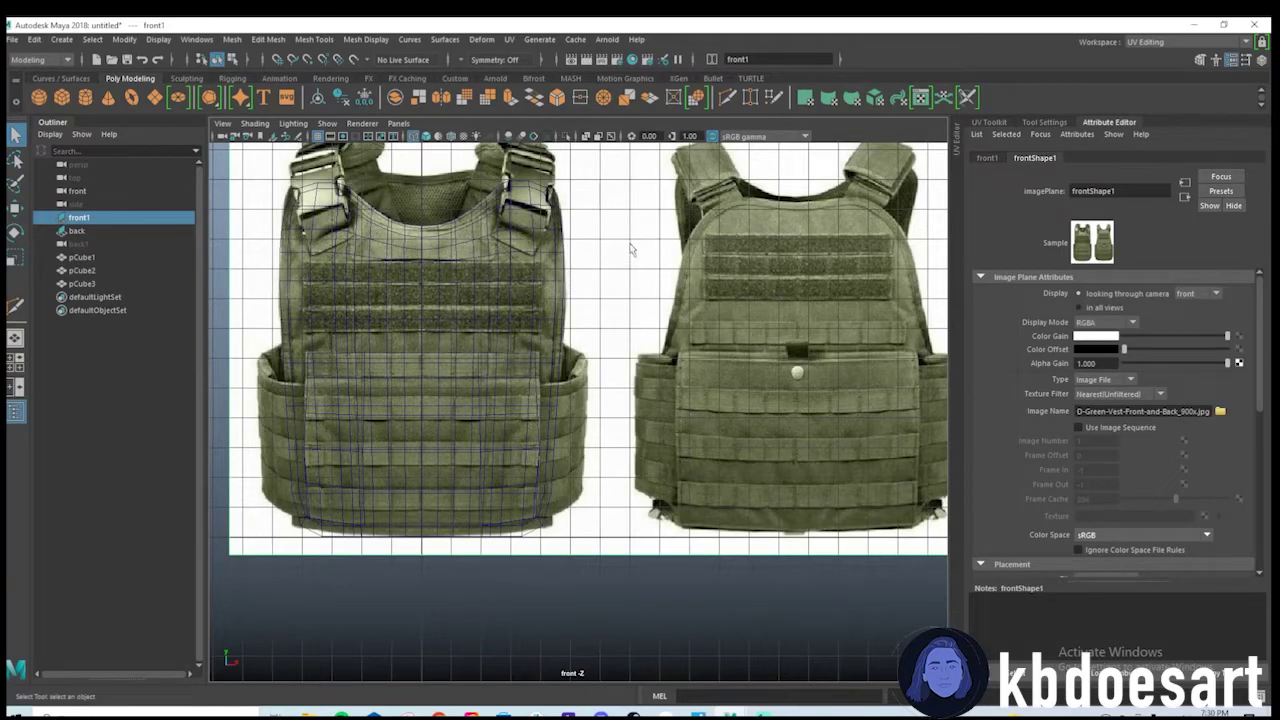
middle_click_drag(708, 389, 554, 383, "alt")
right_click_drag(554, 383, 911, 406, "alt")
middle_click_drag(768, 385, 643, 385, "alt")
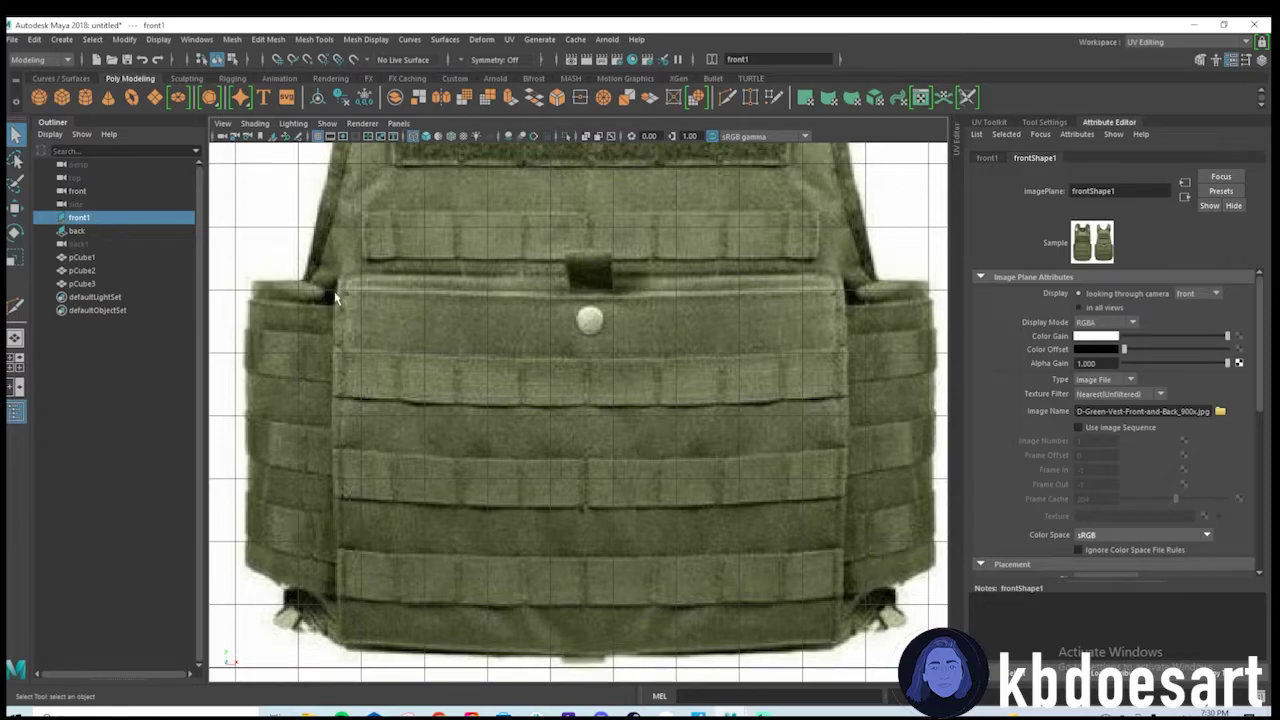
scroll(847, 482, "down", 5)
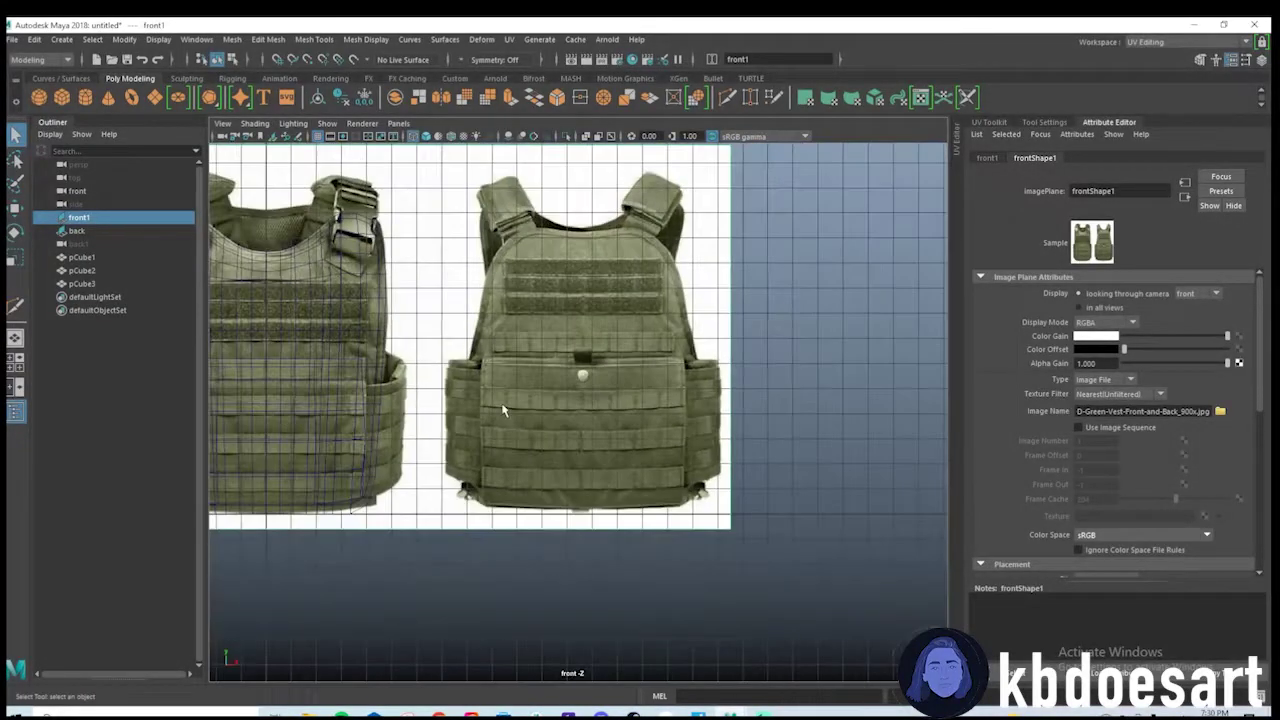
scroll(768, 404, "up", 2)
scroll(768, 404, "up", 6)
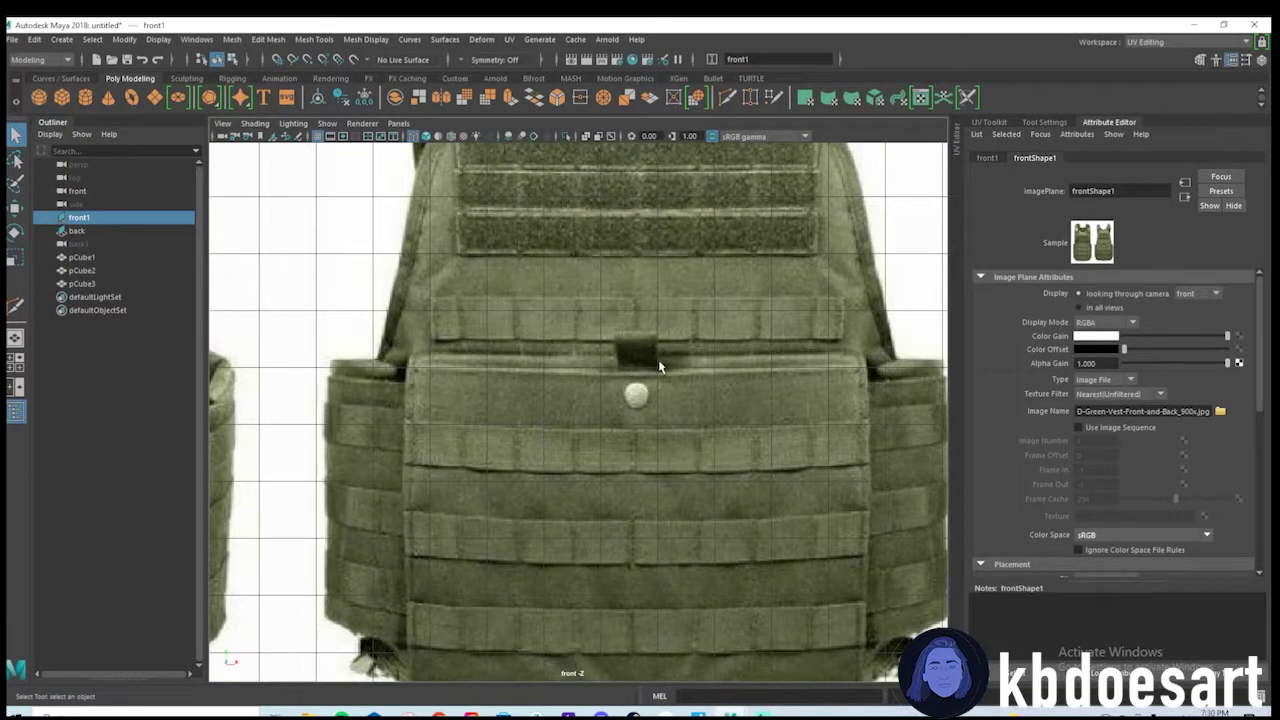
scroll(672, 387, "down", 2)
middle_click_drag(708, 394, 911, 386, "alt")
middle_click_drag(785, 381, 690, 470, "alt")
middle_click_drag(340, 358, 650, 391, "alt")
scroll(637, 386, "down", 1)
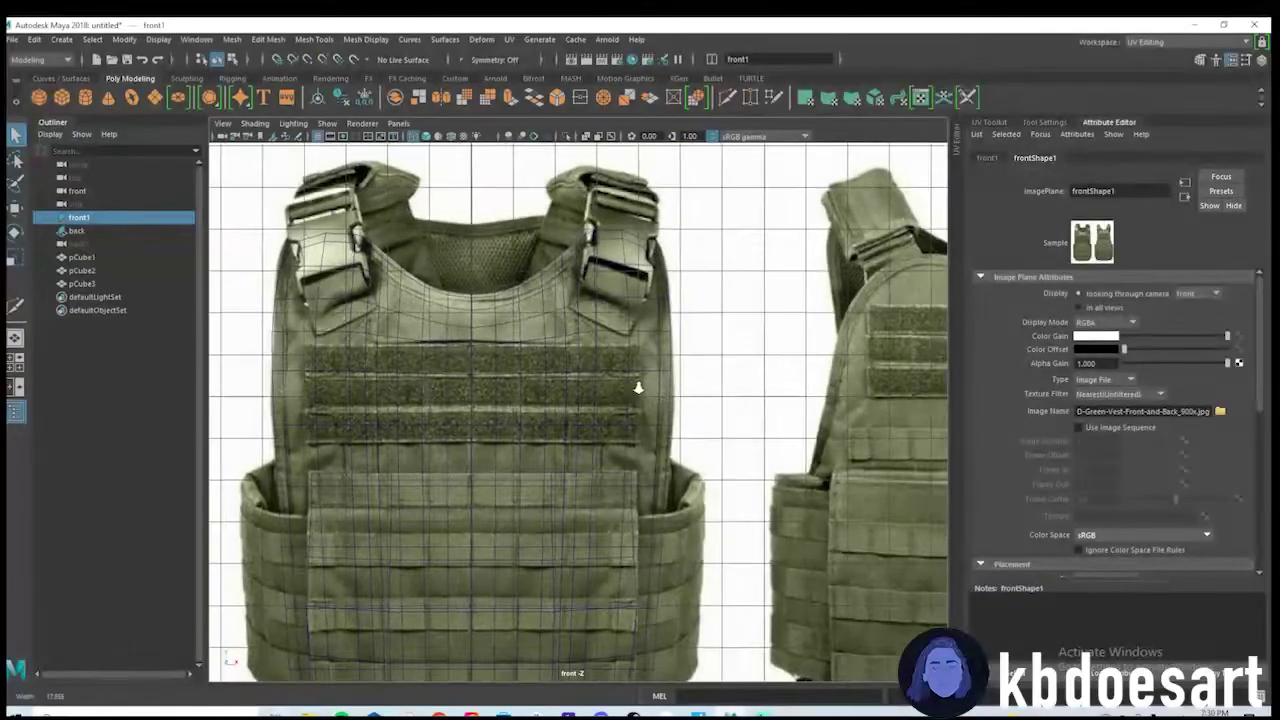
middle_click_drag(560, 397, 621, 249, "alt")
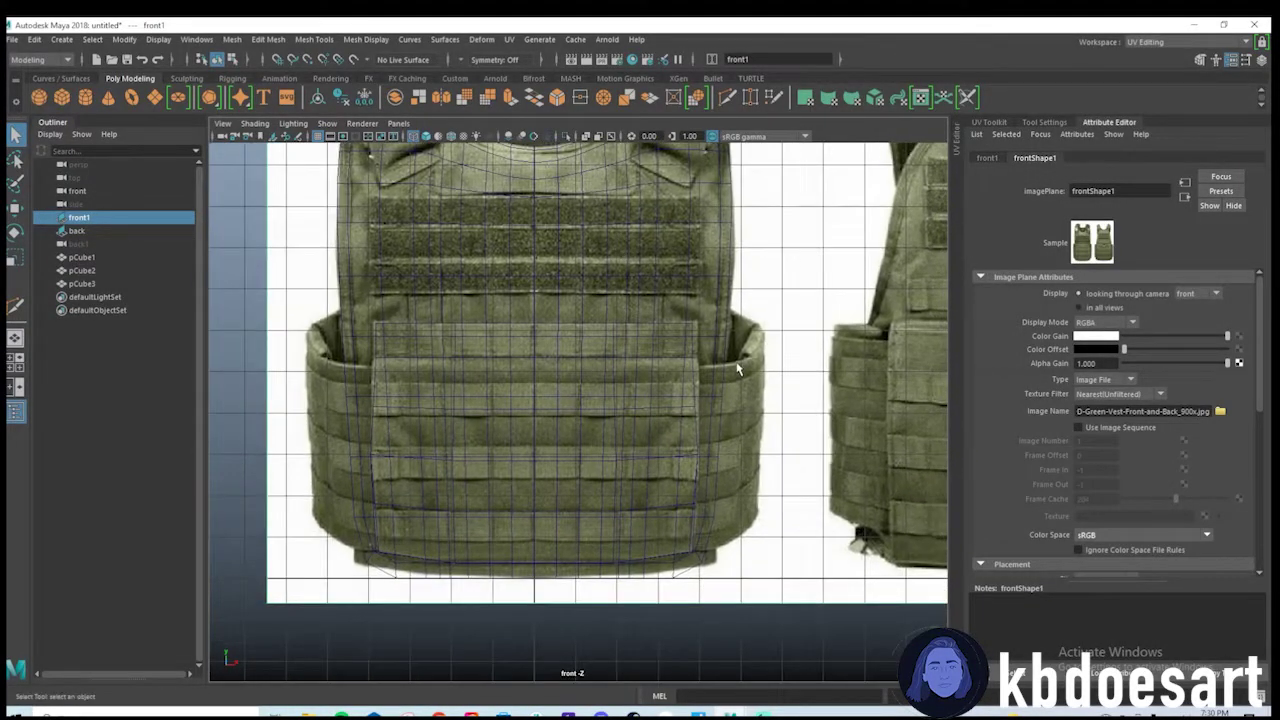
middle_click_drag(747, 356, 442, 333, "alt")
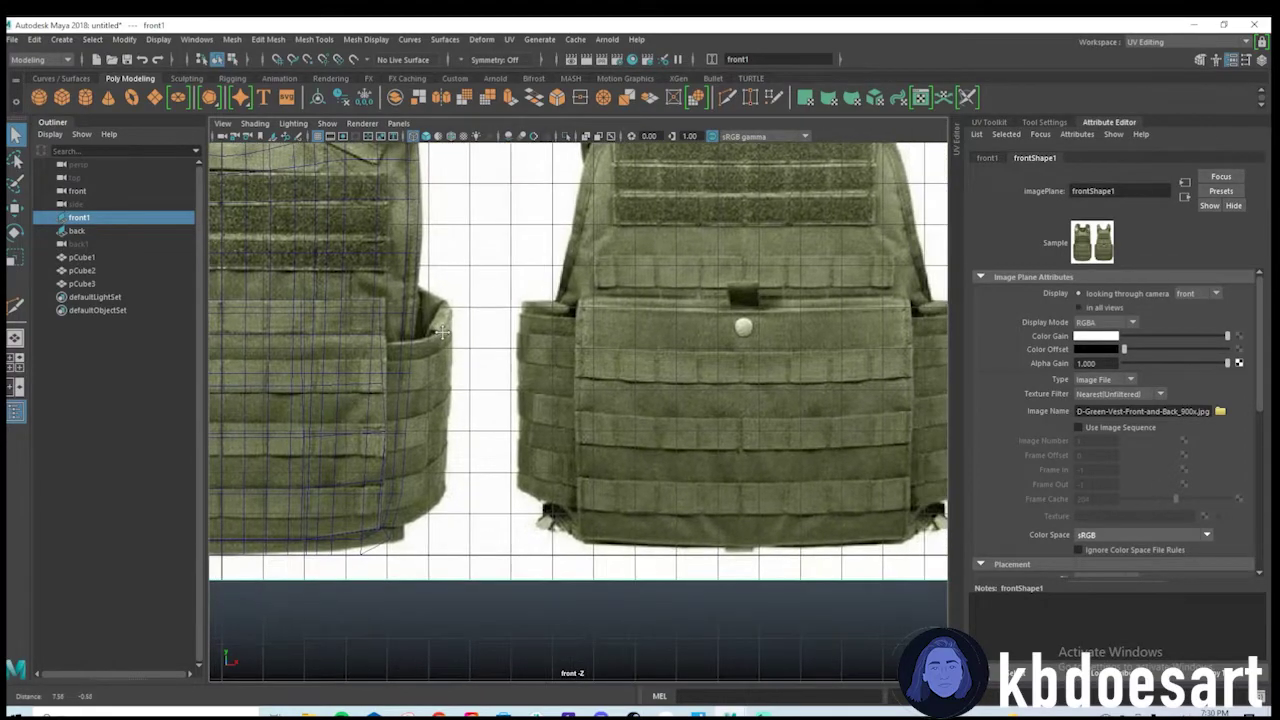
Select the lower front panel and duplicate it for the back of the vest.
left_click(386, 344)
left_click(386, 348)
left_click(385, 349)
scroll(580, 380, "down", 3)
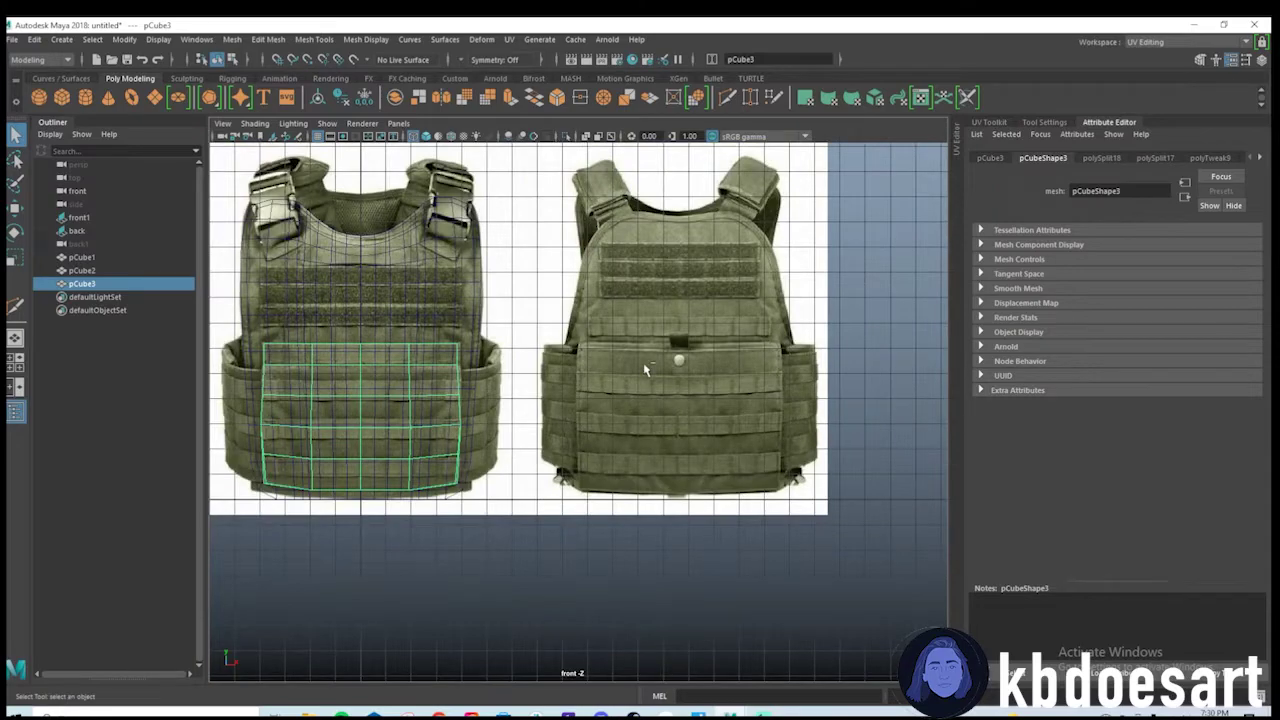
key("ctrl+d")
Rotate the duplicated lower panel 180 degrees about the Y axis.
key("space")
key("space")
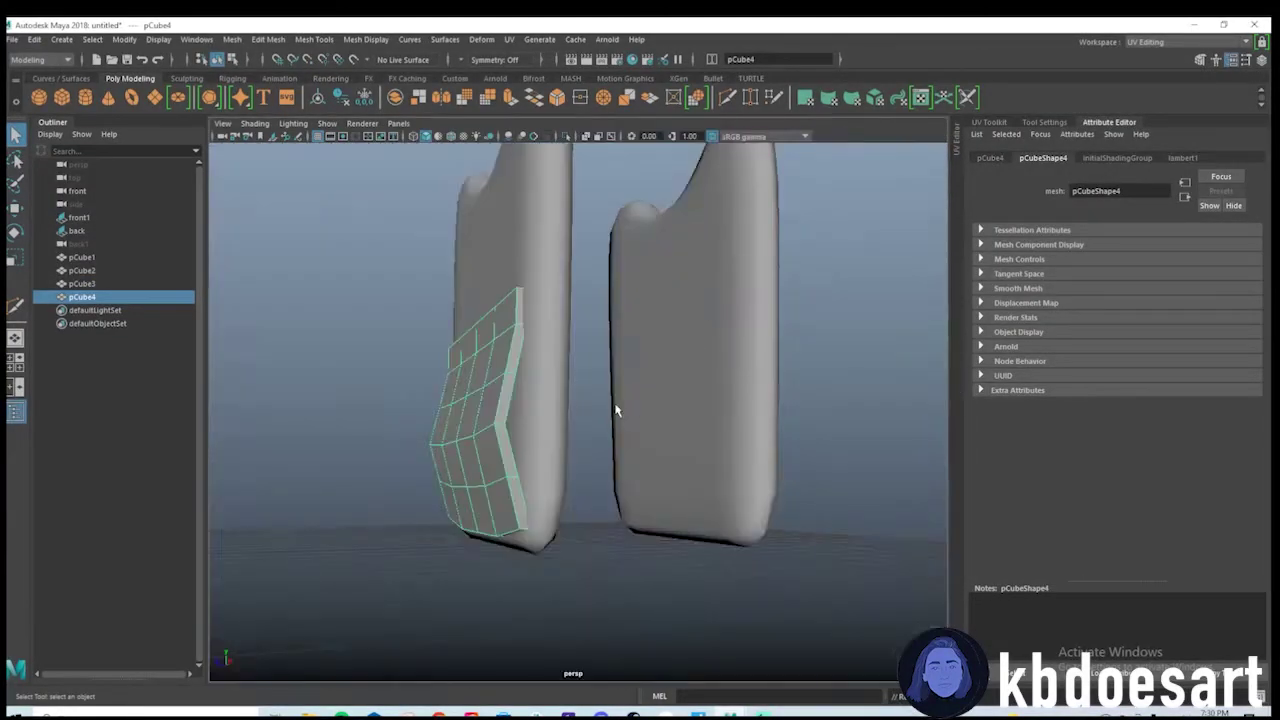
left_click_drag(614, 404, 545, 440, "alt")
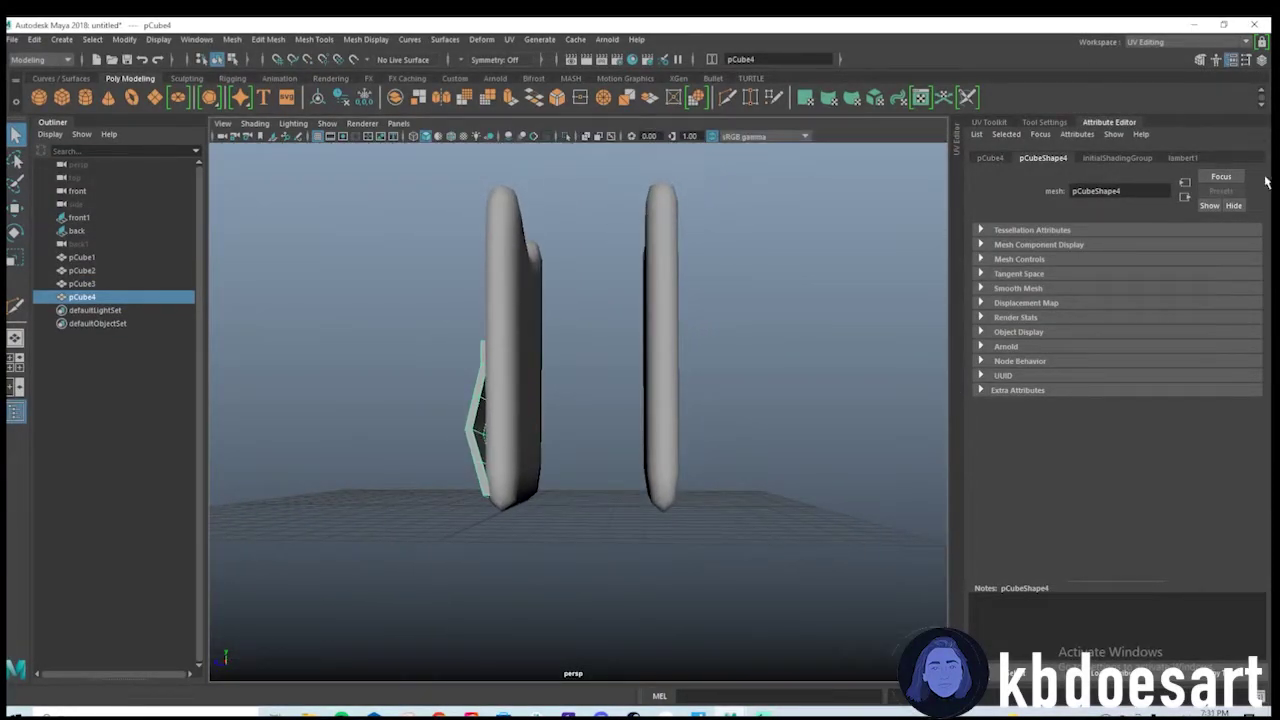
left_click(989, 159)
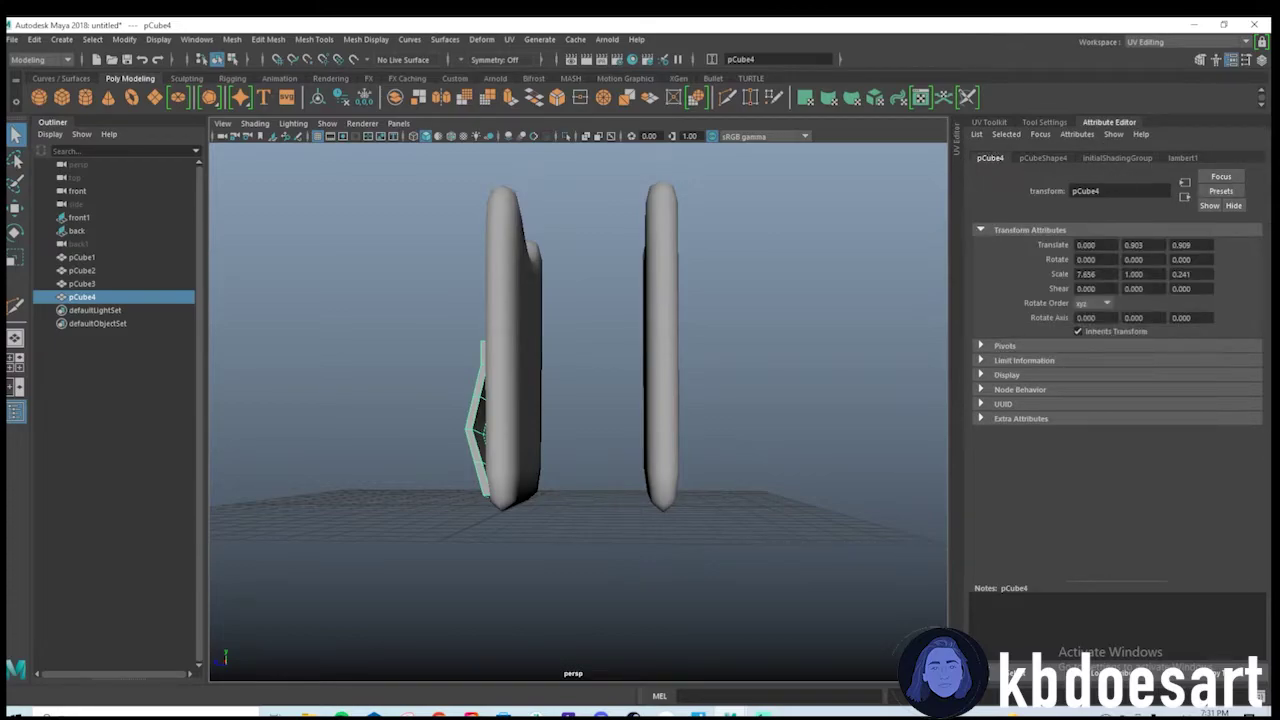
double_click(1133, 260)
type("180")
key("Return")
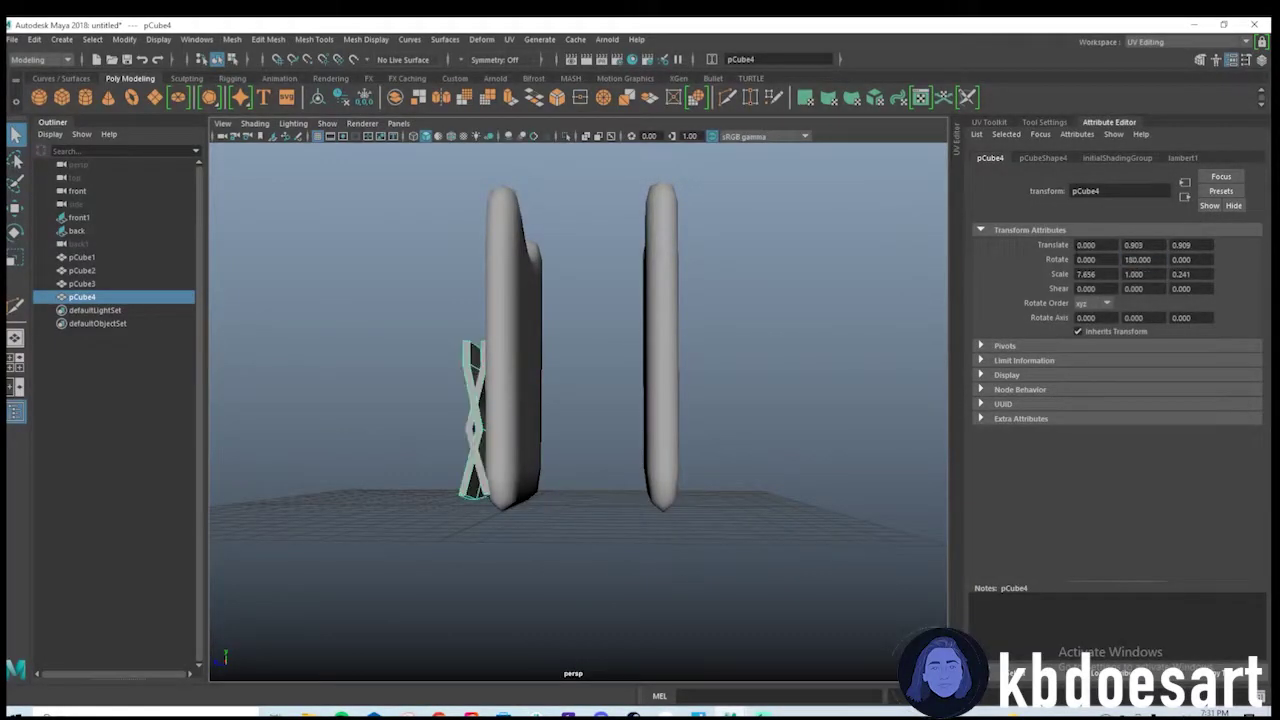
Move the duplicated lower panel behind the back body panel, against its outer face, and deselect it.
key("w")
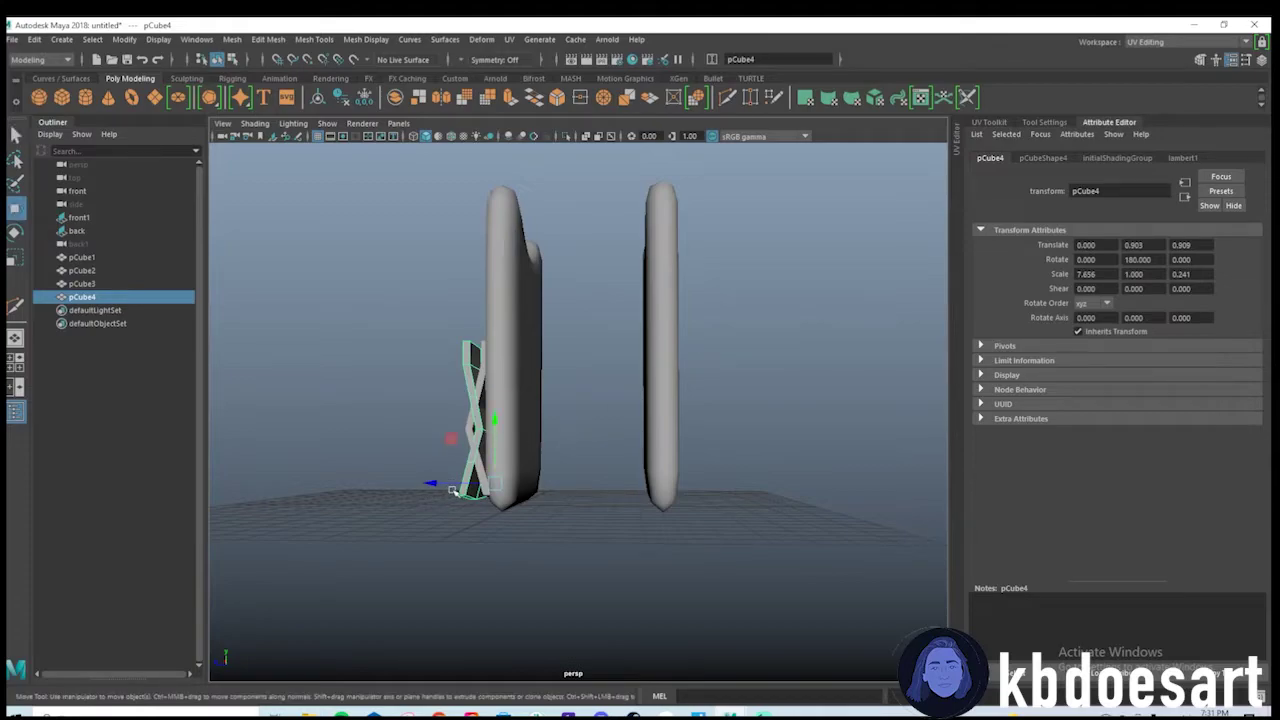
left_click_drag(448, 487, 648, 503)
left_click_drag(725, 508, 690, 526, "alt")
scroll(669, 514, "up", 4)
left_click_drag(538, 541, 466, 497)
scroll(466, 497, "down", 1)
left_click(681, 281)
left_click_drag(680, 281, 533, 427, "alt")
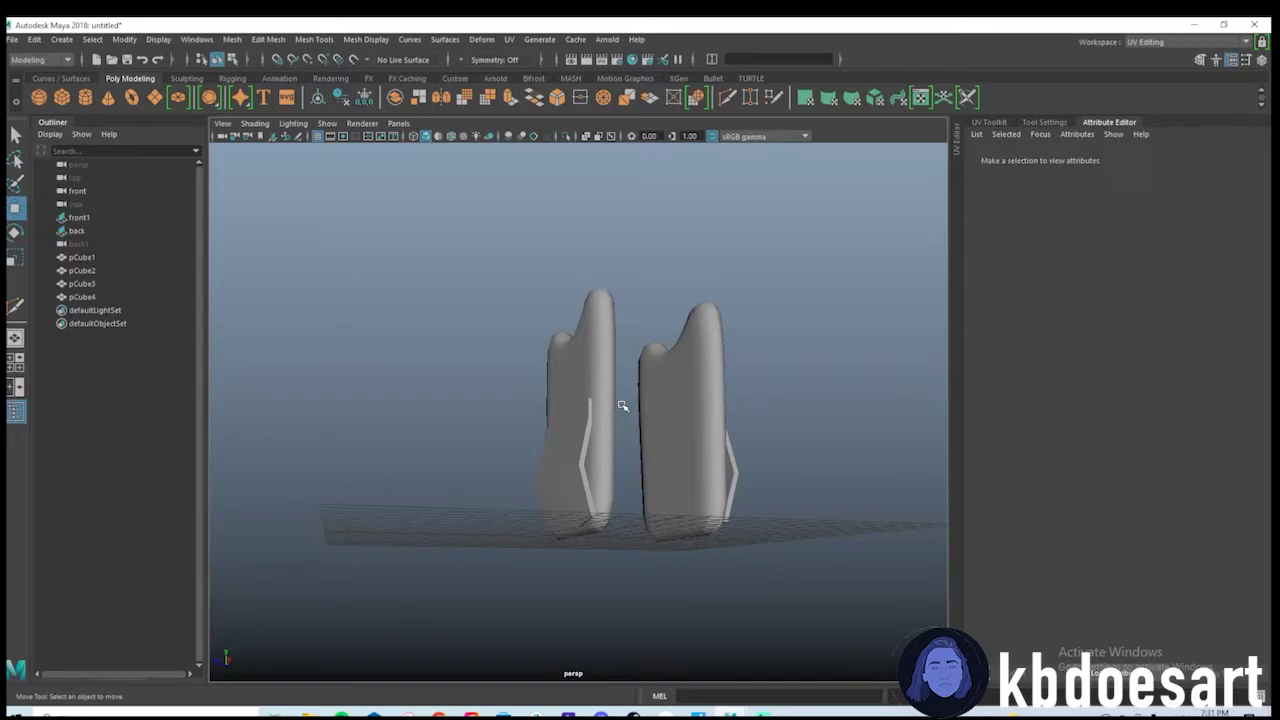
left_click_drag(607, 417, 657, 491, "alt")
Compare the shoulder straps in the front and back reference images and create a polygon pipe for the strap.
key("space")
key("space")
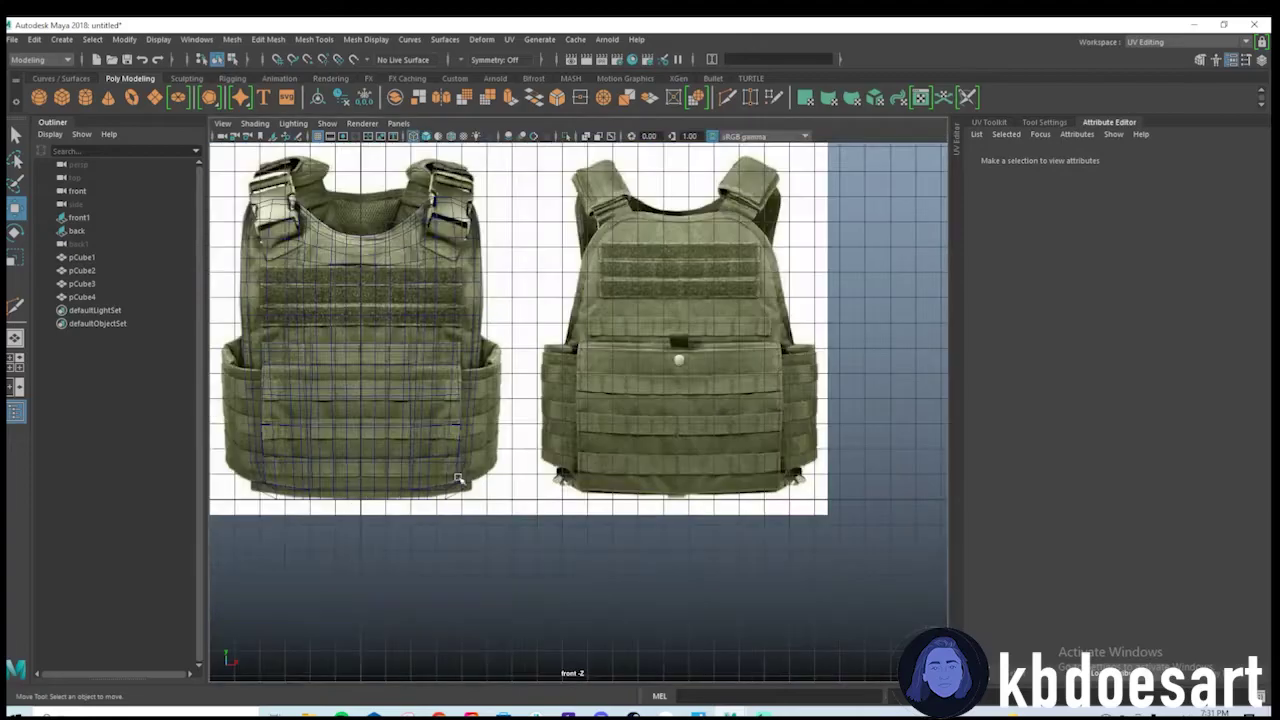
scroll(767, 474, "up", 10)
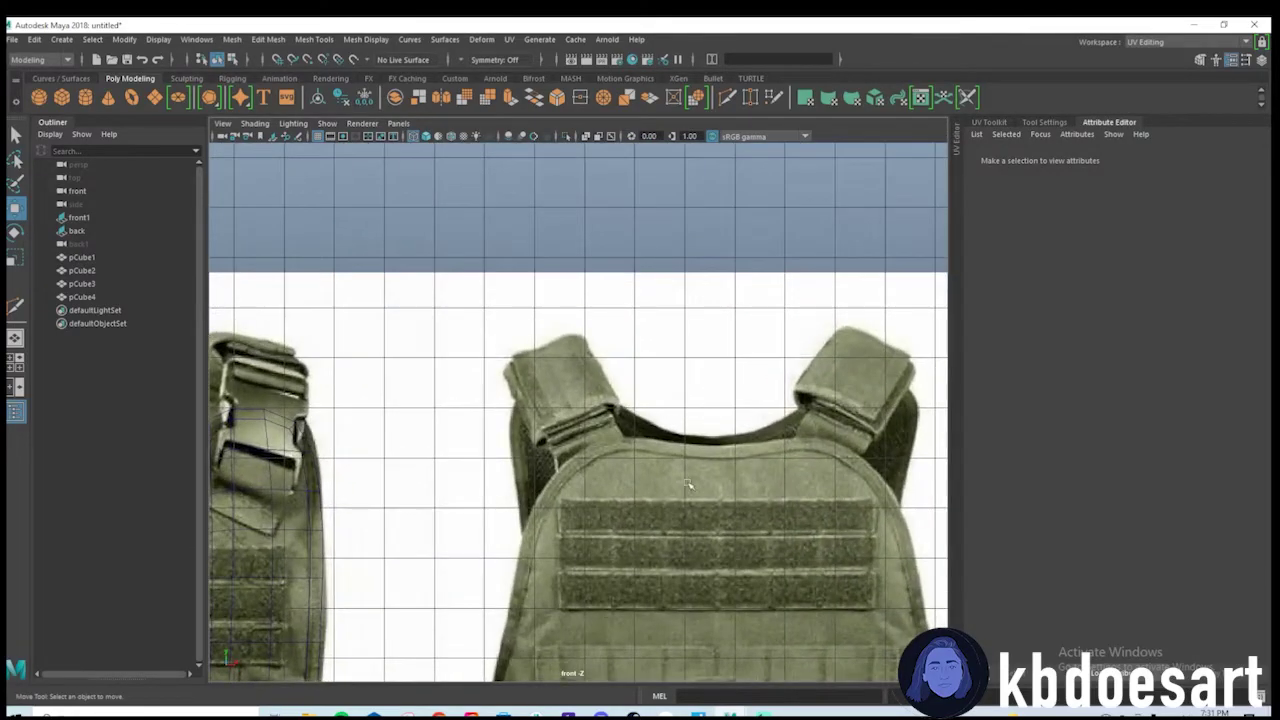
middle_click_drag(335, 395, 722, 396, "alt")
middle_click_drag(469, 411, 580, 405, "alt")
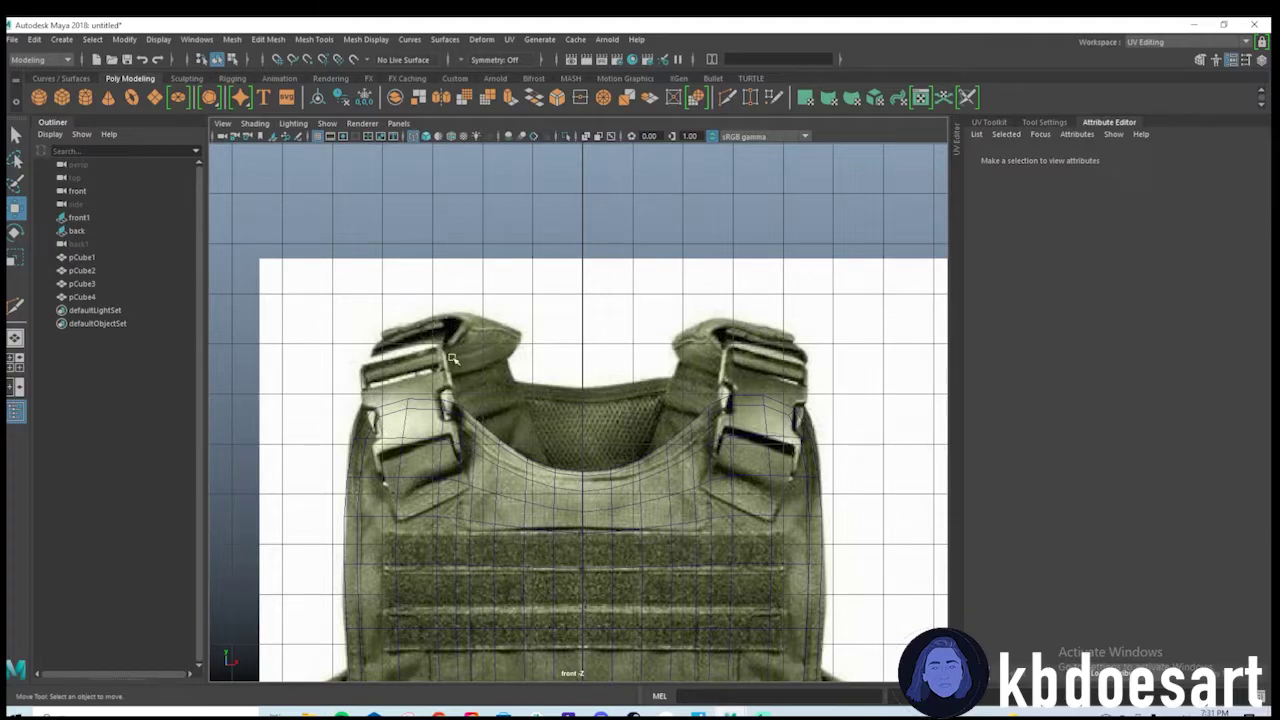
left_click_drag(491, 350, 645, 381, "alt")
right_click(594, 260)
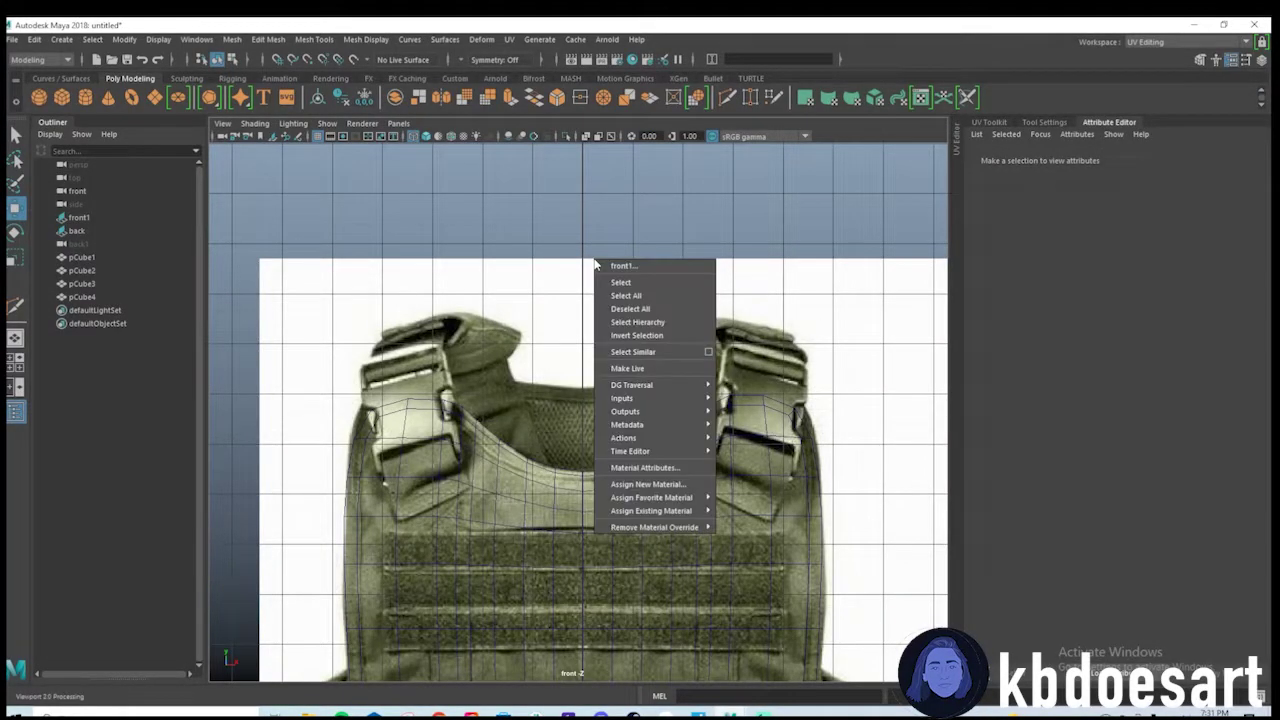
right_click(592, 244, "shift")
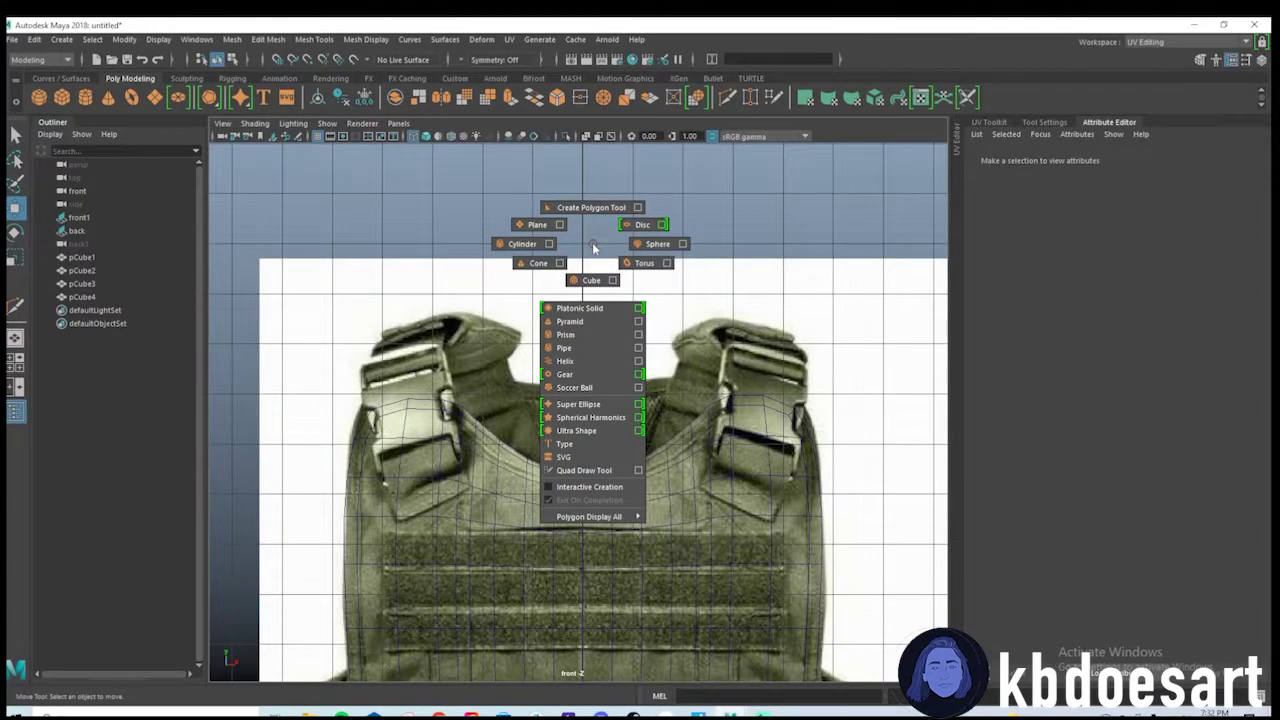
left_click(590, 347)
Examine the new pipe's position and size relative to the front and back panels of the vest.
key("space")
key("space")
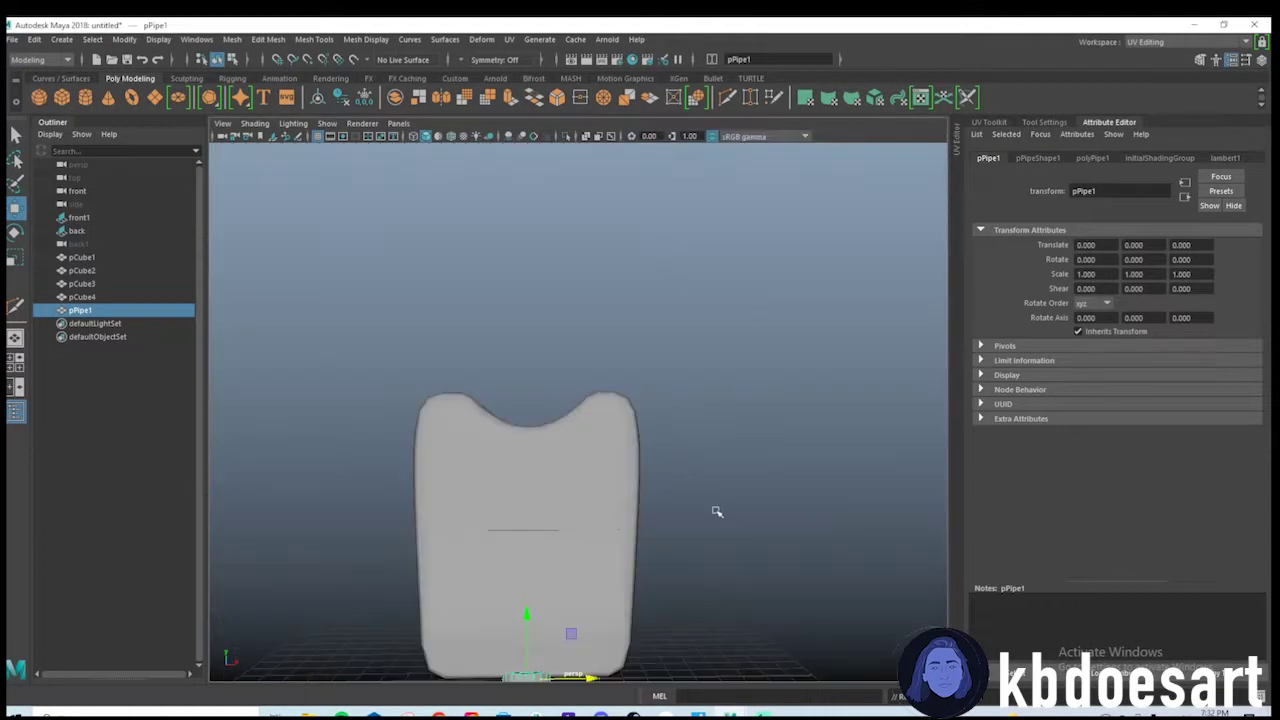
scroll(717, 511, "down", 4)
middle_click_drag(546, 566, 557, 489, "alt")
left_click_drag(557, 489, 597, 339, "alt")
scroll(697, 377, "up", 5)
left_click_drag(697, 377, 569, 420, "alt")
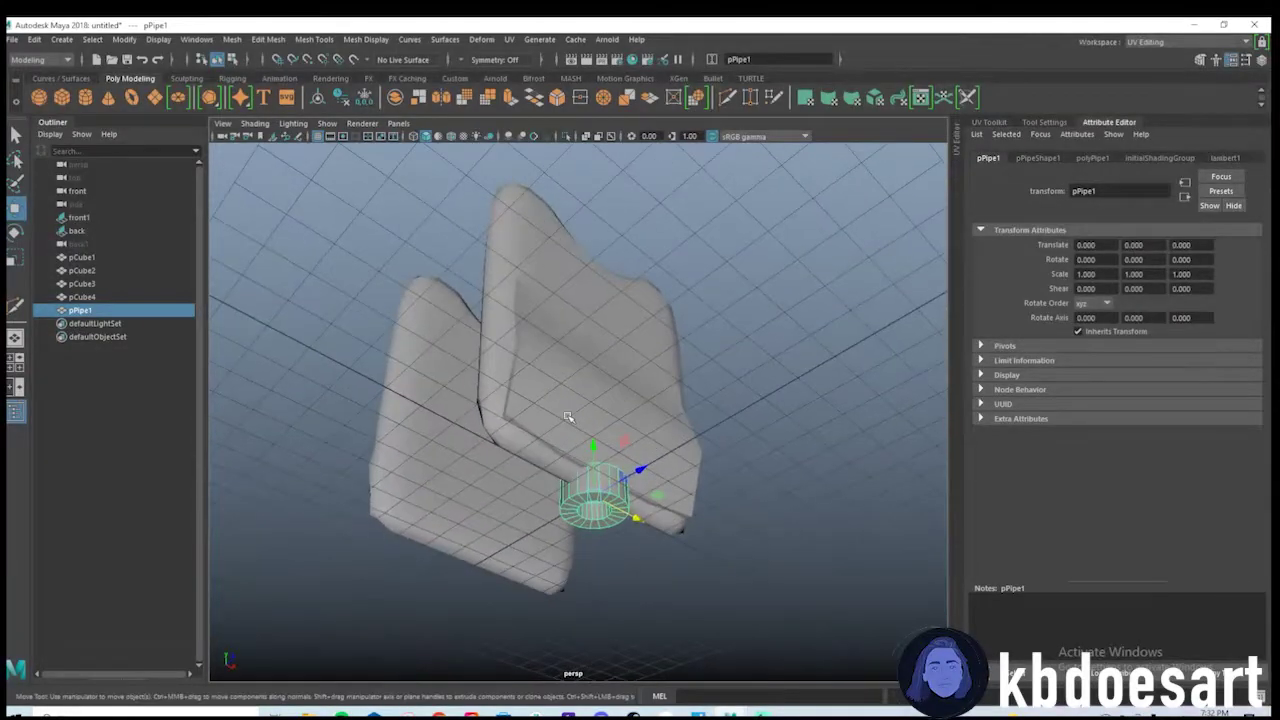
scroll(569, 420, "up", 3)
middle_click_drag(650, 415, 674, 300, "alt")
left_click_drag(674, 300, 600, 345, "alt")
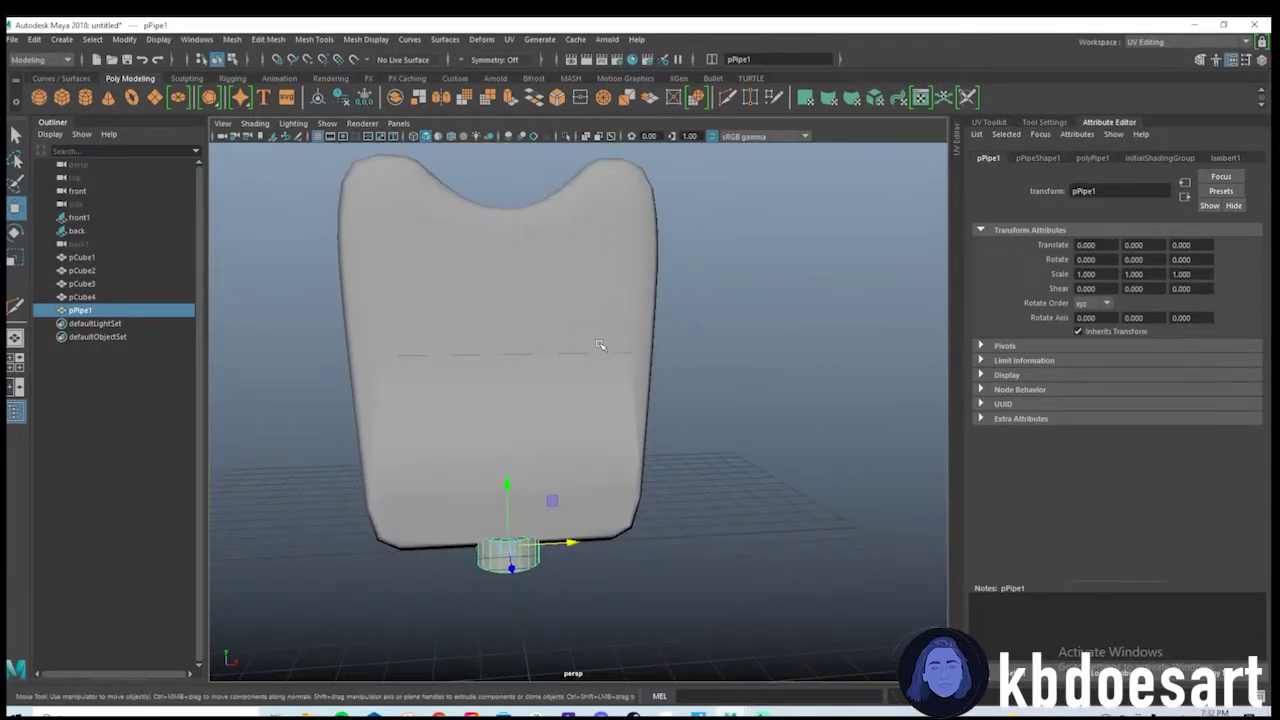
right_click(736, 237, "shift")
left_click(737, 235)
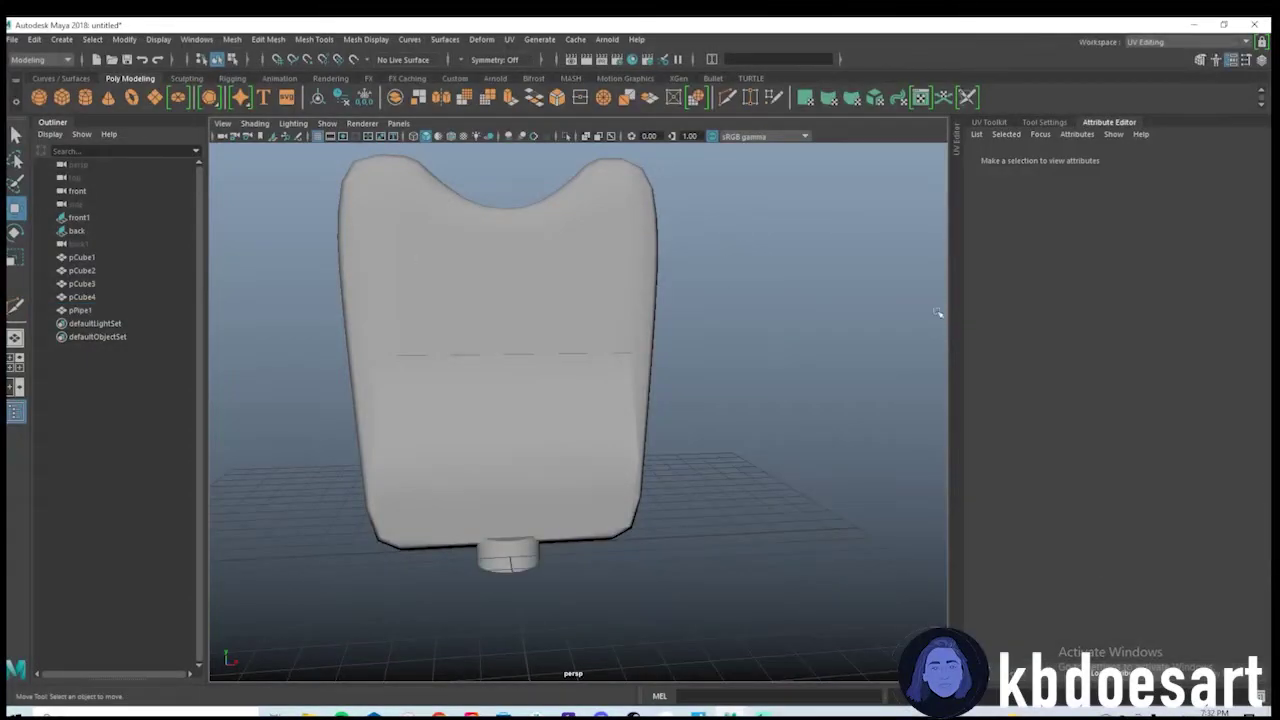
right_click(759, 272, "shift")
right_click(759, 272, "shift")
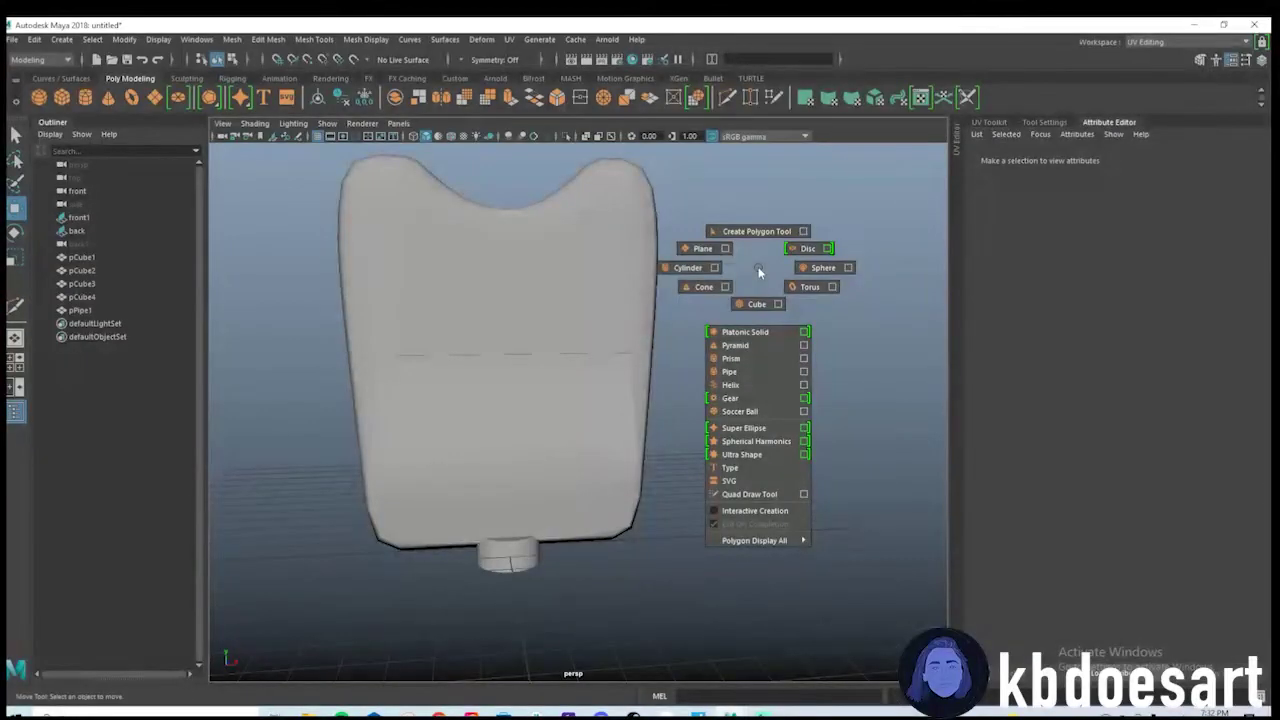
right_click_drag(758, 270, 873, 389, "shift")
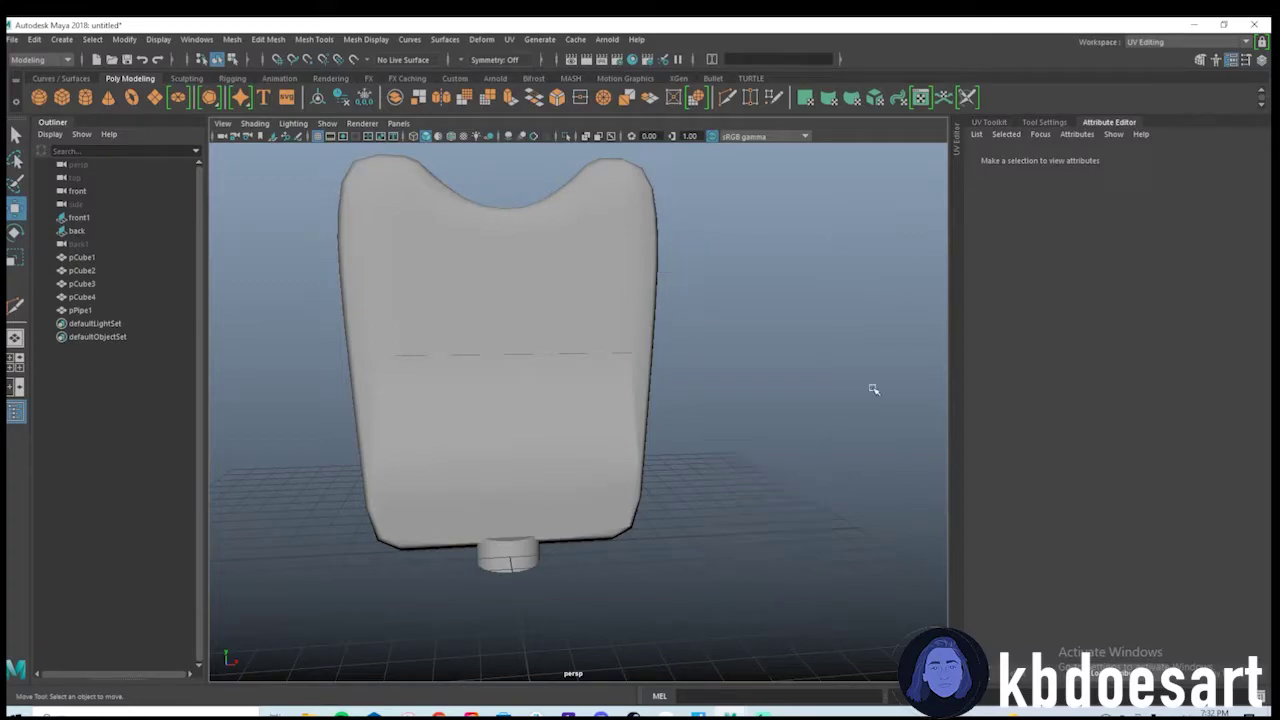
Move the pipe up and into the gap between the front and back panels, towards one shoulder, to about -3.45, 7.73, -2.78.
left_click(512, 566)
left_click_drag(688, 545, 651, 540, "alt")
right_click_drag(651, 540, 610, 540, "alt")
middle_click_drag(610, 540, 777, 607, "alt")
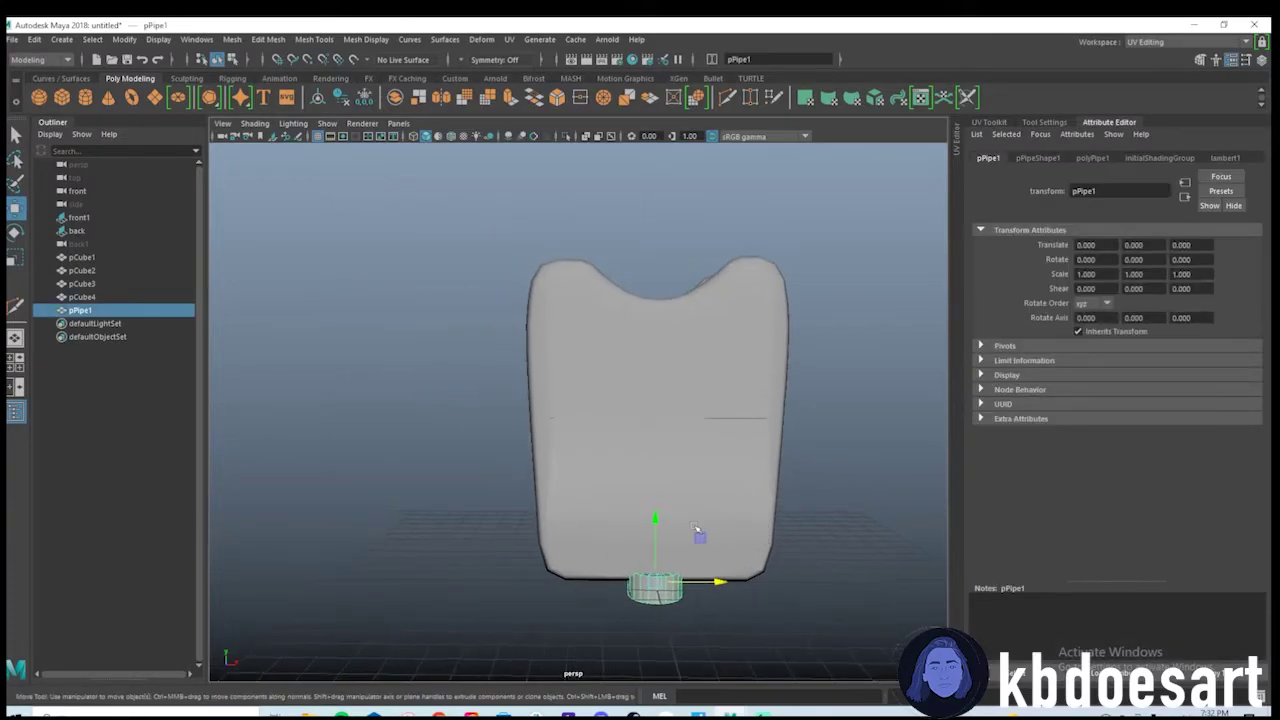
left_click_drag(655, 515, 679, 427)
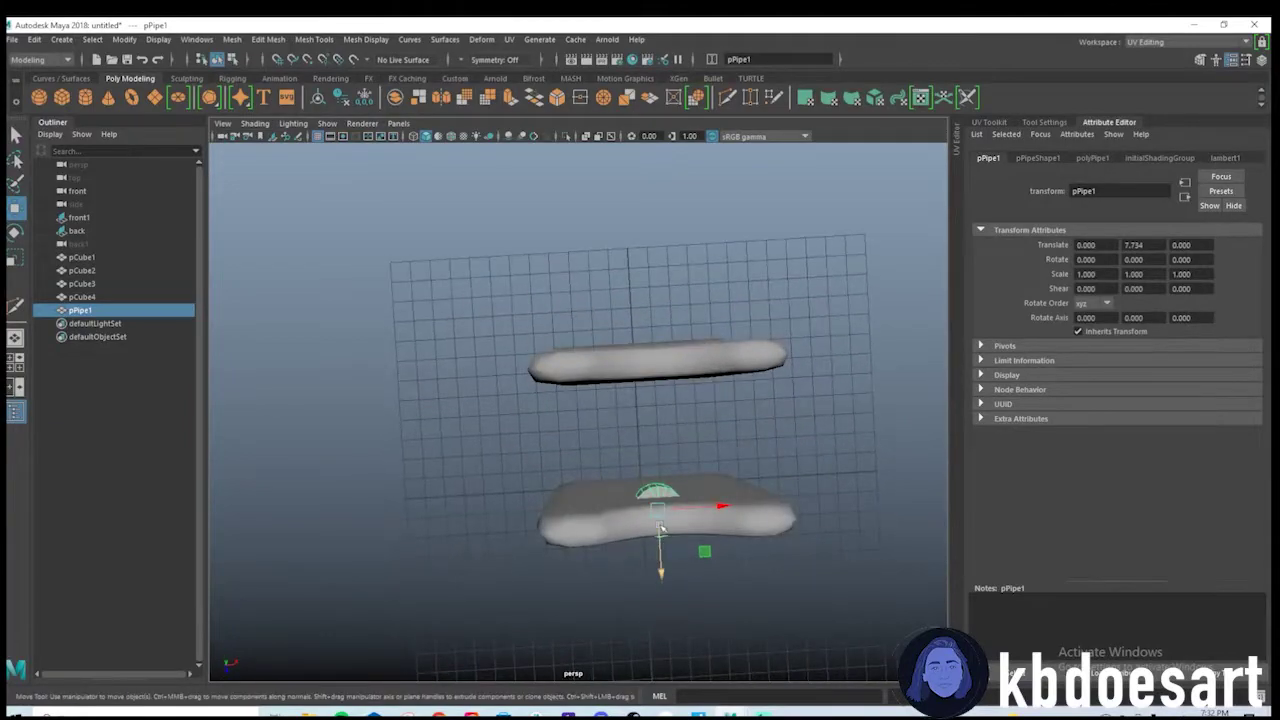
left_click_drag(657, 557, 651, 490)
left_click_drag(694, 434, 742, 443)
scroll(742, 443, "up", 5)
left_click_drag(545, 432, 677, 442, "alt")
scroll(677, 442, "up", 3)
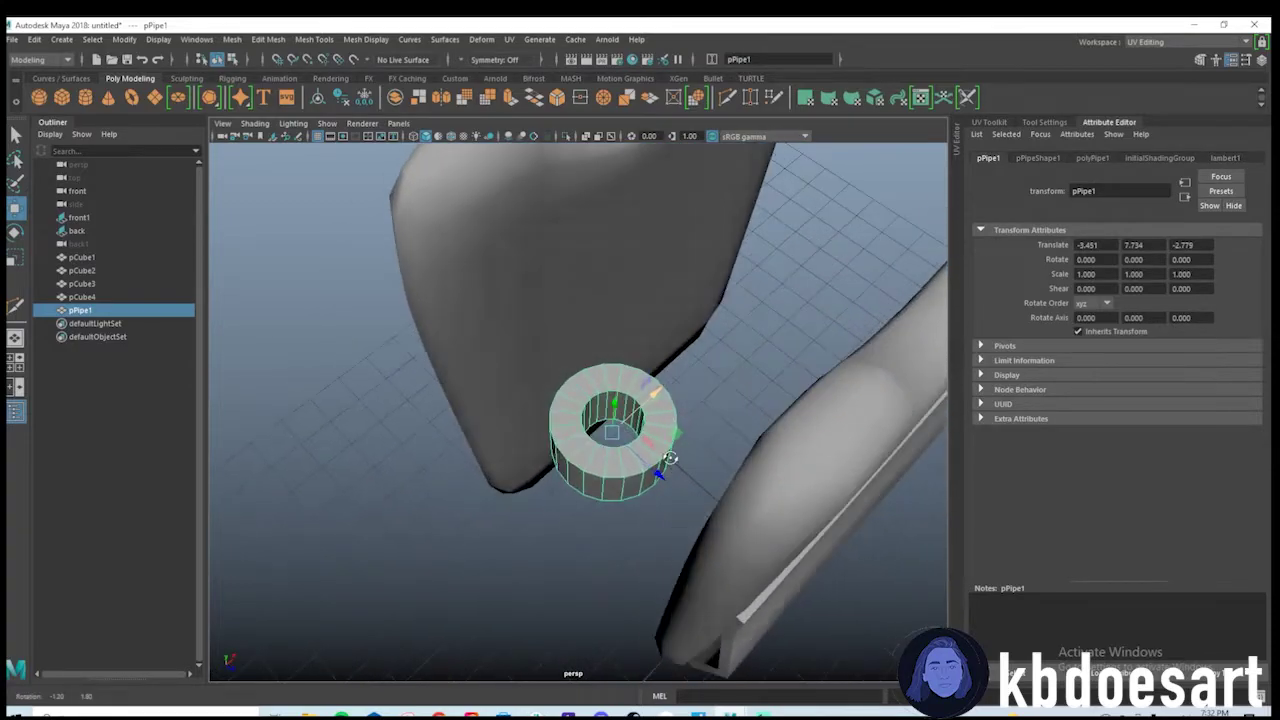
left_click_drag(590, 410, 662, 440, "alt")
Set the pipe's wall thickness to 0.2.
left_click(1092, 157)
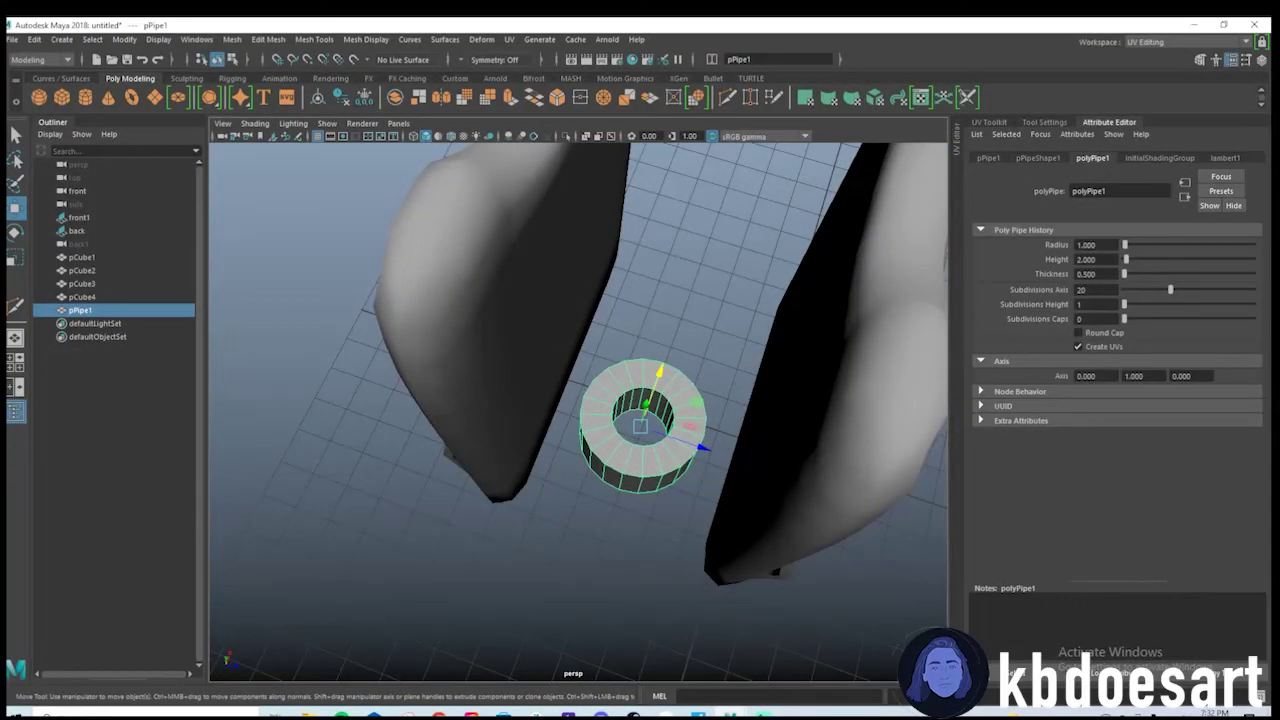
left_click_drag(1108, 245, 1062, 244)
key("Tab")
key("Tab")
type(".2")
key("Return")
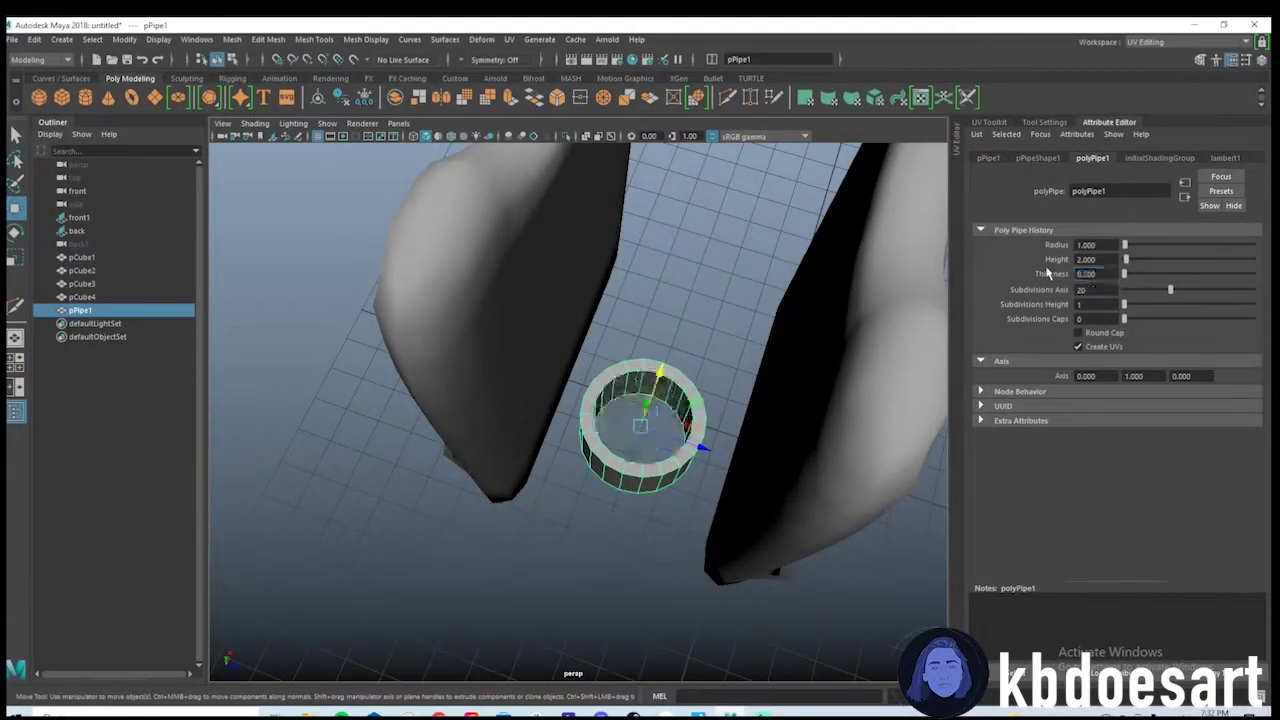
Flatten the pipe along Z to a scale of about 0.28 and set its wall thickness to 0.4.
left_click_drag(683, 337, 675, 329, "alt")
key("r")
left_click_drag(686, 445, 645, 428)
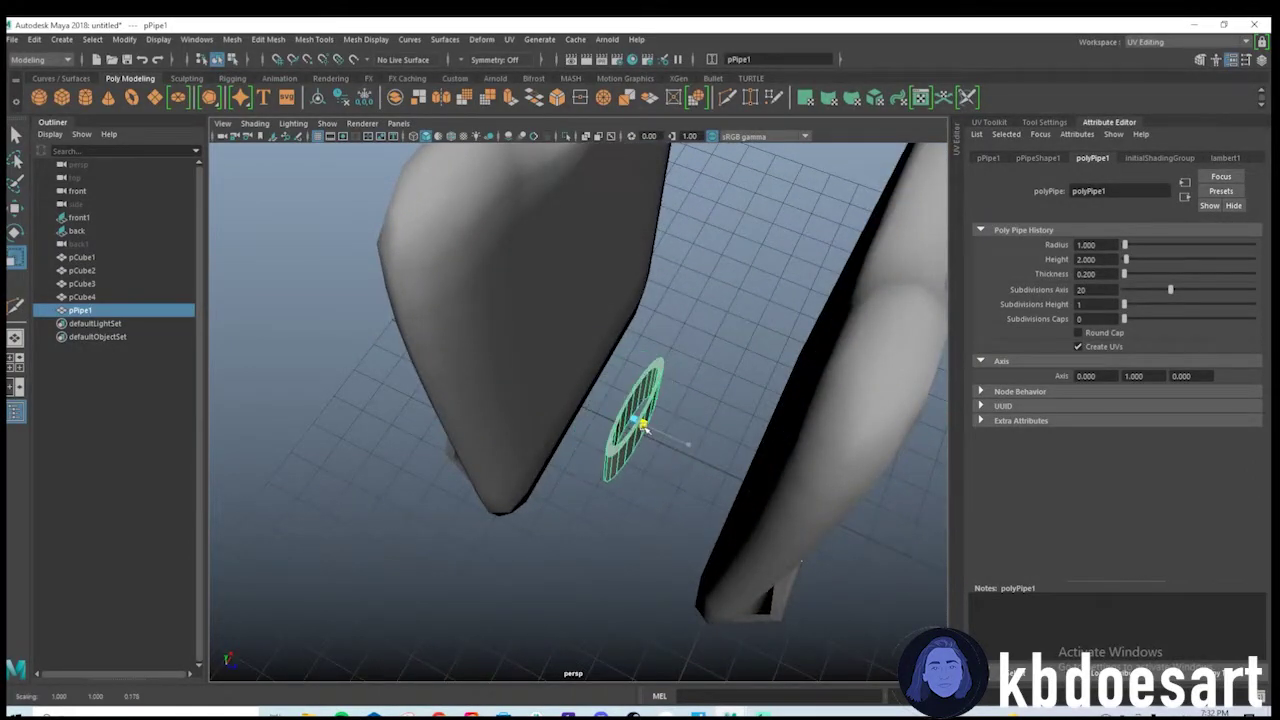
type("0.4")
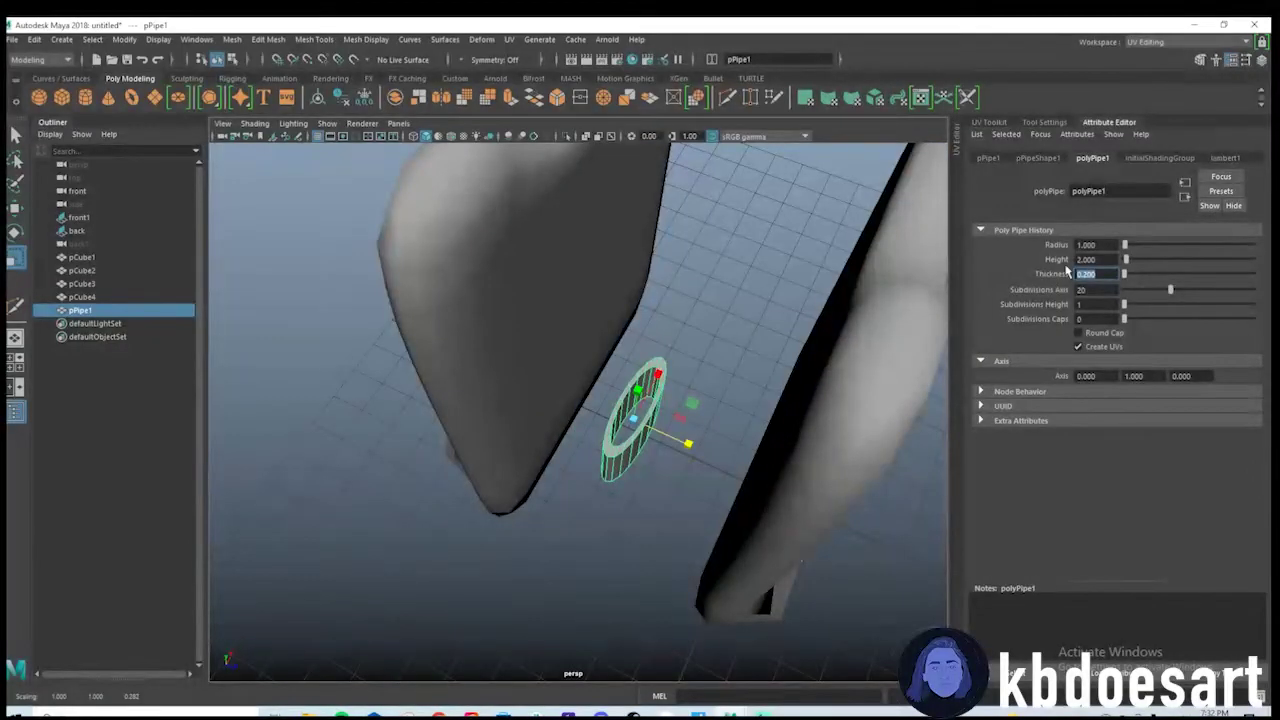
key("Return")
Rotate the pipe so its length runs between the front and back panels, and raise it to shoulder level.
left_click_drag(757, 320, 697, 351, "alt")
key("w")
key("e")
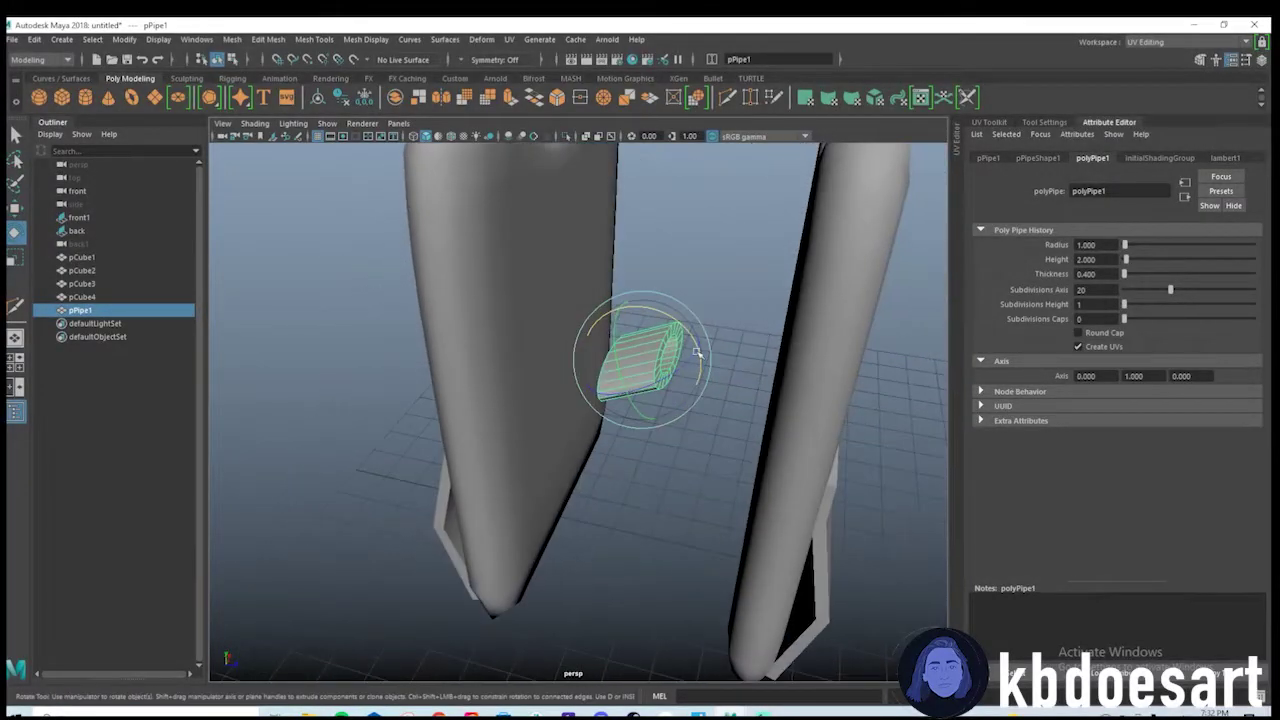
key("w")
left_click_drag(638, 317, 650, 188)
left_click(659, 341)
middle_click_drag(650, 190, 673, 385, "alt")
left_click_drag(672, 384, 669, 265)
Compare the pipe's placement at the shoulder with the strap in the reference images and the perspective view.
key("space")
key("space")
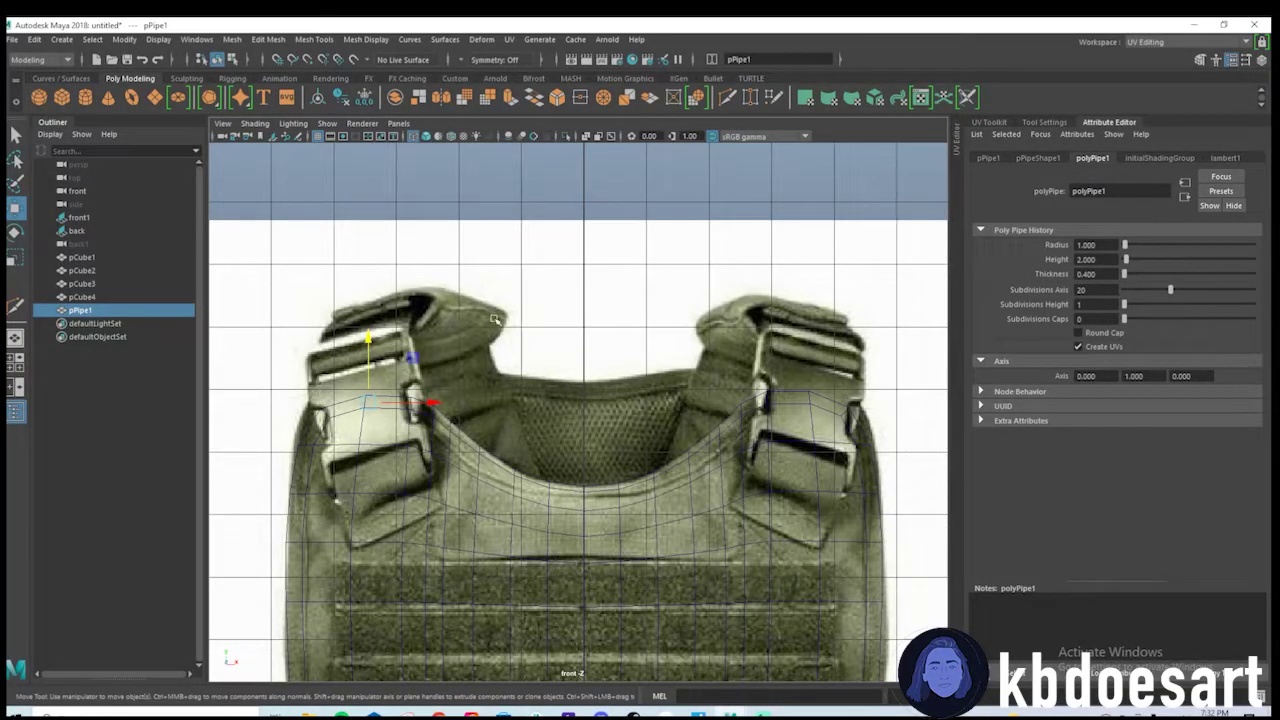
key("space")
key("space")
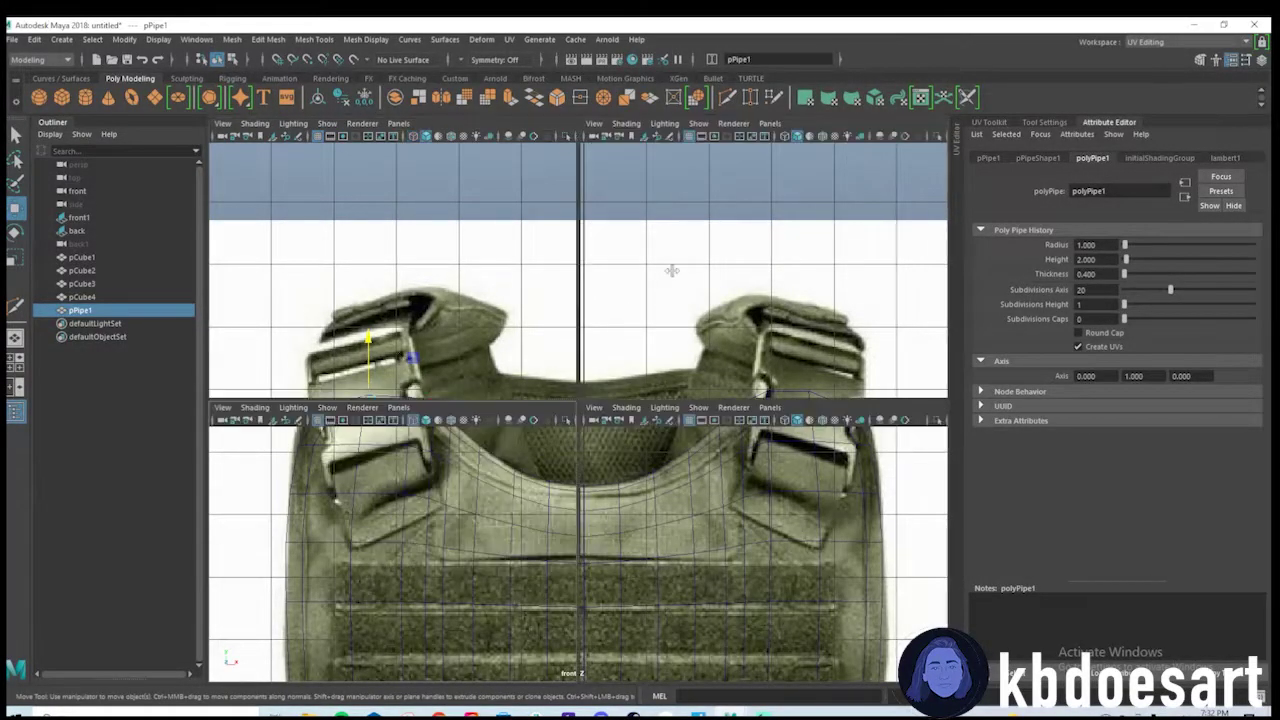
key("space")
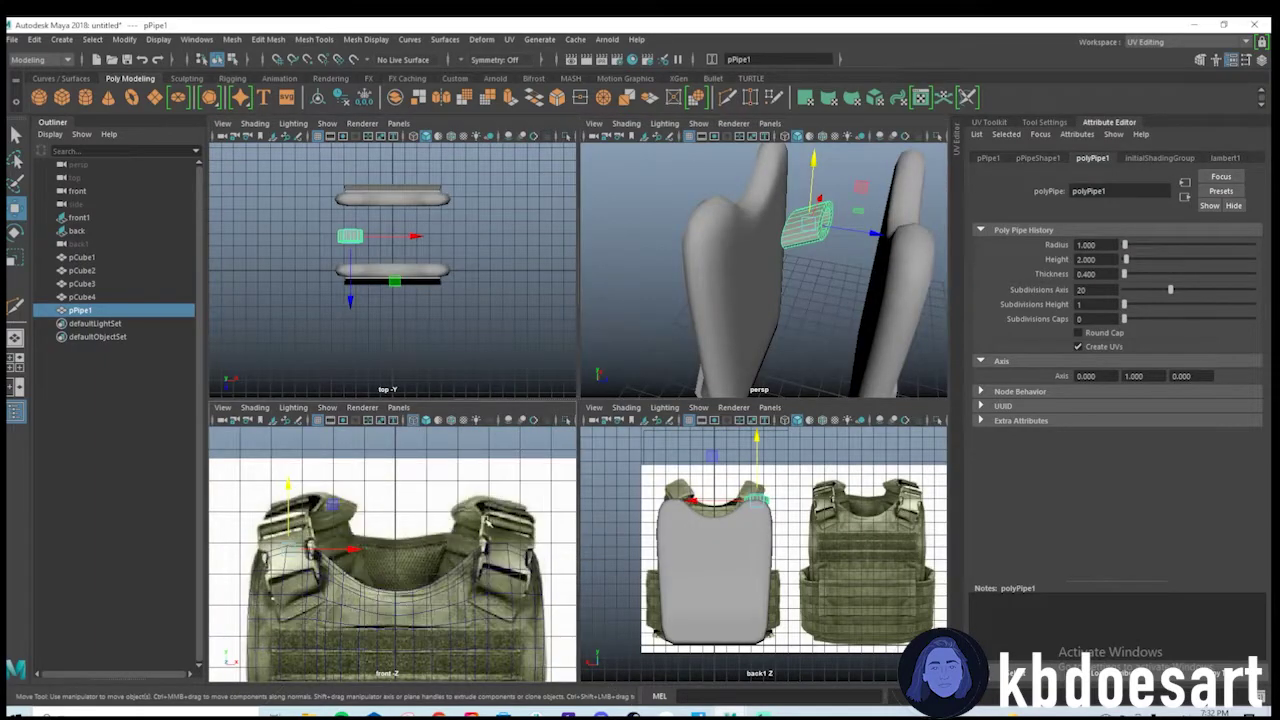
key("space")
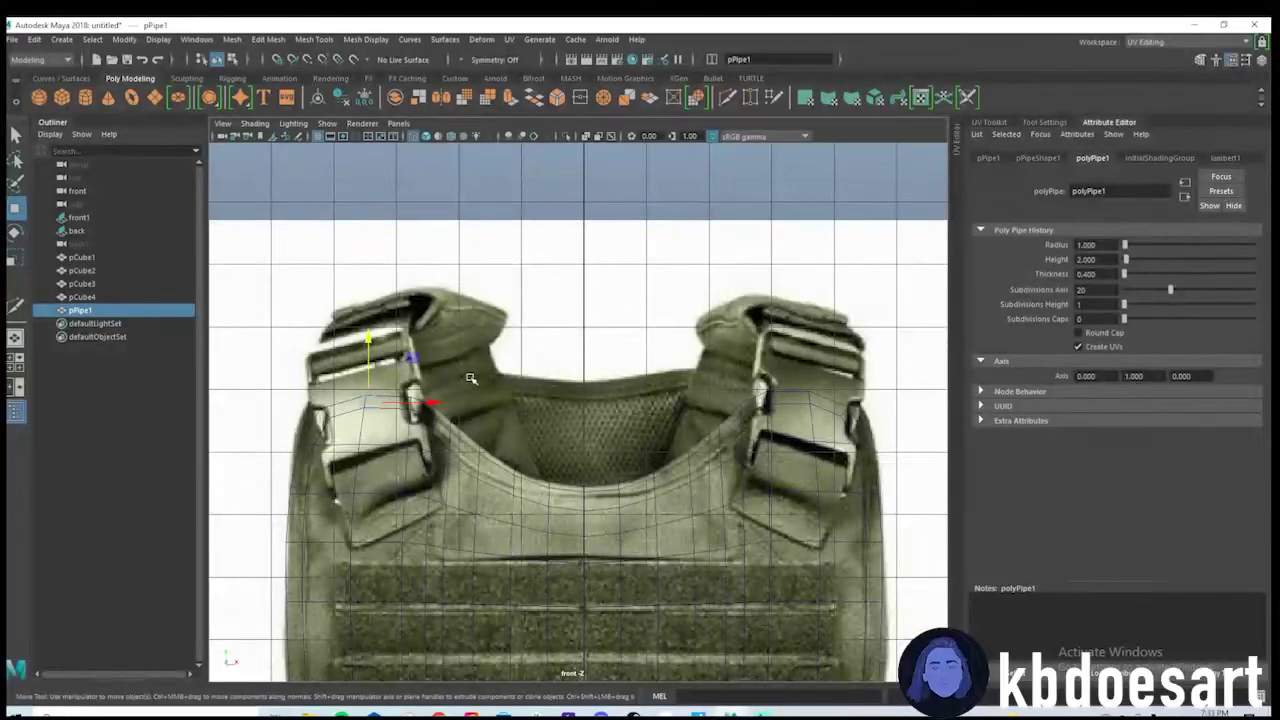
key("space")
key("space")
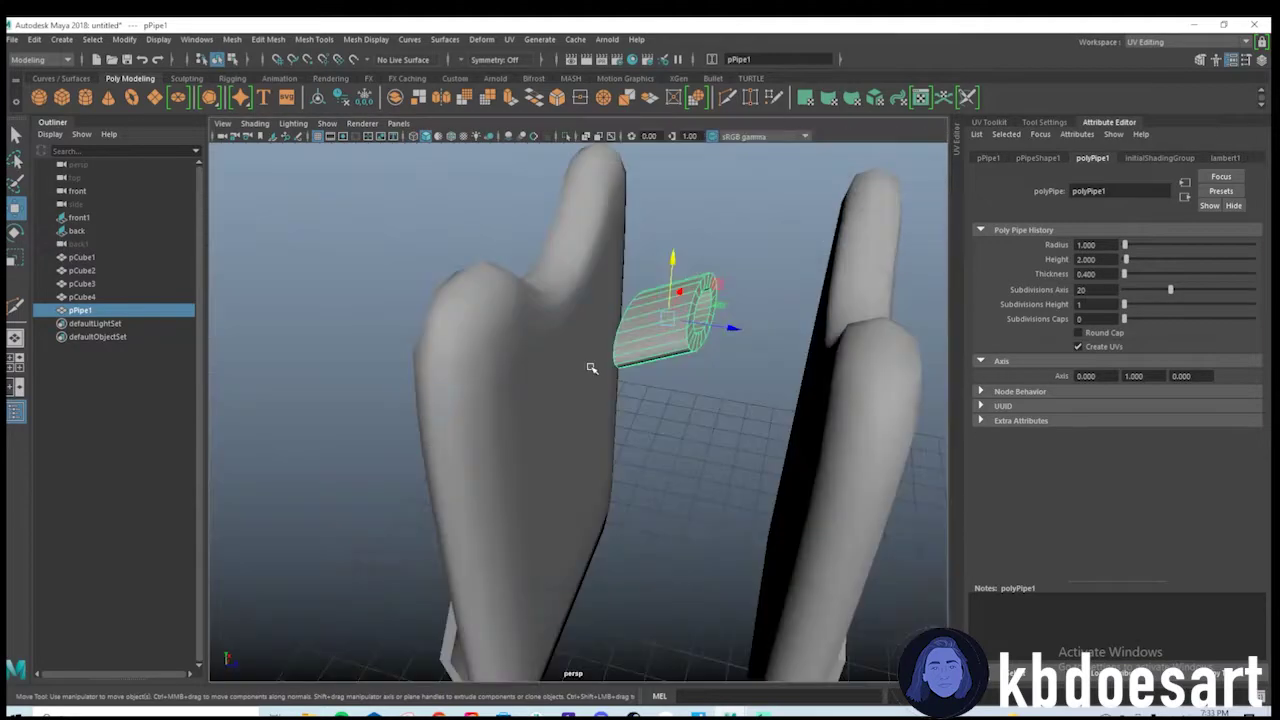
left_click_drag(591, 367, 574, 394, "alt")
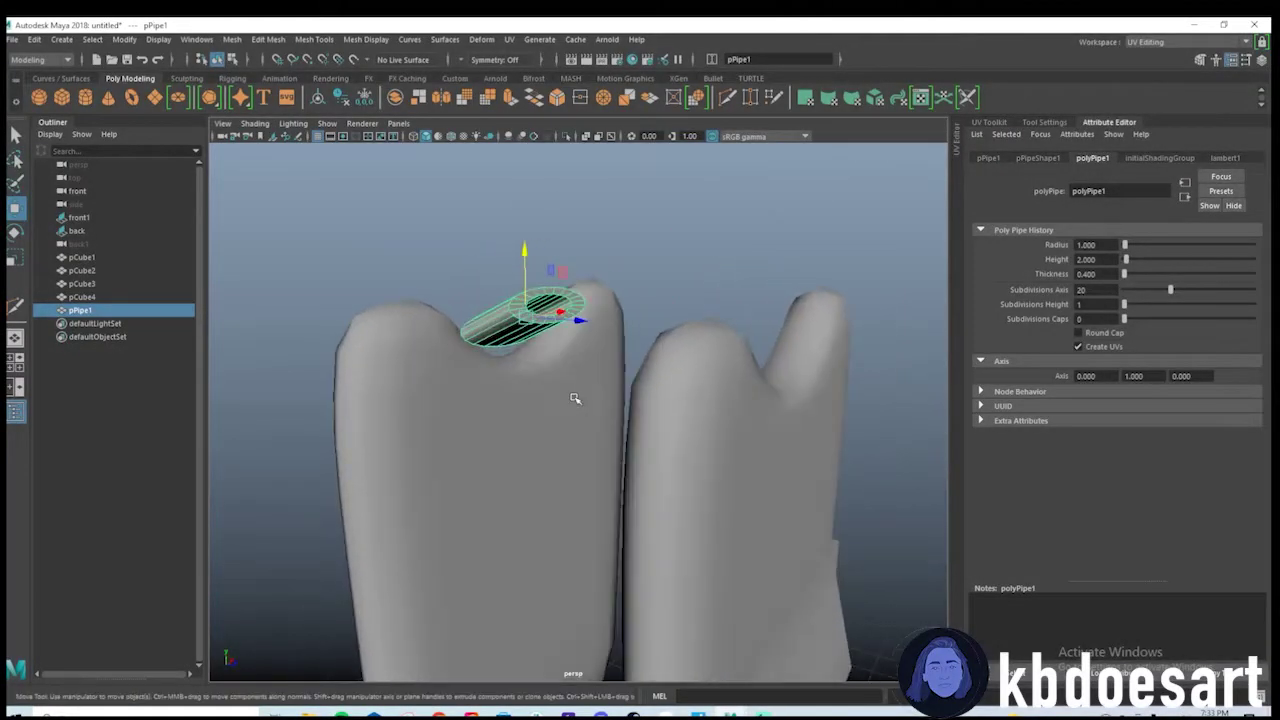
Move the pipe onto the top of the shoulder strap in the front reference, to about X -3.04 and Y 13.33.
key("space")
key("space")
scroll(457, 375, "down", 3)
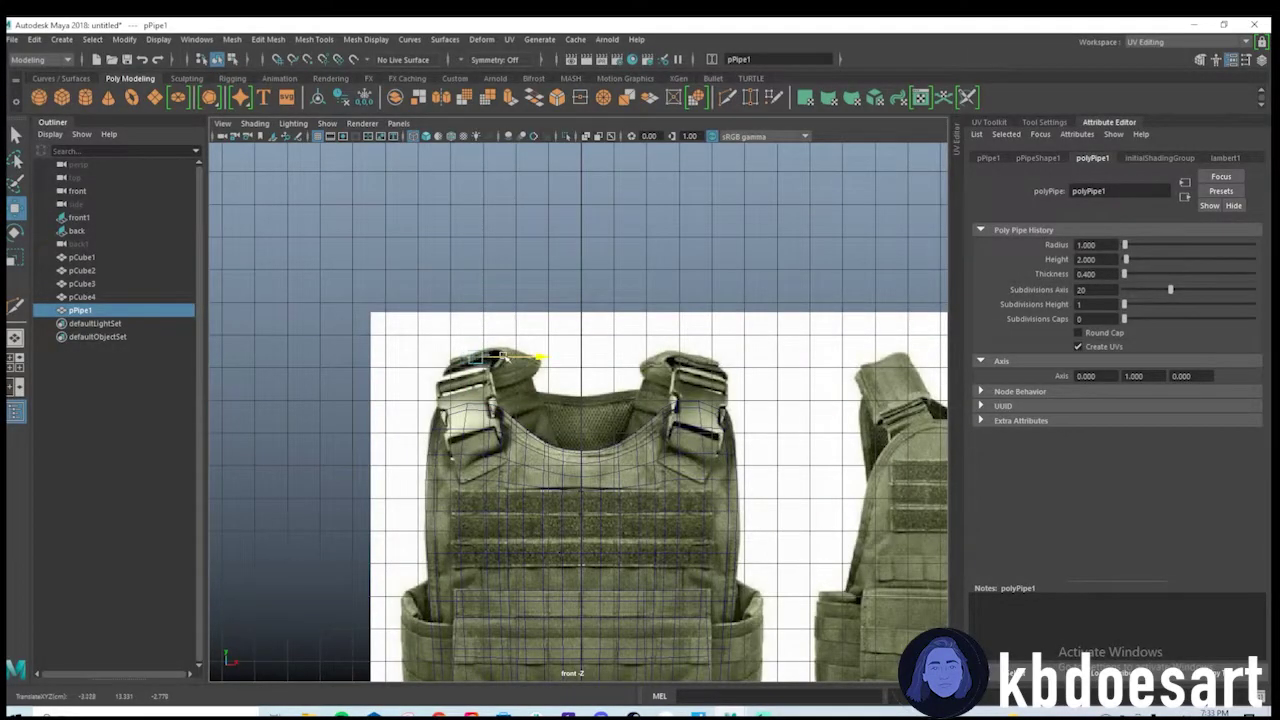
scroll(557, 360, "up", 2)
key("w")
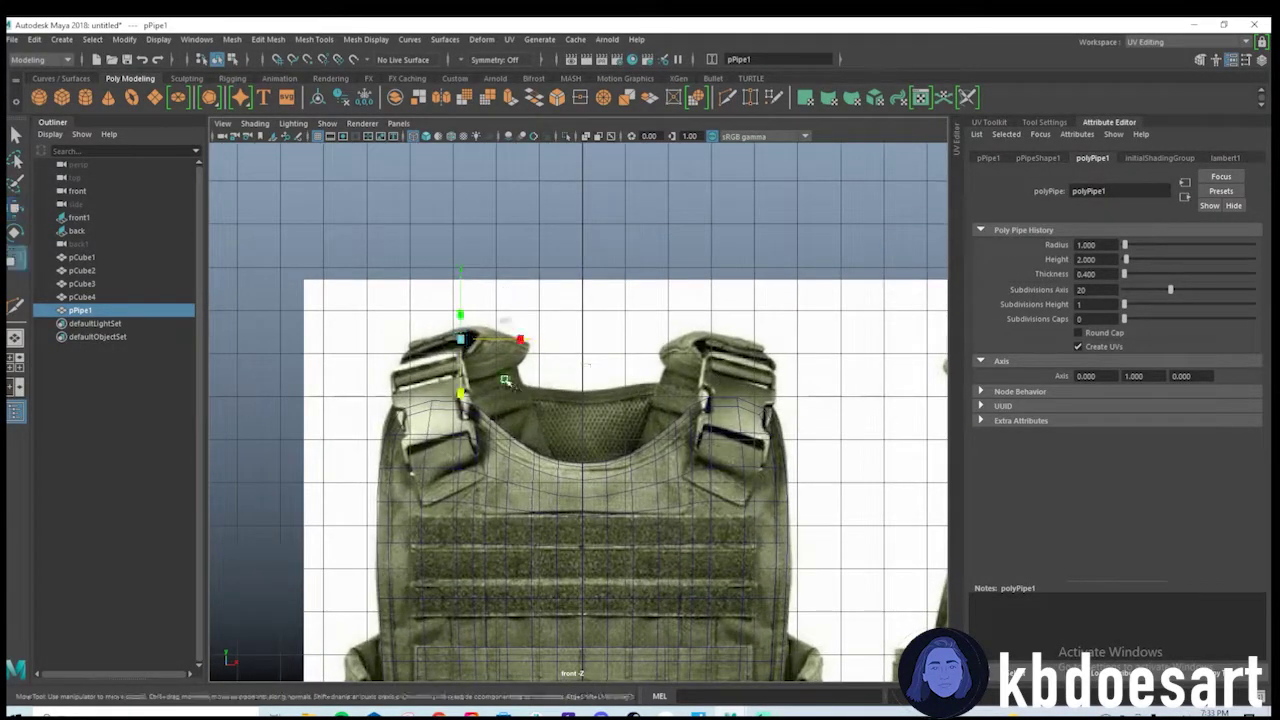
Reposition the pipe above the gap between the front and back panels and rescale it along its length.
key("space")
key("space")
scroll(748, 377, "down", 3)
left_click_drag(850, 325, 684, 390, "alt")
key("w")
mouse_move(667, 290)
left_mouse_down()
mouse_move(633, 292)
mouse_move(678, 285)
left_mouse_up()
key("r")
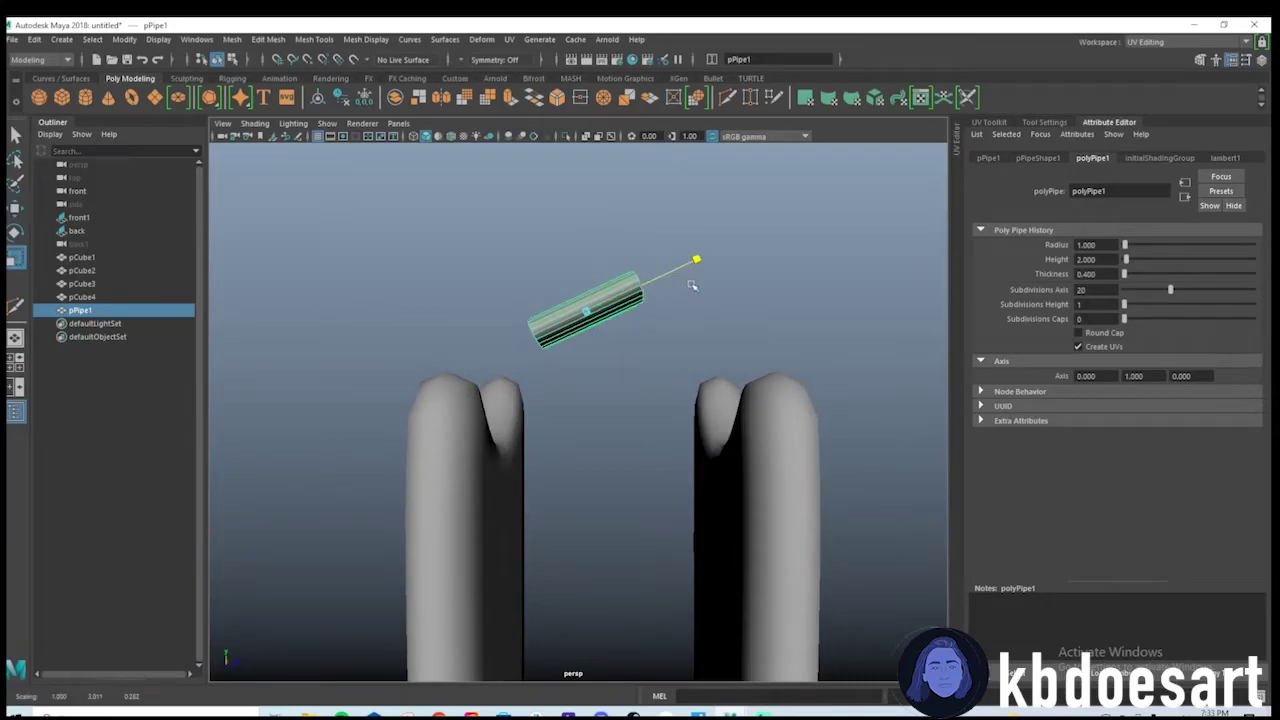
left_click_drag(618, 357, 631, 366, "alt")
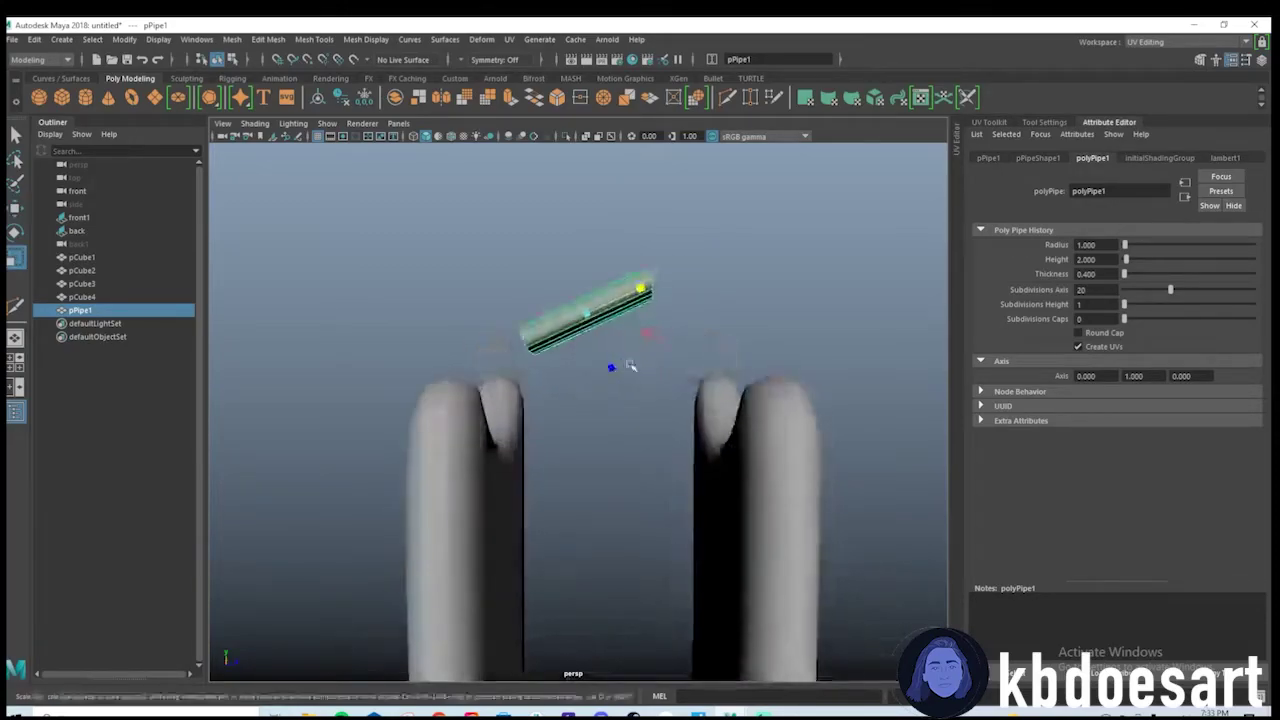
left_click_drag(638, 290, 600, 612)
Create a polygon cube and raise it to shoulder height just below the pipe.
left_click(572, 428)
left_click(84, 98)
key("w")
left_click_drag(582, 458, 640, 505, "alt")
left_click_drag(562, 521, 574, 288)
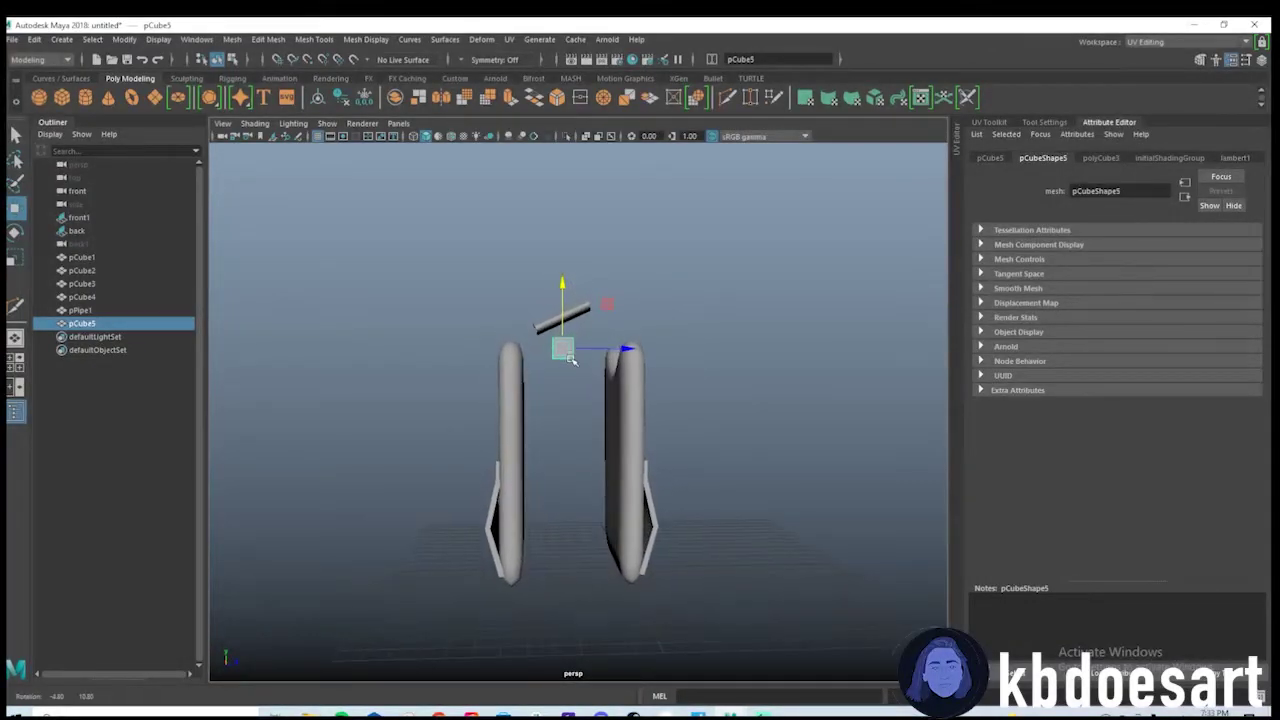
scroll(571, 358, "up", 4)
middle_click_drag(601, 340, 617, 446, "alt")
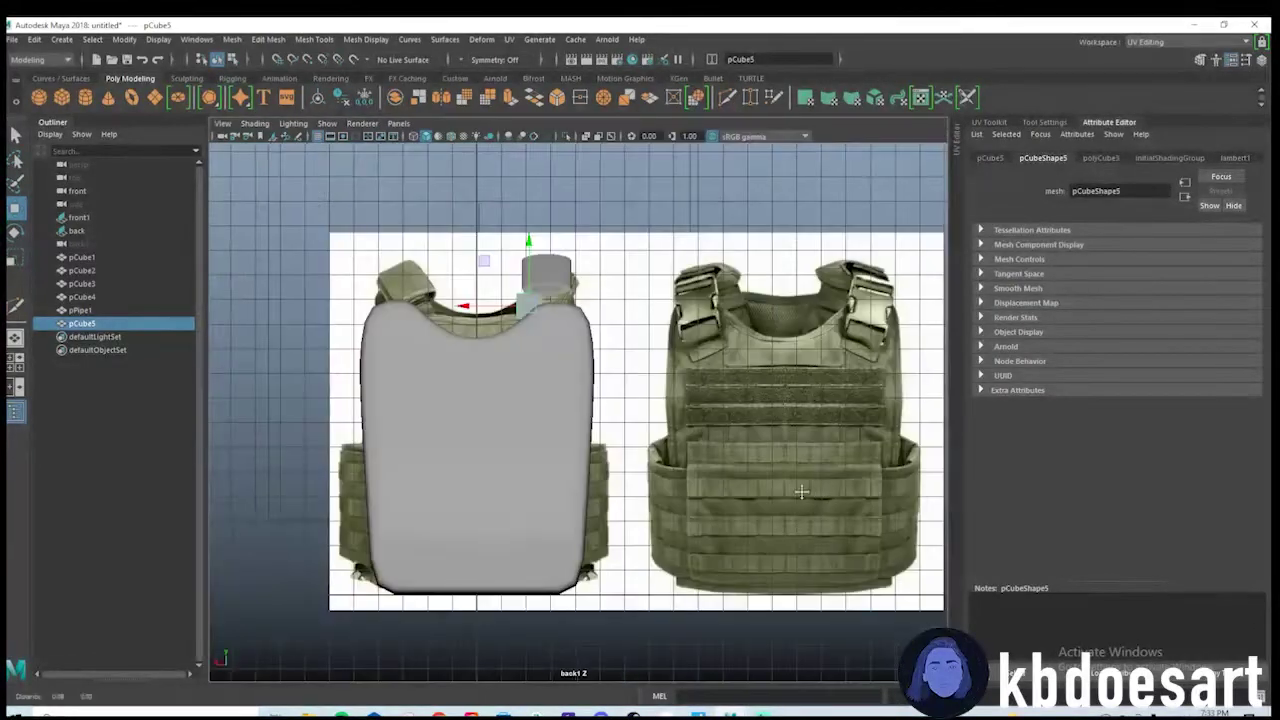
Examine the shape and placement of the shoulder straps in the front and back vest reference images.
scroll(614, 416, "up", 6)
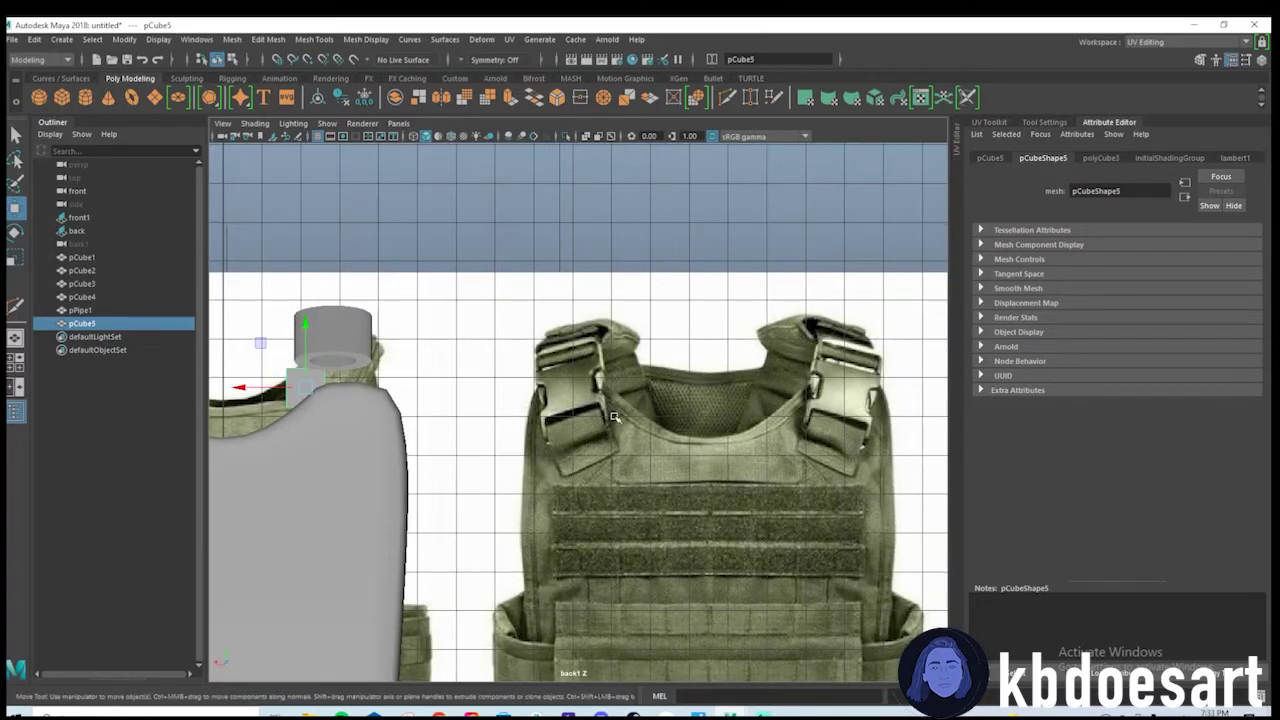
middle_click_drag(614, 416, 769, 351, "alt")
scroll(769, 351, "down", 4)
middle_click_drag(245, 394, 783, 366, "alt")
middle_click_drag(245, 367, 451, 367, "alt")
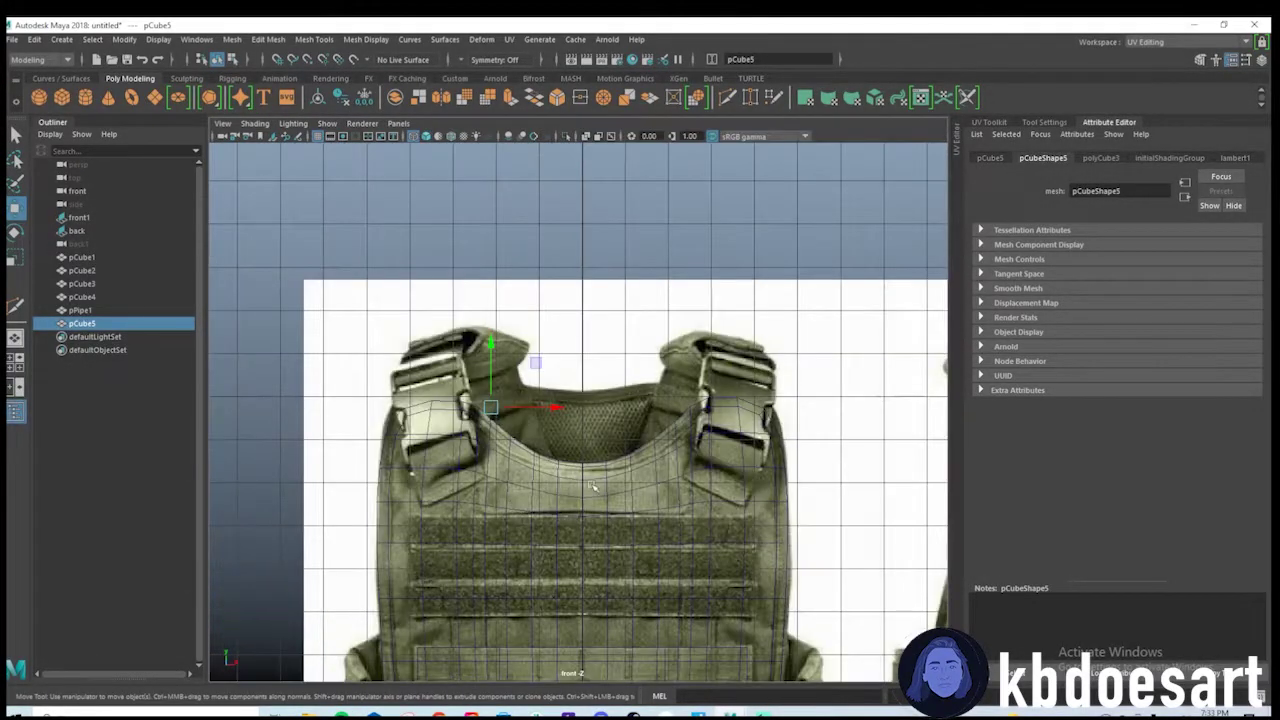
scroll(593, 487, "down", 3)
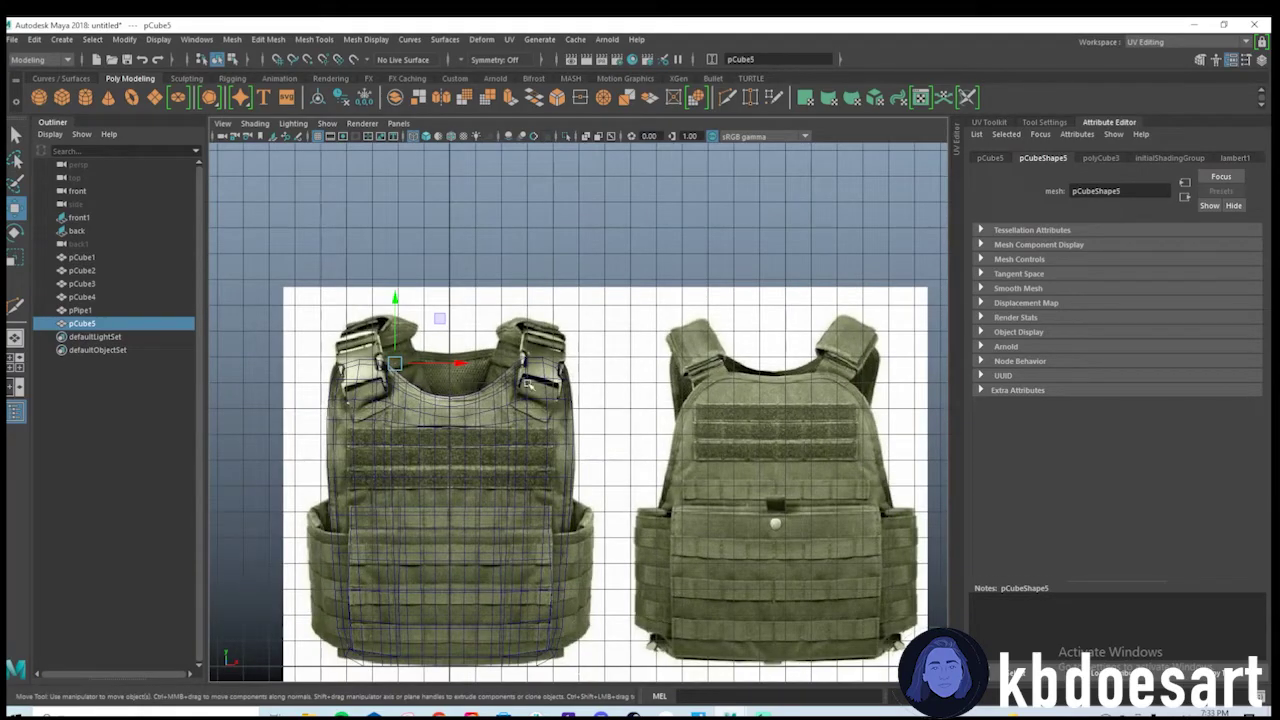
scroll(516, 388, "up", 1)
scroll(664, 375, "up", 3)
middle_click_drag(516, 388, 648, 388, "alt")
scroll(648, 388, "down", 1)
left_click(85, 217)
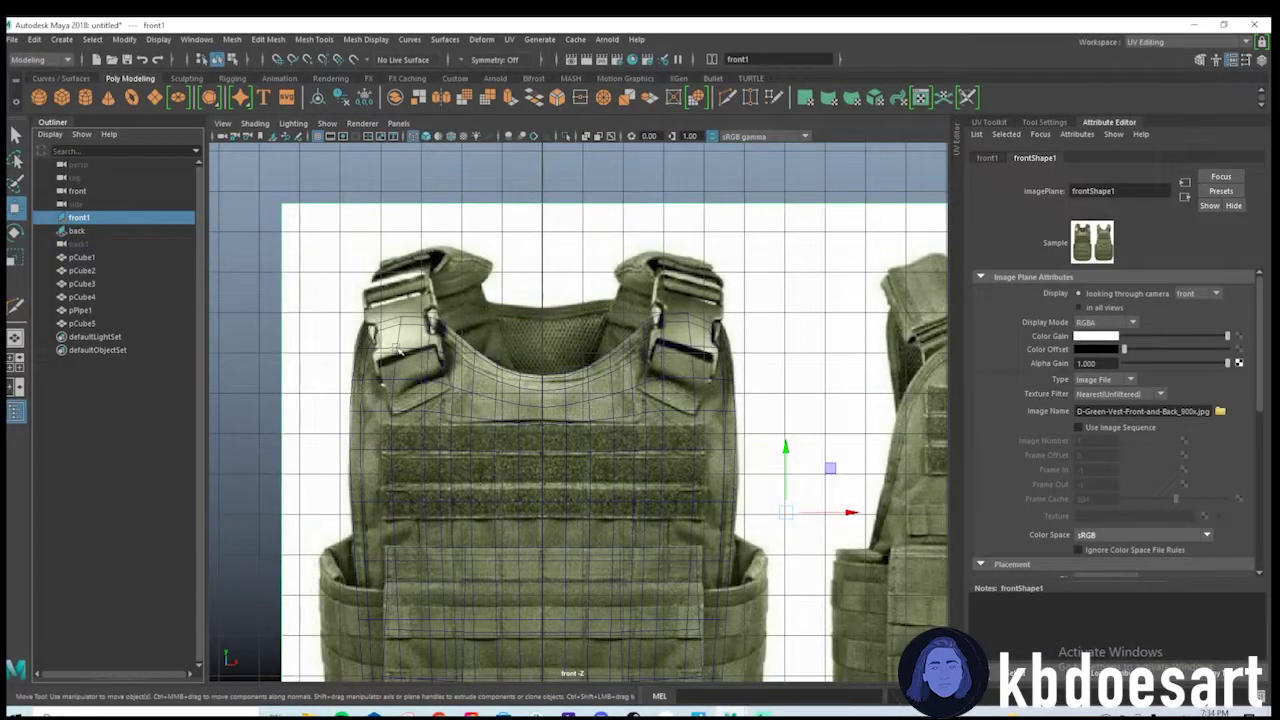
scroll(520, 340, "down", 3)
scroll(660, 352, "up", 1)
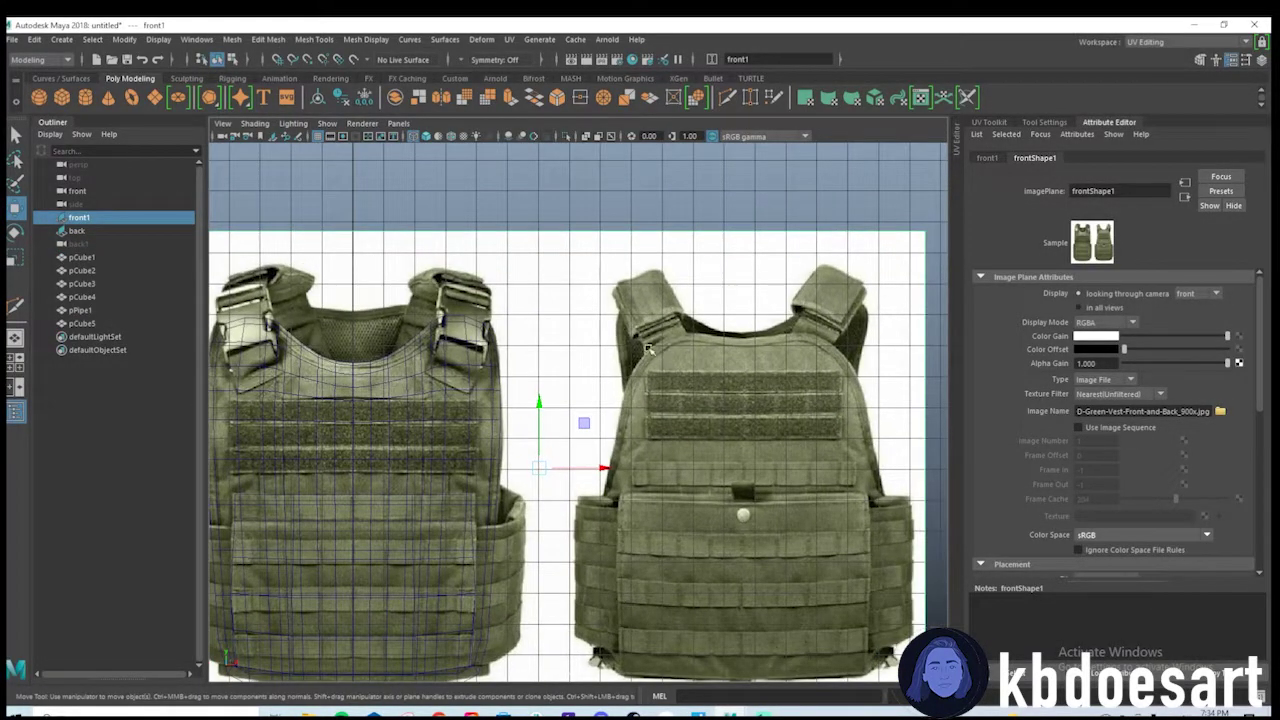
Move the cube toward the back panel, to about X -3.17, Y 11.75 and Z -4.57, and flatten it vertically into a thin slab.
key("space")
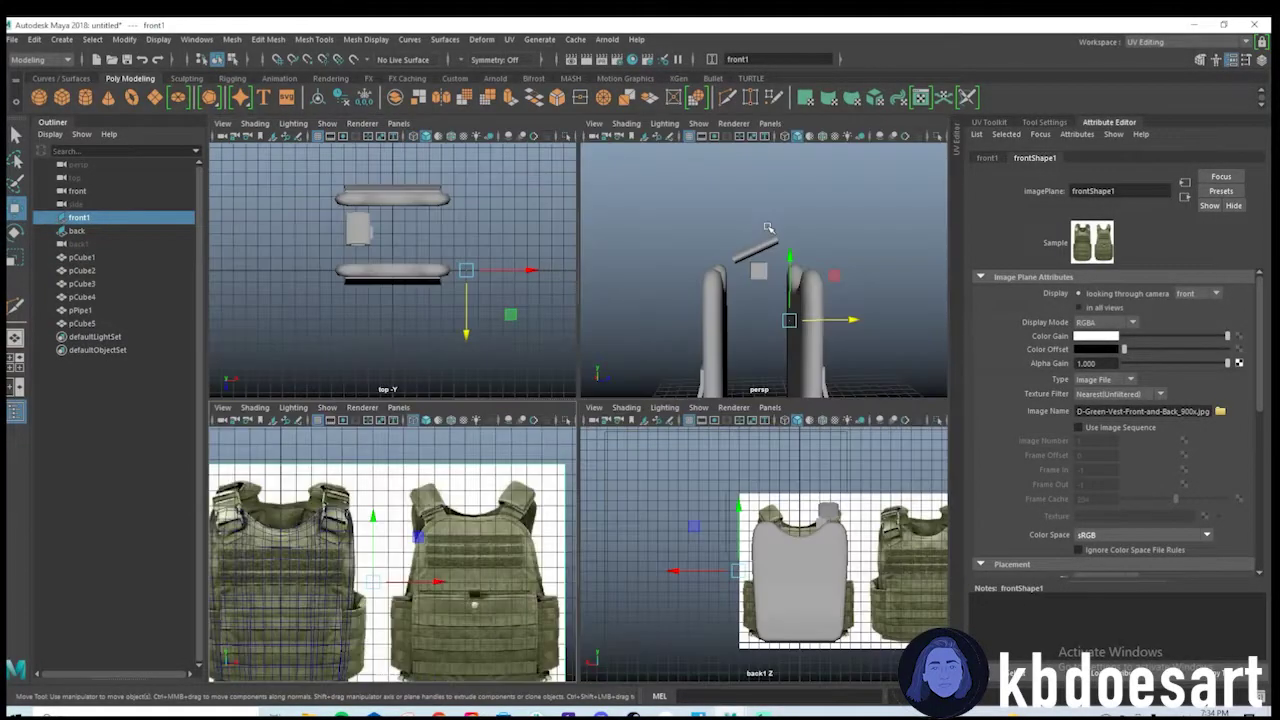
key("space")
scroll(608, 416, "up", 6)
left_click(608, 416)
scroll(608, 416, "down", 6)
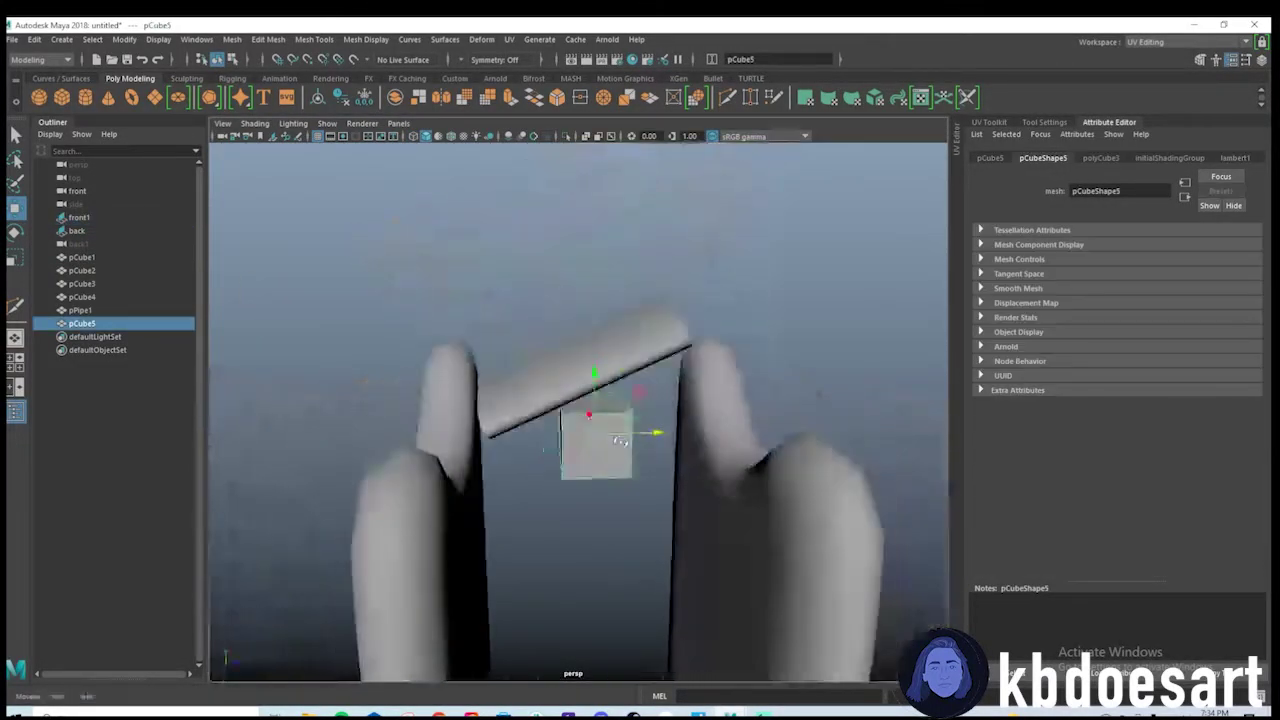
left_click_drag(646, 433, 616, 452)
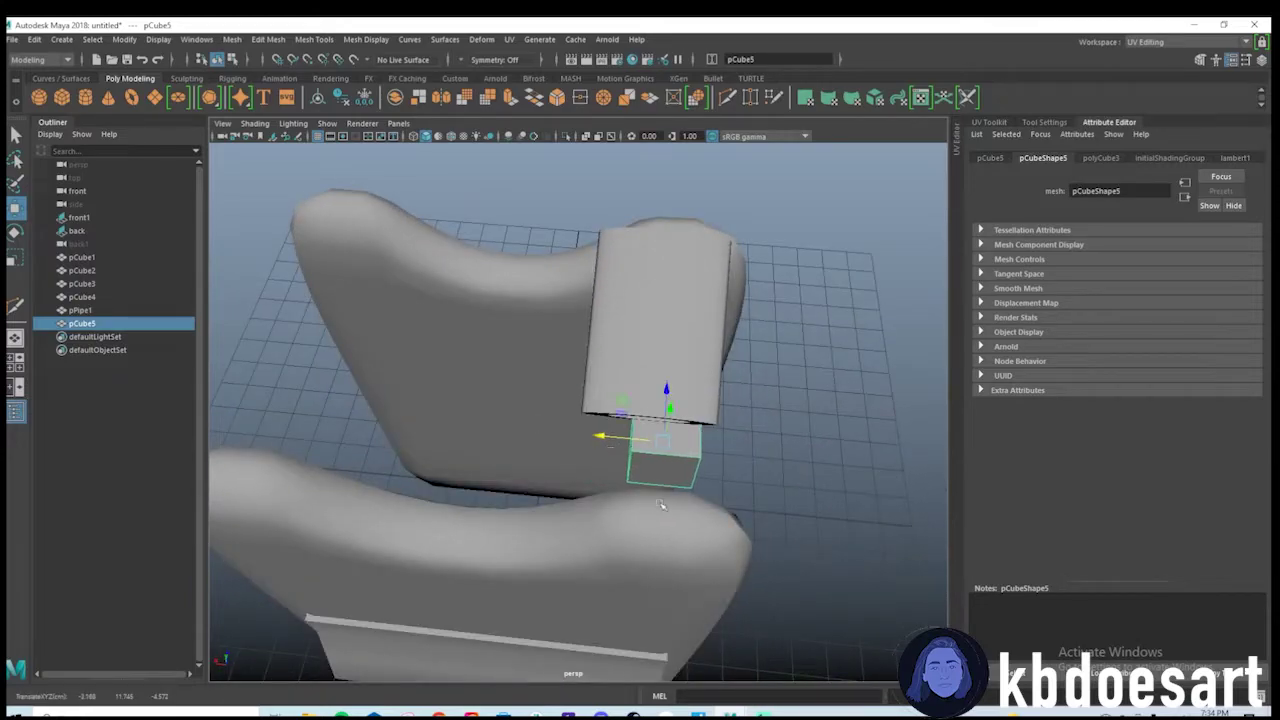
left_click_drag(660, 505, 632, 484, "alt")
key("r")
left_click_drag(555, 322, 573, 354)
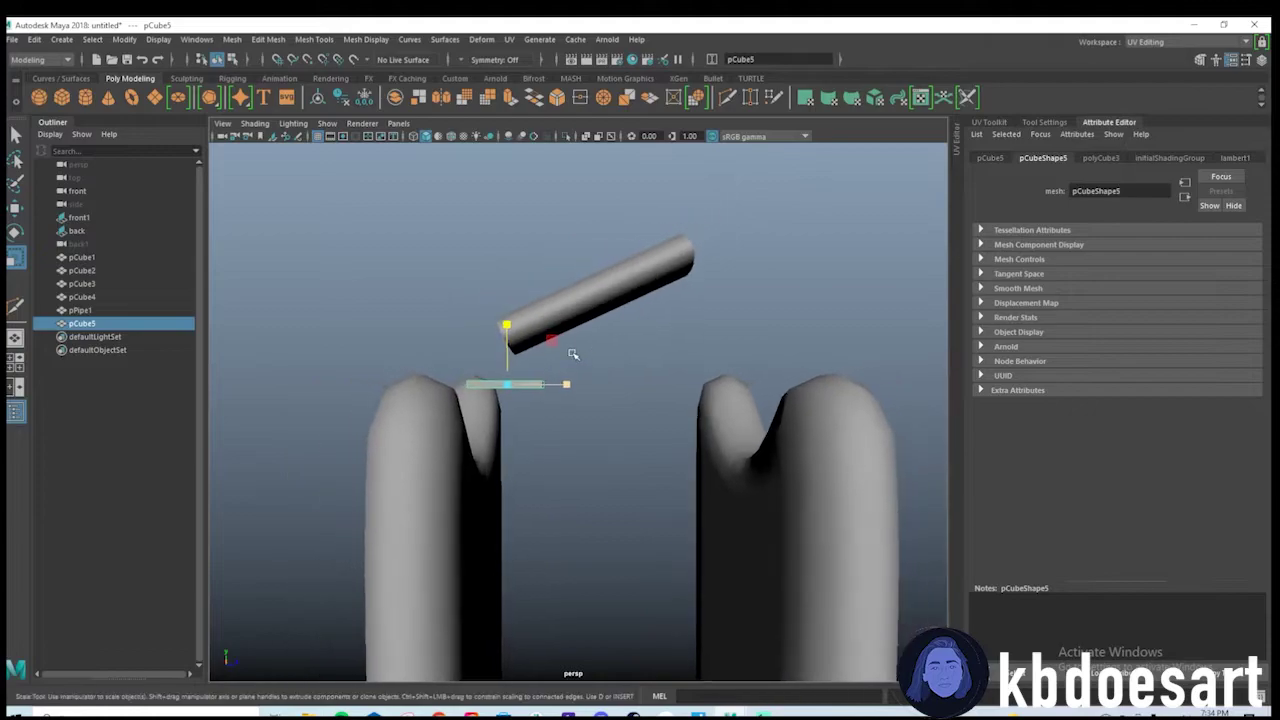
Change the orthographic top view to the left side view, framing the flattened cube and the pipe above the panels.
key("space")
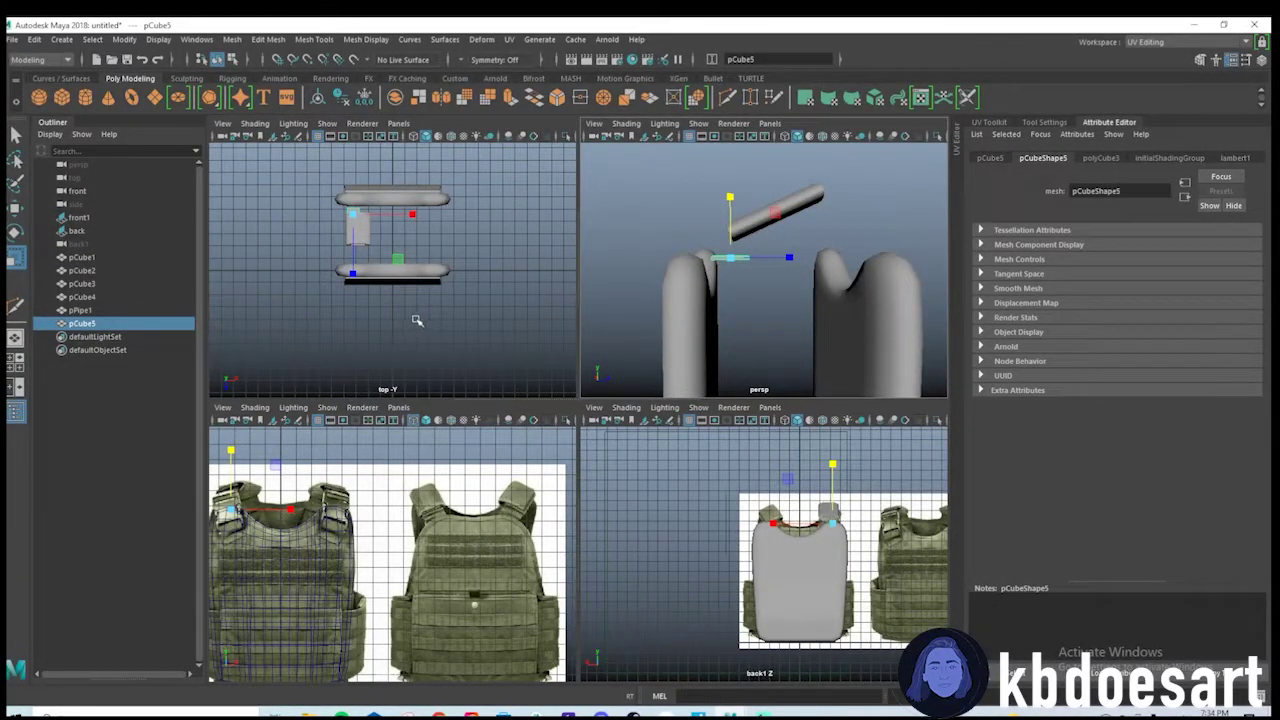
key("space")
left_click_drag(405, 312, 364, 297)
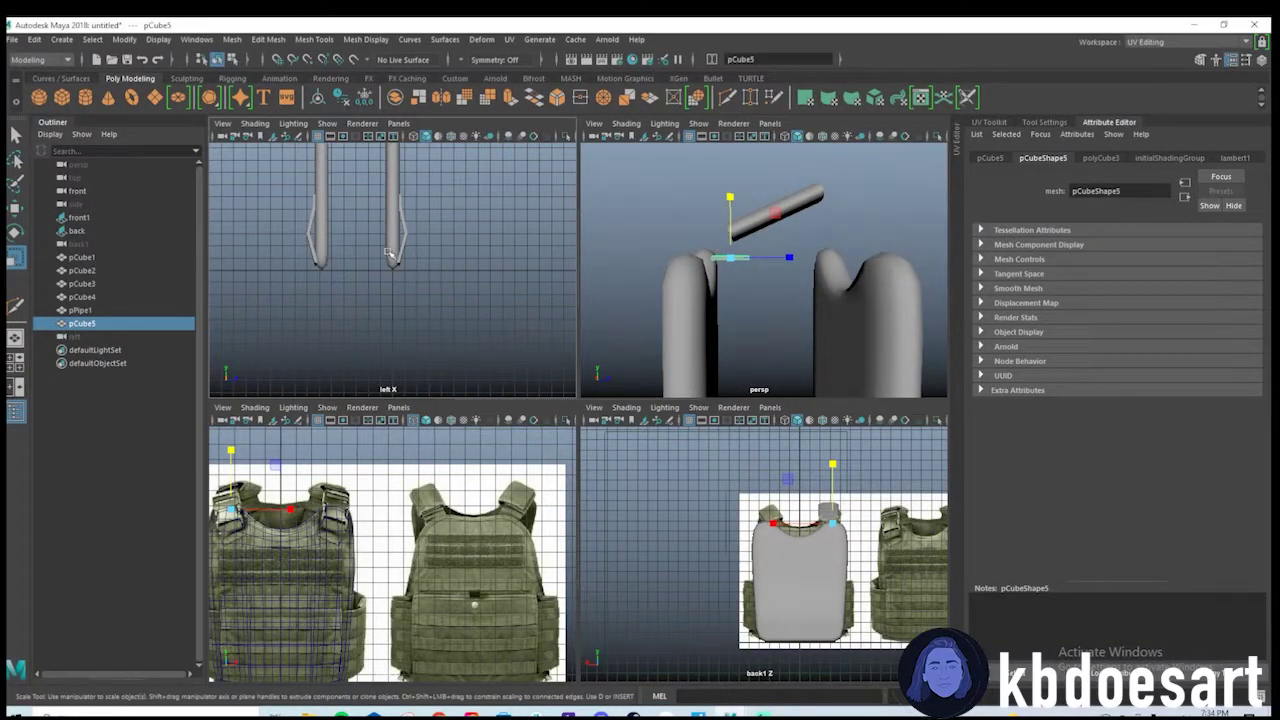
middle_click_drag(390, 253, 448, 383, "alt")
right_click_drag(448, 340, 623, 277, "alt")
middle_click_drag(424, 244, 418, 341, "alt")
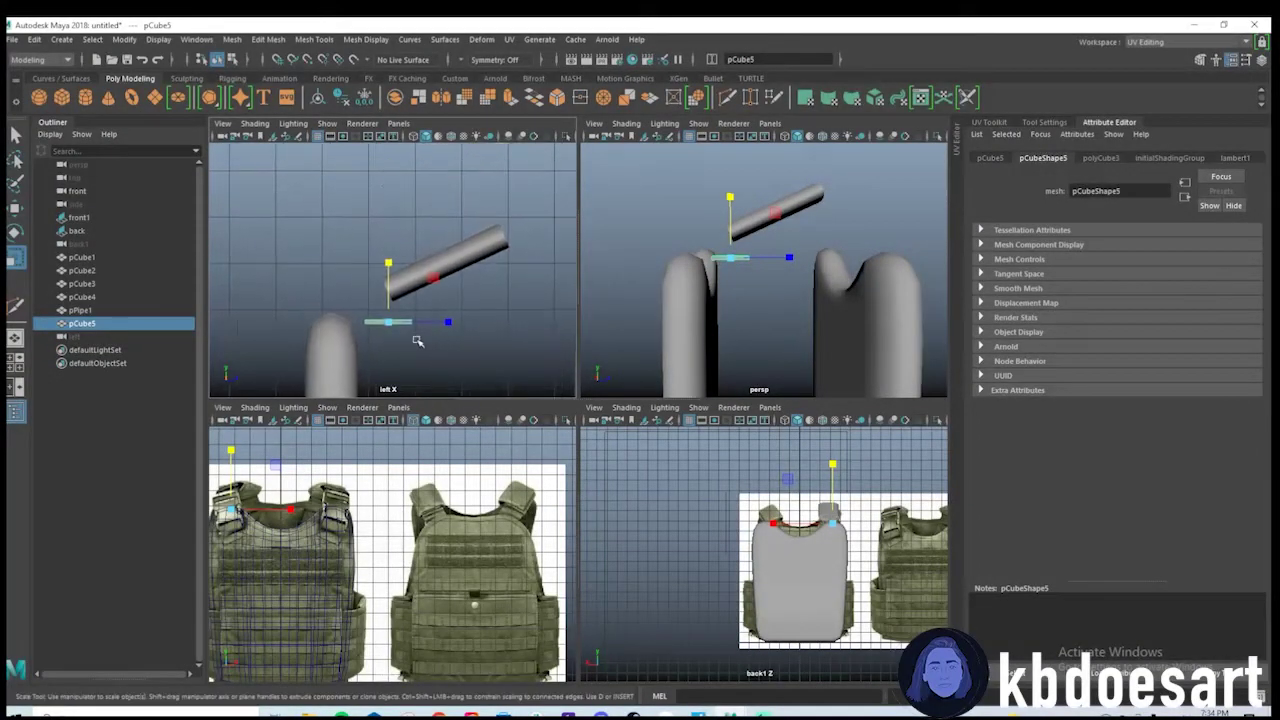
right_click_drag(418, 341, 443, 346, "alt")
middle_click_drag(443, 348, 428, 250, "alt")
key("space")
right_click_drag(645, 424, 622, 414, "alt")
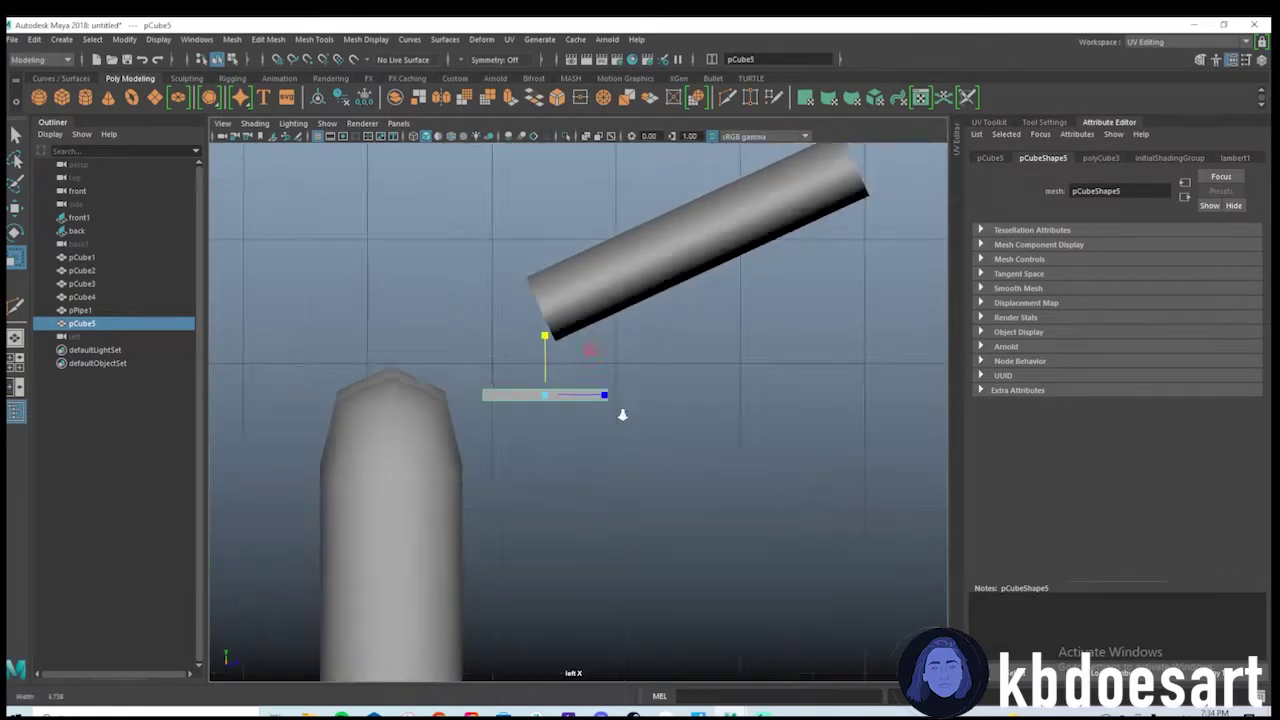
Scale the slab to about 0.17 in Y, stretch it along Z across the gap between panels, and position it near Y 12.35, Z -2.82.
scroll(622, 414, "down", 3)
scroll(723, 408, "up", 1)
key("w")
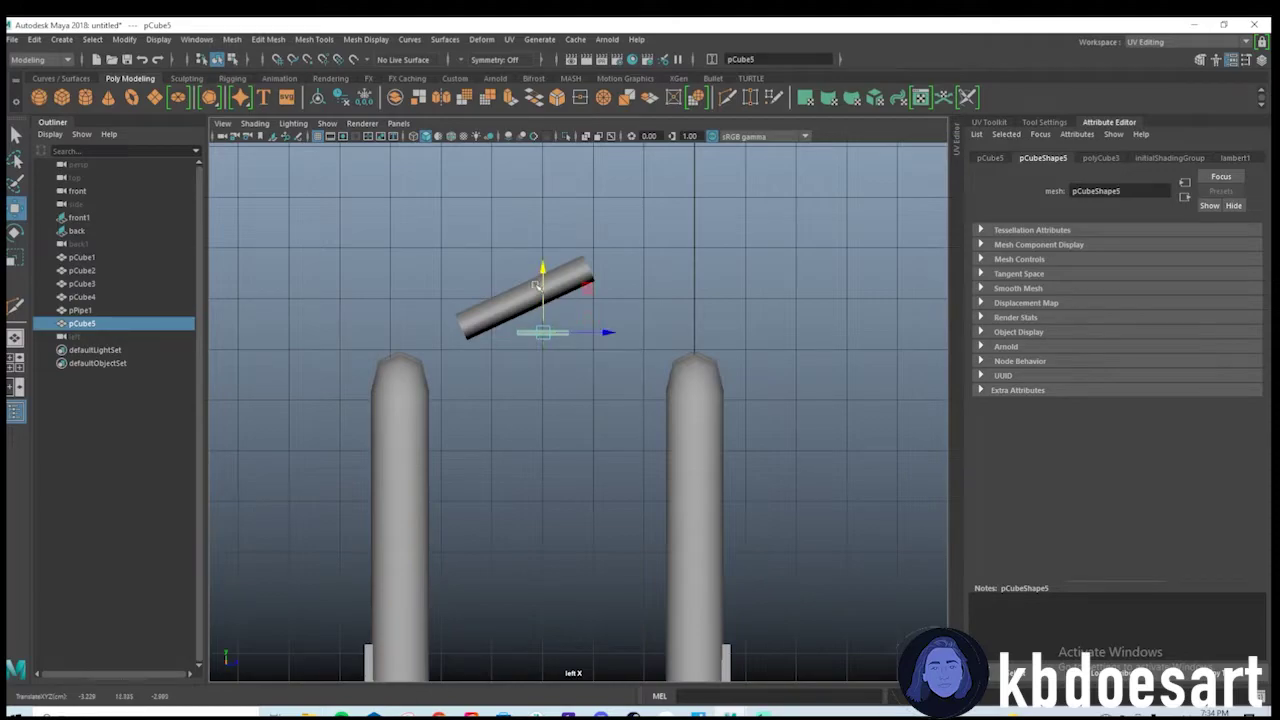
key("r")
left_click_drag(542, 222, 545, 250)
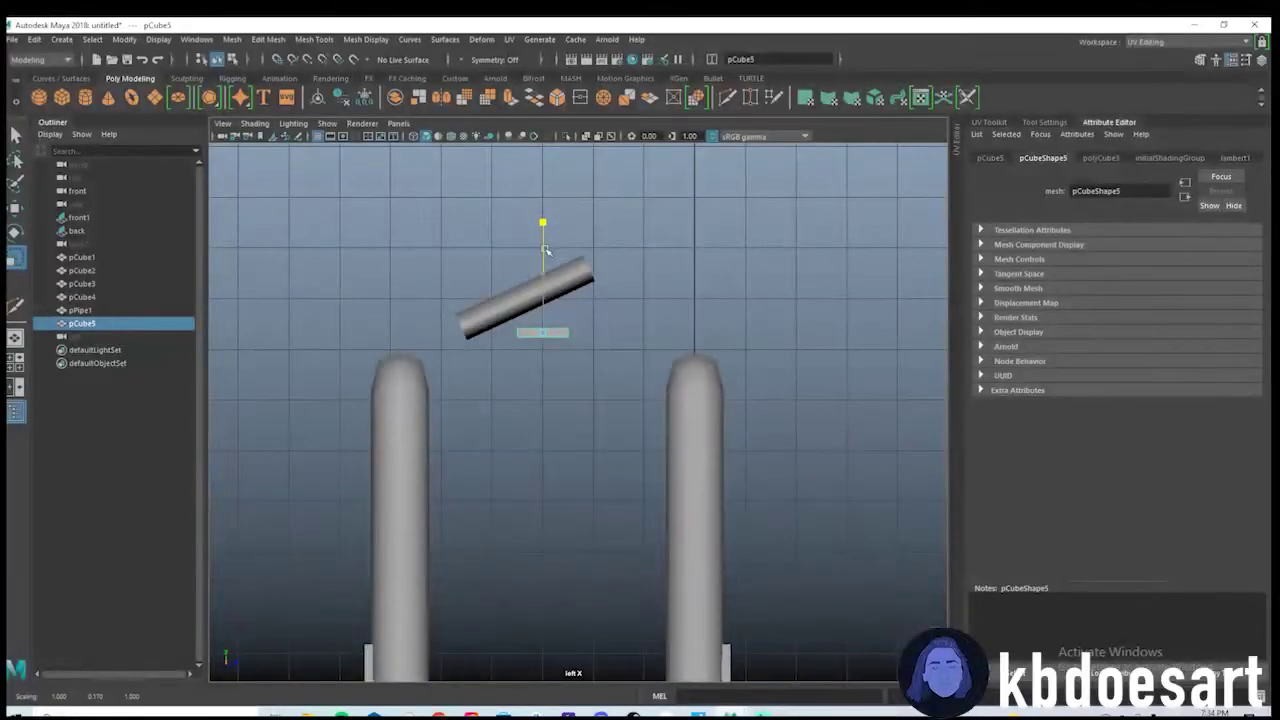
left_click_drag(592, 332, 862, 348)
key("w")
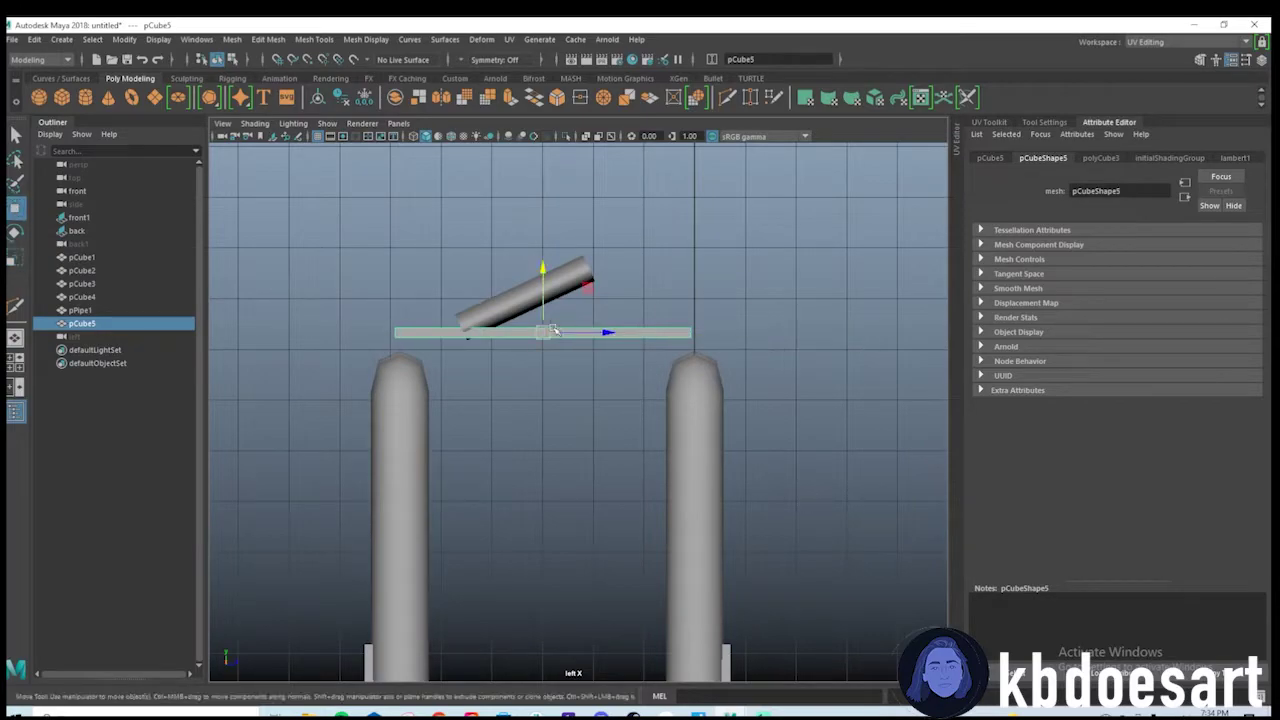
mouse_move(598, 337)
left_mouse_down()
mouse_move(609, 337)
mouse_move(597, 334)
left_mouse_up()
key("r")
key("w")
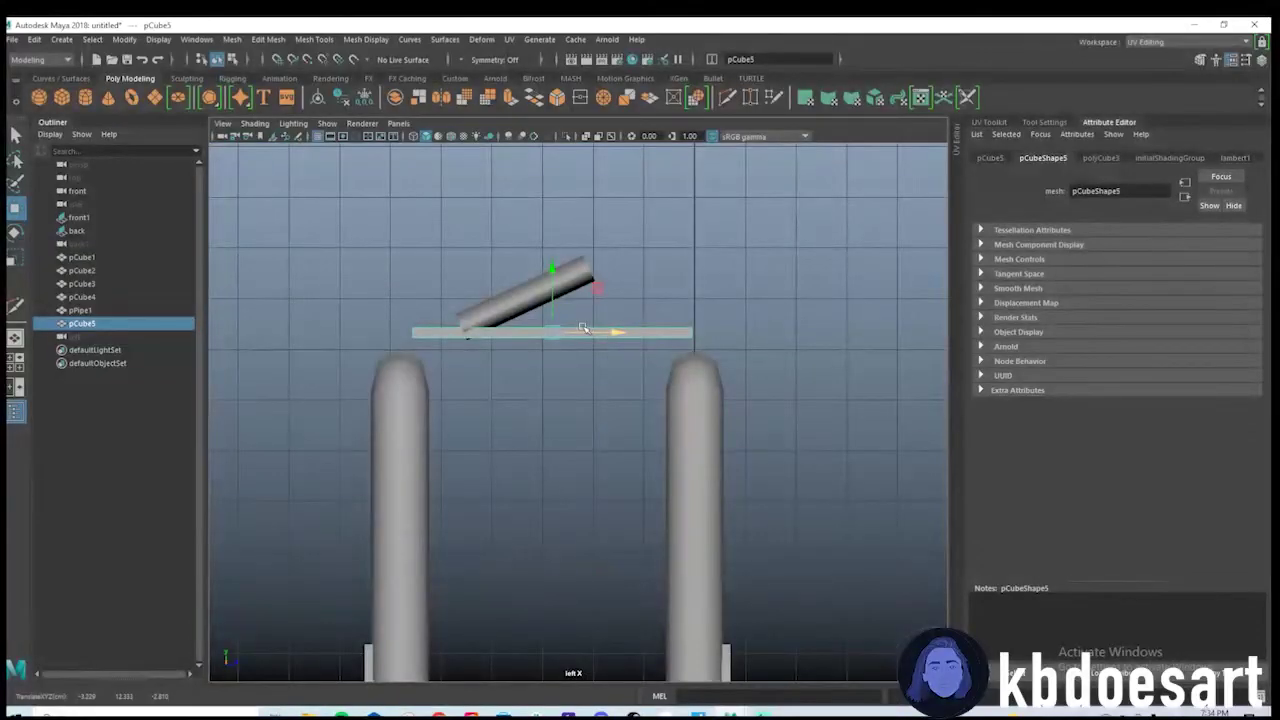
Insert three evenly spaced edge loops across the slab's length with Multi-Cut and compare it with the reference straps.
scroll(675, 358, "up", 3)
middle_click_drag(502, 293, 523, 317, "alt")
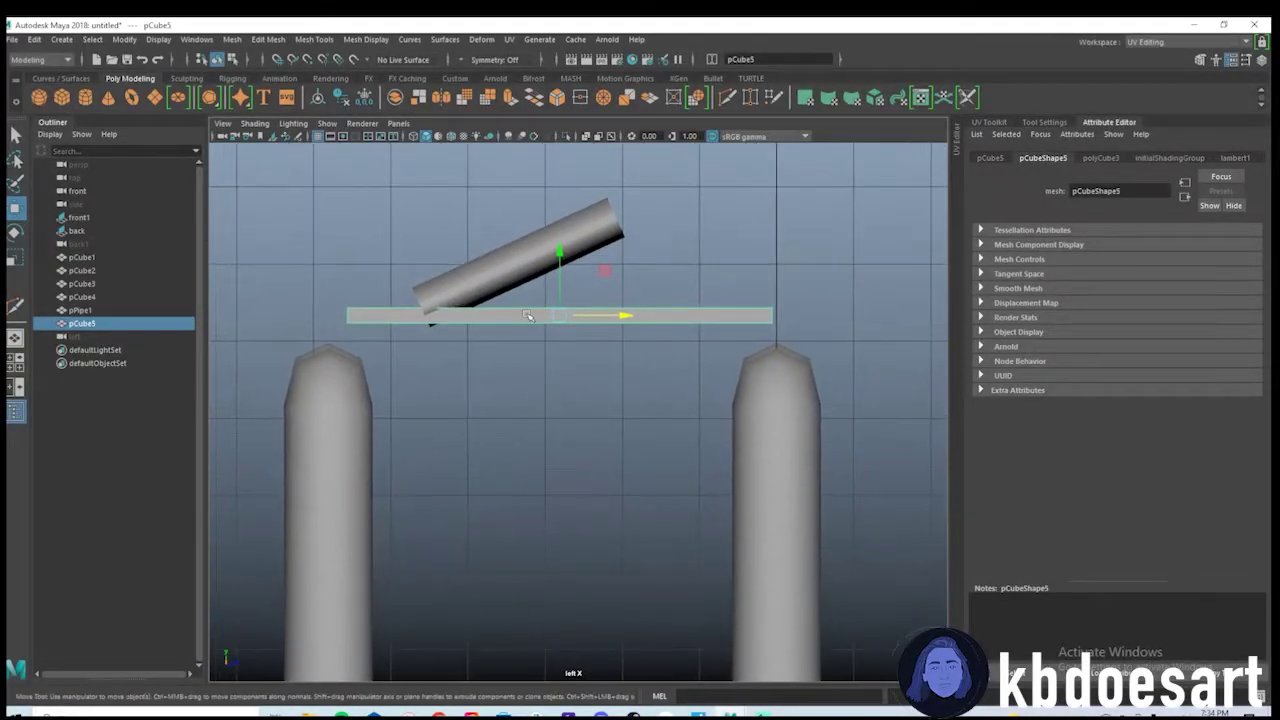
right_click_drag(524, 317, 448, 318, "shift")
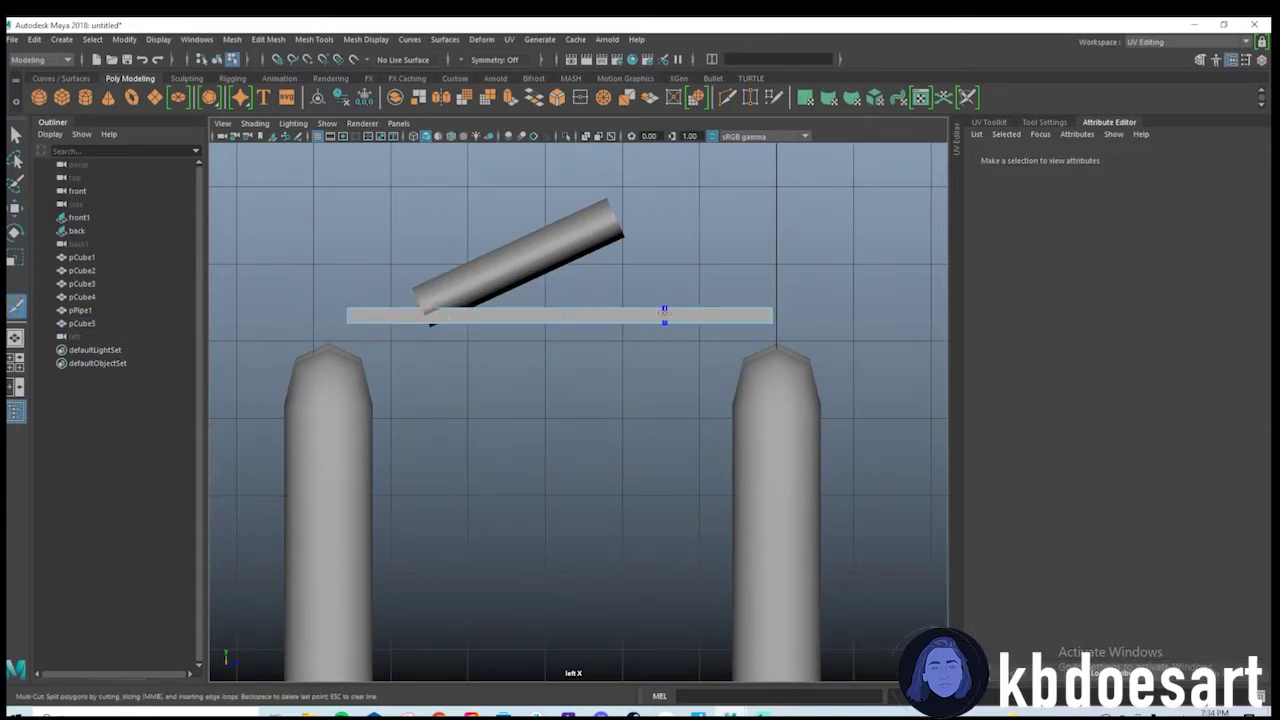
key("space")
key("space")
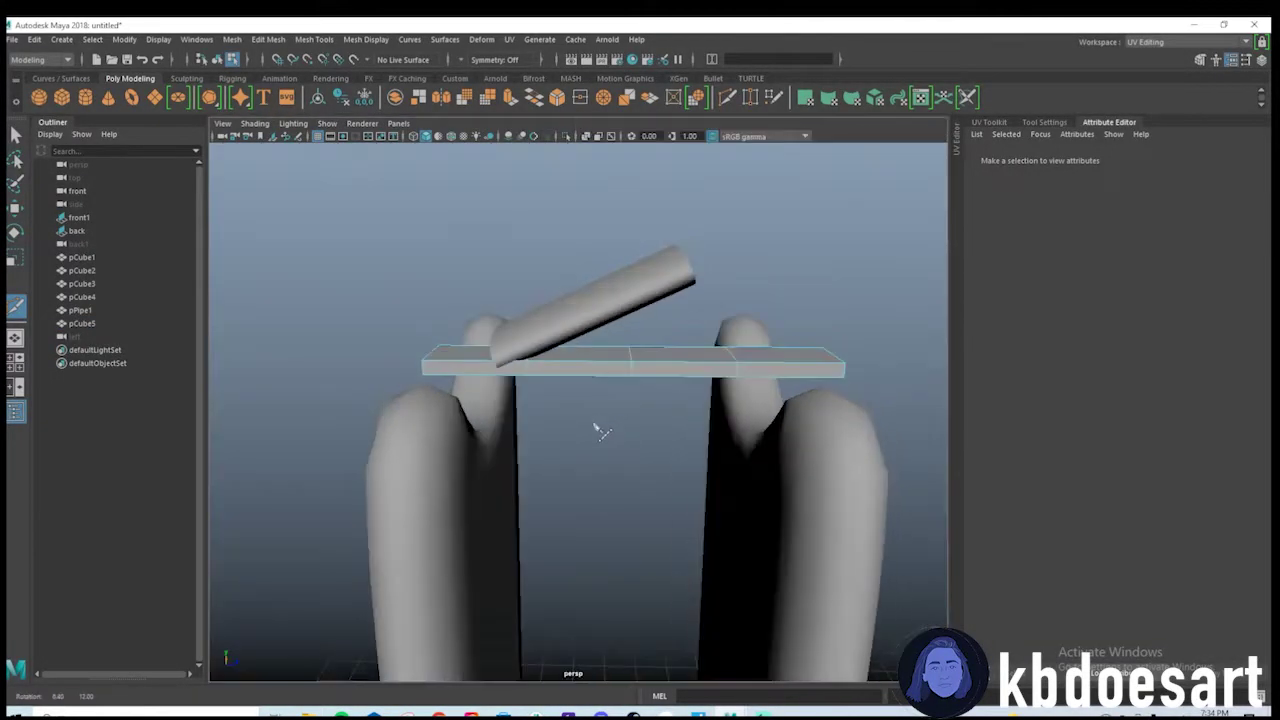
left_click_drag(597, 429, 634, 424, "alt")
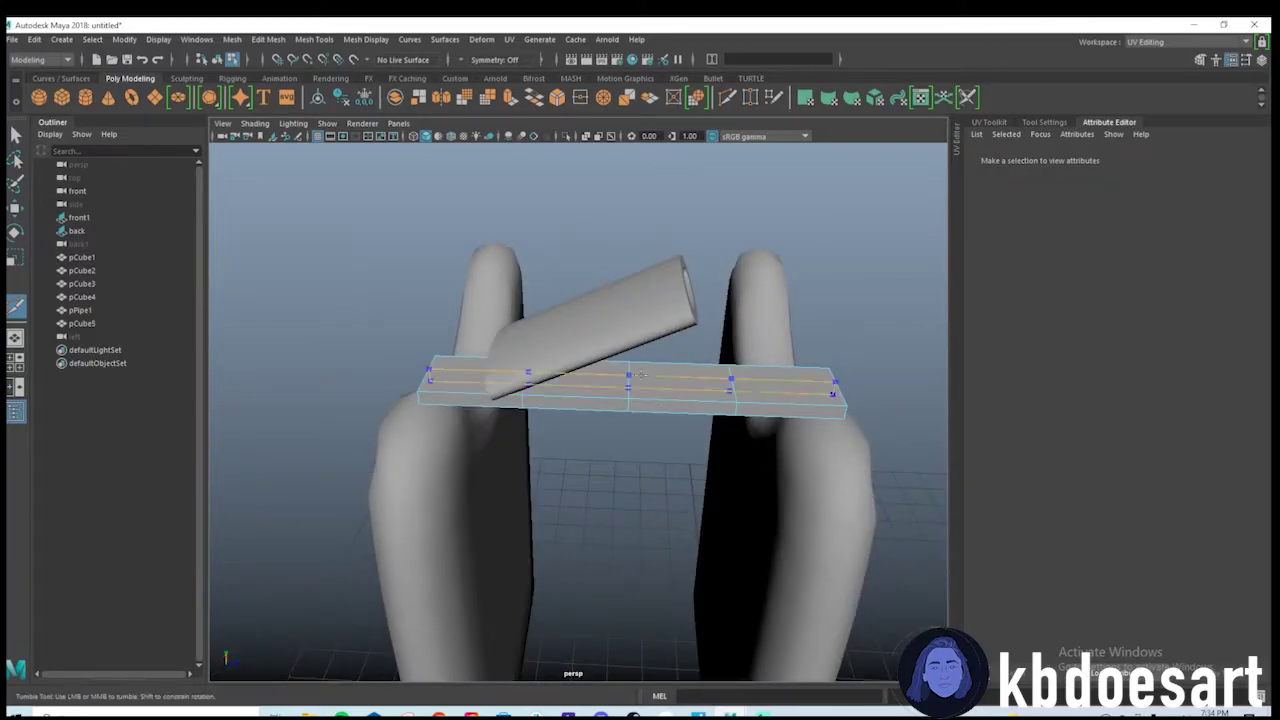
left_click_drag(618, 377, 585, 418, "alt")
key("space")
key("space")
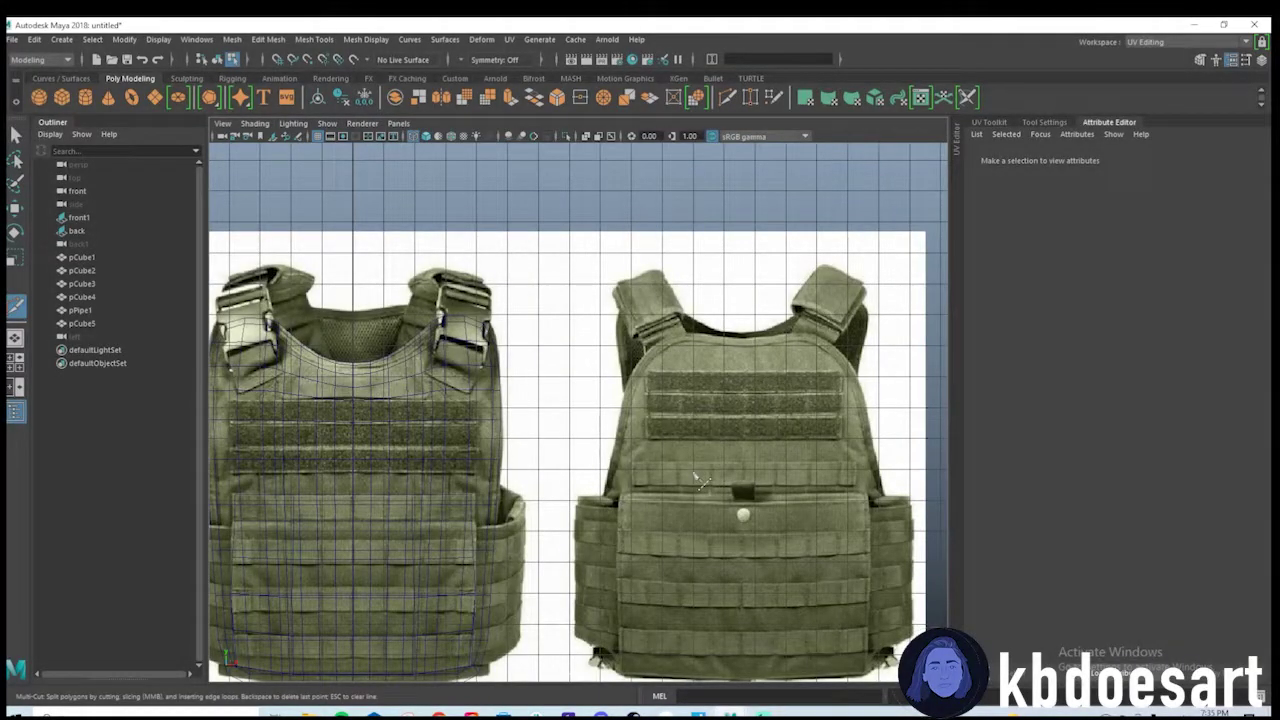
right_click_drag(565, 457, 613, 345, "alt")
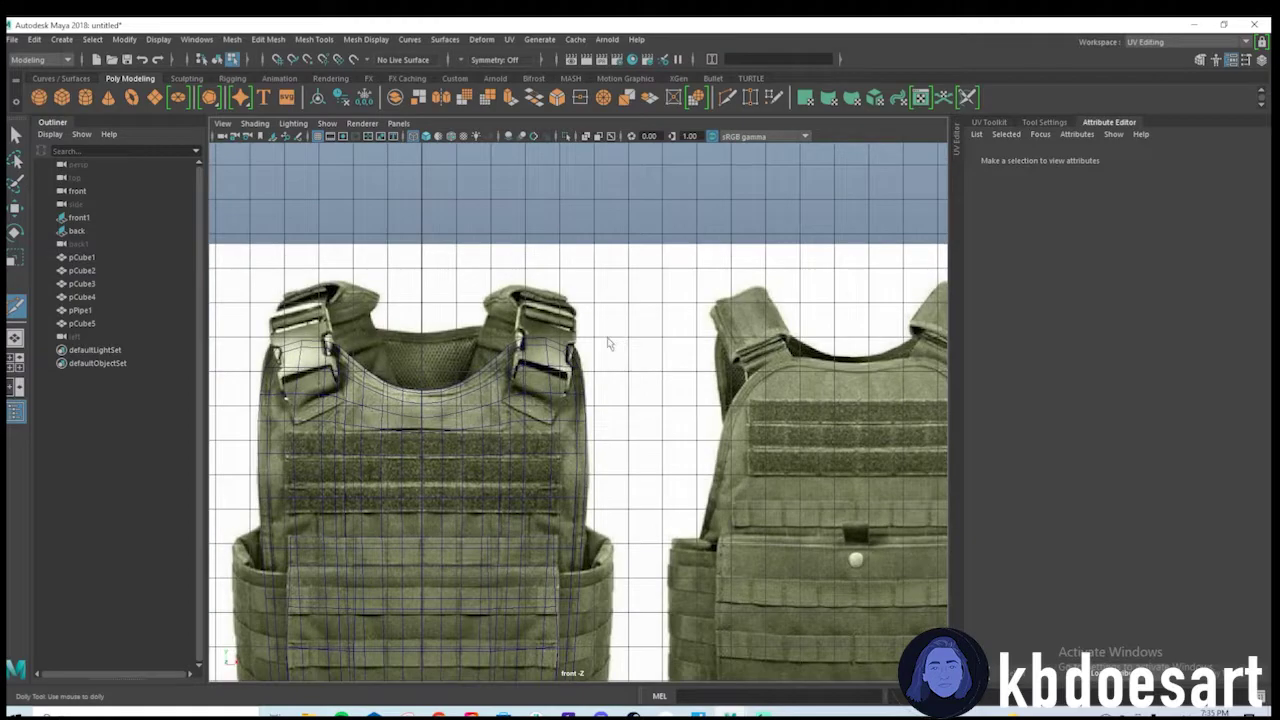
key("q")
Select the slab in the left side view, add a nonlinear Bend deformer, and show the deformer's curvature and bound settings.
key("space")
key("space")
right_click_drag(500, 310, 516, 302, "alt")
middle_click_drag(516, 302, 530, 330, "alt")
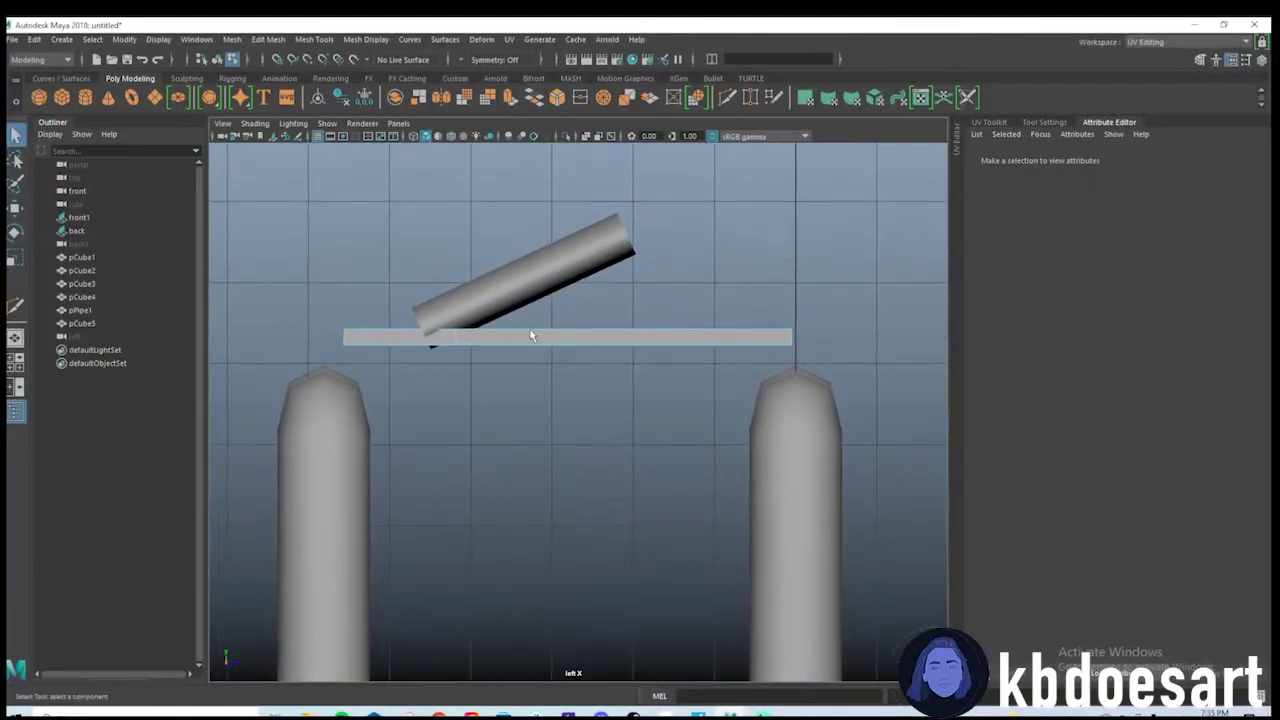
mouse_move(571, 345)
right_mouse_down()
mouse_move(645, 311)
mouse_move(574, 322)
right_mouse_up()
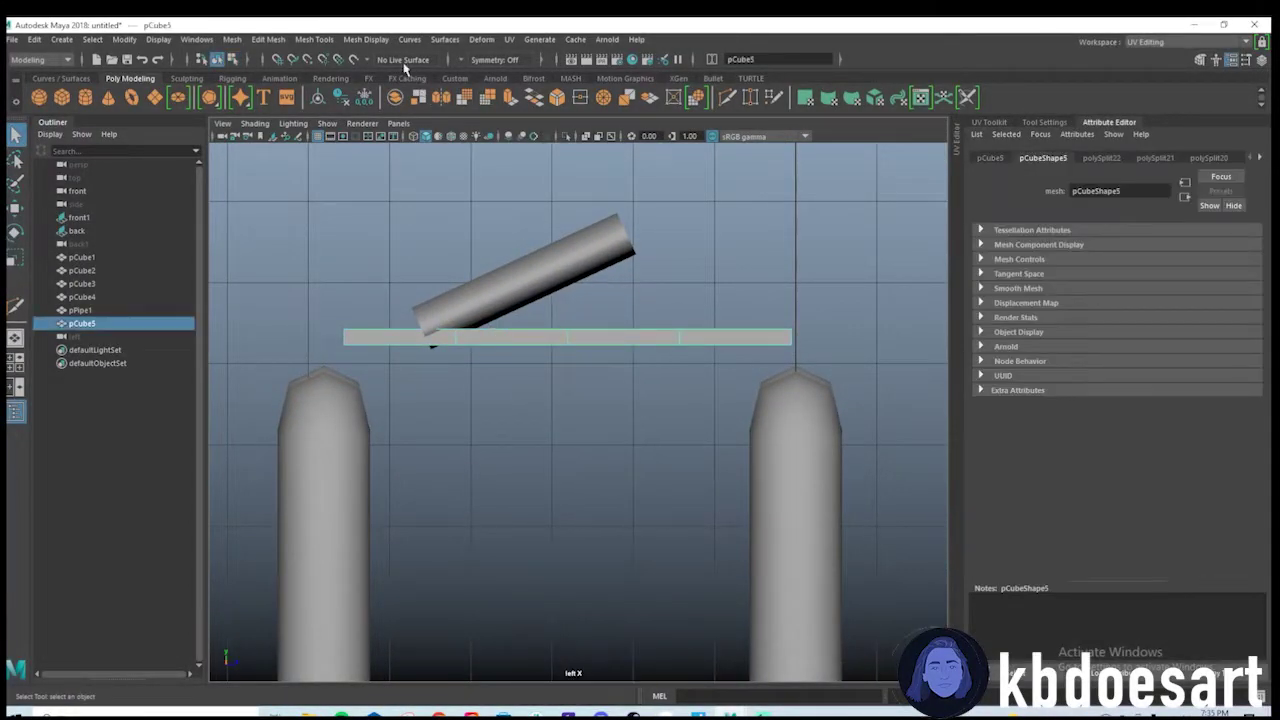
left_click(481, 40)
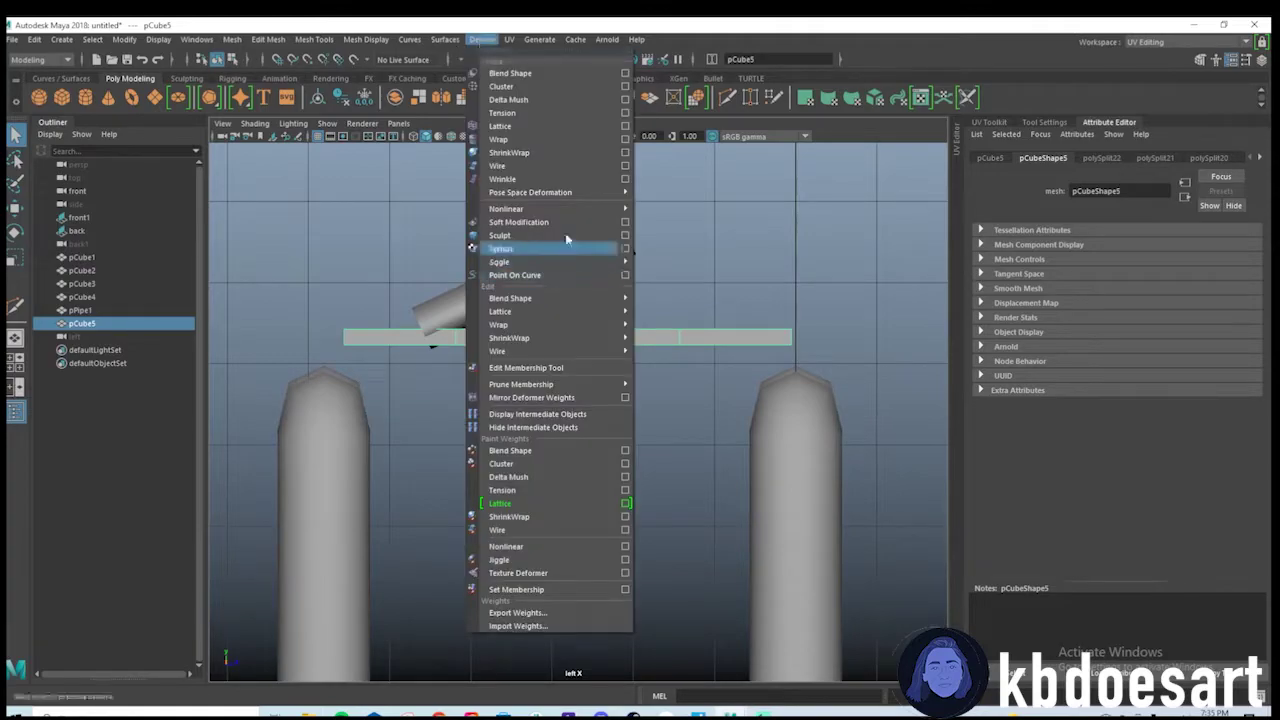
mouse_move(584, 207)
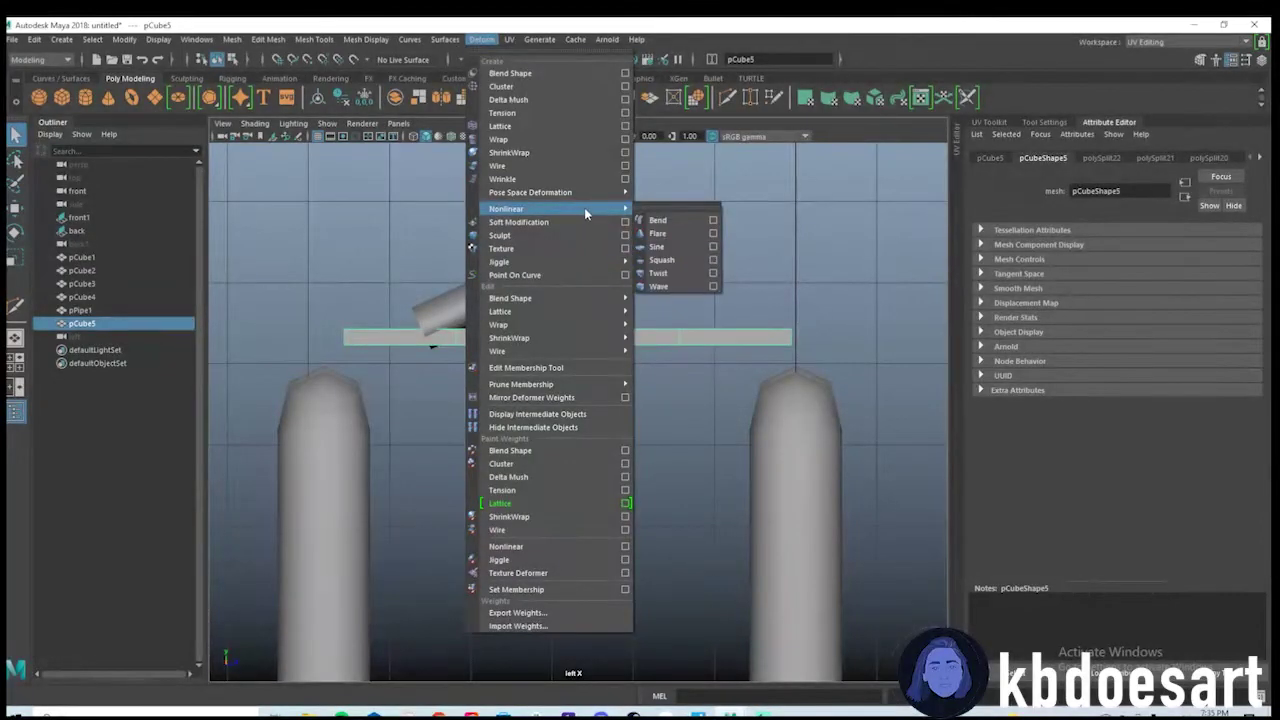
left_click(697, 222)
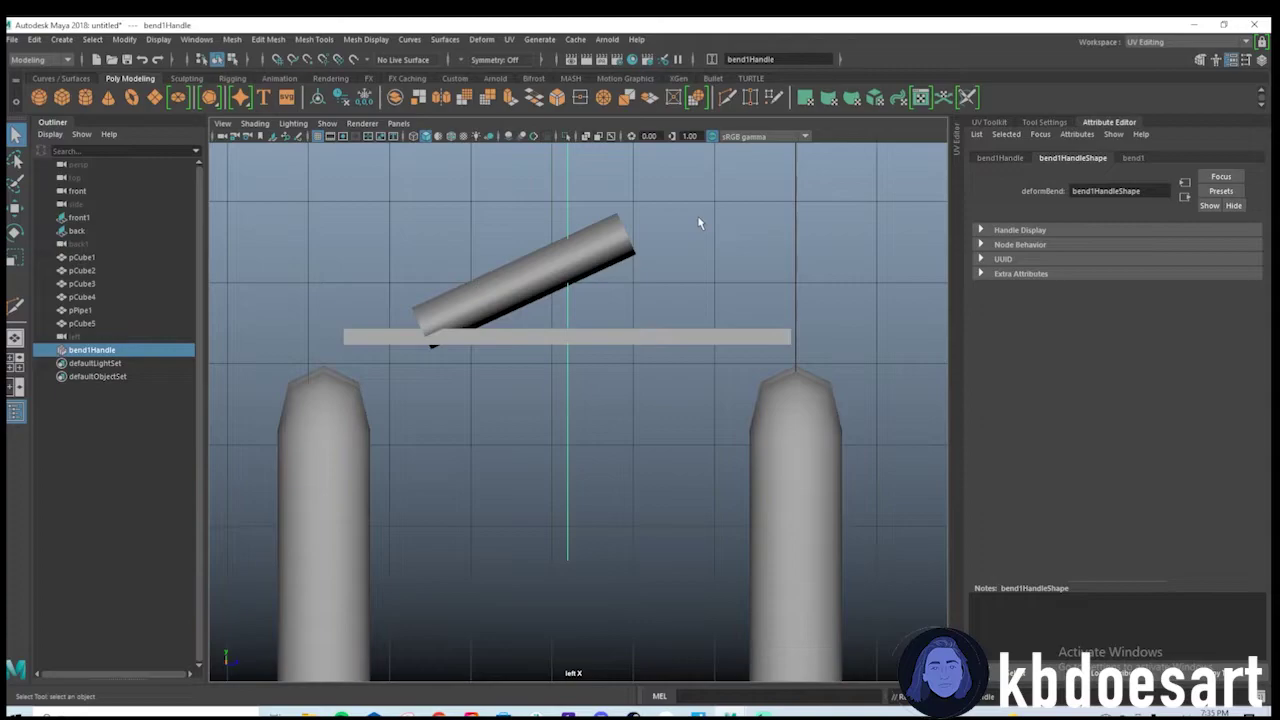
left_click(1132, 158)
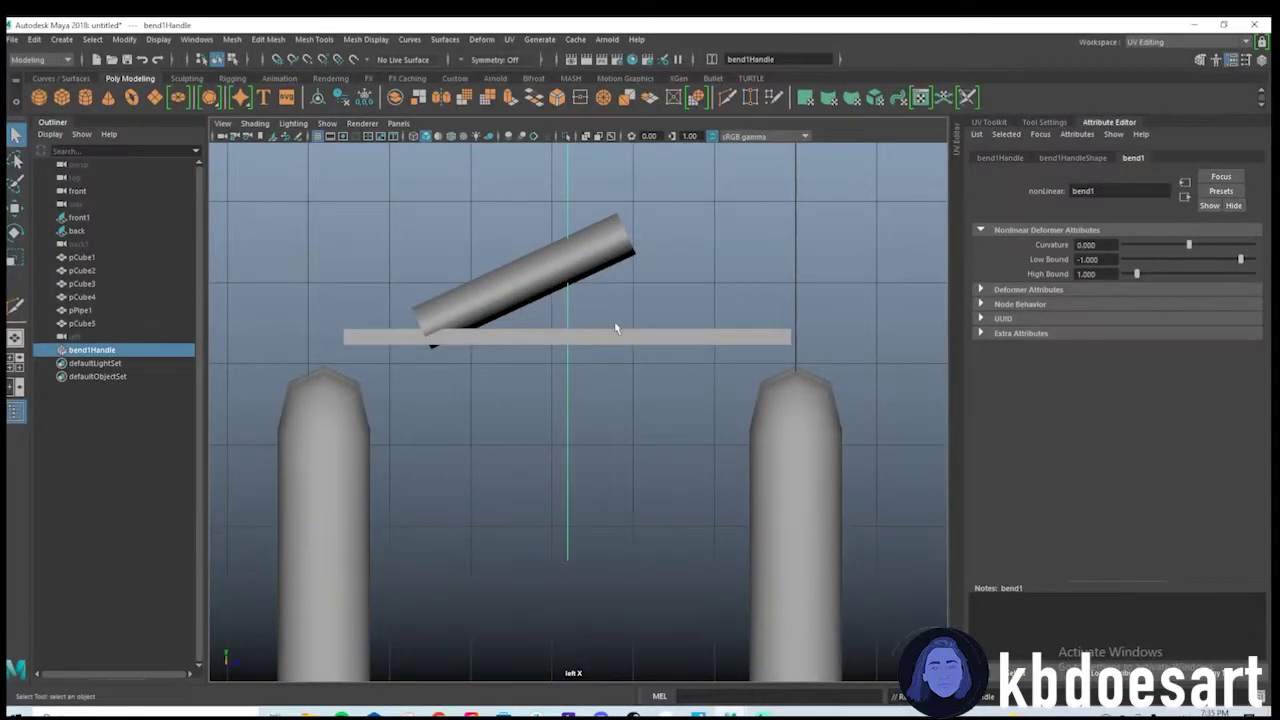
Rotate the slab's bend handle to 90 degrees on X in the perspective view.
key("space")
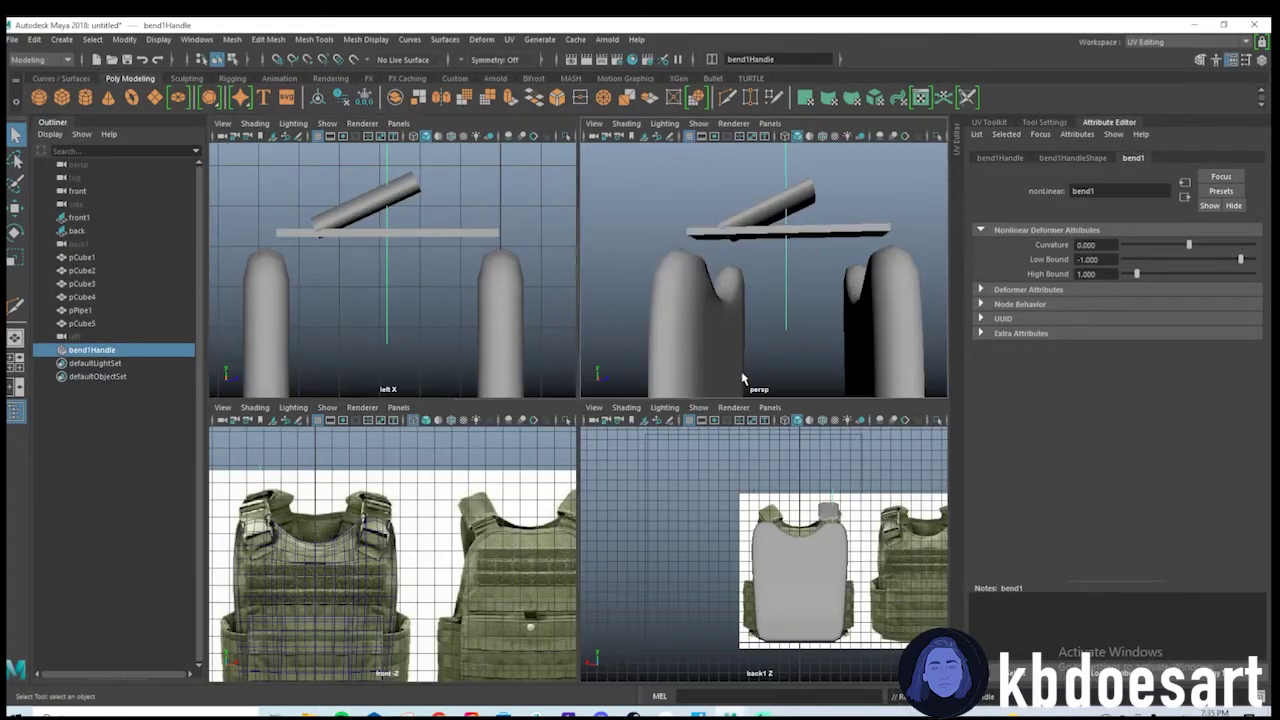
key("space")
left_click_drag(606, 403, 595, 374, "alt")
scroll(574, 442, "down", 5)
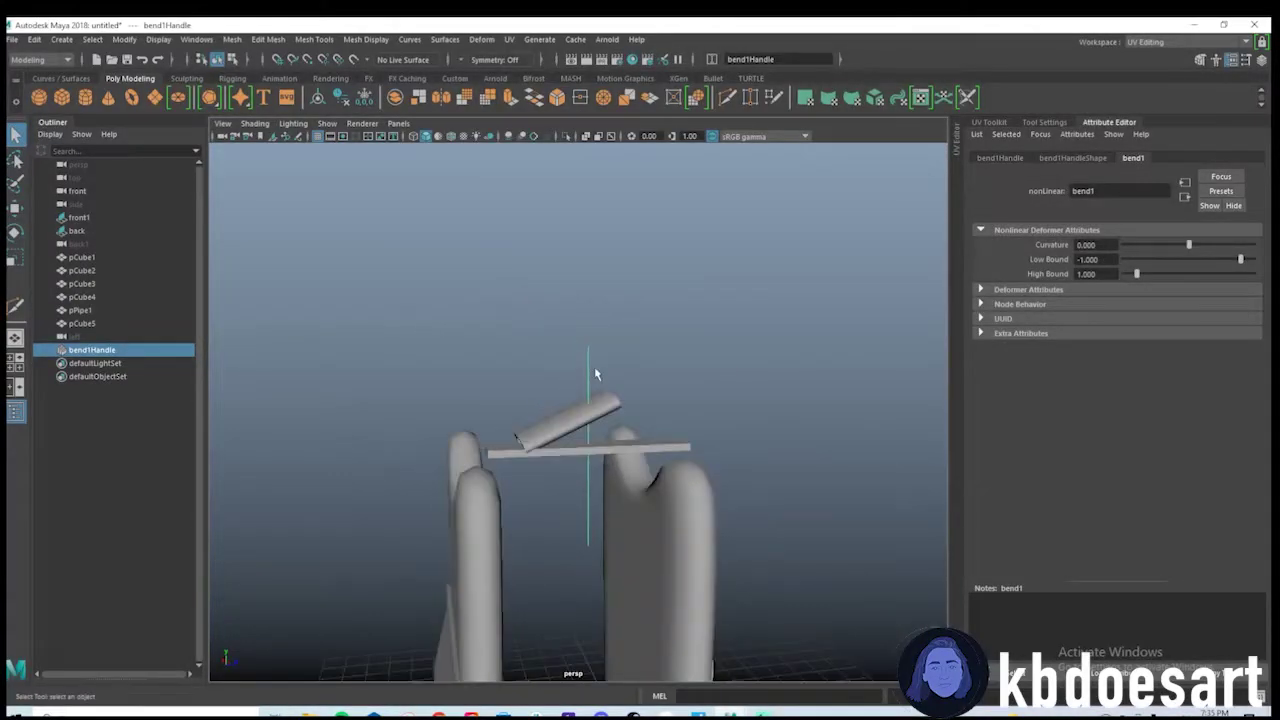
key("e")
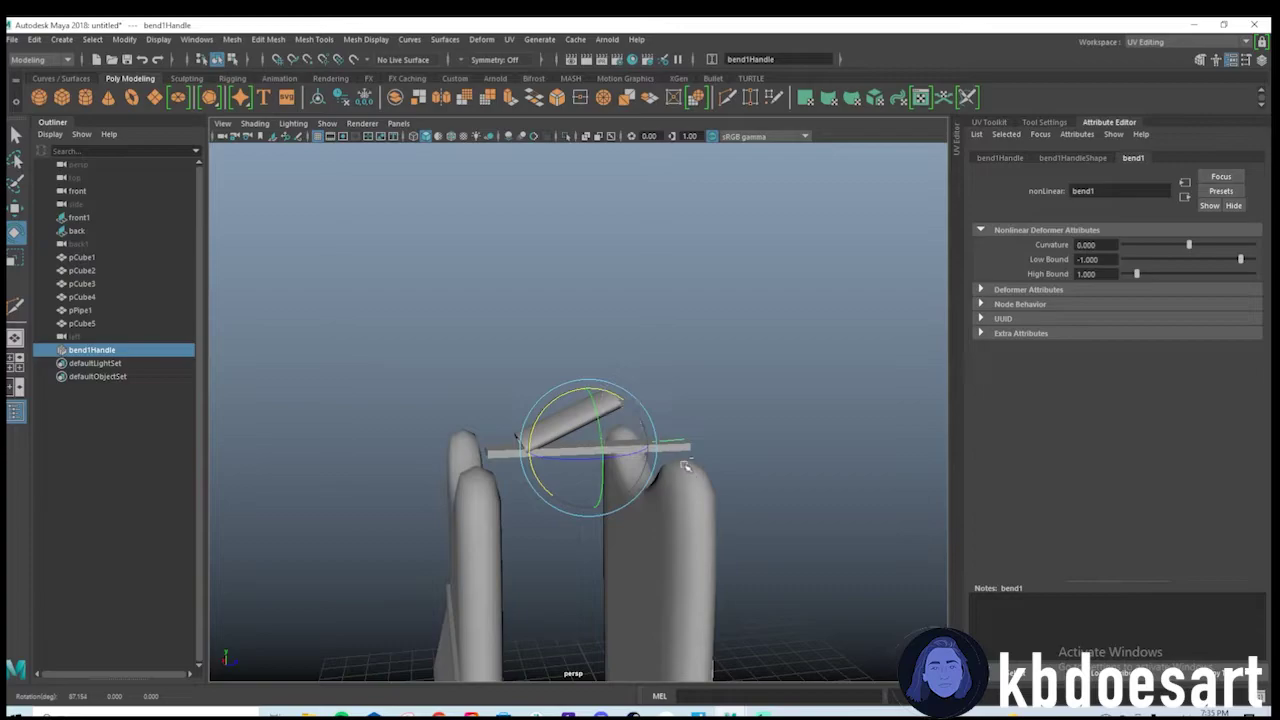
left_click_drag(686, 468, 697, 368, "alt")
left_click_drag(580, 381, 657, 467)
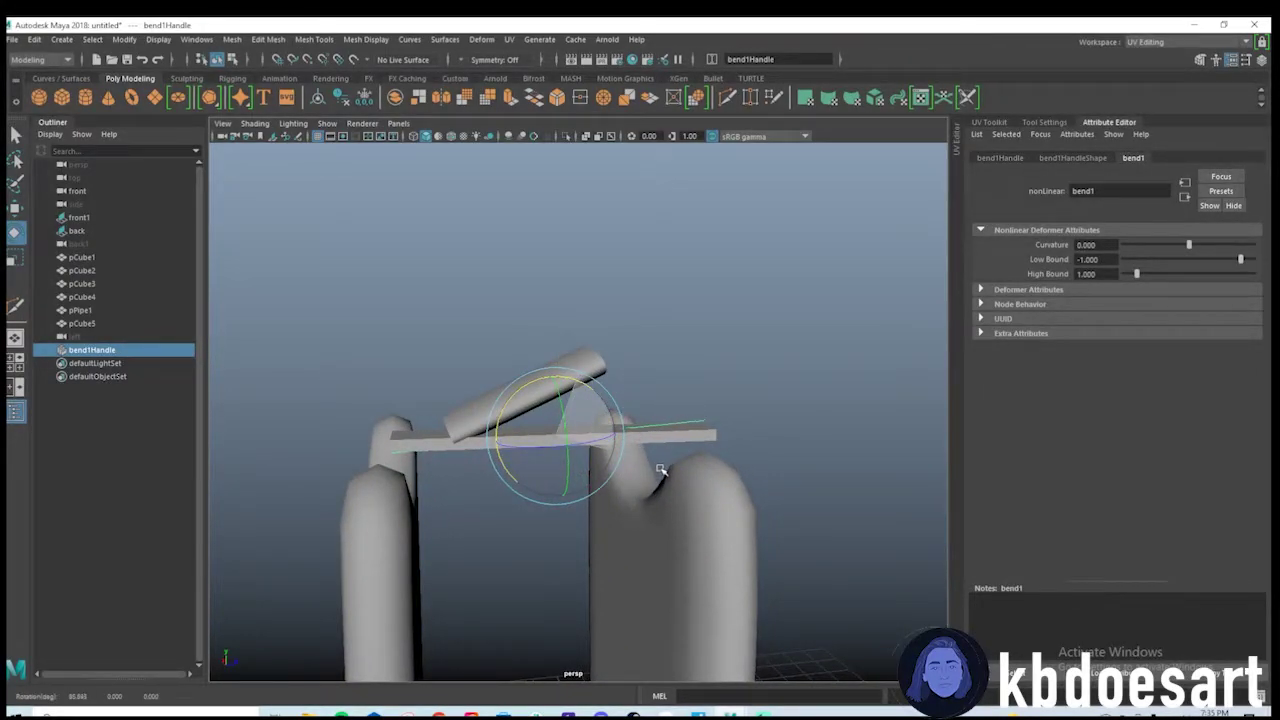
left_click_drag(666, 478, 668, 480)
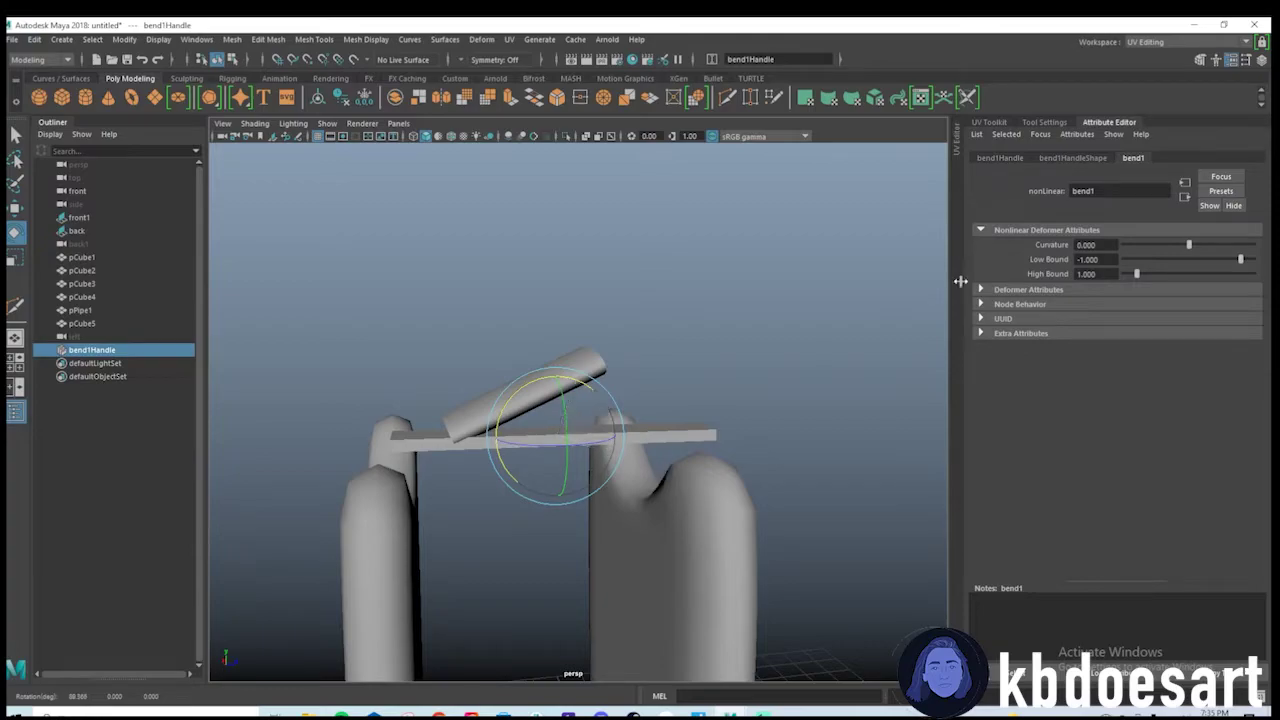
left_click(1000, 158)
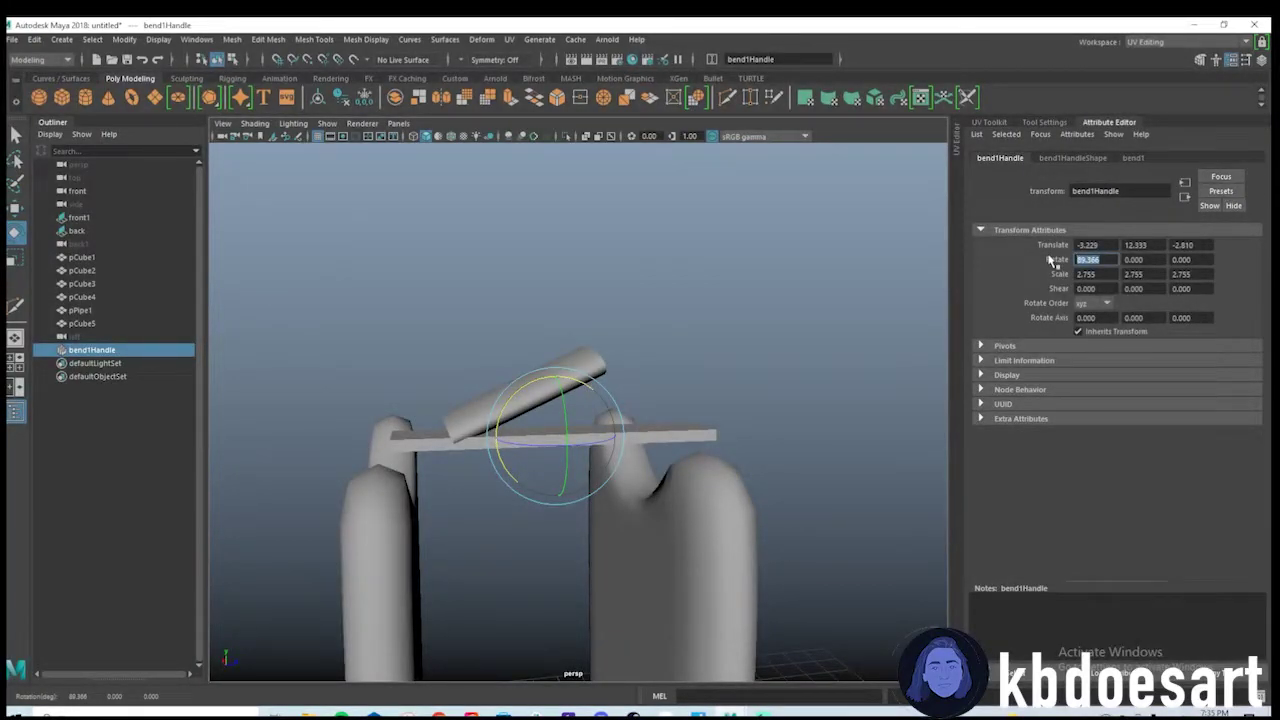
Try a curvature of about -78 on the slab's bend deformer and check the bend direction.
left_click(1132, 158)
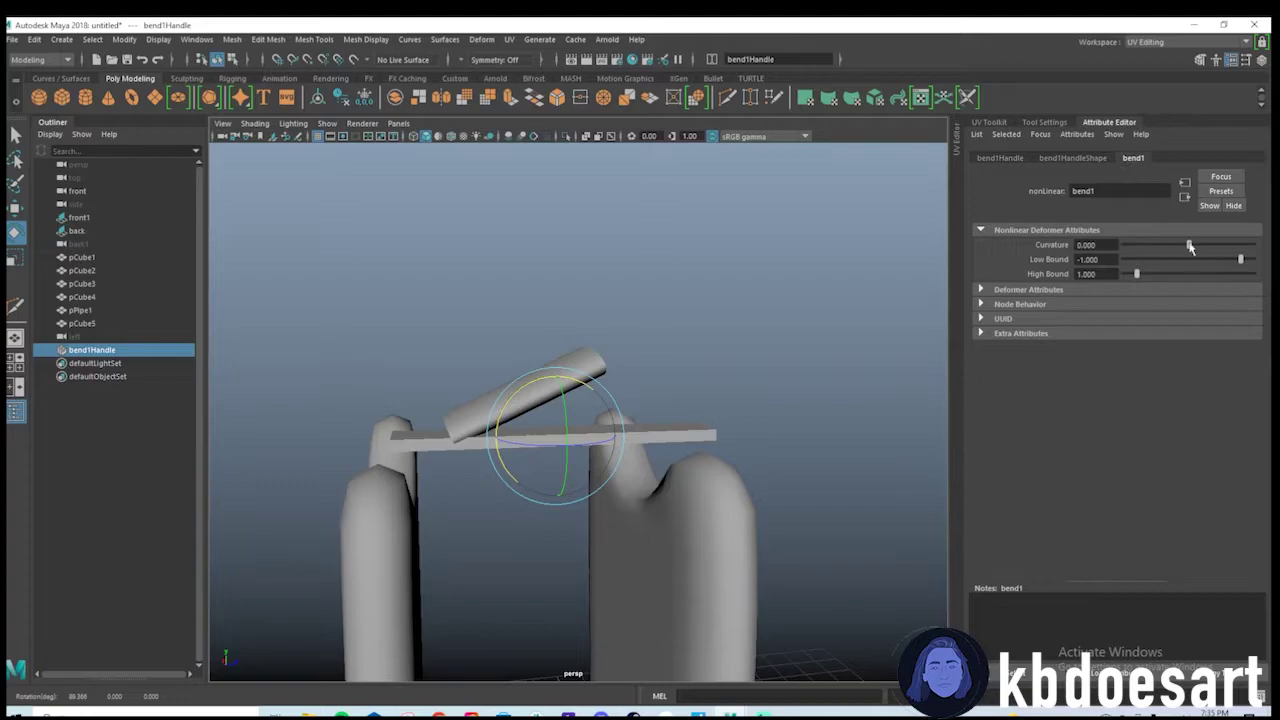
left_click_drag(1189, 247, 1161, 250)
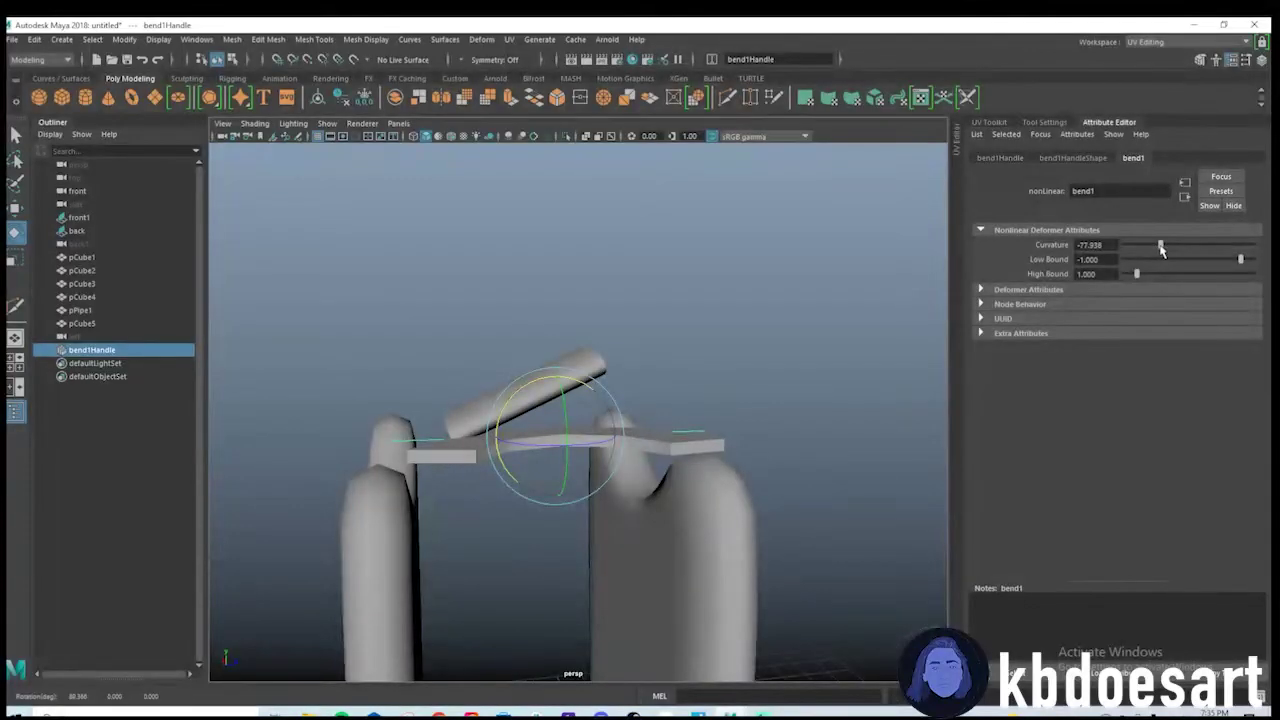
left_click_drag(709, 351, 726, 434, "alt")
left_click(709, 436)
key("ctrl+z")
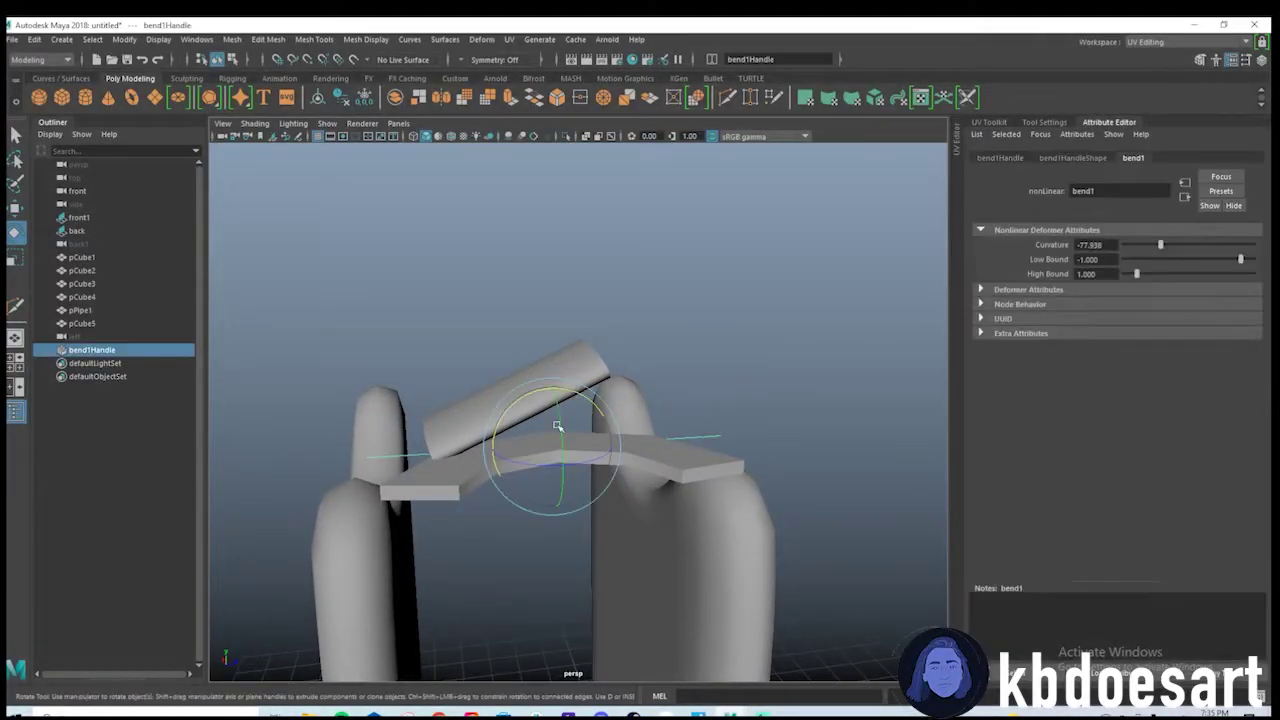
Rotate the bend handle to 90 degrees on Z so the slab arches lengthwise between the panels.
left_click_drag(557, 425, 572, 487)
left_click(1000, 157)
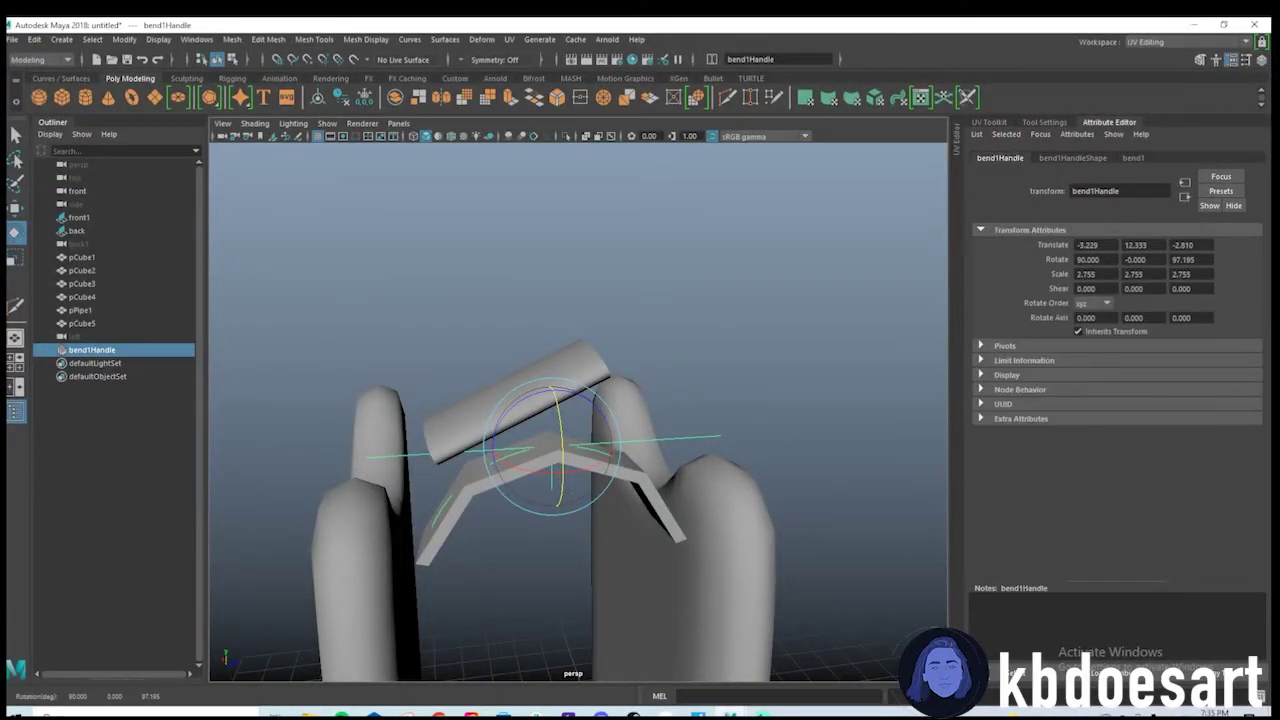
type("90")
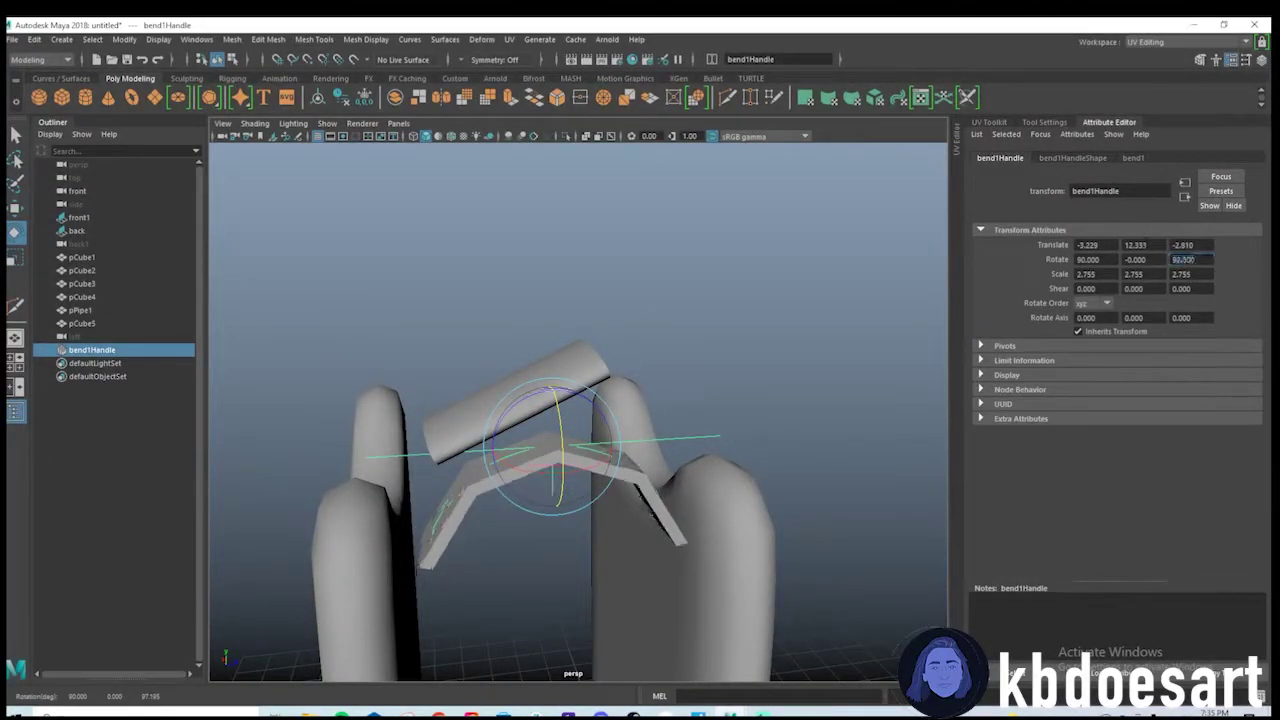
key("Return")
Reduce the slab's bend curvature to -45 for a gentler arch over the gap between the panels.
left_click(1135, 160)
left_click_drag(612, 456, 566, 314, "alt")
scroll(637, 362, "up", 3)
mouse_move(1157, 249)
left_mouse_down()
mouse_move(1146, 247)
mouse_move(1174, 252)
left_mouse_up()
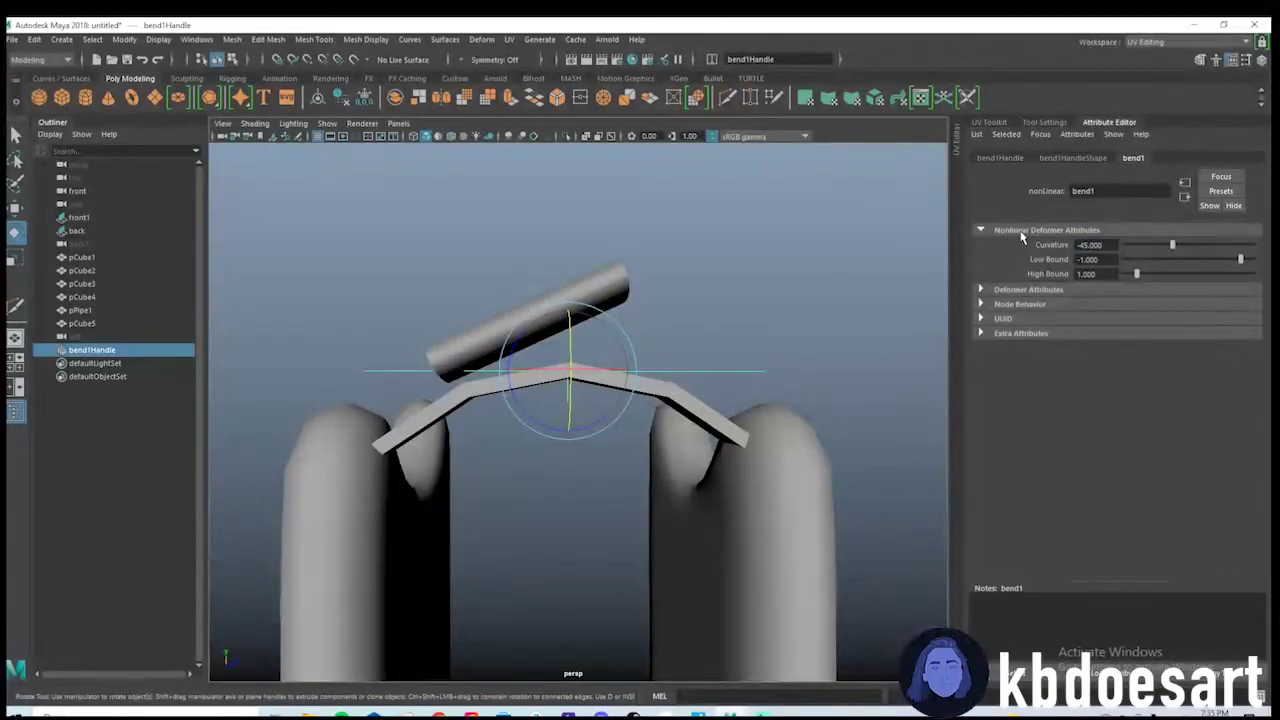
mouse_move(464, 290)
left_mouse_down("alt")
mouse_move(500, 294)
mouse_move(443, 280)
mouse_move(463, 309)
mouse_move(457, 277)
left_mouse_up("alt")
key("super")
key("Escape")
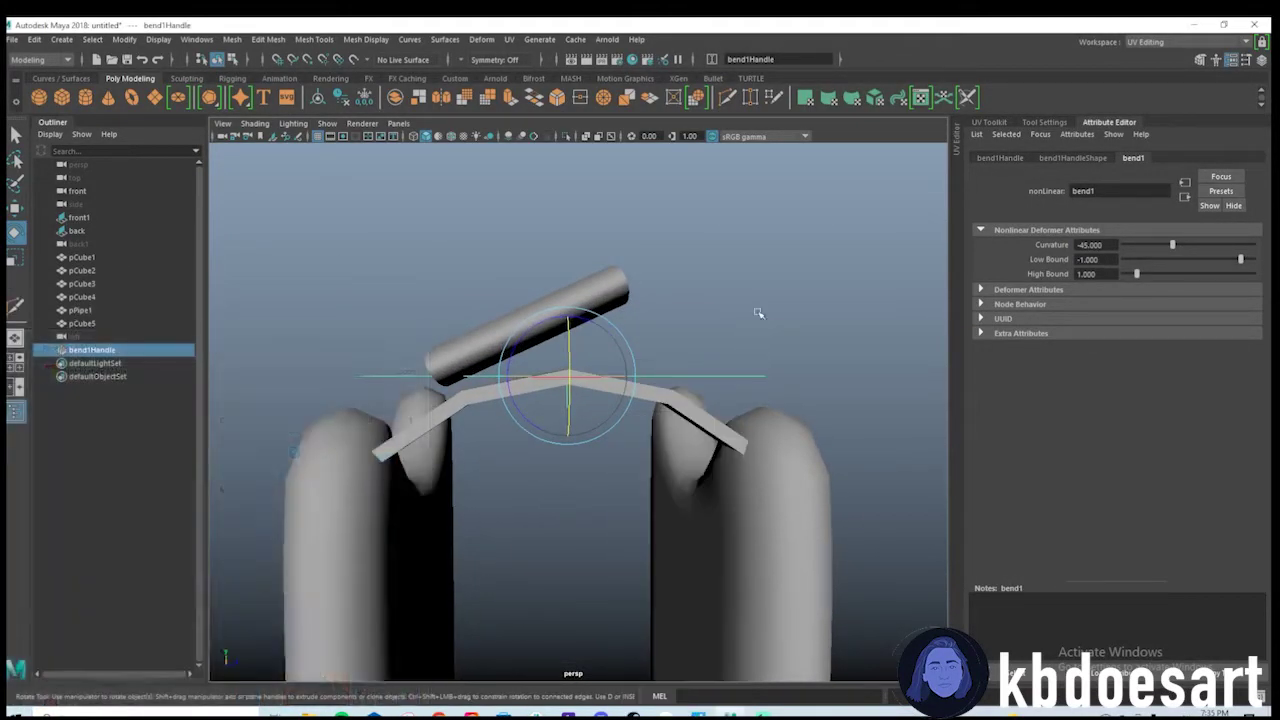
key("w")
left_click_drag(570, 322, 715, 405)
key("ctrl+z")
Delete the history of the bent slab to bake in the bend and remove its deformer handle.
left_click(622, 397)
left_click(621, 390)
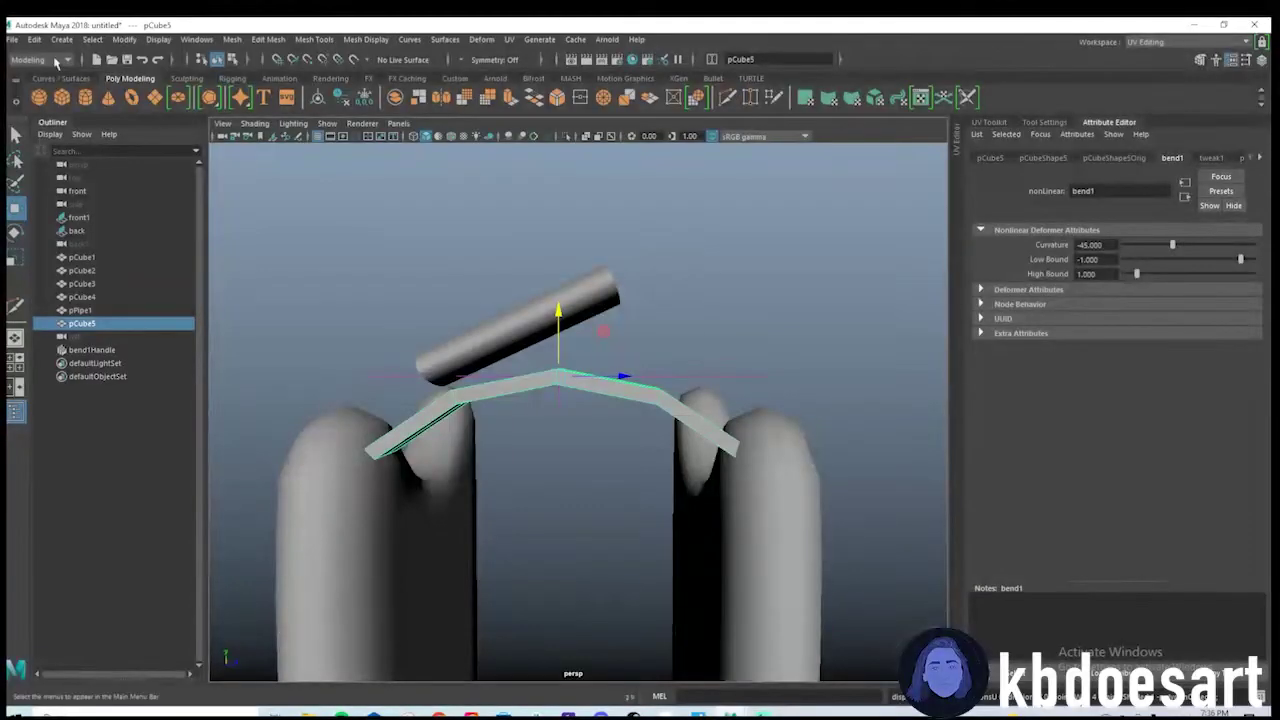
left_click(34, 39)
mouse_move(147, 208)
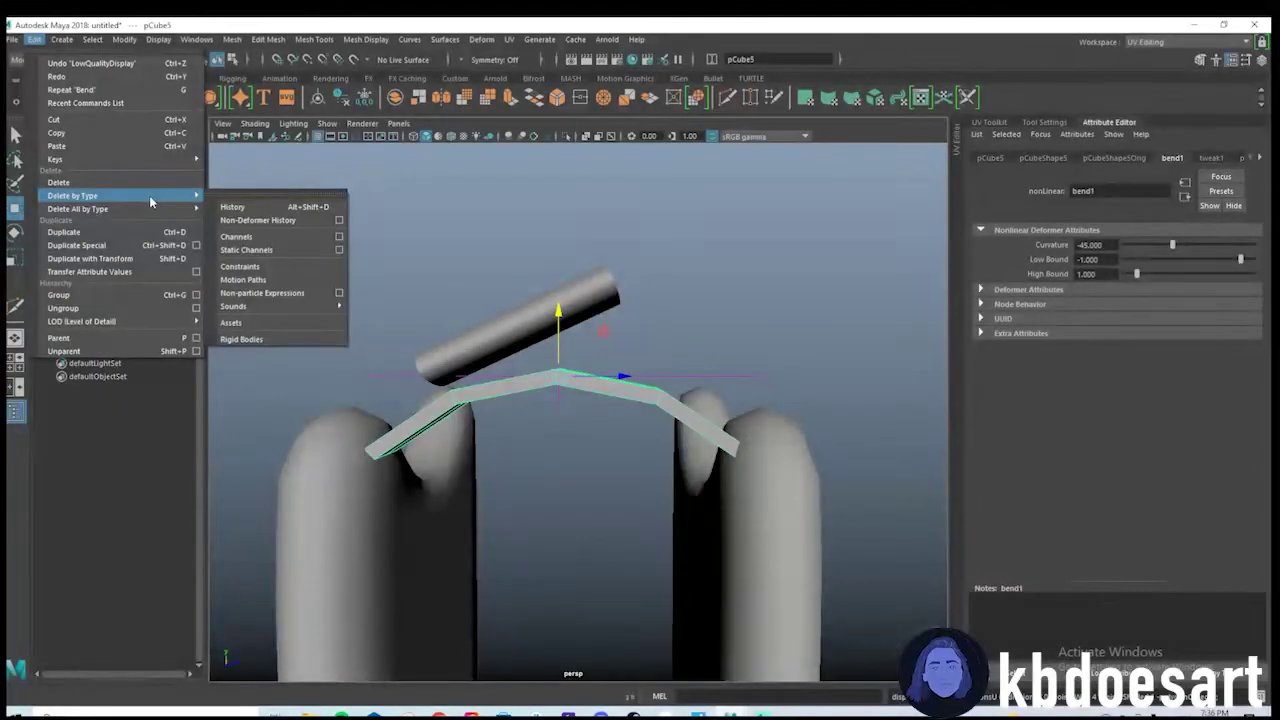
left_click(260, 218)
left_click(668, 326)
left_click(625, 382)
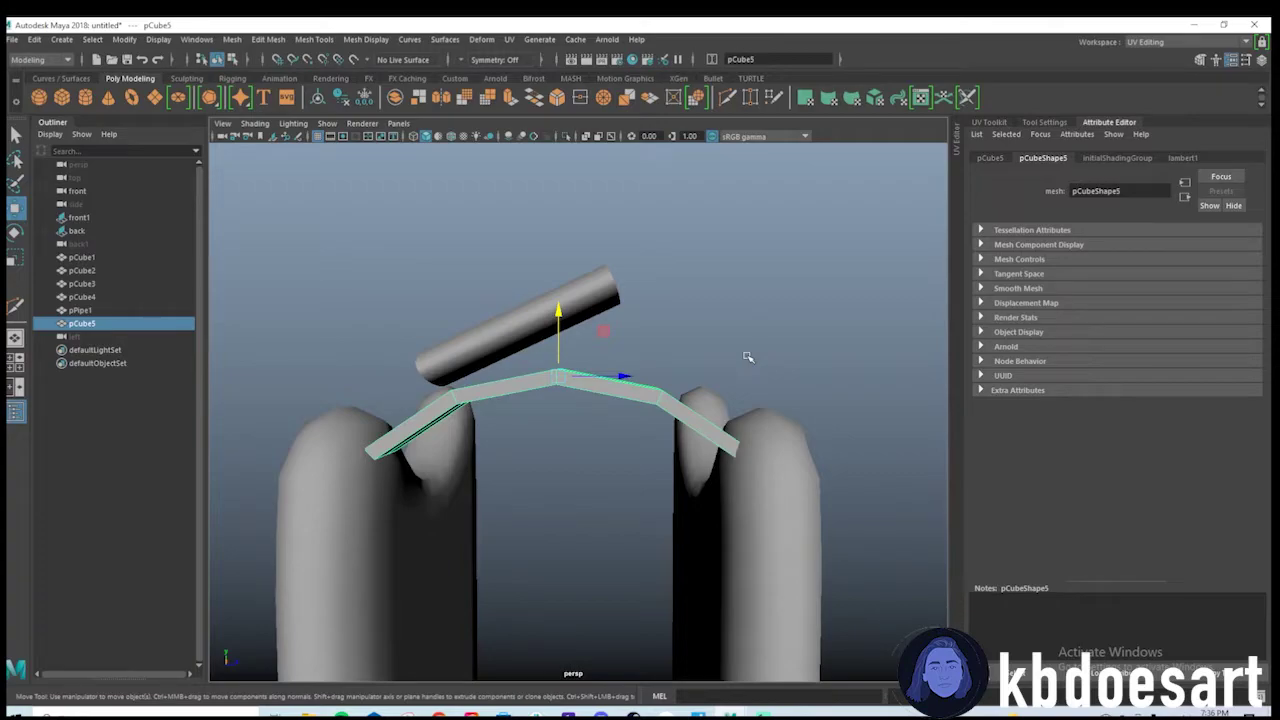
Raise the bent strap along Y so its ends rest nearer the tops of the panels.
left_click_drag(567, 336, 586, 317, "alt")
middle_click_drag(586, 317, 611, 306, "alt")
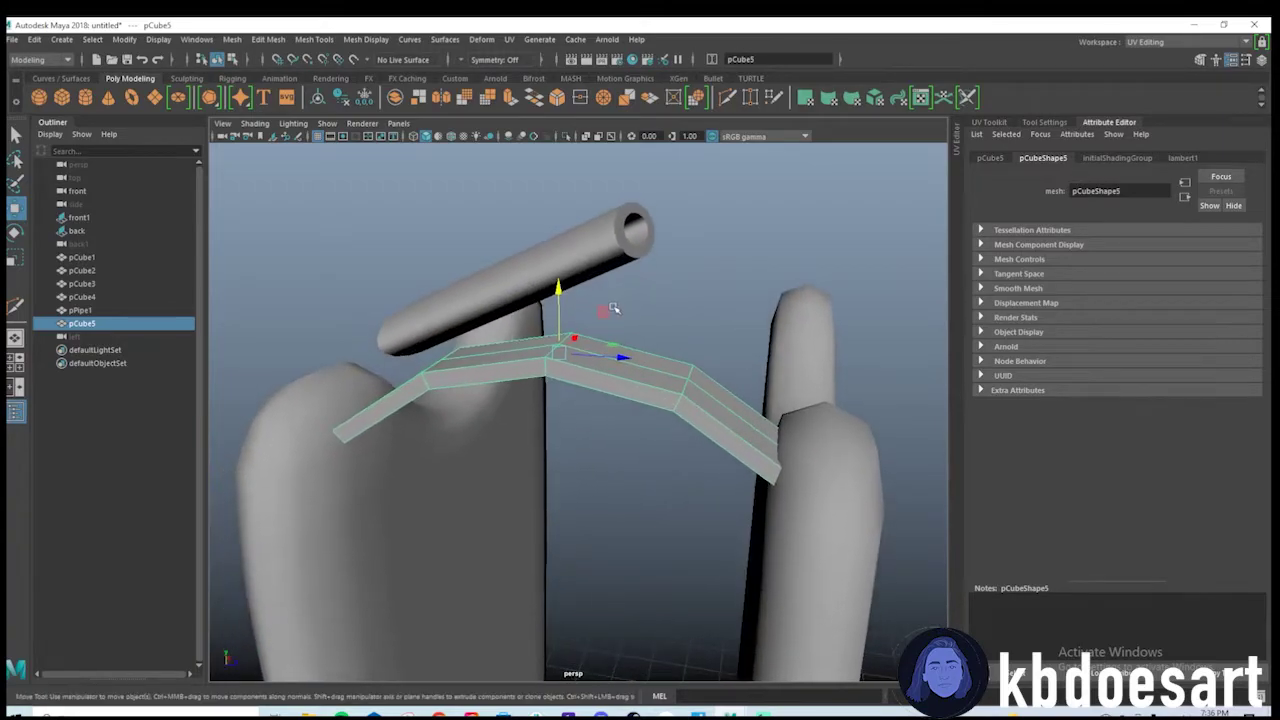
scroll(611, 306, "up", 1)
left_click_drag(787, 416, 665, 373, "alt")
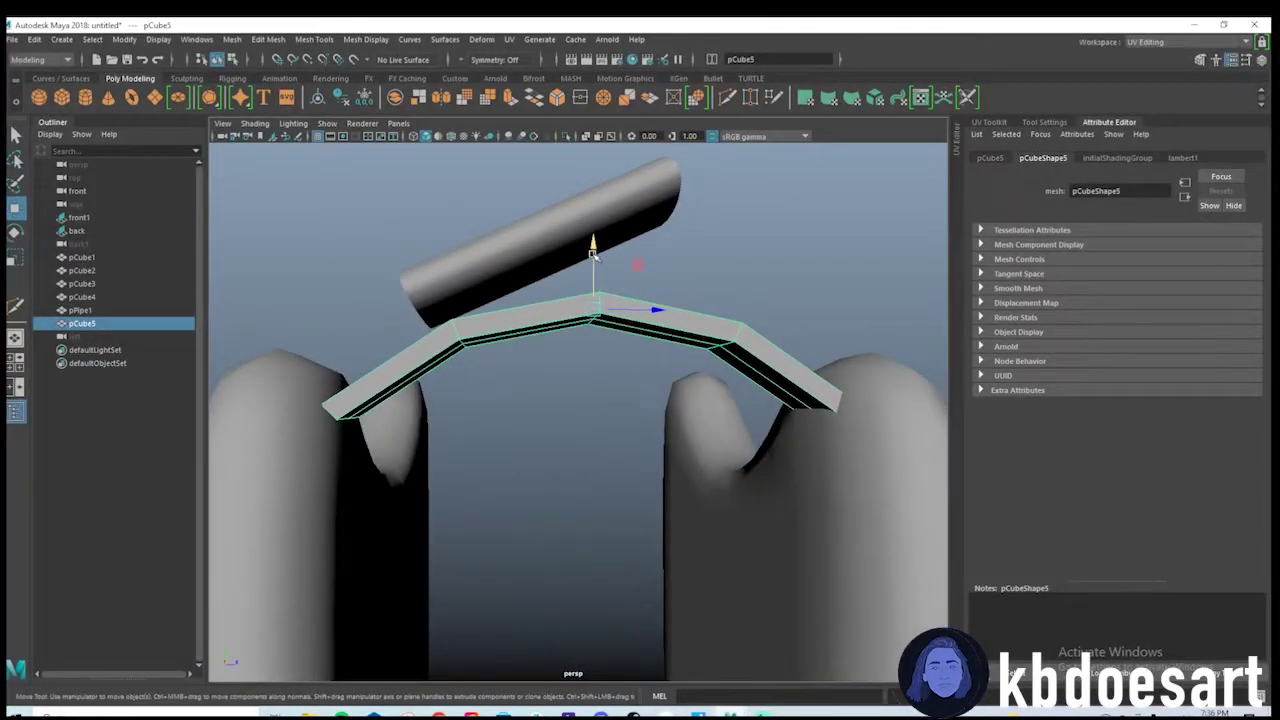
left_click_drag(593, 256, 593, 198)
Select the strap's outer border edges and bevel them with a fraction of 0.5 and 1 segment.
left_click_drag(360, 325, 491, 366, "alt")
right_click_drag(489, 354, 494, 326)
left_click(446, 406)
left_click_drag(535, 425, 572, 384, "alt")
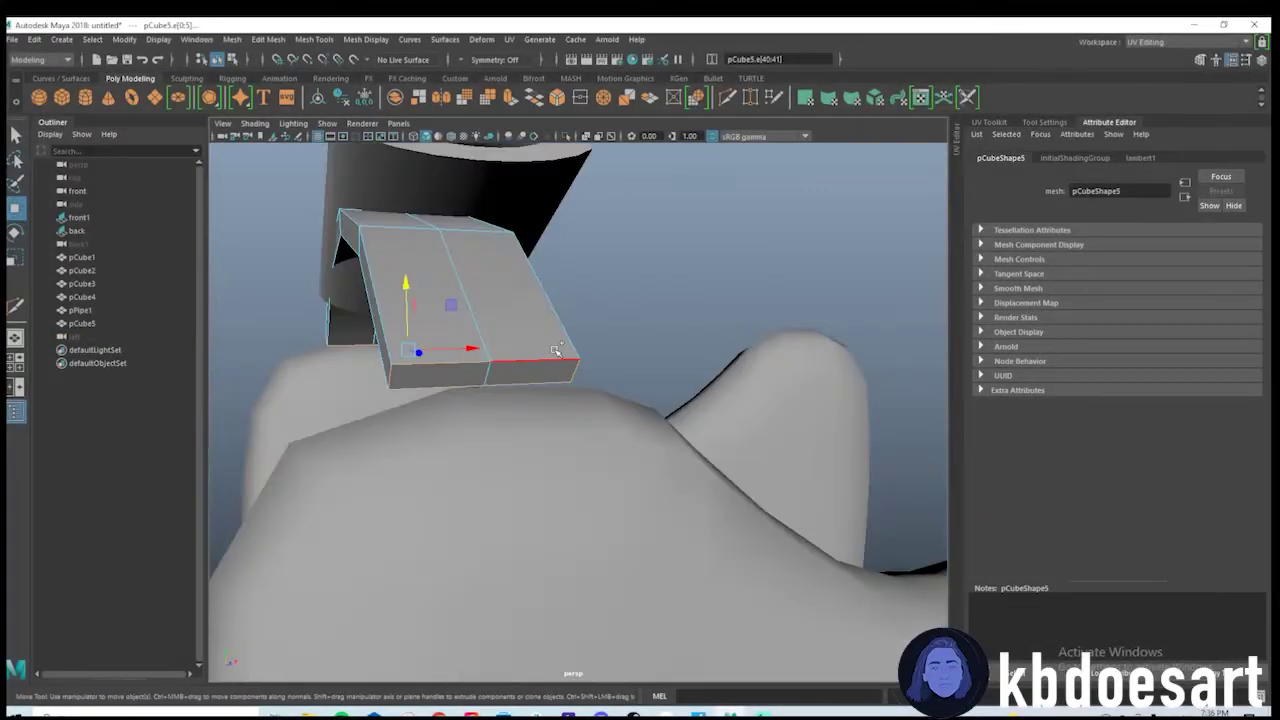
left_click_drag(510, 416, 645, 407, "alt")
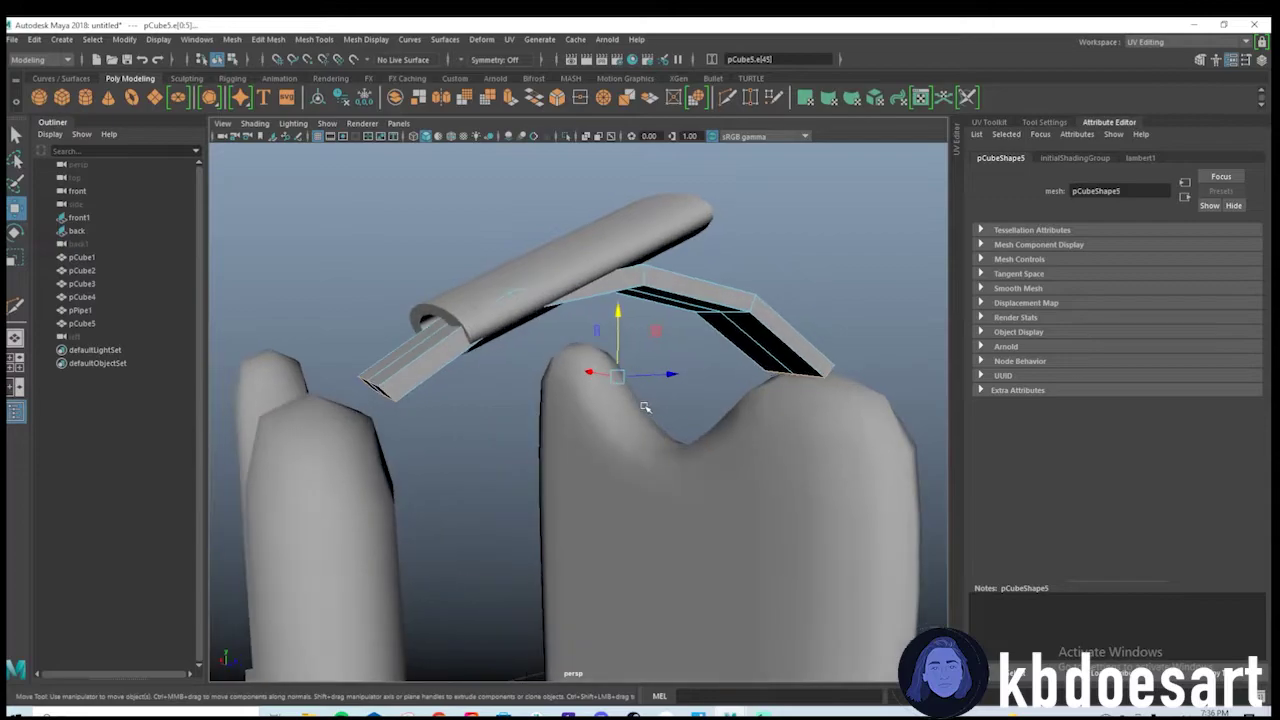
key("ctrl+b")
left_click_drag(567, 386, 769, 430, "alt")
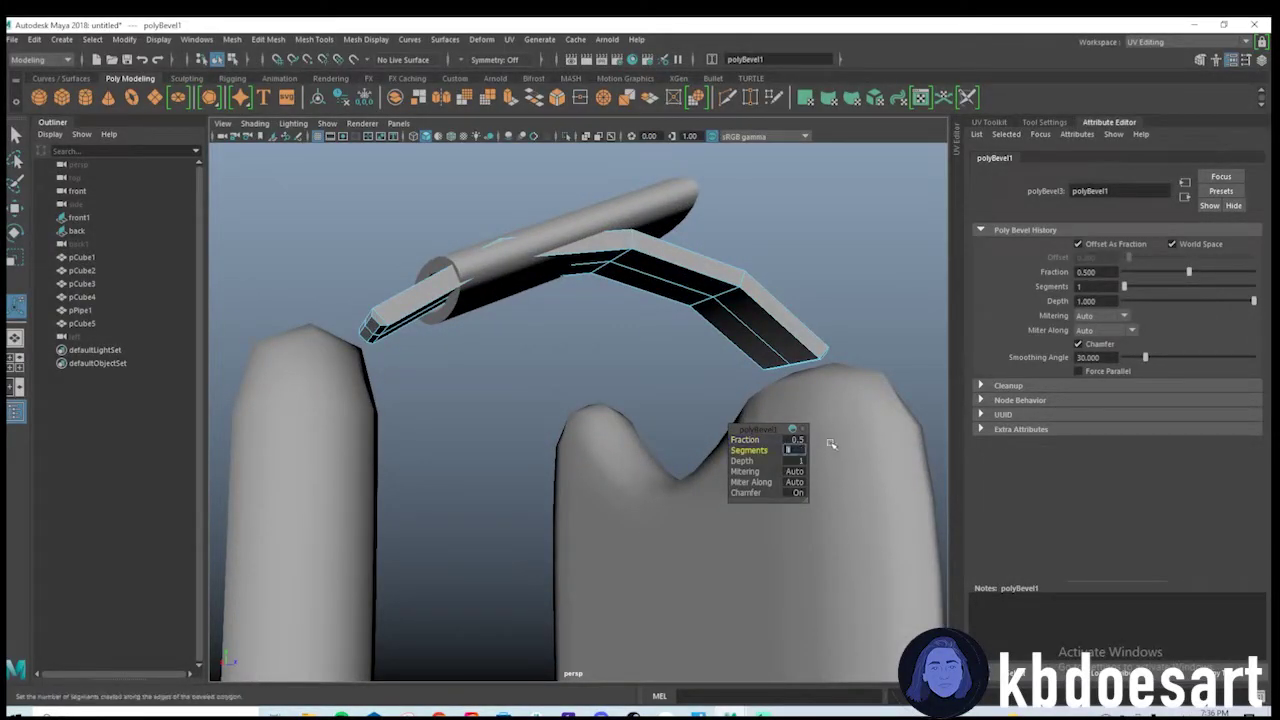
Return the beveled strap to object mode and display it in smooth preview.
left_click(427, 347)
right_click_drag(400, 300, 463, 249)
key("3")
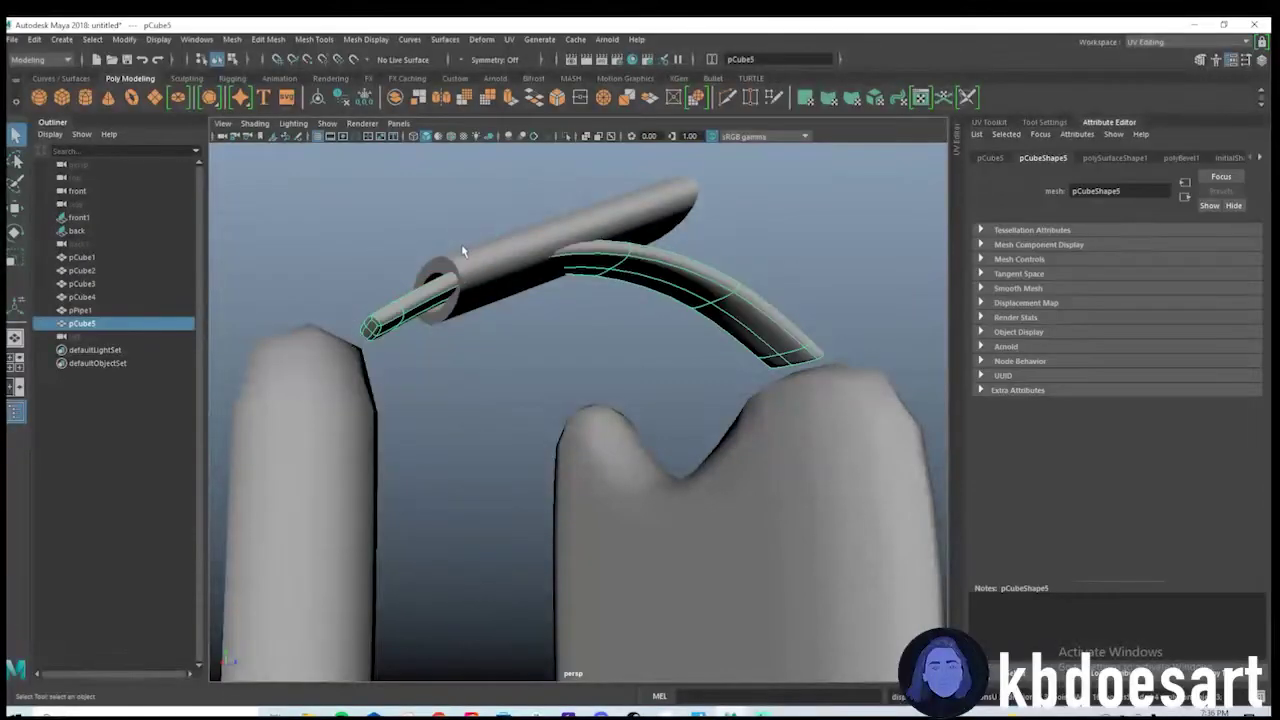
Center the pipe level on the strap's crown near Y 12.75, Z -2.91 and scale it into a sleeve around the strap.
left_click_drag(474, 319, 594, 391, "alt")
left_click(581, 320)
left_click_drag(580, 335, 545, 388, "alt")
key("w")
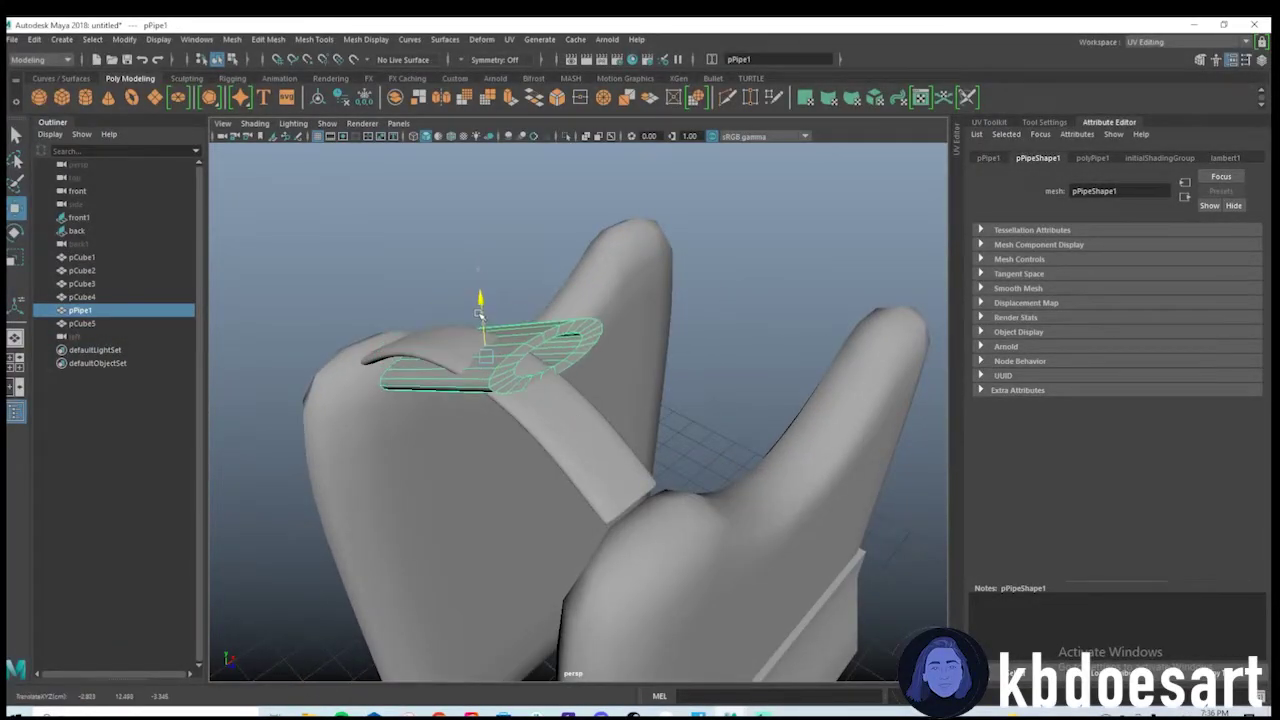
left_click_drag(476, 289, 667, 408, "alt")
scroll(667, 408, "up", 2)
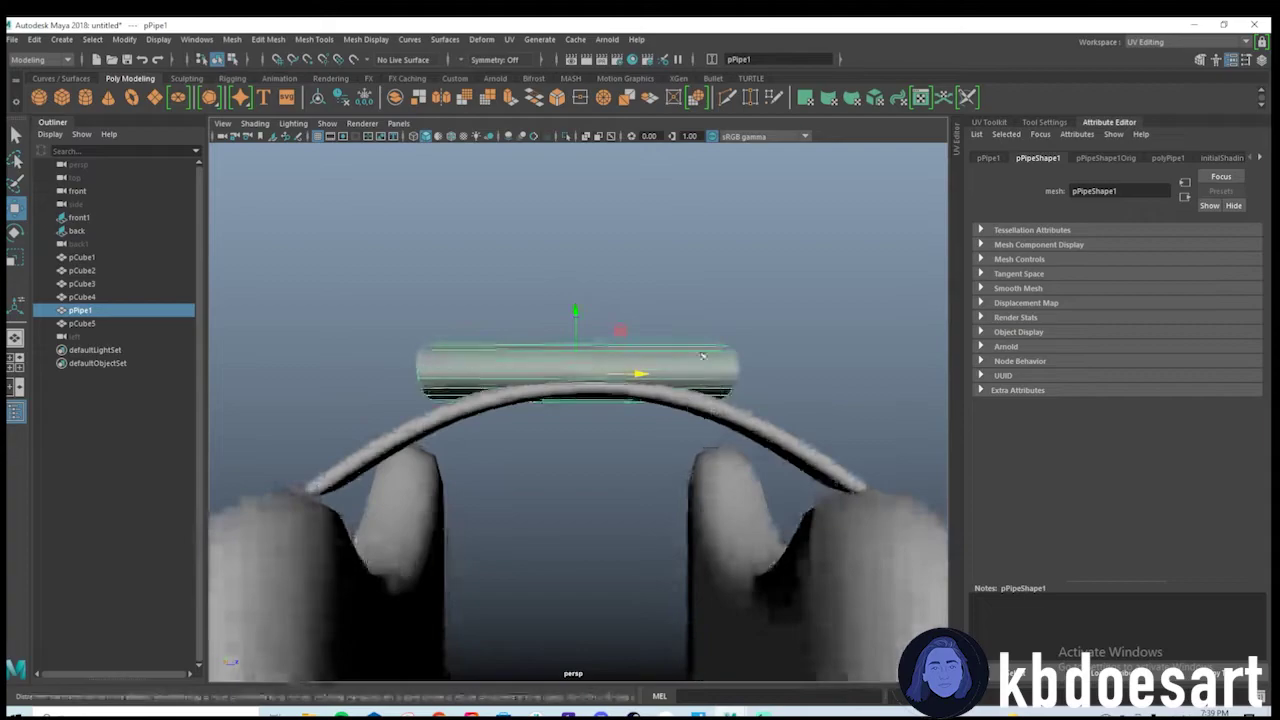
key("r")
left_click_drag(617, 371, 505, 477, "alt")
key("w")
key("r")
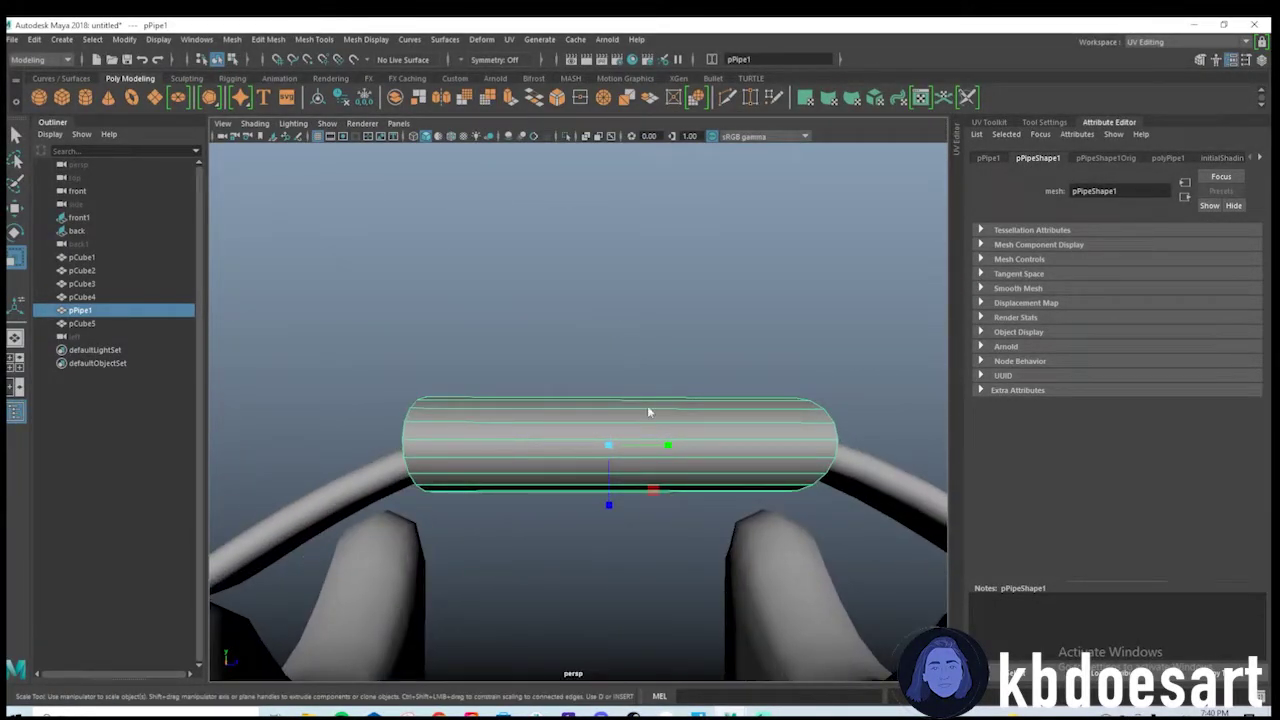
Insert three evenly spaced edge loops across the pipe's length with Multi-Cut.
right_click_drag(648, 411, 570, 429, "shift")
left_click_drag(706, 488, 651, 391, "alt")
key("q")
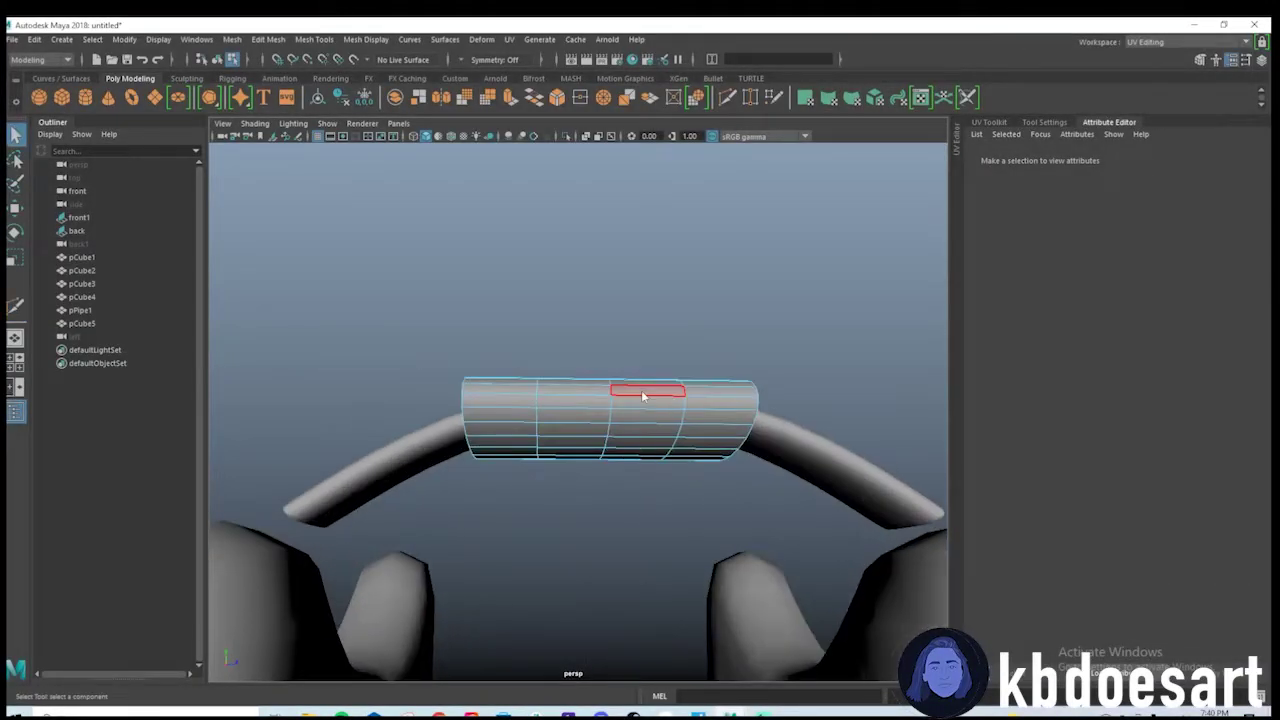
Select the whole pipe and add a nonlinear Bend deformer to it.
left_click(617, 391)
left_click(405, 40)
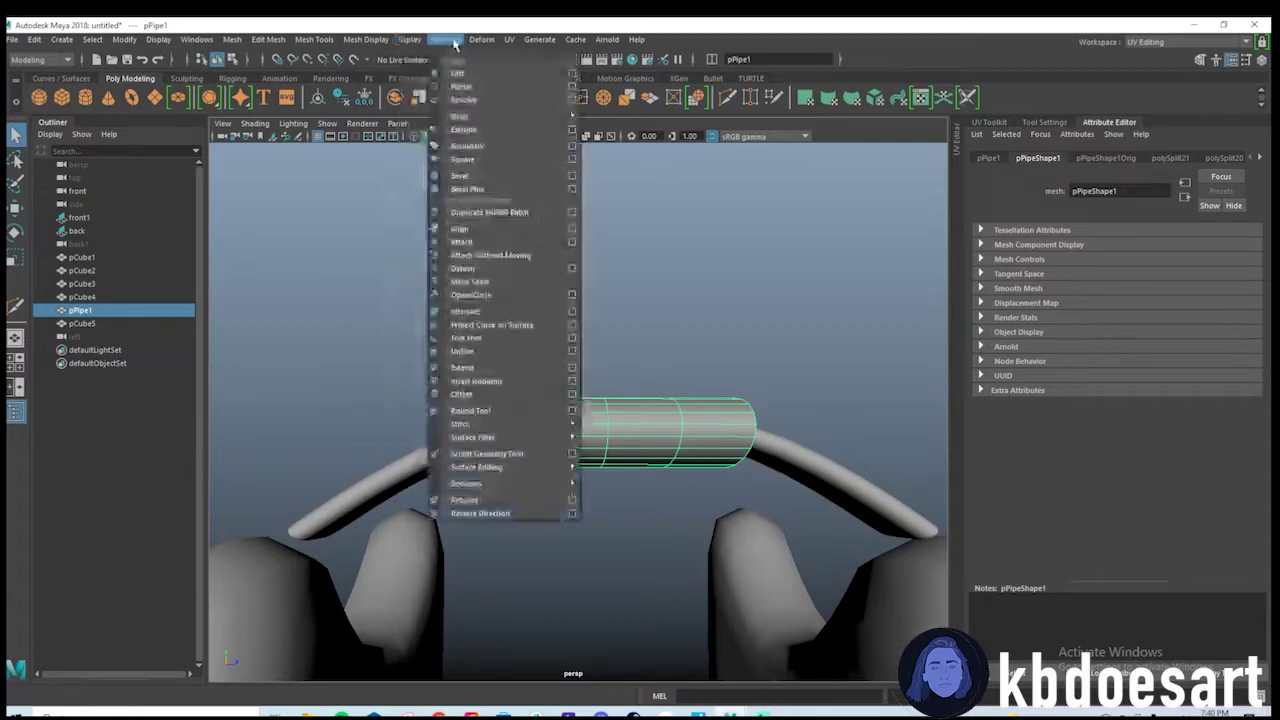
left_click(408, 40)
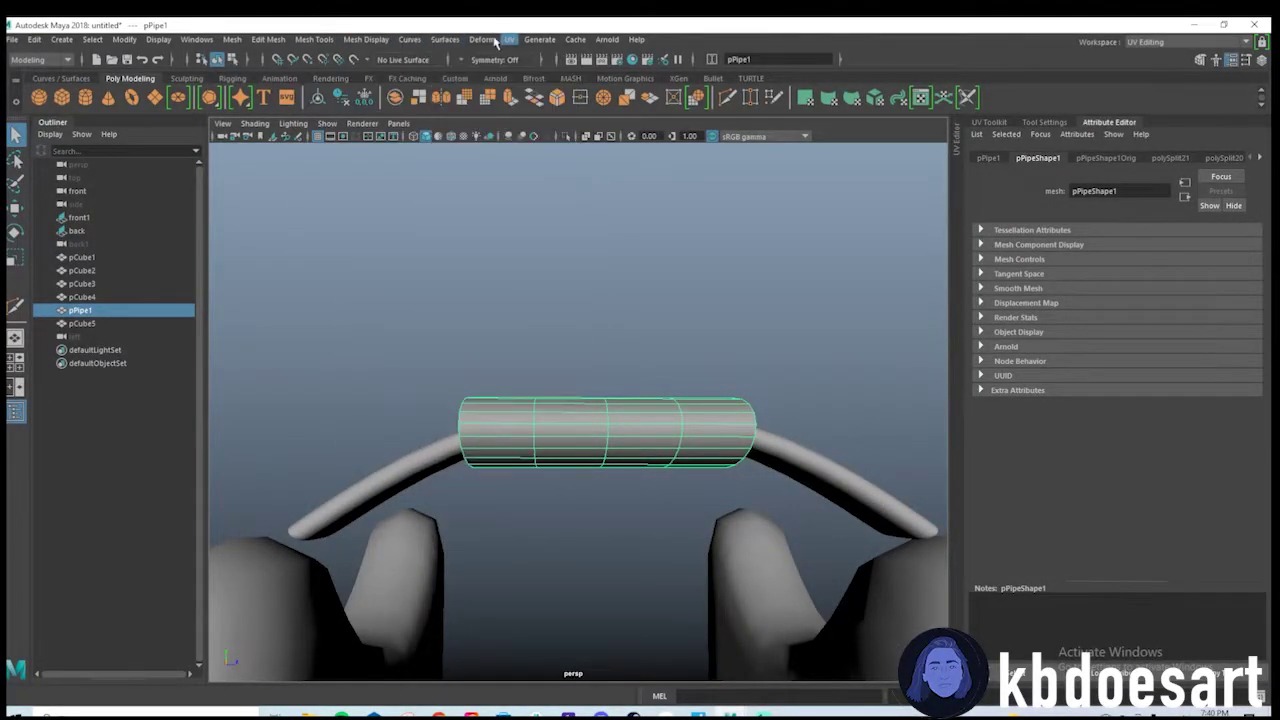
left_click(481, 40)
mouse_move(588, 218)
left_click(657, 220)
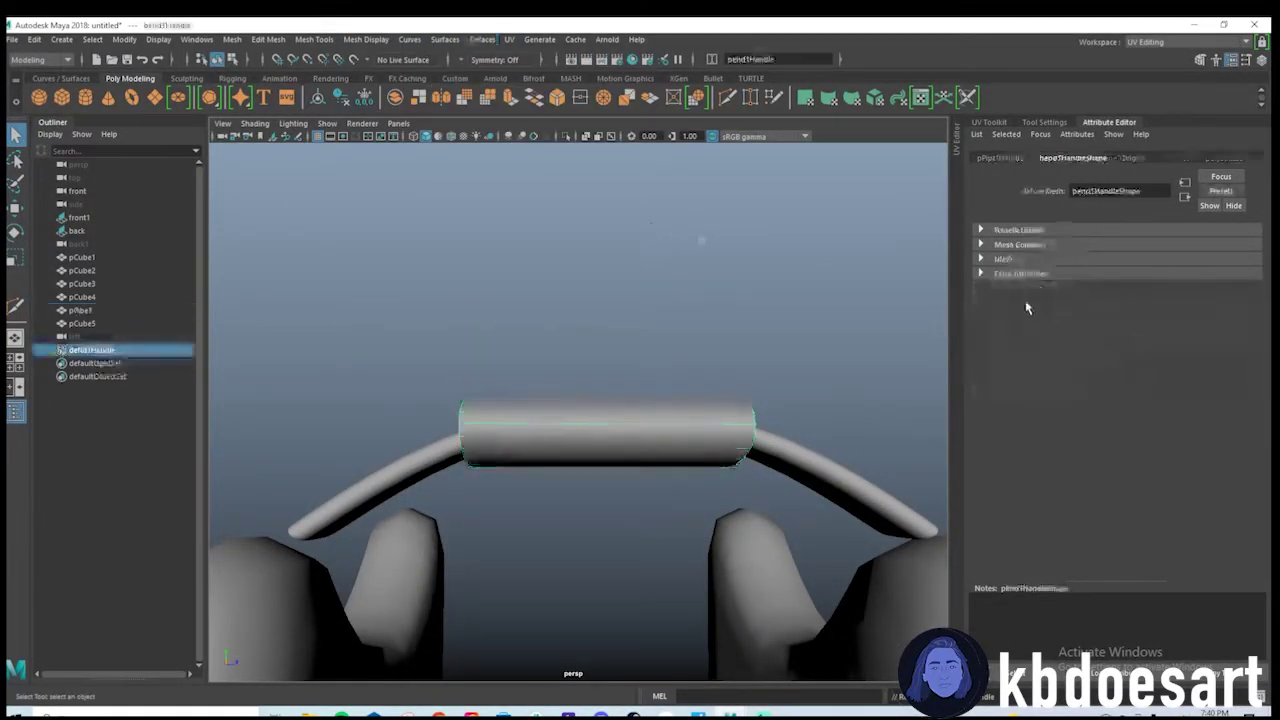
Set the curvature of the pipe's bend deformer to -45.
left_click(1135, 162)
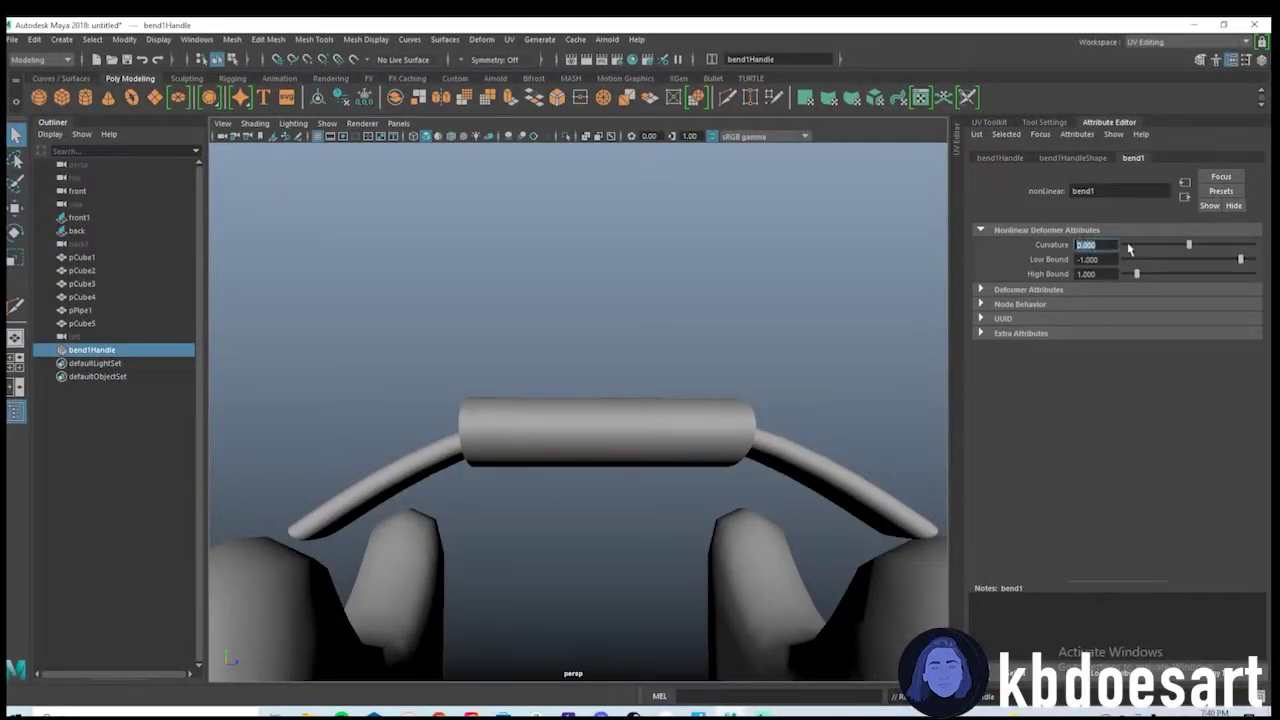
left_click_drag(1129, 248, 1146, 249)
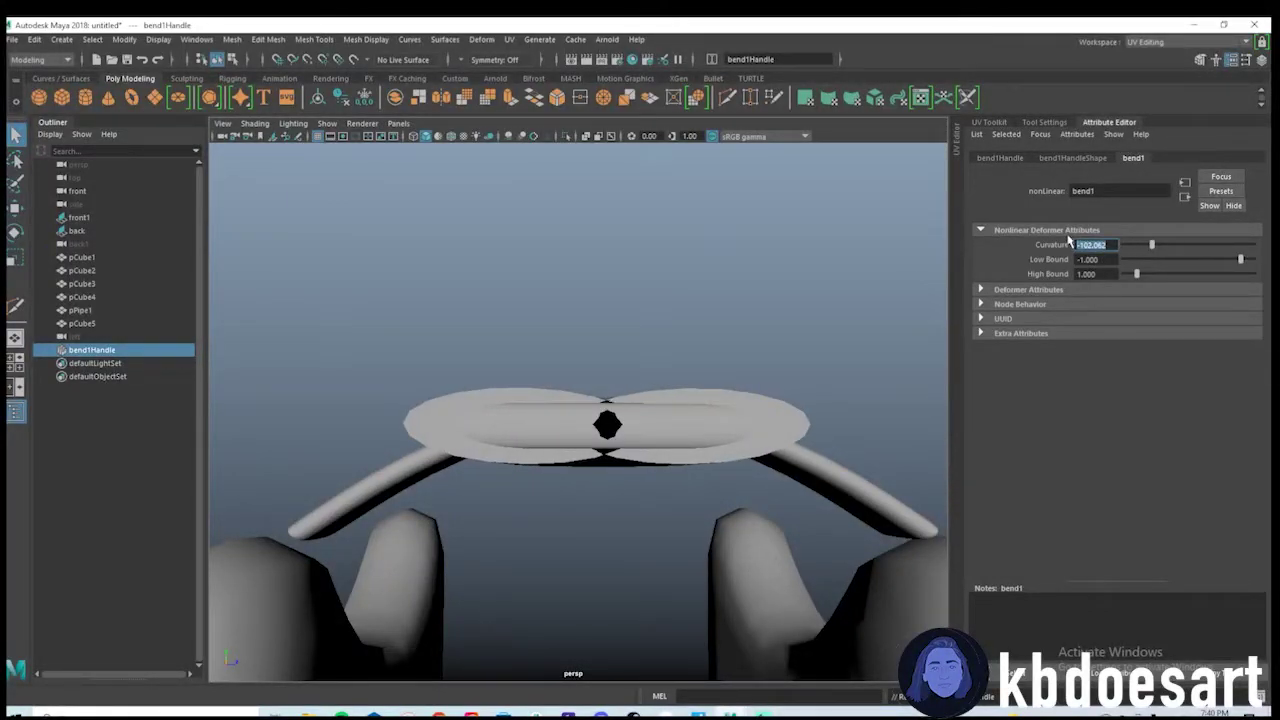
type("-45")
key("Return")
Rotate the pipe's bend handle to 90 degrees on X and 90 degrees on Z.
left_click_drag(628, 327, 640, 390, "alt")
left_click(1000, 157)
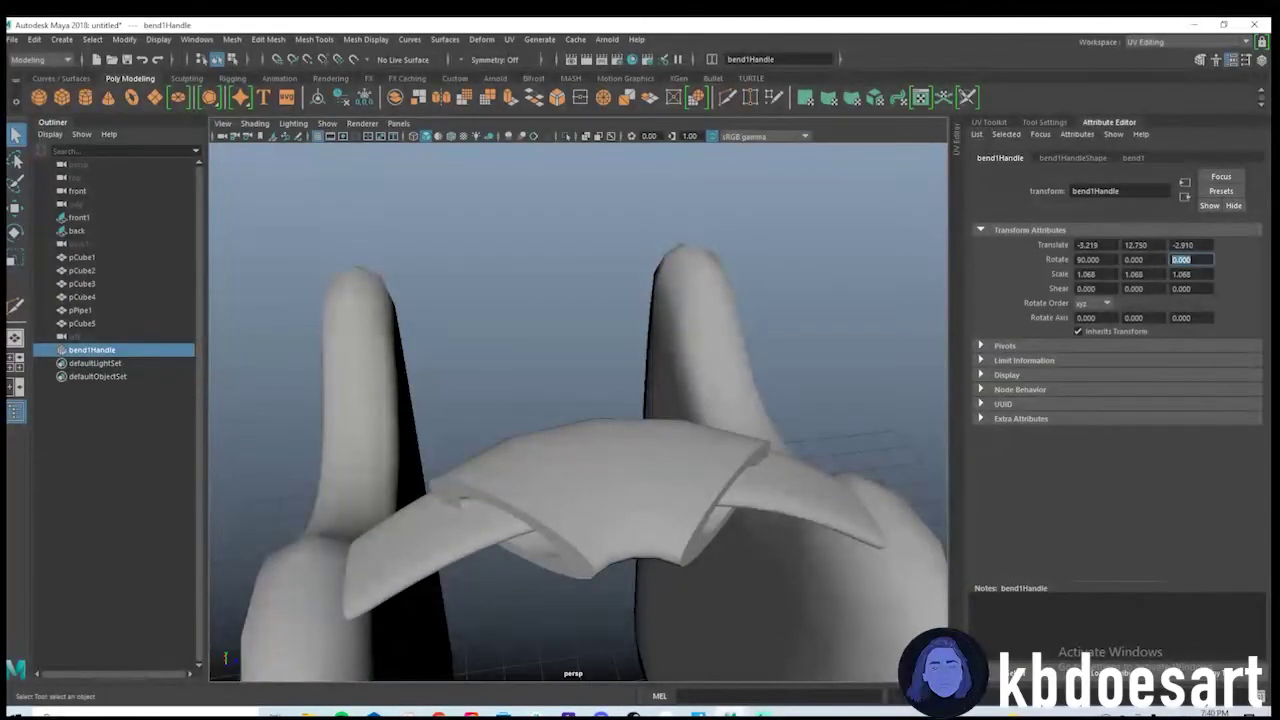
type("90")
key("Return")
Reduce the curvature of the pipe's bend deformer to about -11 so it follows the shoulder strap.
left_click_drag(800, 440, 553, 444, "alt")
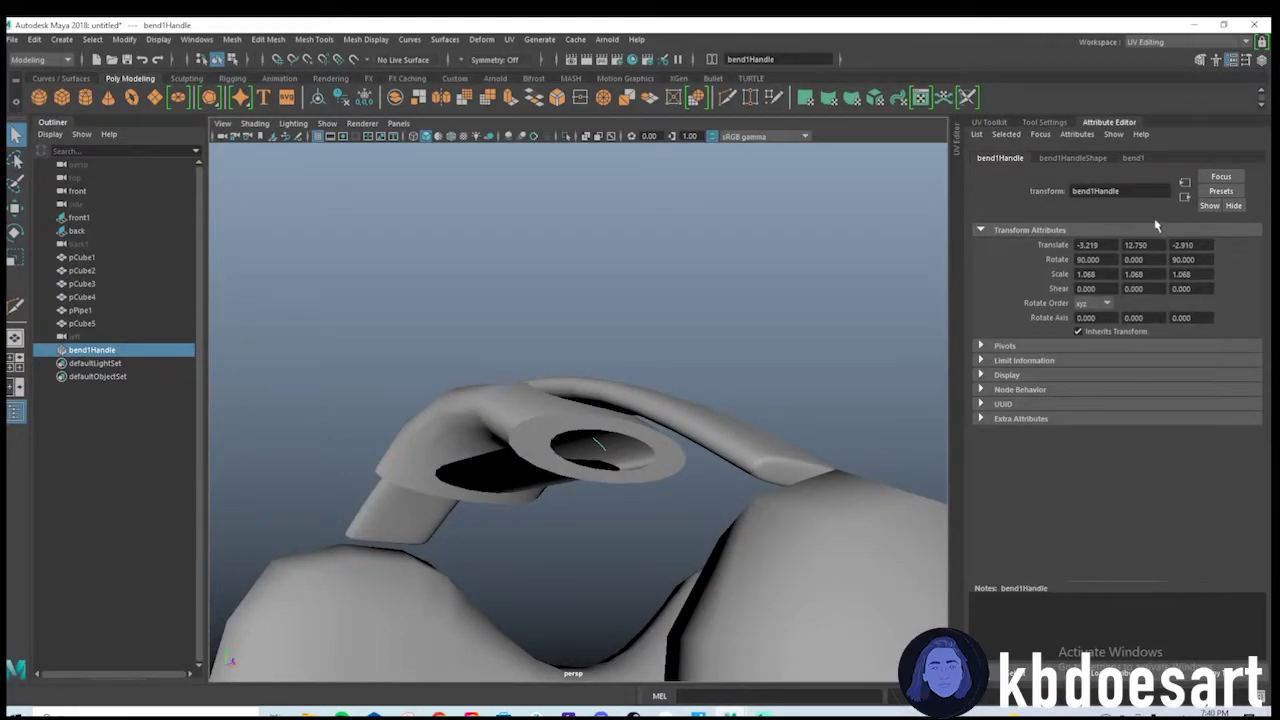
left_click(1133, 158)
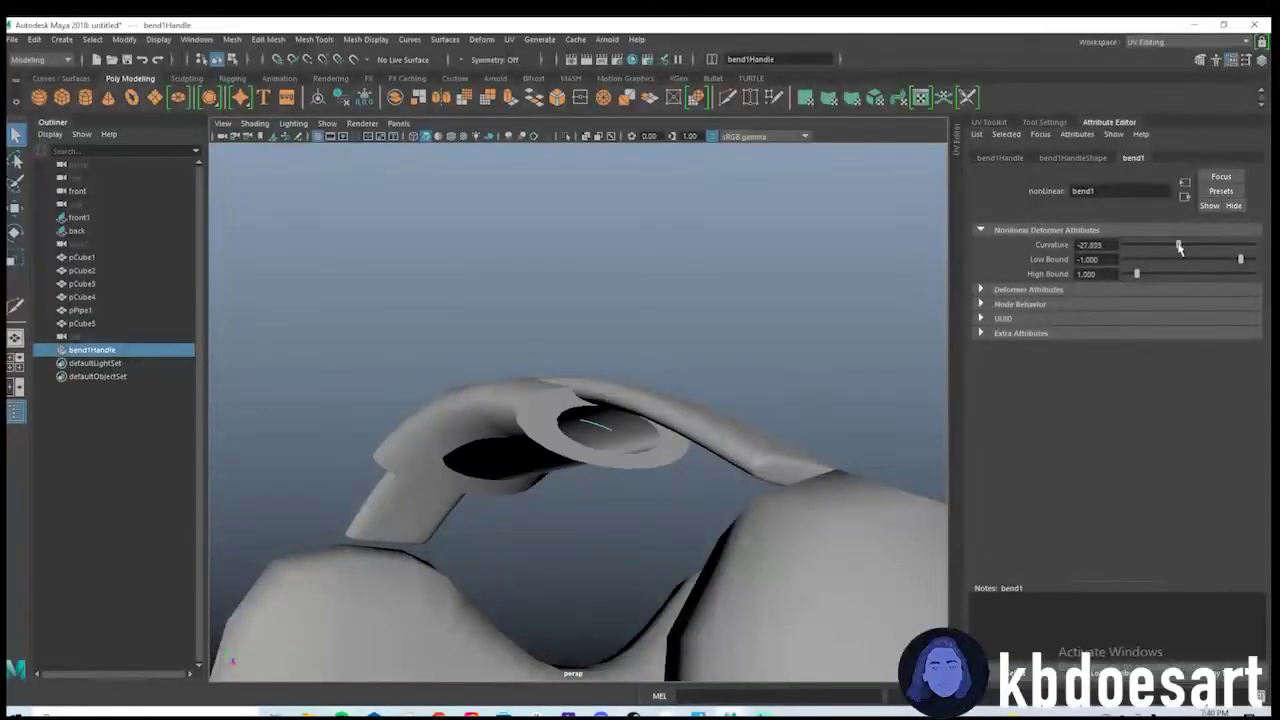
left_click_drag(1185, 249, 1187, 250)
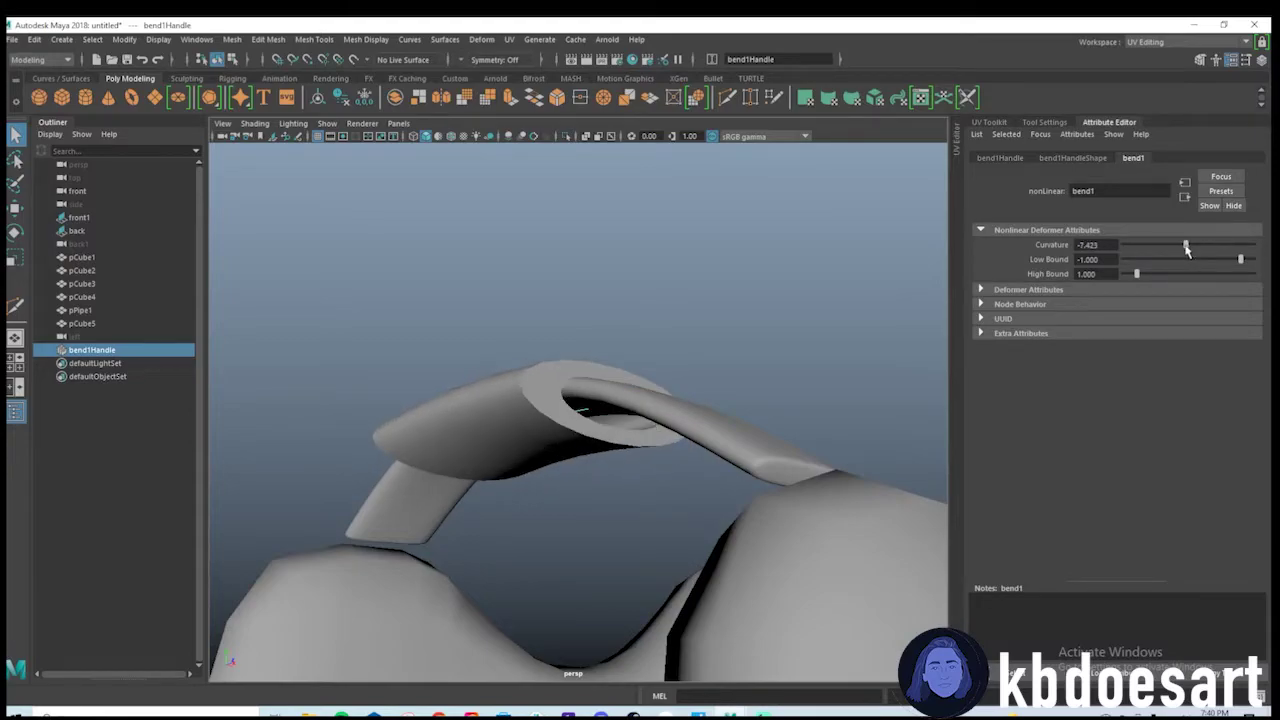
left_click_drag(640, 362, 346, 409, "alt")
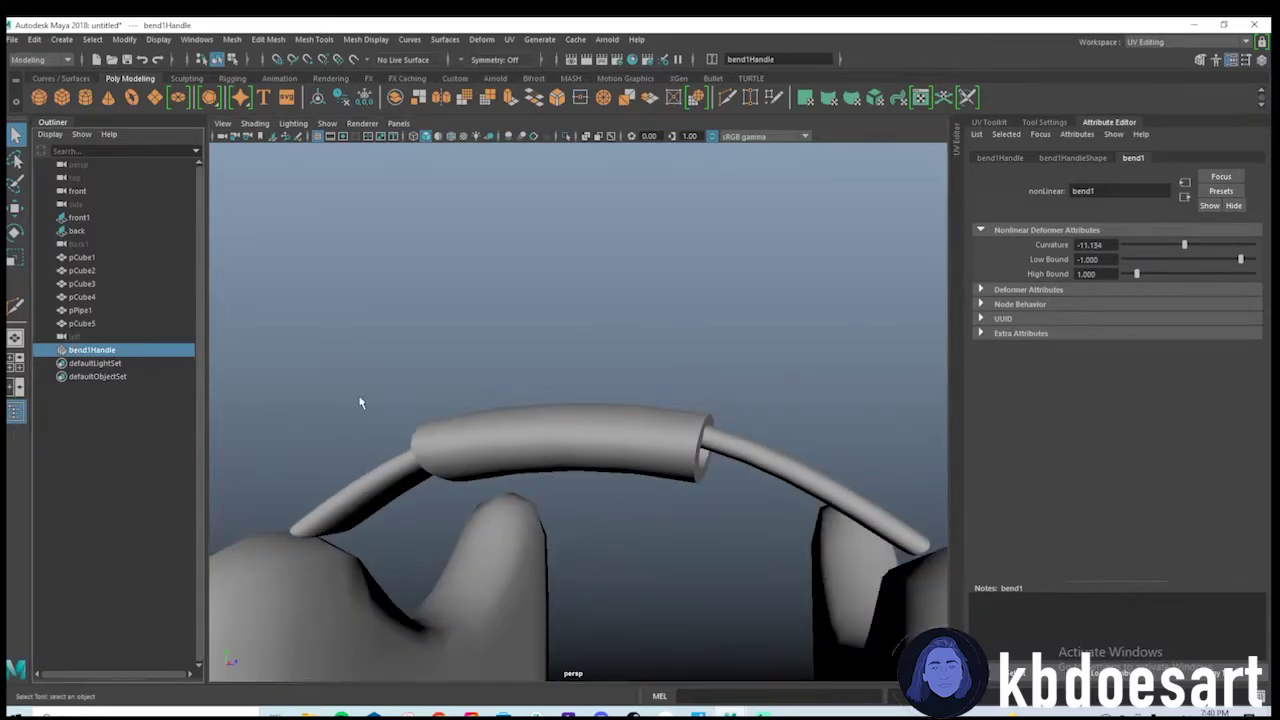
mouse_move(449, 403)
left_mouse_down("alt")
mouse_move(466, 403)
mouse_move(455, 400)
left_mouse_up("alt")
Raise the bent pipe slightly so that it wraps around the shoulder strap.
left_click(82, 323)
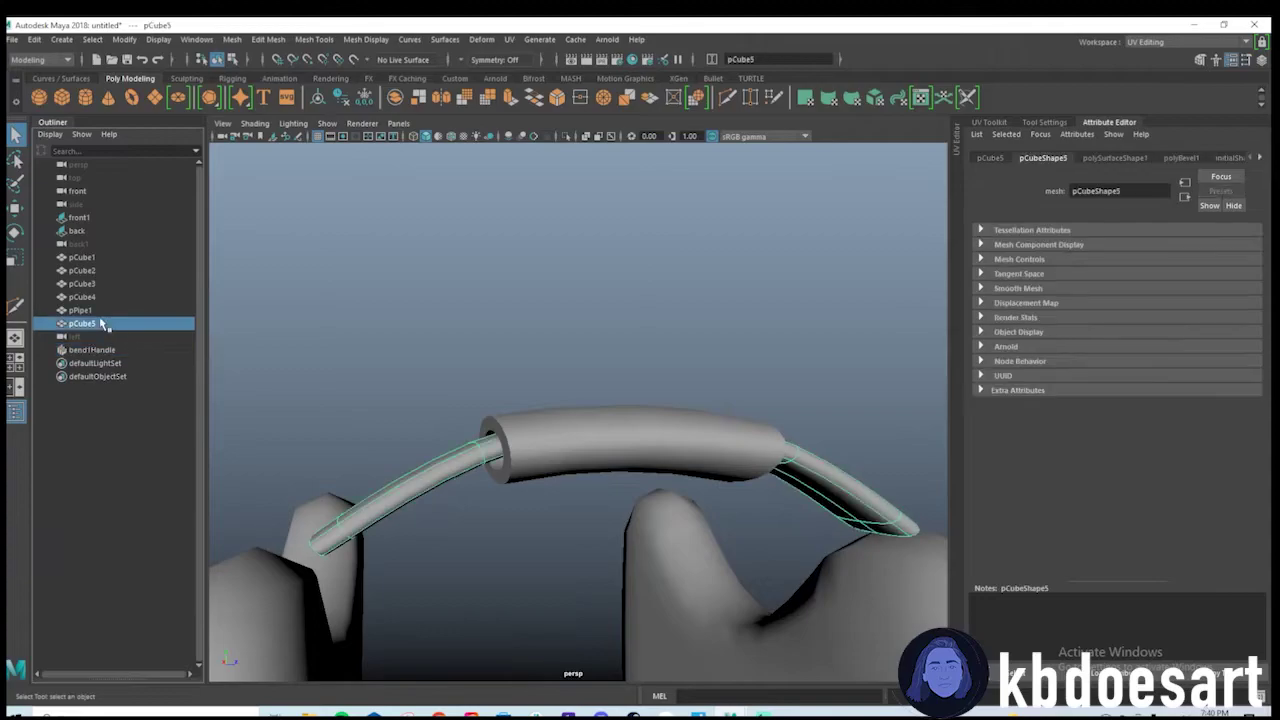
key("w")
left_click(603, 418)
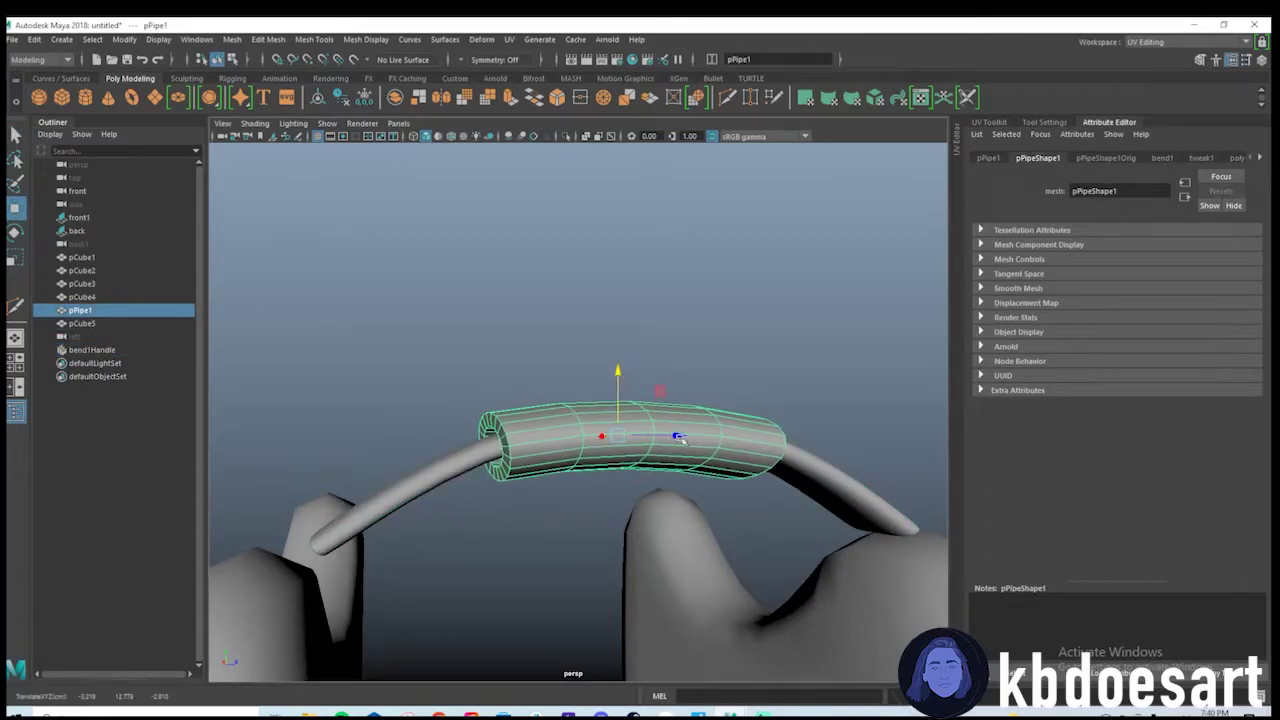
left_click_drag(603, 418, 565, 437, "alt")
right_click_drag(565, 437, 606, 480, "alt")
left_click_drag(606, 480, 597, 448, "alt")
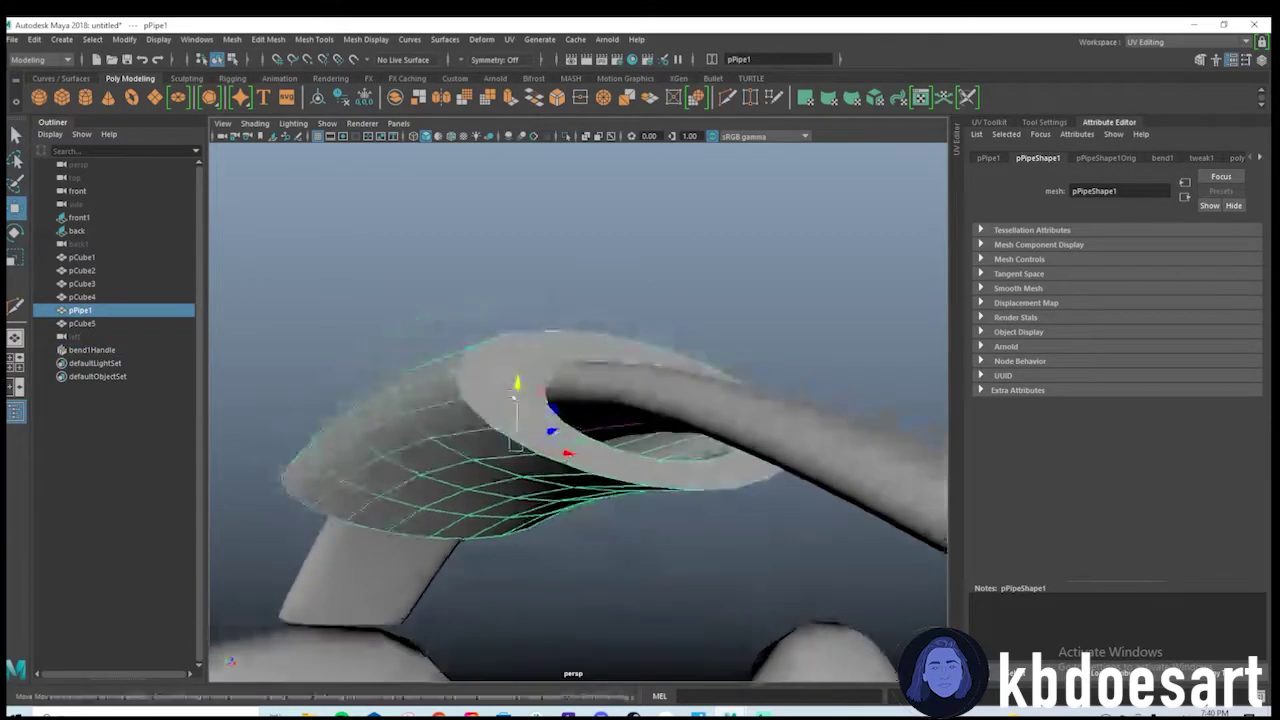
left_click_drag(512, 386, 558, 463)
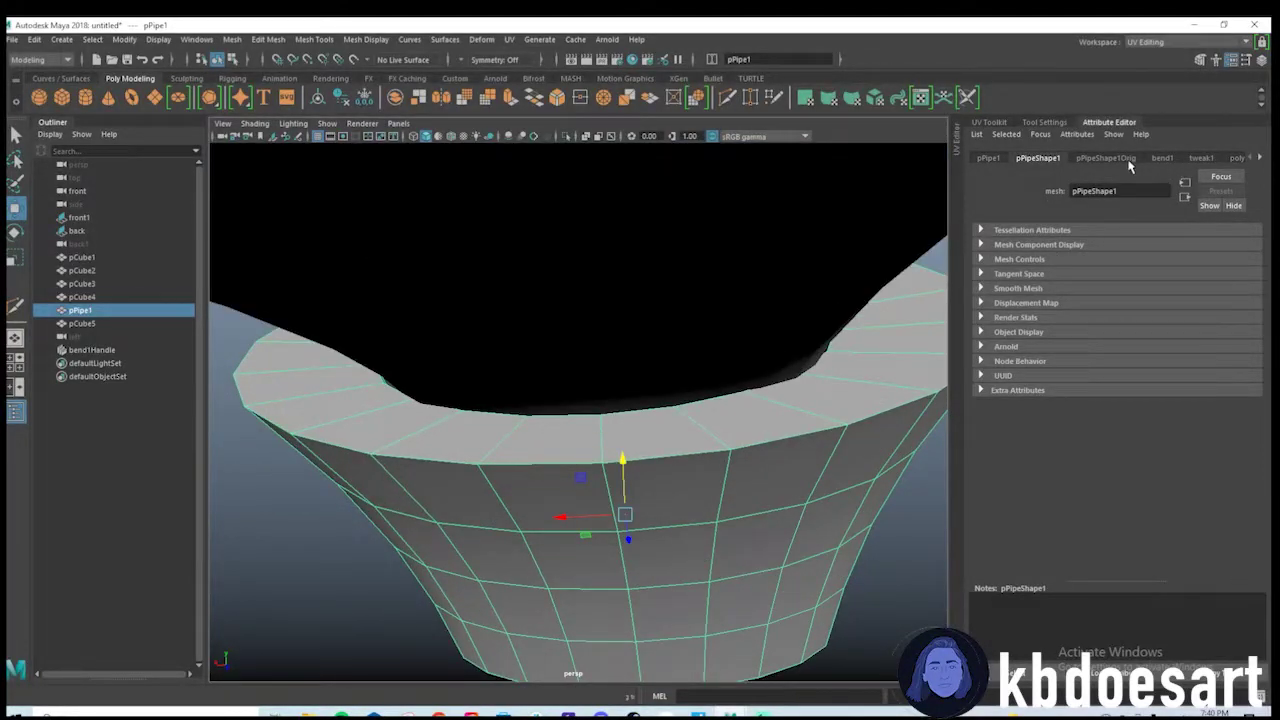
Try curvature values of -15 and -12 on the pipe's bend deformer.
left_click(1162, 158)
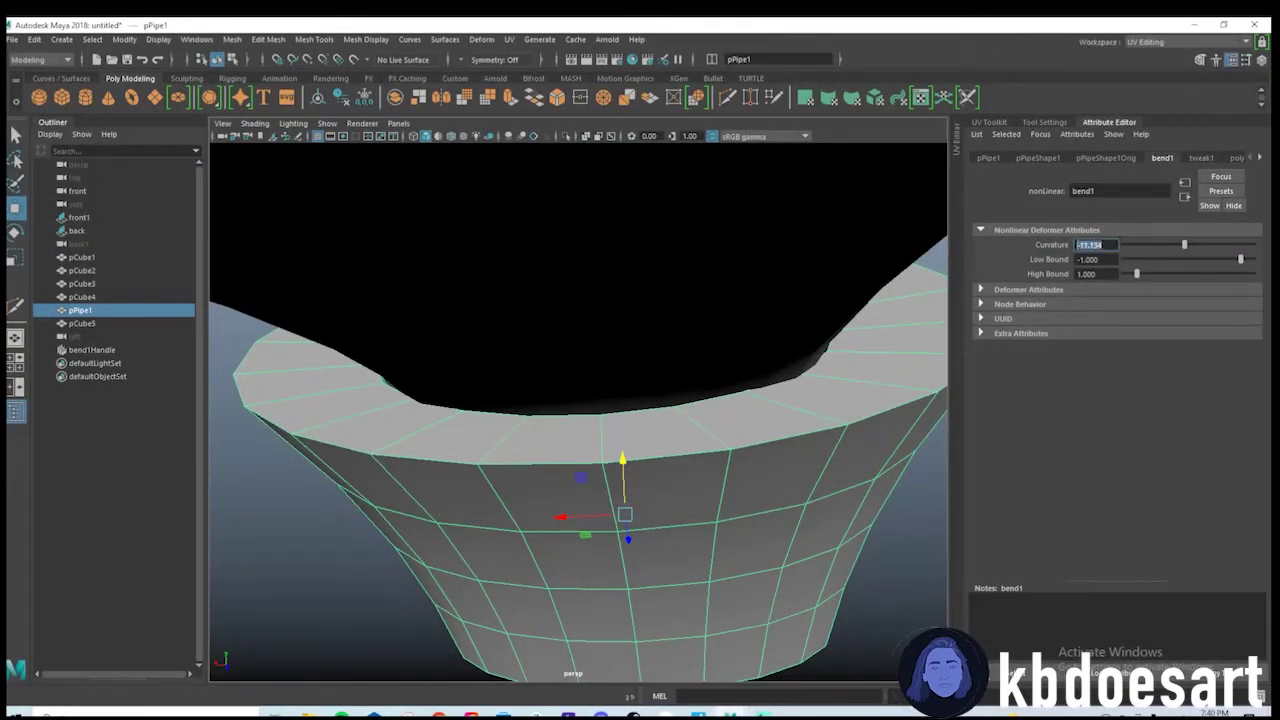
type("-15")
key("Return")
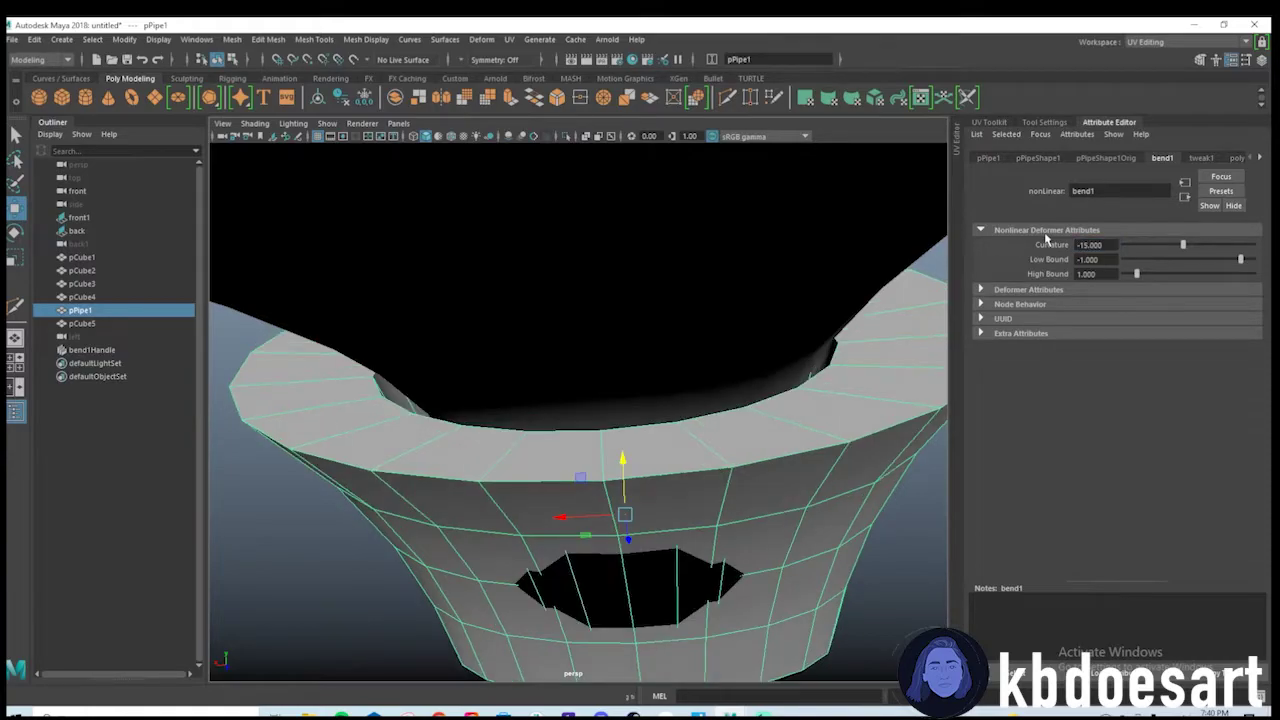
left_click_drag(778, 408, 645, 450, "alt")
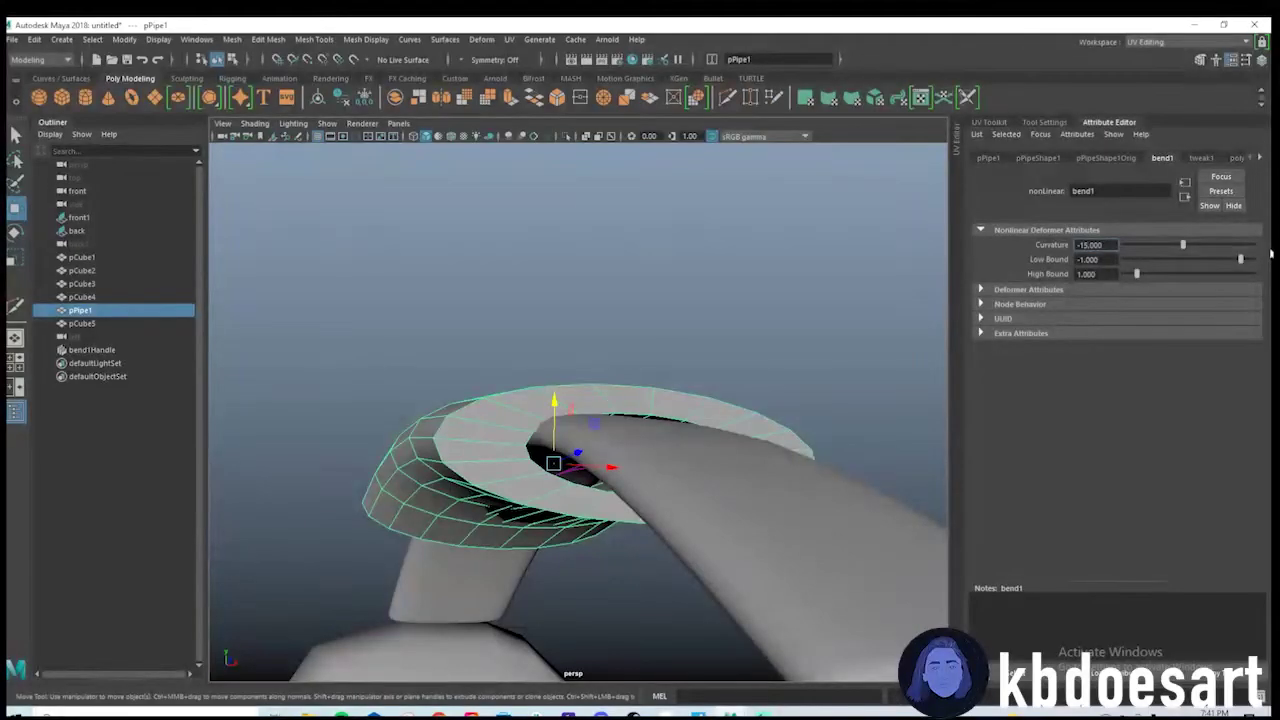
key("BackSpace")
type("2")
key("Return")
left_click_drag(720, 325, 640, 380, "alt")
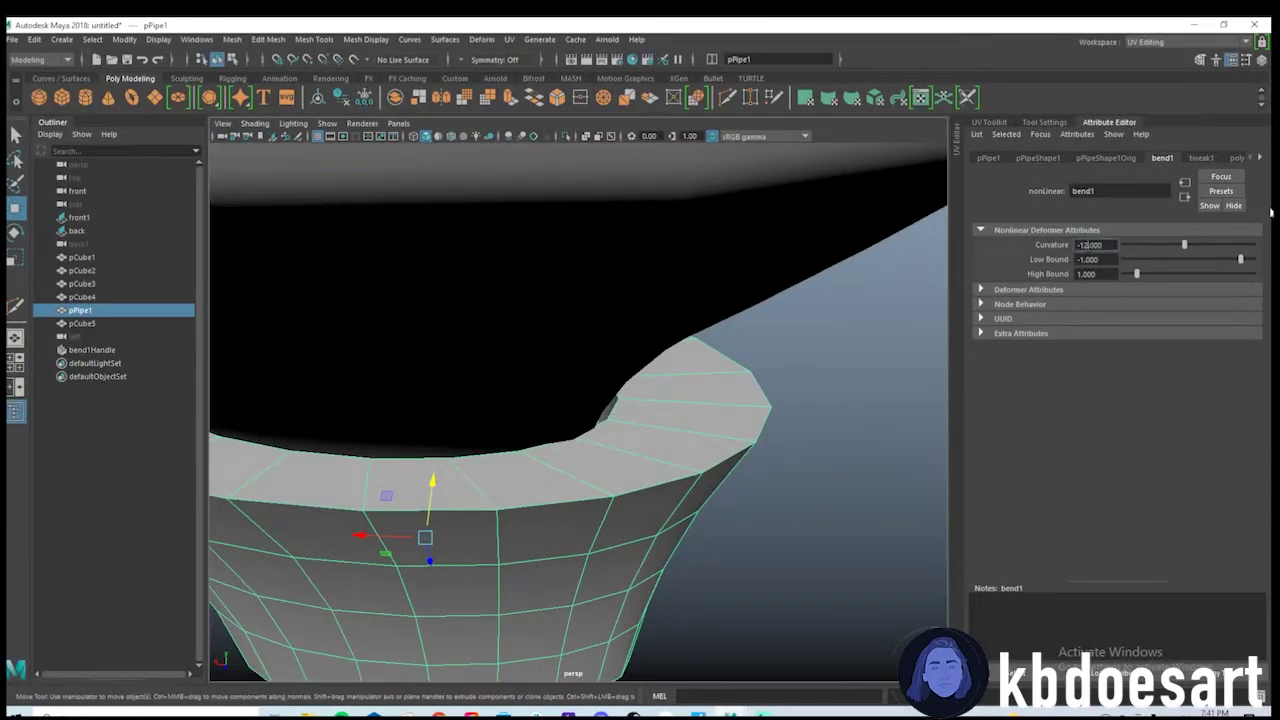
Set the pipe's bend curvature to -13 and raise the pipe slightly around the strap.
type("3")
key("Return")
left_click_drag(666, 468, 640, 470, "alt")
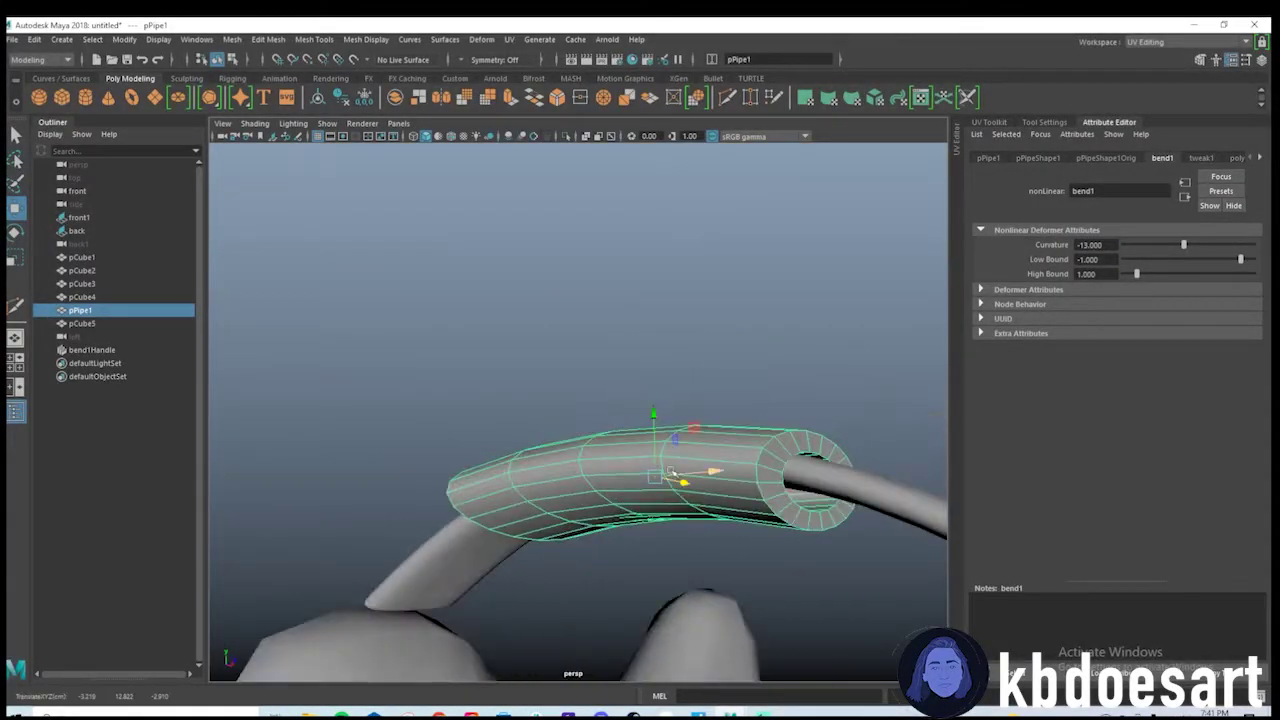
left_click_drag(655, 415, 655, 414)
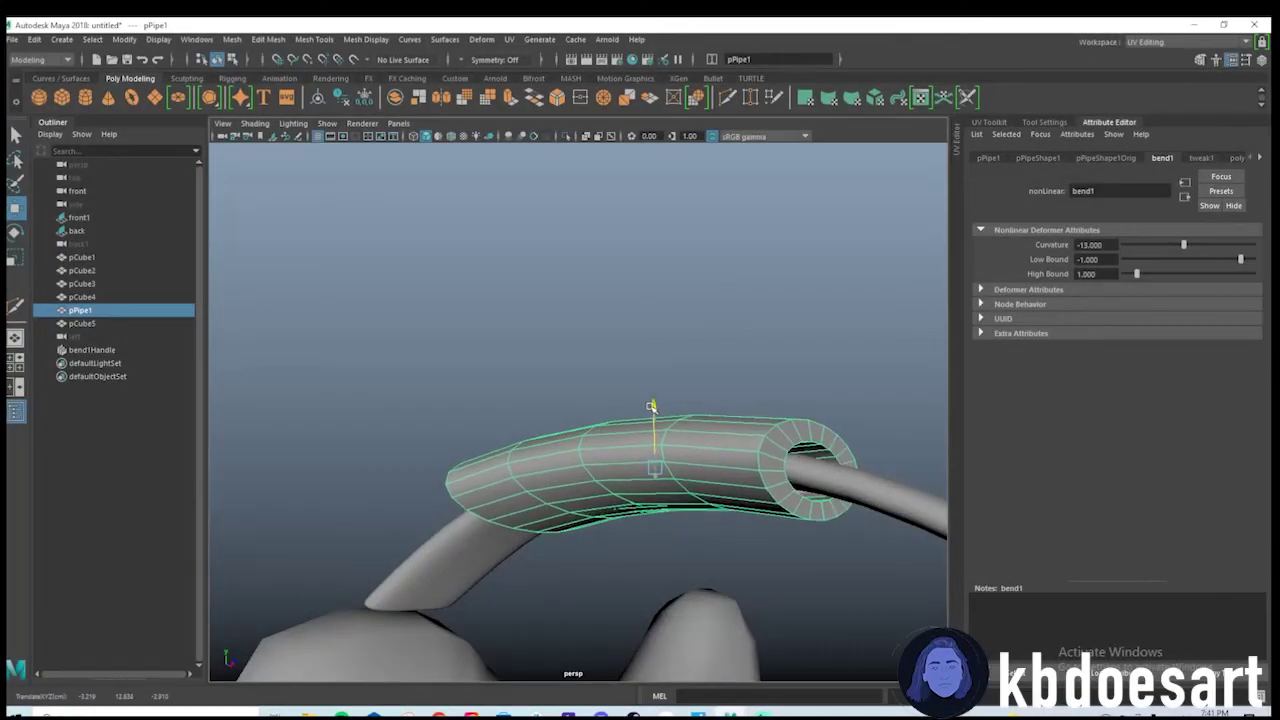
left_click_drag(819, 437, 599, 419, "alt")
Scale an edge loop of the pipe to cover the strap poking through its underside.
scroll(599, 419, "up", 5)
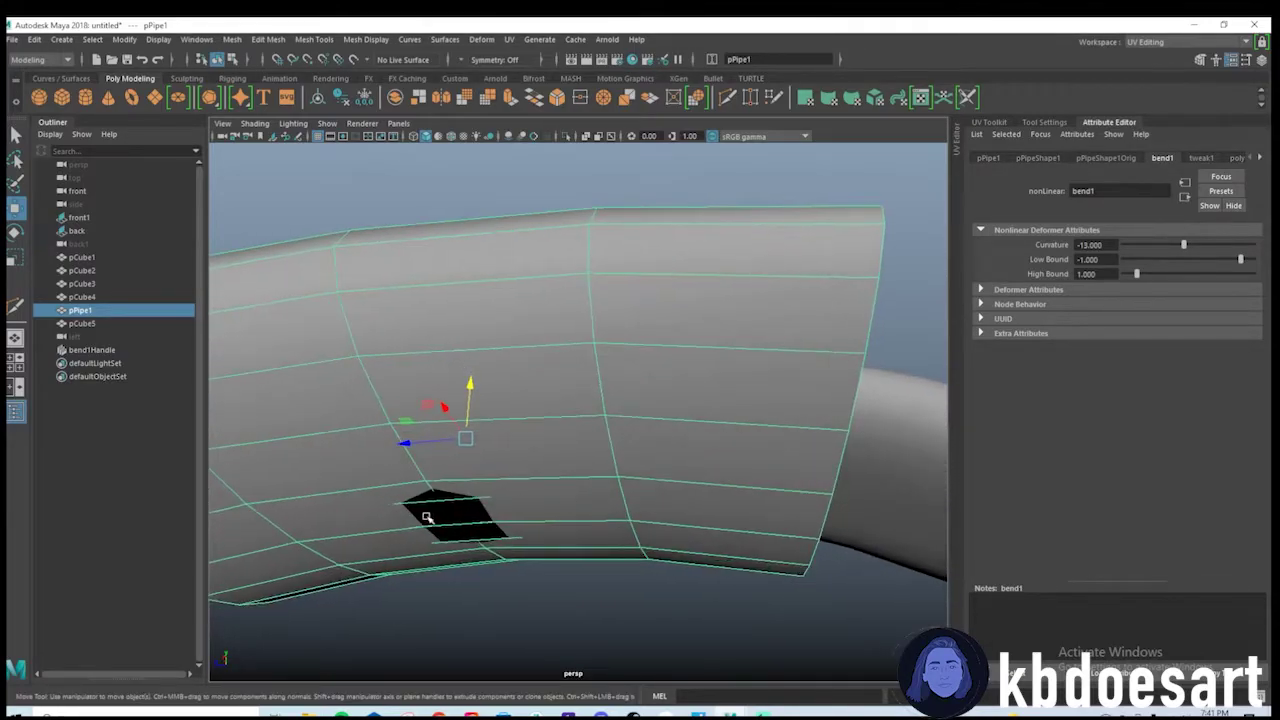
left_click_drag(444, 498, 563, 500, "alt")
right_click(520, 356)
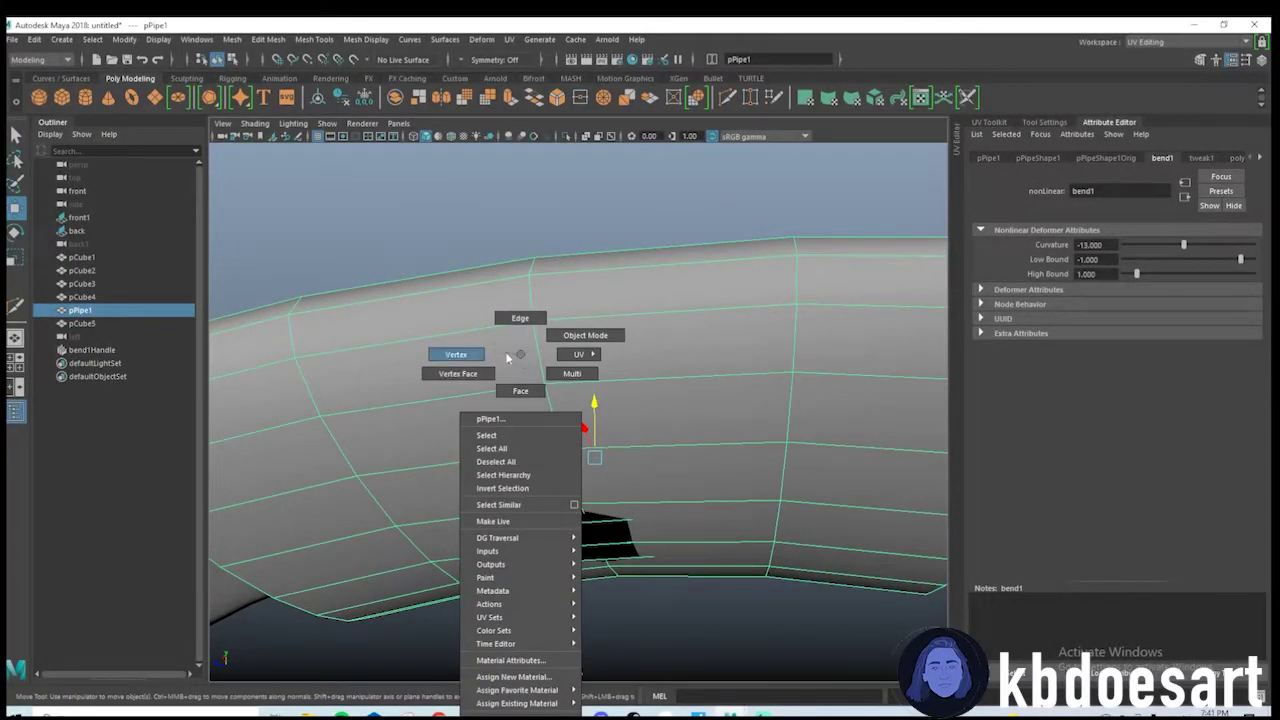
right_click_drag(520, 319, 456, 354)
double_click(545, 353)
right_click_drag(540, 347, 542, 310)
double_click(536, 298)
left_click_drag(538, 300, 597, 482, "alt")
key("r")
left_click_drag(728, 489, 615, 535, "alt")
left_click(771, 372)
key("r")
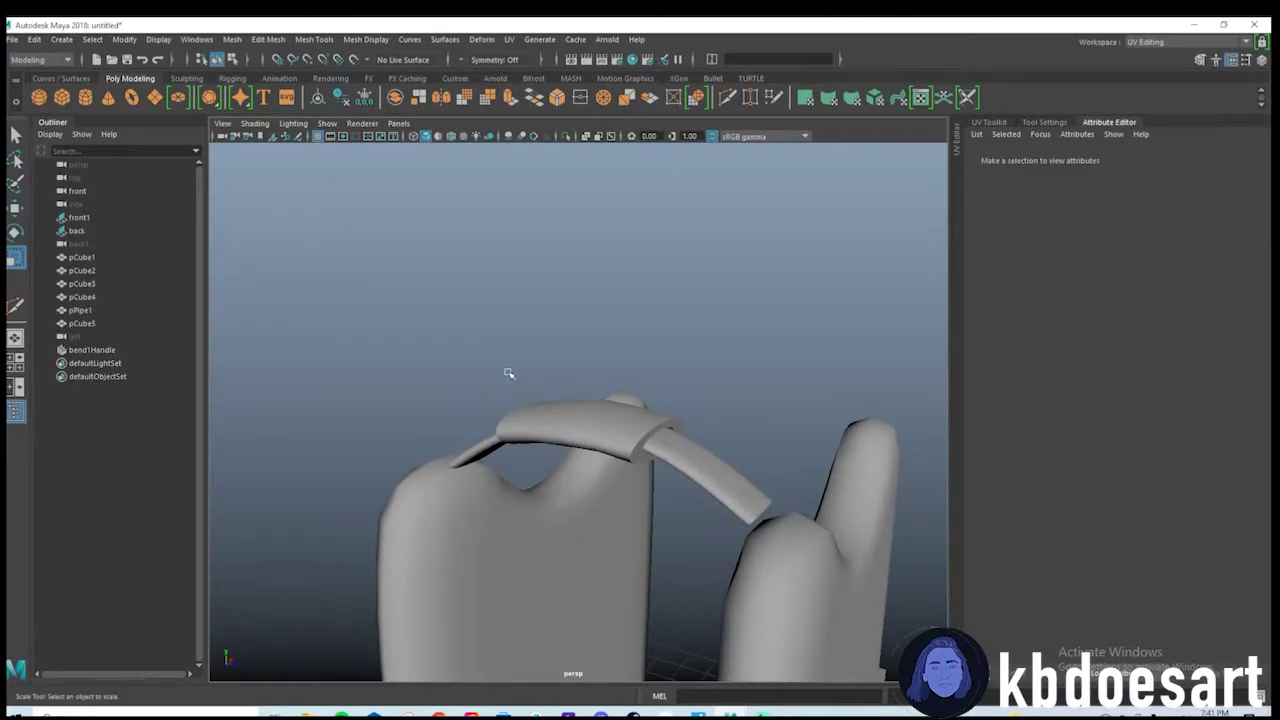
Examine the shoulder straps and buckles on the vest reference in the front view.
key("space")
key("space")
middle_click_drag(452, 492, 608, 584, "alt")
right_click_drag(608, 584, 660, 454, "alt")
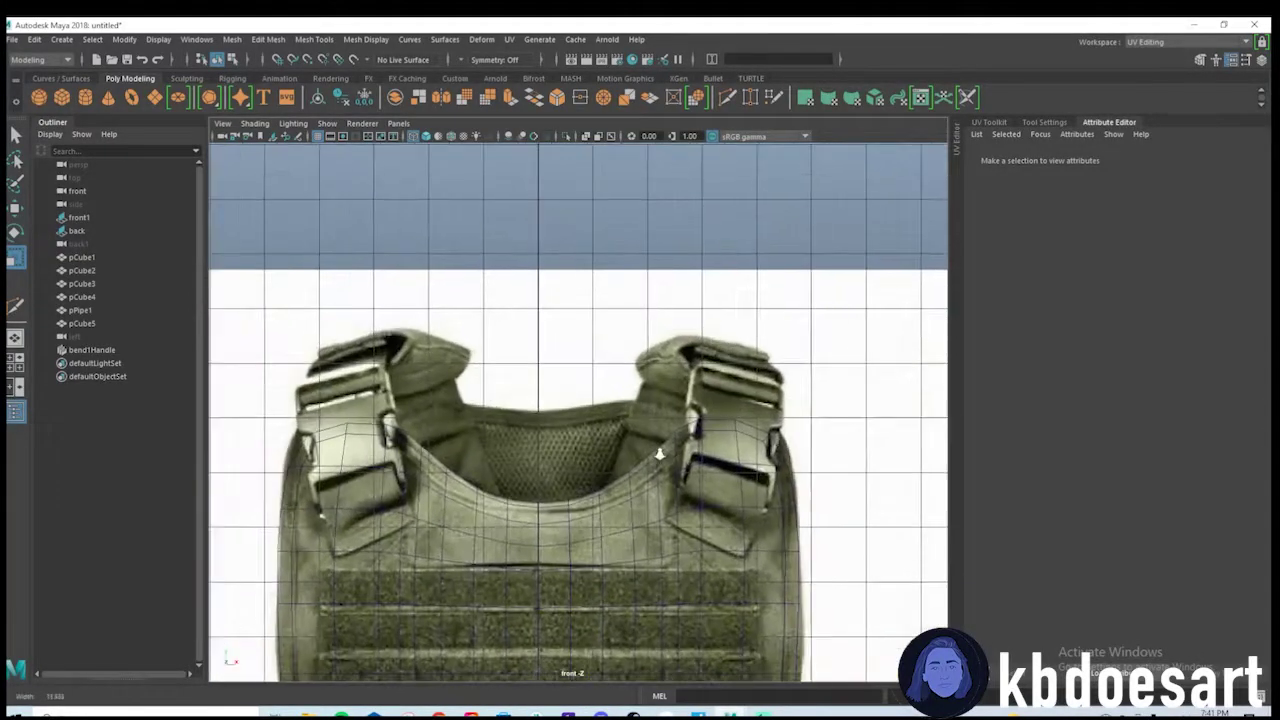
middle_click_drag(659, 455, 479, 427, "alt")
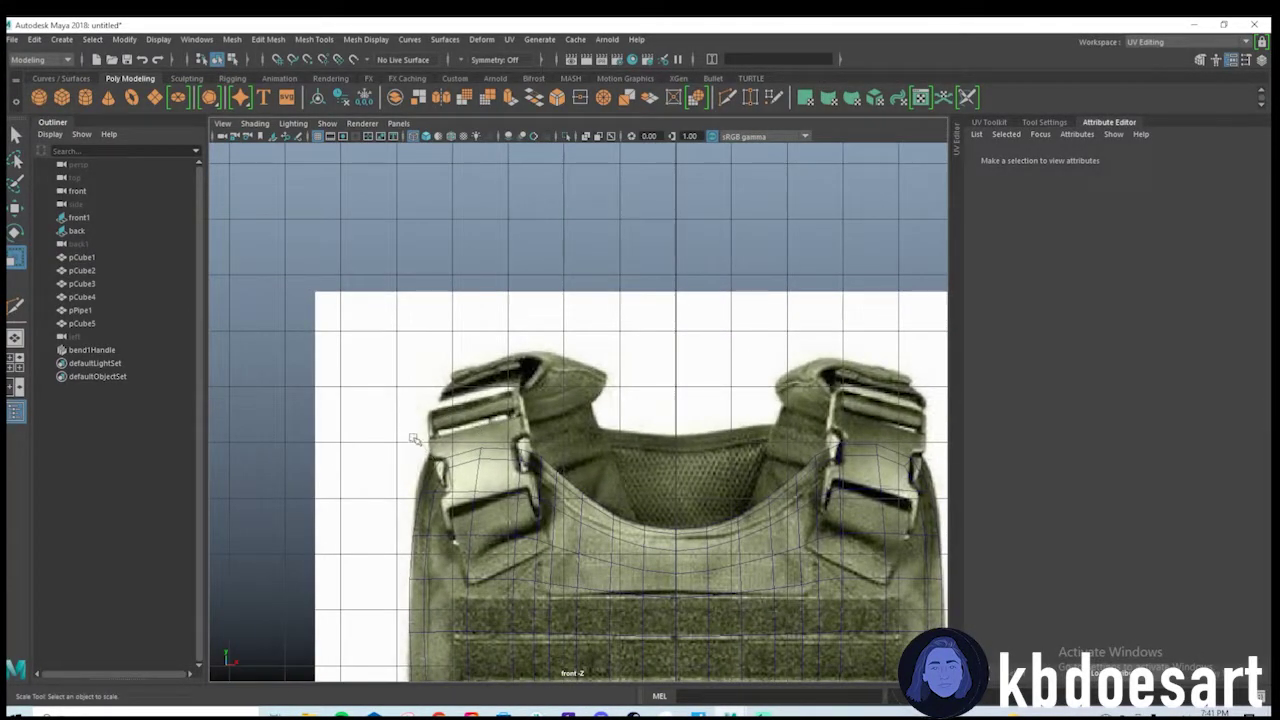
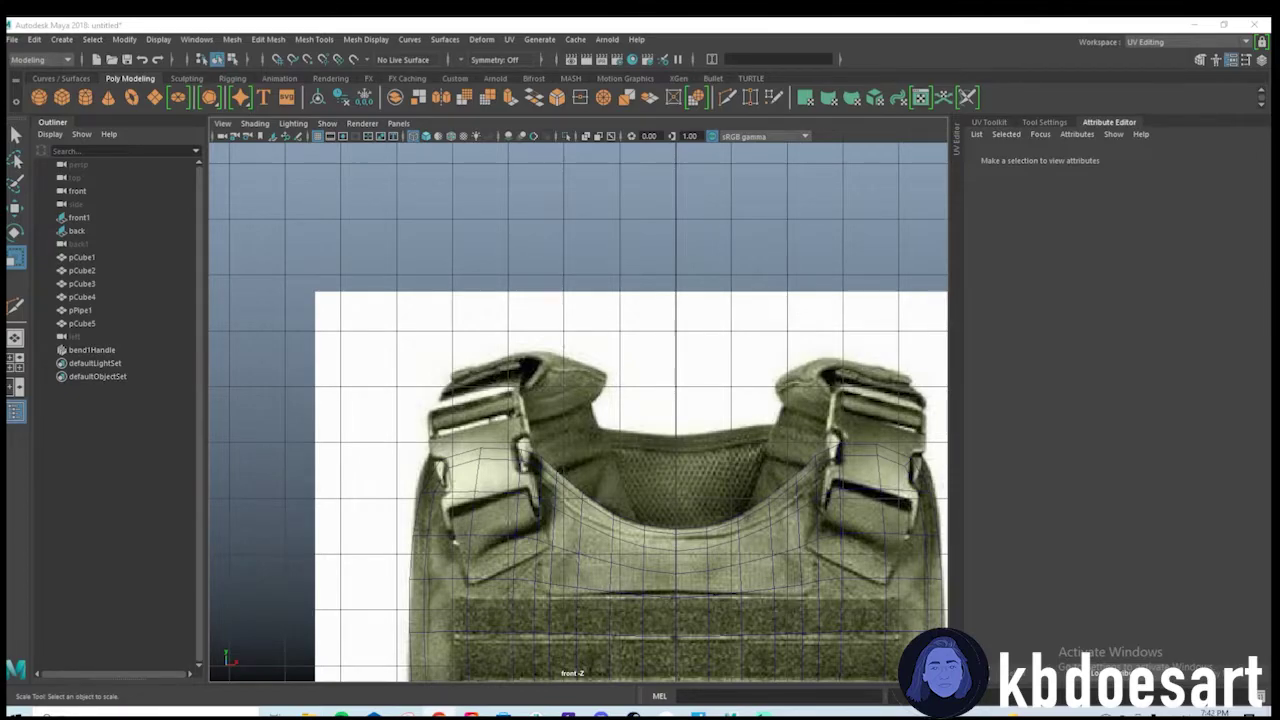
left_click(420, 447)
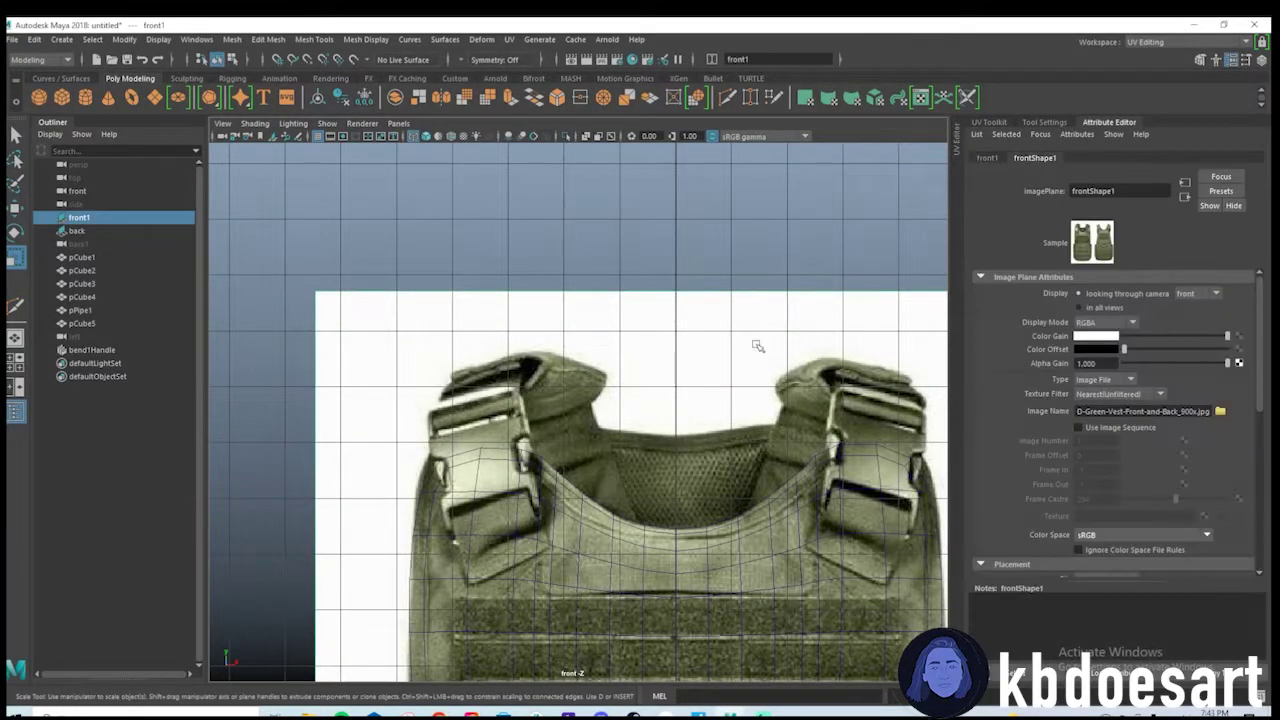
key("space")
key("space")
scroll(705, 416, "down", 5)
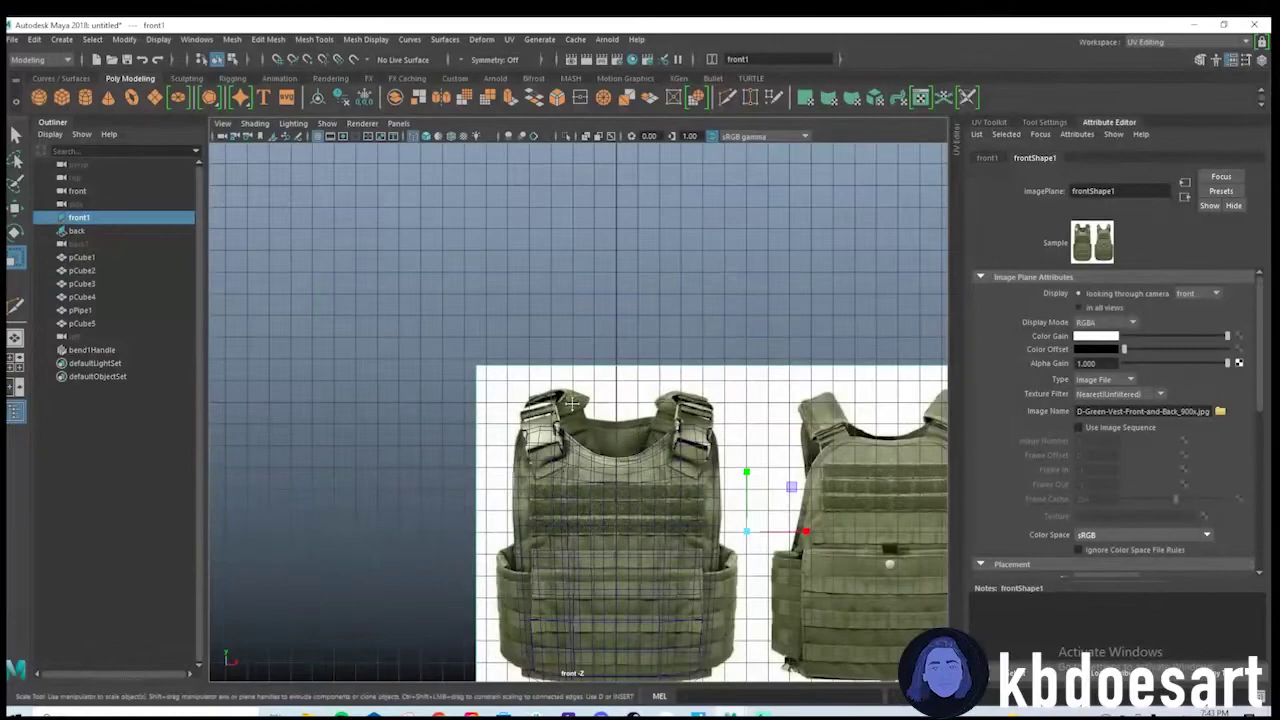
scroll(591, 366, "up", 6)
middle_click_drag(591, 366, 604, 364, "alt")
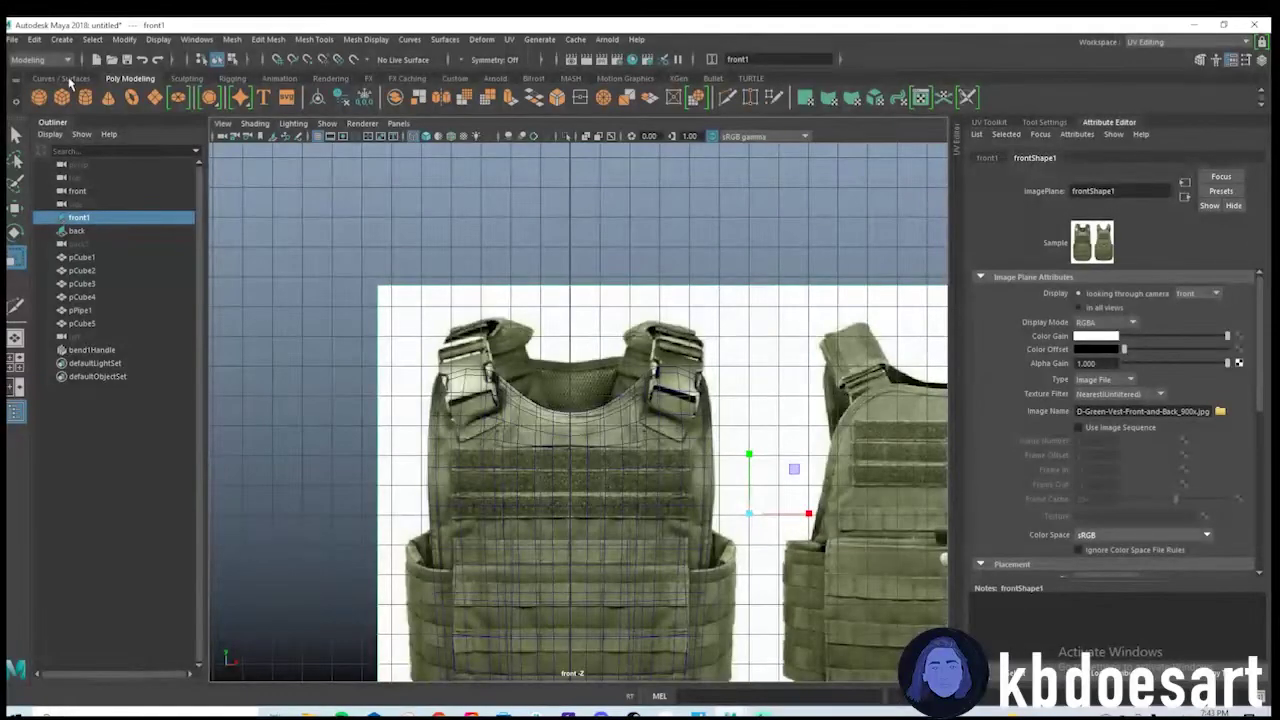
Import s6dh-heavy-duty-side-release-buckle-male-_-female.jpg from the Downloads folder as an image plane in the front view.
left_click(222, 123)
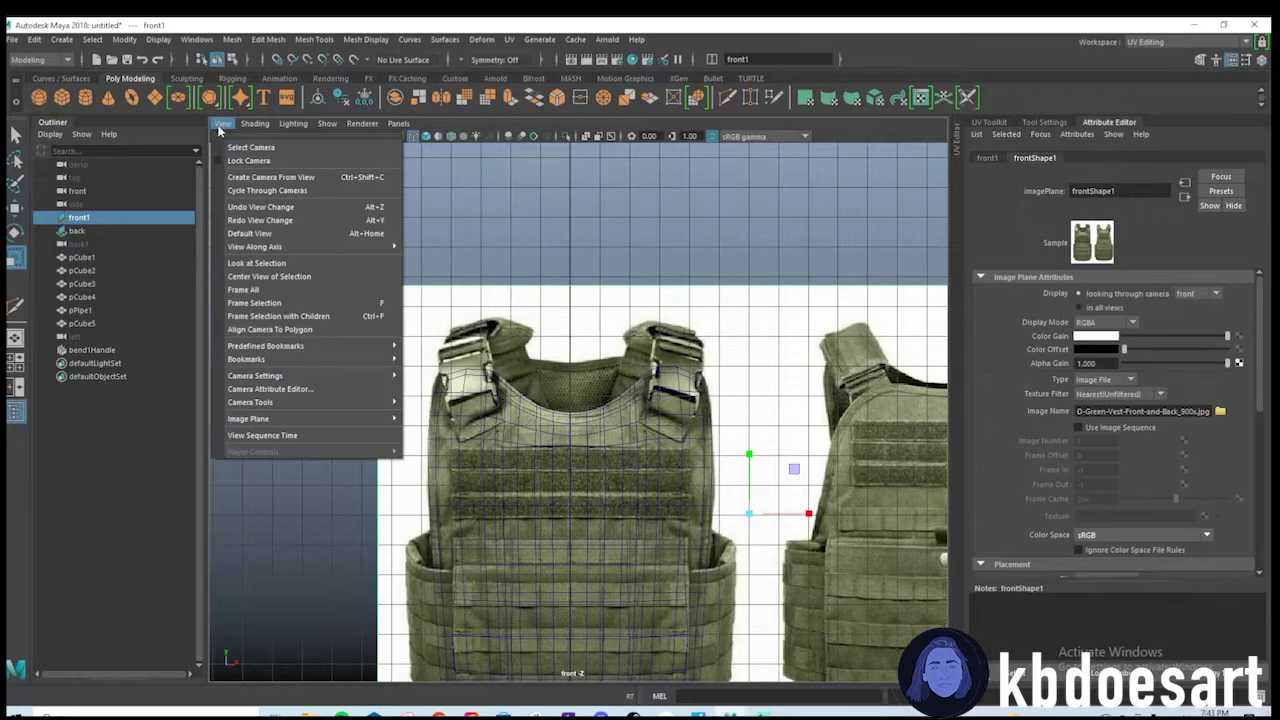
mouse_move(342, 414)
left_click(445, 427)
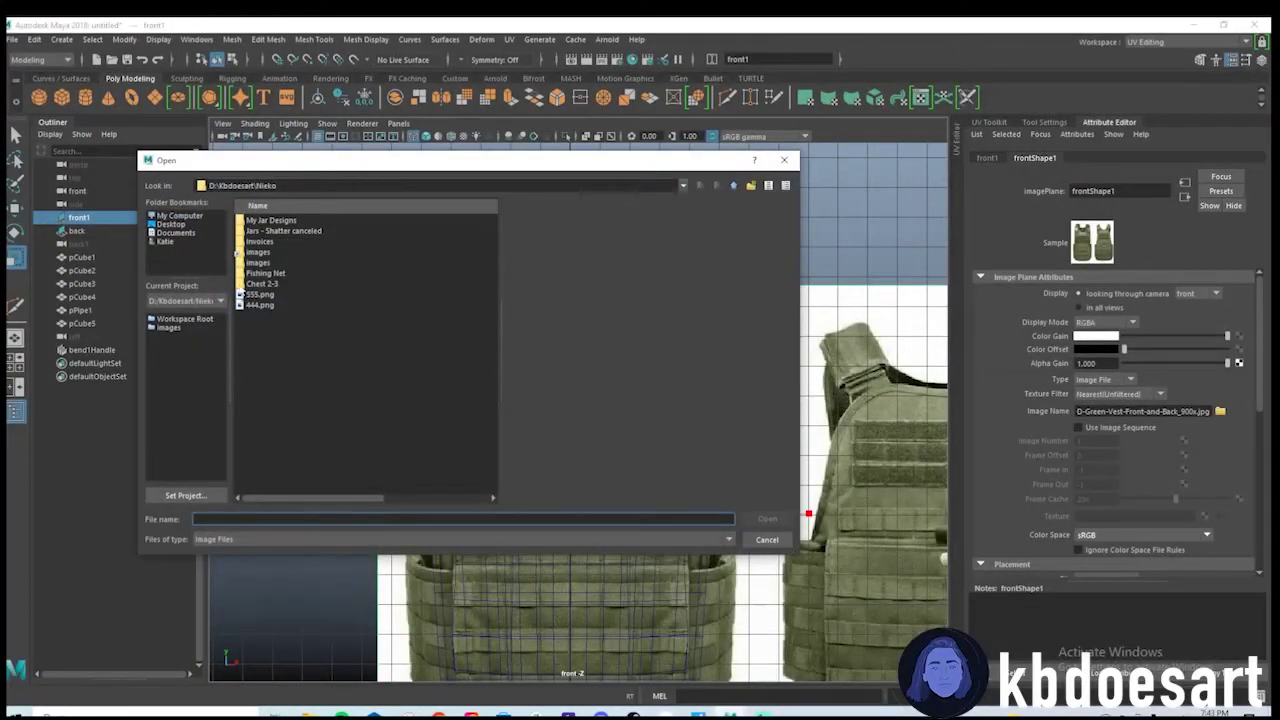
left_click(165, 241)
double_click(265, 288)
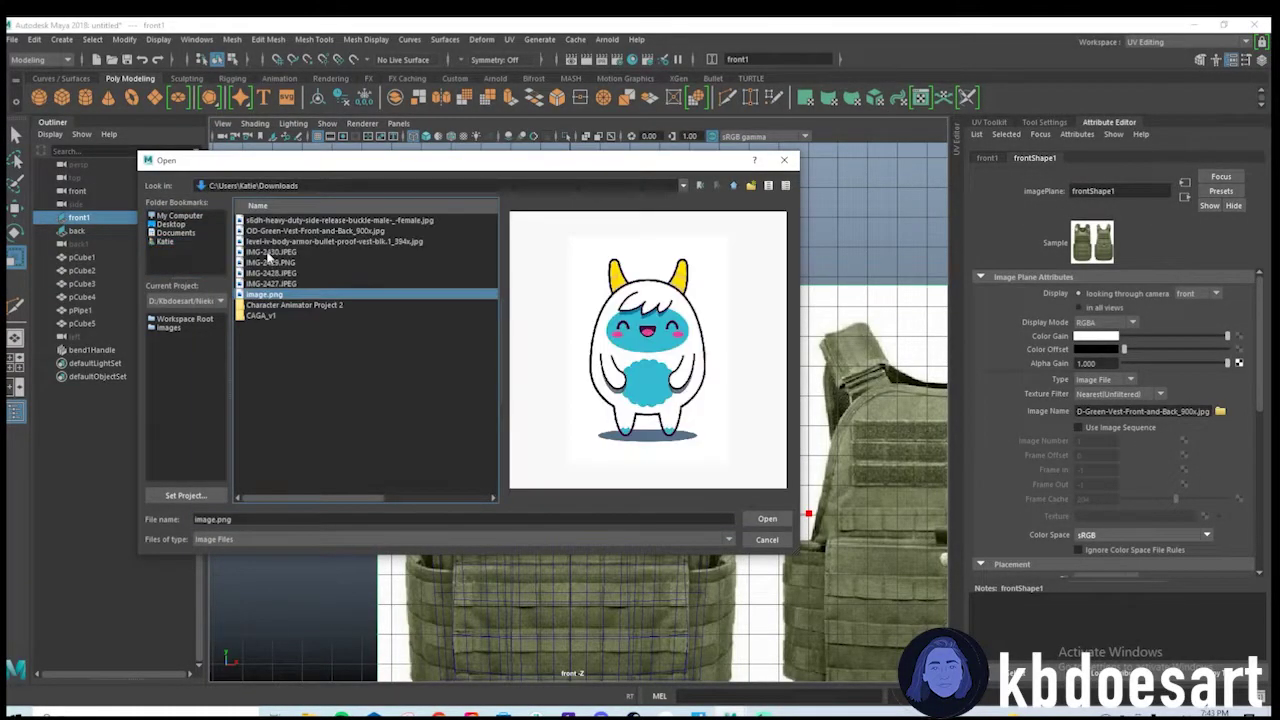
left_click(283, 241)
left_click(286, 231)
double_click(288, 221)
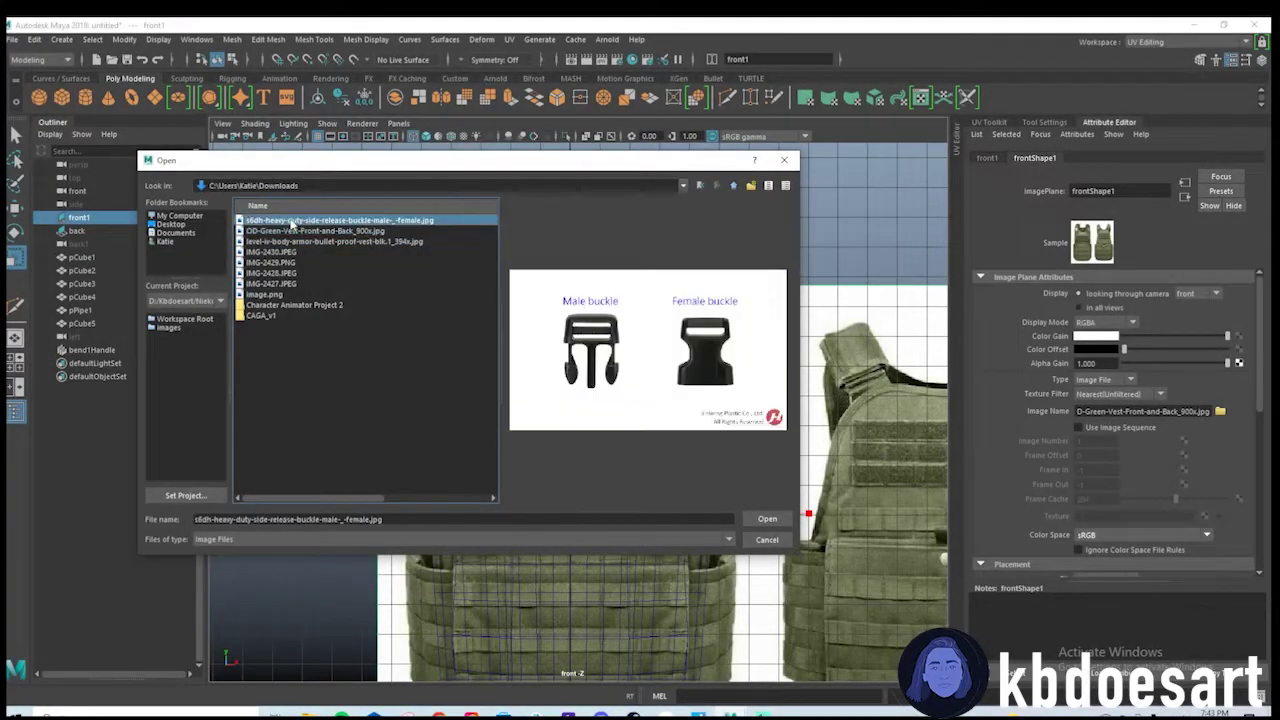
Move the buckle image plane up over the vest's chest and scale it up uniformly.
key("w")
scroll(416, 413, "down", 3)
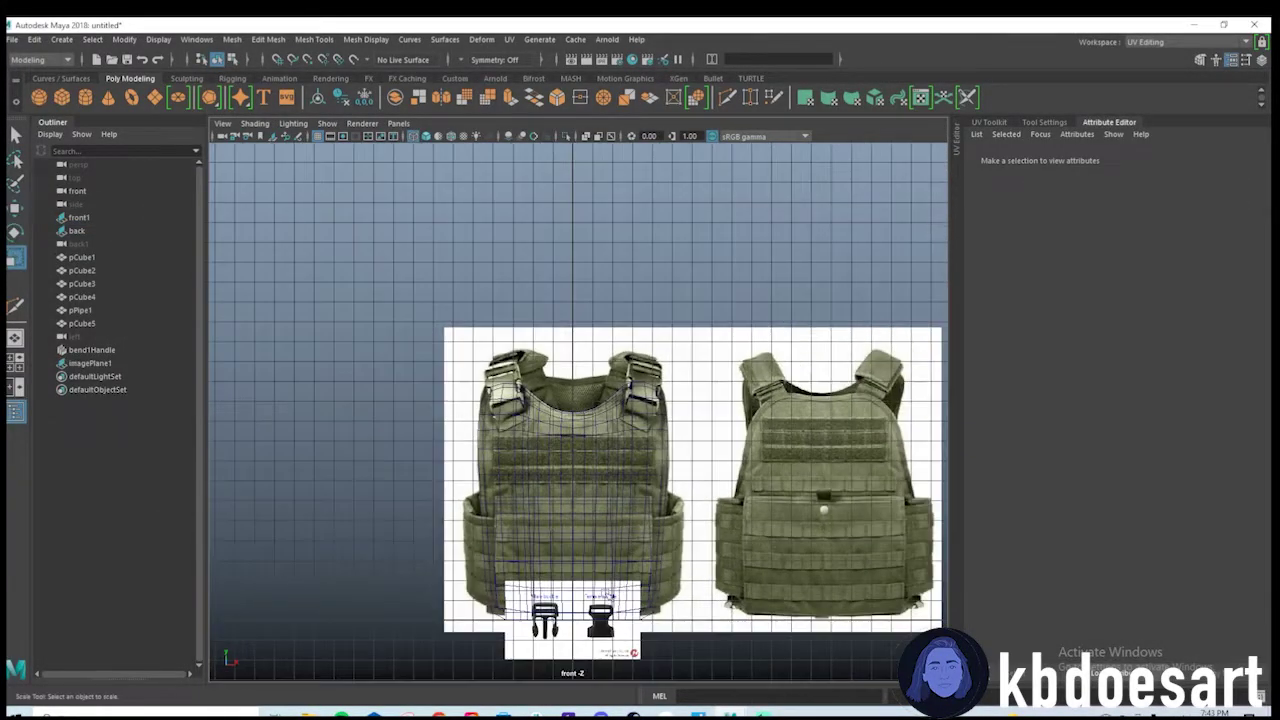
scroll(600, 594, "up", 4)
left_click(577, 607)
key("w")
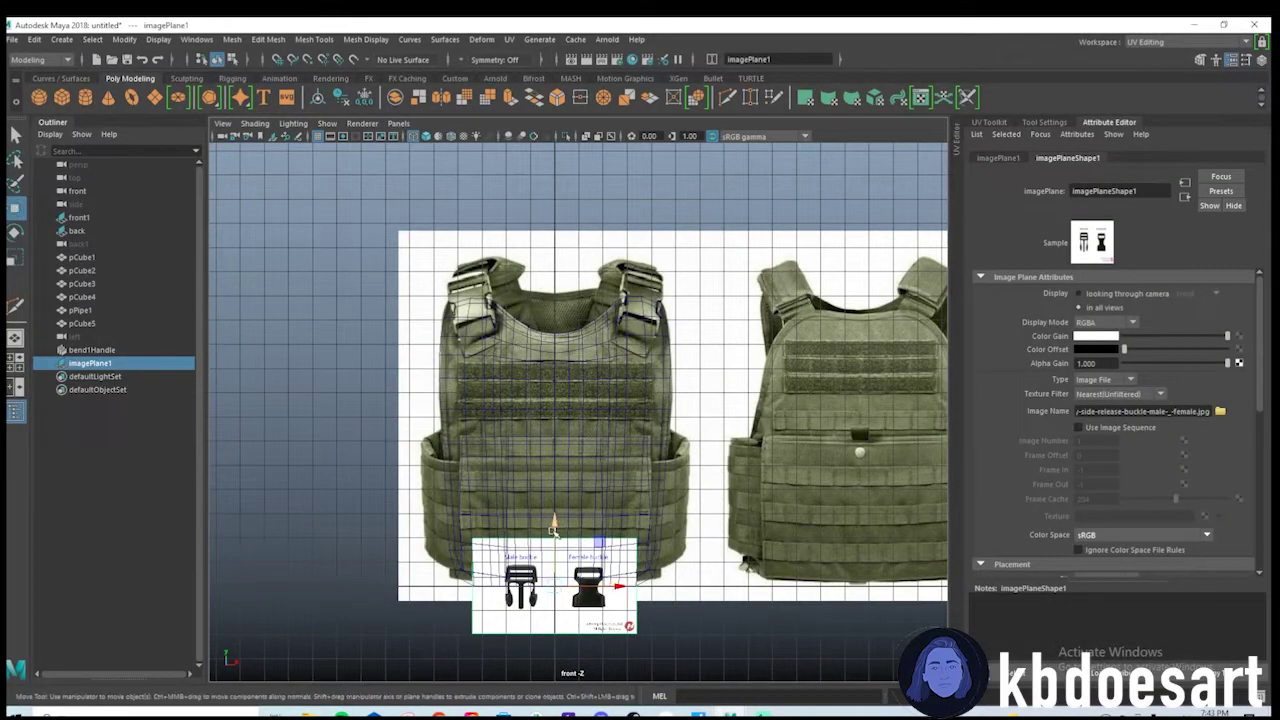
left_click_drag(553, 527, 577, 240)
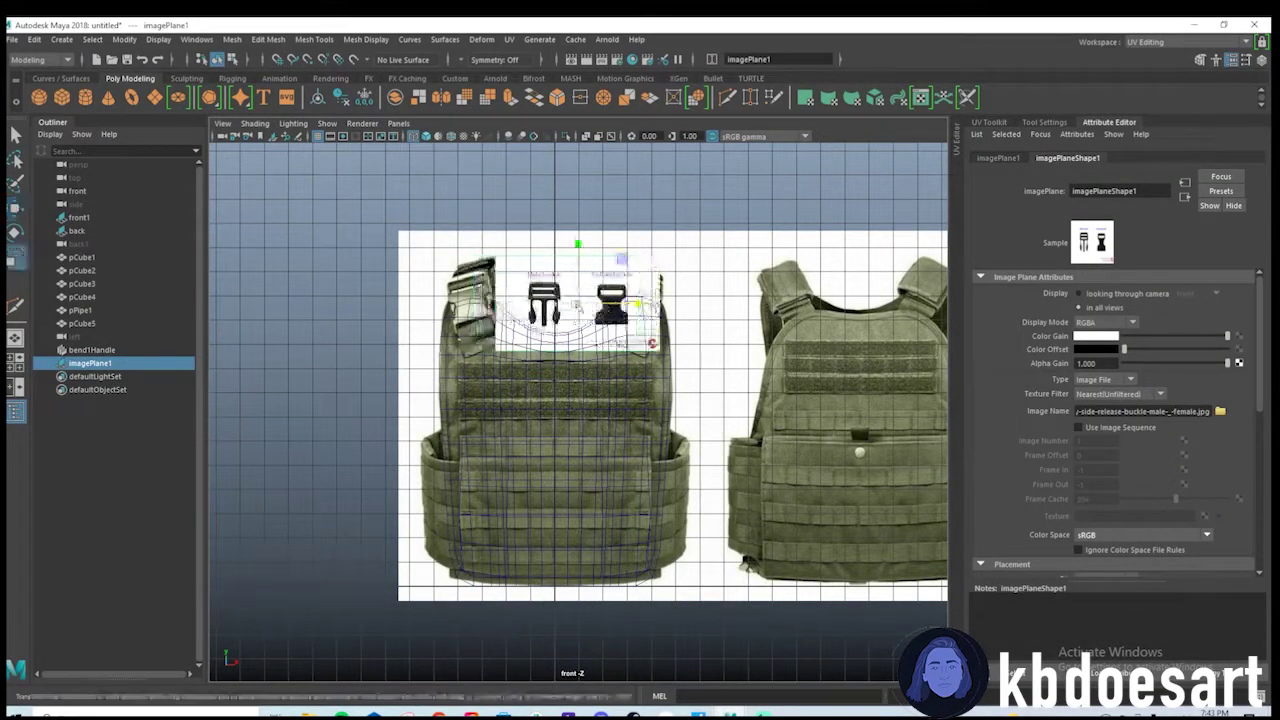
left_click_drag(577, 304, 610, 310)
key("w")
key("r")
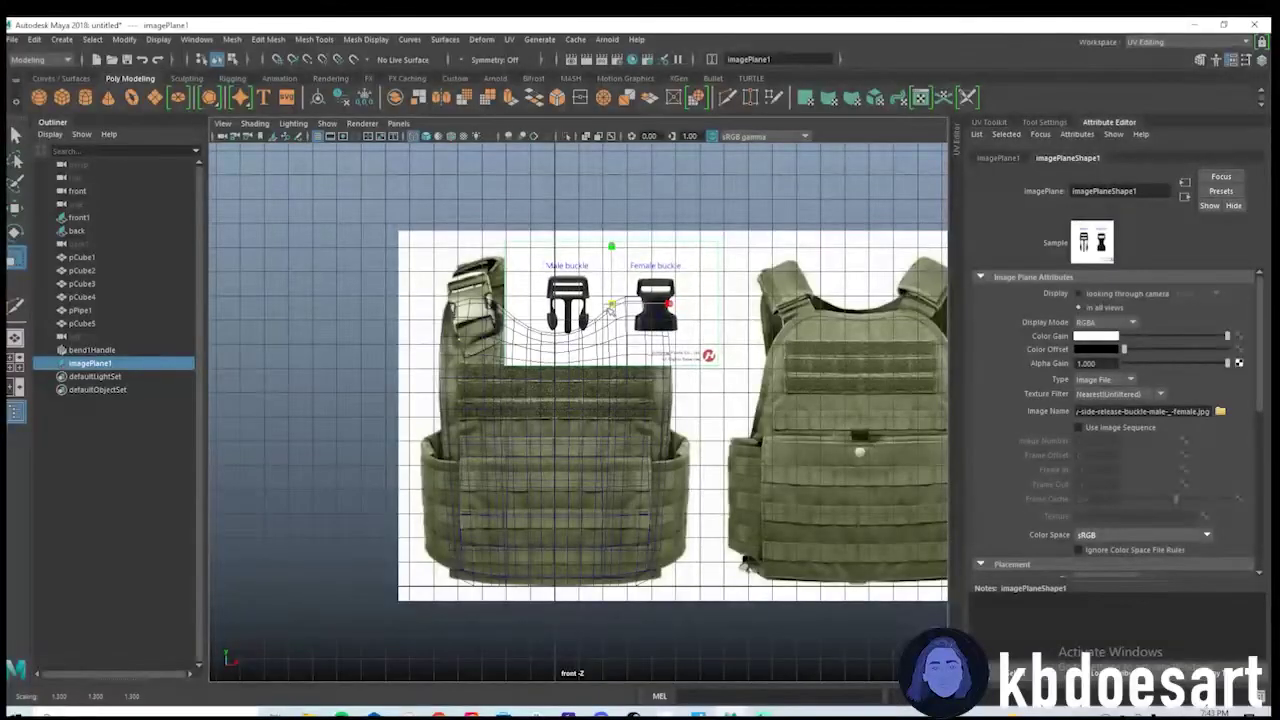
key("w")
Move the buckle image plane sideways until it sits beside the vest reference, and frame it.
middle_click_drag(573, 392, 689, 480, "alt")
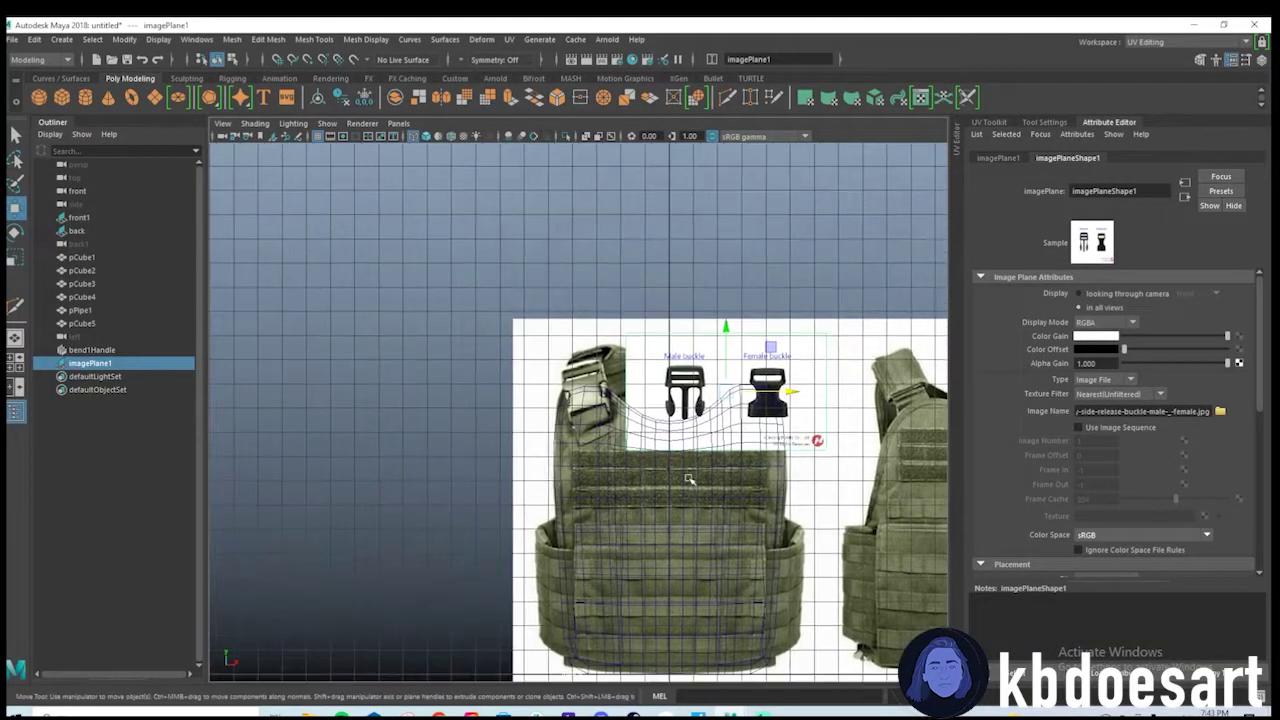
right_click_drag(689, 480, 764, 453, "alt")
left_click_drag(835, 388, 471, 388)
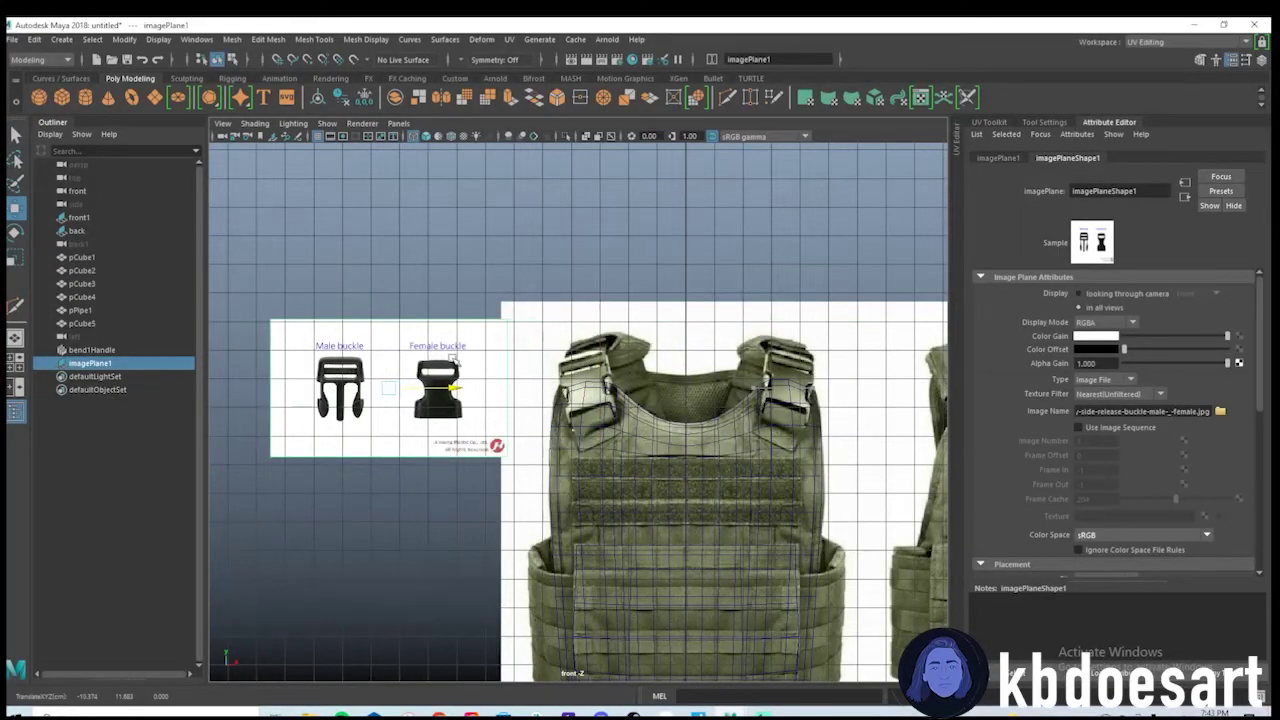
key("f")
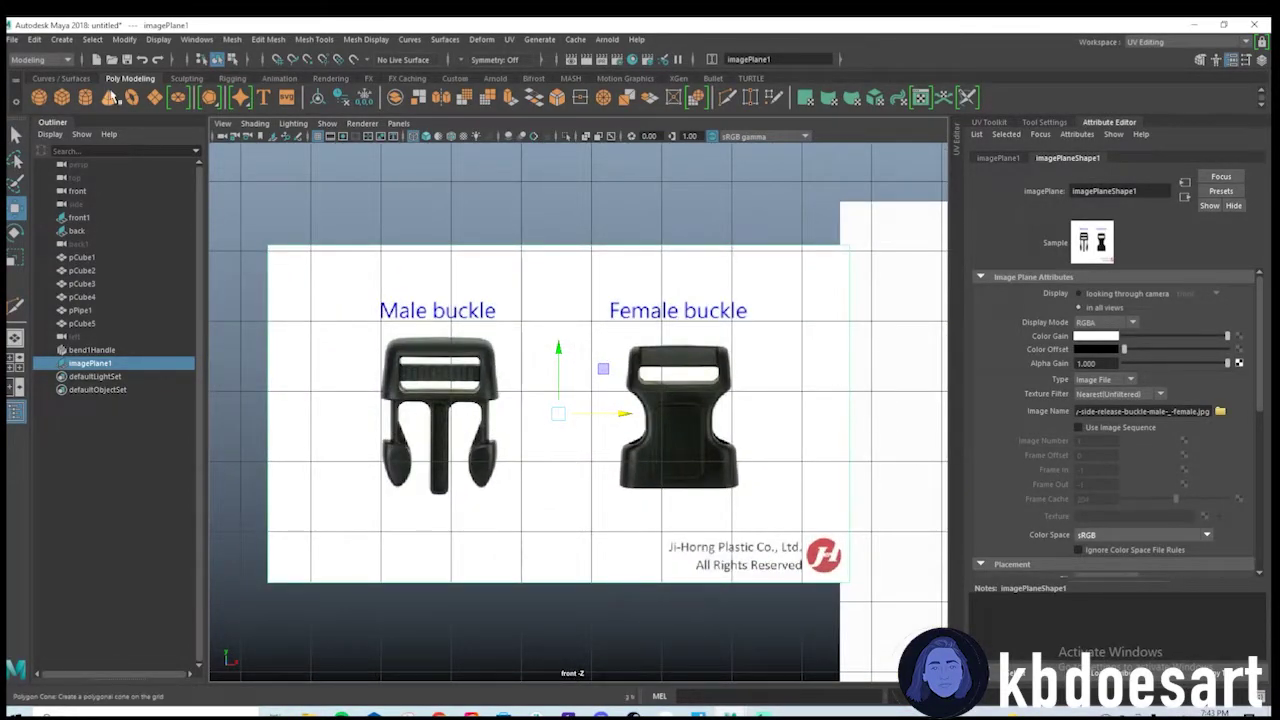
Create a polygon cube and move it up and across onto the male buckle in the reference image.
left_click(61, 97)
middle_click_drag(693, 455, 661, 424, "alt")
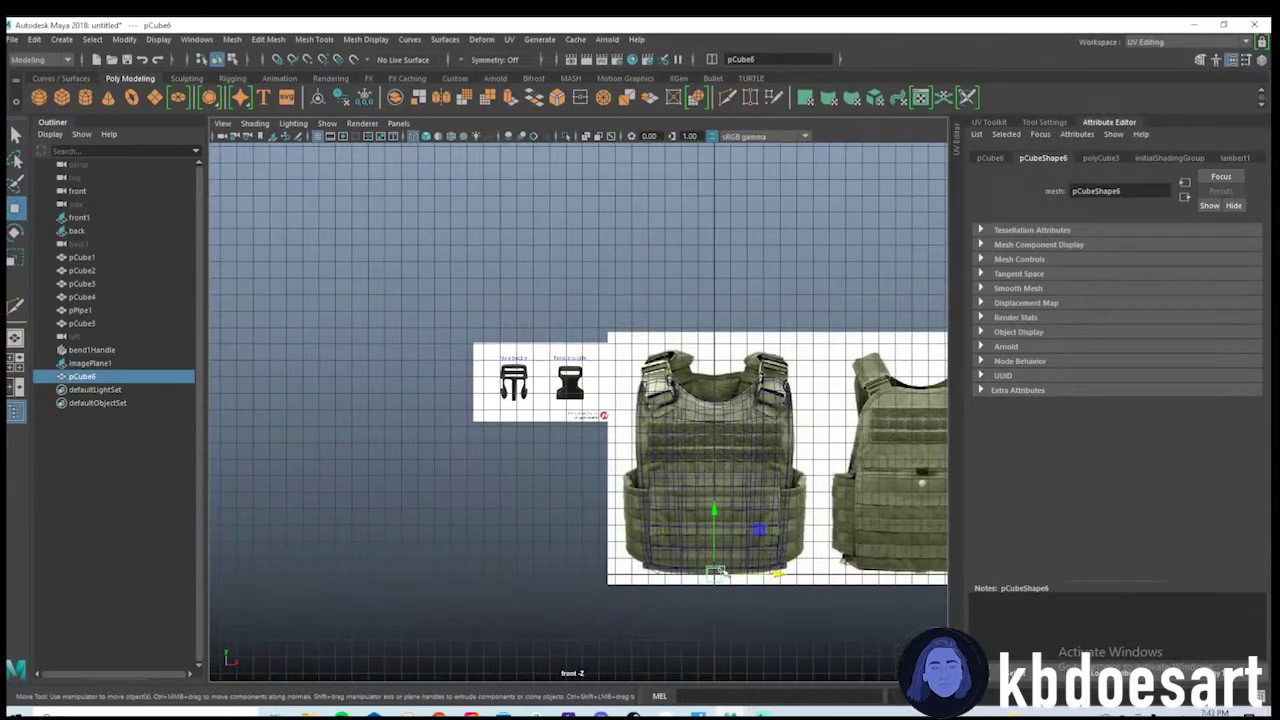
left_click_drag(717, 541, 697, 348)
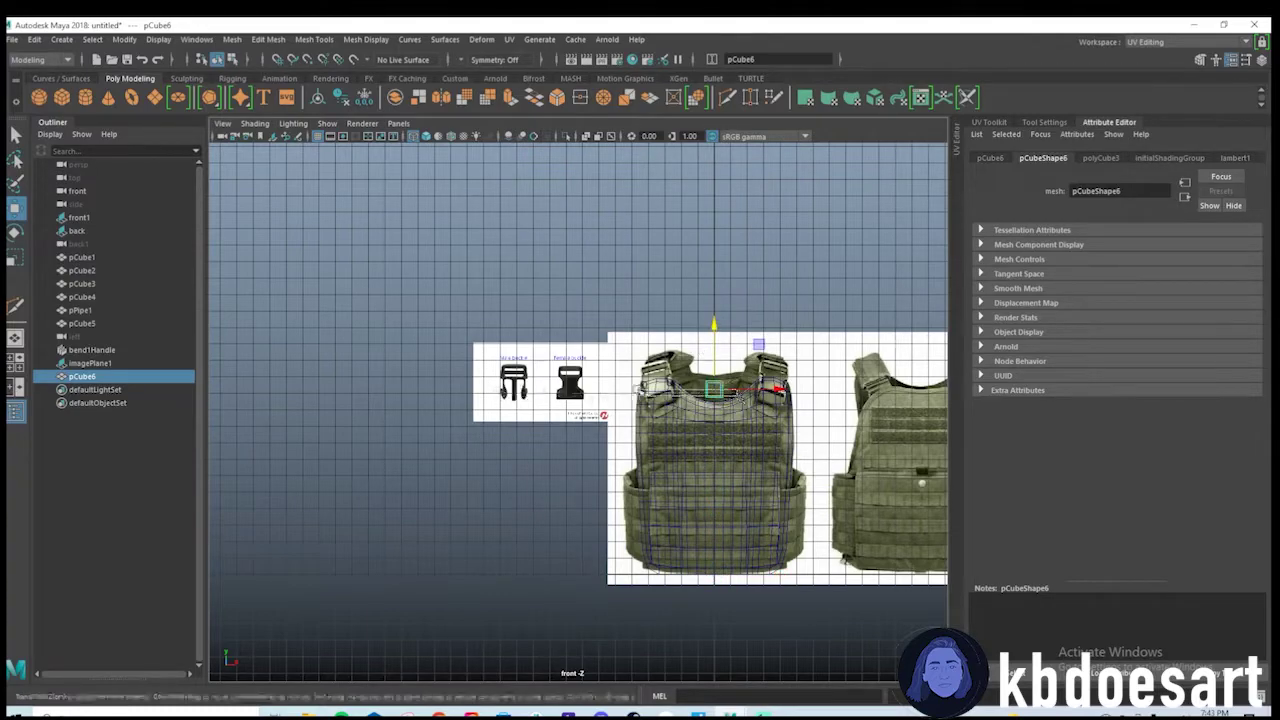
left_click(737, 393)
left_click(745, 390)
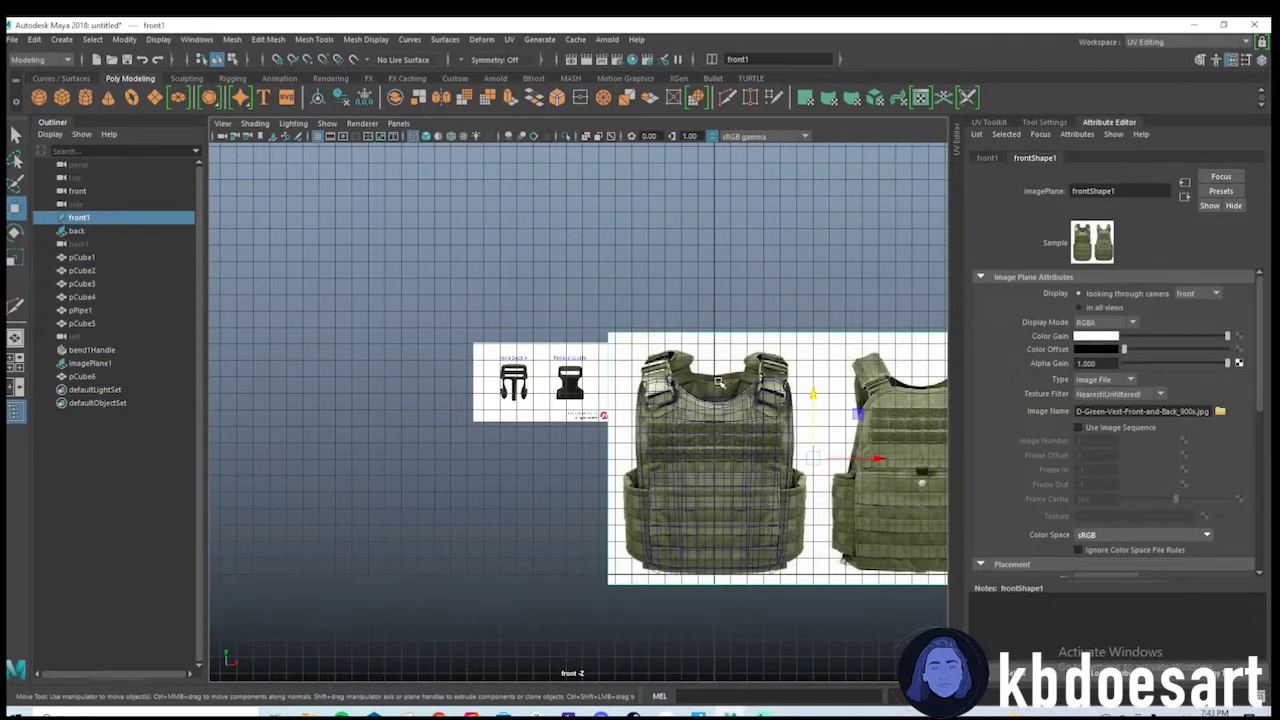
left_click(745, 391)
scroll(551, 383, "up", 10)
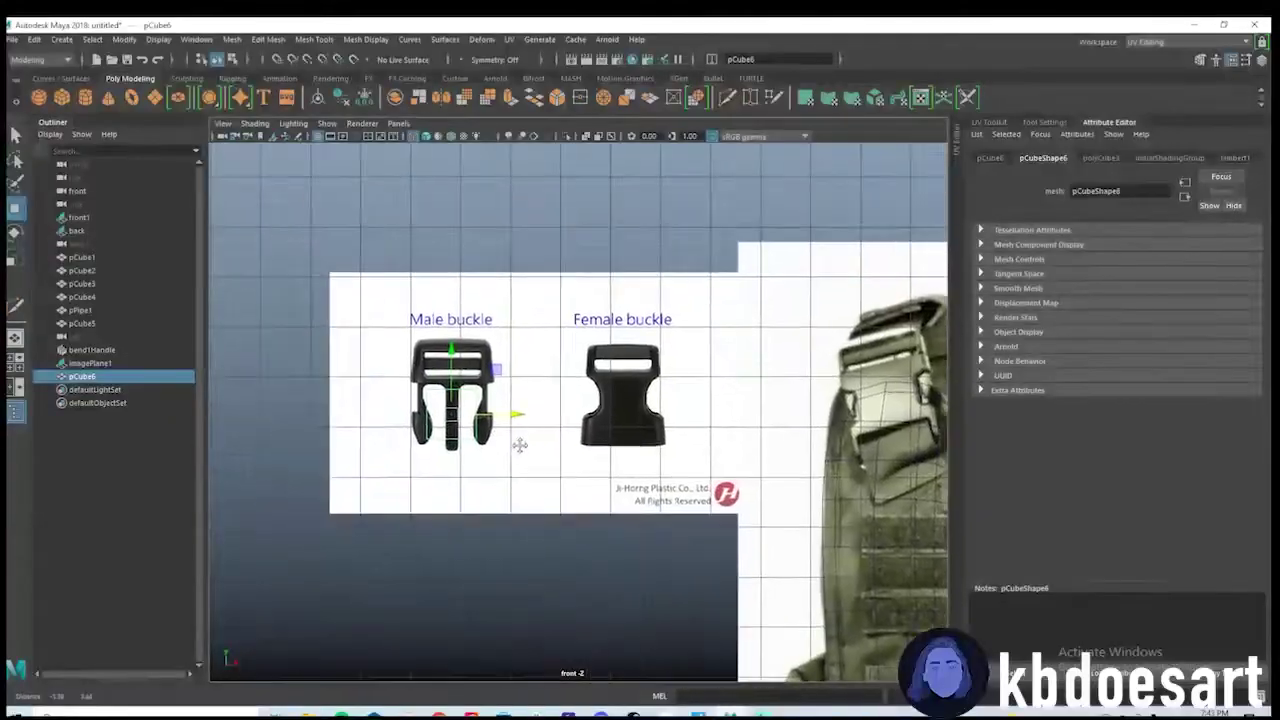
left_click_drag(509, 447, 509, 400)
middle_click_drag(612, 422, 525, 395, "alt")
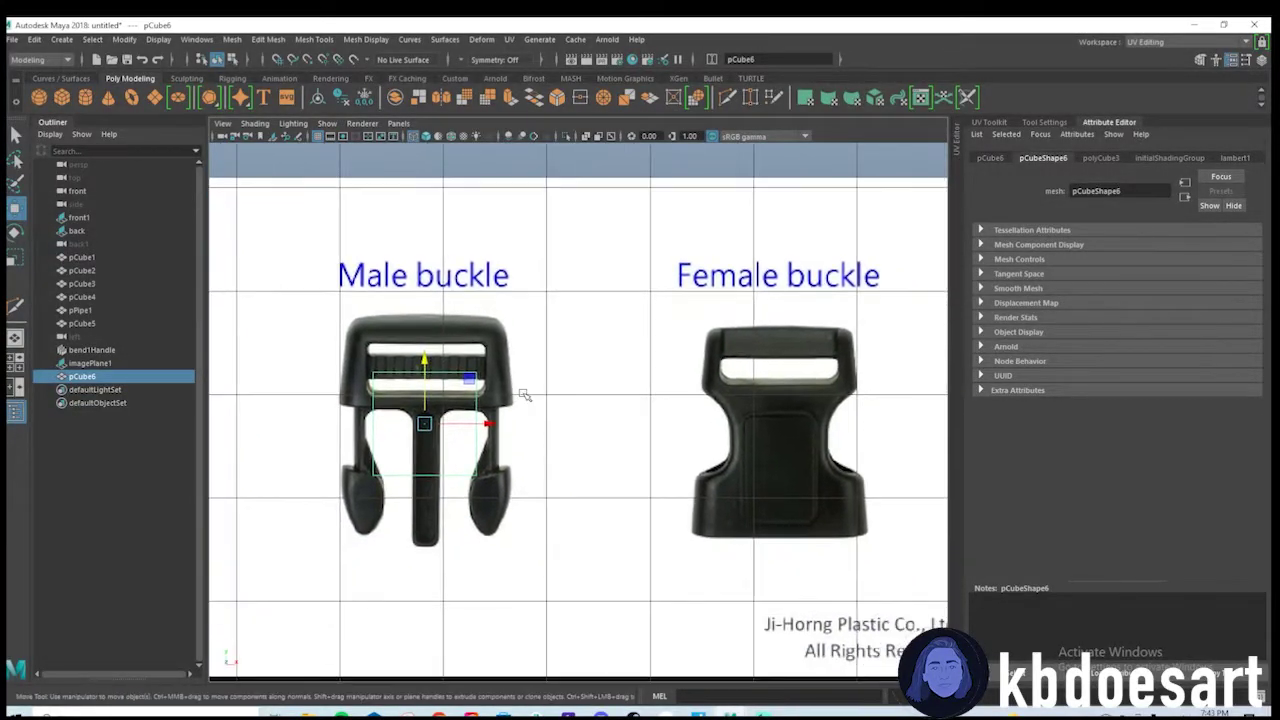
Duplicate the cube and move the copy sideways onto the female buckle reference.
key("ctrl+d")
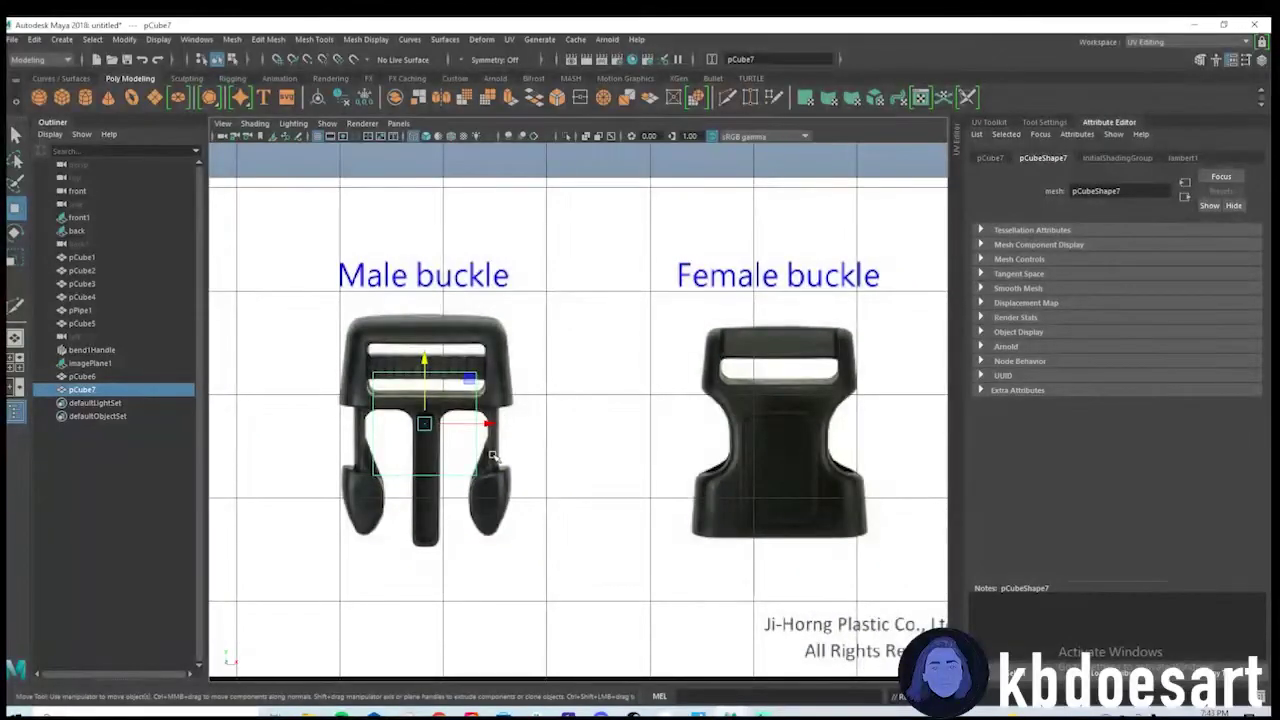
left_click_drag(484, 421, 838, 423)
middle_click_drag(789, 457, 554, 451, "alt")
right_click_drag(554, 451, 774, 443, "alt")
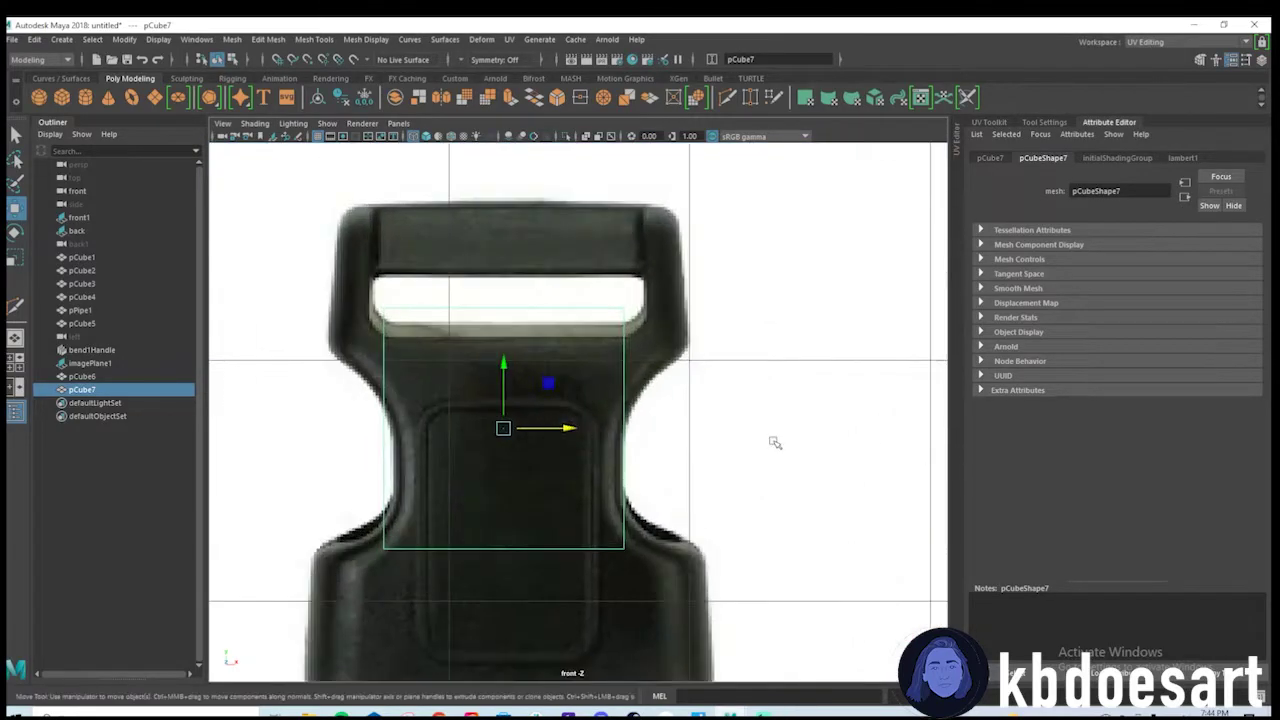
middle_click_drag(582, 426, 606, 422, "alt")
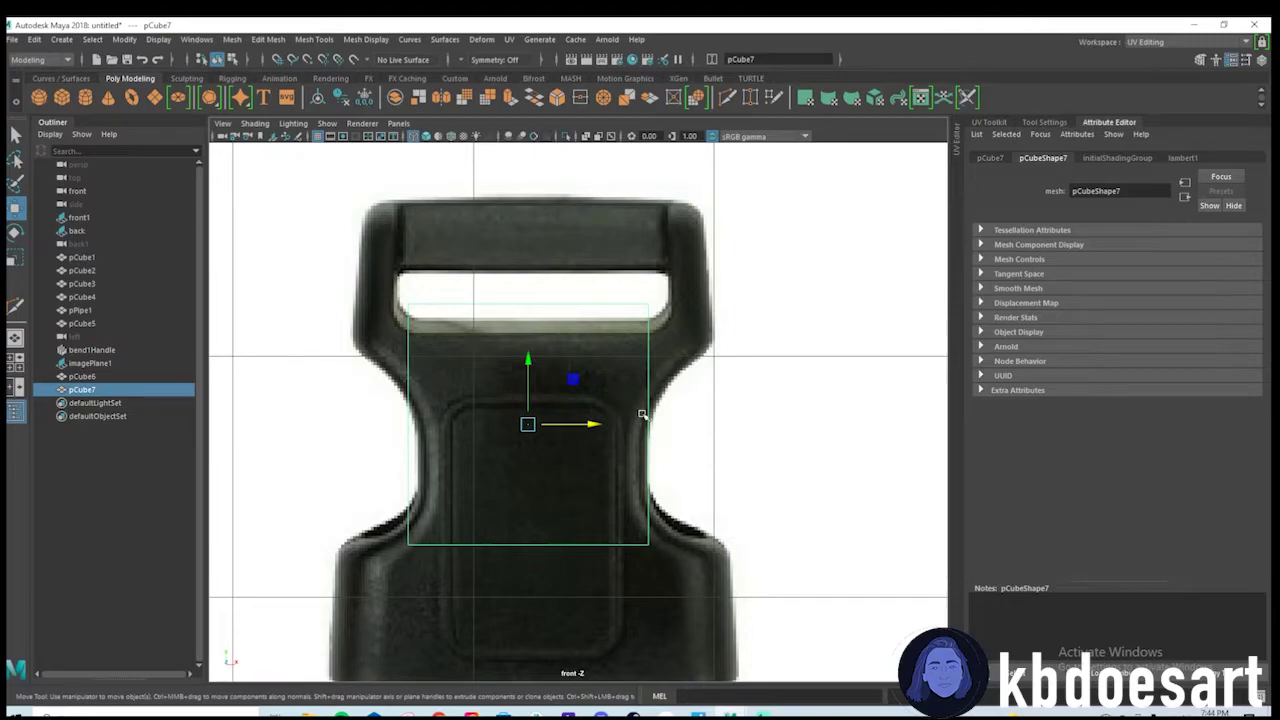
Move the duplicated cube up and scale it to about 1.43 by 0.27 to match the female buckle's top bar.
left_click_drag(519, 360, 529, 180)
key("r")
key("w")
key("r")
left_click_drag(549, 233, 591, 235)
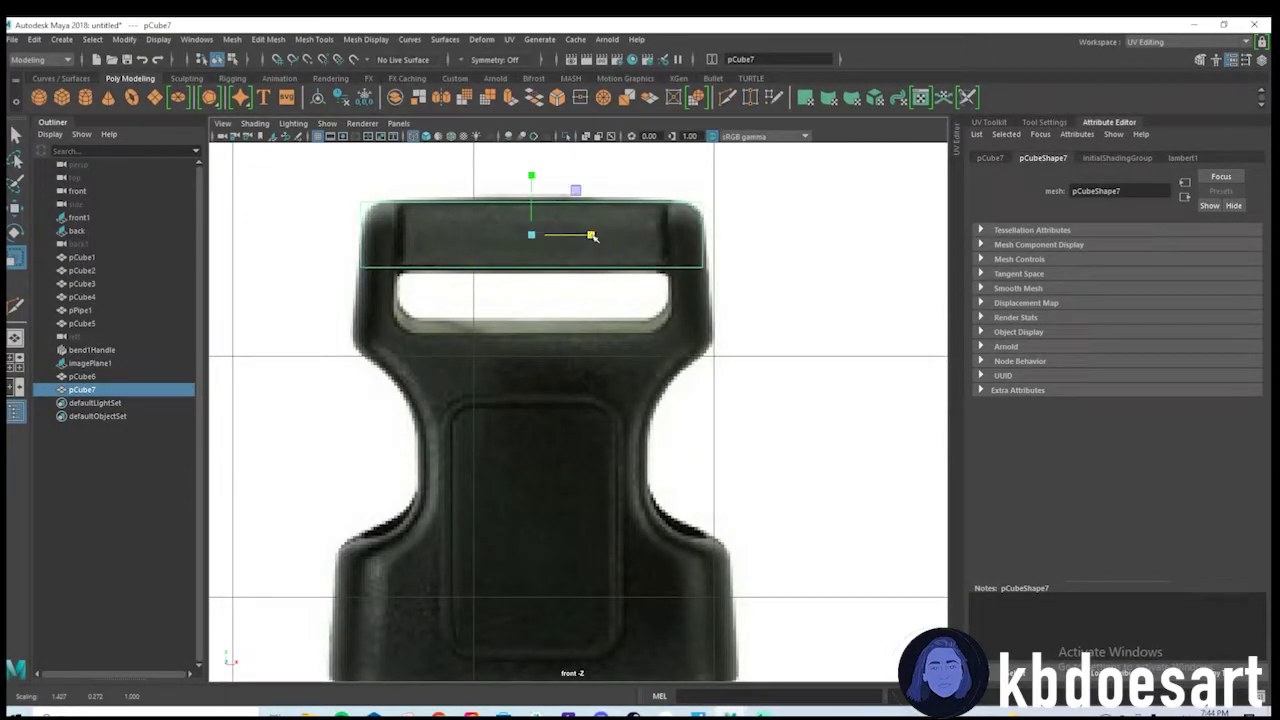
Cut two vertical edge loops into the top bar with Multi-Cut, aligned with both ends of the strap slot.
right_click_drag(406, 236, 522, 248, "alt")
middle_click_drag(522, 248, 580, 371, "alt")
right_click_drag(417, 316, 346, 314, "shift")
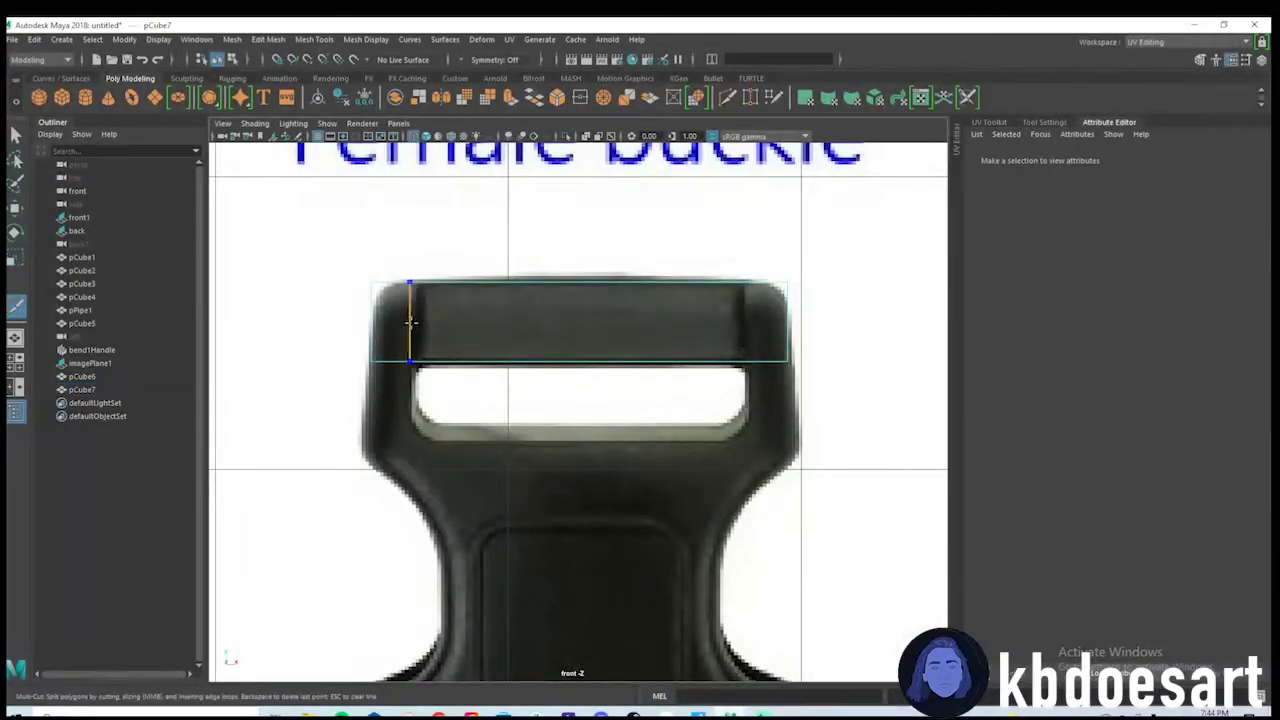
left_click(746, 324, "ctrl")
key("q")
Extrude the two outer bottom faces of the top bar downward with 1 division and a thickness of 0.35.
key("space")
key("space")
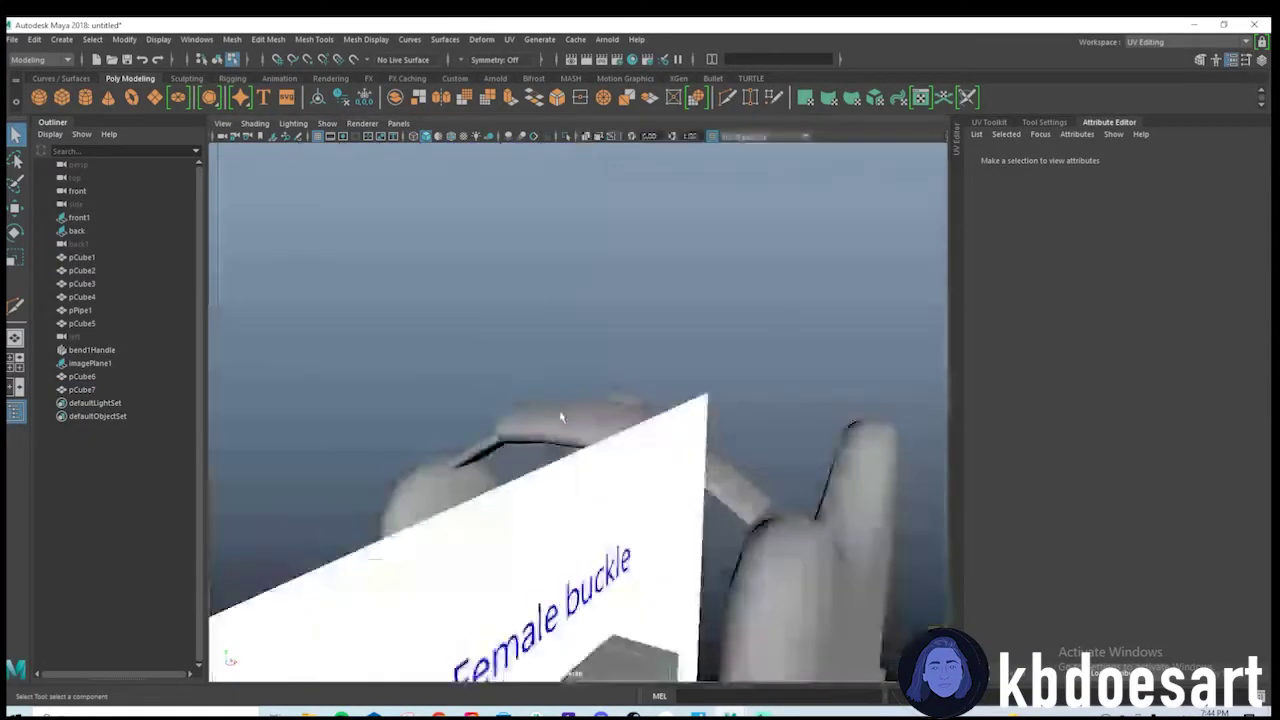
left_click_drag(560, 417, 471, 433, "alt")
right_click_drag(657, 451, 515, 454, "alt")
middle_click_drag(452, 404, 591, 549, "alt")
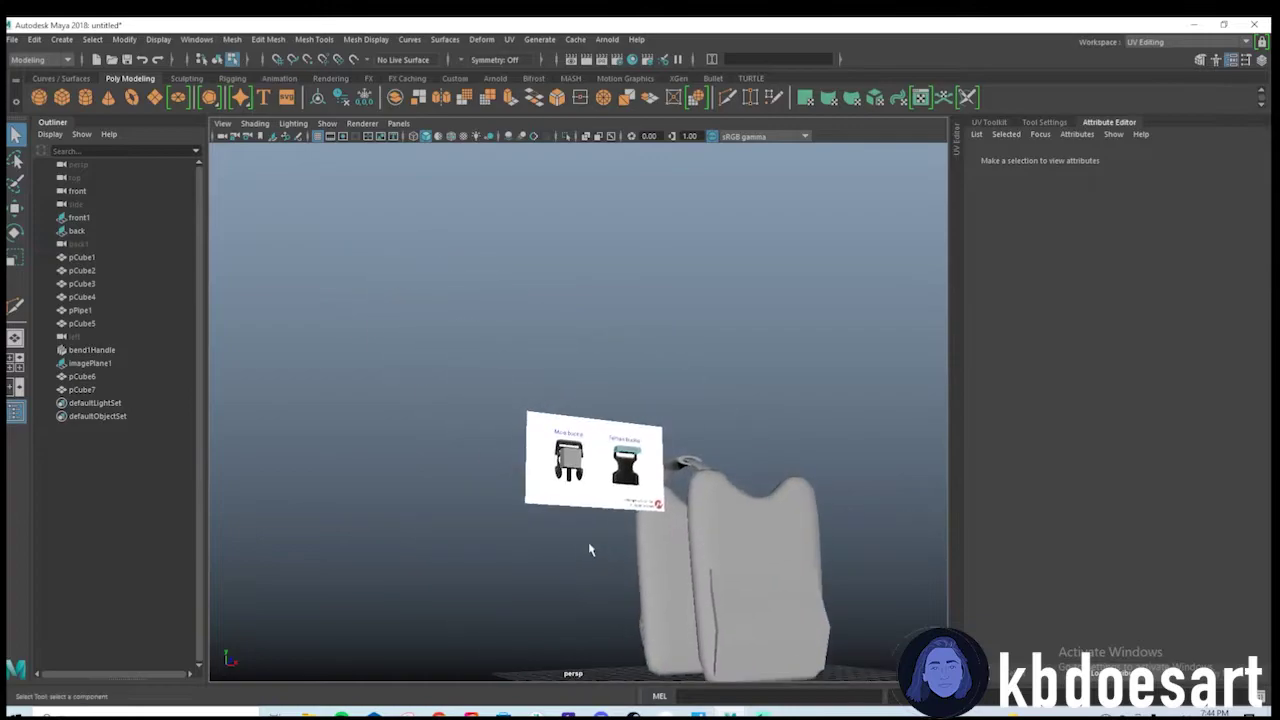
right_click_drag(591, 549, 937, 577, "alt")
middle_click_drag(937, 577, 677, 420, "alt")
right_click_drag(677, 420, 700, 500, "alt")
middle_click_drag(700, 500, 690, 560, "alt")
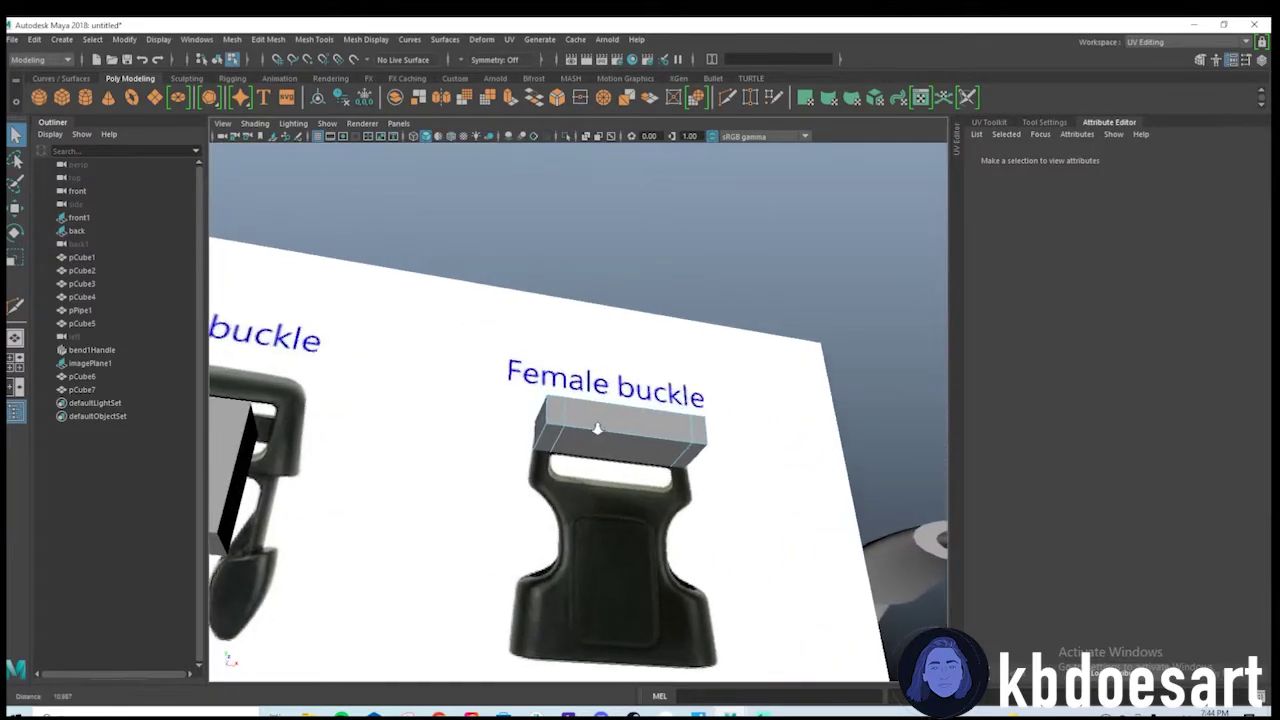
right_click_drag(592, 428, 590, 392)
left_click(553, 435)
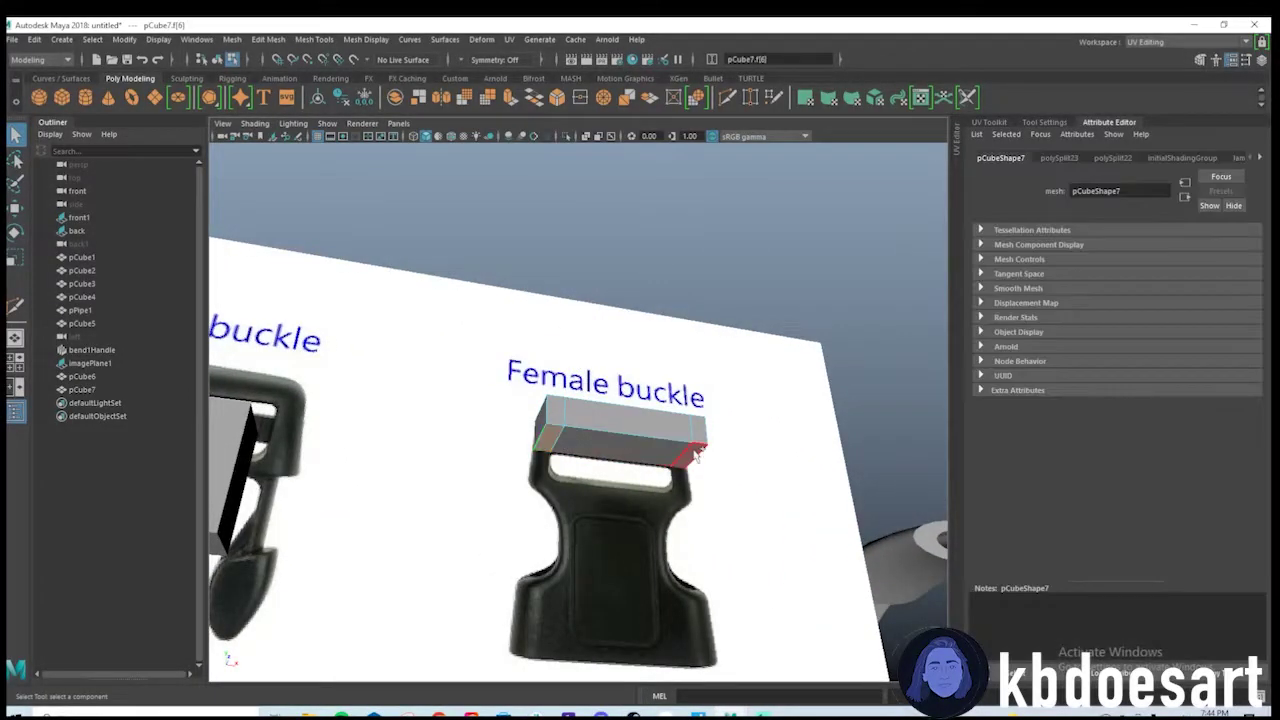
key("space")
key("space")
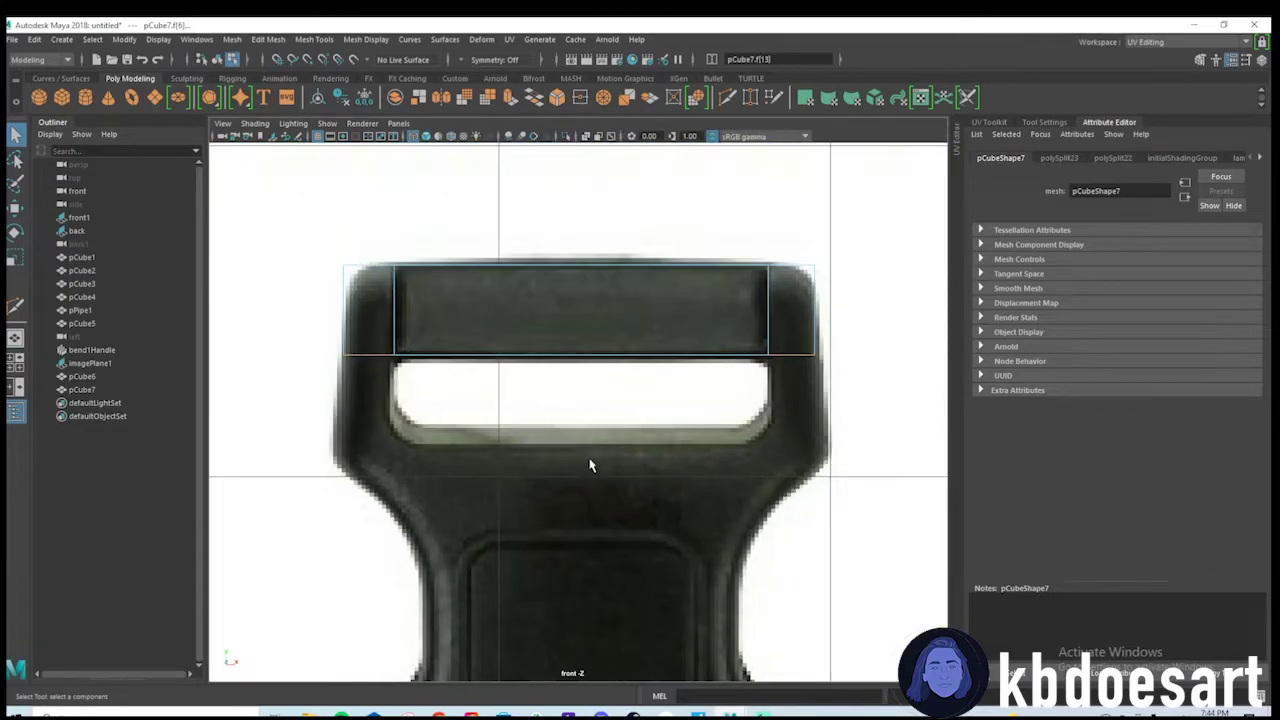
key("ctrl+e")
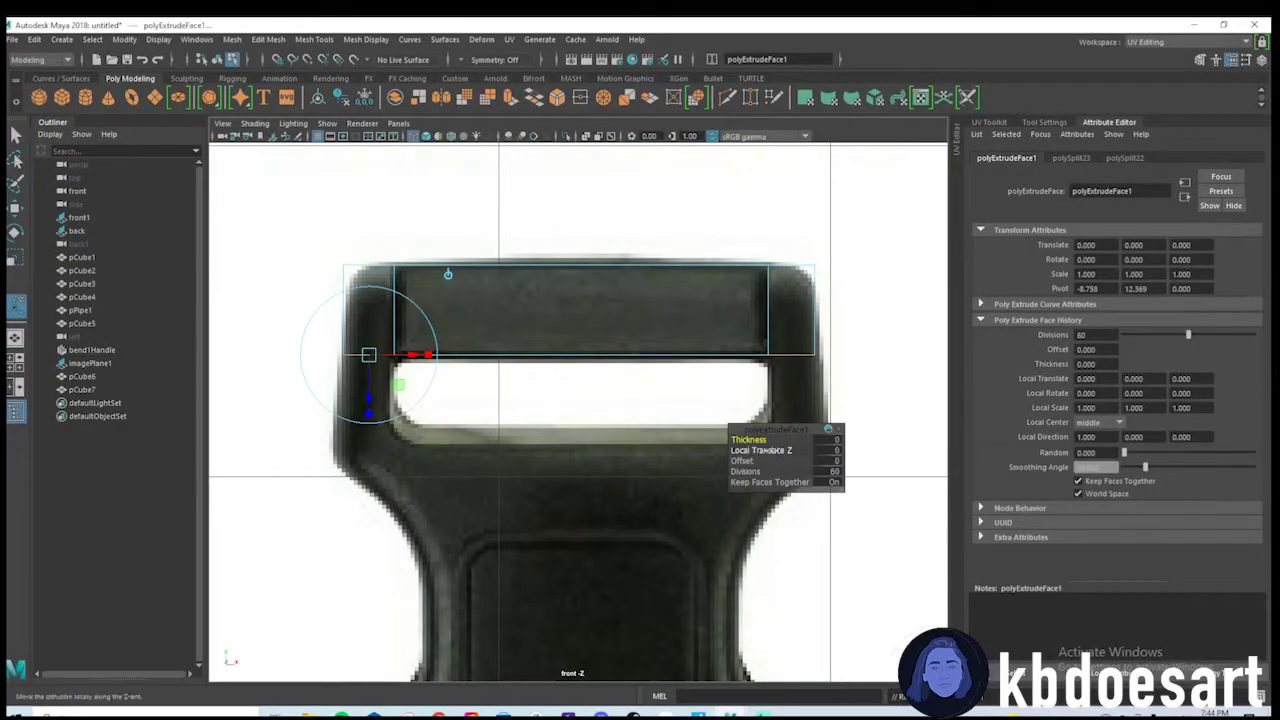
left_click(826, 471)
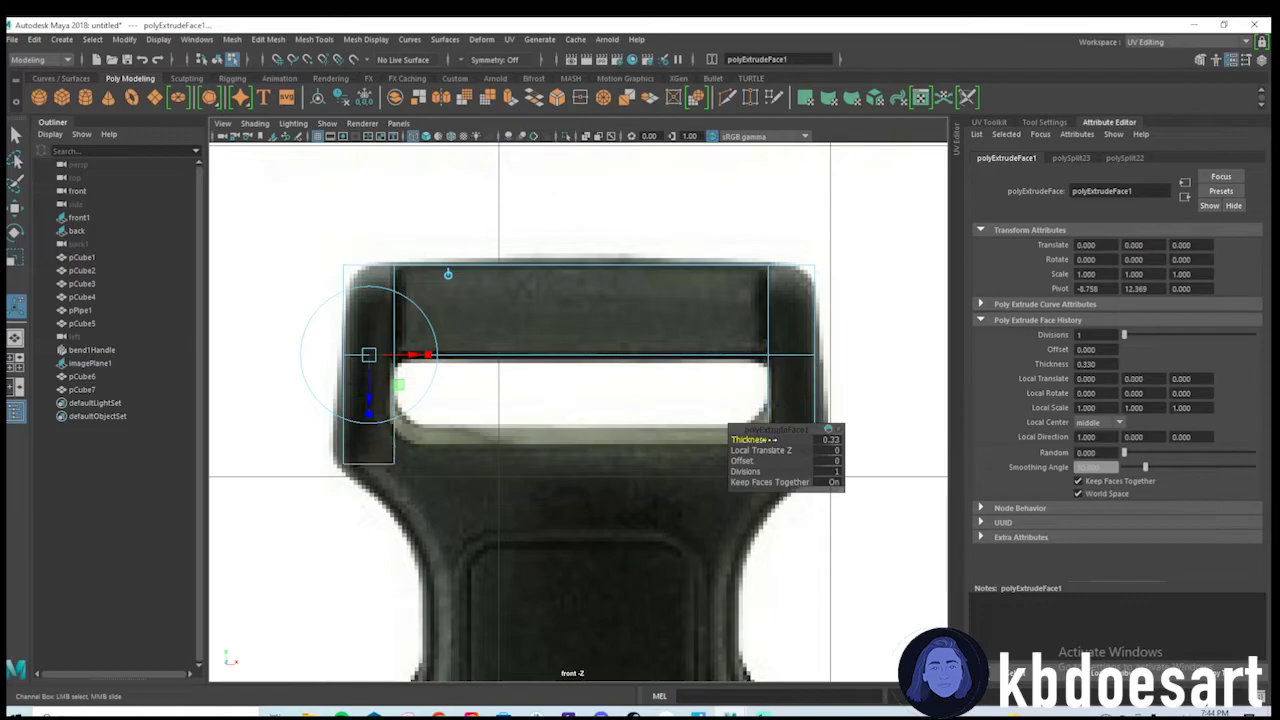
left_click_drag(773, 439, 771, 439)
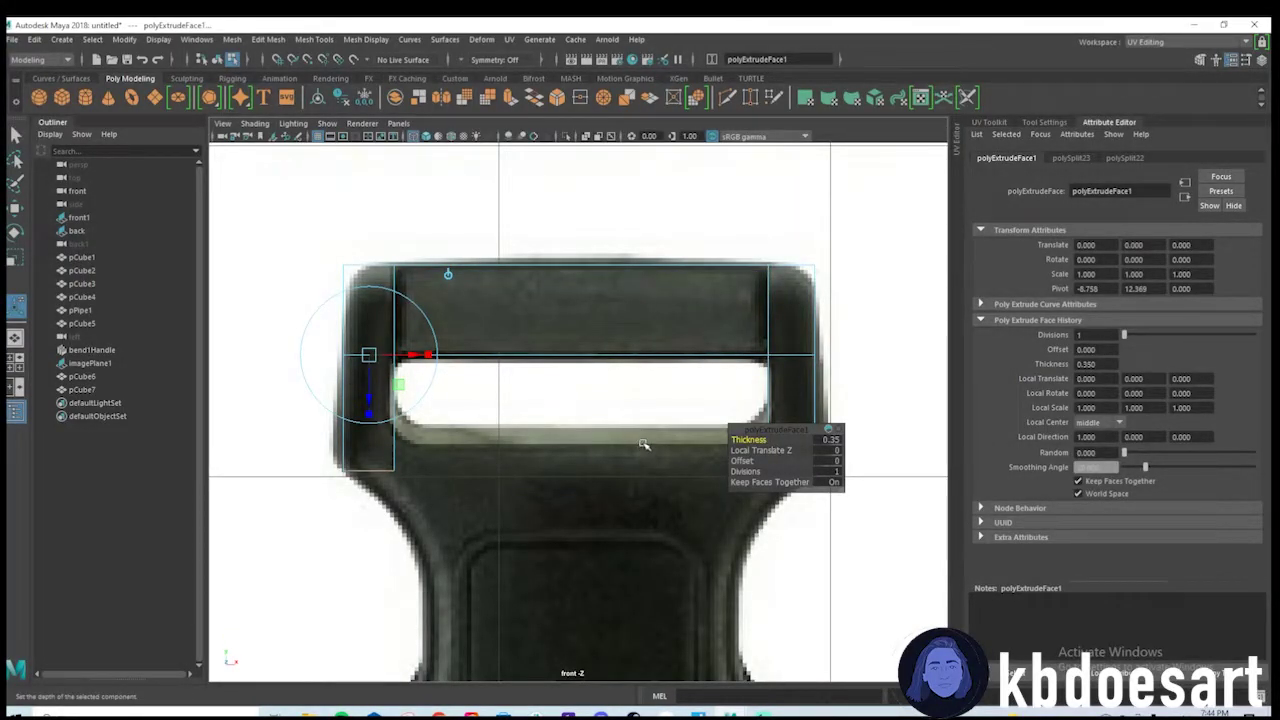
key("q")
Raise the inner bottom vertices of both side legs to the lower corners of the slot so the leg ends slant.
scroll(643, 444, "up", 6)
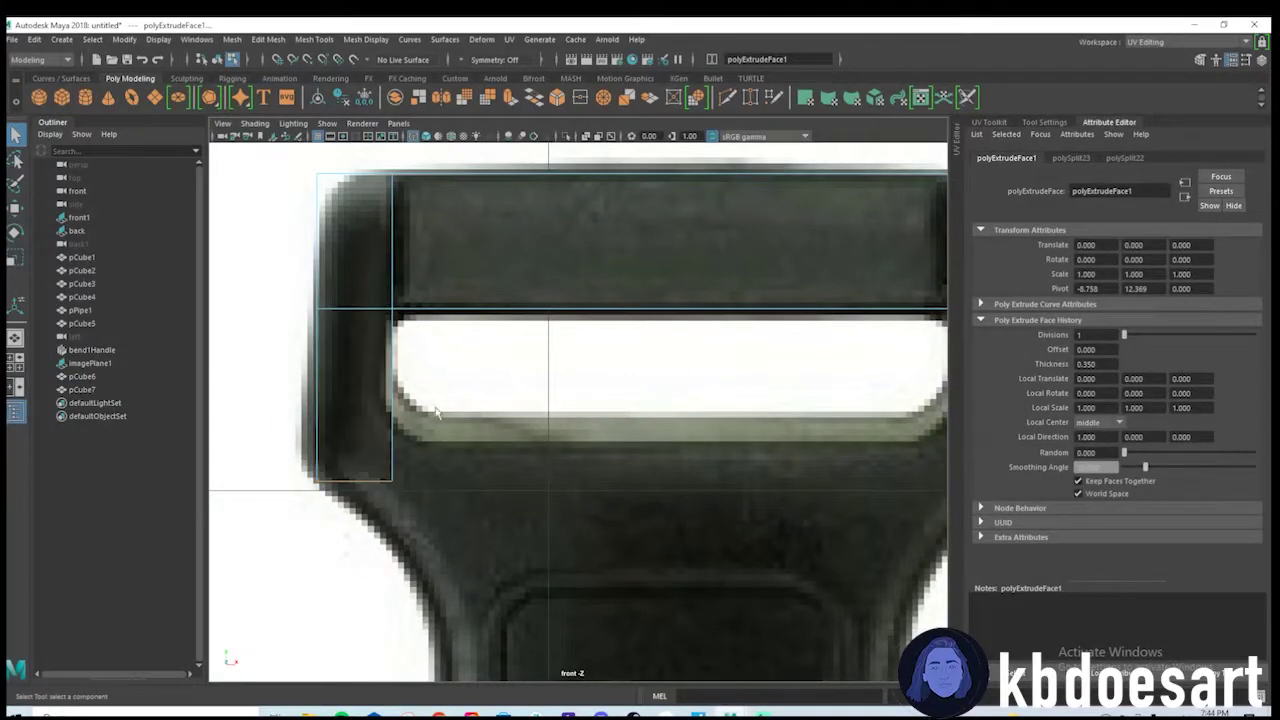
right_click_drag(436, 411, 405, 398)
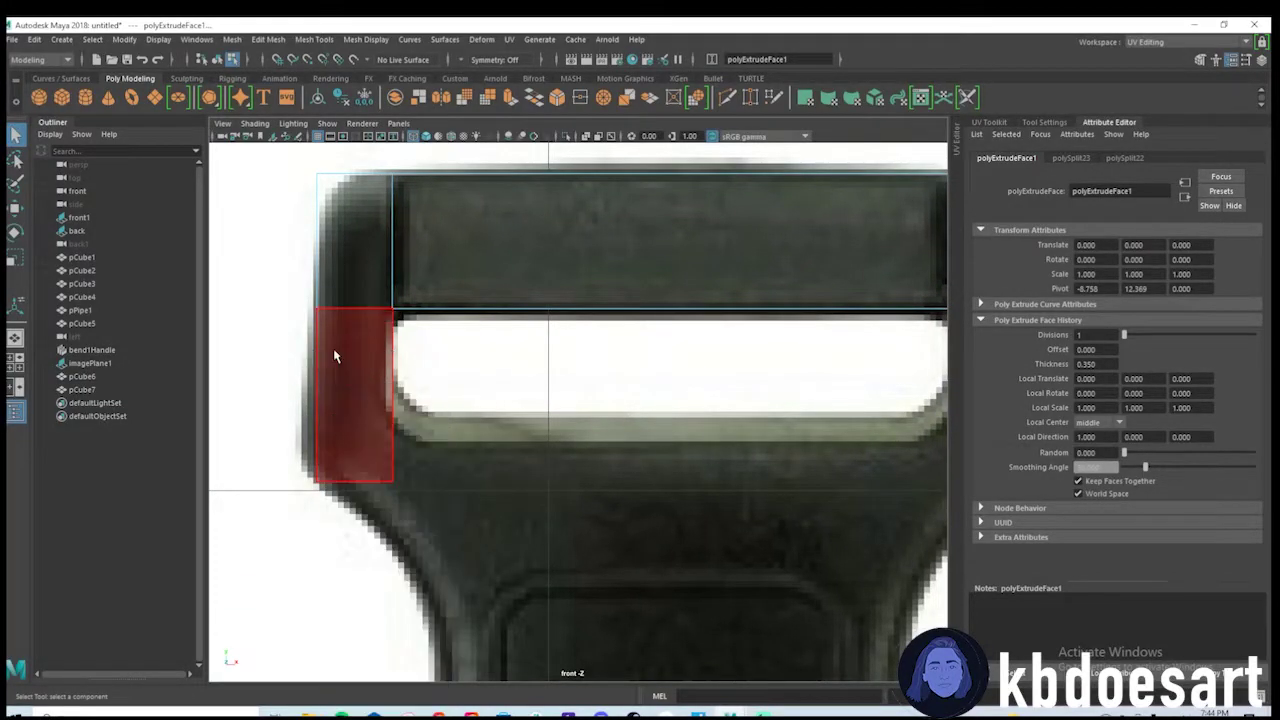
scroll(333, 352, "down", 10)
scroll(746, 447, "up", 5)
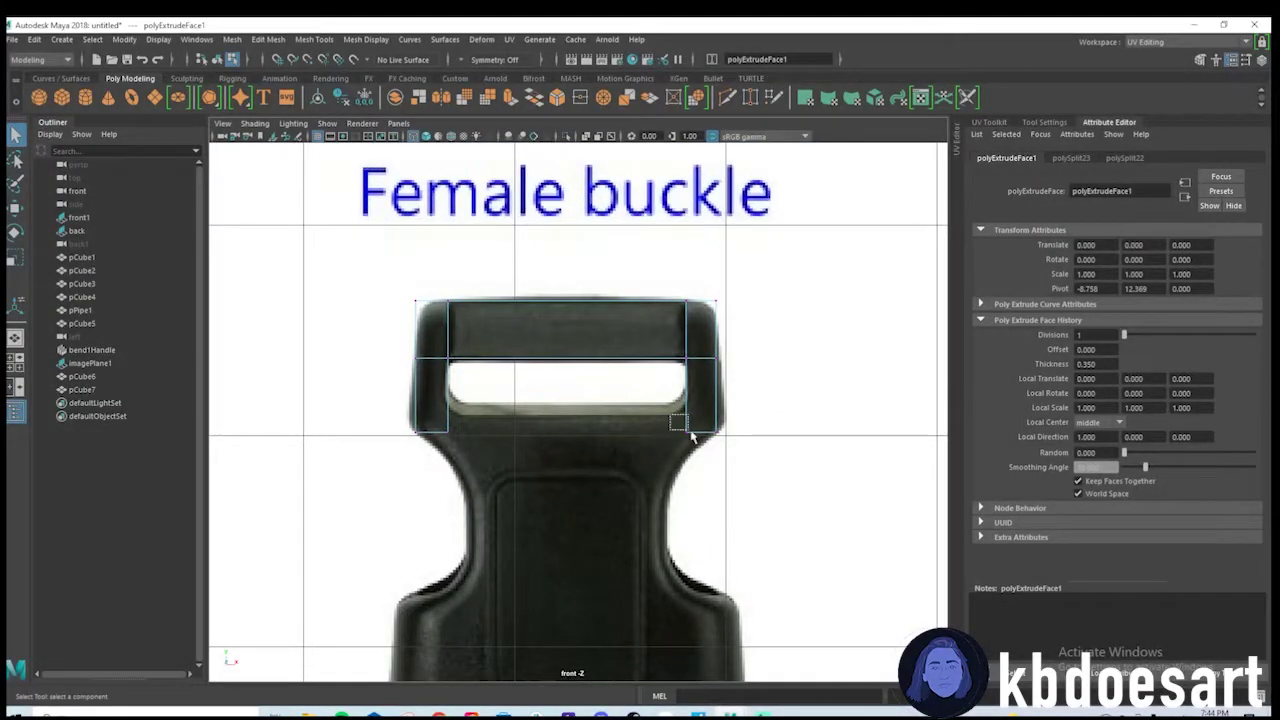
left_click_drag(690, 437, 688, 435)
scroll(767, 464, "up", 3)
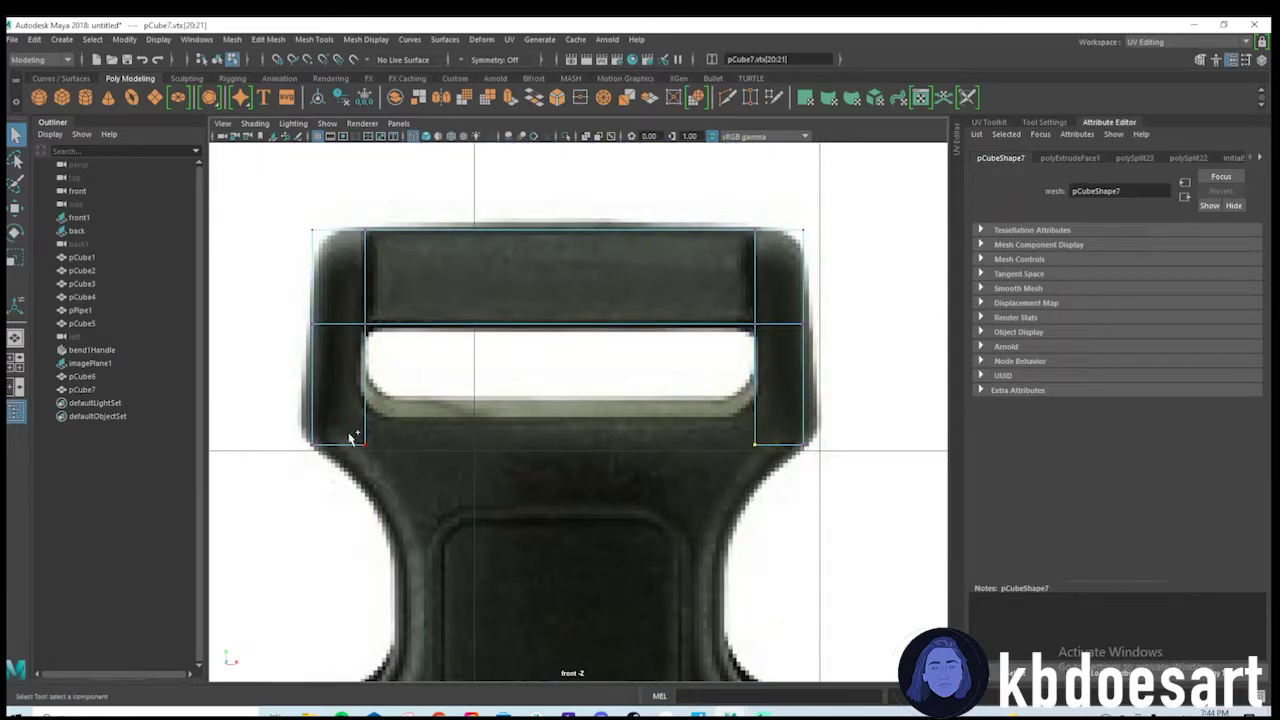
key("w")
left_click_drag(563, 390, 563, 320)
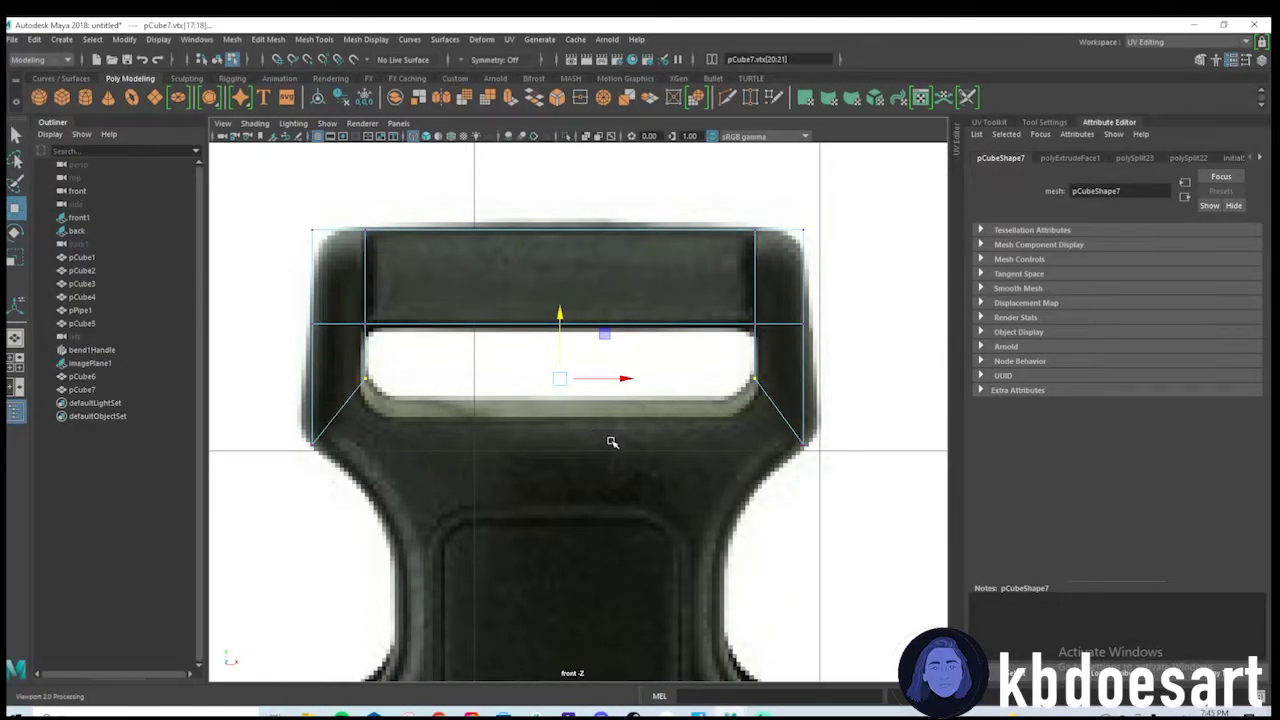
Remove the slanted end faces of both legs and bridge the openings with a linear path and 2 divisions.
key("space")
key("space")
left_click_drag(640, 372, 585, 430, "alt")
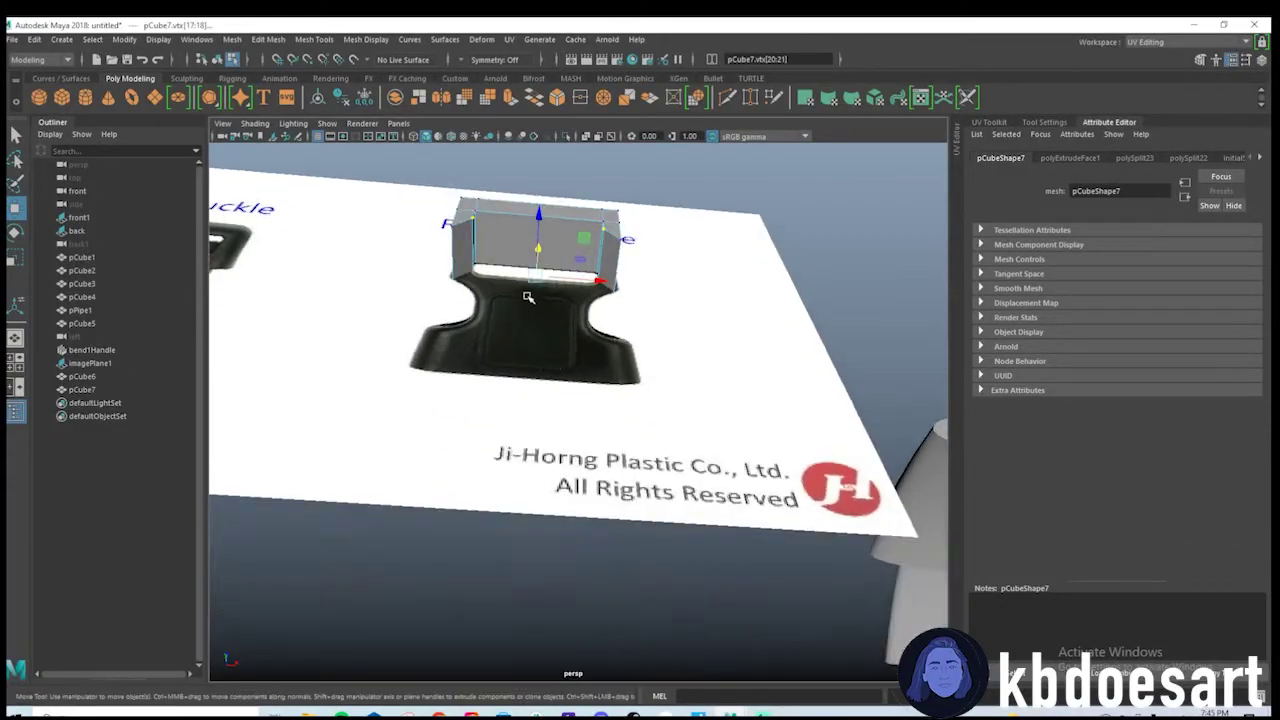
key("q")
middle_click_drag(515, 297, 520, 391, "alt")
scroll(518, 391, "up", 4)
right_click_drag(408, 368, 423, 385)
left_click_drag(582, 256, 594, 284, "alt")
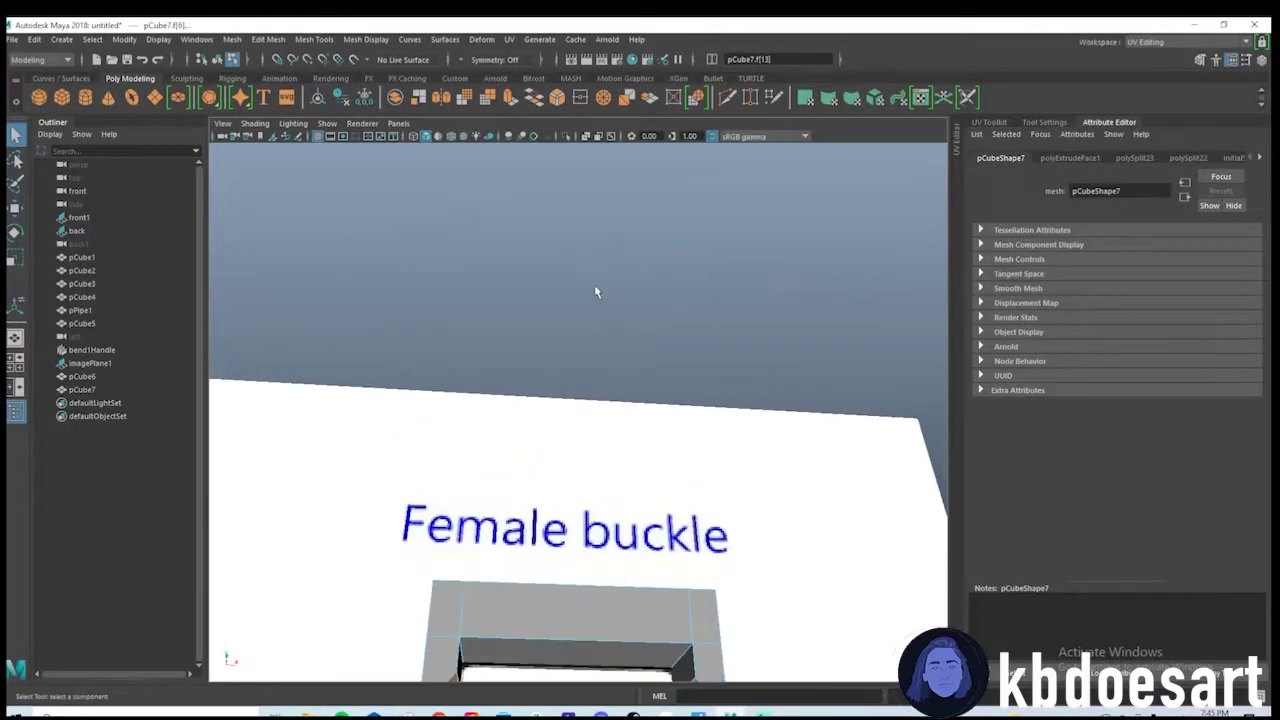
middle_click_drag(646, 326, 602, 212, "alt")
left_click(257, 42)
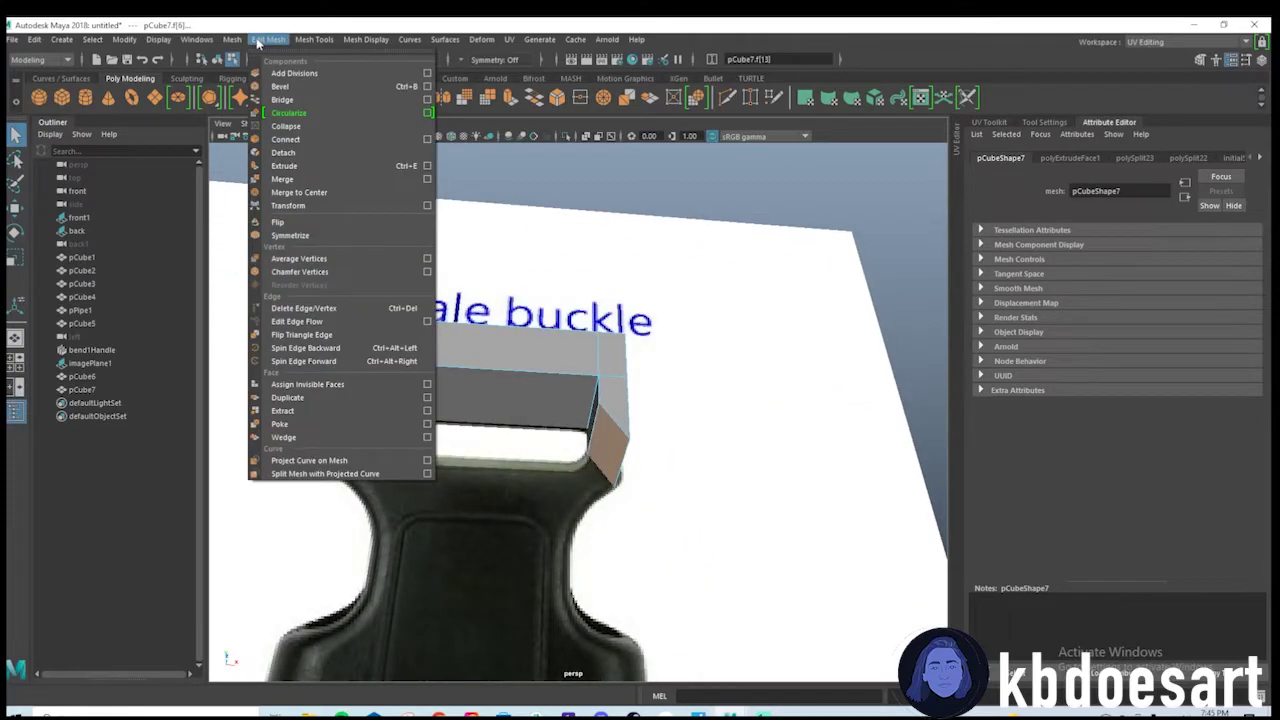
left_click(427, 99)
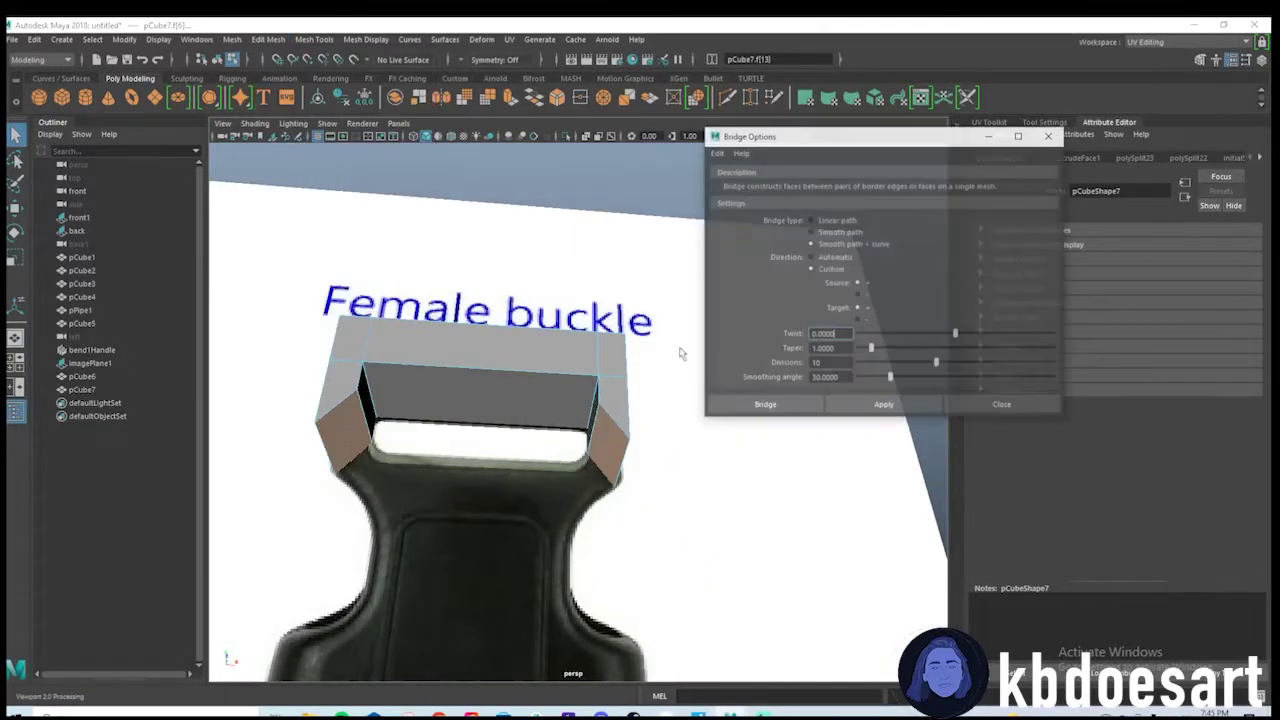
left_click(841, 221)
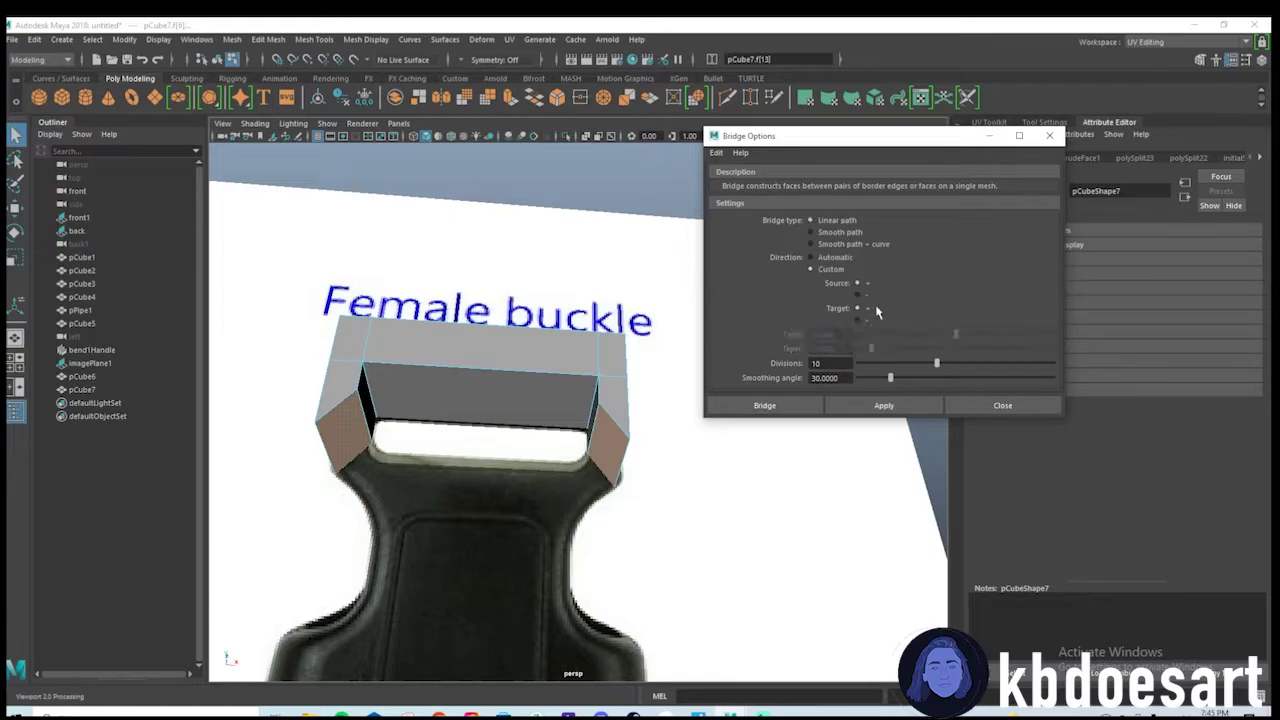
left_click(879, 406)
left_click(884, 404)
left_click_drag(574, 477, 546, 503, "alt")
middle_click_drag(548, 520, 577, 404, "alt")
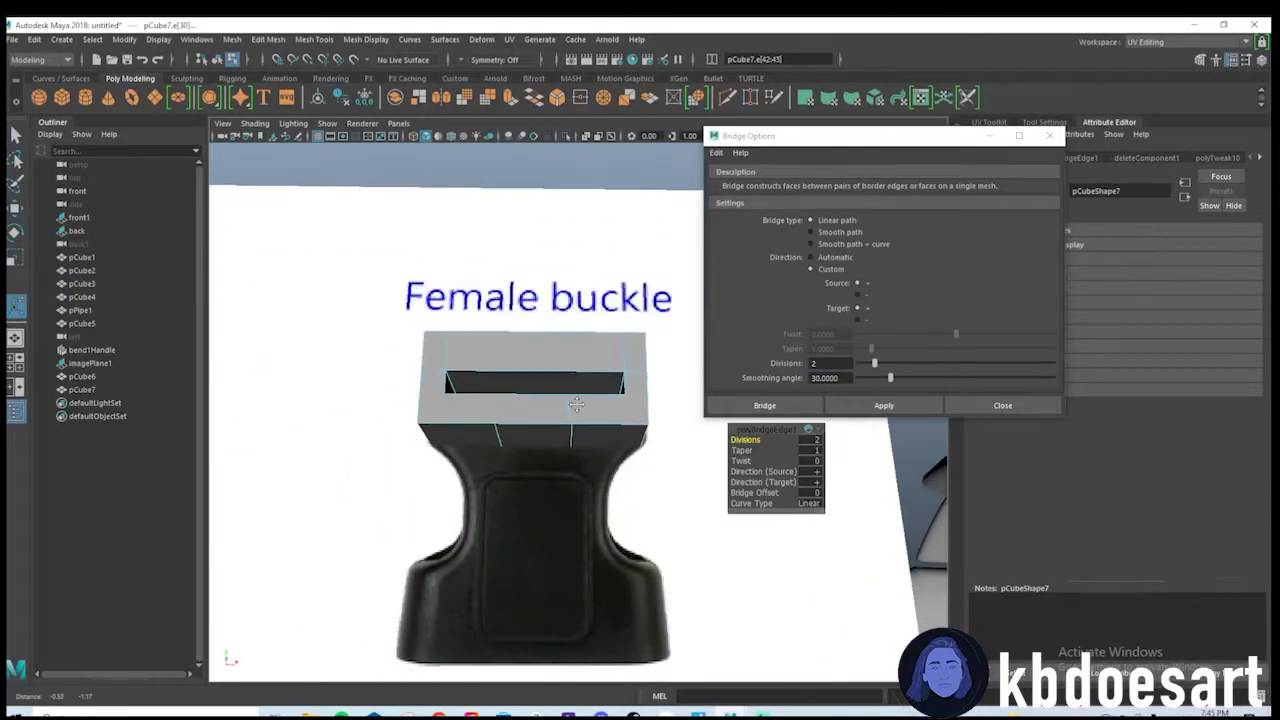
left_click_drag(577, 403, 556, 451, "alt")
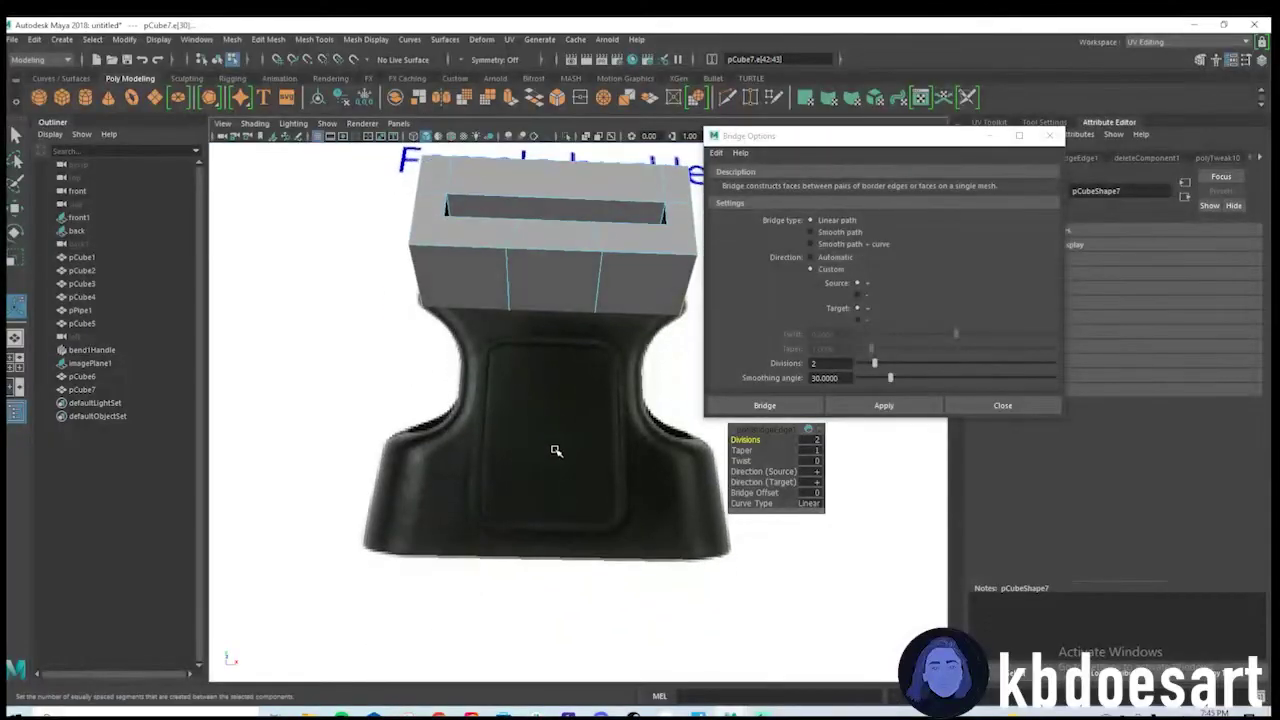
key("q")
right_click_drag(518, 243, 557, 221)
left_click(1049, 136)
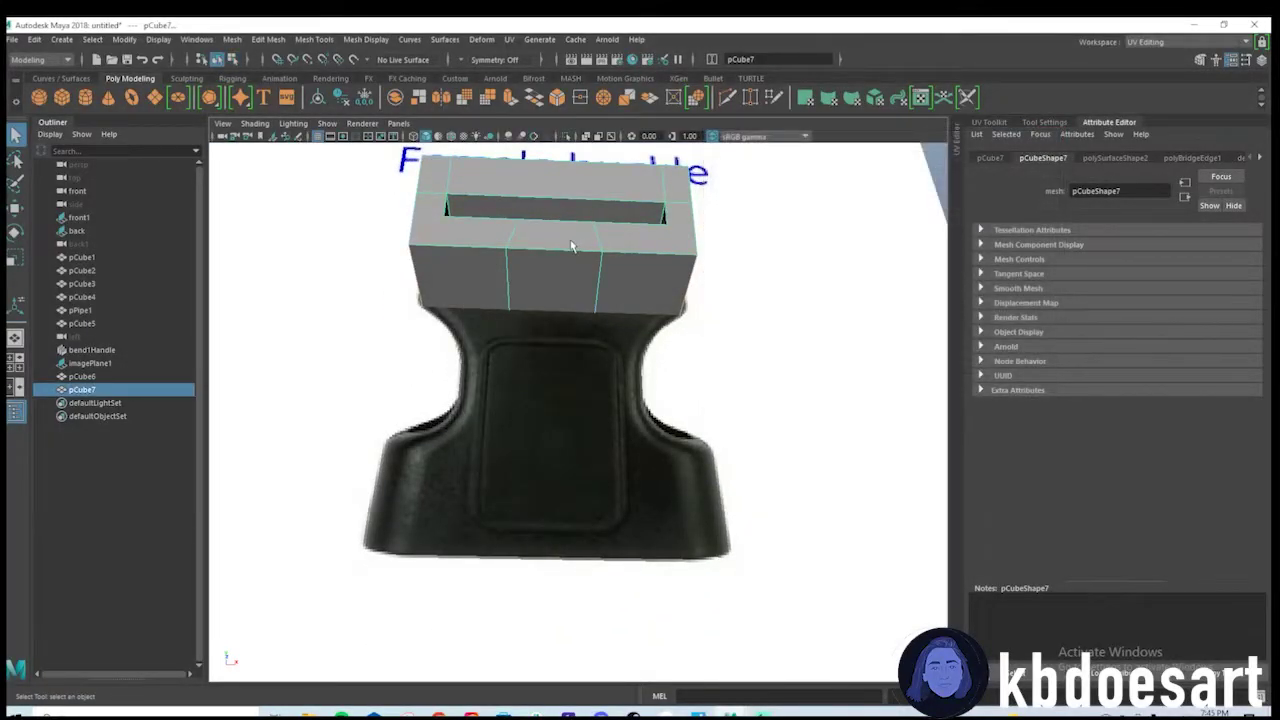
In the front view, lower the middle upper vertices of the bridged bar to the bottom edge of the slot.
left_click_drag(555, 330, 557, 359, "alt")
key("space")
key("space")
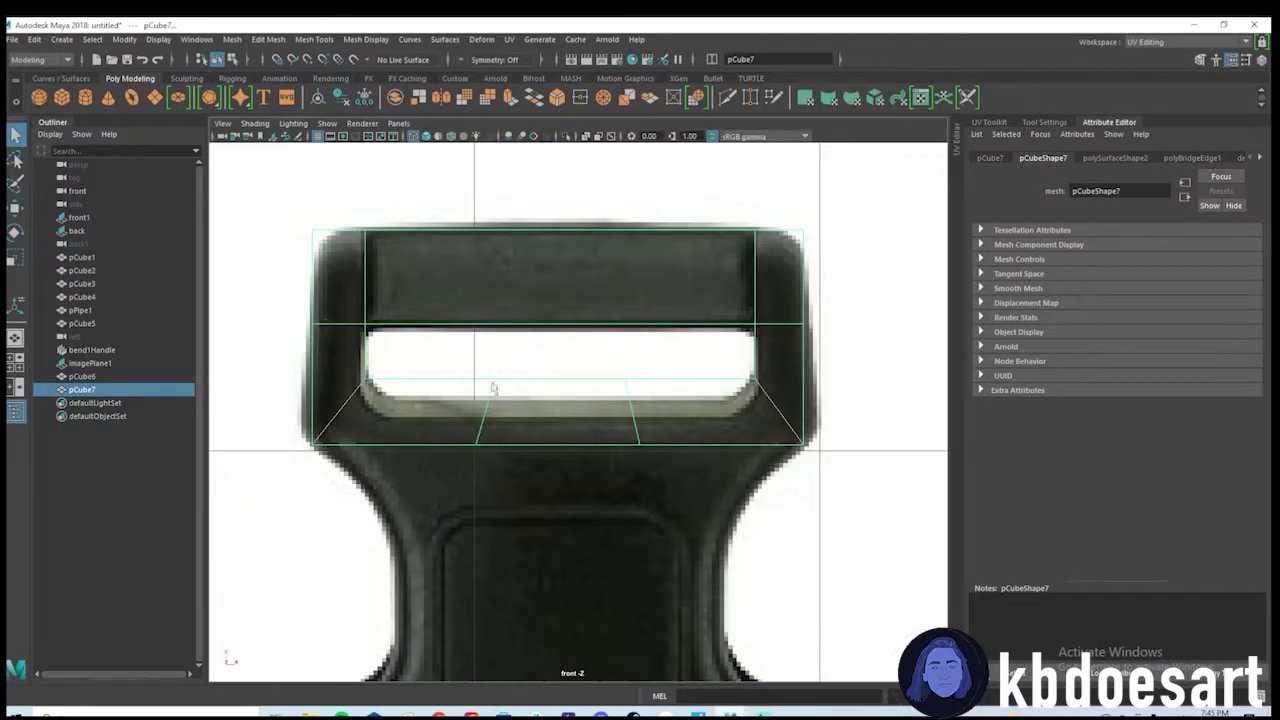
right_click(492, 387)
right_click(468, 384)
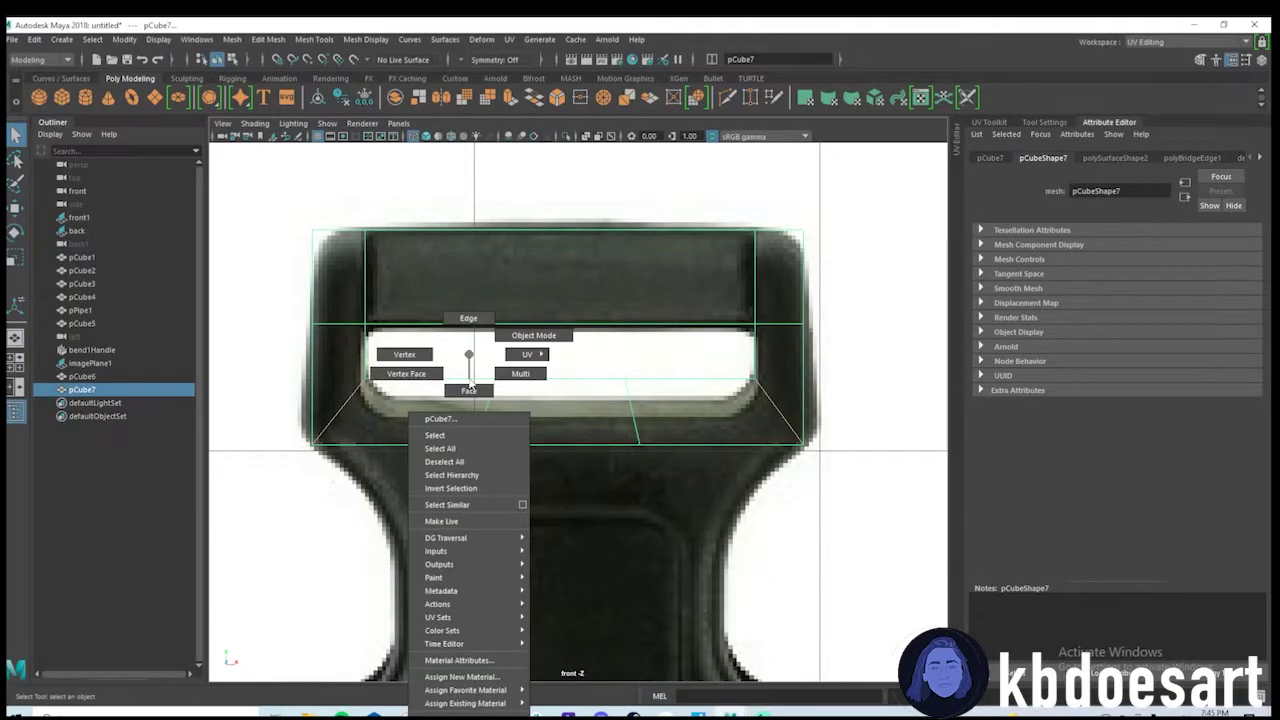
right_click_drag(470, 384, 404, 355)
key("w")
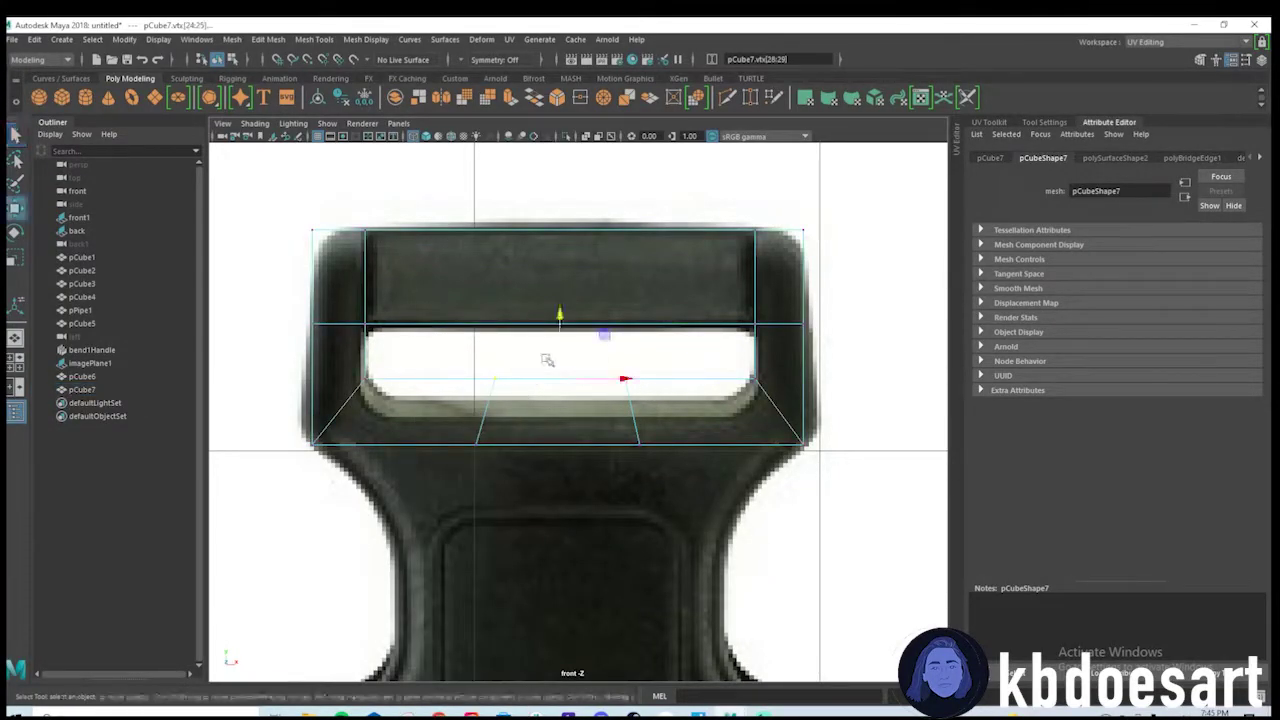
left_click_drag(560, 320, 563, 361)
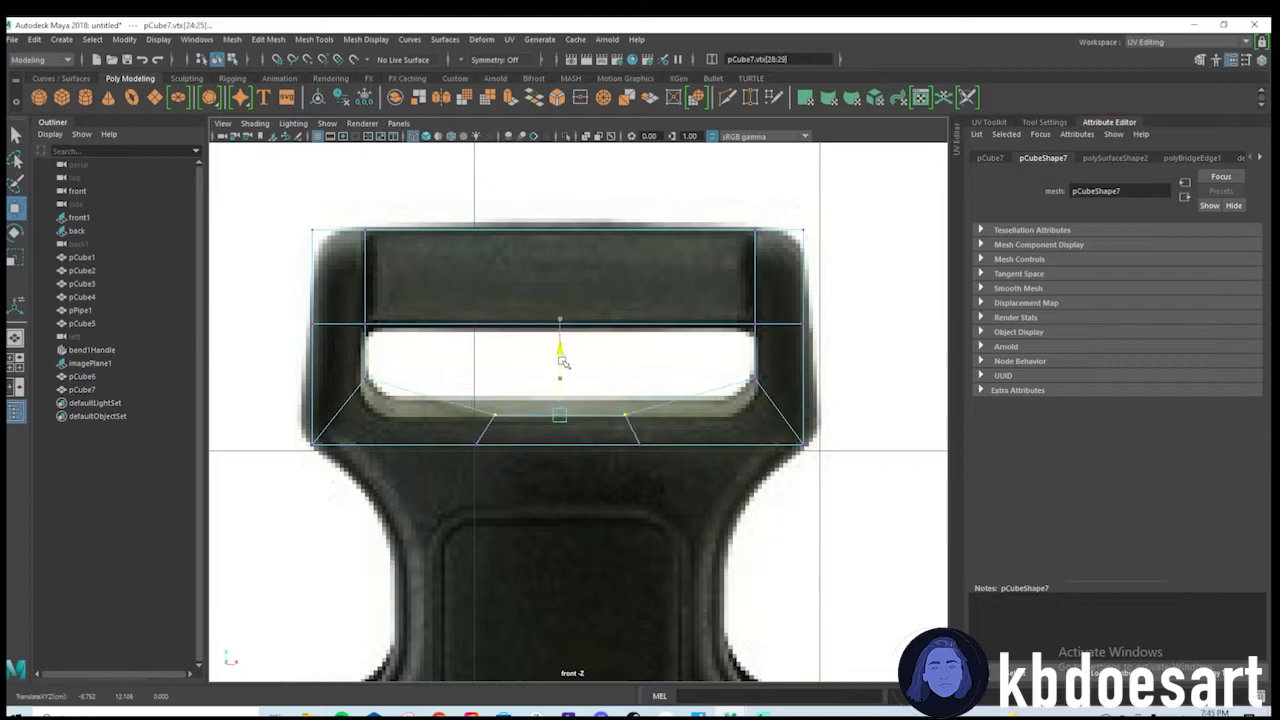
Insert a Multi-Cut edge loop across the middle of both outer segments of the bar below the slot.
scroll(366, 403, "up", 1)
right_click_drag(420, 399, 350, 400, "shift")
middle_click(401, 405, "ctrl")
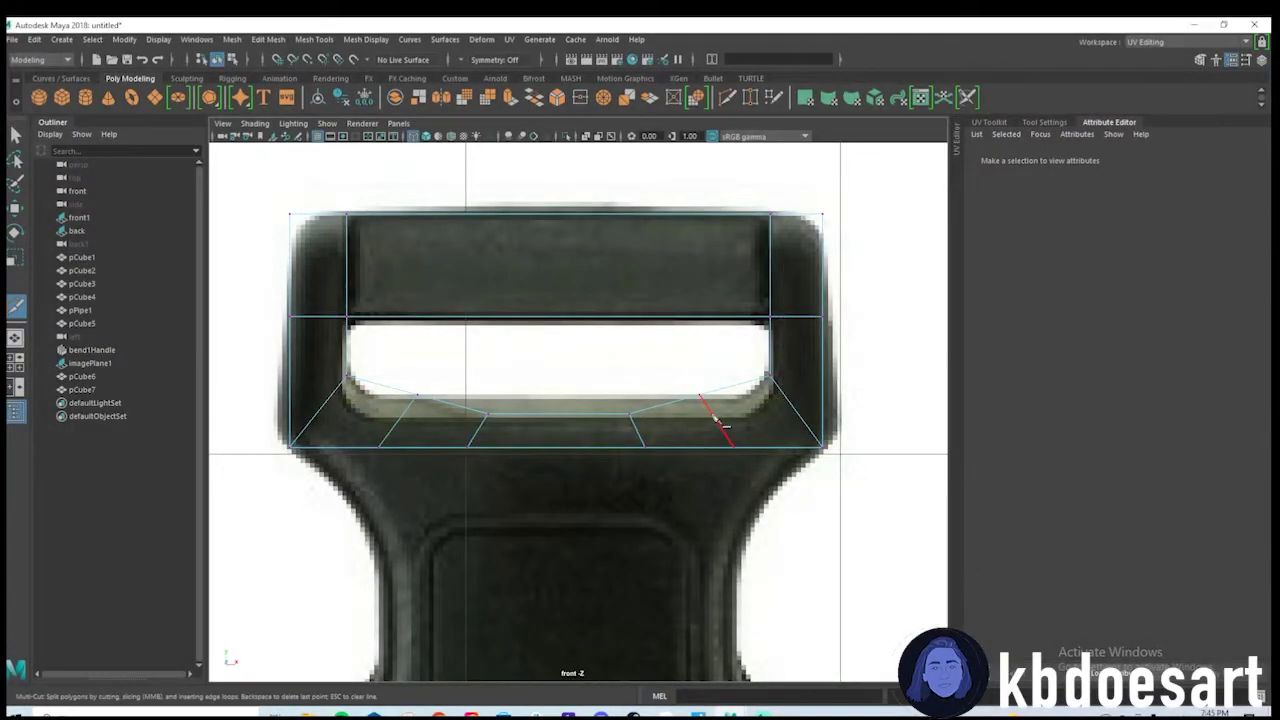
left_click(700, 396)
Lower the upper vertices of the two new edge loops to the bottom edge of the slot.
key("q")
left_click_drag(424, 406, 420, 376, "shift")
key("w")
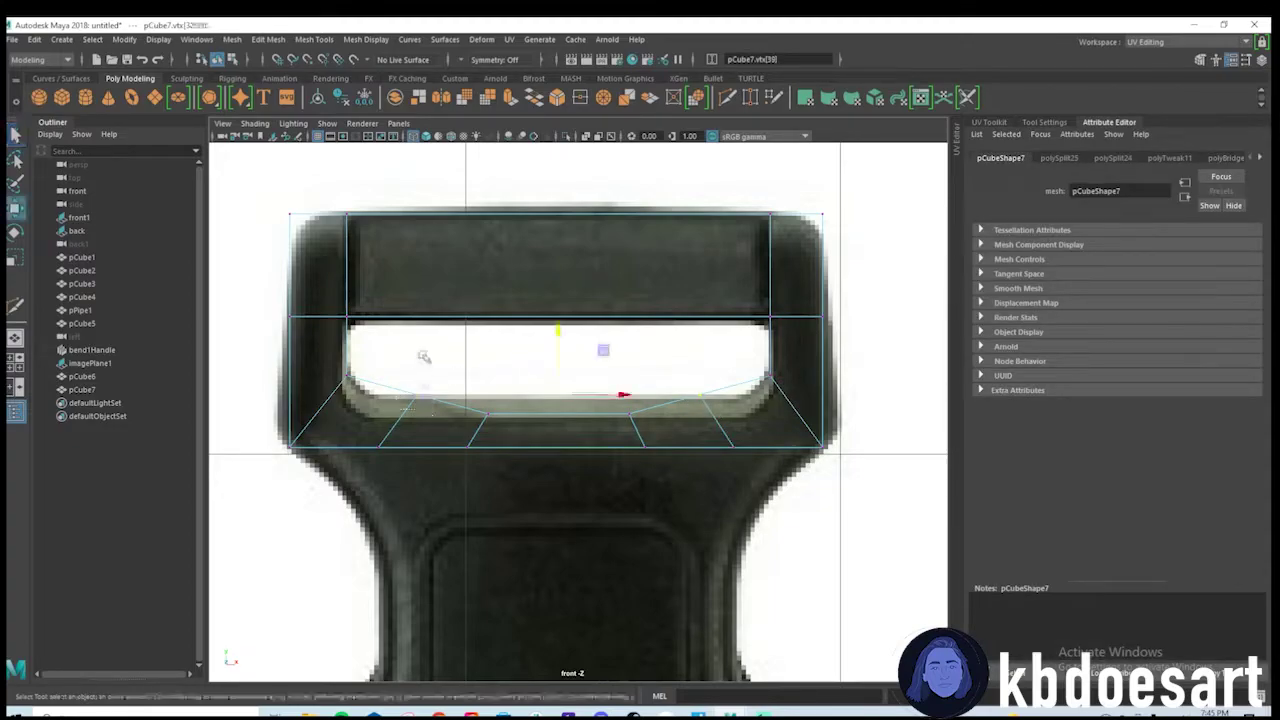
left_click_drag(558, 333, 560, 354)
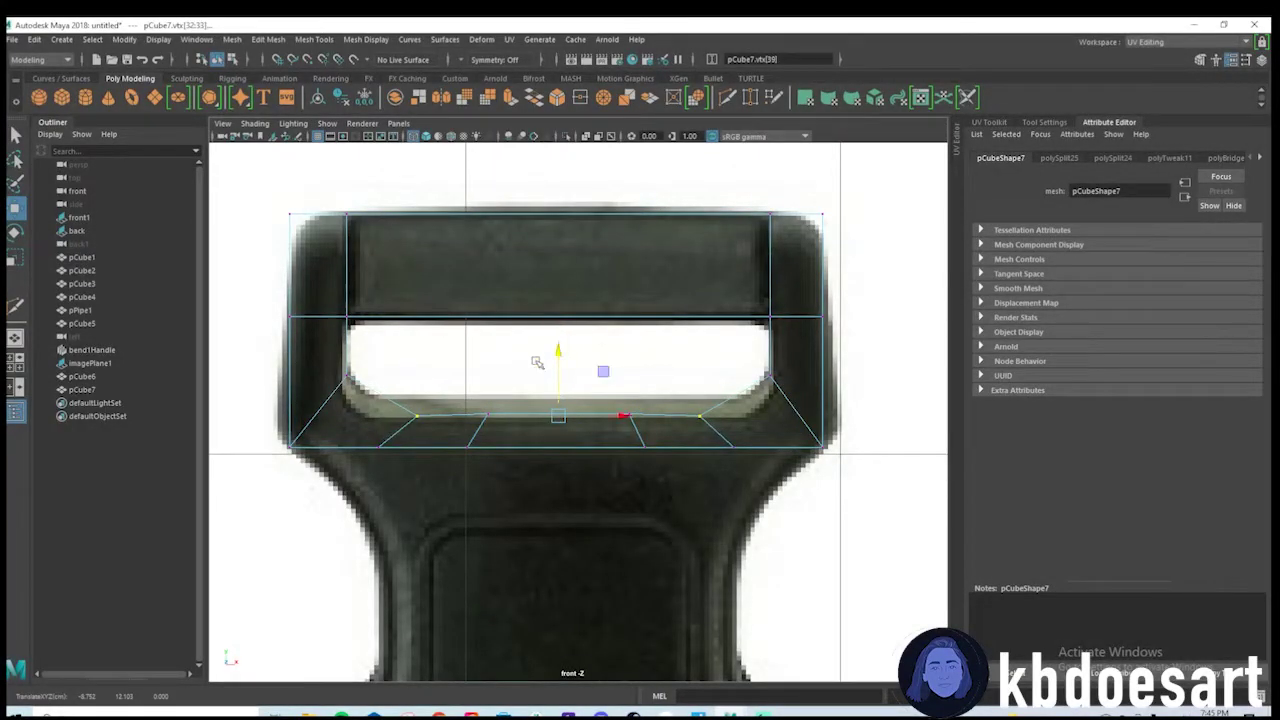
Lower the slot's two lower corner vertices to just above the level of the bar's other upper vertices.
left_click_drag(343, 365, 356, 386)
left_click_drag(788, 390, 789, 391, "shift")
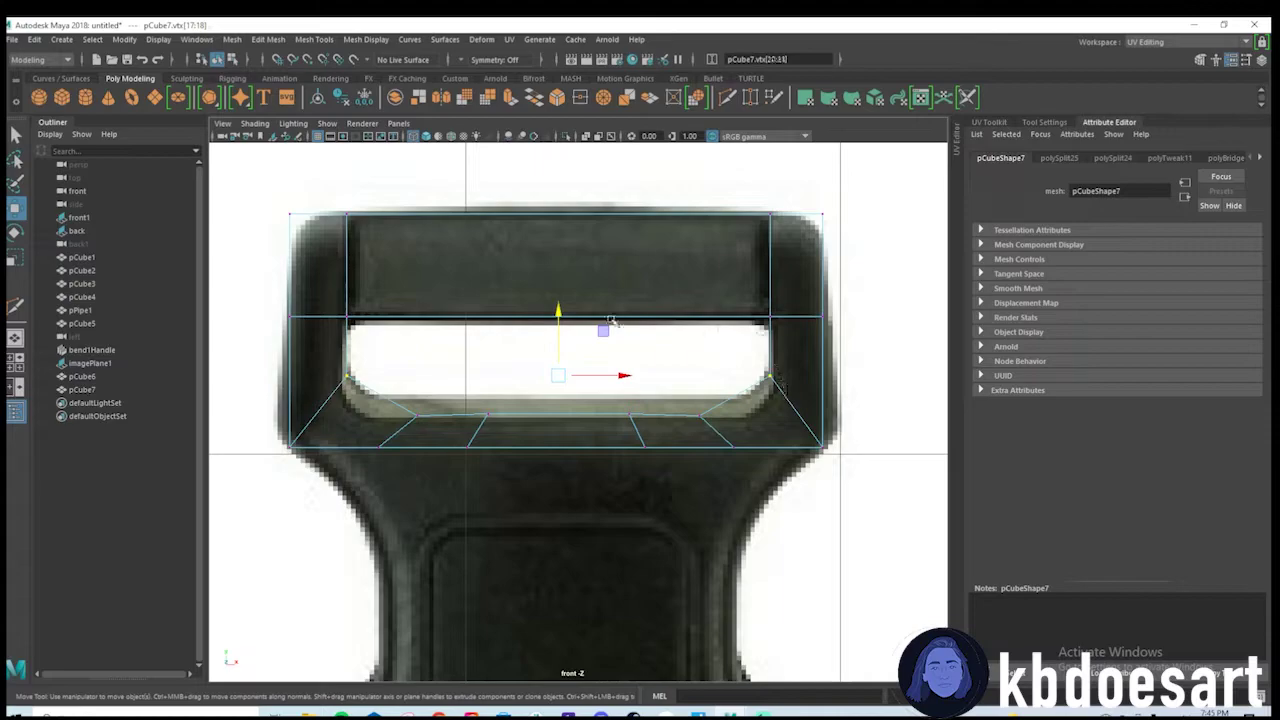
left_click_drag(558, 312, 569, 351)
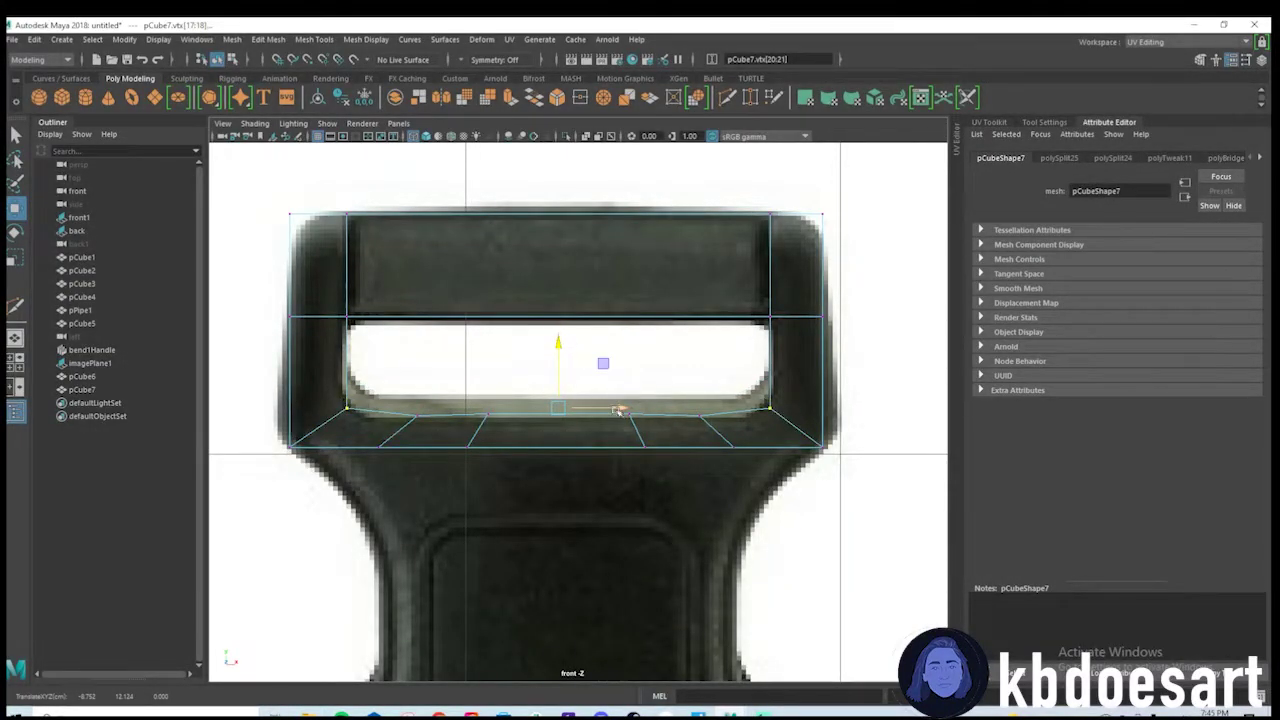
key("q")
scroll(580, 437, "down", 3)
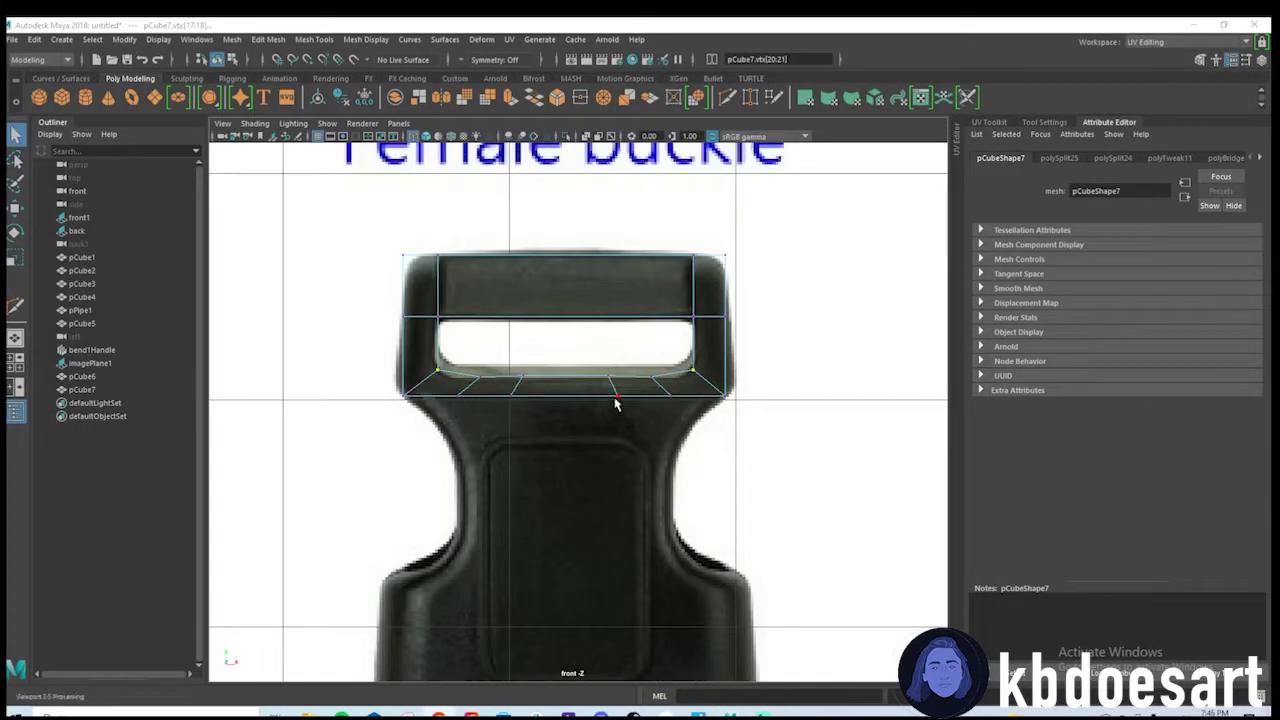
Extrude all bottom faces of the lower bar down to the base of the reference buckle with 1 division and a thickness of 1.38.
left_click(616, 403)
key("space")
key("space")
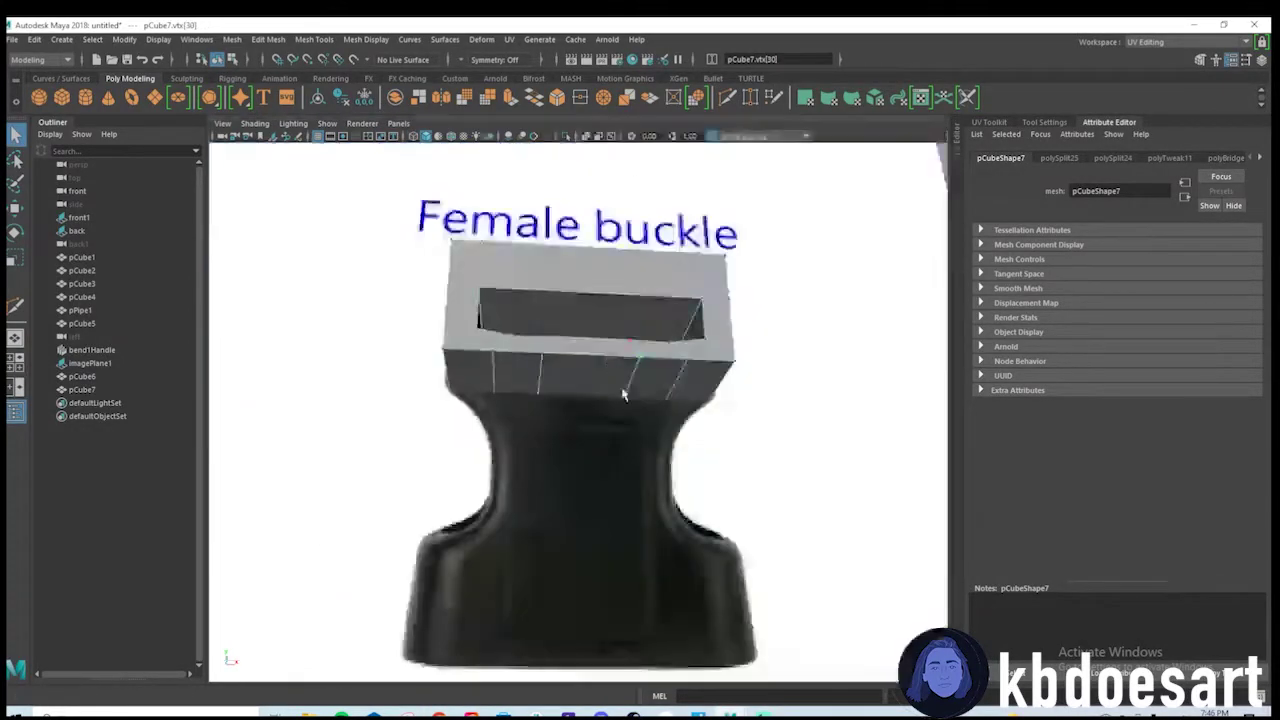
left_click_drag(626, 392, 519, 372, "alt")
right_click_drag(513, 364, 511, 391)
left_click(450, 345)
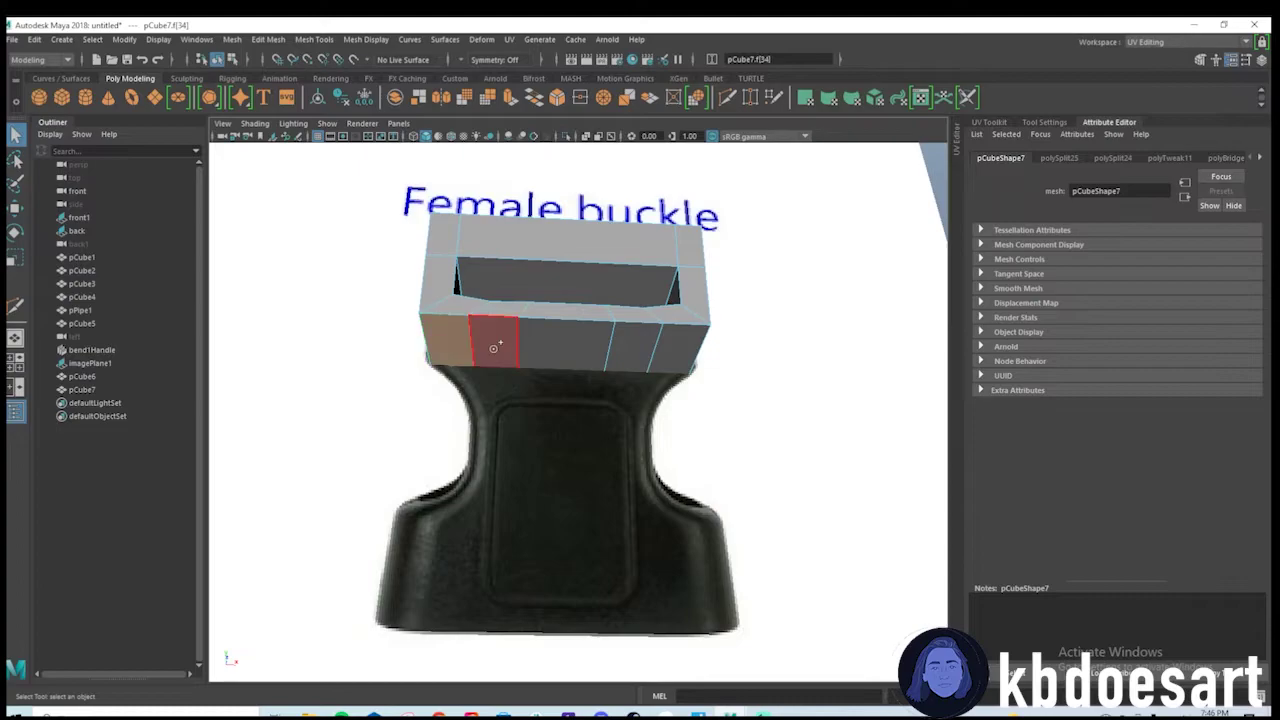
double_click(667, 348, "shift")
key("space")
key("space")
scroll(640, 450, "down", 5)
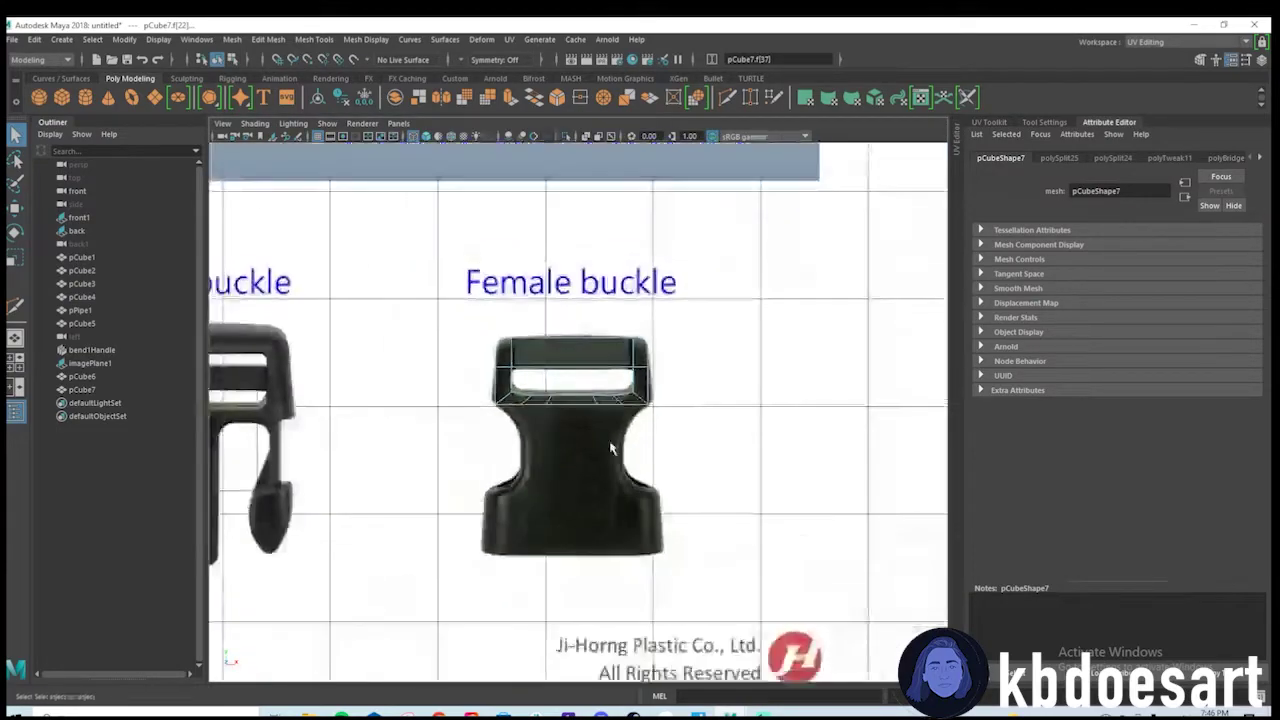
key("ctrl+e")
left_click(830, 472)
type("1")
key("Return")
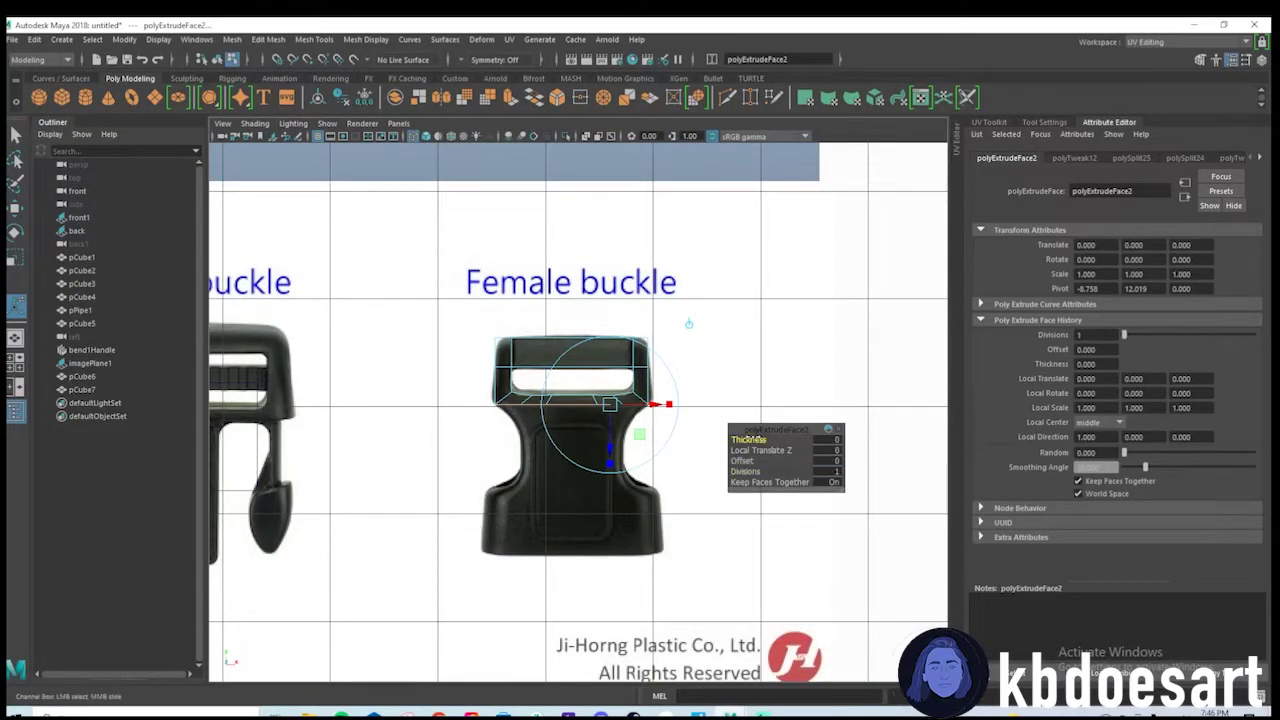
left_click_drag(748, 440, 843, 452)
scroll(497, 434, "up", 5)
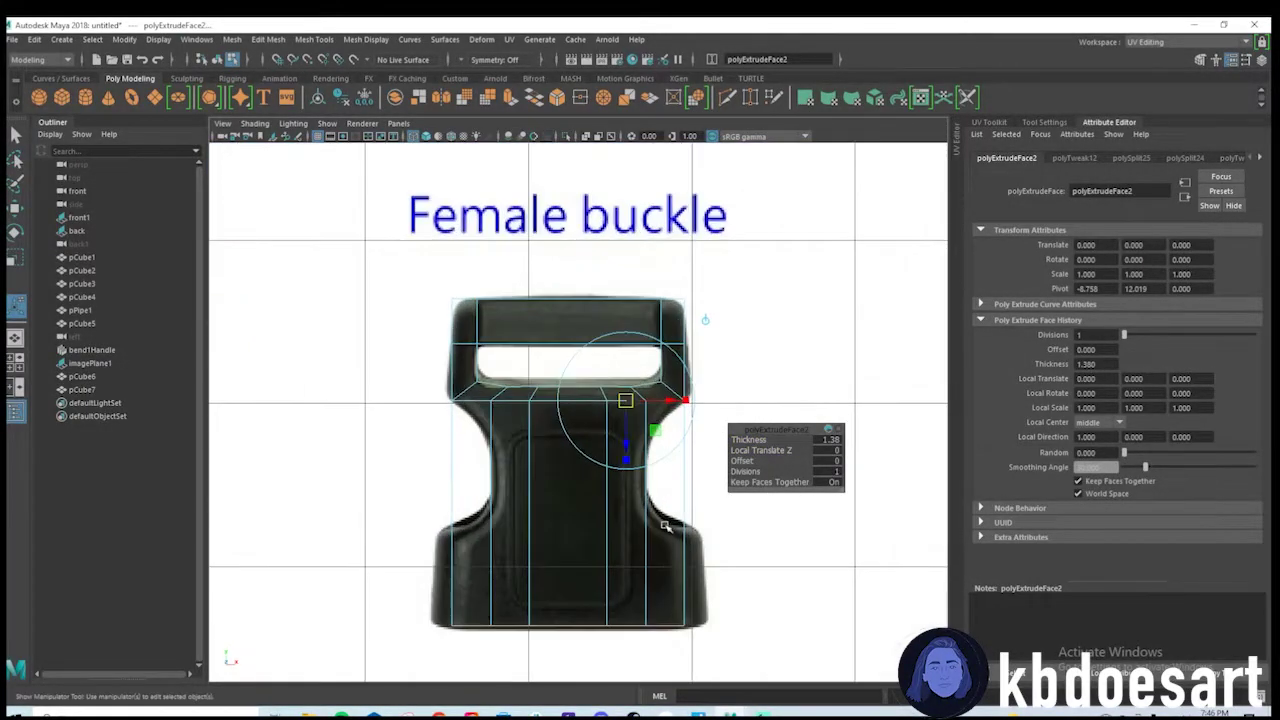
key("q")
scroll(425, 395, "up", 5)
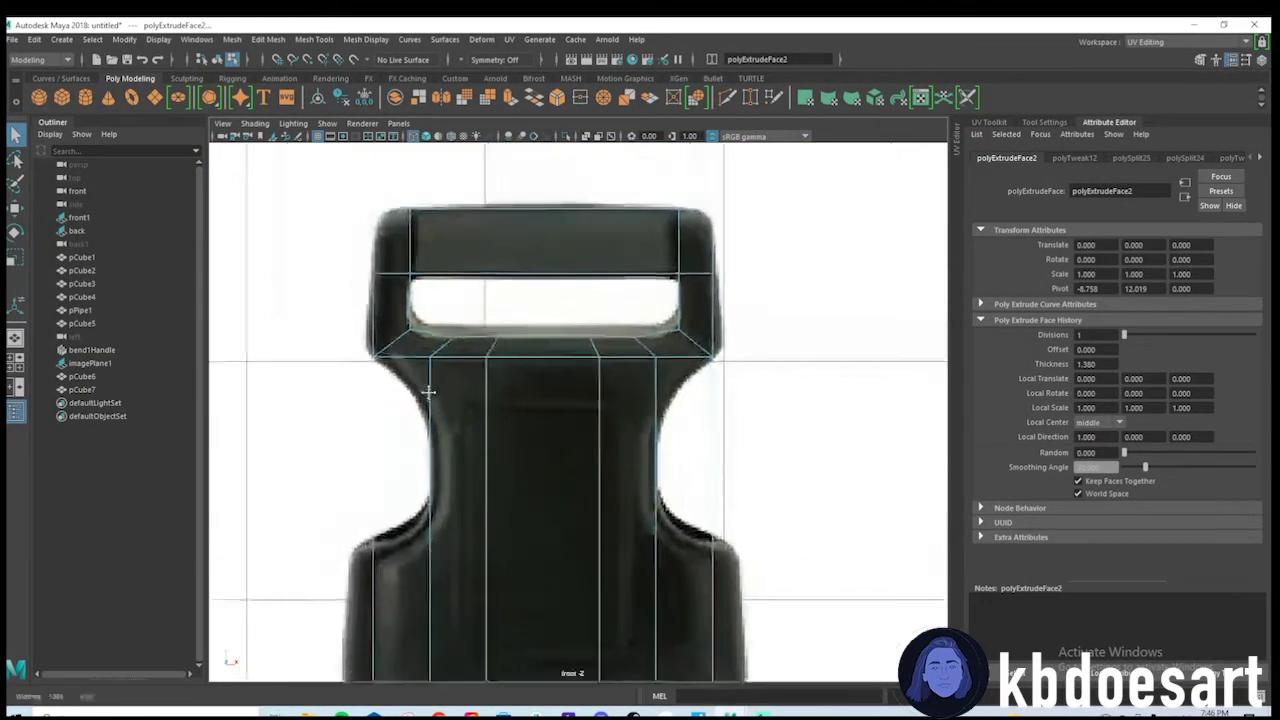
Insert three evenly spaced horizontal edge loops across the buckle body below the strap slot.
left_click(571, 420)
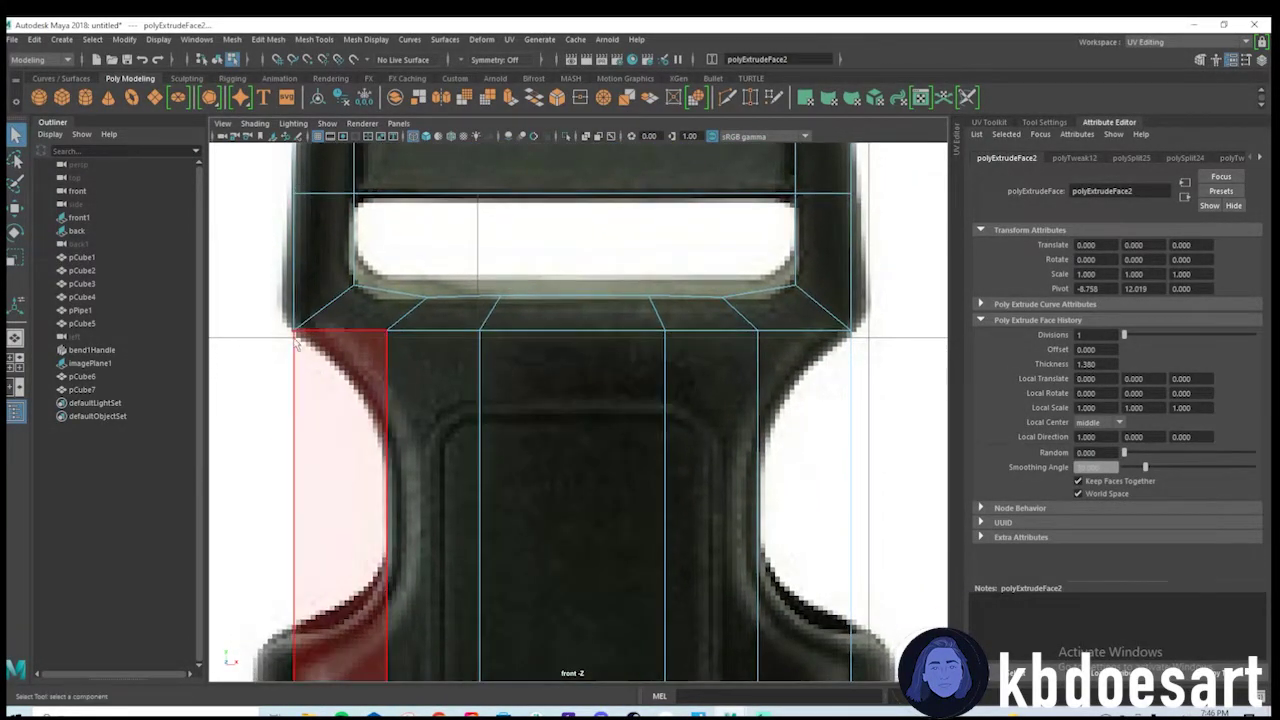
left_click(580, 423)
right_click_drag(579, 416, 700, 406, "shift")
left_click(543, 451)
scroll(543, 451, "down", 5)
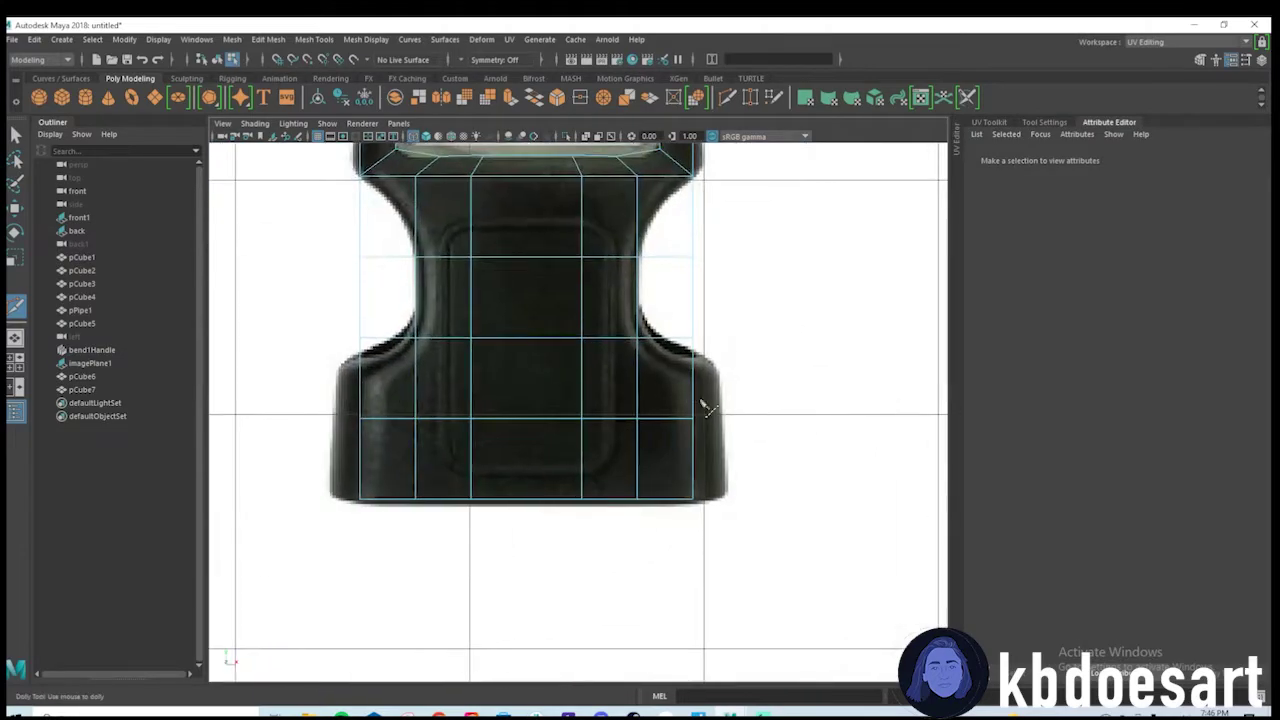
middle_click_drag(556, 357, 590, 463, "alt")
key("q")
In vertex mode, scale the upper two new vertex rows inward to match the narrow neck of the reference.
right_click(394, 348)
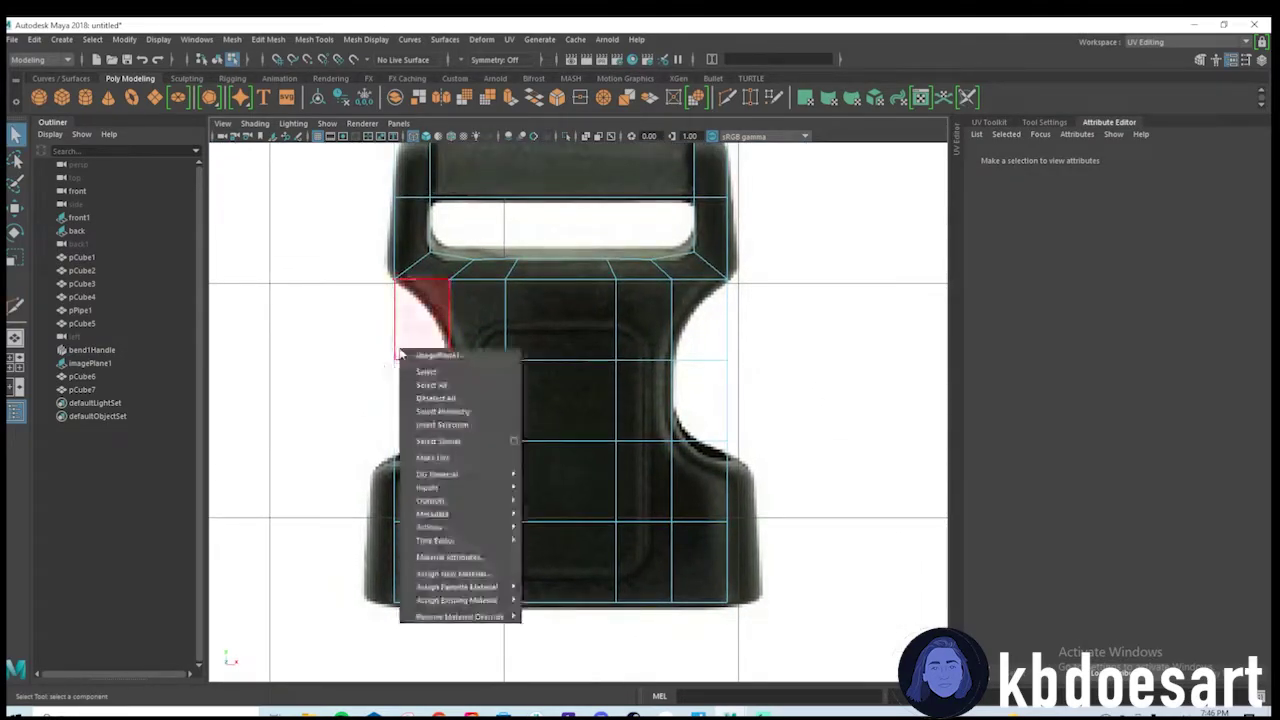
right_click_drag(395, 348, 308, 348)
left_click_drag(310, 335, 836, 394)
key("r")
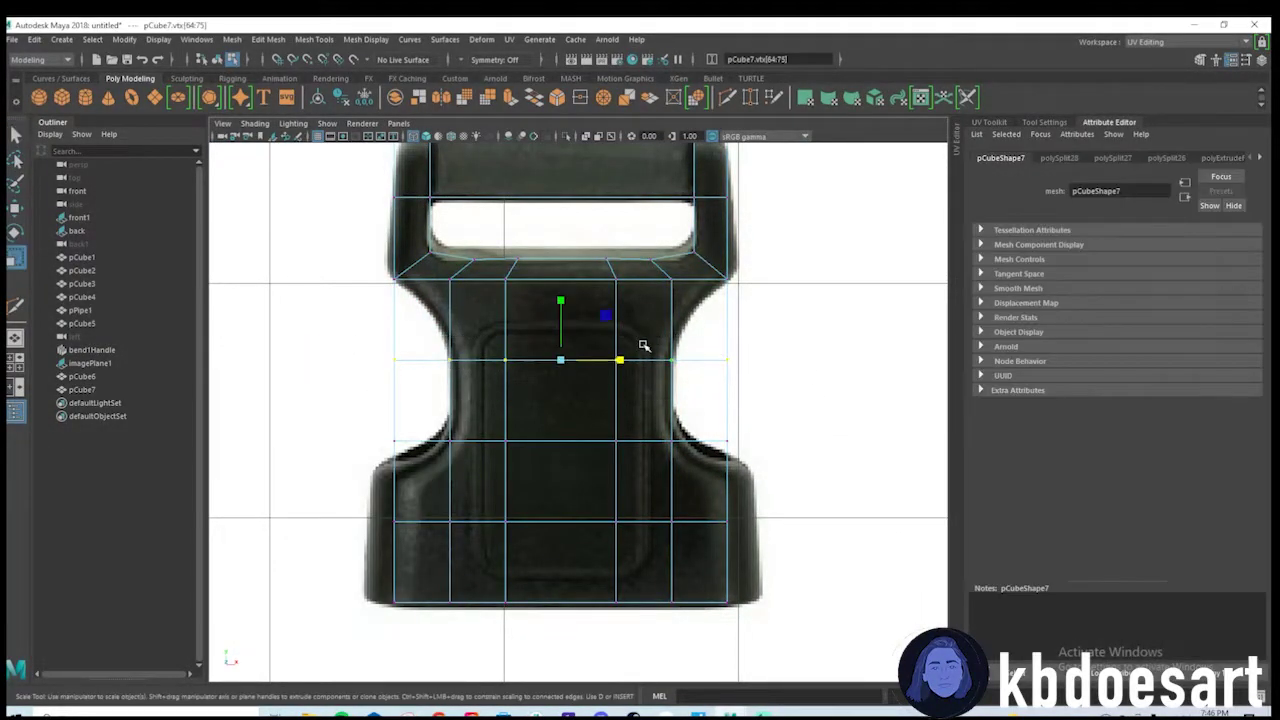
left_click_drag(606, 363, 589, 362)
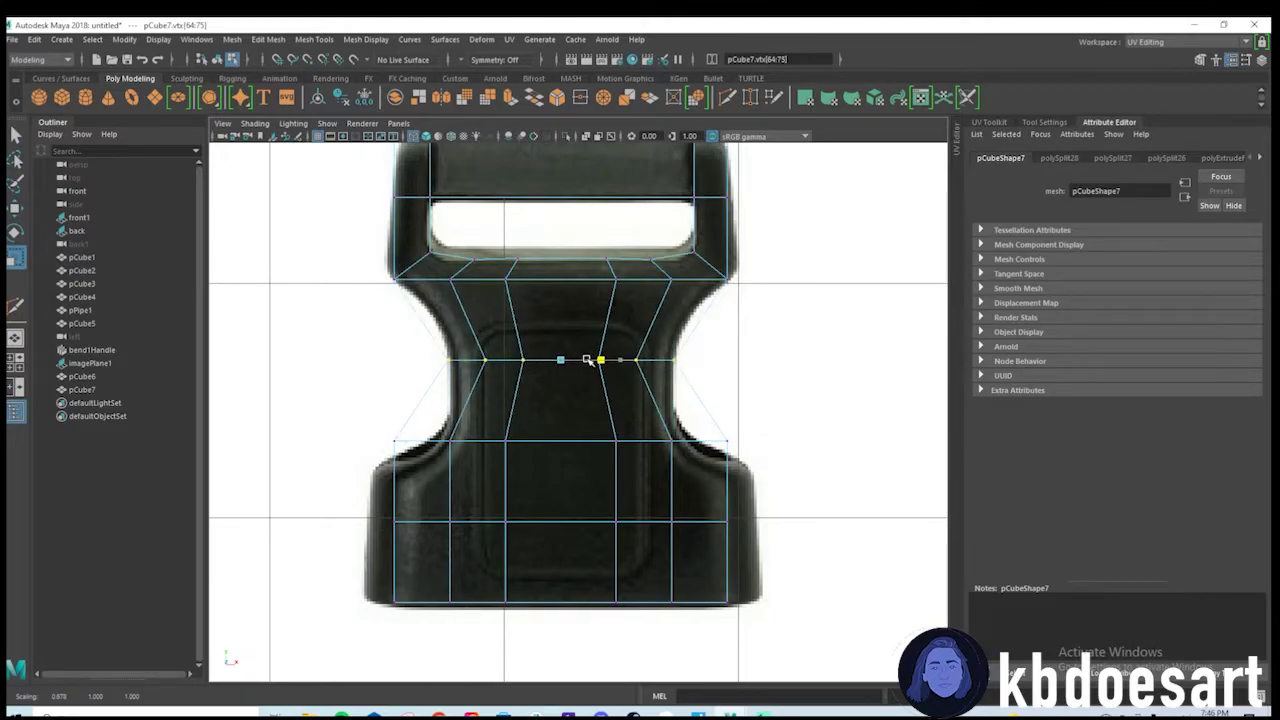
double_click(620, 440)
left_click_drag(620, 440, 603, 441)
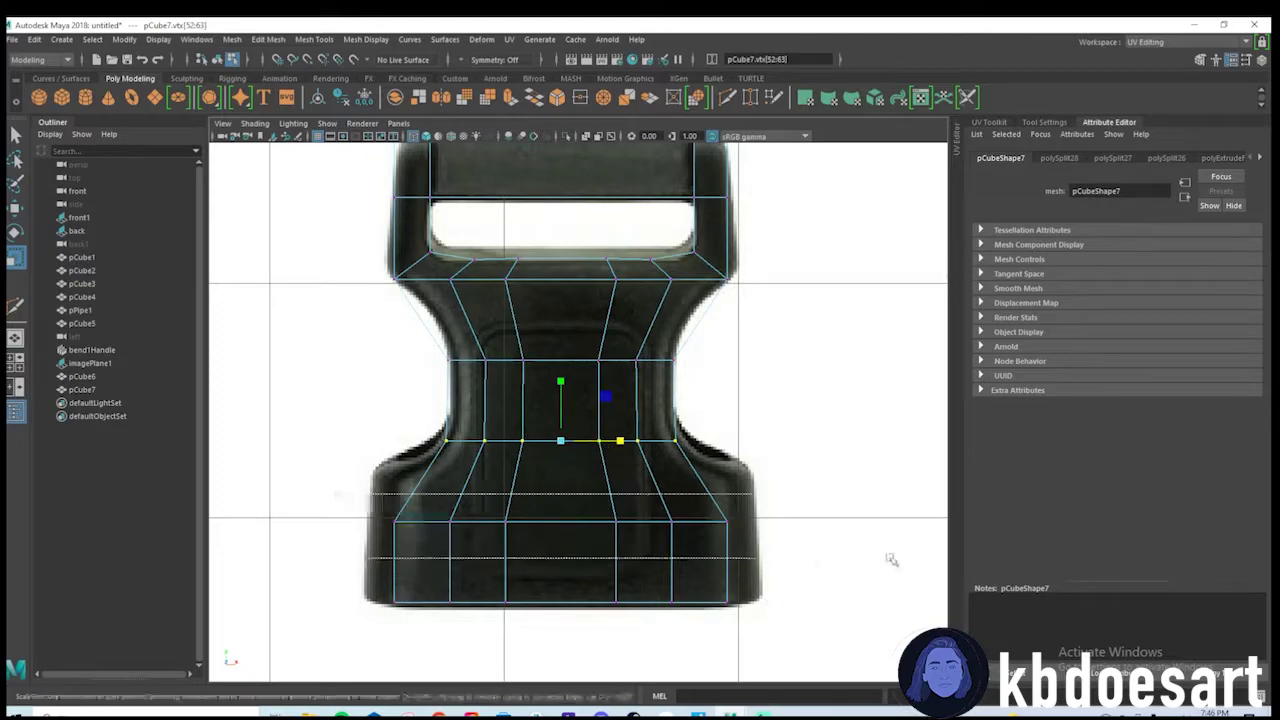
Scale the third new vertex row and the bottom row outward to match the wide base of the reference.
double_click(628, 521)
left_click_drag(621, 523, 595, 534)
left_click_drag(315, 570, 855, 622)
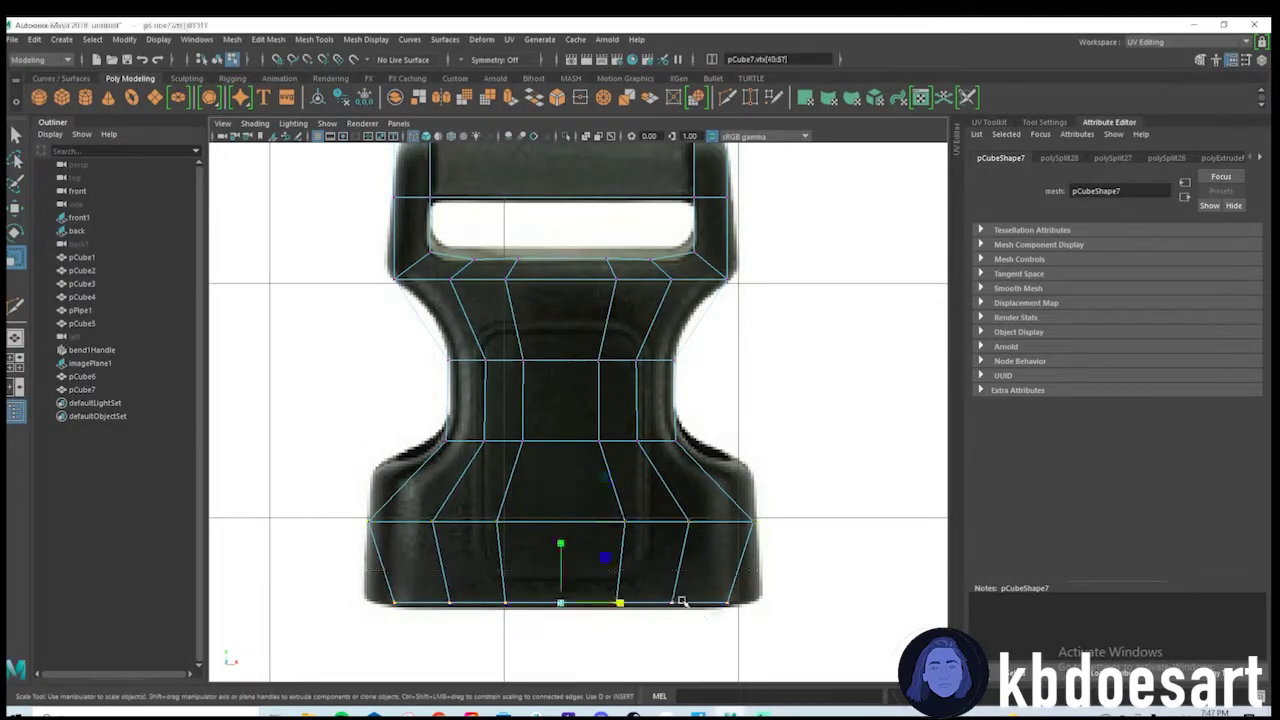
left_click_drag(619, 603, 632, 603)
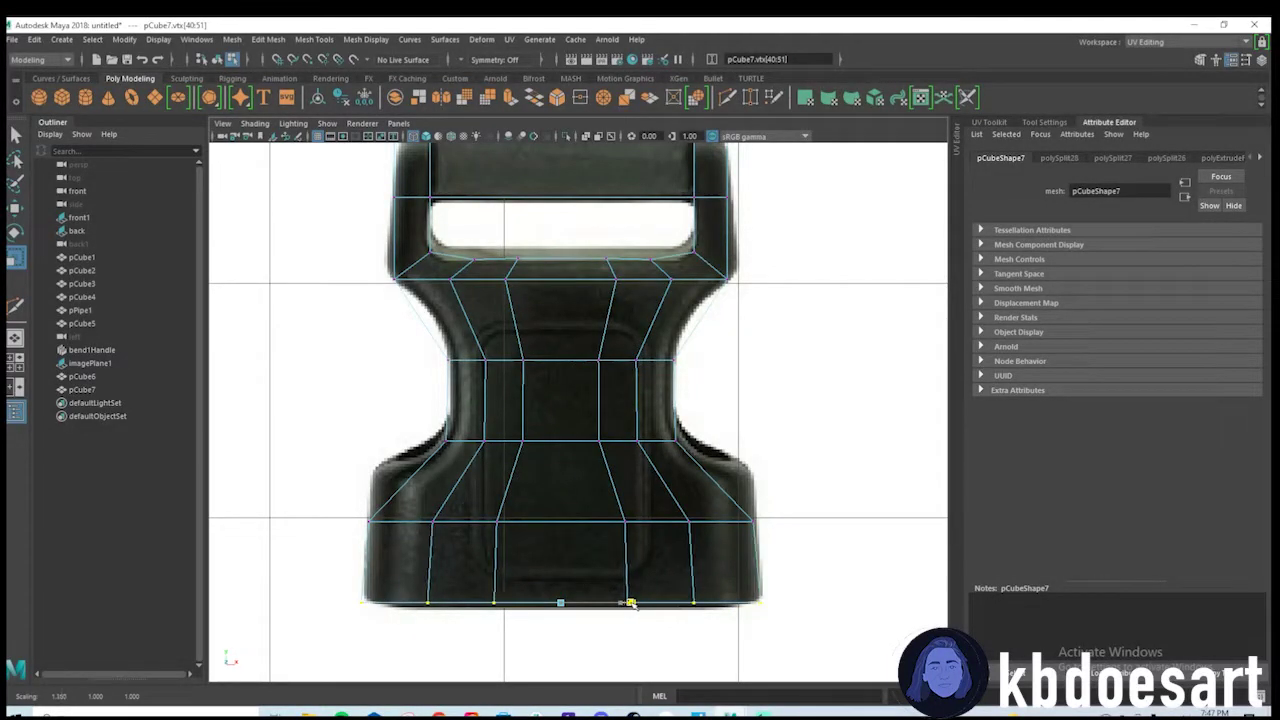
Insert an edge loop midway between the neck and the wide base and scale its vertices outward to the shoulder outline.
scroll(682, 495, "up", 2)
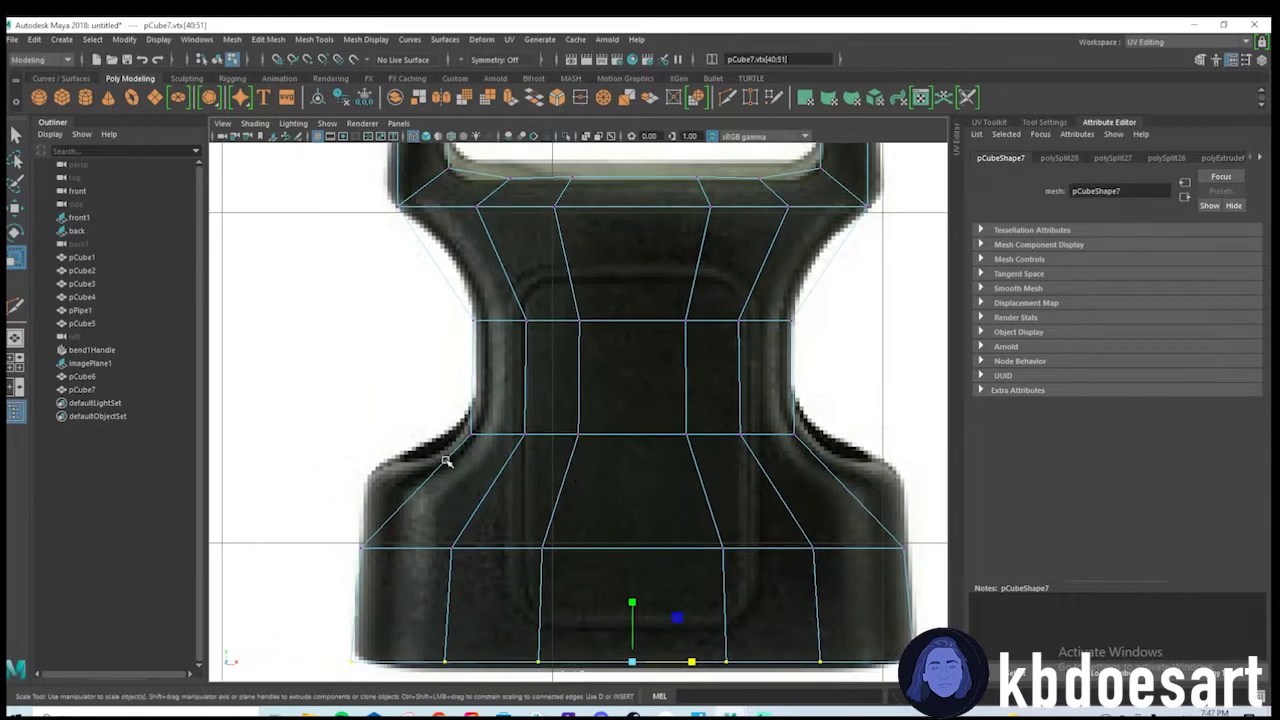
right_click_drag(447, 461, 386, 462, "shift")
middle_click(503, 471, "ctrl")
key("q")
left_click_drag(368, 465, 930, 518)
key("r")
left_click_drag(691, 491, 706, 493)
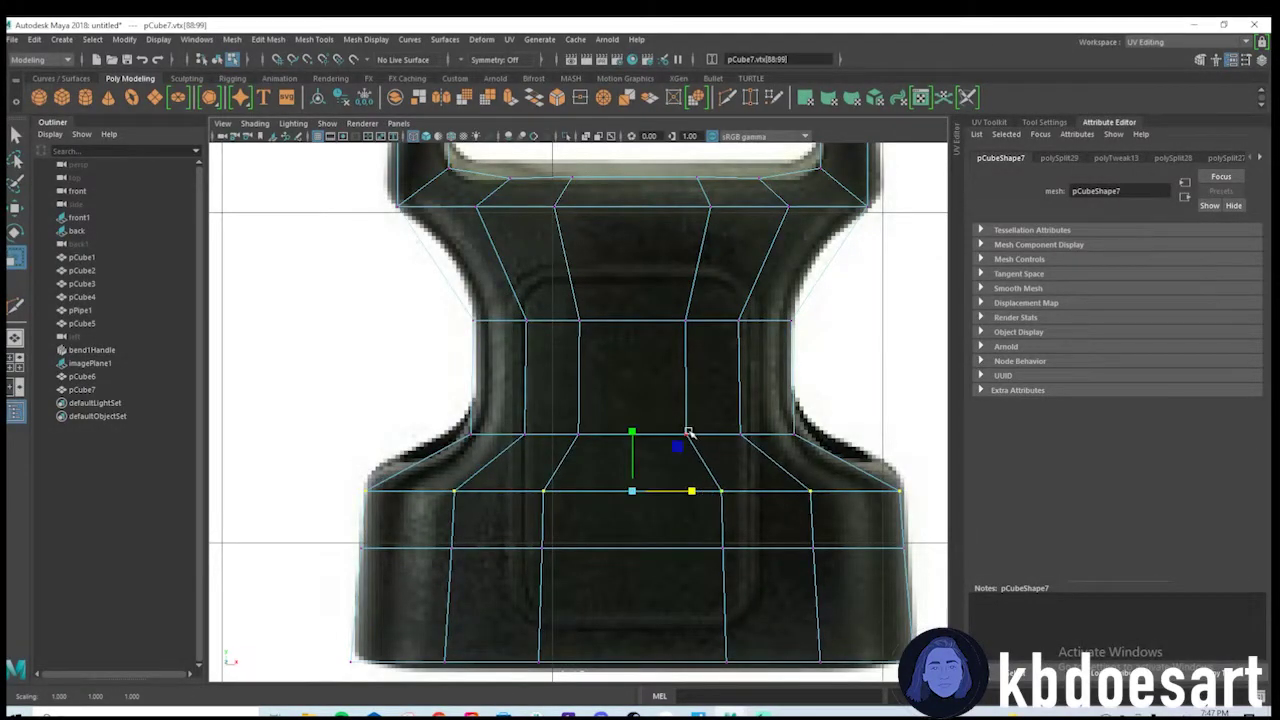
Insert another edge loop between the lower neck row and the shoulder row and widen it to follow the shoulder curve.
right_click_drag(817, 461, 757, 461, "shift")
middle_click(768, 458, "ctrl")
key("q")
mouse_move(380, 450)
left_mouse_down()
mouse_move(882, 486)
mouse_move(382, 460)
left_mouse_up()
key("r")
left_click(826, 466)
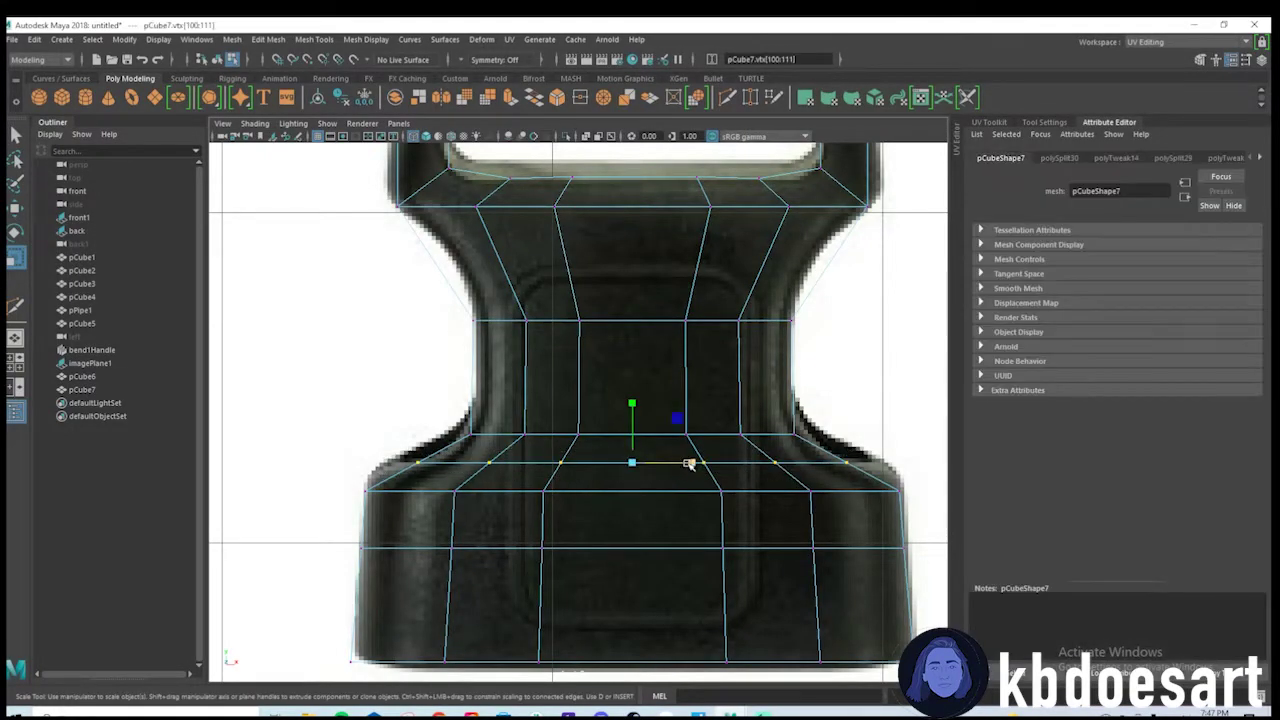
left_click_drag(690, 463, 705, 462)
Insert an edge loop in the upper neck just below the strap slot and scale its vertices inward to the reference curve.
middle_click_drag(726, 437, 725, 503, "alt")
scroll(622, 441, "up", 1)
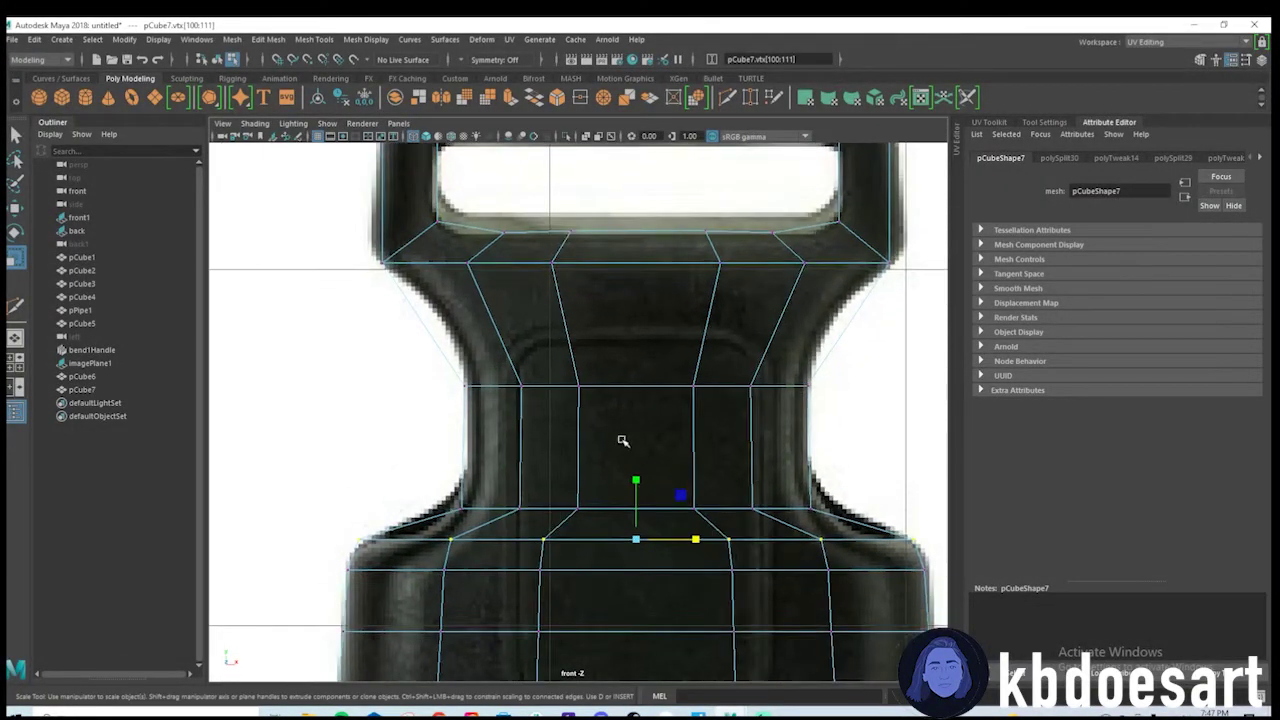
middle_click_drag(594, 376, 591, 431, "alt")
scroll(591, 431, "up", 1)
right_click_drag(424, 355, 346, 366, "shift")
middle_click(497, 358, "ctrl")
key("q")
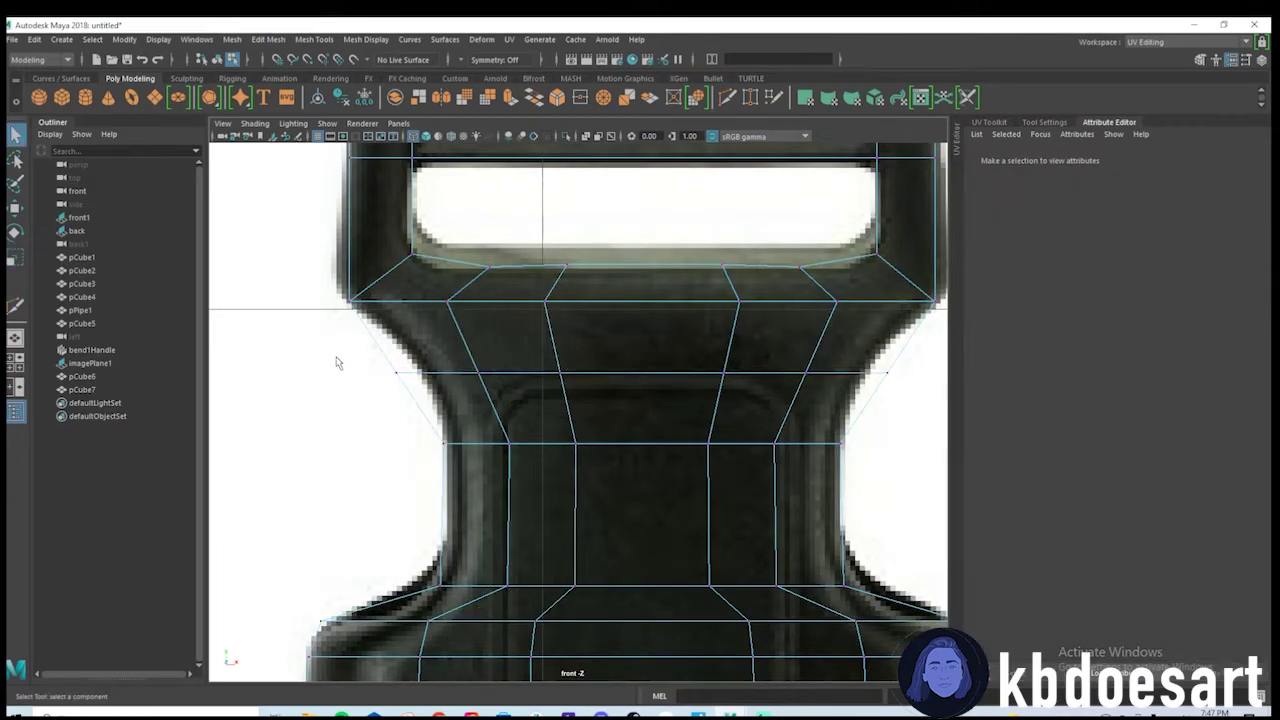
left_click_drag(342, 356, 926, 399)
key("r")
left_click_drag(705, 372, 697, 372)
Insert an edge loop across the middle of the neck and scale it to the reference edge, adjusting the row above.
middle_click_drag(659, 458, 633, 403, "alt")
right_click_drag(503, 428, 440, 435, "shift")
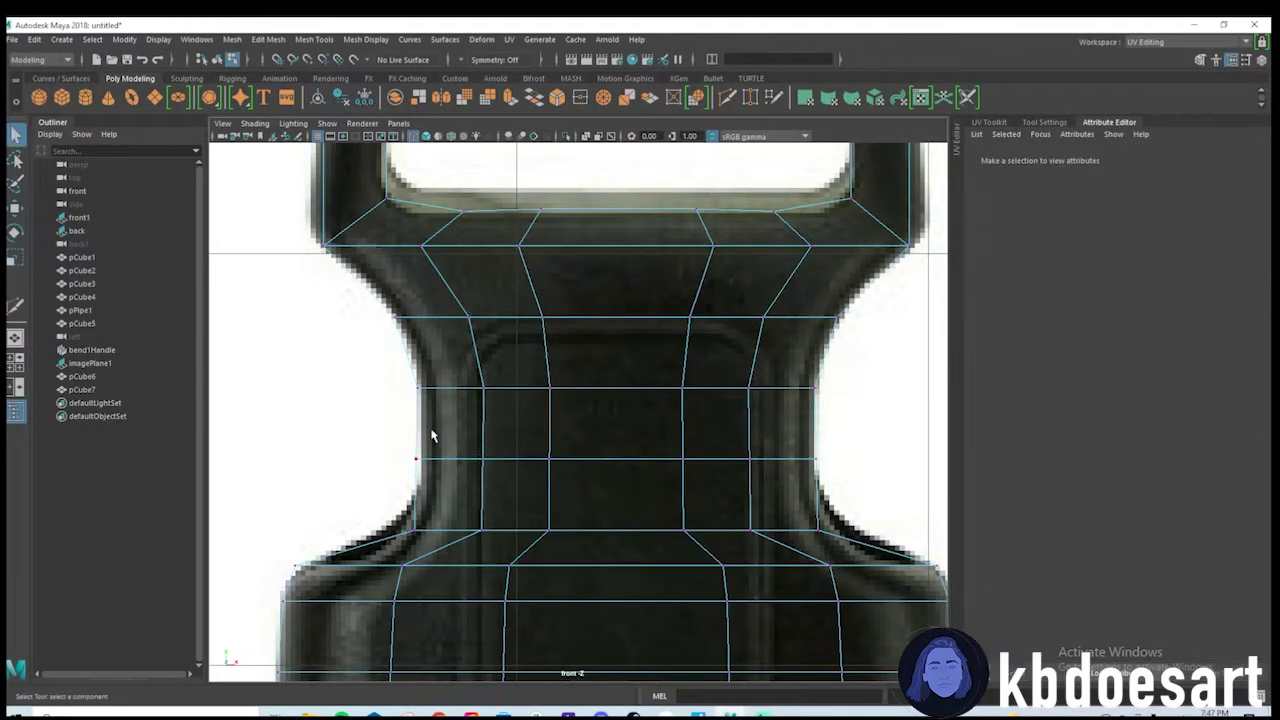
left_click(549, 455, "ctrl")
key("r")
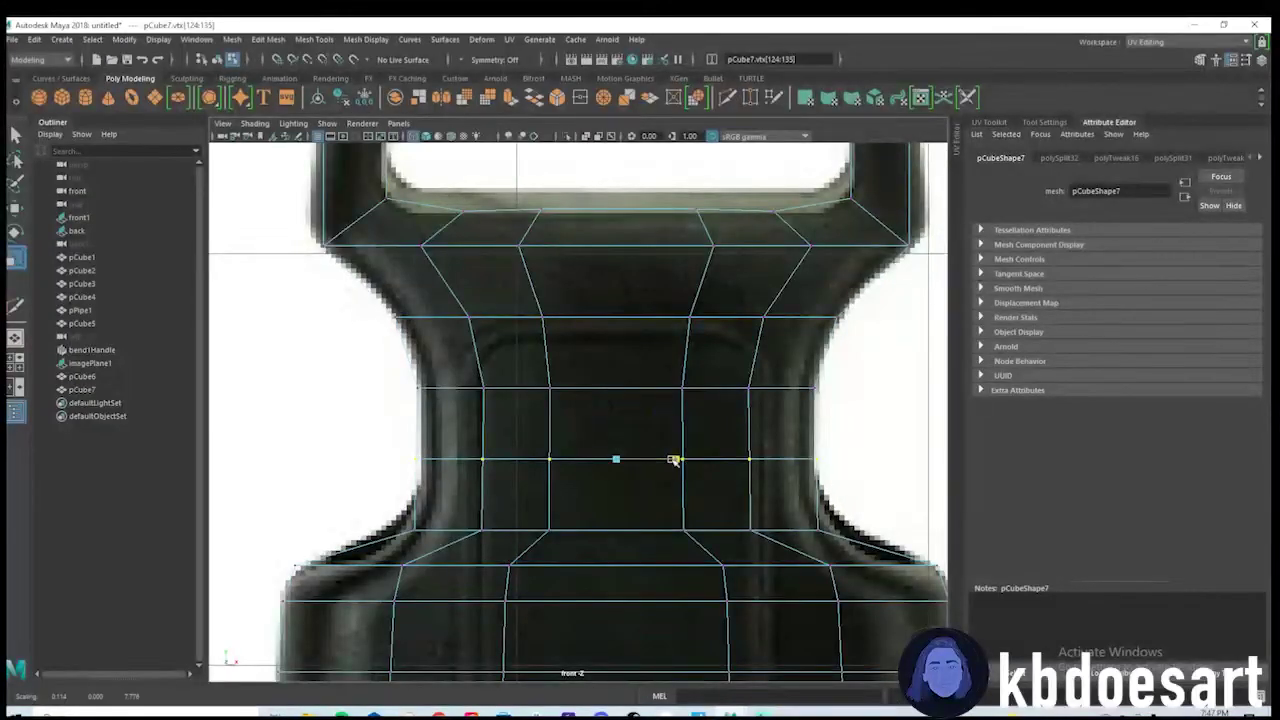
left_click_drag(332, 362, 843, 416)
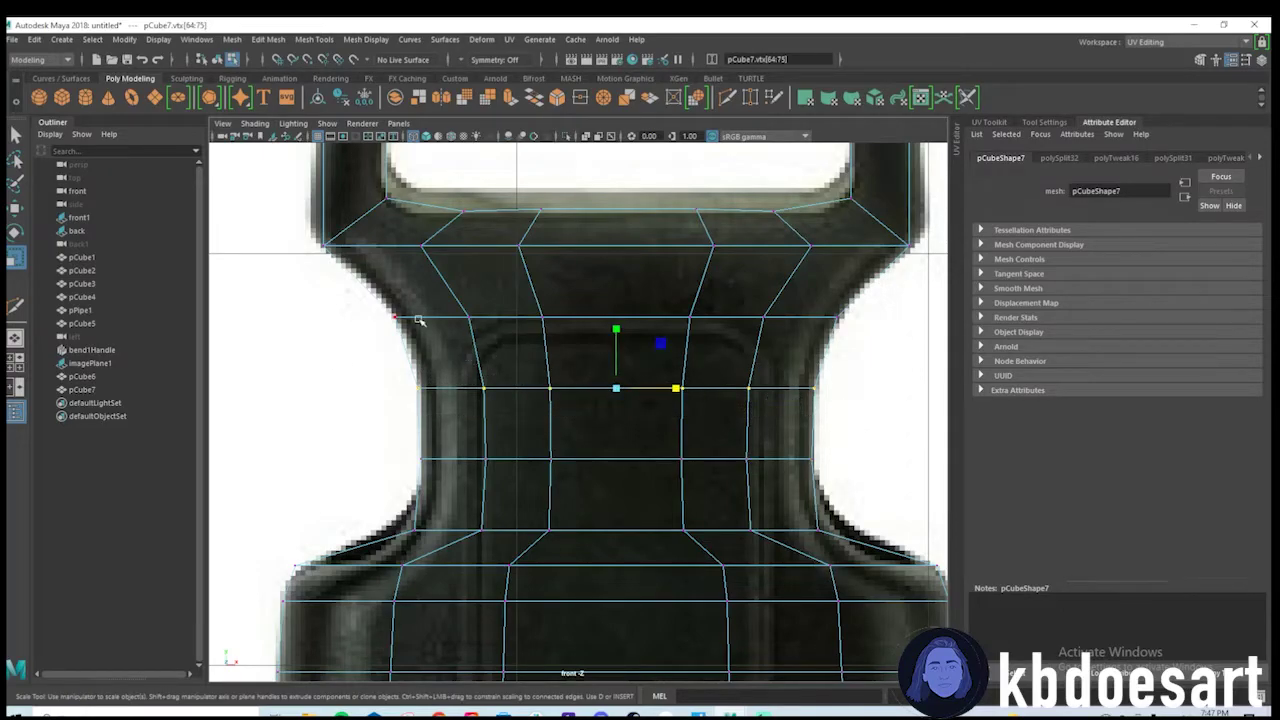
Scale the buckle's outer top corner vertices inward, lower them slightly to match the reference corners, and preview the mesh smoothed.
scroll(419, 320, "down", 5)
scroll(437, 313, "up", 5)
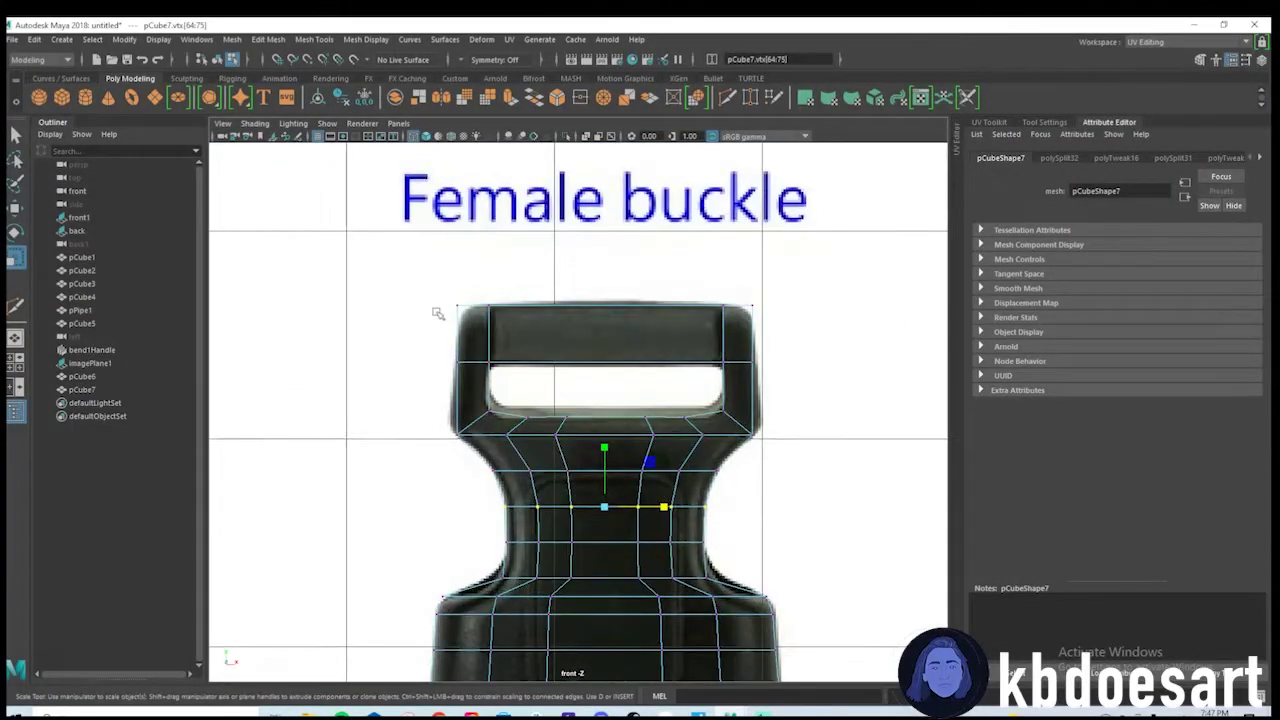
left_click(457, 306)
scroll(772, 342, "up", 2)
key("q")
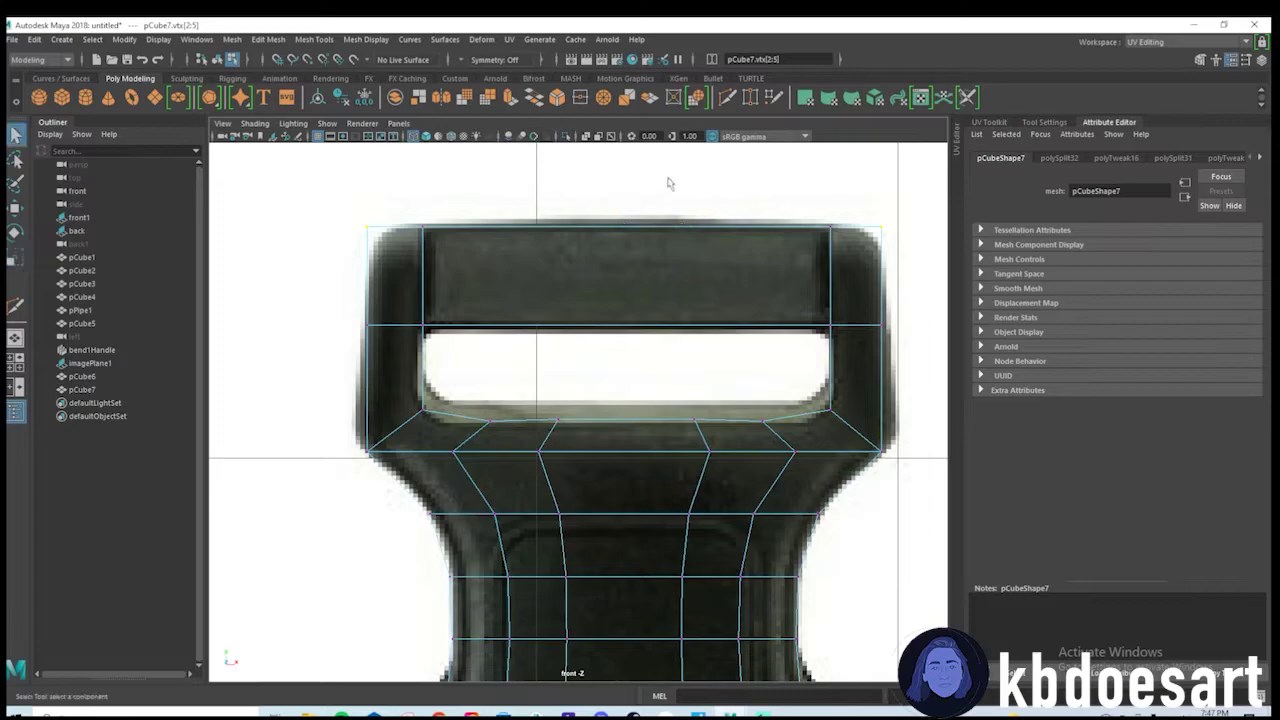
key("w")
left_click_drag(625, 166, 627, 171)
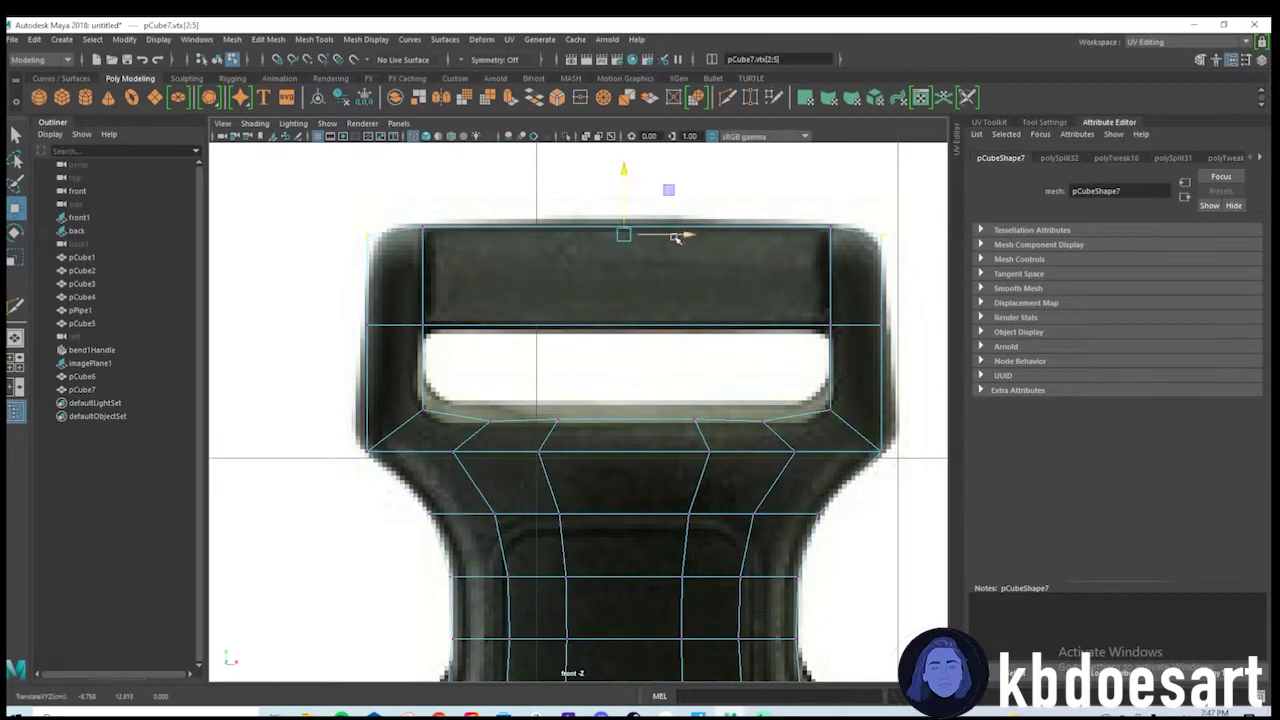
key("r")
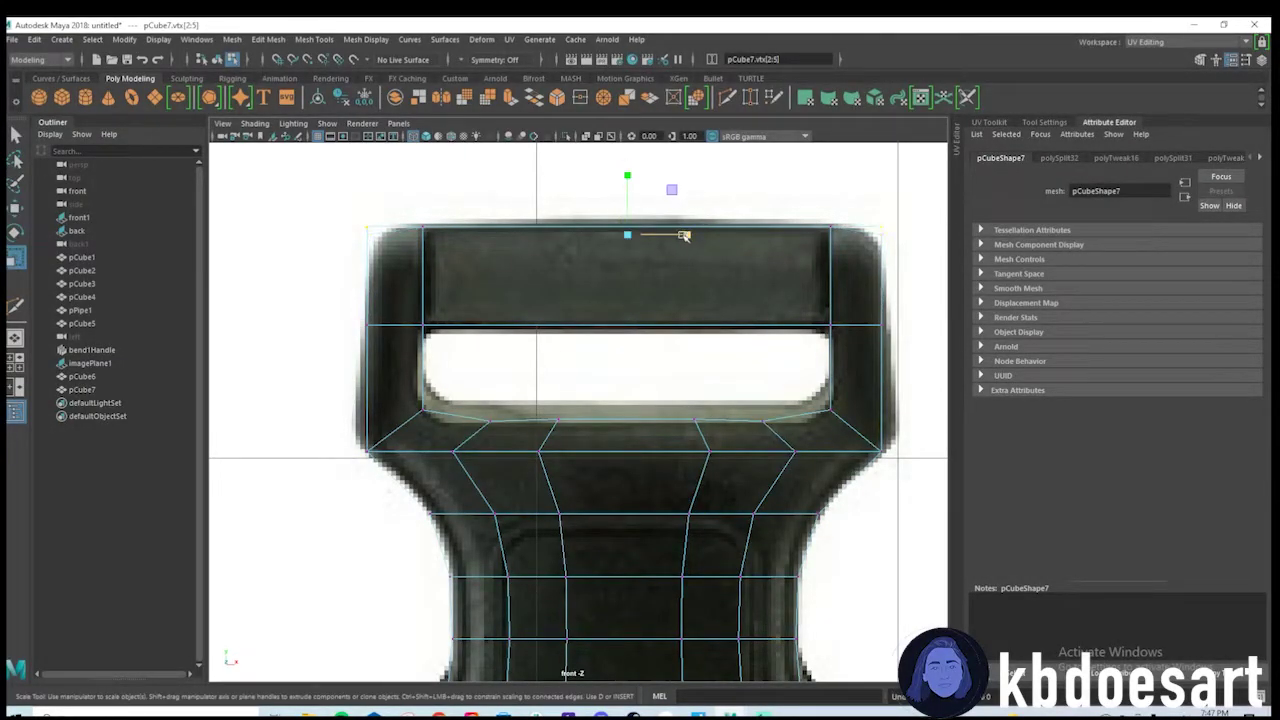
left_click_drag(668, 233, 662, 233)
key("w")
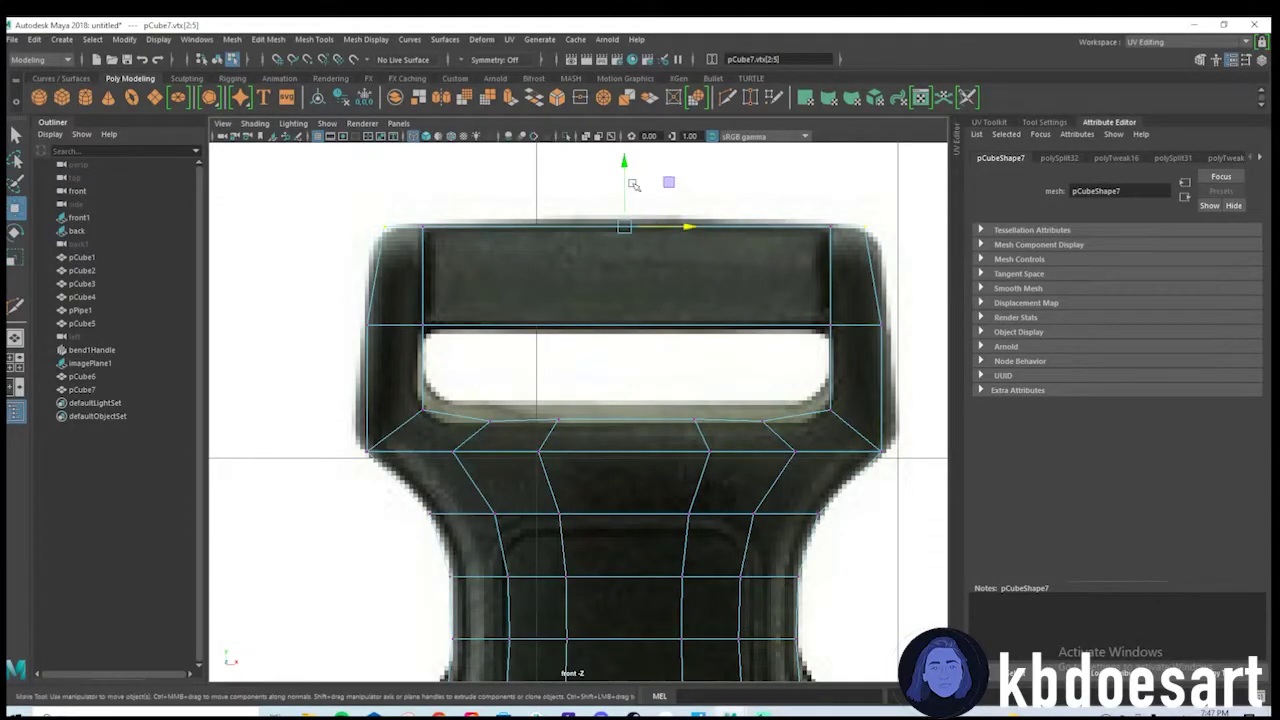
key("3")
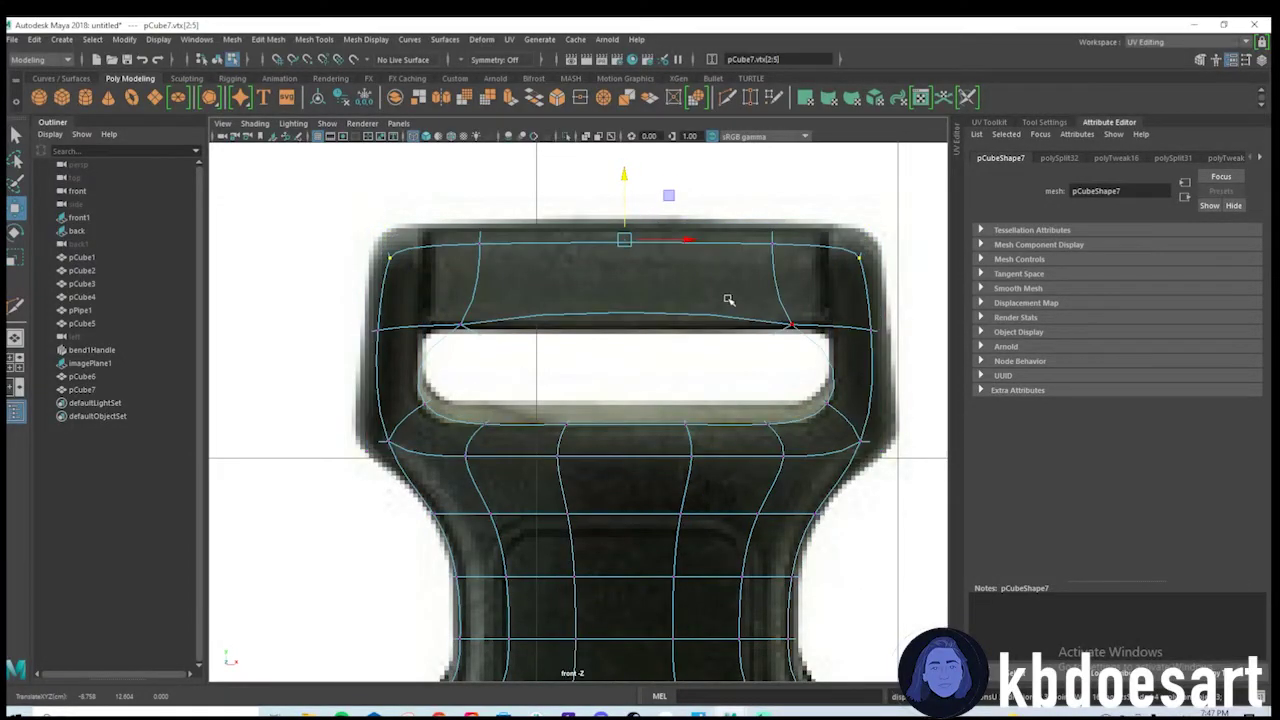
key("1")
Return the buckle to object mode and examine its shape and thickness in the perspective view.
right_click(757, 286)
right_click(823, 225)
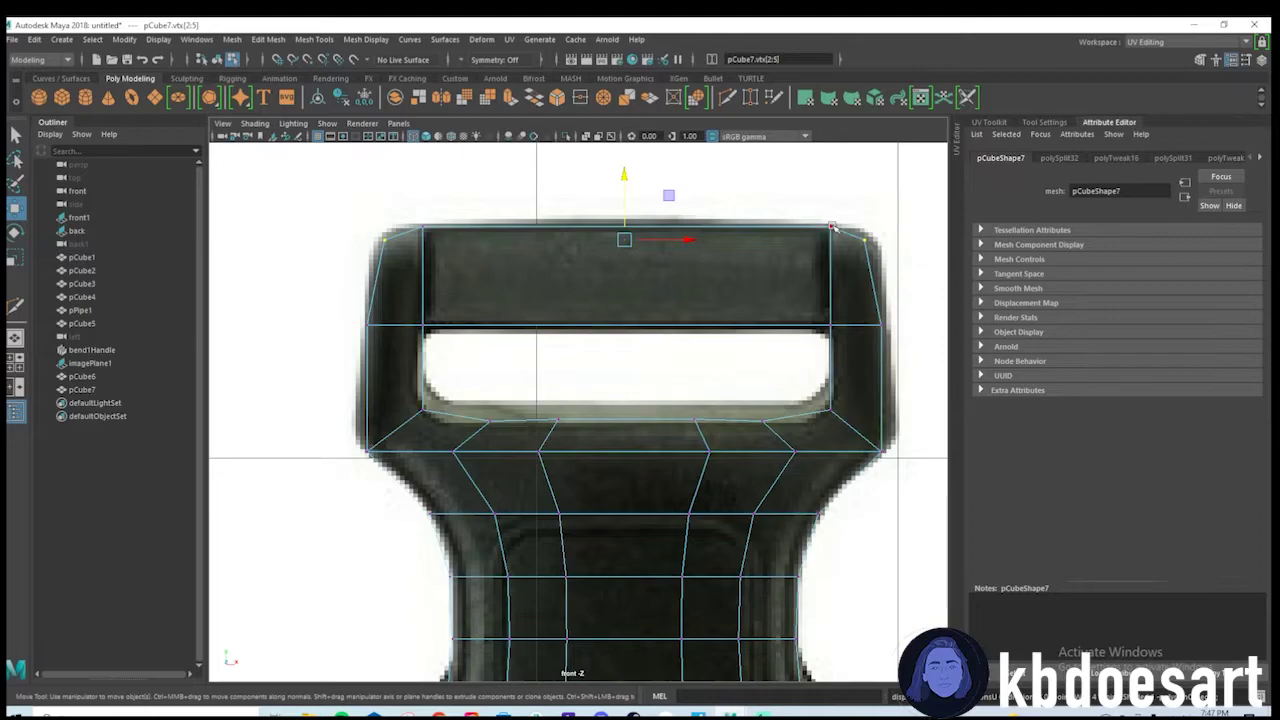
right_click_drag(832, 227, 773, 251)
key("space")
key("space")
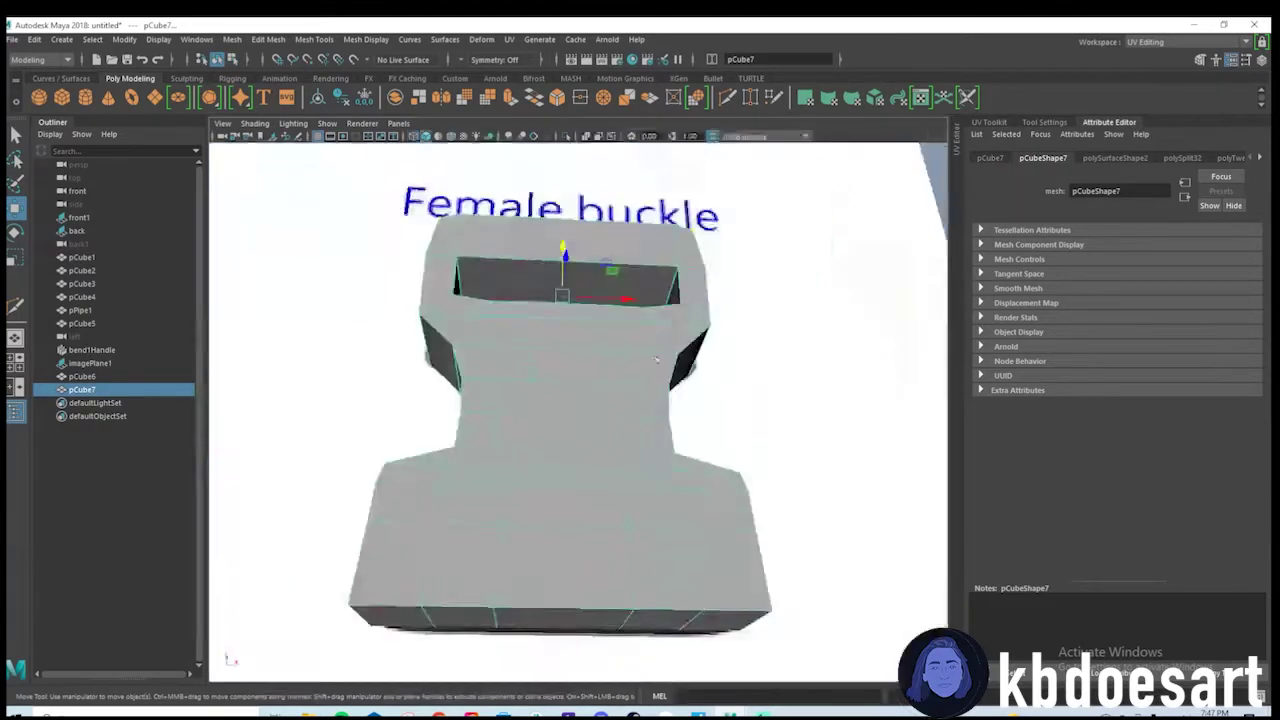
mouse_move(653, 334)
left_mouse_down("alt")
mouse_move(823, 431)
mouse_move(654, 331)
mouse_move(643, 380)
mouse_move(577, 372)
mouse_move(540, 340)
mouse_move(463, 334)
left_mouse_up("alt")
scroll(654, 331, "down", 2)
left_click_drag(566, 405, 600, 395, "alt")
Switch the buckle to face selection and compare its outline with the front reference image.
key("q")
right_click(513, 360)
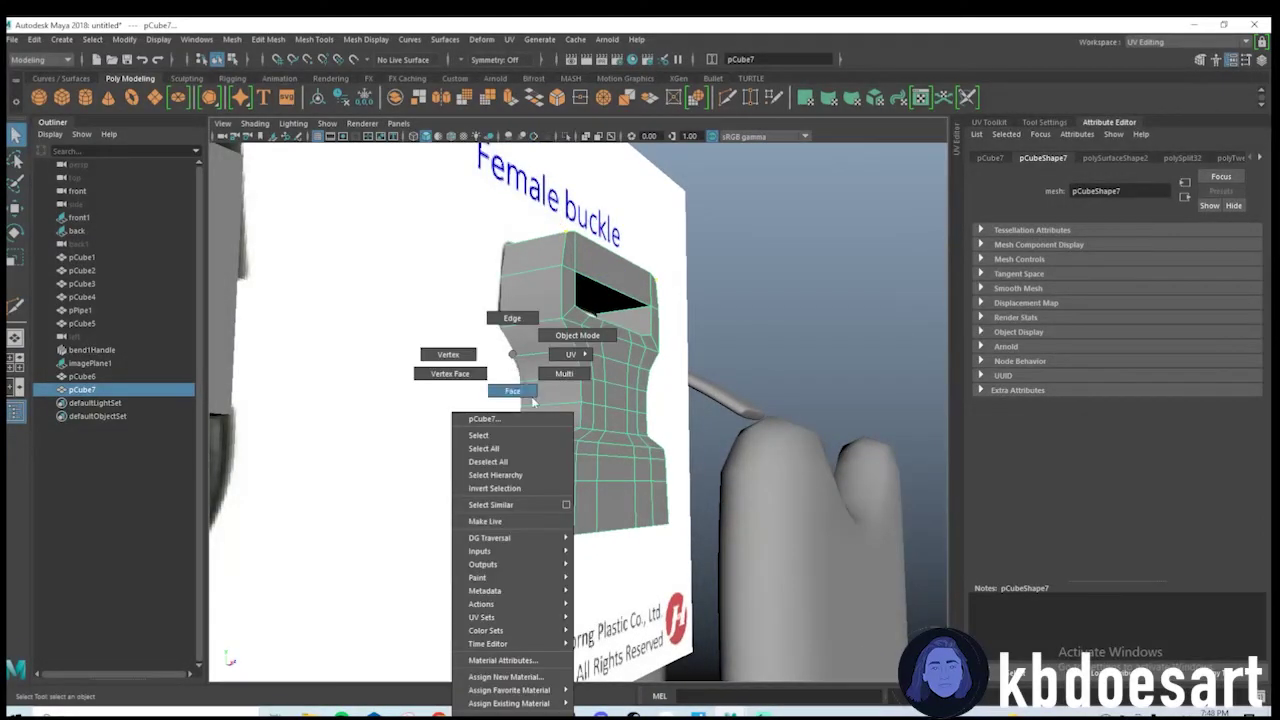
right_click_drag(533, 403, 533, 403)
left_click_drag(580, 391, 687, 426, "alt")
scroll(640, 420, "up", 3)
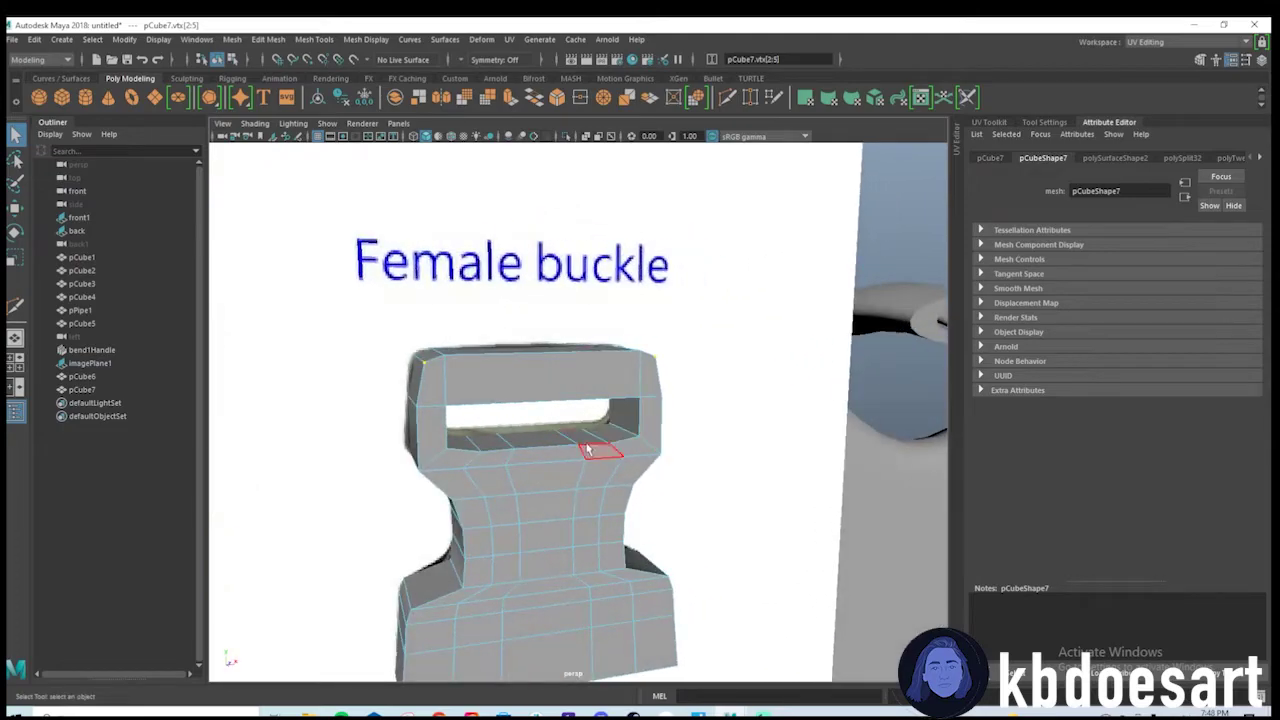
key("space")
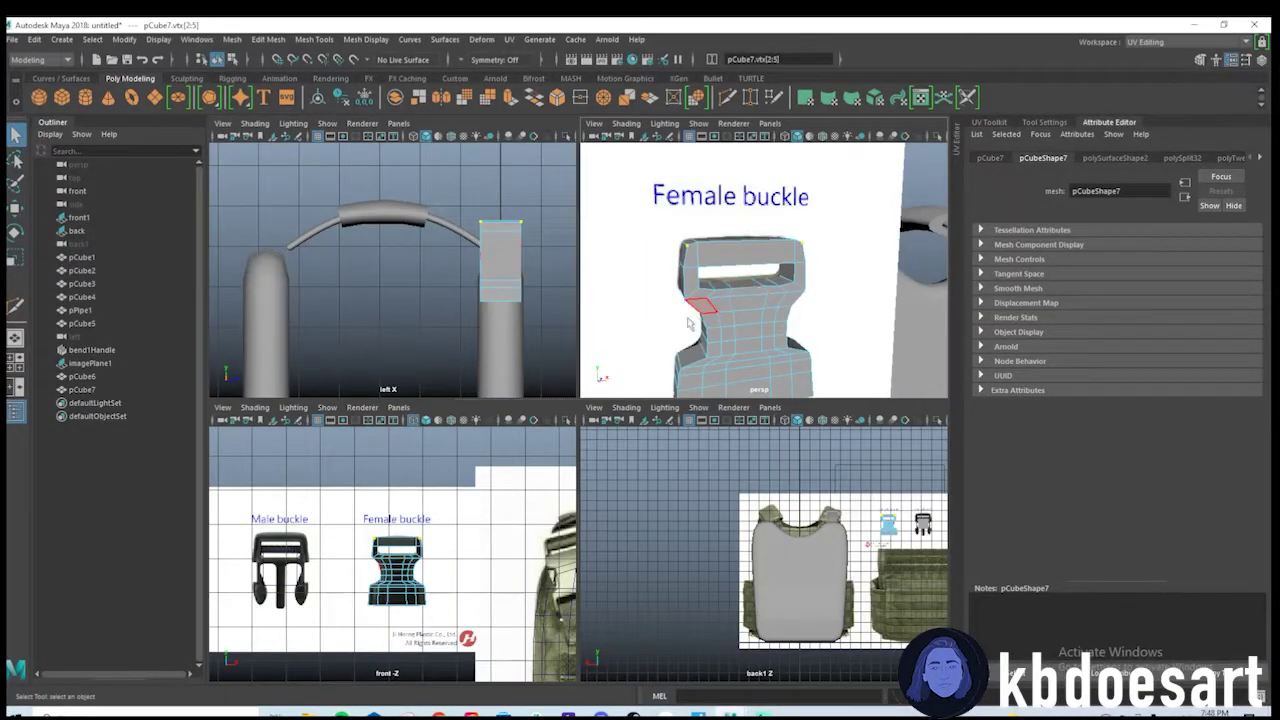
key("space")
scroll(520, 450, "up", 5)
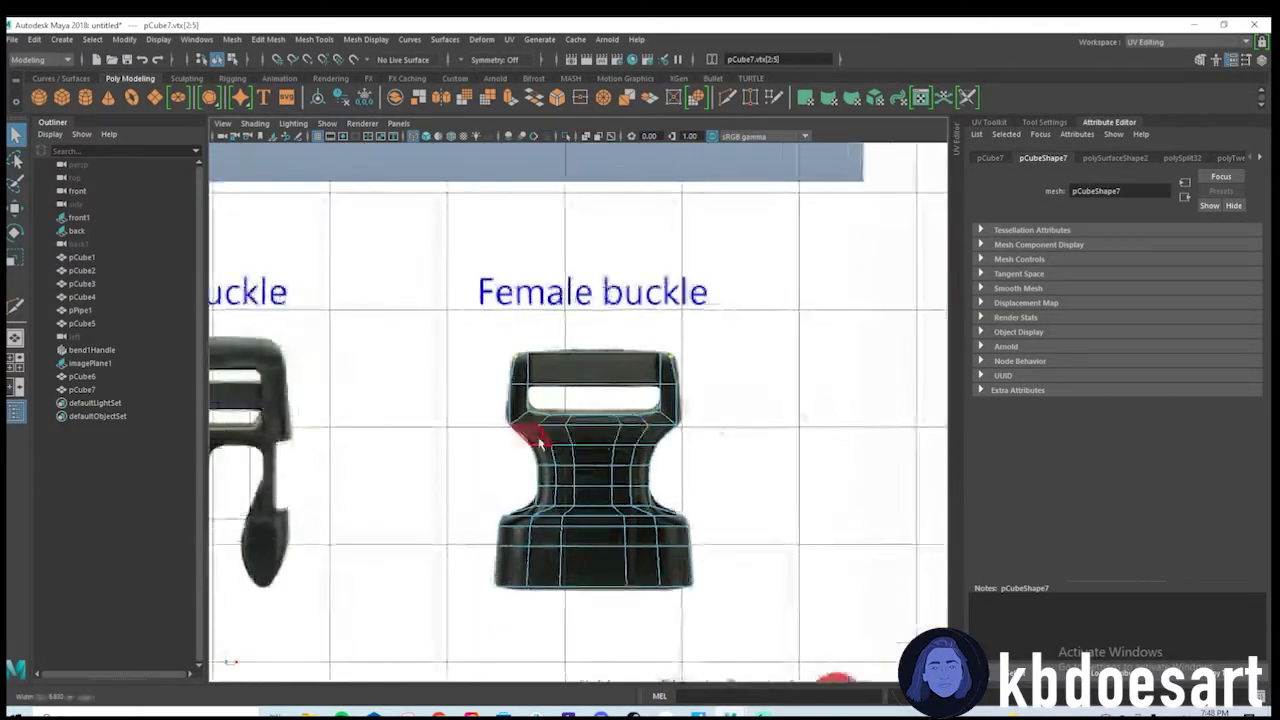
scroll(665, 452, "up", 2)
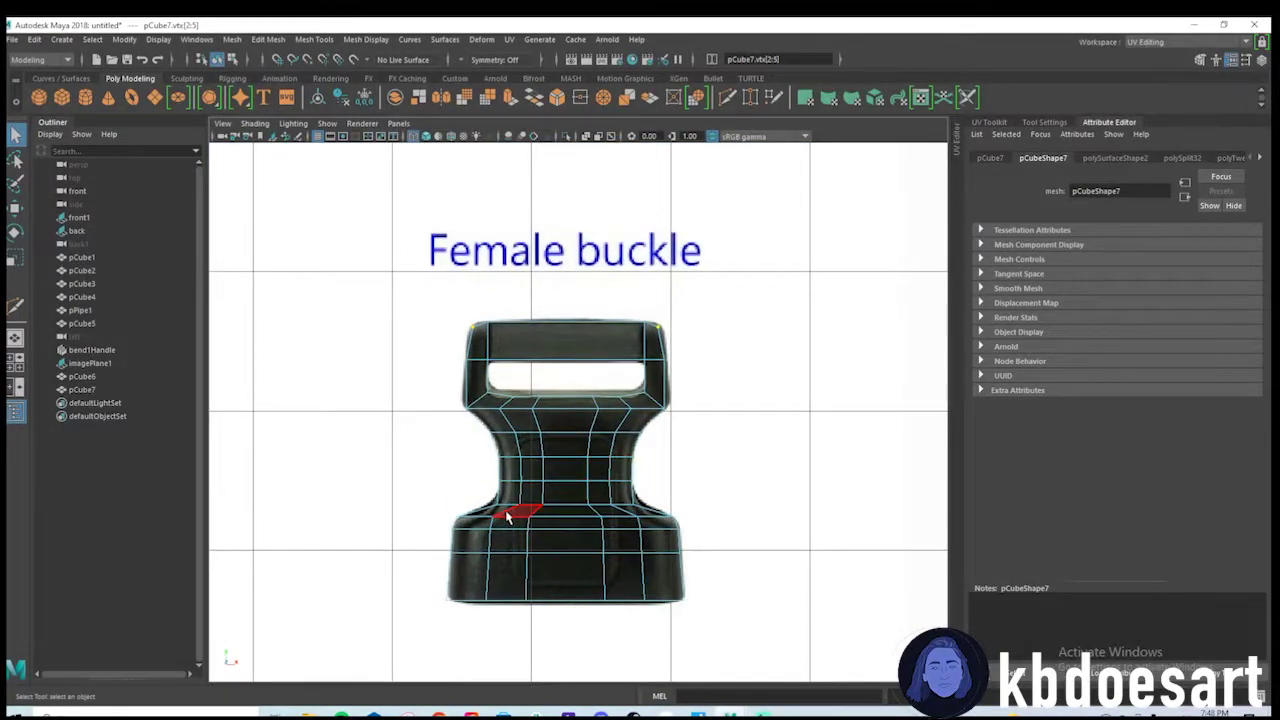
scroll(530, 505, "up", 1)
Delete the row of faces that closes the buckle's bottom end.
key("space")
key("space")
left_click_drag(629, 451, 630, 418, "alt")
middle_click_drag(630, 418, 684, 441, "alt")
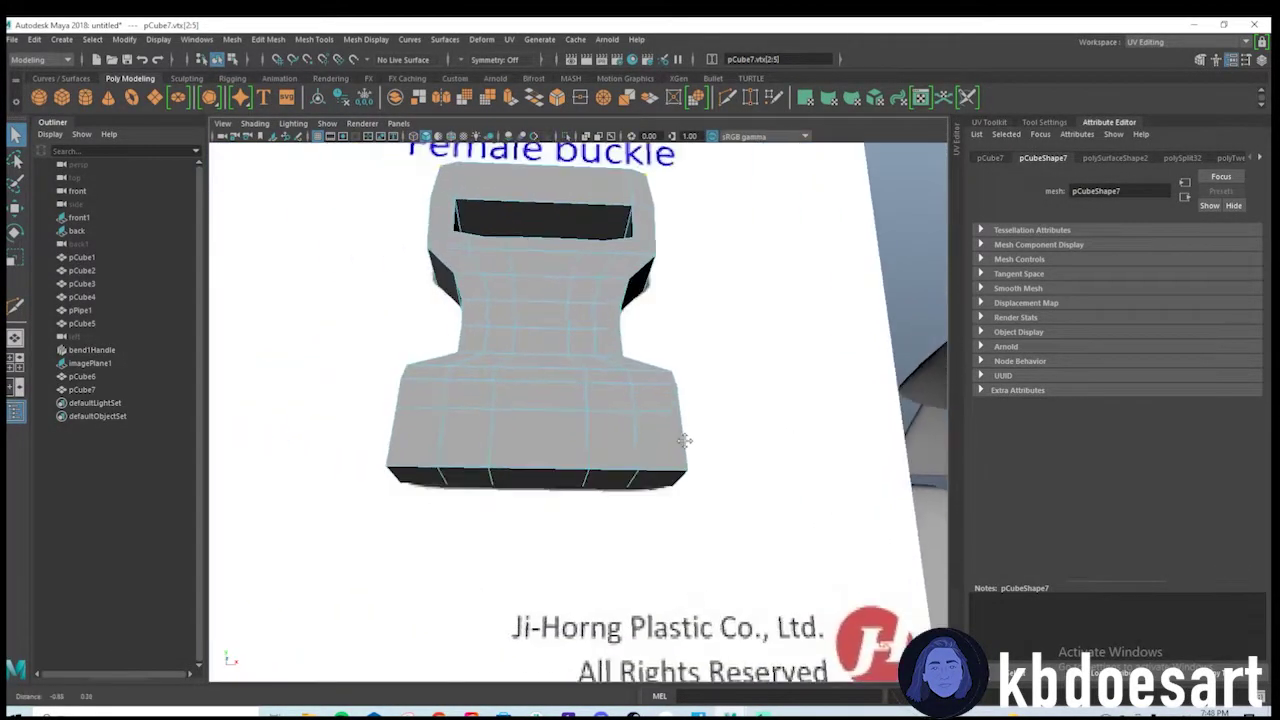
left_click_drag(684, 440, 680, 380, "alt")
left_click(540, 240)
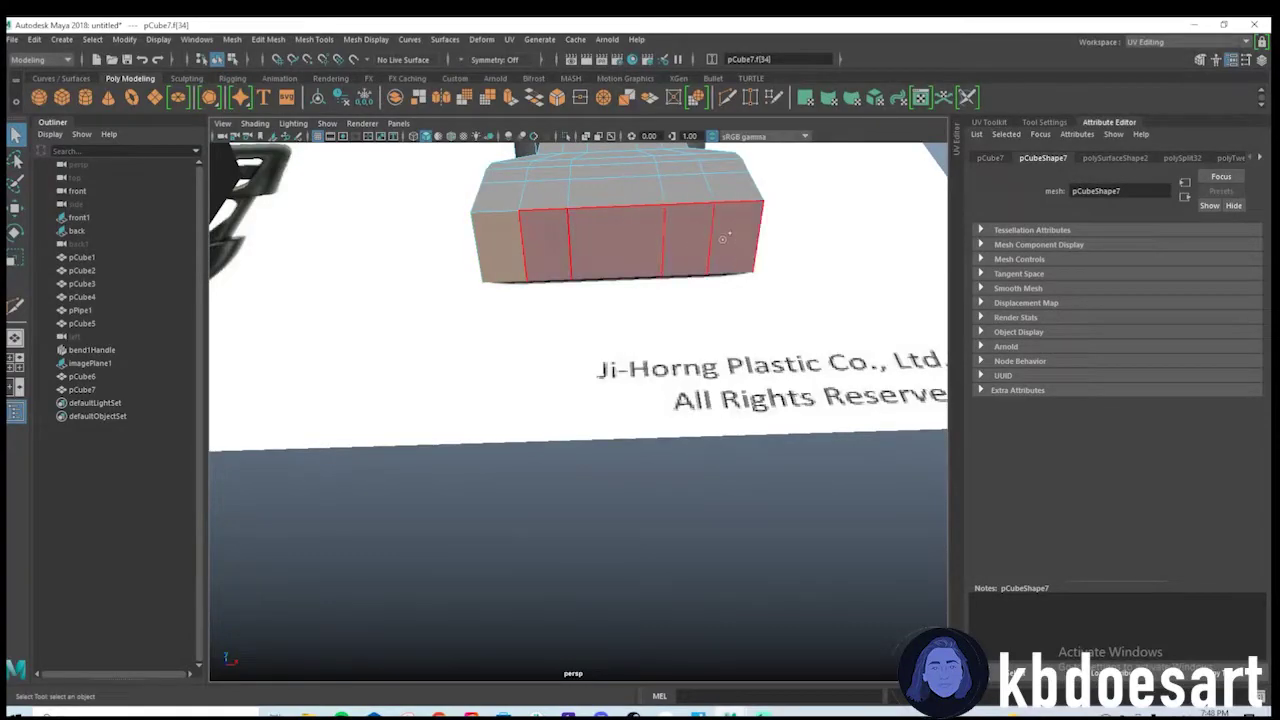
Delete the side faces along the buckle's narrow neck to open the side notches.
left_click_drag(716, 238, 611, 421, "alt")
right_click_drag(611, 421, 645, 430, "alt")
left_click_drag(600, 425, 639, 474, "alt")
right_click_drag(639, 474, 780, 491, "alt")
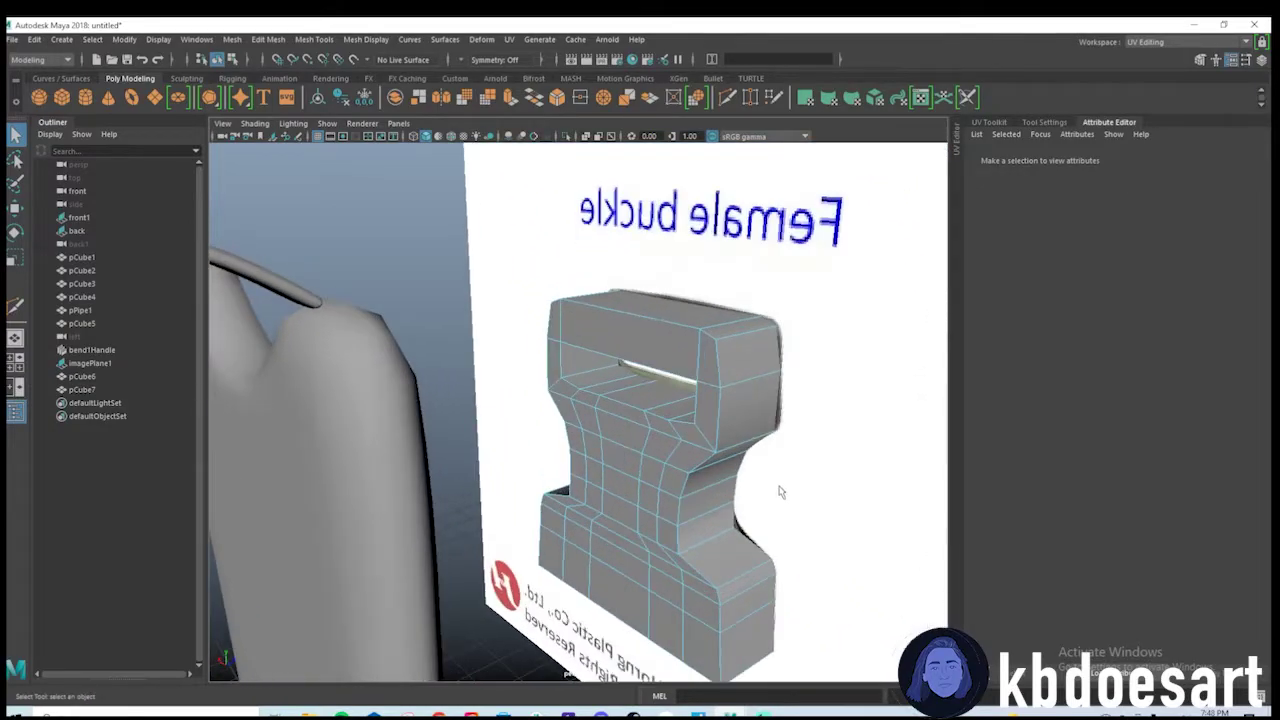
left_click_drag(780, 491, 518, 389, "alt")
left_click(632, 484)
key("Delete")
left_click(620, 407)
key("Delete")
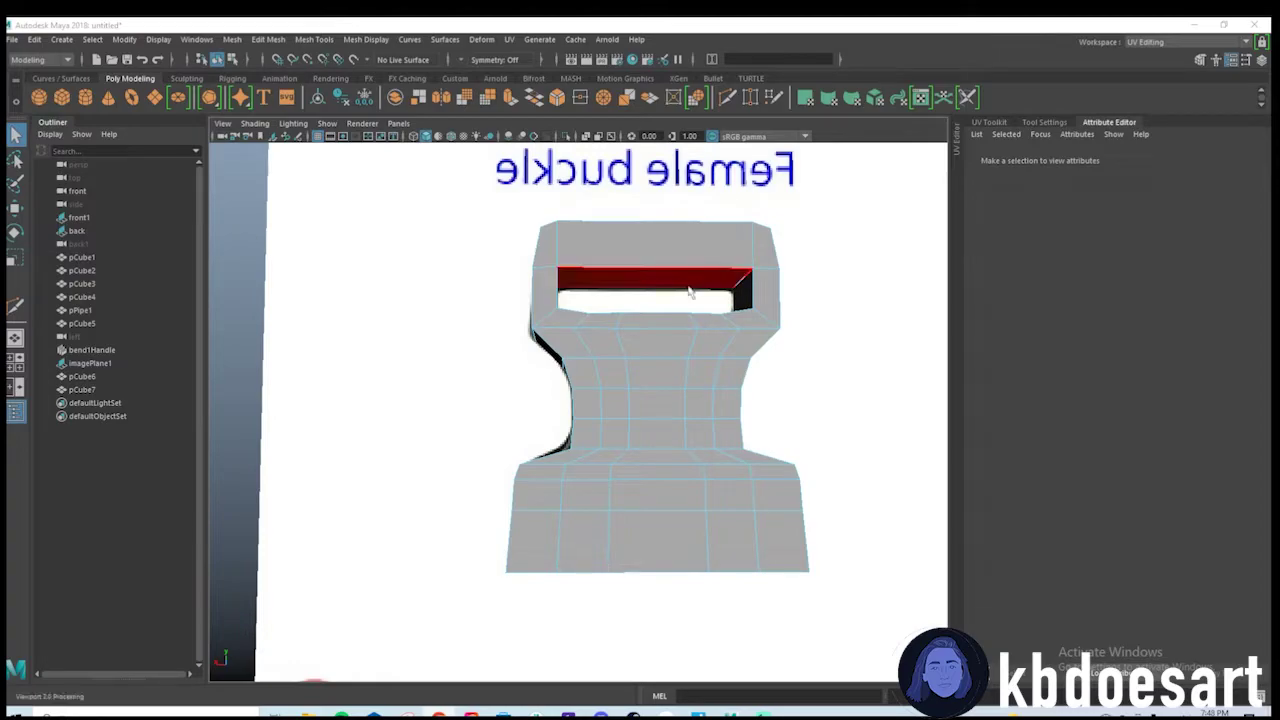
Select the whole buckle mesh and scale it down along its depth to make it thinner.
left_click(755, 237)
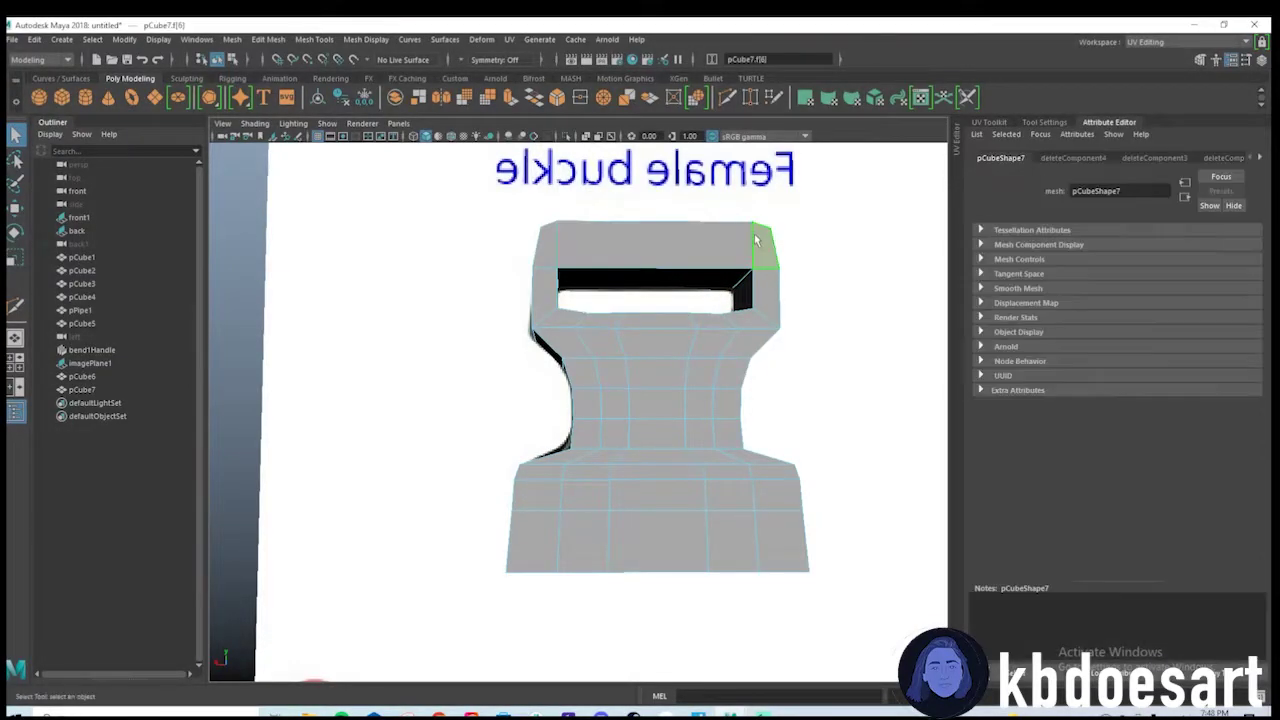
scroll(740, 237, "down", 3)
left_click_drag(743, 234, 649, 397, "alt")
key("e")
right_click_drag(598, 373, 818, 370, "alt")
left_click_drag(818, 370, 708, 422, "alt")
key("r")
left_click_drag(508, 284, 543, 288)
left_click_drag(745, 375, 620, 362, "alt")
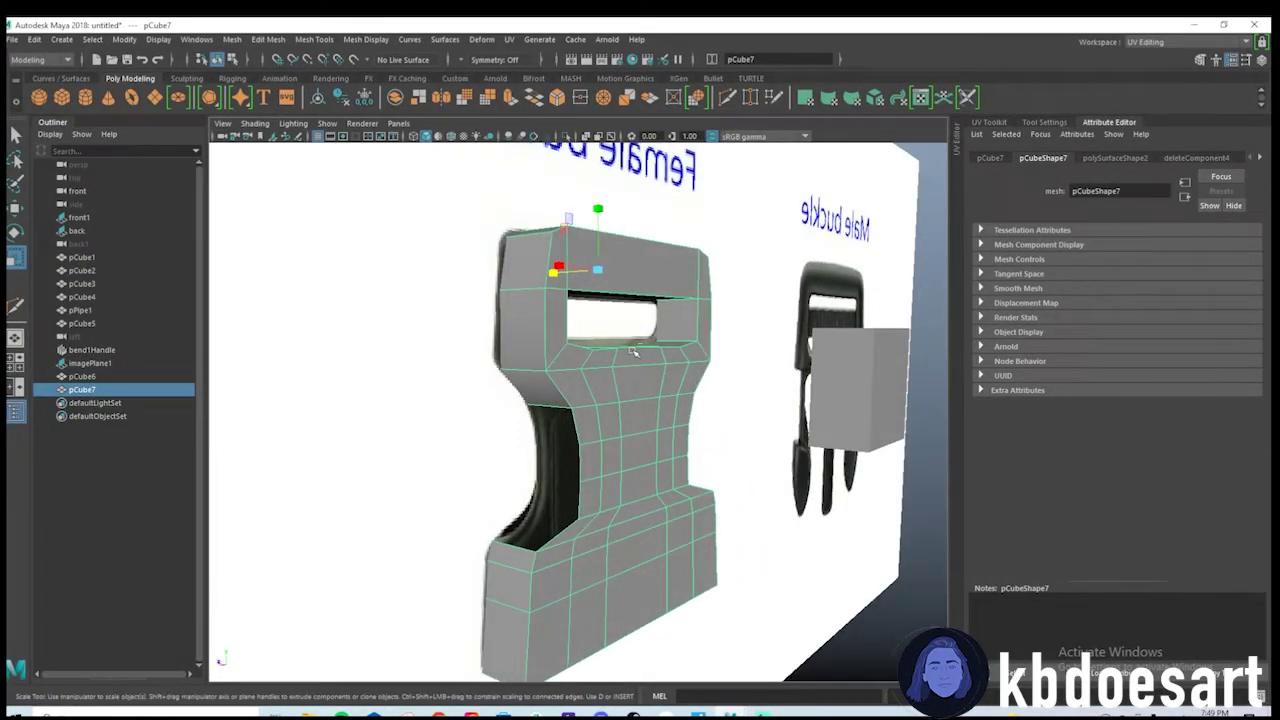
Extrude all faces of the female buckle with a thickness of -0.11 to give its shell wall thickness.
key("ctrl+e")
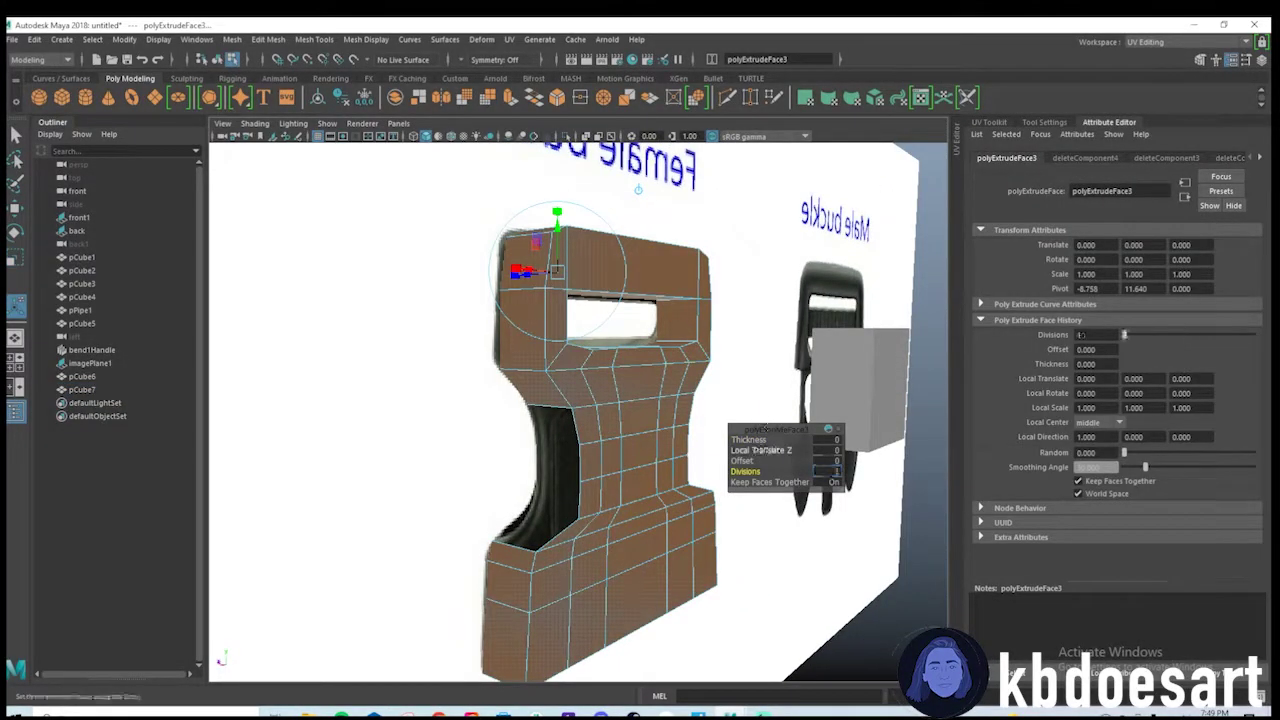
left_click_drag(764, 440, 762, 440)
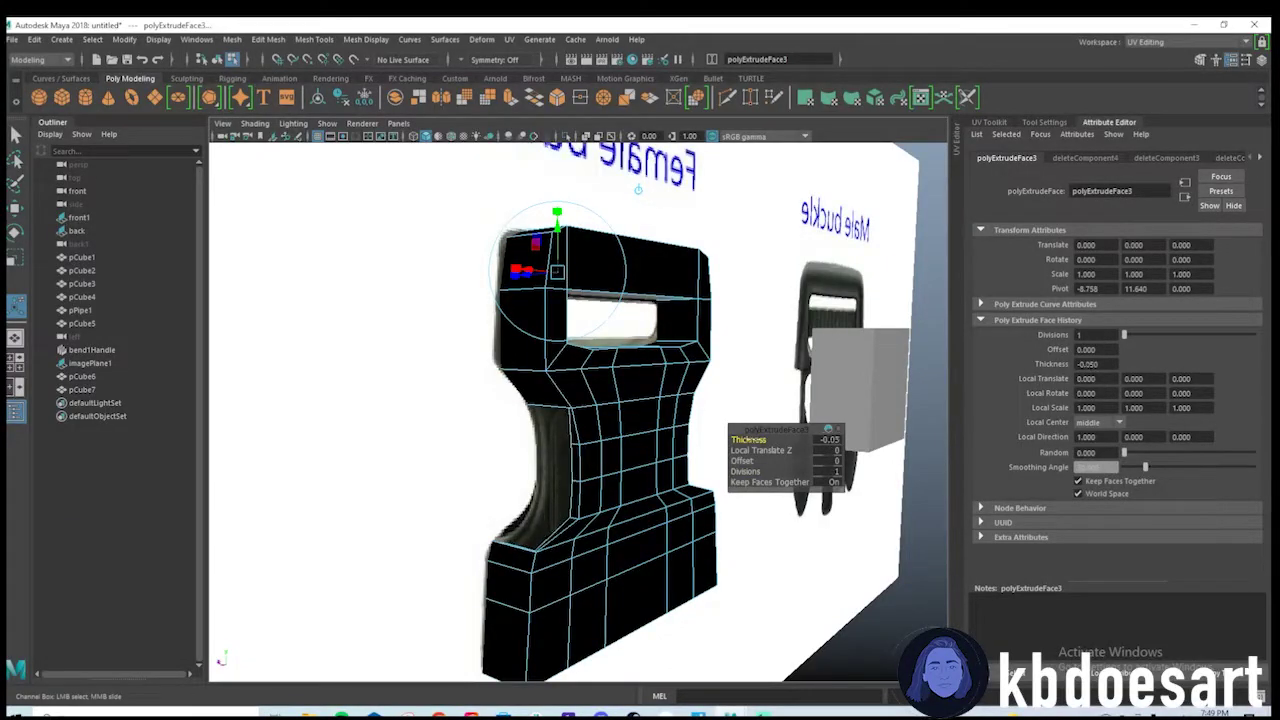
left_click_drag(590, 473, 750, 440, "alt")
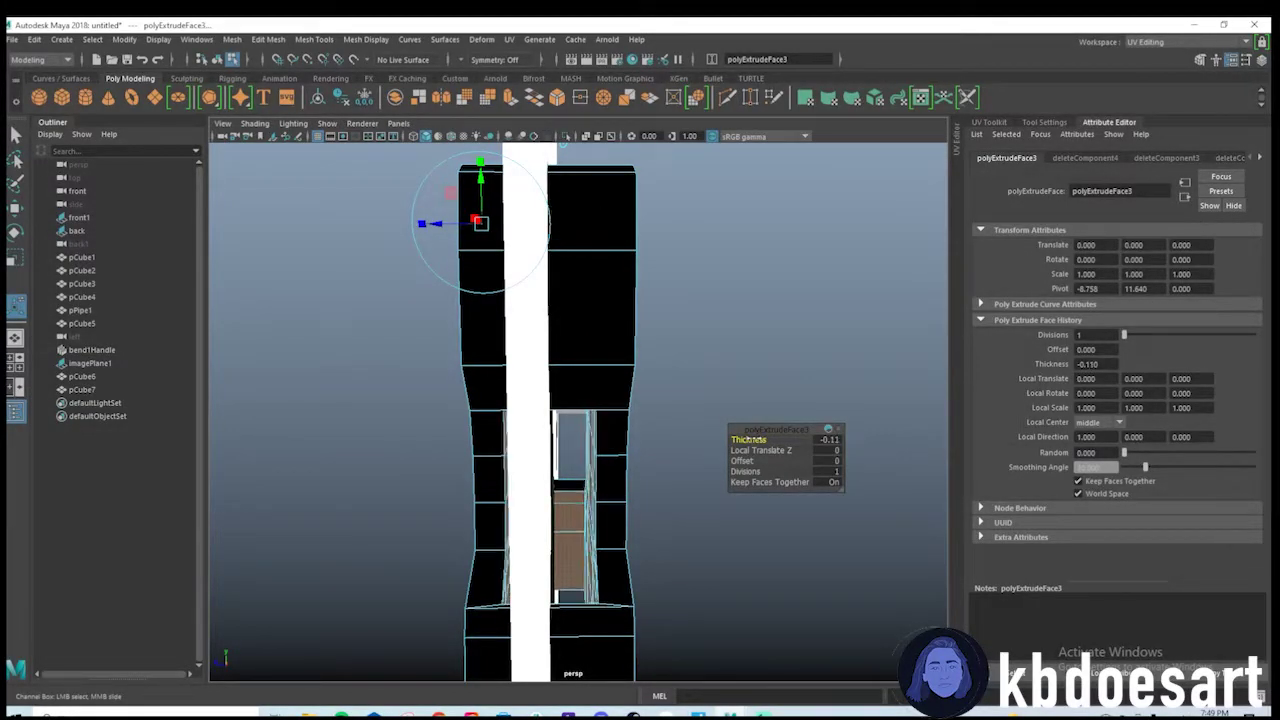
left_click_drag(601, 462, 600, 490, "alt")
key("q")
Set the buckle reference image plane to display only when looking through the front camera.
key("space")
key("space")
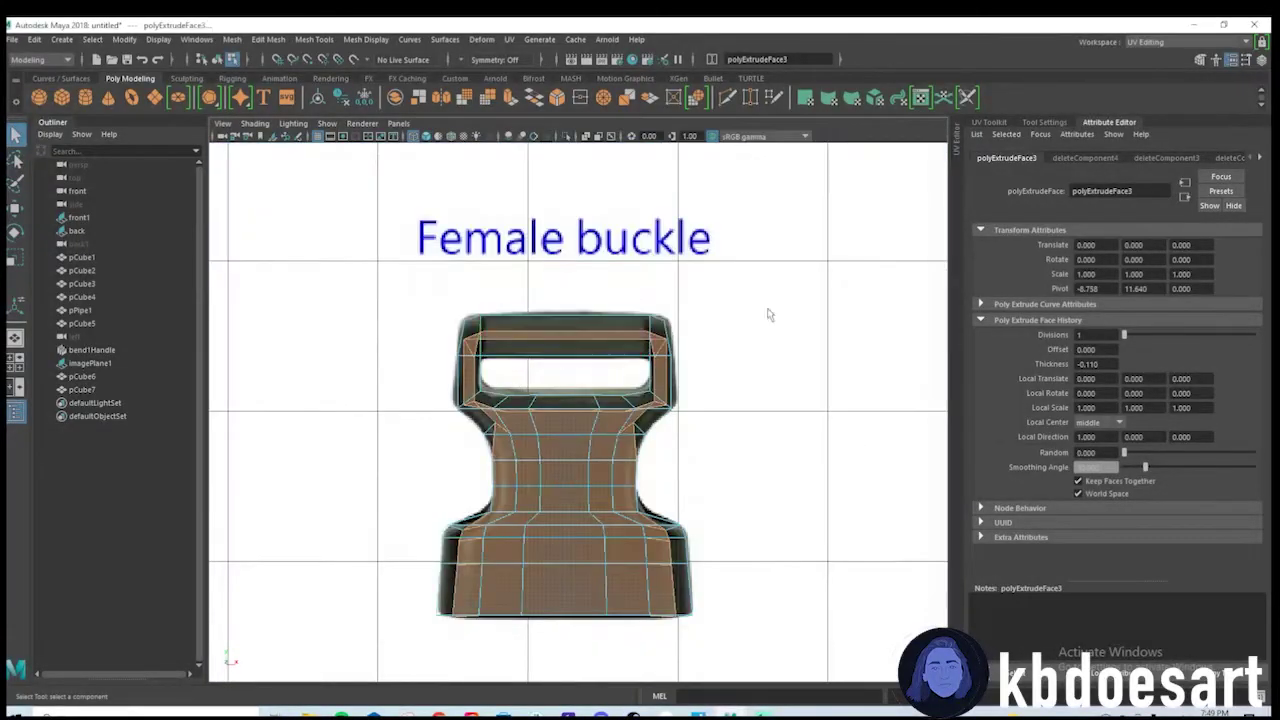
left_click(800, 310)
left_click(90, 363)
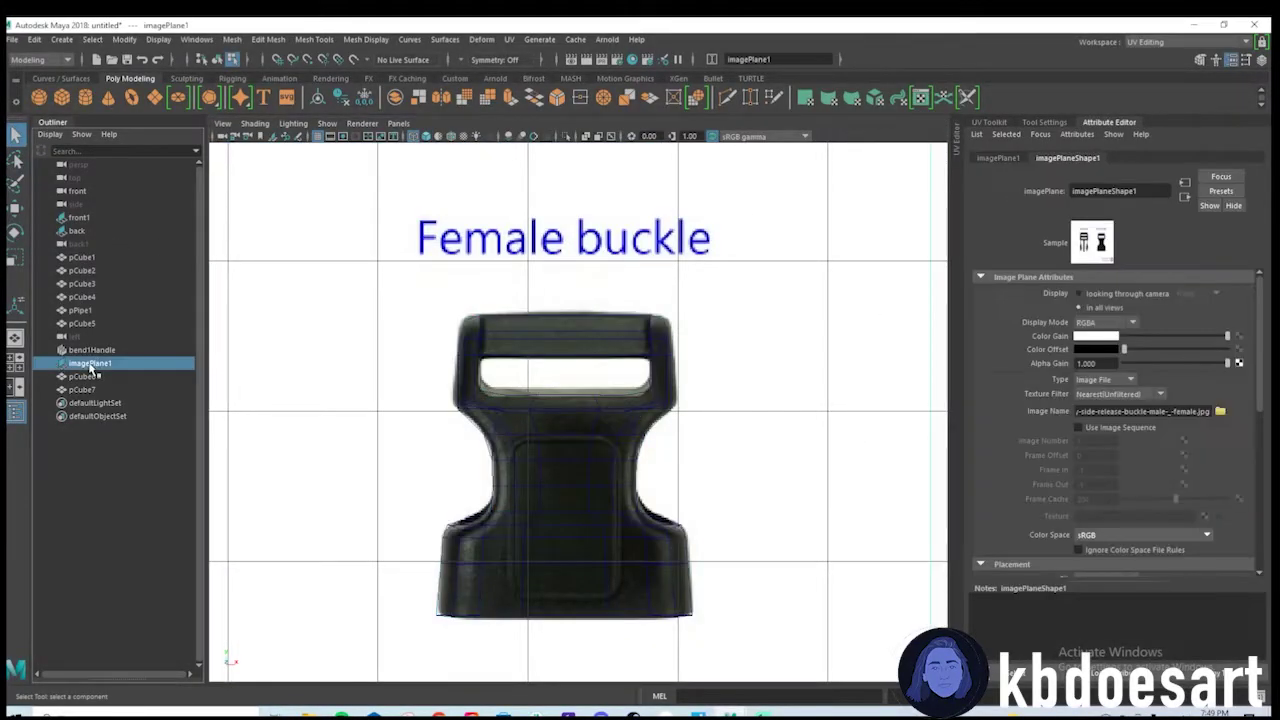
left_click(1103, 292)
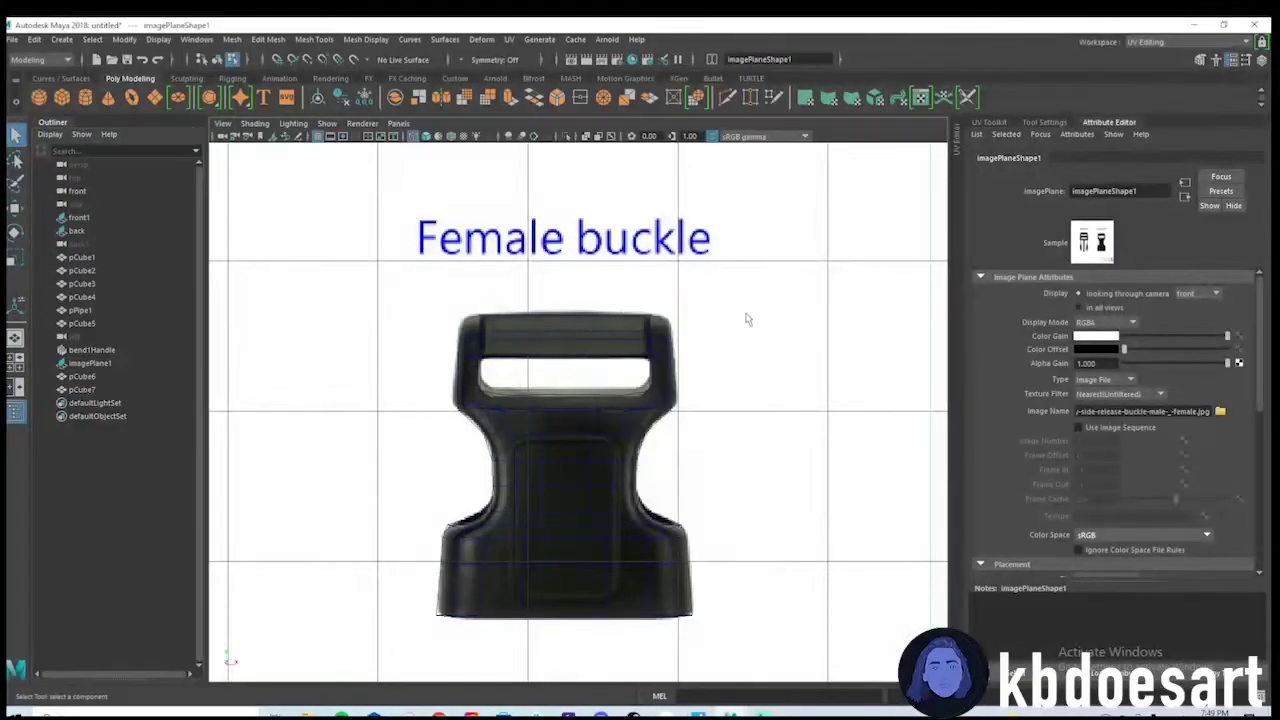
key("space")
key("space")
Return the female buckle to object mode and reverse the normals of its whole mesh.
left_click(552, 352)
scroll(720, 266, "up", 5)
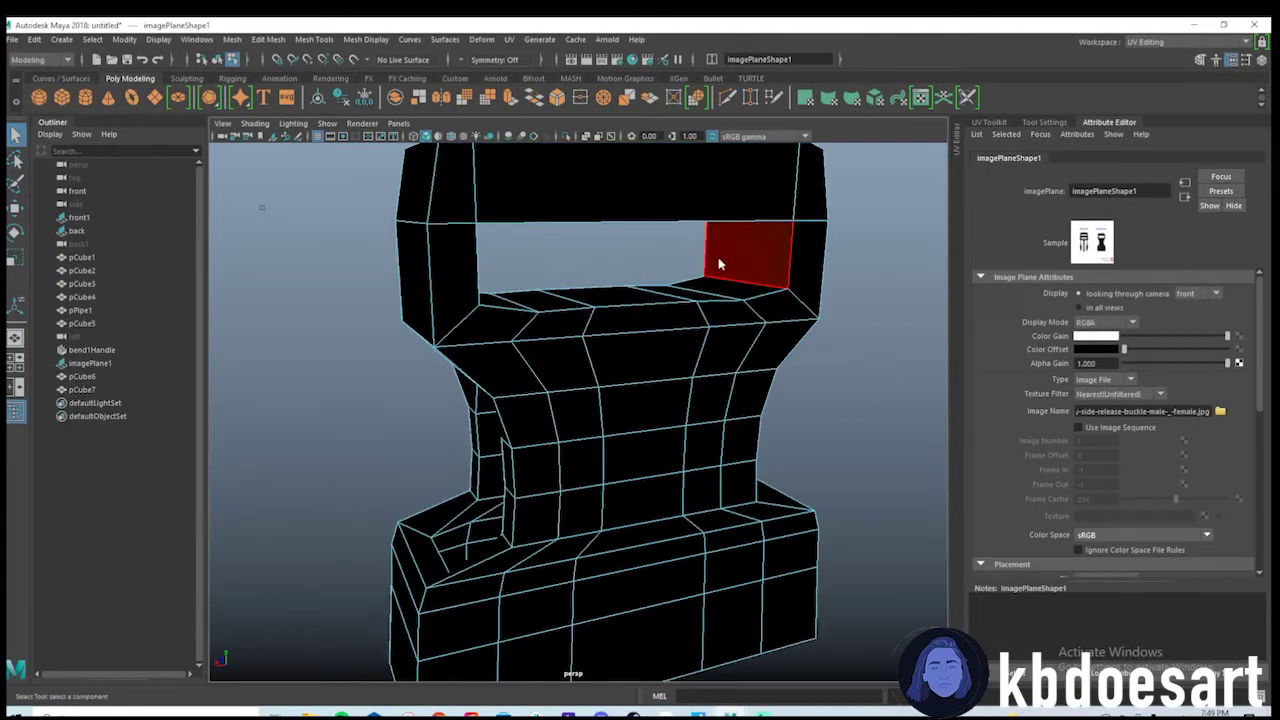
scroll(697, 294, "down", 4)
left_click_drag(697, 294, 671, 324, "alt")
right_click_drag(671, 324, 717, 269)
left_click(717, 269)
left_click_drag(717, 269, 651, 326, "alt")
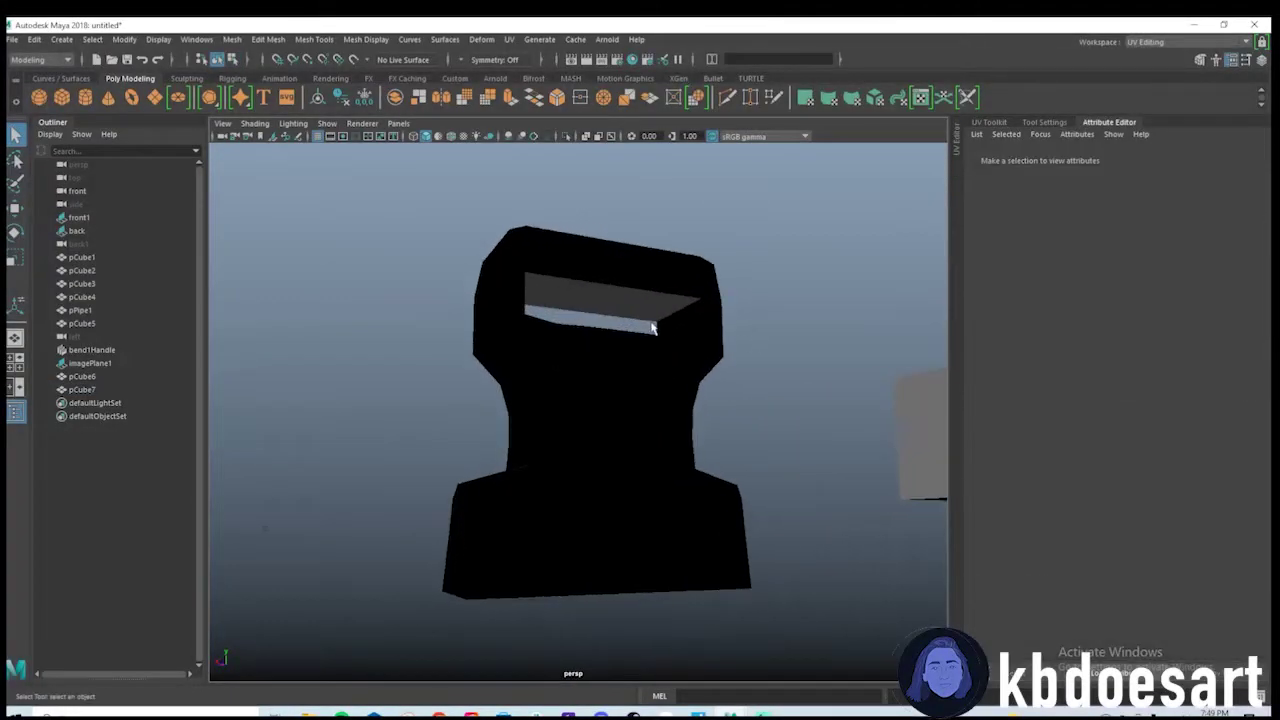
left_click(655, 326)
left_click_drag(703, 289, 642, 266, "alt")
mouse_move(642, 266)
right_mouse_down()
mouse_move(747, 245)
mouse_move(765, 263)
mouse_move(763, 294)
right_mouse_up()
right_click_drag(675, 246, 716, 223)
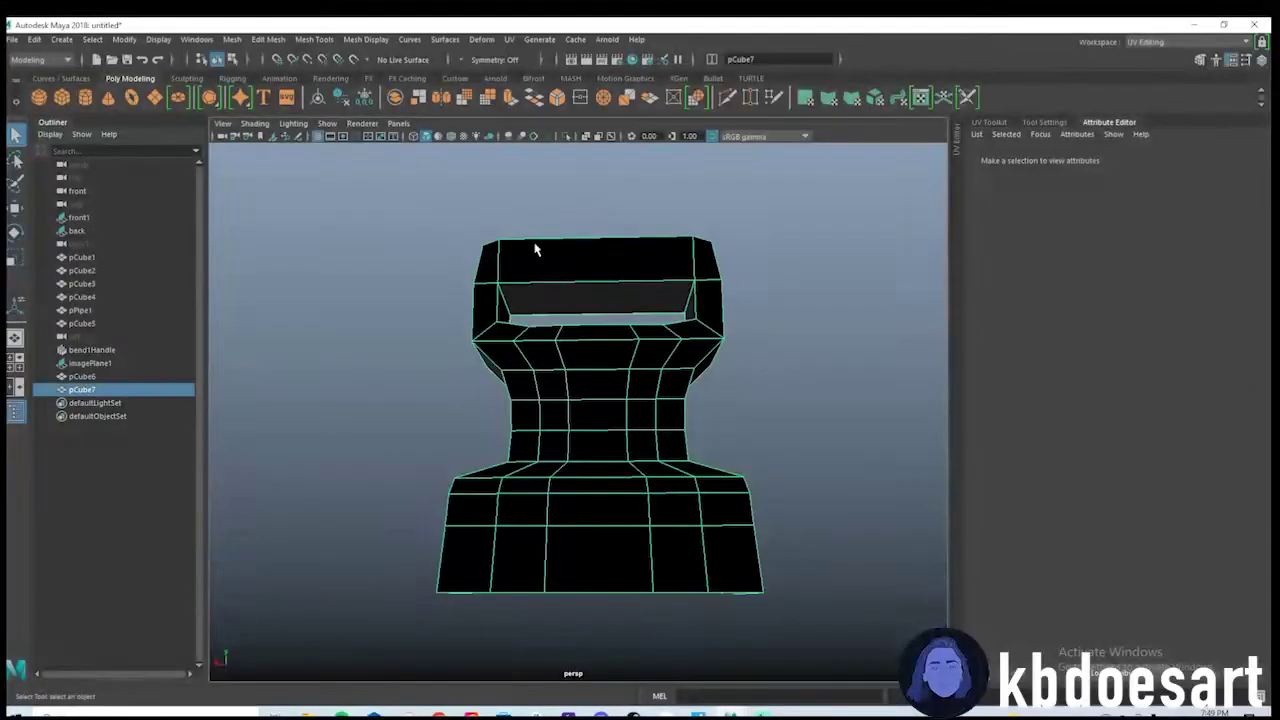
left_click(267, 39)
mouse_move(349, 38)
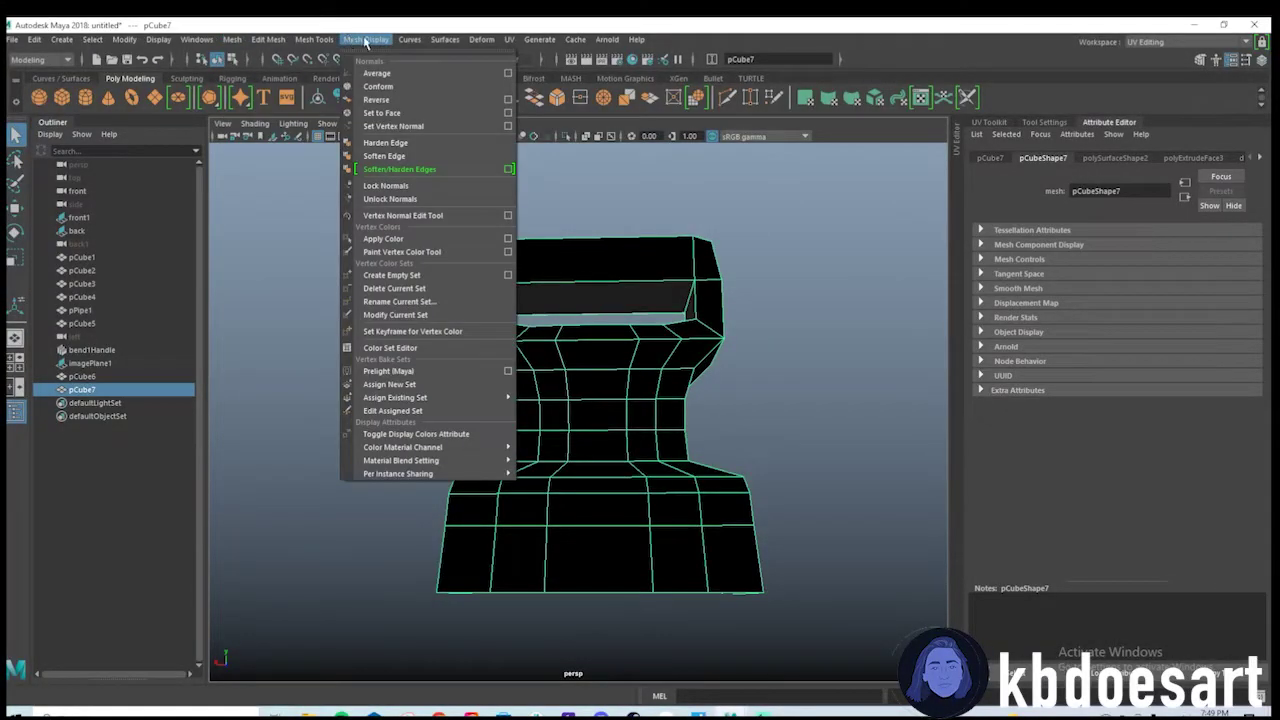
left_click(386, 101)
Turn on smooth mesh preview for the female buckle and inspect its shape from several angles.
mouse_move(648, 212)
left_mouse_down("alt")
mouse_move(672, 160)
mouse_move(739, 180)
mouse_move(726, 280)
mouse_move(749, 374)
mouse_move(797, 306)
mouse_move(522, 339)
mouse_move(374, 314)
mouse_move(614, 346)
left_mouse_up("alt")
left_click(739, 180)
left_click(634, 396)
key("3")
left_click_drag(732, 292, 651, 454, "alt")
left_click(671, 292)
scroll(706, 317, "down", 6)
scroll(714, 408, "up", 5)
scroll(557, 323, "down", 4)
left_click_drag(557, 323, 574, 346, "alt")
Select the spare cube on the male buckle reference in the front view and move it up to the top bar.
key("space")
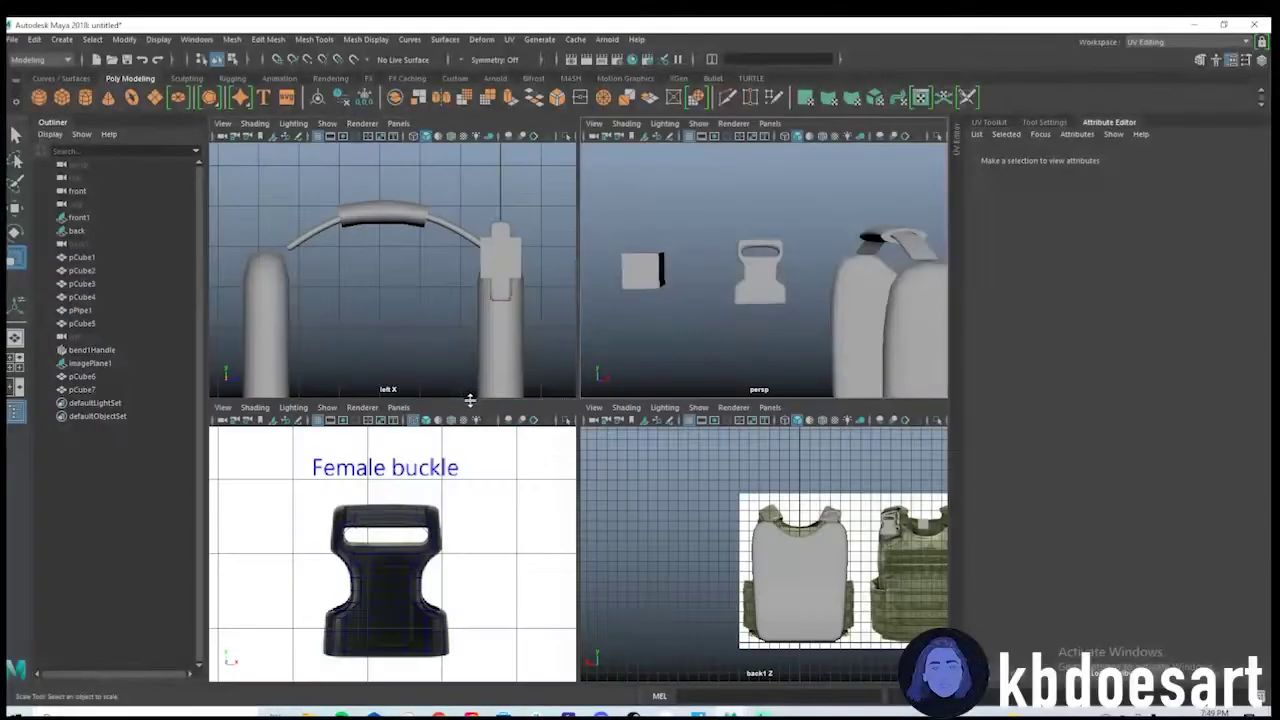
key("space")
middle_click_drag(658, 421, 876, 446, "alt")
right_click_drag(876, 446, 511, 414, "alt")
middle_click_drag(511, 414, 615, 406, "alt")
right_click_drag(615, 406, 925, 445, "alt")
middle_click_drag(739, 460, 679, 429, "alt")
left_click(677, 509)
right_click_drag(671, 391, 623, 388, "alt")
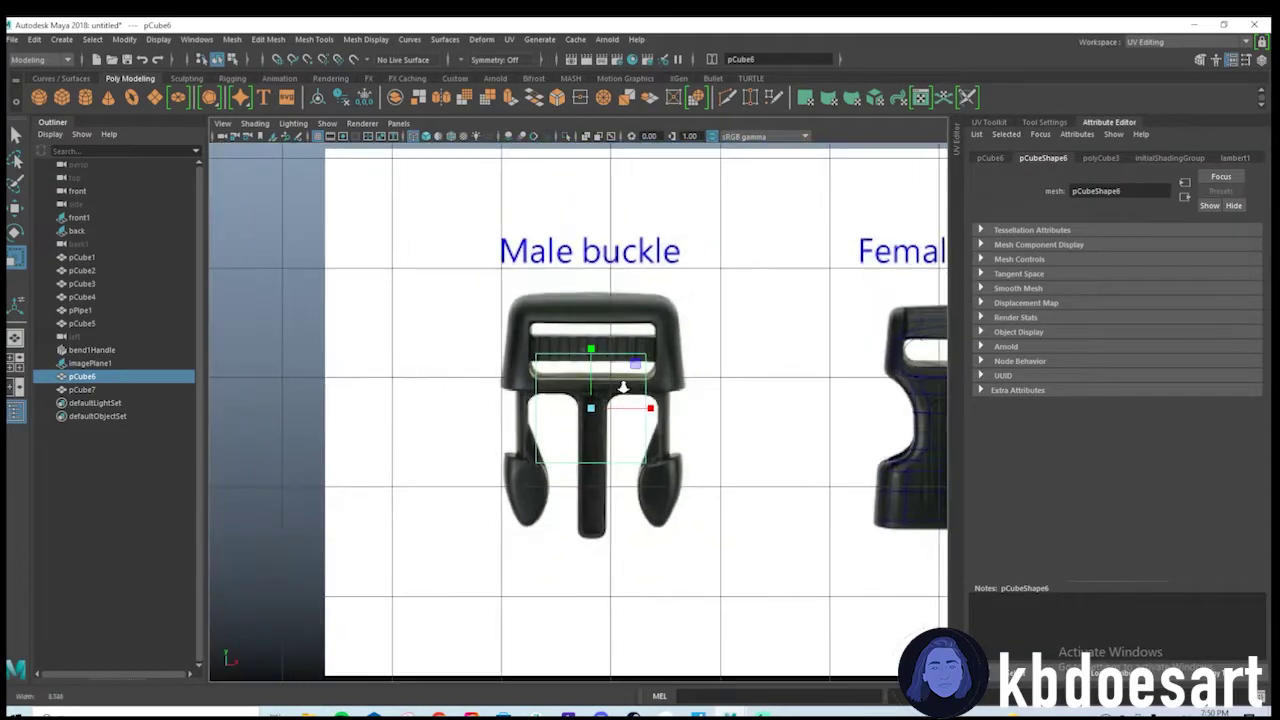
middle_click_drag(623, 388, 618, 411, "alt")
right_click_drag(618, 411, 823, 380, "alt")
key("q")
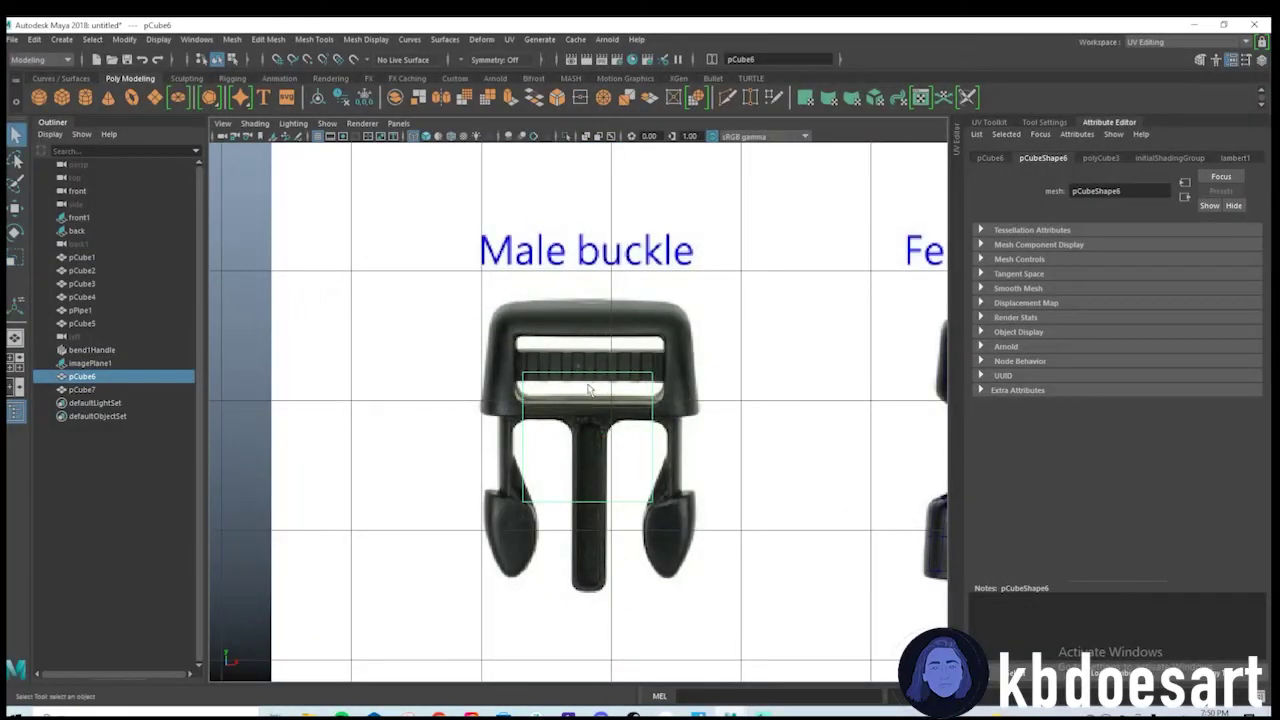
right_click_drag(690, 398, 771, 406, "alt")
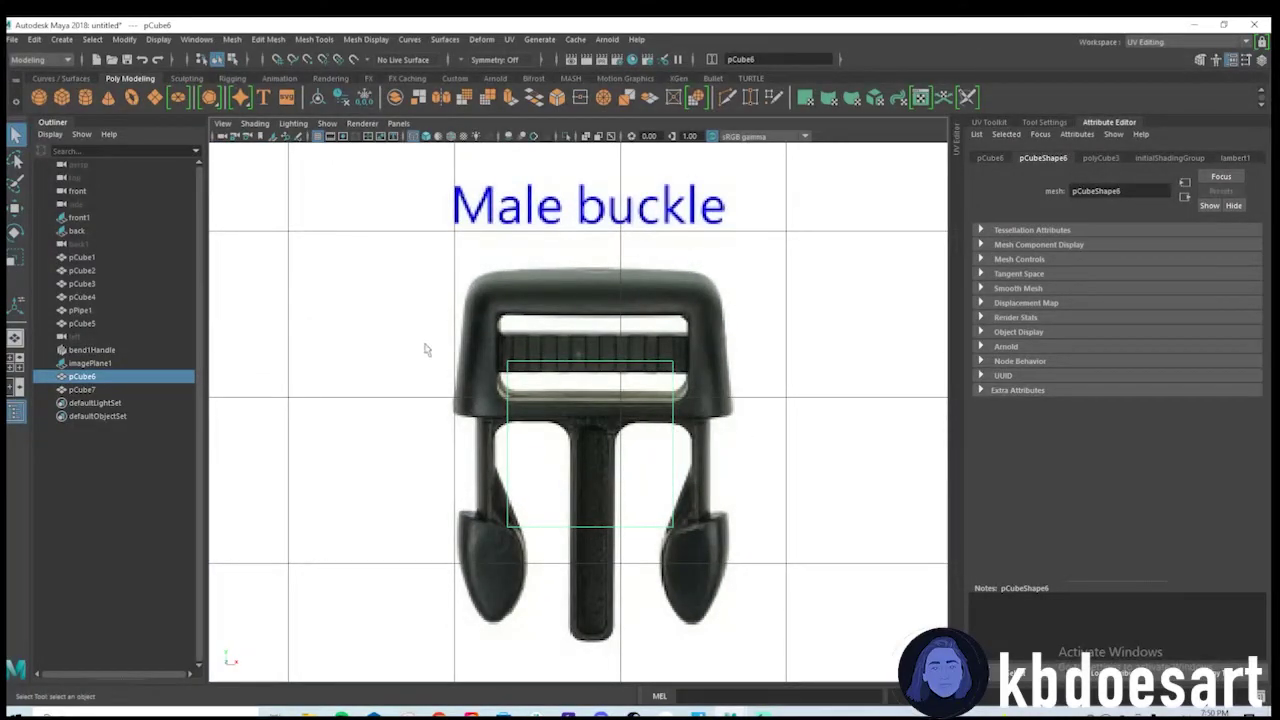
key("w")
left_click_drag(596, 382, 598, 275)
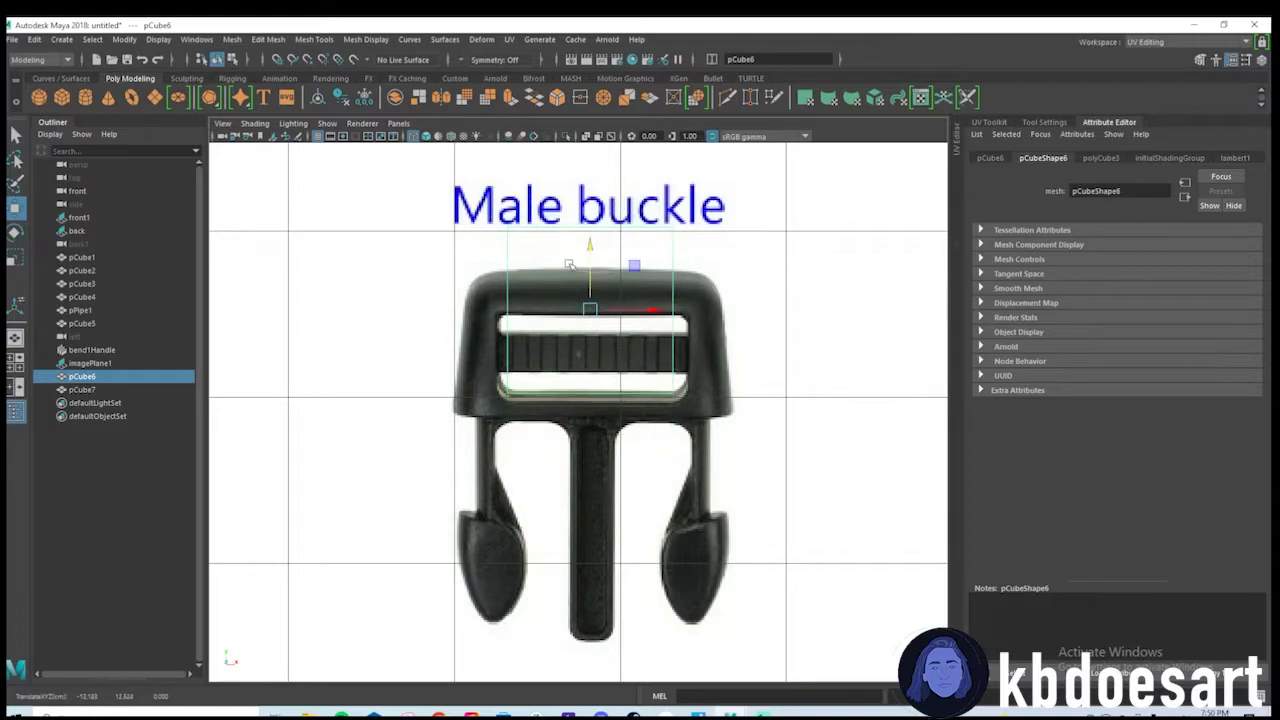
Scale the cube flat and wide and align it with the top bar of the male buckle reference.
right_click_drag(569, 265, 618, 240, "alt")
key("r")
mouse_move(594, 227)
left_mouse_down()
mouse_move(613, 275)
mouse_move(597, 211)
left_mouse_up()
key("w")
key("r")
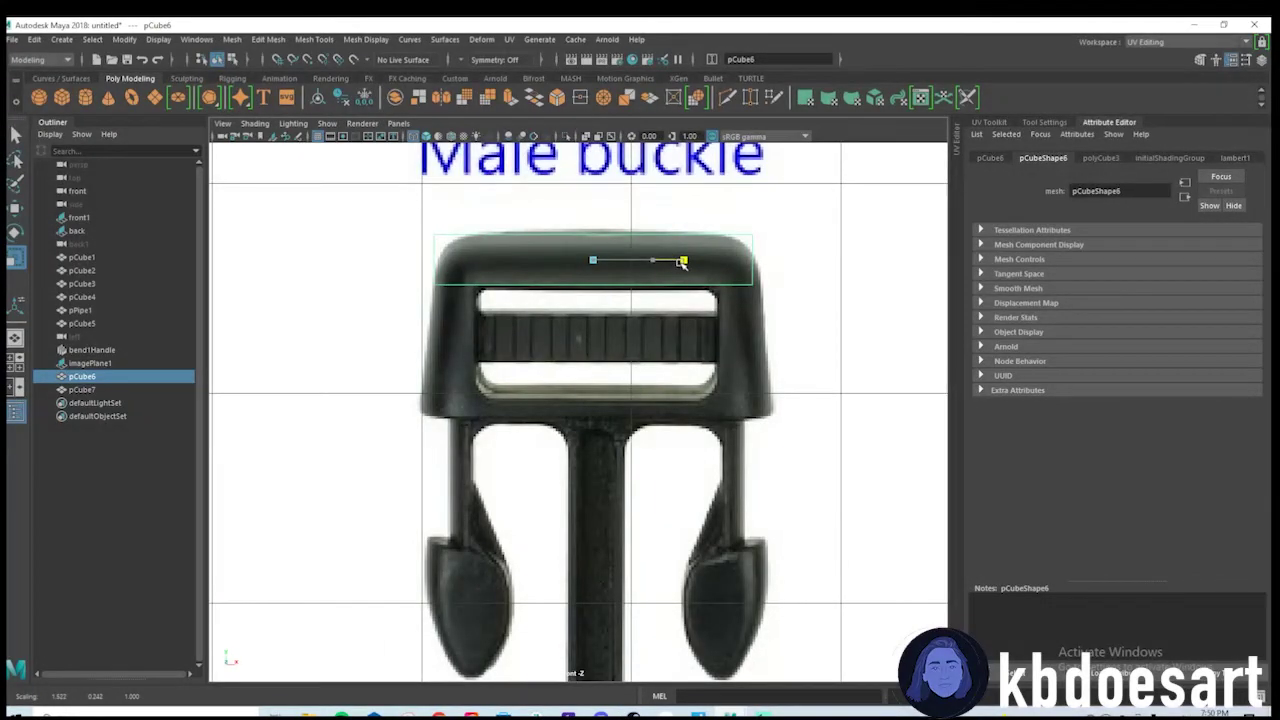
left_click_drag(652, 259, 655, 260)
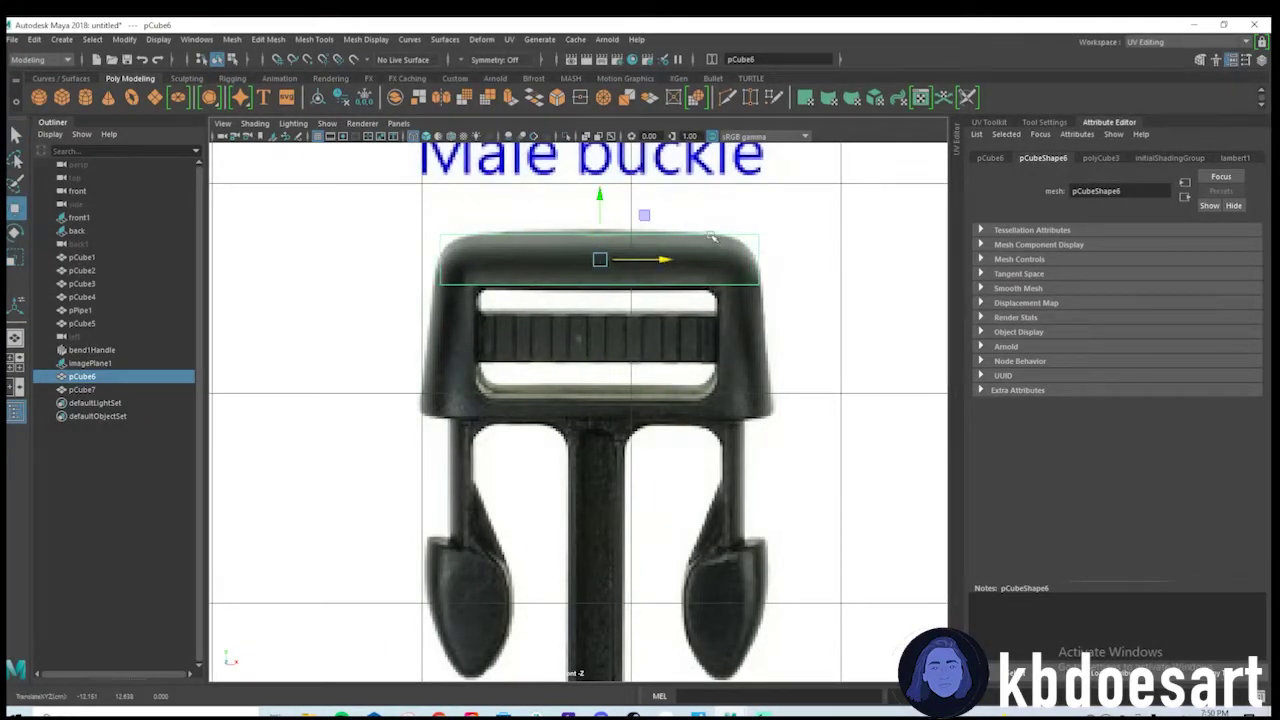
Cut two vertical edge loops through the top bar with Multi-Cut, in line with the side edges of the buckle's slots.
right_click_drag(711, 237, 634, 236, "shift")
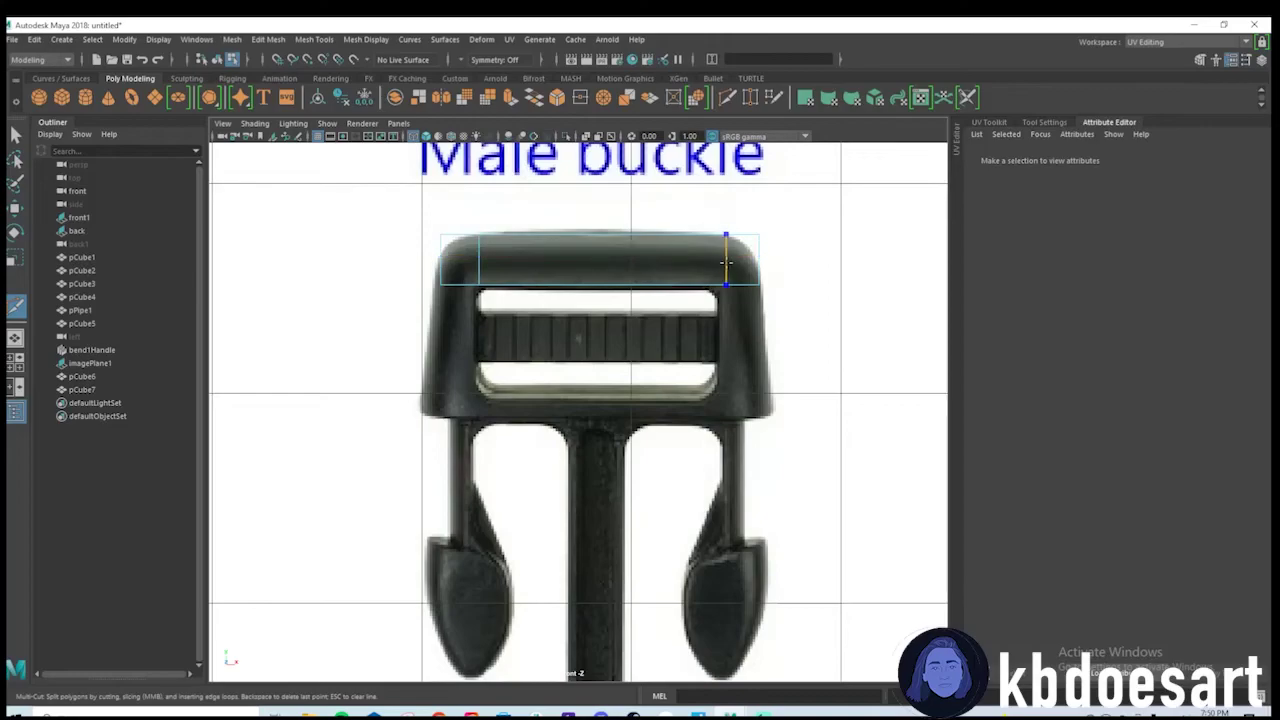
key("space")
key("space")
key("q")
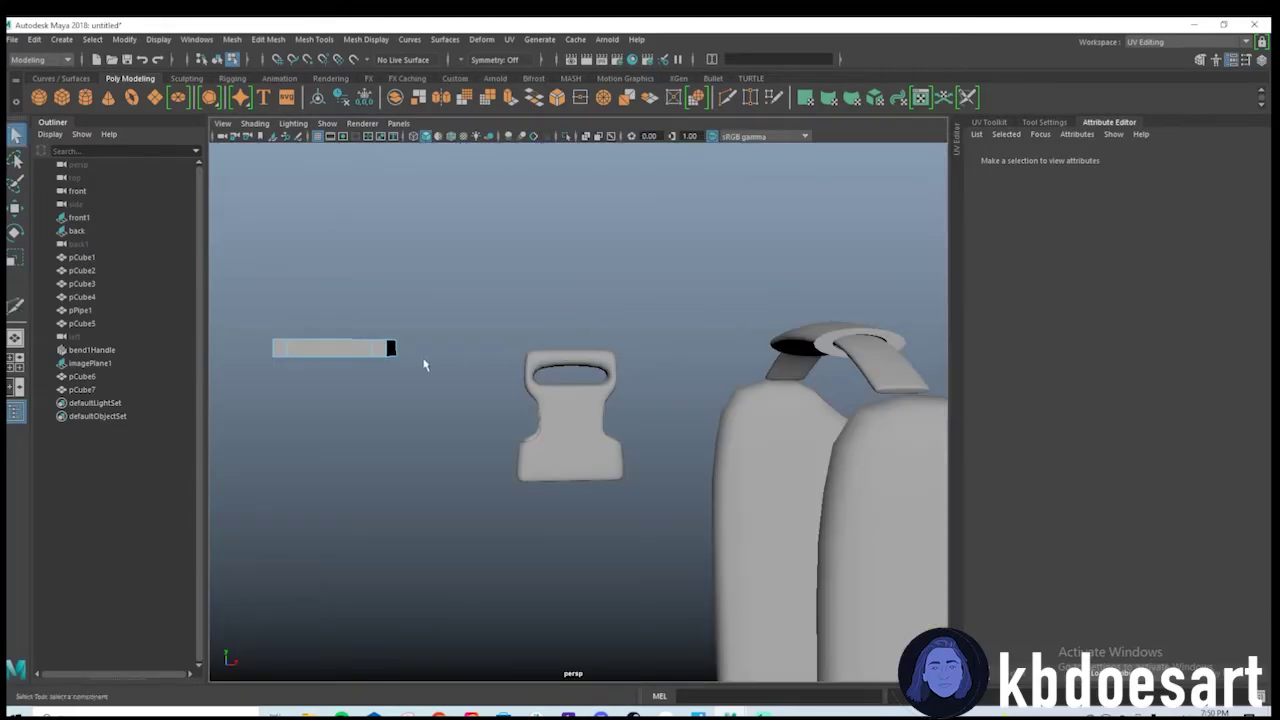
Extrude the two end faces on the bar's underside down with a thickness of 0.61 and 1 division to form the frame's sides.
left_click_drag(424, 364, 544, 410, "alt")
scroll(530, 460, "up", 6)
middle_click_drag(517, 495, 697, 477, "alt")
left_click_drag(697, 477, 638, 402, "alt")
right_click_drag(571, 354, 571, 356)
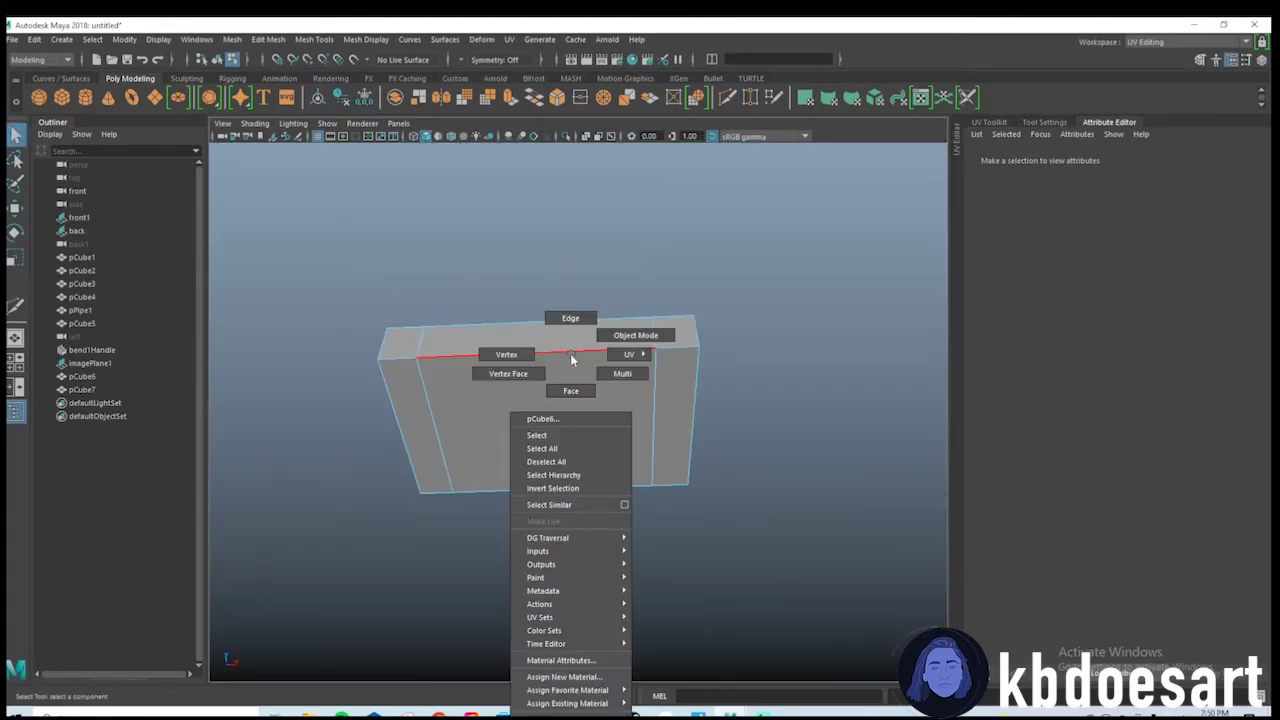
right_click_drag(571, 404, 571, 405)
left_click(418, 428)
left_click(677, 399, "shift")
key("space")
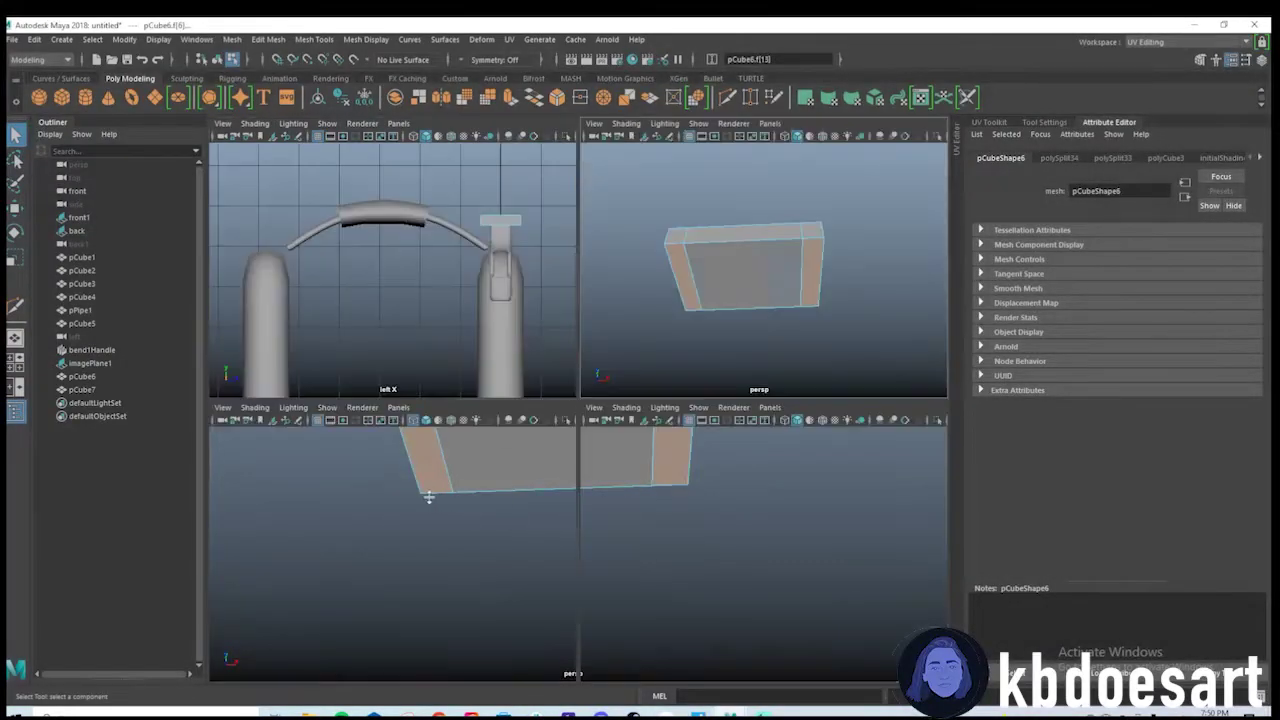
key("space")
key("ctrl+e")
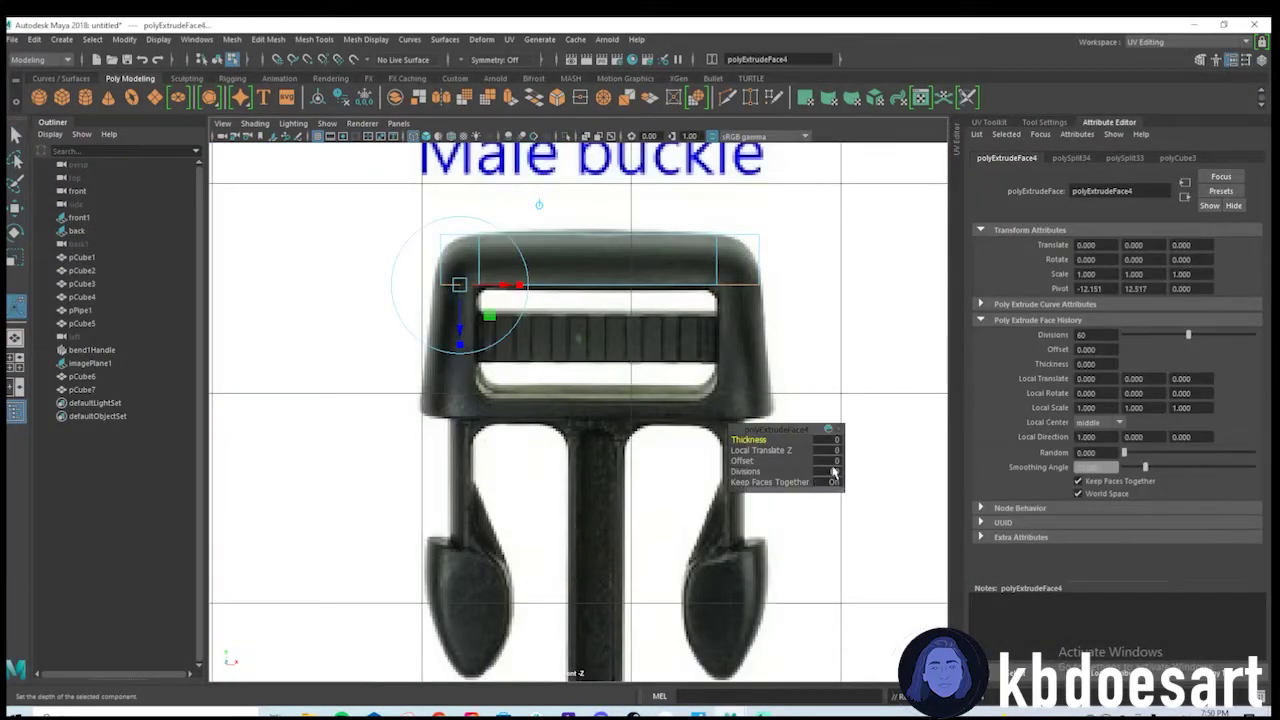
left_click(748, 439)
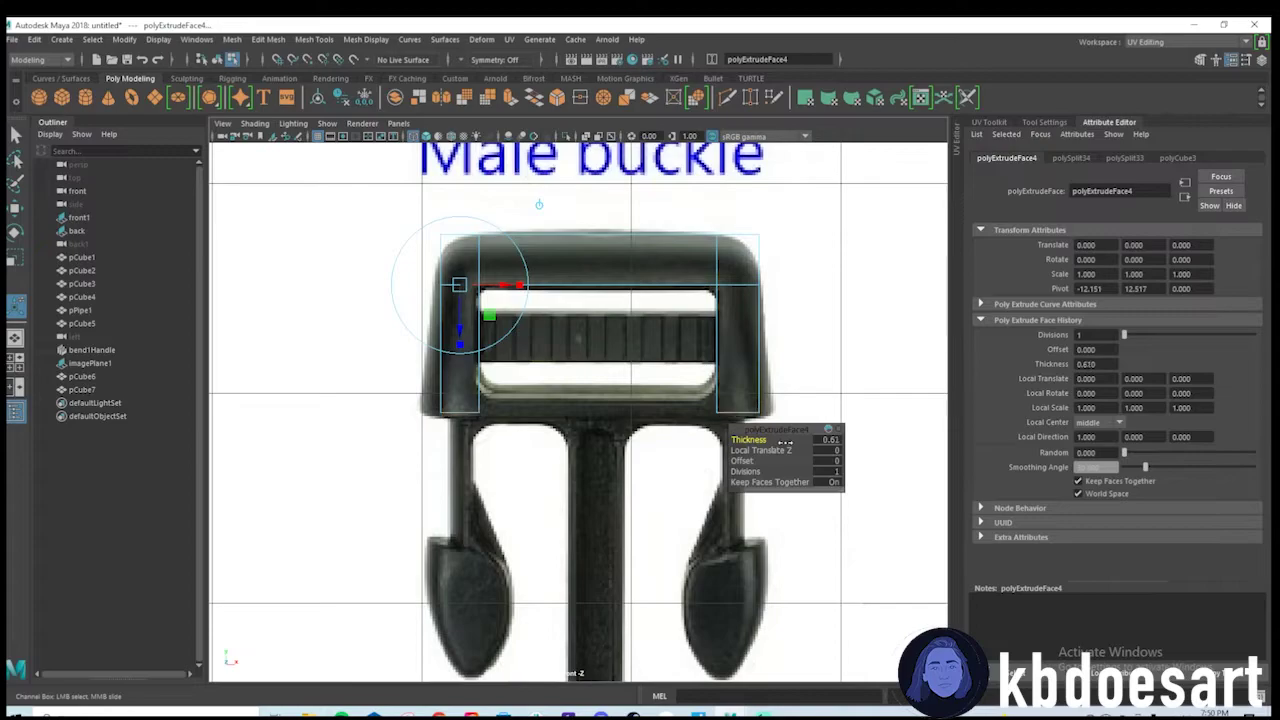
scroll(770, 450, "up", 2)
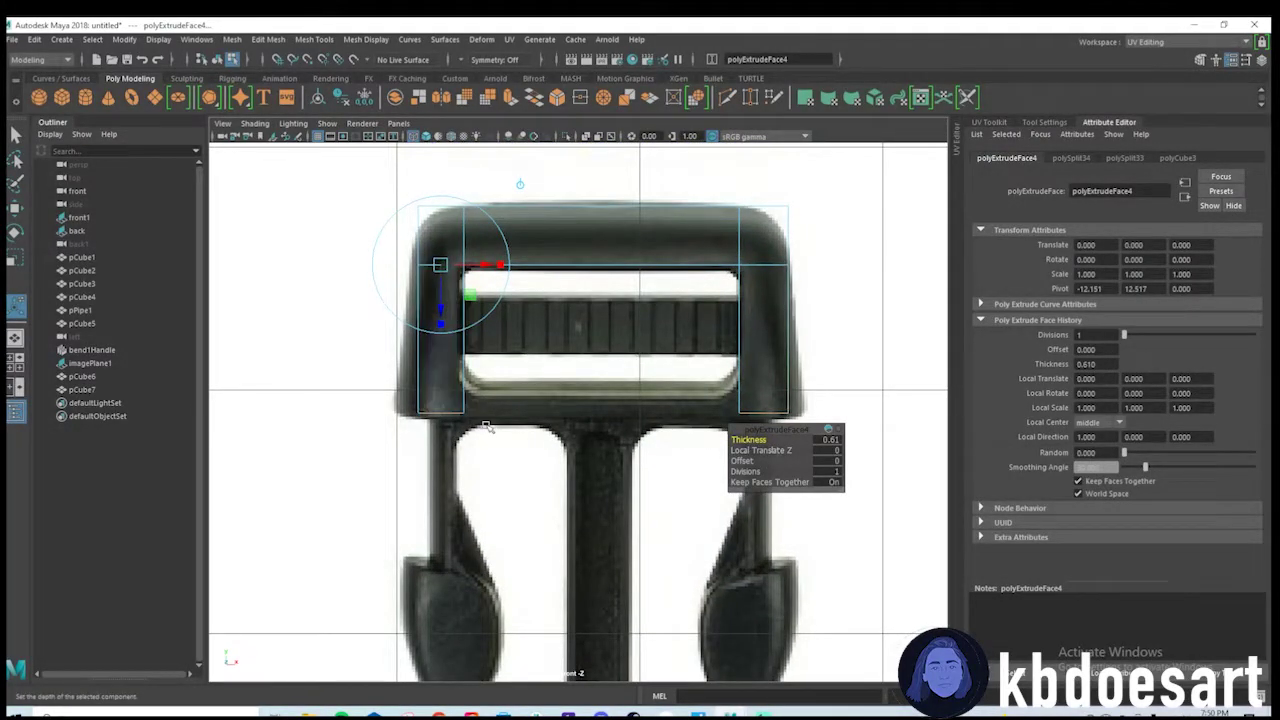
scroll(485, 427, "down", 3)
scroll(540, 450, "up", 4)
key("q")
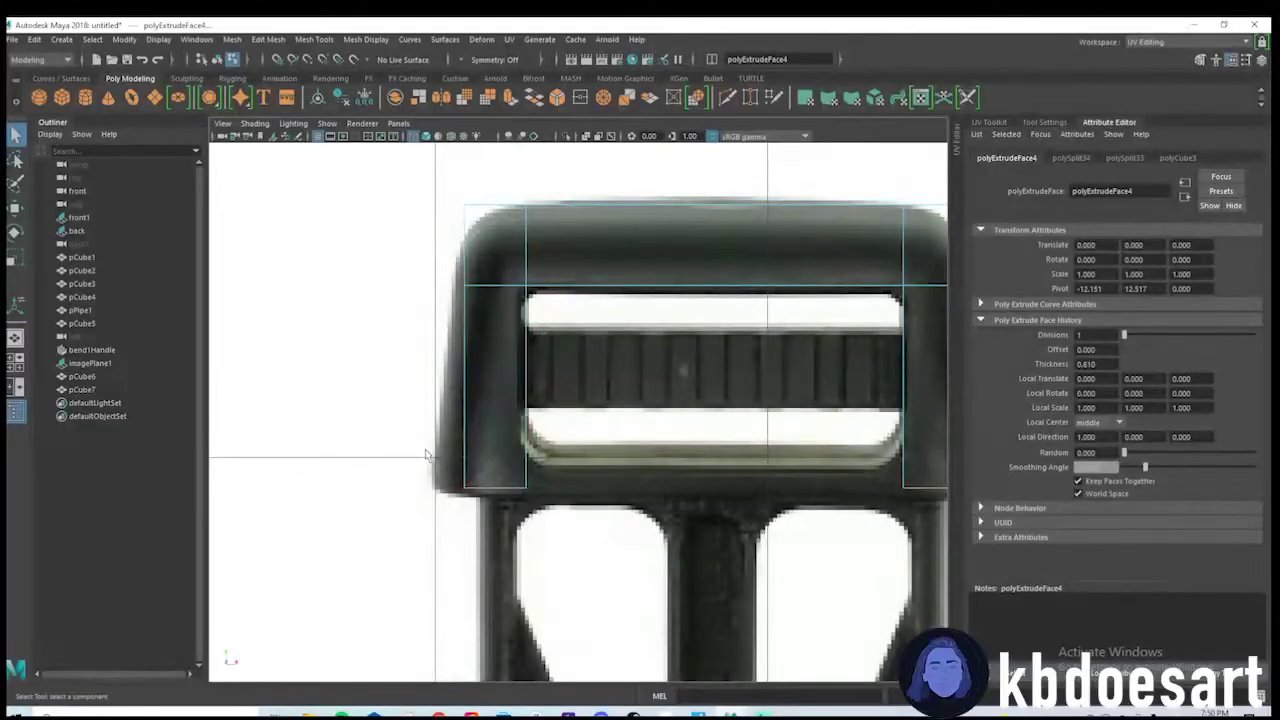
Scale the lower outer corner vertices of both side legs outward to match the flared outline of the male buckle.
right_click_drag(492, 450, 478, 479)
right_click_drag(466, 354, 398, 356)
left_click_drag(435, 457, 490, 512)
middle_click_drag(641, 497, 500, 457, "alt")
left_click_drag(822, 451, 823, 452)
key("r")
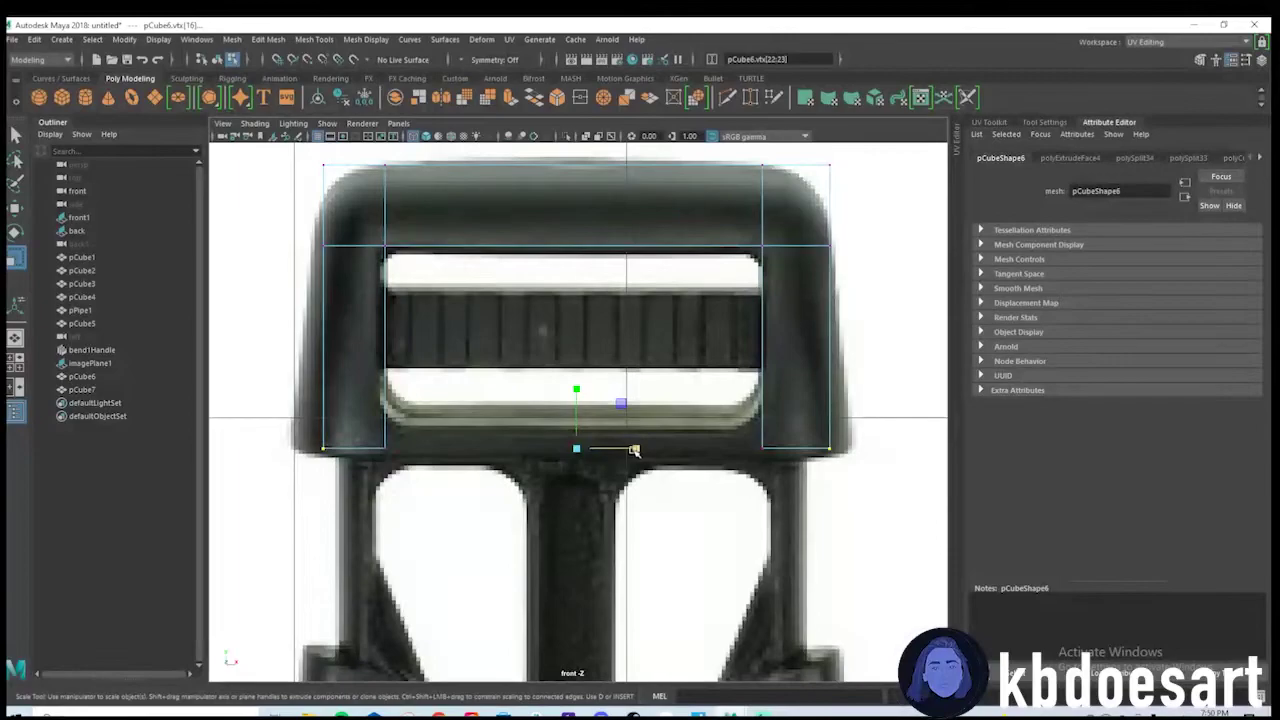
left_click_drag(634, 448, 643, 449)
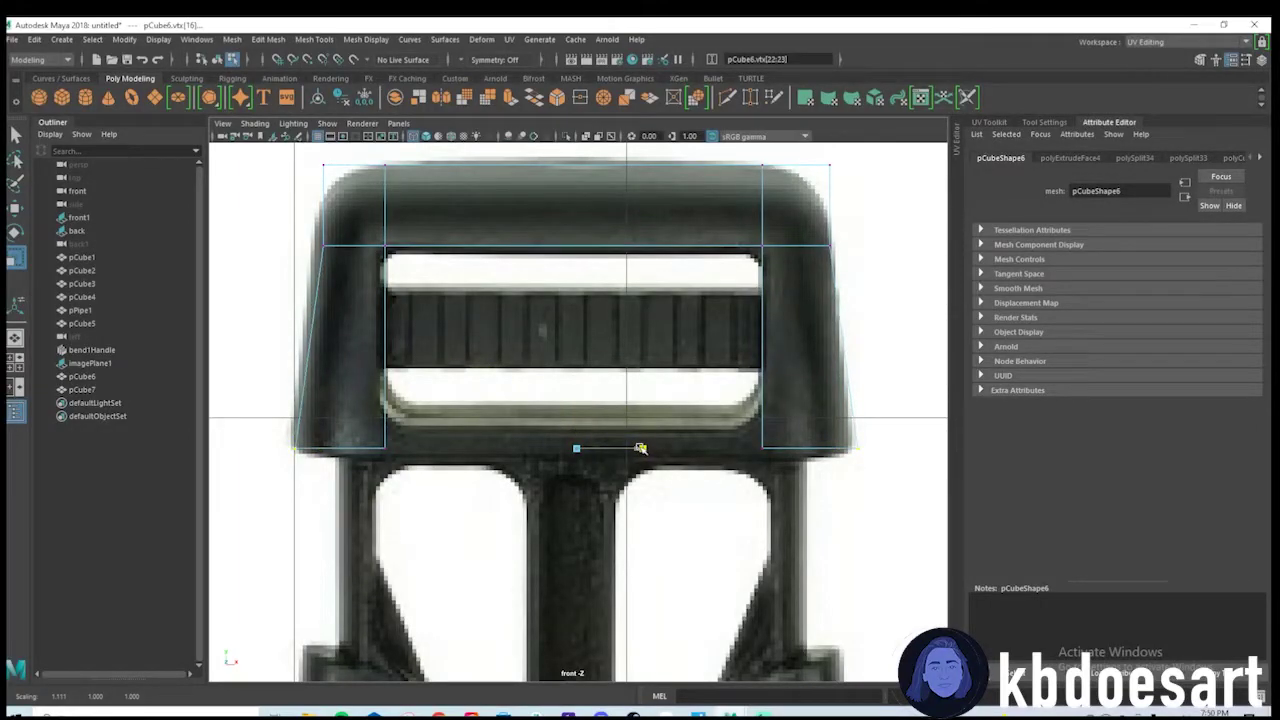
Cut horizontal edge loops across both side legs at the ribbed bar's upper and lower edges and at the lower slot's bottom edge.
right_click_drag(379, 312, 293, 312, "shift")
left_click(316, 292)
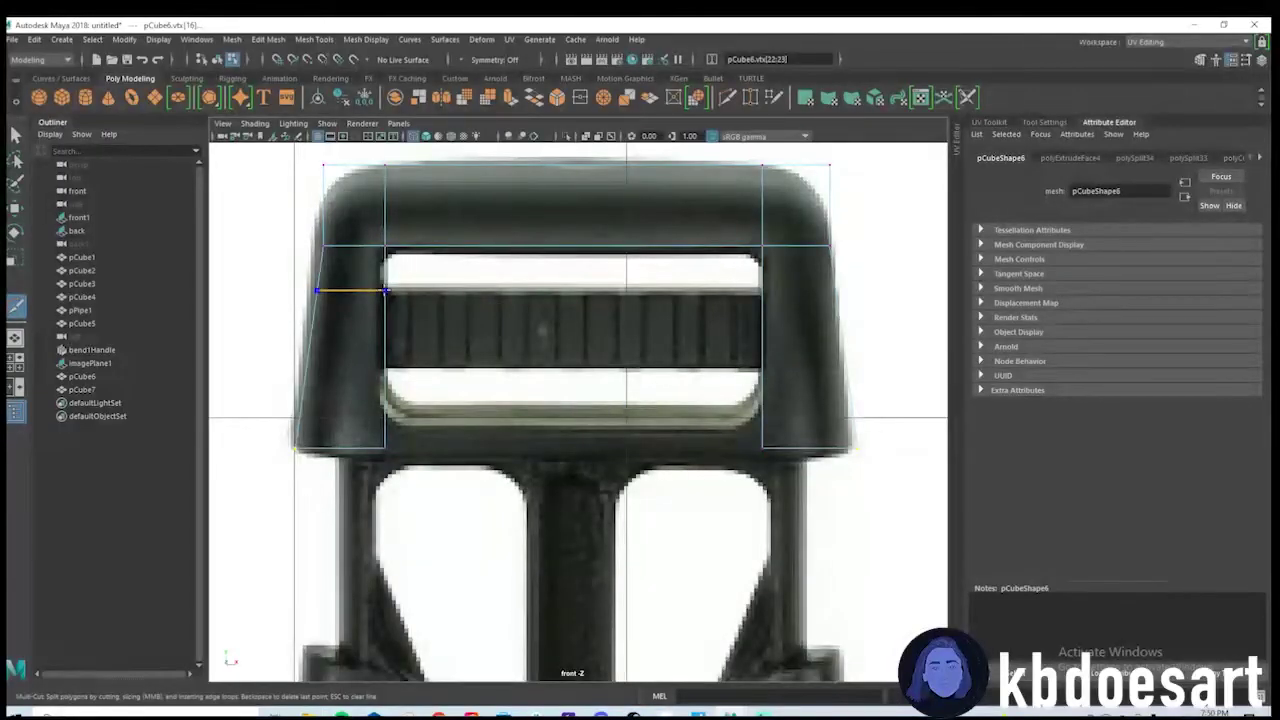
left_click(386, 291, "ctrl")
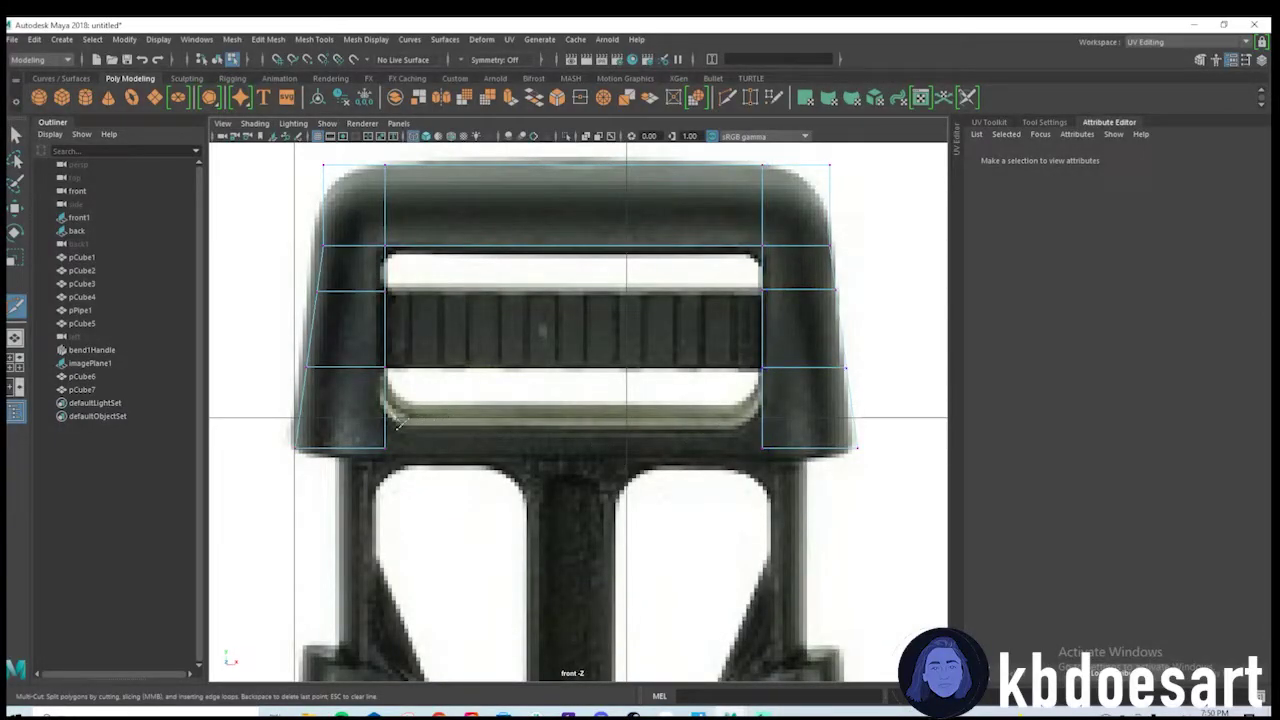
left_click(853, 423)
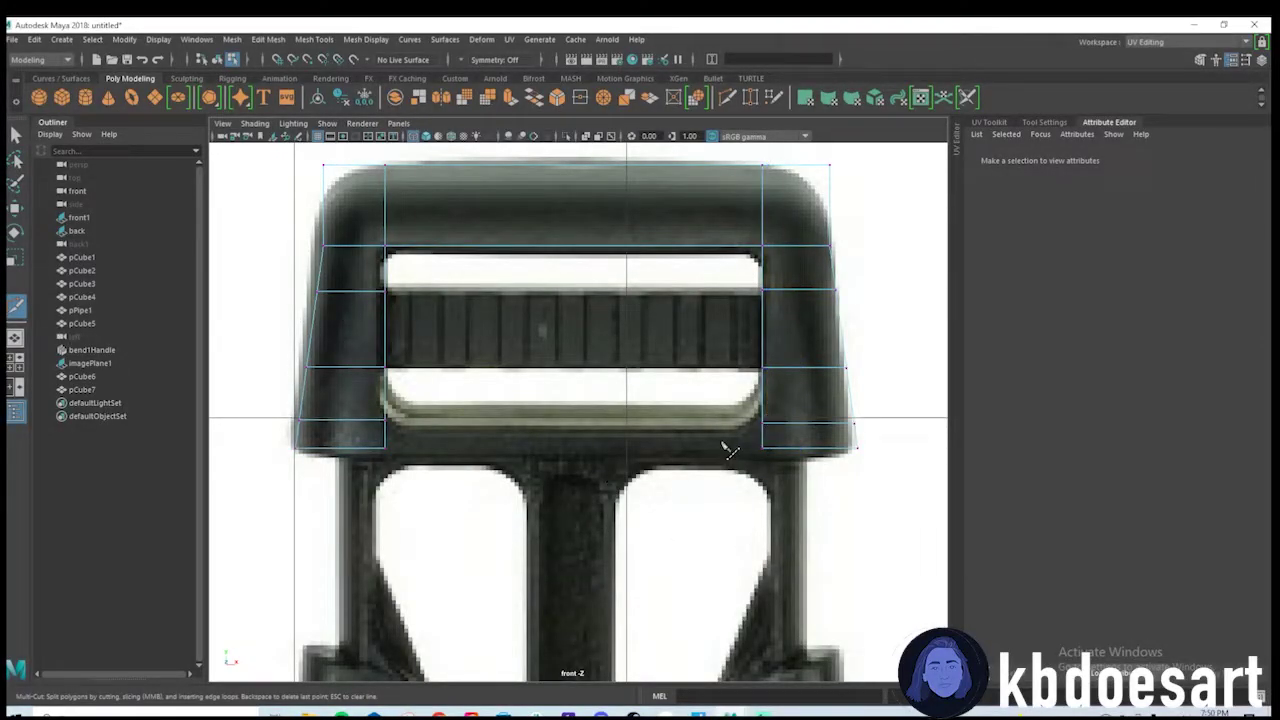
key("q")
Bridge the facing inner faces of the two side legs at the ribbed bar's height to create the middle bar.
key("space")
key("space")
left_click_drag(637, 383, 494, 354, "alt")
right_click_drag(494, 354, 494, 391)
left_click(559, 508)
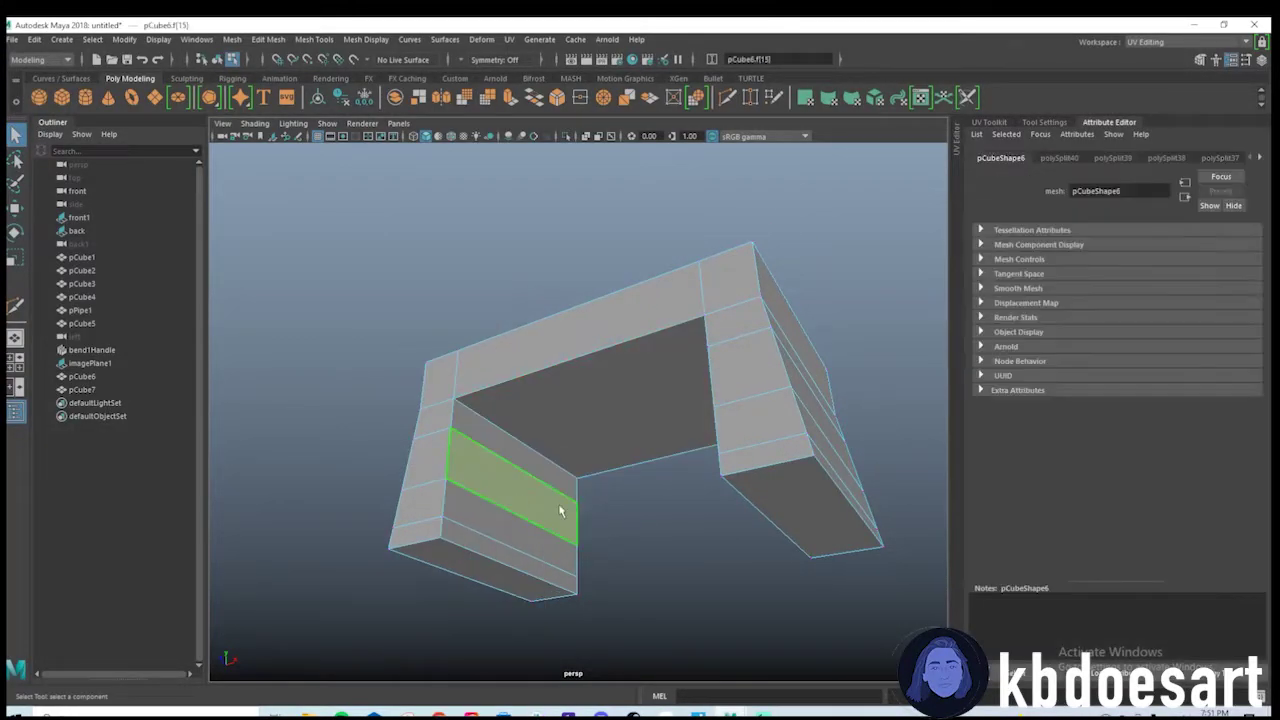
left_click_drag(560, 509, 797, 524, "alt")
left_click(266, 41)
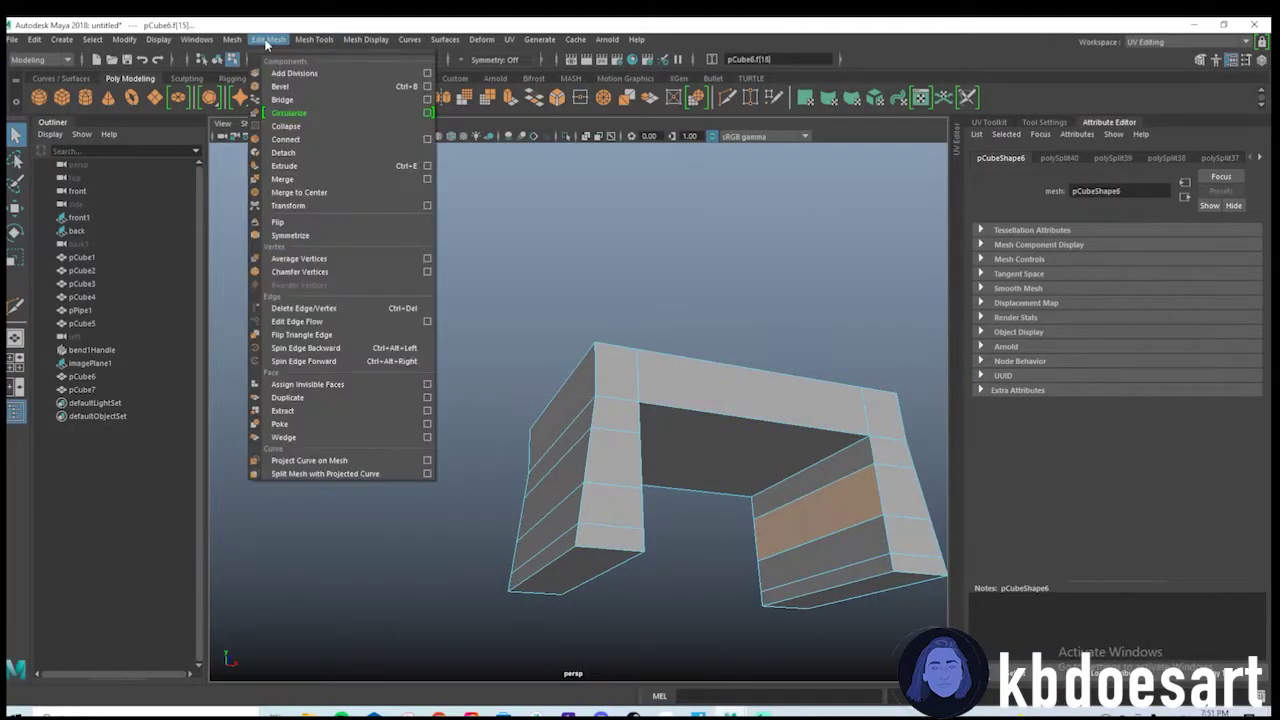
left_click(282, 99)
Bridge the lowest inner faces of the two side legs with 2 divisions to close the bottom of the frame.
left_click_drag(749, 343, 650, 442, "alt")
scroll(675, 333, "up", 3)
left_click(532, 566)
left_click_drag(694, 483, 616, 447, "alt")
left_click(846, 542, "shift")
left_click(265, 39)
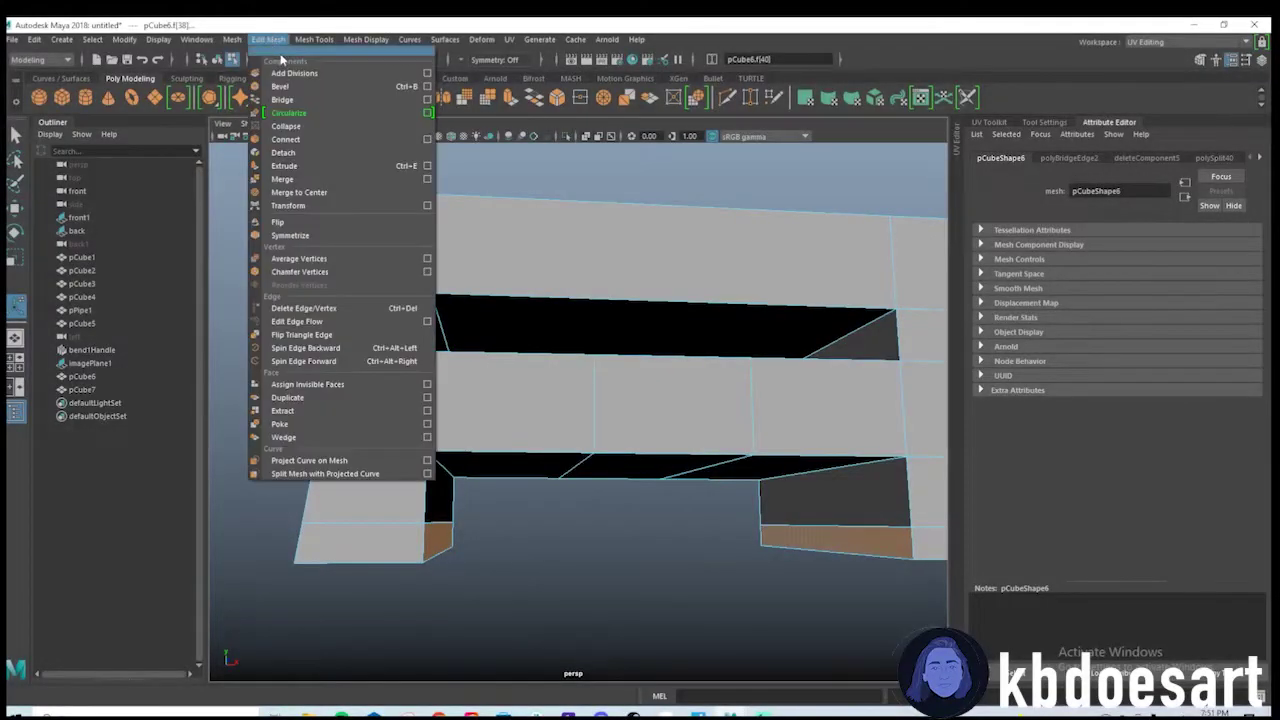
left_click(300, 121)
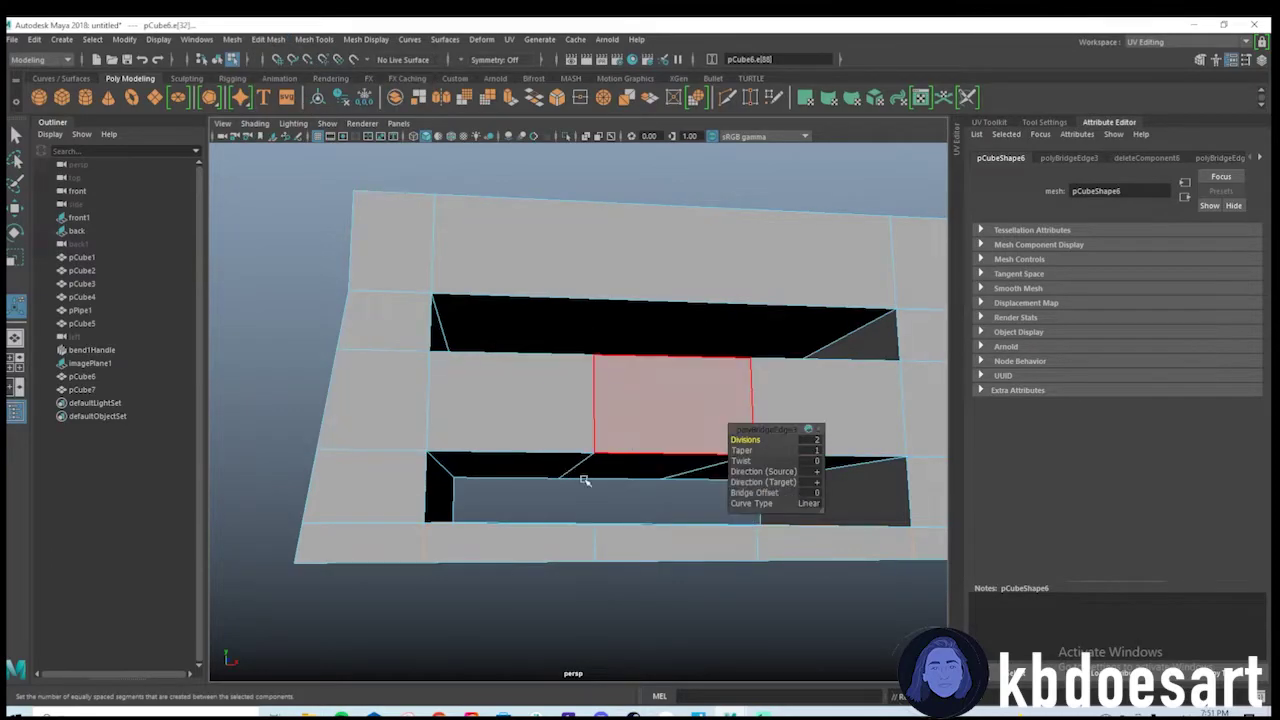
Cut a vertical edge loop down each side leg of the male buckle frame, in line with the prongs' outer edges in the reference.
key("space")
key("space")
key("q")
right_click_drag(651, 354, 508, 430, "alt")
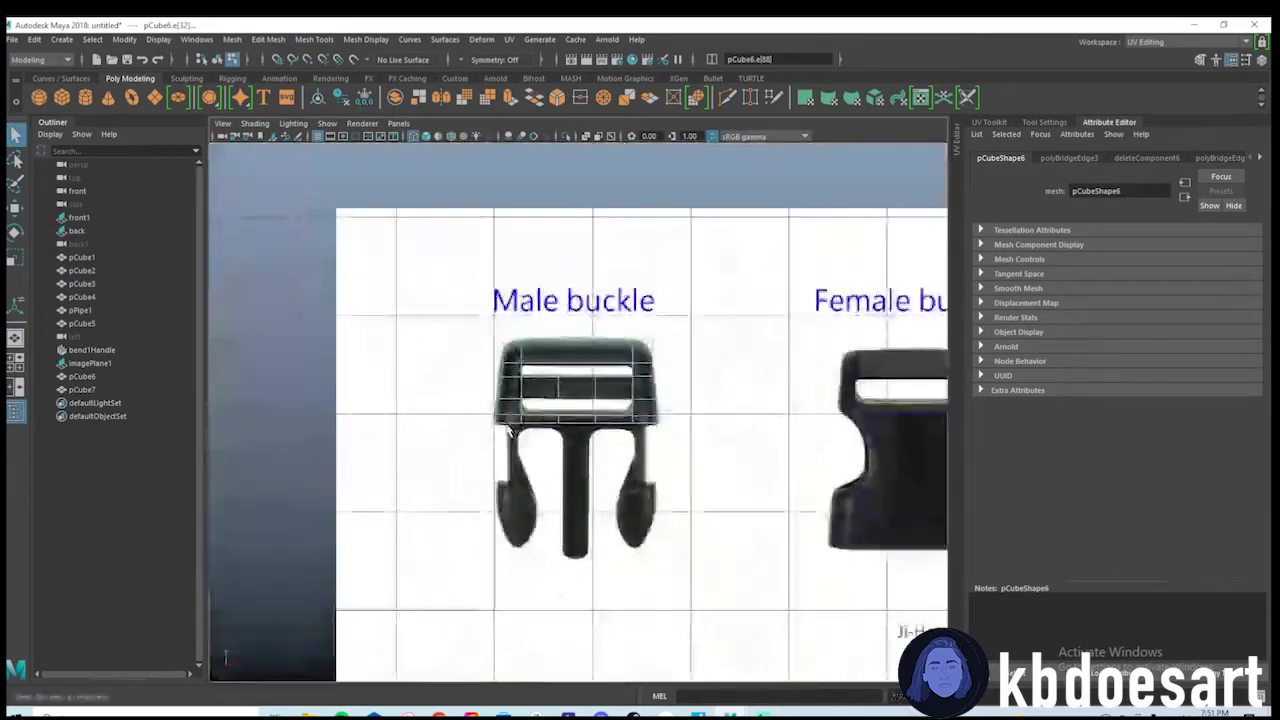
scroll(520, 440, "up", 6)
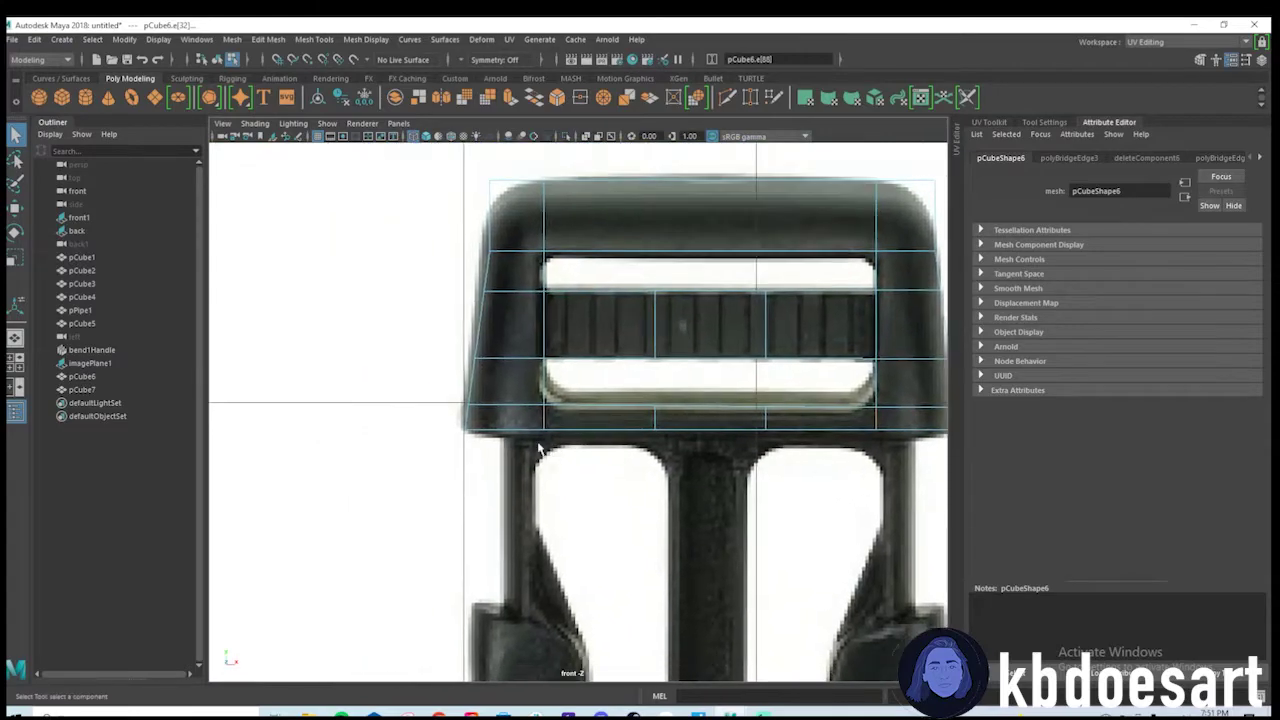
scroll(538, 450, "up", 4)
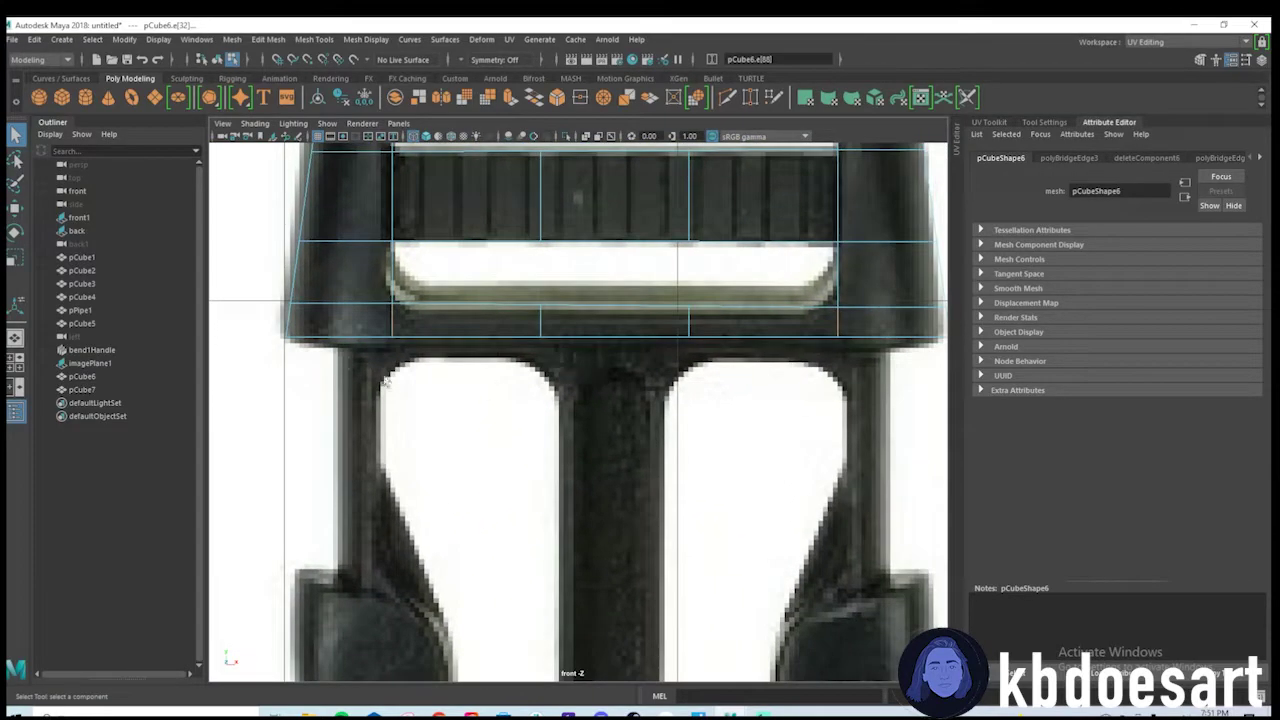
middle_click_drag(383, 378, 407, 400, "alt")
right_click(398, 324)
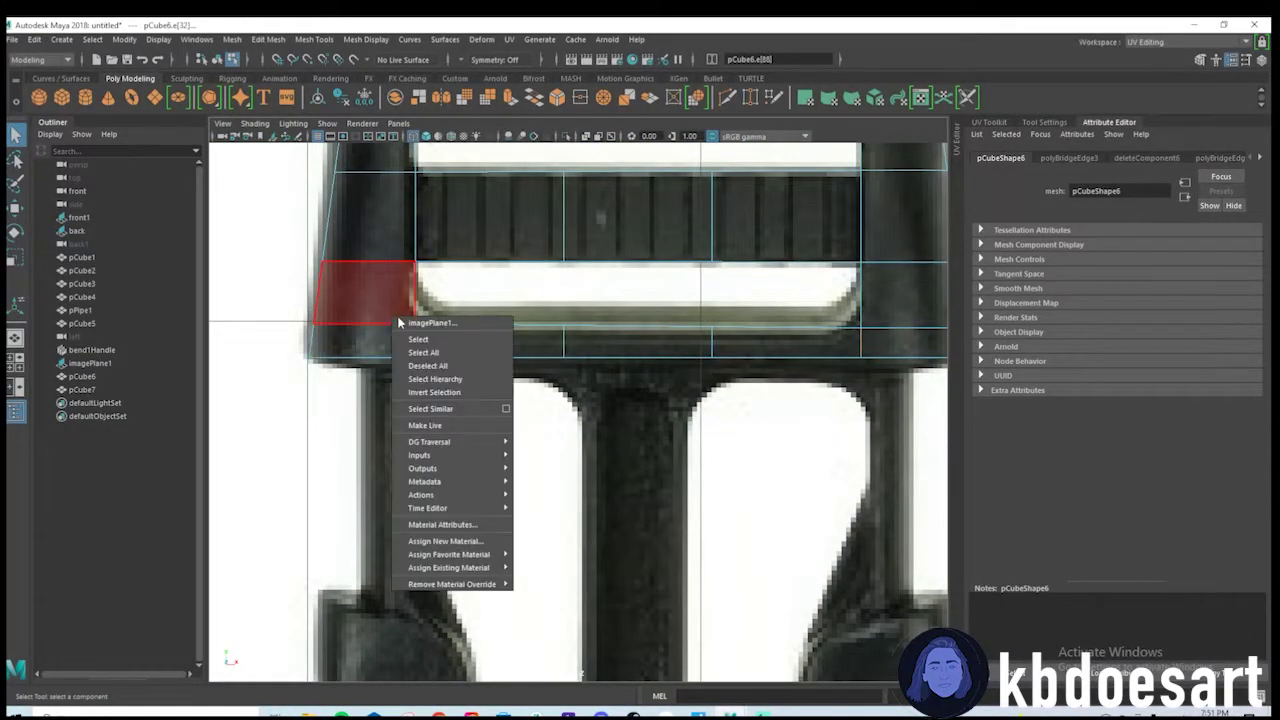
right_click_drag(378, 315, 322, 312, "shift")
scroll(576, 343, "down", 5)
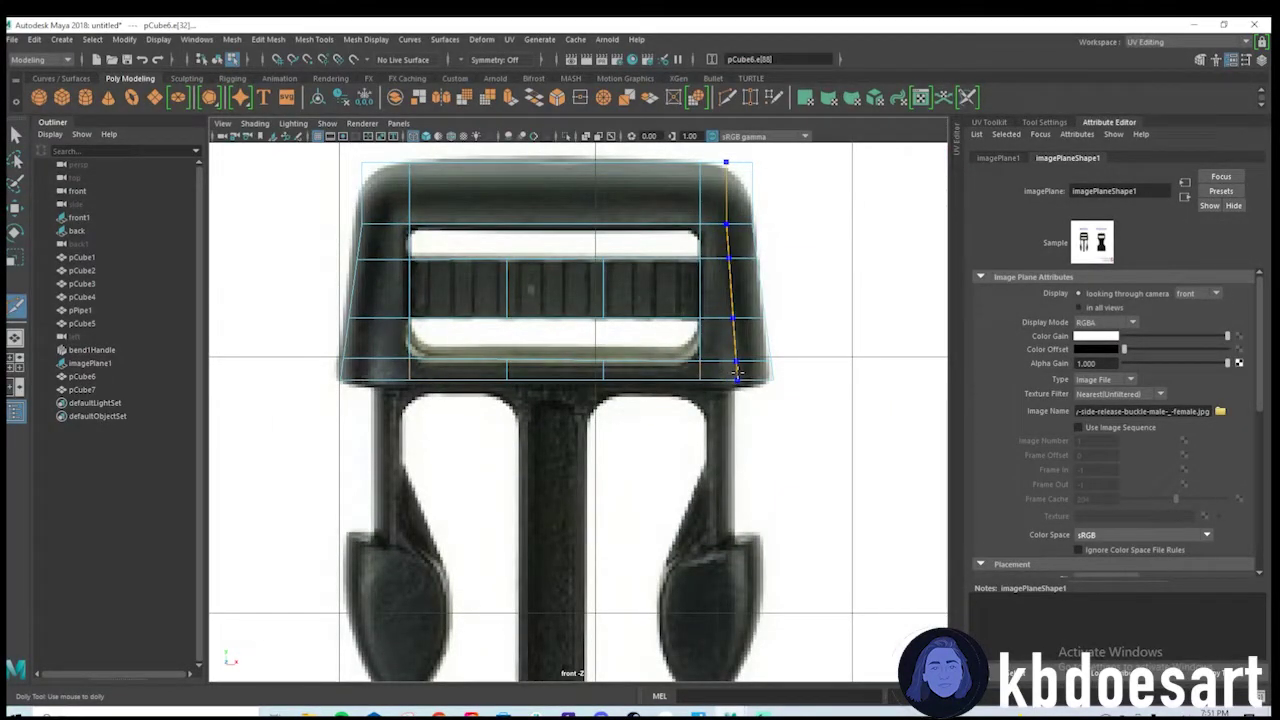
left_click(737, 375)
key("Return")
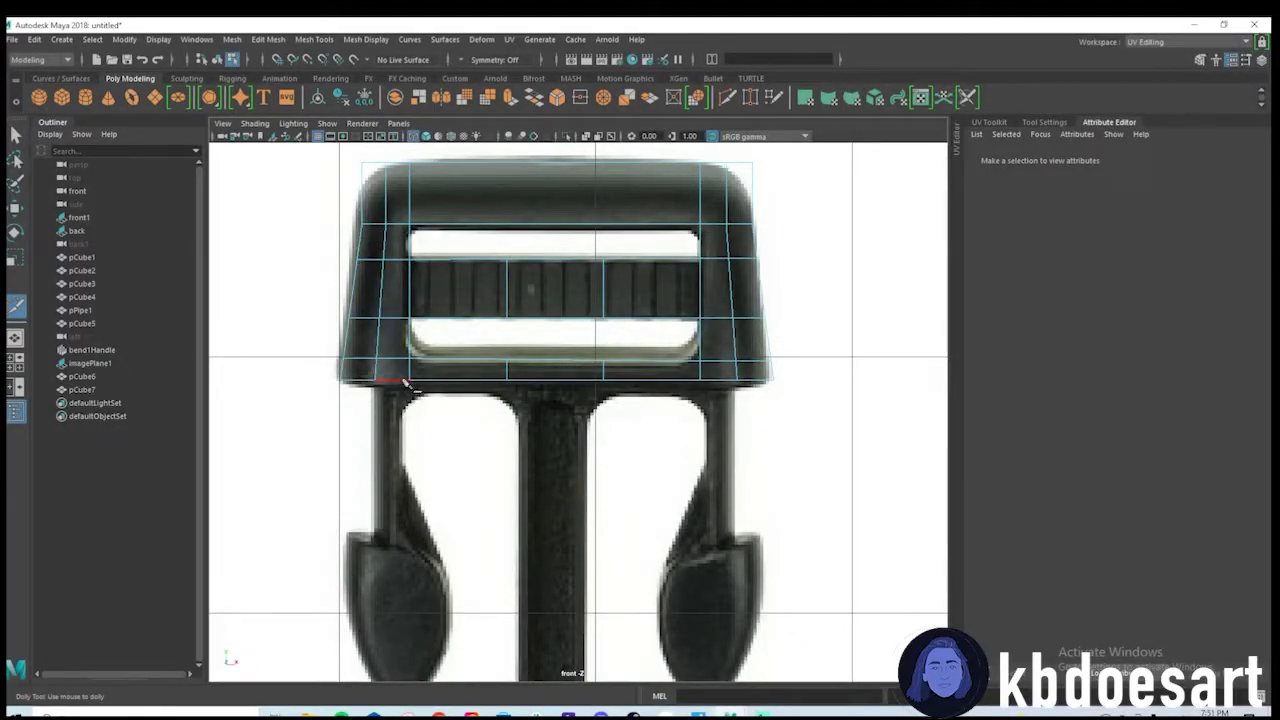
Extrude the frame's underside faces above the two side prongs and the centre prong downward with a thickness of 1.27.
scroll(705, 484, "down", 3)
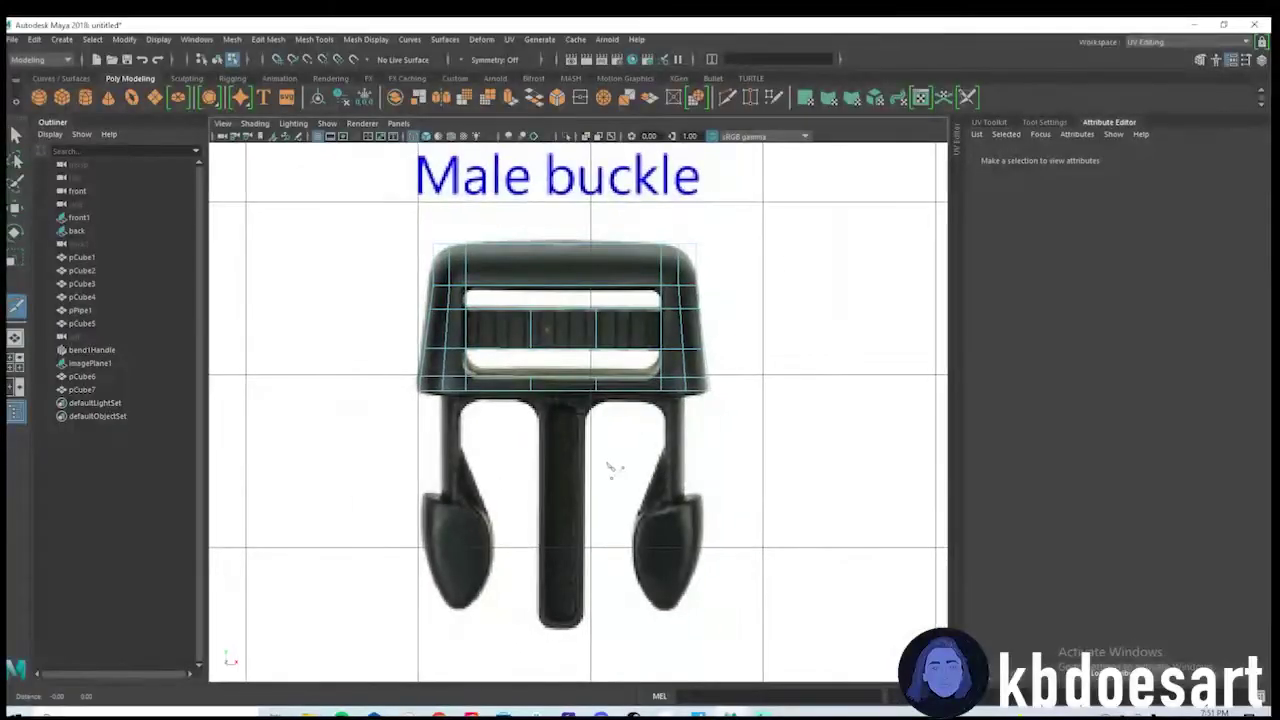
middle_click_drag(611, 469, 608, 458, "alt")
scroll(763, 434, "up", 6)
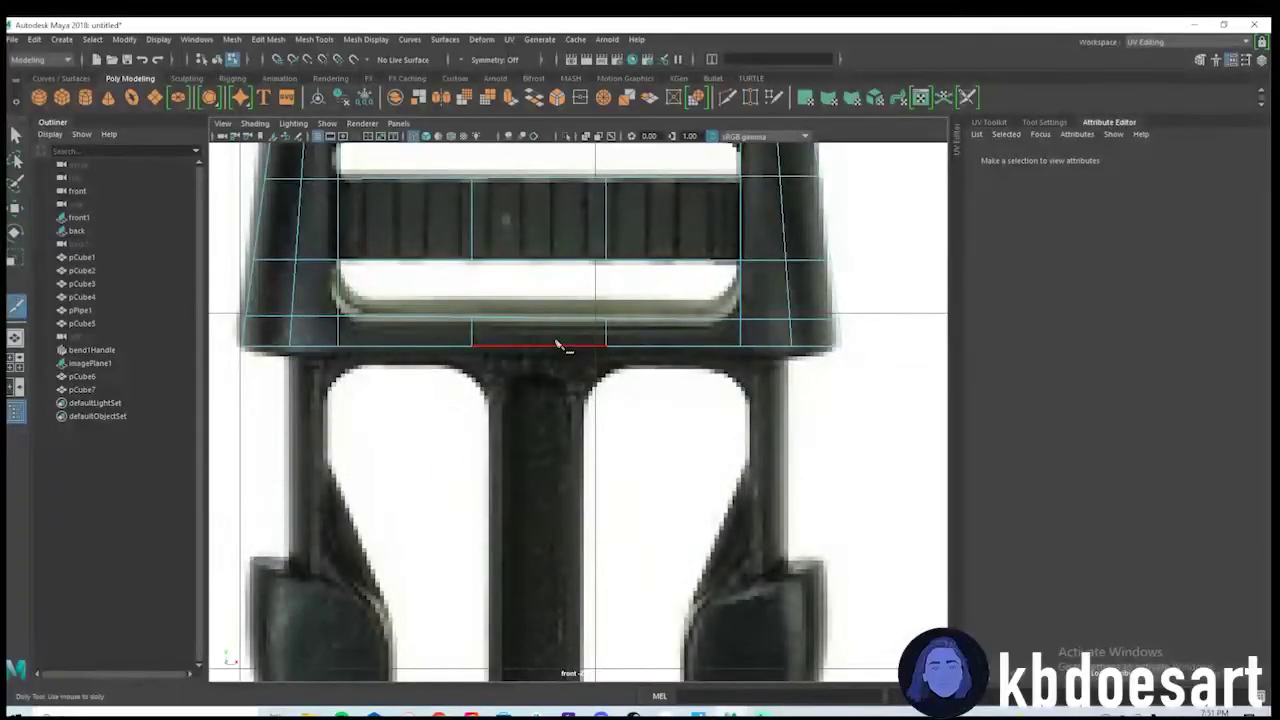
key("q")
key("space")
key("space")
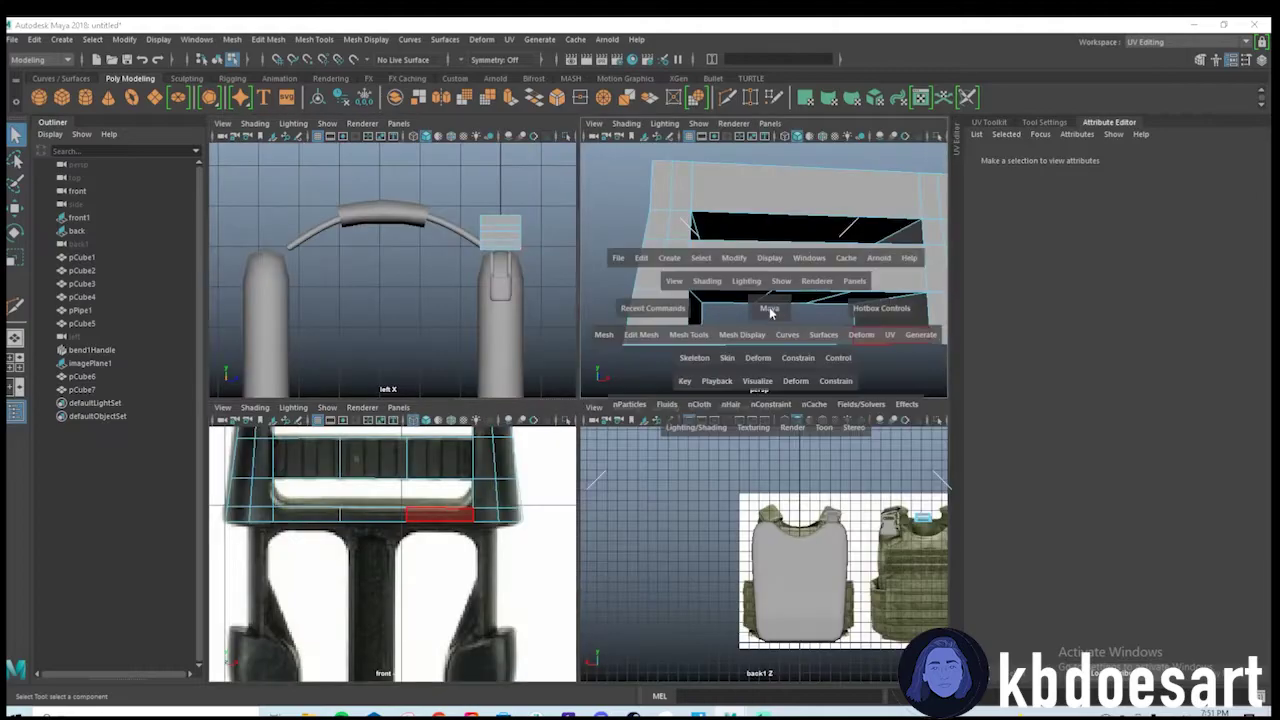
left_click_drag(655, 450, 622, 290, "alt")
left_click(379, 298)
middle_click_drag(731, 288, 671, 371, "alt")
scroll(671, 371, "down", 3)
left_click(554, 346, "shift")
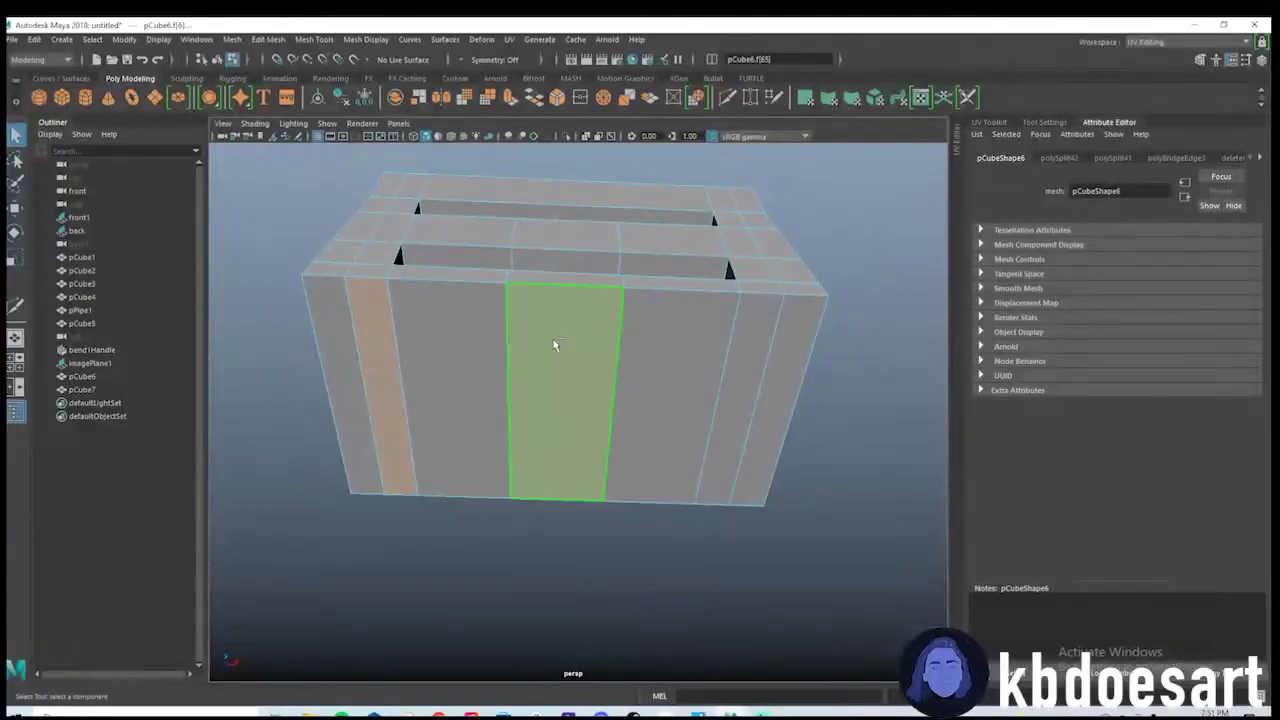
left_click(737, 382, "shift")
key("space")
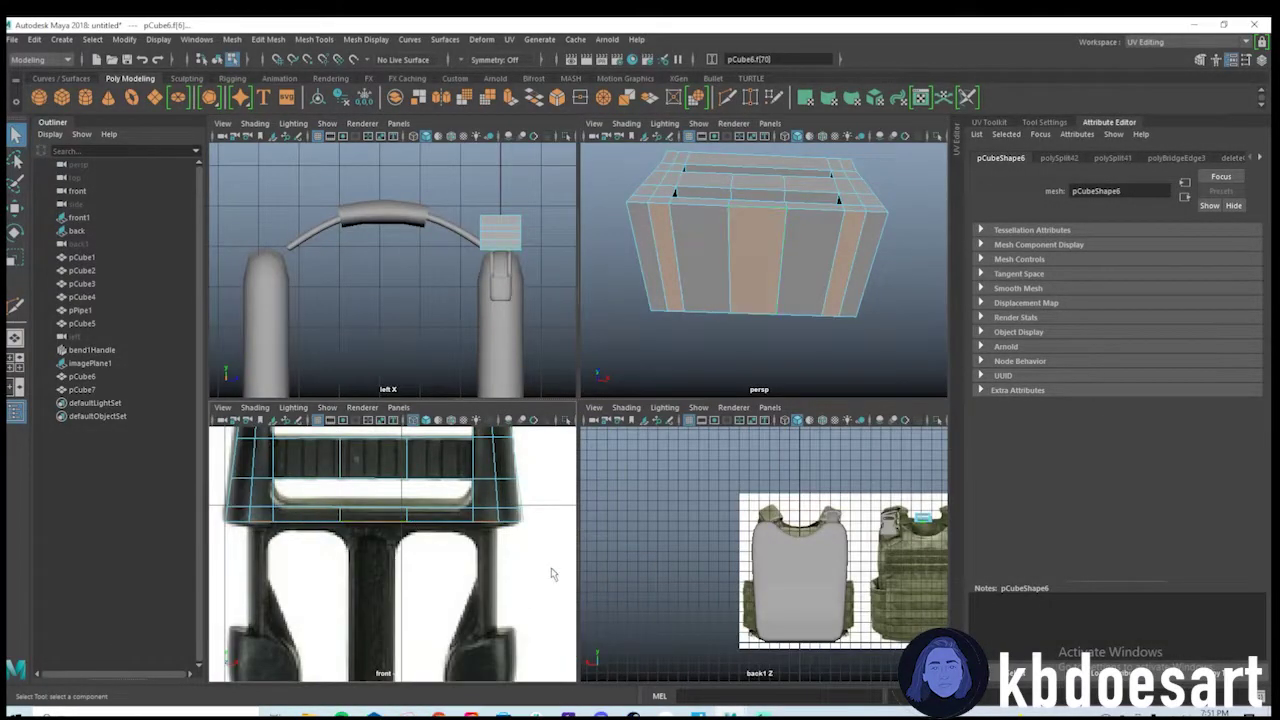
key("space")
key("ctrl+e")
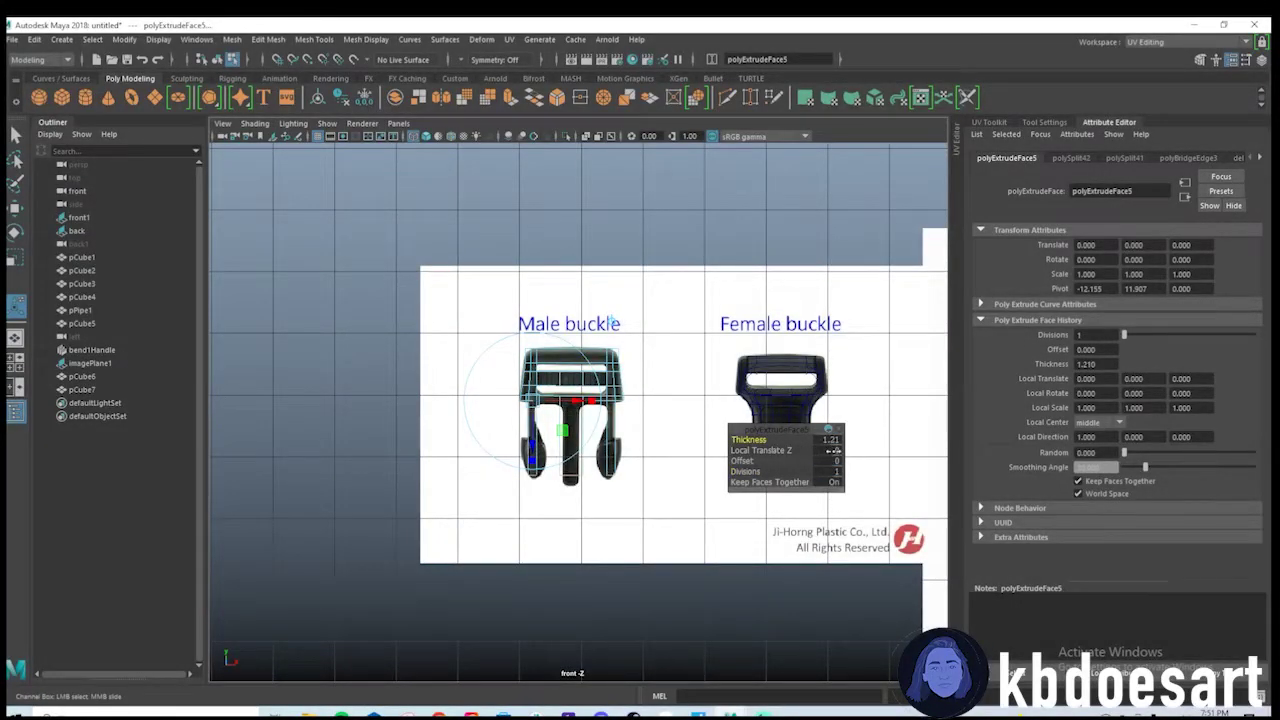
scroll(570, 415, "up", 10)
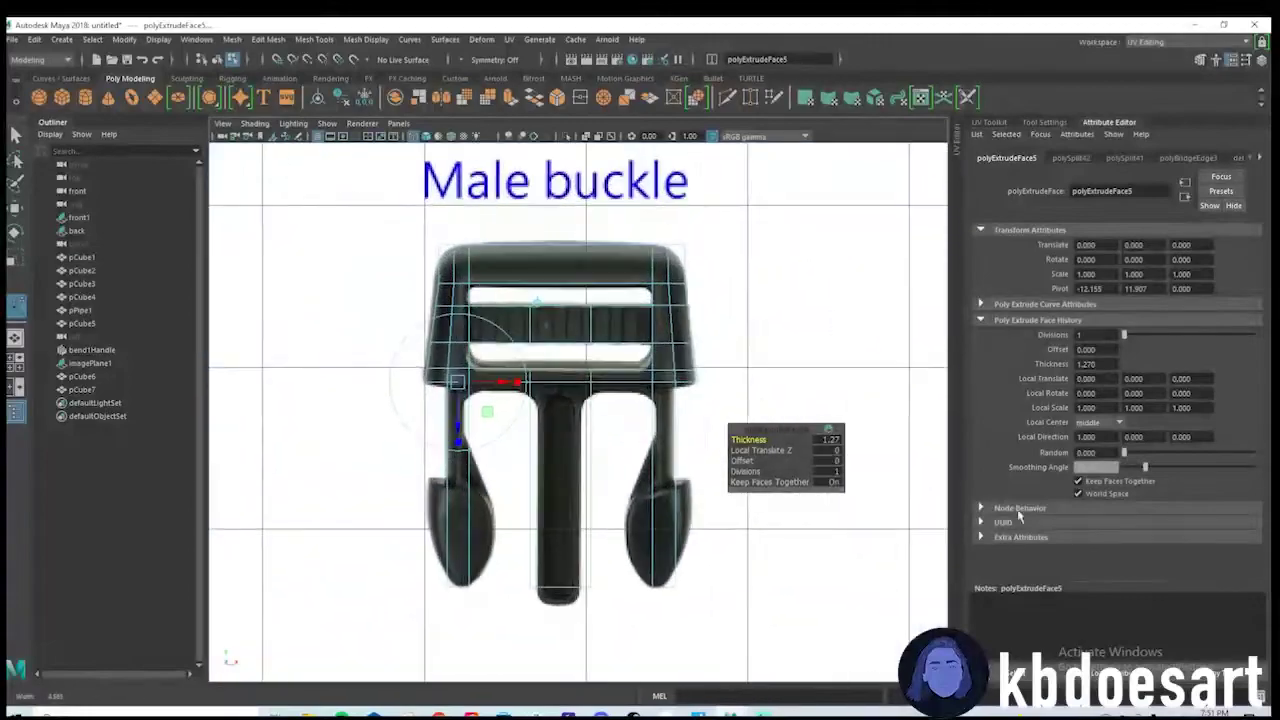
Move the centre prong's bottom vertices down to the reference tip and scale them narrower to match its width.
key("q")
middle_click_drag(618, 578, 587, 476, "alt")
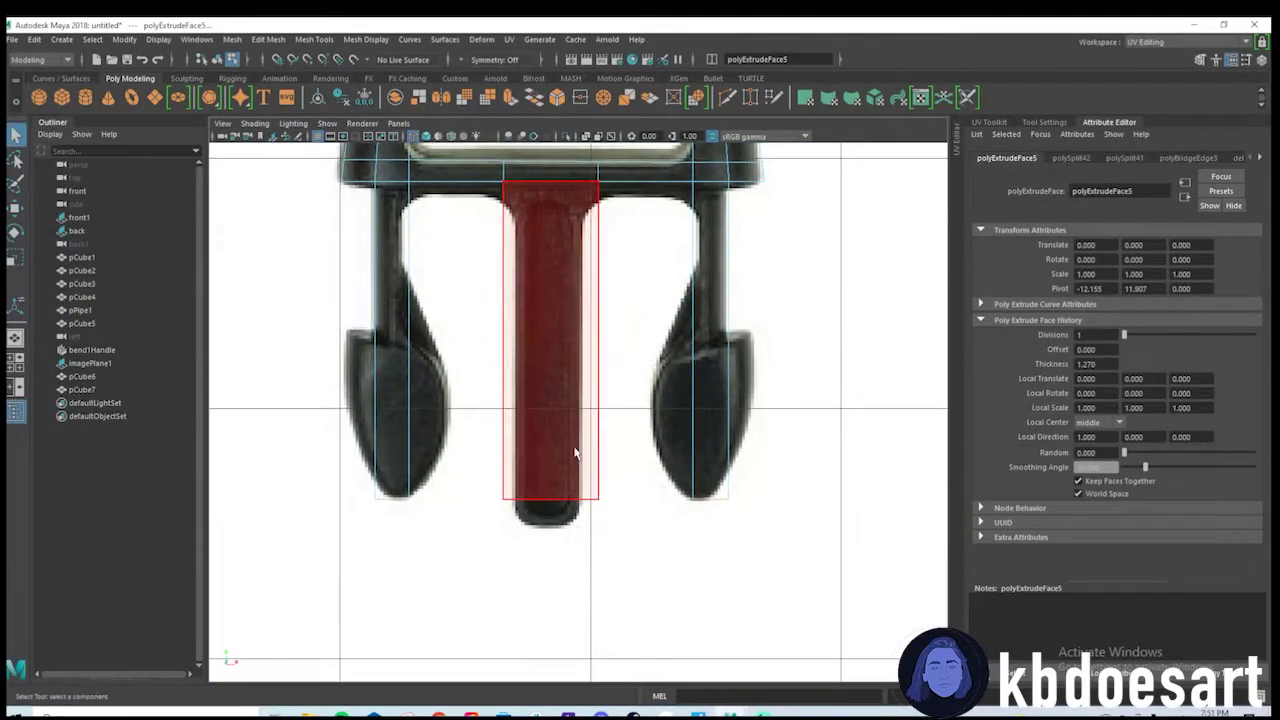
right_click(577, 452)
right_click(578, 485)
right_click(571, 497)
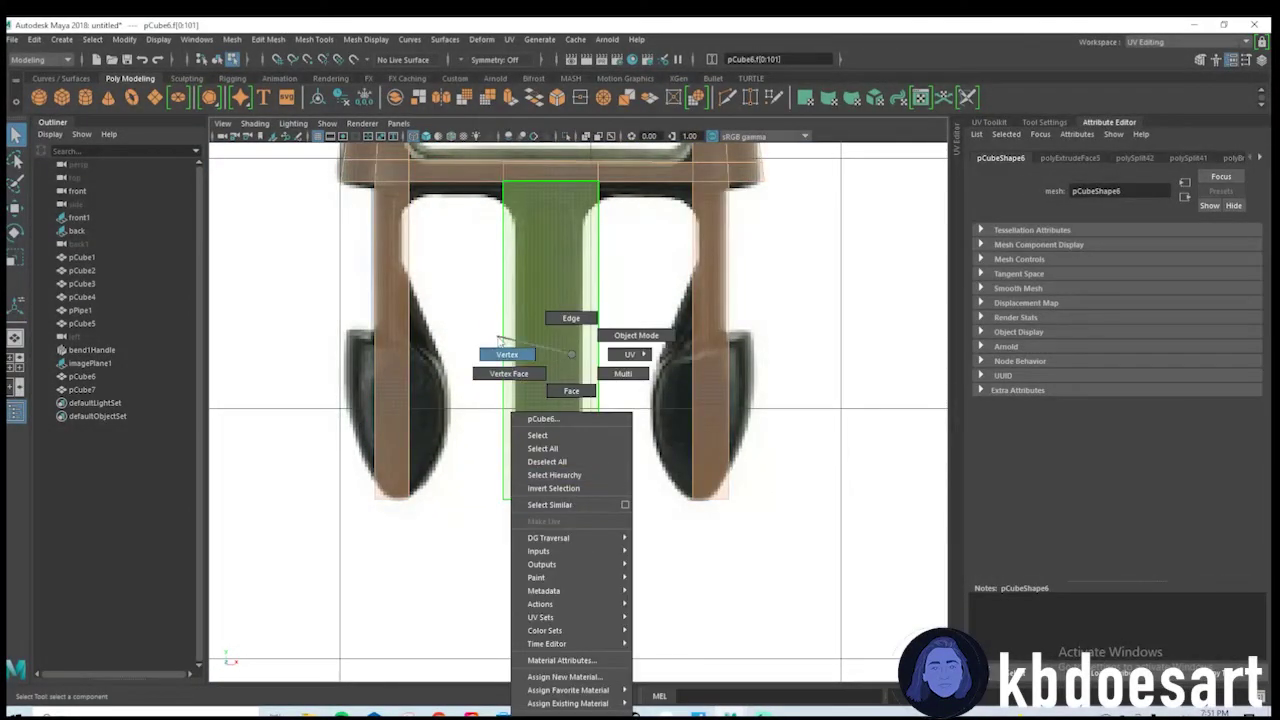
right_click_drag(500, 341, 498, 343)
left_click_drag(484, 476, 646, 526)
key("w")
left_click_drag(554, 442, 555, 470)
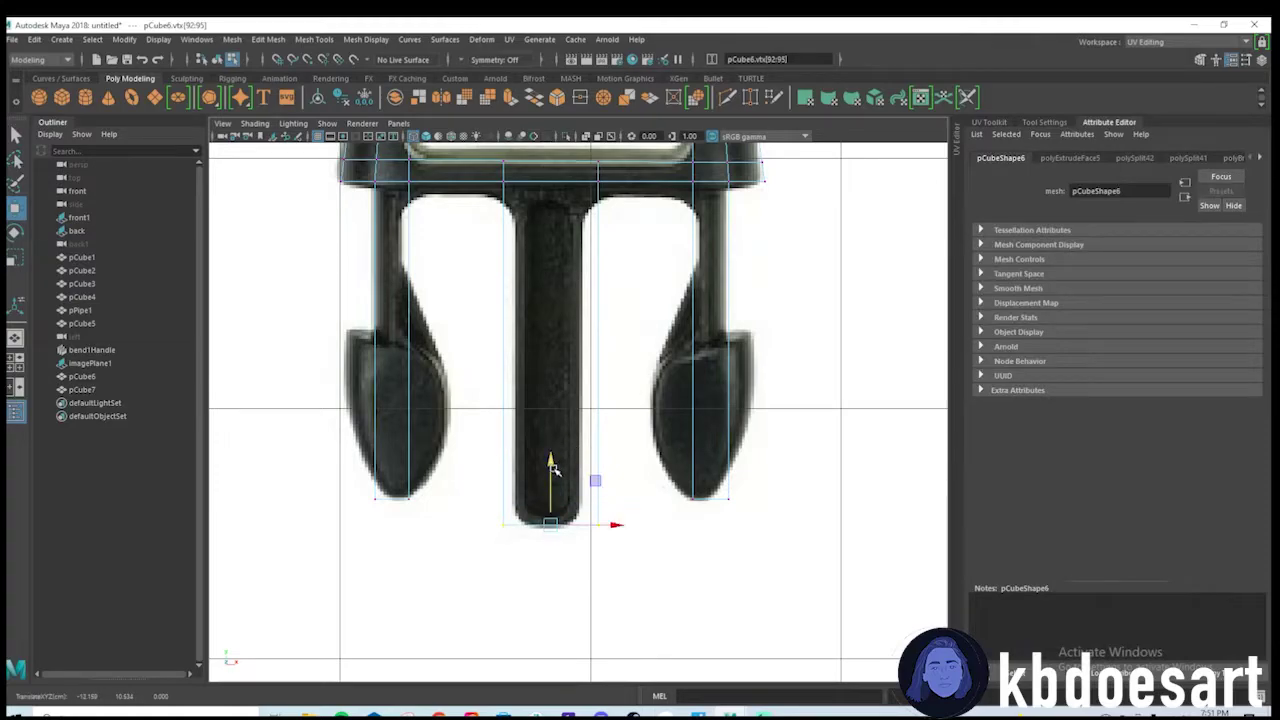
key("r")
left_click_drag(603, 526, 592, 525)
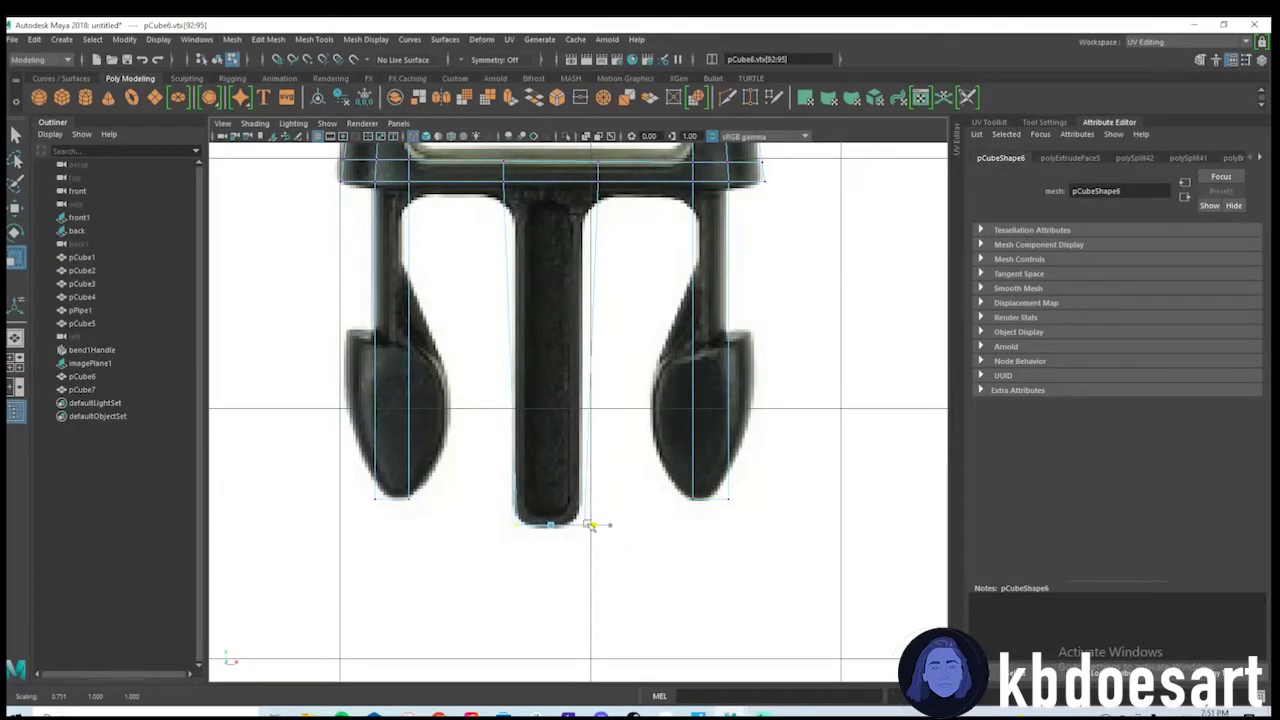
Lower the inner vertices along the frame's bottom edge to the underside of the lower bar in the reference.
scroll(491, 400, "down", 3)
scroll(482, 368, "up", 10)
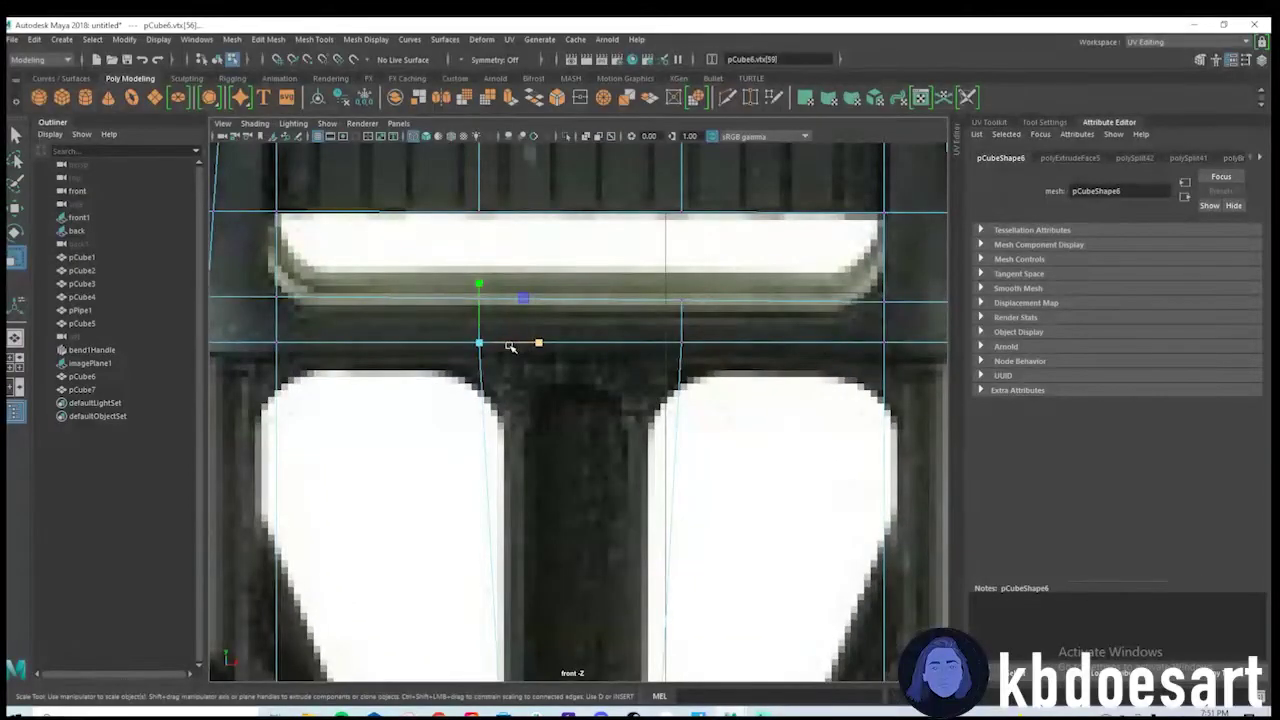
scroll(540, 362, "down", 4)
scroll(569, 363, "up", 2)
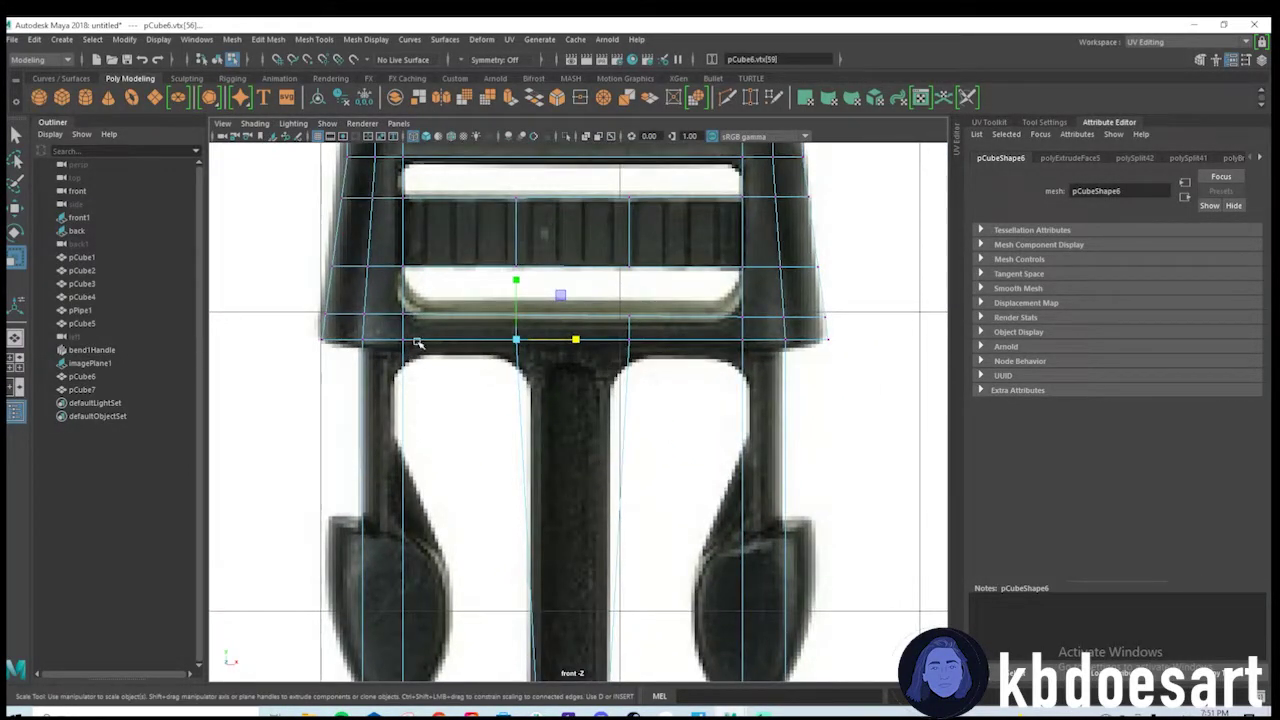
left_click_drag(565, 349, 764, 350)
key("w")
scroll(571, 330, "up", 2)
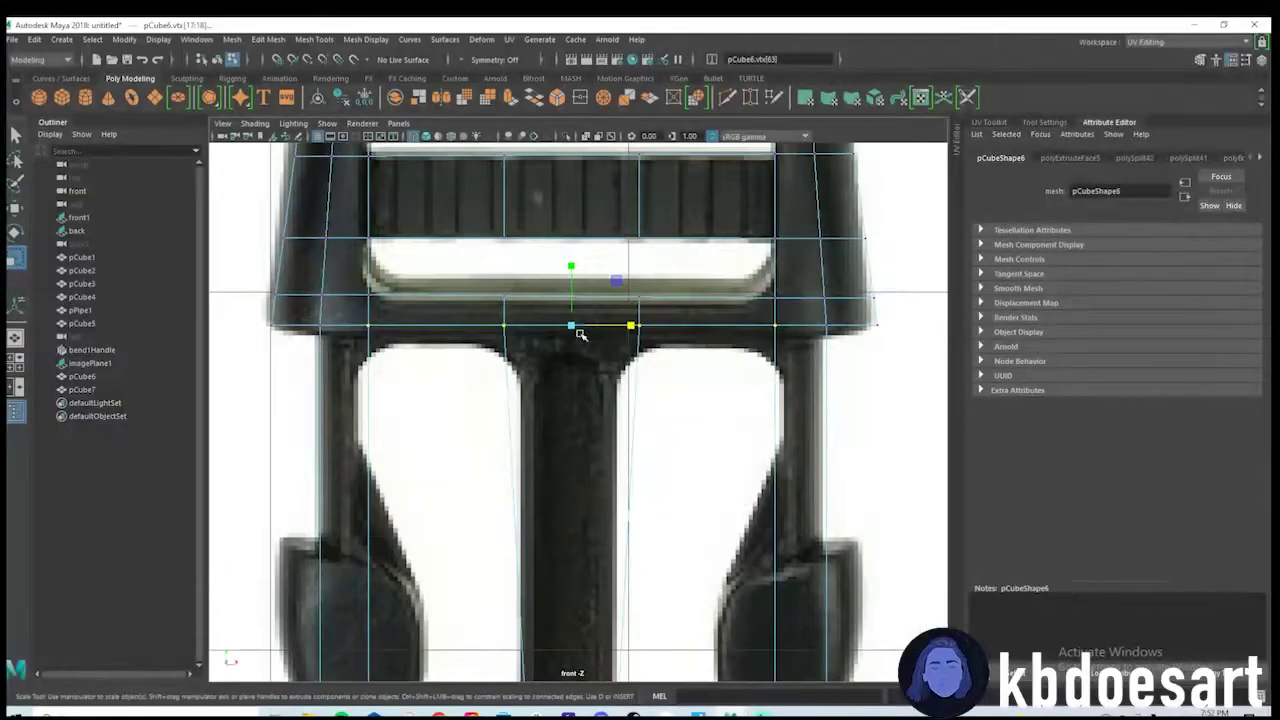
left_click_drag(571, 265, 576, 285)
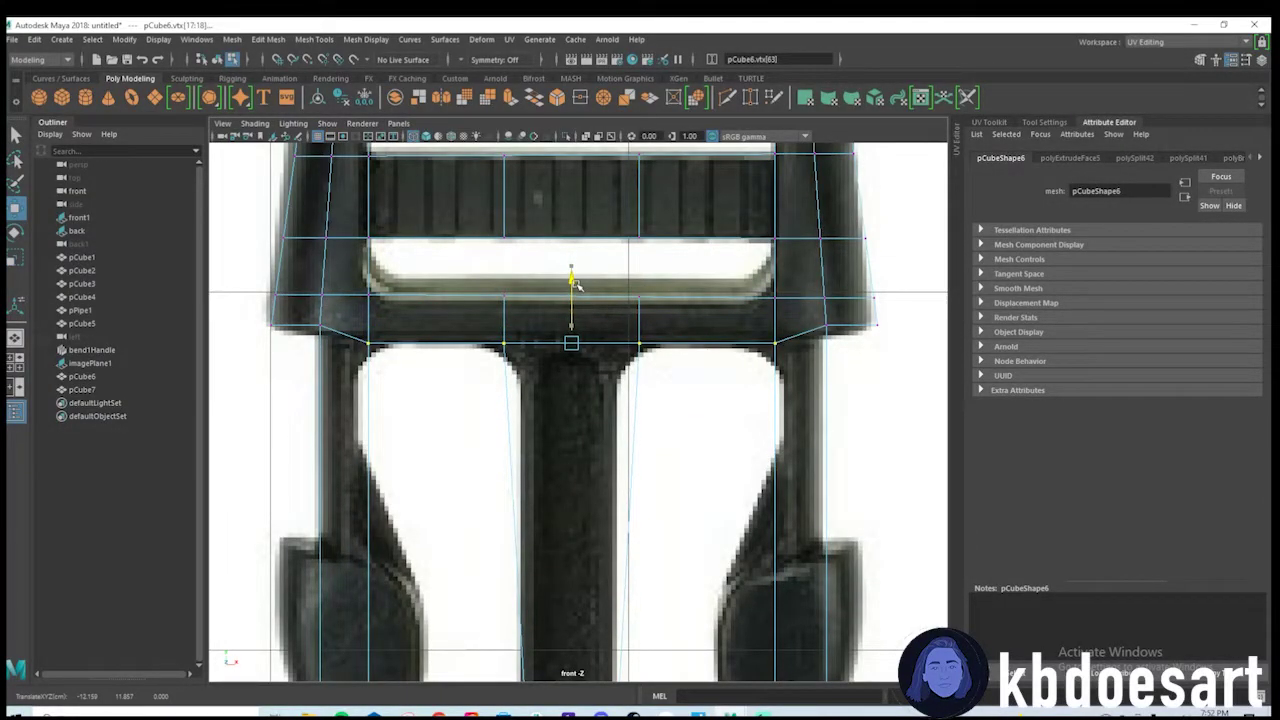
scroll(829, 360, "up", 1)
middle_click_drag(829, 360, 698, 370, "alt")
scroll(765, 356, "up", 1)
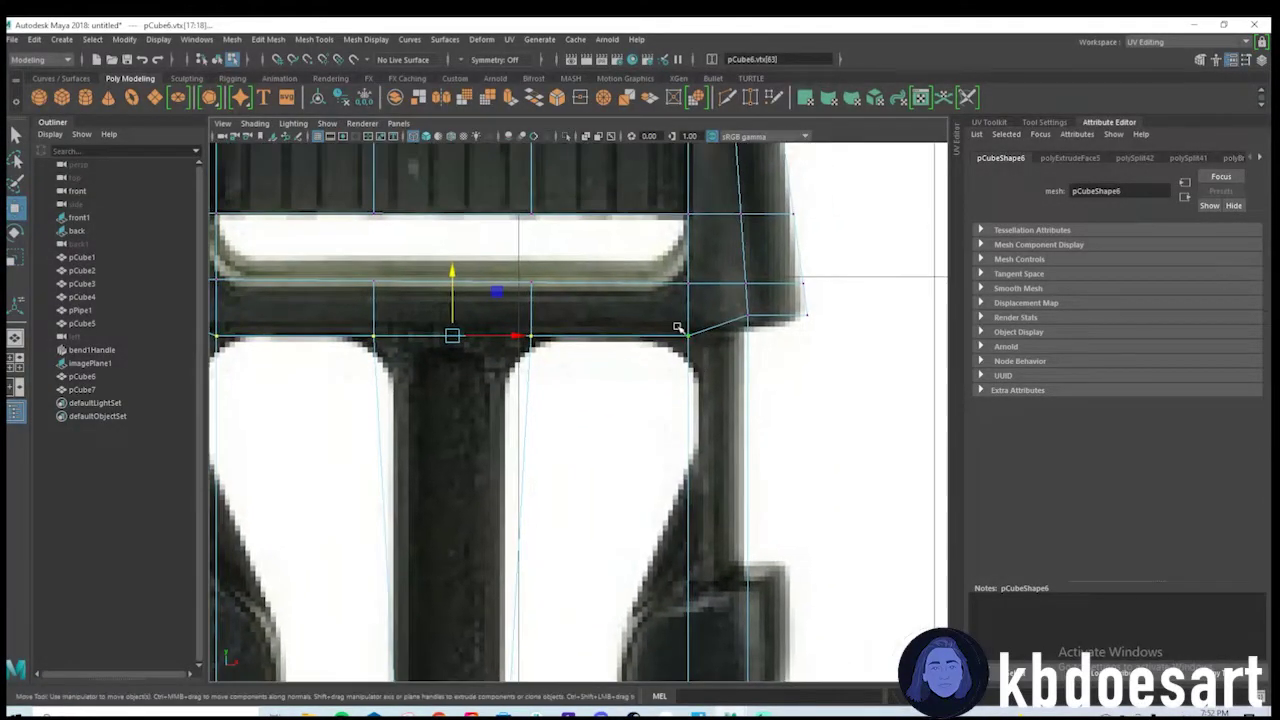
left_click_drag(688, 278, 690, 280)
scroll(587, 300, "up", 3)
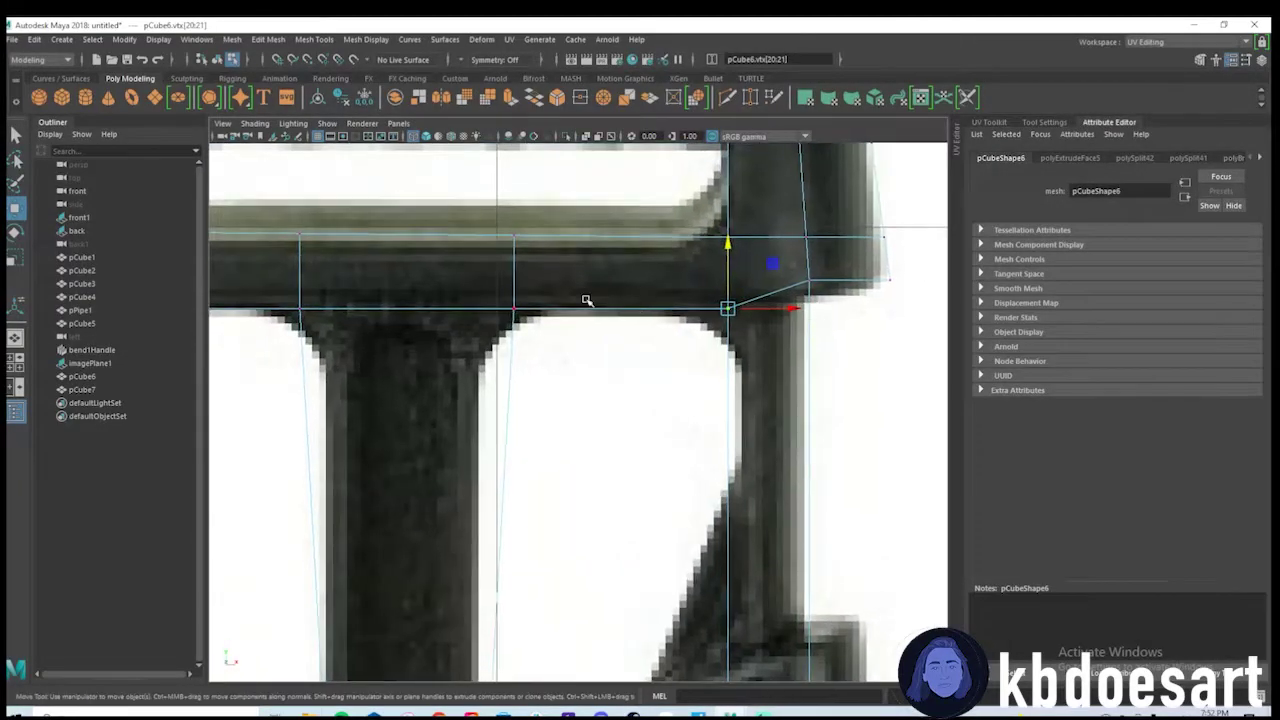
Cut an edge loop near the top of the centre prong and scale its vertices inward to match the prong's tapered neck.
middle_click_drag(478, 343, 641, 333, "alt")
right_click_drag(499, 344, 430, 344, "shift")
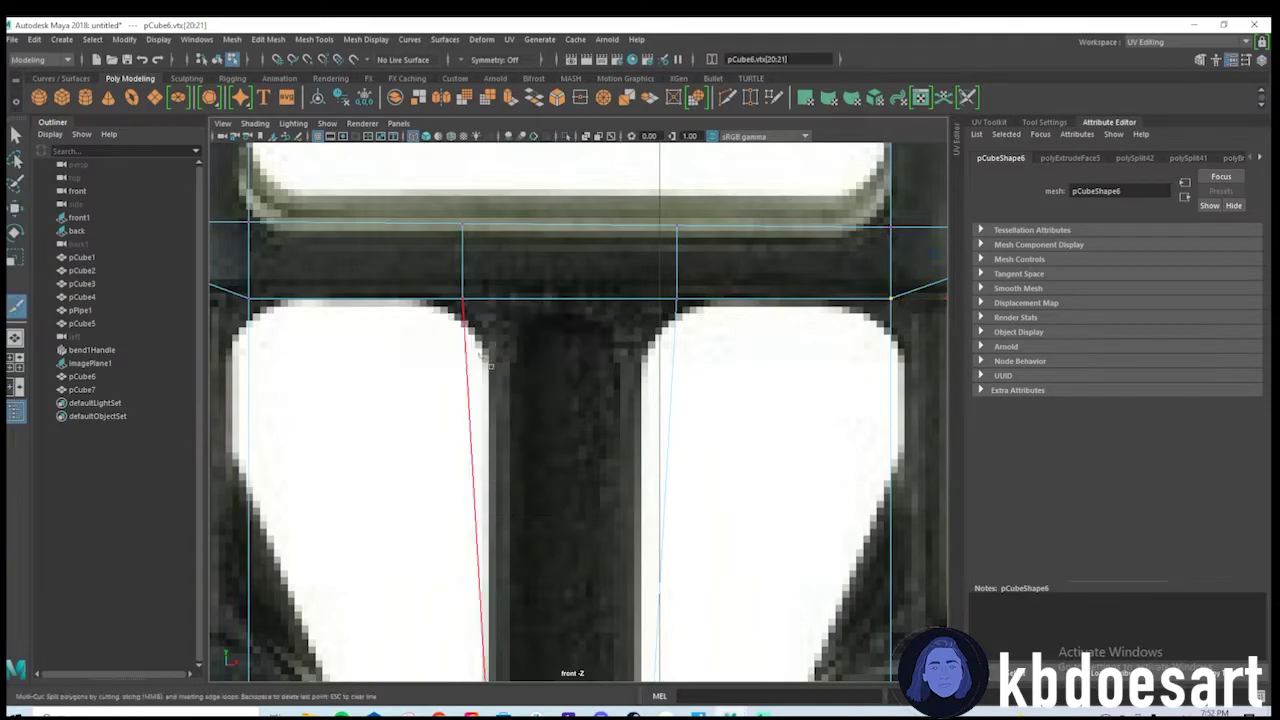
left_click(494, 347, "ctrl")
key("q")
left_click_drag(374, 329, 716, 363)
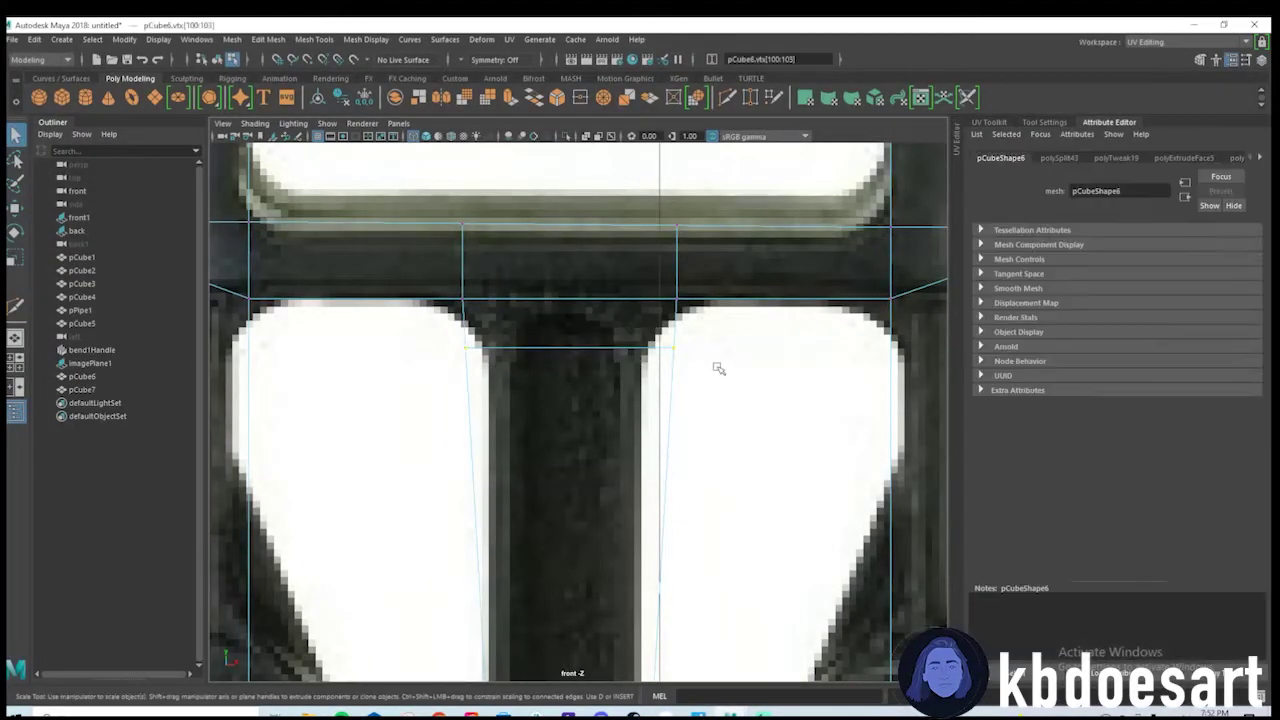
key("r")
left_click_drag(620, 350, 611, 351)
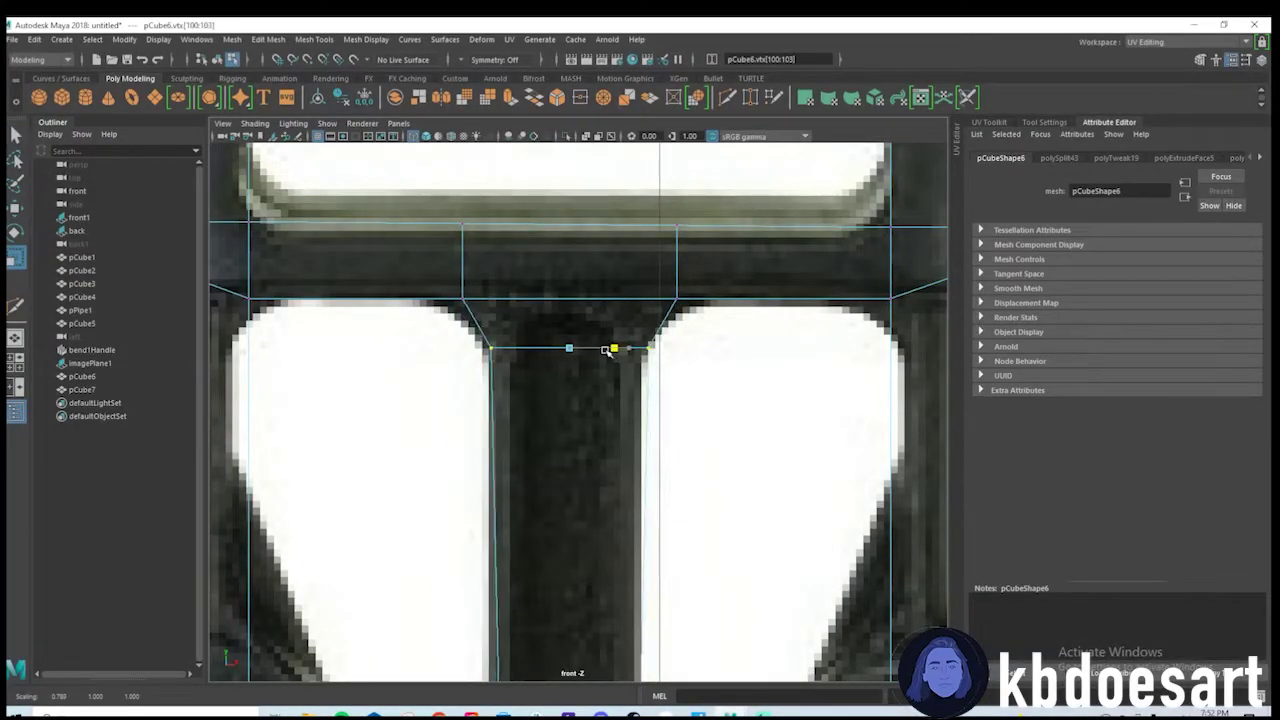
scroll(706, 435, "down", 5)
Cut edge loops across the left prong at its upper bend, where the inner flare begins, and at the head's top edge.
scroll(437, 417, "up", 6)
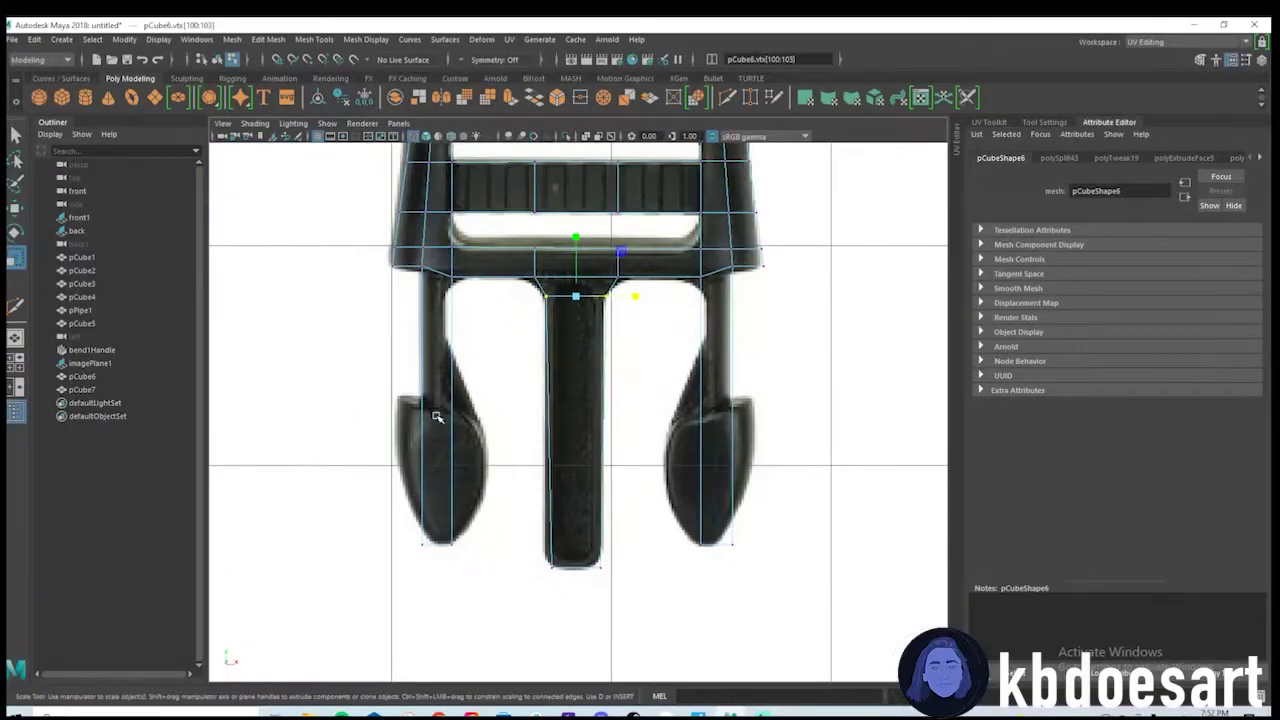
scroll(436, 359, "up", 5)
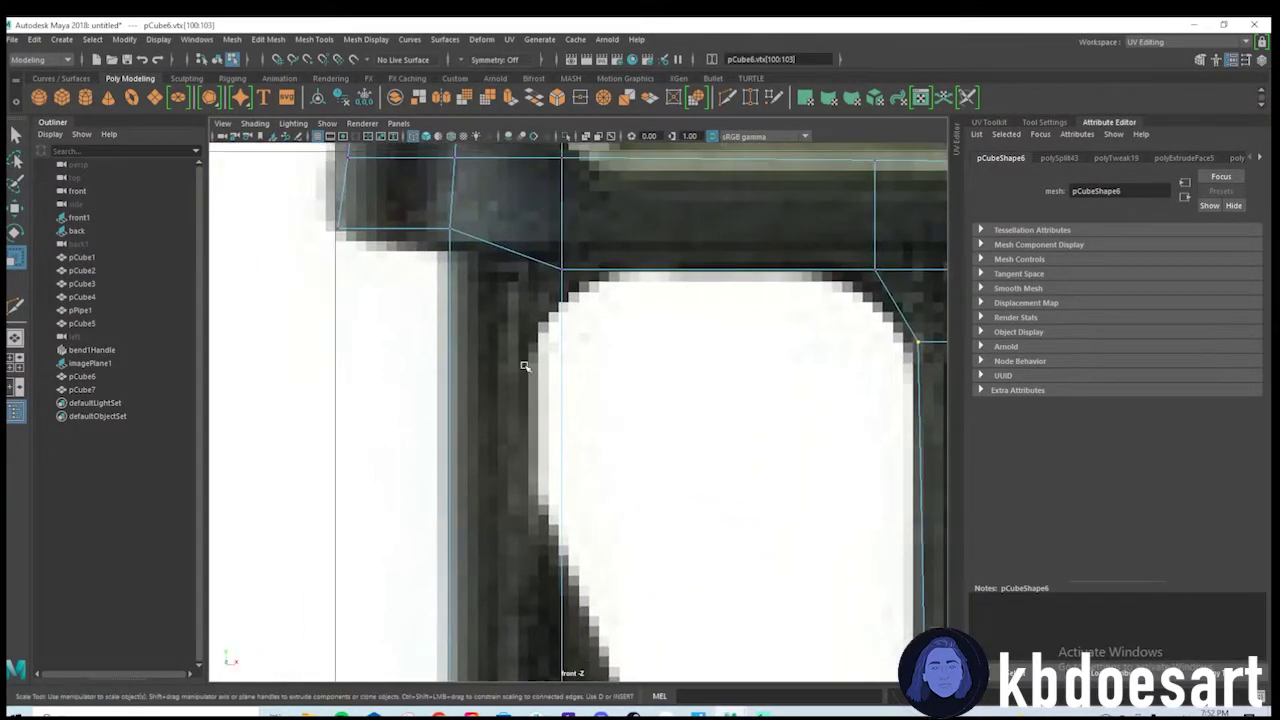
right_click_drag(460, 314, 408, 312, "shift")
left_click(450, 285)
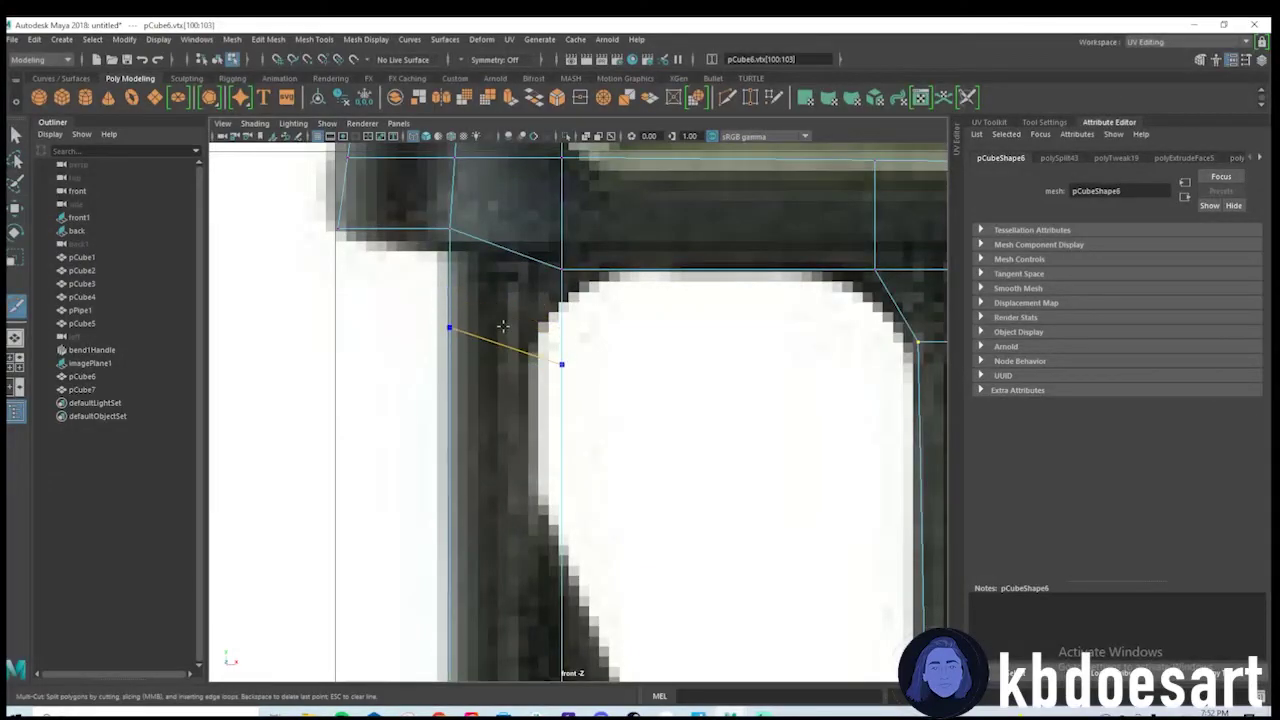
left_click_drag(506, 335, 514, 505, "ctrl")
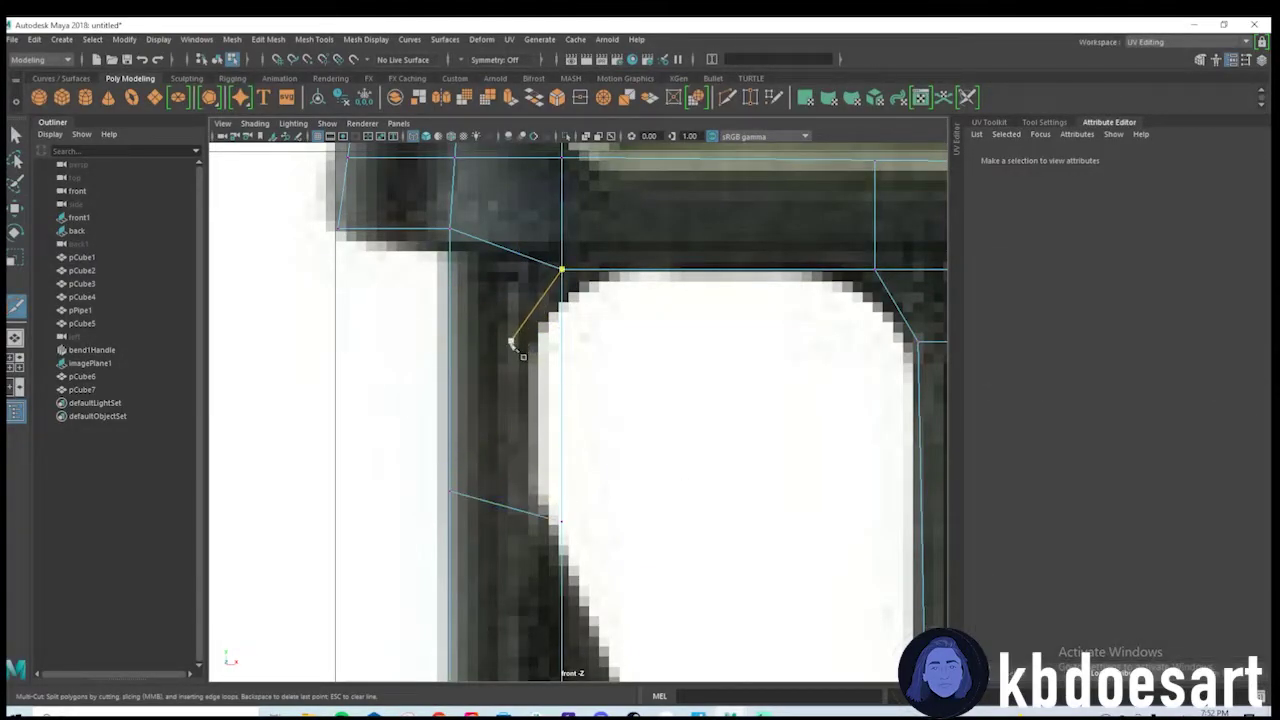
key("q")
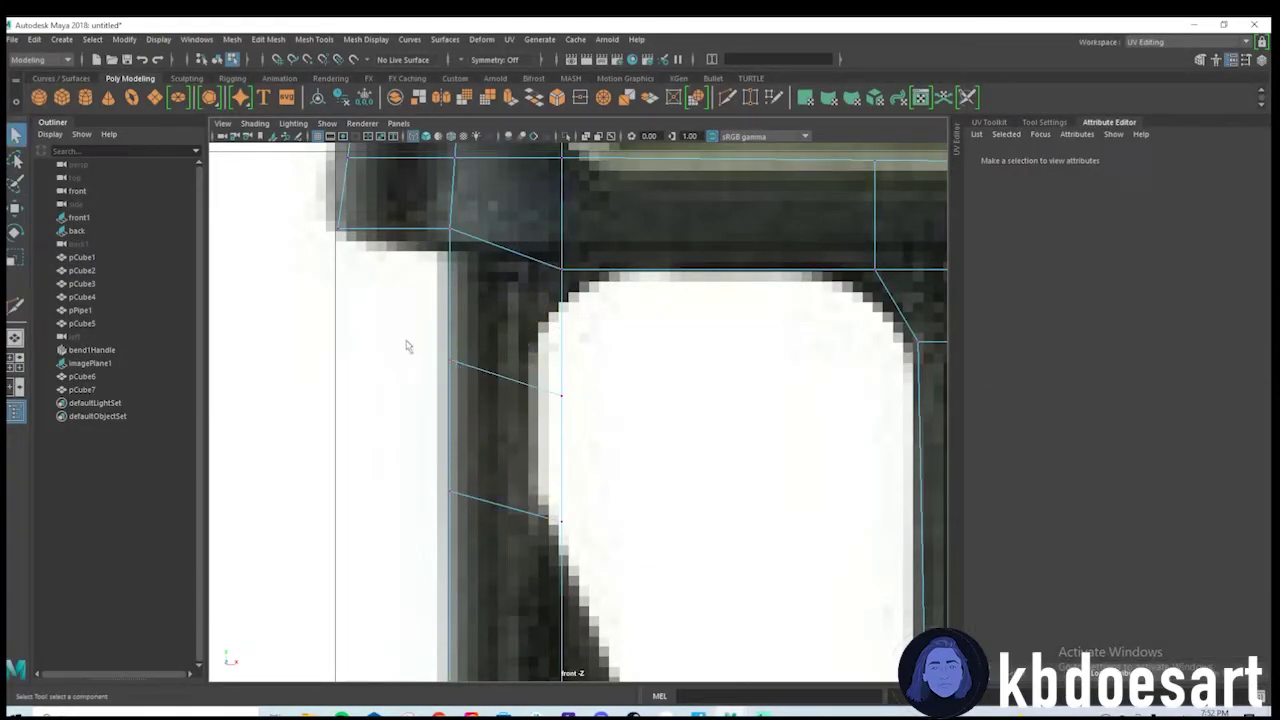
Move the left prong's inner vertices sideways at each new loop to follow the narrow neck and flared head in the reference.
key("w")
left_click_drag(612, 431, 594, 394)
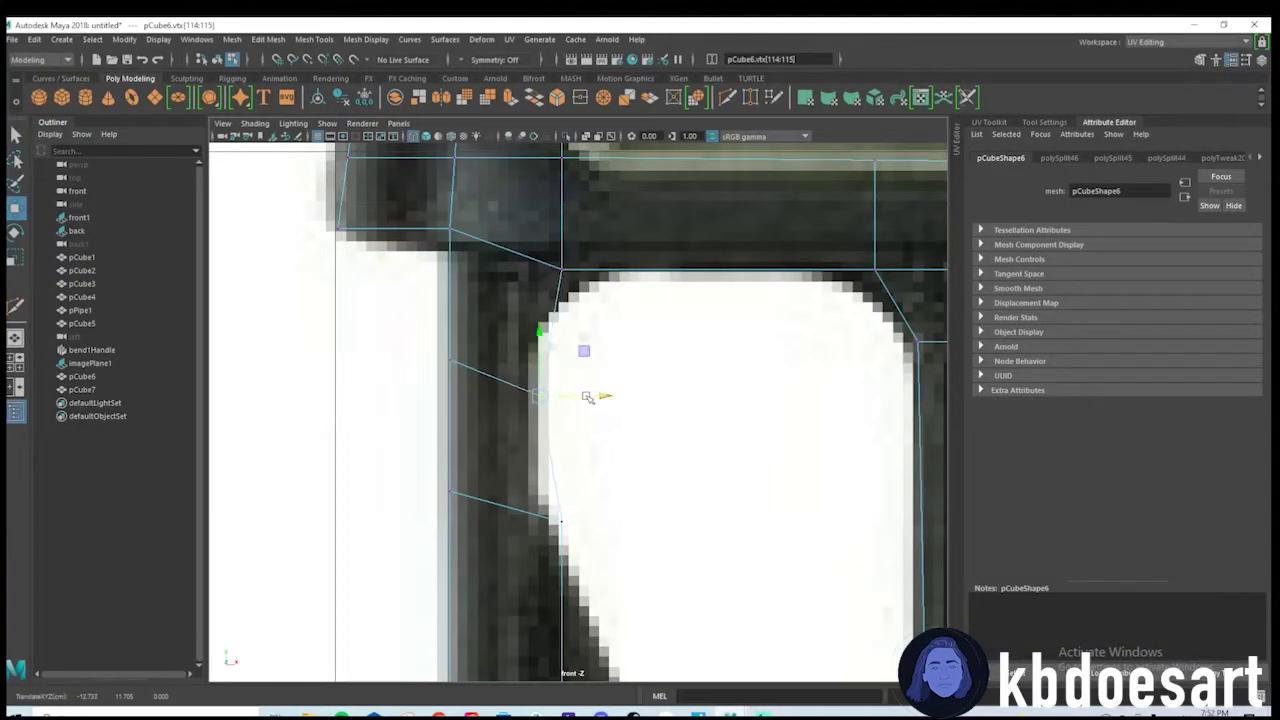
left_click_drag(524, 467, 591, 522)
middle_click_drag(591, 521, 582, 352, "alt")
middle_click_drag(634, 480, 622, 354, "alt")
left_click_drag(510, 464, 575, 505)
scroll(573, 474, "down", 10)
left_click_drag(572, 421, 622, 421)
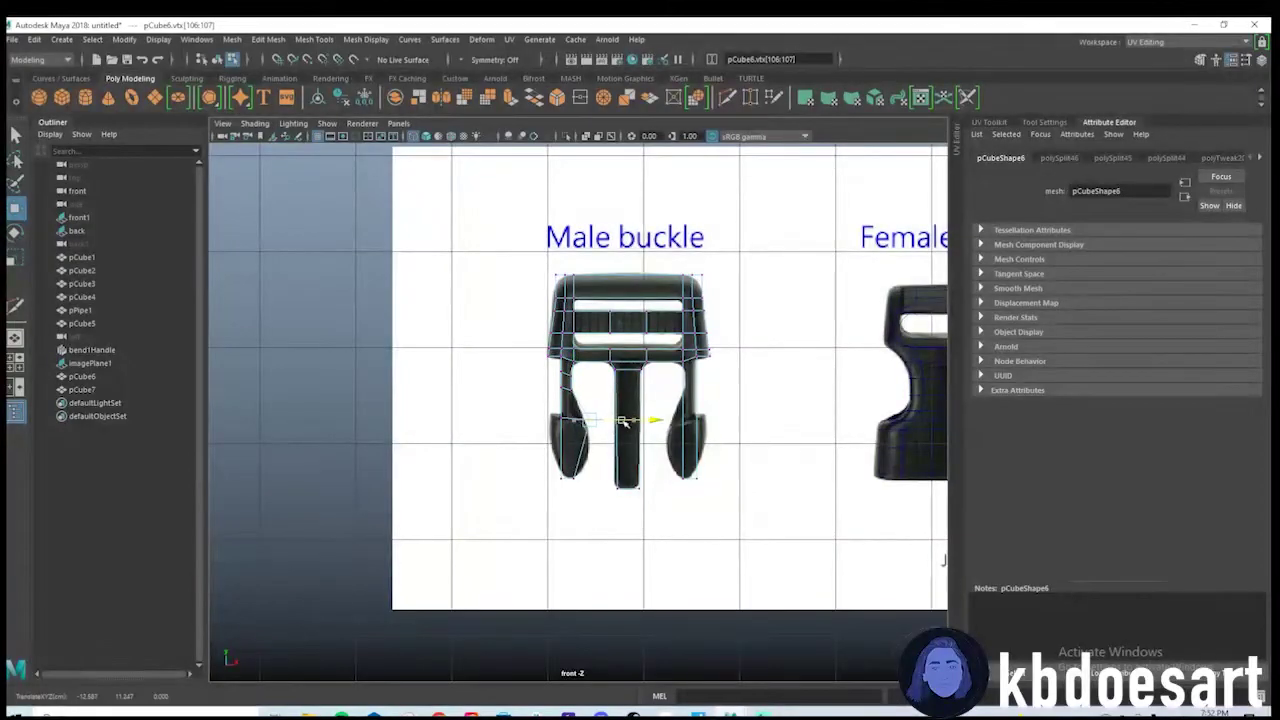
scroll(619, 424, "up", 8)
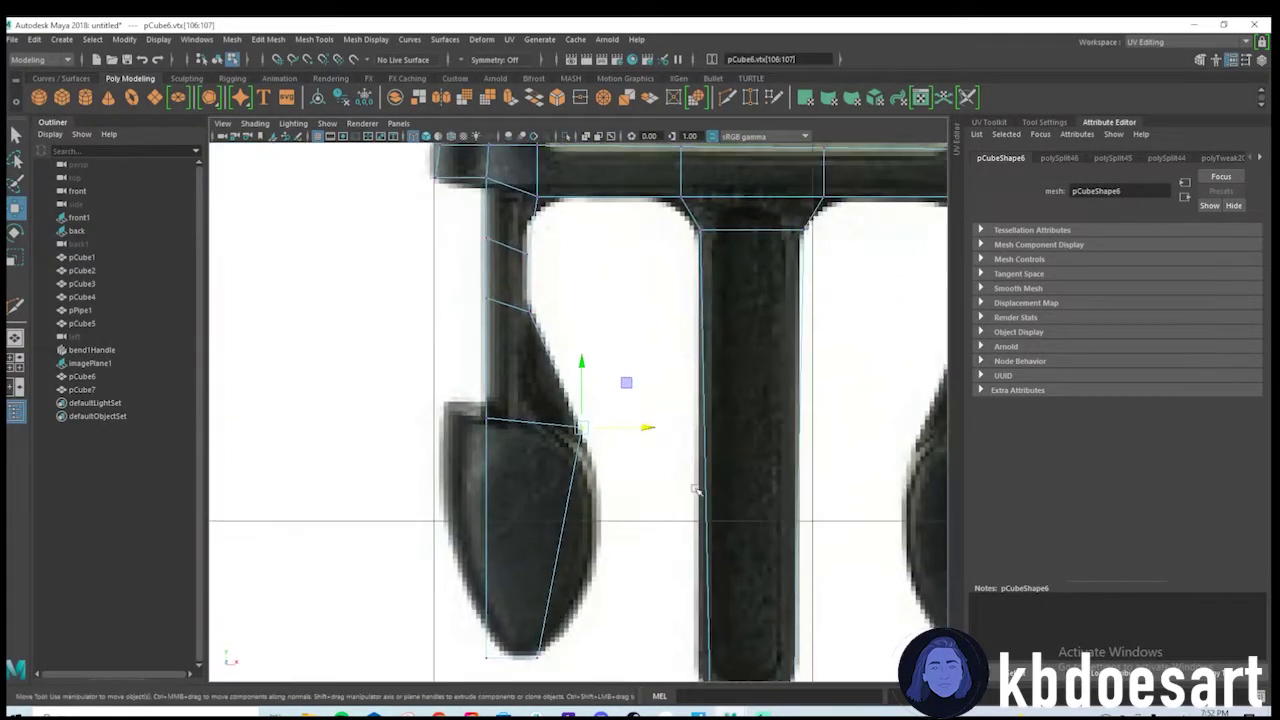
Cut an edge loop across the left prong's head at mid-height and move its inner vertices out to the head's widest point.
left_click_drag(492, 392, 533, 404)
right_click(498, 435, "shift")
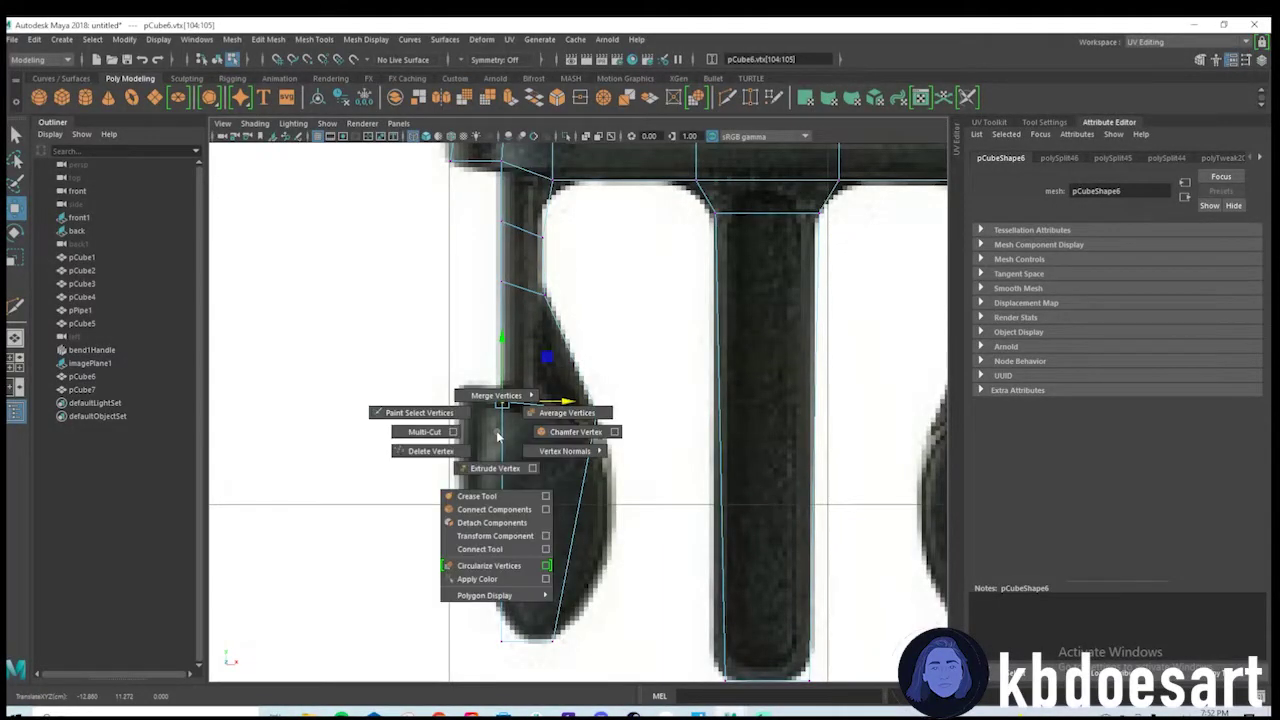
right_click_drag(433, 430, 428, 431, "shift")
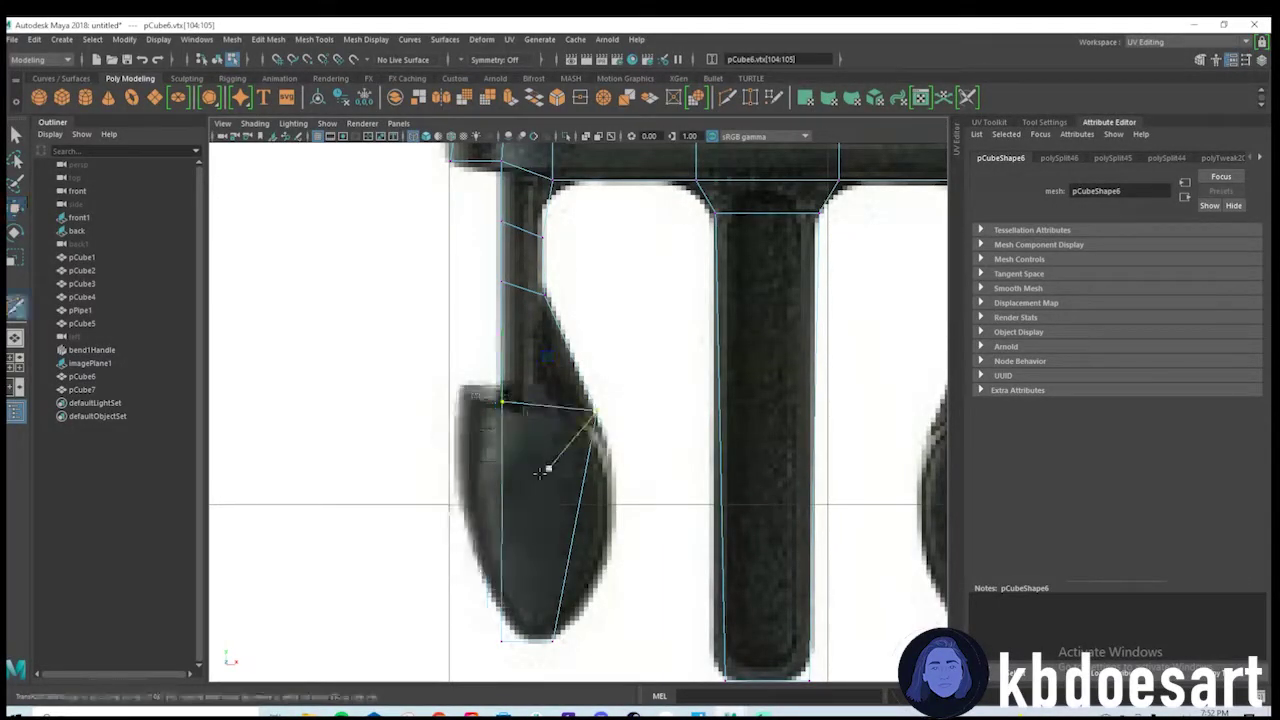
middle_click(577, 514, "ctrl")
key("q")
left_click_drag(558, 508, 637, 526)
key("w")
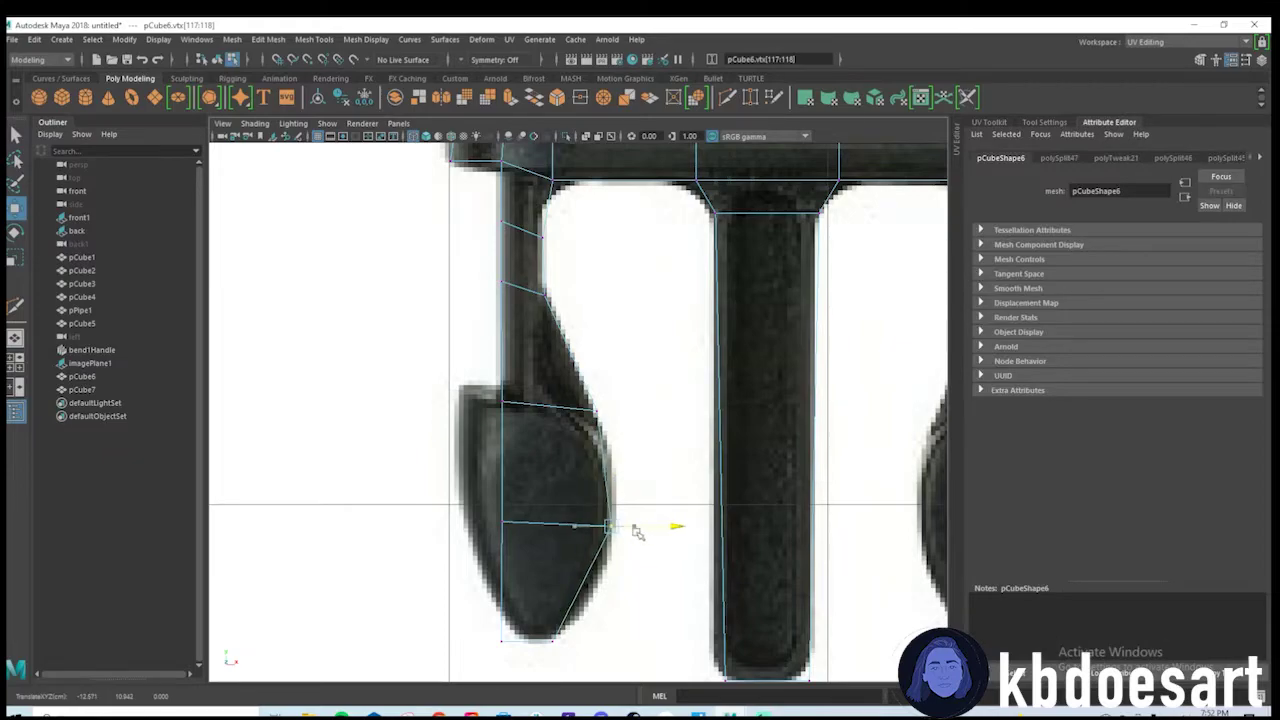
Move the new loop's outer vertices outward and the tip's outer corner inward and up to match the pointed head in the reference.
left_click(502, 522)
left_click_drag(536, 520, 504, 518)
left_click_drag(478, 618, 518, 649)
left_click_drag(502, 601, 502, 574)
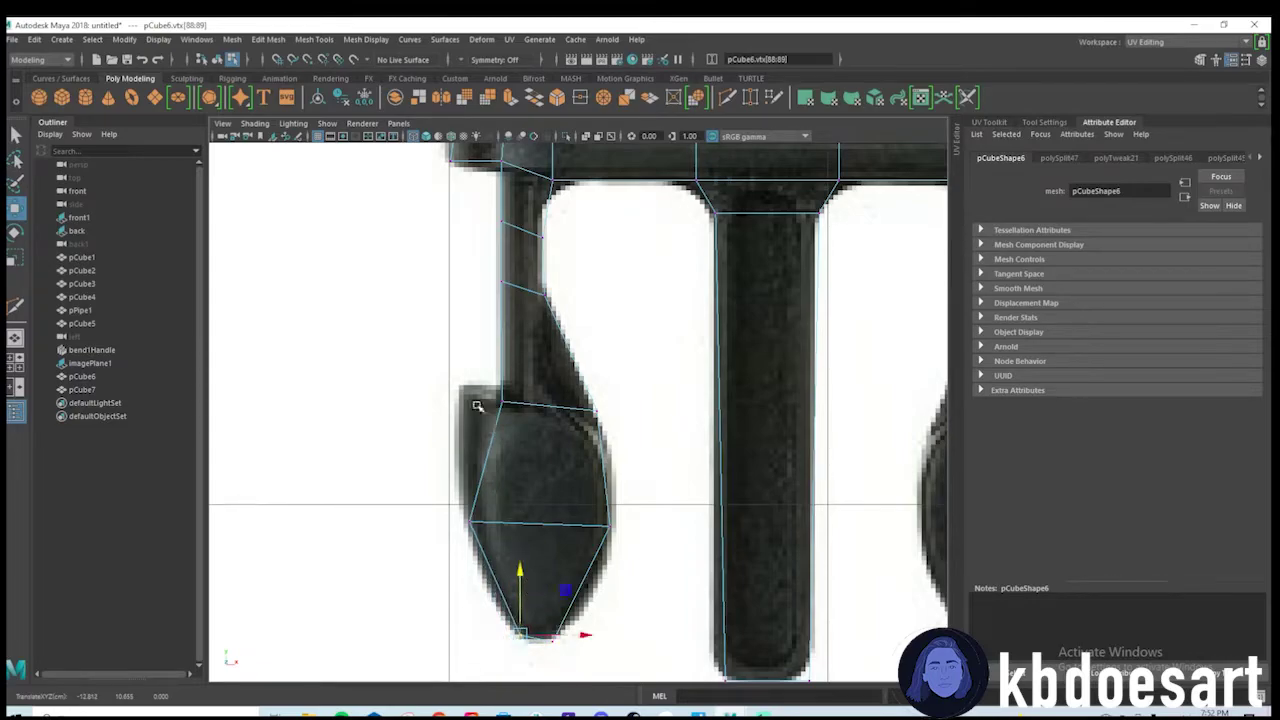
Cut an edge loop across the left head's upper part, then move its outer vertices and the head's top outer corner to the reference silhouette.
scroll(424, 402, "up", 2)
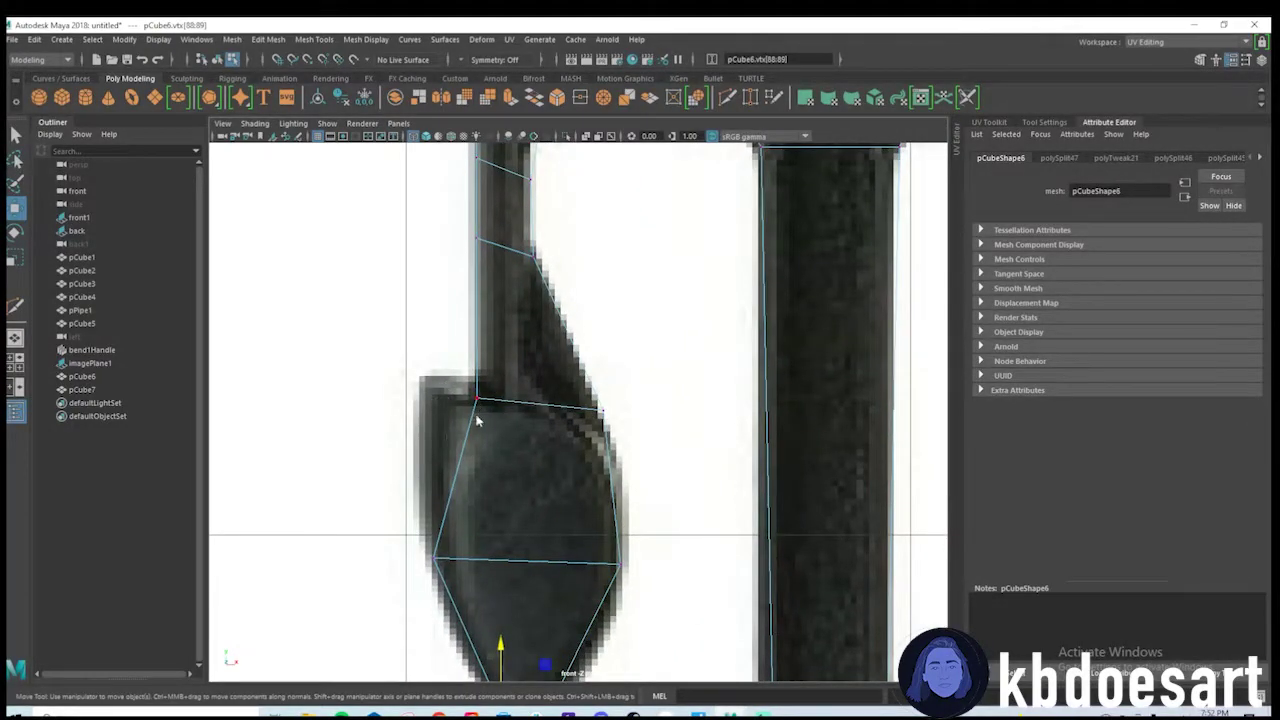
right_click_drag(477, 420, 423, 417, "shift")
middle_click(467, 446, "ctrl")
key("q")
left_click_drag(469, 466, 446, 488)
key("w")
left_click_drag(484, 477, 457, 476)
left_click_drag(434, 432, 424, 361)
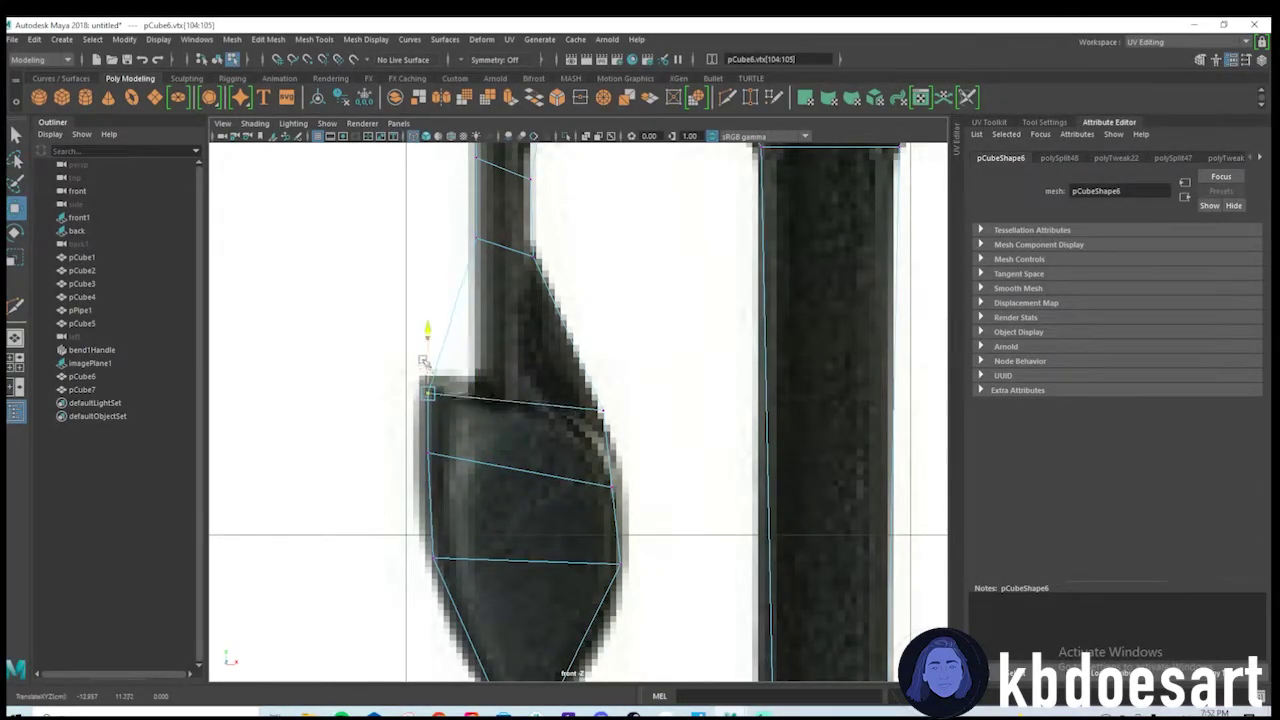
Cut an edge loop just above the left head and move its outer vertices back to the neck to form the square shoulder.
right_click_drag(530, 352, 445, 345, "shift")
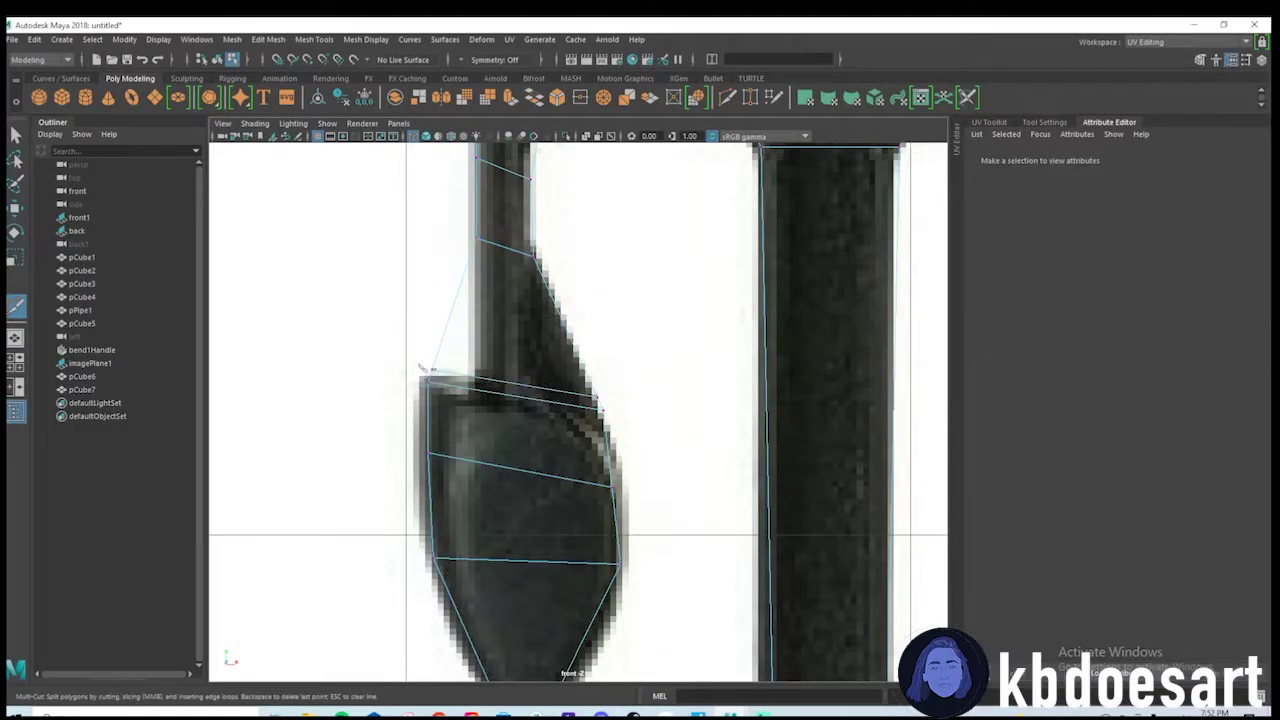
key("q")
left_click_drag(420, 364, 504, 376)
key("w")
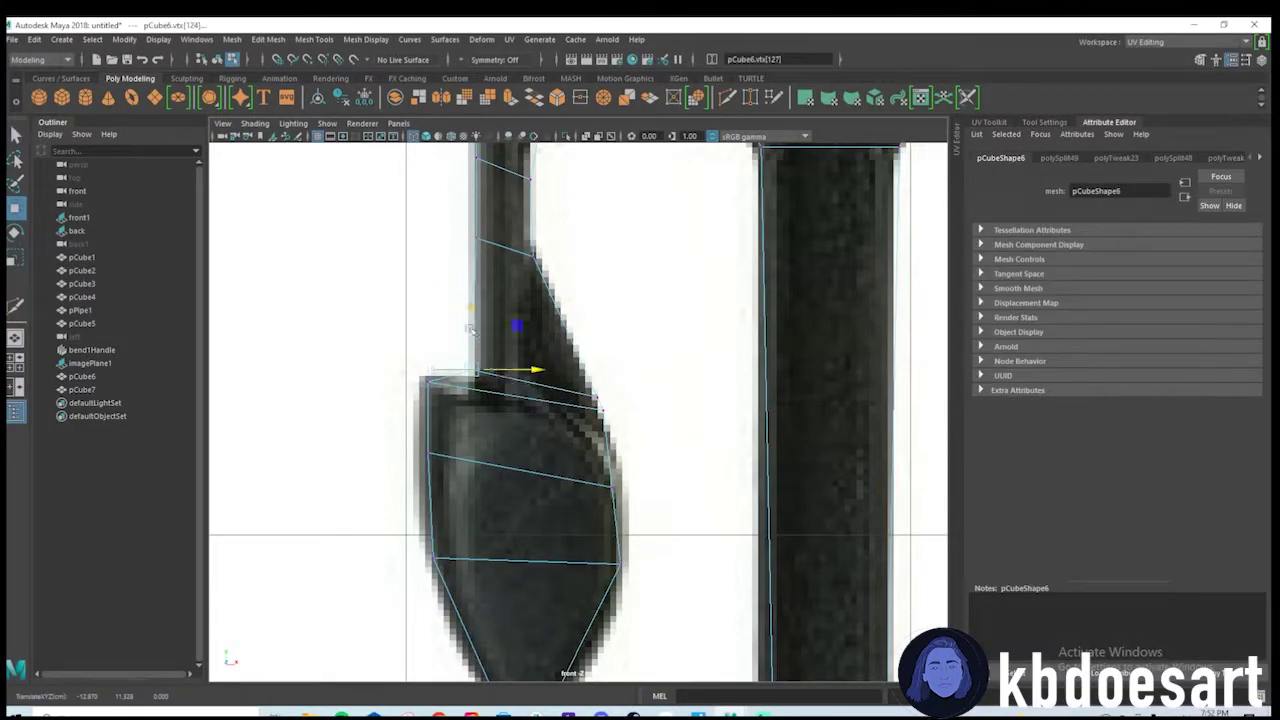
Lower the vertices at the frame's two upper outer corners in stages to follow the rounded corners of the reference.
scroll(540, 390, "down", 6)
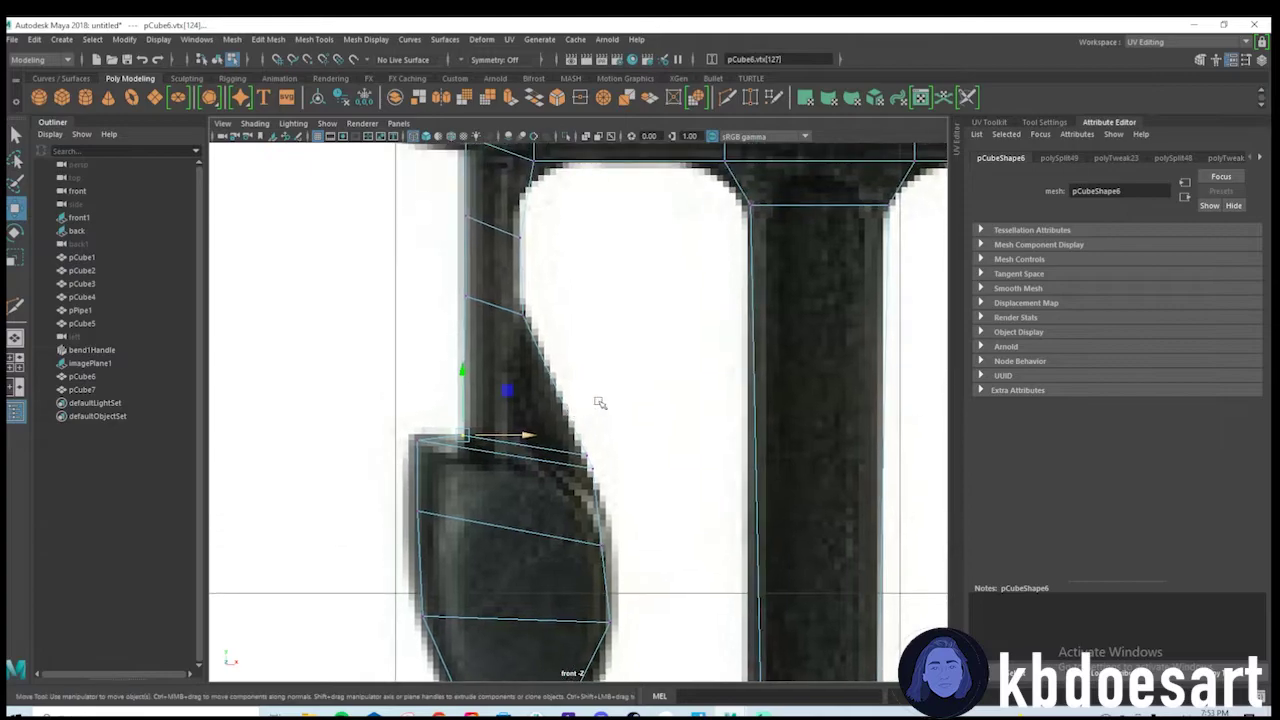
scroll(466, 397, "up", 5)
scroll(557, 428, "up", 4)
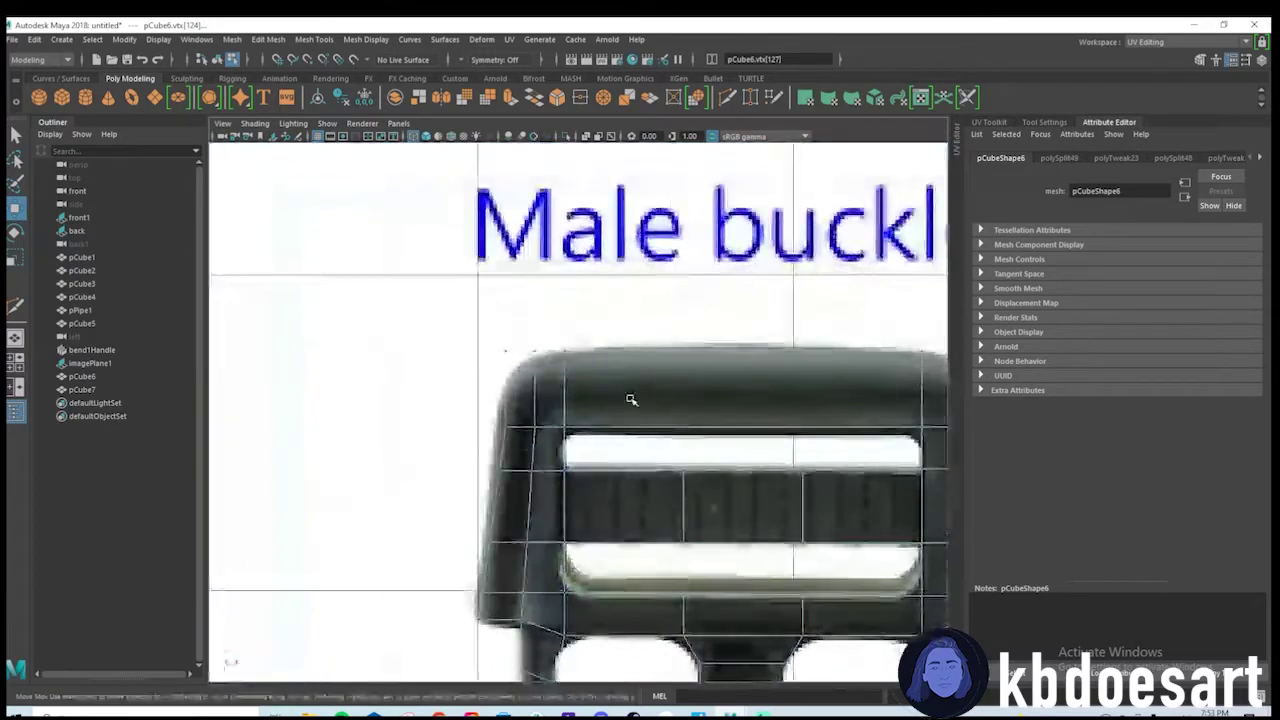
left_click_drag(888, 336, 908, 352, "shift")
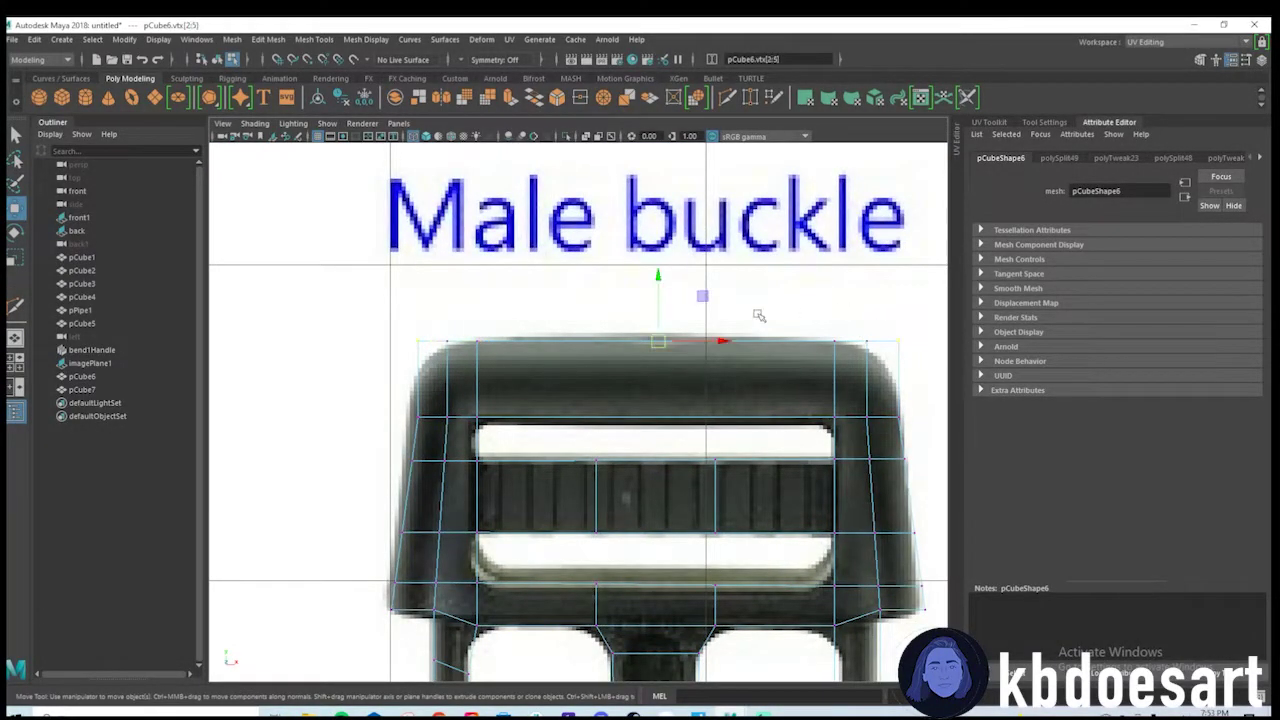
left_click_drag(661, 277, 663, 298)
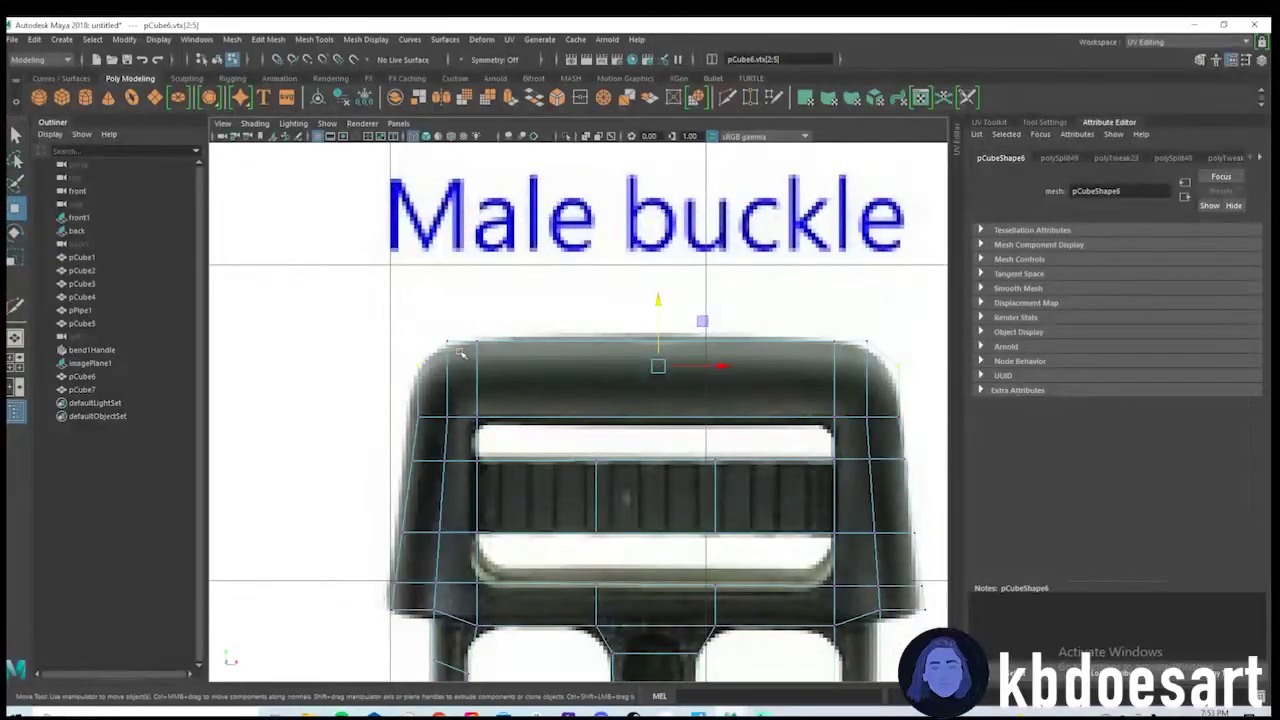
left_click_drag(658, 280, 659, 283)
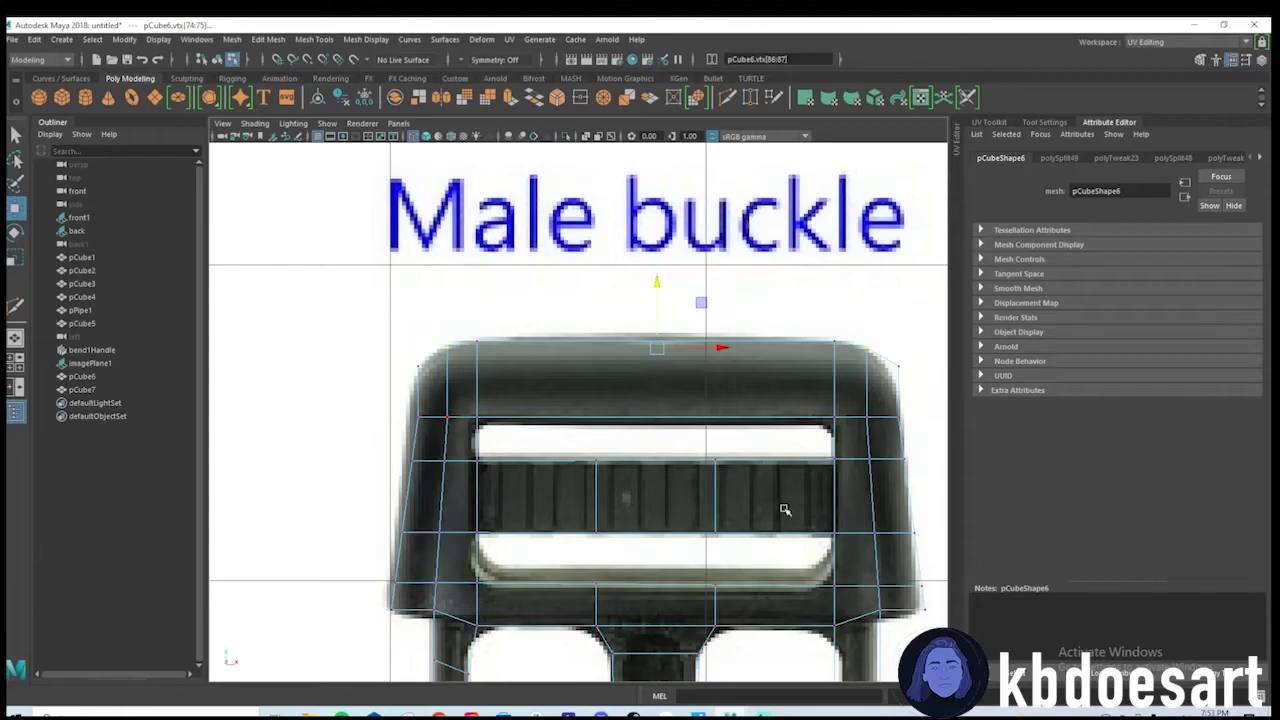
left_click_drag(886, 427, 893, 432)
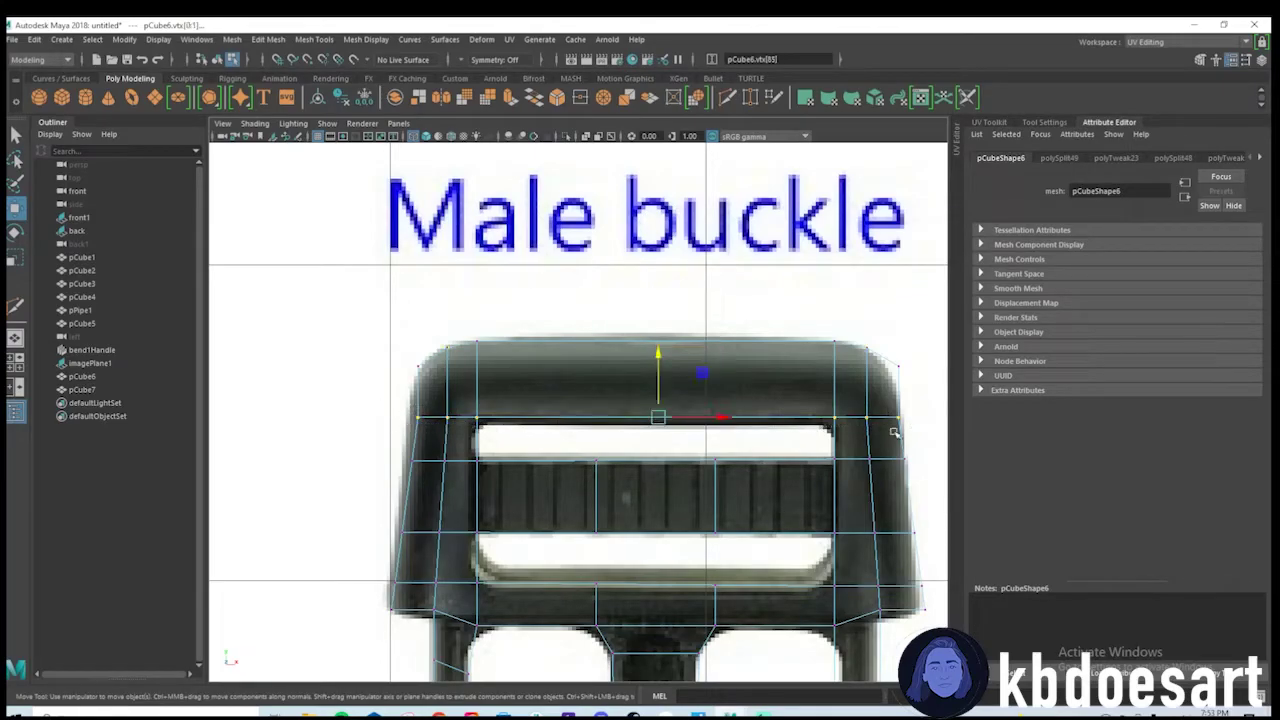
left_click_drag(397, 404, 432, 429)
middle_click_drag(615, 466, 494, 300, "alt")
middle_click_drag(356, 407, 415, 501, "alt")
scroll(315, 332, "up", 4)
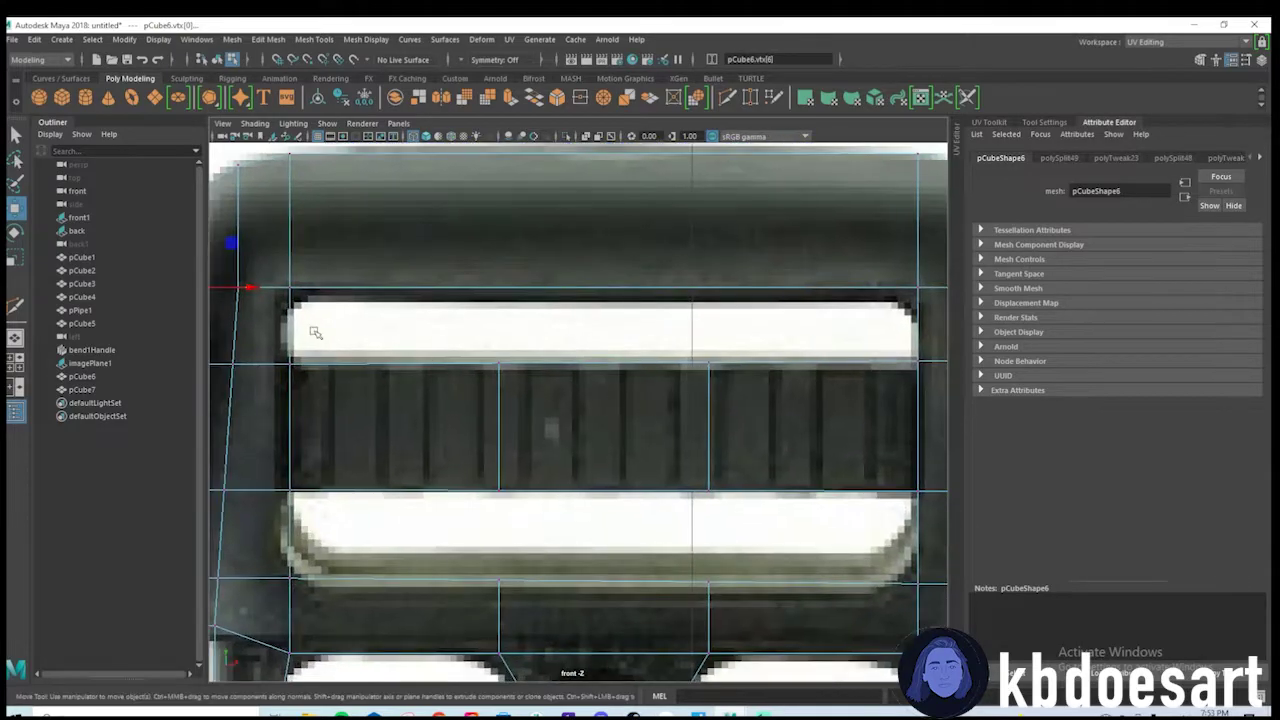
scroll(612, 492, "down", 6)
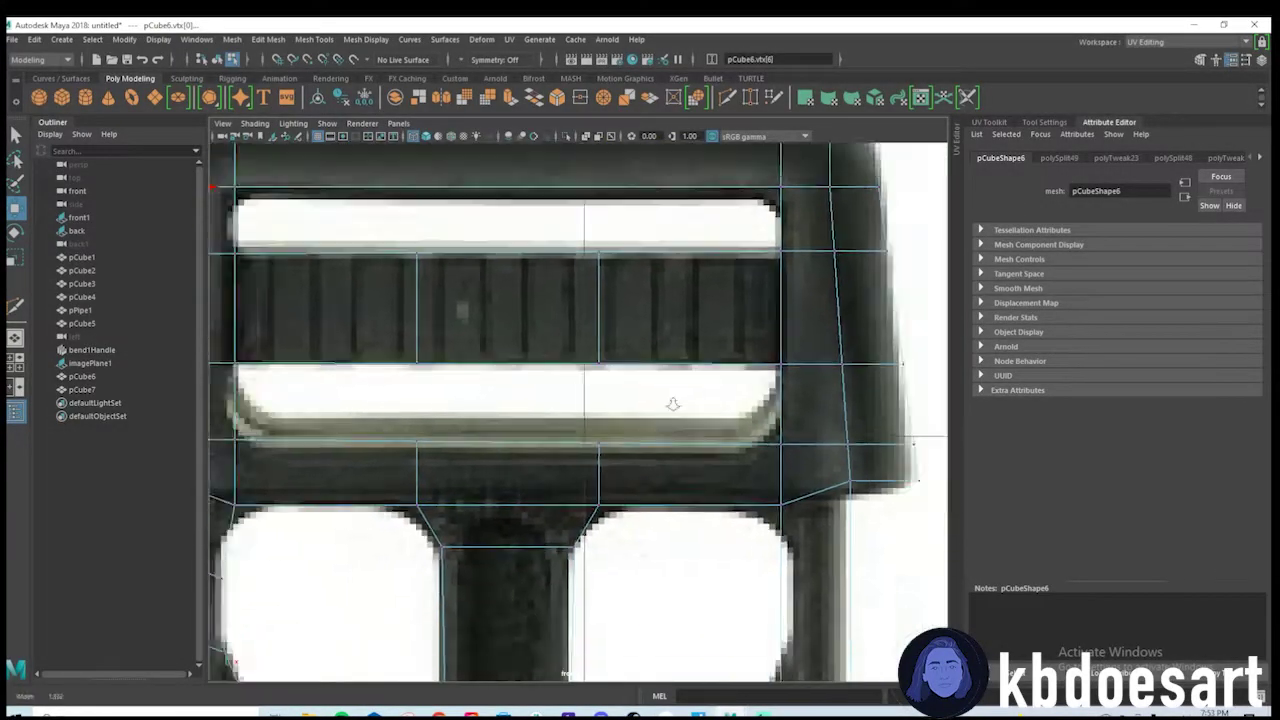
Cut several edge loops across the lower centre prong and one lengthwise along its middle.
scroll(640, 400, "up", 4)
middle_click_drag(632, 386, 624, 279, "alt")
scroll(485, 573, "up", 5)
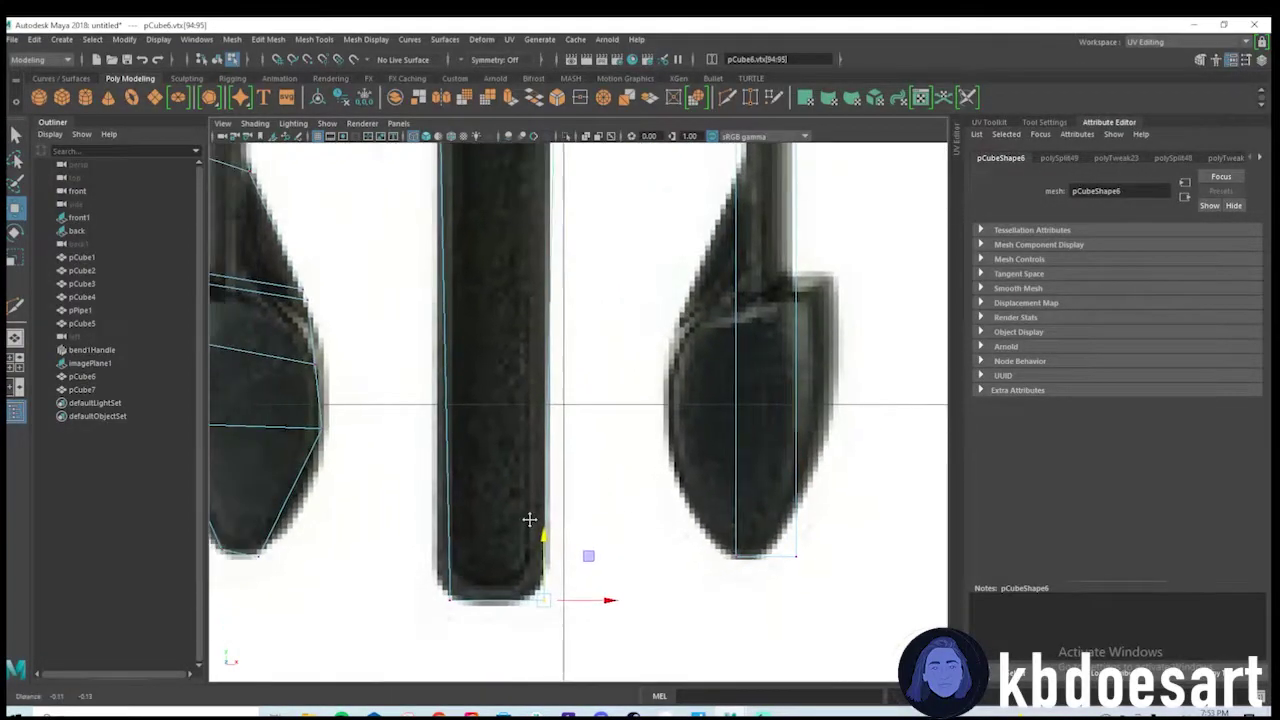
scroll(663, 366, "down", 3)
right_click_drag(550, 487, 438, 481, "shift")
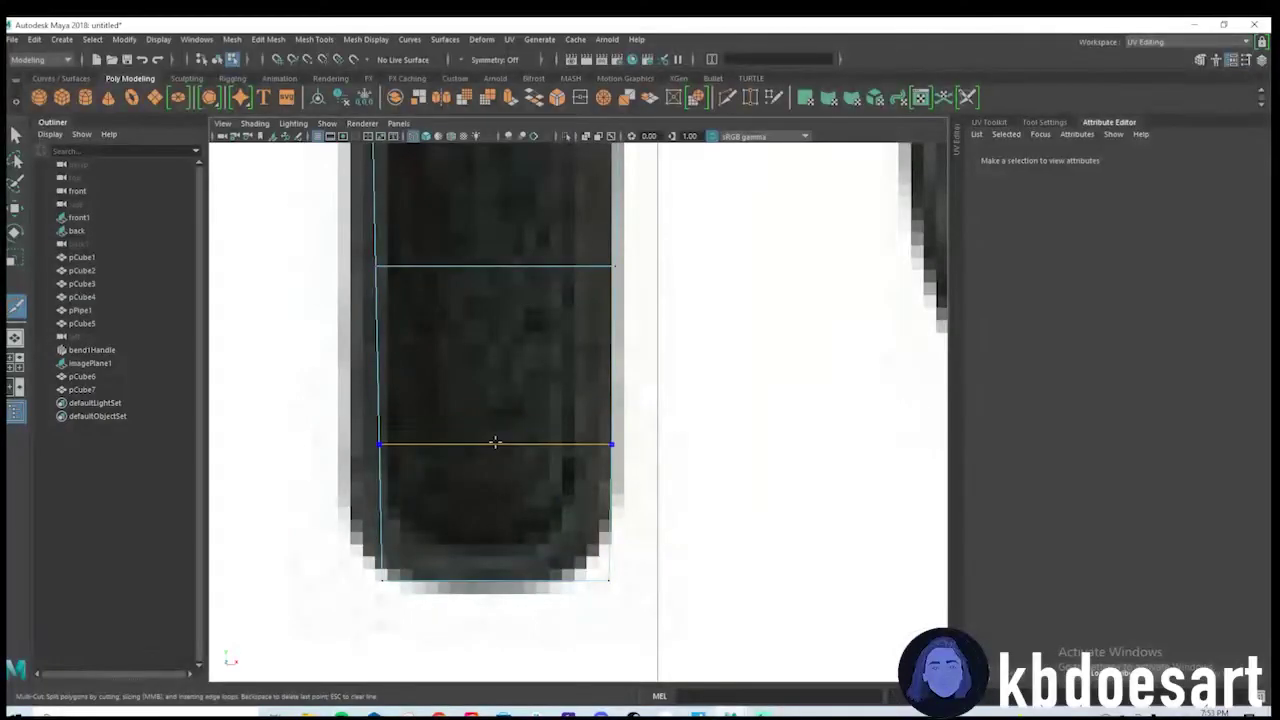
scroll(514, 440, "down", 10)
scroll(884, 458, "up", 3)
scroll(641, 386, "up", 2)
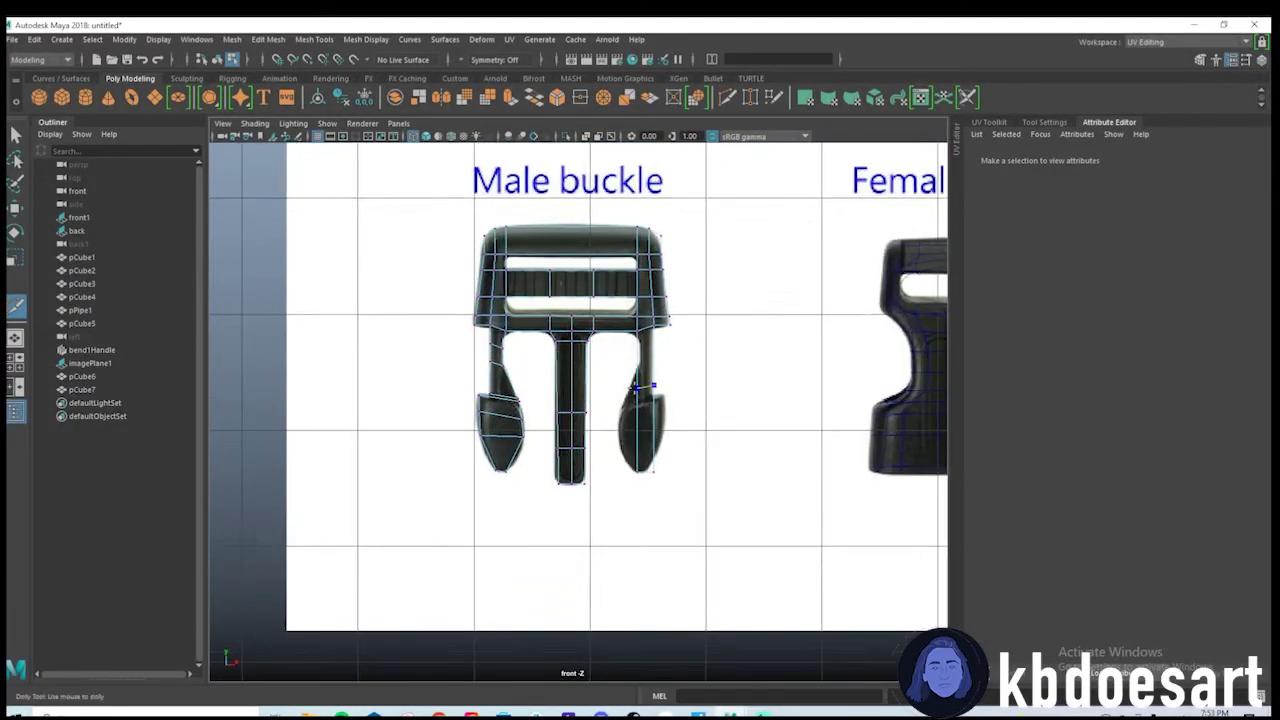
scroll(571, 378, "up", 5)
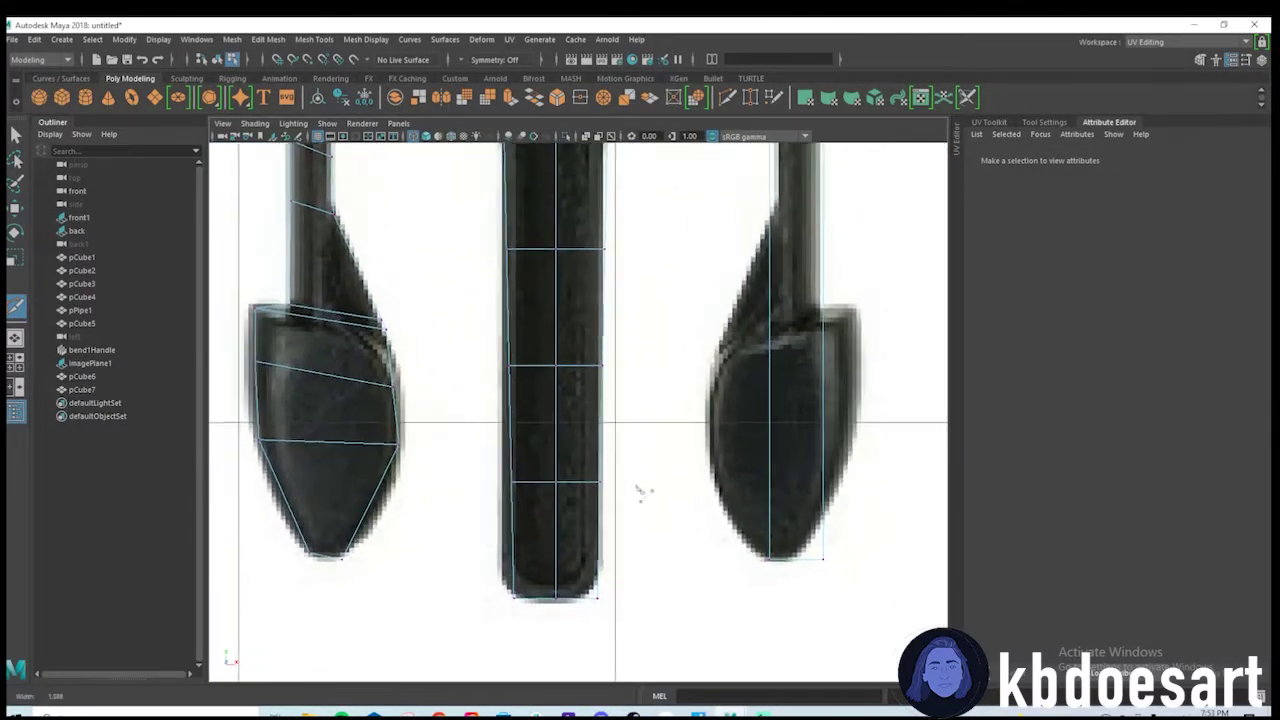
Raise the outer corner vertices at the centre prong's bottom end to taper the tip like the rounded reference.
right_click_drag(585, 518, 591, 523, "alt")
middle_click_drag(591, 523, 600, 434, "alt")
key("q")
left_click_drag(490, 525, 534, 568)
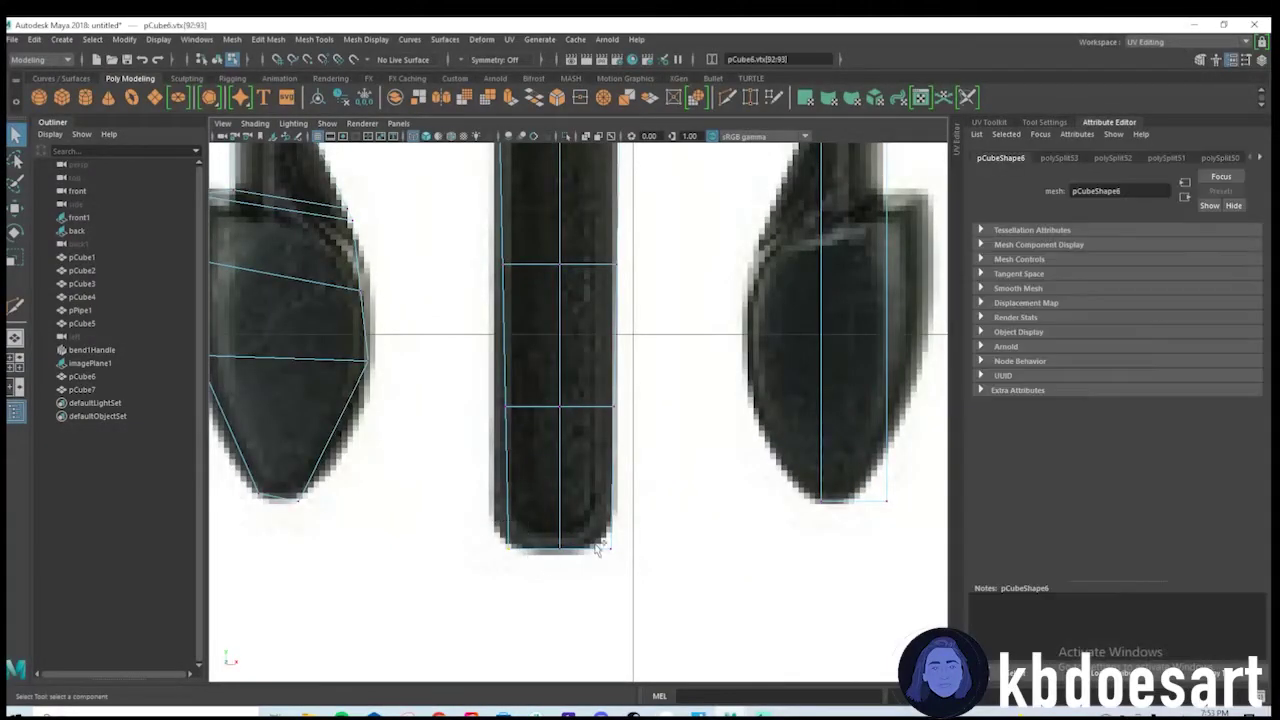
key("w")
left_click_drag(556, 488, 548, 470)
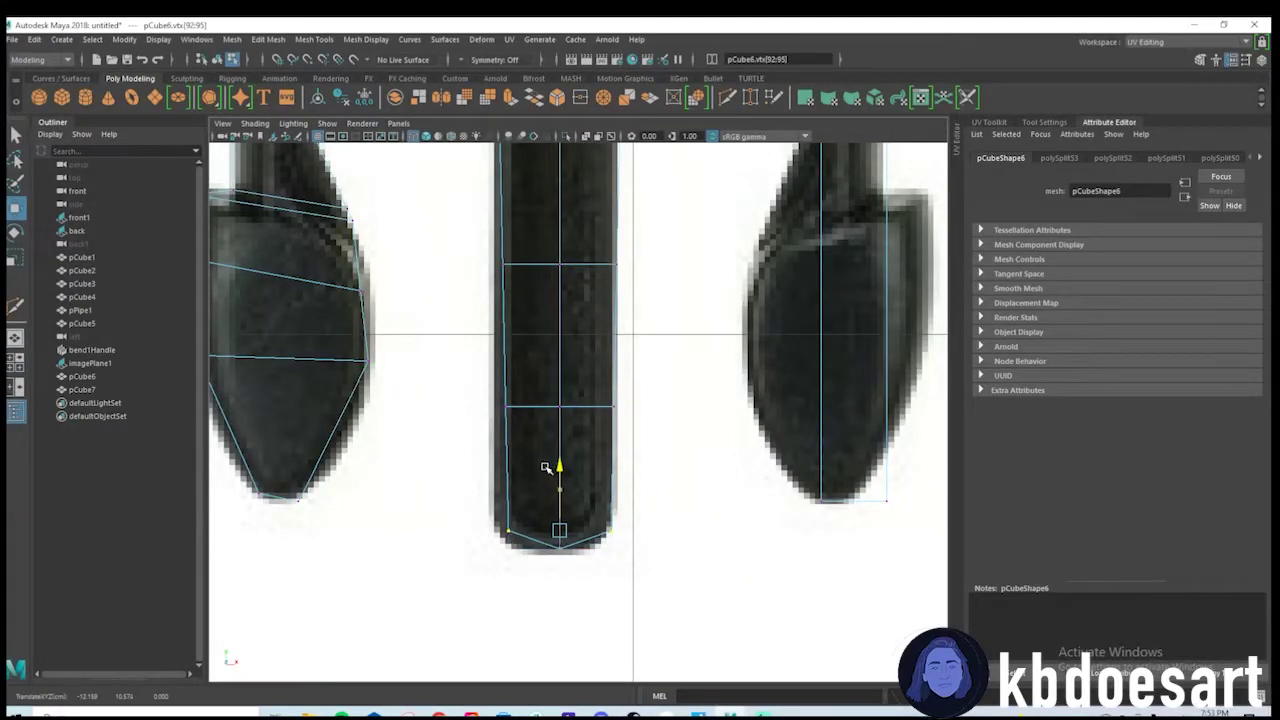
Cut edge loops across the right prong at its upper bend, the start of the flare, mid-flare and the head's top edge.
middle_click_drag(734, 420, 449, 477, "alt")
middle_click_drag(543, 453, 556, 590, "alt")
scroll(577, 337, "down", 5)
scroll(577, 337, "up", 2)
middle_click_drag(577, 337, 577, 446, "alt")
scroll(701, 415, "up", 4)
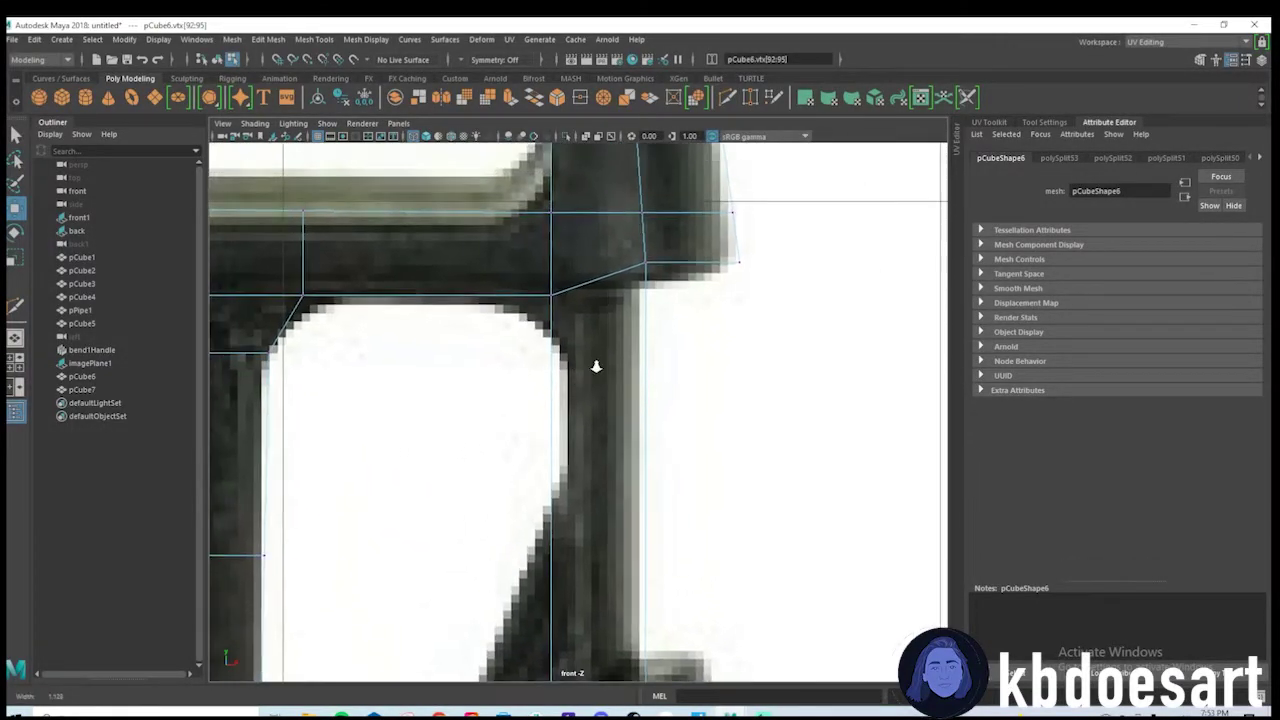
right_click_drag(545, 330, 497, 330, "shift")
left_click(548, 446)
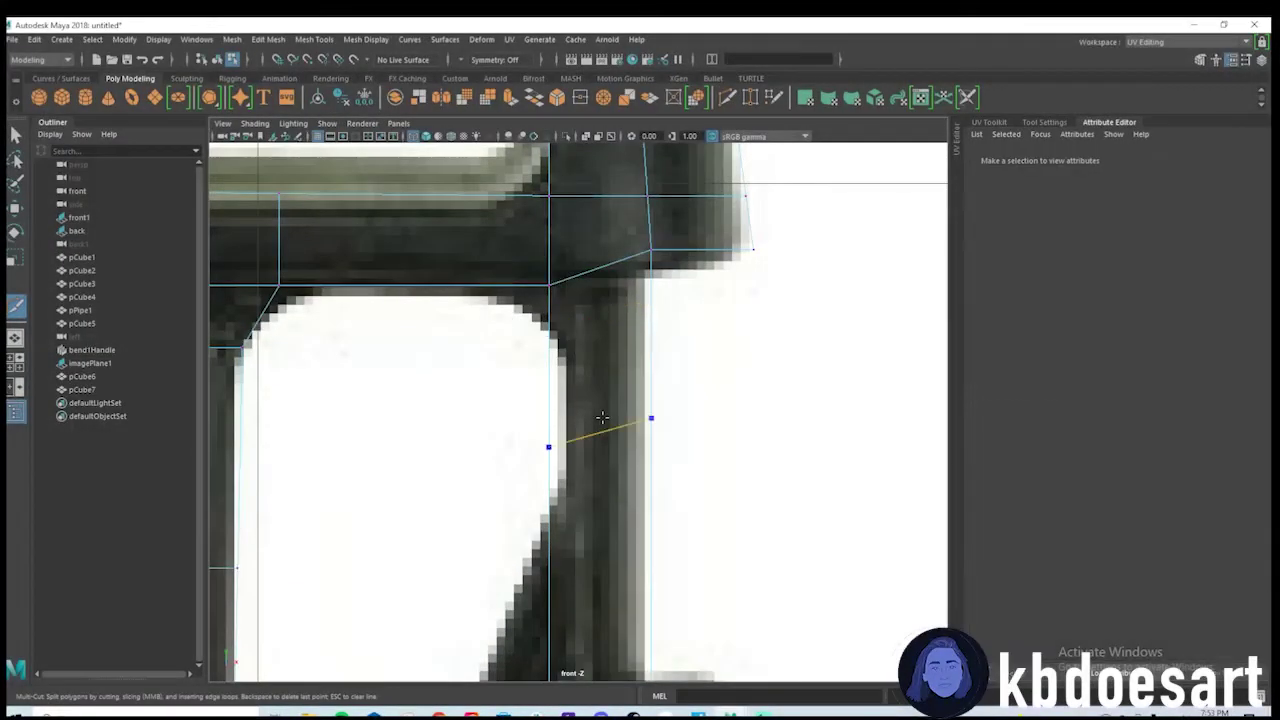
middle_click(600, 448, "ctrl")
middle_click(588, 405, "ctrl")
left_click(603, 588)
Move the right prong's inner vertices sideways at each new loop to follow the narrow neck and flare in the reference.
key("q")
left_click(548, 394)
key("w")
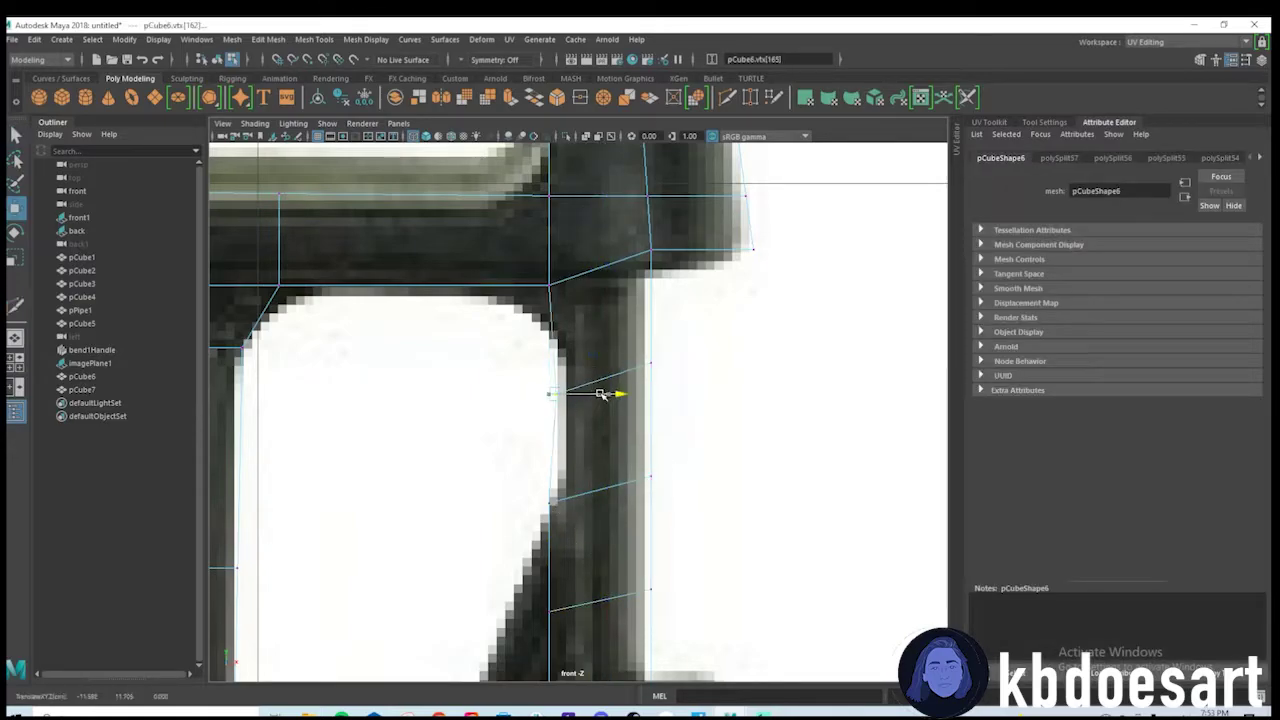
middle_click_drag(573, 477, 579, 379, "alt")
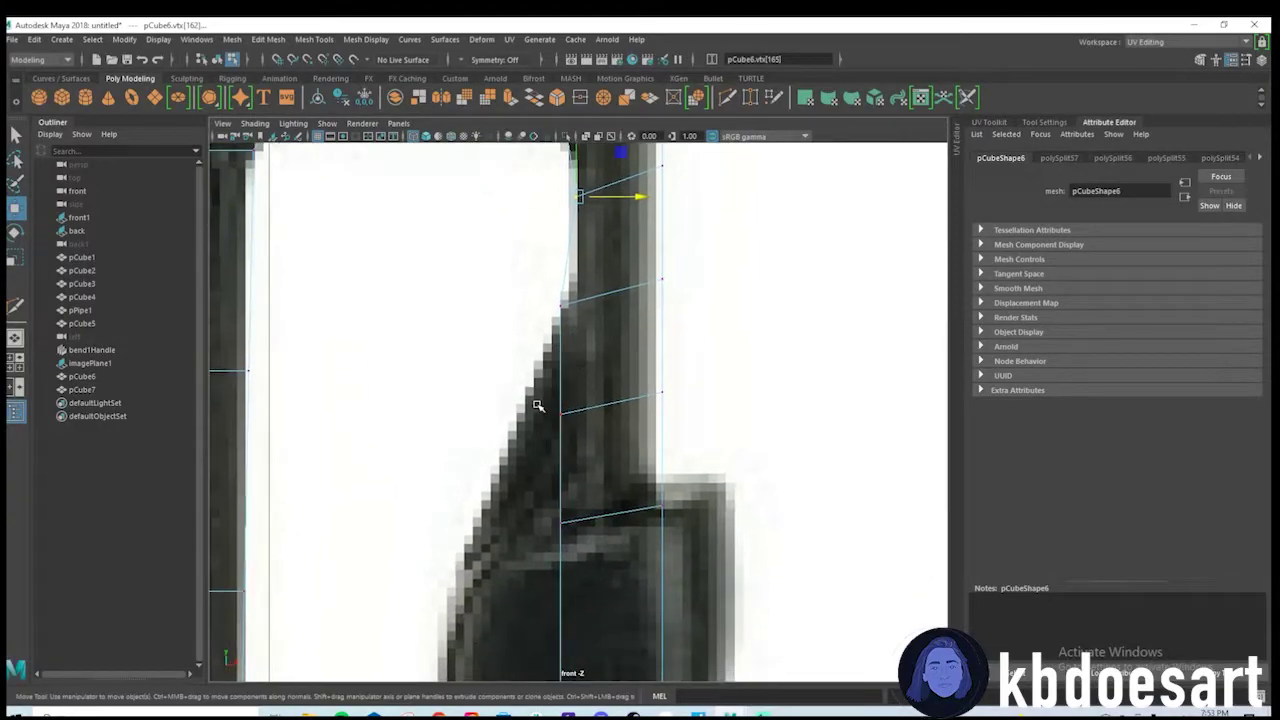
left_click_drag(597, 421, 554, 419)
middle_click_drag(606, 511, 615, 374, "alt")
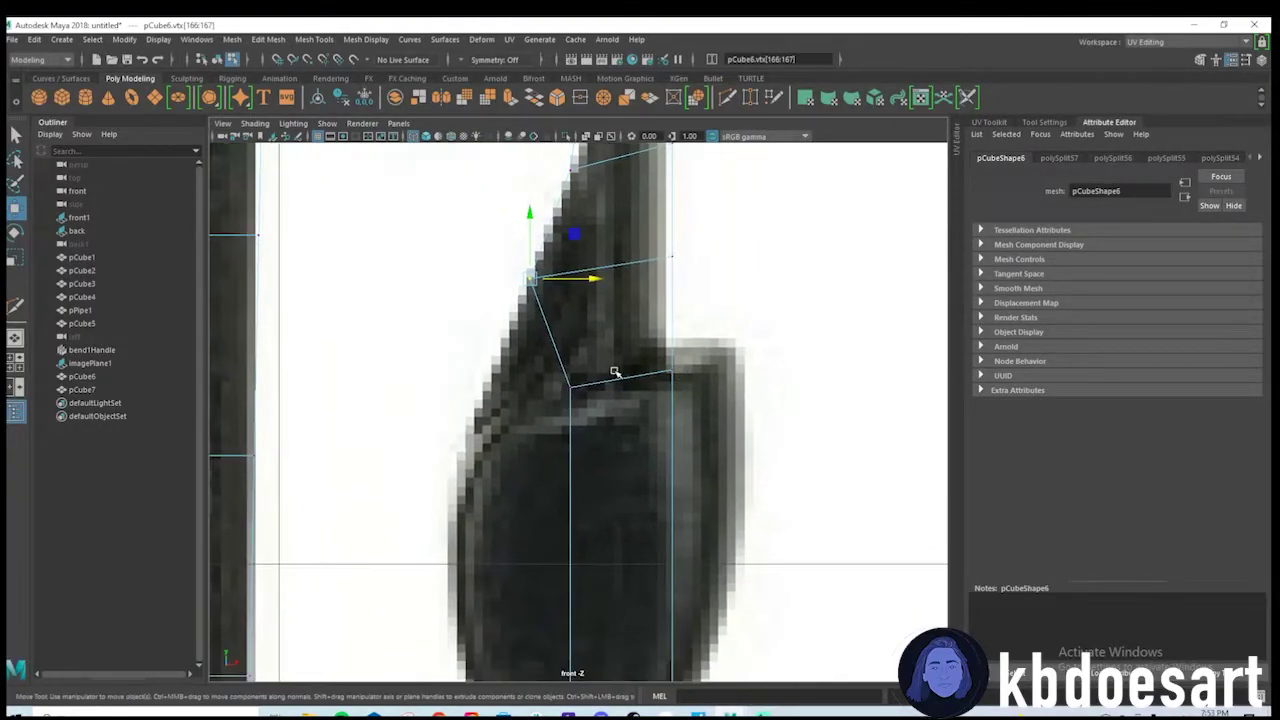
left_click_drag(546, 364, 529, 393)
middle_click_drag(547, 440, 553, 276, "alt")
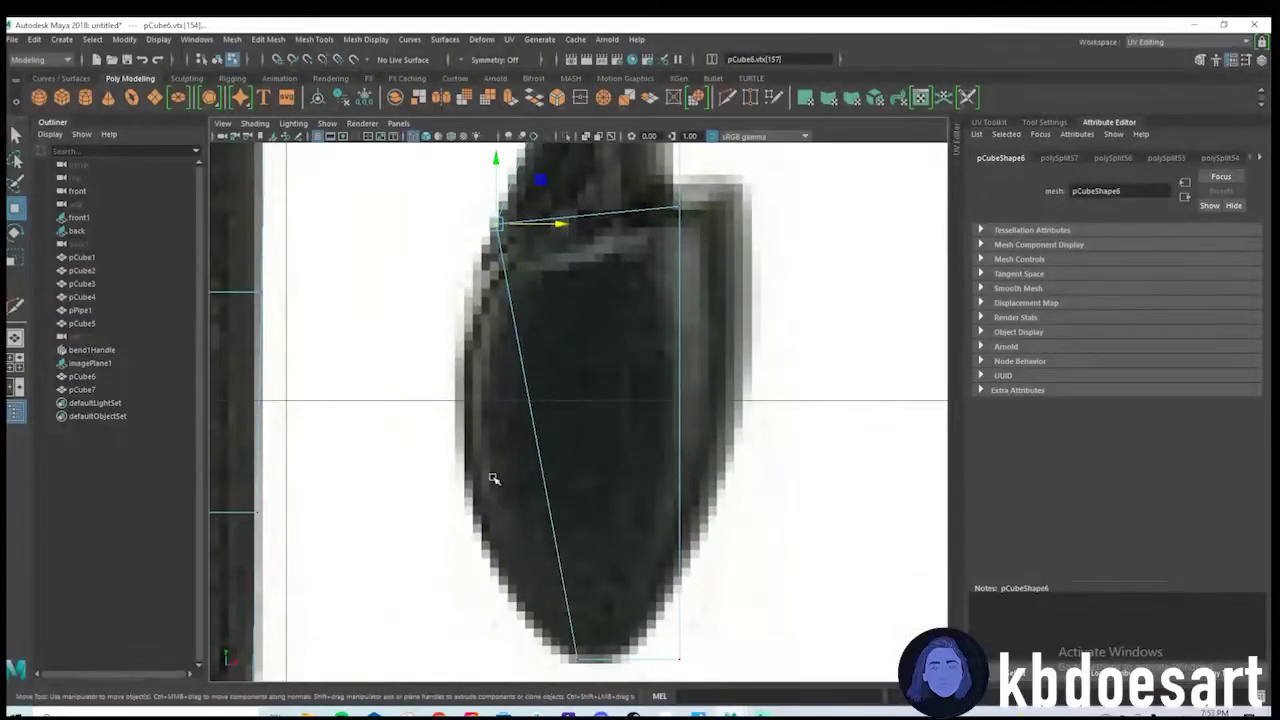
Cut one edge loop across the middle of the right prong's head and another just above the head's top edge.
right_click_drag(567, 411, 455, 414, "shift")
middle_click(588, 395, "ctrl")
middle_click_drag(601, 232, 665, 310, "alt")
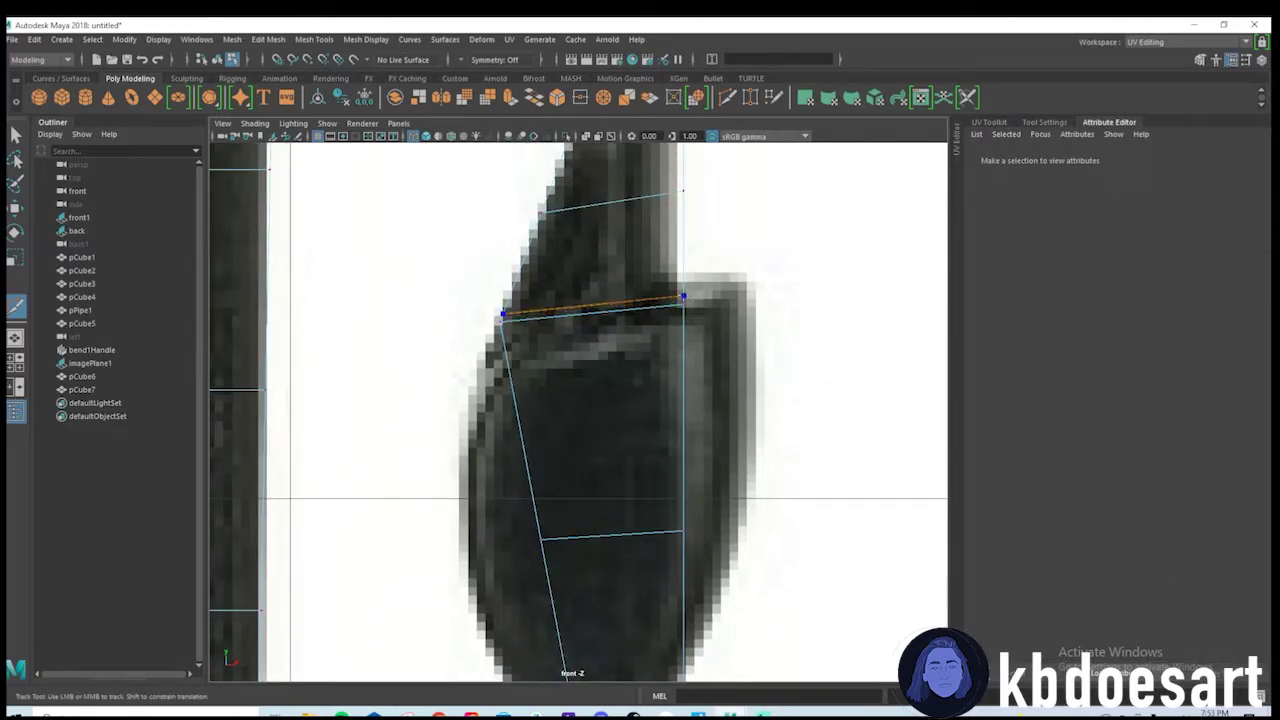
left_click(684, 297, "ctrl")
Move the right head's top outer corner out to the reference shoulder and nudge the neck vertices beside it upward.
key("q")
left_click_drag(704, 322, 740, 246)
key("w")
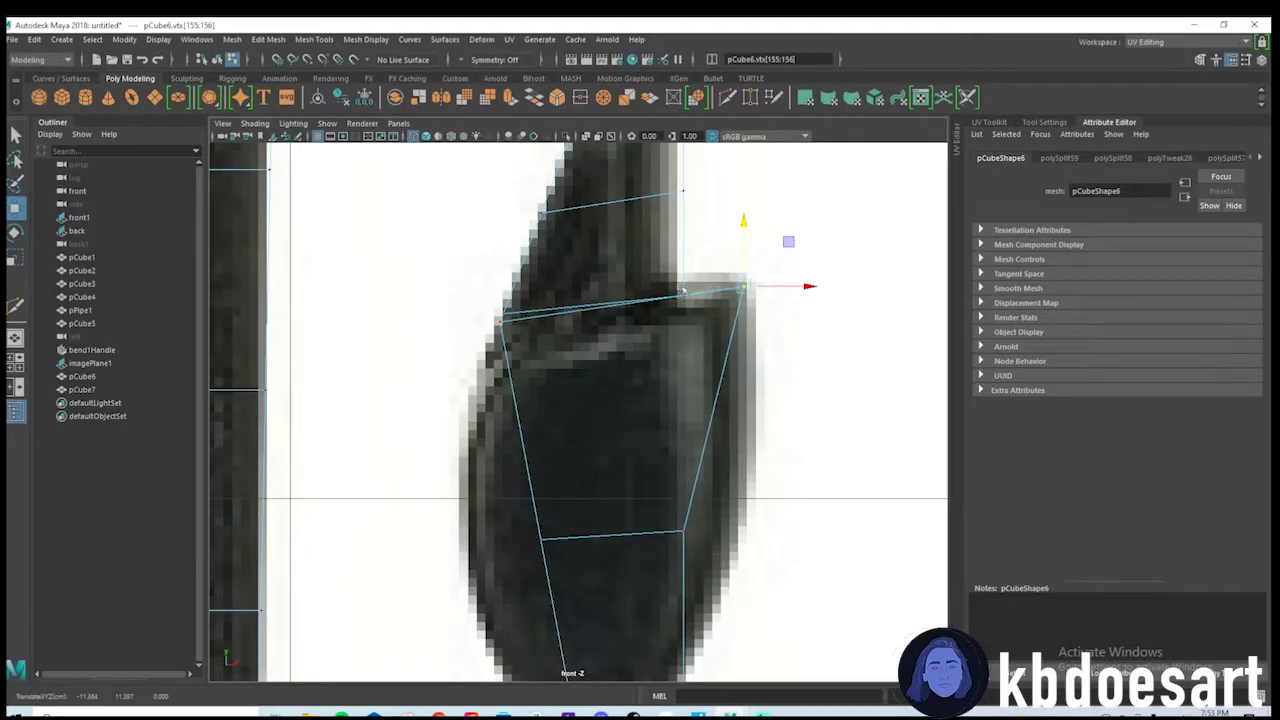
left_click_drag(676, 308, 688, 263)
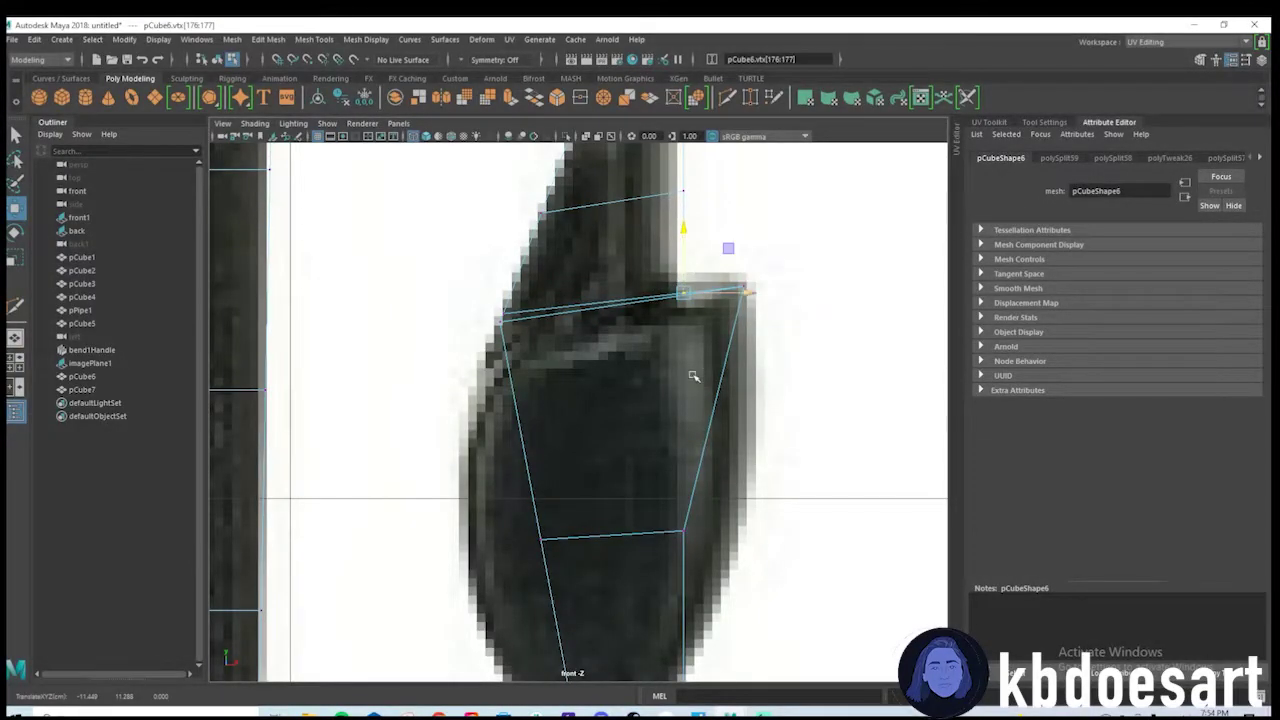
Move the right head's mid-height vertices outward on both sides to the edges of the reference silhouette.
middle_click_drag(693, 376, 686, 298, "alt")
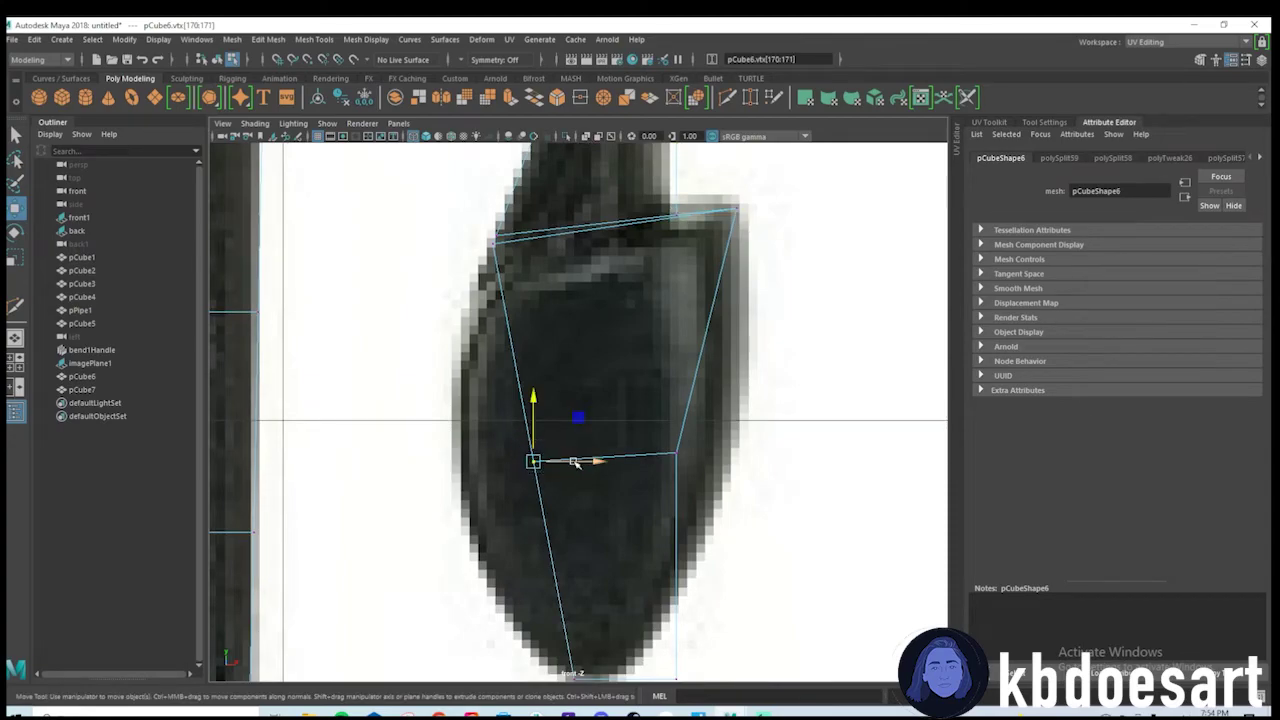
left_click_drag(575, 462, 510, 460)
left_click_drag(694, 429, 750, 452)
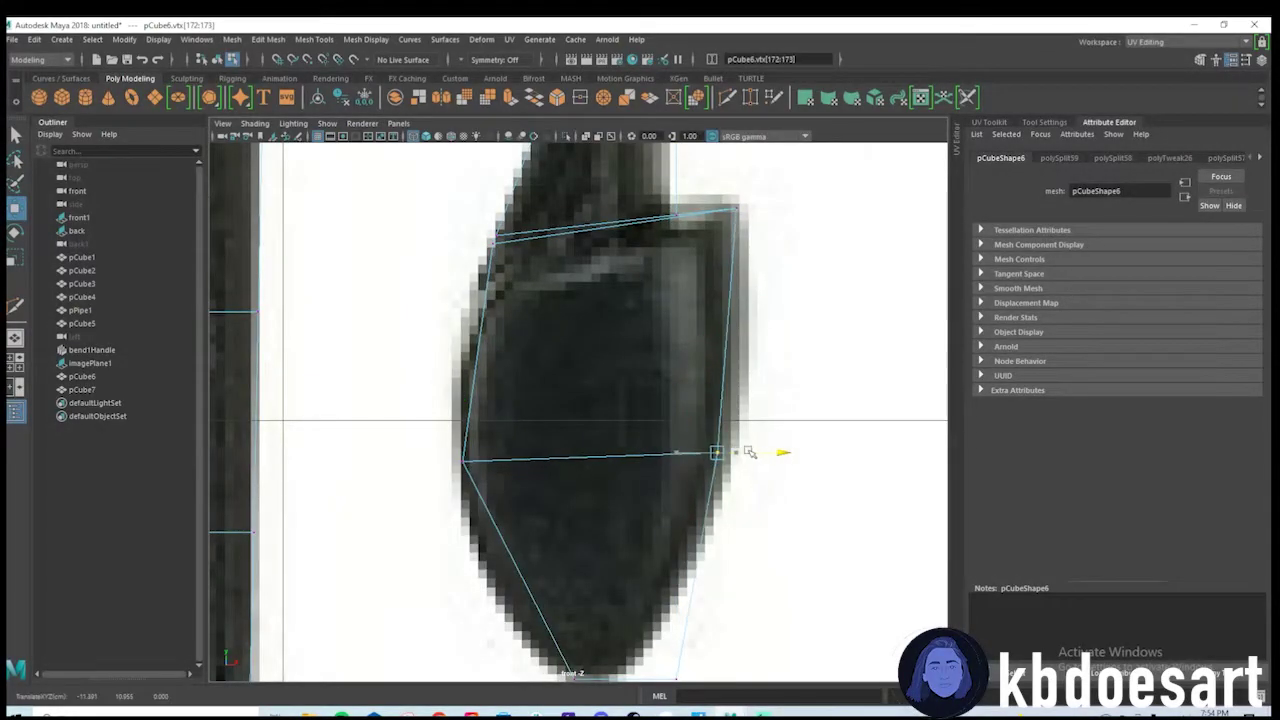
Move the right head's outer tip corner up and inward to the reference, and cut an edge loop between the mid-height loop and tip.
middle_click_drag(750, 452, 724, 298, "alt")
left_click_drag(650, 460, 650, 425)
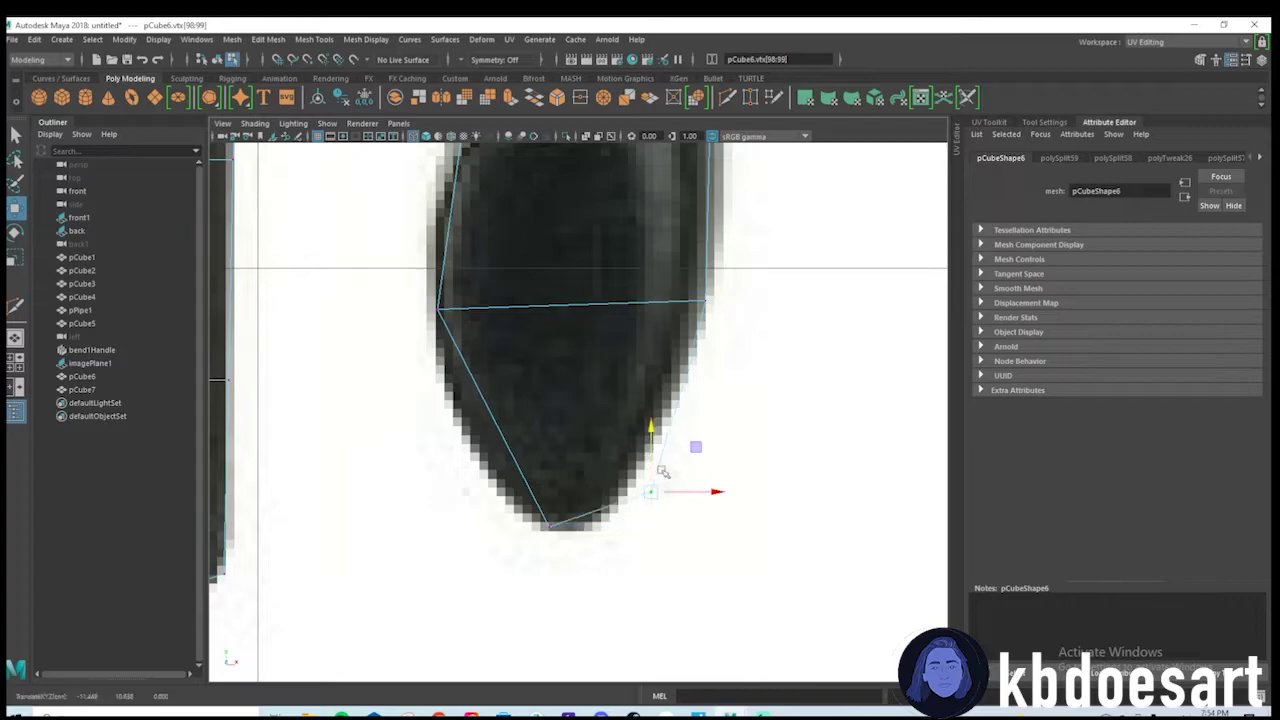
left_click_drag(682, 493, 650, 493)
left_click_drag(619, 451, 635, 514)
right_click_drag(537, 406, 458, 401, "shift")
middle_click(500, 400, "ctrl")
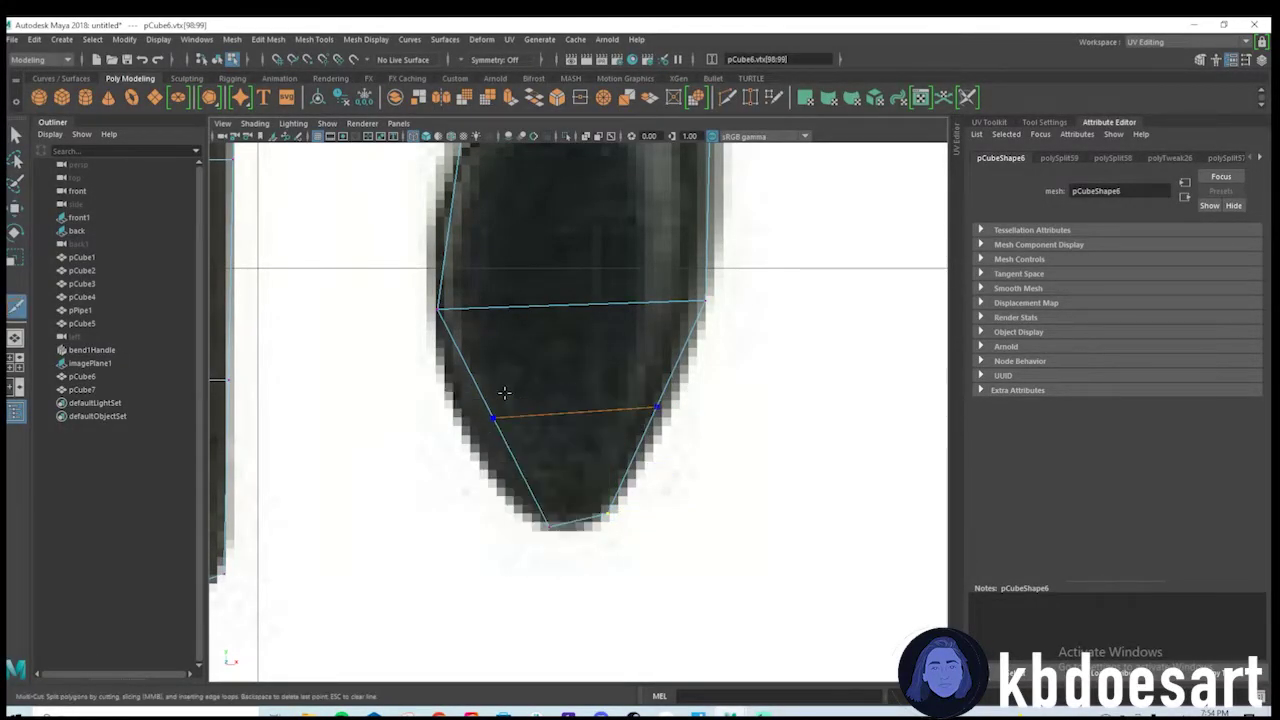
Move the vertices of the right head's lowest edge loop outward on both sides to the reference silhouette.
key("q")
left_click_drag(470, 398, 503, 420)
key("w")
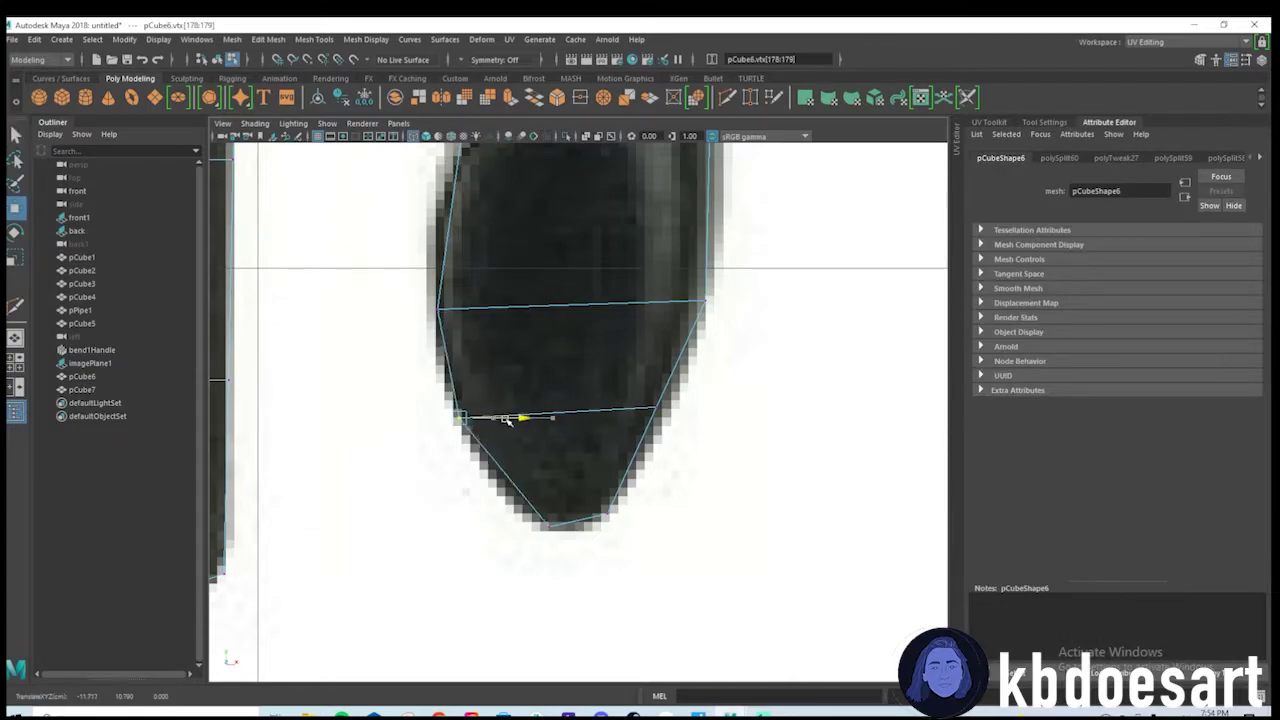
left_click_drag(628, 394, 684, 411)
Cut an edge loop across the right head's upper half and move its end vertices outward to the reference edges.
scroll(680, 378, "up", 1)
middle_click_drag(680, 291, 692, 433, "alt")
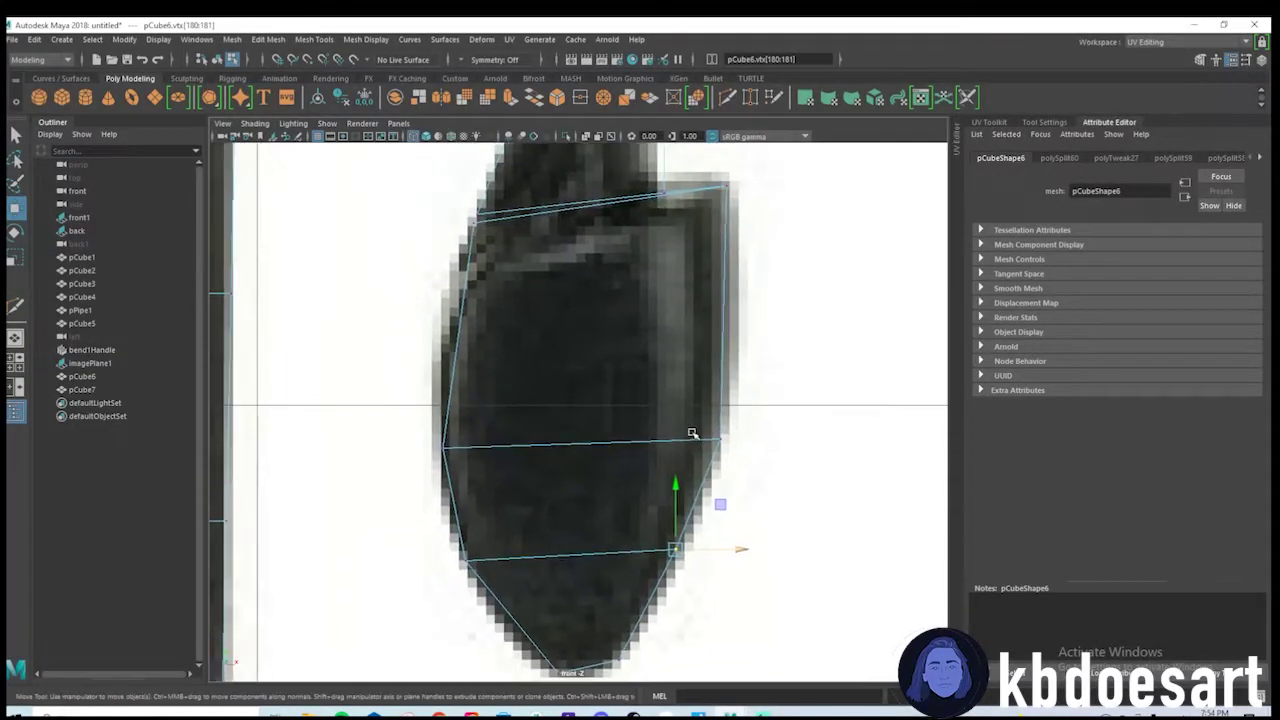
right_click_drag(472, 335, 428, 335, "shift")
middle_click(511, 327, "ctrl")
key("w")
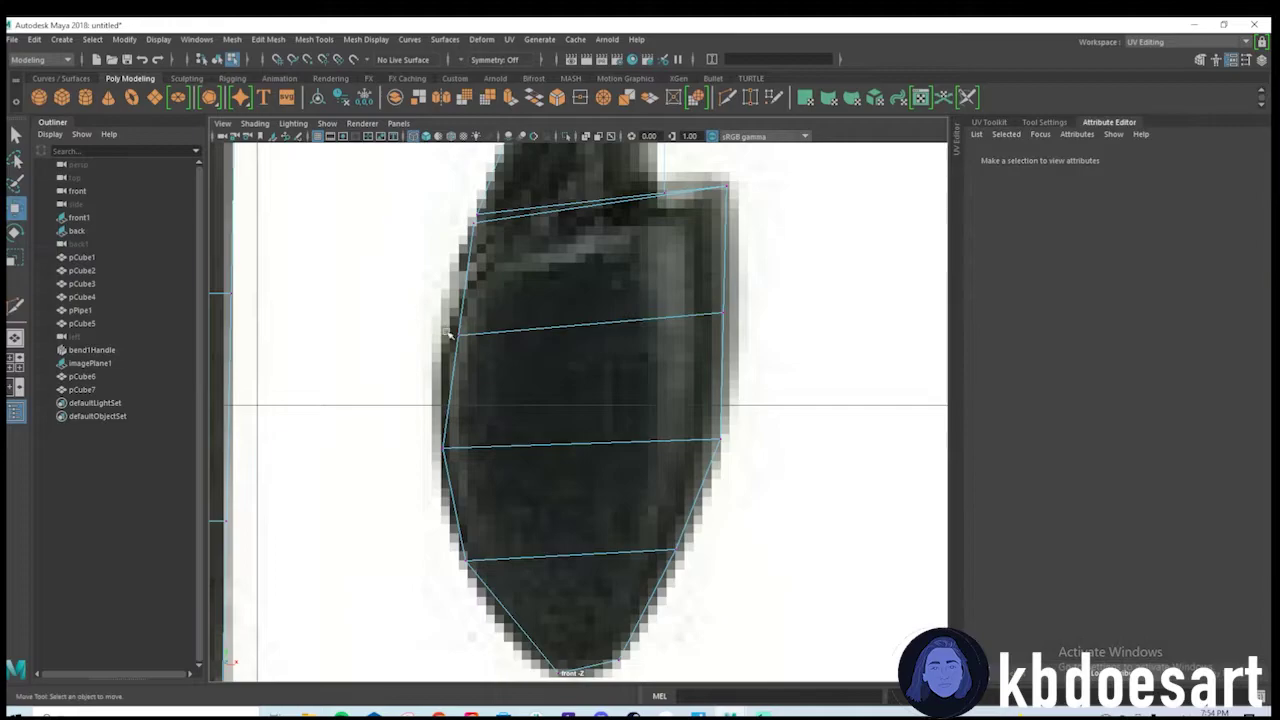
left_click_drag(444, 320, 479, 349)
left_click(722, 313, "shift")
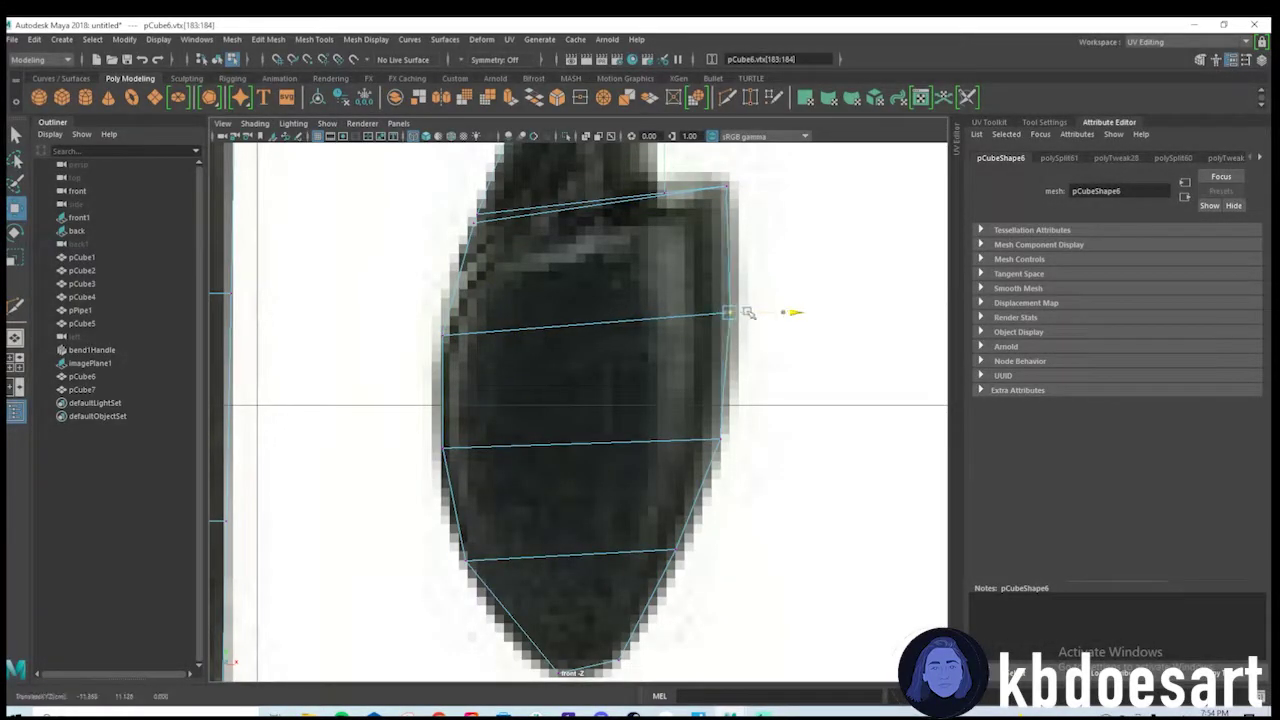
Cut an edge loop across the left prong's head between its mid-height loop and tip.
scroll(688, 324, "down", 5)
right_click_drag(688, 324, 864, 420, "alt")
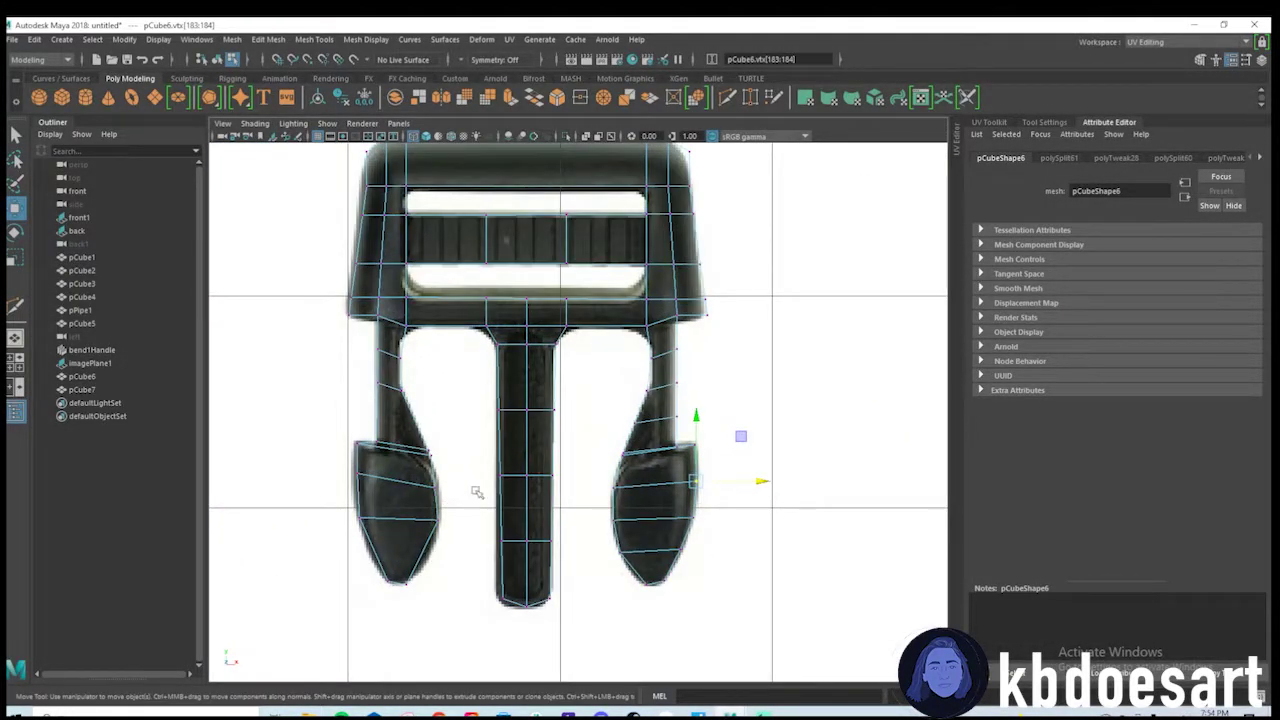
scroll(421, 496, "up", 3)
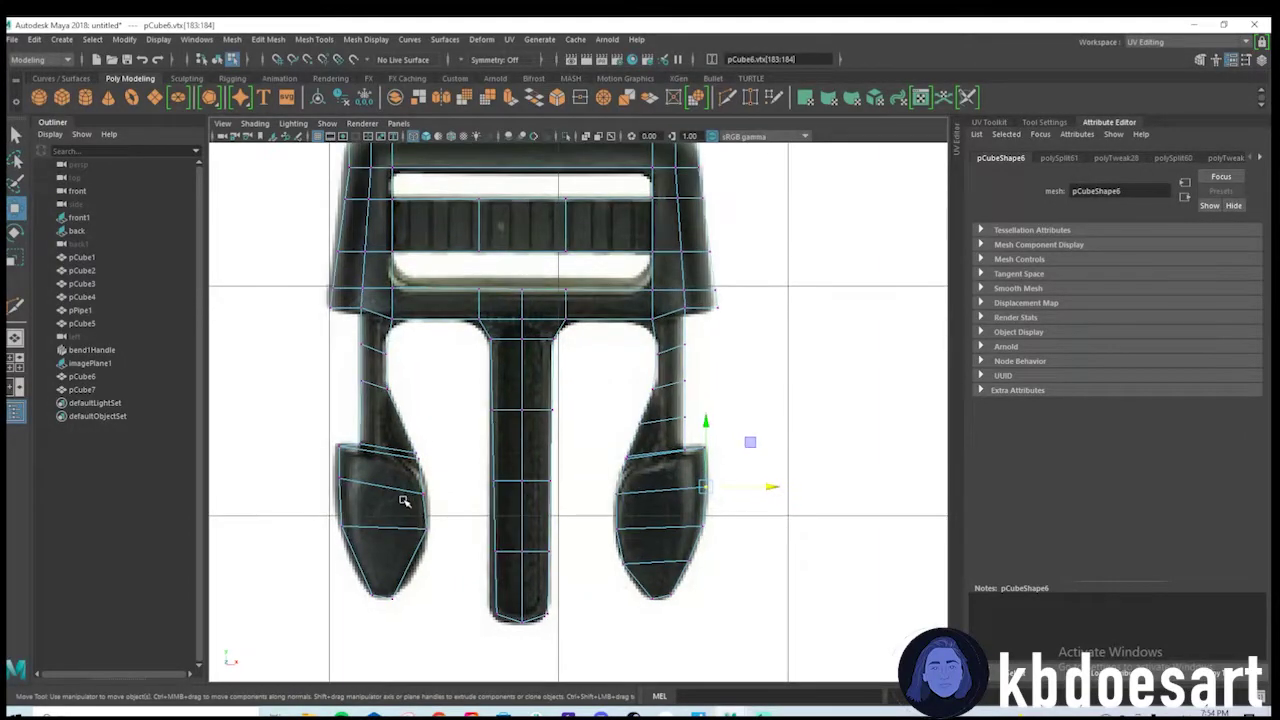
right_click_drag(391, 507, 342, 510, "shift")
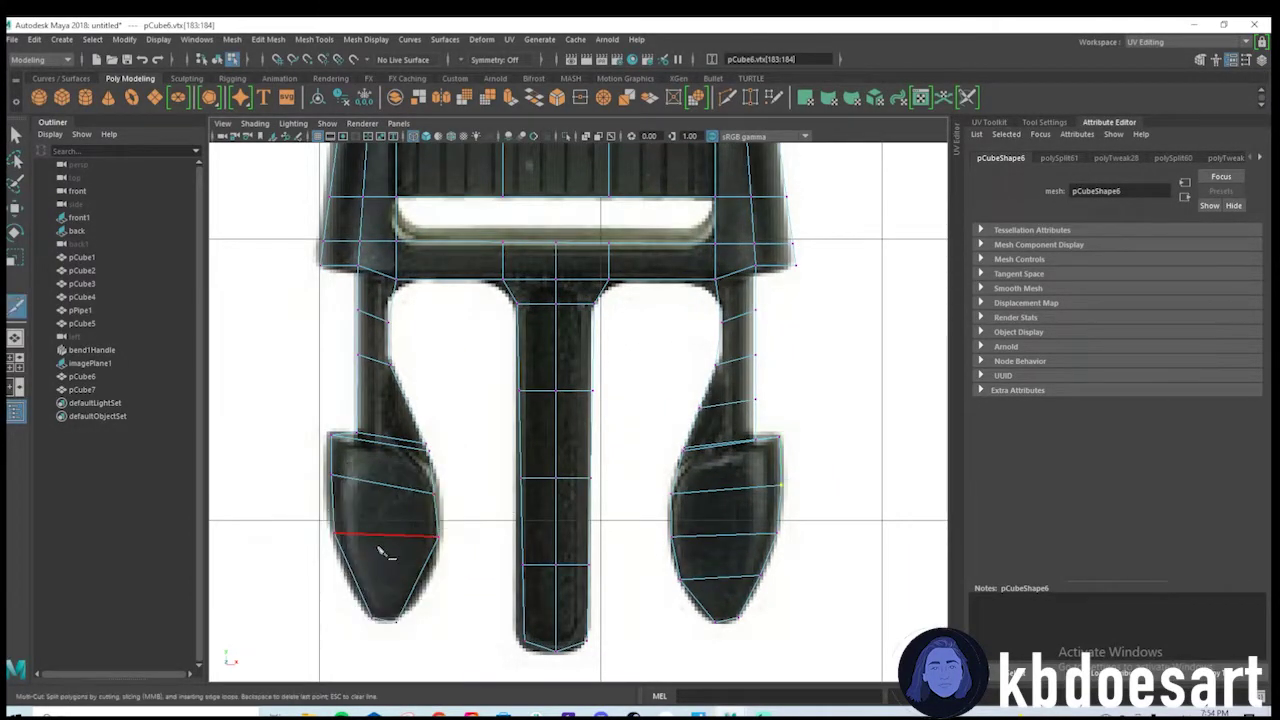
left_click(391, 574, "ctrl")
key("q")
Move the left head's lowest loop vertices outward on both sides to match the reference silhouette.
right_click_drag(402, 545, 455, 566, "alt")
middle_click_drag(455, 566, 513, 525, "alt")
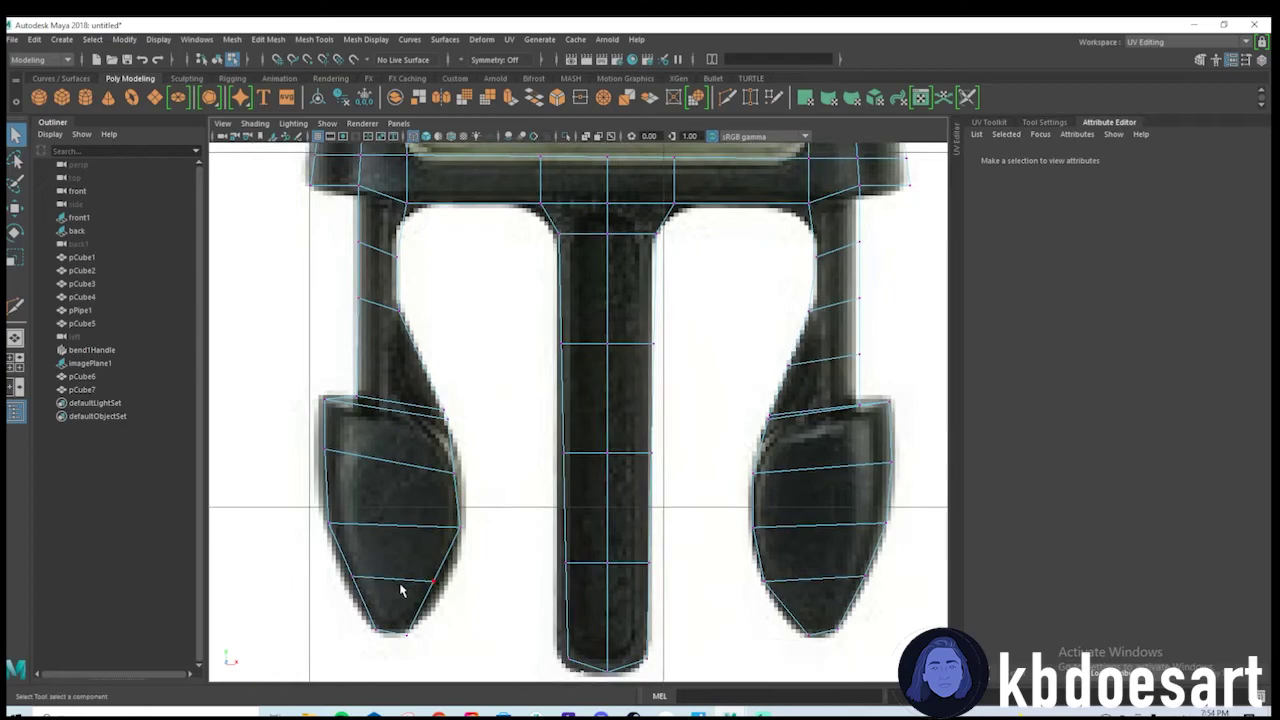
key("w")
mouse_move(450, 598)
left_mouse_down()
mouse_move(421, 566)
mouse_move(468, 586)
left_mouse_up()
left_click(354, 576)
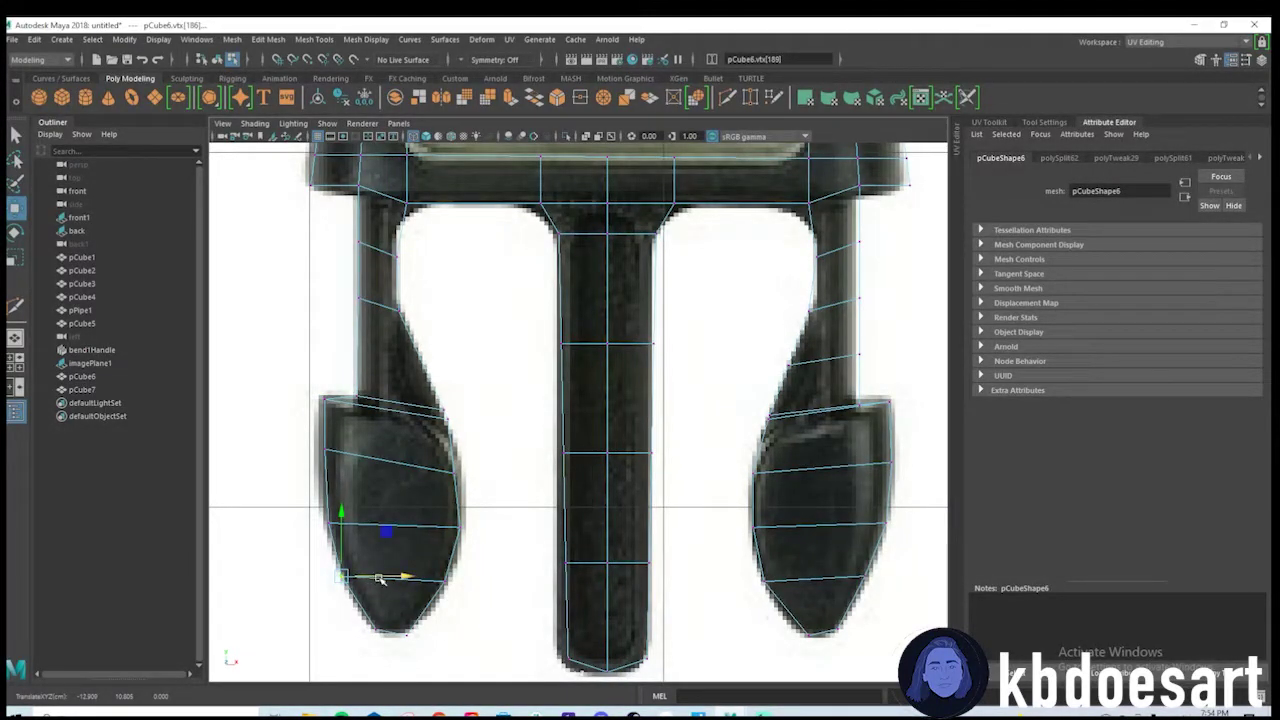
key("q")
Return the male buckle half to object mode and deselect it in the perspective view.
scroll(689, 414, "down", 6)
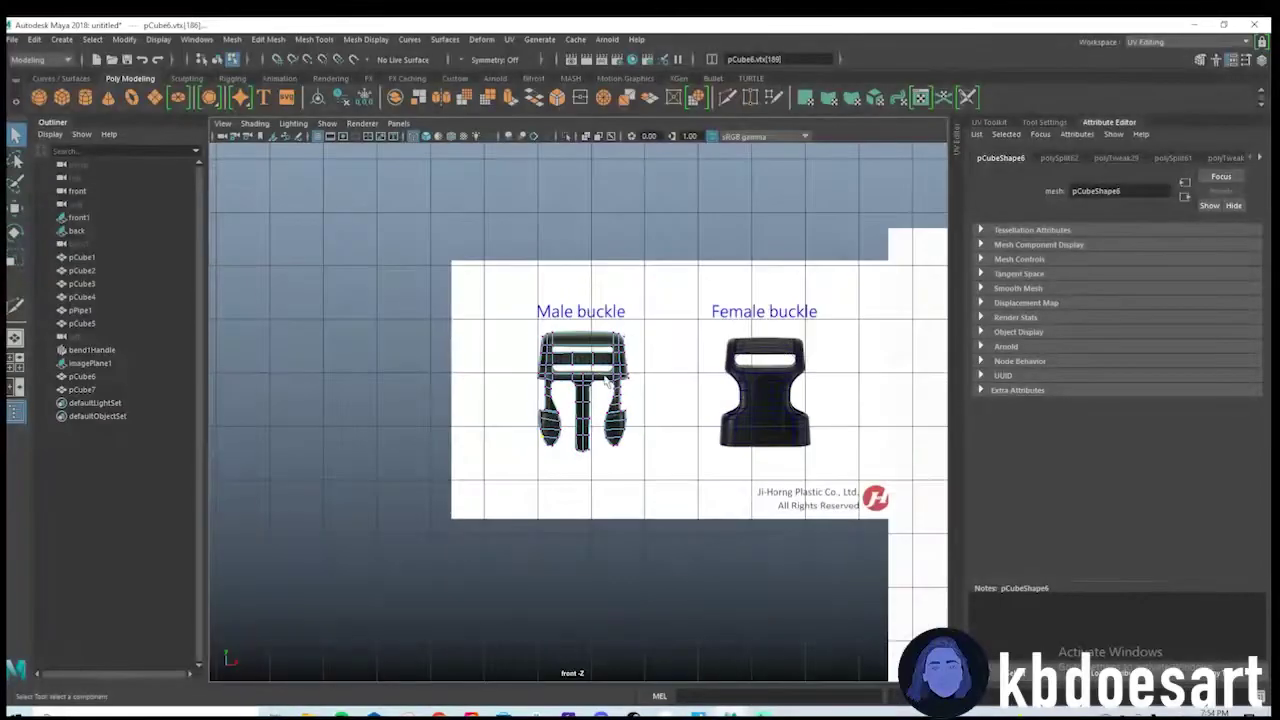
scroll(601, 360, "up", 3)
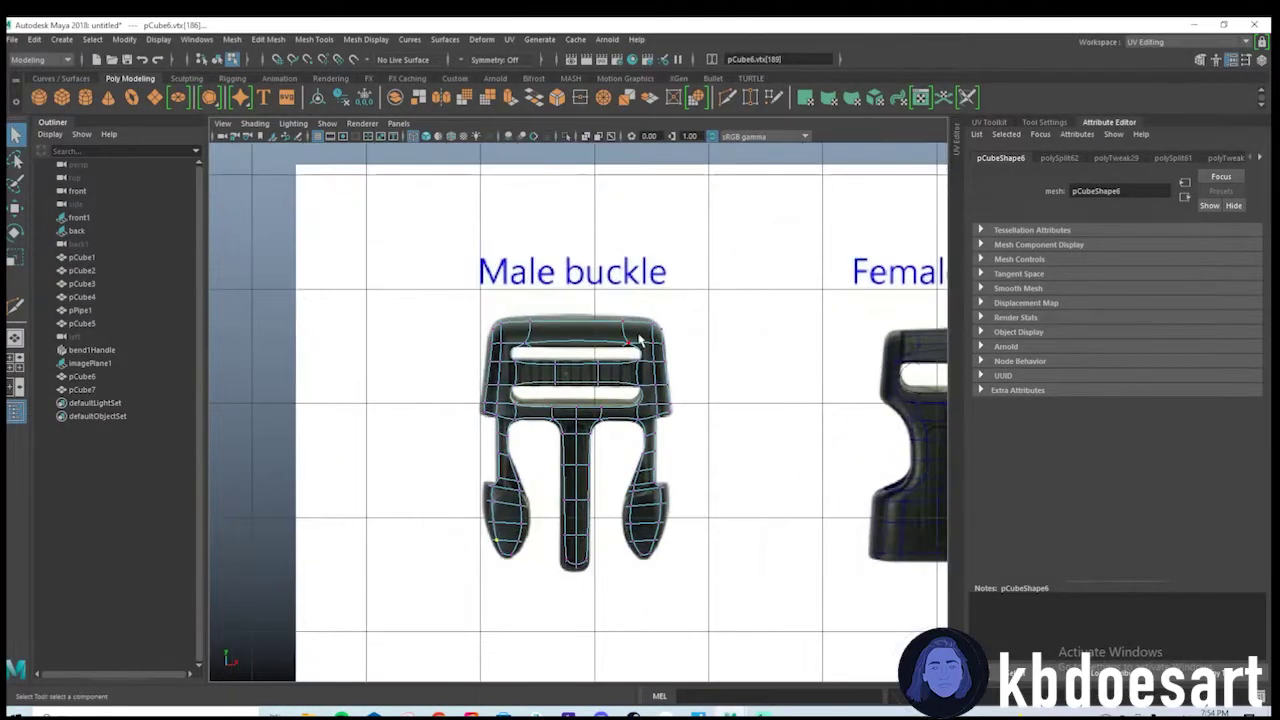
right_click(645, 328)
right_click_drag(645, 328, 711, 289)
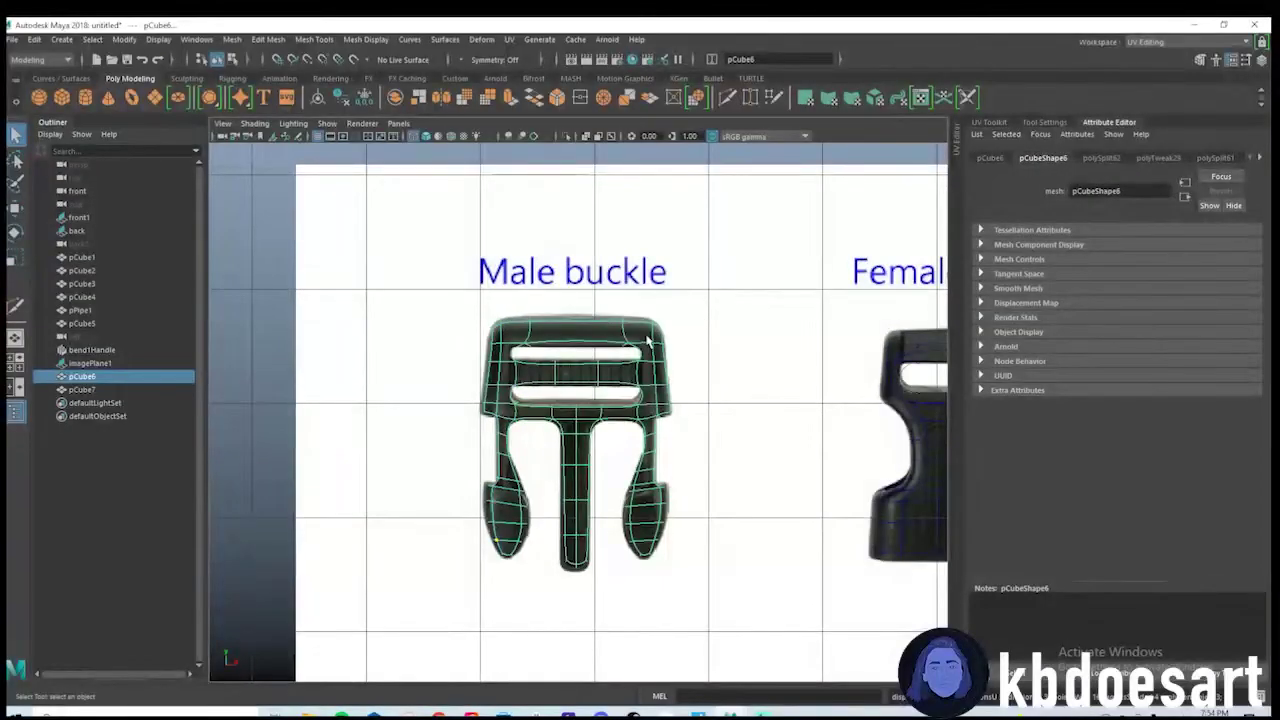
key("space")
key("space")
left_click_drag(619, 383, 487, 410, "alt")
left_click(580, 312)
Select both buckle halves and move them together along X until they sit at the vest.
left_click_drag(523, 323, 557, 336, "alt")
left_click_drag(584, 325, 734, 337, "alt")
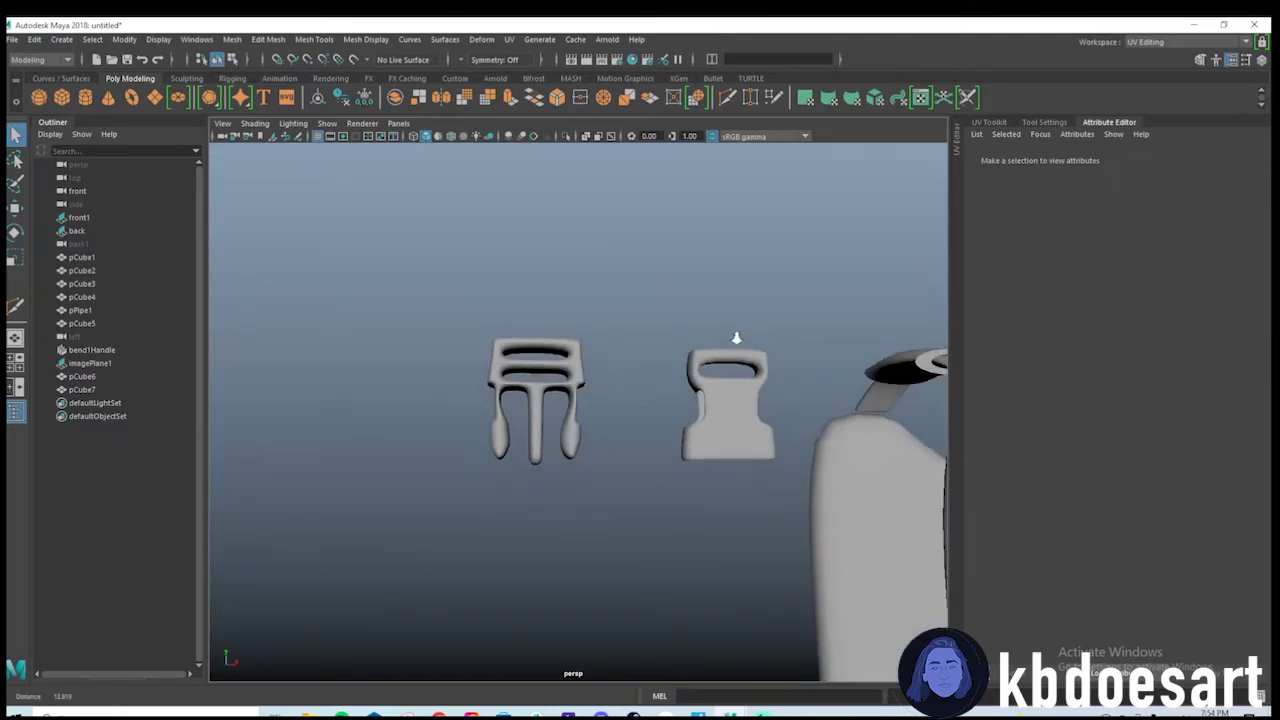
right_click_drag(734, 337, 654, 383, "alt")
middle_click_drag(690, 375, 570, 360, "alt")
left_click_drag(570, 360, 605, 386, "alt")
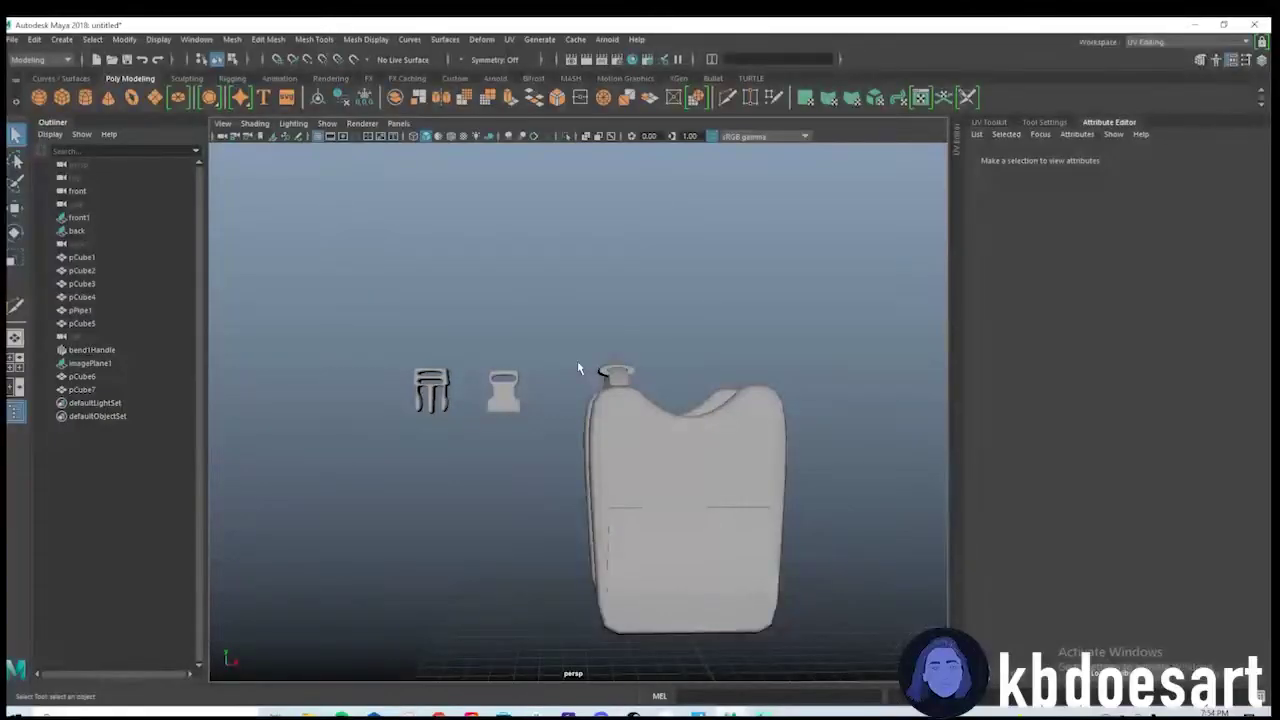
left_click_drag(578, 368, 391, 420)
key("w")
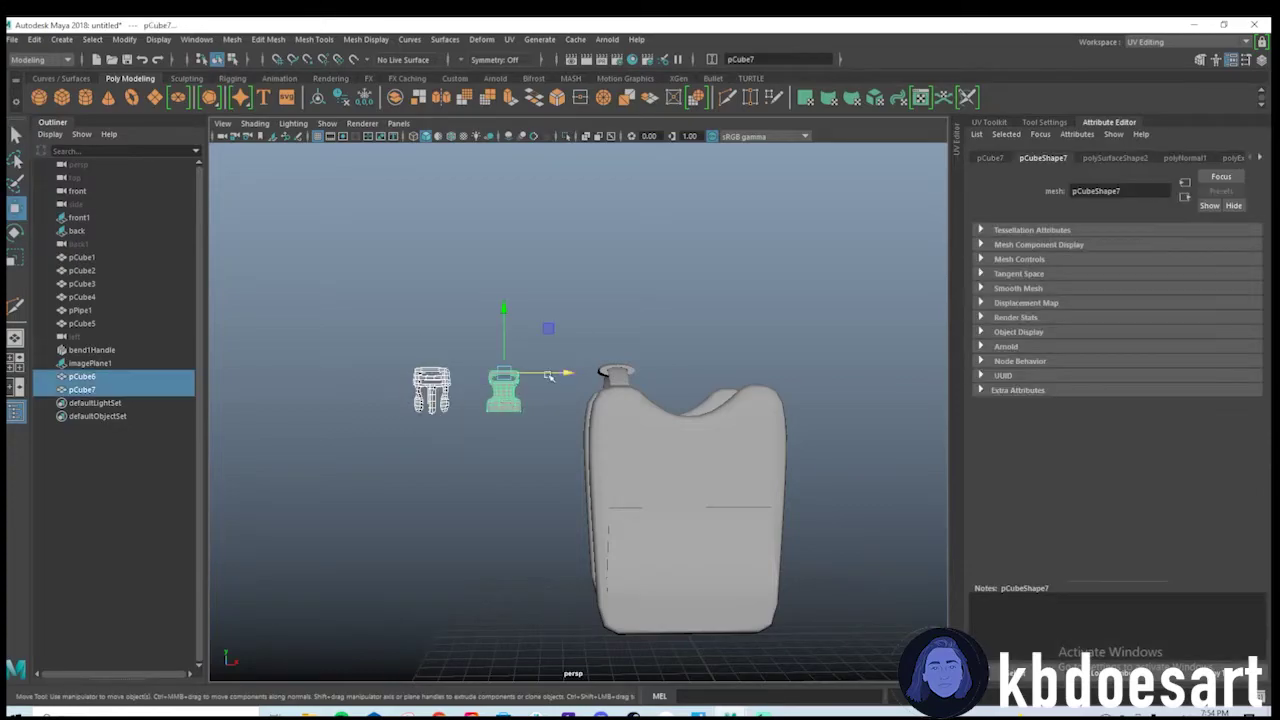
left_click_drag(548, 375, 762, 380)
middle_click_drag(720, 380, 625, 390, "alt")
left_click_drag(625, 390, 692, 439, "alt")
left_click_drag(600, 440, 650, 465, "alt")
scroll(632, 440, "up", 5)
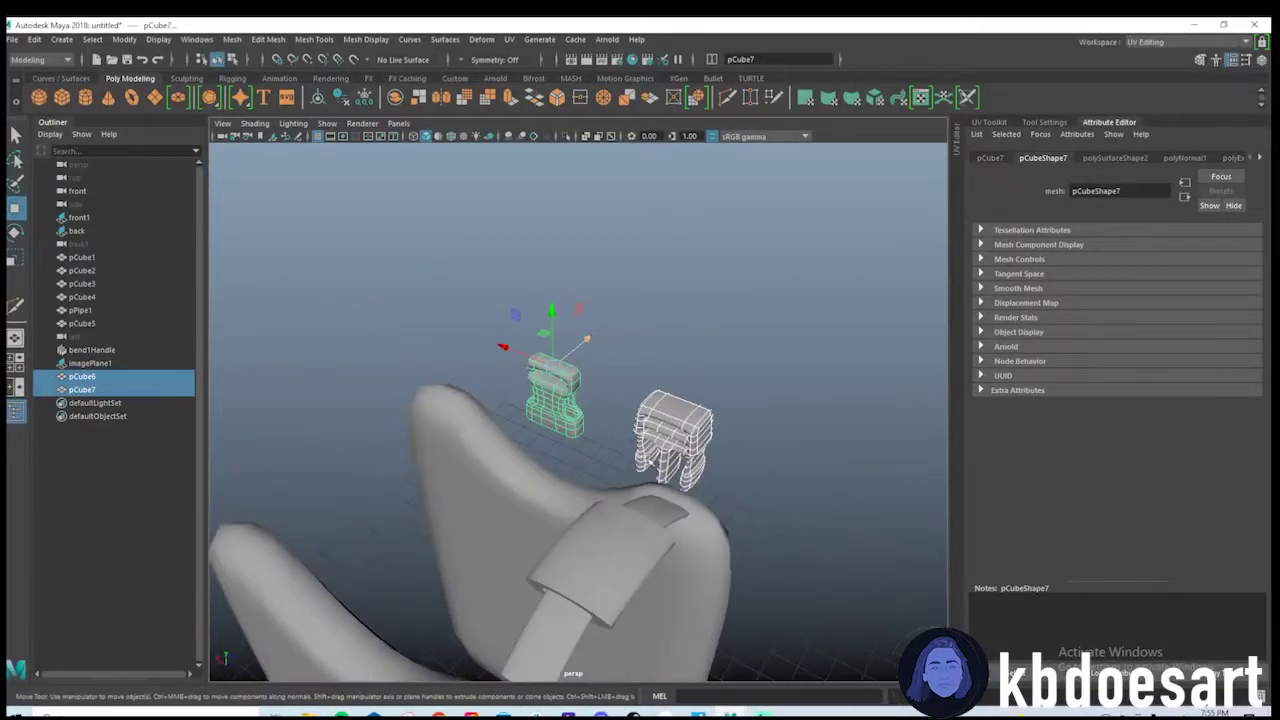
Select only the male half and move it along X until it lines up behind the female half.
left_click_drag(735, 455, 674, 276, "alt")
scroll(649, 463, "up", 4)
left_click(680, 449)
key("e")
key("w")
left_click_drag(860, 325, 563, 381, "alt")
left_click_drag(453, 295, 538, 372)
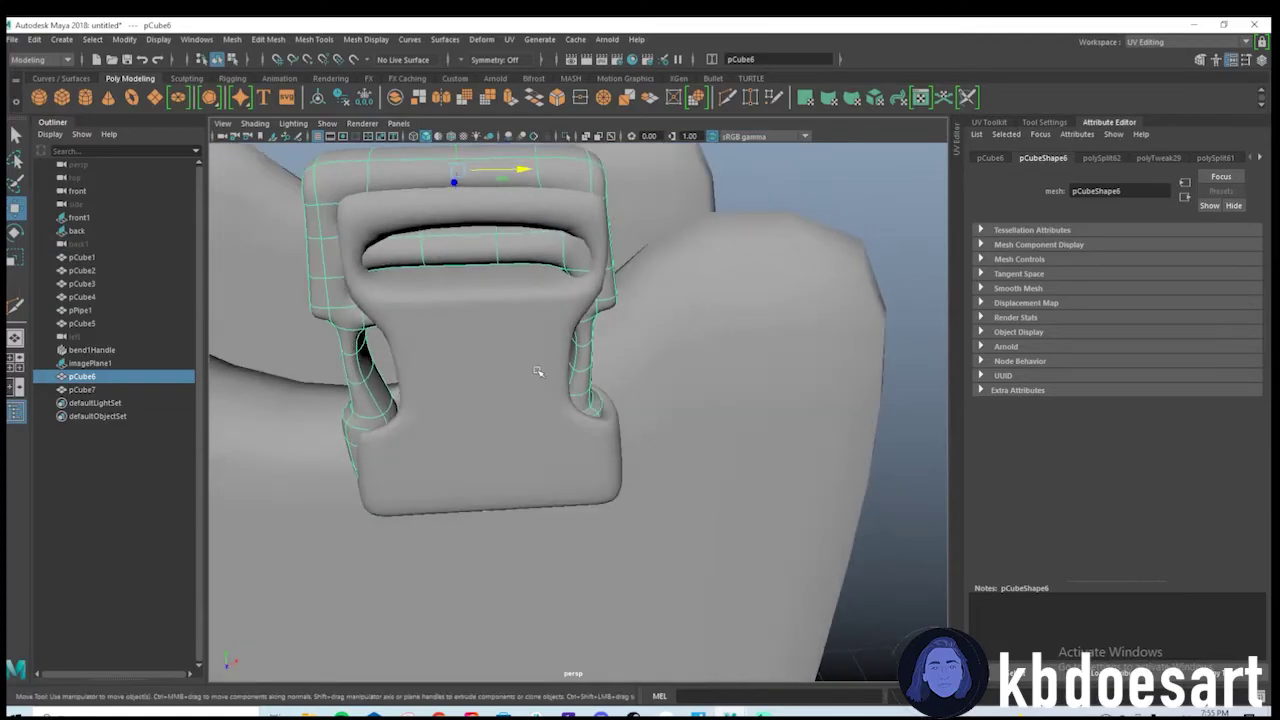
middle_click_drag(620, 258, 745, 370, "alt")
Set the male half's Z rotation to 180 degrees.
left_click(990, 158)
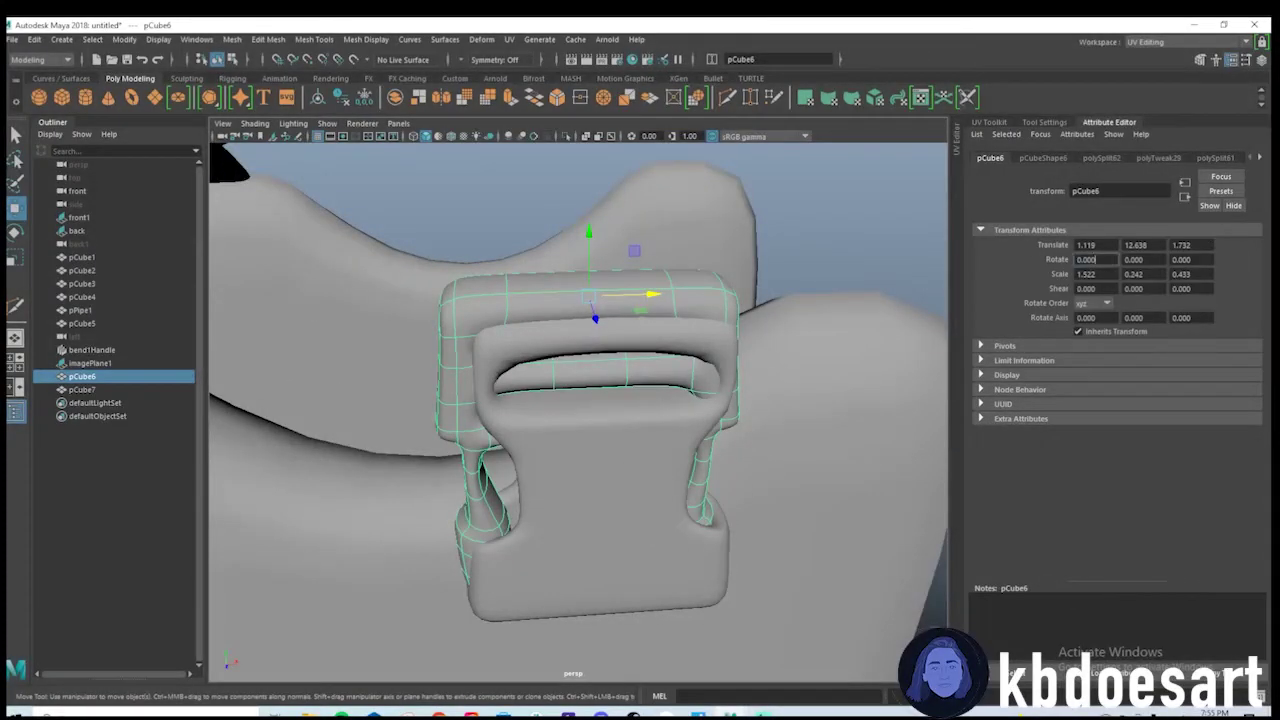
type("80")
key("Return")
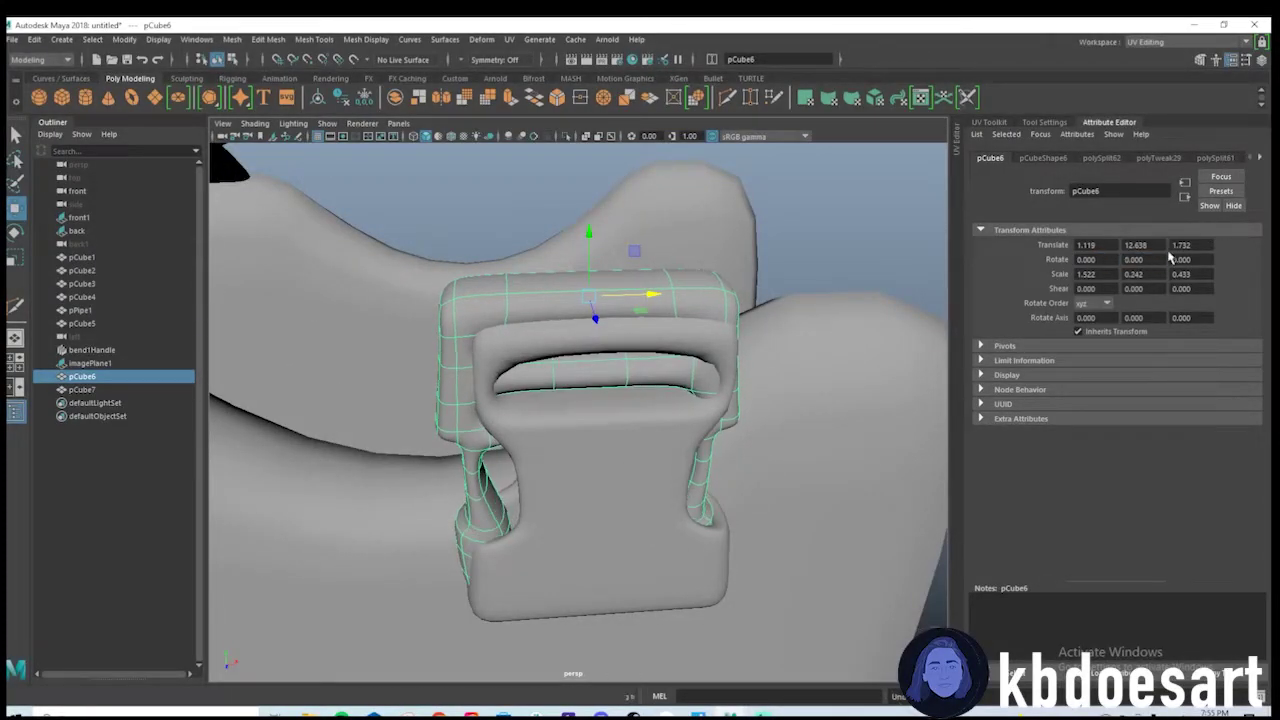
type("180")
key("Return")
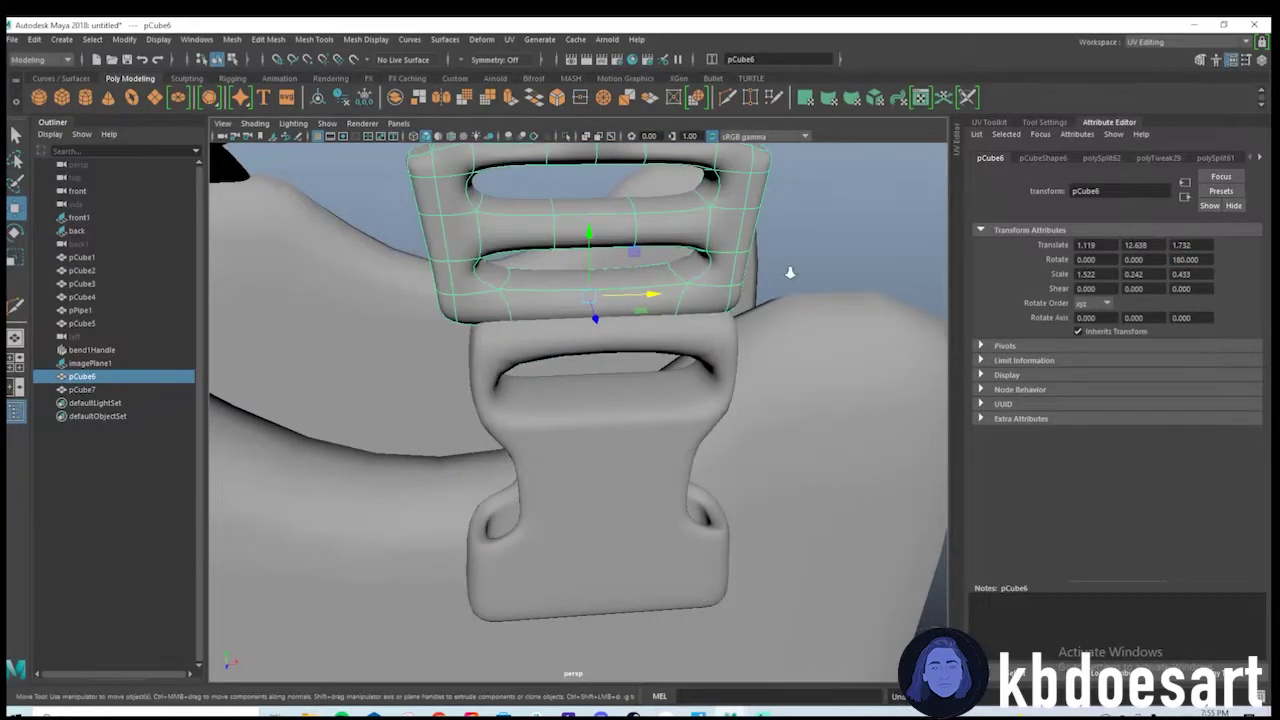
Move the male half down to about 9.9 in Y and center it so its prongs seat inside the female half.
right_click_drag(790, 272, 577, 302, "alt")
left_click_drag(580, 288, 562, 524)
left_click_drag(615, 599, 624, 600)
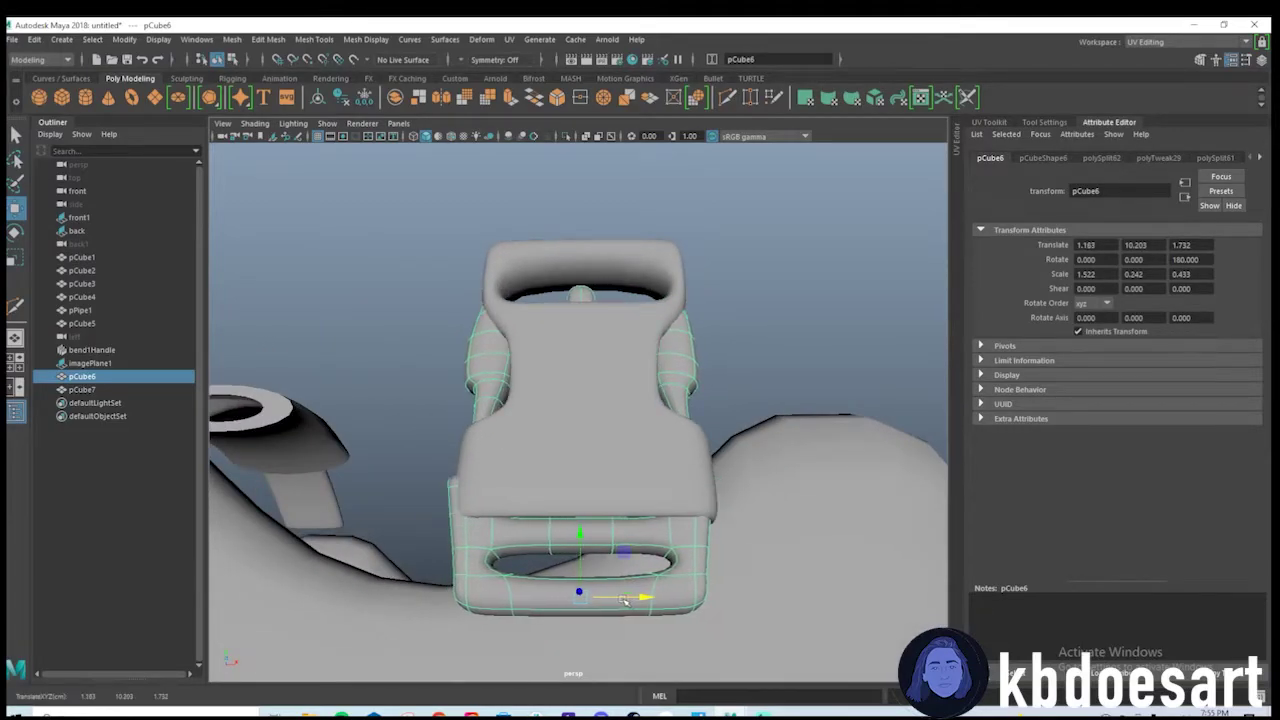
left_click_drag(580, 543, 594, 589)
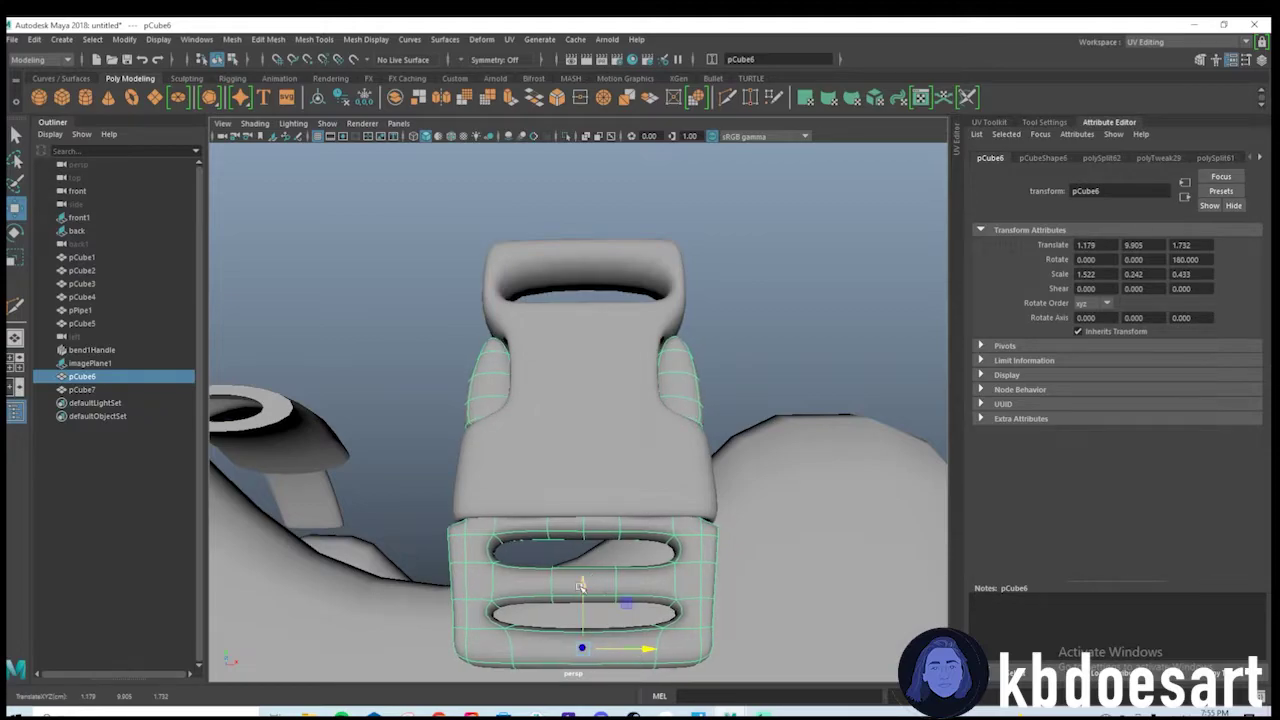
Scale the male half to about 1.384 in X and 0.404 in Z to fit the female half.
left_click_drag(587, 590, 701, 455, "alt")
left_click_drag(701, 455, 690, 292, "alt")
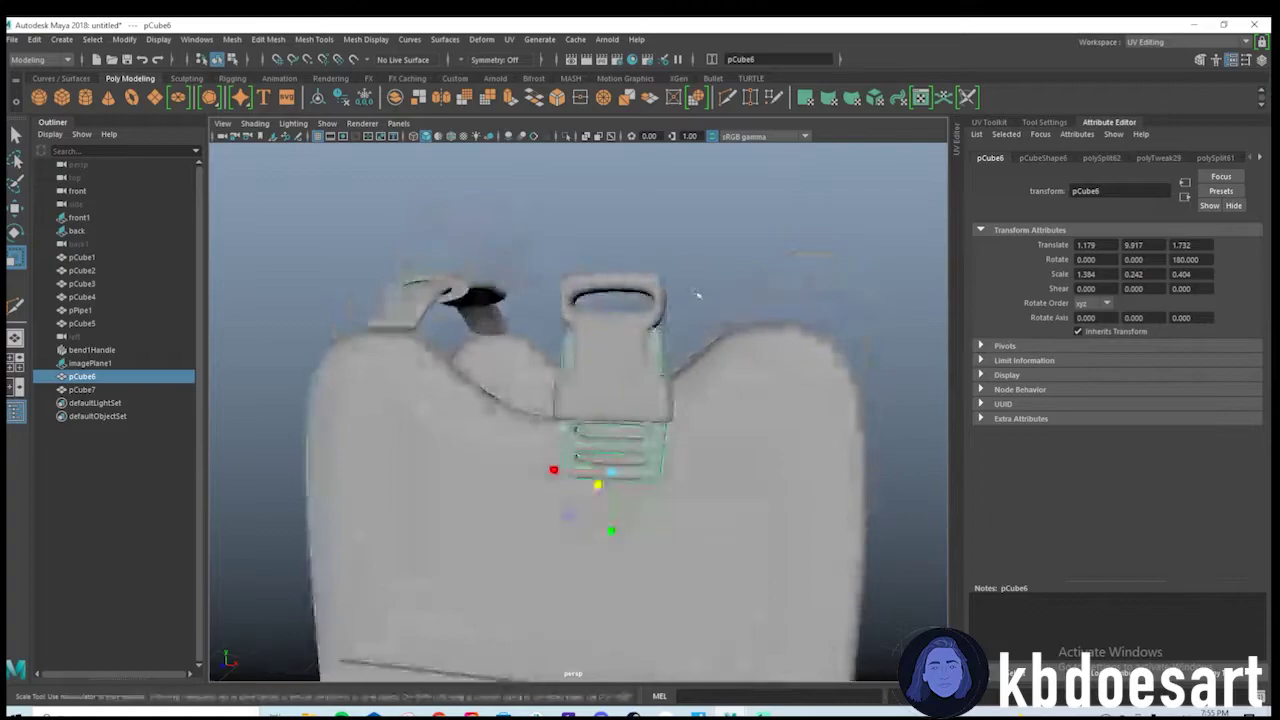
left_click(697, 291)
Select both the male and female buckle halves and group them.
scroll(697, 291, "down", 4)
mouse_move(535, 300)
left_mouse_down("alt")
mouse_move(711, 323)
mouse_move(545, 285)
left_mouse_up("alt")
left_click_drag(537, 280, 571, 312)
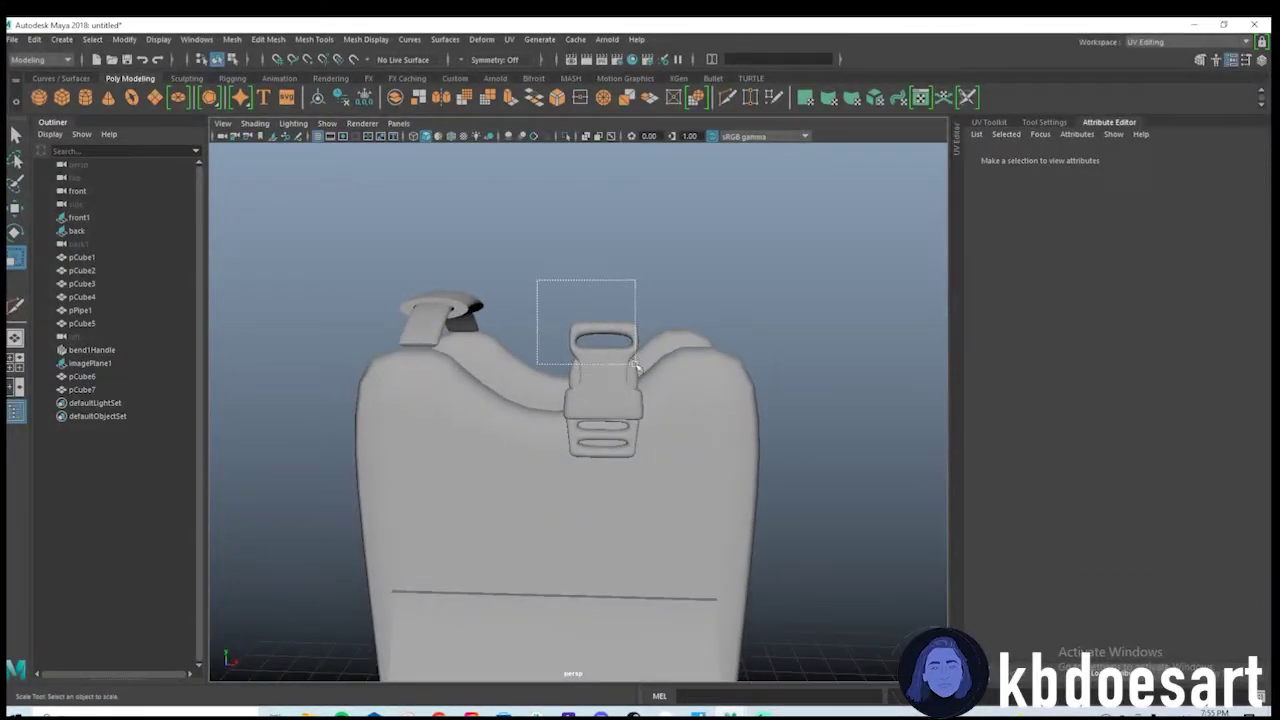
left_click_drag(635, 366, 658, 345)
left_click(667, 229)
left_click_drag(545, 295, 644, 371)
left_click_drag(650, 371, 708, 383, "alt")
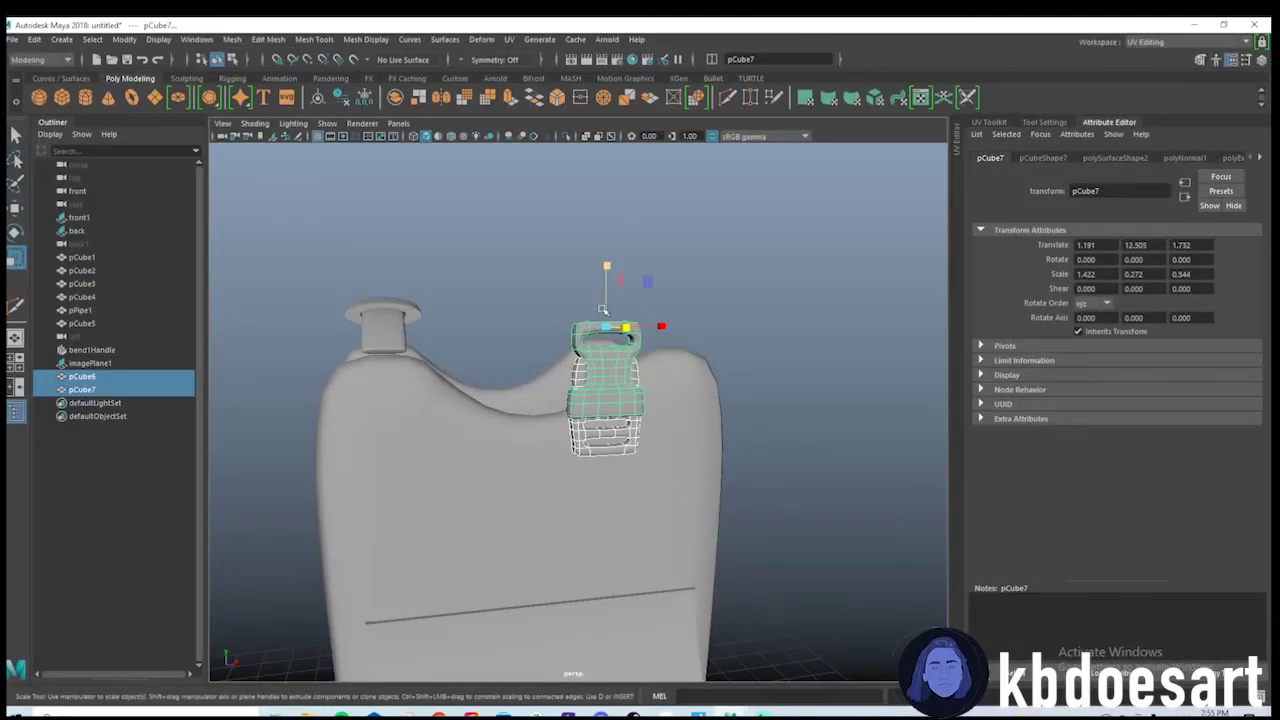
key("ctrl+g")
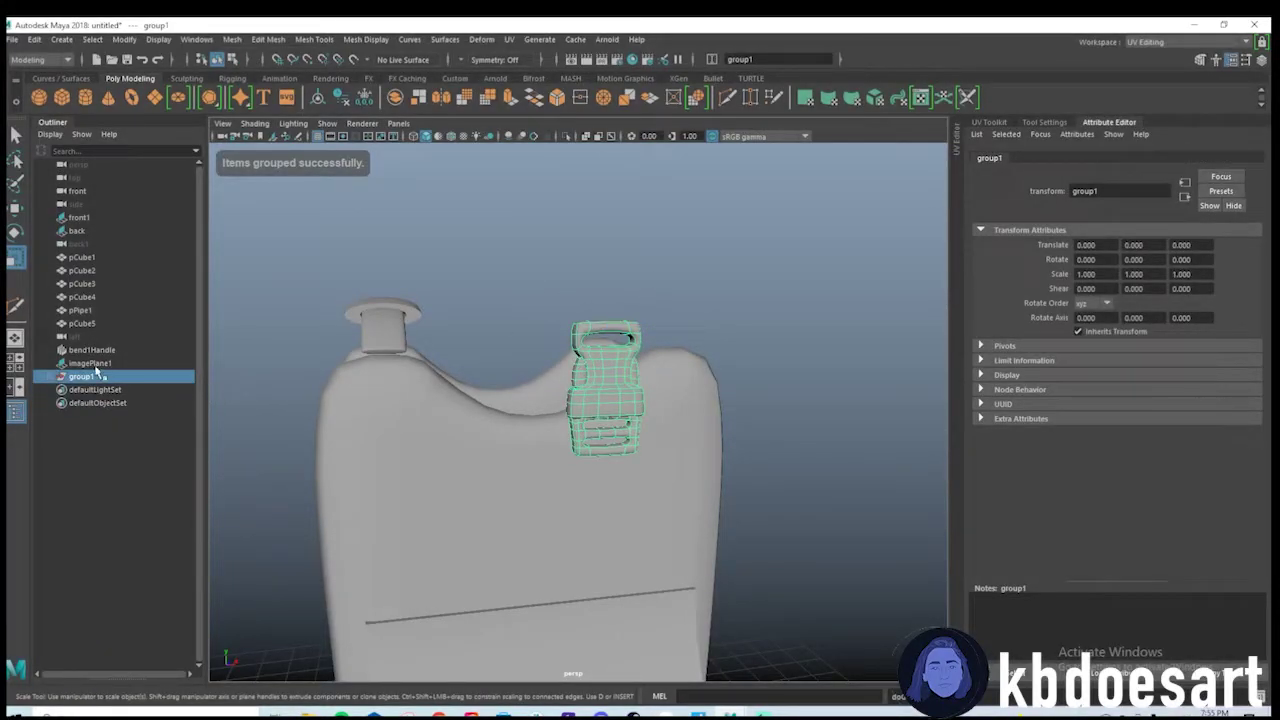
Rename the new group to "buckle" and deselect it.
double_click(96, 375)
type("buckle")
key("Return")
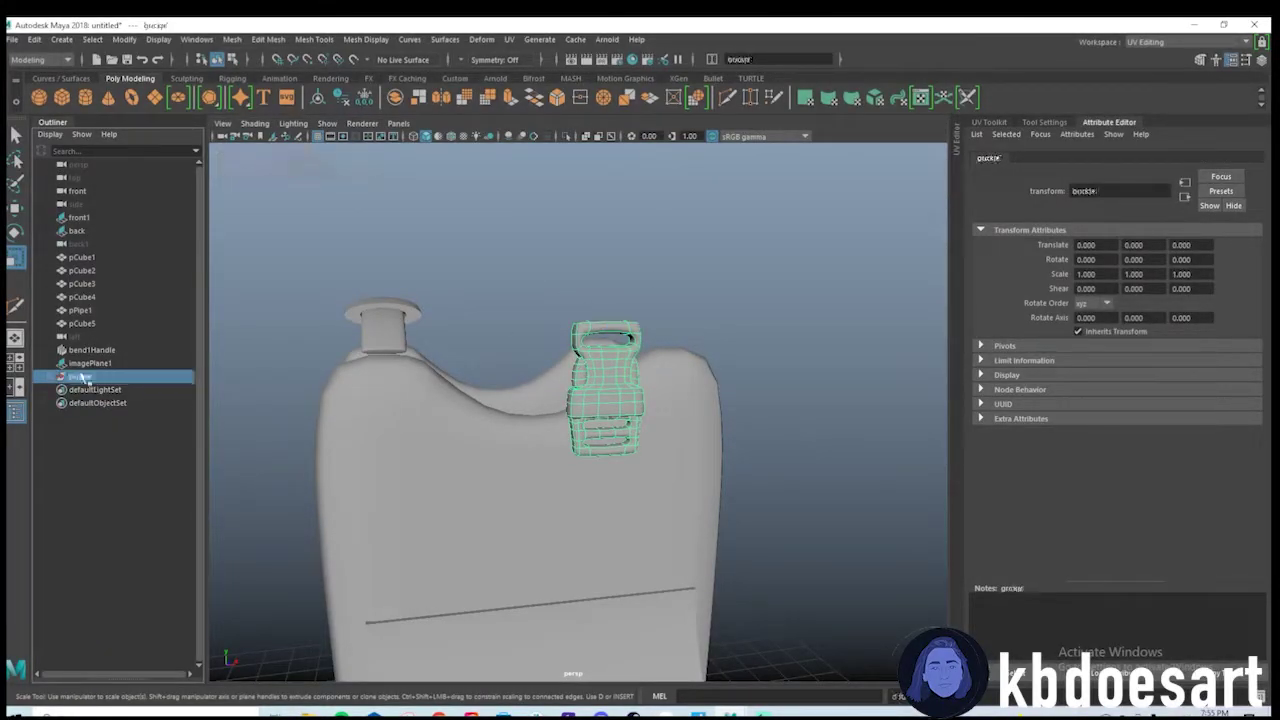
left_click(558, 260)
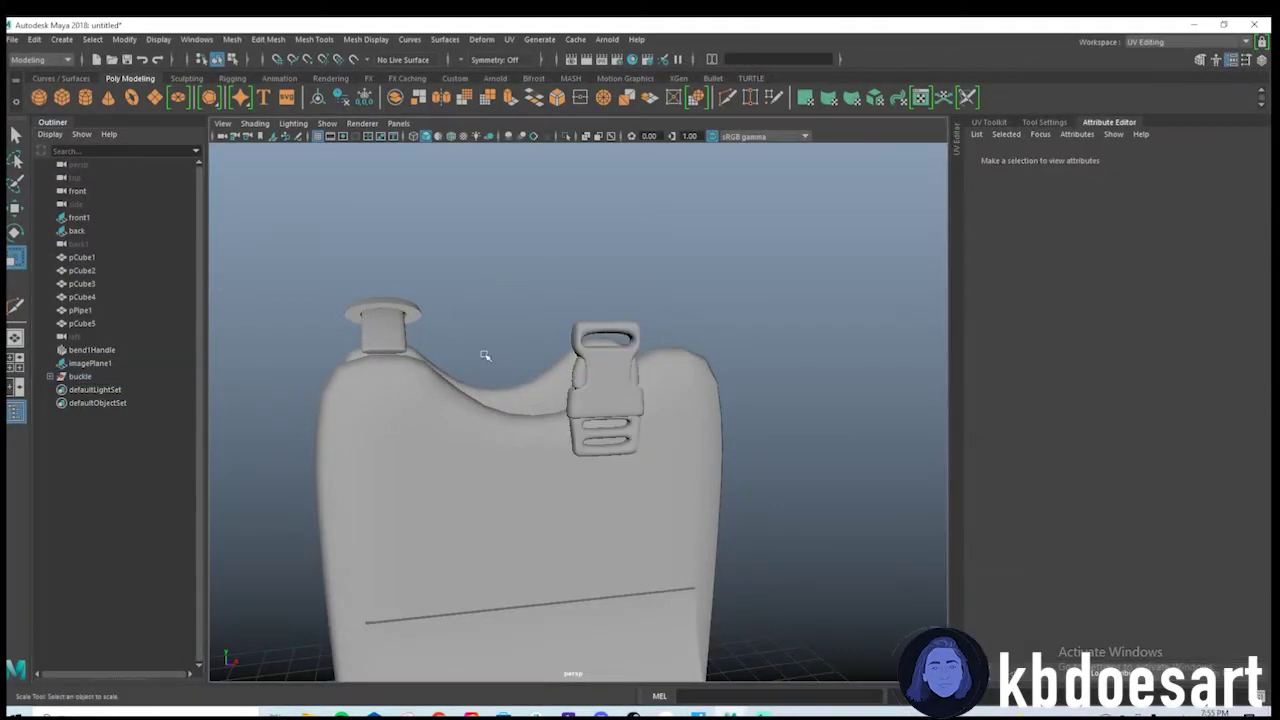
Select the whole buckle group and move it back along Z to about -2.82, between the vest's front and back panels.
left_click_drag(486, 356, 626, 392, "alt")
left_click(607, 383)
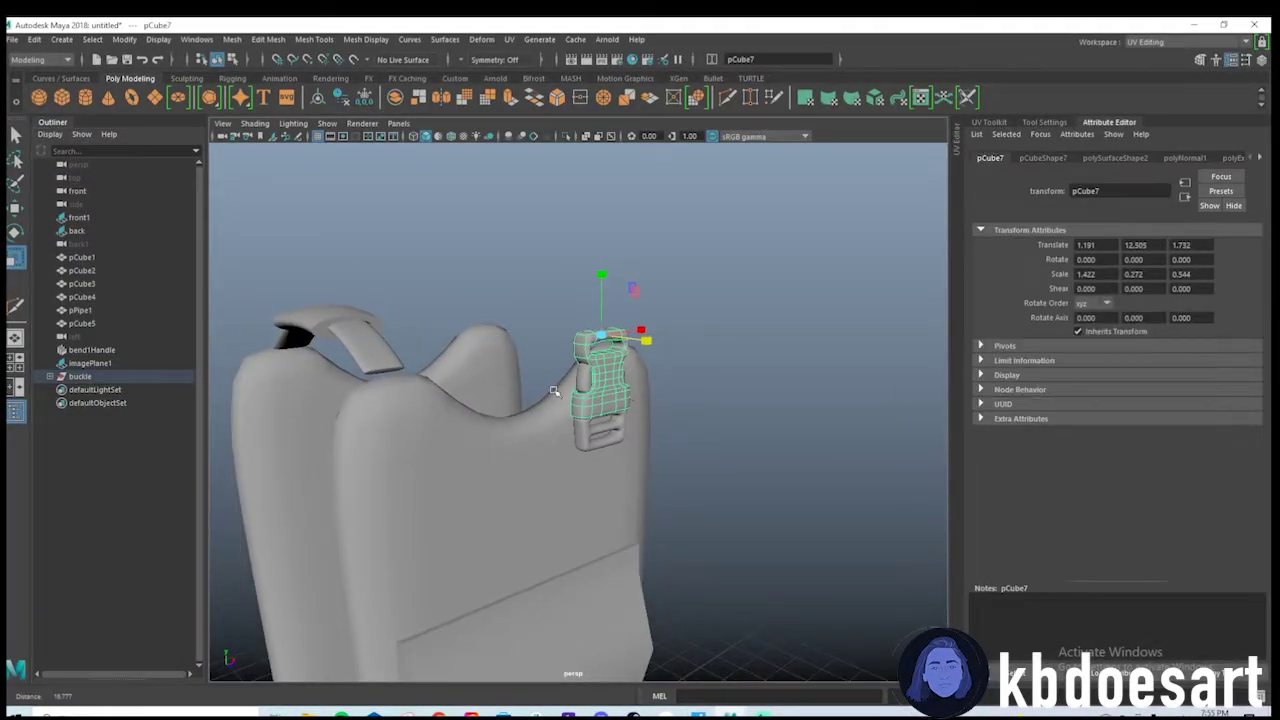
left_click(103, 379)
key("w")
left_click_drag(510, 310, 625, 393, "alt")
left_click_drag(595, 524, 503, 483)
scroll(680, 505, "down", 2)
left_click_drag(680, 505, 610, 485, "alt")
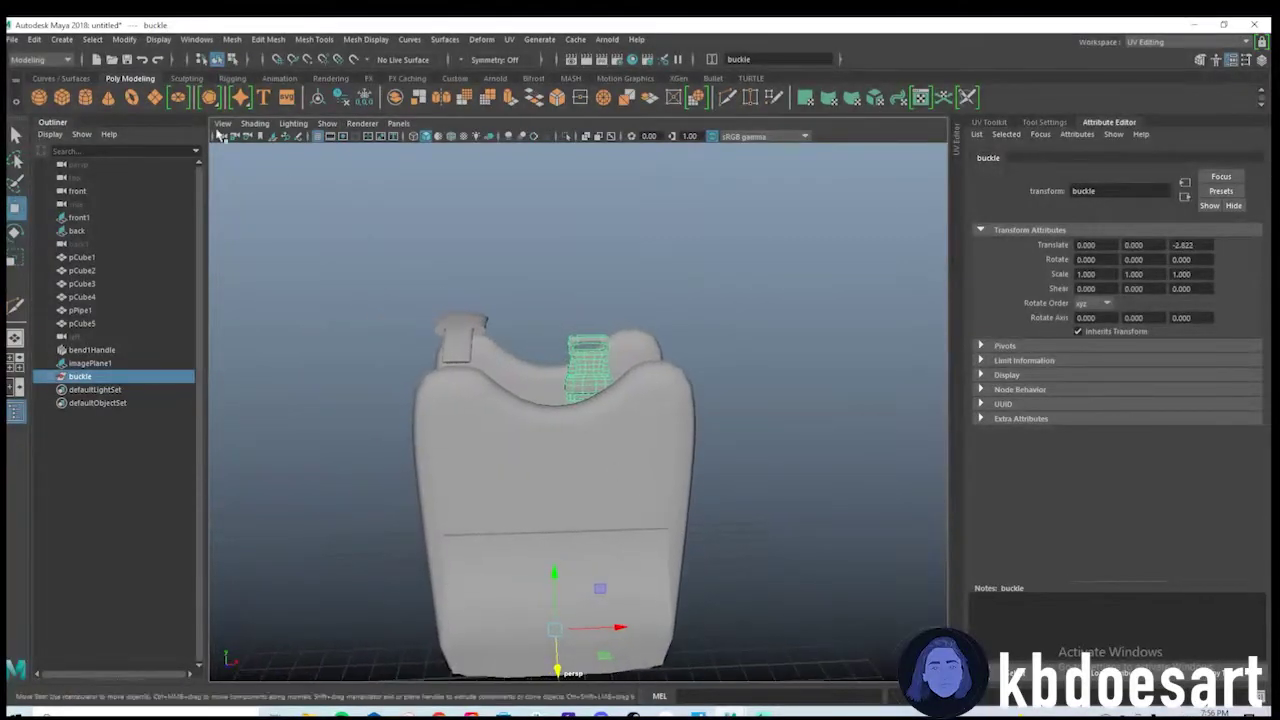
Center the buckle group's pivot and move the group to the shoulder strap's lower end, about -4.16 in X and -2.12 in Z.
left_click(122, 40)
left_click(150, 135)
left_click_drag(565, 335, 568, 385, "alt")
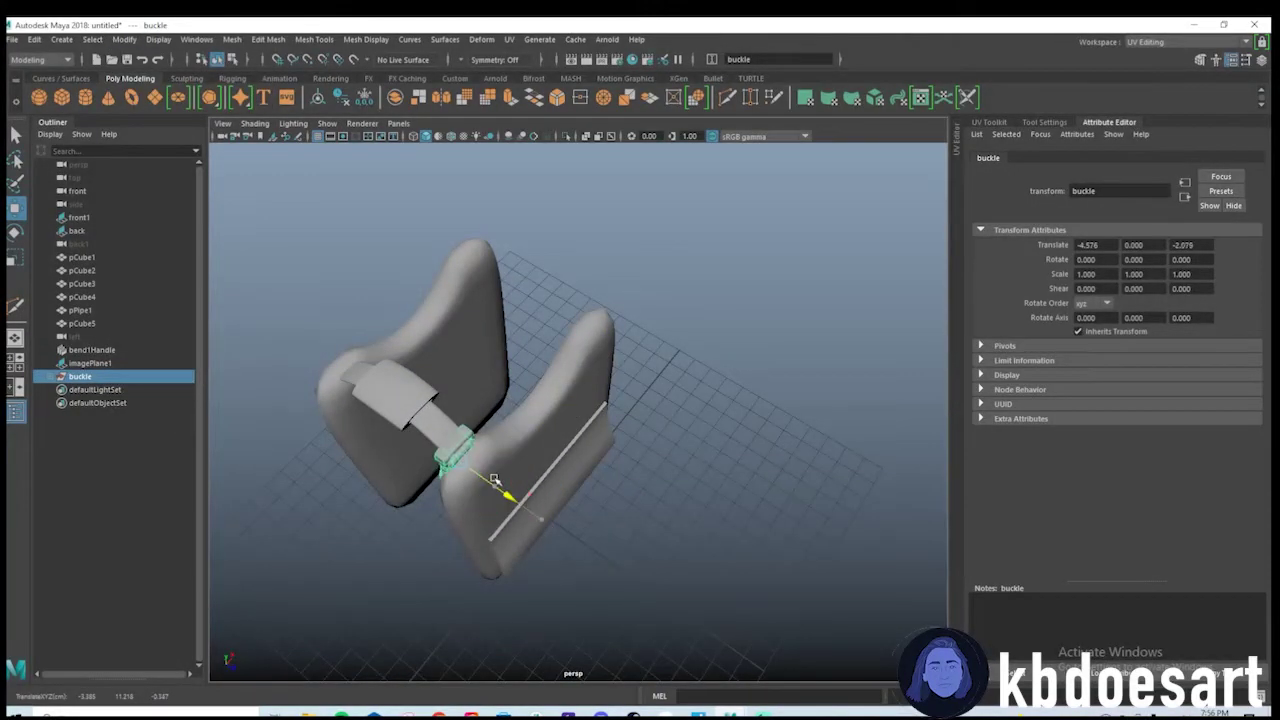
left_click_drag(498, 416, 505, 410)
left_click_drag(520, 448, 592, 436, "alt")
right_click_drag(592, 436, 731, 471, "alt")
Rotate the buckle group about -43.5 degrees around X and raise it to about 1.02 in Y, following the strap's slope.
left_click_drag(575, 485, 636, 427, "alt")
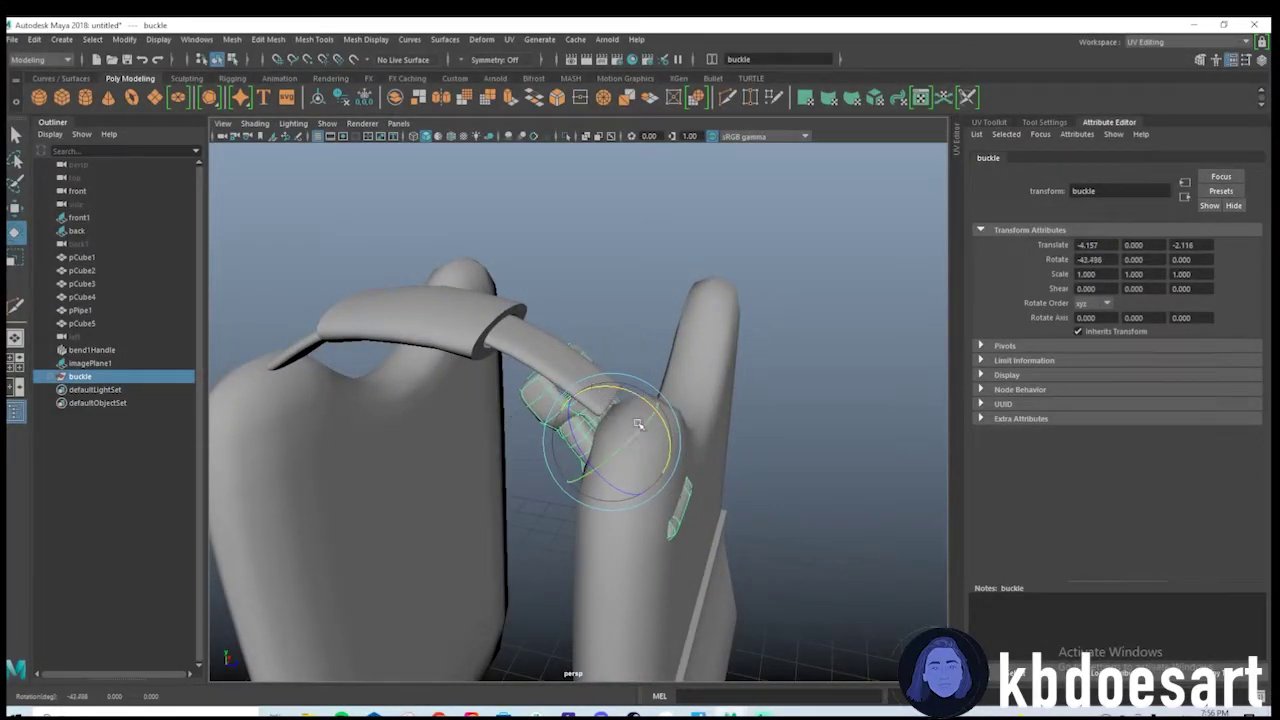
left_click_drag(612, 394, 614, 328)
left_click_drag(757, 394, 446, 435, "alt")
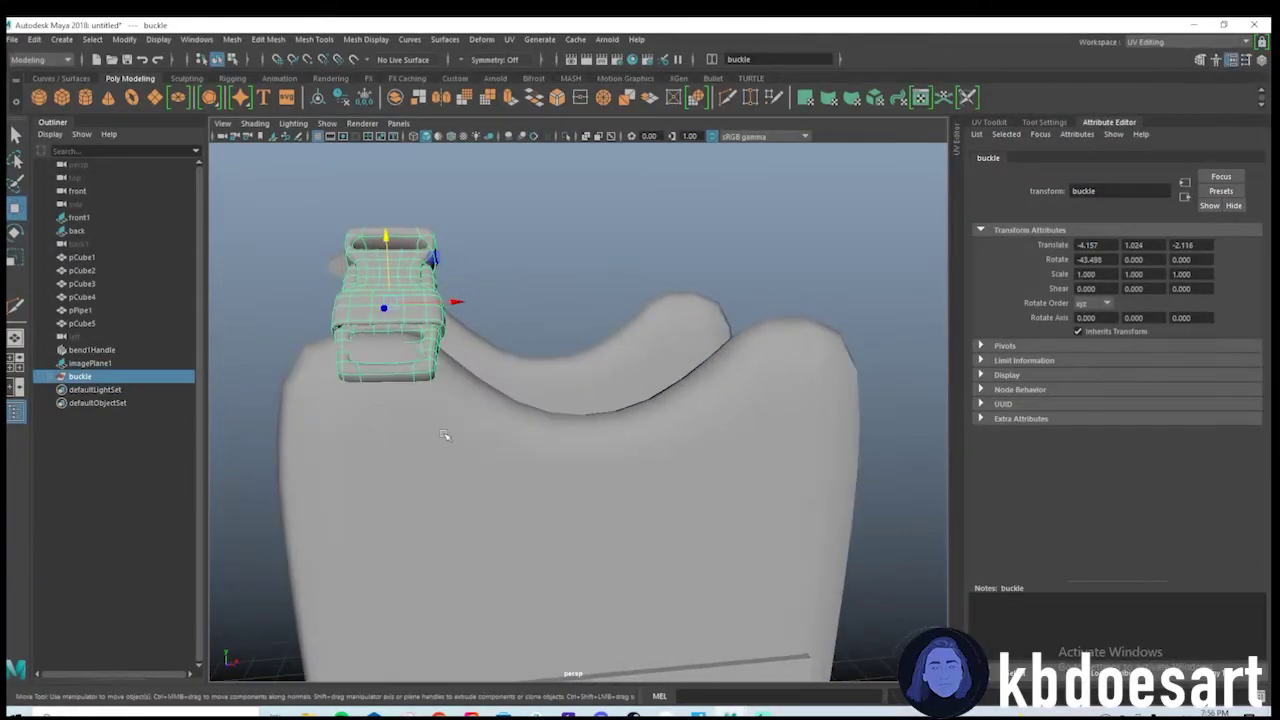
Examine the buckle group's position against the shoulder buckle in the vest's front reference image.
key("space")
key("space")
middle_click_drag(771, 458, 463, 360, "alt")
right_click_drag(463, 360, 380, 345, "alt")
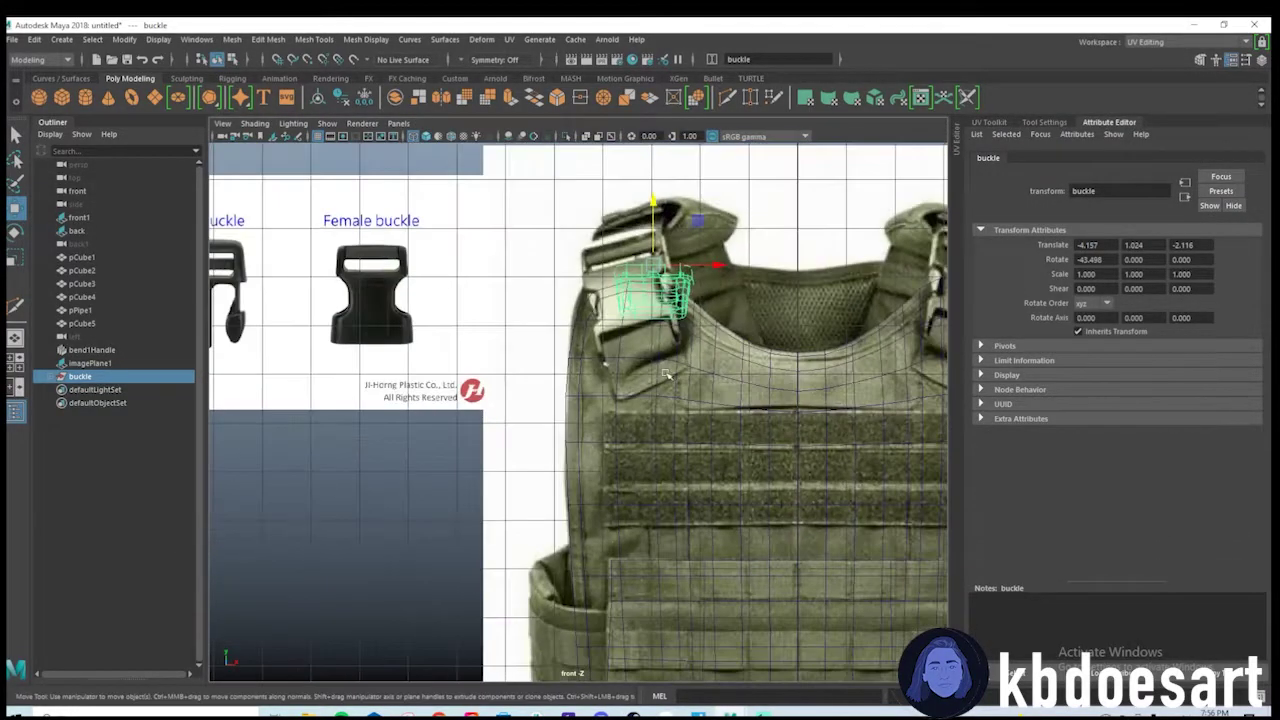
middle_click_drag(690, 375, 660, 415, "alt")
right_click_drag(660, 415, 745, 416, "alt")
middle_click_drag(690, 365, 655, 429, "alt")
right_click_drag(540, 412, 573, 410, "alt")
middle_click_drag(573, 410, 494, 434, "alt")
left_click(505, 428, "alt")
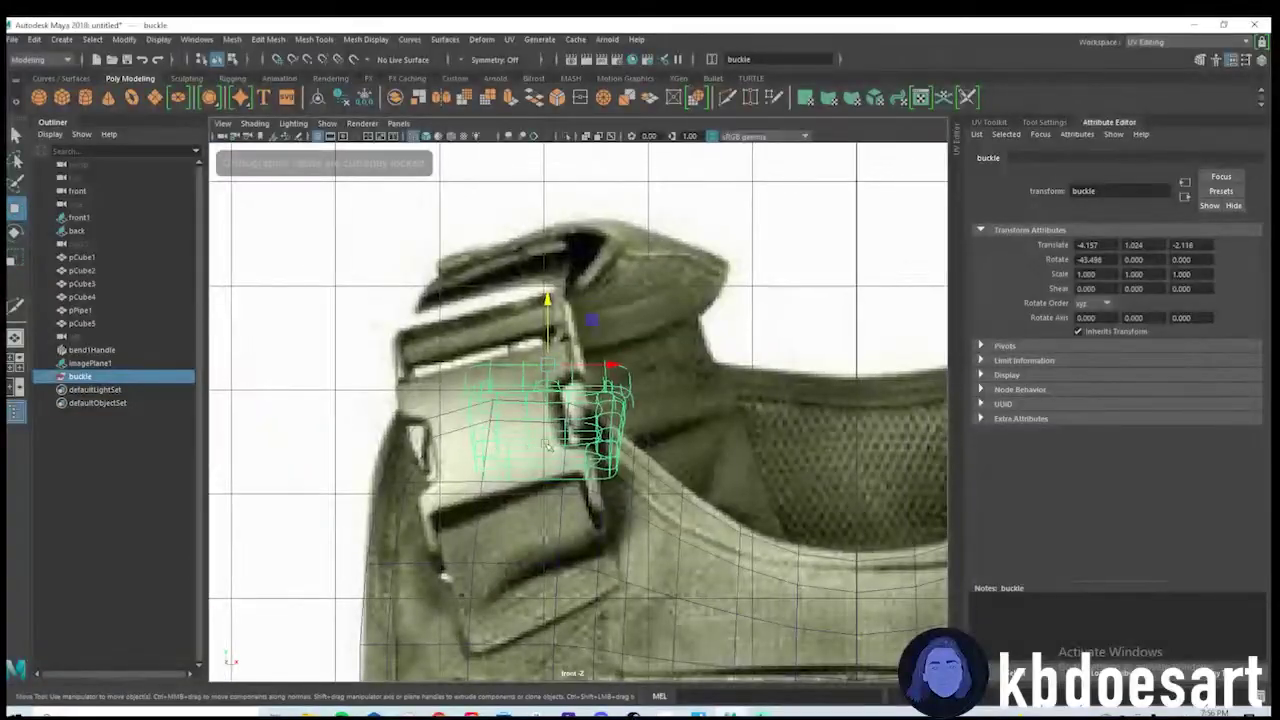
Move the buckle group along X to about -4.67, over the shoulder buckle in the front reference image.
key("e")
left_click_drag(550, 342, 558, 367)
key("ctrl+z")
key("w")
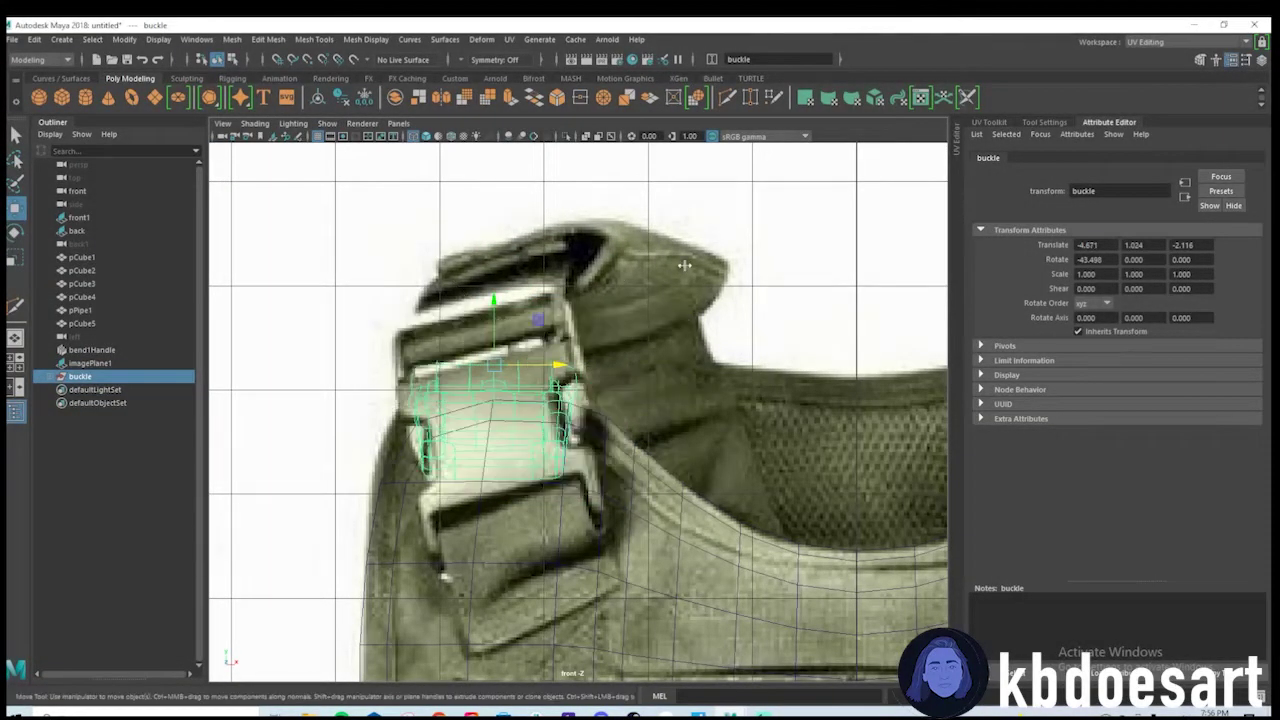
key("space")
key("space")
right_click_drag(690, 283, 555, 371, "alt")
left_click_drag(555, 371, 588, 374, "alt")
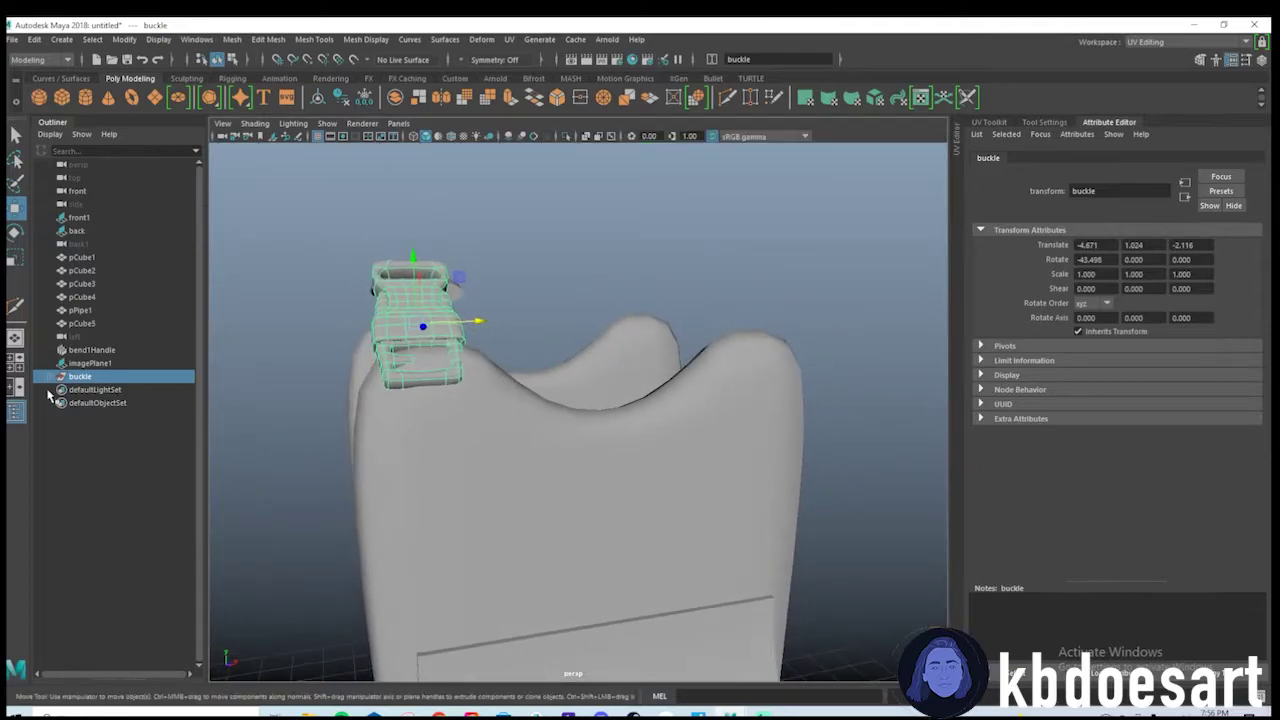
Compare the buckle with the vest reference by toggling the front view between wireframe and shaded display.
left_click(92, 219)
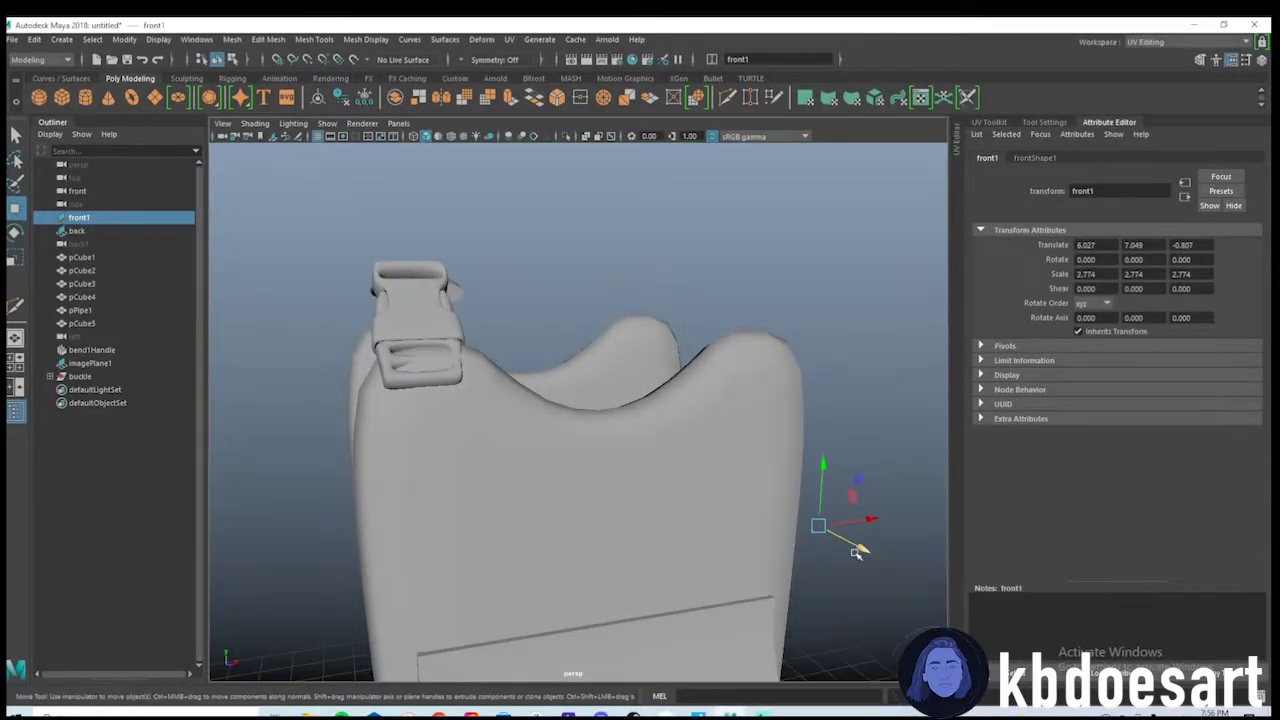
key("space")
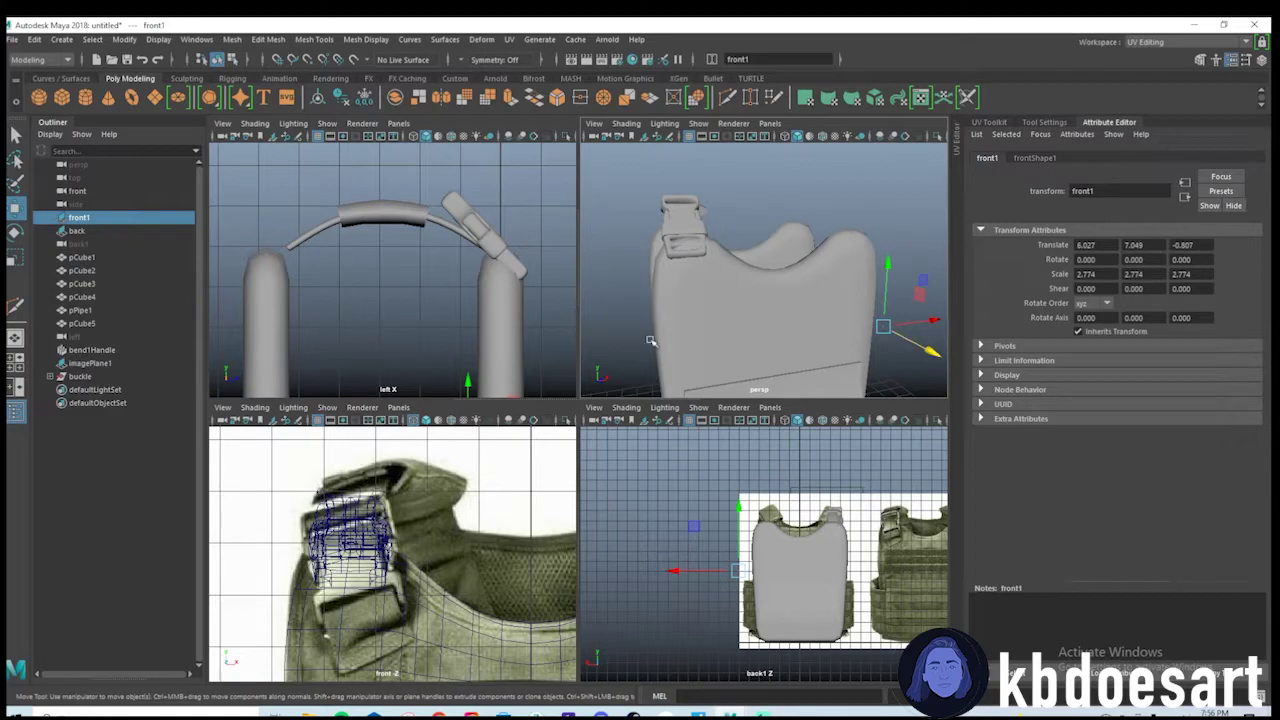
left_click(427, 421)
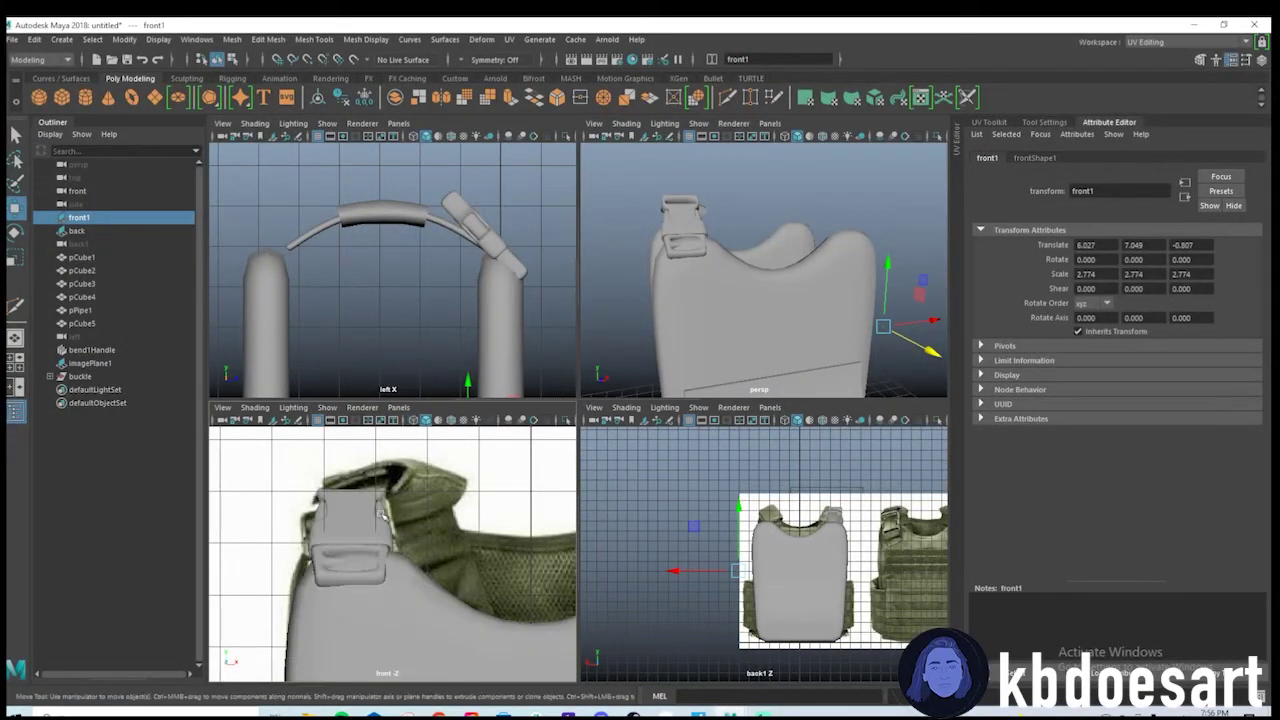
left_click(415, 421)
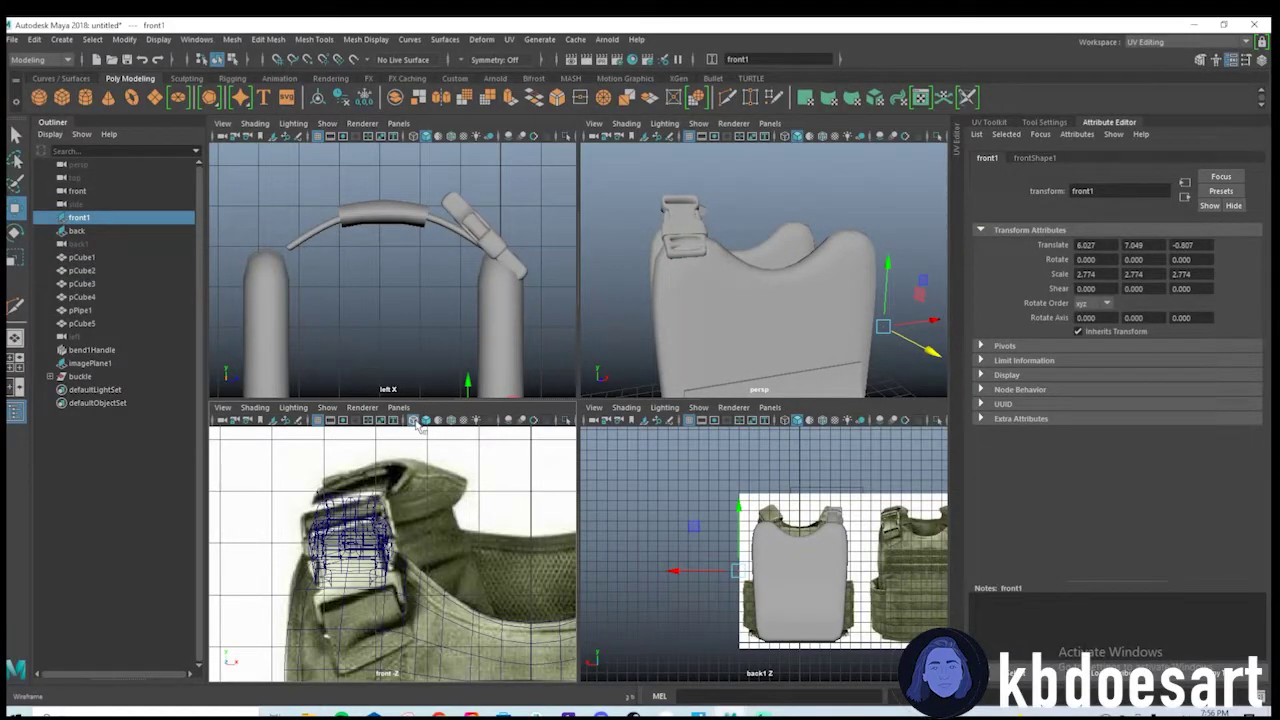
key("5")
left_click(415, 421)
key("5")
Select the whole buckle group and flip it around X to about 137 degrees.
left_click(665, 243)
left_click(678, 218)
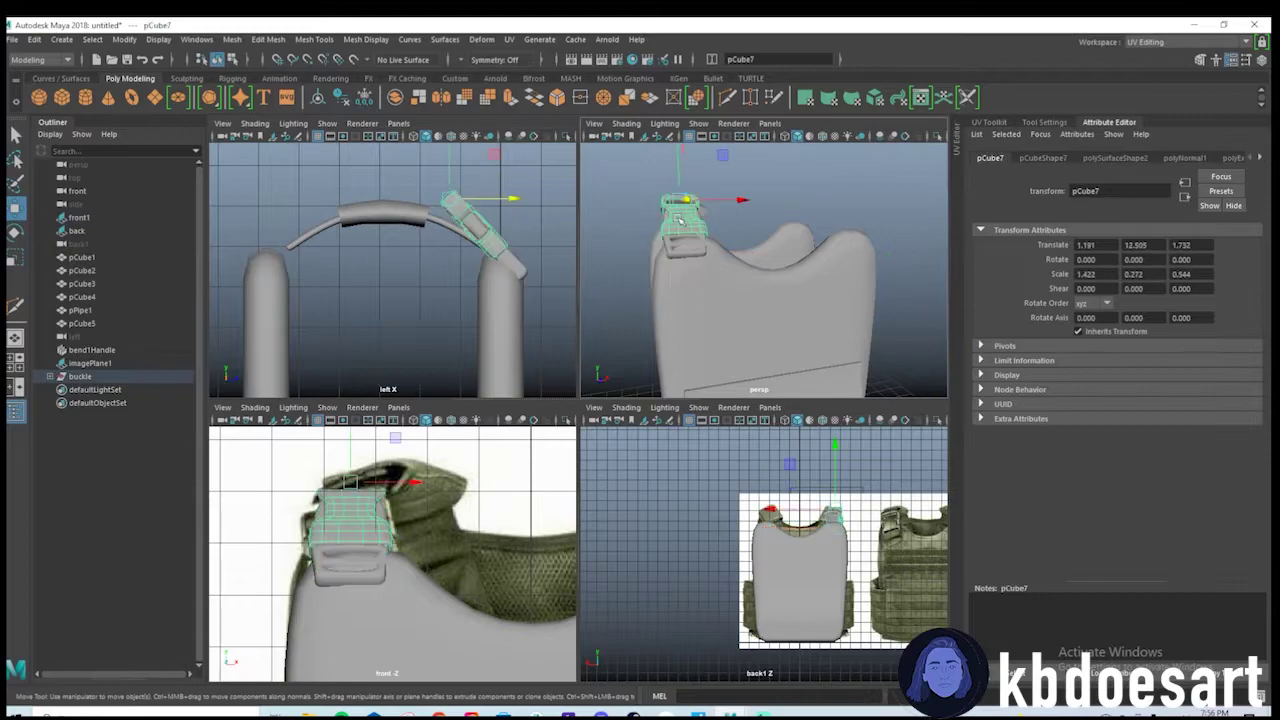
right_click_drag(678, 218, 797, 263, "alt")
middle_click_drag(797, 263, 870, 290, "alt")
key("space")
right_click_drag(758, 300, 289, 308, "alt")
left_click(88, 380)
key("e")
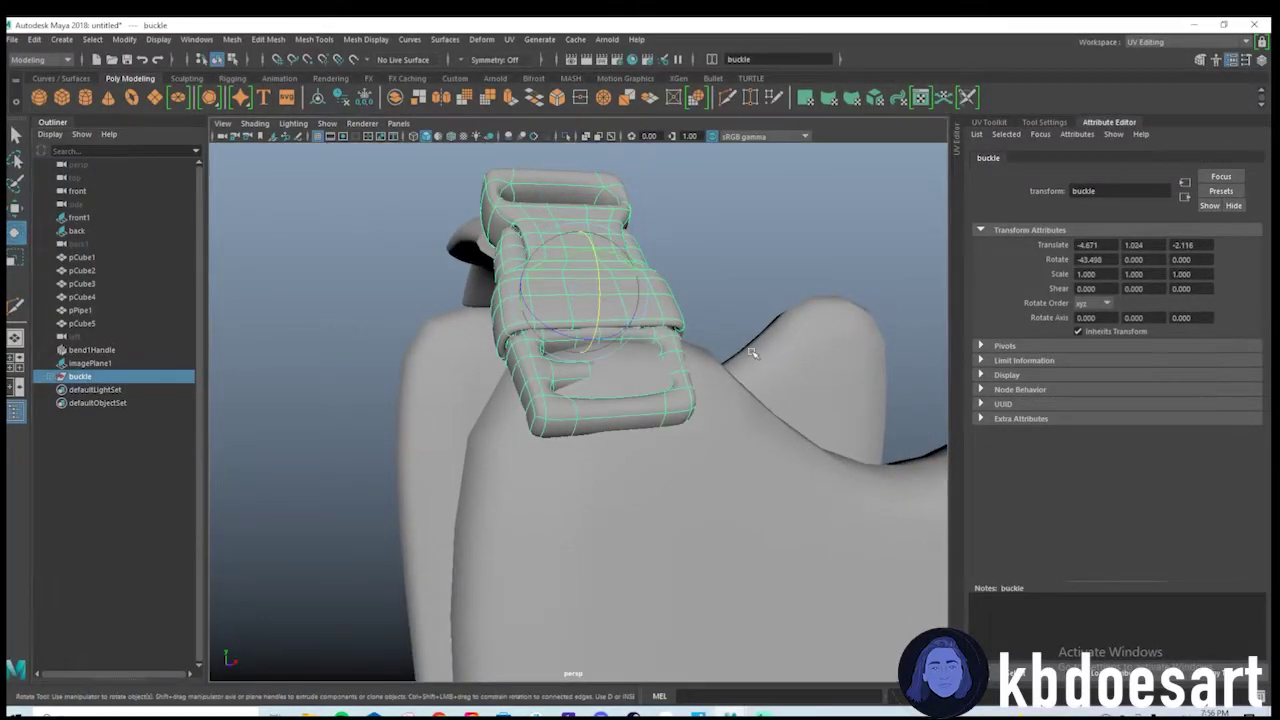
scroll(646, 342, "down", 3)
left_click_drag(588, 288, 599, 345)
left_click_drag(600, 405, 733, 429, "alt")
key("space")
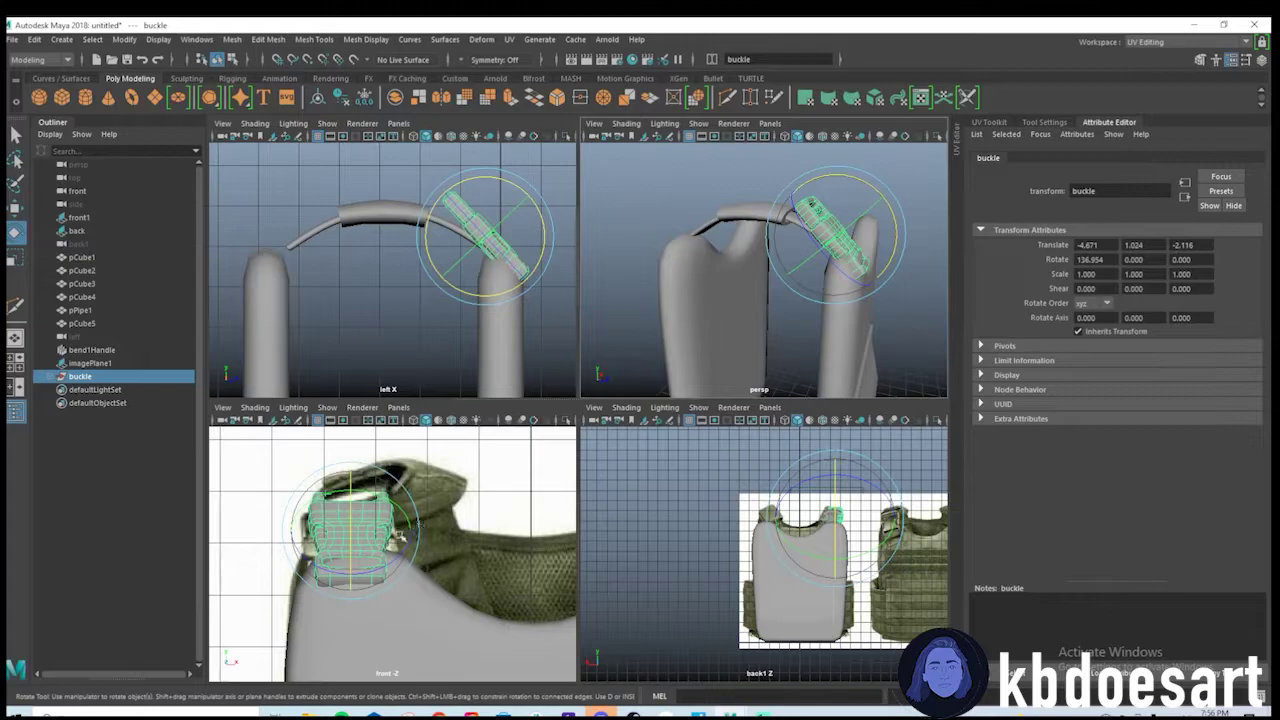
In the front view, move the buckle group to about -4.88 X and 1.23 Y and tilt it about 5 degrees in Y and Z.
key("space")
key("w")
mouse_move(492, 329)
left_mouse_down()
mouse_move(486, 206)
mouse_move(480, 310)
left_mouse_up()
key("e")
mouse_move(503, 386)
left_mouse_down()
mouse_move(550, 372)
mouse_move(528, 345)
mouse_move(507, 375)
left_mouse_up()
key("w")
key("e")
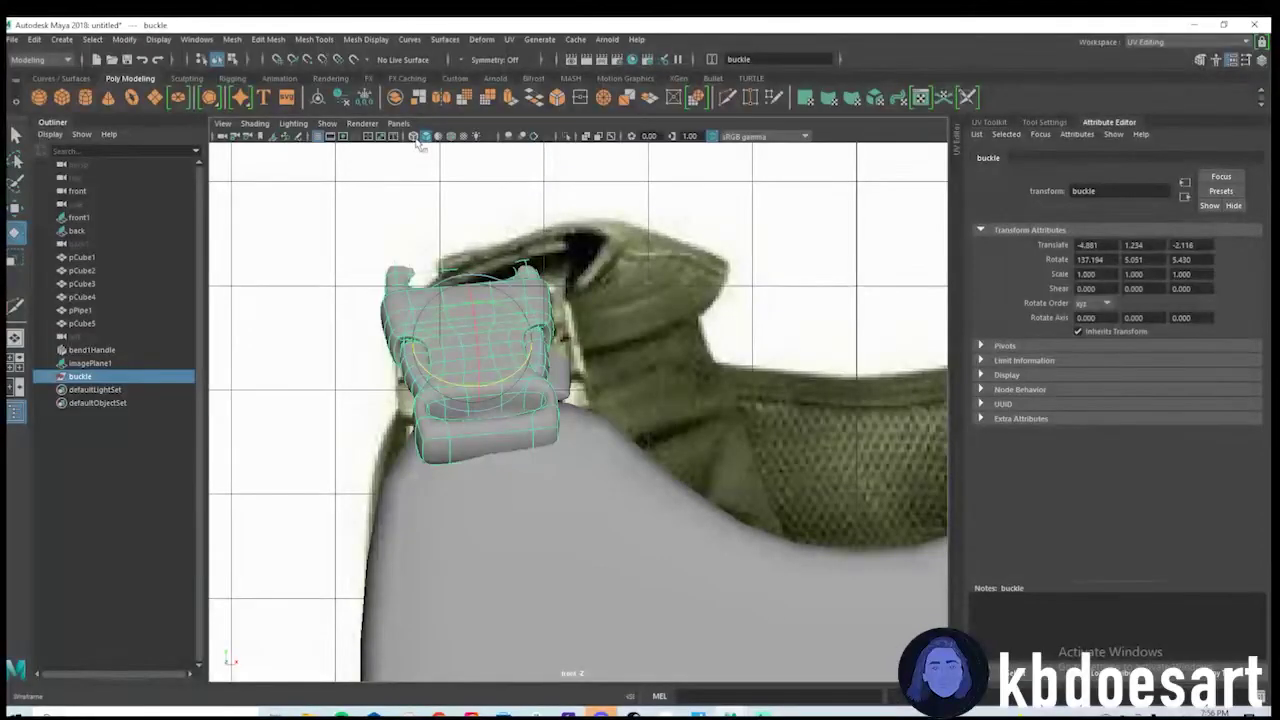
Align the buckle group with the reference in wireframe, at about -4.70 X, 0.48 Y, rotated about 161.8, 6.1 and 8.7 degrees.
left_click(414, 136)
key("w")
left_click_drag(468, 287, 471, 352)
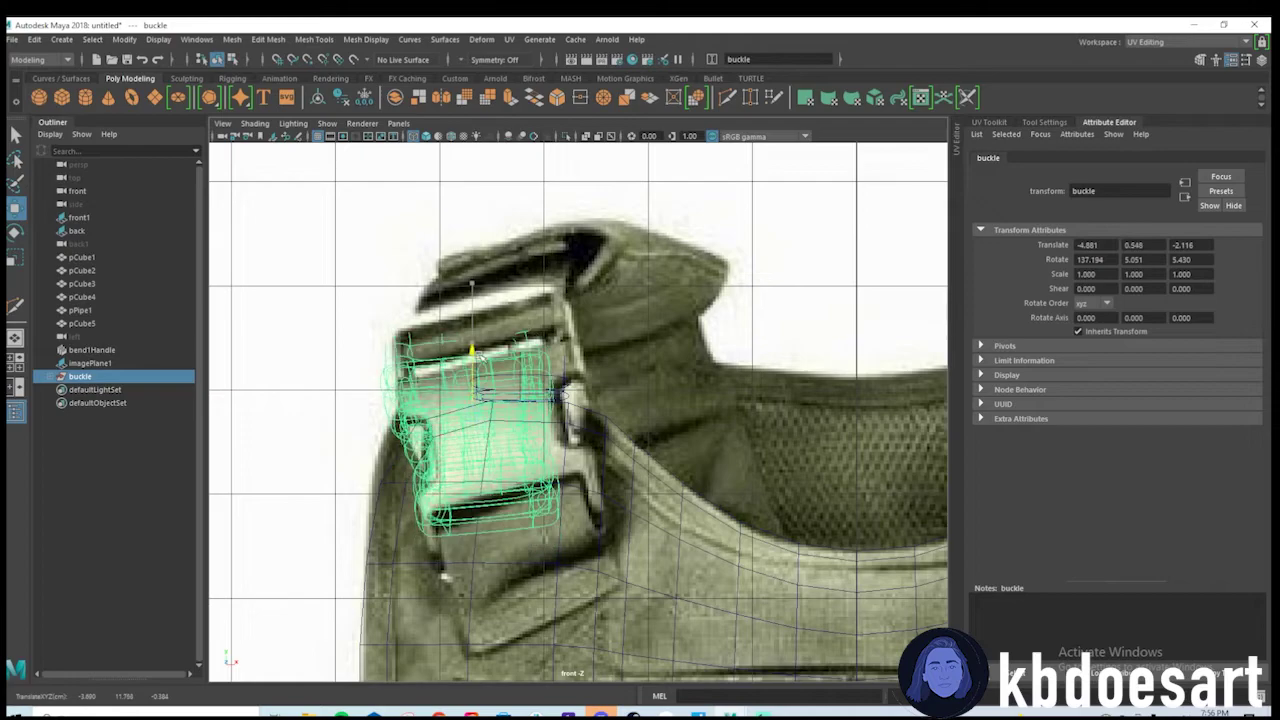
key("e")
mouse_move(548, 422)
left_mouse_down()
mouse_move(575, 422)
mouse_move(524, 413)
mouse_move(528, 428)
left_mouse_up()
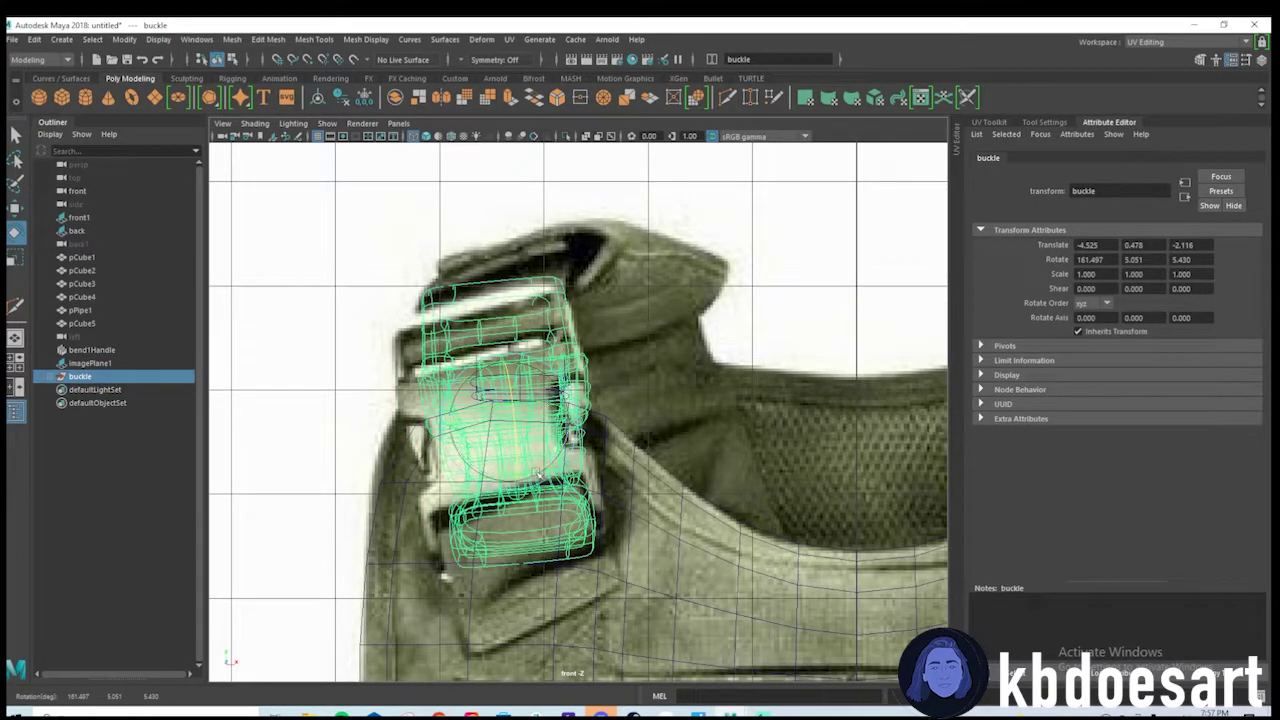
left_click_drag(538, 473, 536, 426)
key("w")
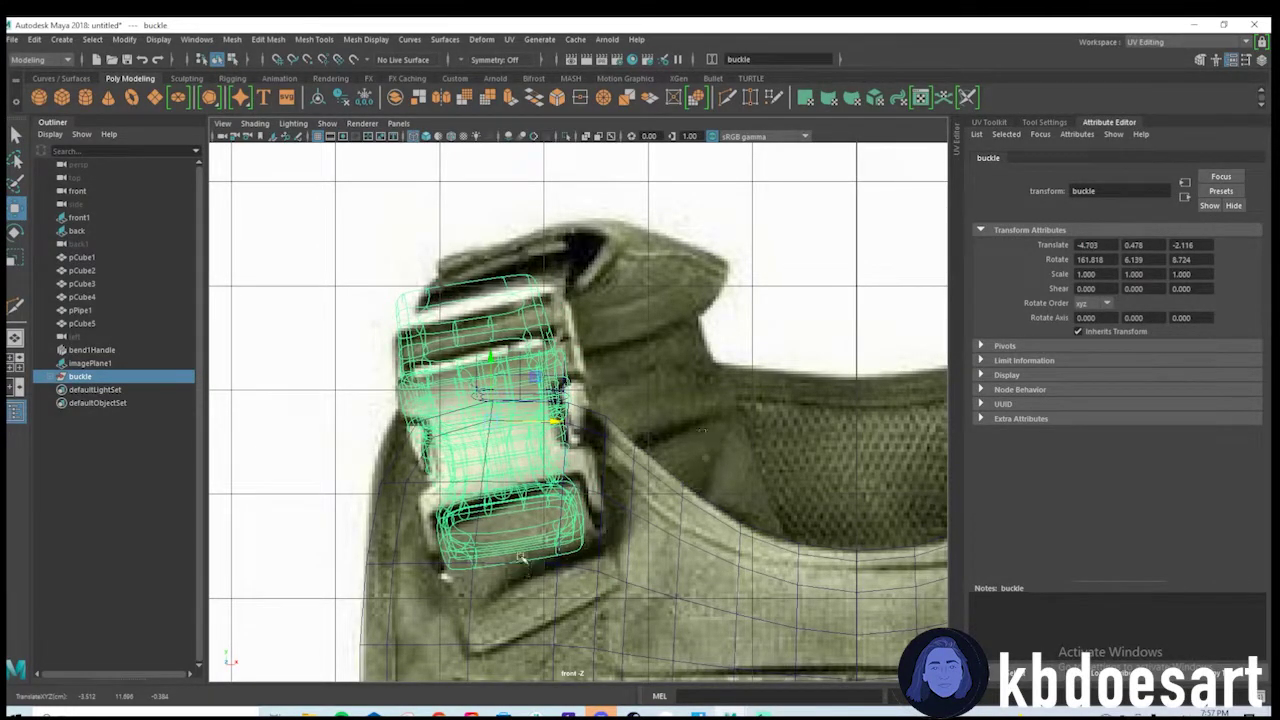
Move the buckle group forward along Z to about -1.04, in front of the vest's front panel.
key("space")
key("space")
left_click_drag(702, 413, 666, 351, "alt")
middle_click_drag(666, 351, 680, 358)
left_click_drag(680, 358, 480, 446, "alt")
key("space")
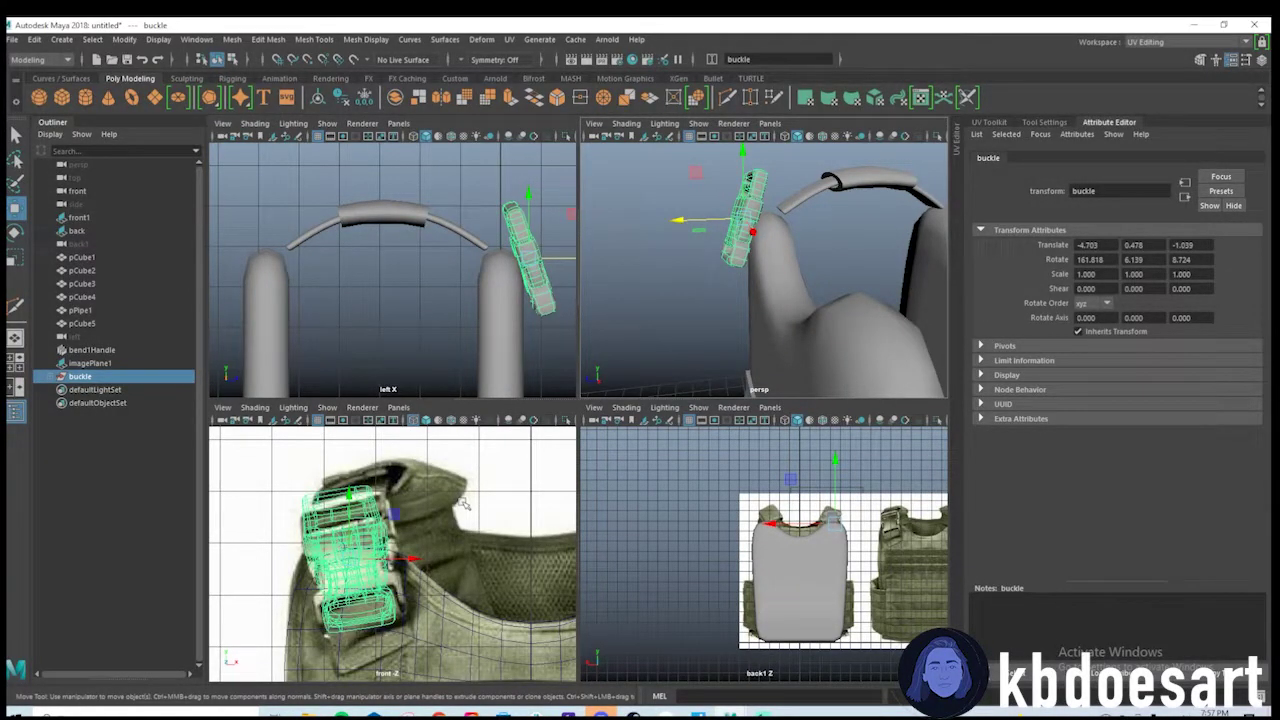
Raise the curved shoulder strap to about 13.74 in Y together with the sleeve around it.
left_click(786, 211)
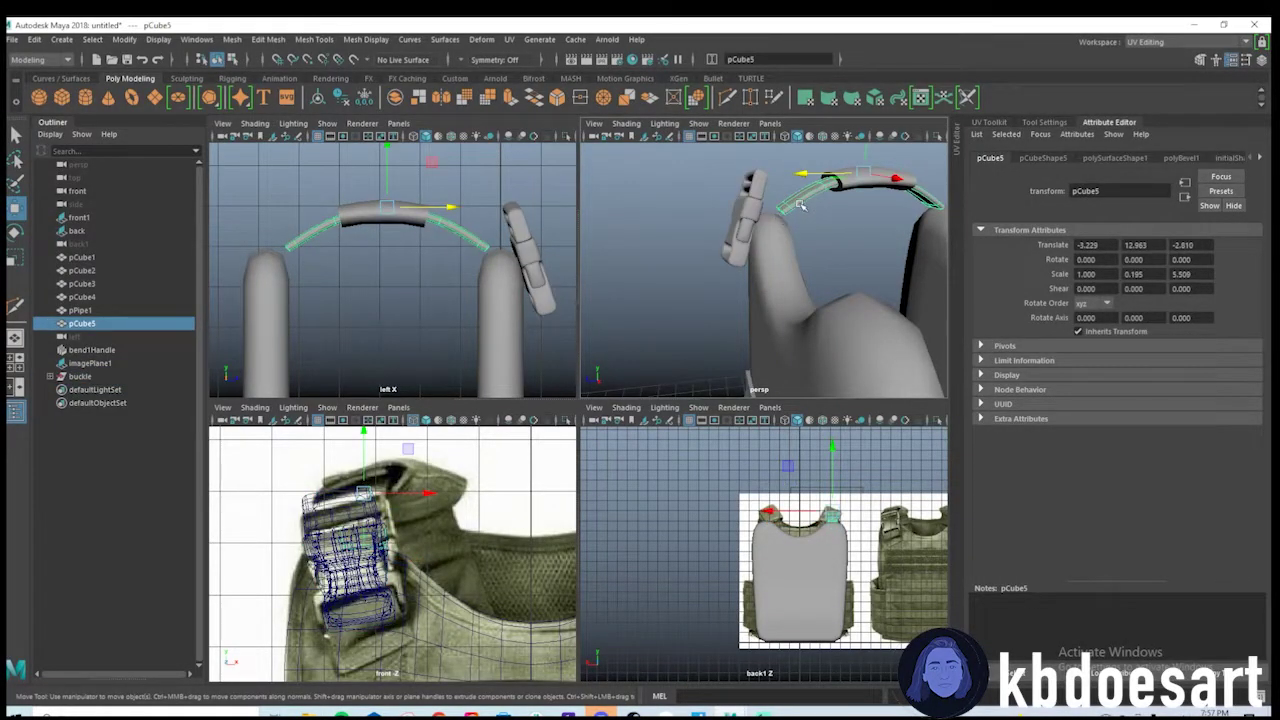
key("space")
left_click_drag(800, 205, 620, 340, "alt")
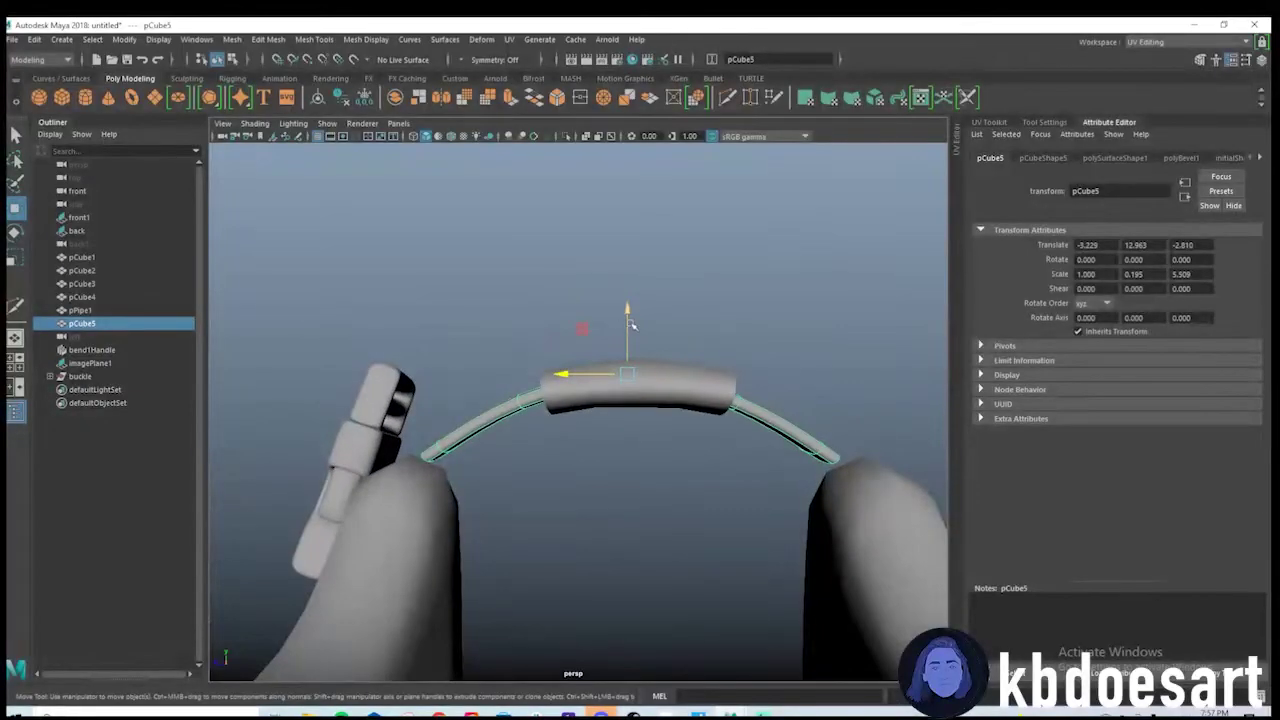
left_click_drag(689, 365, 686, 392)
left_click_drag(641, 322, 644, 260)
left_click_drag(510, 360, 545, 425, "alt")
left_click(483, 342)
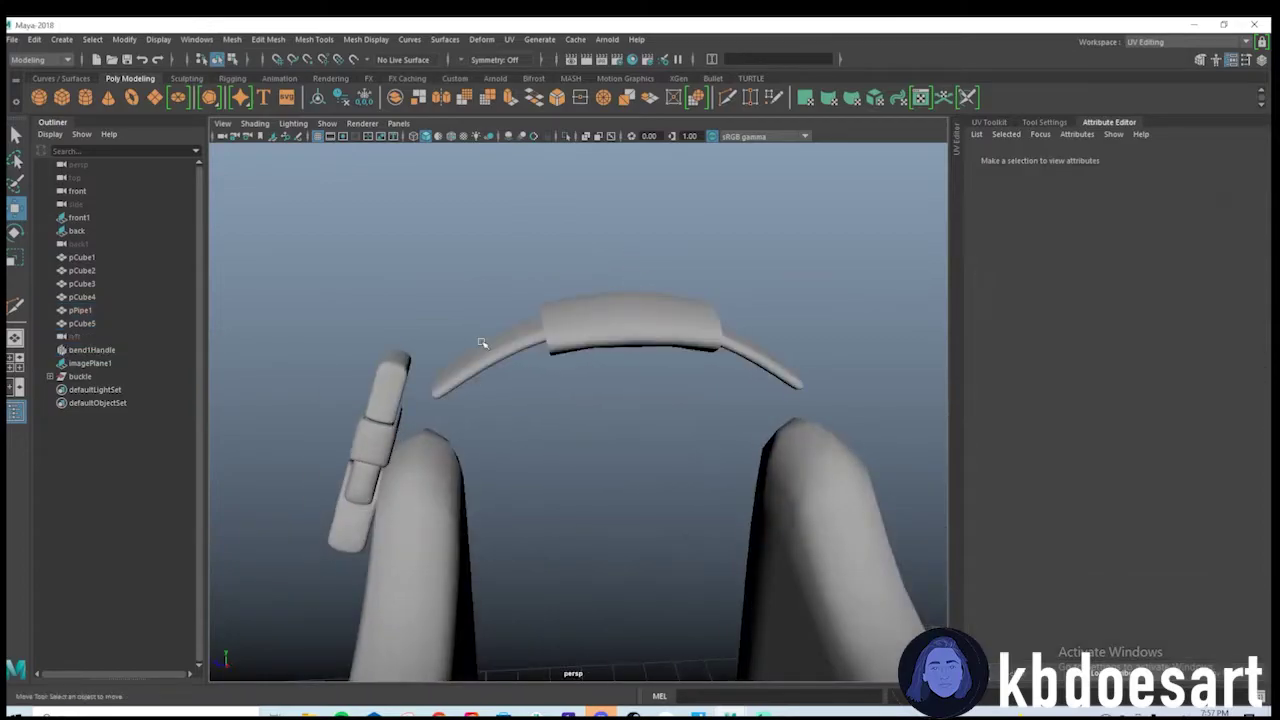
Lengthen the curved shoulder strap by scaling it to about 7.09 in Z, reaching the buckle.
left_click(519, 345)
key("r")
left_click_drag(559, 311, 585, 310)
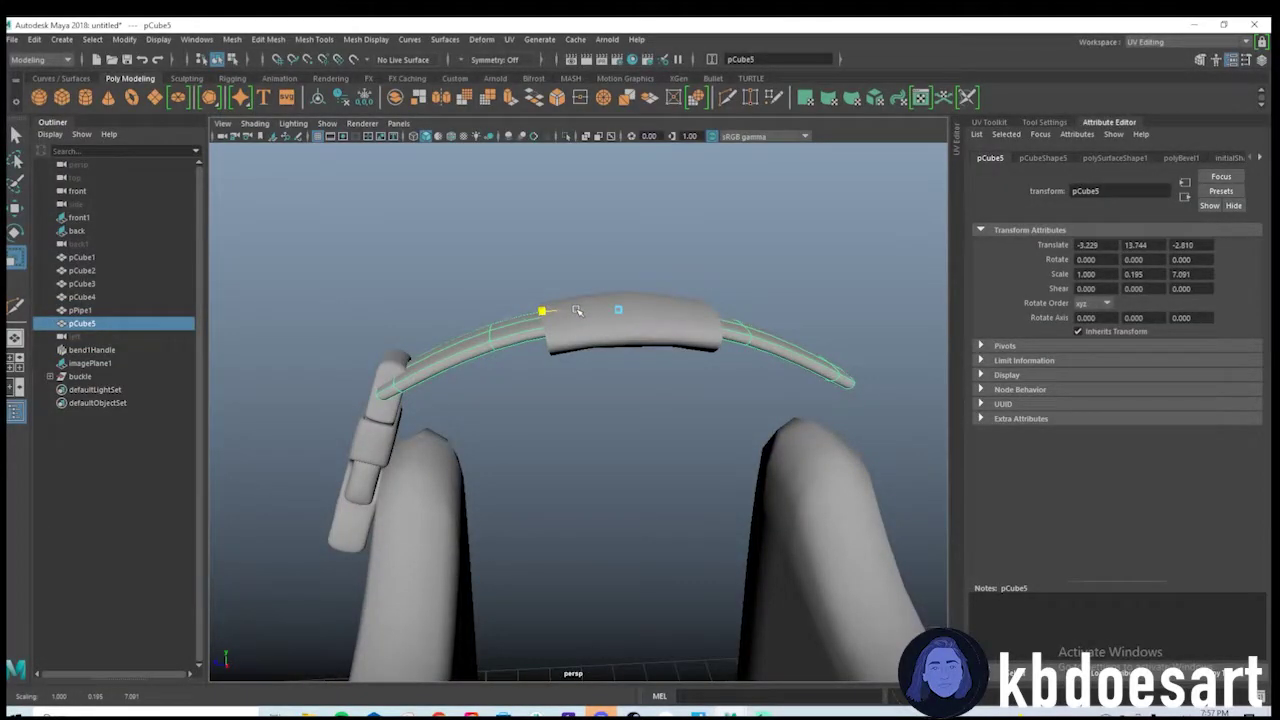
left_click_drag(577, 311, 675, 420, "alt")
Group the shoulder strap with its sleeve and center the new group's pivot.
left_click(552, 327, "shift")
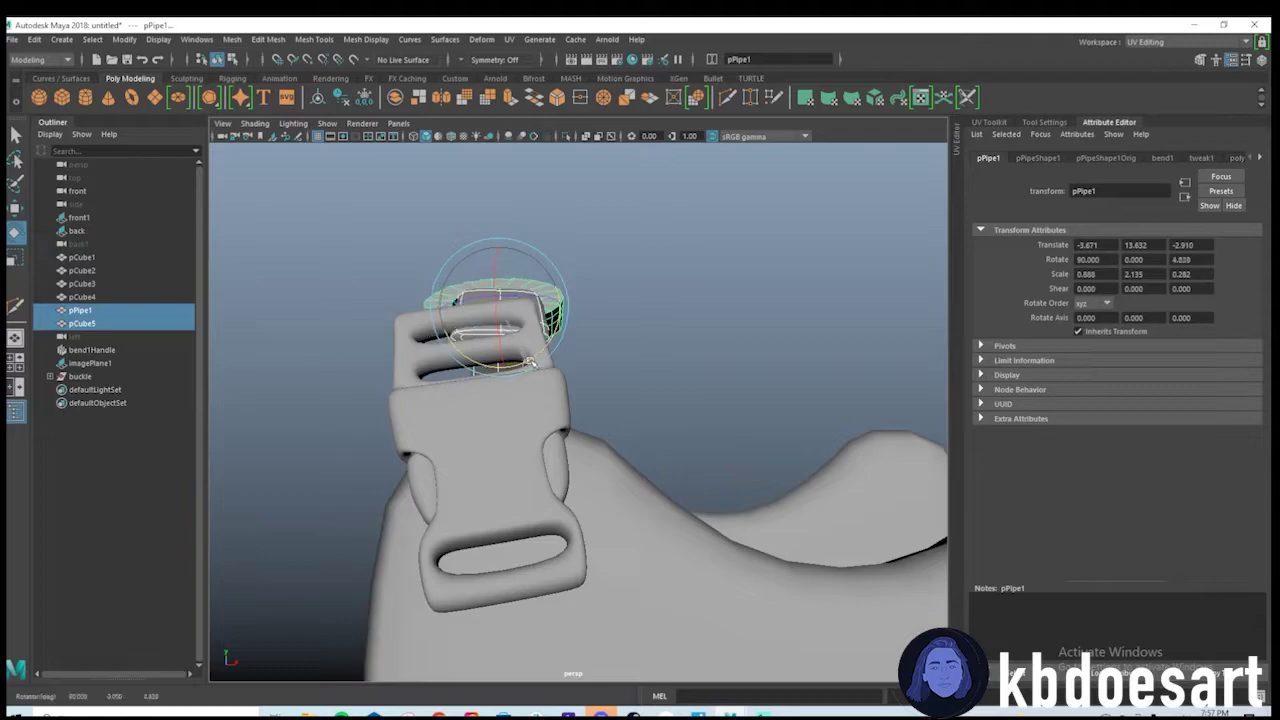
left_click_drag(641, 333, 700, 360, "alt")
key("ctrl+g")
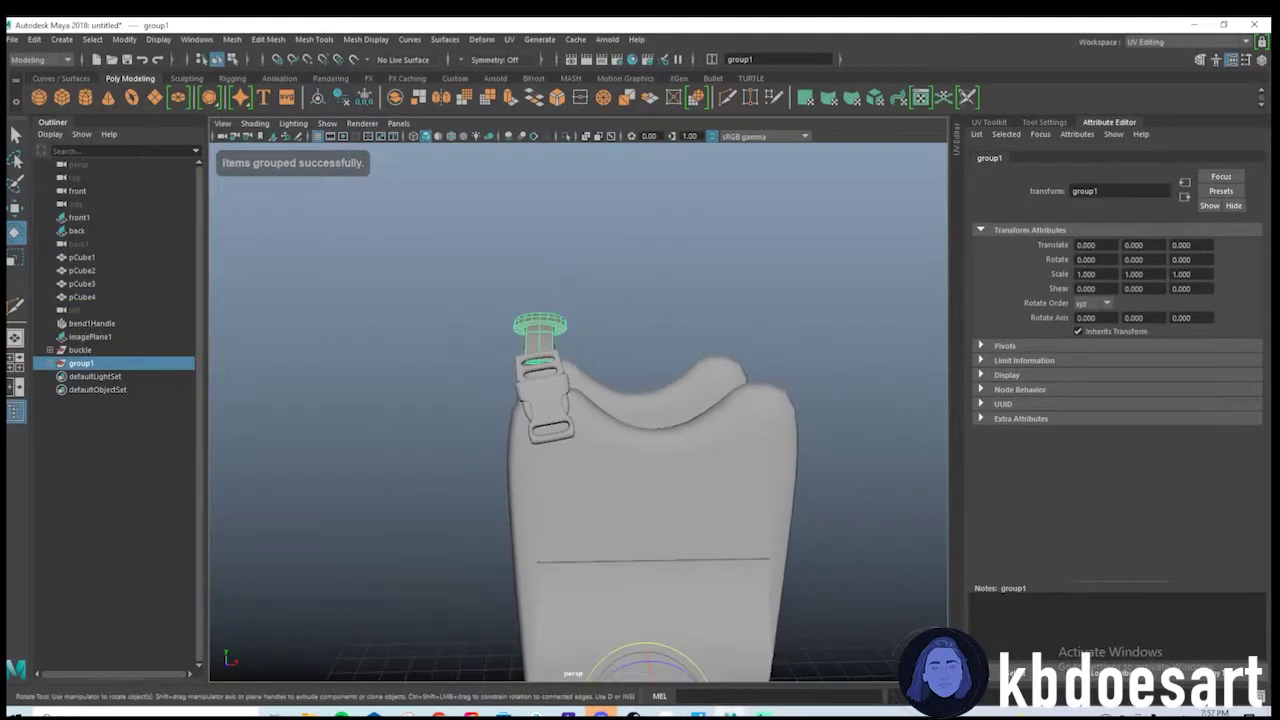
left_click(124, 39)
left_click(152, 137)
right_click_drag(486, 314, 560, 270, "alt")
middle_click_drag(560, 270, 637, 344, "alt")
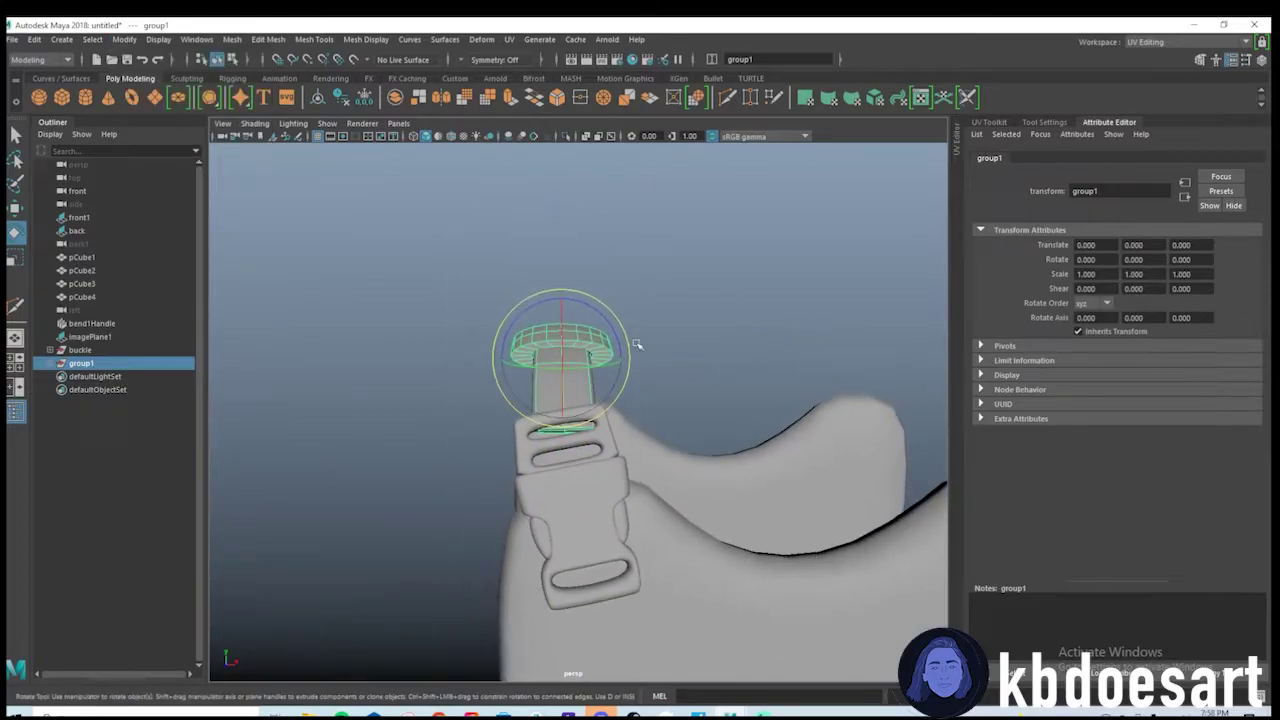
Tilt the strap group about 8 degrees around Z and shift it to about -0.125 in X, in line with the buckle slot.
left_click_drag(637, 344, 622, 287, "alt")
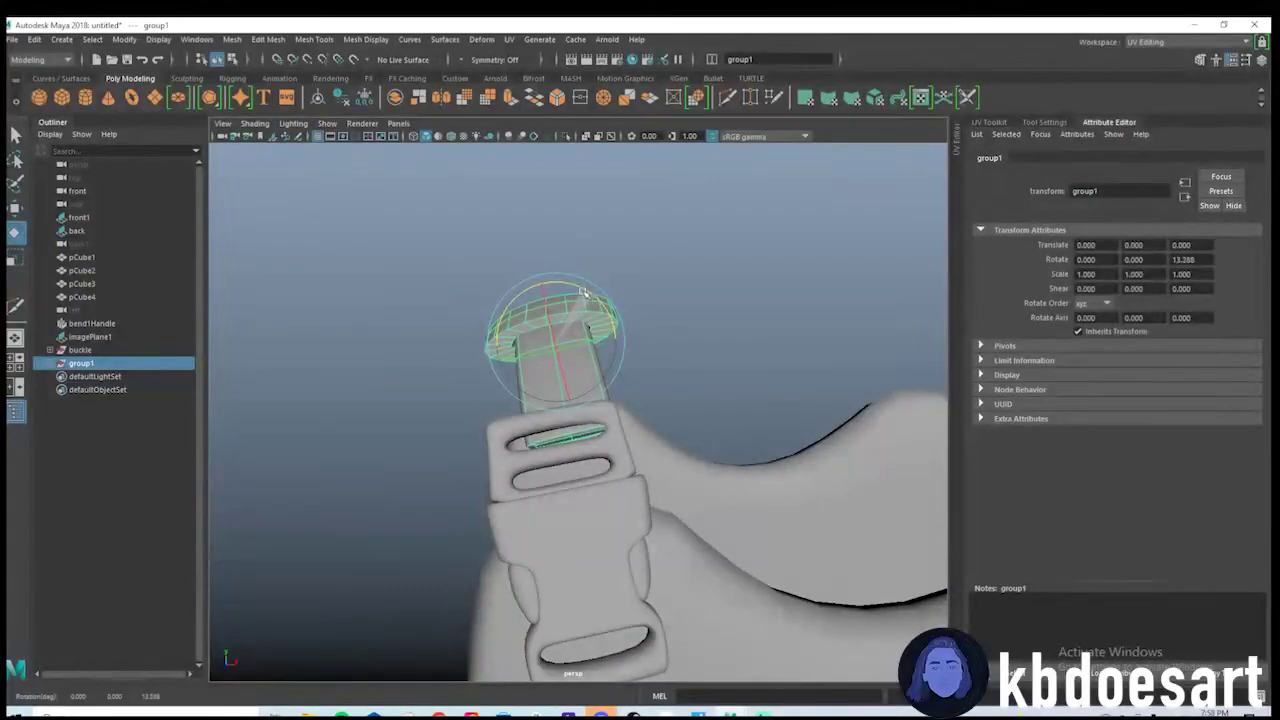
key("w")
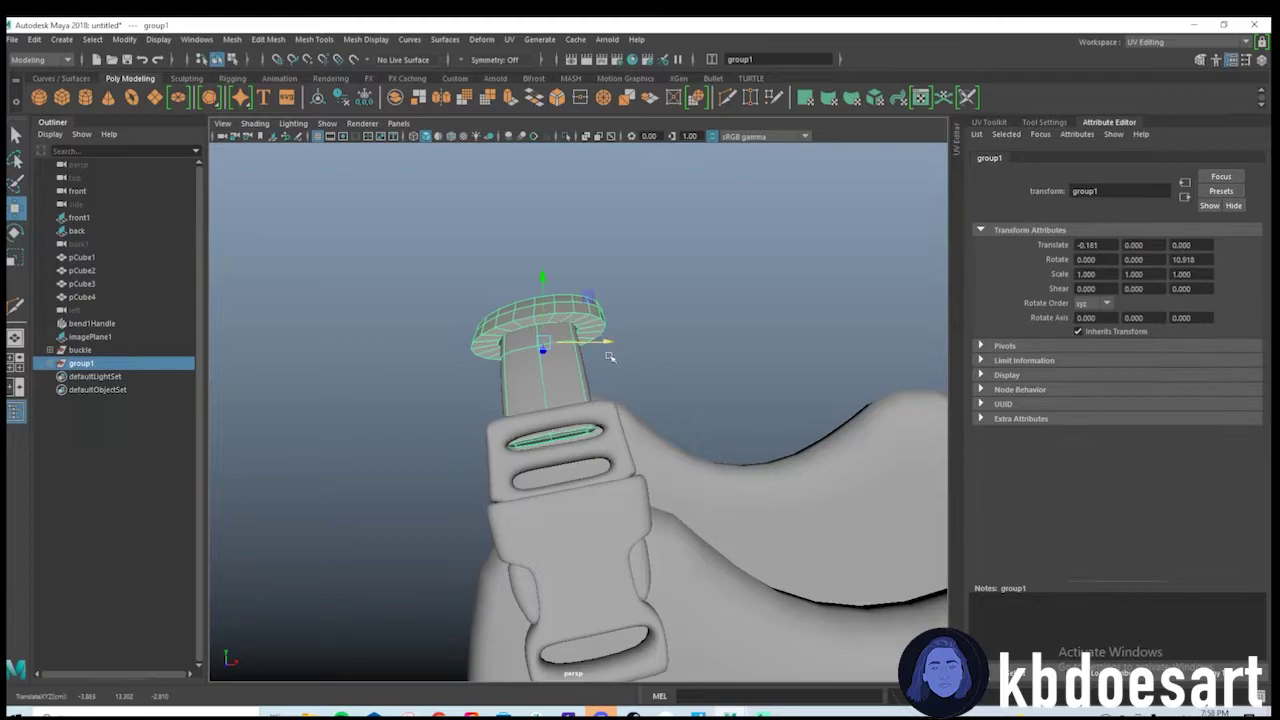
left_click_drag(610, 357, 637, 380, "alt")
right_click_drag(637, 380, 697, 417, "alt")
left_click_drag(667, 422, 586, 397, "alt")
key("w")
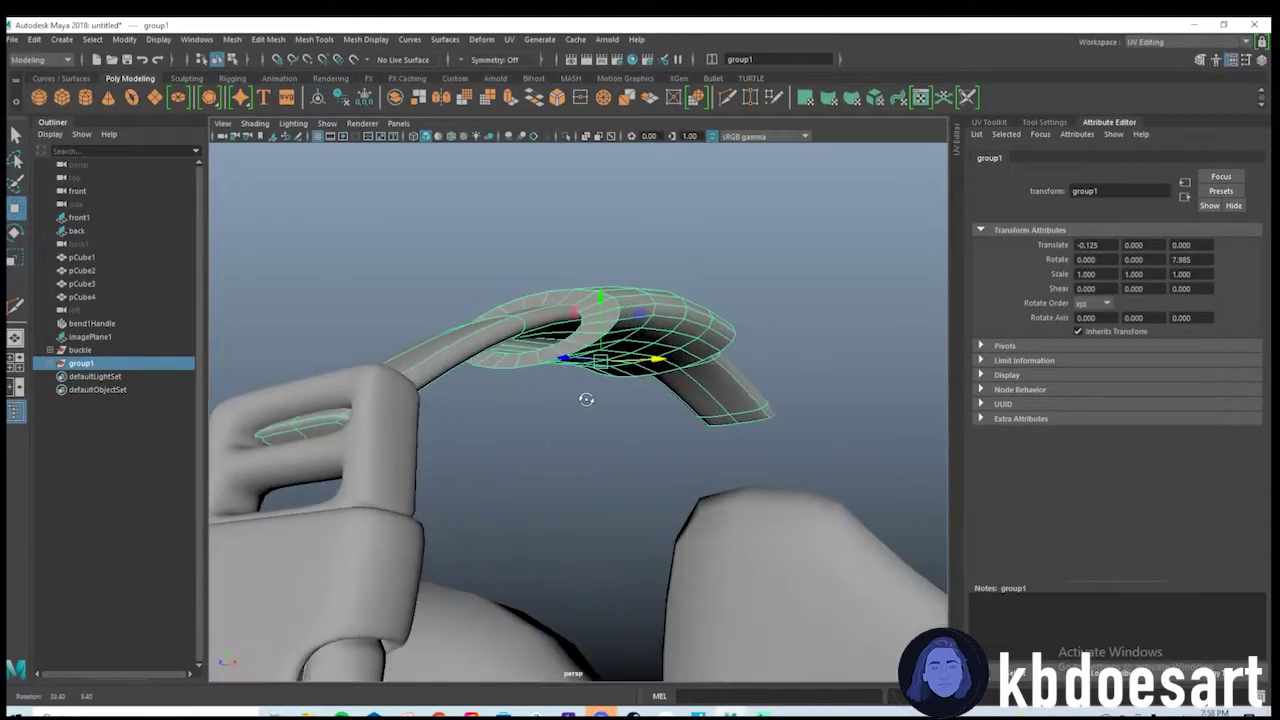
Switch the shoulder strap to vertex editing and select the vertices at its end beside the buckle.
middle_click_drag(586, 397, 710, 378, "alt")
left_click_drag(710, 378, 531, 386, "alt")
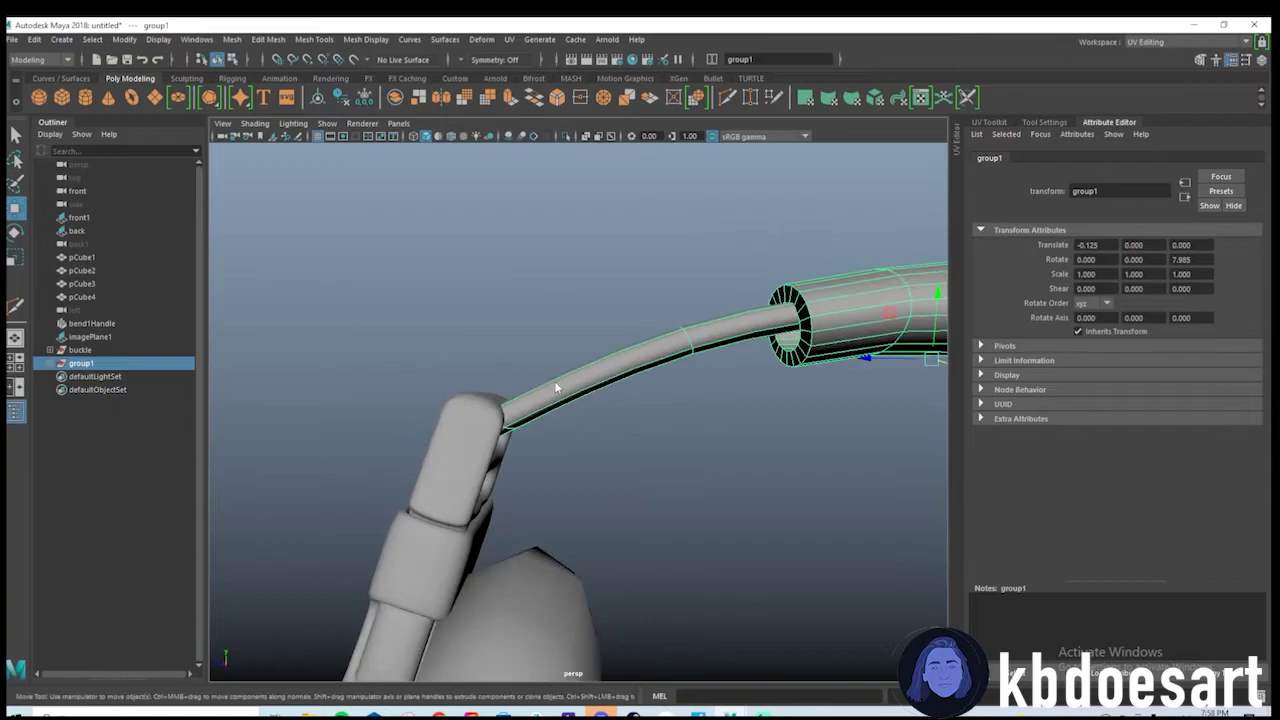
right_click_drag(554, 354, 503, 351)
left_click_drag(394, 334, 586, 509)
key("space")
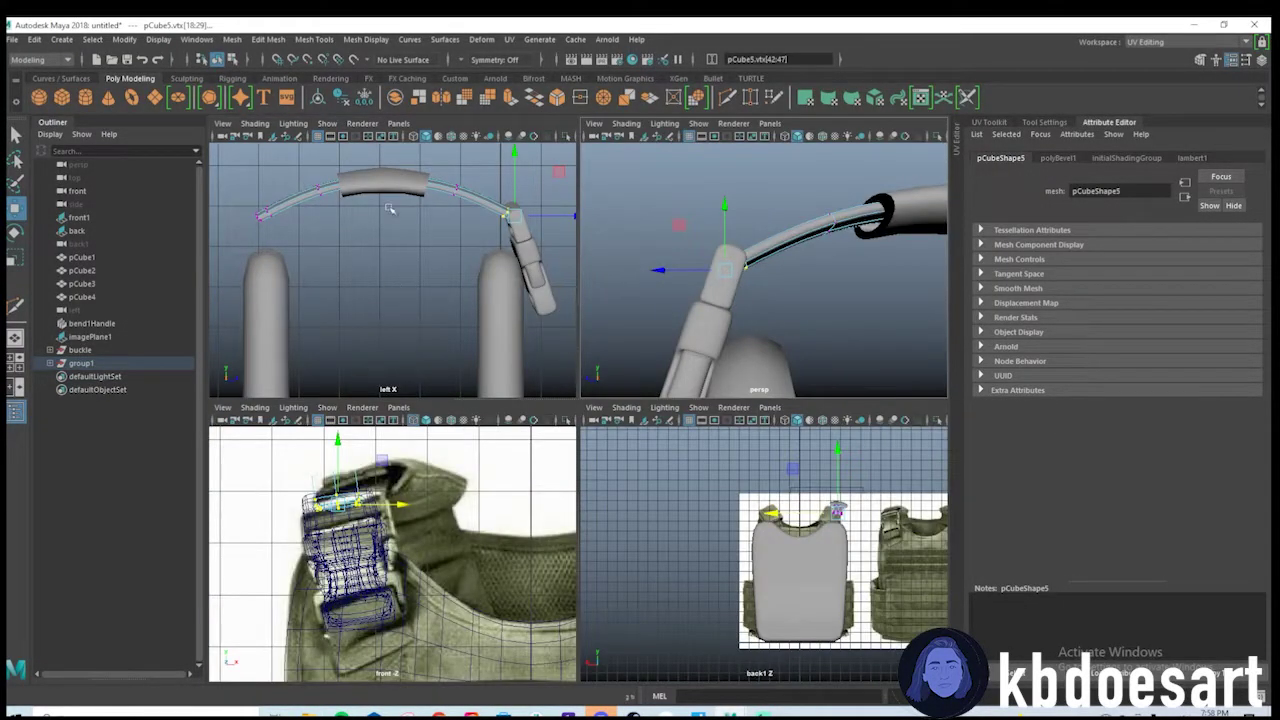
key("space")
scroll(733, 302, "up", 3)
middle_click_drag(733, 302, 606, 346, "alt")
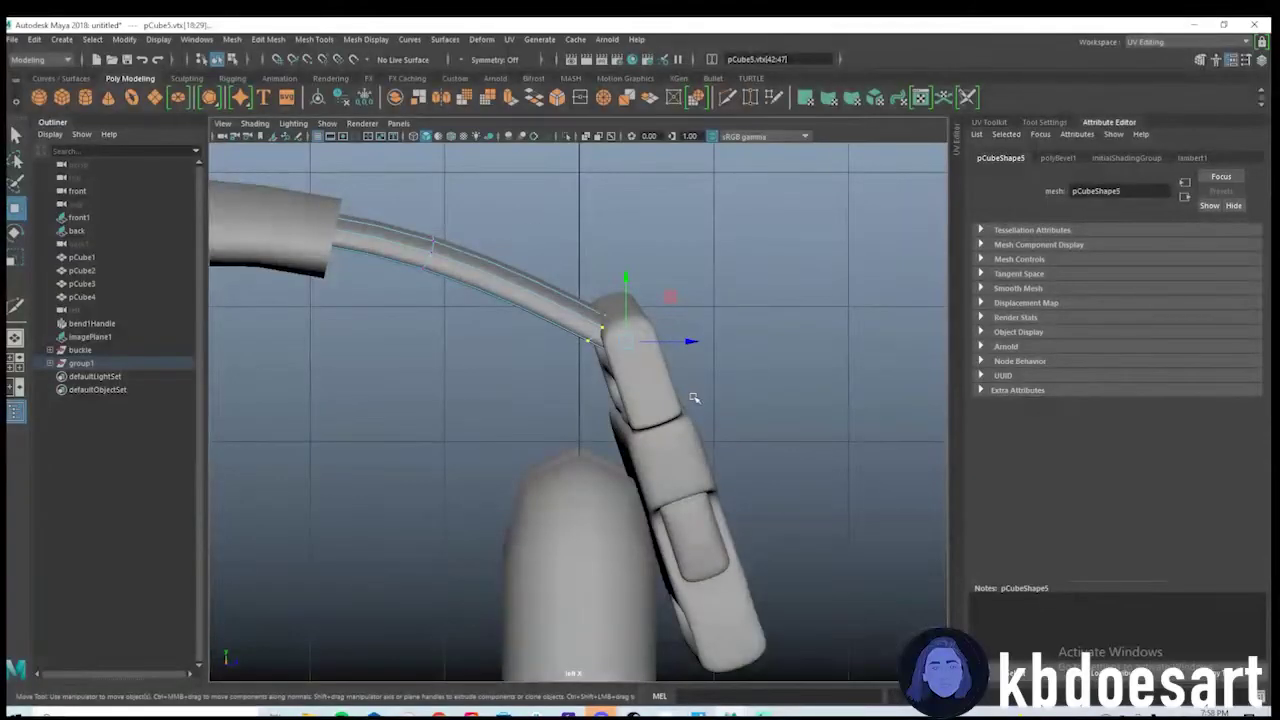
Try to pull the strap's end vertices along Z through the buckle in the side view.
scroll(740, 380, "up", 1)
middle_click_drag(740, 380, 611, 431, "alt")
left_click_drag(548, 376, 604, 370)
key("ctrl+z")
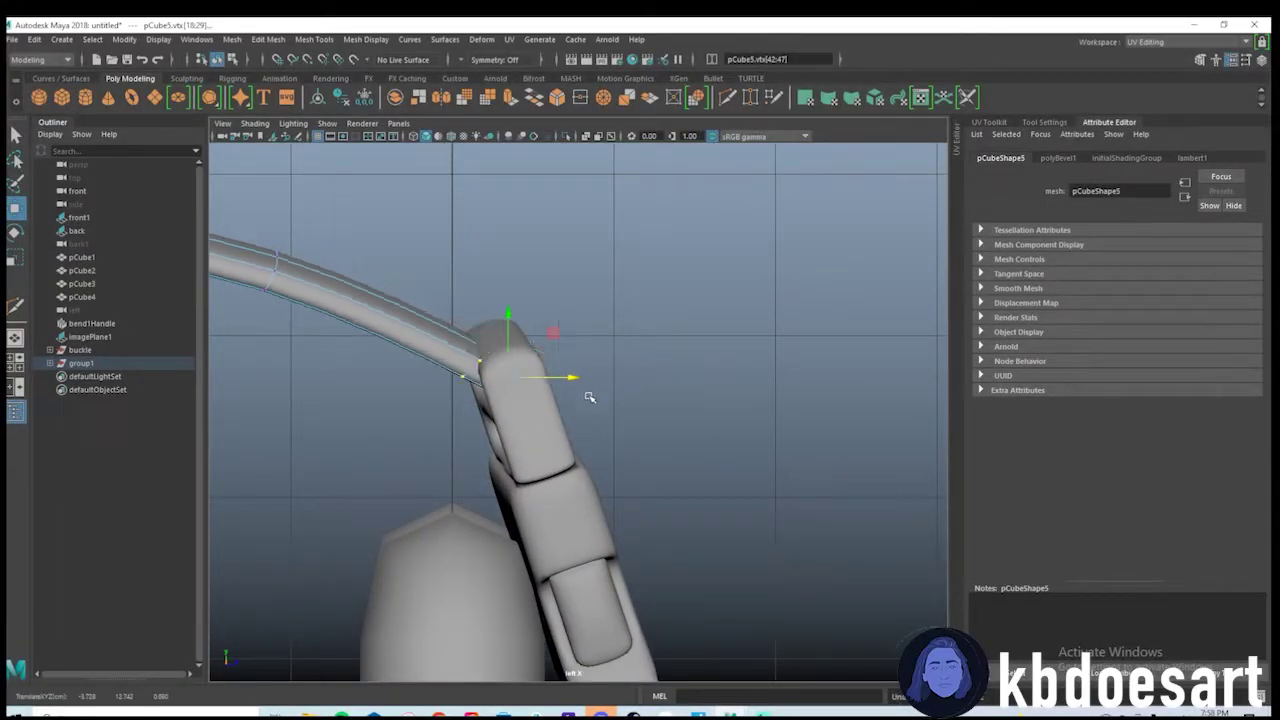
Display the perspective view in wireframe and reselect only the outermost vertices at the strap's buckle end.
scroll(428, 347, "up", 2)
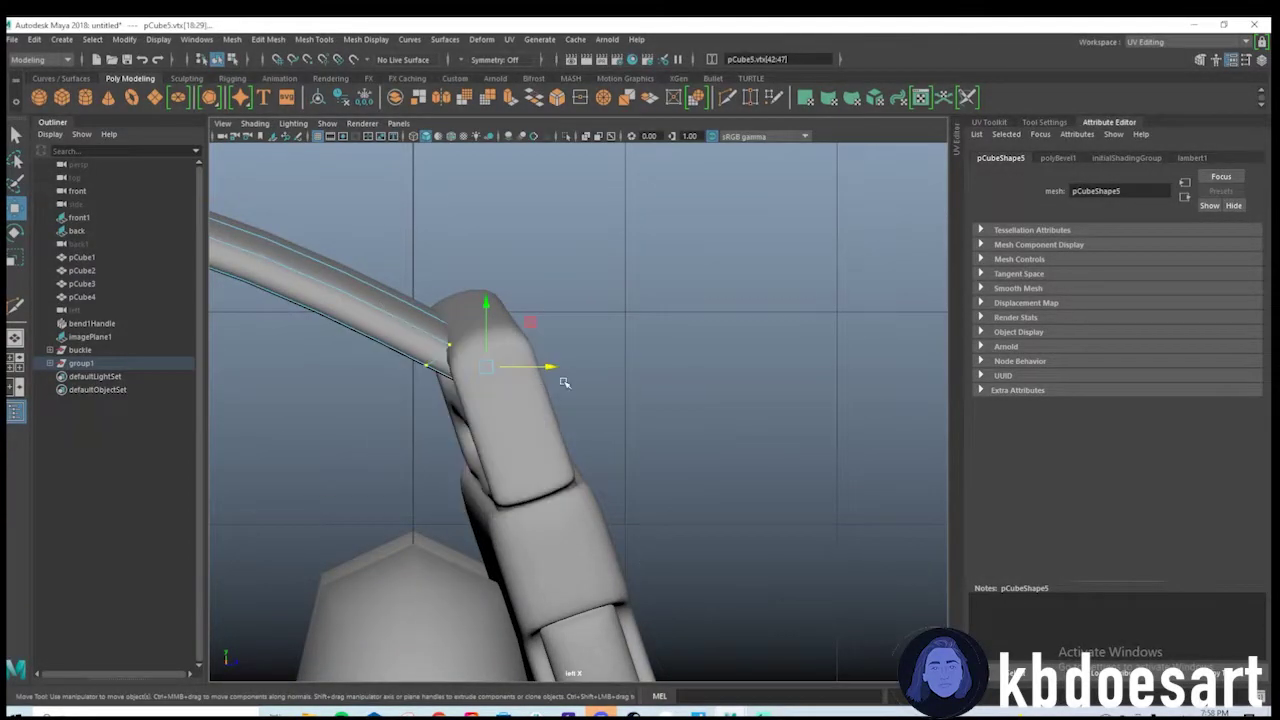
key("space")
key("space")
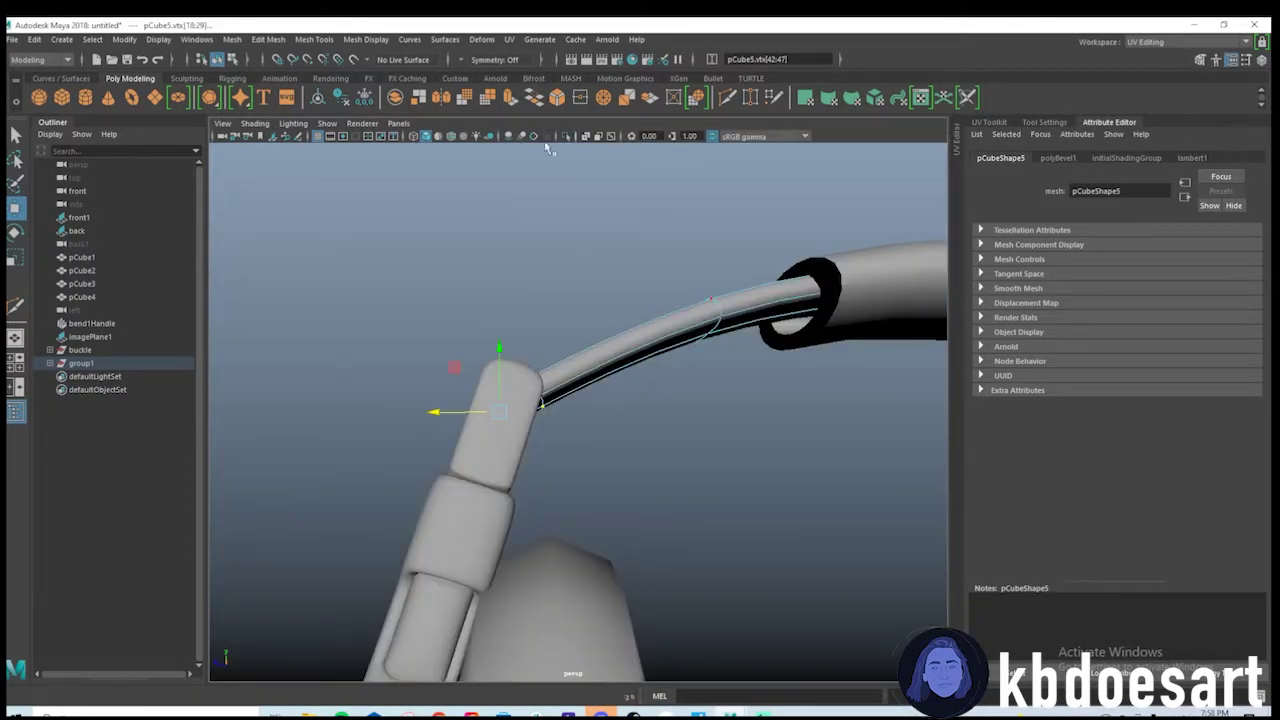
left_click(414, 137)
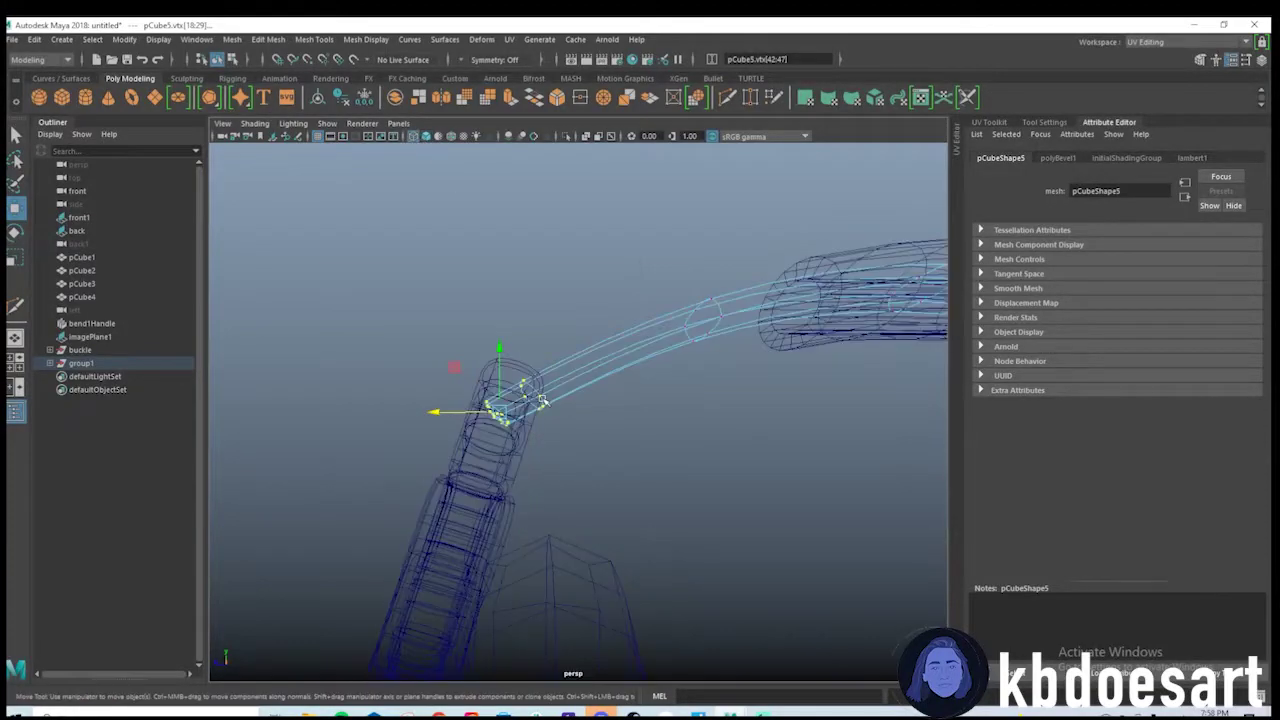
scroll(505, 405, "up", 5)
mouse_move(405, 415)
middle_mouse_down("alt")
mouse_move(574, 423)
mouse_move(548, 420)
middle_mouse_up("alt")
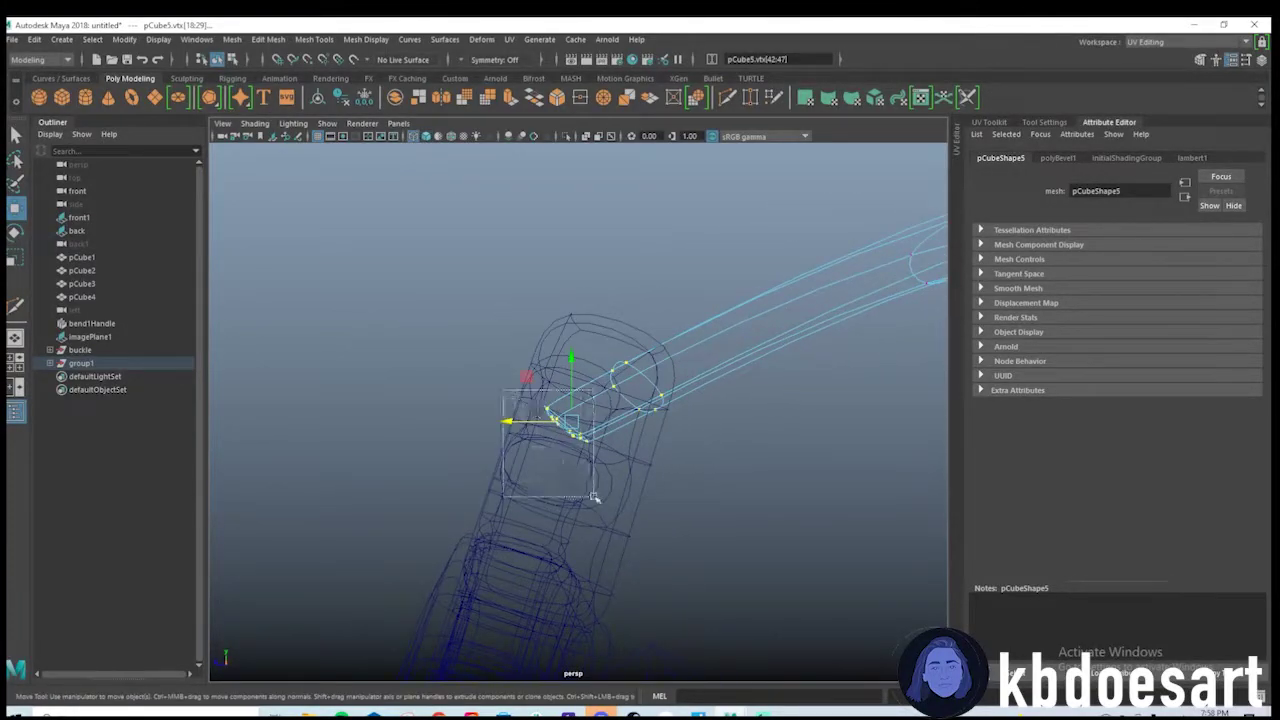
key("space")
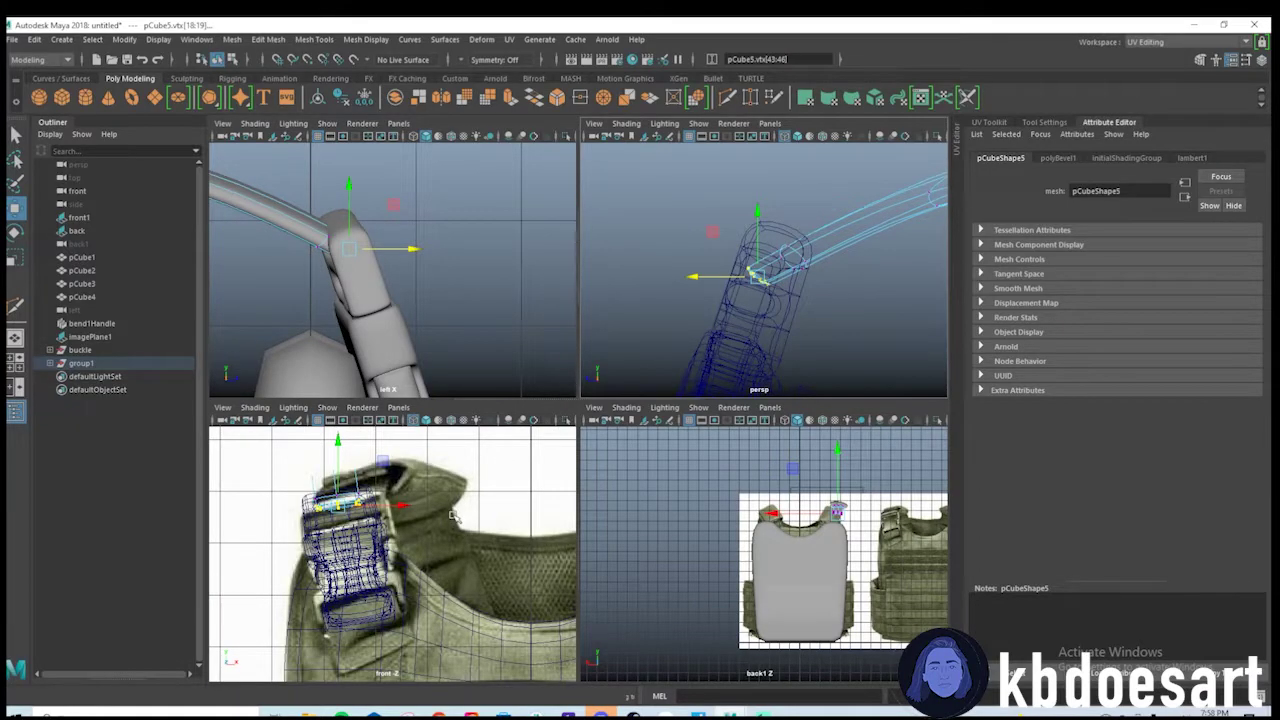
Pull the strap's end vertices out through the buckle's upper slot, rotate them upright, and restore shaded display.
key("space")
left_click_drag(363, 285, 551, 443, "alt")
key("e")
key("space")
key("space")
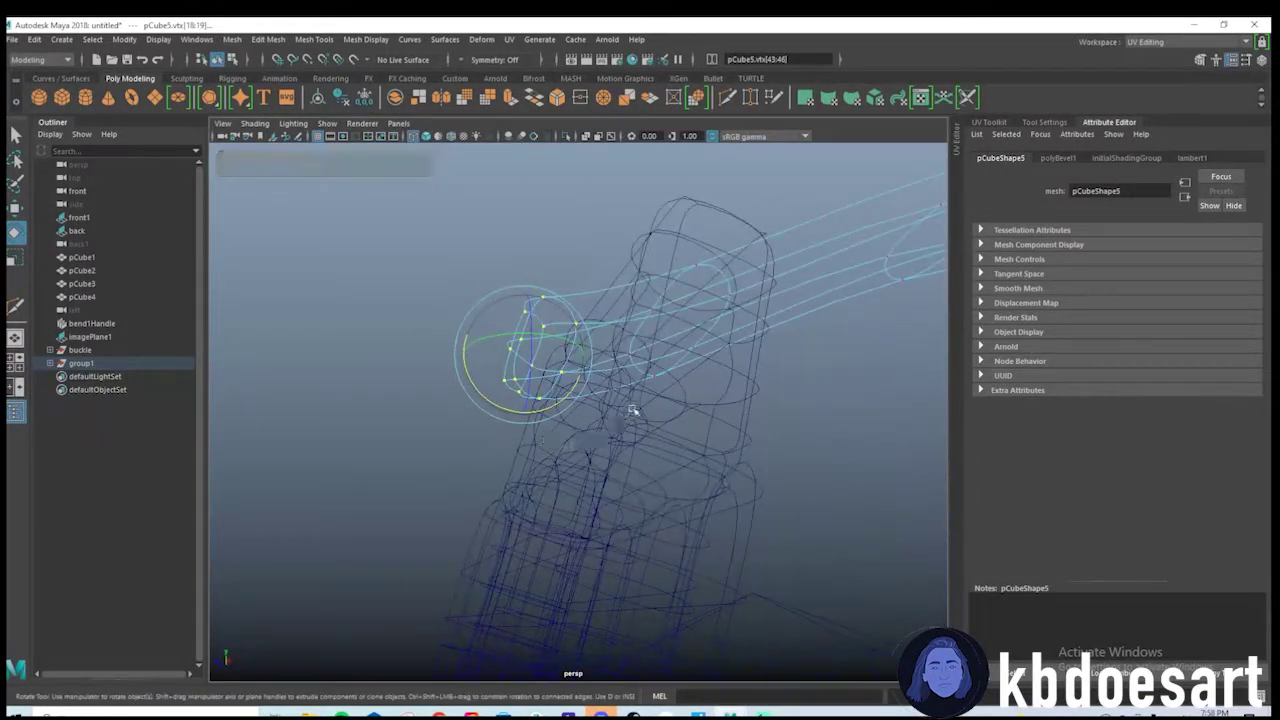
left_click(427, 137)
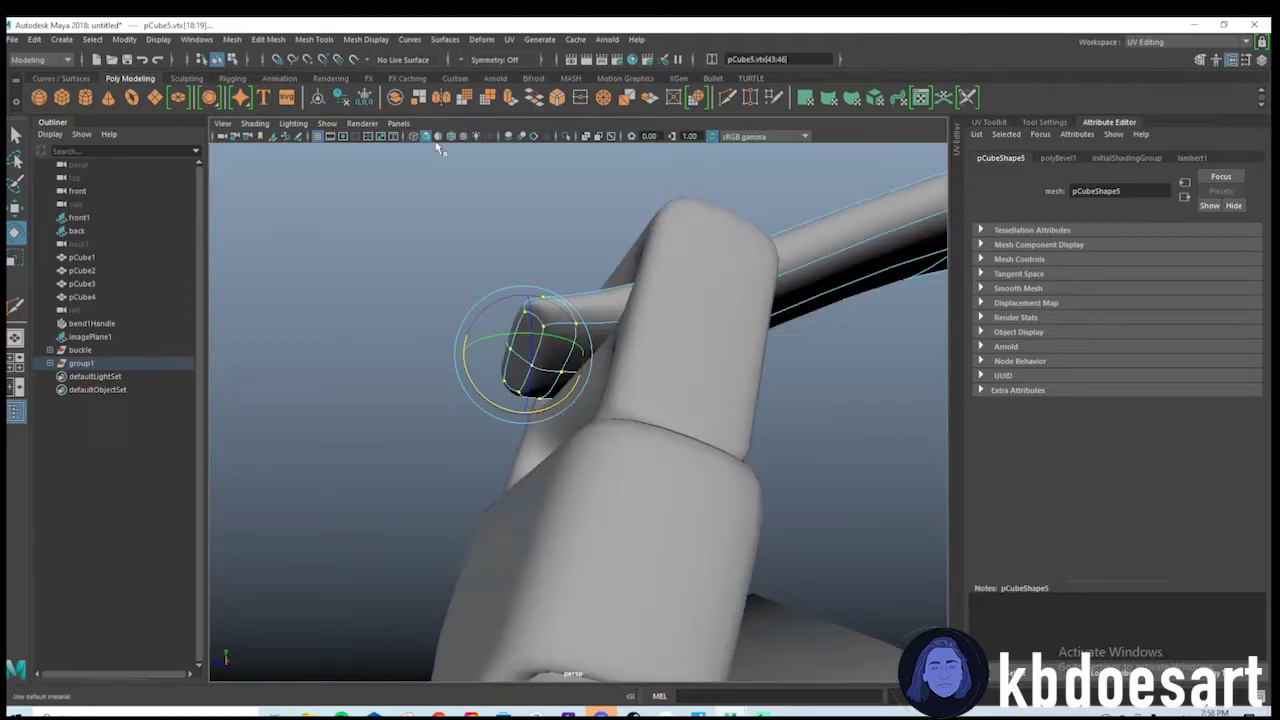
Turn off the strap's smooth preview and extrude its end faces downward outside the buckle's upper slot.
scroll(629, 343, "up", 3)
mouse_move(629, 343)
left_mouse_down("alt")
mouse_move(677, 369)
mouse_move(617, 397)
mouse_move(645, 373)
left_mouse_up("alt")
right_click(550, 349)
right_click_drag(556, 338, 550, 348)
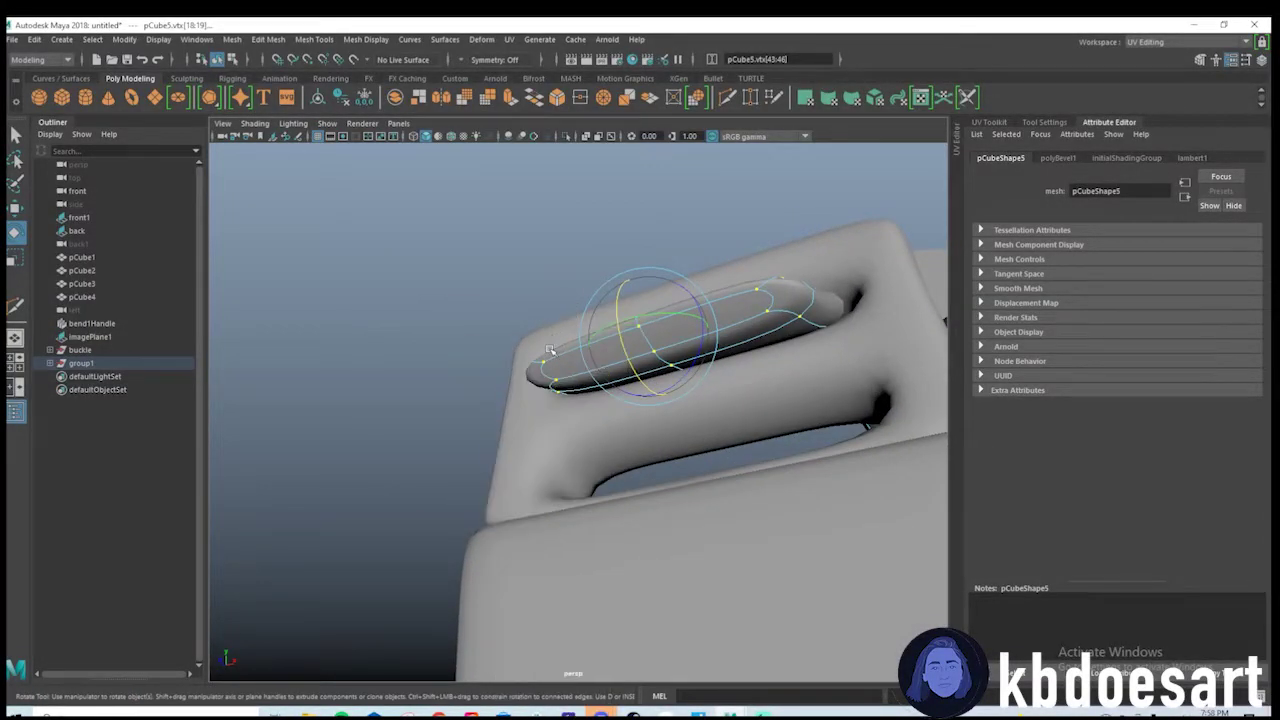
key("1")
right_click_drag(783, 286, 766, 325)
left_click(794, 287)
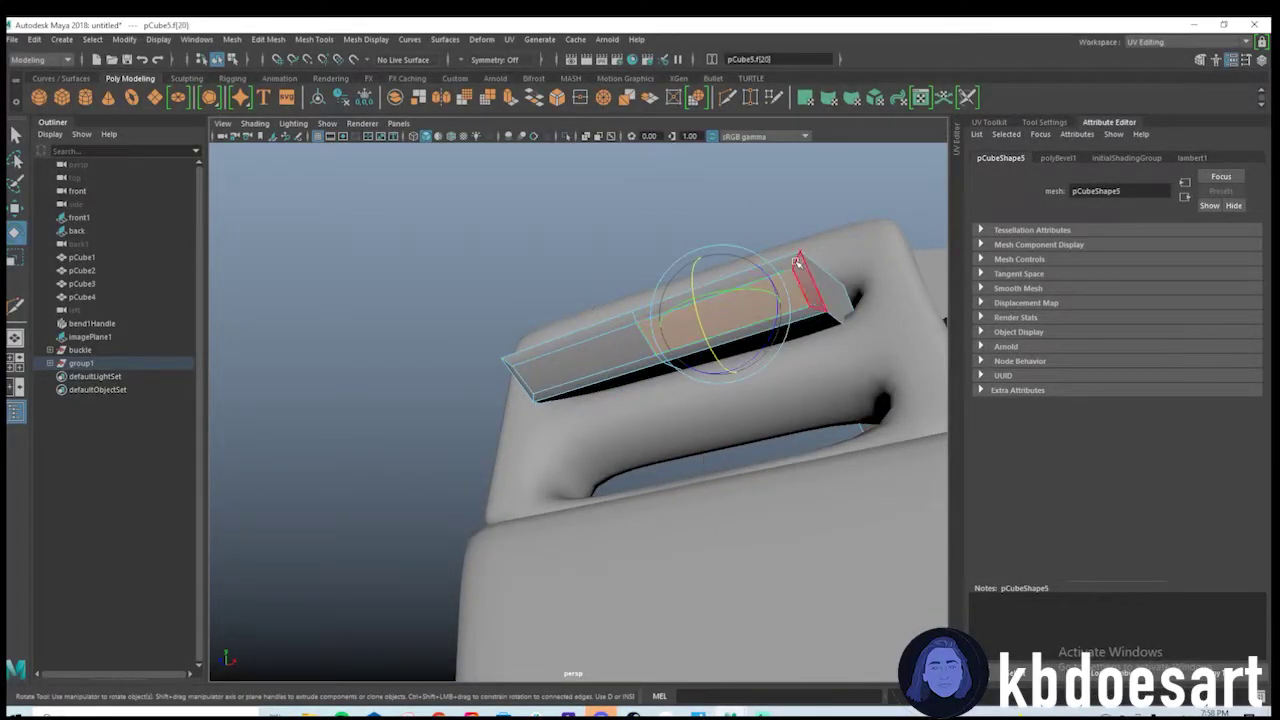
key("q")
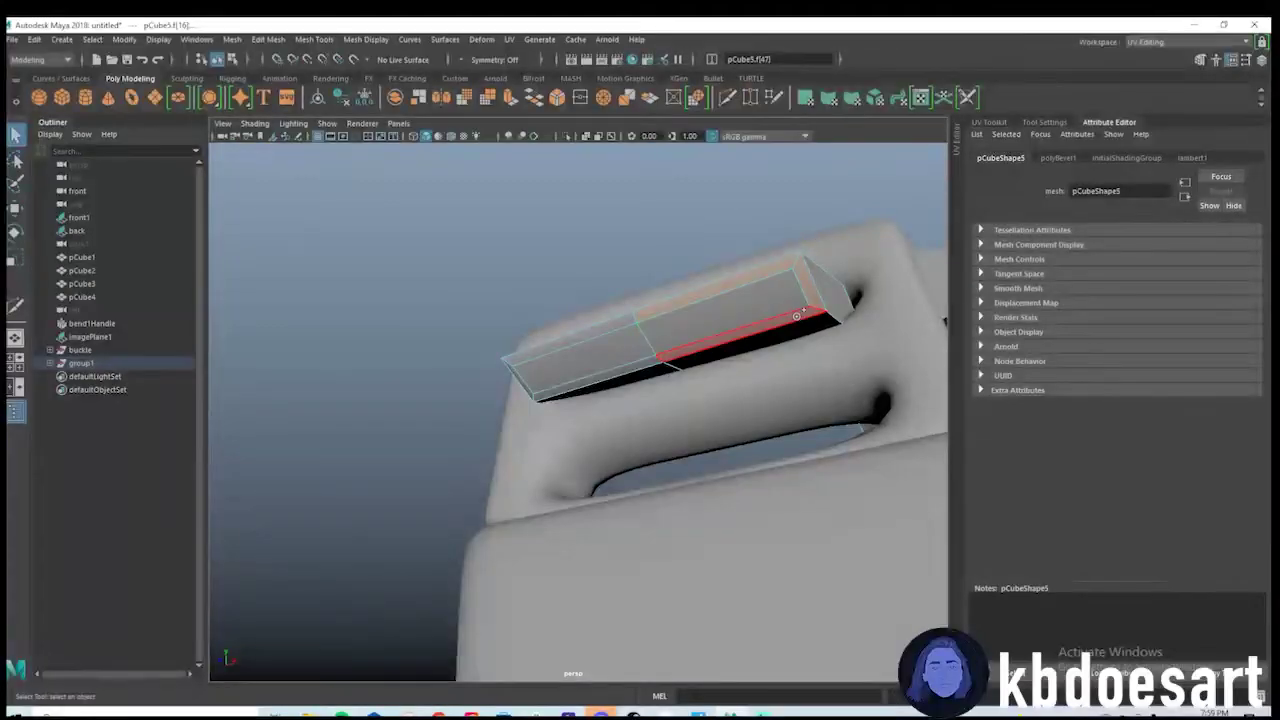
left_click(774, 319, "shift")
left_click(607, 322, "shift")
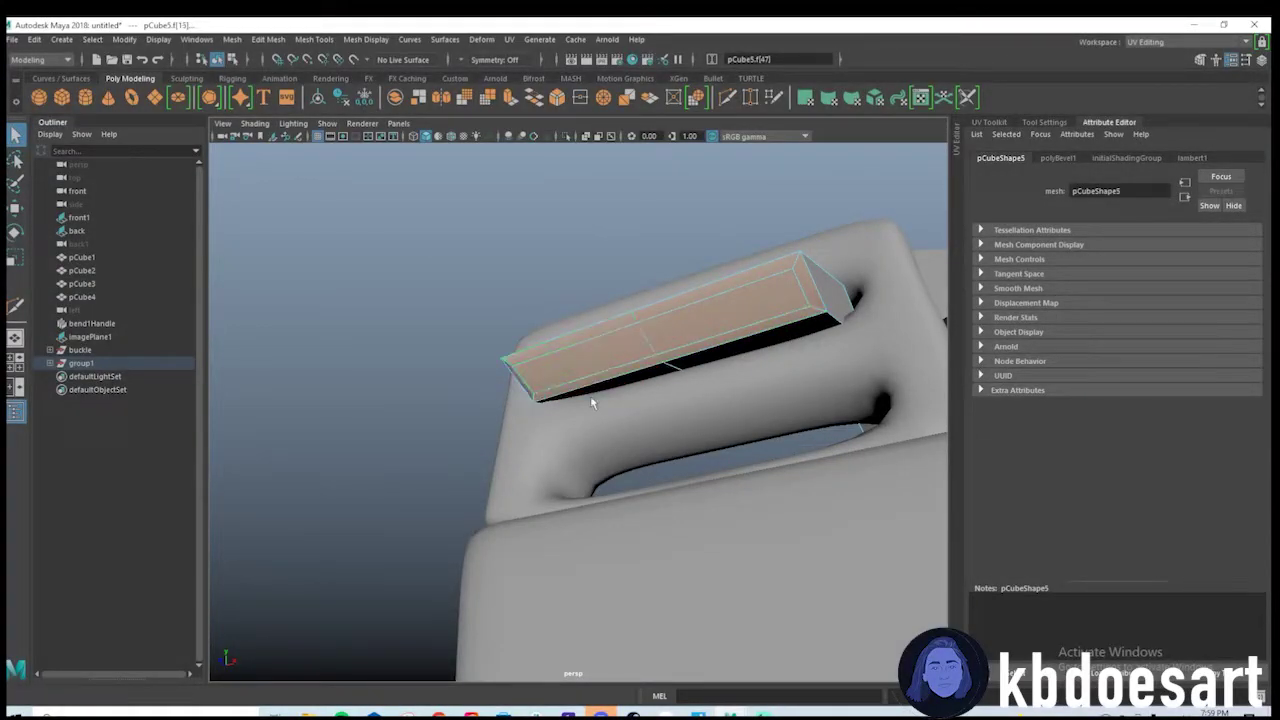
left_click_drag(530, 385, 518, 417, "alt")
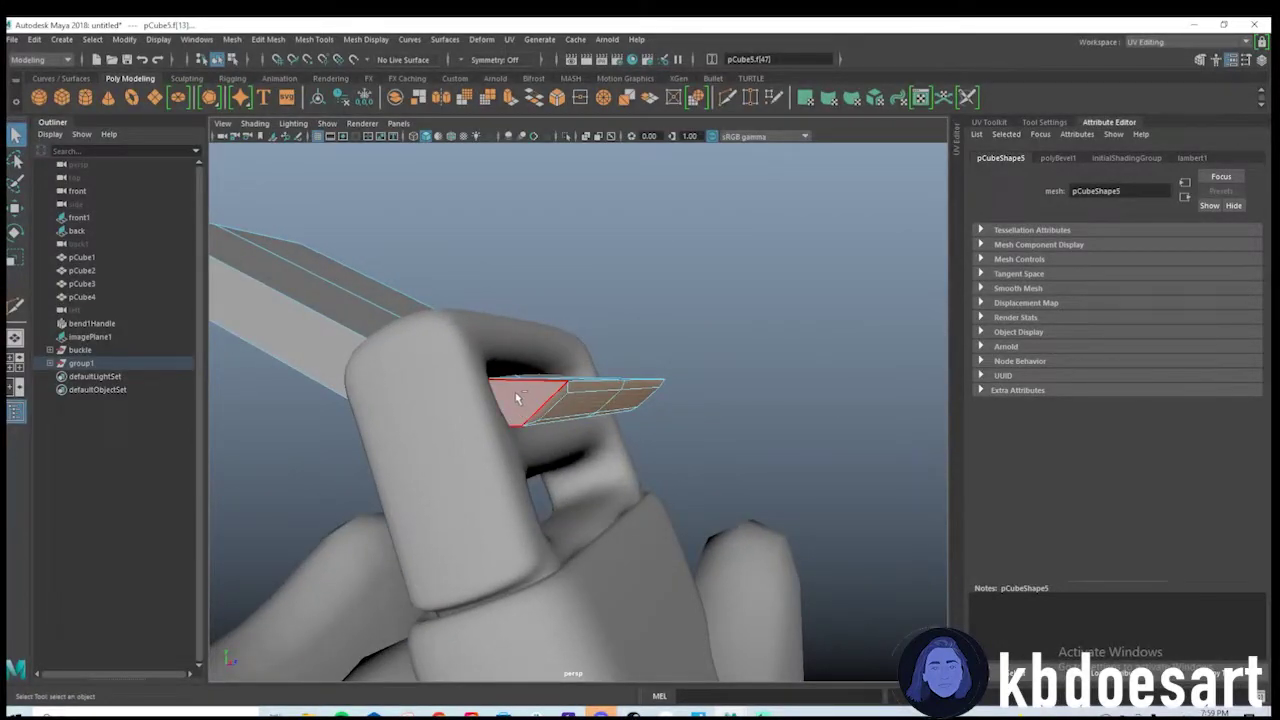
key("ctrl+e")
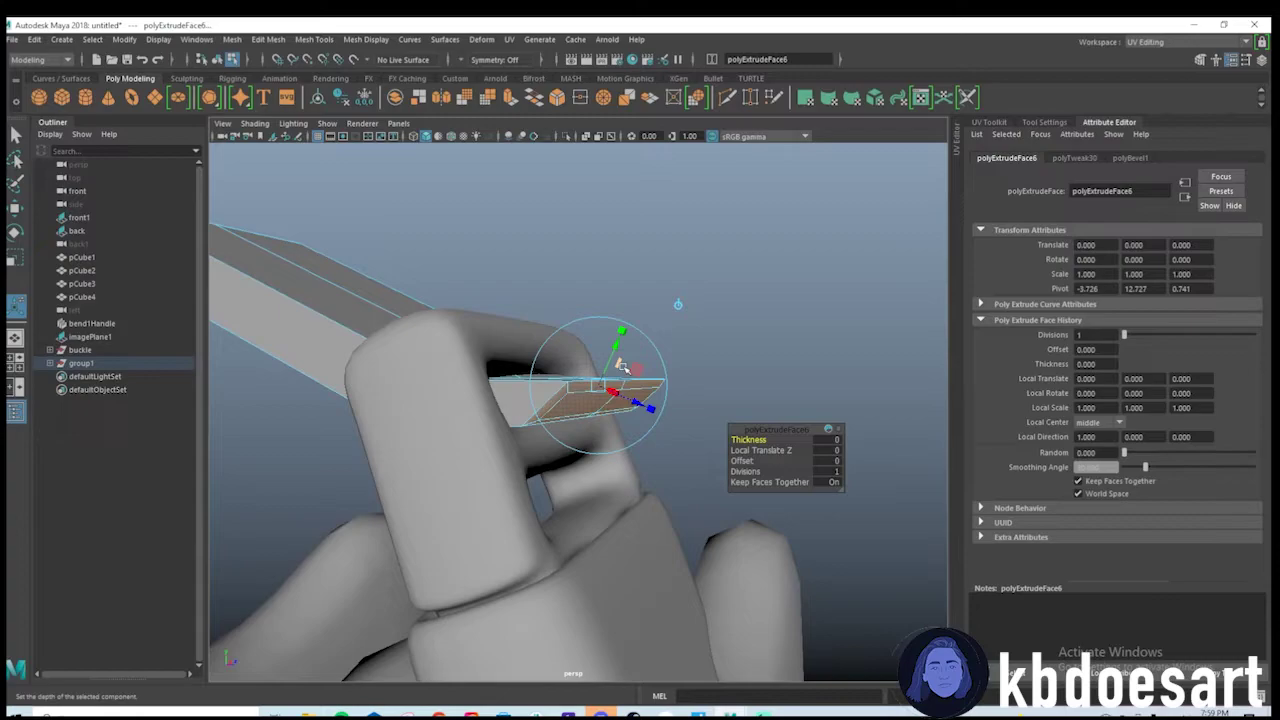
key("w")
left_click_drag(625, 396, 675, 392, "alt")
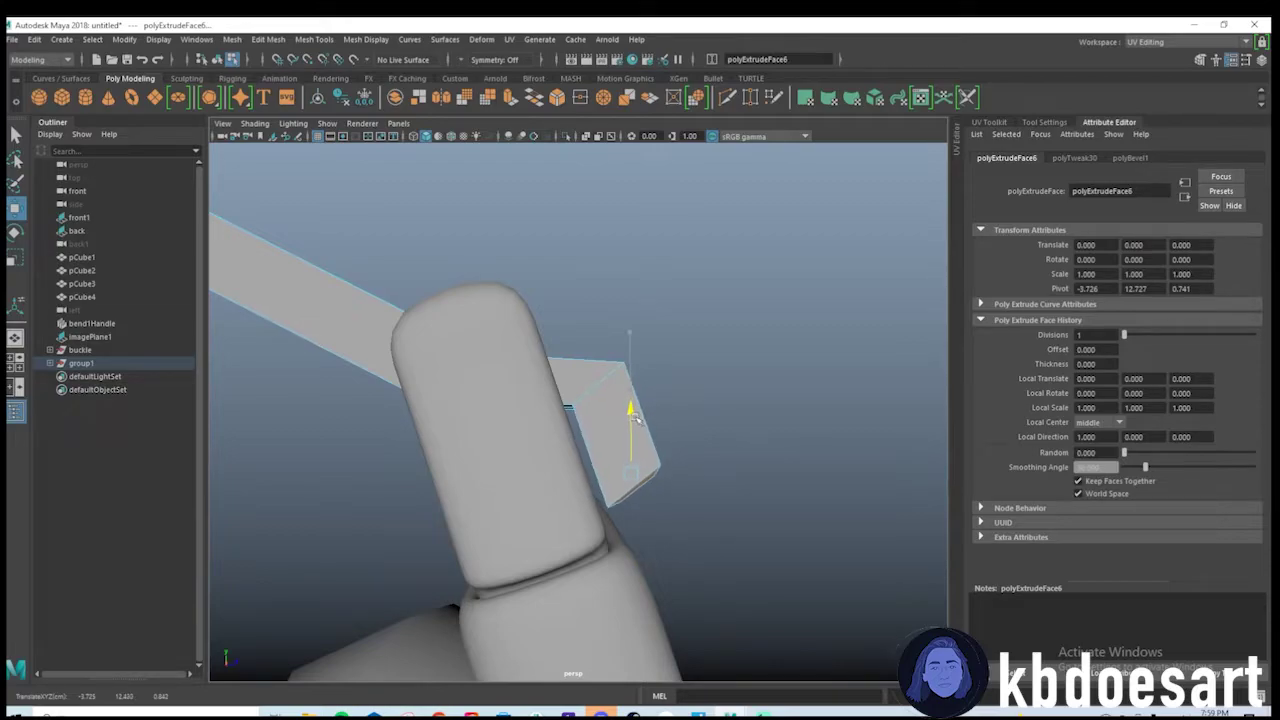
Rotate and move the extruded strap end closer to the buckle so it lines up with the lower slot.
left_click_drag(635, 418, 553, 468, "alt")
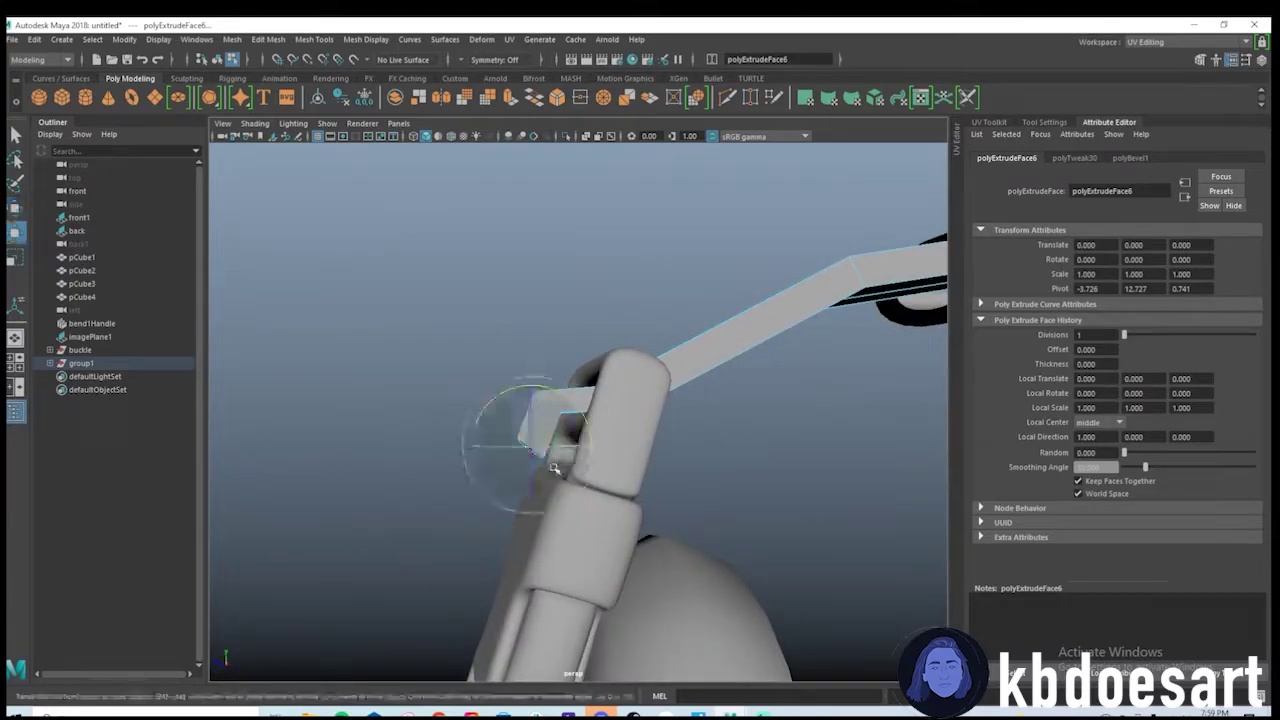
key("w")
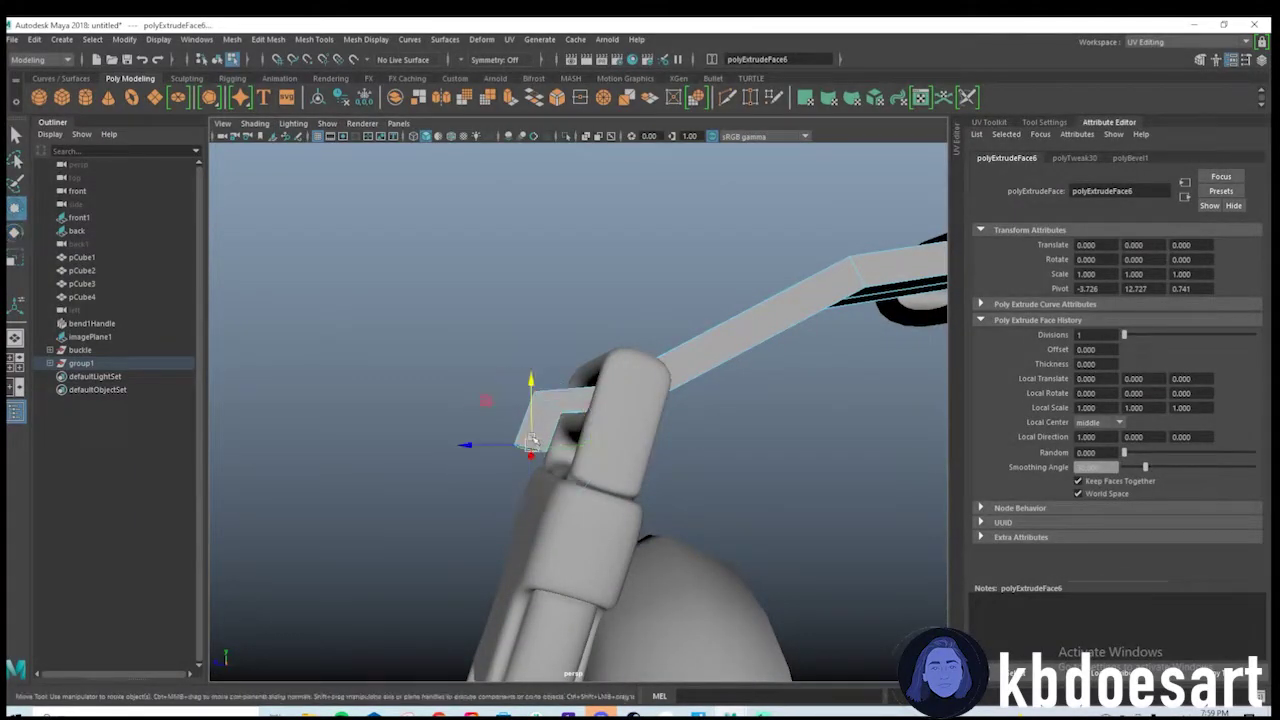
left_click_drag(470, 444, 511, 453)
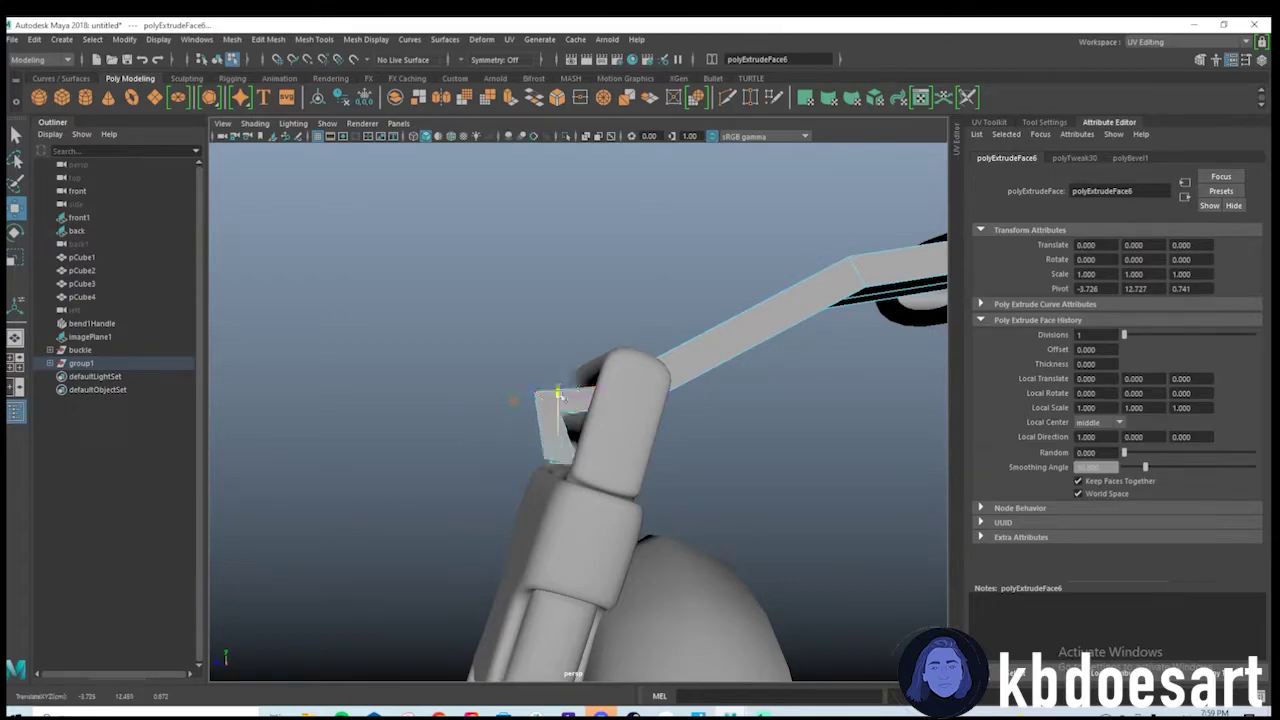
left_click_drag(565, 418, 570, 461, "alt")
key("e")
key("w")
key("e")
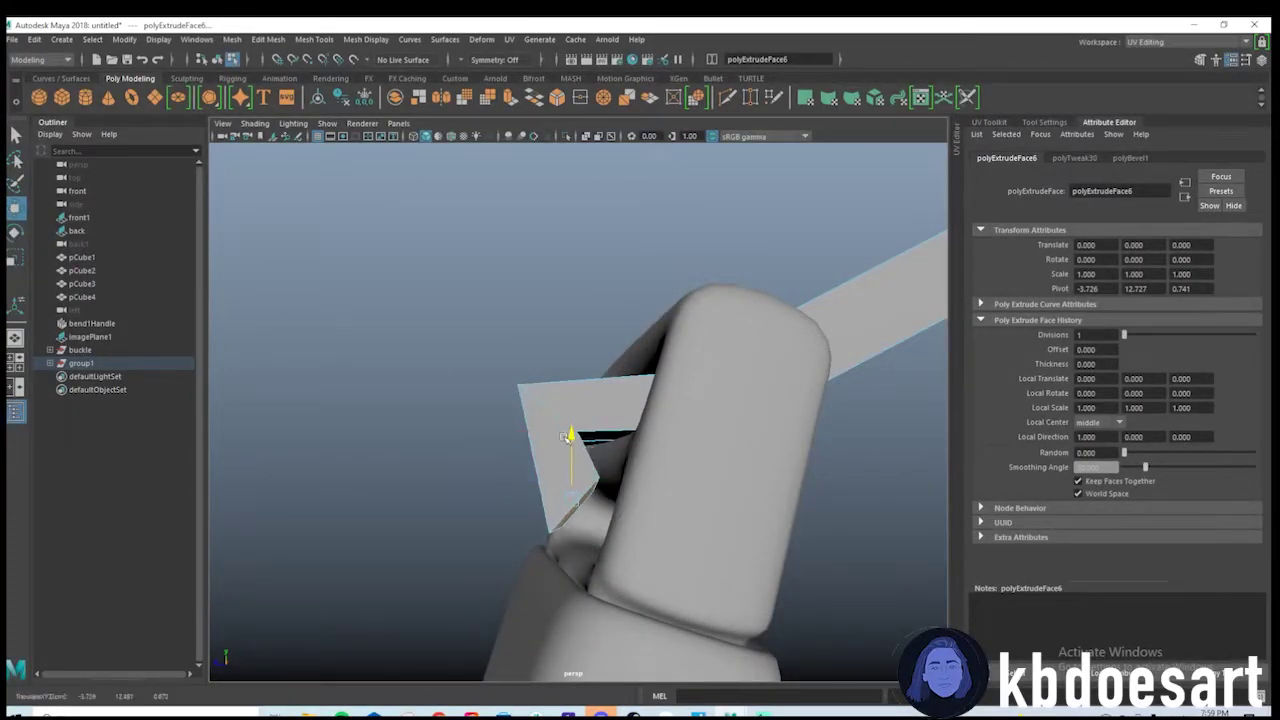
left_click_drag(571, 428, 571, 424)
left_click_drag(571, 426, 598, 444, "alt")
Move the edge loop at the strap's fold along Z to reshape the bend outside the buckle.
right_click_drag(518, 362, 521, 325)
left_click(487, 398)
left_click_drag(434, 403, 409, 411)
left_click_drag(520, 465, 489, 454, "alt")
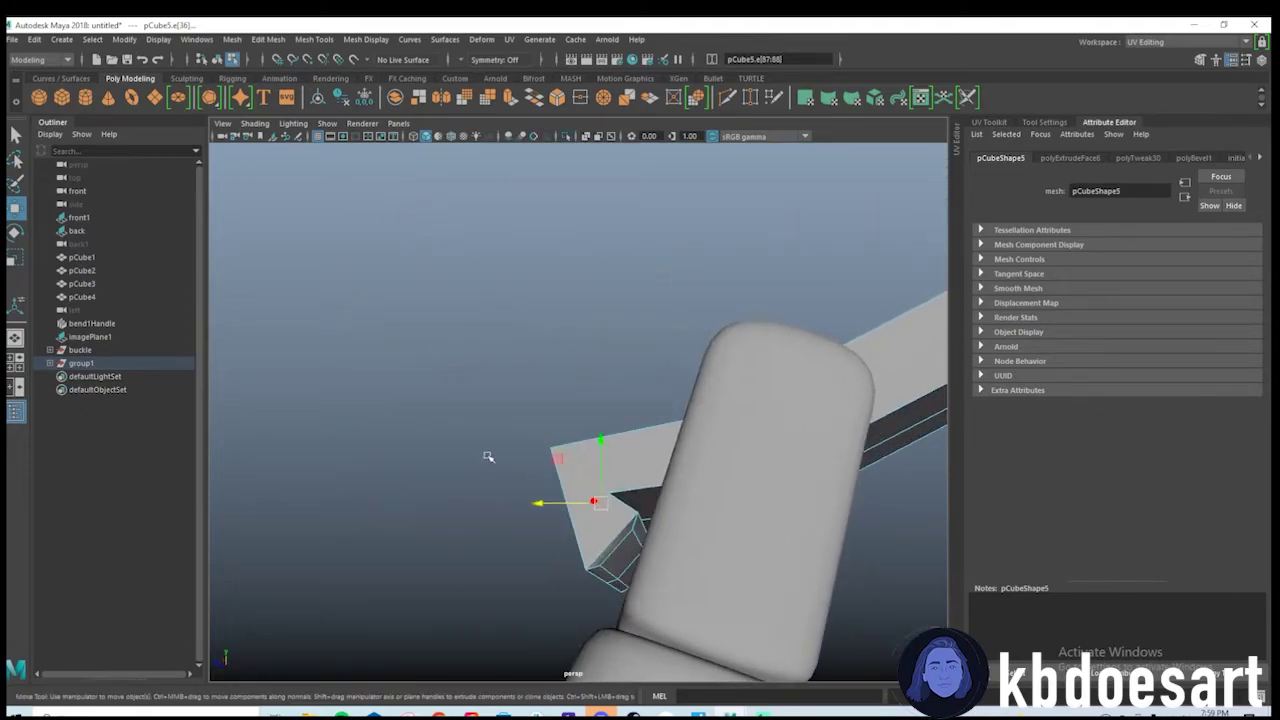
Extrude the end faces of the folded strap back through the buckle's lower slot.
mouse_move(580, 500)
left_mouse_down("alt")
mouse_move(597, 488)
mouse_move(591, 509)
mouse_move(597, 488)
left_mouse_up("alt")
right_click_drag(597, 488, 606, 392)
left_click(583, 517)
left_click_drag(714, 491, 586, 468, "alt")
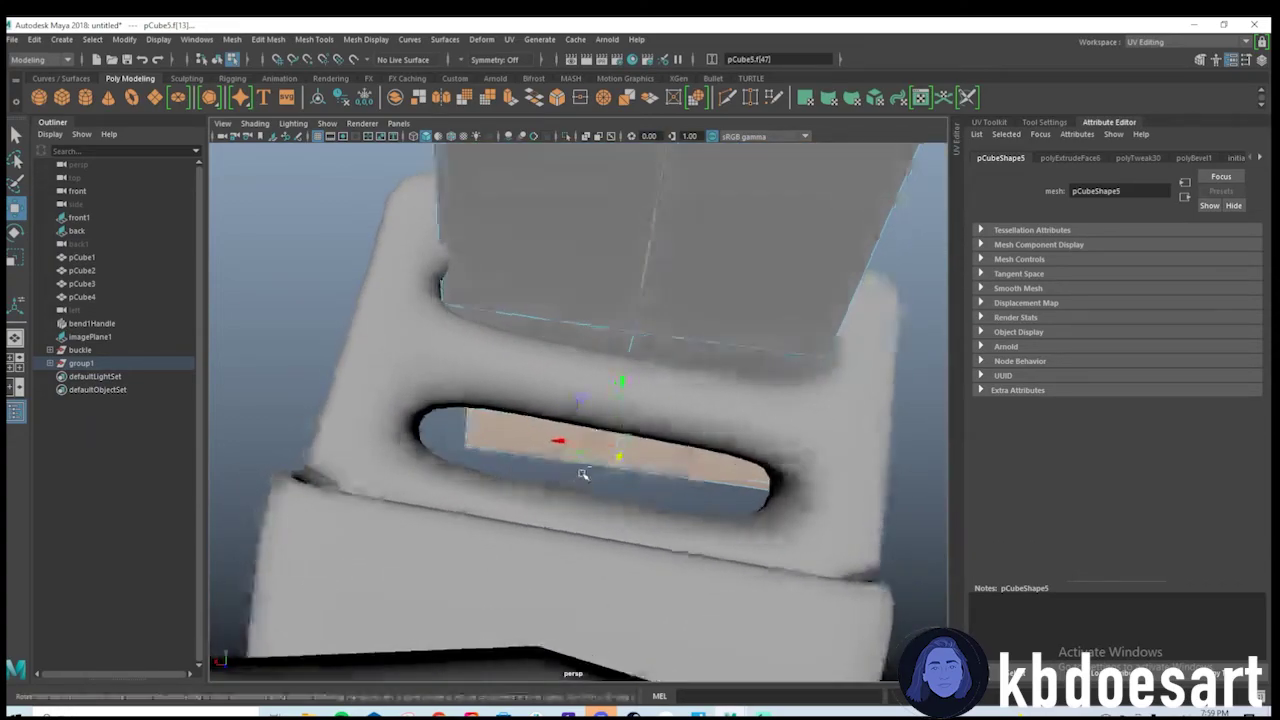
key("ctrl+e")
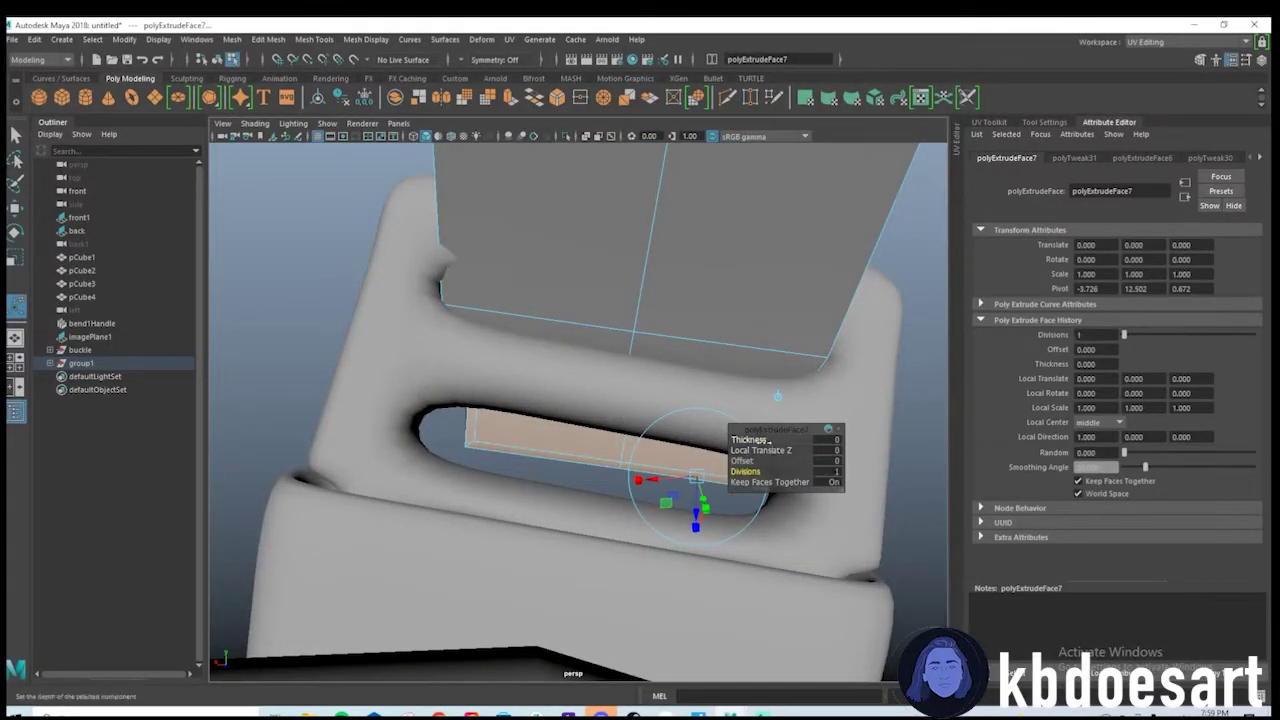
left_click_drag(765, 440, 400, 399, "alt")
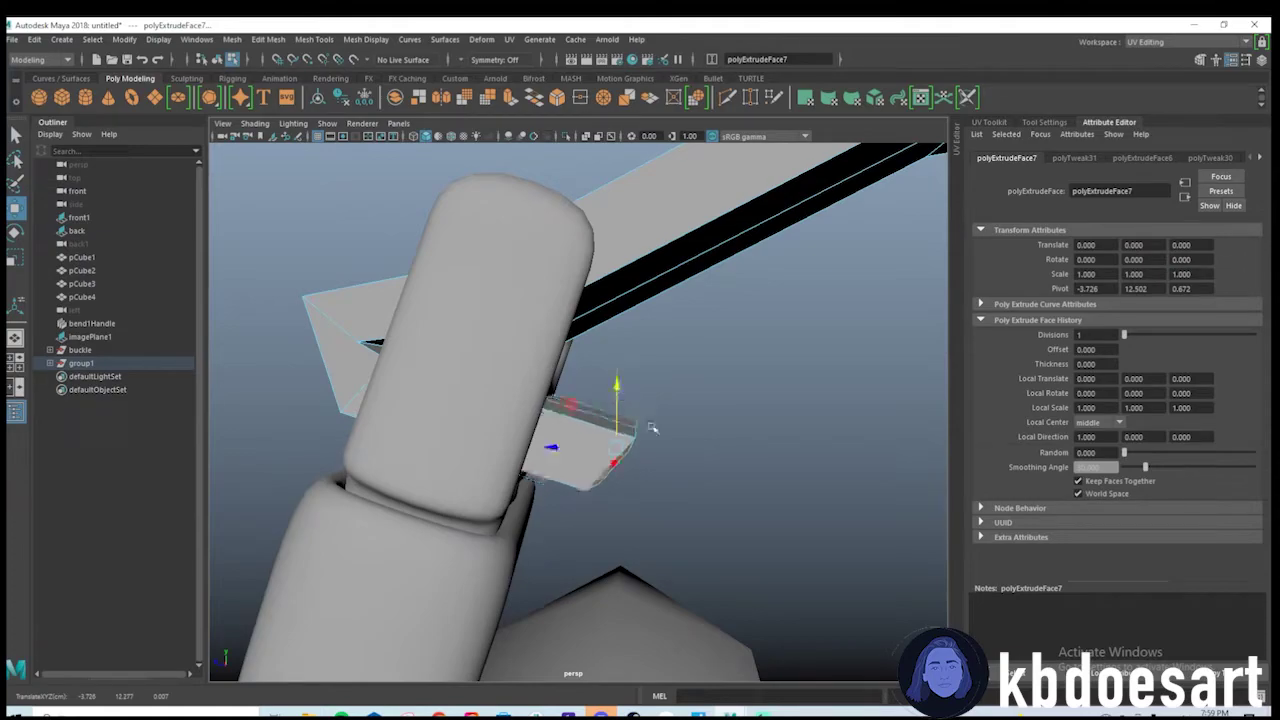
Tilt the newly extruded end faces and lower them beneath the strap on the buckle's other side.
key("e")
left_click_drag(614, 381, 712, 516, "alt")
key("w")
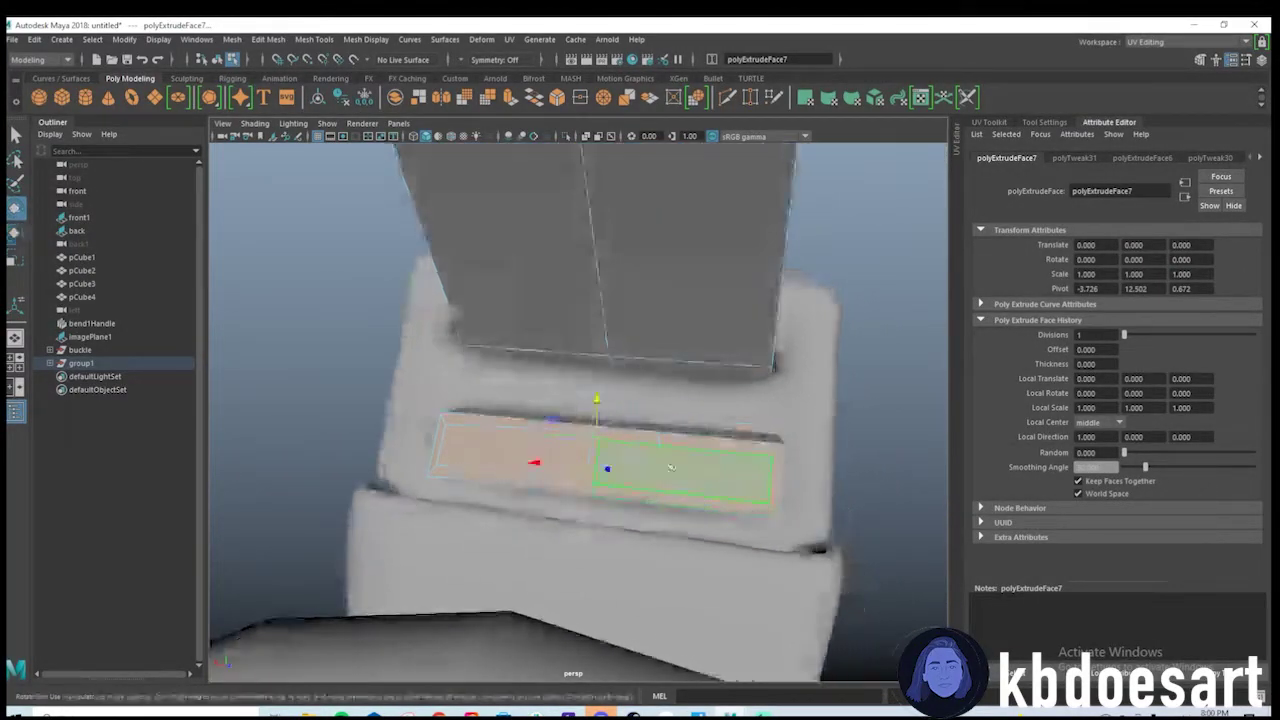
left_click_drag(597, 400, 568, 433)
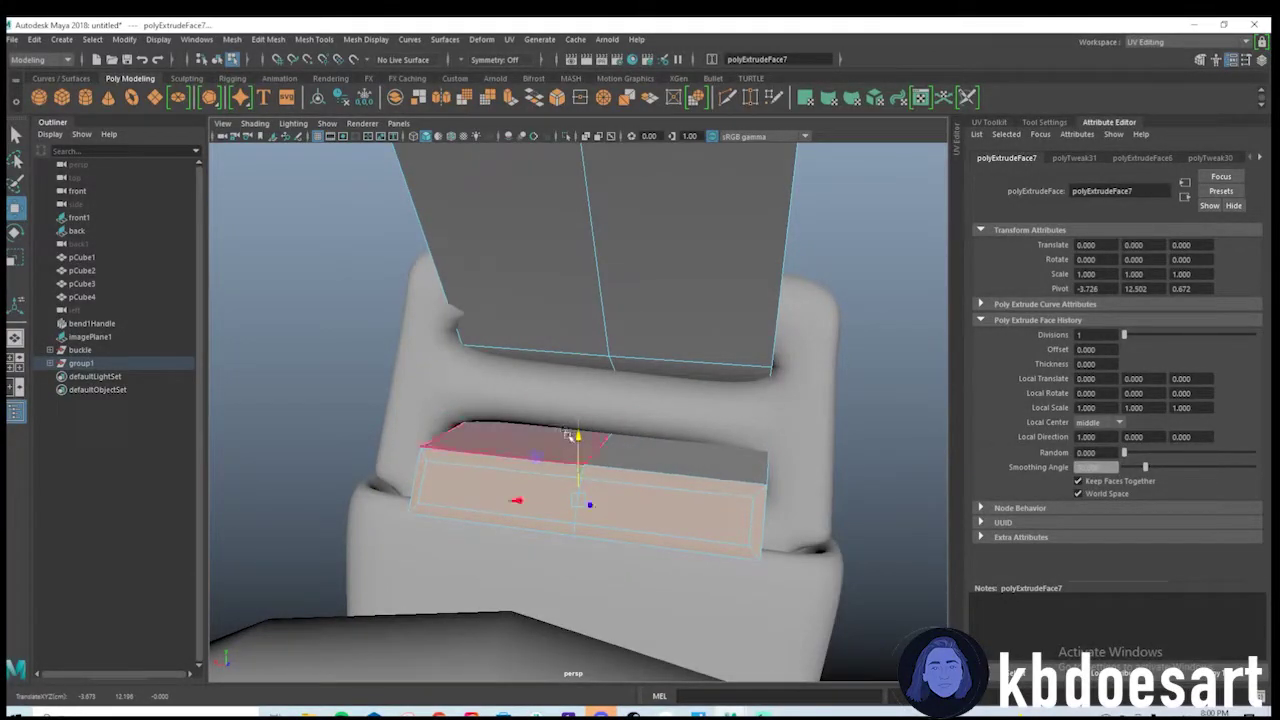
left_click_drag(519, 500, 472, 532, "alt")
key("r")
Scale the strap's edges at the buckle slots inward so the webbing fits between the slot ends.
right_click_drag(517, 354, 518, 318)
double_click(557, 370)
key("r")
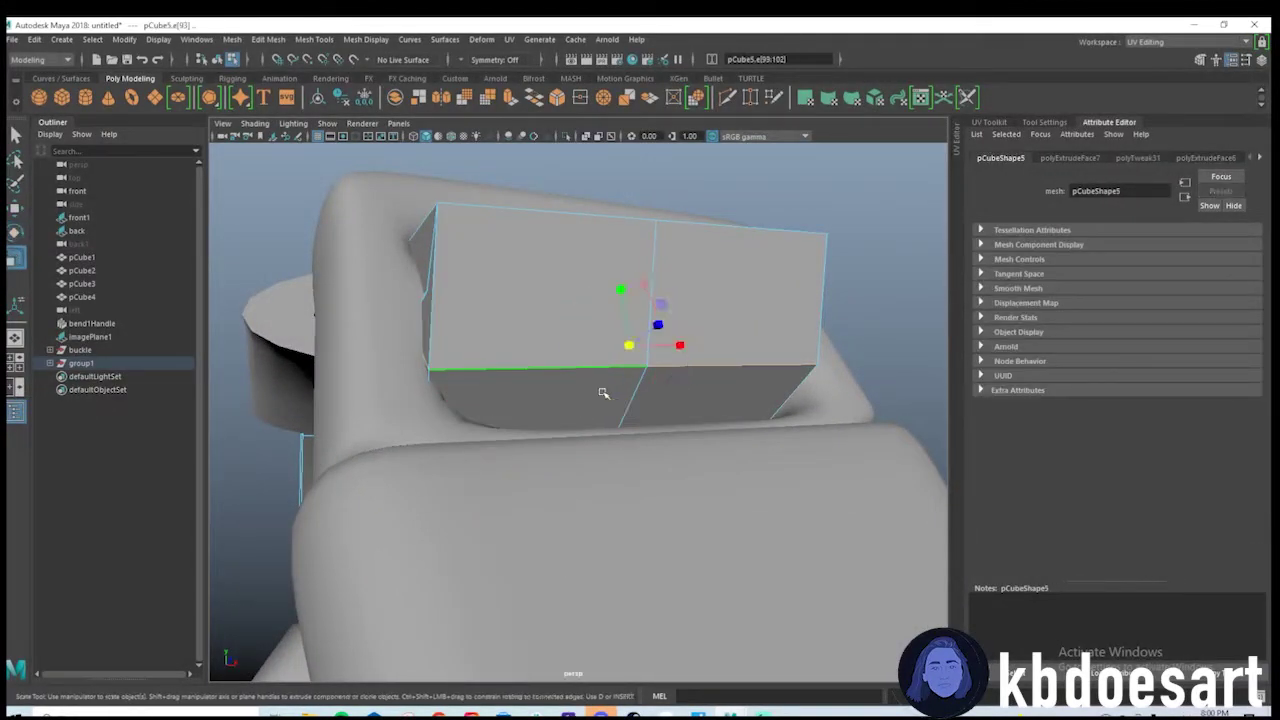
left_click_drag(637, 344, 610, 386)
left_click_drag(700, 388, 672, 402)
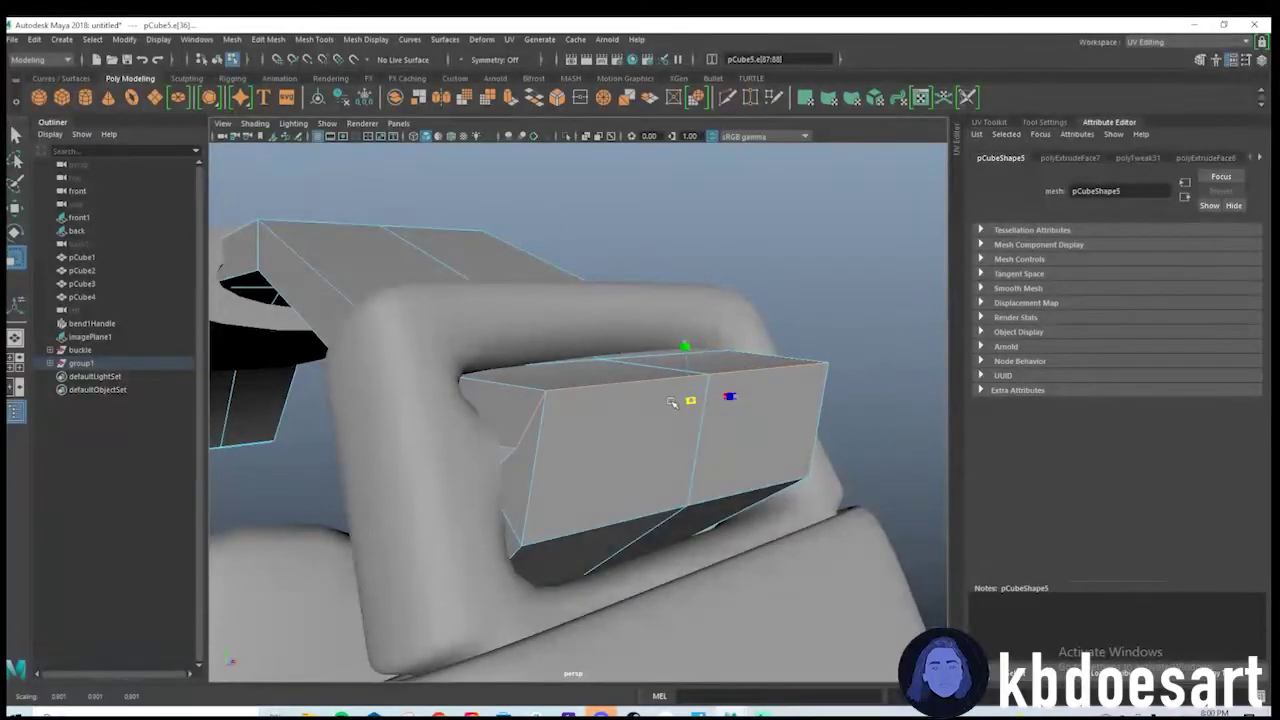
Select the edge loop where the strap passes through the lower slot and move it into place.
left_click_drag(497, 456, 534, 469, "alt")
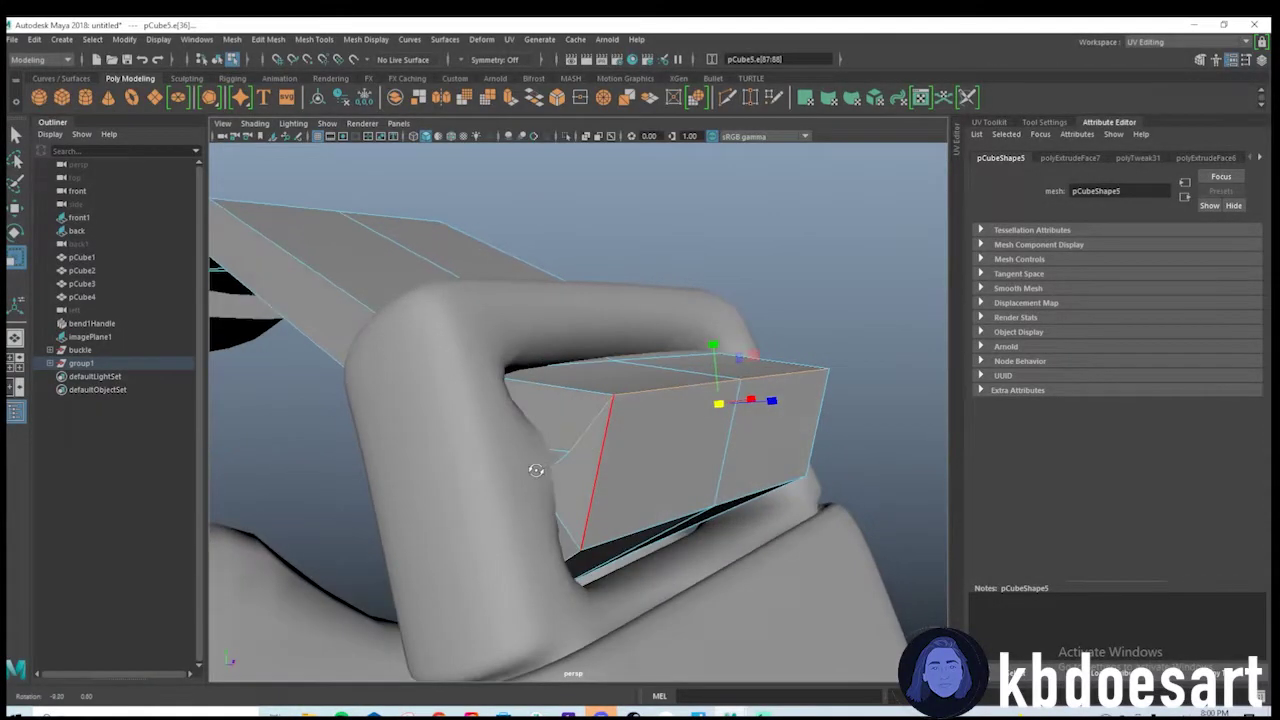
double_click(573, 528)
key("w")
left_click_drag(722, 465, 776, 481, "alt")
left_click_drag(727, 432, 557, 414)
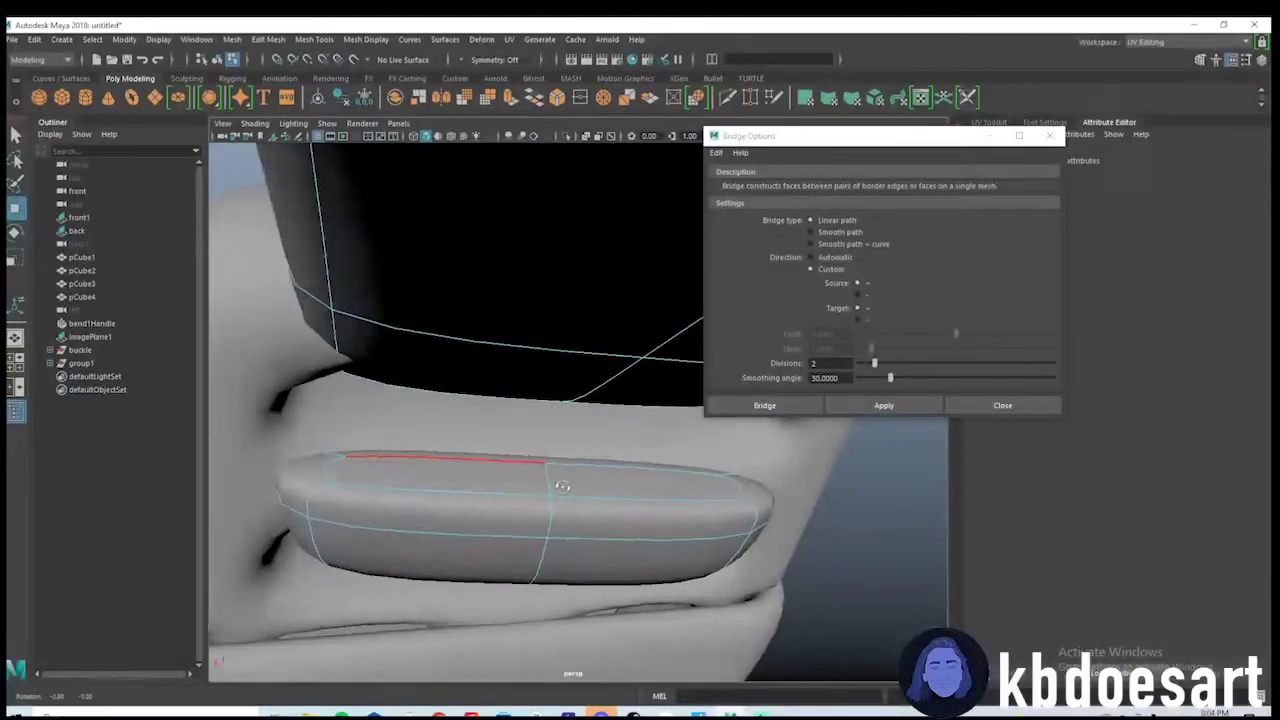
Insert an edge loop across the strap just above the buckle with Multi-Cut, with smooth preview turned off.
scroll(543, 445, "up", 3)
left_click_drag(543, 445, 465, 408, "alt")
right_click_drag(580, 317, 507, 320, "shift")
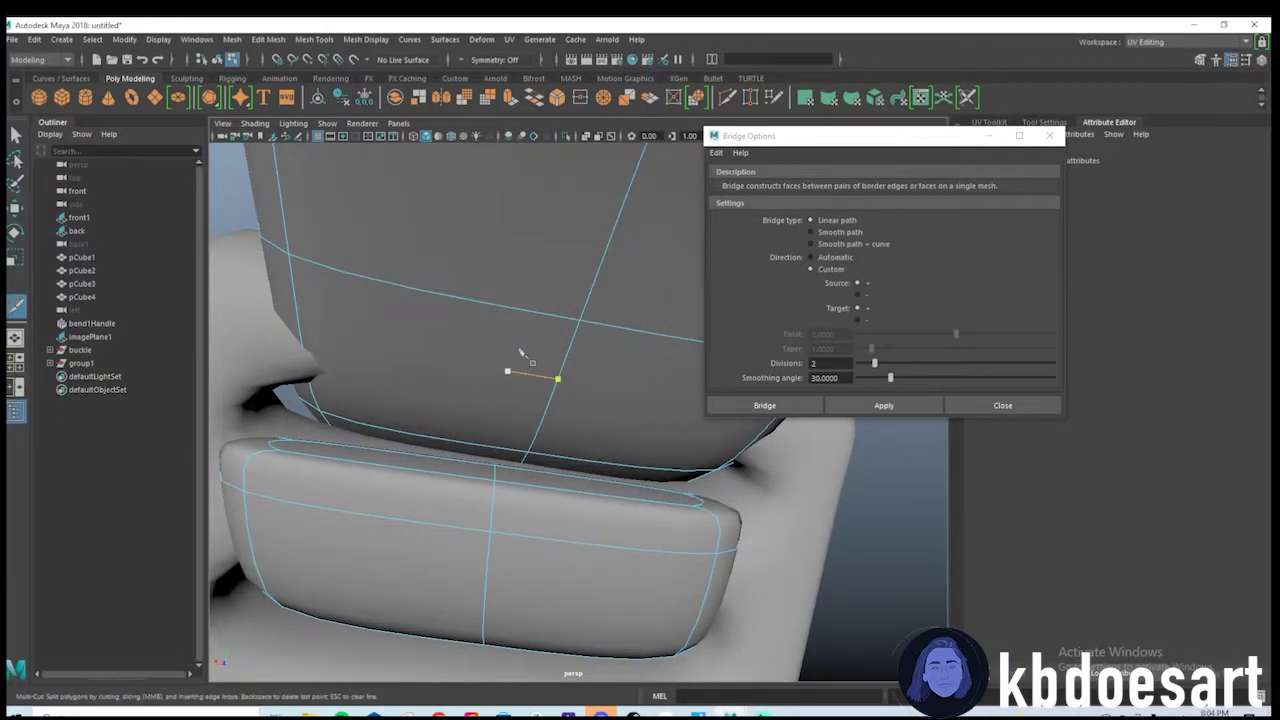
key("1")
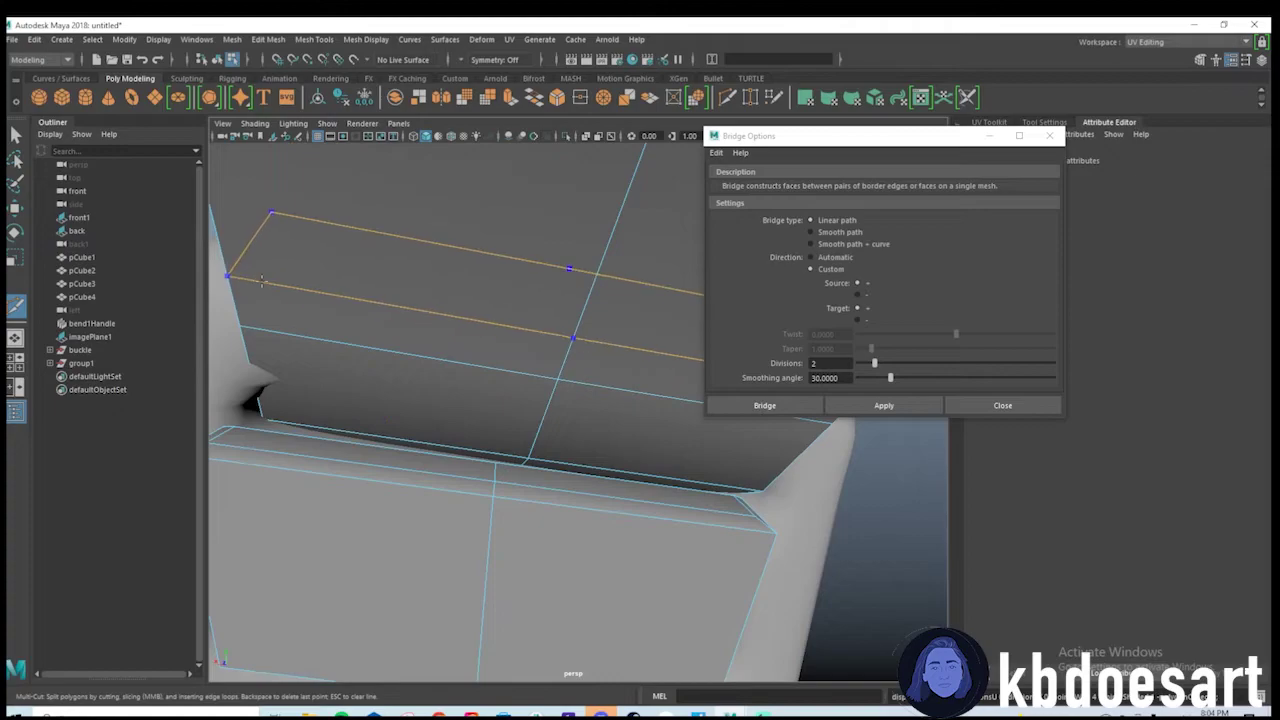
left_click(246, 277, "ctrl")
Select all faces of the strap's free end and adjust their position and tilt toward the strap above.
scroll(429, 411, "down", 3)
left_click_drag(429, 411, 490, 438, "alt")
key("q")
right_click_drag(434, 353, 442, 395)
left_click(464, 433)
left_click(600, 455, "shift")
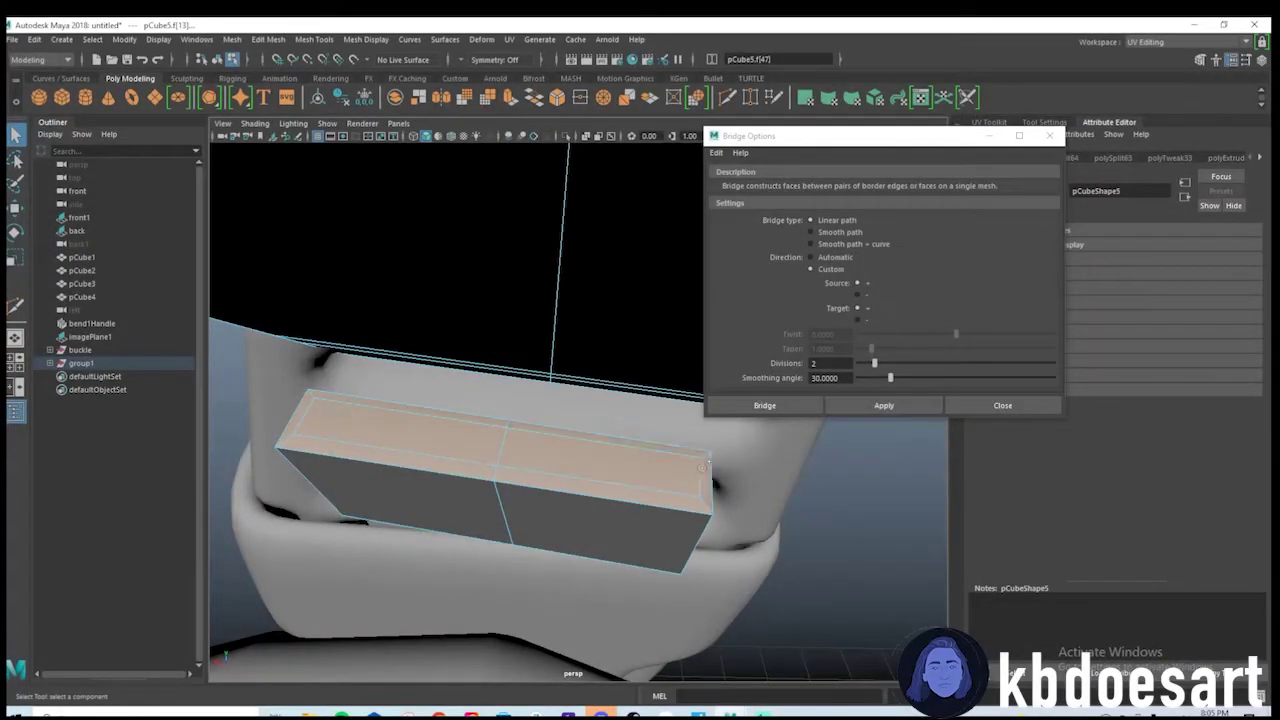
key("w")
left_click_drag(436, 449, 457, 452)
mouse_move(535, 512)
left_mouse_down("alt")
mouse_move(552, 487)
mouse_move(537, 490)
left_mouse_up("alt")
key("e")
key("w")
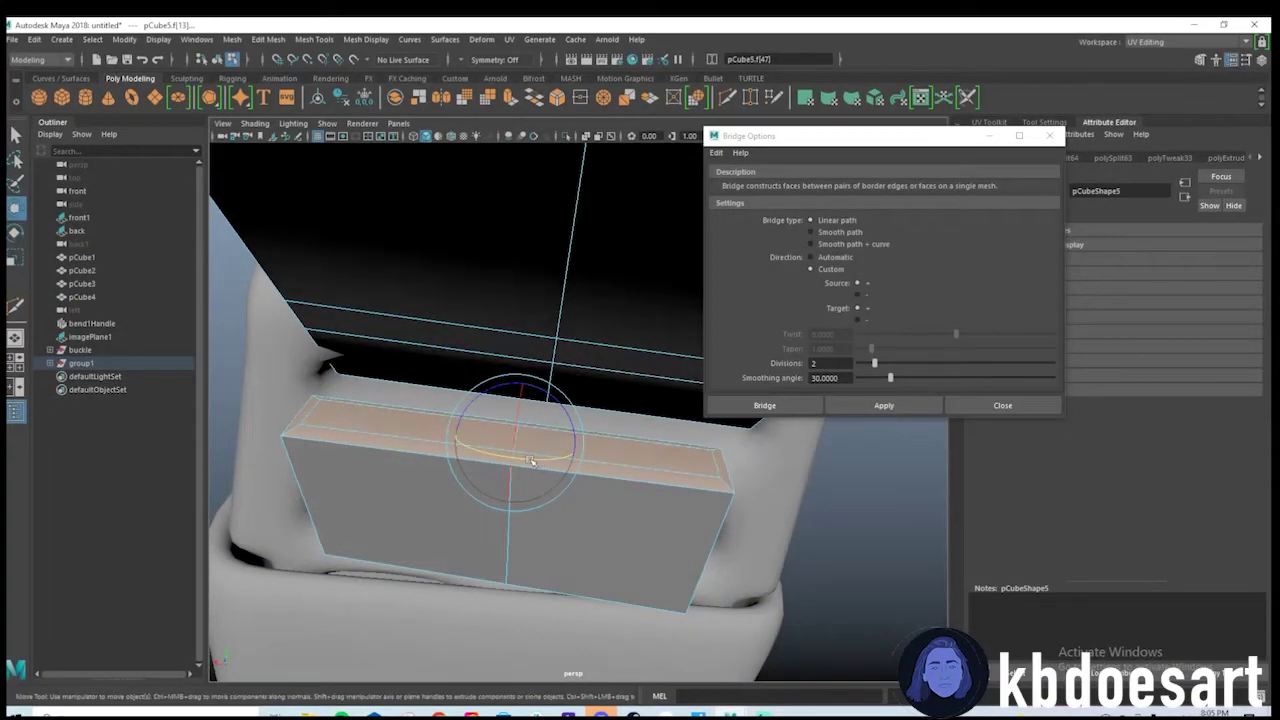
left_click_drag(477, 443, 563, 509, "alt")
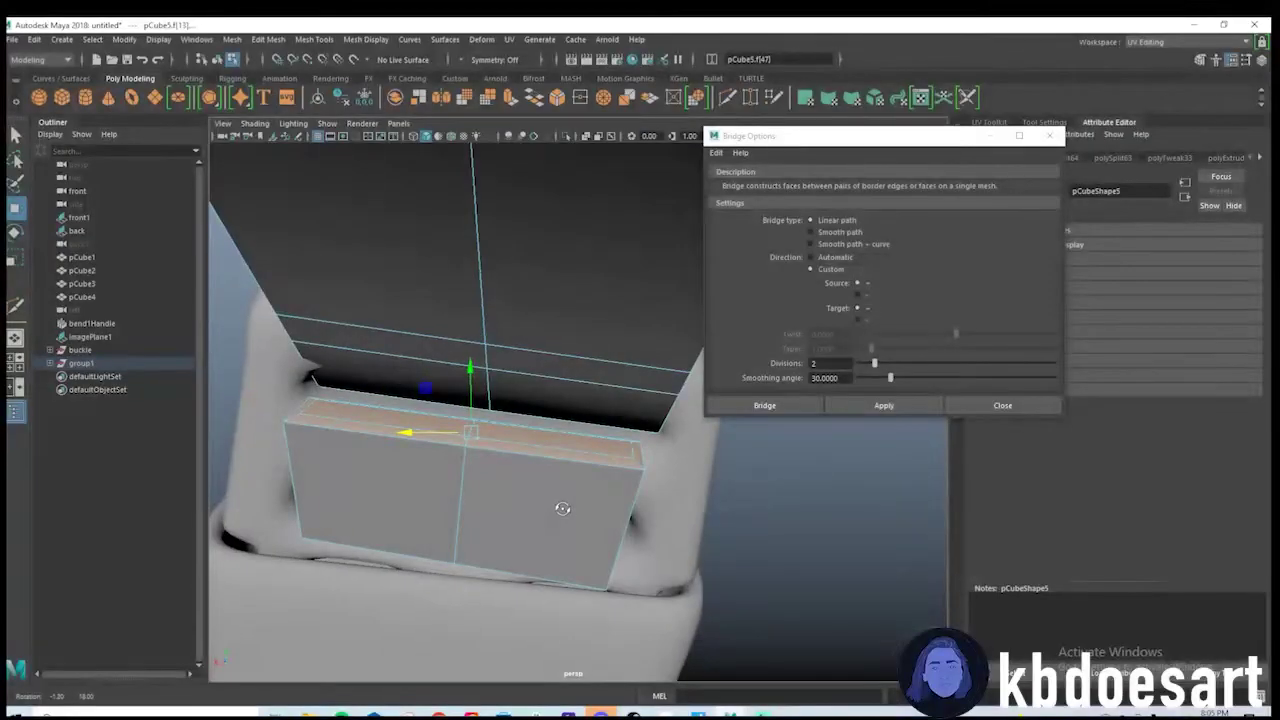
Delete the inset edge loop on the strap's end cap to leave plain end faces.
right_click_drag(563, 509, 530, 503, "alt")
left_click_drag(530, 503, 497, 517, "alt")
middle_click_drag(497, 517, 517, 440, "alt")
left_click_drag(517, 440, 522, 452, "alt")
right_click_drag(570, 355, 566, 320)
left_click(553, 390)
left_click_drag(535, 444, 658, 445, "alt")
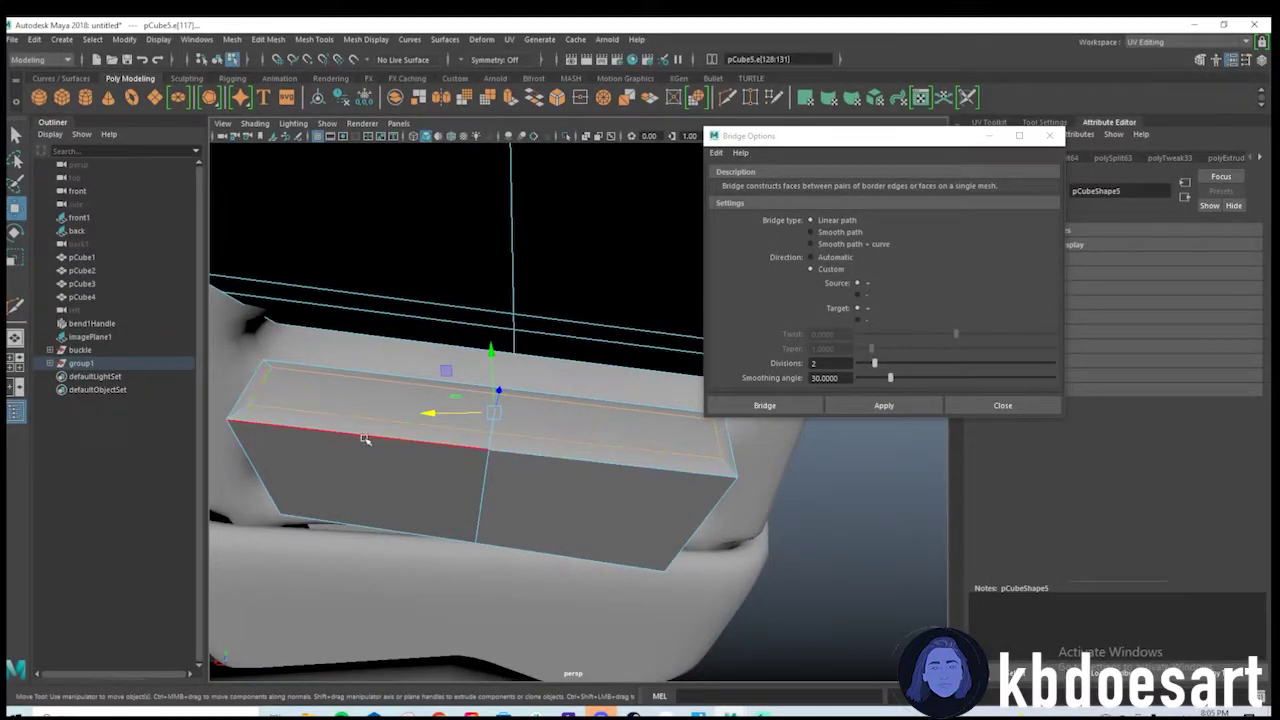
left_click(398, 423)
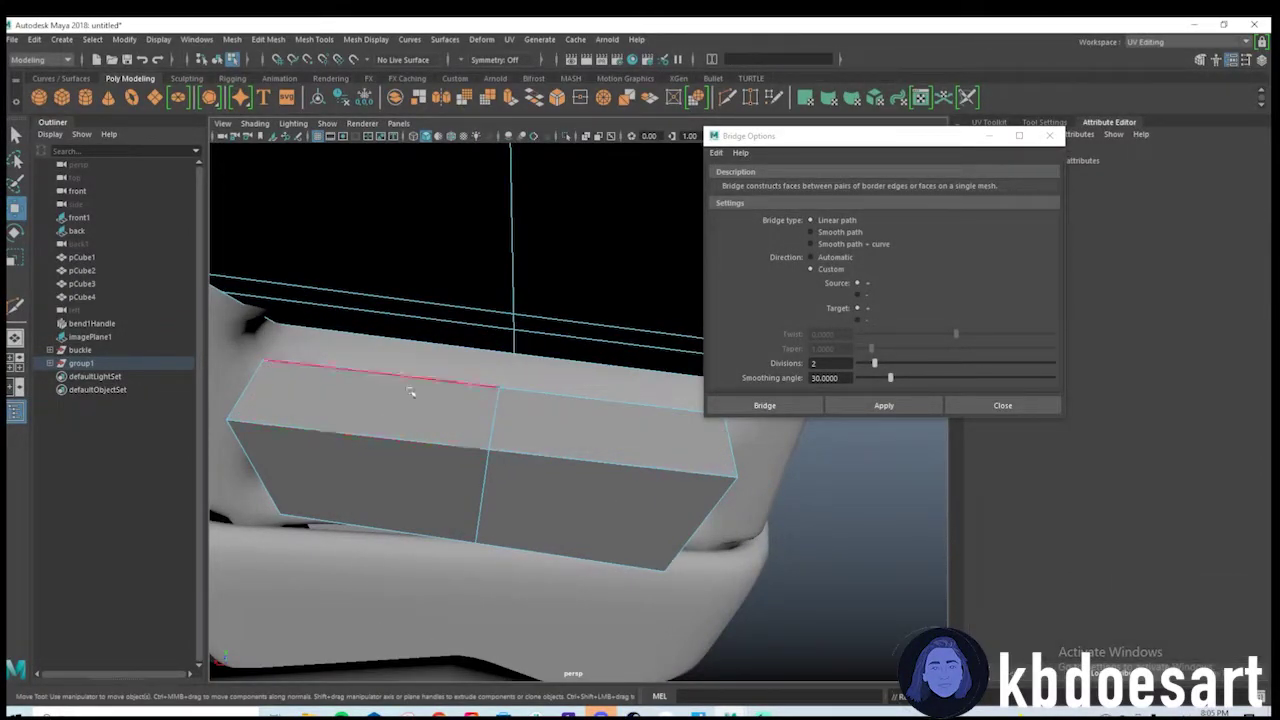
right_click_drag(408, 390, 326, 346)
left_click(499, 389)
Bridge the strap's two end faces to the narrow faces on the strap above, using a linear path with 2 divisions.
right_click_drag(571, 419, 587, 386)
left_click(588, 420)
left_click(424, 407, "shift")
left_click_drag(515, 430, 531, 401, "alt")
left_click(588, 355, "shift")
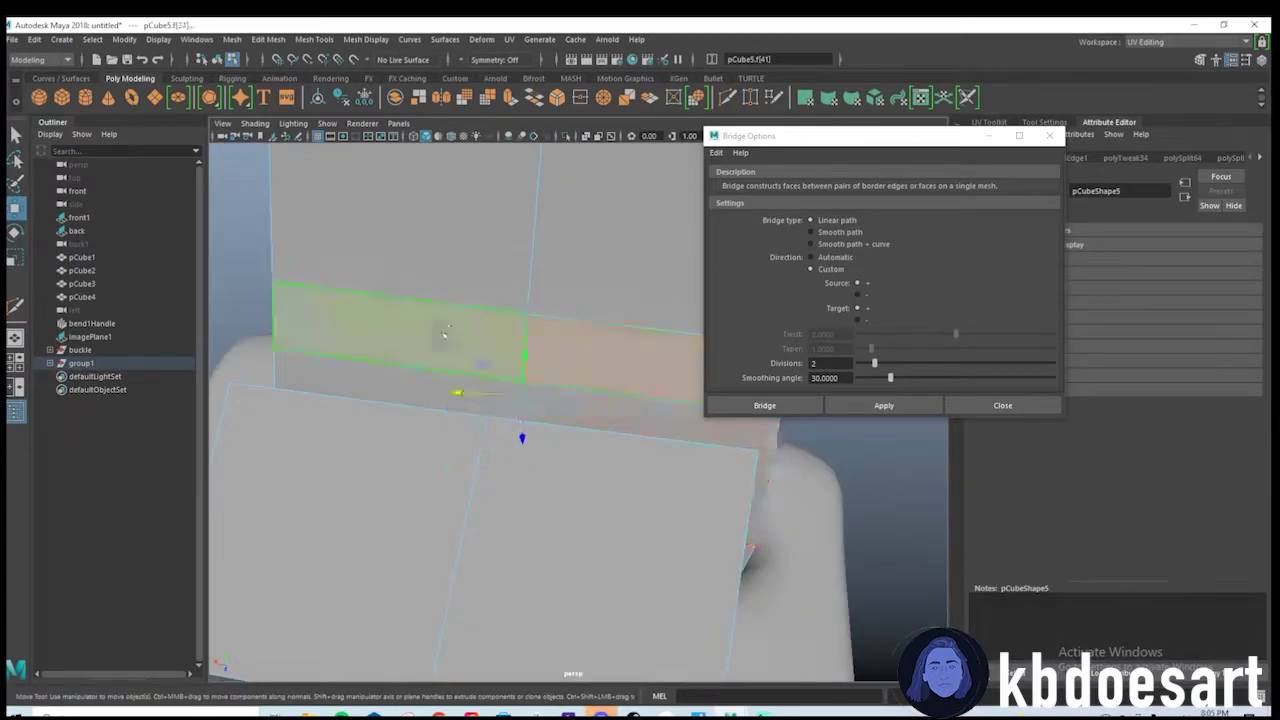
left_click(445, 333, "shift")
left_click_drag(450, 345, 590, 510, "alt")
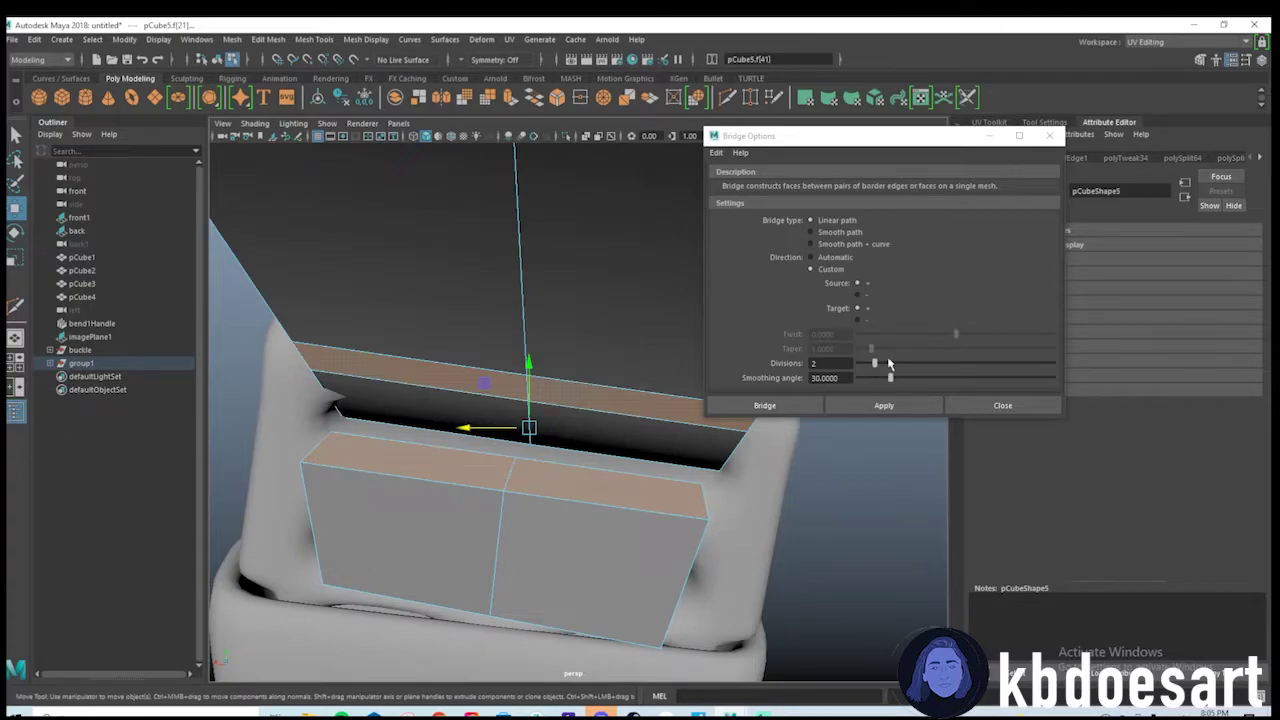
left_click_drag(872, 136, 996, 155)
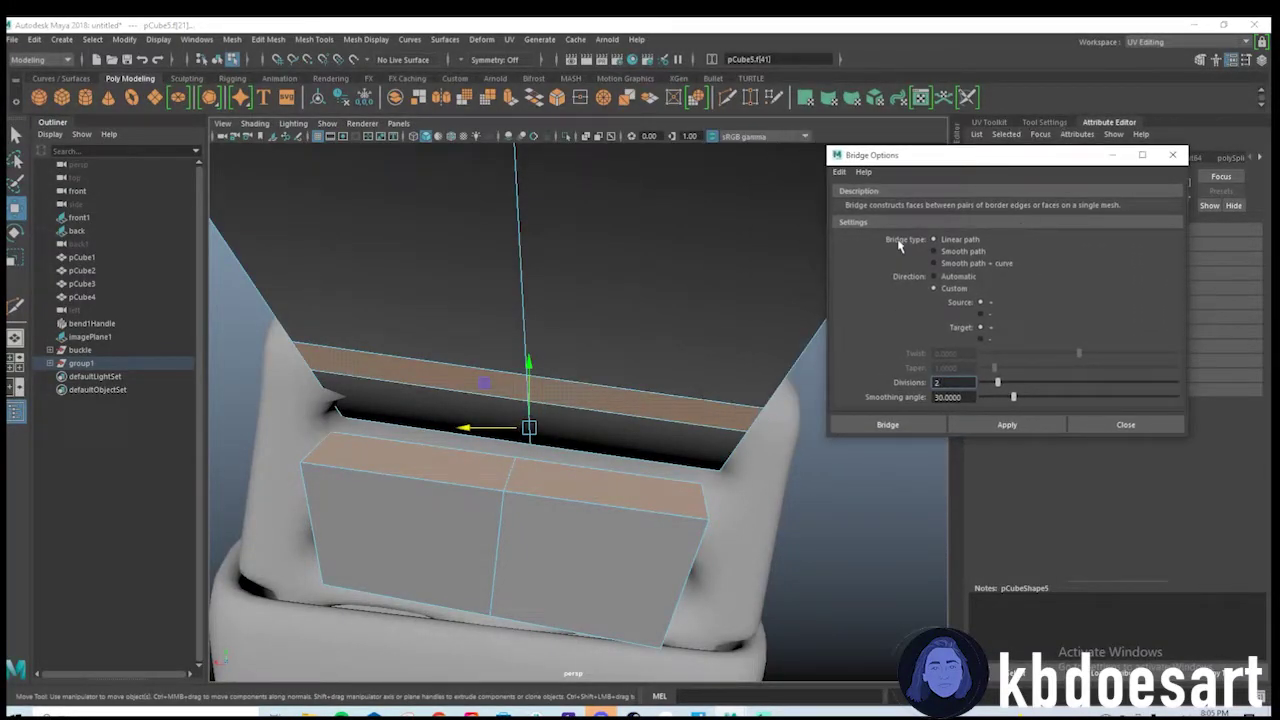
left_click(1005, 425)
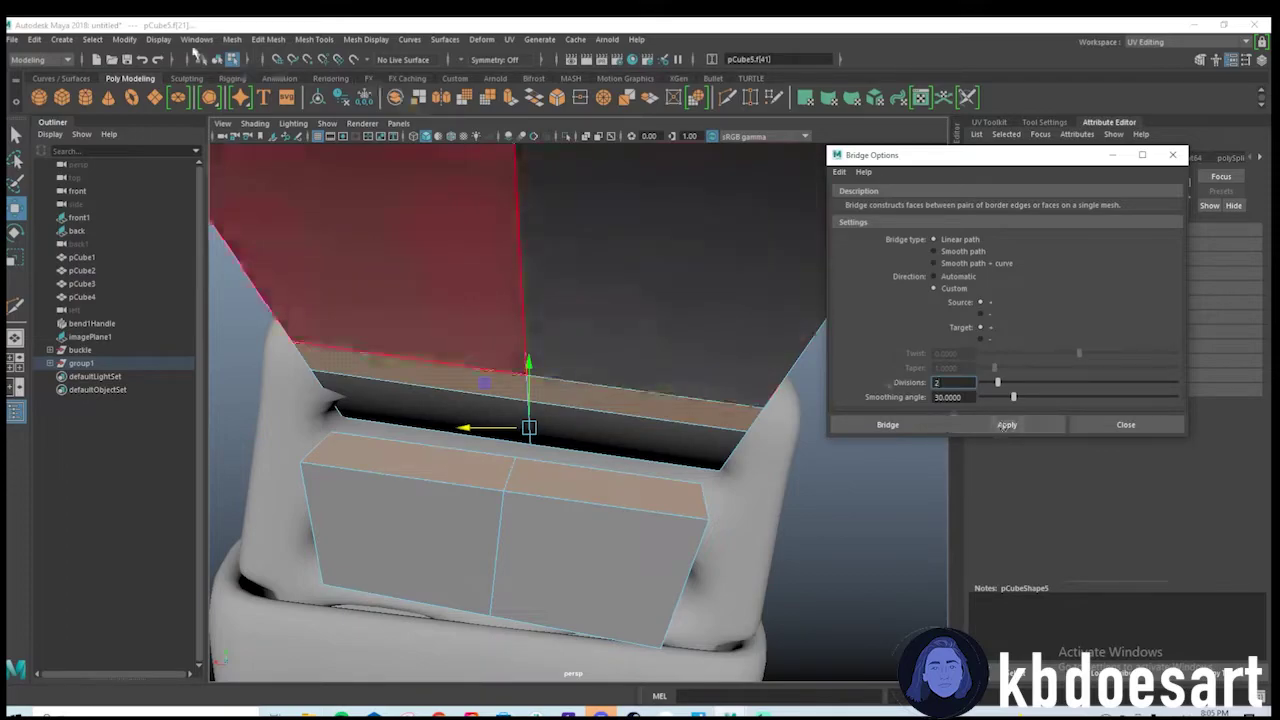
left_click(268, 40)
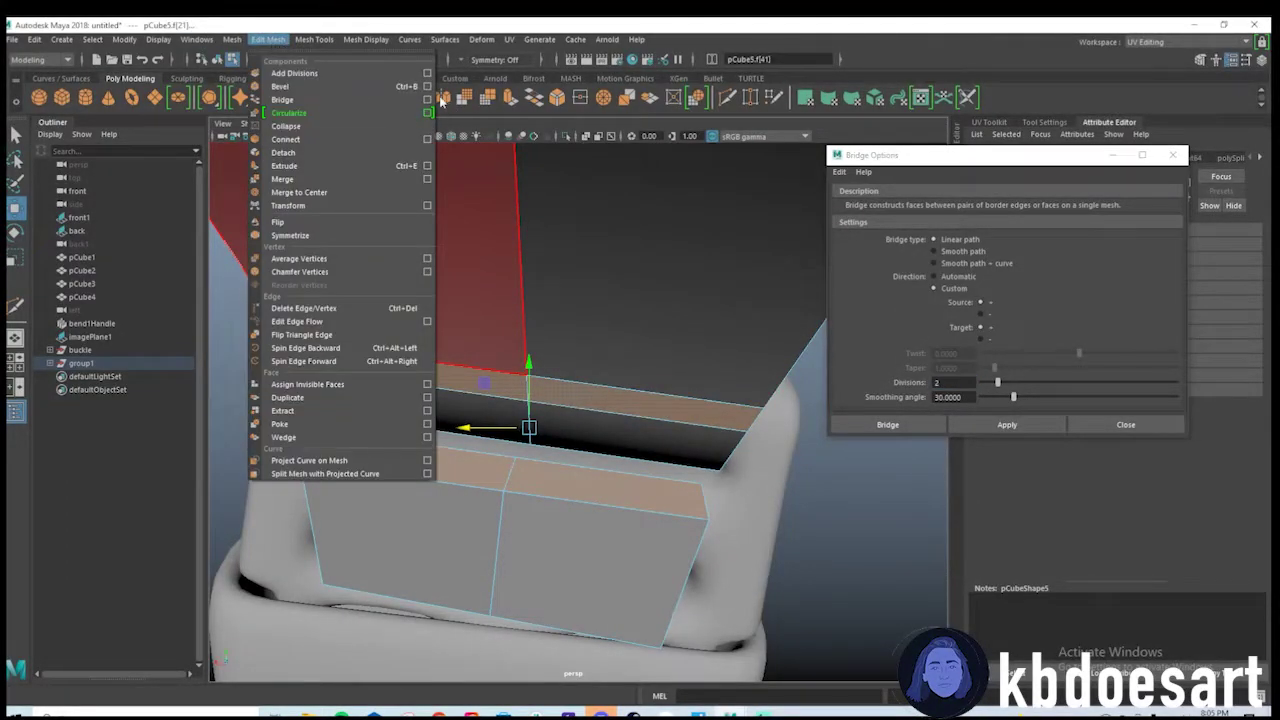
left_click(428, 100)
left_click(1030, 427)
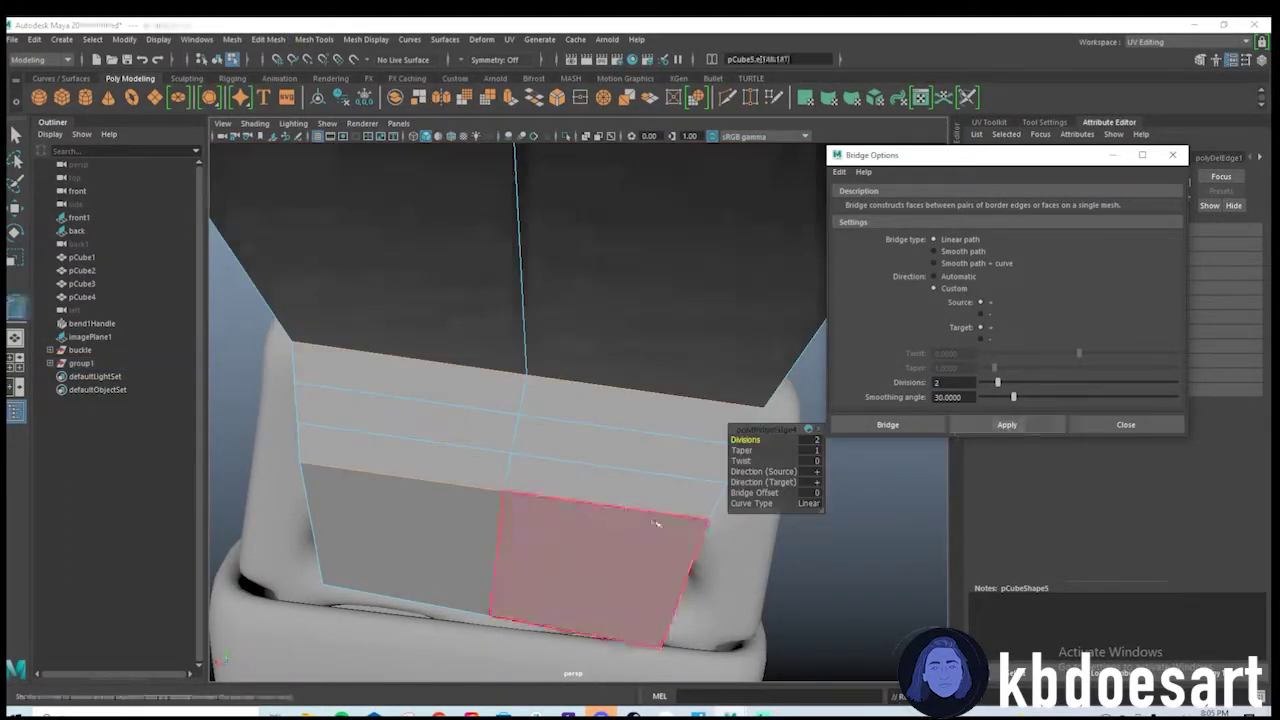
left_click_drag(655, 523, 557, 443, "alt")
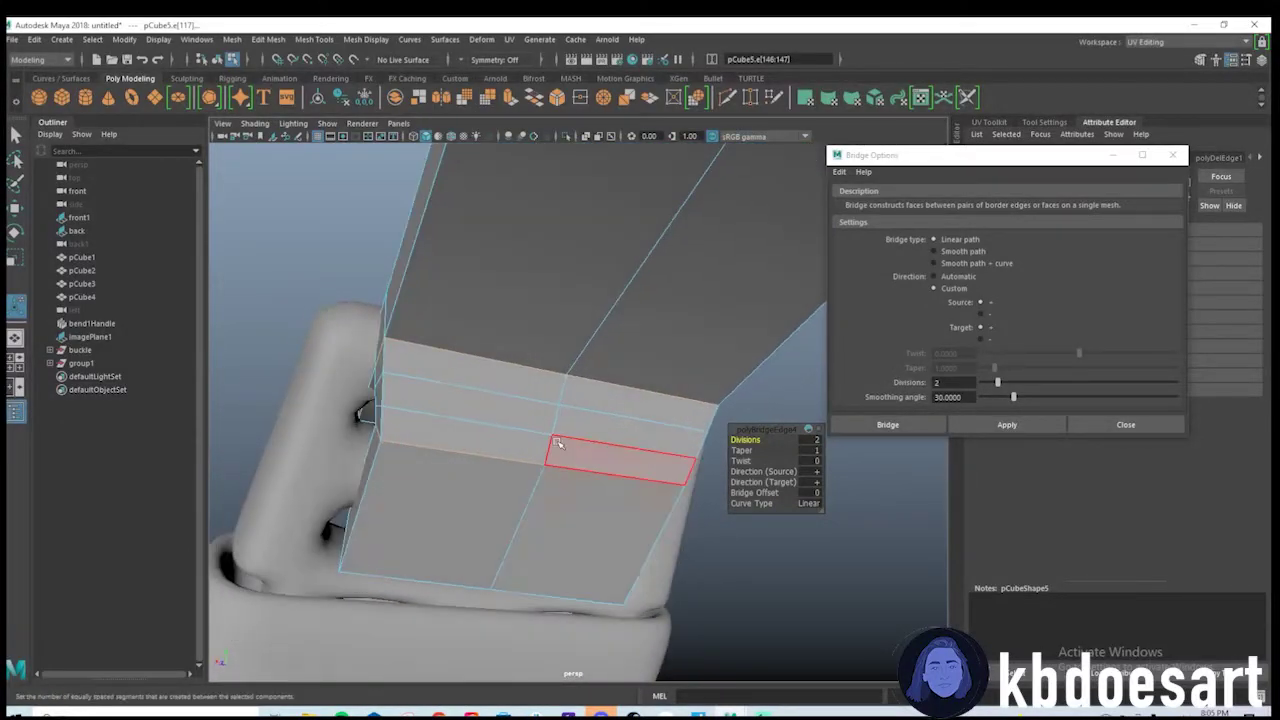
Show the looped strap in smooth preview, return to object mode and deselect it.
key("3")
right_click_drag(609, 329, 690, 298)
mouse_move(697, 484)
left_mouse_down("alt")
mouse_move(749, 504)
mouse_move(503, 477)
mouse_move(686, 503)
mouse_move(620, 469)
mouse_move(360, 477)
mouse_move(626, 454)
mouse_move(720, 495)
left_mouse_up("alt")
left_click(731, 500)
scroll(731, 500, "down", 5)
middle_click_drag(720, 482, 536, 440, "alt")
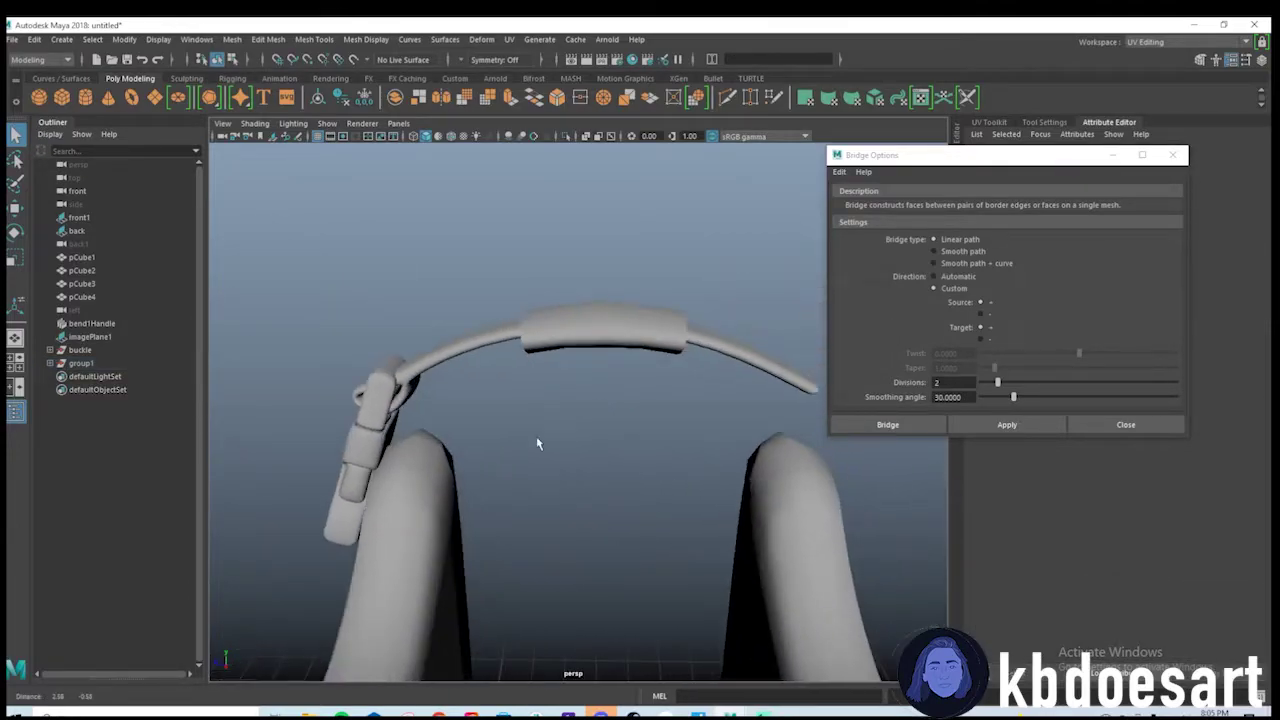
Create a polygon cube and move it up to the front of the vest, just below the buckle.
left_click_drag(536, 443, 1069, 467, "alt")
left_click_drag(911, 391, 580, 472, "alt")
left_click(557, 541)
left_click_drag(557, 541, 455, 495, "alt")
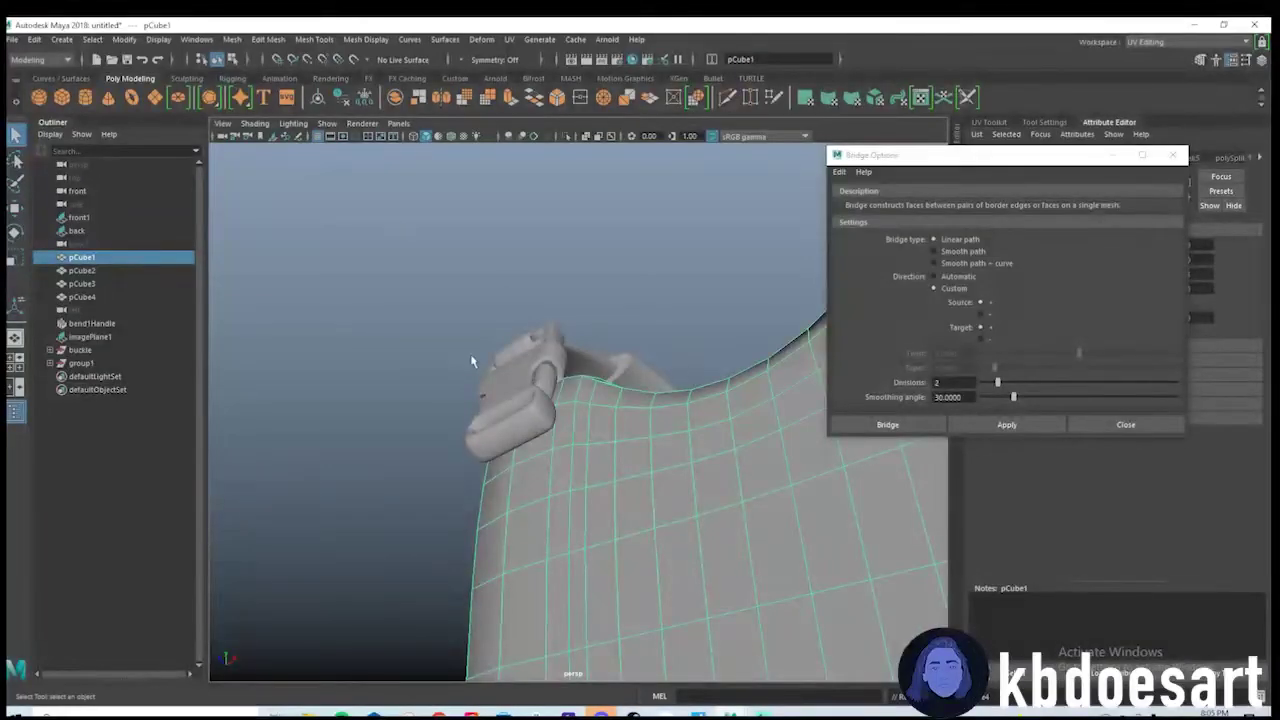
left_click(62, 97)
right_click_drag(737, 497, 557, 501, "alt")
middle_click_drag(598, 426, 528, 356, "alt")
left_click_drag(528, 356, 562, 450, "alt")
key("w")
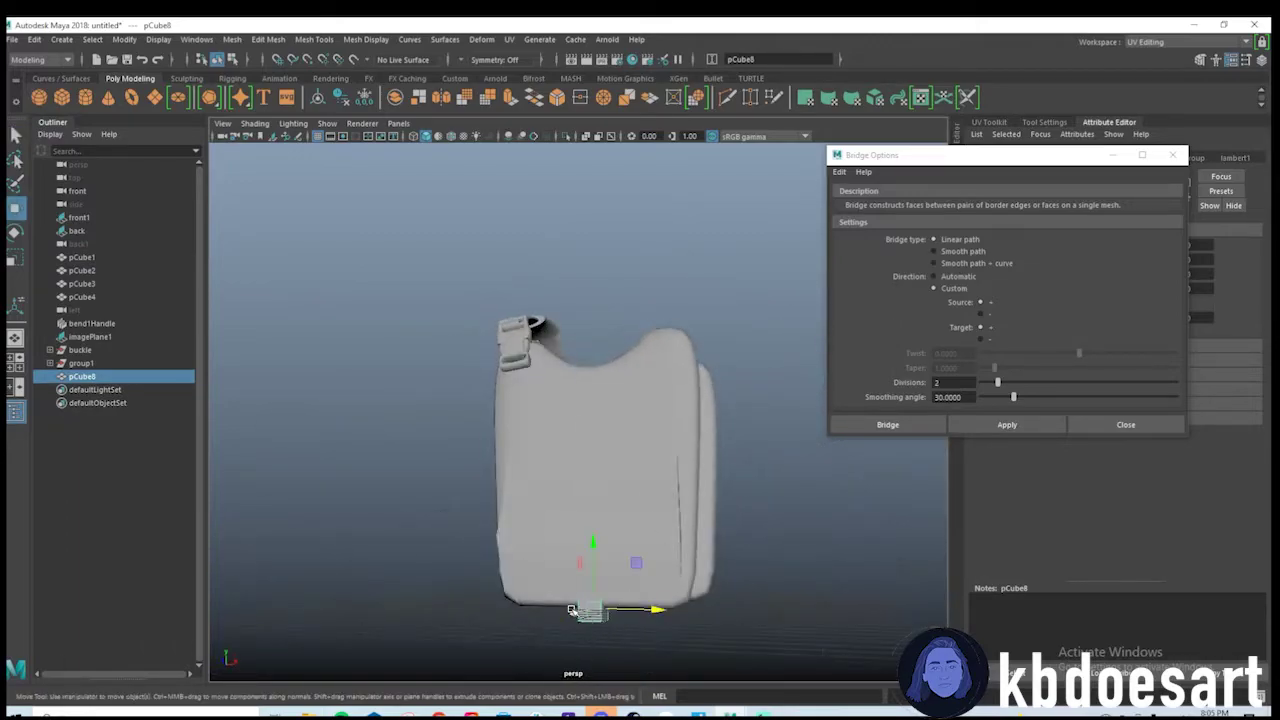
left_click_drag(571, 610, 614, 540, "alt")
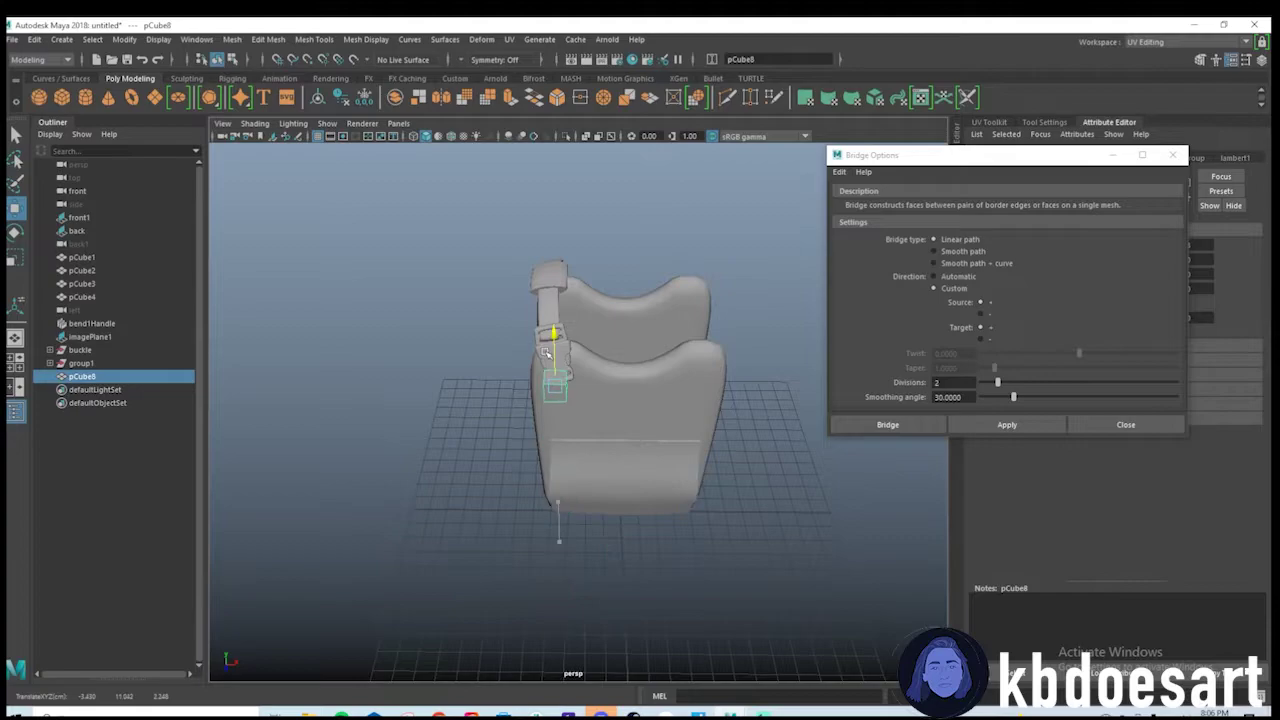
left_click_drag(545, 352, 546, 353)
Flatten the cube into a thin plate and position it against the vest surface beneath the buckle.
right_click_drag(601, 416, 908, 377, "alt")
middle_click_drag(566, 368, 606, 454, "alt")
right_click_drag(410, 480, 605, 500, "alt")
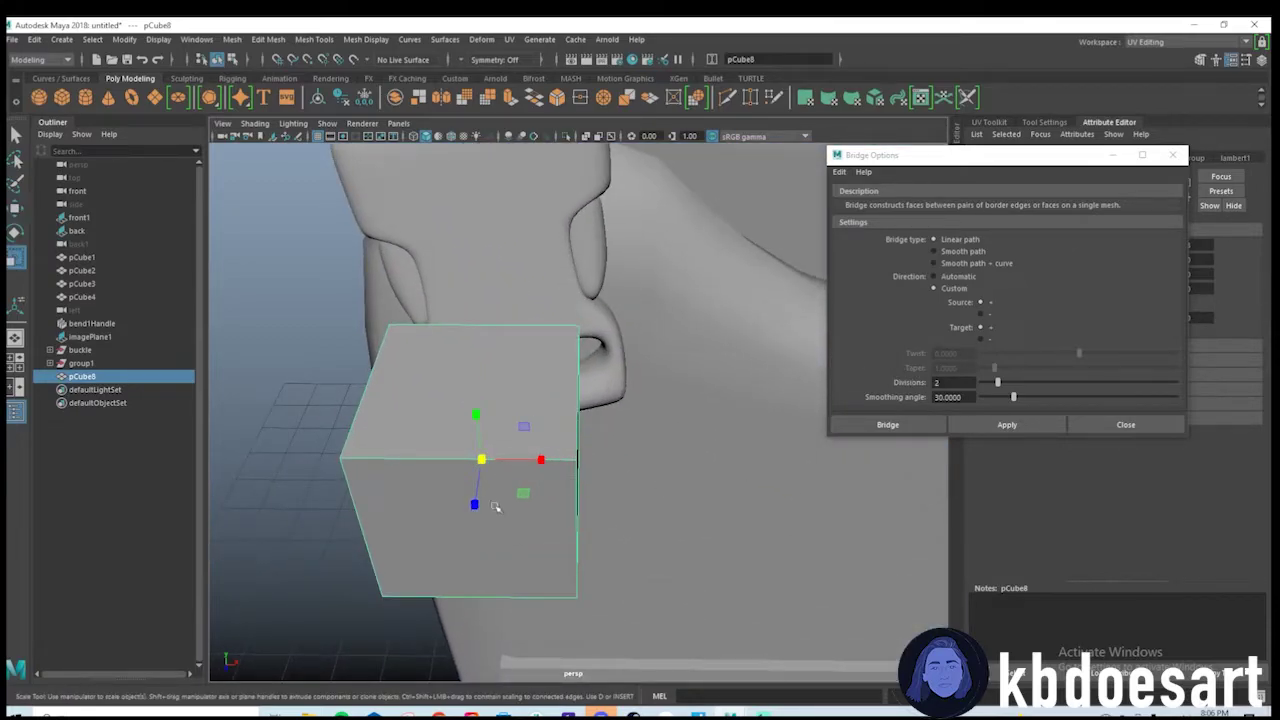
left_click_drag(475, 504, 491, 452)
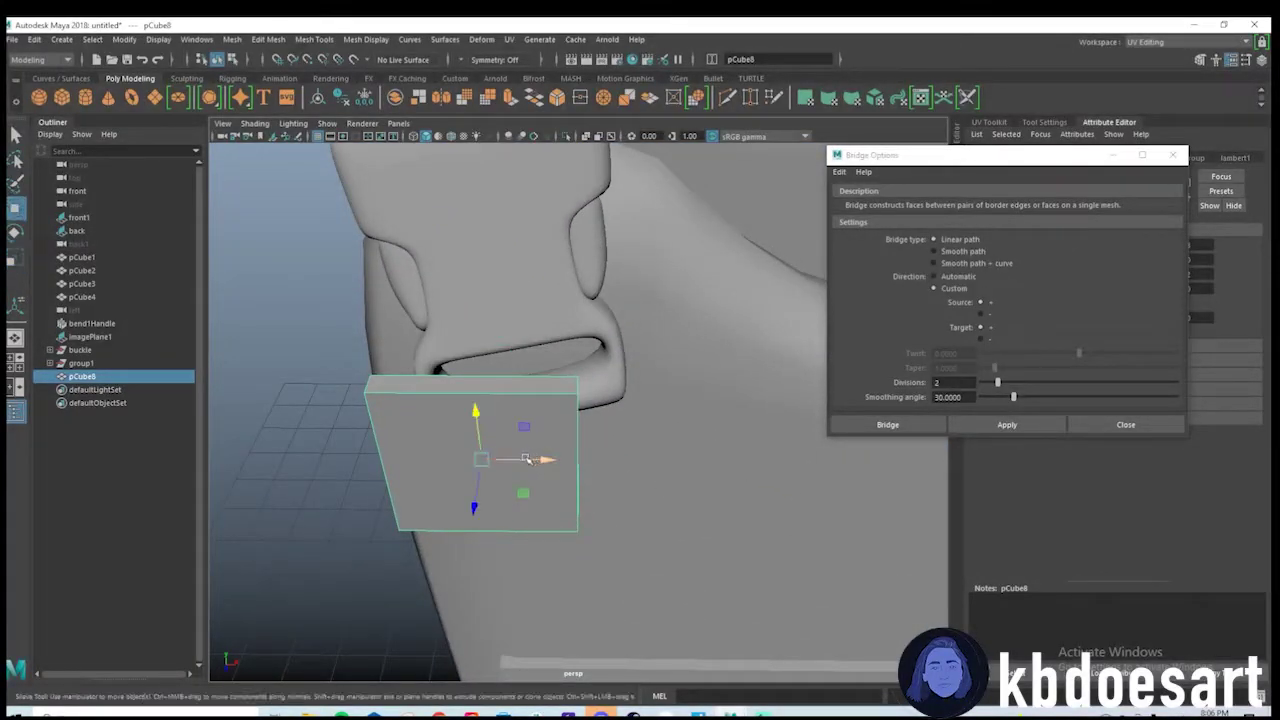
key("w")
left_click_drag(500, 476, 499, 346)
left_click_drag(502, 296, 511, 430)
left_click_drag(515, 432, 520, 335, "alt")
middle_click_drag(518, 300, 540, 452, "alt")
right_click_drag(540, 452, 578, 454, "alt")
left_click_drag(578, 454, 657, 486, "alt")
middle_click_drag(657, 486, 555, 472, "alt")
left_click_drag(555, 472, 690, 460, "alt")
left_click_drag(757, 437, 411, 518)
Rotate the plate about 22 degrees in the front view to match the slanted patch below the buckle in the reference.
key("space")
key("space")
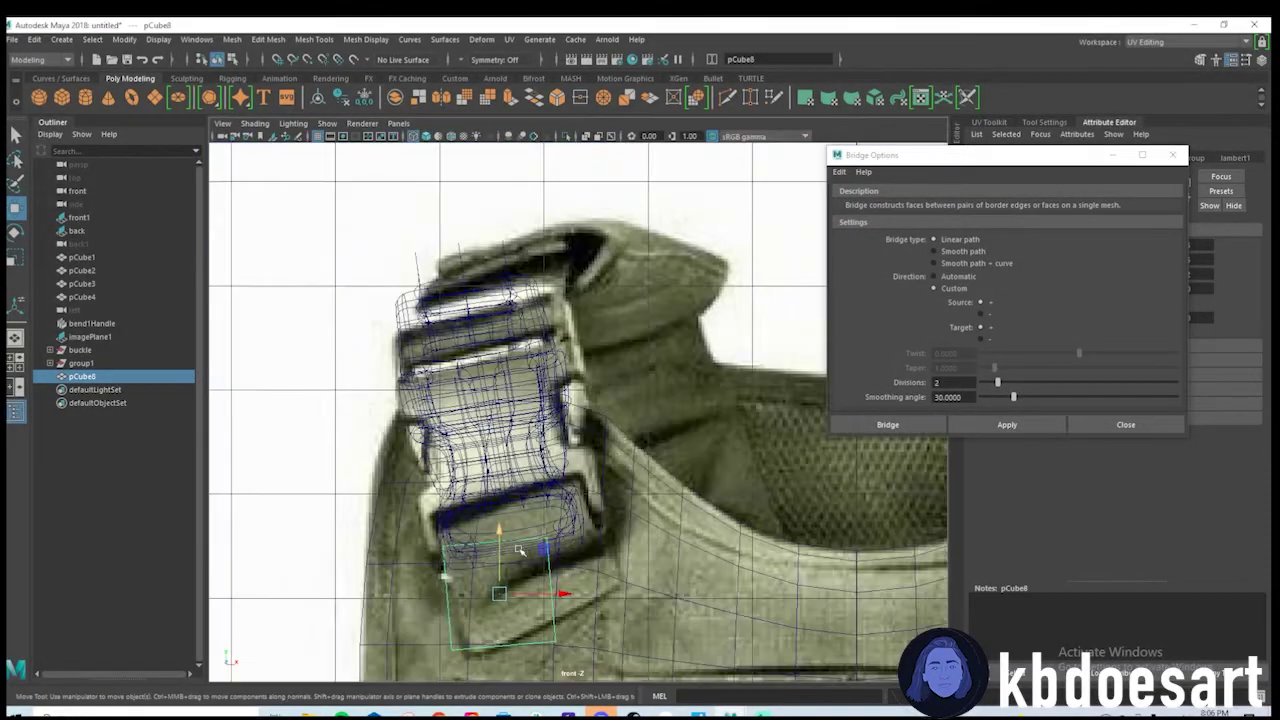
scroll(540, 503, "up", 3)
middle_click_drag(540, 503, 543, 481, "alt")
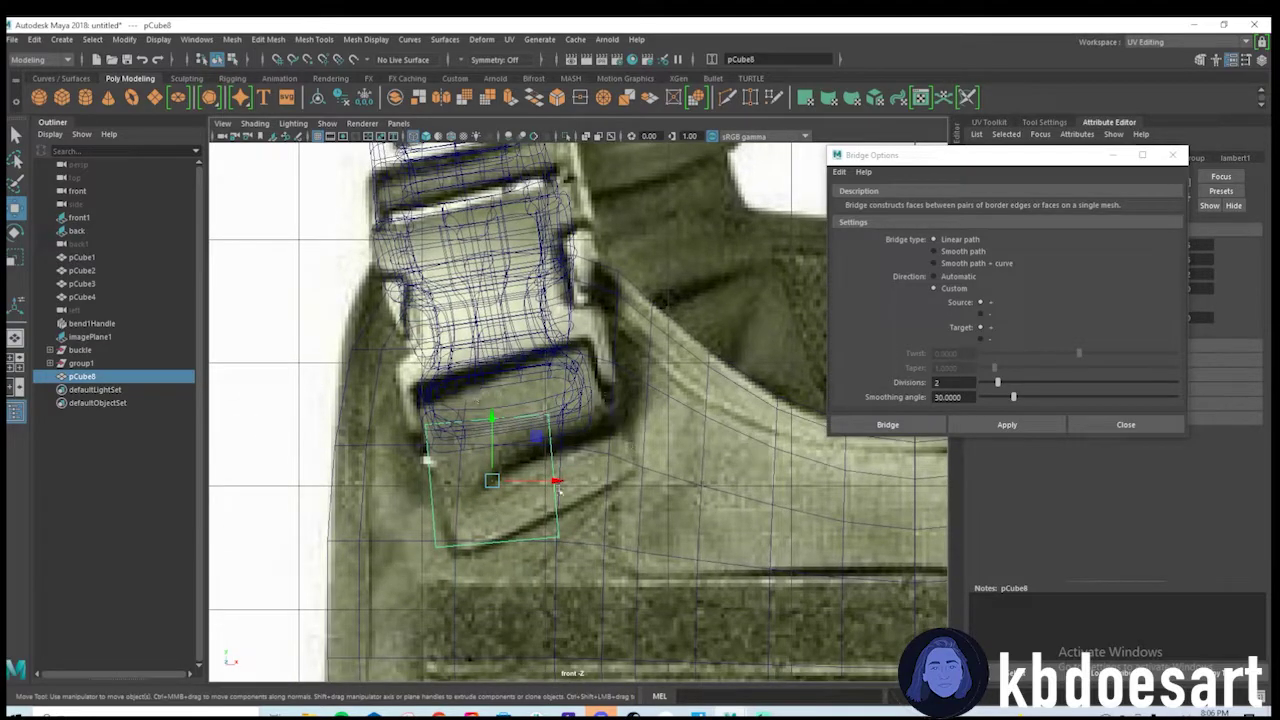
key("e")
left_click_drag(531, 437, 518, 430)
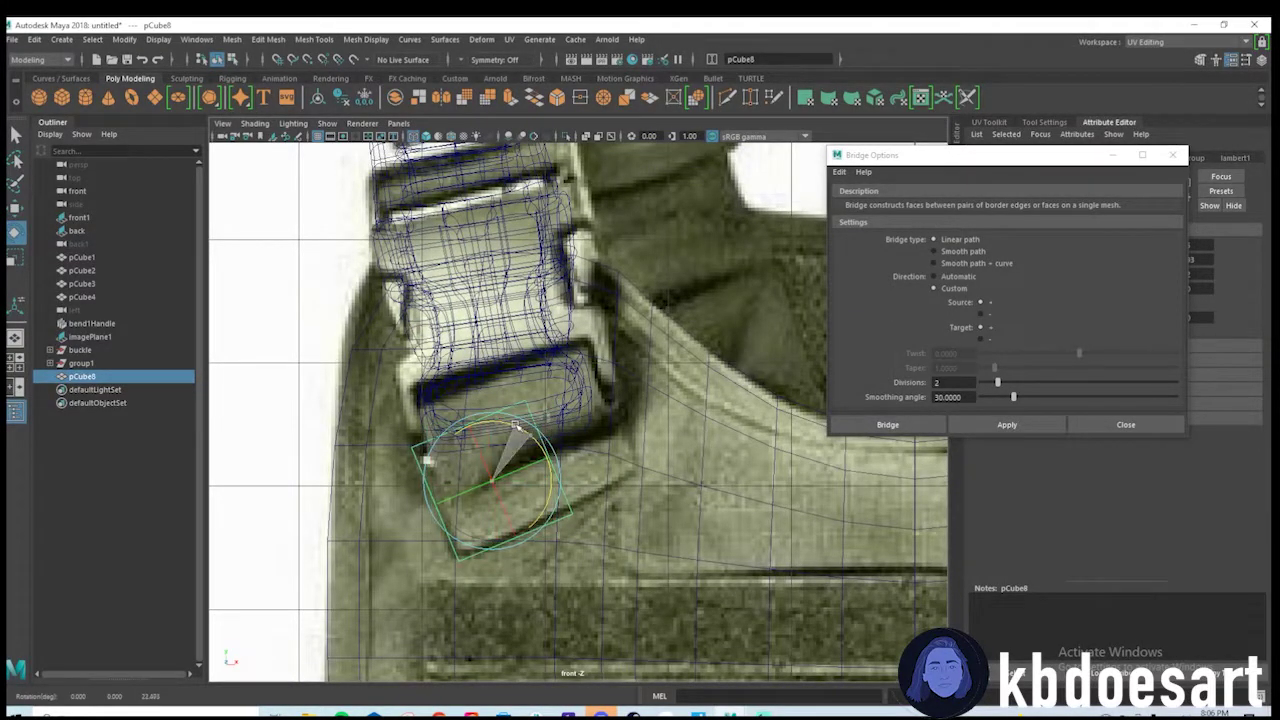
Move and scale the plate in the front view to cover the slanted strip of the reference patch.
key("w")
left_click_drag(555, 481, 598, 470)
left_click_drag(548, 432, 528, 403)
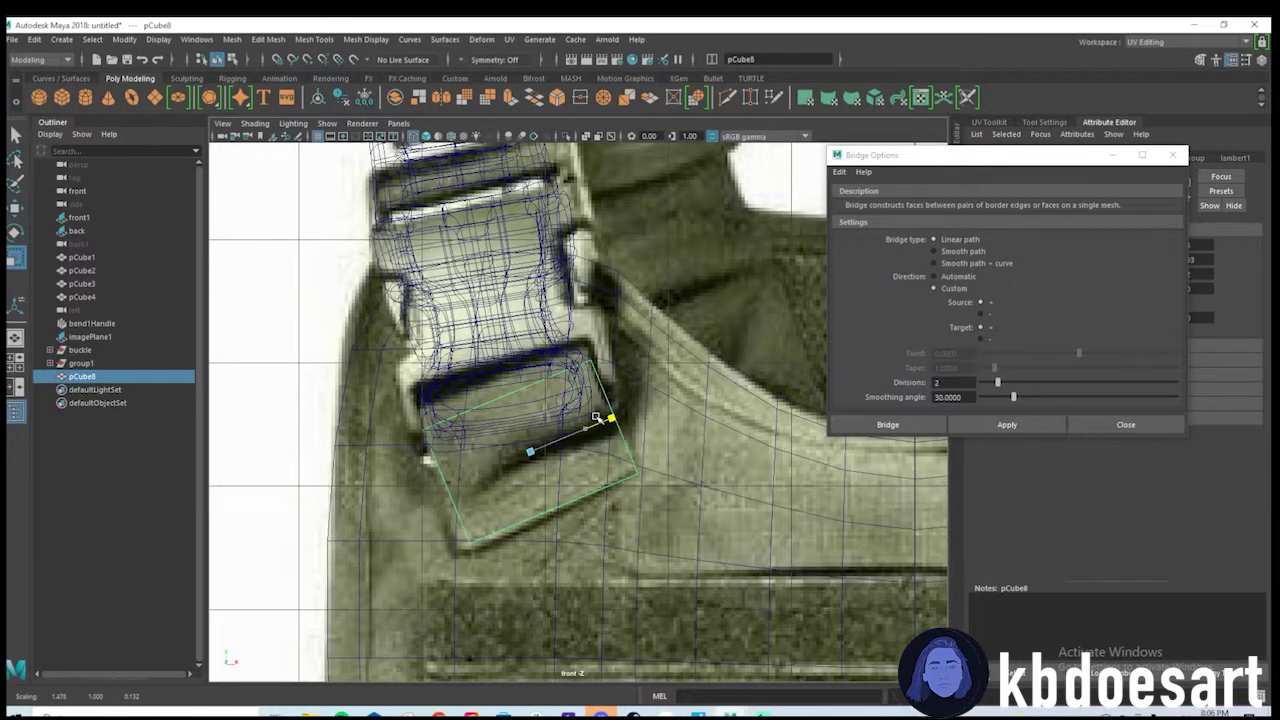
scroll(600, 458, "up", 4)
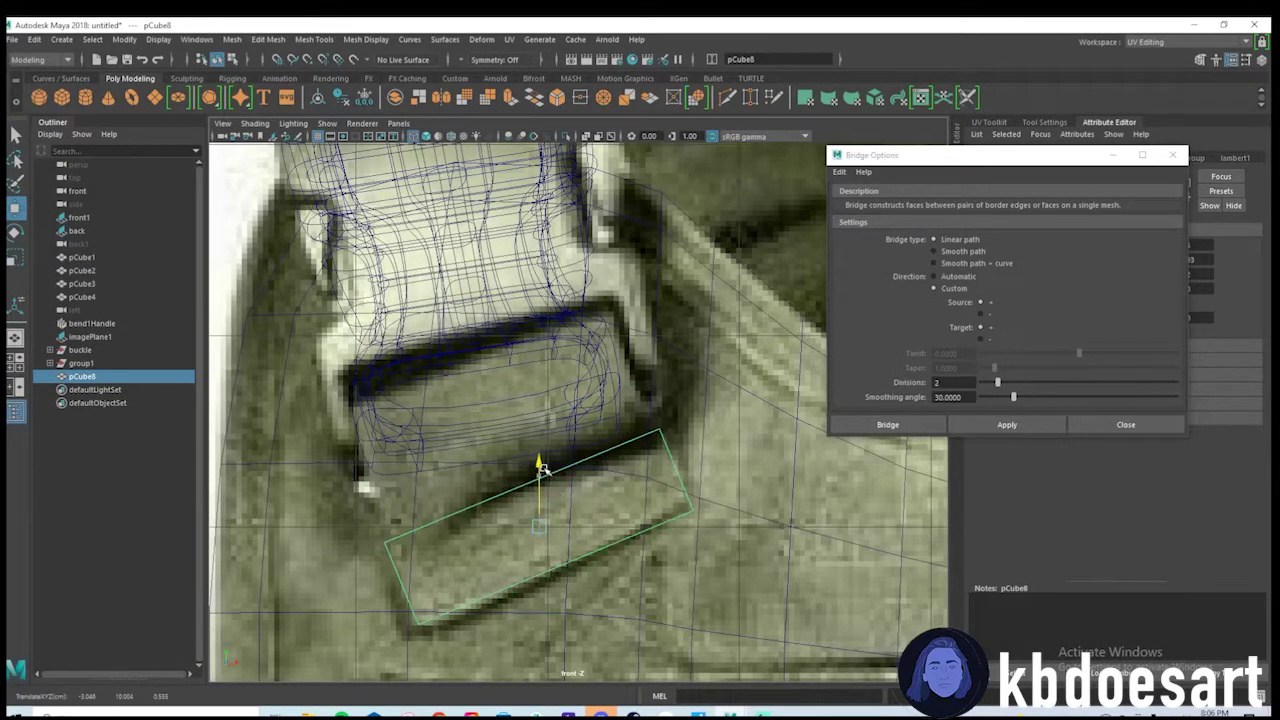
left_click_drag(545, 472, 546, 469)
Select the buckle together with the shoulder strap and shift their position relative to the vest front.
key("space")
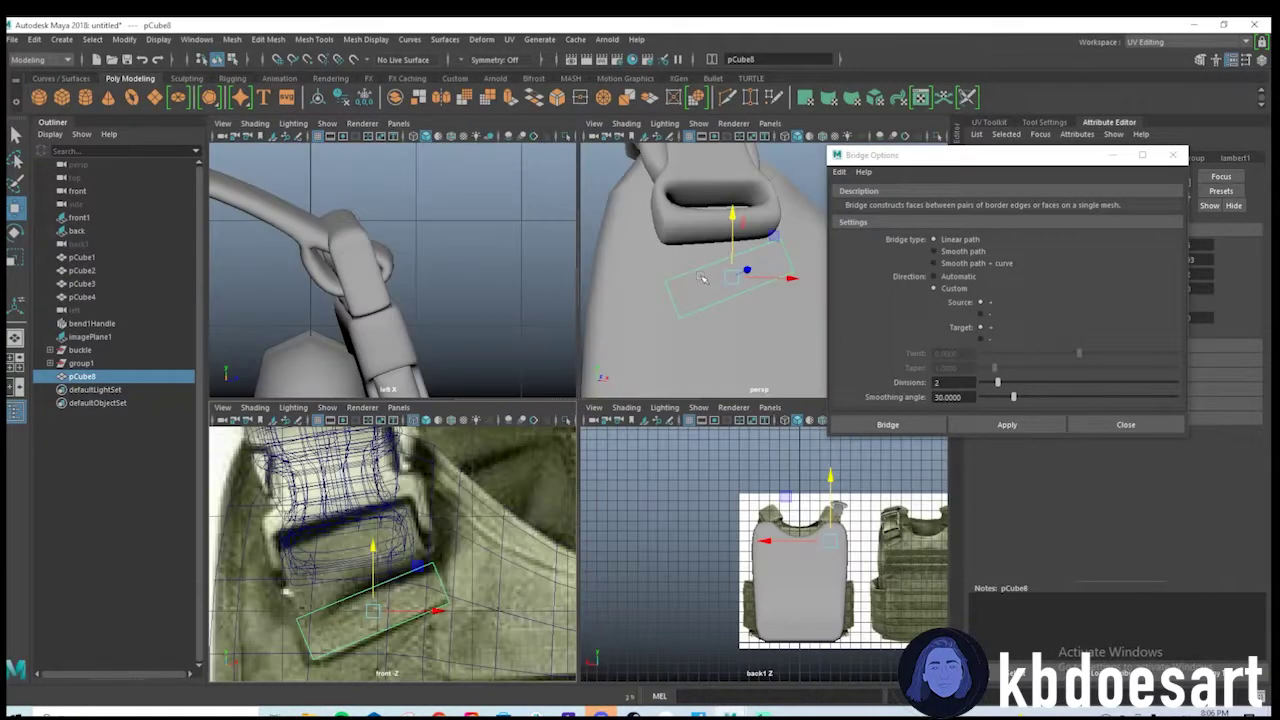
key("space")
left_click_drag(703, 473, 575, 475, "alt")
right_click_drag(575, 475, 860, 500, "alt")
left_click_drag(640, 450, 300, 465, "alt")
left_click(480, 428)
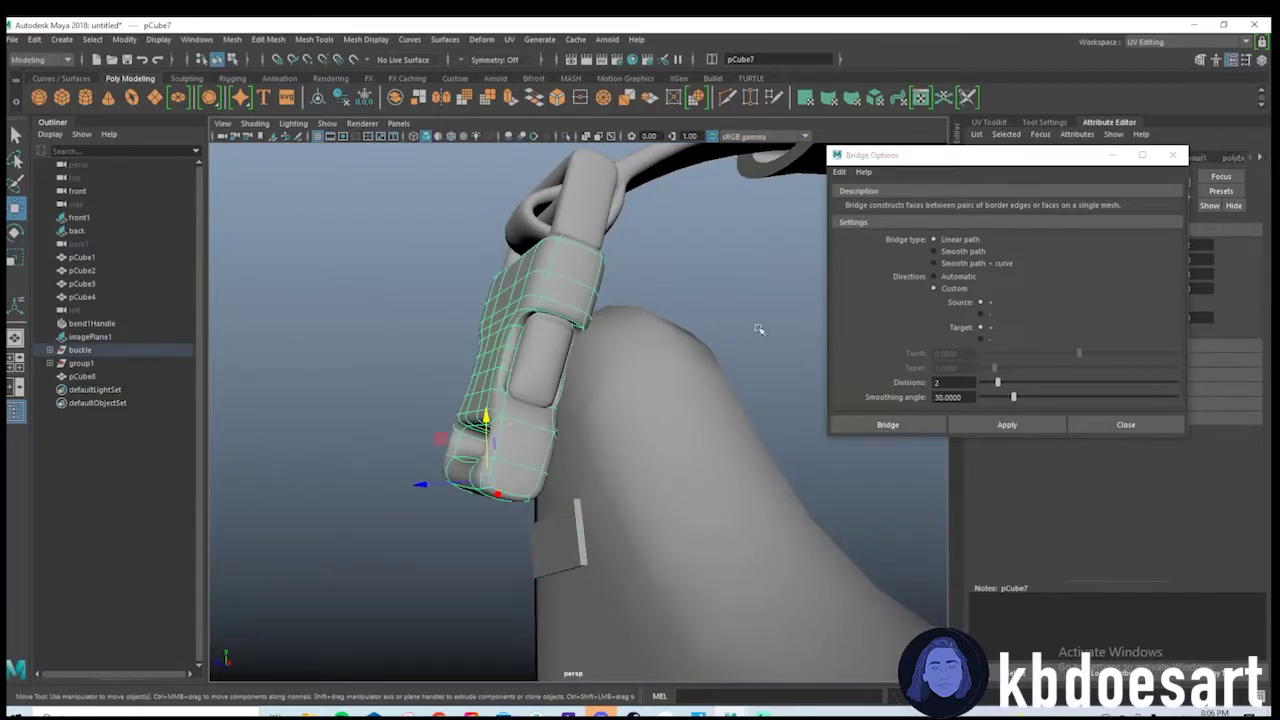
left_click_drag(757, 328, 510, 382, "alt")
left_click_drag(790, 393, 571, 391, "alt")
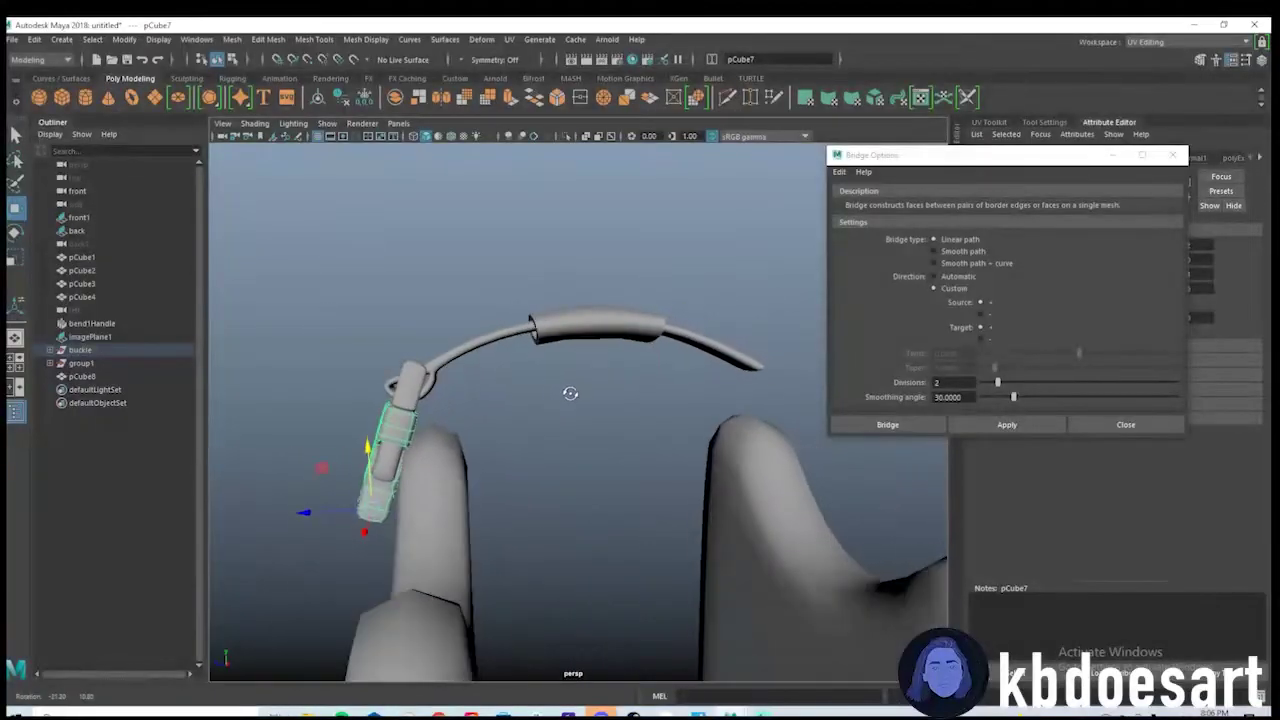
left_click_drag(420, 343, 345, 370)
left_click(345, 370)
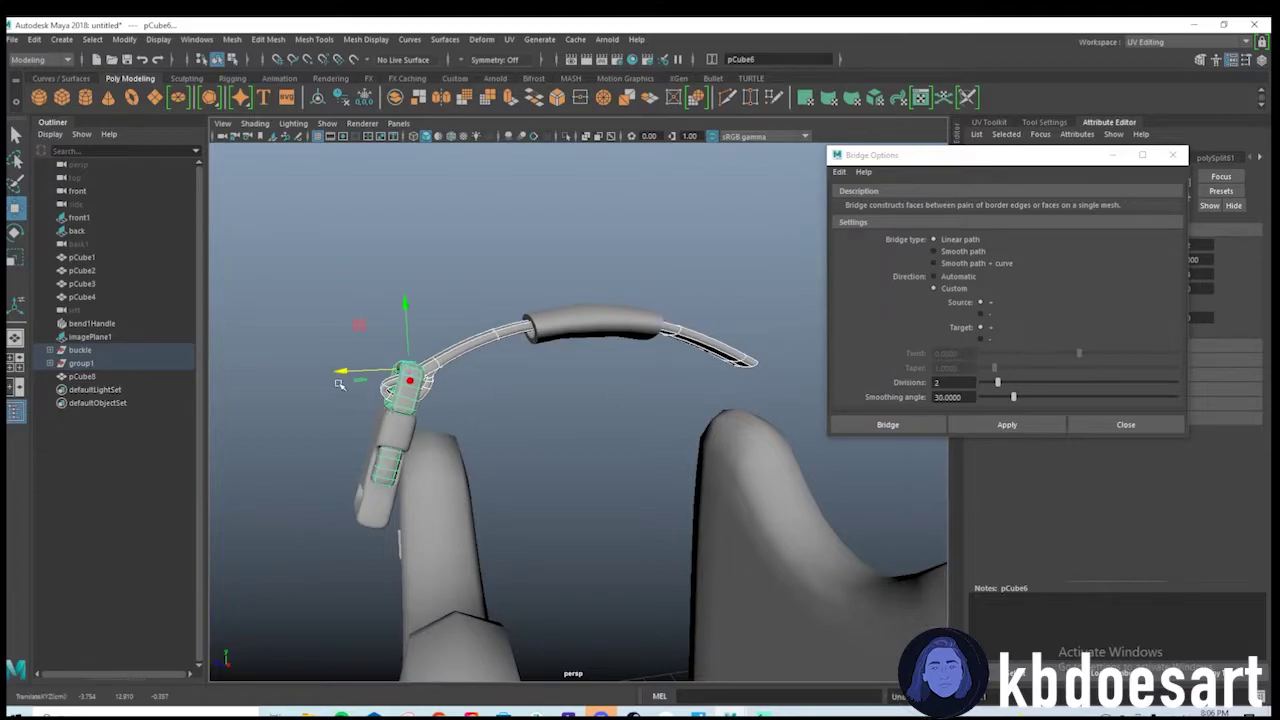
Select the buckle pieces without the strap and adjust their thickness and tilt.
left_click_drag(416, 421, 411, 424)
left_click_drag(486, 406, 533, 441, "ctrl")
left_click(426, 410)
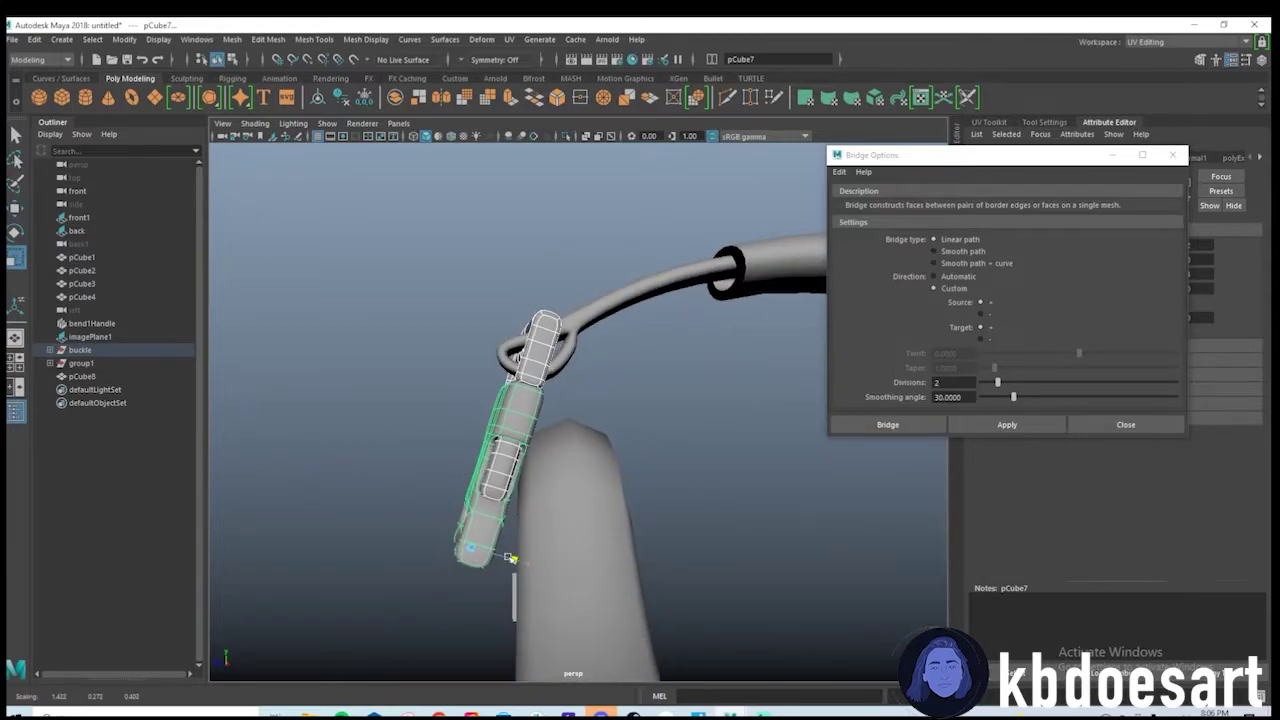
key("w")
left_click_drag(378, 475, 603, 406, "alt")
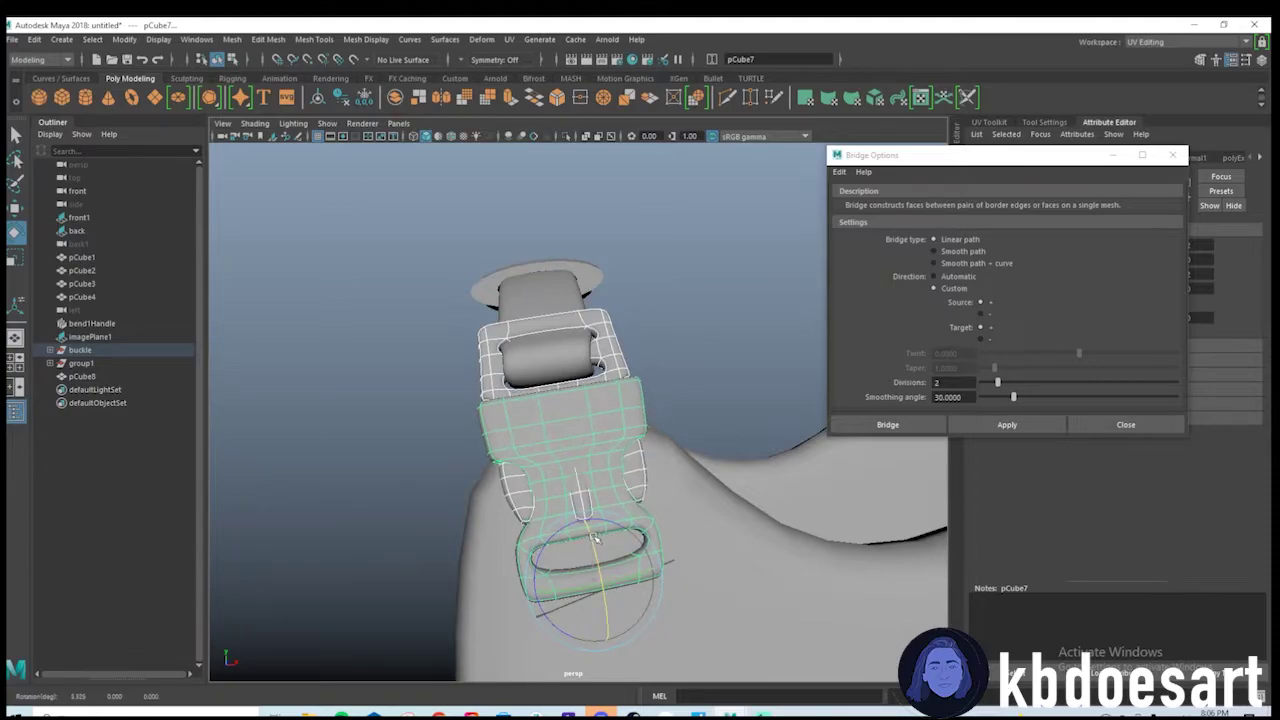
Select the whole buckle group and rotate it slightly to follow the slope of the vest's shoulder.
left_click(120, 351)
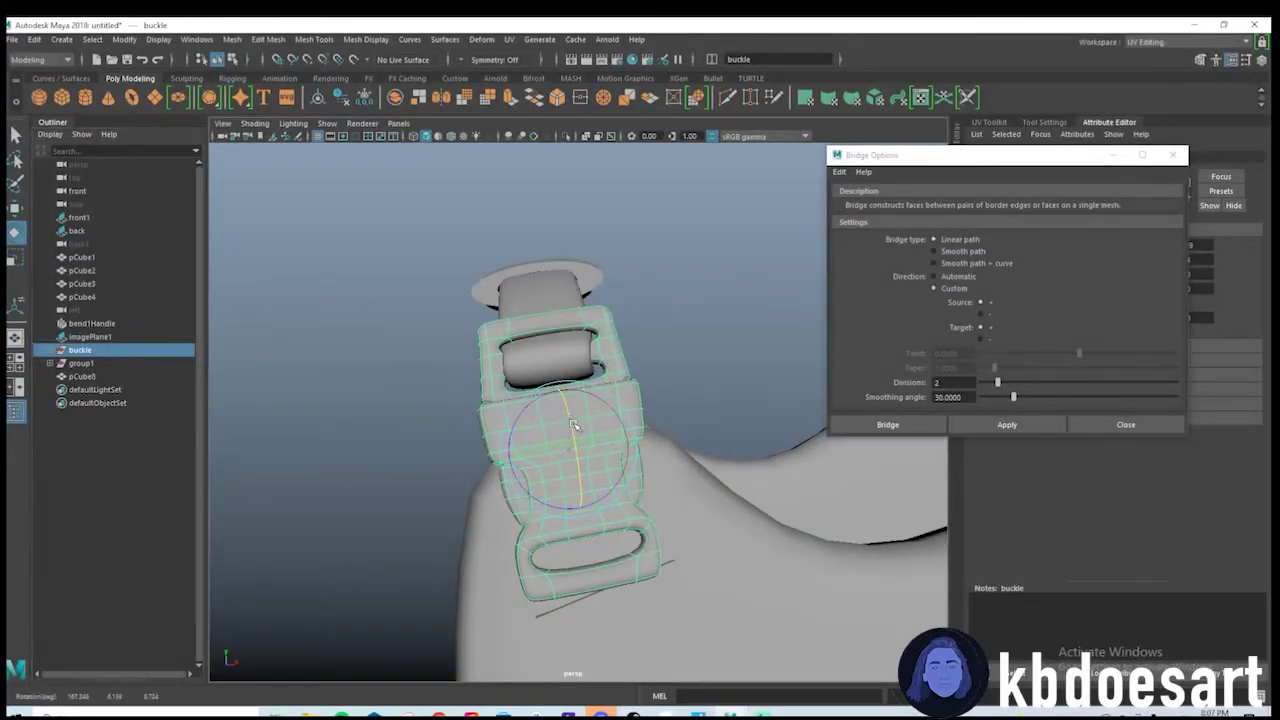
key("e")
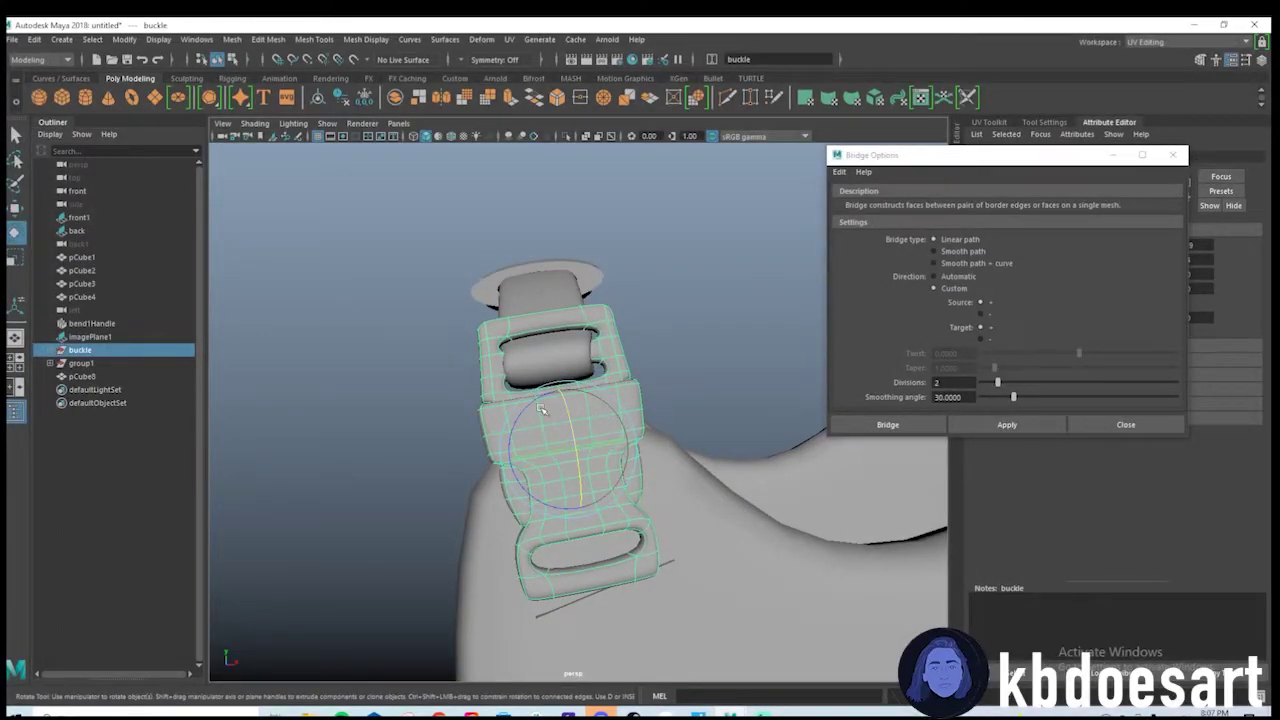
left_click_drag(535, 425, 631, 414, "alt")
right_click_drag(631, 414, 605, 390, "alt")
left_click_drag(605, 390, 571, 511, "alt")
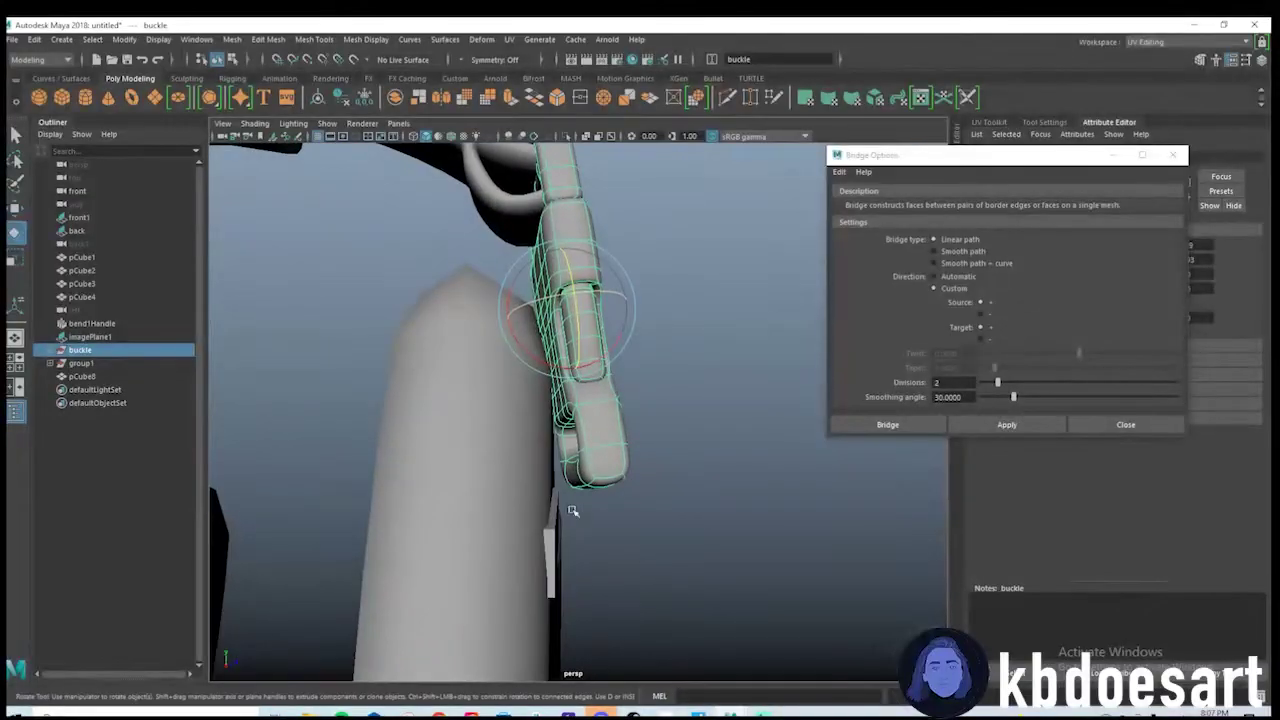
Scale the plate's thickness and reposition it against the vest just under the buckle.
left_click(553, 537)
left_click_drag(680, 511, 664, 466, "alt")
middle_click_drag(664, 466, 662, 437, "alt")
left_click_drag(662, 437, 585, 408, "alt")
key("r")
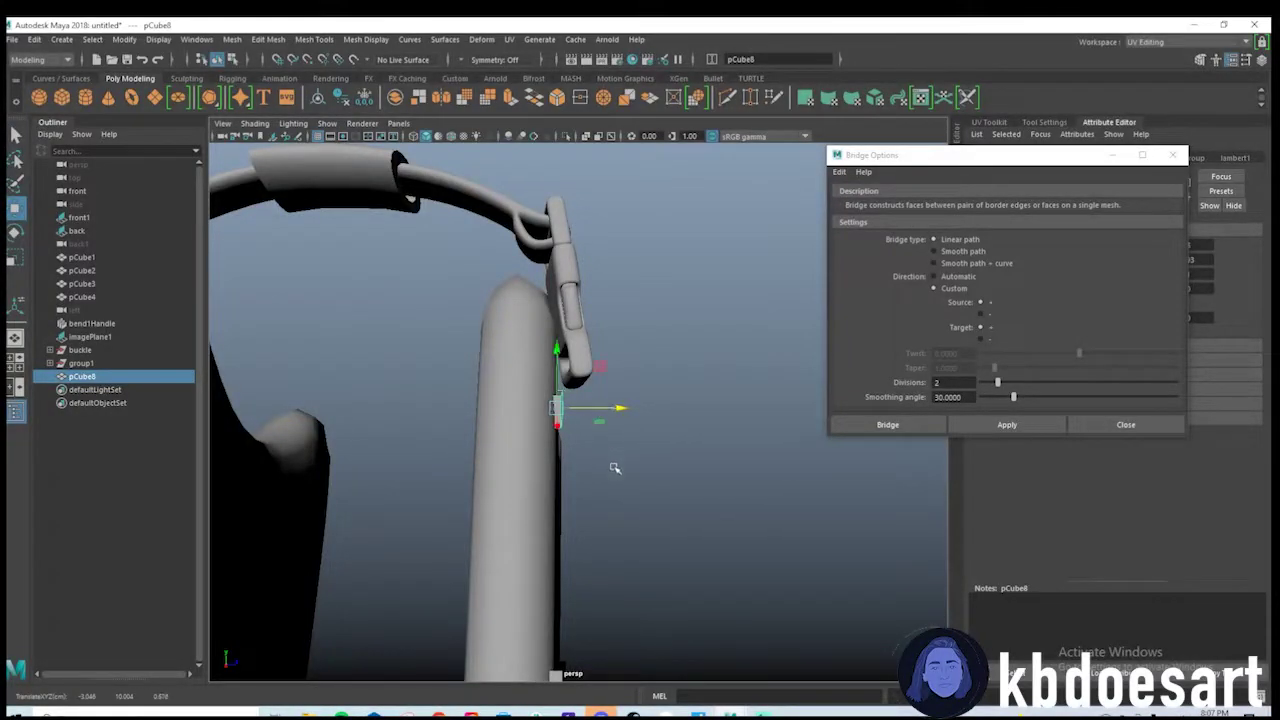
mouse_move(616, 496)
middle_mouse_down("alt")
mouse_move(645, 334)
mouse_move(608, 475)
middle_mouse_up("alt")
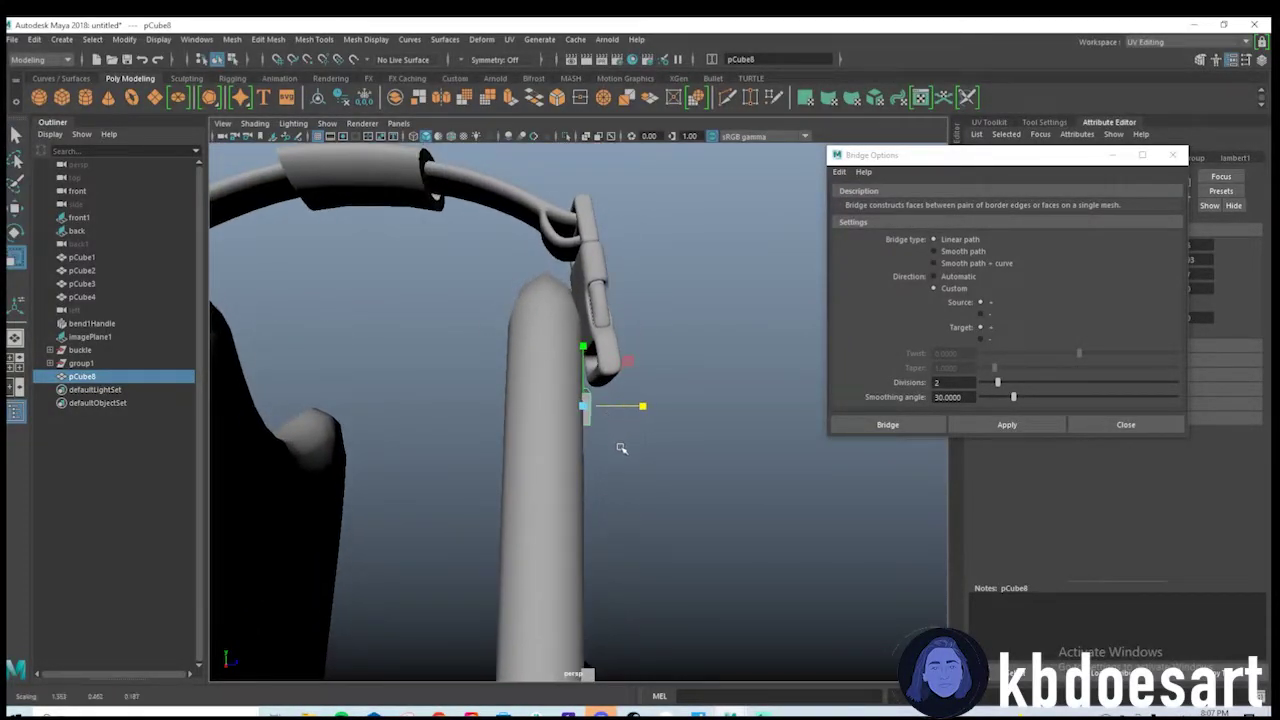
key("w")
left_click_drag(621, 448, 469, 364, "alt")
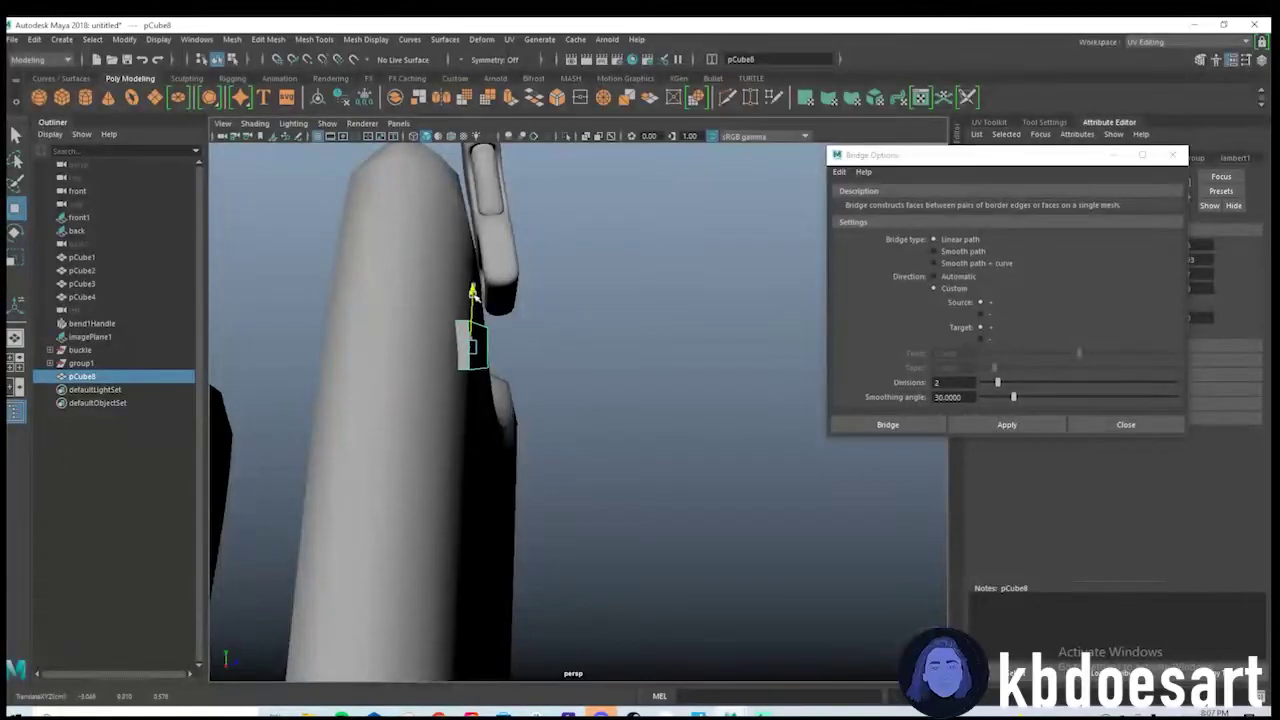
left_click_drag(472, 290, 478, 399, "alt")
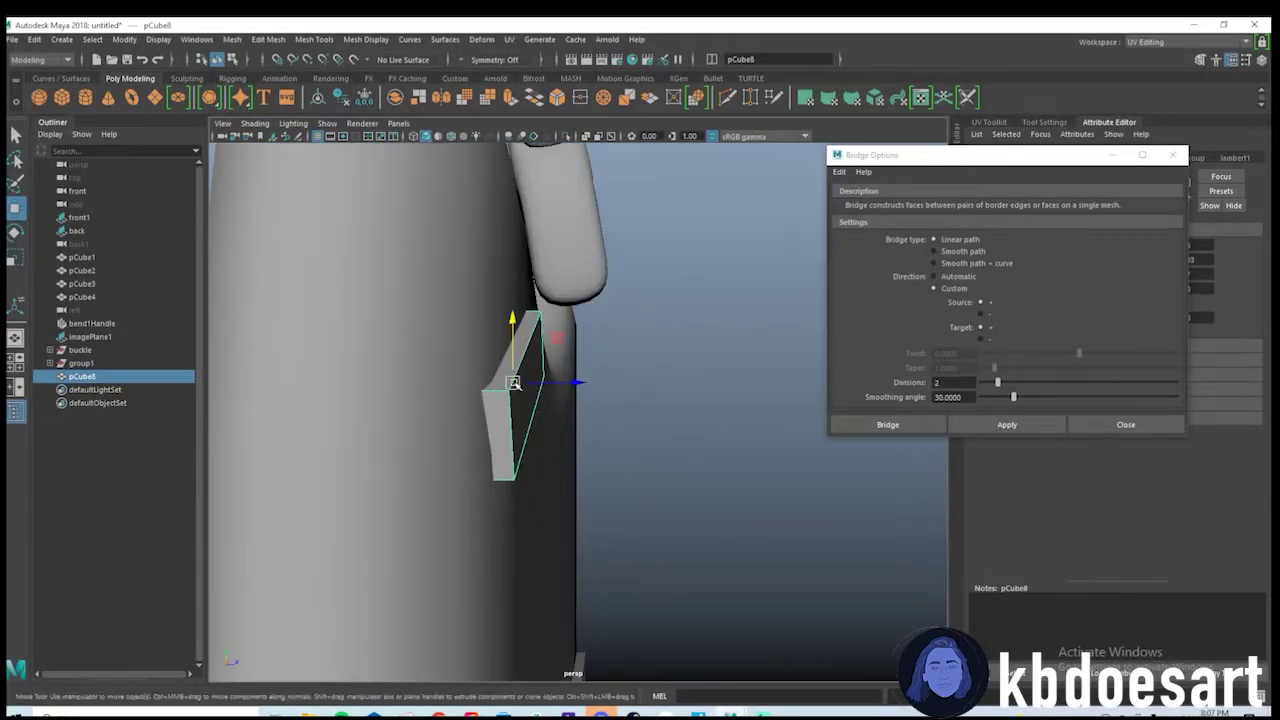
Insert an edge loop through the middle of the plate's thickness with Multi-Cut.
right_click_drag(531, 321, 535, 347)
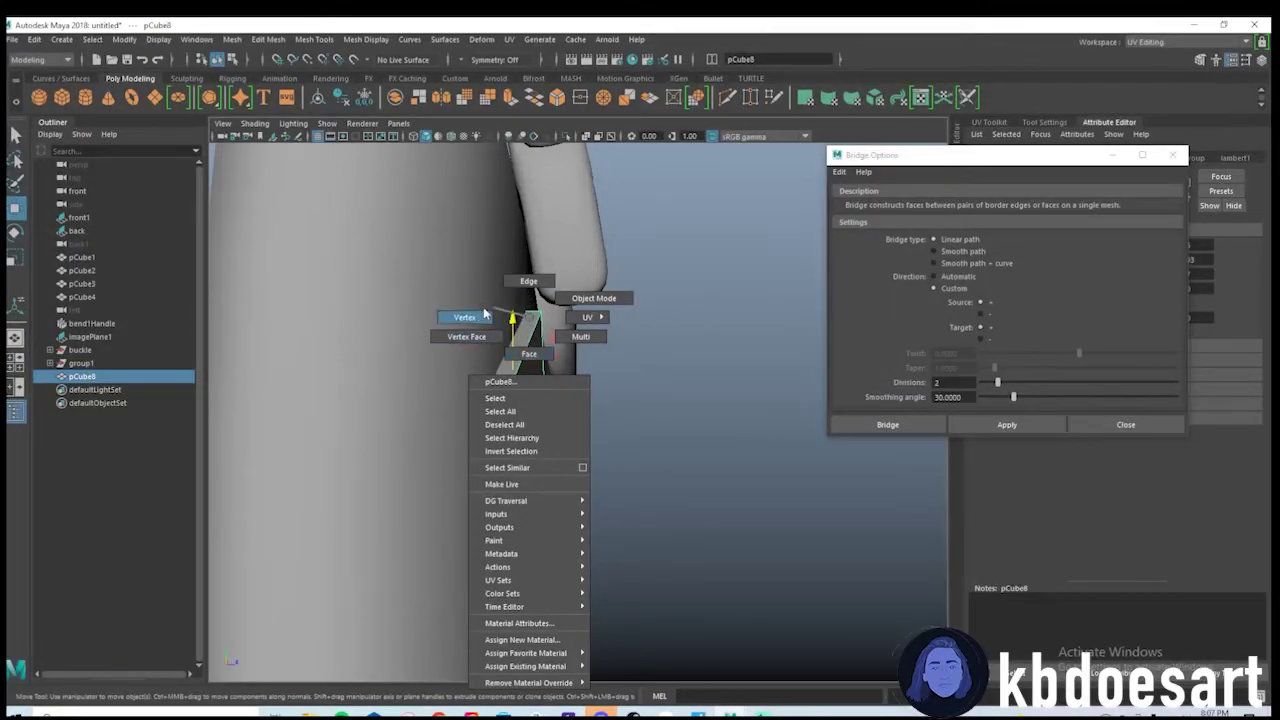
right_click_drag(531, 288, 531, 286)
left_click_drag(537, 323, 715, 396, "alt")
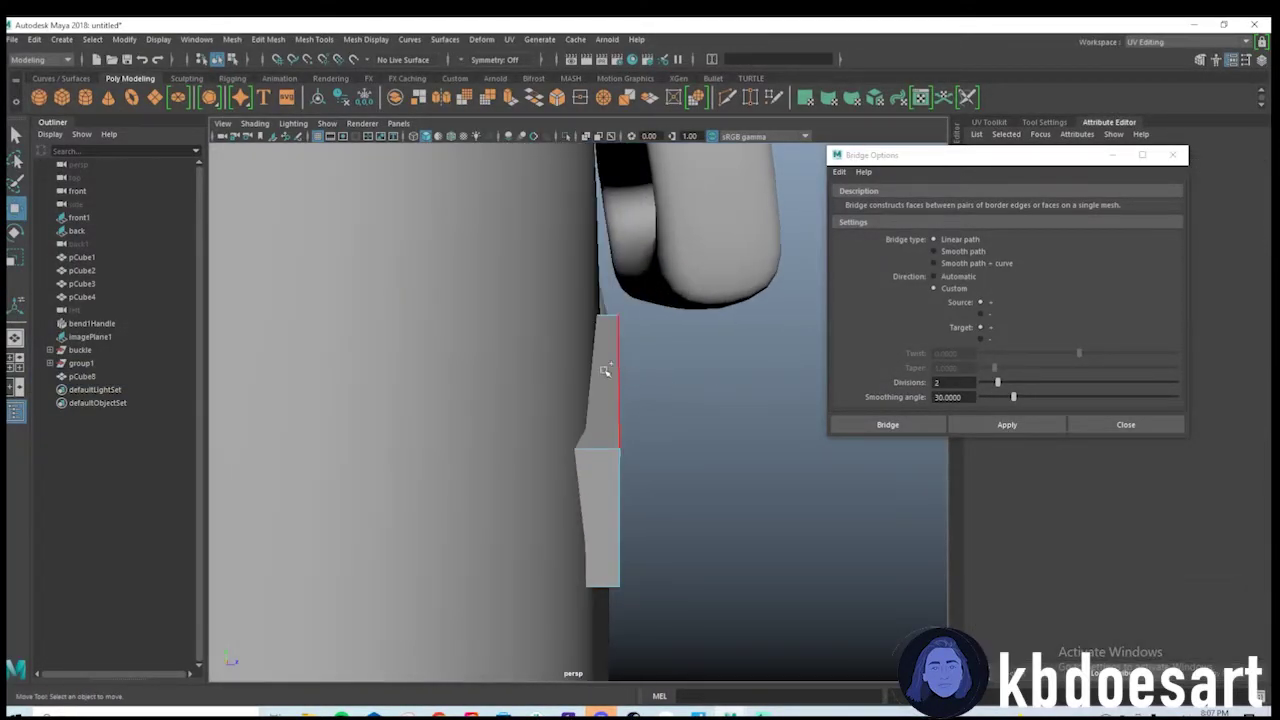
right_click_drag(603, 369, 524, 368, "shift")
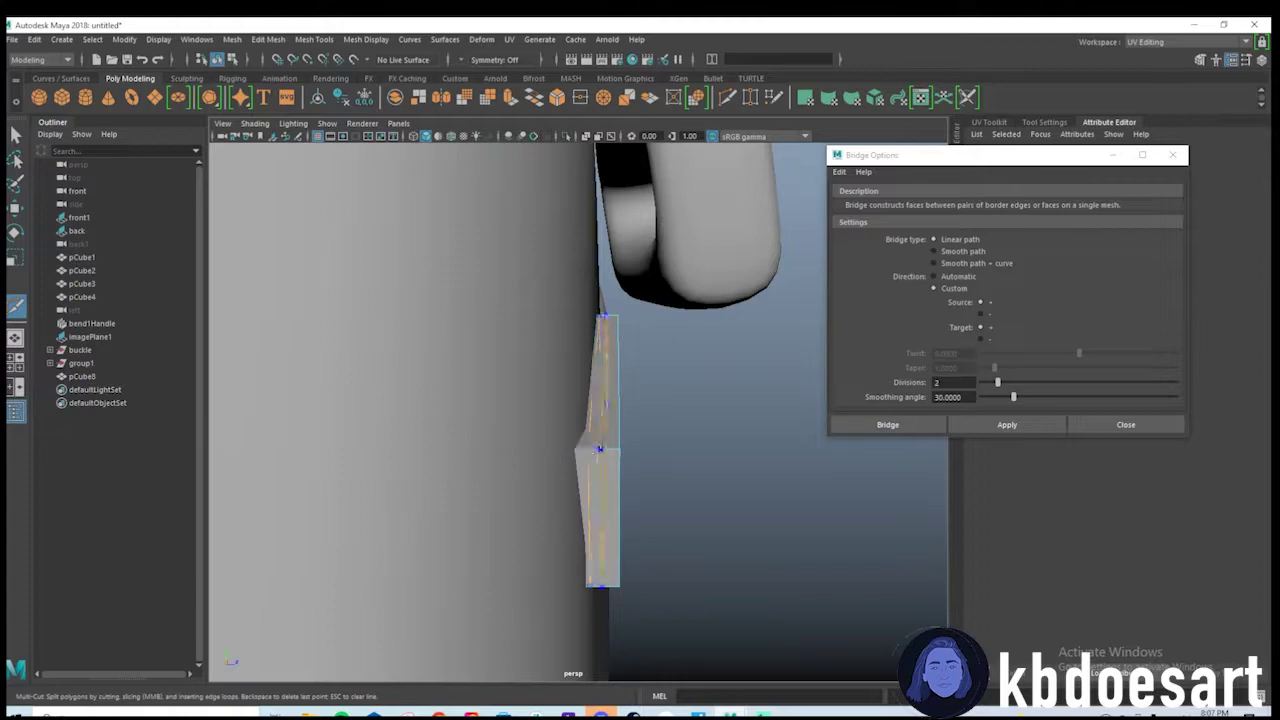
right_click_drag(604, 381, 605, 405)
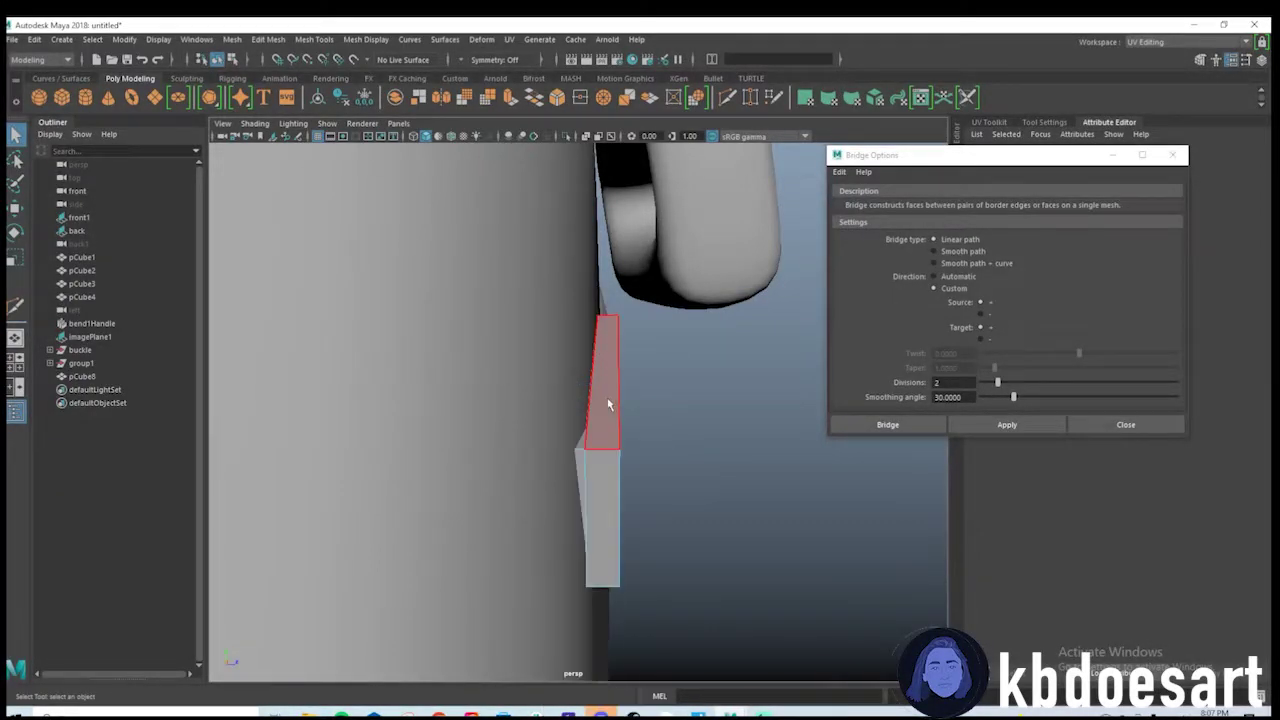
Return the plate to object mode and tilt it outward from the vest toward the buckle's lower slot.
right_click_drag(657, 347, 658, 346)
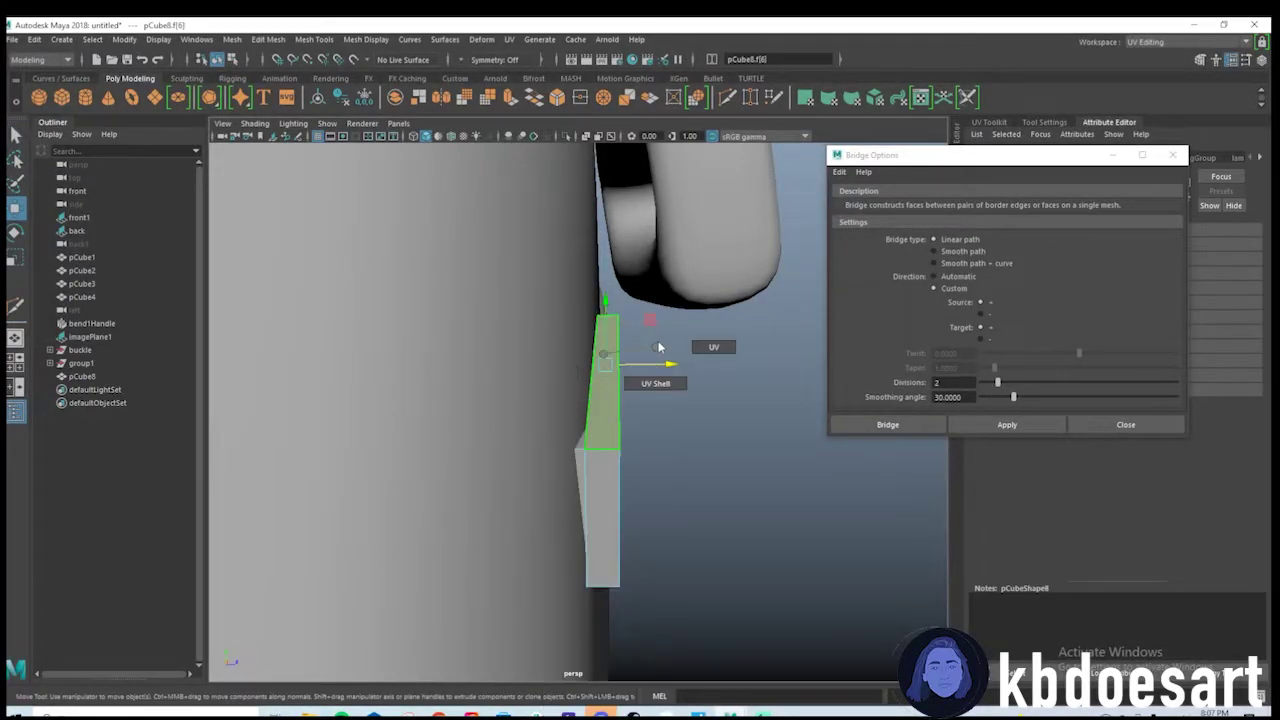
key("e")
left_click_drag(633, 376, 640, 384)
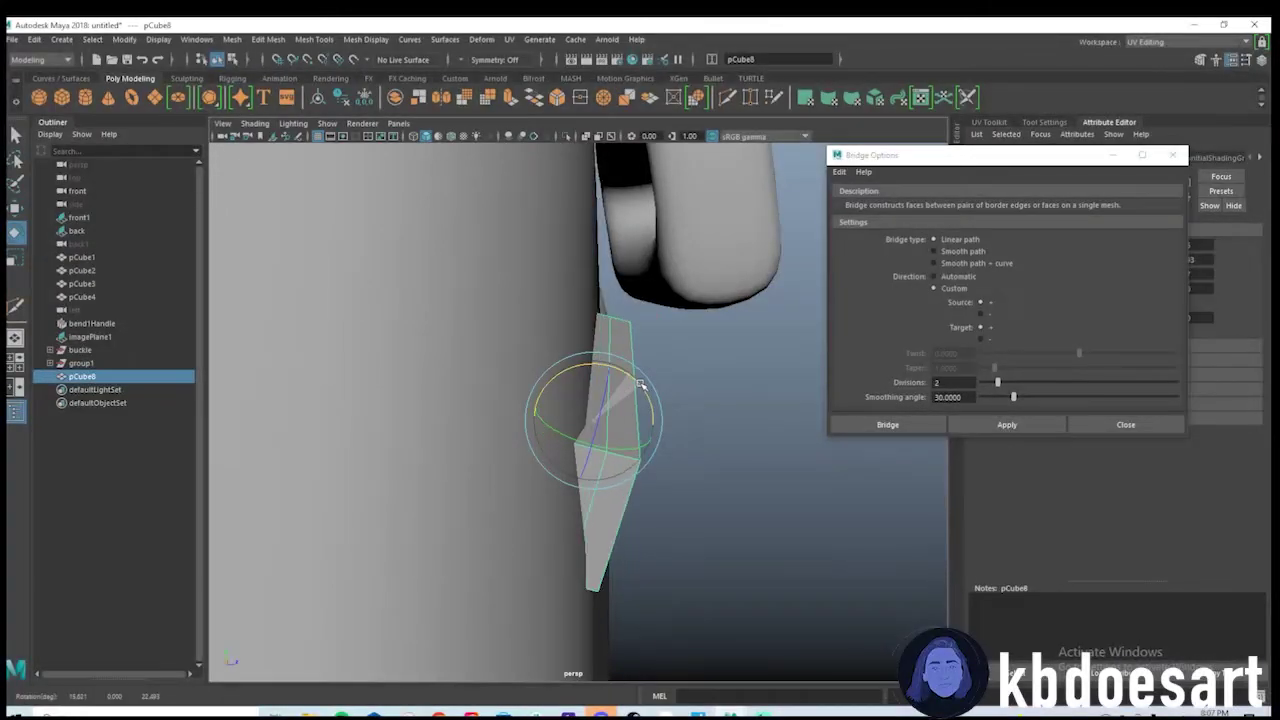
key("w")
mouse_move(671, 449)
left_mouse_down("alt")
mouse_move(640, 452)
mouse_move(652, 447)
left_mouse_up("alt")
Select the outer half of the plate's narrow upper face and close the Bridge options.
right_click_drag(626, 345, 634, 382)
left_click(657, 404)
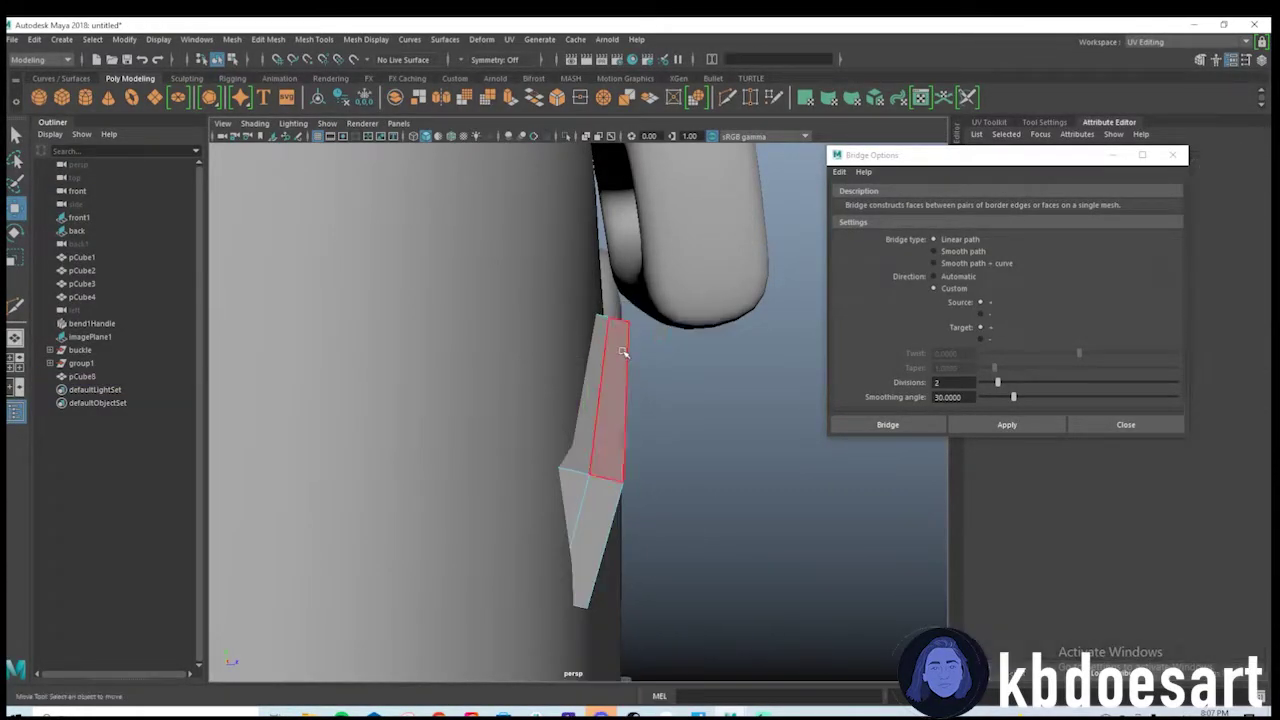
left_click(623, 352)
scroll(648, 425, "down", 2)
left_click_drag(648, 425, 1108, 200, "alt")
left_click(1173, 156)
left_click_drag(820, 380, 733, 386, "alt")
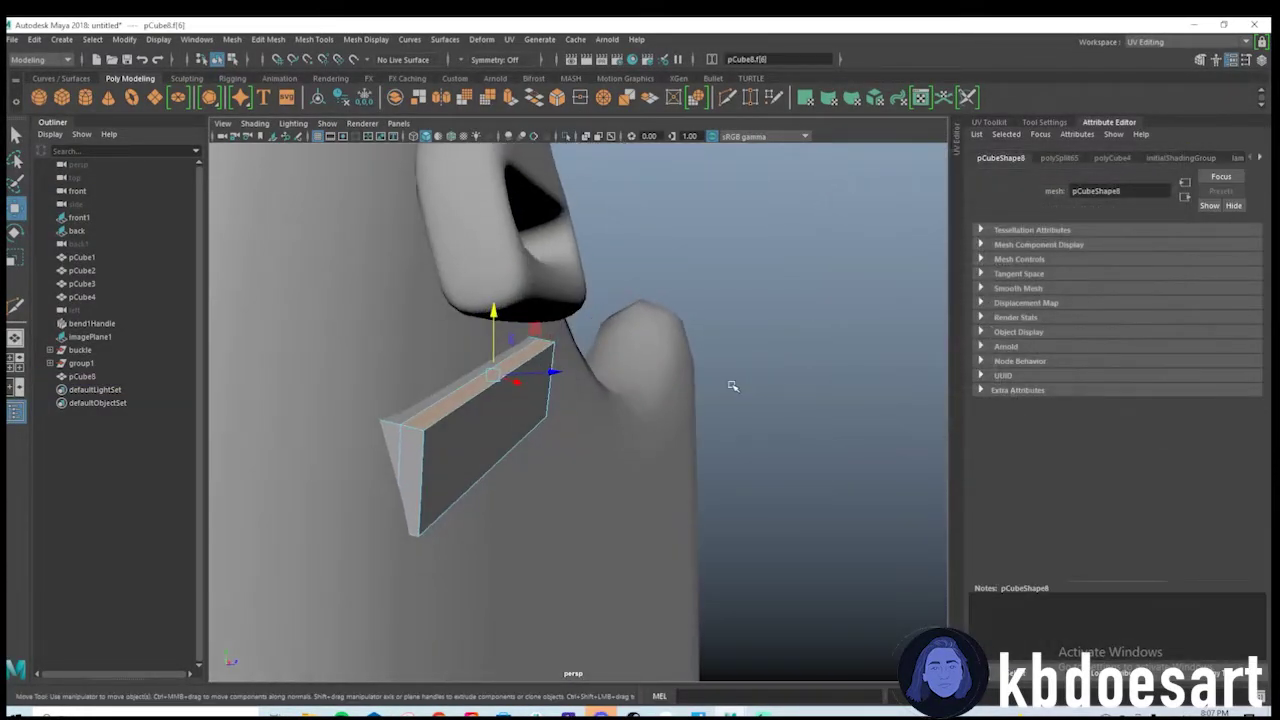
Extrude the selected face toward the buckle with a thickness of 0.6 and 1 division.
key("ctrl+e")
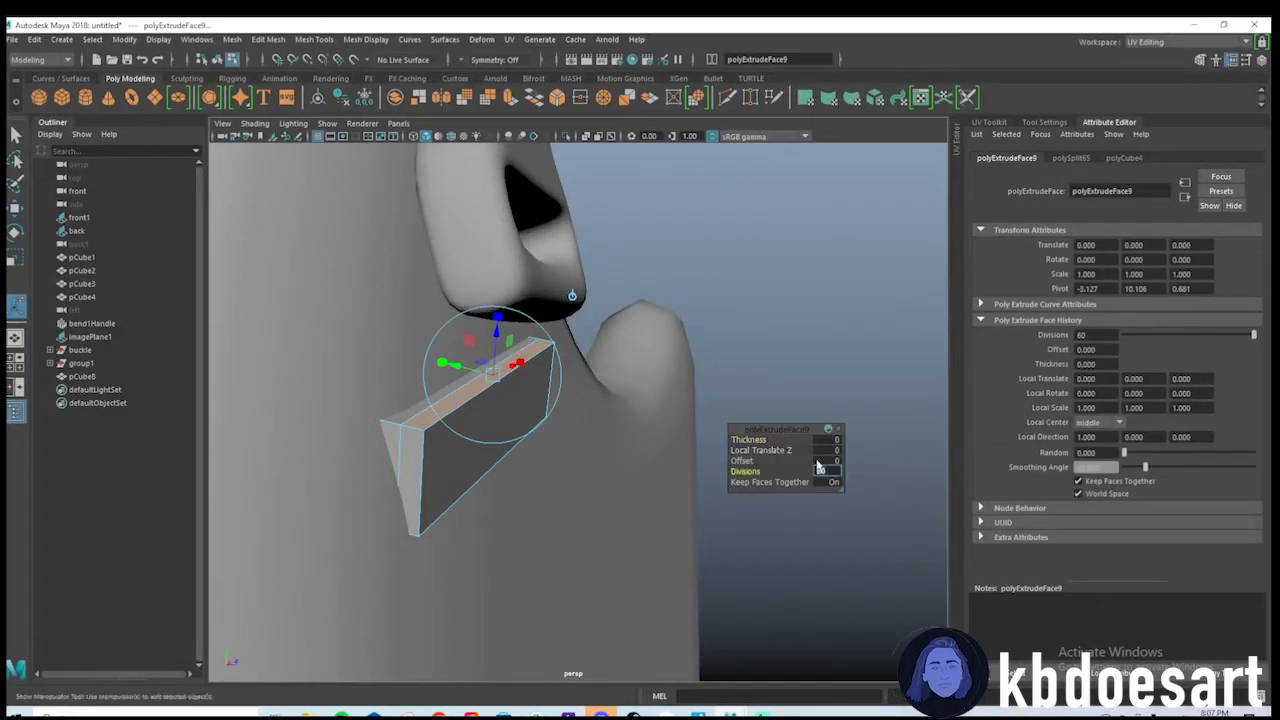
left_click(771, 431)
key("ctrl+z")
key("ctrl+z")
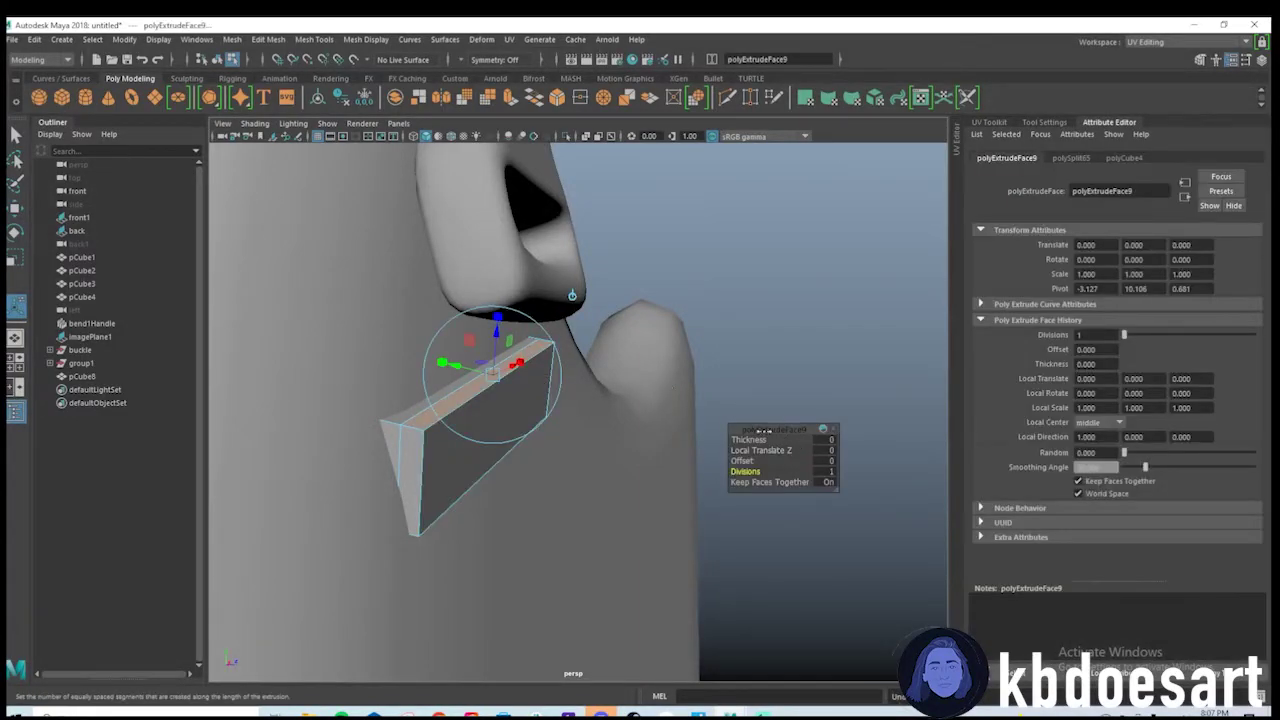
left_click_drag(752, 440, 756, 440)
key("w")
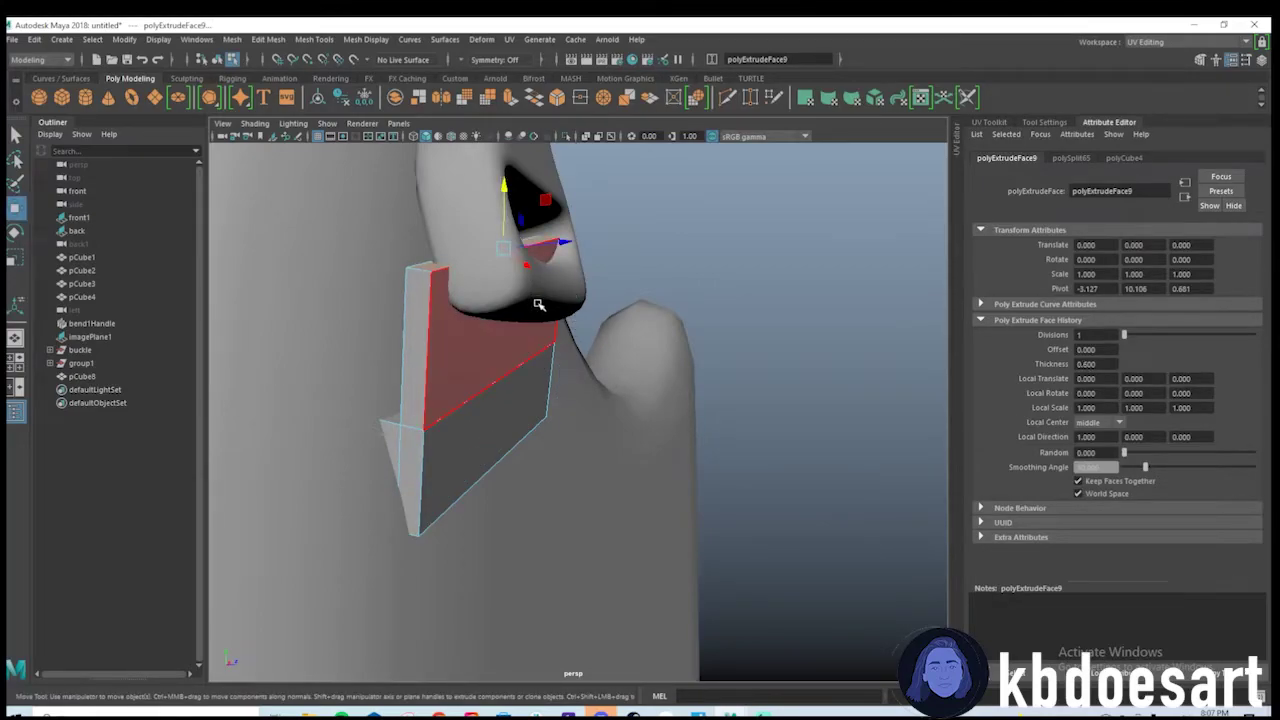
Move the extruded end face to sit lower, just under and in front of the buckle's lower bar.
left_click_drag(538, 304, 560, 386, "alt")
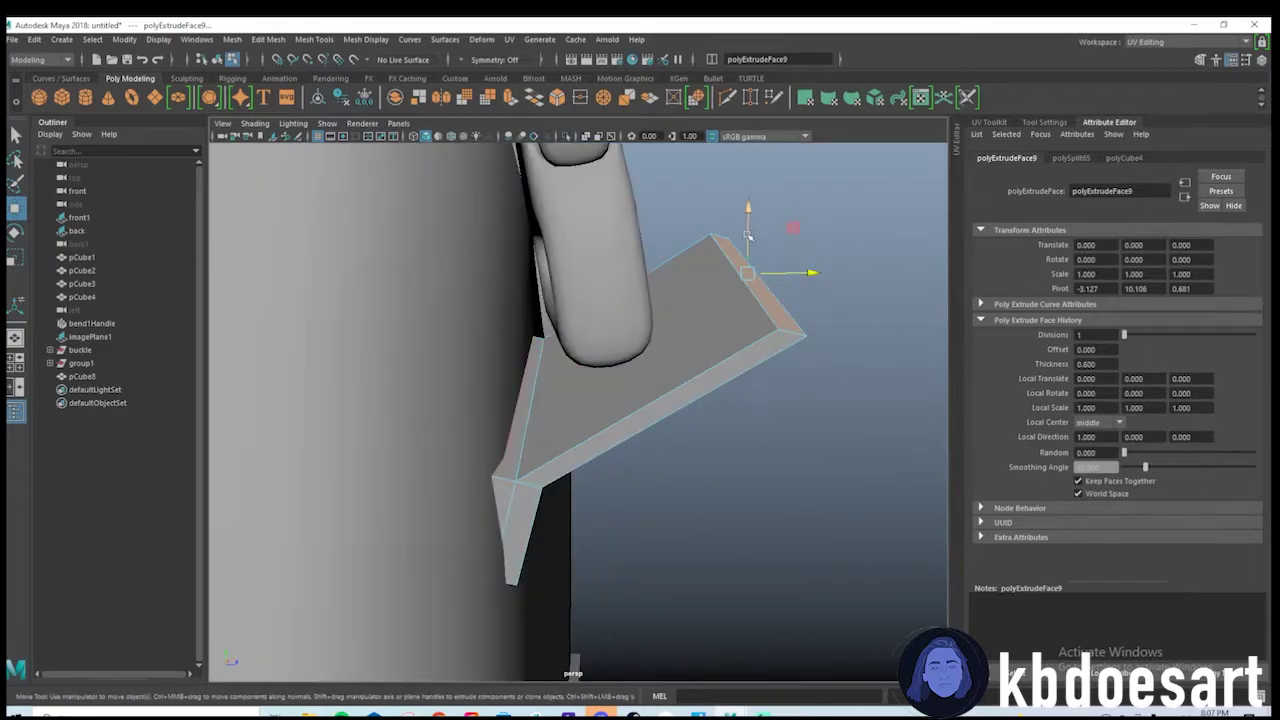
left_click_drag(748, 235, 745, 270)
left_click_drag(797, 323, 490, 392)
Return the plate to object mode and narrow it to an X scale of 1.258 to suit the buckle's lower slot.
middle_click_drag(490, 392, 500, 391, "alt")
left_click_drag(499, 390, 518, 333, "alt")
left_click(641, 332)
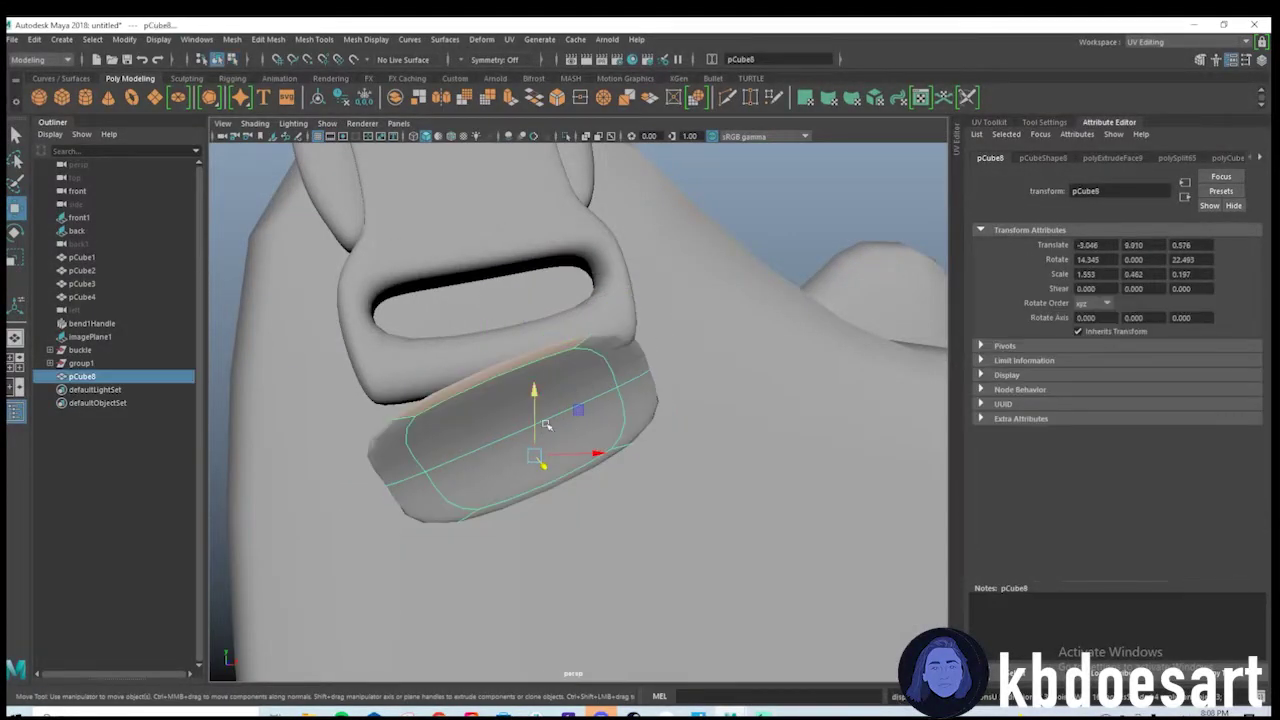
left_click_drag(550, 443, 565, 437)
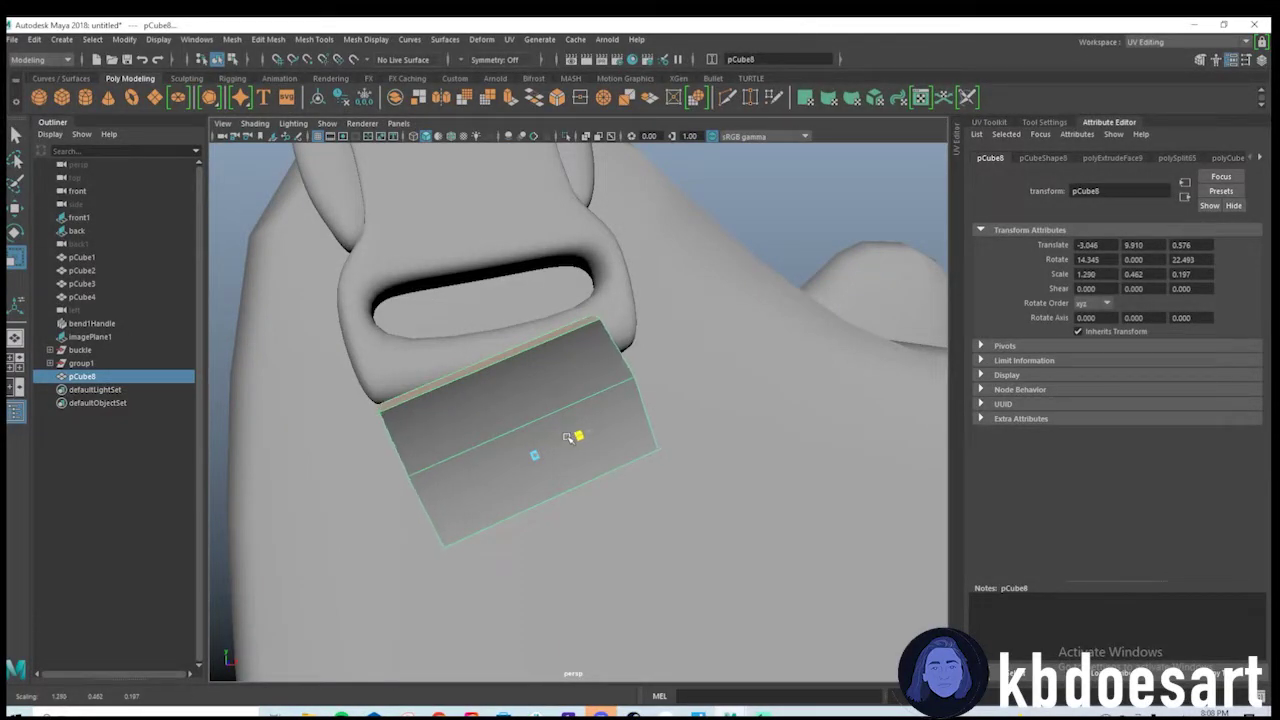
scroll(594, 377, "up", 4)
middle_click_drag(594, 377, 657, 411, "alt")
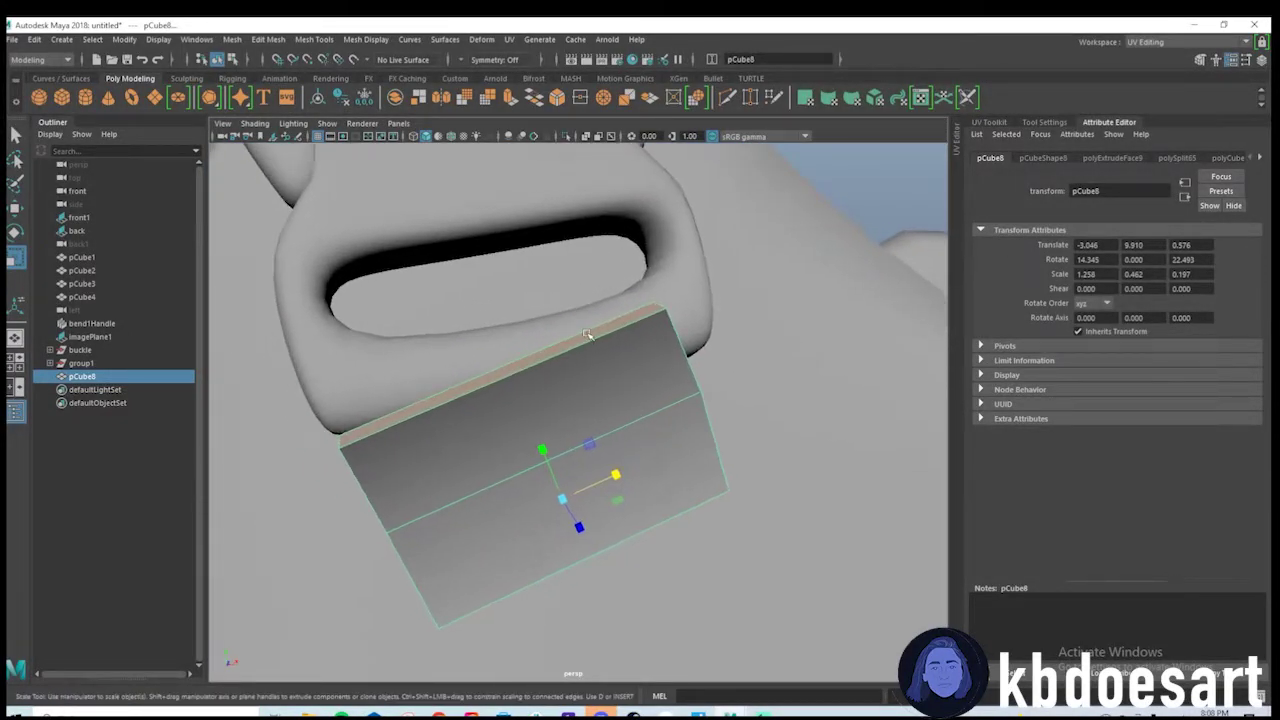
Extrude the plate's upper end face with 1 division and raise it in front of the buckle's lower bar.
left_click_drag(495, 352, 627, 390, "alt")
right_click_drag(672, 355, 673, 391)
left_click(653, 370)
left_click_drag(665, 371, 607, 442, "alt")
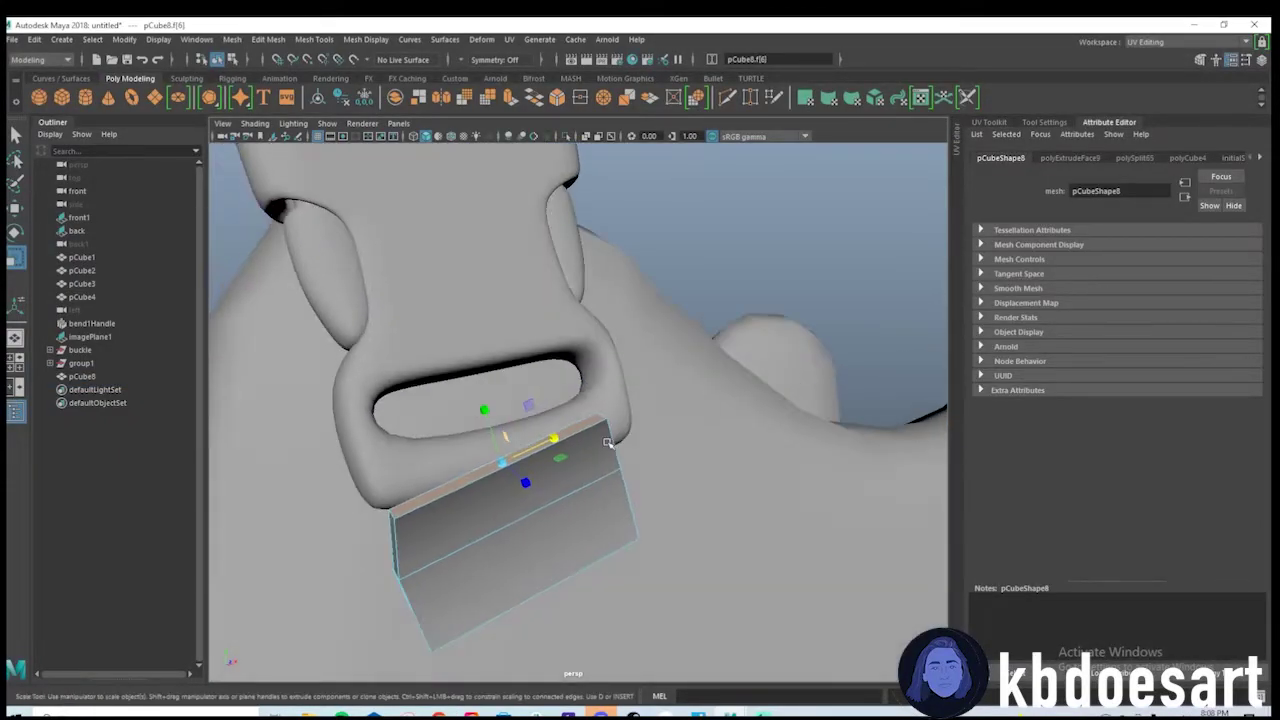
key("ctrl+e")
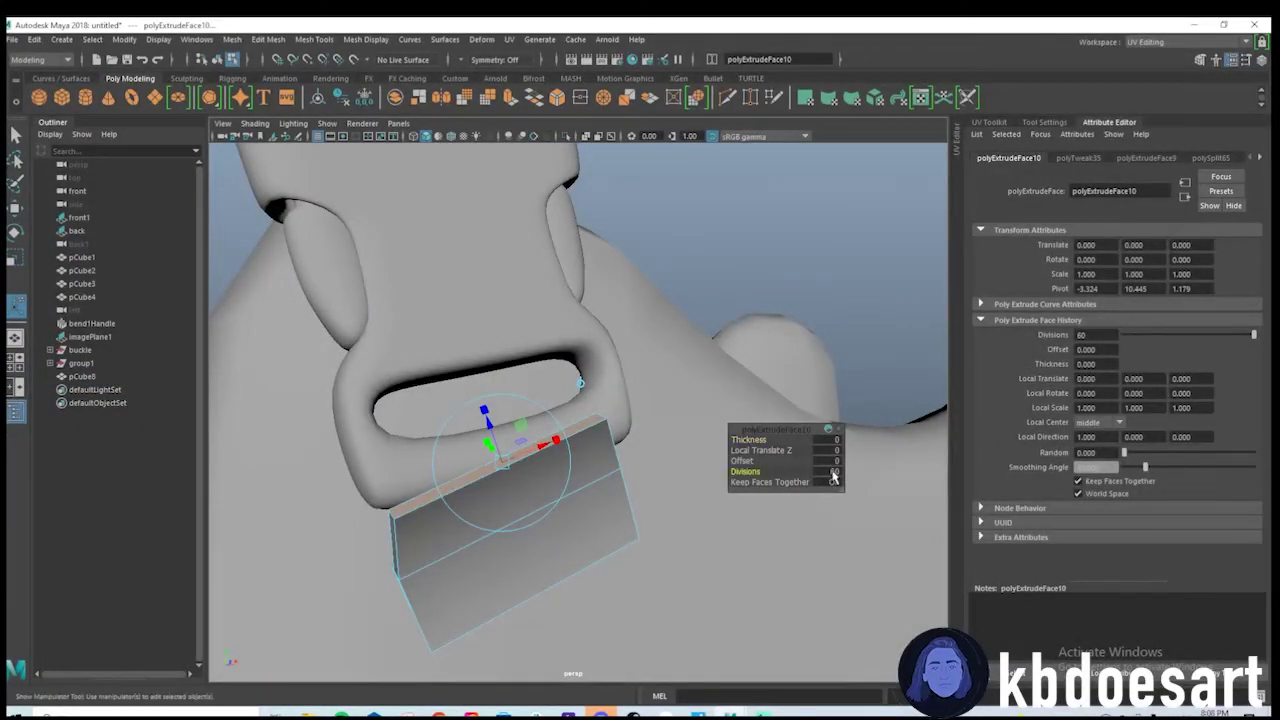
key("w")
left_click_drag(622, 415, 634, 355, "alt")
left_click_drag(538, 425, 686, 417)
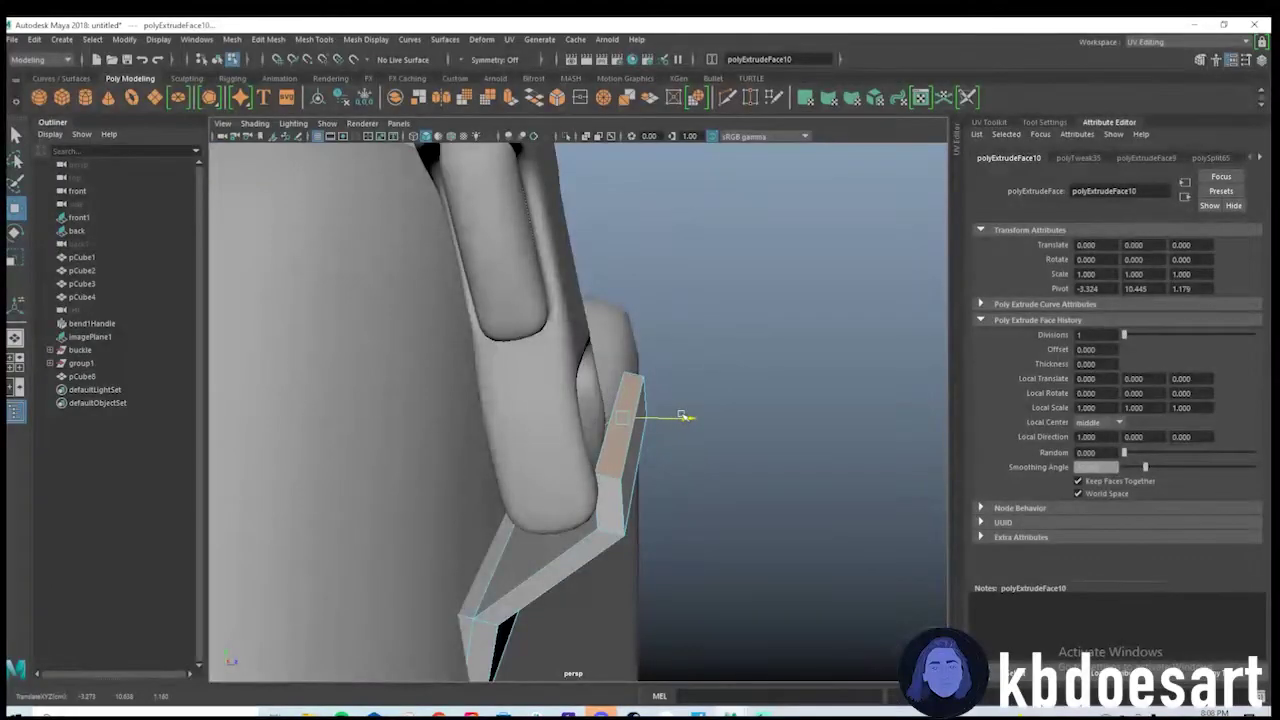
left_click_drag(624, 385, 512, 453, "alt")
left_click_drag(433, 367, 410, 438)
key("r")
key("w")
Insert an edge loop across the raised strap segment near its upper end with Multi-Cut.
right_click_drag(490, 423, 523, 419, "alt")
left_click_drag(523, 418, 543, 394, "alt")
right_click_drag(506, 369, 430, 370, "shift")
left_click_drag(476, 405, 522, 388, "alt")
left_click(610, 333, "ctrl")
left_click(615, 428)
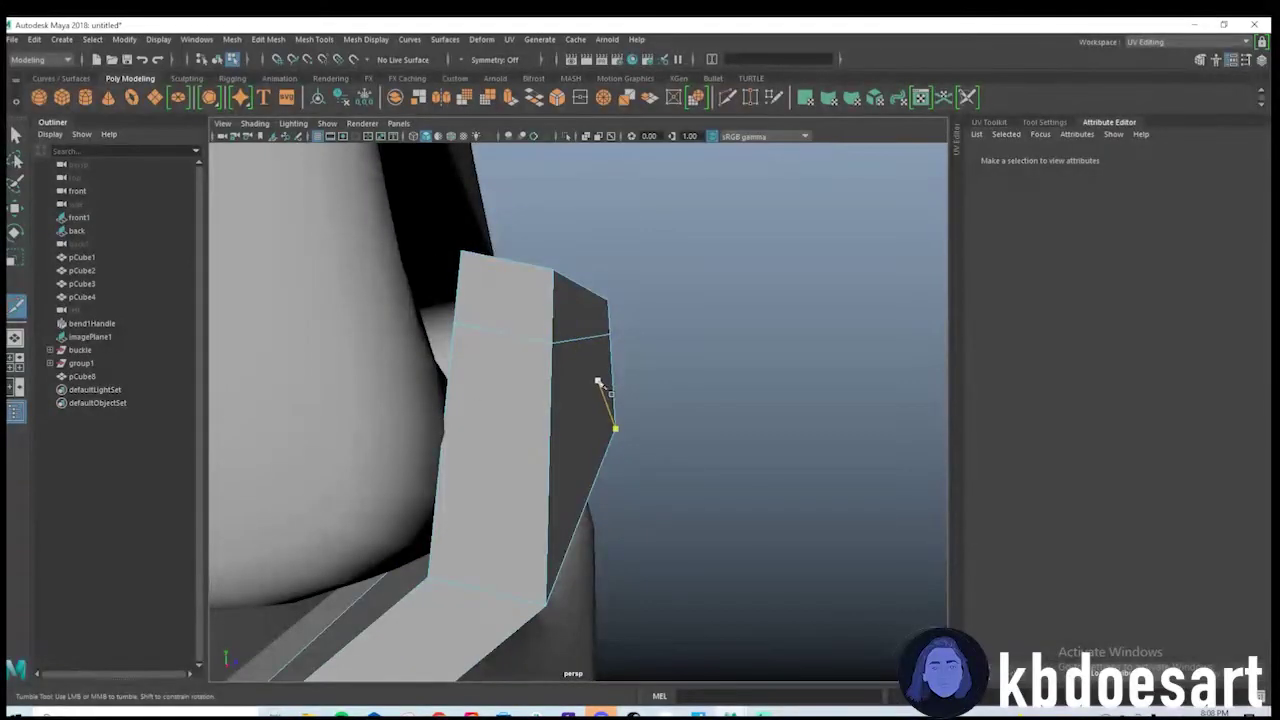
Extrude the inner face above the new loop with 1 division, pull it through the buckle's slot toward the vest, and tilt its end.
left_click_drag(500, 394, 675, 353, "alt")
left_click(703, 285)
key("ctrl+e")
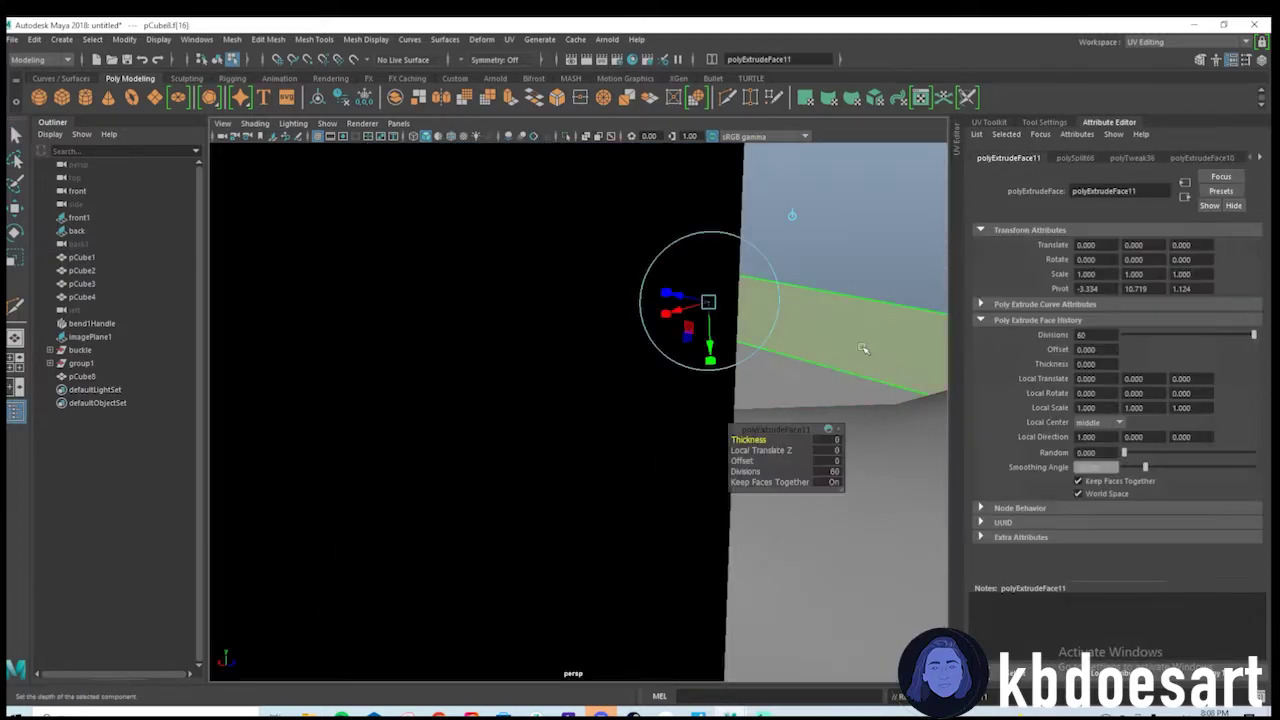
key("Return")
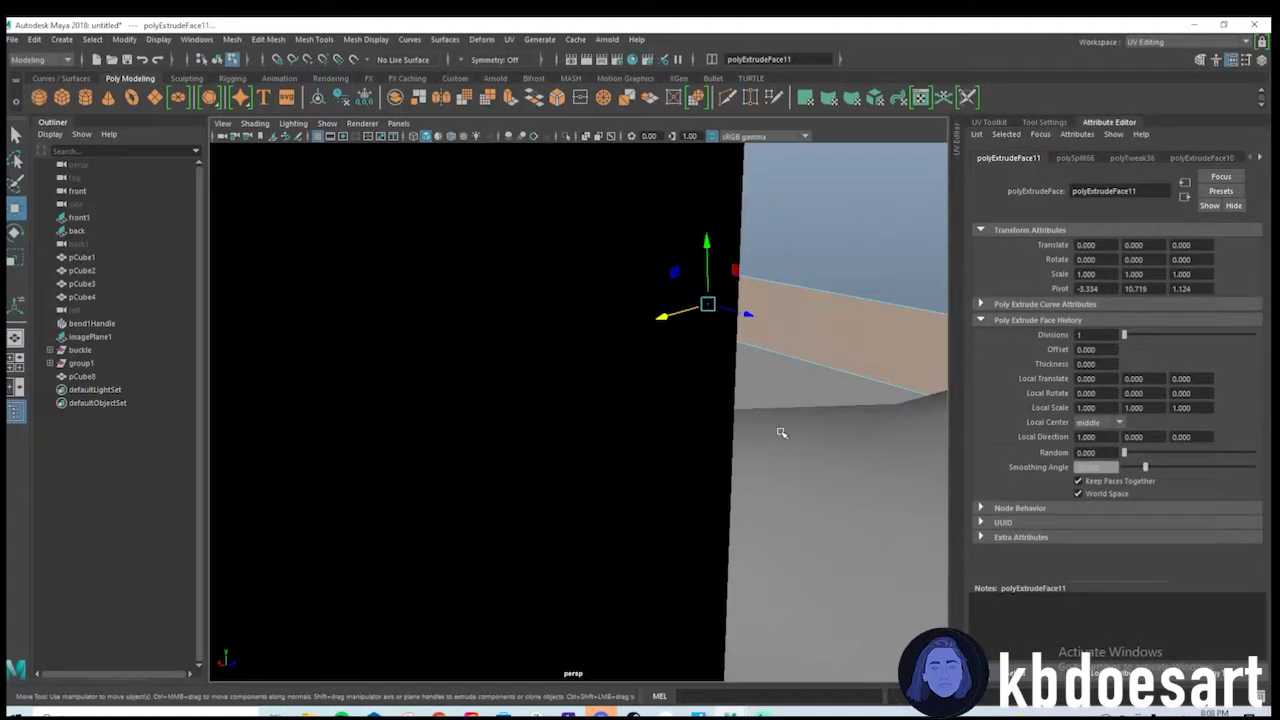
left_click_drag(777, 434, 698, 351, "alt")
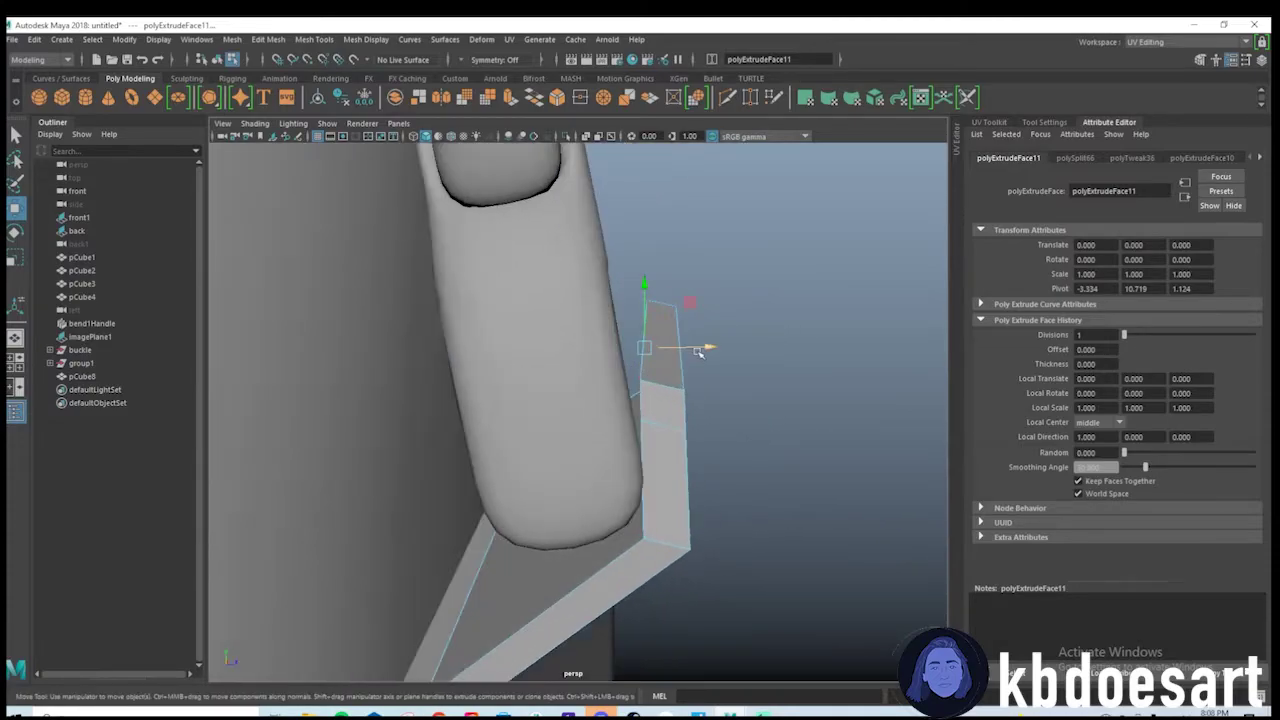
left_click_drag(578, 348, 760, 350, "alt")
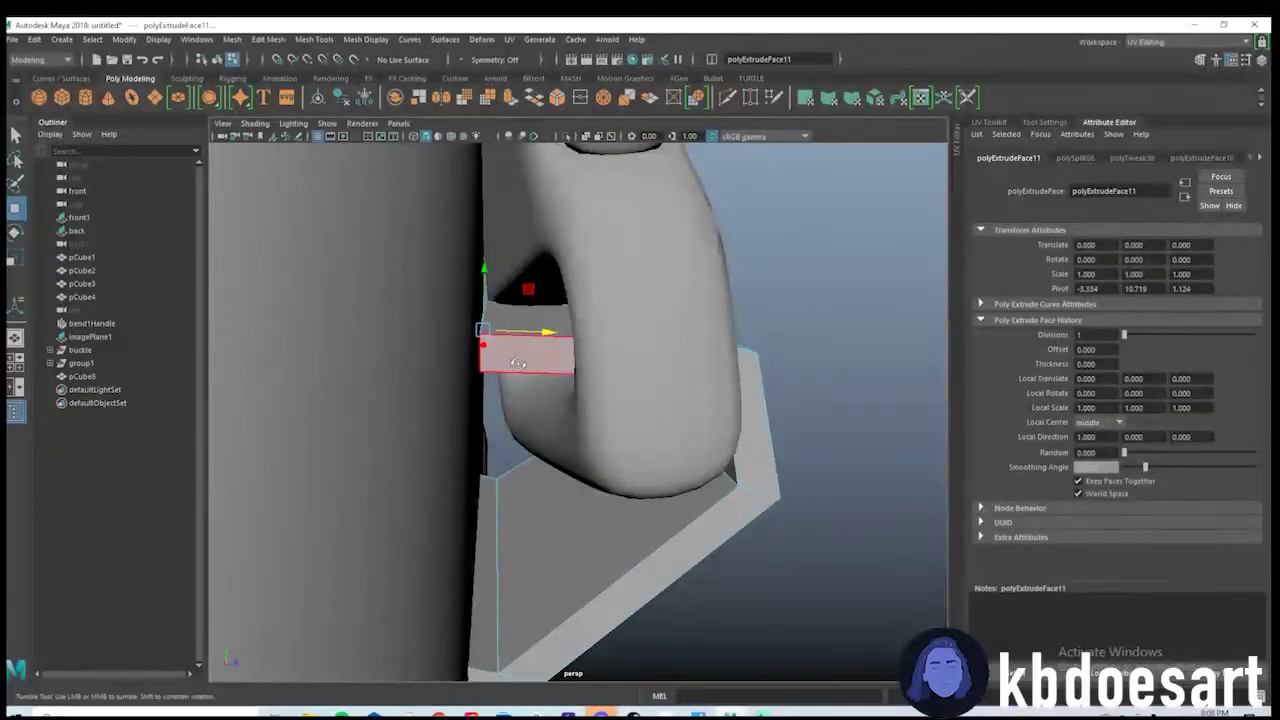
left_click_drag(518, 363, 470, 376, "alt")
key("e")
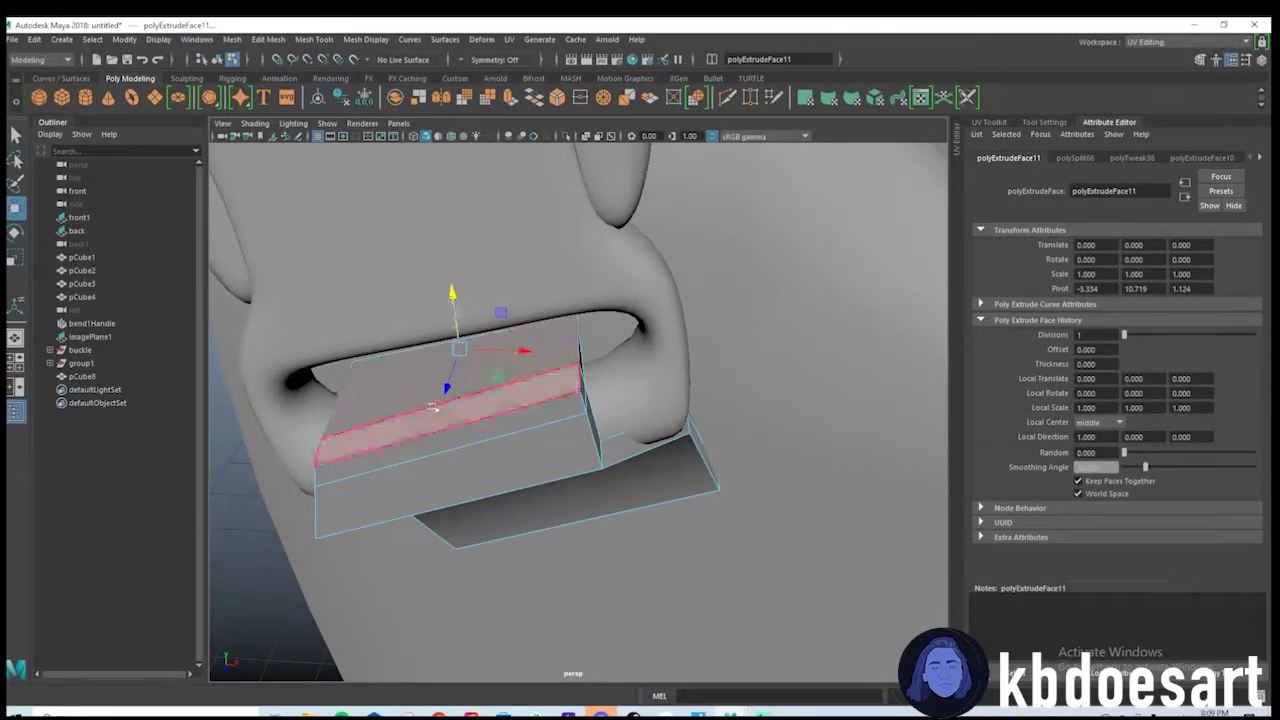
left_click_drag(434, 408, 598, 336, "alt")
left_click_drag(498, 380, 491, 354)
Insert an edge loop with Multi-Cut near the end of the strap segment behind the buckle.
right_click(502, 320, "shift")
left_click(436, 317)
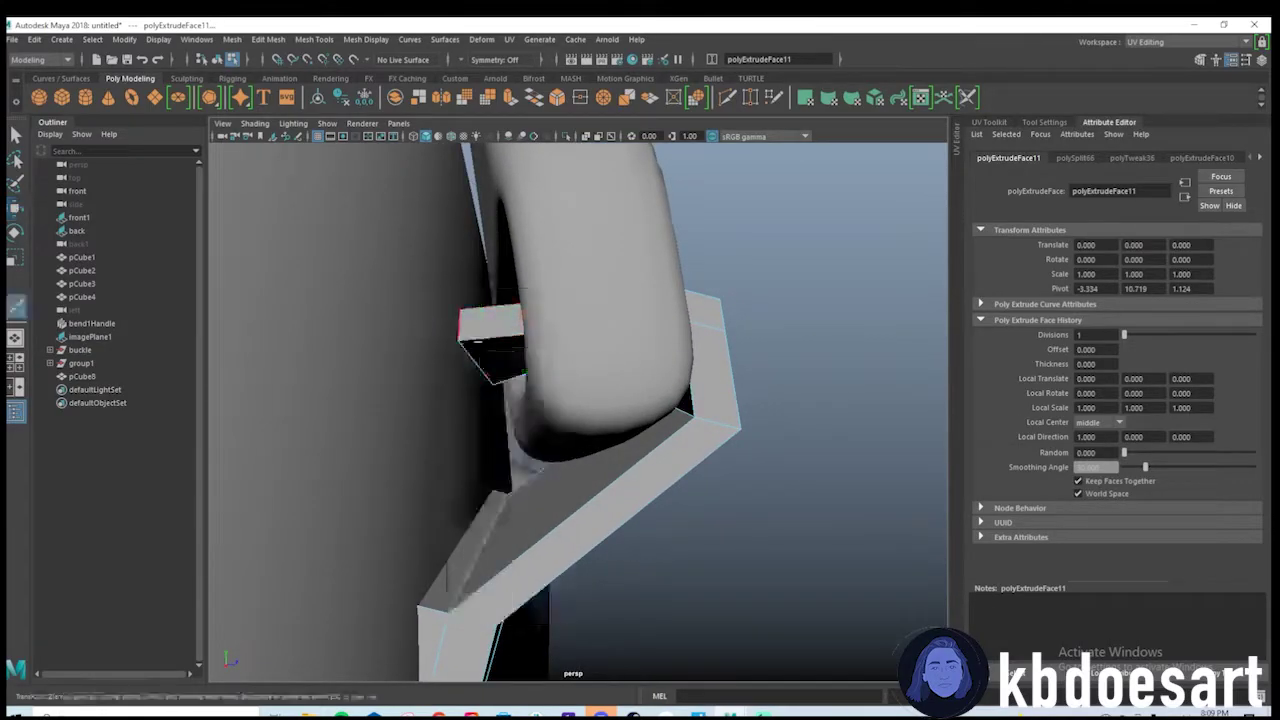
left_click(486, 325, "ctrl")
left_click_drag(491, 437, 514, 423, "alt")
Try bridging the strap's underside face behind the buckle to the plate's inner upper face with 2 divisions, and undo it.
key("q")
left_click_drag(523, 346, 442, 549, "alt")
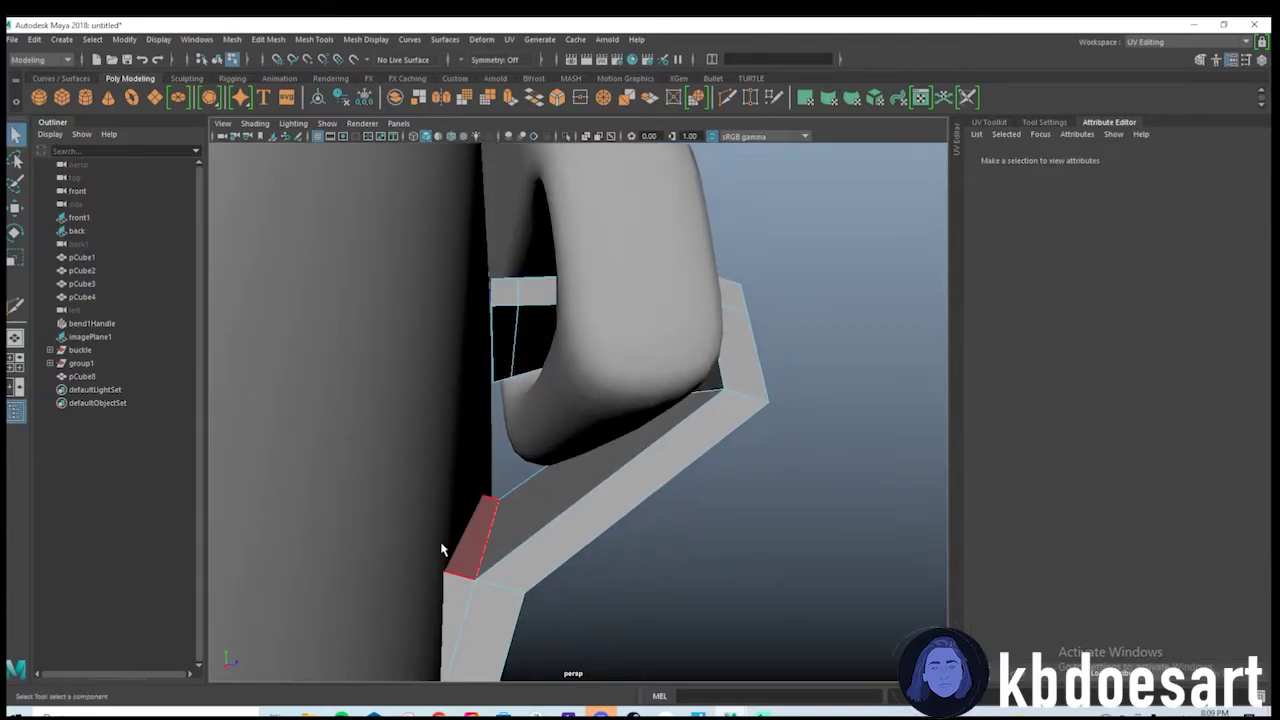
left_click(443, 549)
left_click(266, 39)
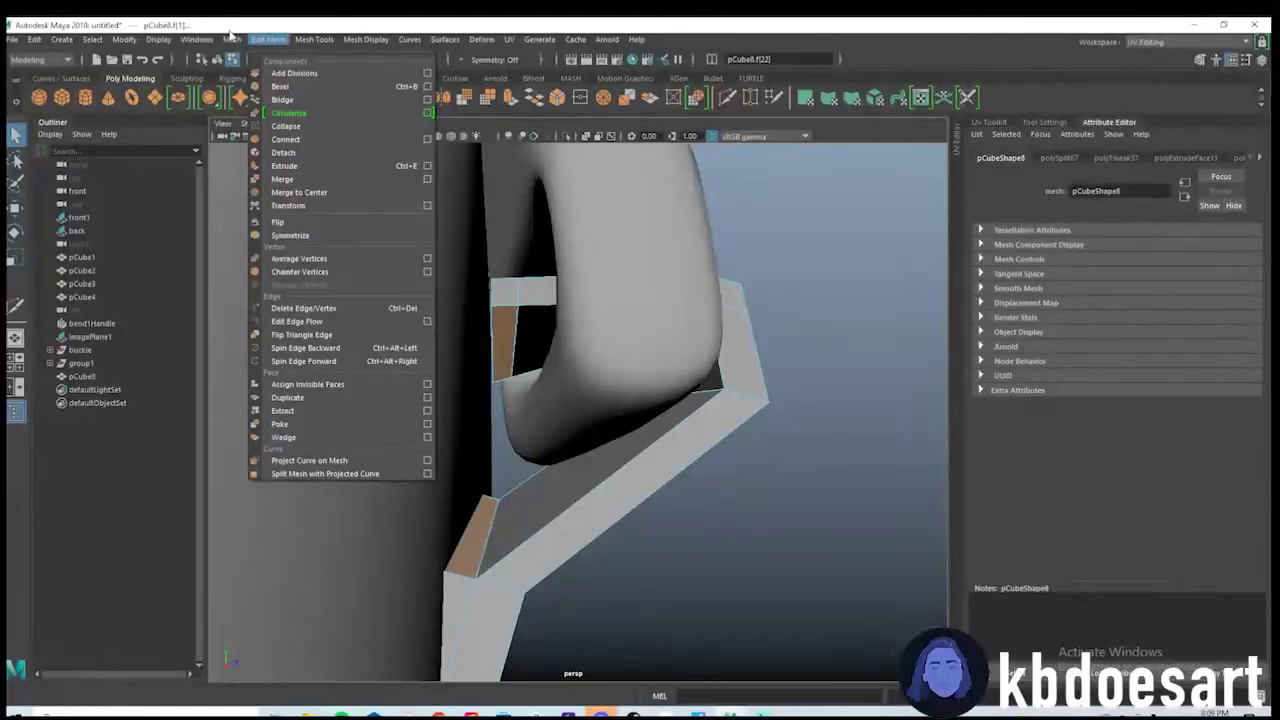
left_click(428, 101)
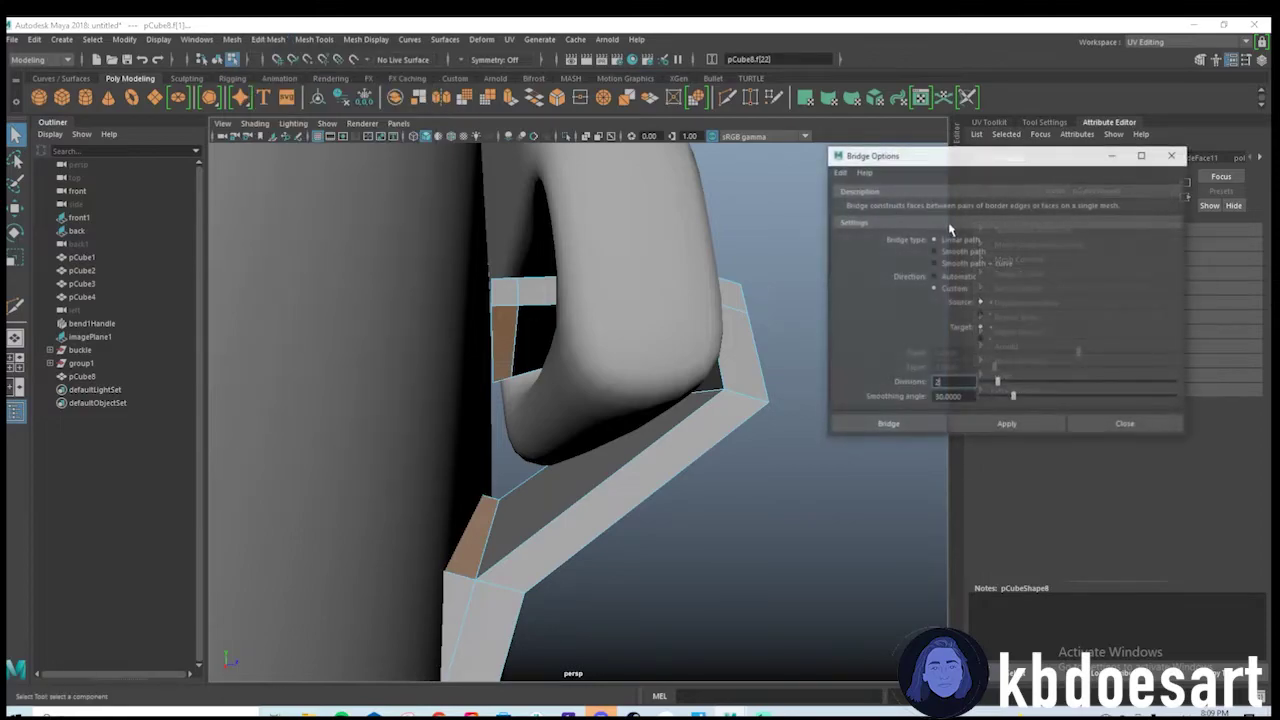
left_click(1003, 424)
mouse_move(557, 443)
left_mouse_down("alt")
mouse_move(580, 463)
mouse_move(551, 449)
mouse_move(562, 453)
left_mouse_up("alt")
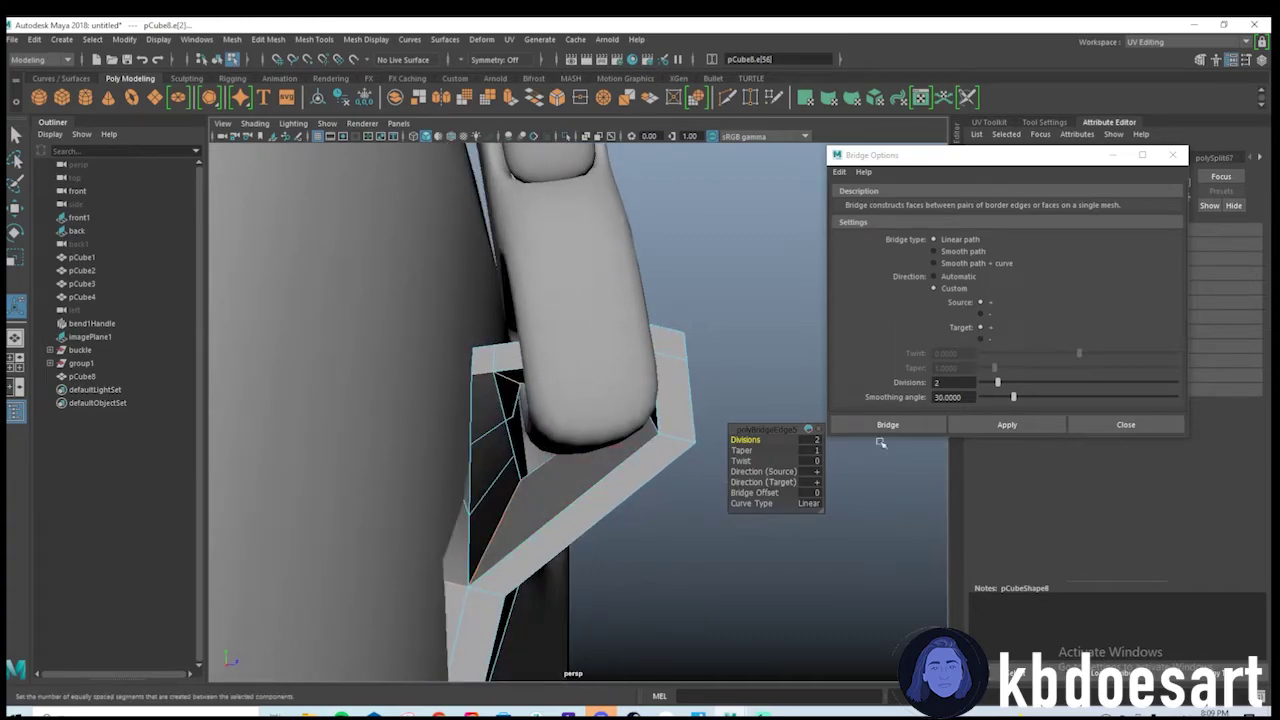
key("ctrl+z")
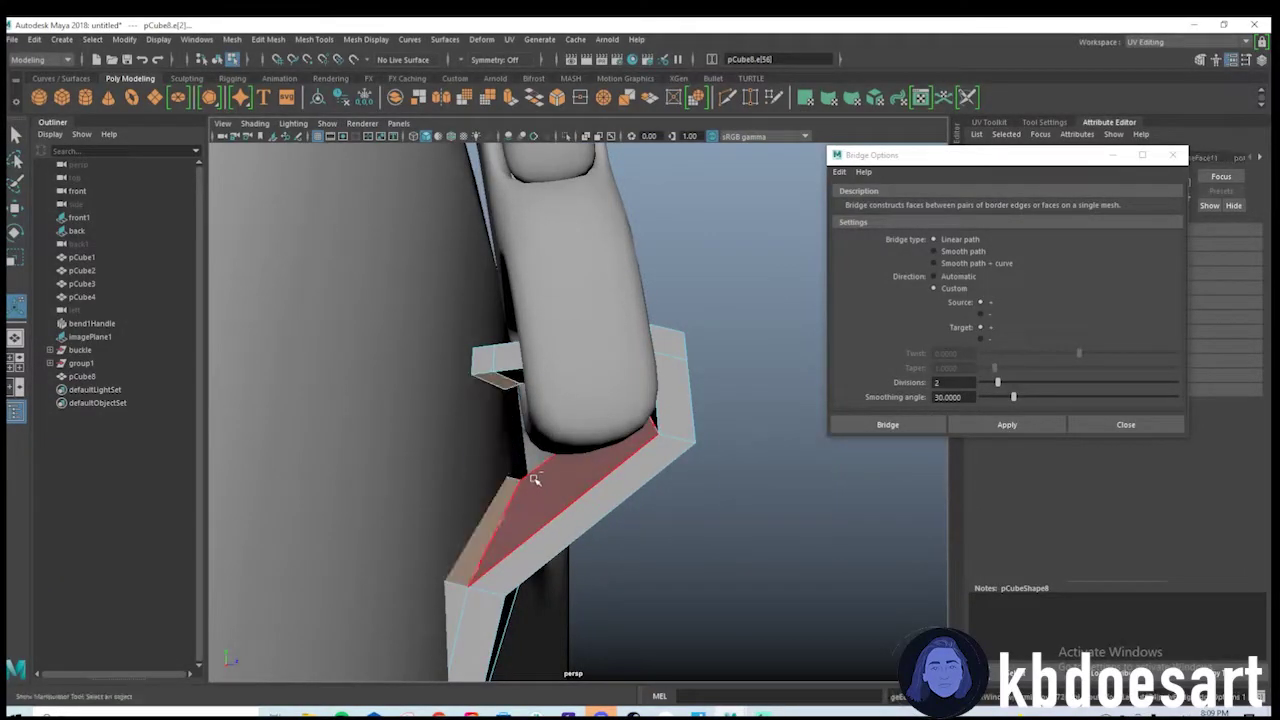
Set the bridge's source and target directions to negative, try bridging the same two faces, and undo the bridge.
left_click_drag(518, 467, 594, 453, "alt")
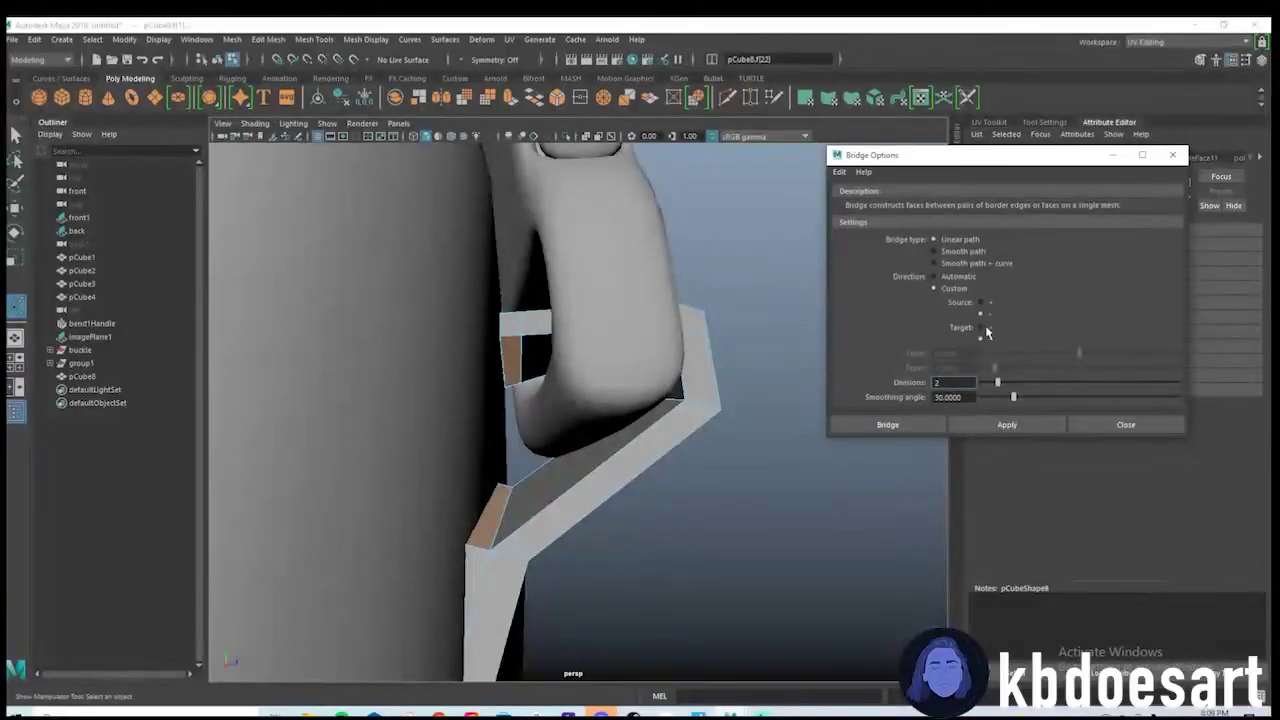
left_click(1006, 424)
left_click_drag(470, 460, 580, 403, "alt")
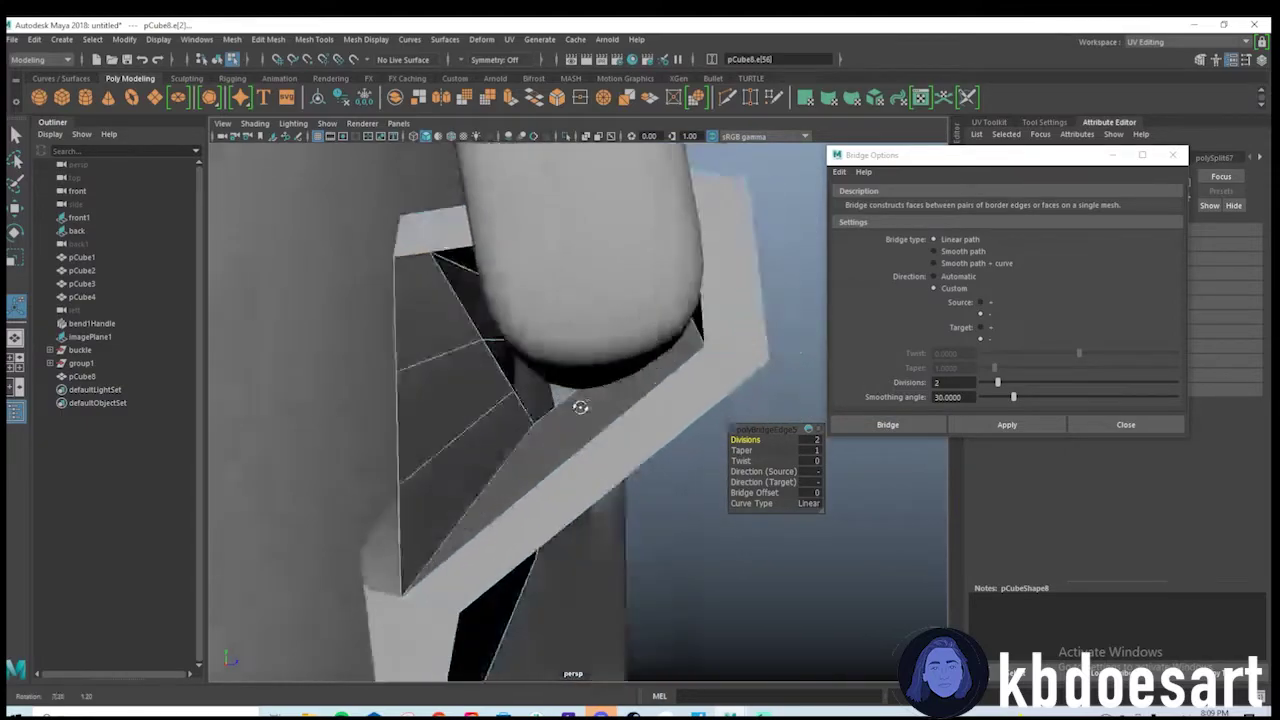
key("ctrl+z")
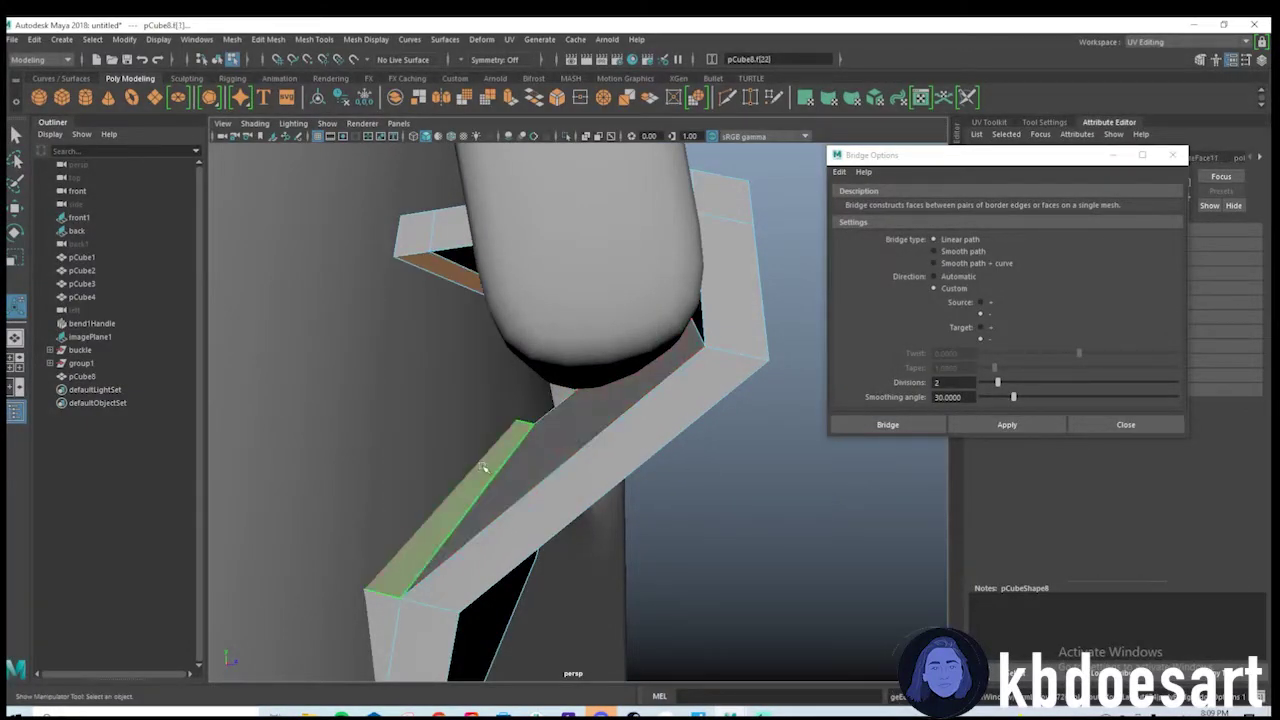
Extrude the strap's underside face behind the buckle with 1 division and thickness about 0.29, and shift its end toward the vest.
left_click_drag(486, 466, 491, 451, "alt")
right_click_drag(492, 354, 509, 346)
right_click_drag(493, 390, 493, 391)
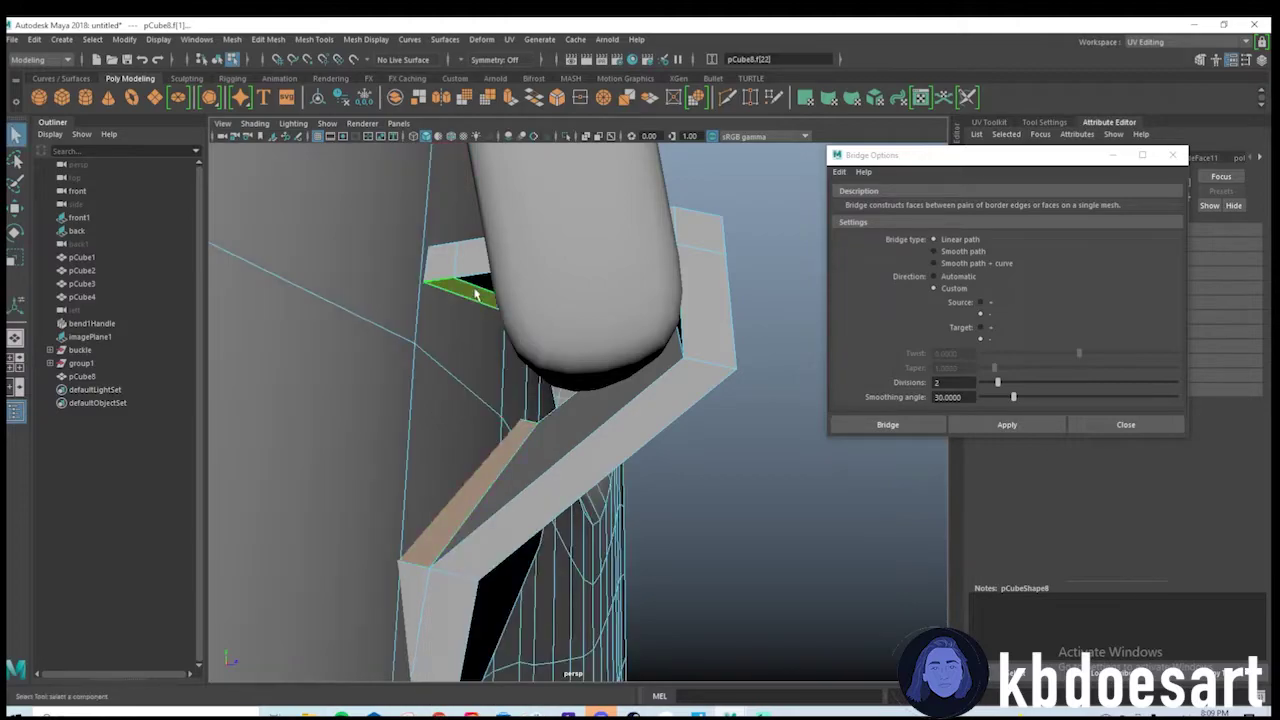
left_click(477, 292)
left_click_drag(597, 383, 490, 394, "alt")
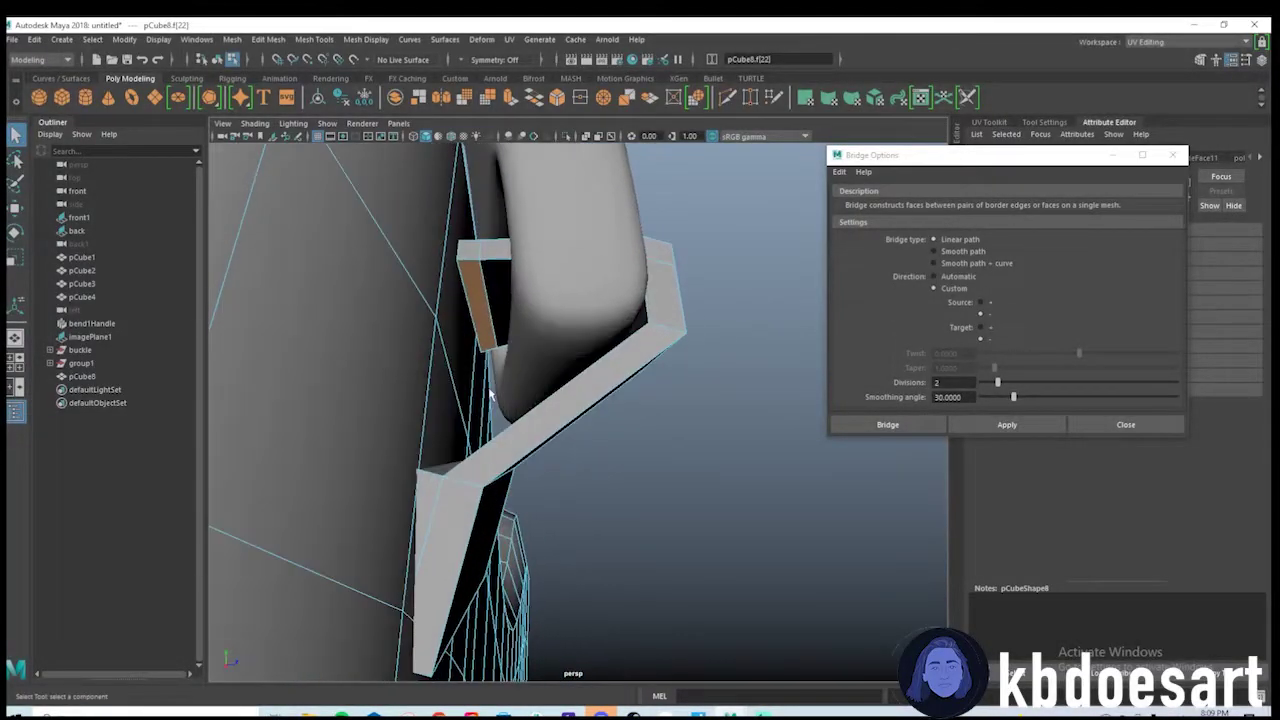
key("ctrl+e")
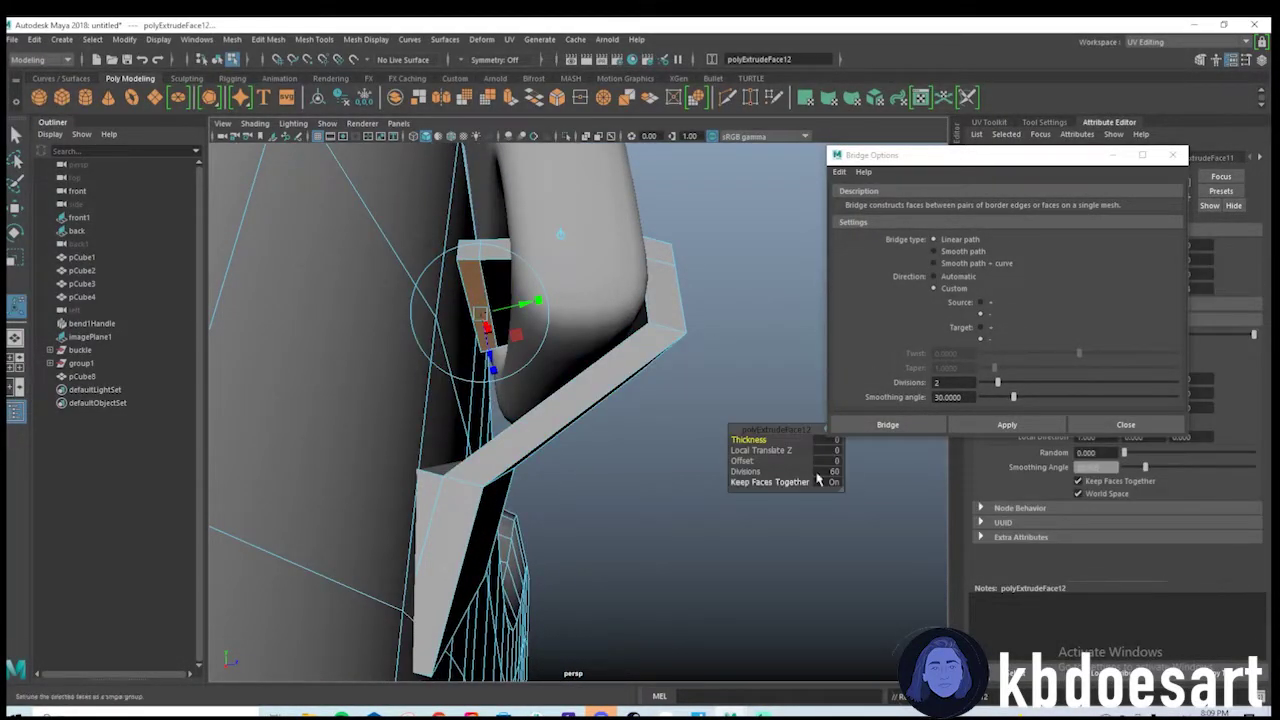
key("Return")
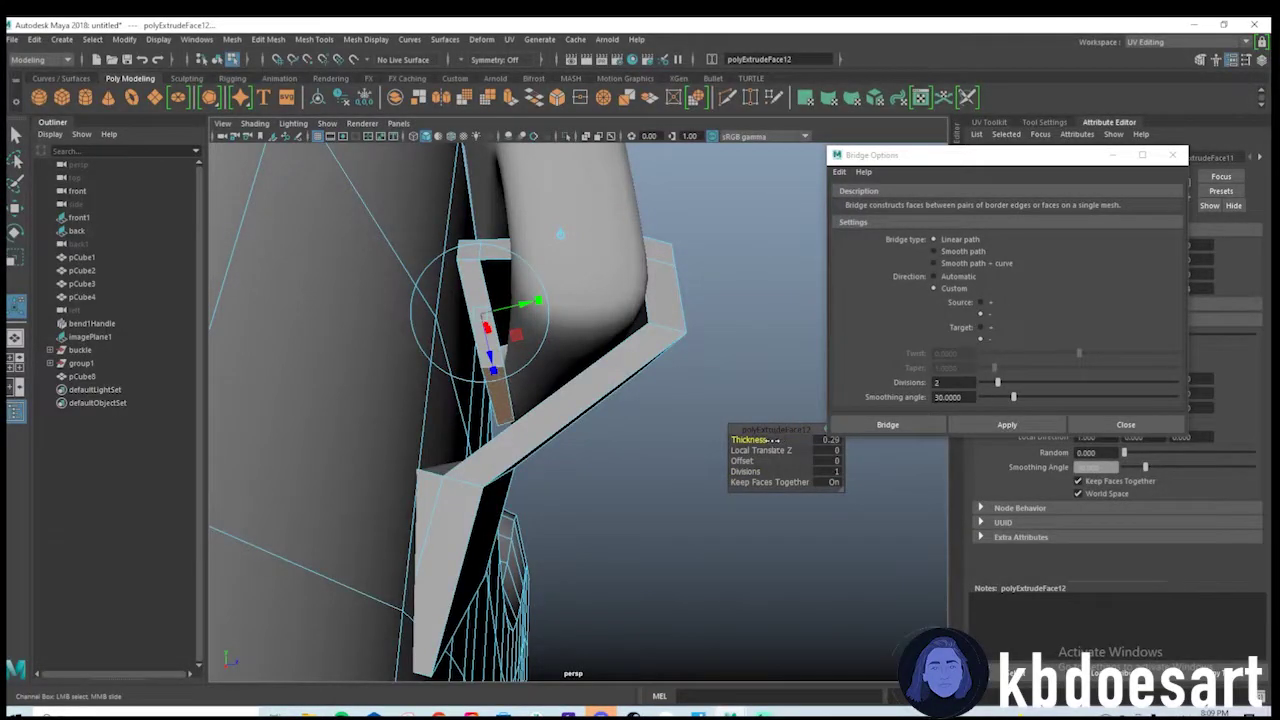
key("w")
left_click_drag(559, 412, 483, 421)
Bridge the strap's lower end behind the buckle to the plate's inner upper face with 2 divisions and a taper of 0.
left_click(460, 491)
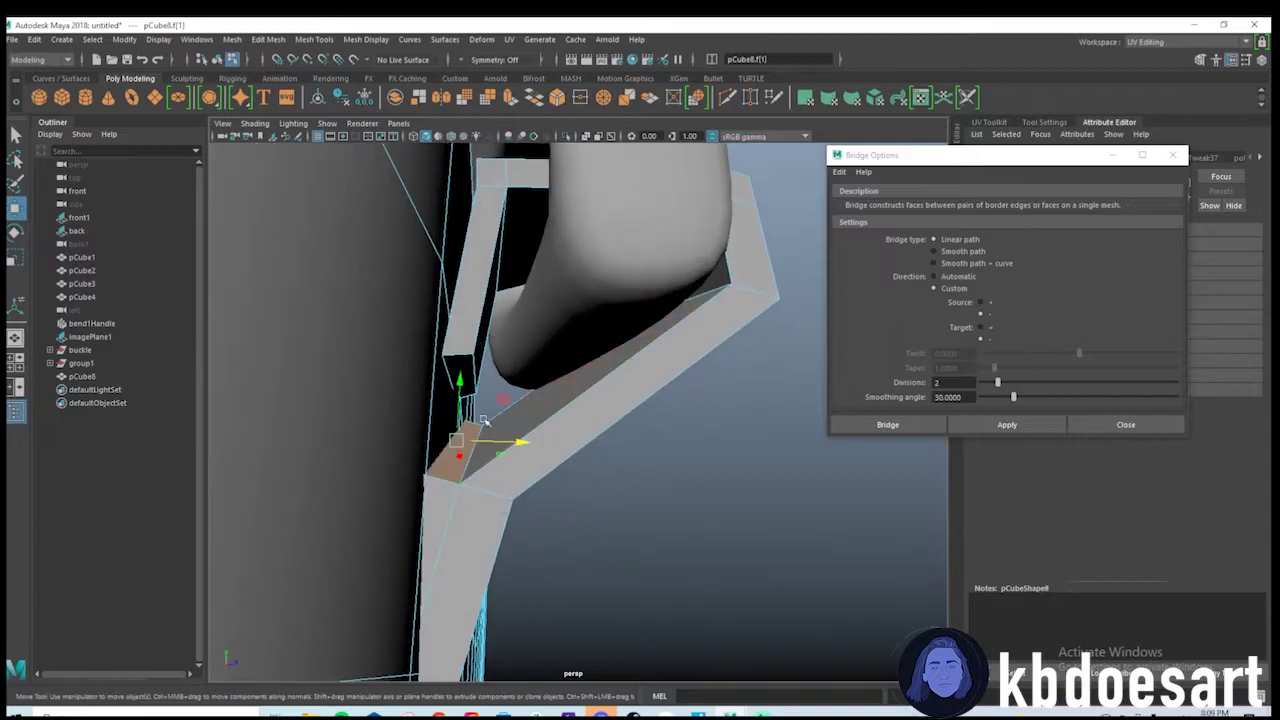
left_click(1006, 424)
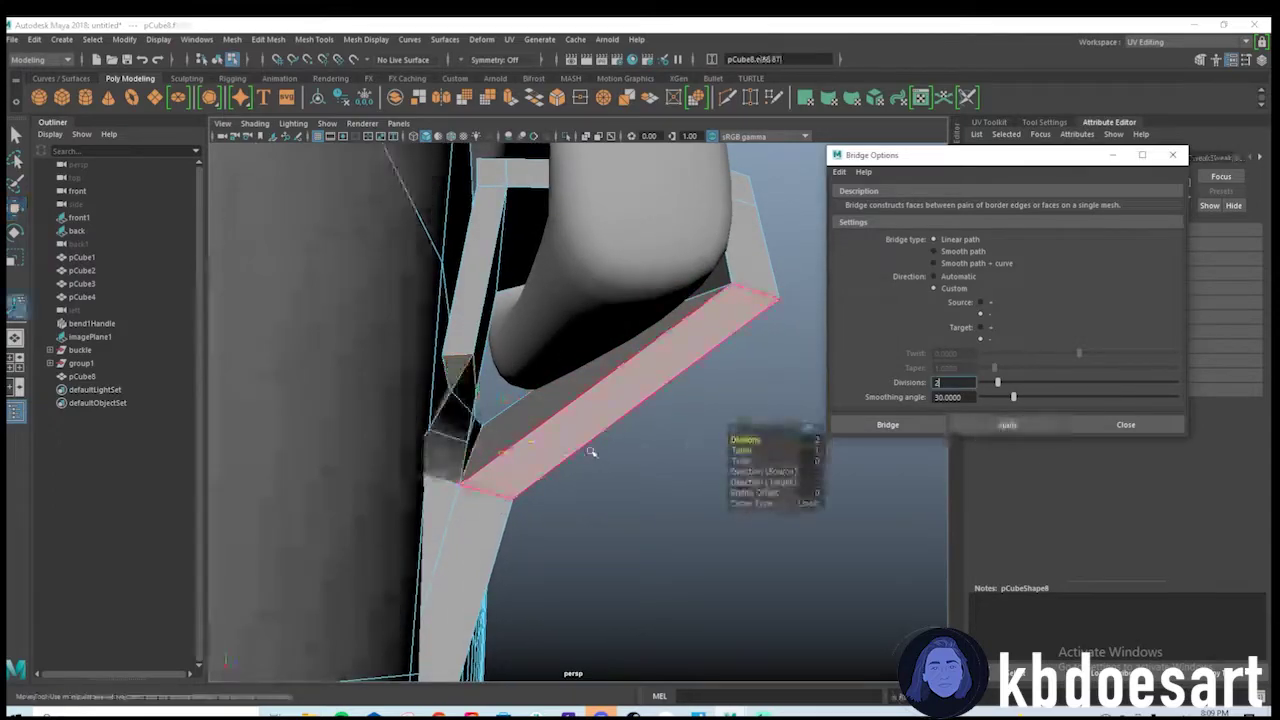
left_click_drag(591, 452, 521, 452, "alt")
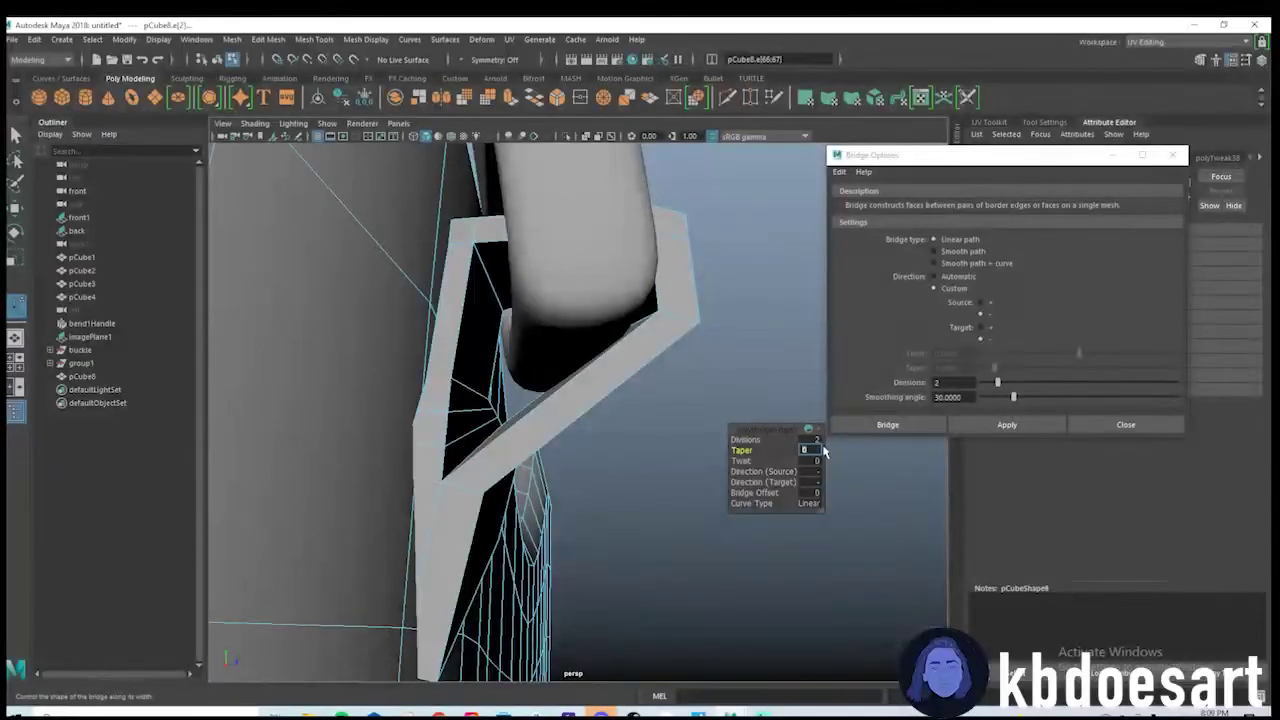
left_click_drag(449, 399, 603, 471, "alt")
scroll(563, 453, "down", 4)
scroll(603, 471, "down", 4)
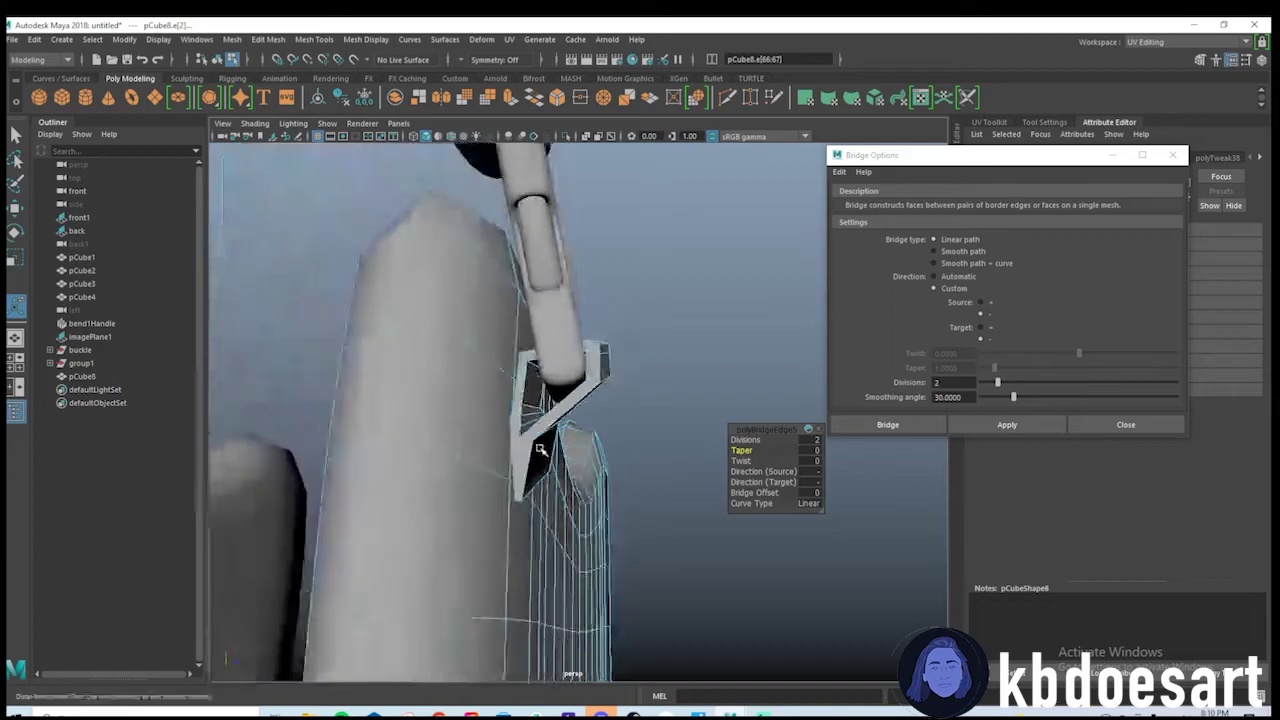
Show the looped strap in smooth preview and return it to object mode.
key("3")
right_click_drag(643, 320, 642, 326)
mouse_move(629, 391)
left_mouse_down("alt")
mouse_move(540, 415)
mouse_move(540, 429)
mouse_move(605, 417)
left_mouse_up("alt")
scroll(605, 418, "up", 5)
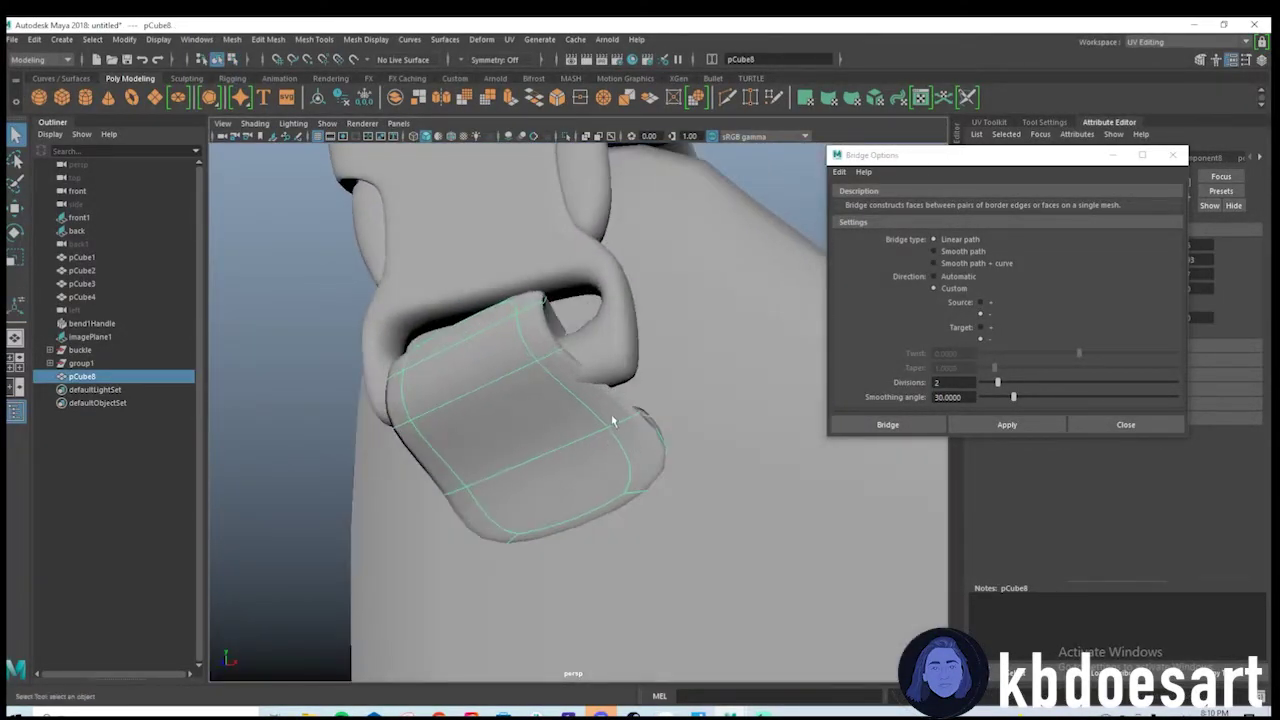
Rotate the lower strap slightly to align it with the buckle's lower slot.
key("e")
left_click_drag(579, 440, 600, 442)
key("w")
mouse_move(606, 489)
left_mouse_down("alt")
mouse_move(723, 471)
mouse_move(548, 478)
mouse_move(612, 490)
left_mouse_up("alt")
Try rescaling the lower strap's depth, and undo the last change.
key("r")
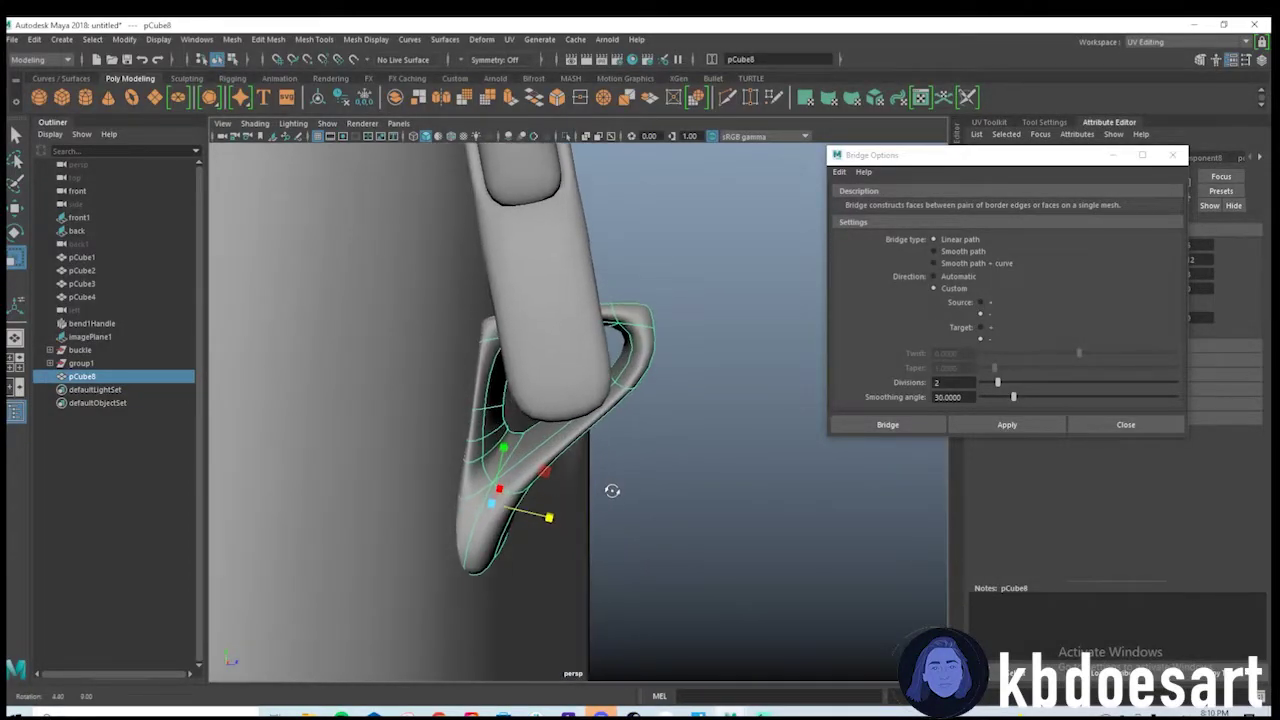
left_click_drag(536, 475, 430, 480)
key("w")
key("ctrl+z")
Deselect the lower strap, examine the buckle and straps on the whole vest from several angles, and show the four-view layout.
right_click_drag(430, 480, 374, 451, "alt")
left_click_drag(374, 451, 538, 454, "alt")
right_click_drag(538, 454, 514, 454, "alt")
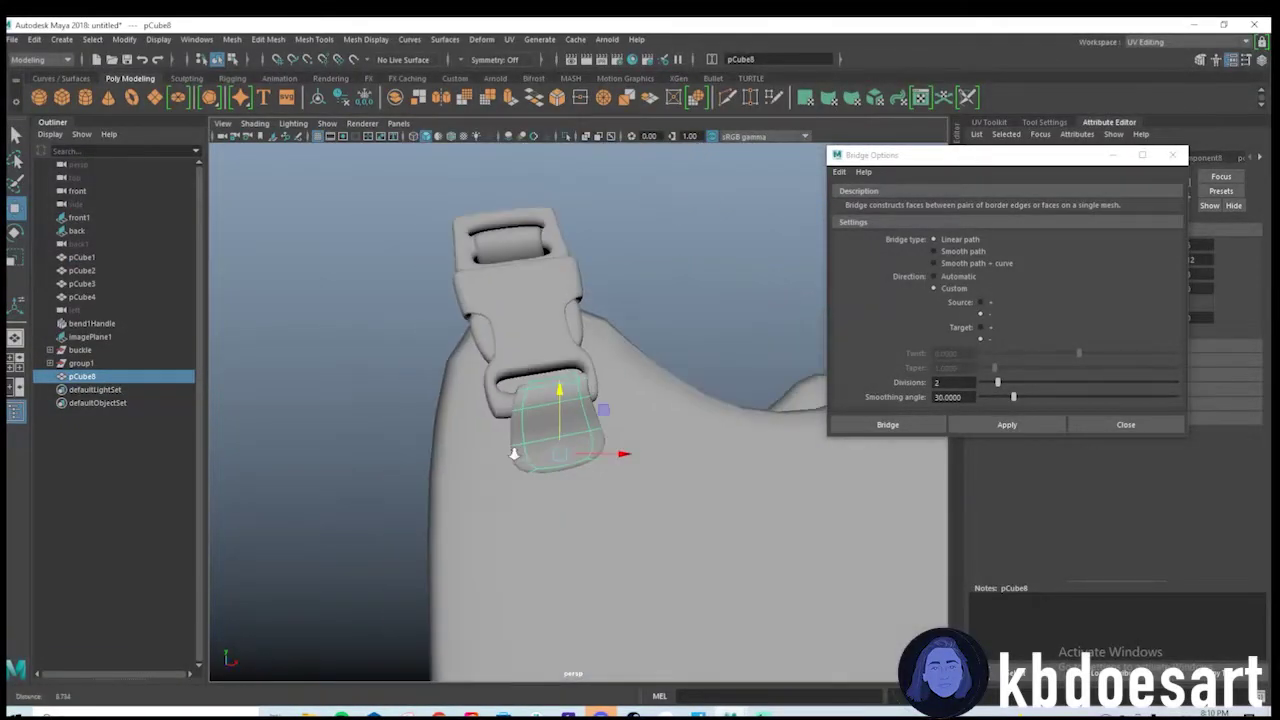
left_click_drag(513, 453, 603, 480, "alt")
left_click(630, 472)
right_click_drag(630, 472, 391, 414, "alt")
left_click_drag(391, 414, 666, 471, "alt")
right_click_drag(666, 471, 528, 464, "alt")
left_click_drag(528, 464, 554, 464, "alt")
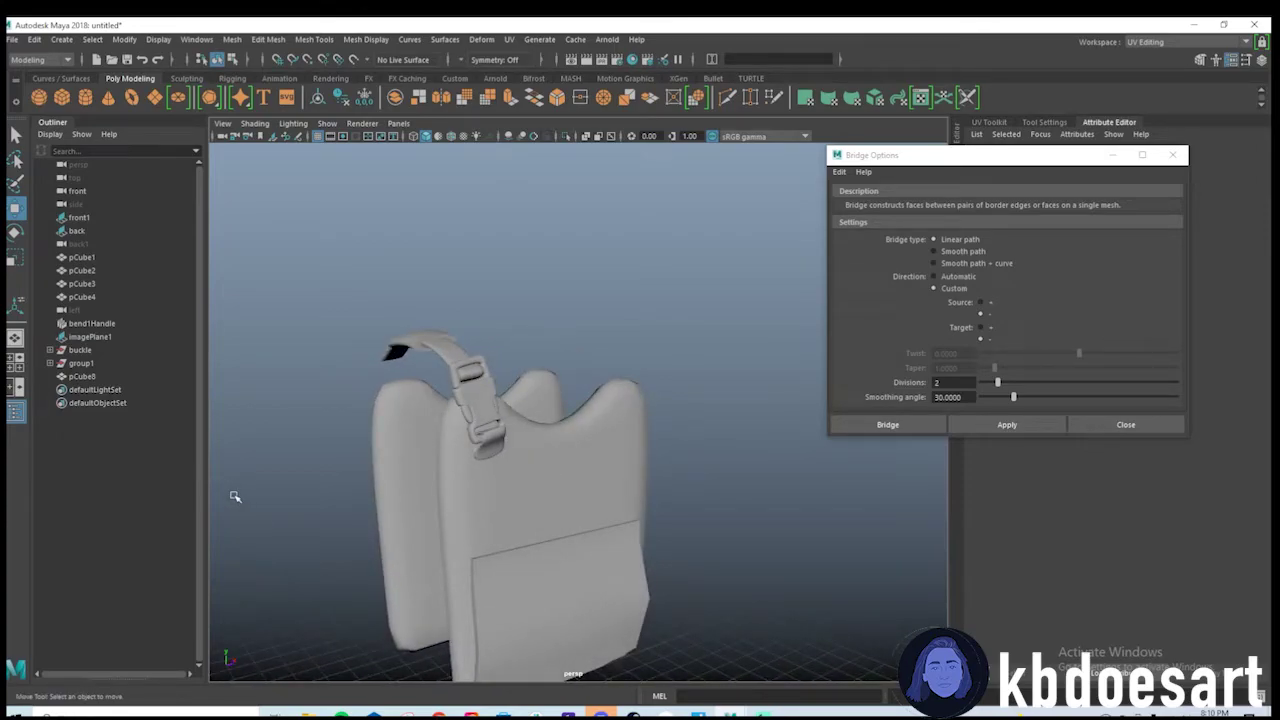
key("space")
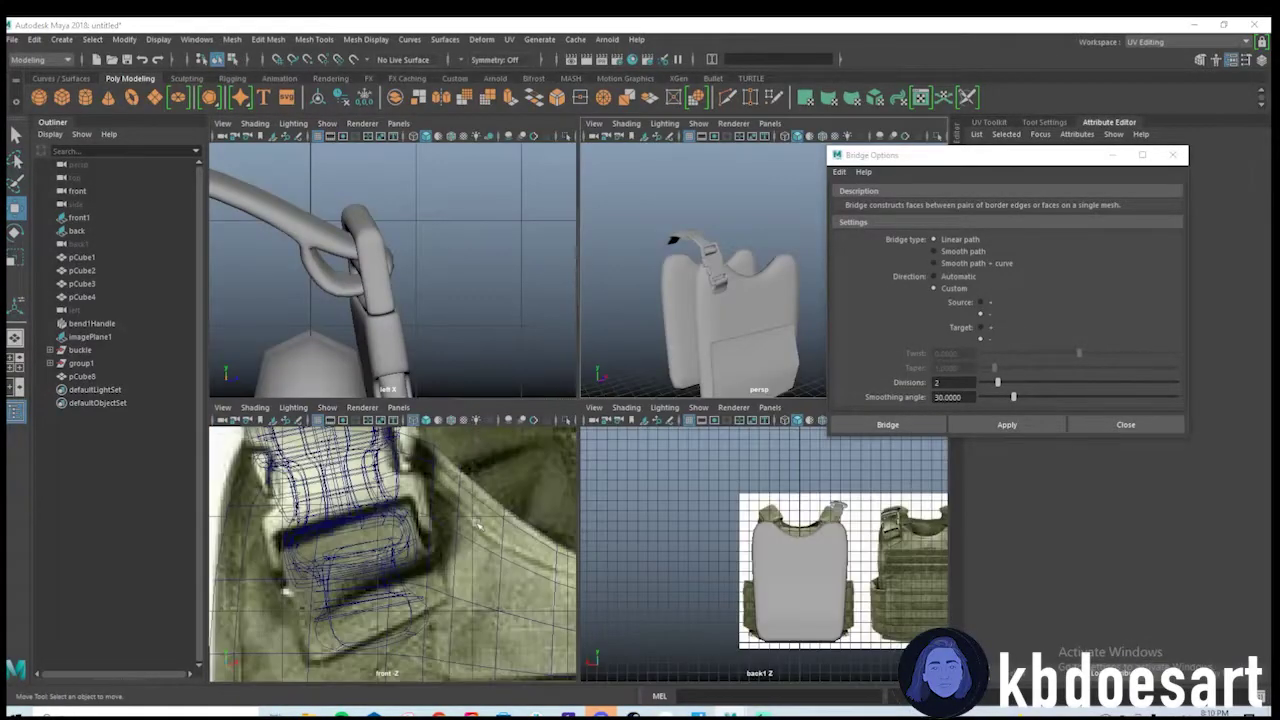
Examine the shoulder straps in the front and rear reference images, and compare them with the modelled strap's open rear end.
key("space")
right_click_drag(705, 424, 497, 406, "alt")
middle_click_drag(651, 400, 405, 404, "alt")
middle_click_drag(617, 418, 400, 398, "alt")
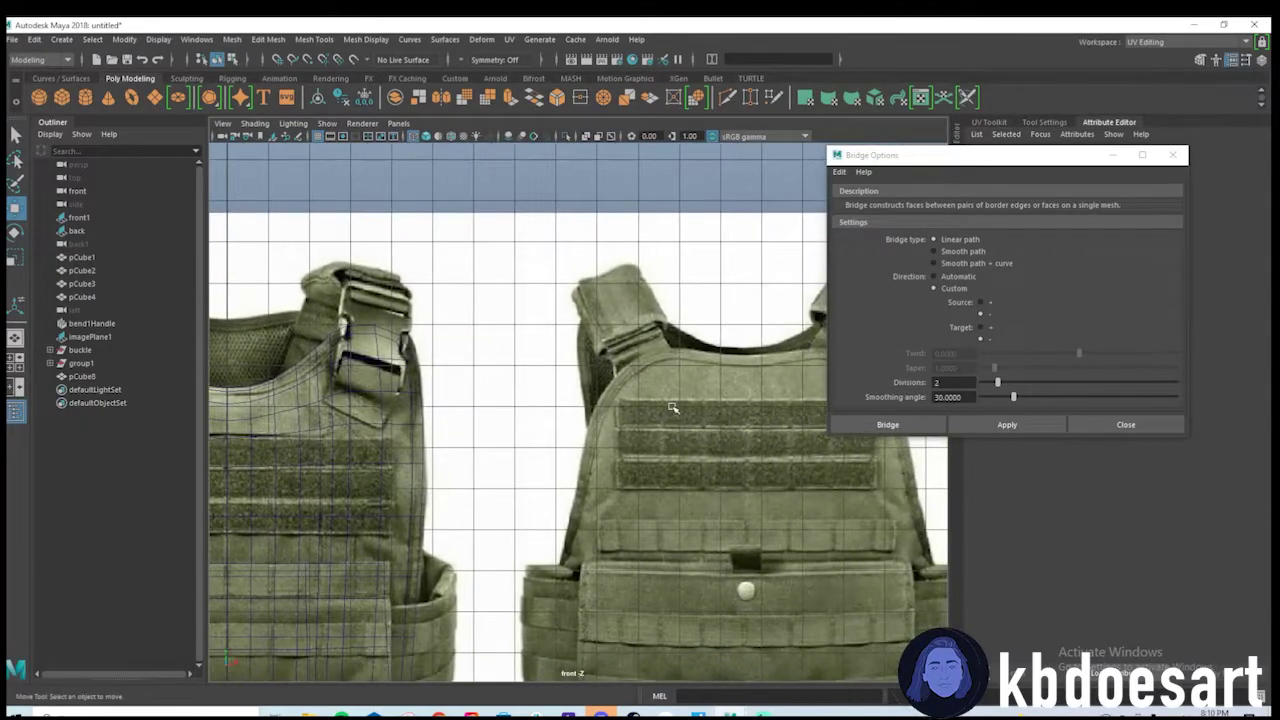
middle_click_drag(671, 406, 642, 406, "alt")
right_click_drag(642, 406, 777, 400, "alt")
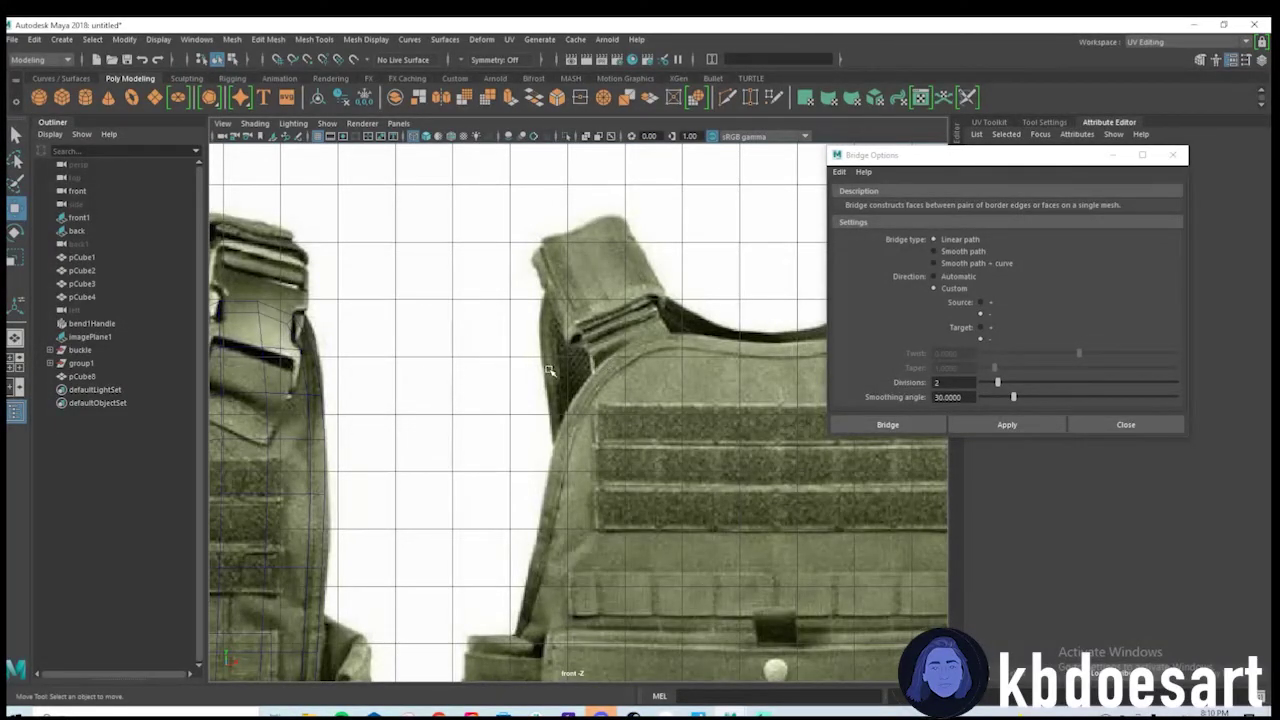
key("space")
key("space")
left_click_drag(406, 442, 450, 442, "alt")
middle_click_drag(360, 445, 529, 447, "alt")
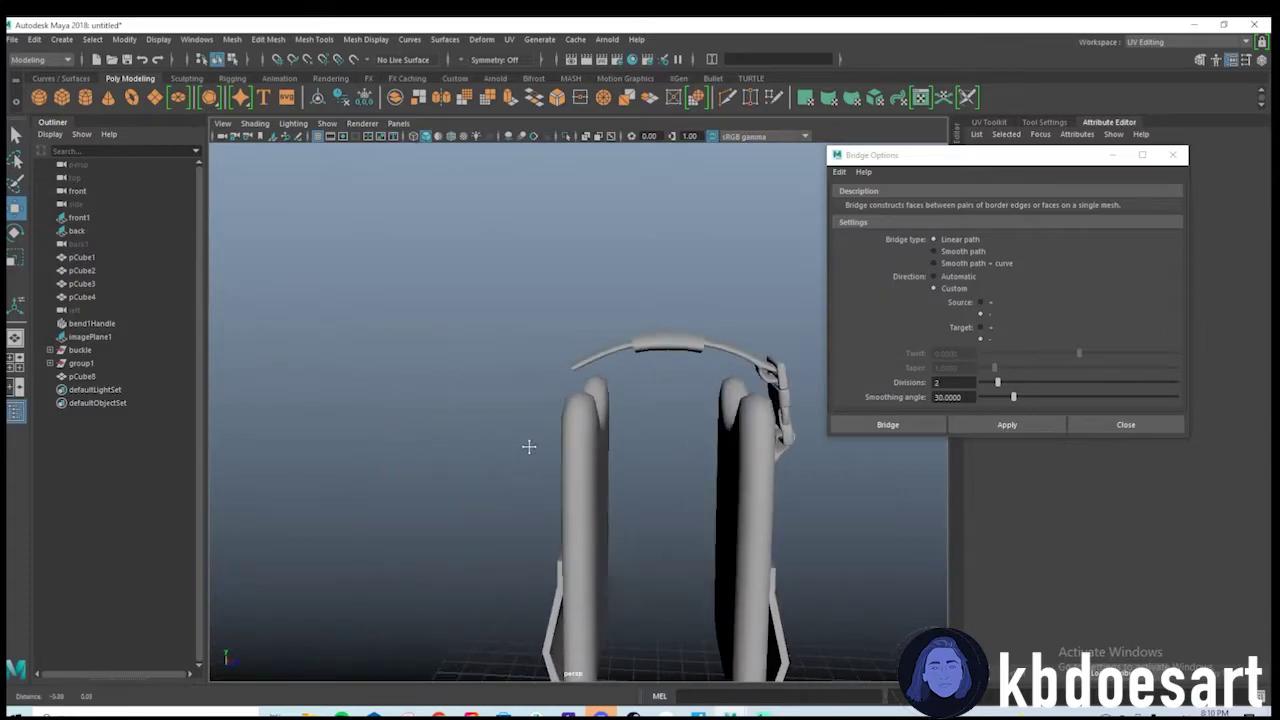
left_click_drag(529, 447, 576, 408, "alt")
scroll(645, 441, "up", 3)
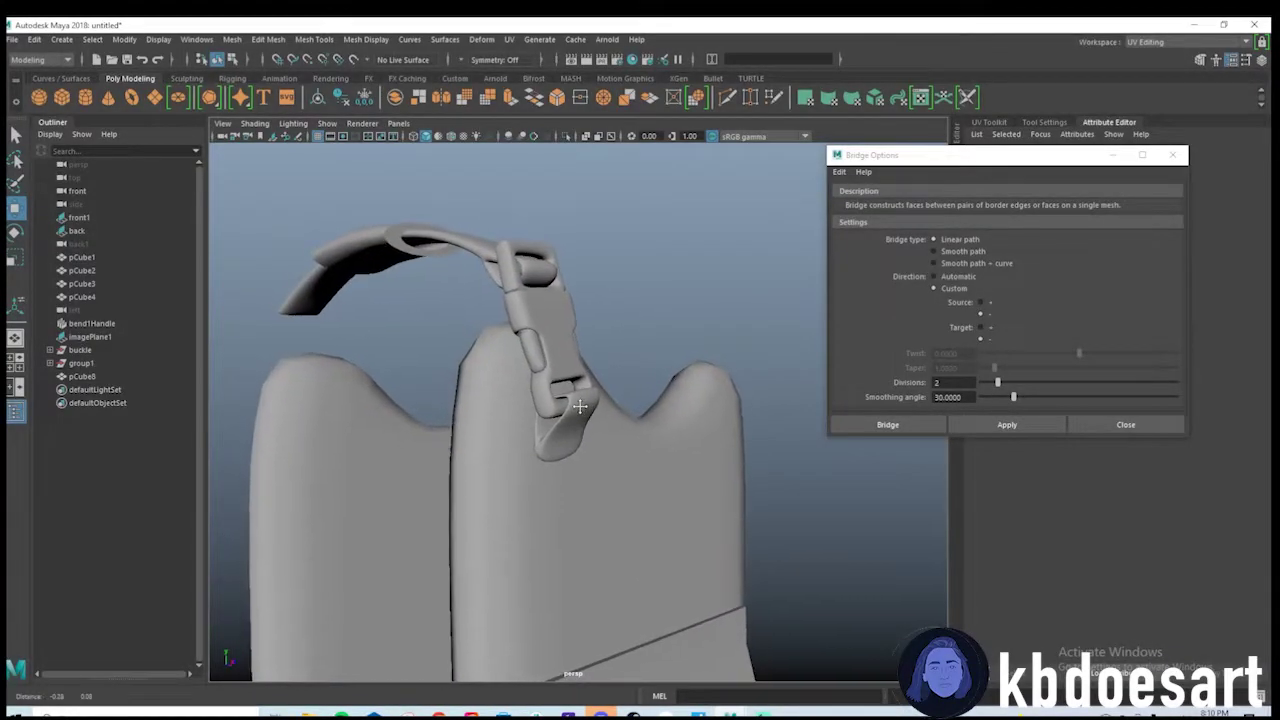
right_click_drag(576, 408, 615, 414, "alt")
Group the buckle parts together with the lower looped strap, and duplicate the group.
left_click(584, 404)
left_click(545, 328, "shift")
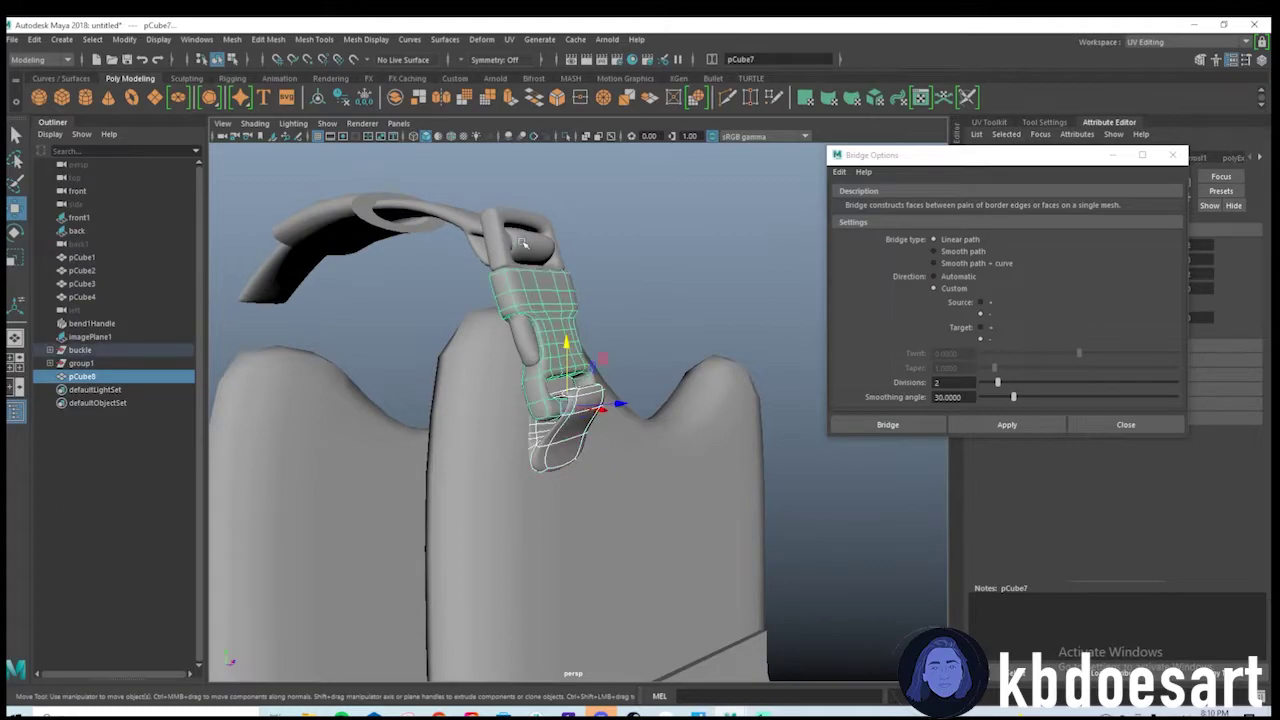
left_click(509, 221, "shift")
left_click(530, 242, "shift")
left_click(550, 234, "shift")
left_click_drag(560, 245, 625, 270, "alt")
right_click_drag(625, 270, 597, 280, "alt")
left_click_drag(580, 320, 597, 322, "alt")
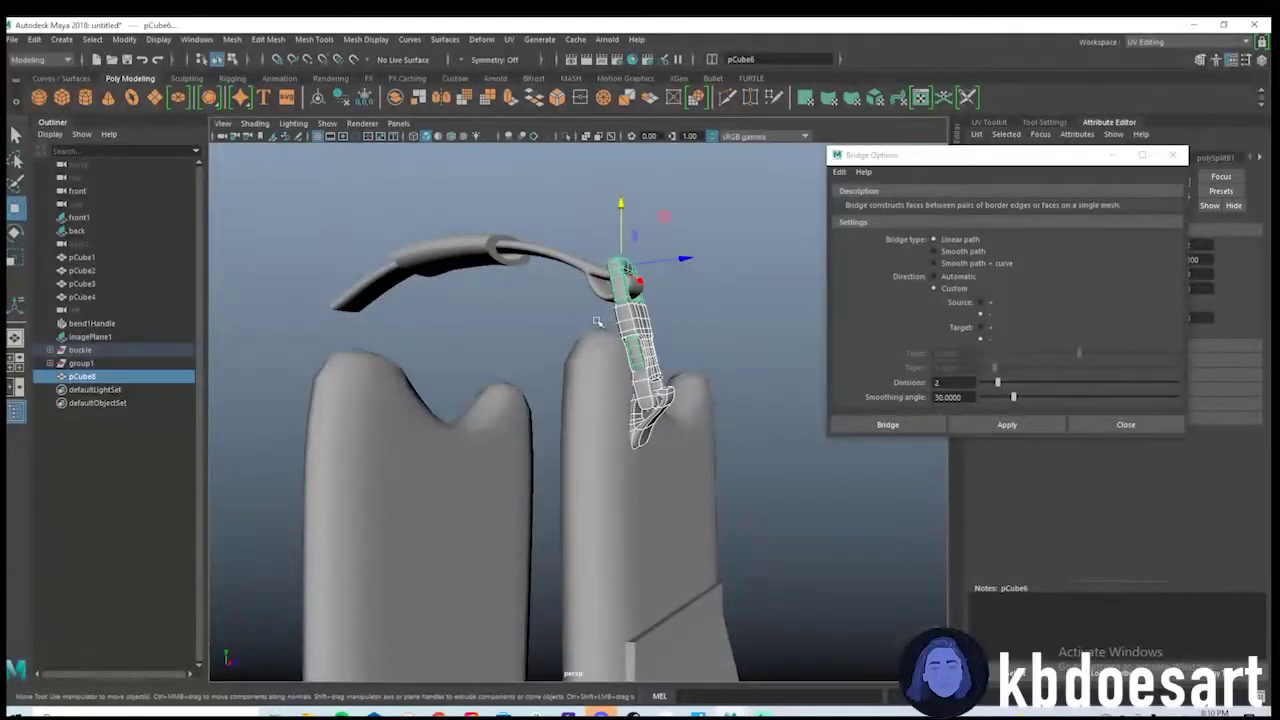
key("ctrl+g")
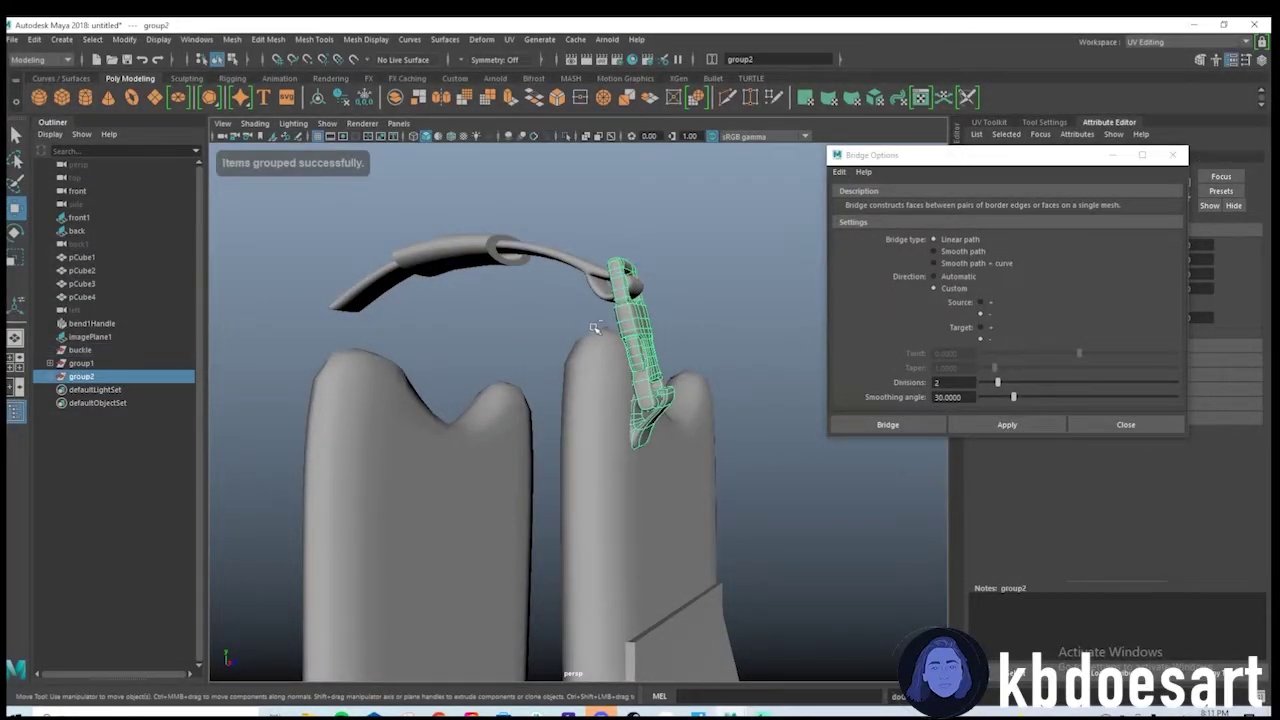
key("ctrl+g")
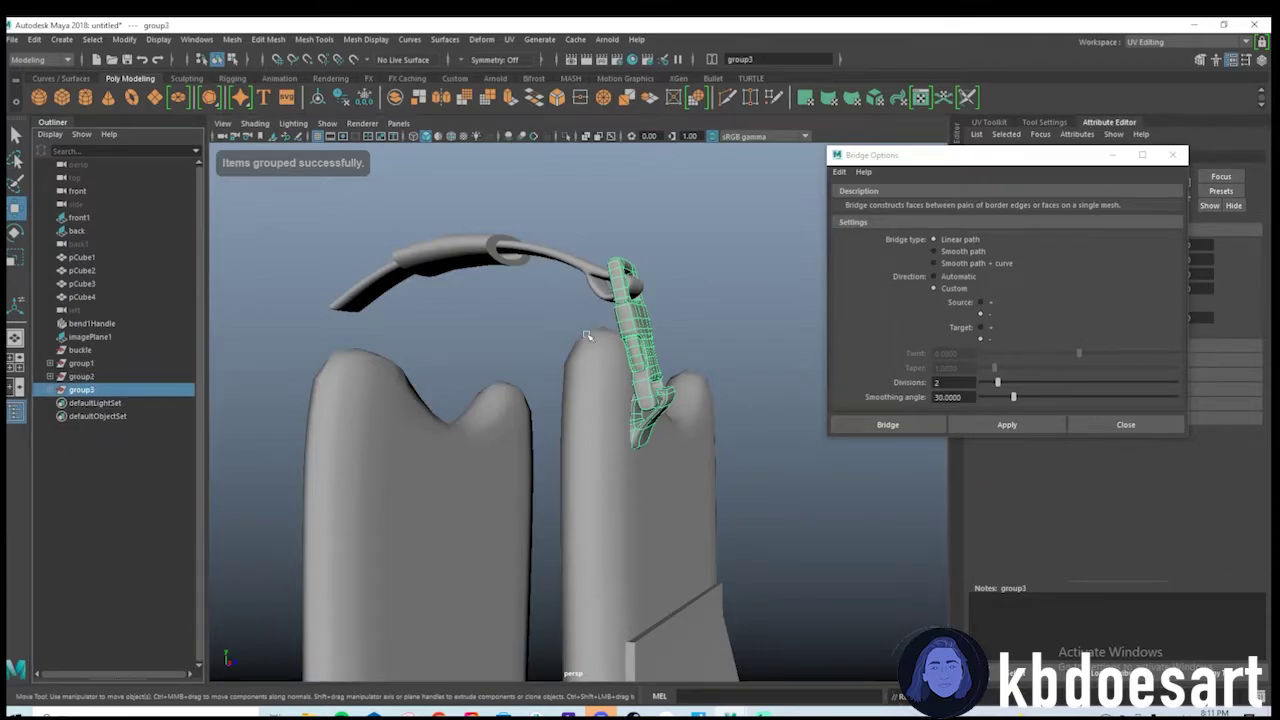
Delete the empty old buckle group and rename the shoulder strap's group as strap.
left_click(98, 352)
key("Delete")
left_click(98, 378)
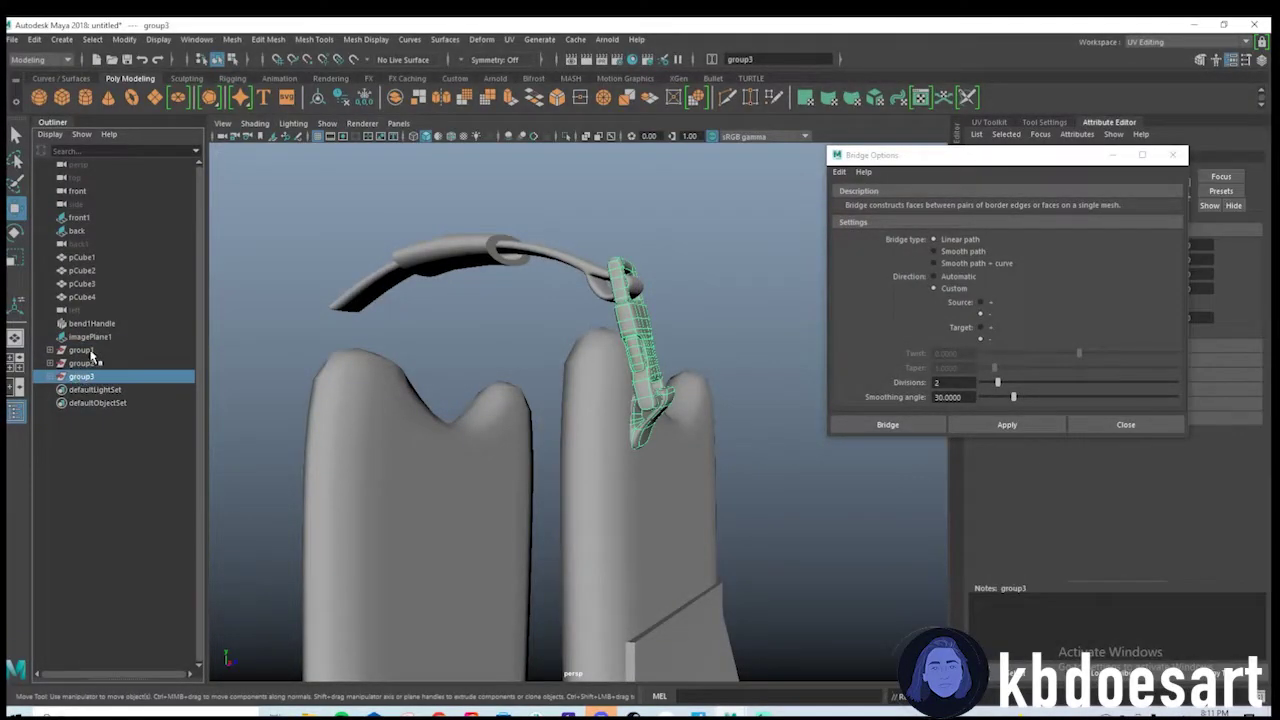
double_click(82, 351)
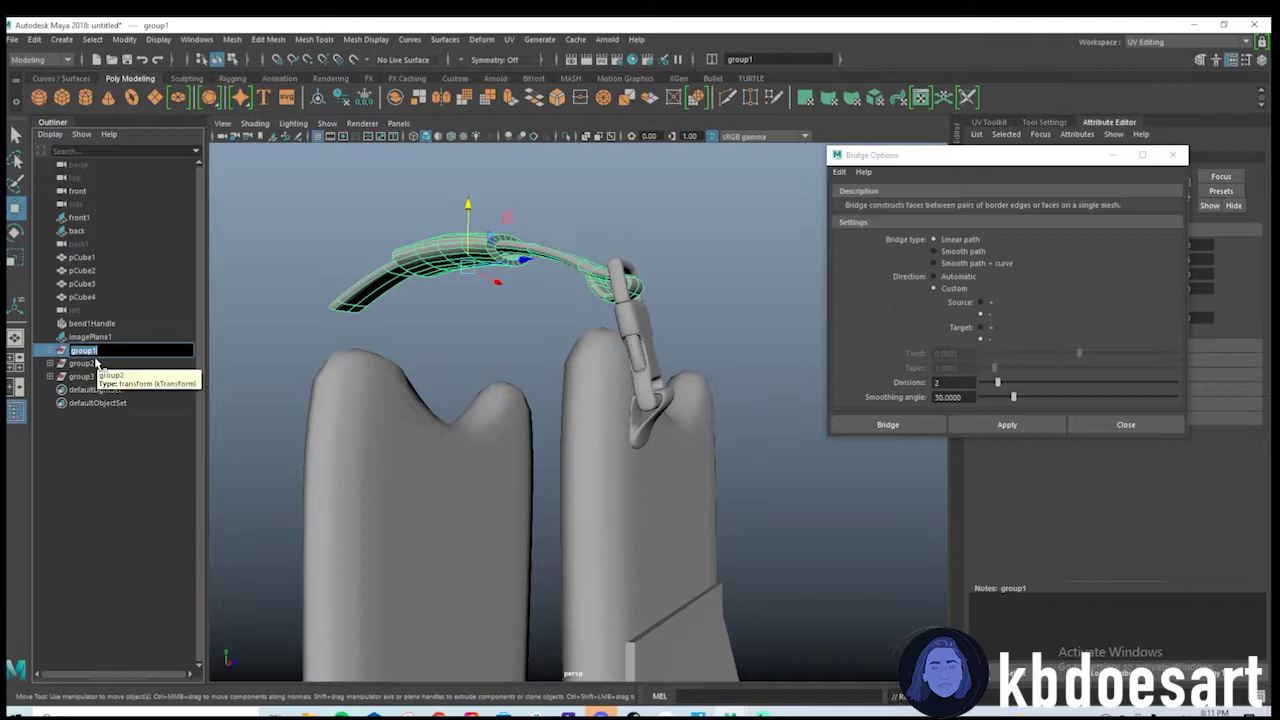
type("strap")
key("Return")
Rename the original and duplicated buckle groups as buckle, and close the bridge options.
double_click(83, 363)
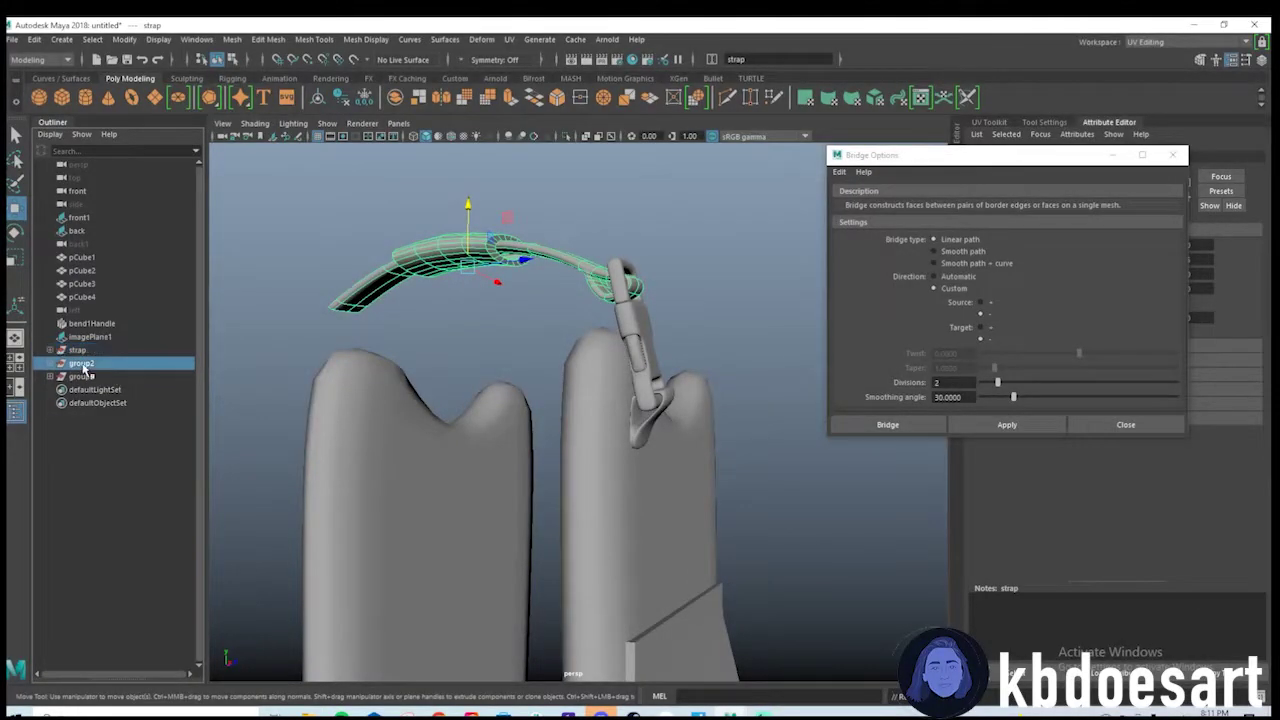
type("buckle")
key("Return")
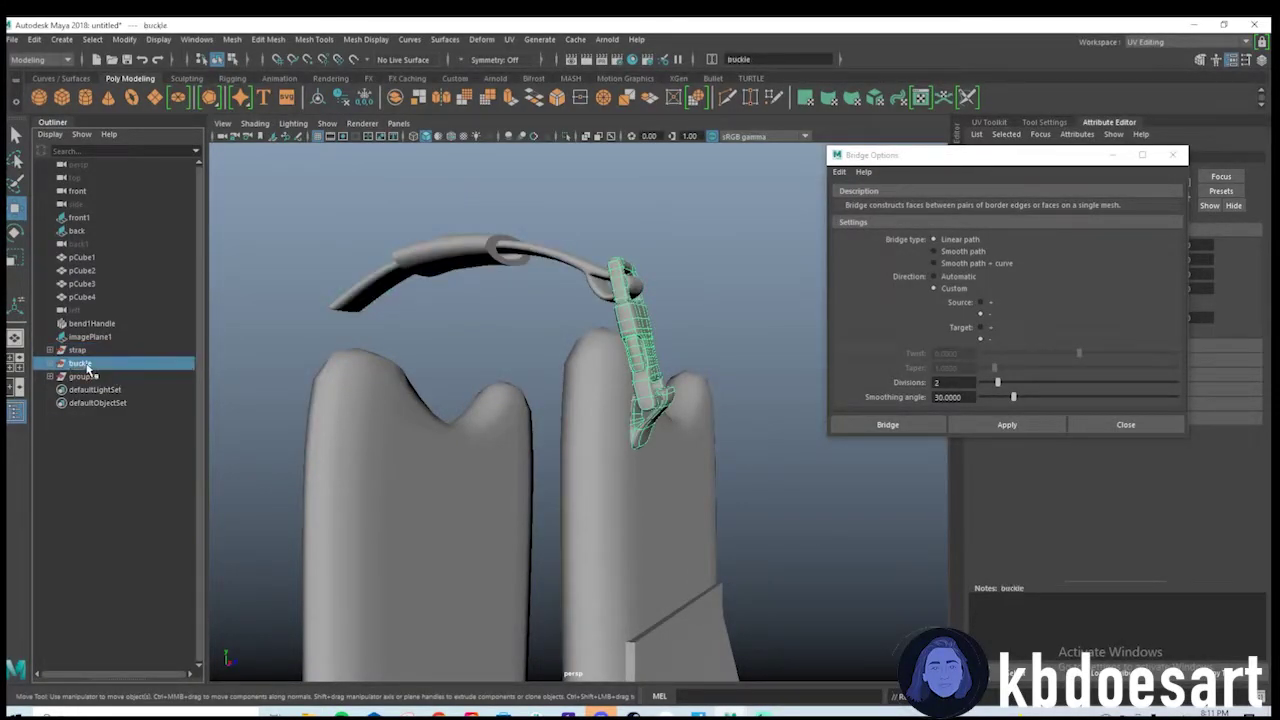
left_click(88, 377)
double_click(85, 376)
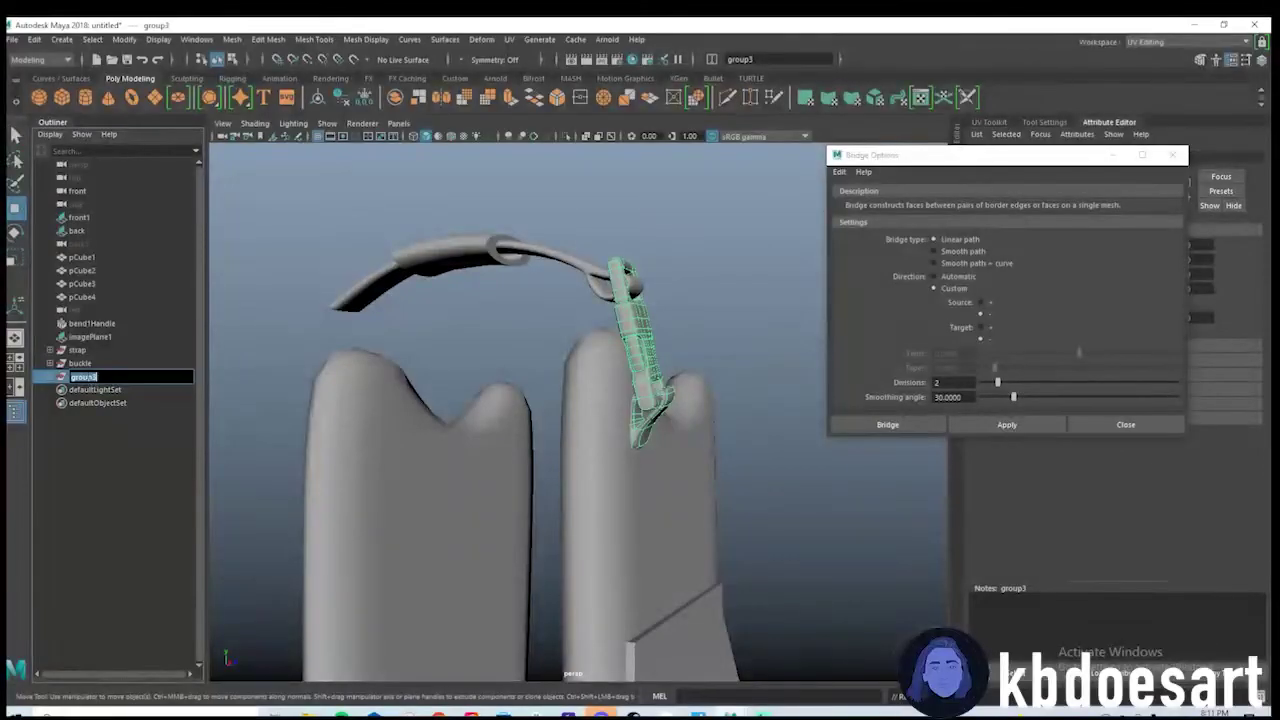
type("buckle")
key("Return")
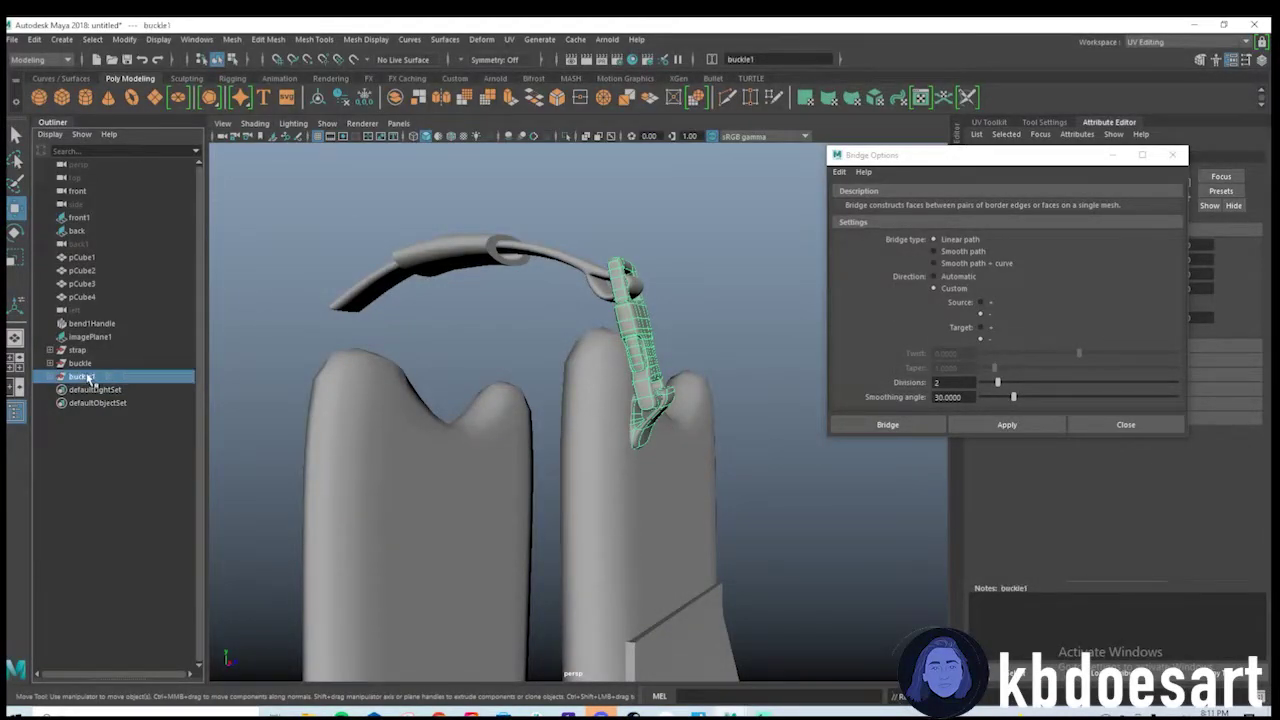
left_click(1172, 156)
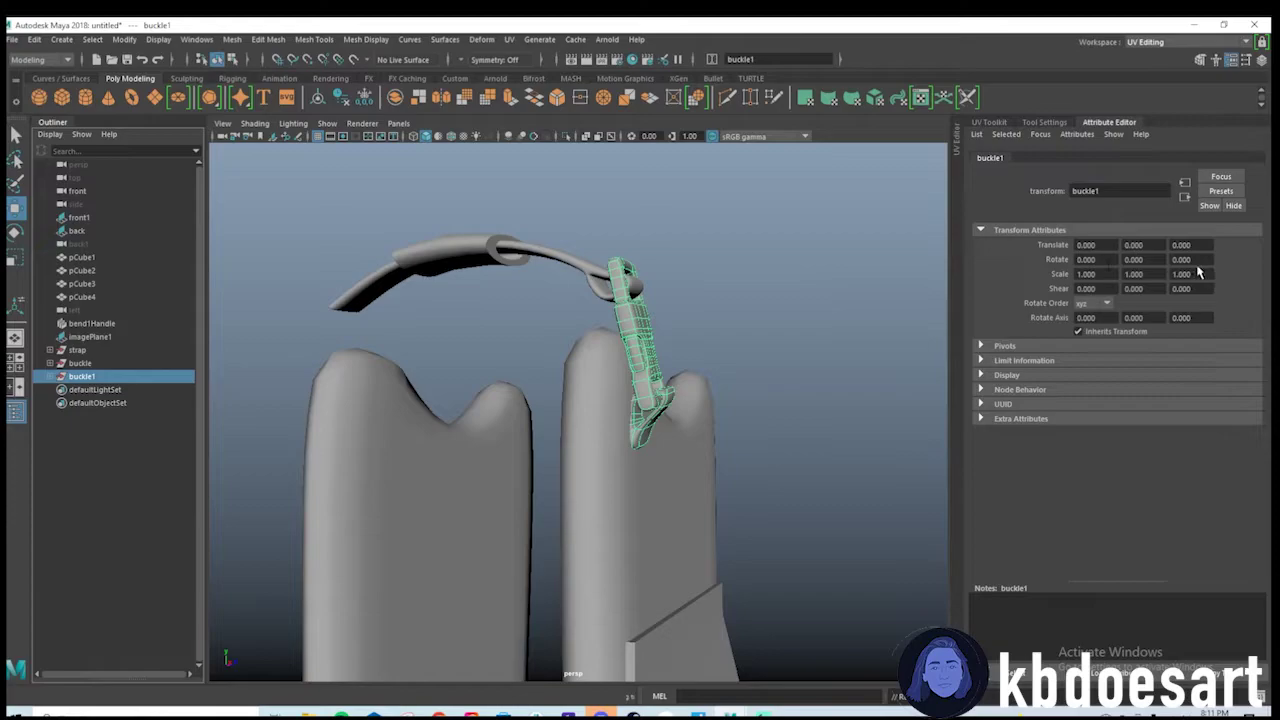
Try rotating the duplicated buckle group 180 degrees about Z.
key("Return")
scroll(423, 306, "down", 8)
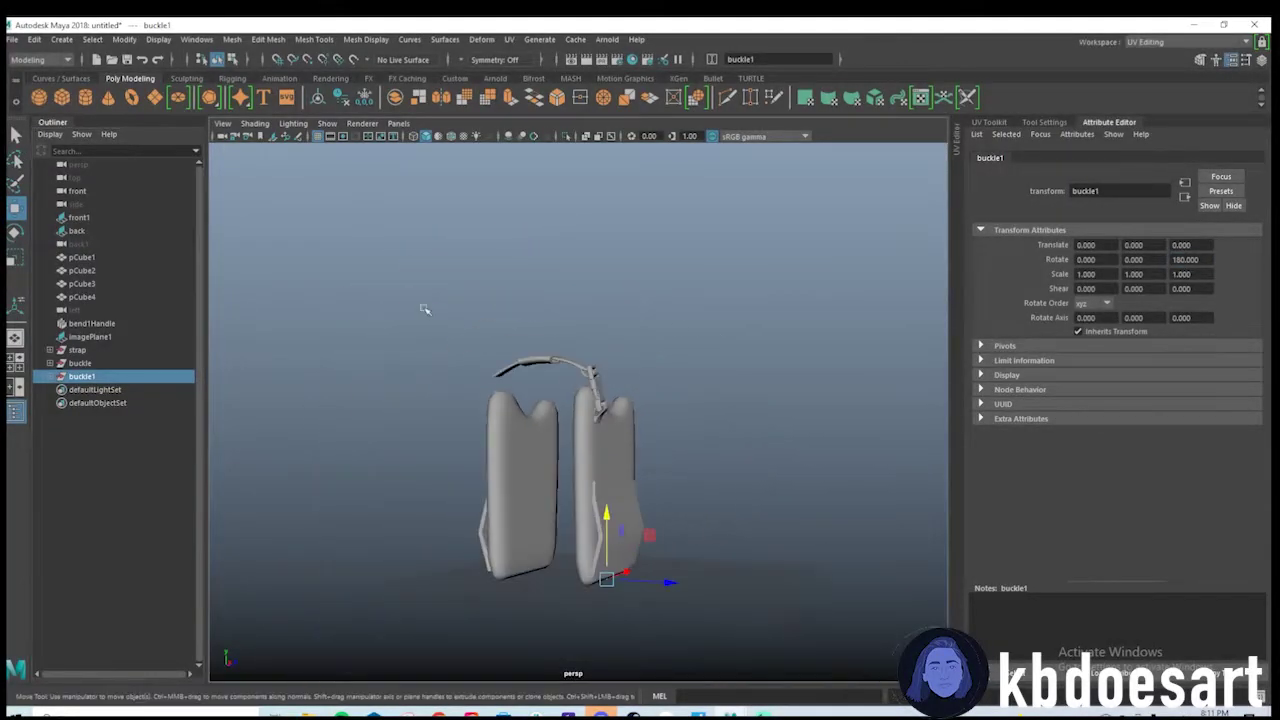
left_click_drag(423, 306, 564, 391, "alt")
scroll(529, 428, "up", 6)
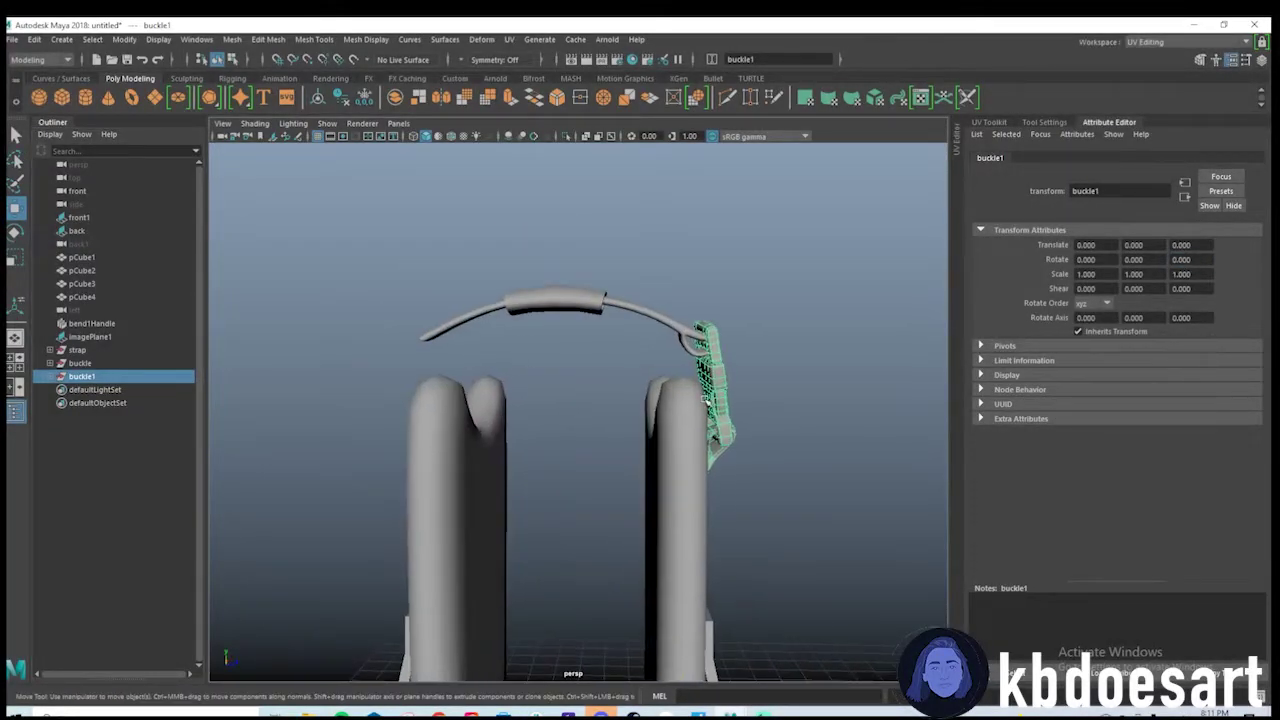
Center the duplicated buckle group's pivot, rotate it 180 degrees about Y, and place it at the strap's rear end, about -7.37 in Z.
left_click(124, 39)
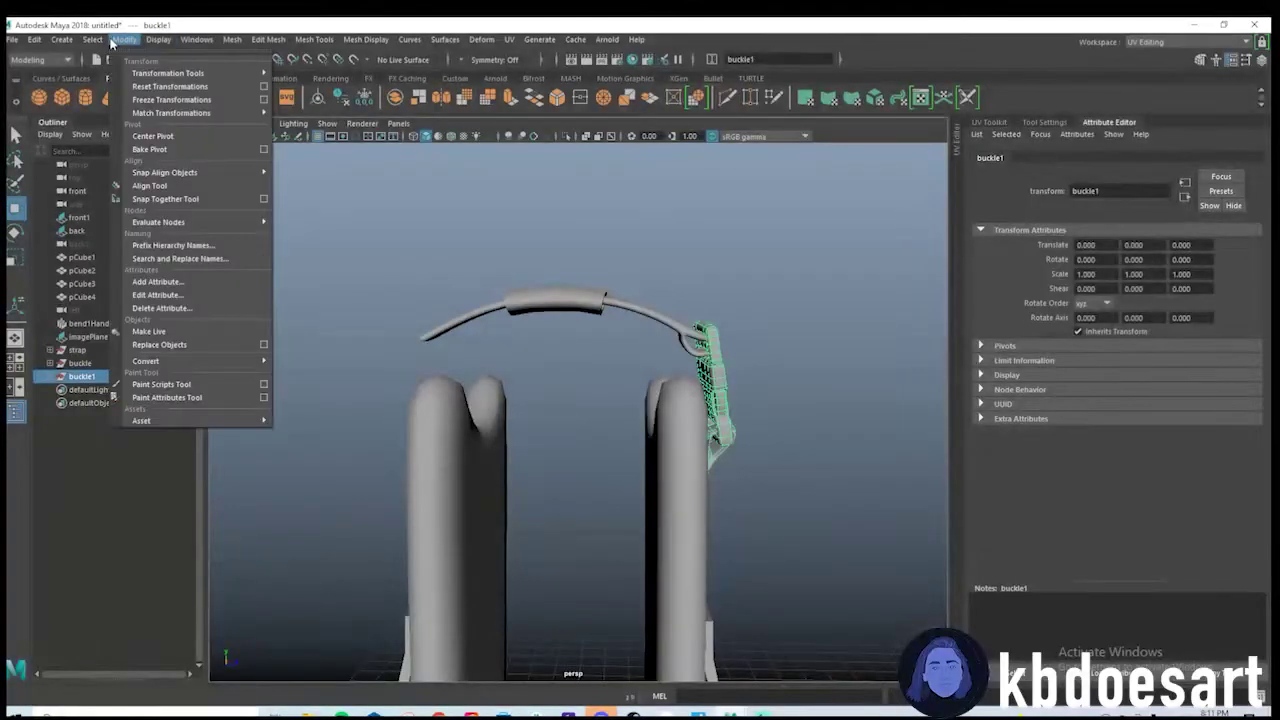
left_click(150, 135)
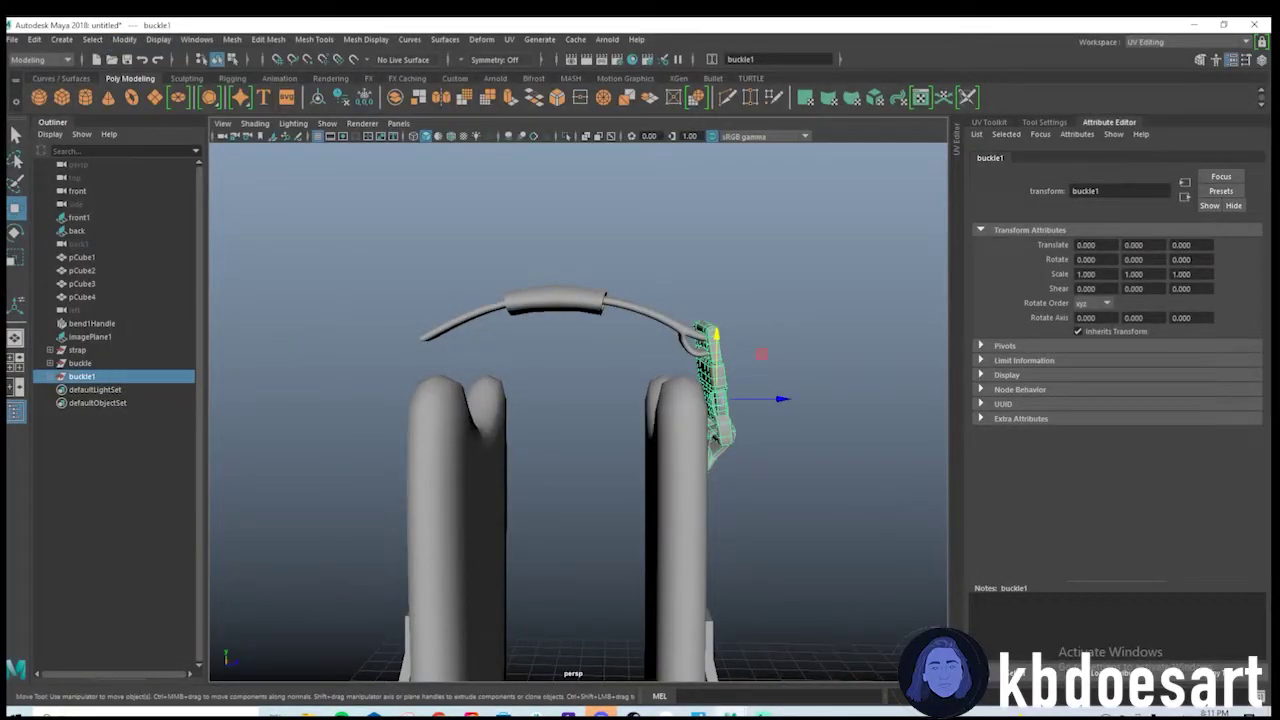
type("180")
key("Return")
left_click_drag(742, 318, 509, 378, "alt")
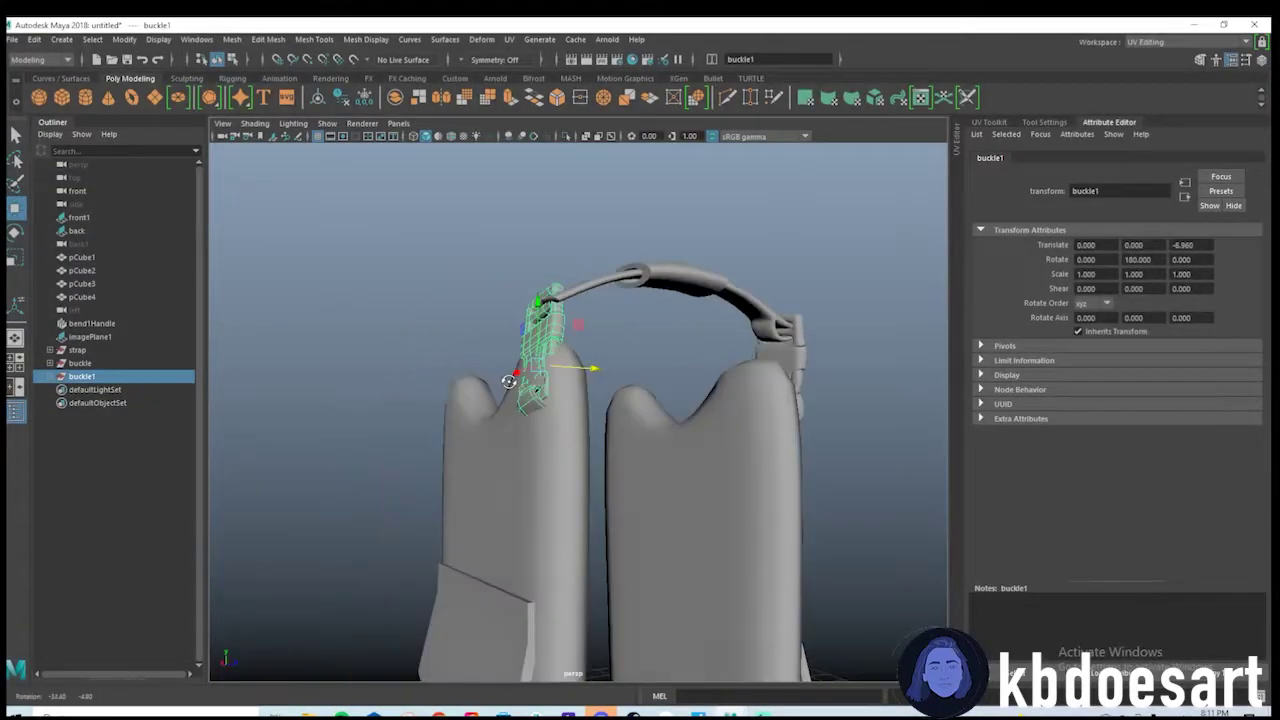
right_click_drag(509, 378, 634, 406, "alt")
left_click_drag(634, 406, 562, 464, "alt")
left_click_drag(478, 505, 557, 423, "alt")
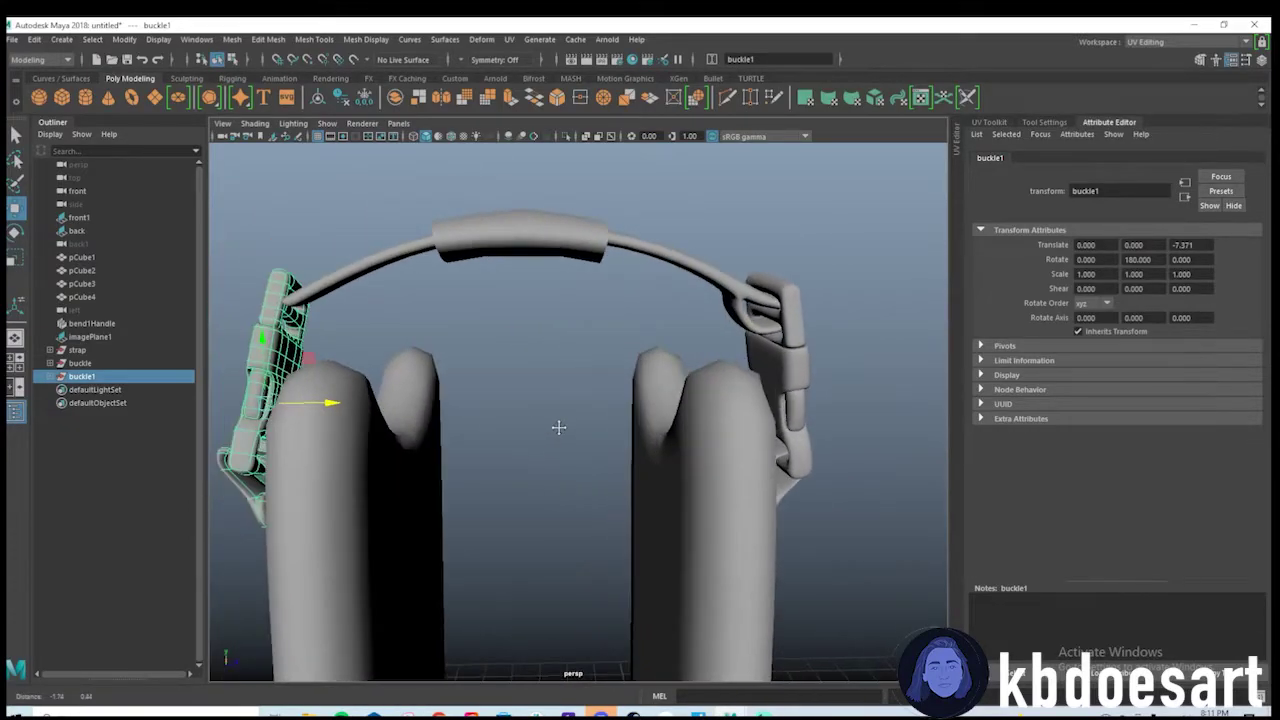
Select the sleeve around the middle of the shoulder strap and undo its last move.
scroll(572, 418, "up", 2)
left_click(626, 254)
left_click_drag(600, 286, 626, 260, "alt")
left_click(506, 236)
left_click_drag(506, 236, 582, 200, "alt")
key("ctrl+z")
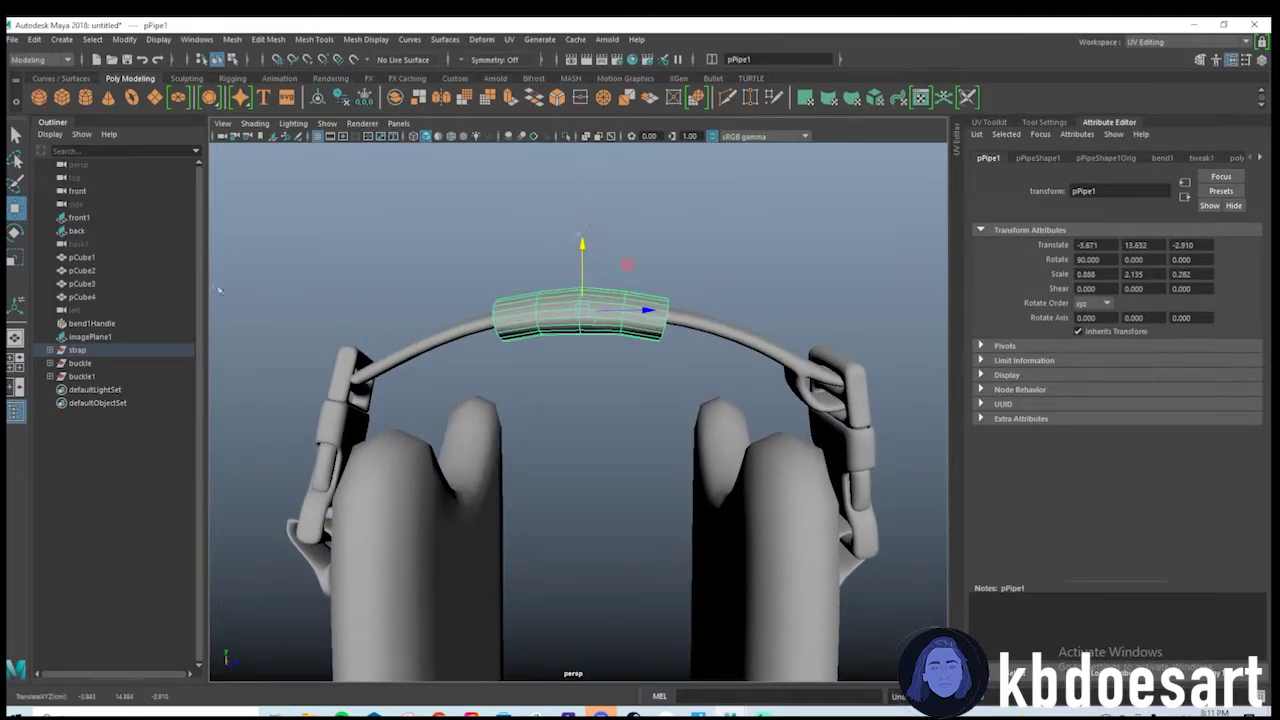
Delete the rear half of the shoulder strap mesh, keeping the half looped through the front buckle.
left_click(703, 327)
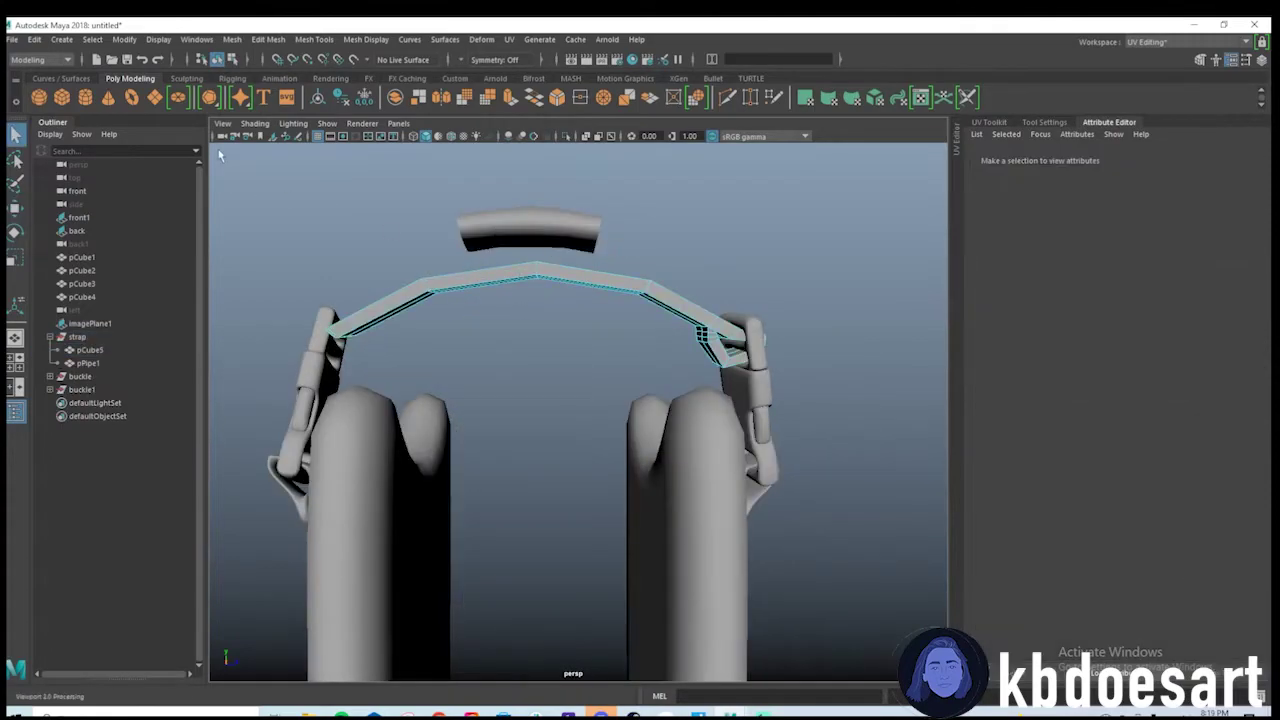
left_click_drag(216, 150, 519, 448)
key("Delete")
key("F8")
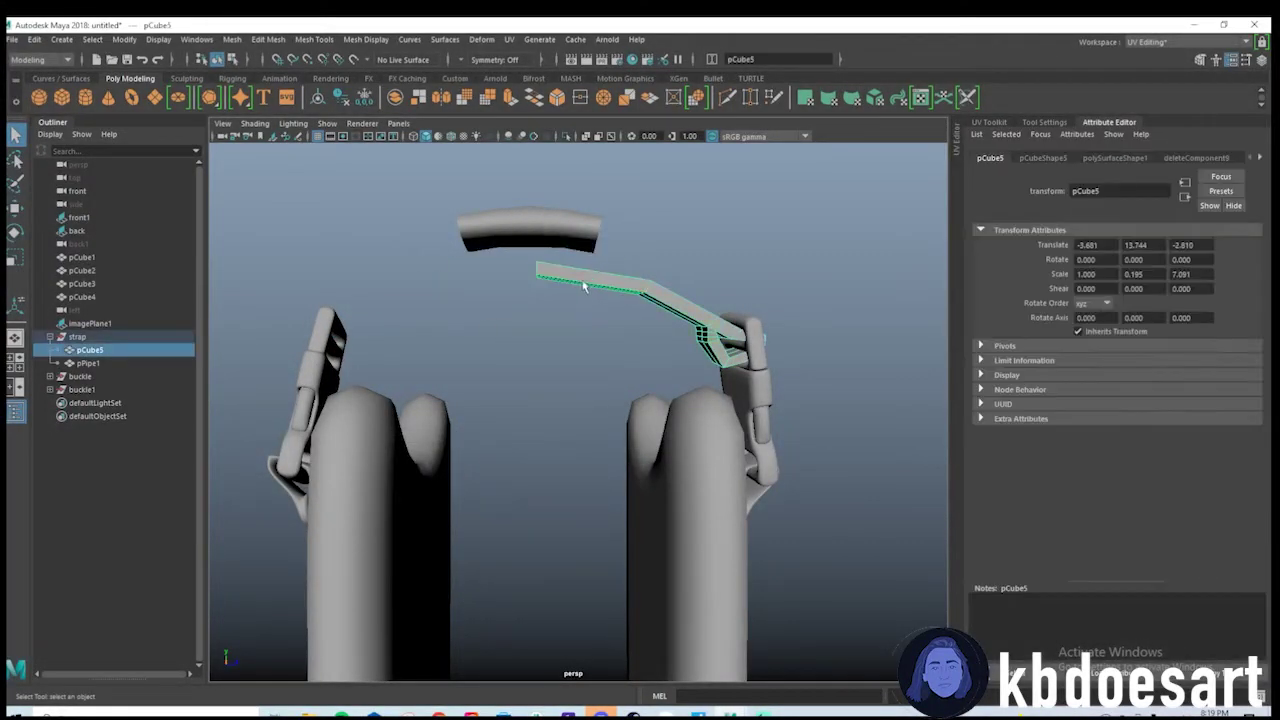
Duplicate the remaining strap half and rotate the copy 180 degrees about Y to form the rear half.
key("w")
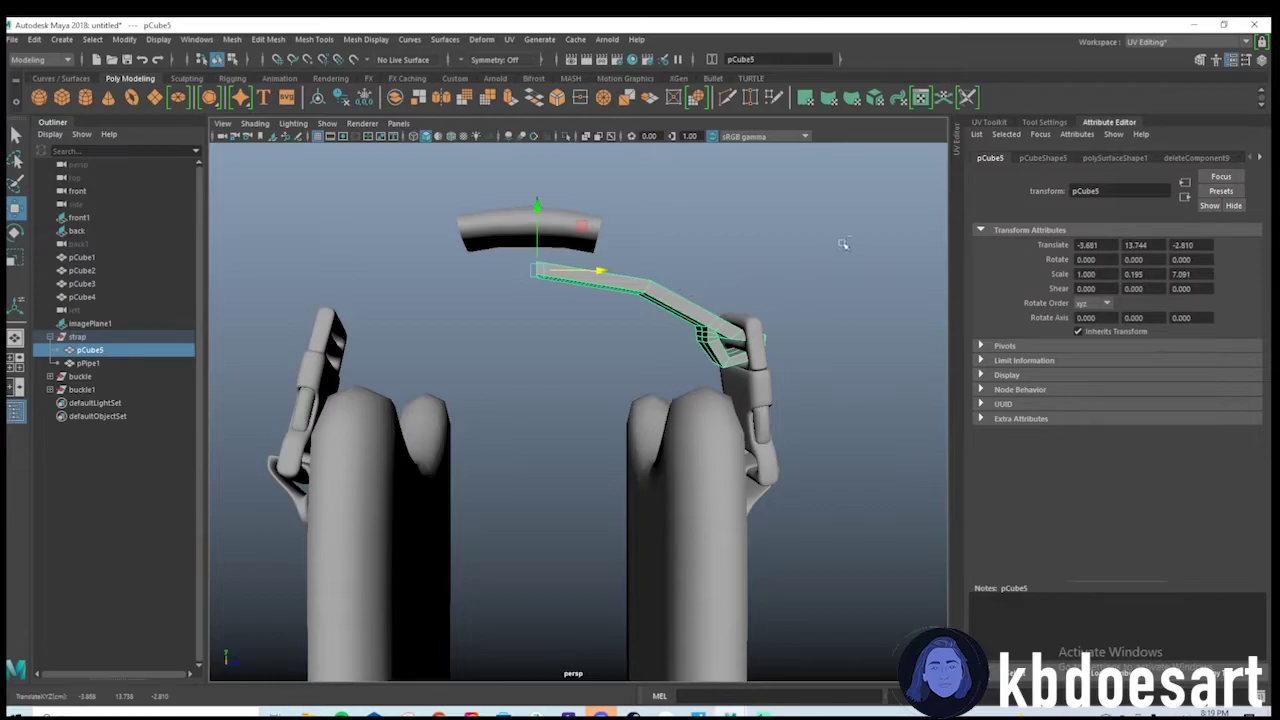
key("ctrl+d")
double_click(1138, 260)
type("180")
key("Return")
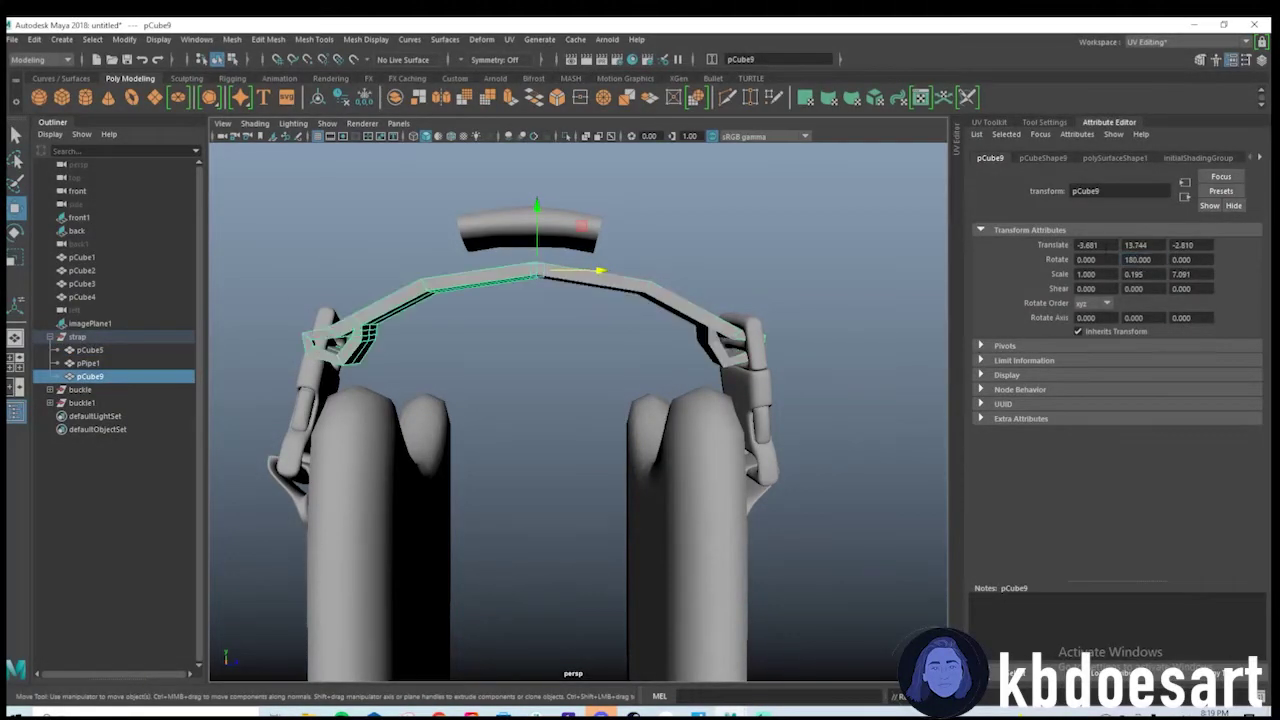
Combine the front and rear strap halves into a single mesh.
right_click_drag(456, 316, 597, 240, "alt")
middle_click_drag(597, 240, 589, 440, "alt")
right_click_drag(589, 440, 786, 452, "alt")
left_click_drag(786, 452, 664, 427, "alt")
left_click(716, 429)
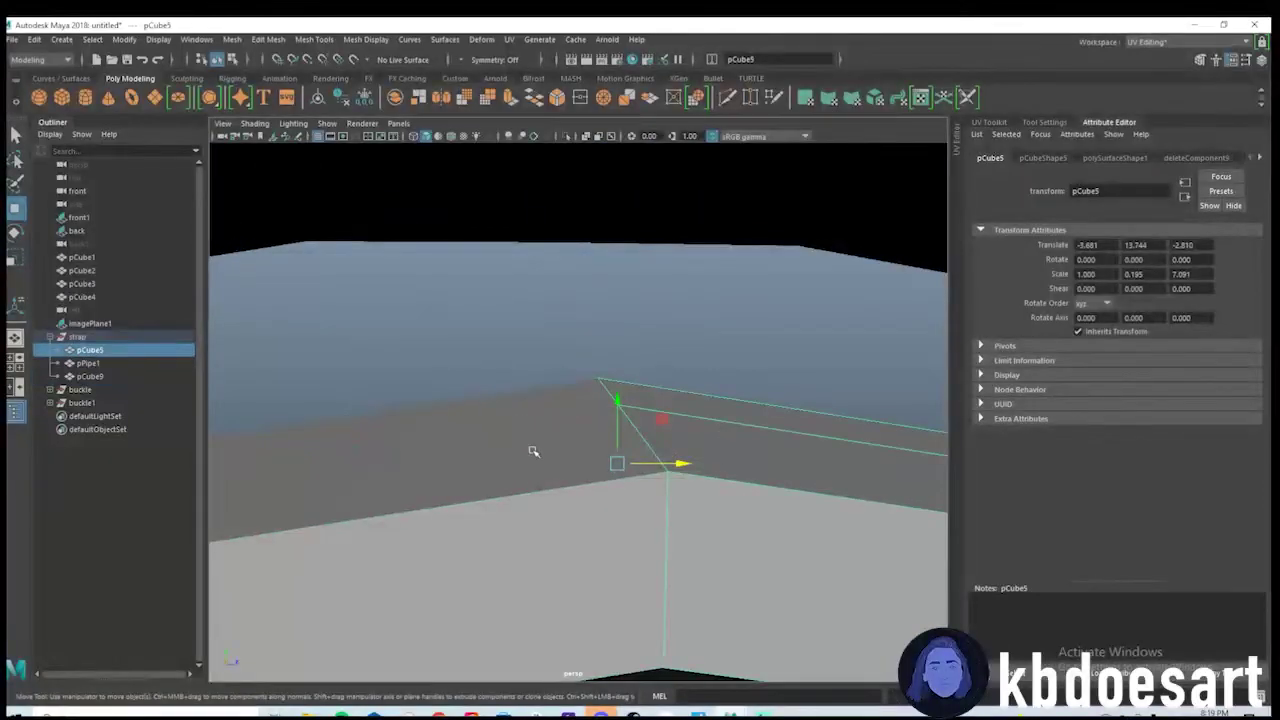
left_click(606, 425, "shift")
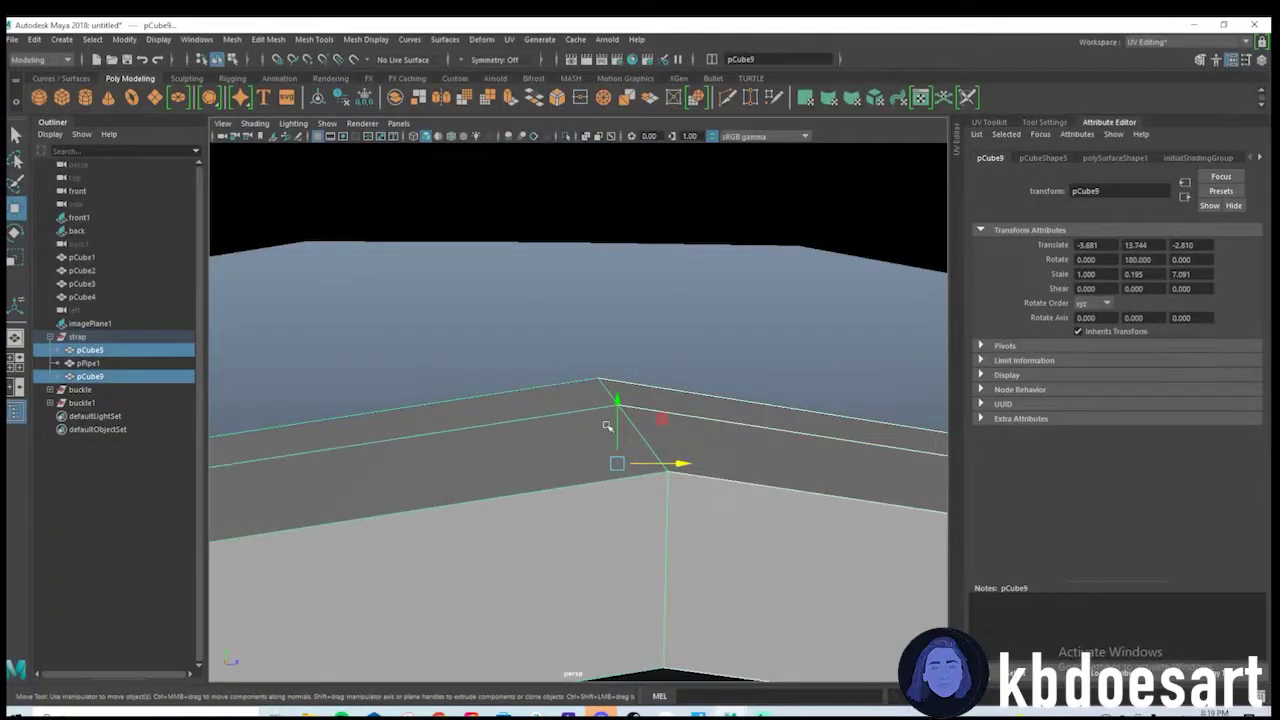
left_click(231, 43)
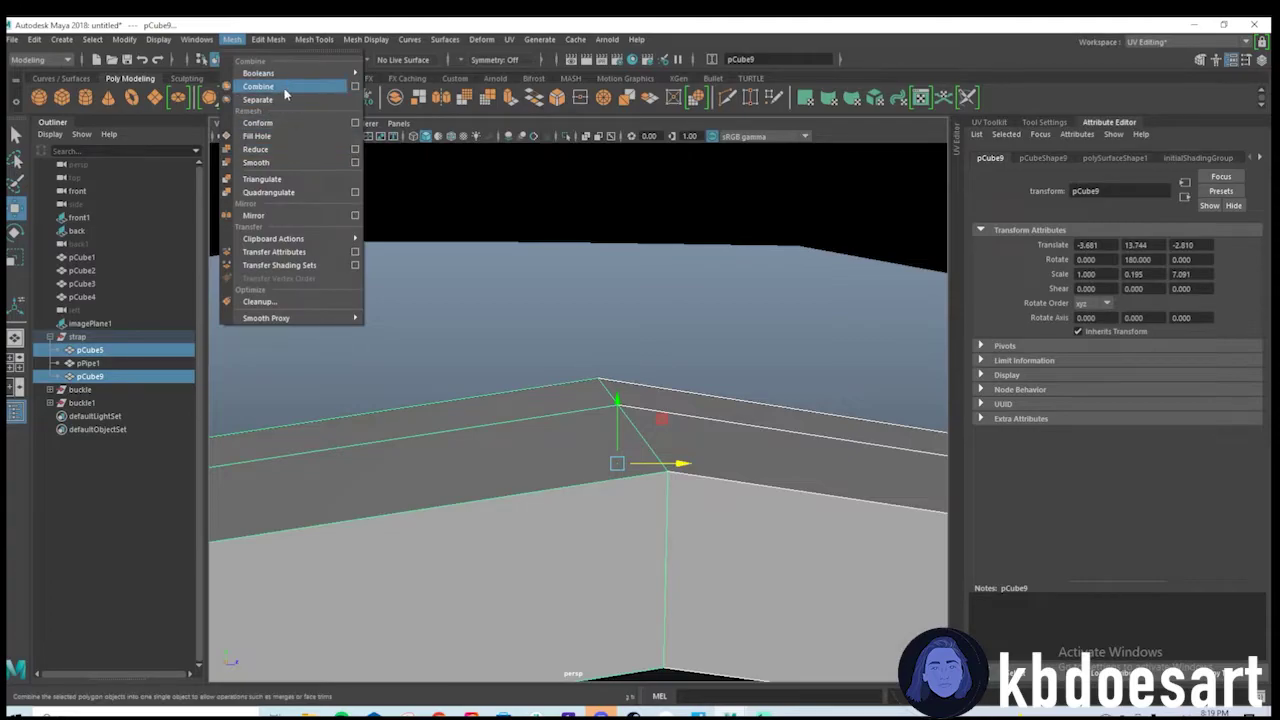
left_click(300, 86)
Switch the combined strap to vertex editing and raise one vertex at a corner of the middle seam.
left_click_drag(671, 420, 502, 347, "alt")
right_click_drag(500, 349, 453, 347)
left_click_drag(455, 348, 509, 366, "alt")
right_click_drag(509, 366, 578, 390, "alt")
left_click_drag(564, 446, 571, 428, "alt")
left_click(567, 312)
left_click_drag(568, 244, 564, 201)
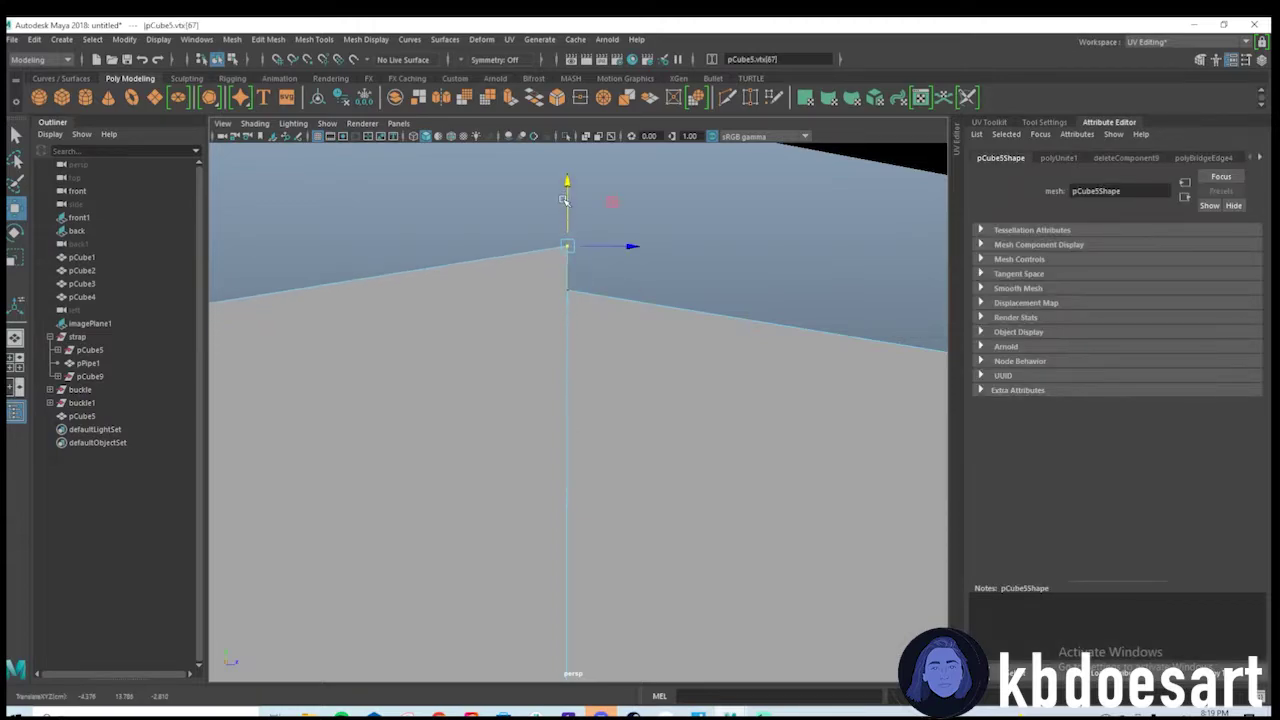
Merge the raised vertex with its counterpart at the seam corner, using a distance threshold of 0.01.
left_click(571, 292, "shift")
left_click_drag(580, 371, 568, 372, "alt")
left_click(298, 41)
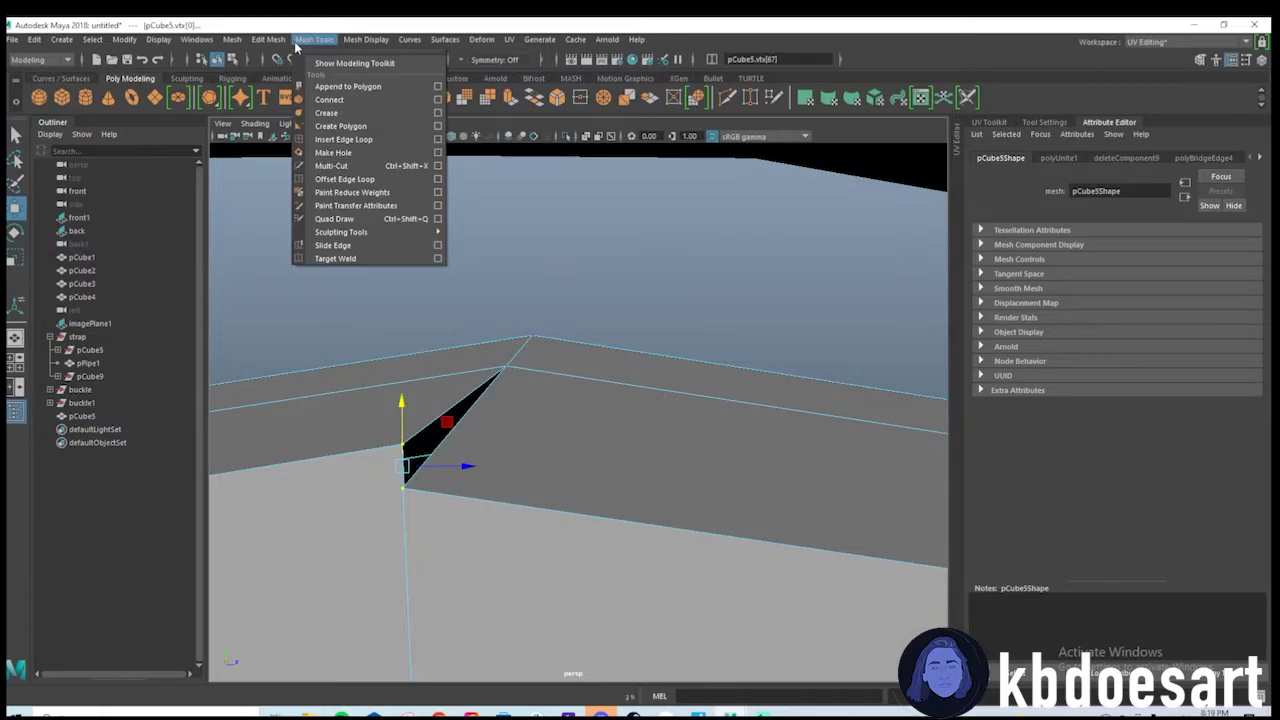
mouse_move(370, 39)
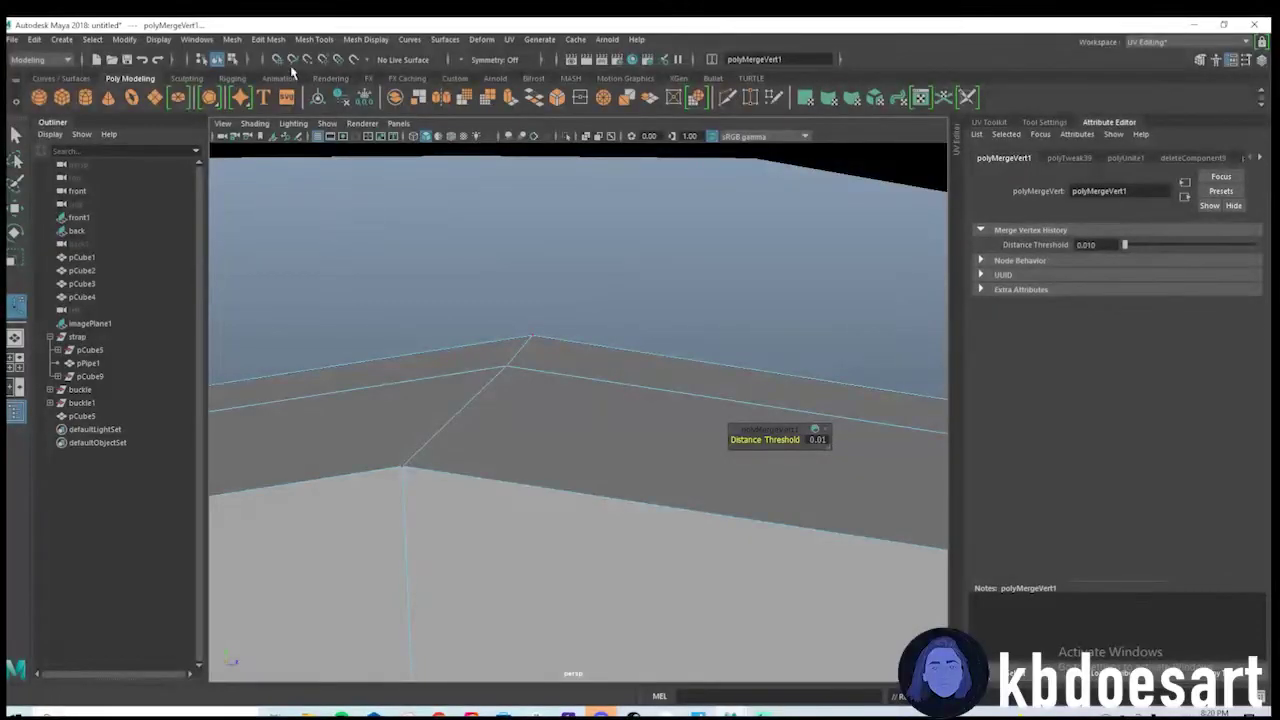
left_click(236, 42)
mouse_move(267, 44)
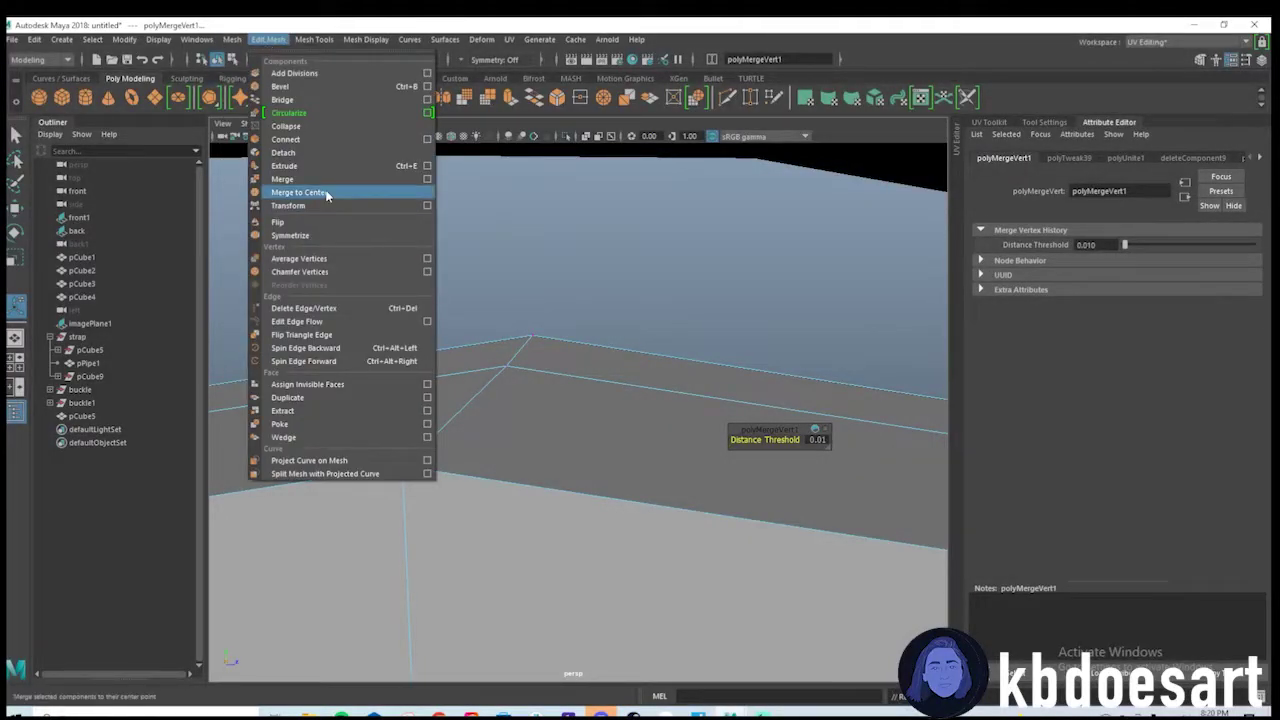
left_click(519, 384)
Merge the overlapping vertices at the next two points of the strap's middle seam.
left_click_drag(519, 382, 489, 365, "alt")
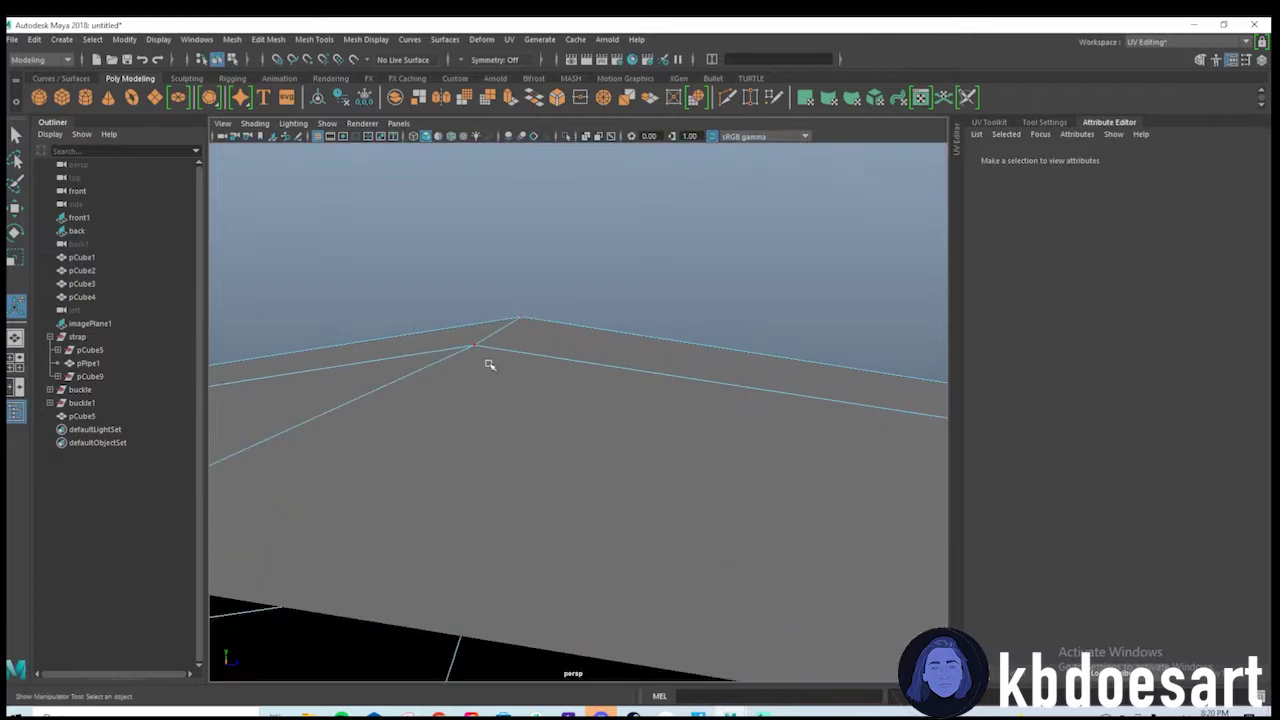
left_click(480, 348)
left_click(268, 39)
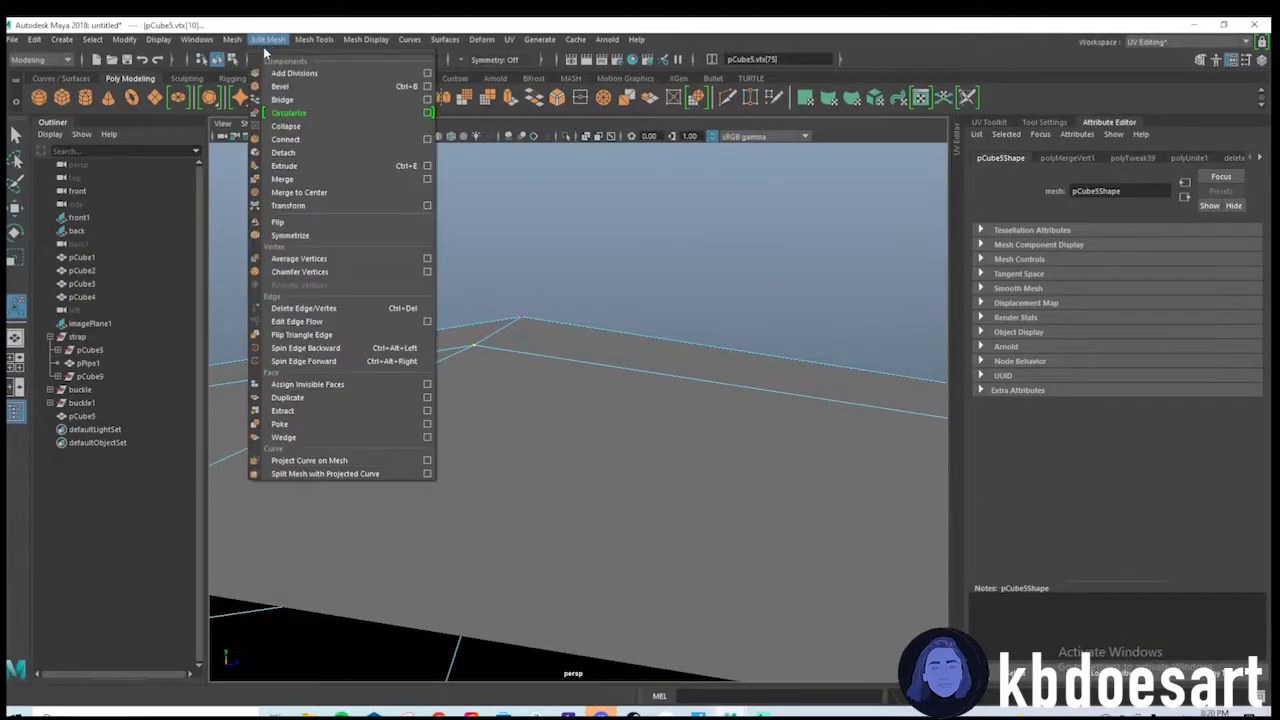
left_click(300, 186)
left_click_drag(522, 313, 524, 320)
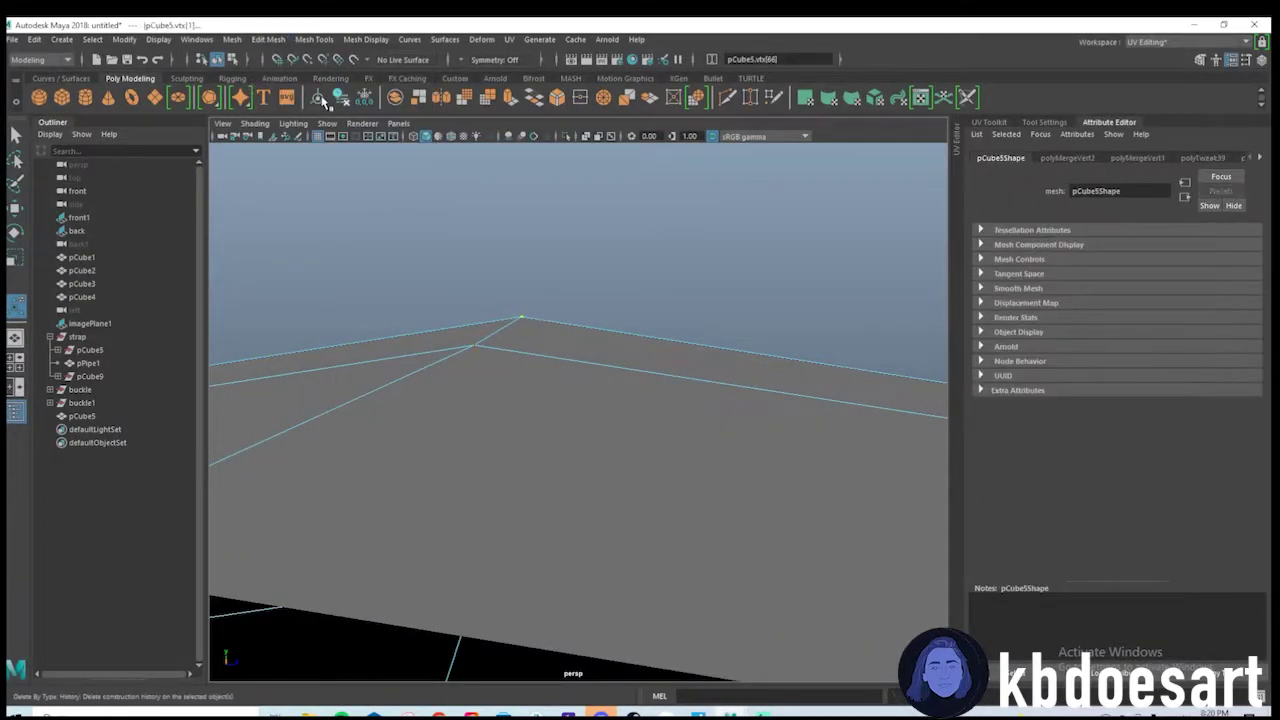
left_click(268, 39)
left_click(284, 179)
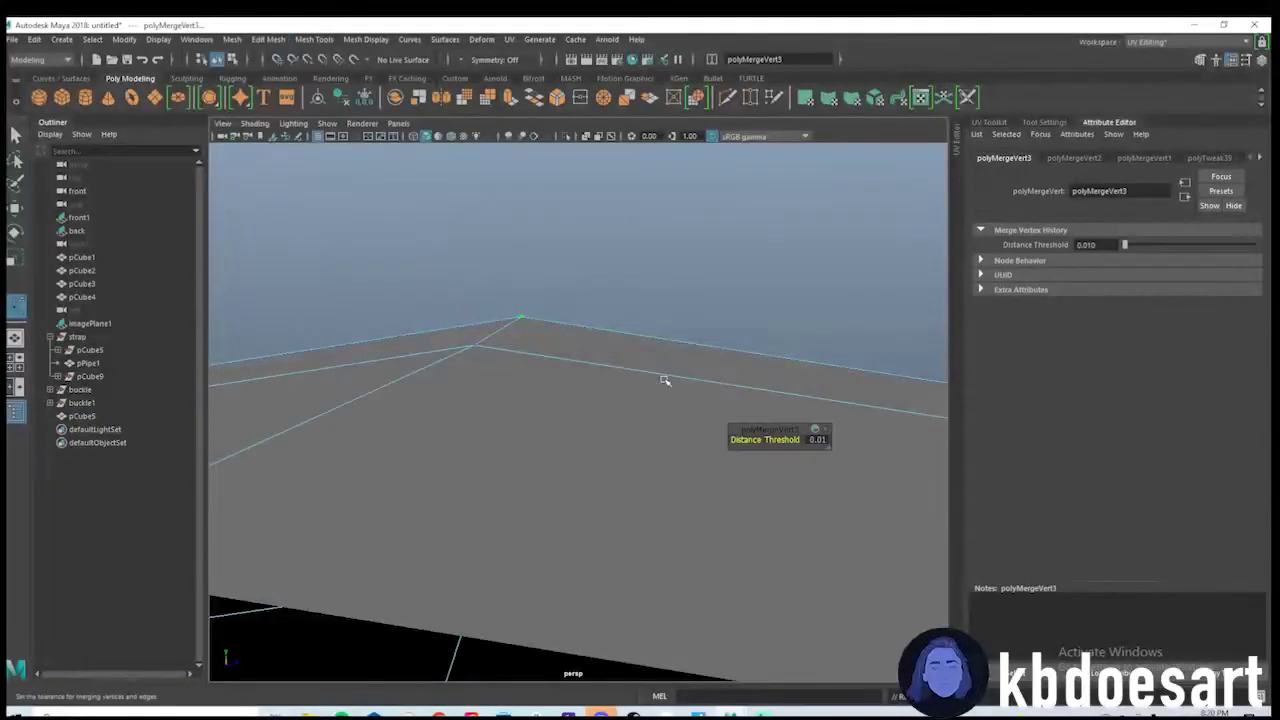
Select the overlapping vertices at another corner on the opposite side of the strap's middle seam.
left_click(532, 290)
left_click_drag(520, 276, 616, 396)
right_click_drag(616, 396, 642, 388, "alt")
right_click_drag(441, 402, 580, 406, "alt")
left_click_drag(580, 406, 660, 406, "alt")
middle_click_drag(660, 406, 802, 461, "alt")
left_click_drag(802, 460, 651, 396, "alt")
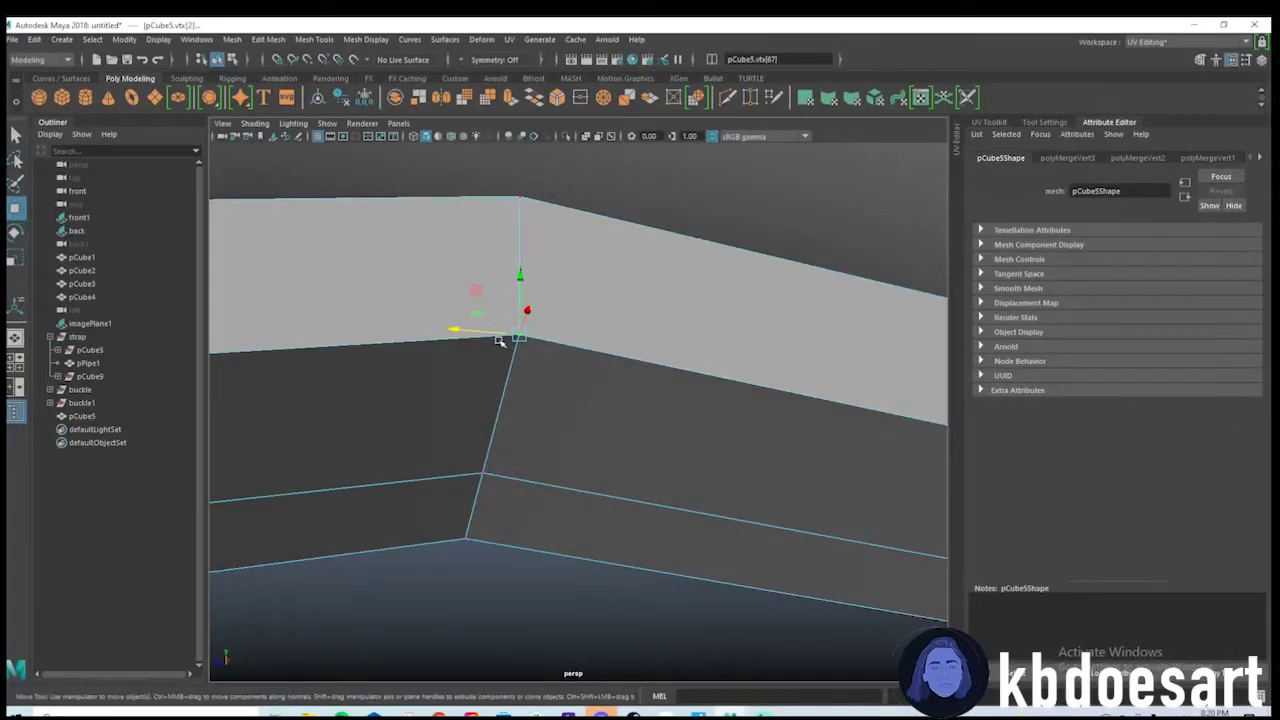
Merge the coincident vertices along the fold at the middle of the pCube5 strap, one corner at a time.
left_click_drag(540, 357, 526, 292, "alt")
left_click(268, 39)
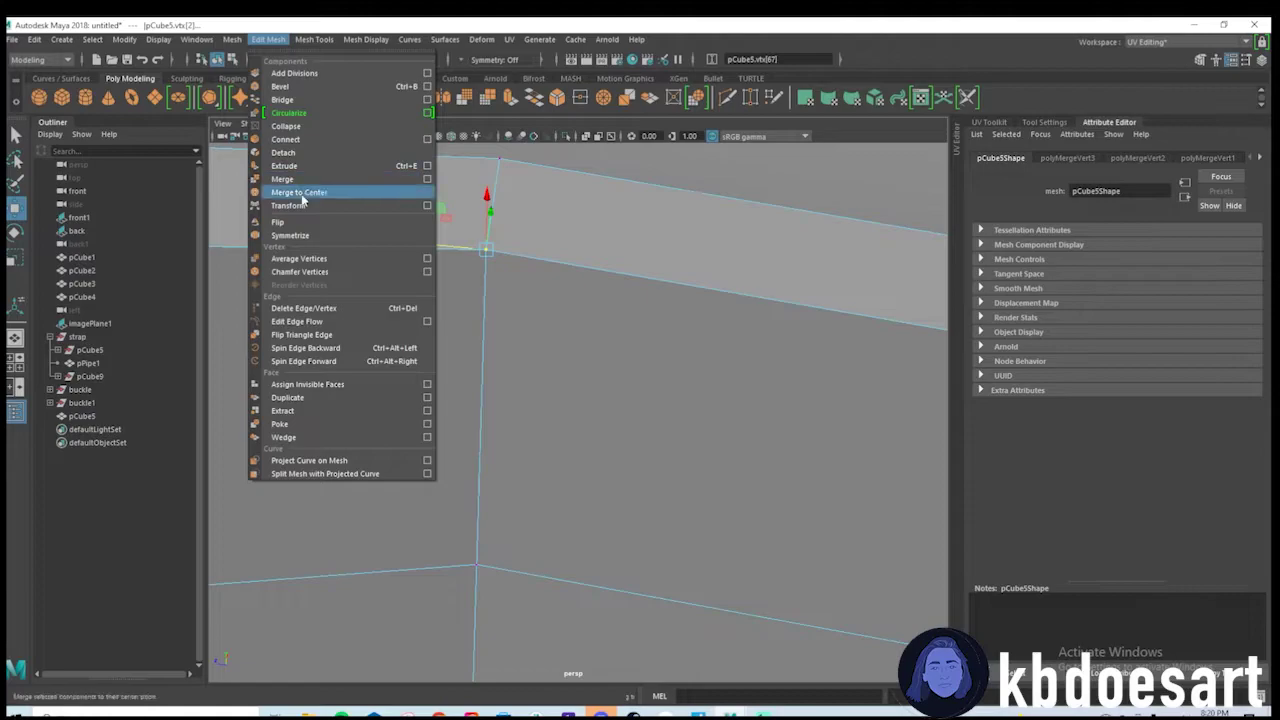
left_click(300, 179)
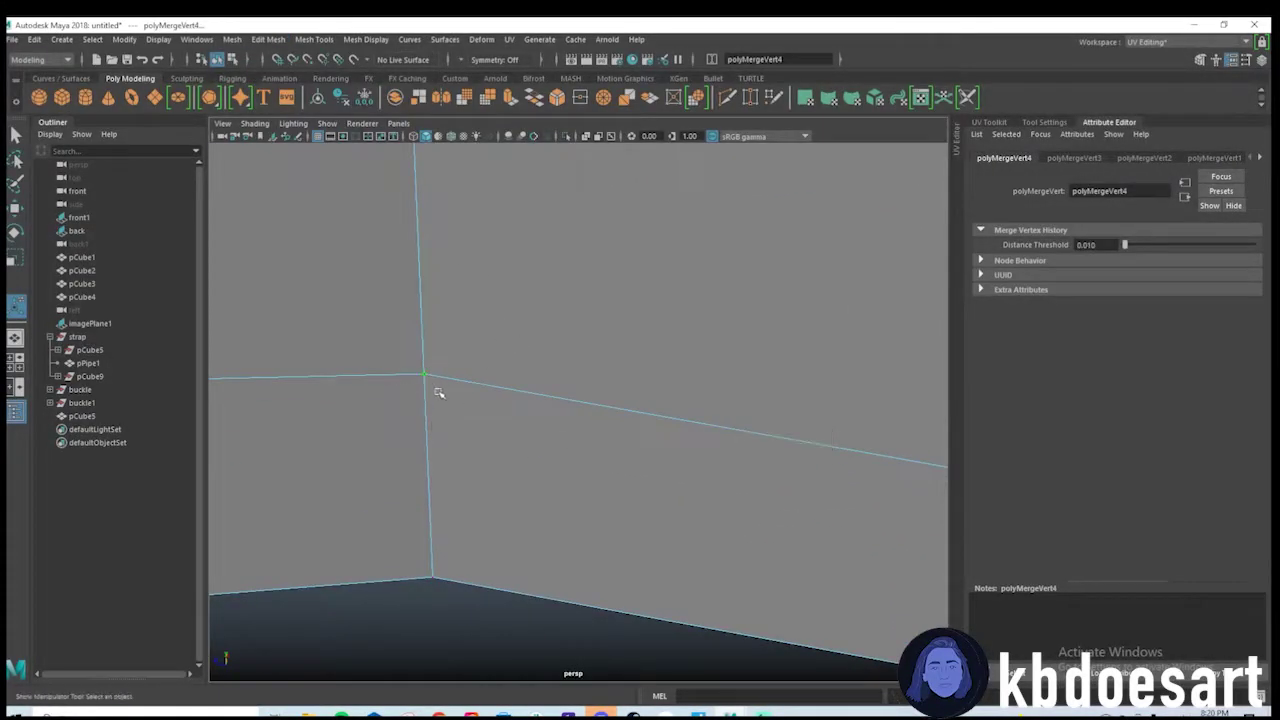
left_click(426, 378)
left_click(232, 39)
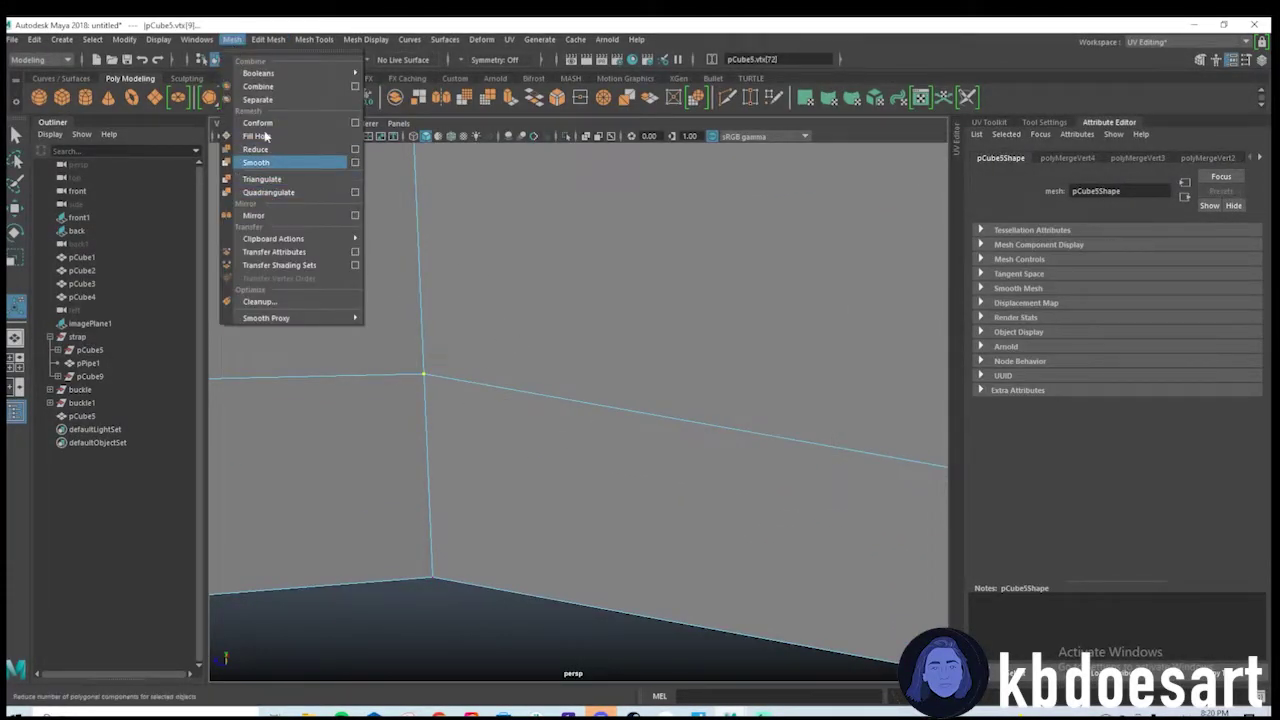
mouse_move(268, 50)
left_click(300, 187)
left_click_drag(425, 500, 460, 446, "alt")
left_click(267, 45)
left_click(300, 180)
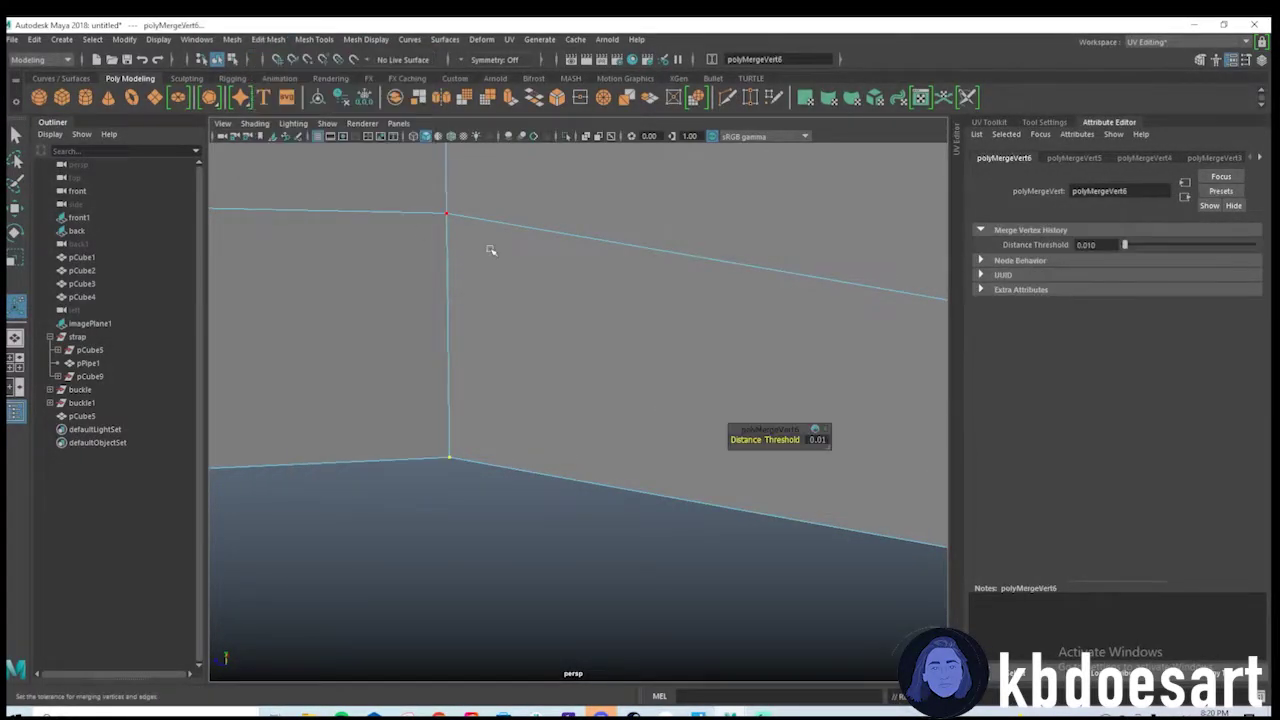
Check the vertices around the strap's middle fold for gaps by selecting and test-moving them, undoing the test move.
key("w")
scroll(489, 285, "down", 5)
left_click_drag(570, 290, 524, 291, "alt")
left_click_drag(434, 320, 471, 328, "alt")
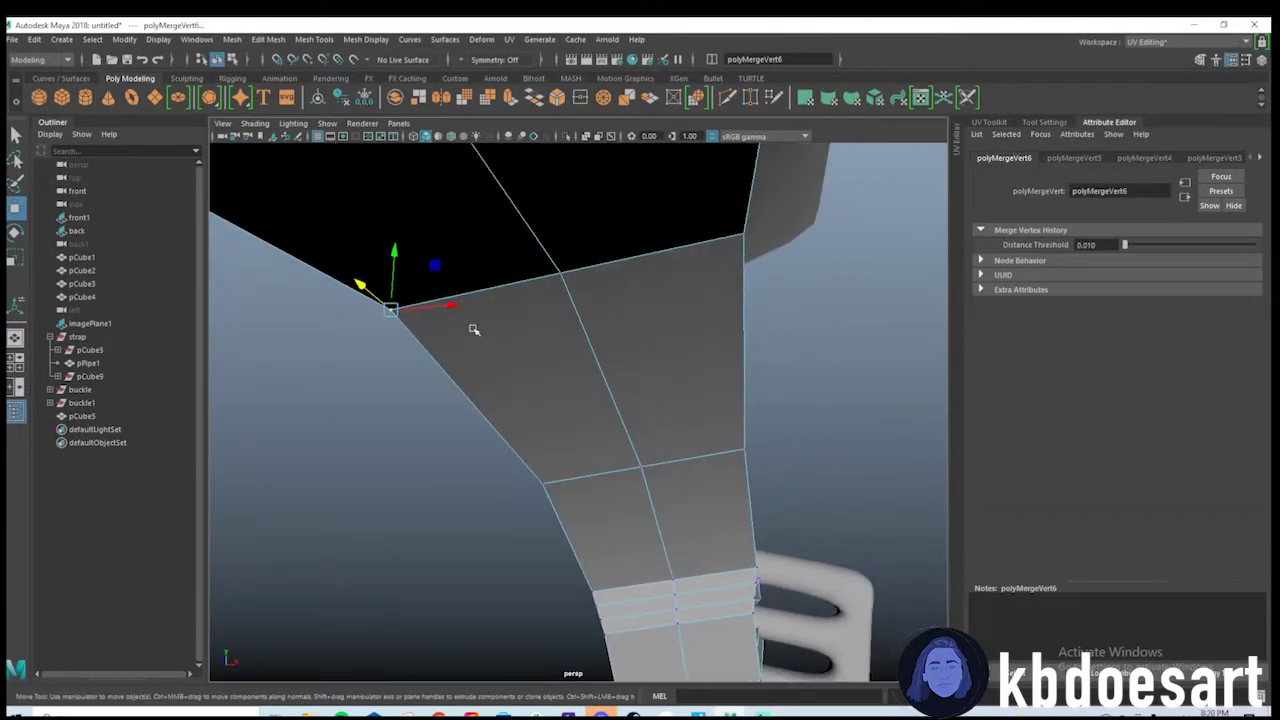
left_click_drag(391, 252, 564, 294)
key("ctrl+z")
left_click(615, 276)
left_click(617, 276)
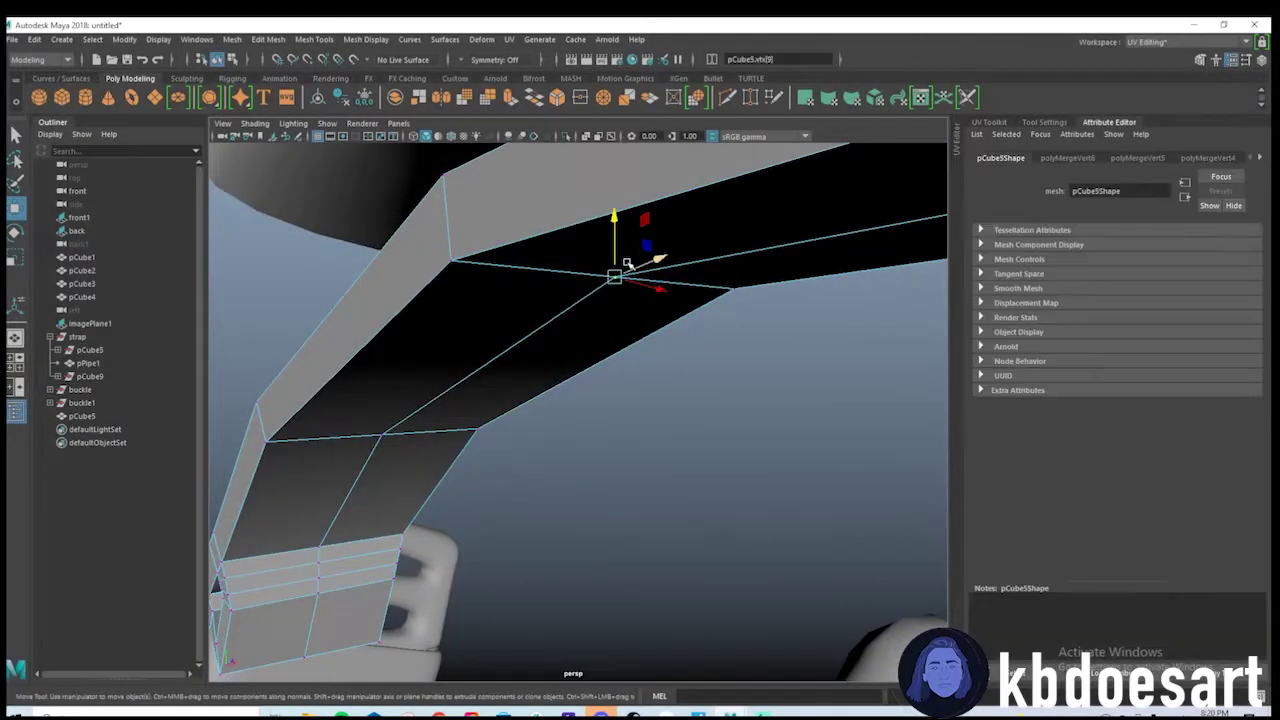
middle_click_drag(634, 256, 637, 283)
left_click_drag(637, 283, 670, 256, "alt")
left_click_drag(728, 216, 672, 363, "alt")
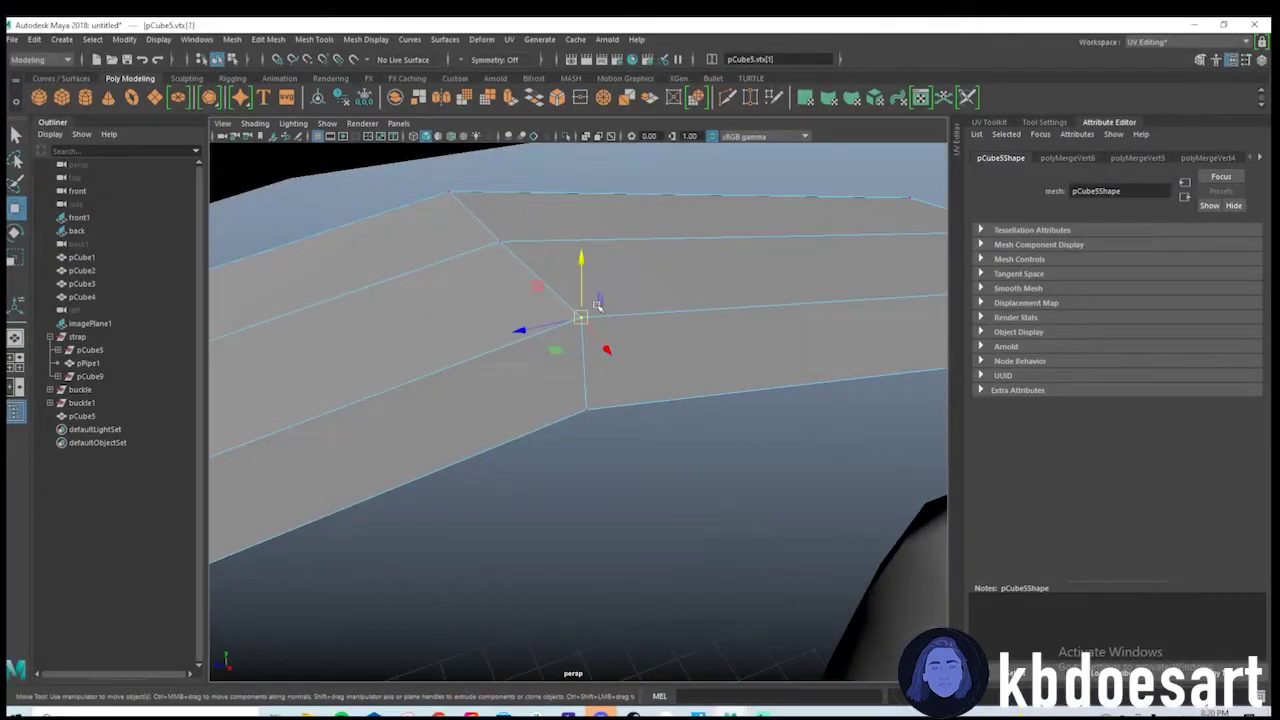
left_click(460, 256)
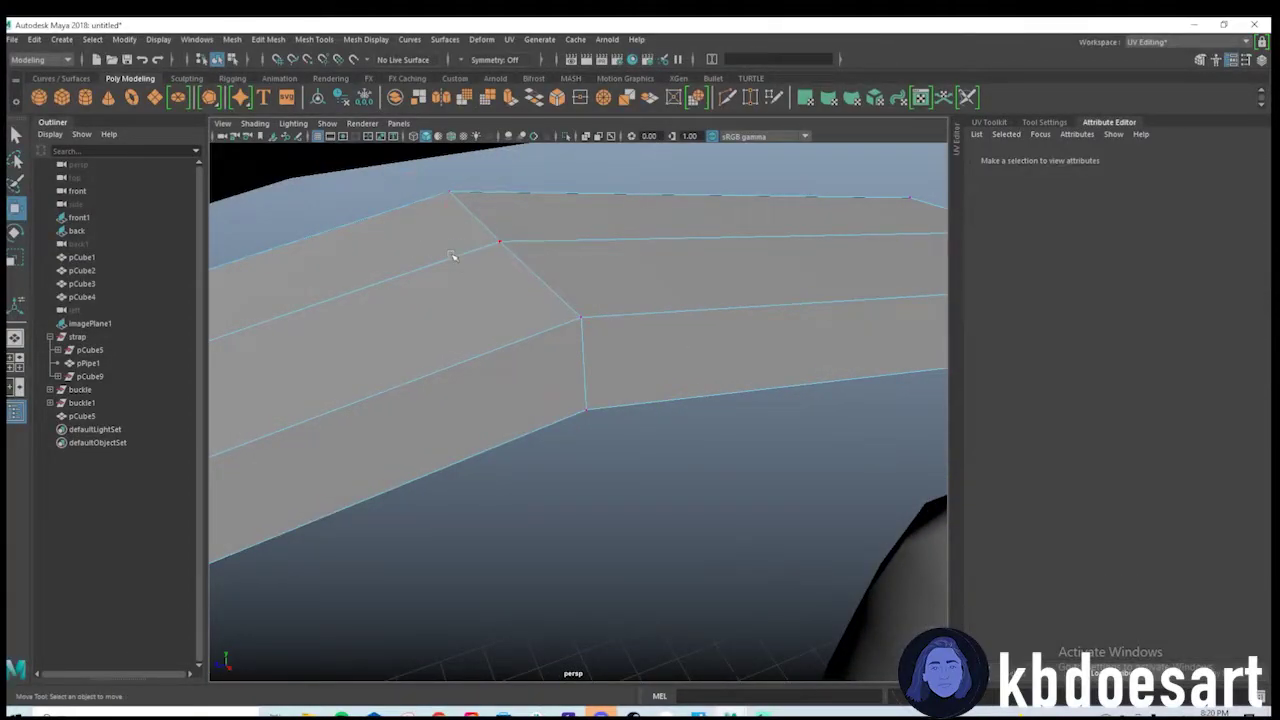
left_click(499, 244)
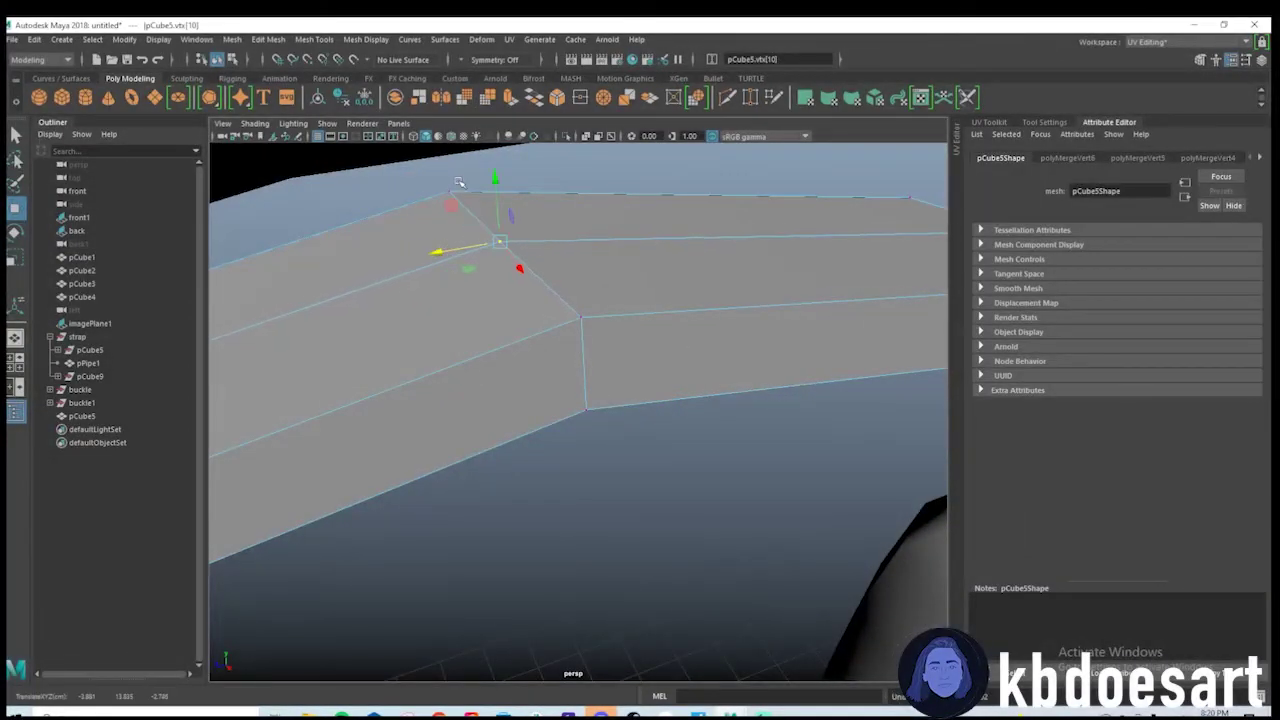
Return the curved strap to object mode and clear the selection.
left_click_drag(540, 280, 618, 379, "alt")
scroll(589, 260, "down", 4)
key("q")
scroll(618, 379, "down", 3)
right_click_drag(618, 379, 668, 346)
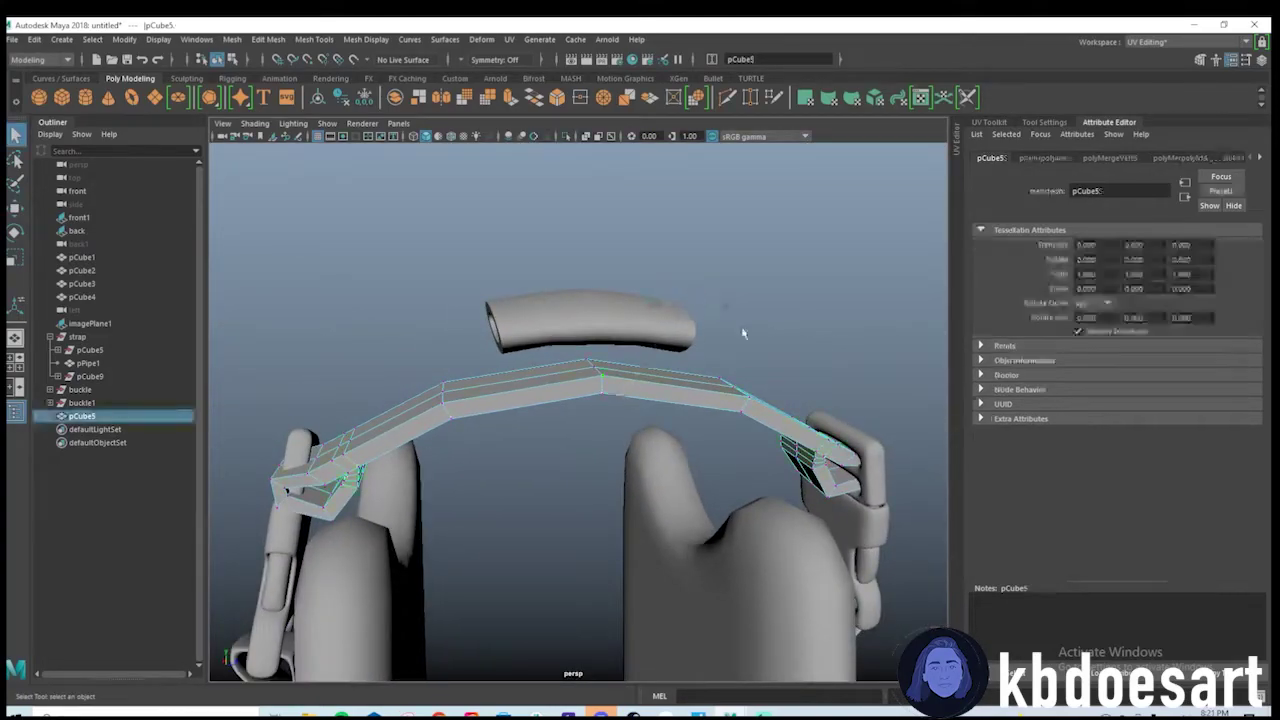
left_click_drag(743, 331, 608, 403, "alt")
scroll(808, 331, "down", 4)
left_click(678, 350)
Select the whole buckle1 group and tilt it to a Z rotation of 18.441.
mouse_move(440, 440)
left_mouse_down("alt")
mouse_move(489, 469)
mouse_move(411, 451)
mouse_move(470, 445)
mouse_move(420, 440)
mouse_move(437, 412)
mouse_move(455, 450)
left_mouse_up("alt")
left_click(465, 490)
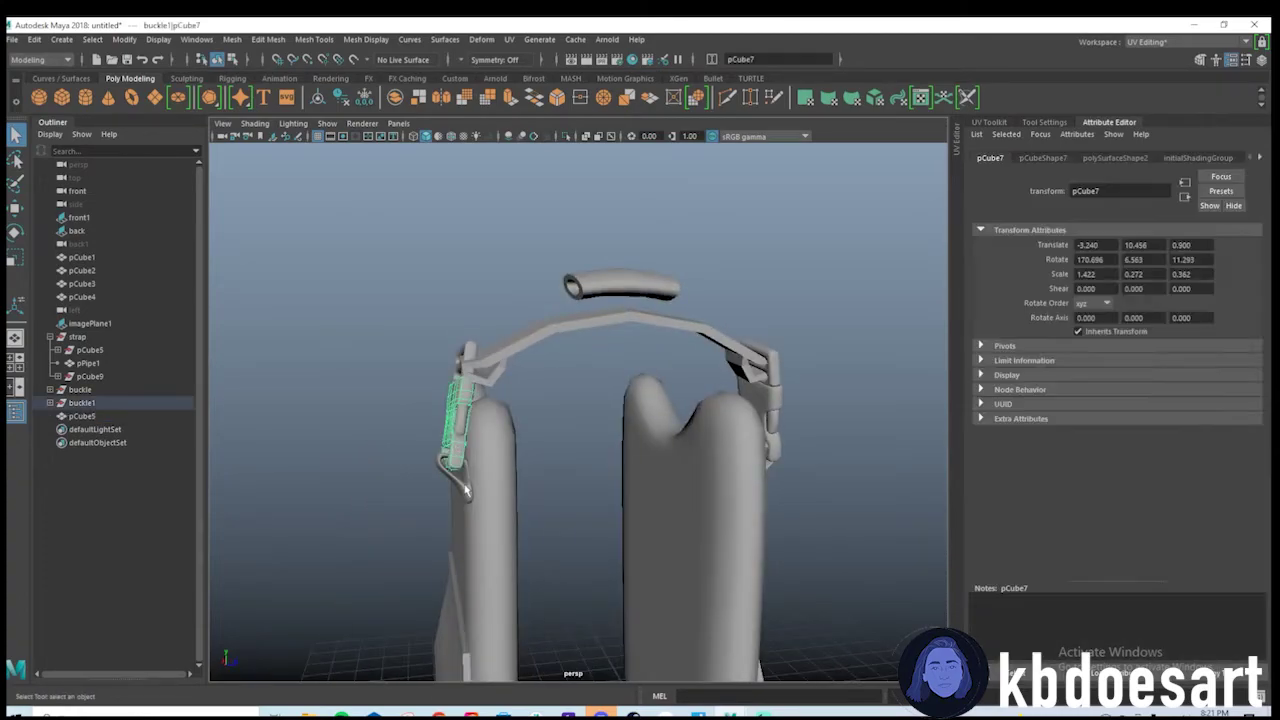
scroll(467, 350, "up", 4)
left_click(153, 407)
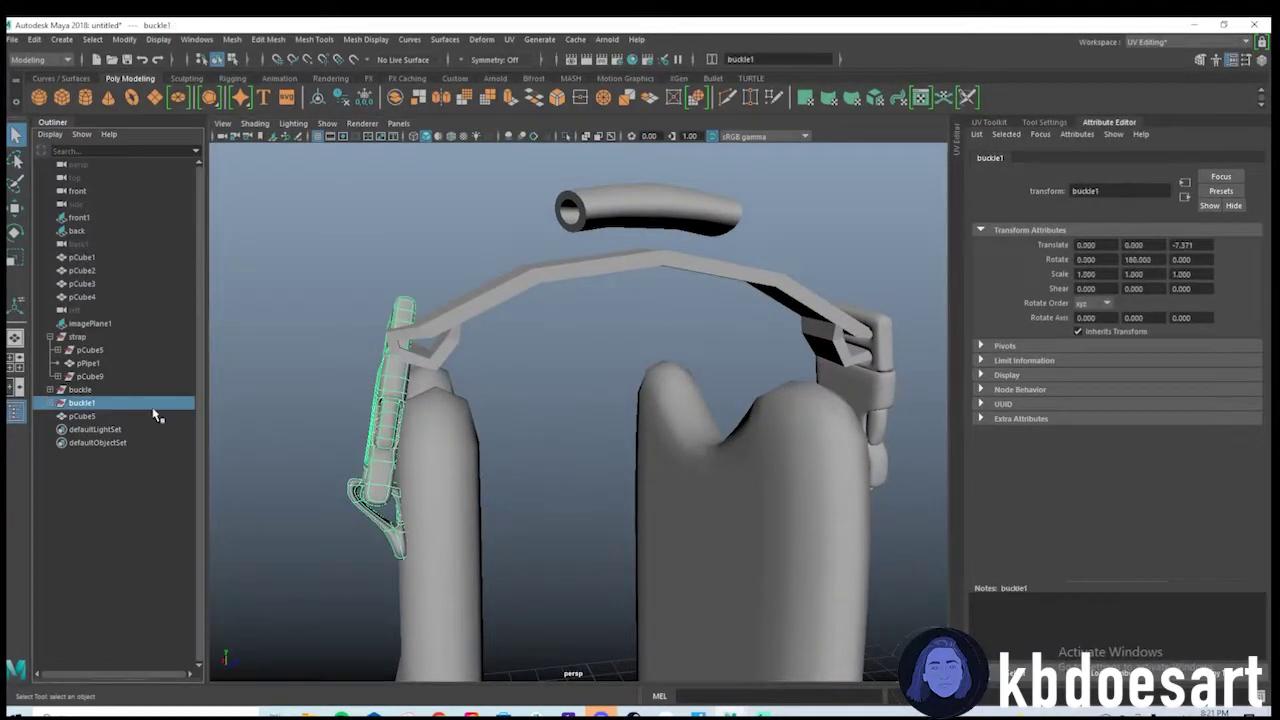
left_click_drag(370, 424, 659, 422, "alt")
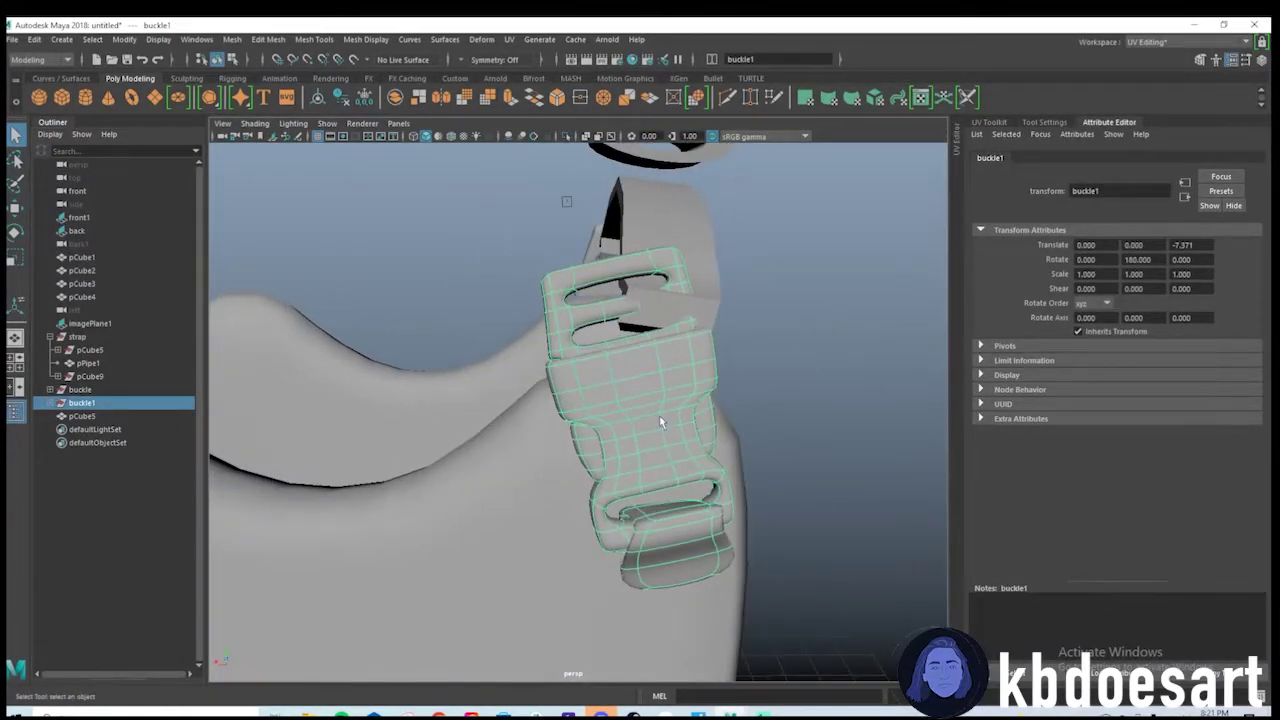
left_click_drag(521, 243, 643, 414, "alt")
left_click_drag(665, 500, 423, 374, "alt")
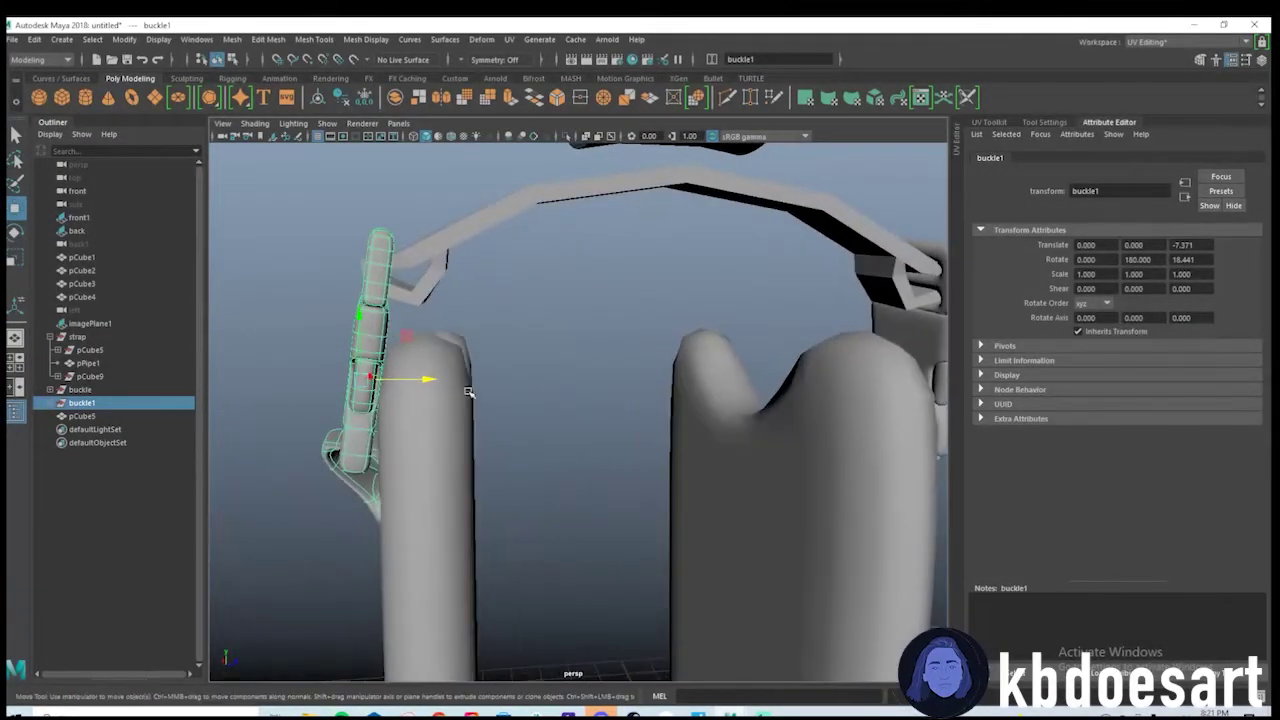
Rotate the buckle1 group to 173.465 in Y, adjust its X tilt and position to fit the strap's looped end, and deselect it.
key("e")
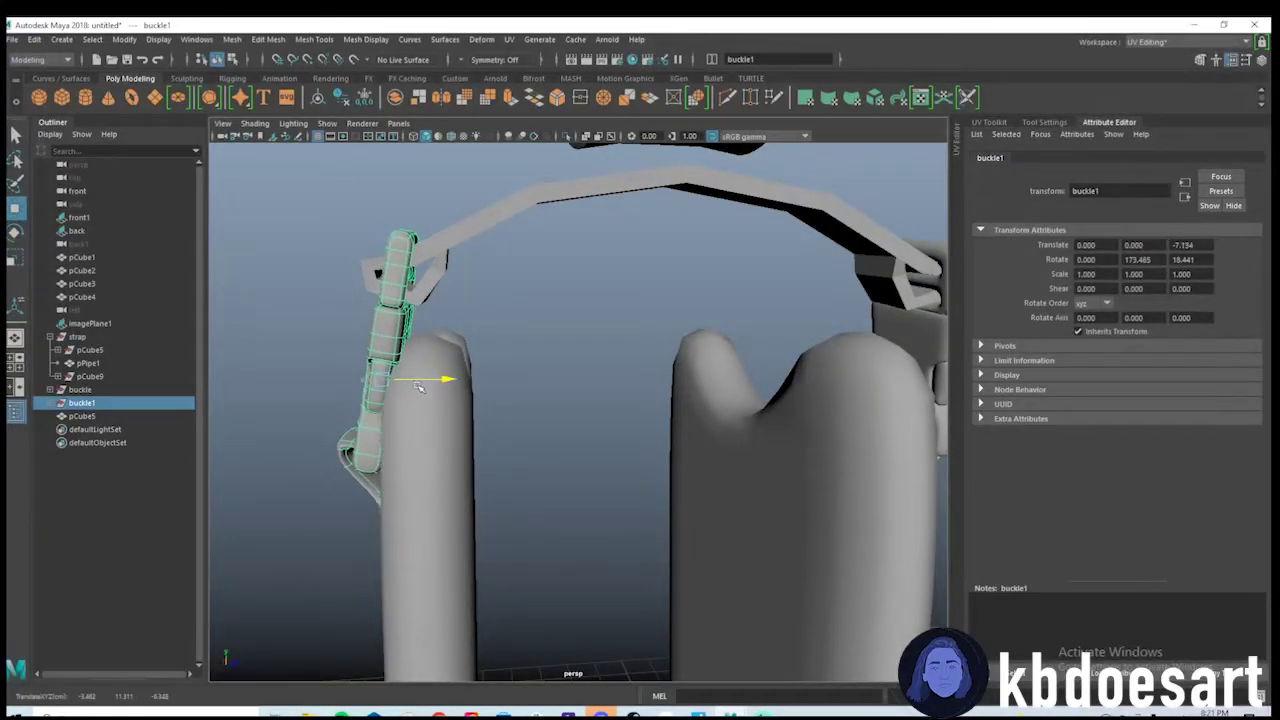
left_click_drag(418, 386, 516, 383, "alt")
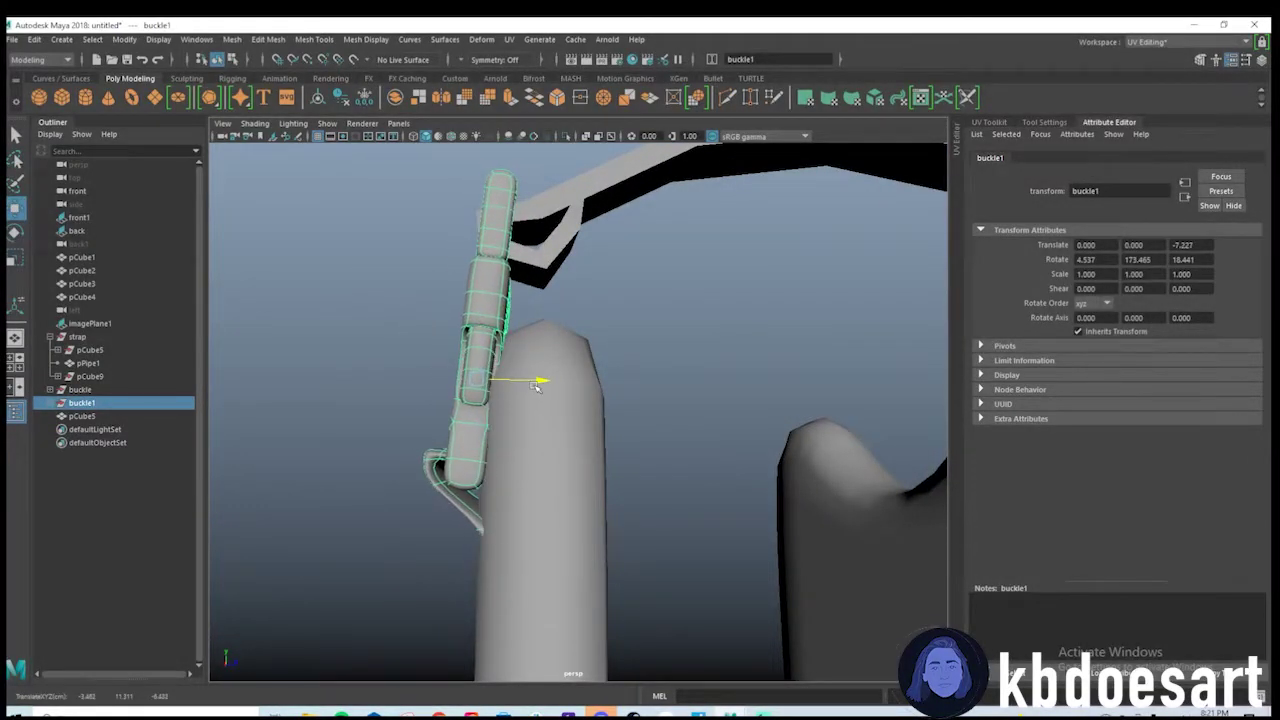
key("e")
mouse_move(532, 387)
left_mouse_down("alt")
mouse_move(594, 406)
mouse_move(519, 374)
left_mouse_up("alt")
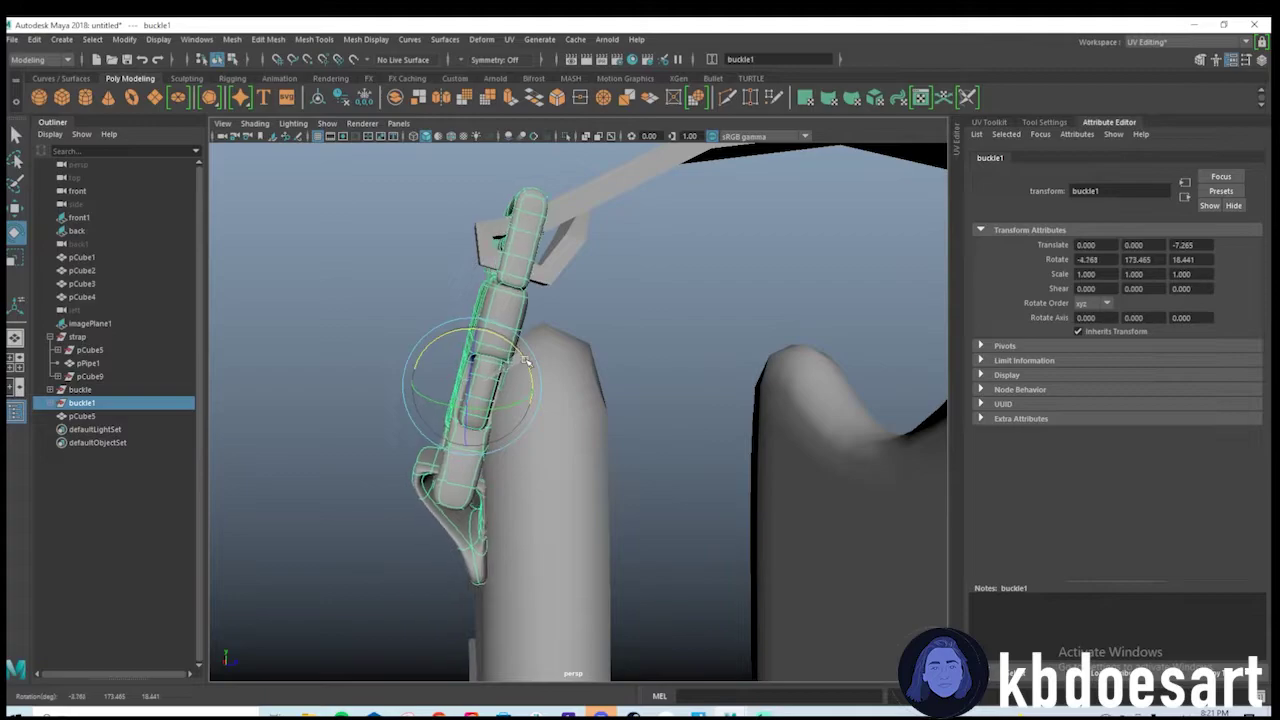
mouse_move(526, 360)
left_mouse_down("alt")
mouse_move(533, 425)
mouse_move(507, 396)
mouse_move(506, 371)
left_mouse_up("alt")
key("w")
left_click_drag(506, 371, 666, 440, "alt")
left_click(823, 388)
right_click_drag(823, 388, 646, 420, "alt")
left_click_drag(646, 420, 545, 400, "alt")
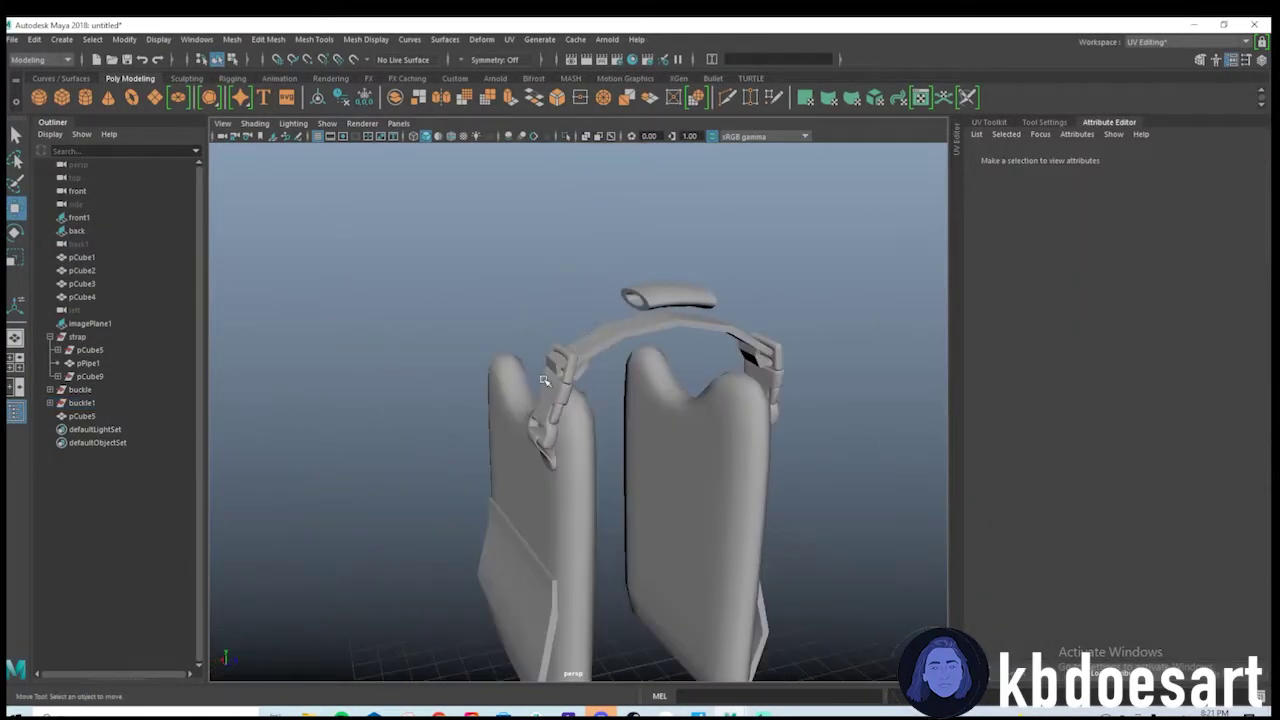
Display the curved strap between the two buckles in smooth mesh preview.
left_click(612, 339)
left_click_drag(727, 290, 640, 362, "alt")
right_click_drag(640, 362, 720, 420, "alt")
left_click_drag(720, 420, 662, 430, "alt")
Lower the pipe onto the curved strap and stretch it lengthwise to a Y scale of about 3.087.
left_click(627, 290)
left_click_drag(631, 229, 635, 281)
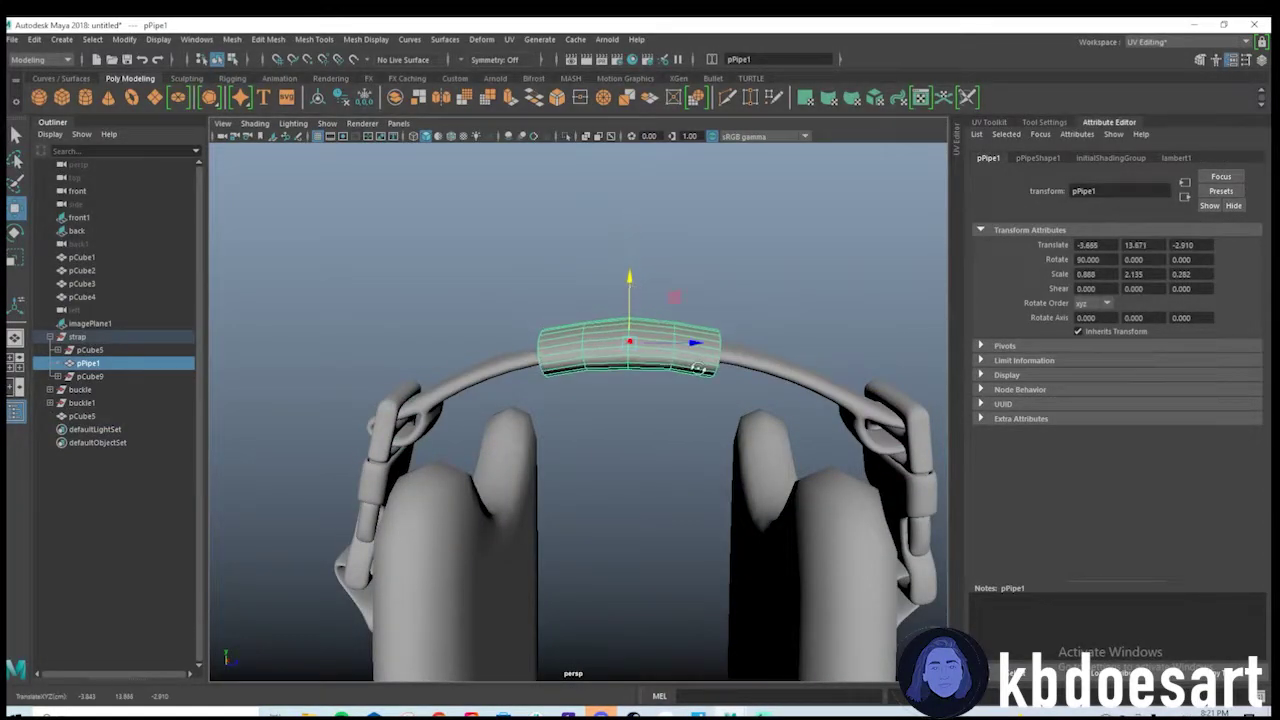
left_click_drag(700, 368, 546, 431, "alt")
left_click(539, 384)
left_click(537, 362)
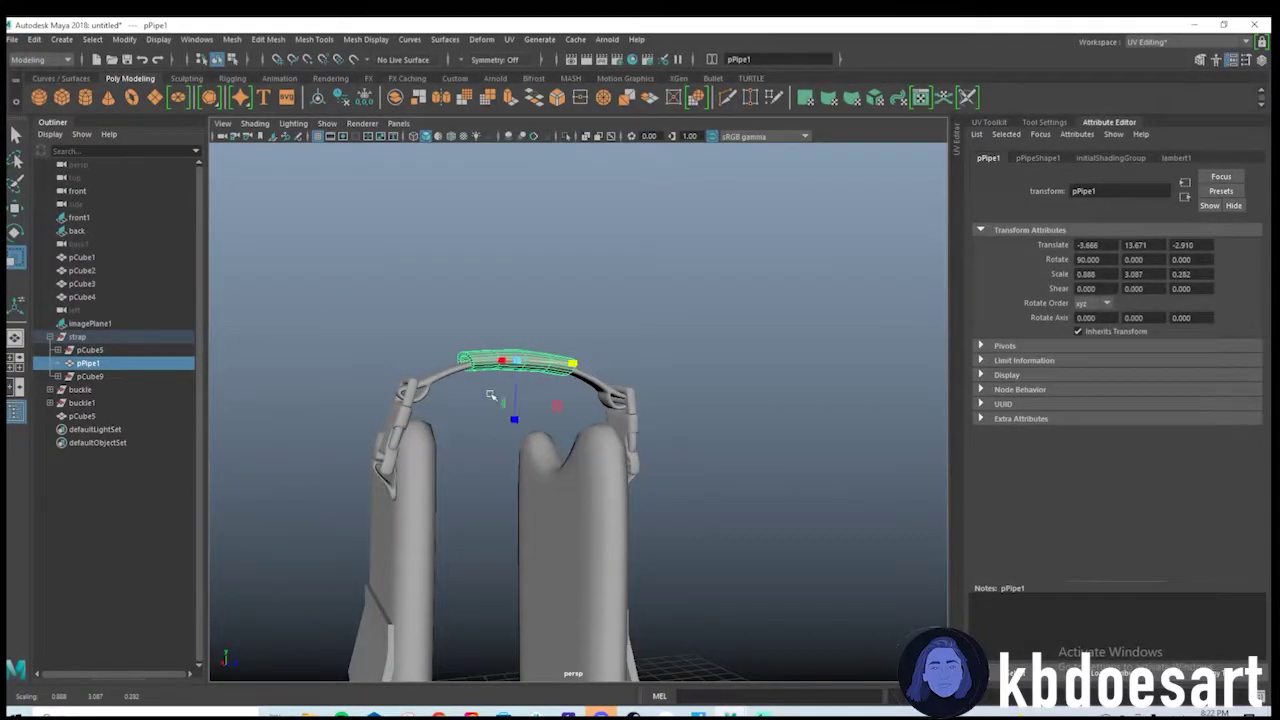
Lower the stretched pipe to a Y translation of 13.596 so the strap runs through it.
left_click_drag(491, 396, 535, 400, "alt")
key("w")
left_click_drag(531, 232, 529, 245)
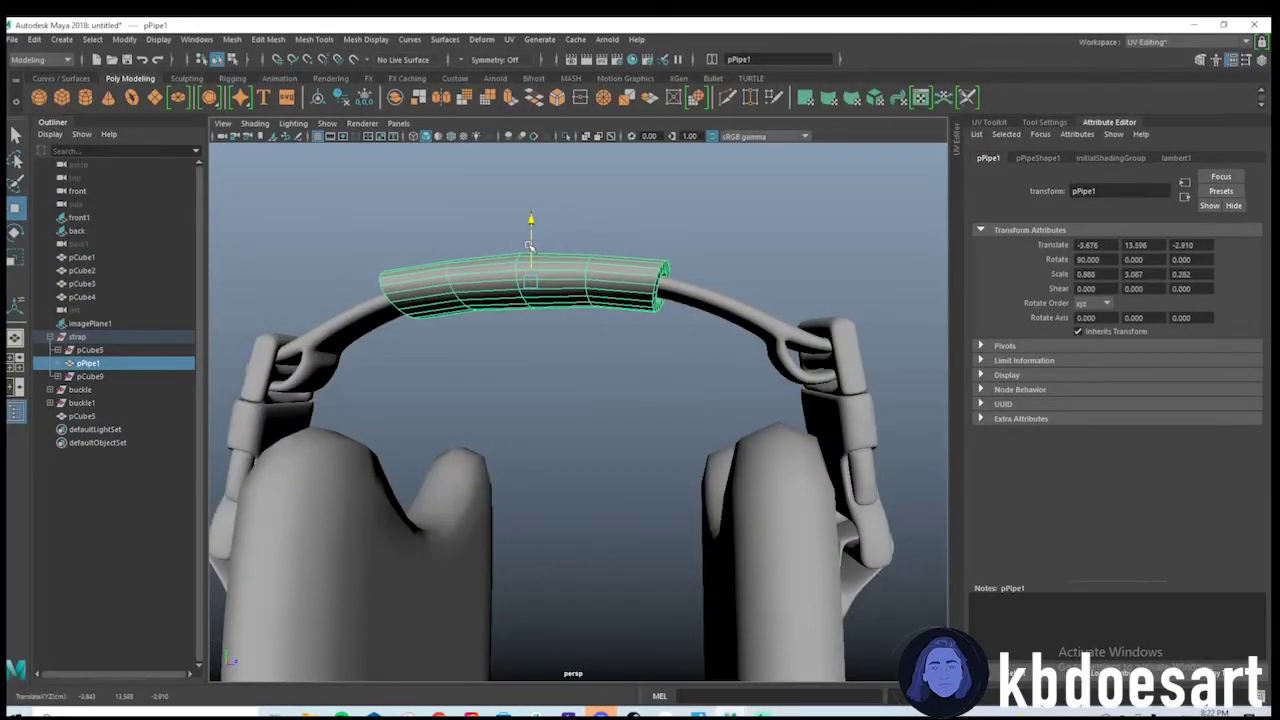
left_click_drag(535, 324, 601, 307, "alt")
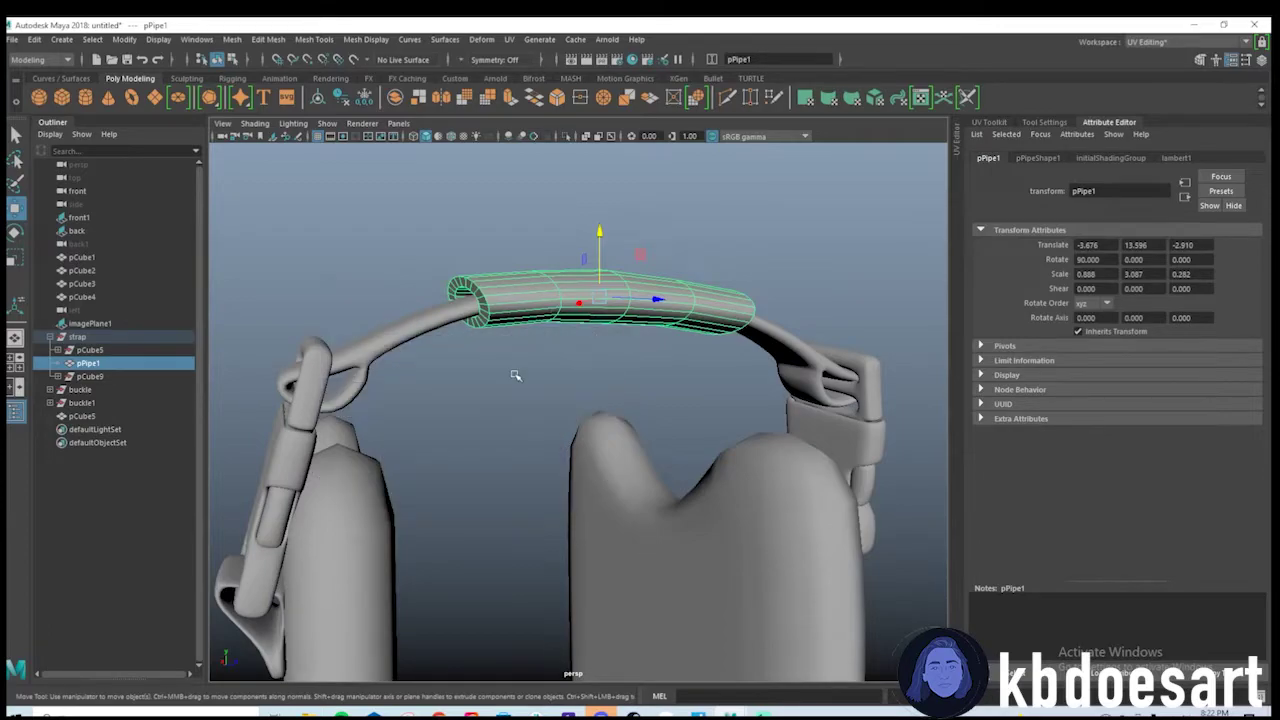
Examine the vest's shoulder straps in the front view reference image to judge the pad's length.
key("space")
key("space")
left_click_drag(737, 357, 535, 396, "alt")
key("space")
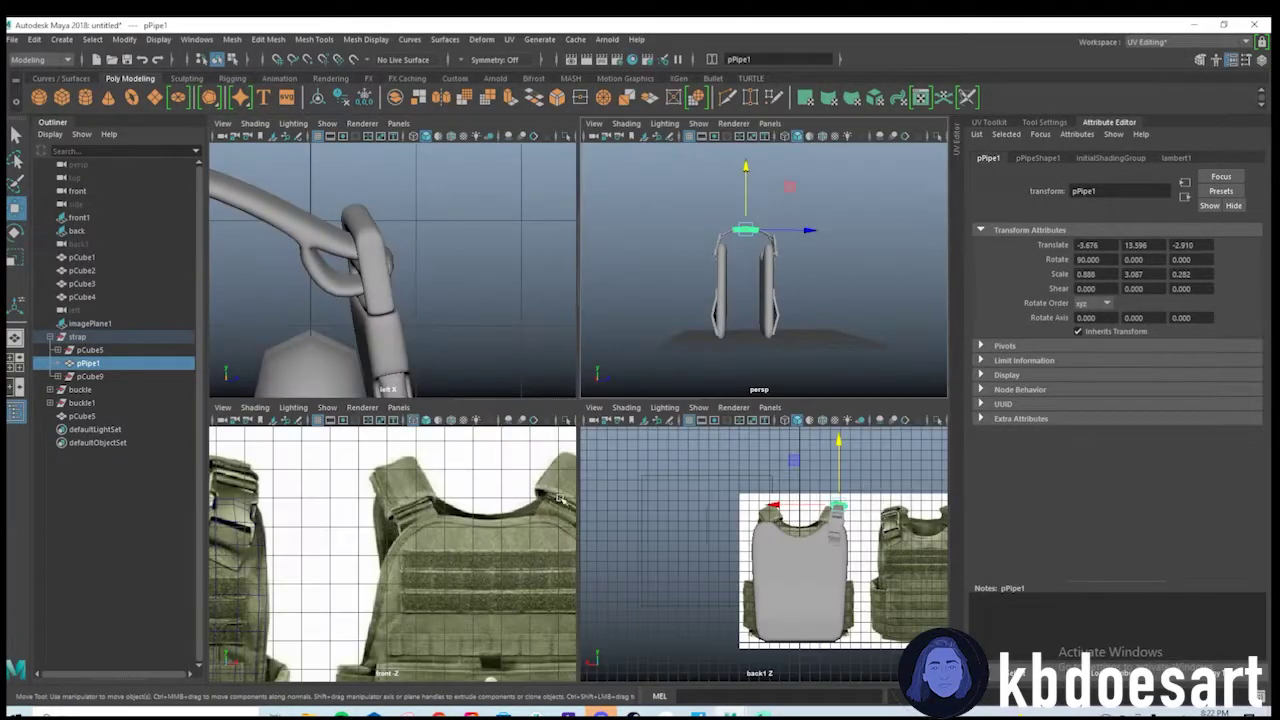
key("space")
right_click_drag(830, 475, 463, 466, "alt")
middle_click_drag(463, 466, 627, 455, "alt")
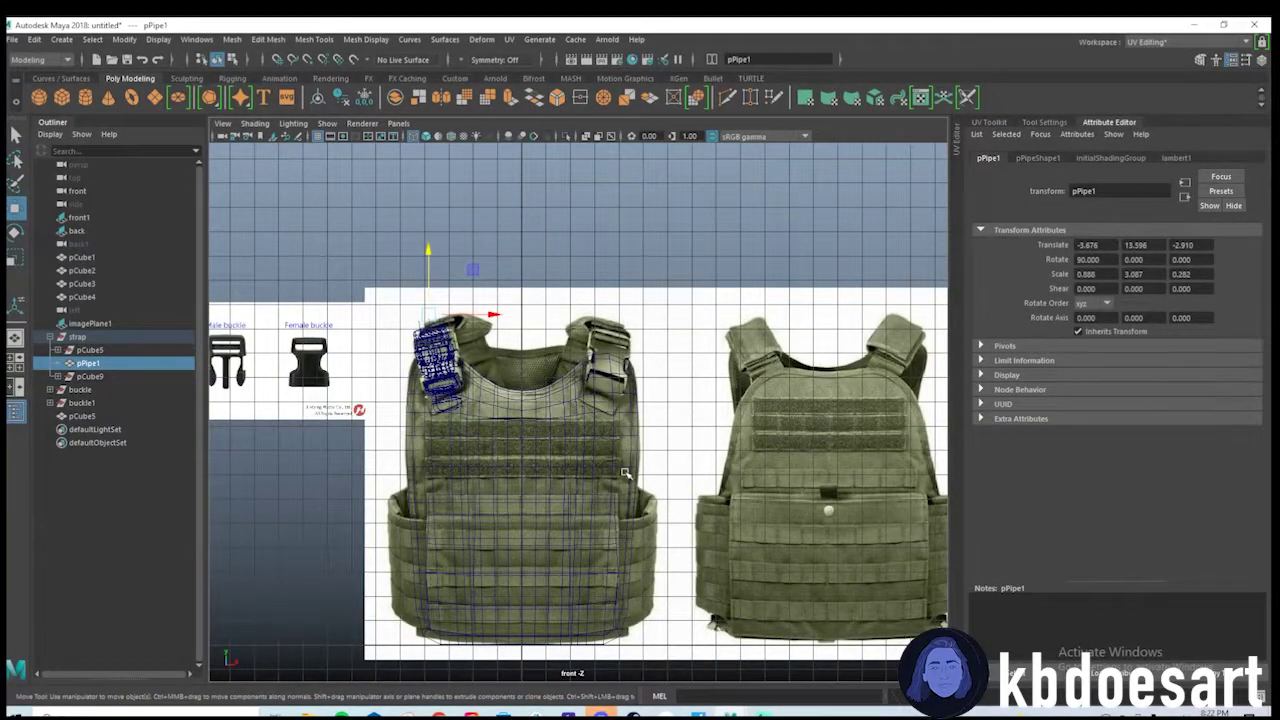
key("space")
key("space")
scroll(514, 286, "up", 5)
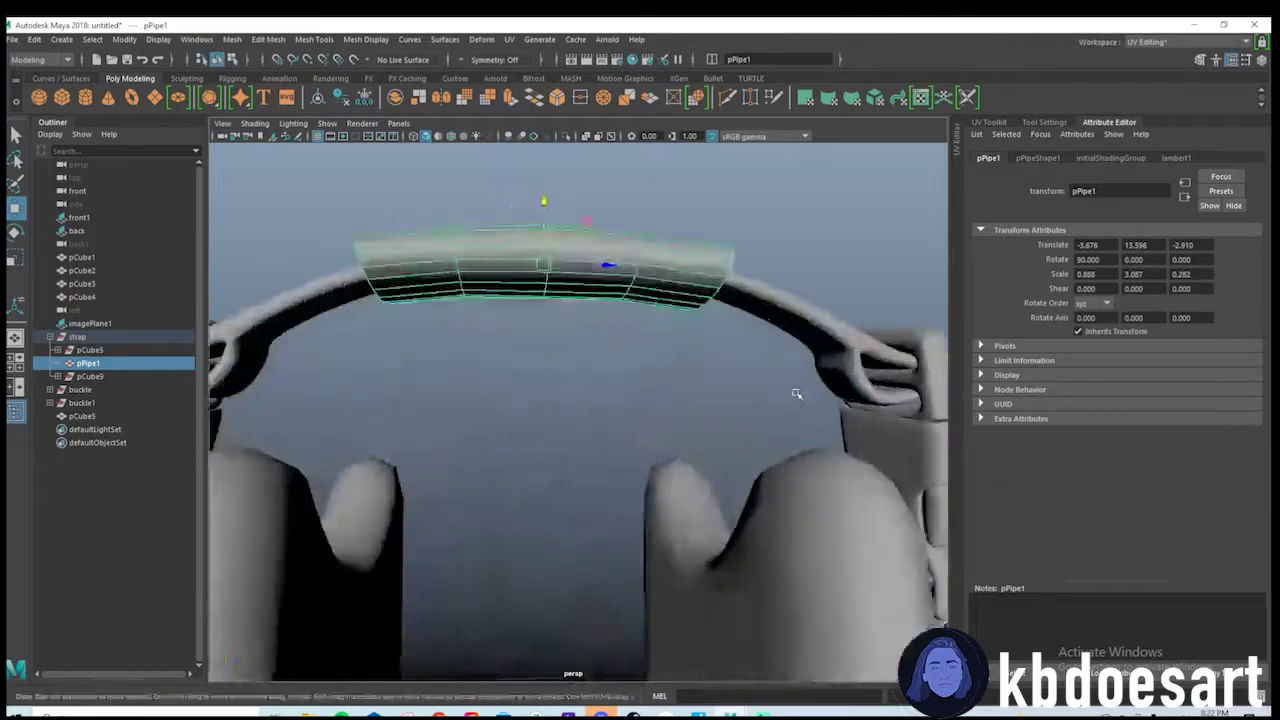
Stretch the pipe further along the strap to a Y scale of 4.810.
key("r")
left_click_drag(600, 263, 640, 266)
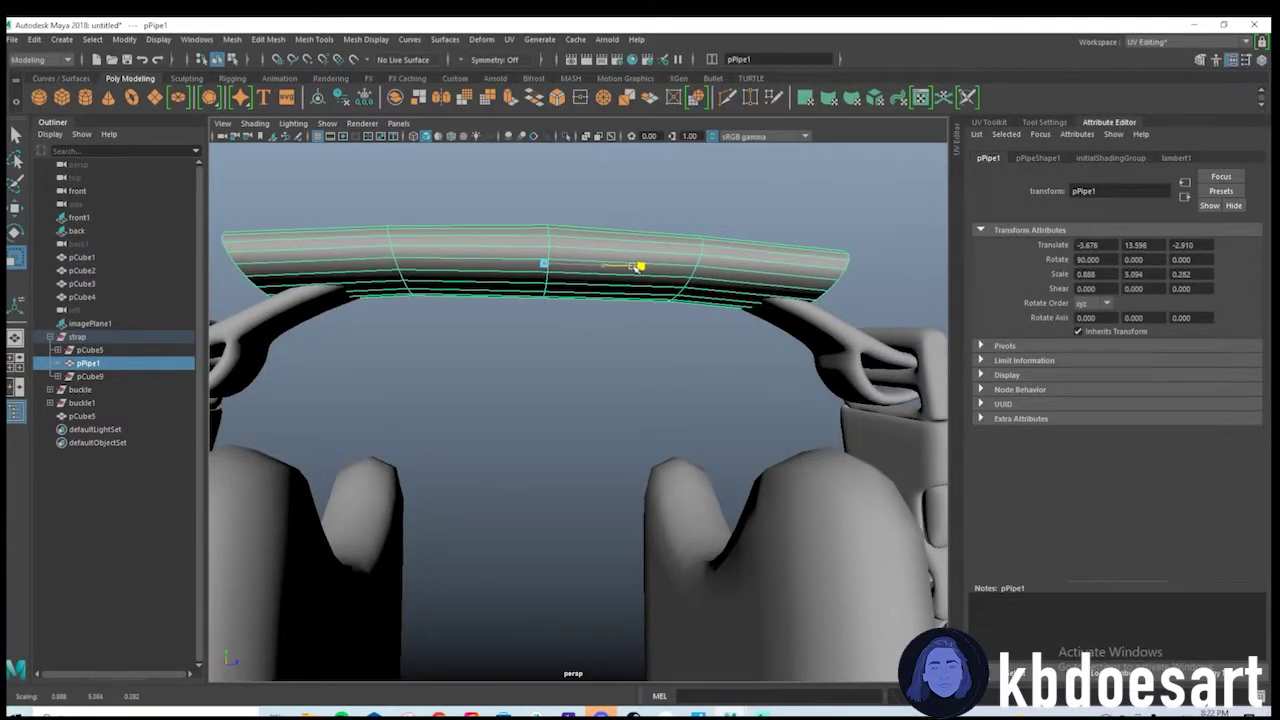
scroll(578, 347, "down", 3)
mouse_move(578, 347)
left_mouse_down("alt")
mouse_move(660, 350)
mouse_move(579, 334)
left_mouse_up("alt")
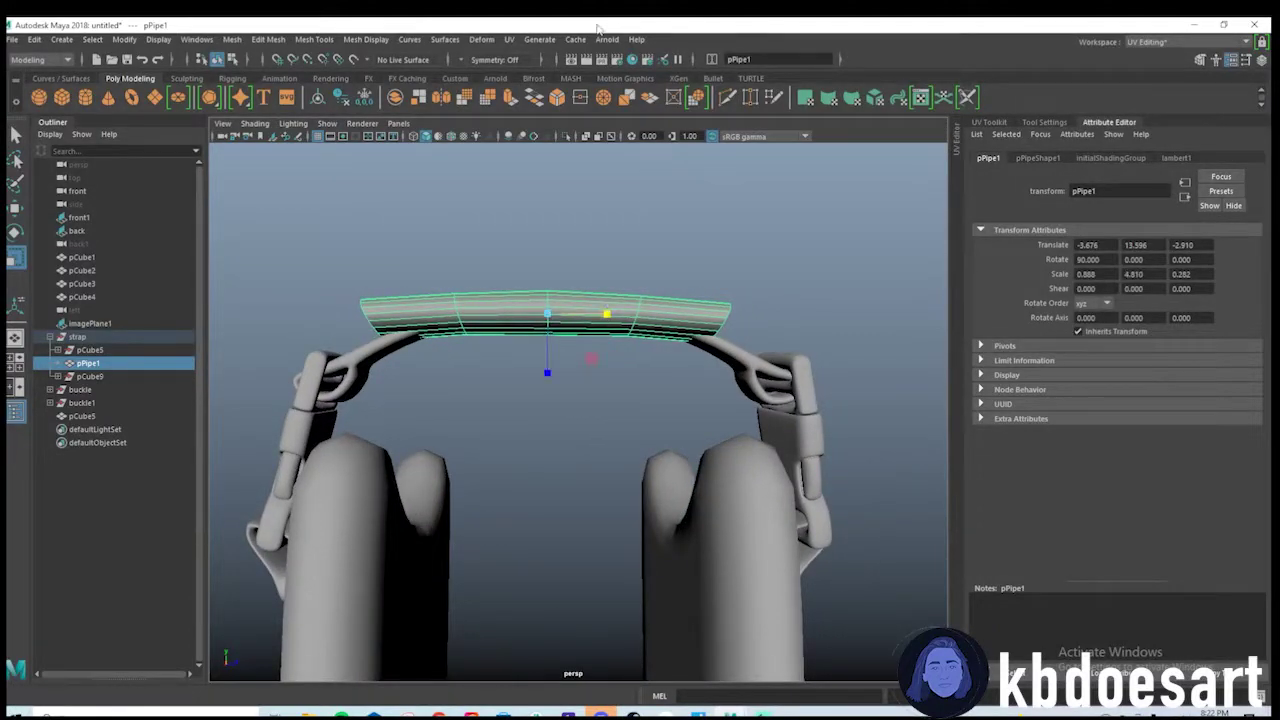
Apply a nonlinear Bend deformer to the pipe with a curvature of about -51.959.
left_click(509, 39)
mouse_move(481, 39)
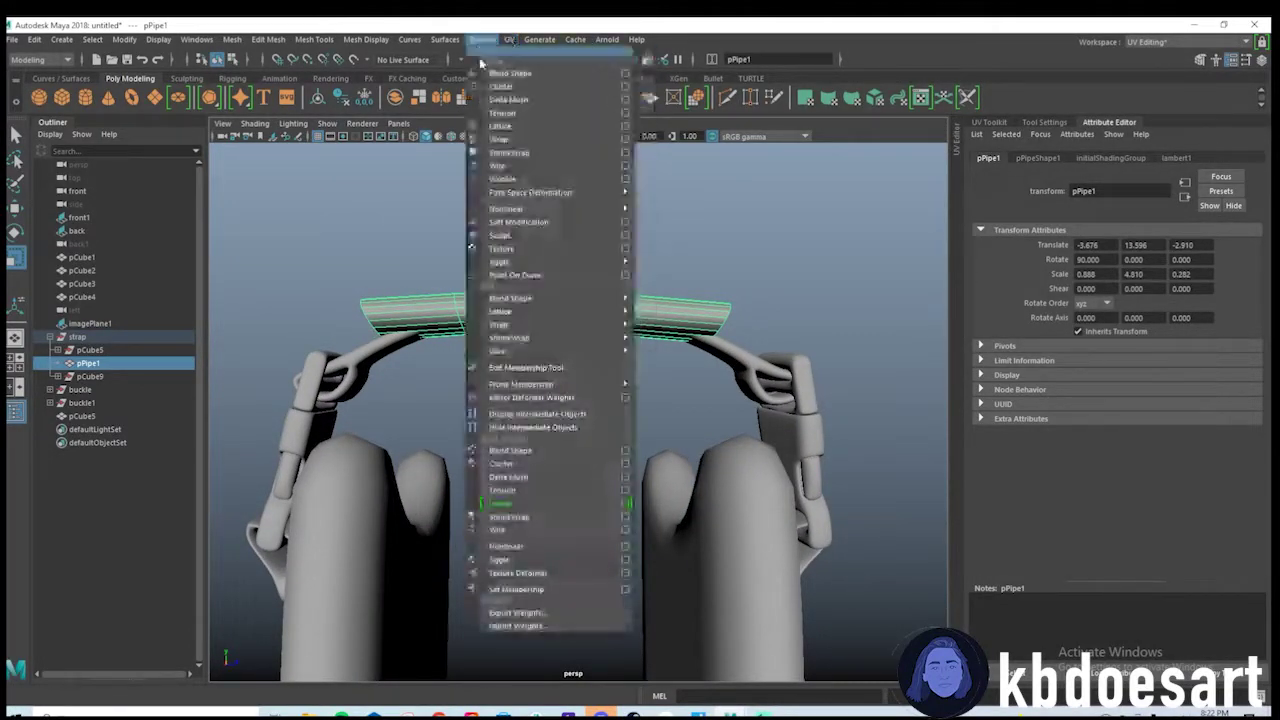
mouse_move(545, 209)
left_click(665, 213)
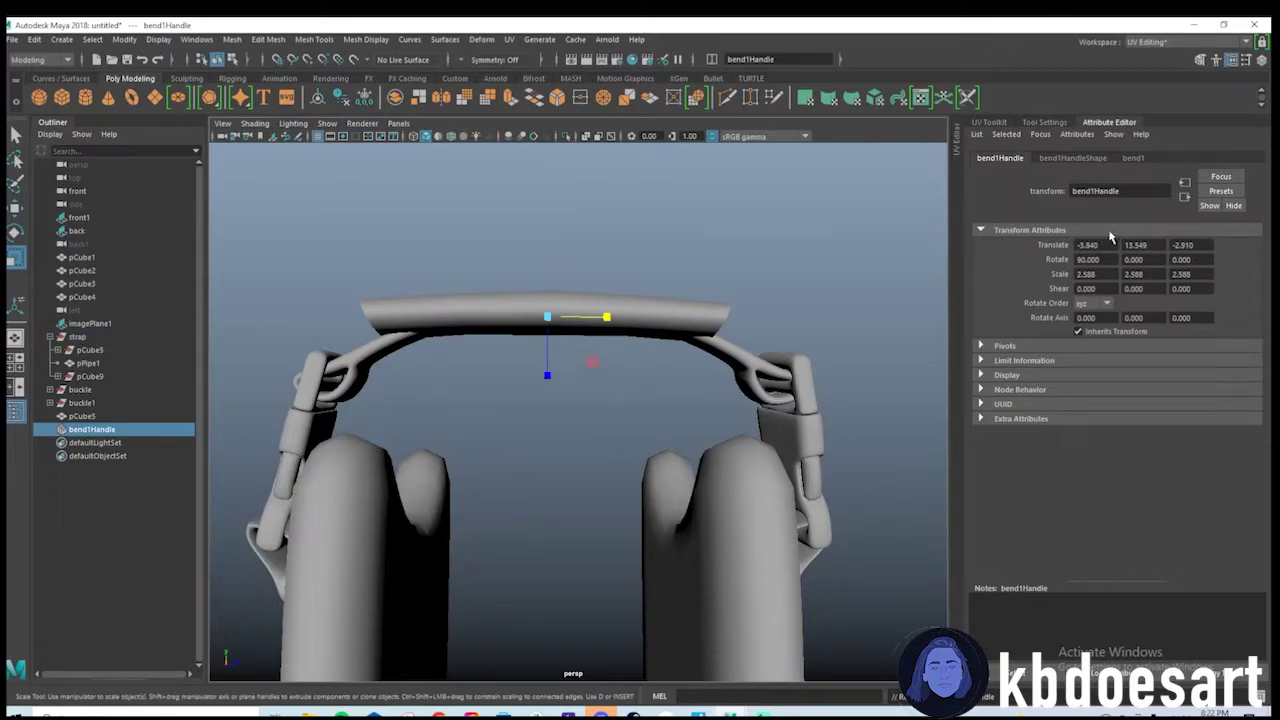
left_click(1133, 158)
left_click(1165, 245)
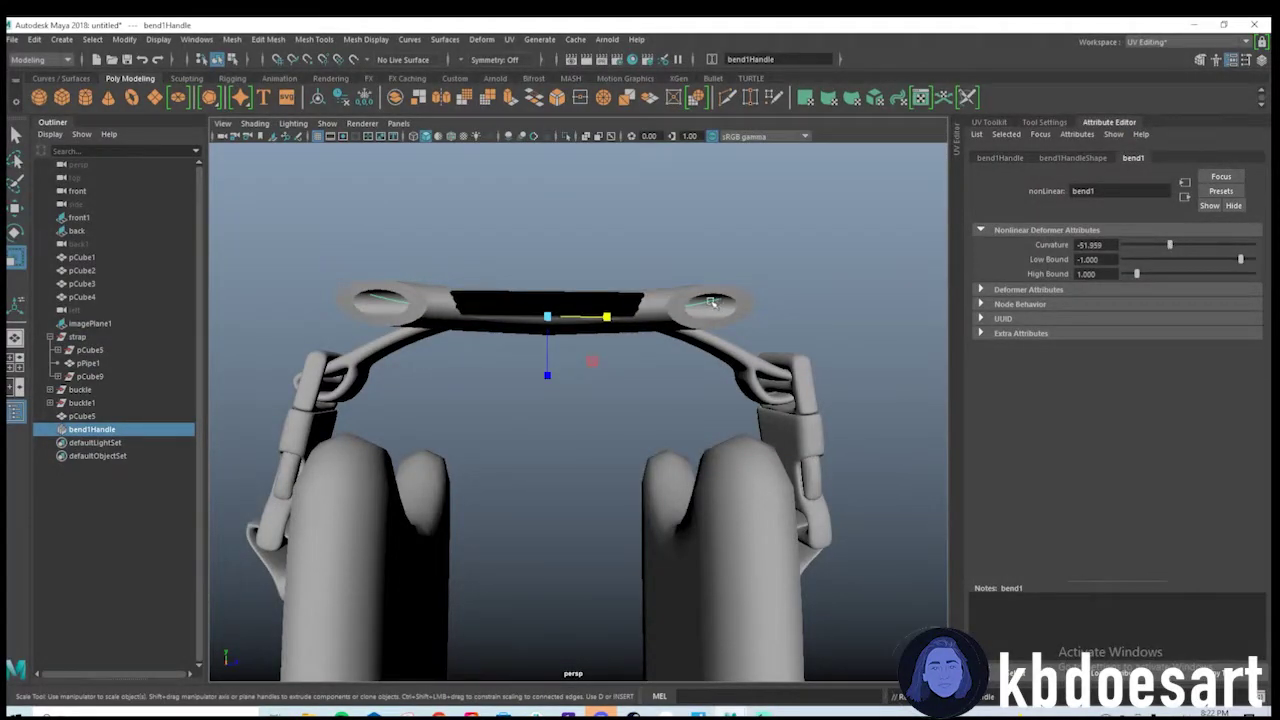
Set the bend handle's Z rotation to 90 so the pipe bends downward along the strap.
left_click(1001, 158)
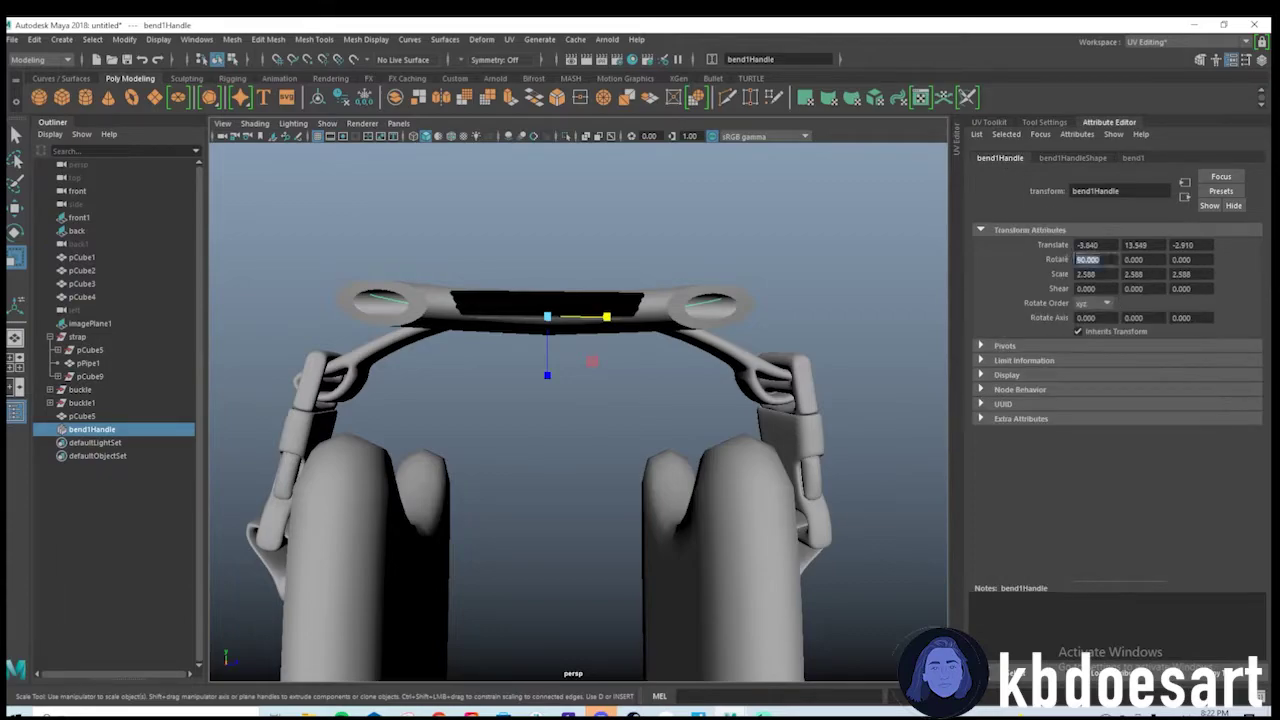
type("90")
key("Return")
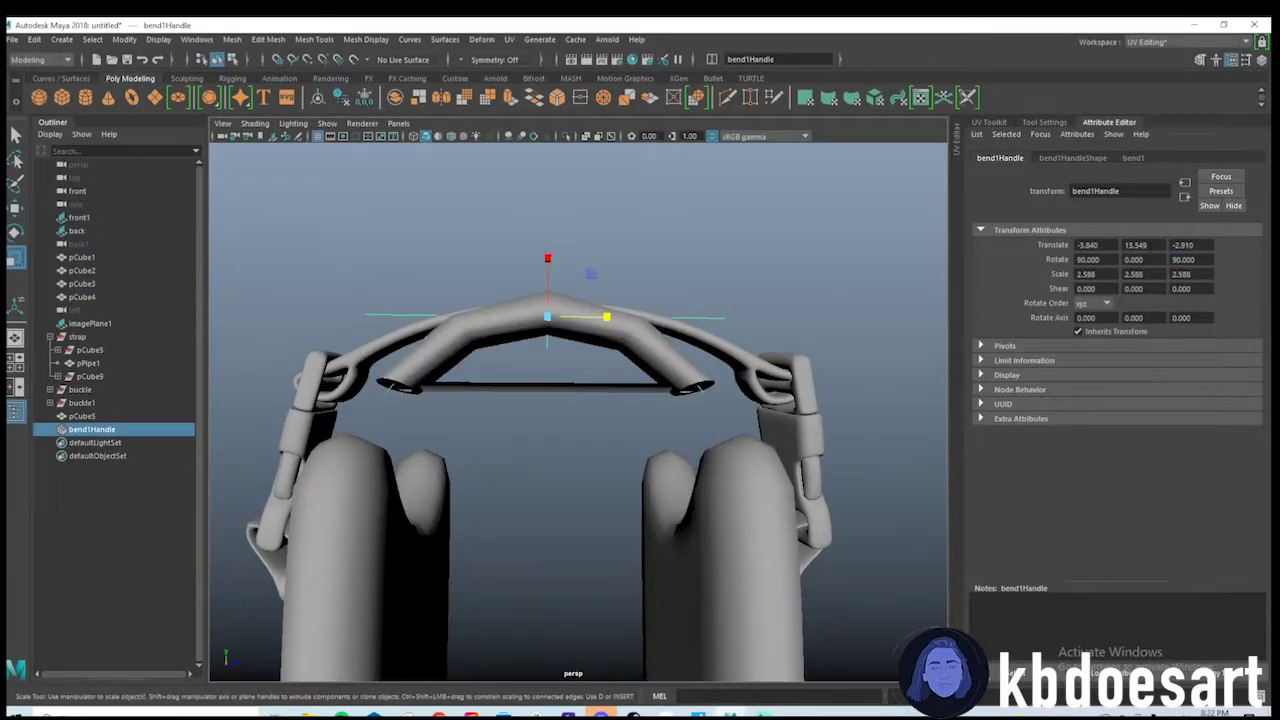
Select the bent pipe and set its Bend deformer's curvature to about -14.845 to follow the strap.
left_click_drag(624, 343, 560, 430, "alt")
left_click(584, 408)
left_click(571, 430)
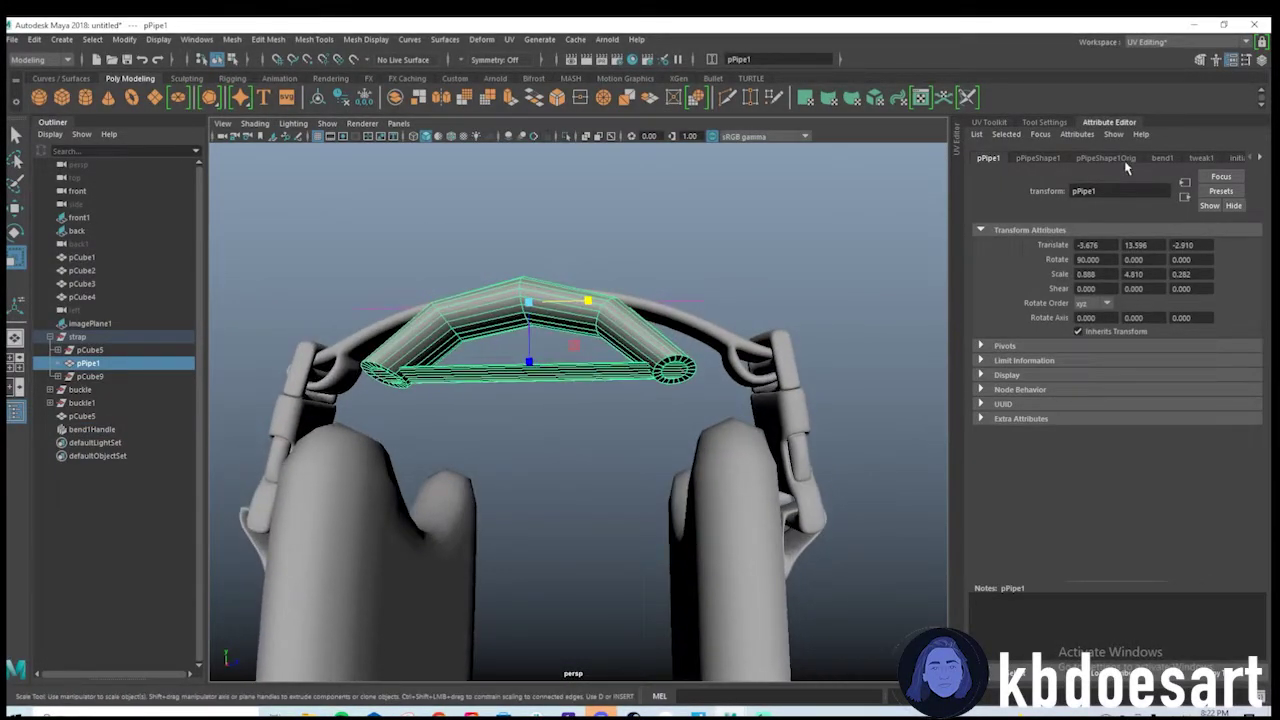
left_click(1162, 158)
left_click_drag(1161, 246, 1183, 247)
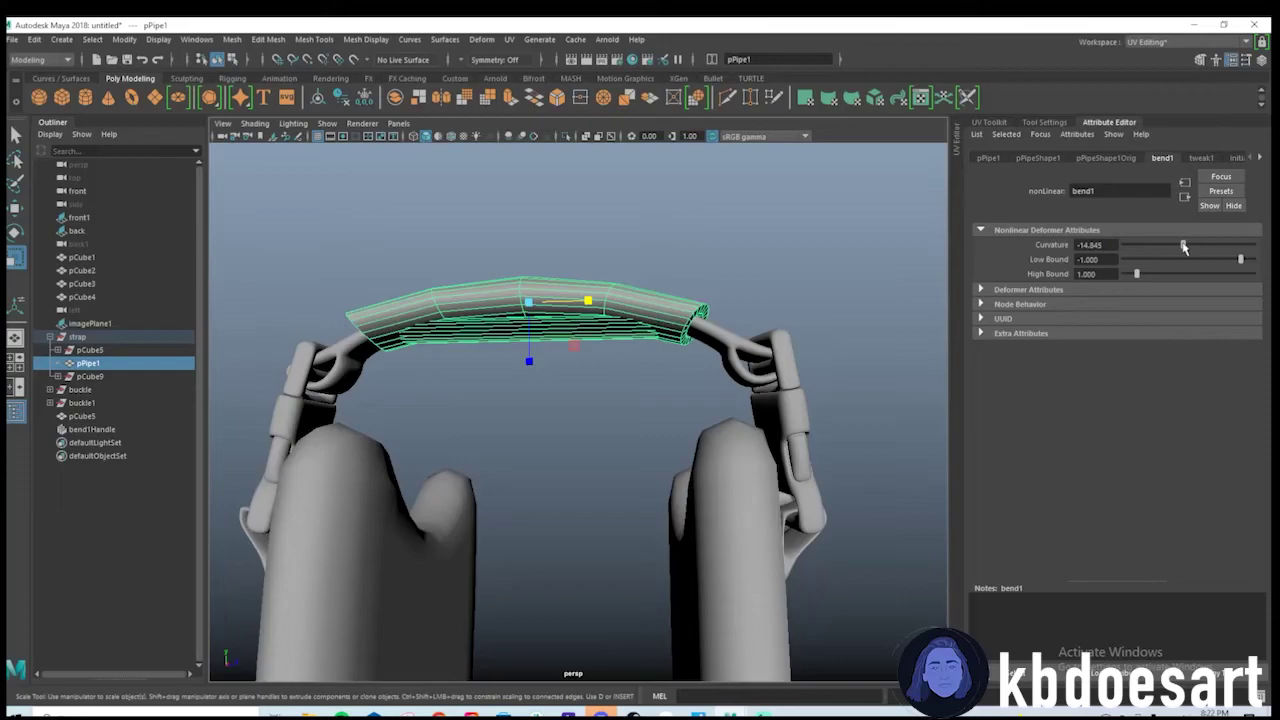
Select and delete the flat leftover faces spanning straight beneath the bent pipe.
scroll(646, 313, "up", 3)
middle_click_drag(646, 313, 640, 412, "alt")
left_click_drag(640, 412, 583, 390, "alt")
right_click_drag(495, 344, 503, 319)
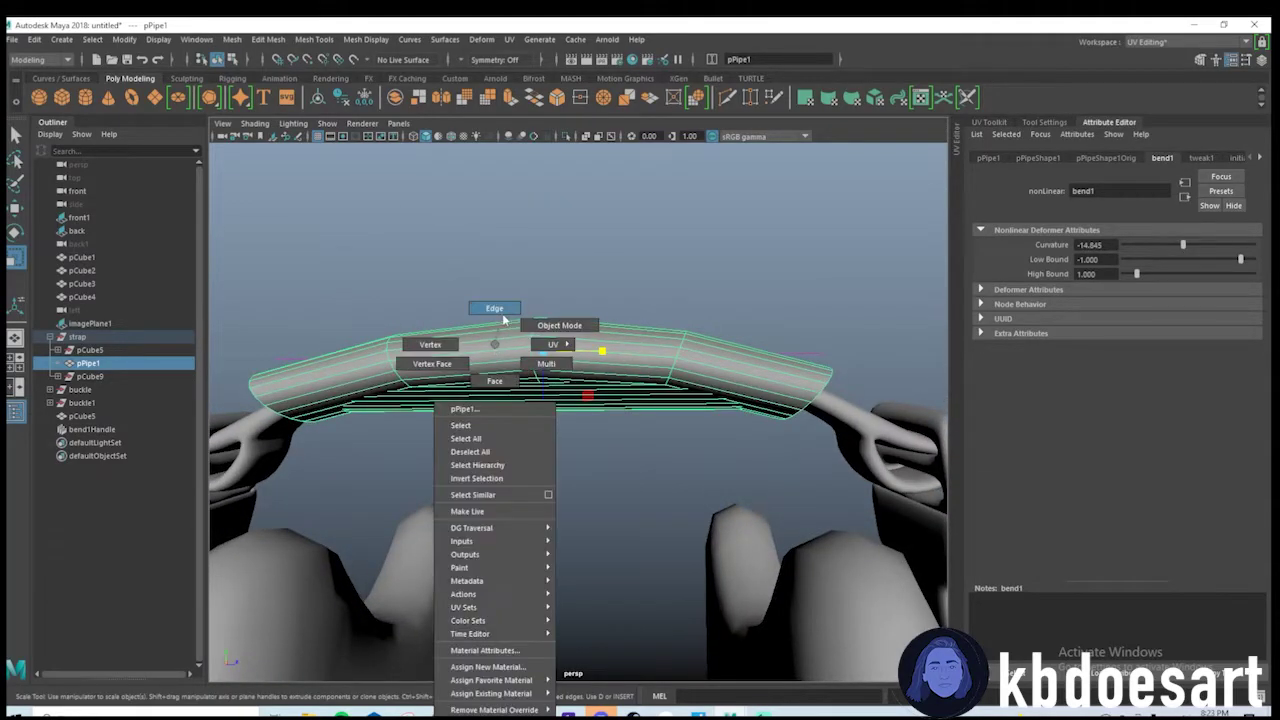
right_click_drag(499, 383, 498, 383)
left_click(532, 407)
left_click_drag(543, 443, 533, 385, "alt")
scroll(546, 394, "up", 3)
middle_click_drag(533, 385, 535, 399, "alt")
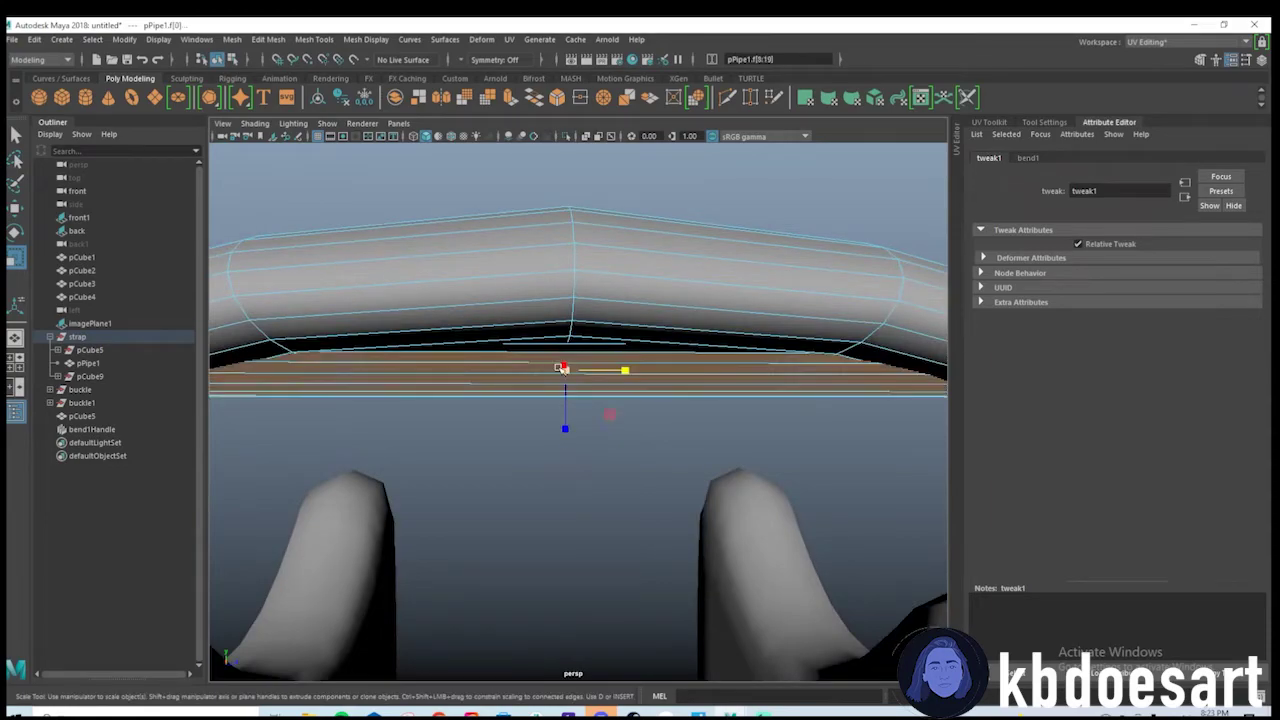
left_click(572, 385)
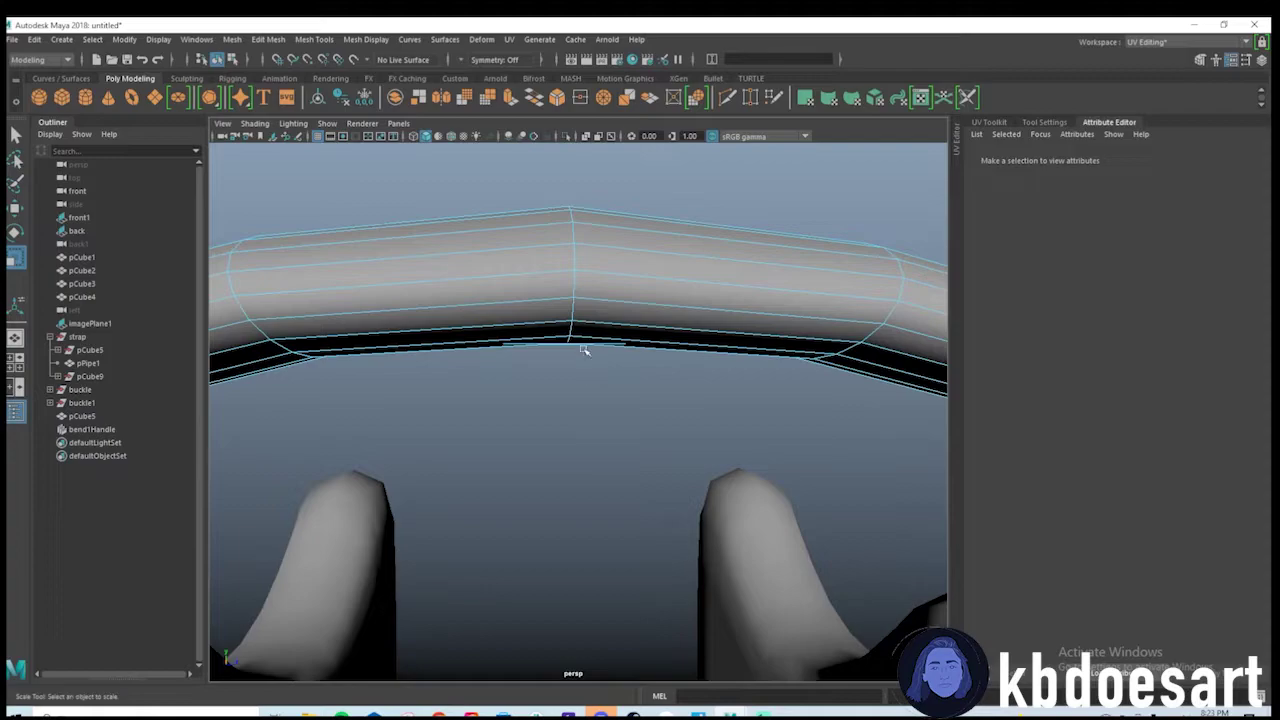
Delete the small stray faces poking through the underside of the bent pipe.
left_click_drag(584, 419, 577, 271, "alt")
middle_click_drag(577, 271, 598, 370, "alt")
left_click(575, 288)
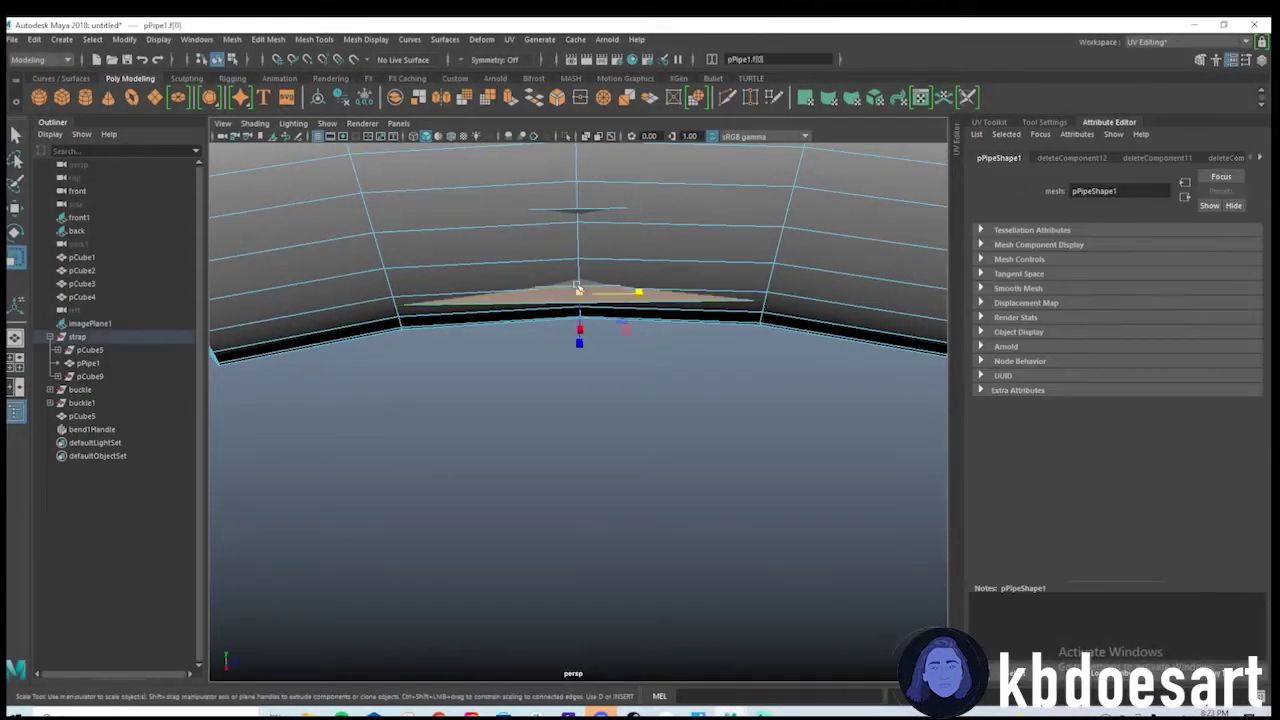
key("Delete")
scroll(646, 334, "down", 3)
left_click_drag(646, 334, 525, 344, "alt")
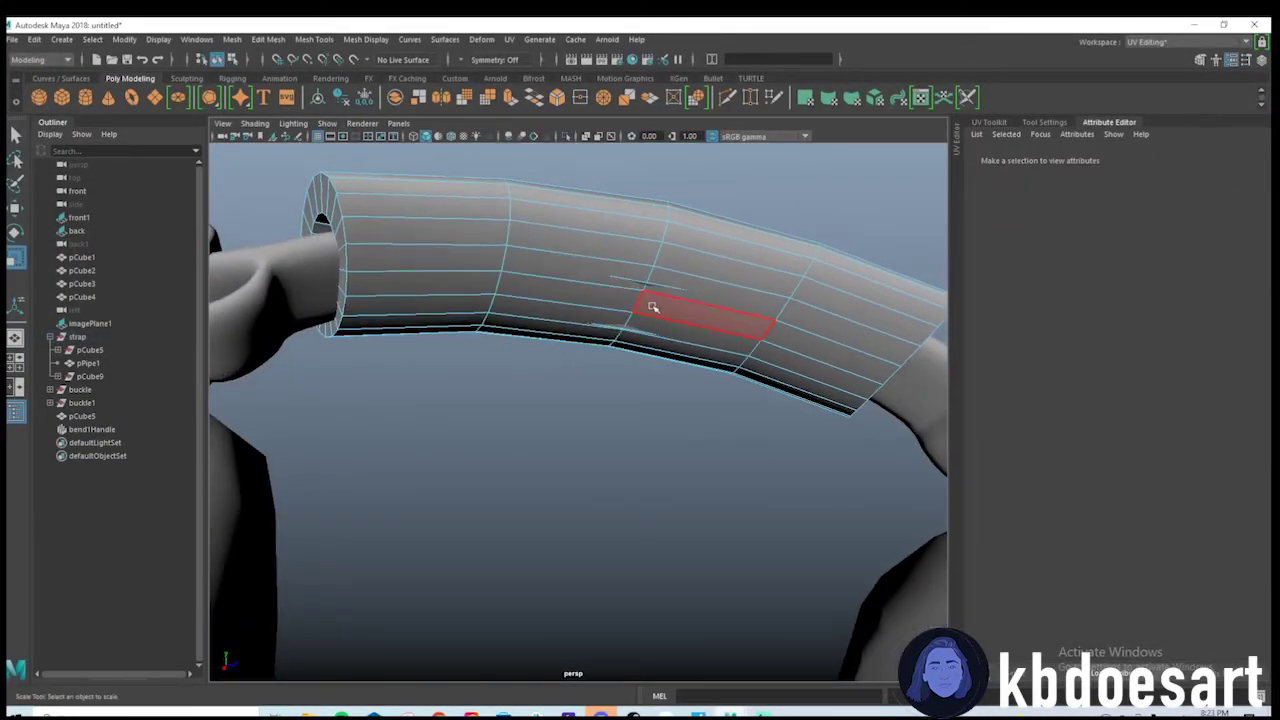
left_click(652, 287)
key("ctrl+z")
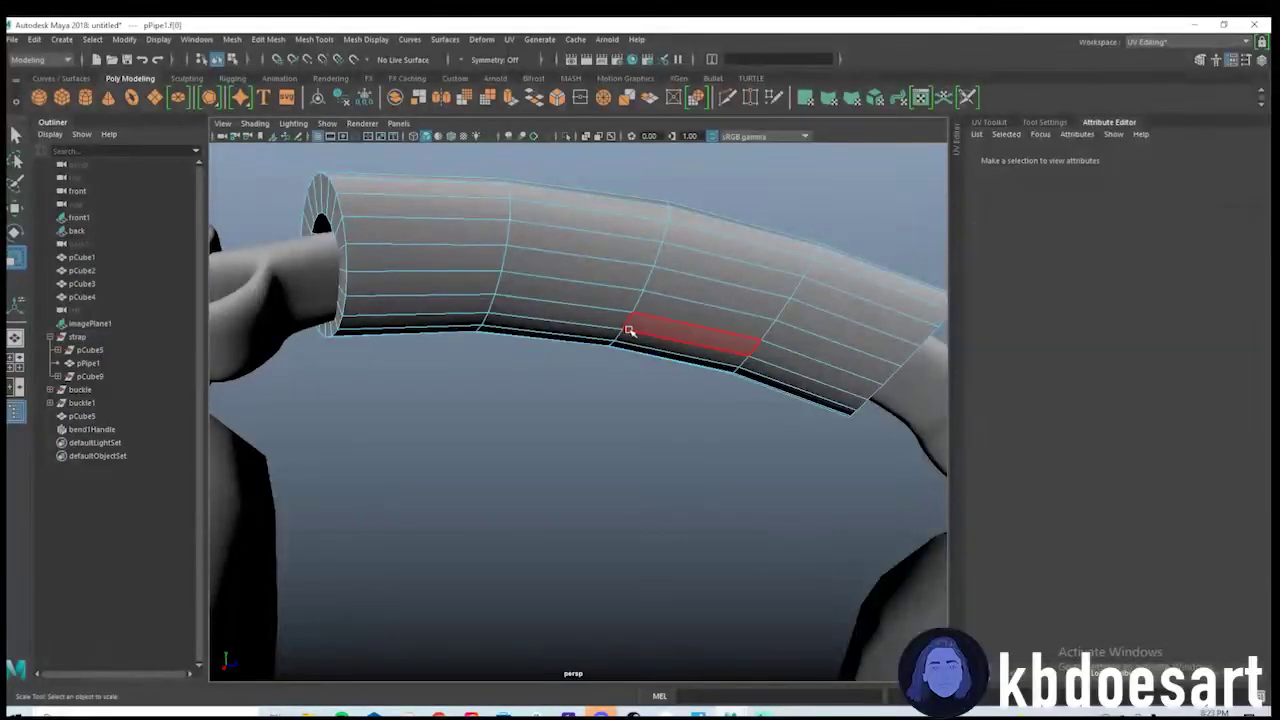
Delete the remaining stray face inside the pipe's end opening and return the pipe to object mode.
left_click_drag(516, 376, 628, 425, "alt")
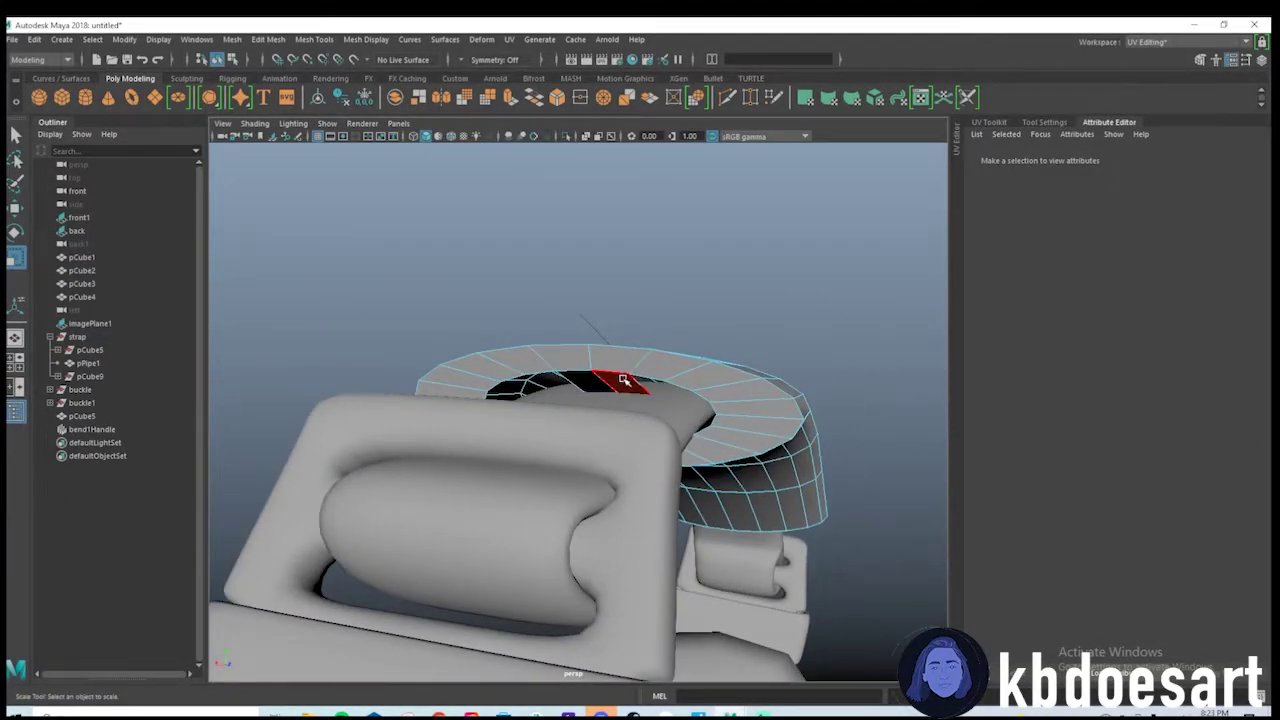
left_click(624, 380)
key("Delete")
left_click_drag(771, 477, 641, 384, "alt")
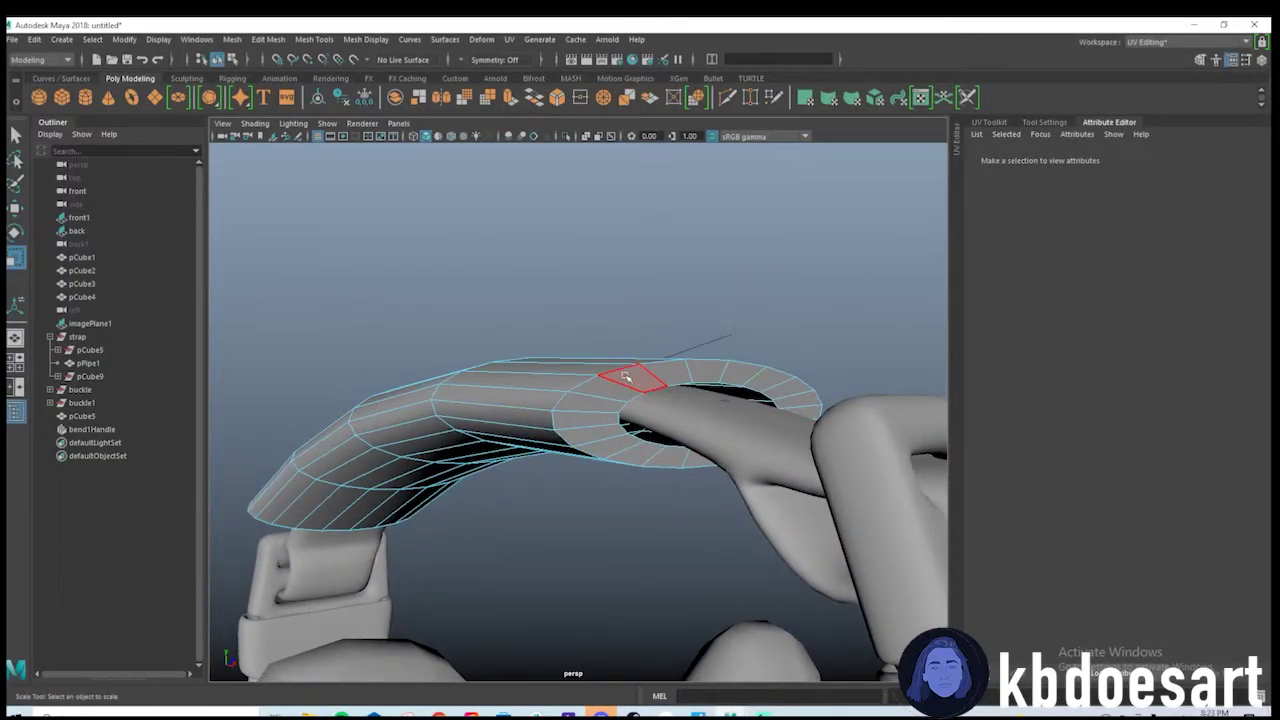
right_click_drag(624, 376, 704, 328)
Examine the cleaned-up pipe and its fit over the strap from several angles.
key("ctrl+1")
left_click_drag(566, 386, 662, 424, "alt")
key("ctrl+1")
scroll(600, 420, "down", 4)
left_click(552, 371)
scroll(552, 371, "down", 4)
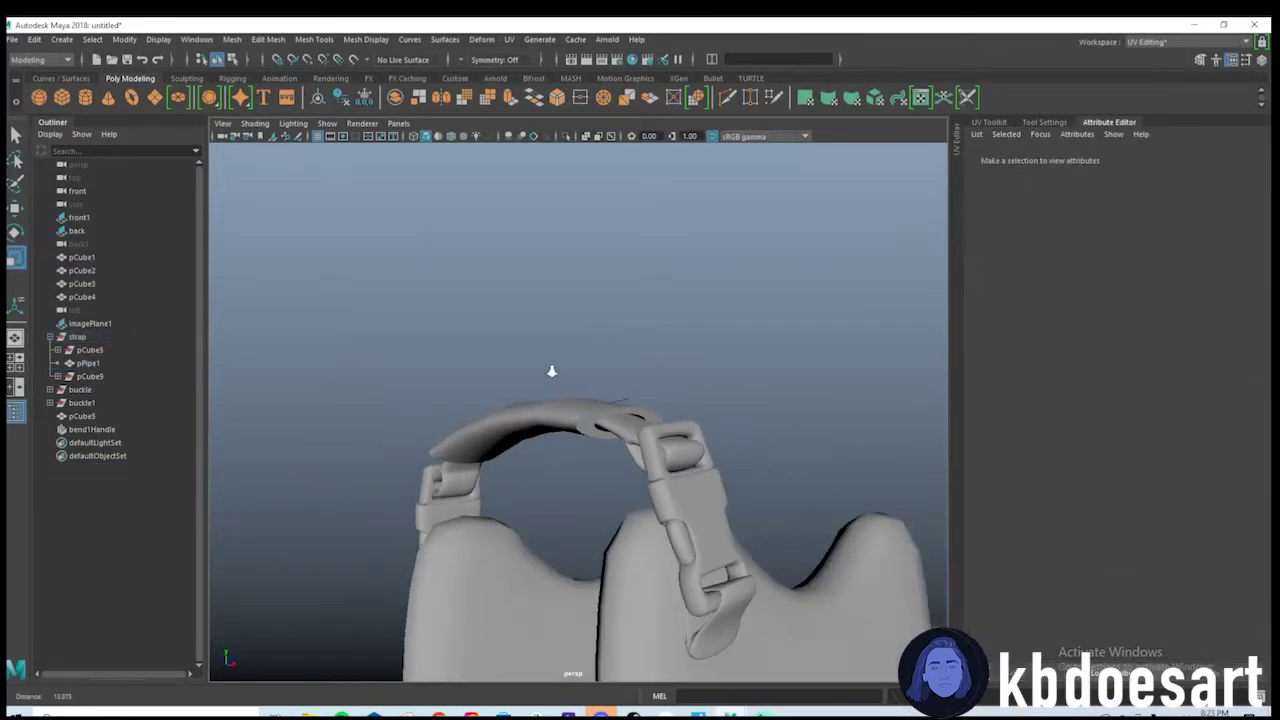
left_click_drag(552, 371, 515, 515, "alt")
right_click_drag(515, 515, 923, 534, "alt")
left_click_drag(745, 450, 544, 426, "alt")
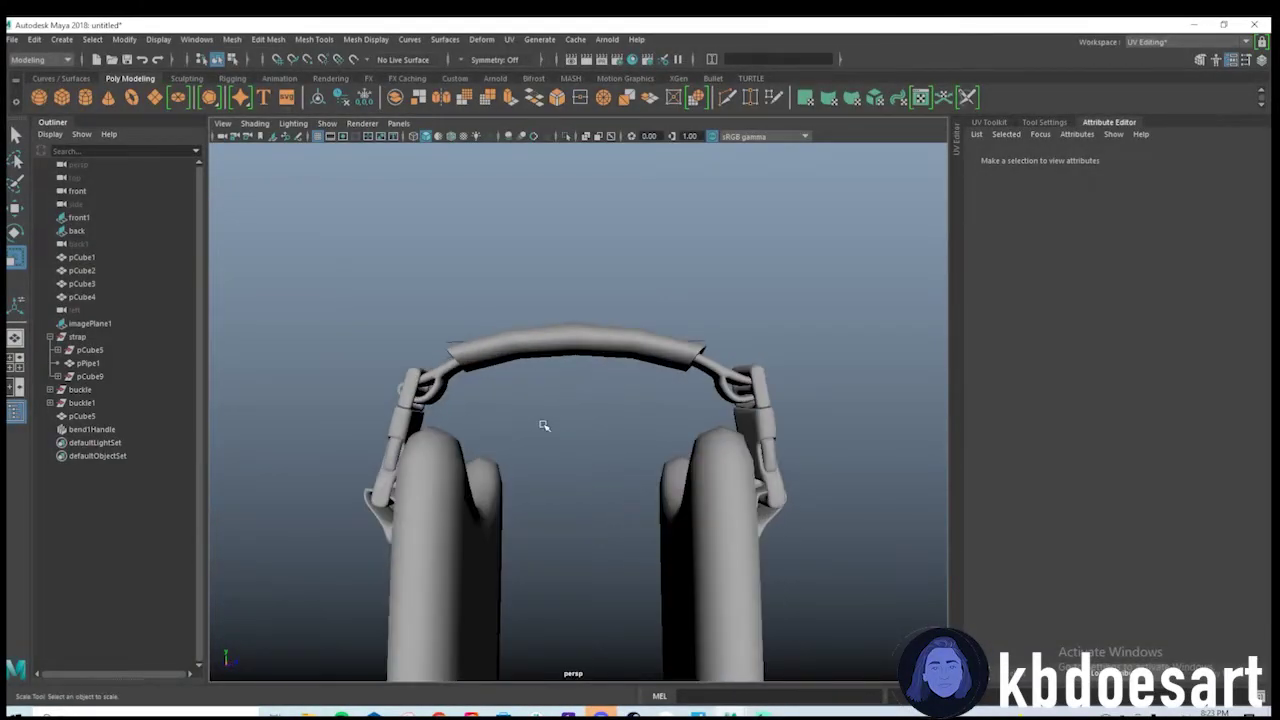
Delete the construction history of all objects so the pipe's bend is baked in.
left_click(31, 40)
mouse_move(174, 211)
left_click(240, 220)
Select the strap, its pipe pad and both buckles without the vest plates, and group them.
scroll(628, 385, "down", 5)
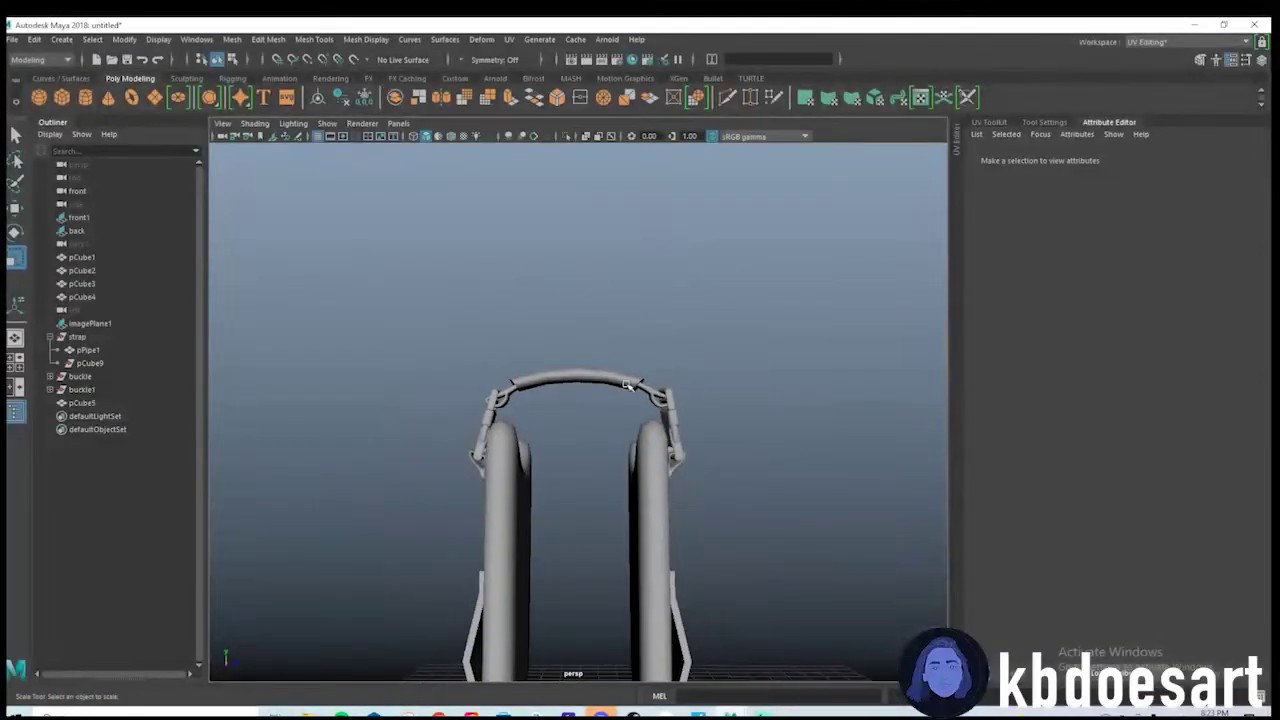
left_click_drag(627, 385, 560, 390, "alt")
left_click_drag(390, 302, 770, 376)
left_click_drag(775, 376, 777, 414)
left_click(627, 480, "ctrl")
left_click(468, 450, "ctrl")
left_click_drag(655, 500, 834, 488, "alt")
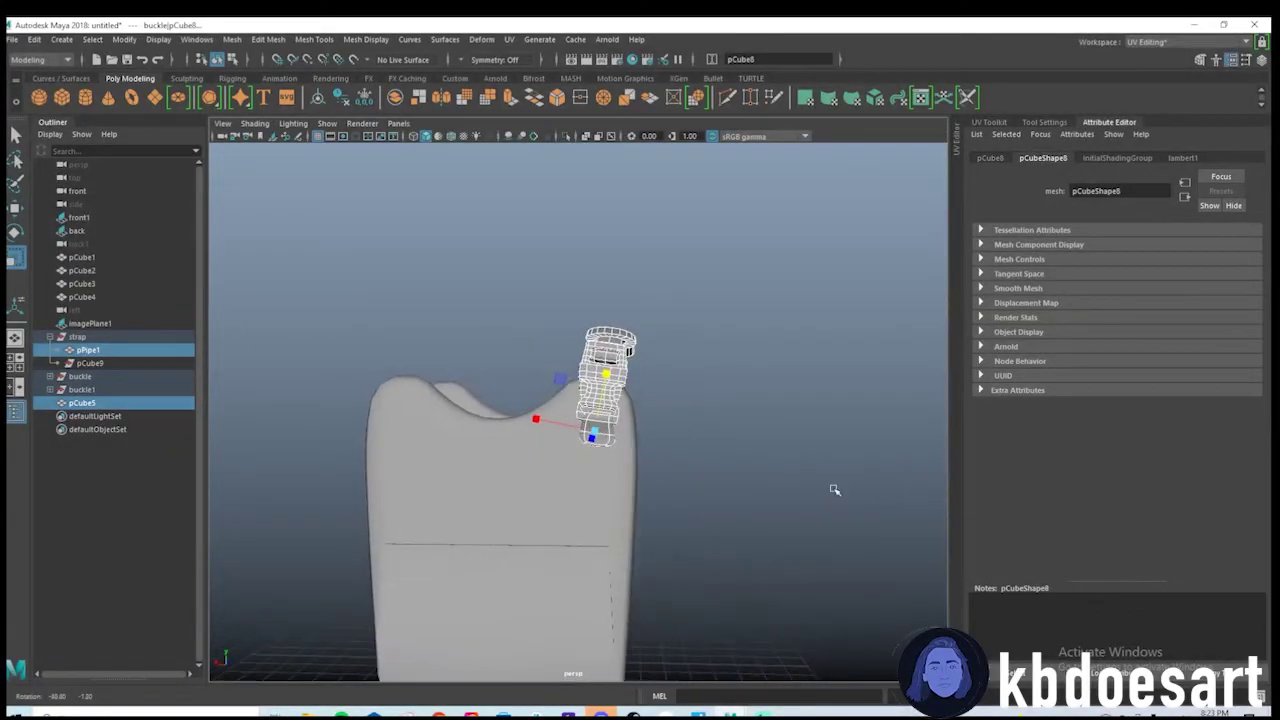
scroll(662, 459, "up", 5)
key("ctrl+g")
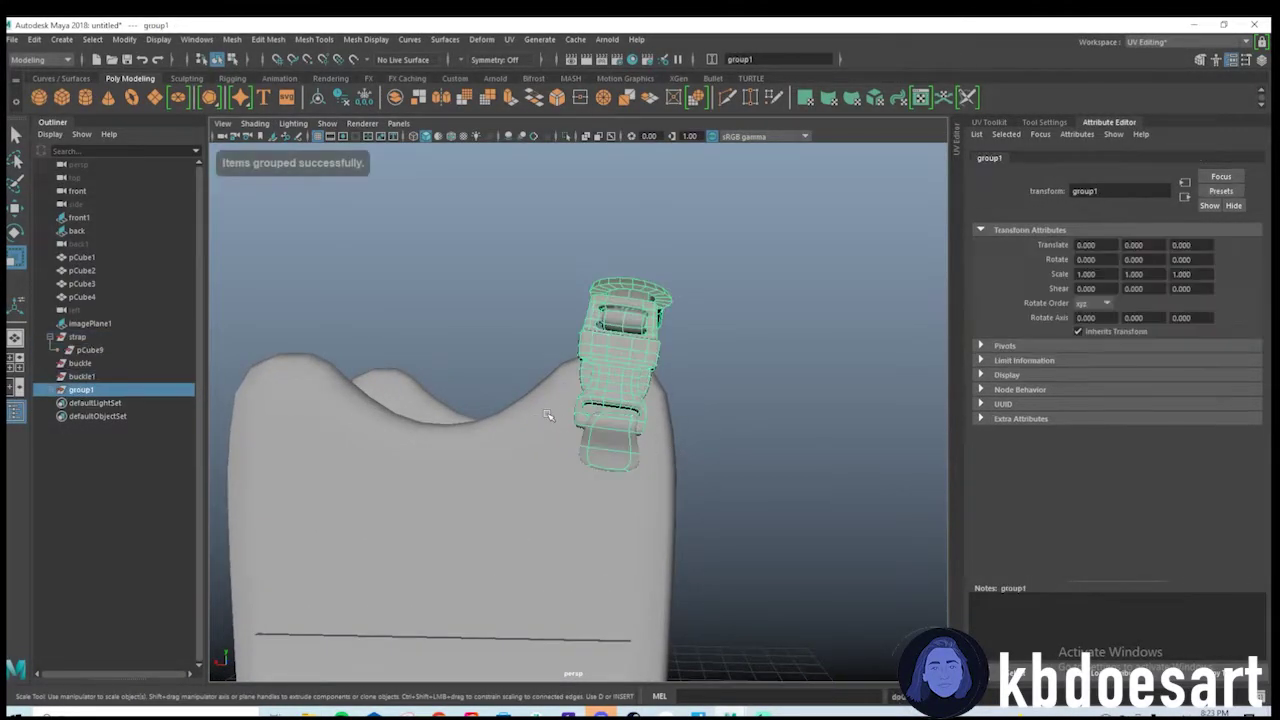
Duplicate the grouped strap assembly and center the duplicate's pivot.
left_click_drag(684, 451, 568, 405, "alt")
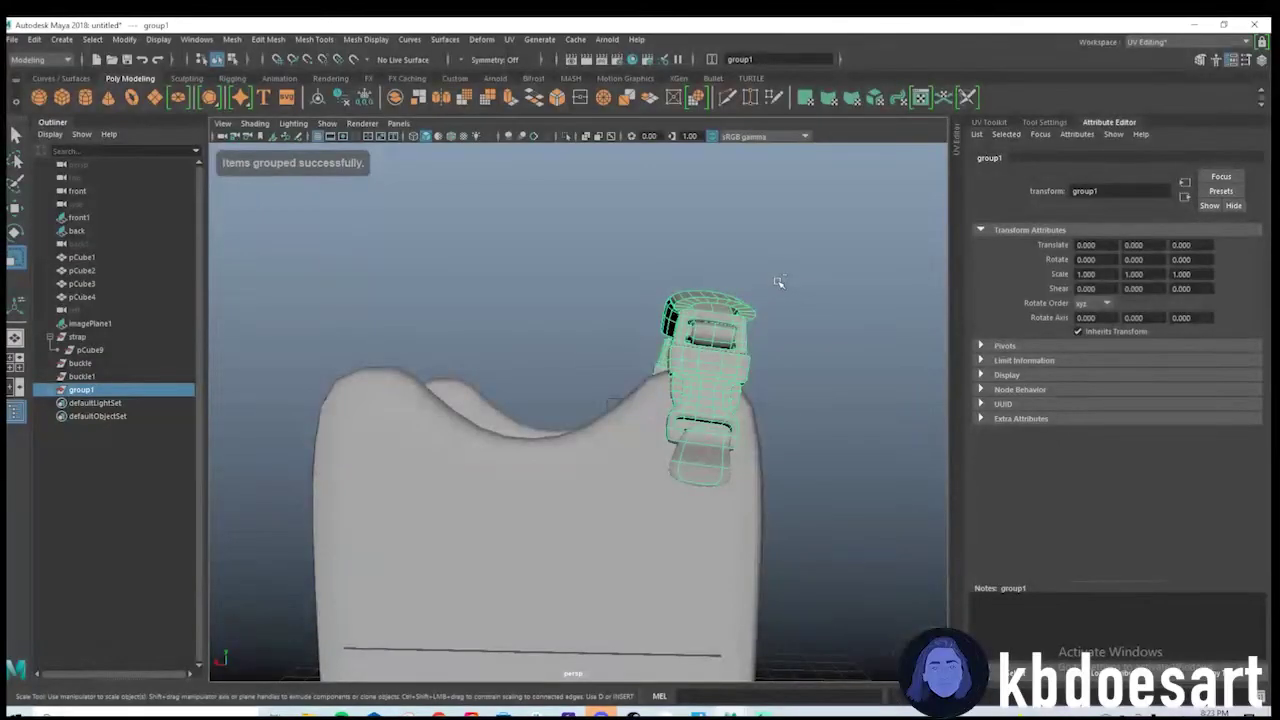
key("ctrl+g")
key("w")
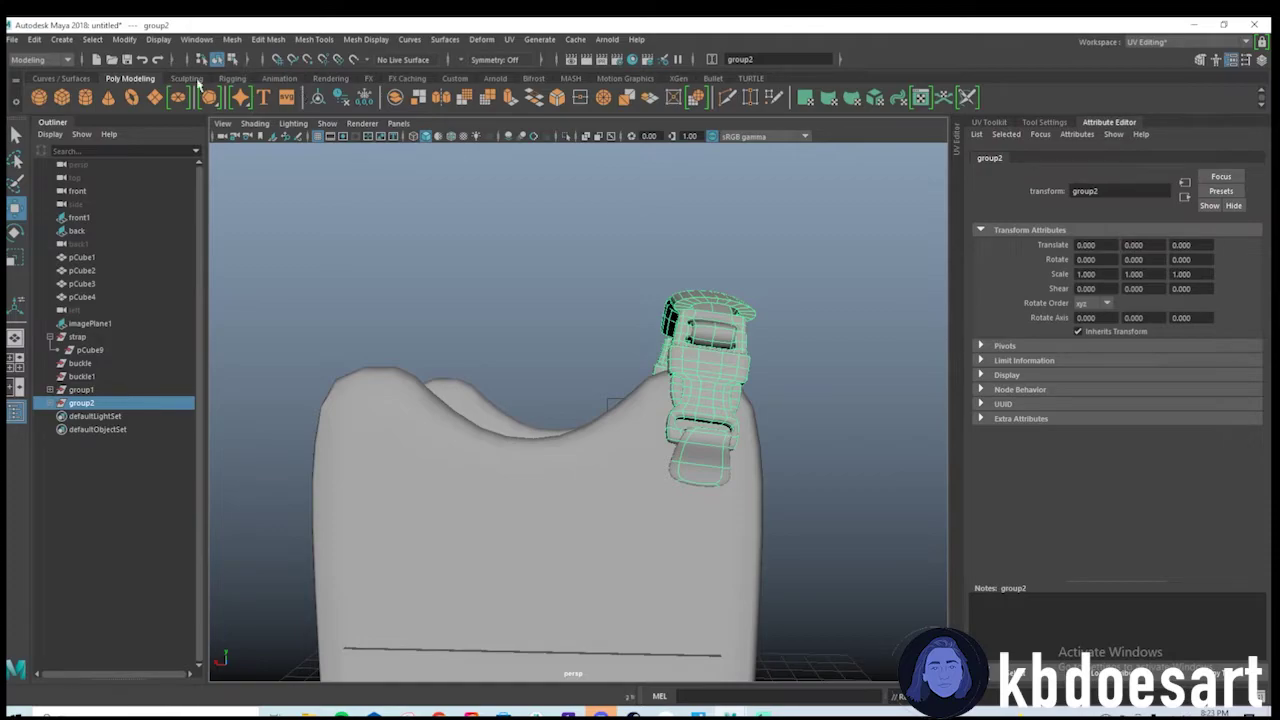
left_click(123, 39)
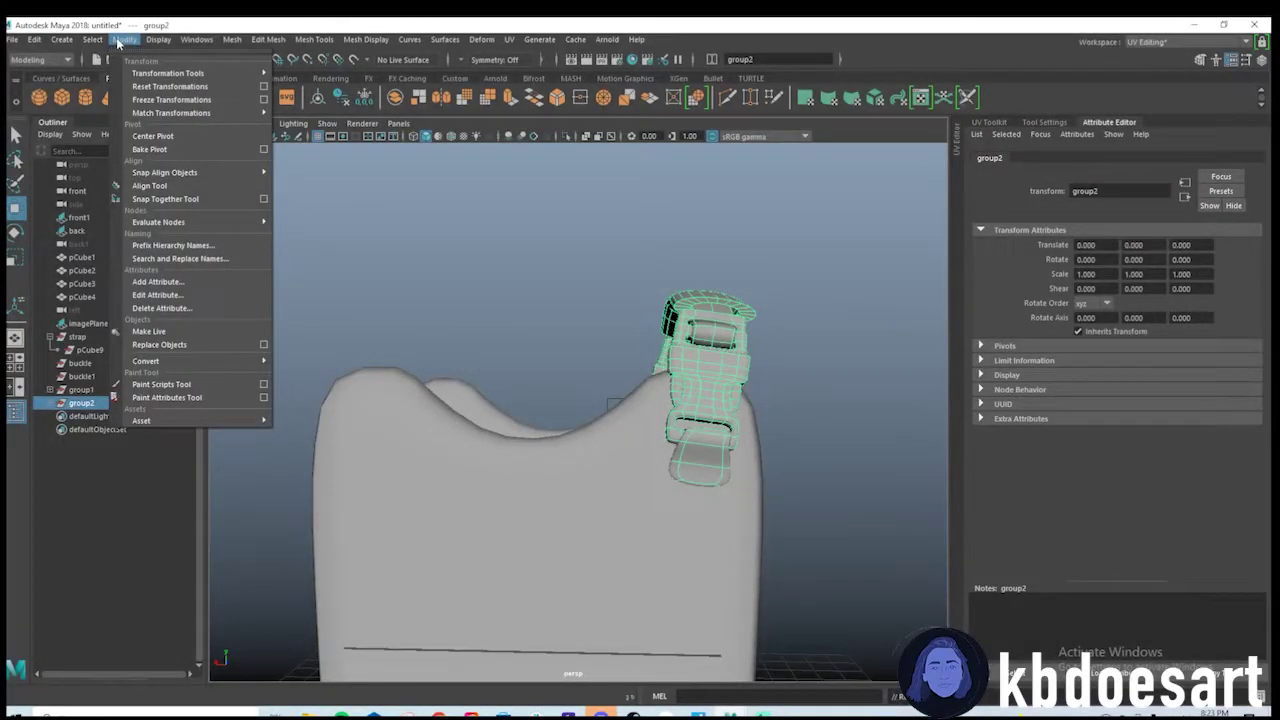
left_click(152, 136)
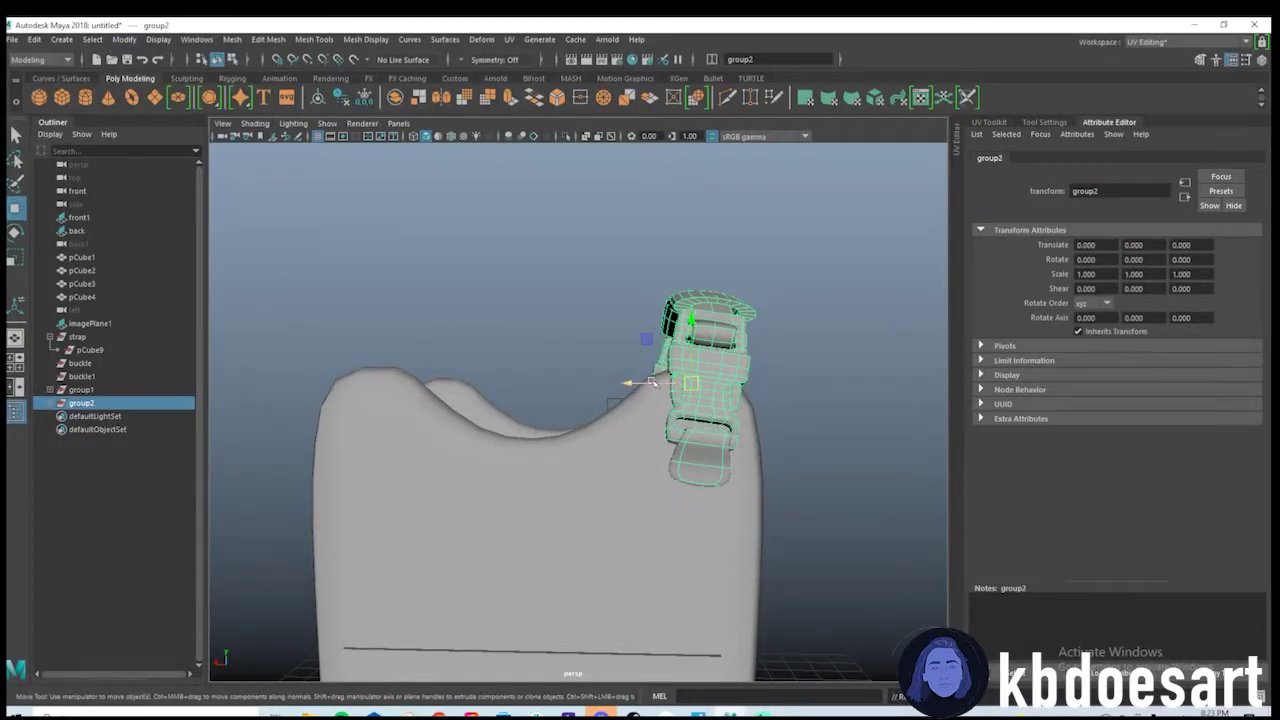
Move the duplicated strap sideways along X to about 3.861 and set its Y rotation to 180.
left_click_drag(651, 382, 481, 383)
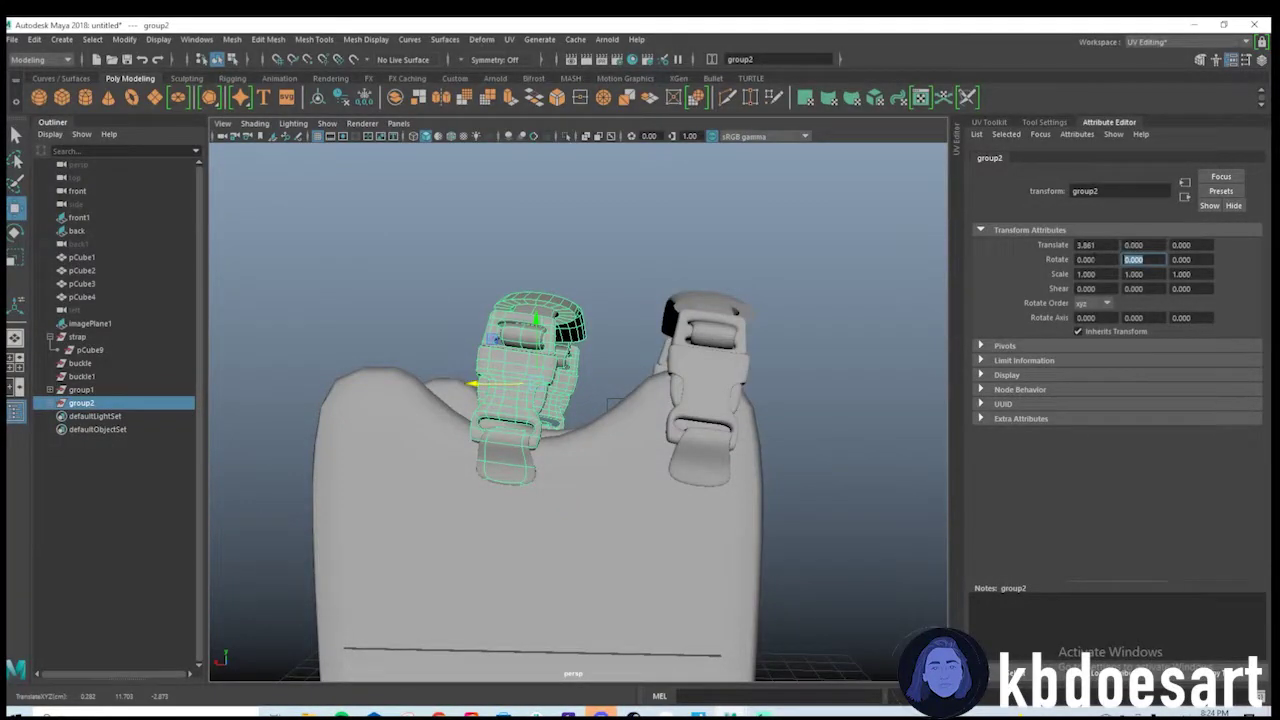
type("180")
key("Return")
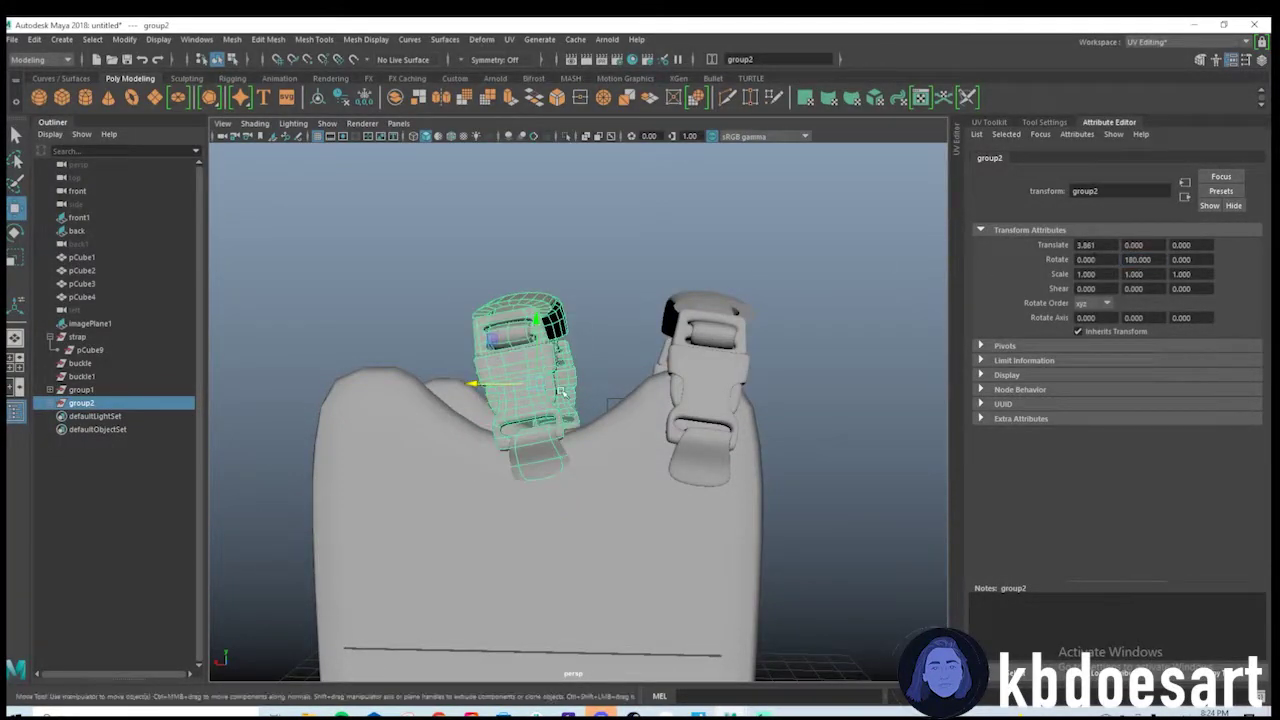
Position the duplicated strap over the opposite shoulder at an X translation of about 7.120, checking against the back view.
left_click_drag(470, 384, 591, 405)
key("space")
key("space")
key("space")
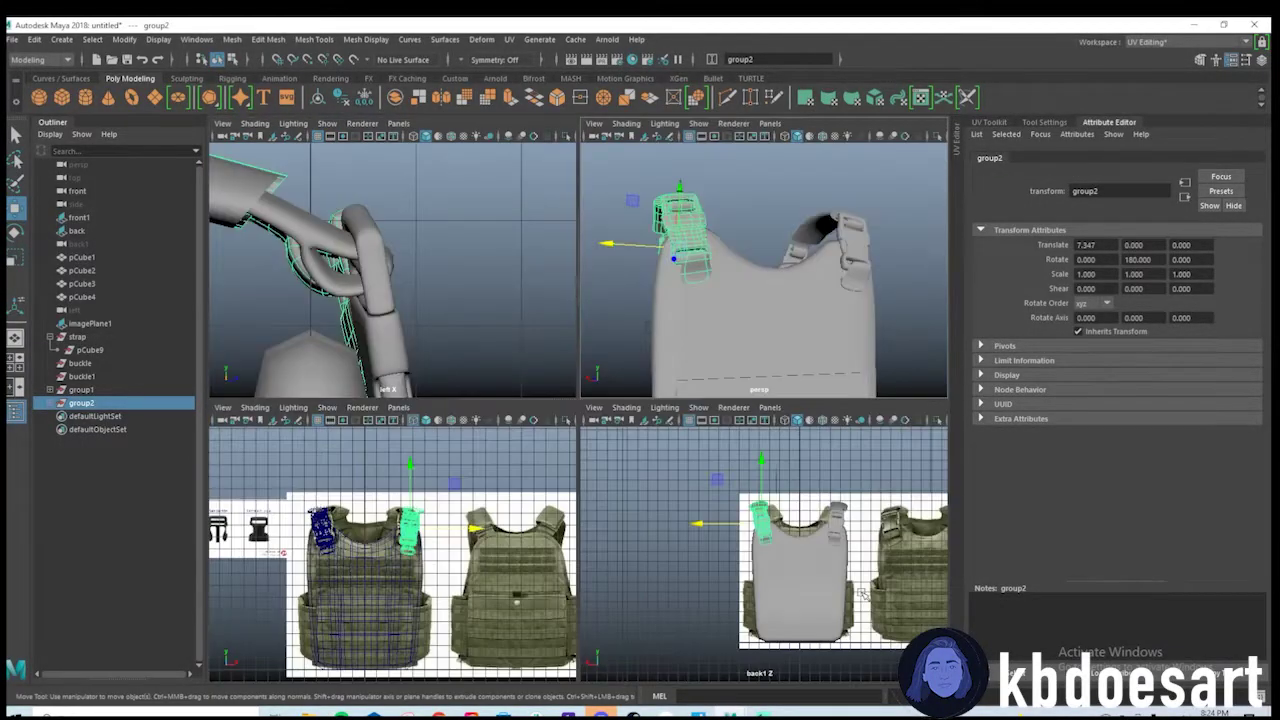
key("space")
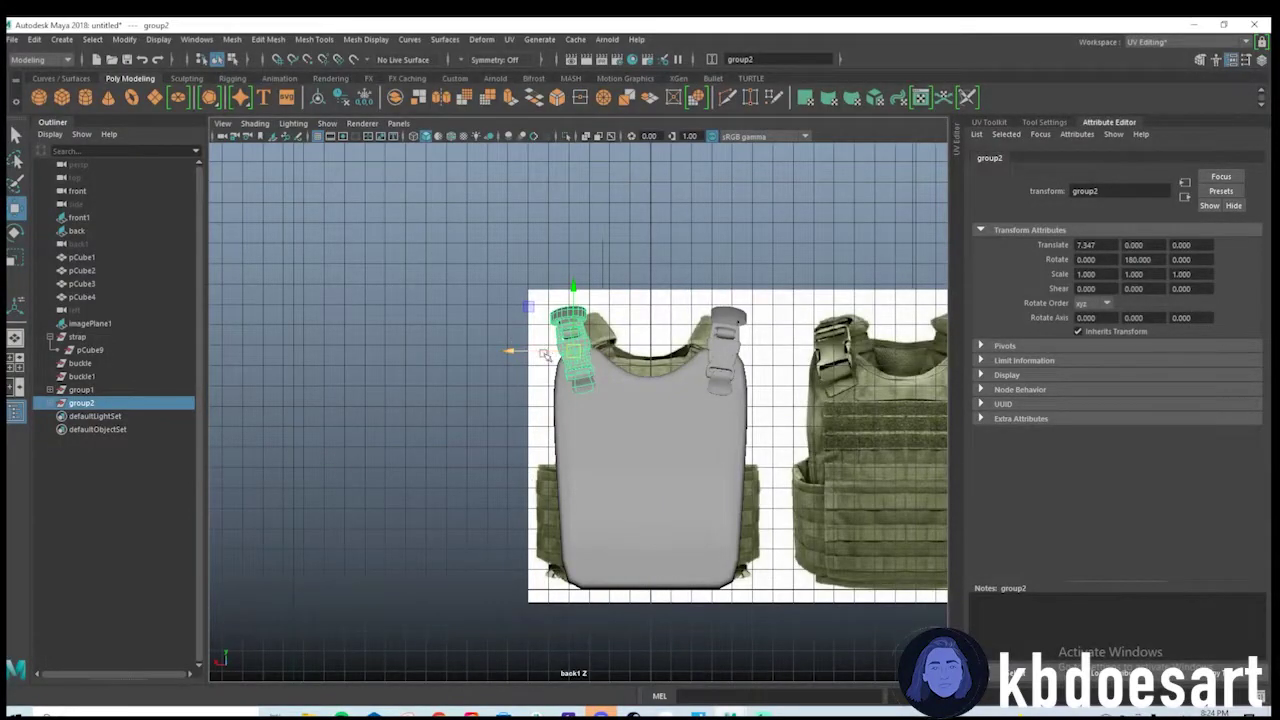
left_click_drag(527, 357, 523, 361)
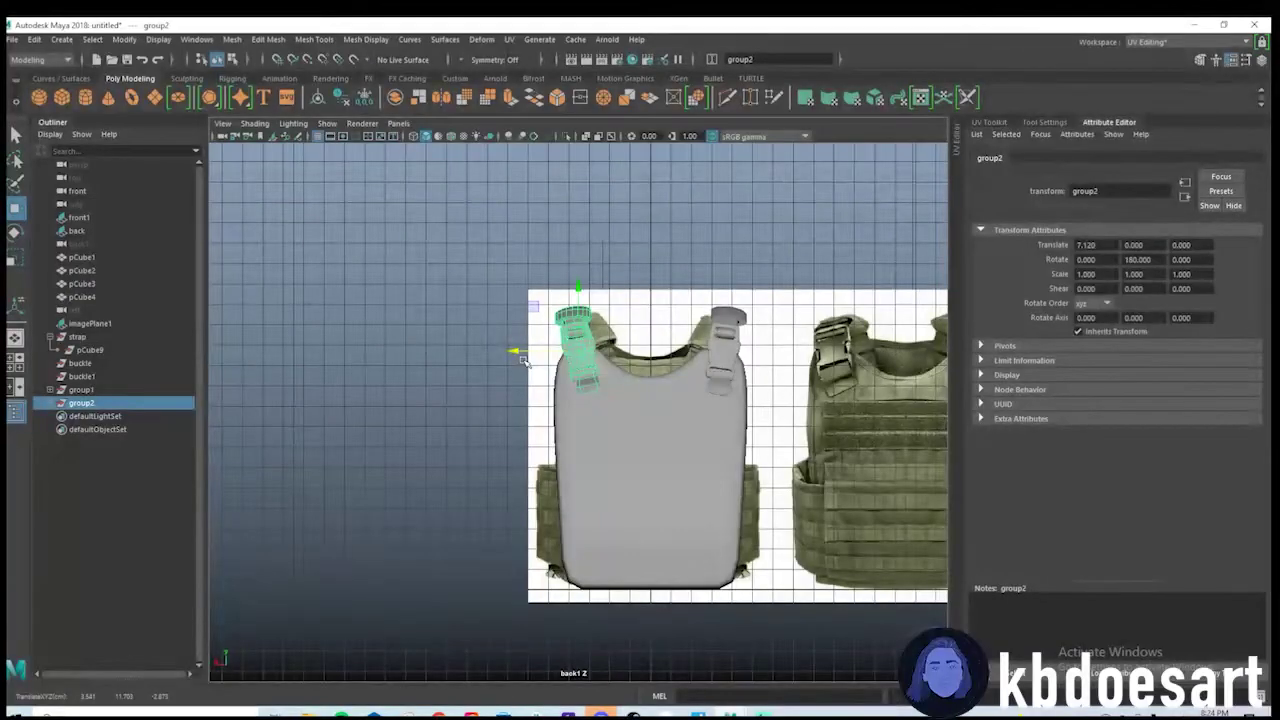
scroll(746, 364, "up", 2)
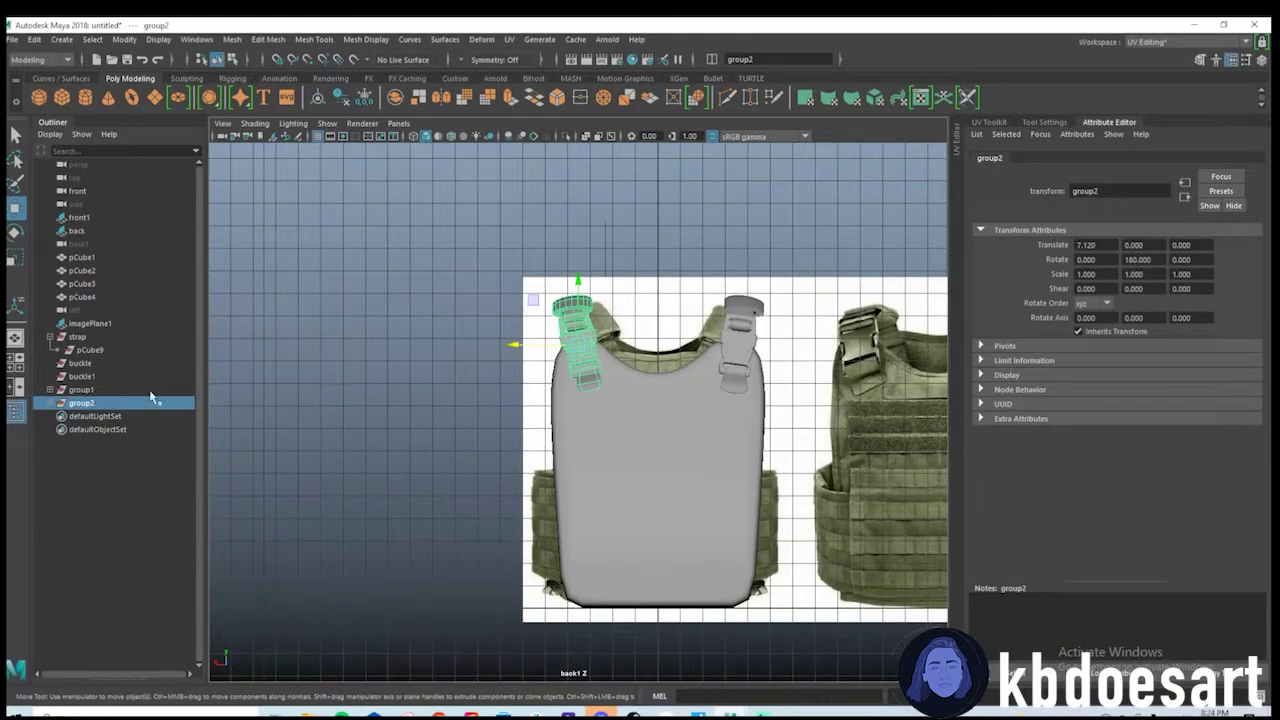
Review the individual parts contained in the original strap group.
left_click(86, 392)
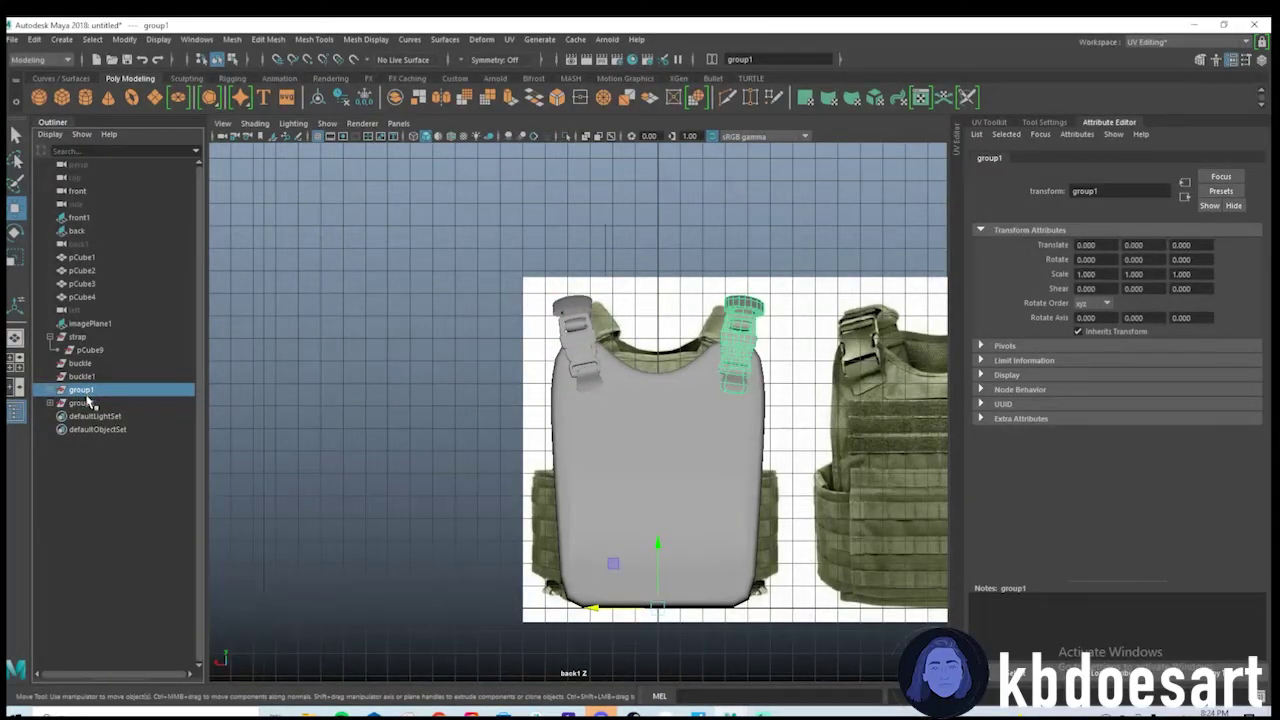
left_click(51, 390)
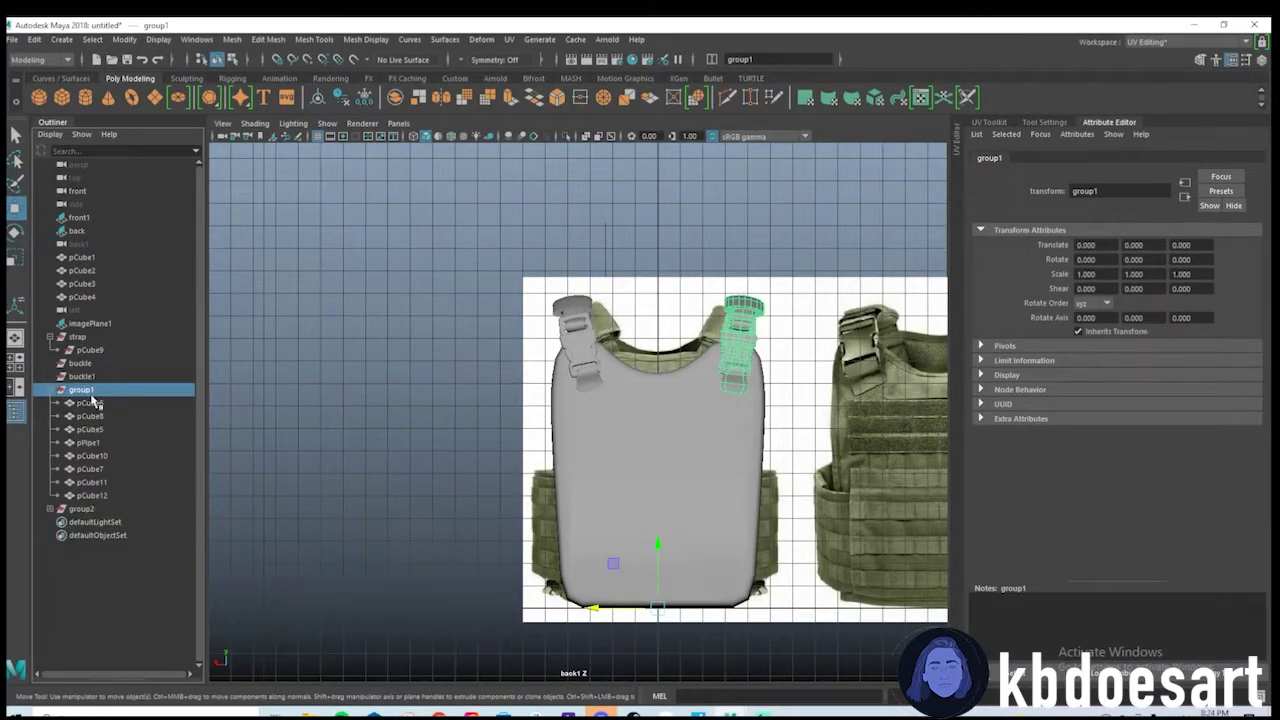
left_click(90, 403)
left_click(92, 416)
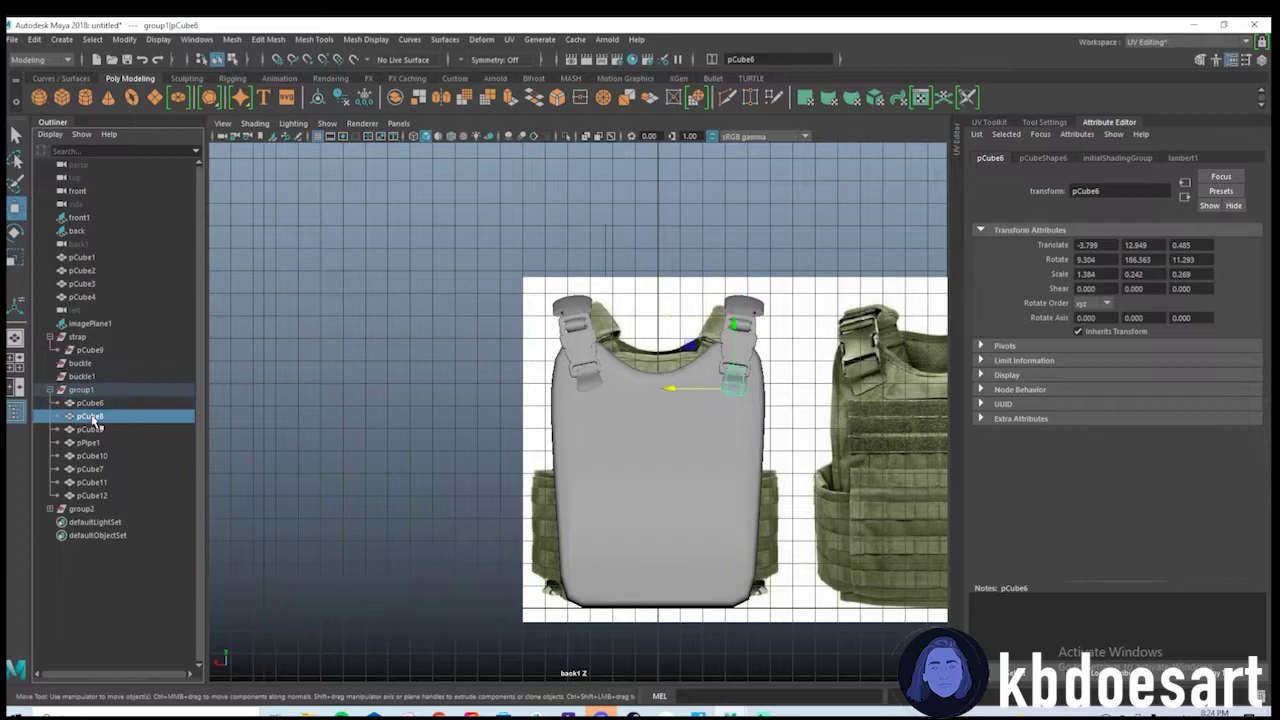
left_click(96, 431)
left_click(97, 443)
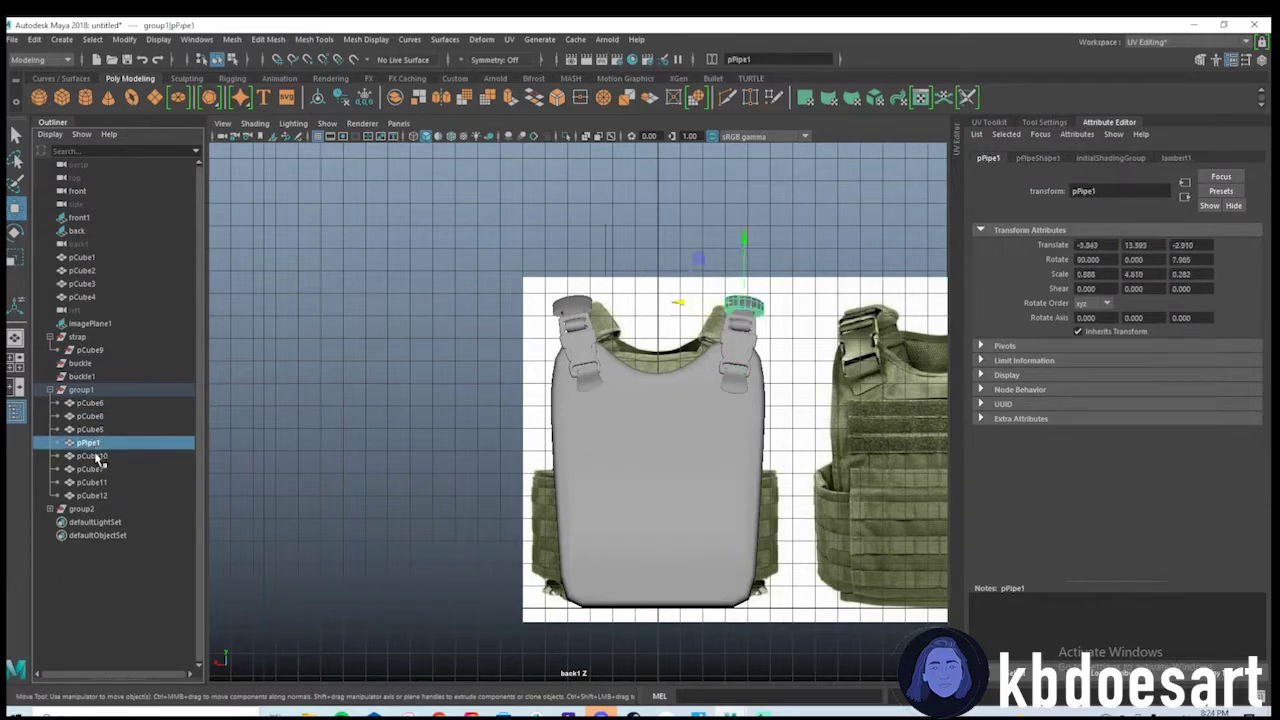
left_click(51, 390)
Examine both shoulder straps on the vest in perspective from the front, side and back.
key("space")
key("space")
scroll(650, 450, "down", 3)
left_click_drag(640, 490, 542, 475, "alt")
left_click(736, 298)
left_click_drag(726, 411, 674, 437, "alt")
scroll(674, 437, "down", 3)
left_click_drag(530, 482, 357, 469, "alt")
scroll(597, 457, "up", 4)
left_click_drag(597, 457, 617, 543, "alt")
middle_click_drag(617, 543, 591, 420, "alt")
left_click_drag(591, 420, 616, 480, "alt")
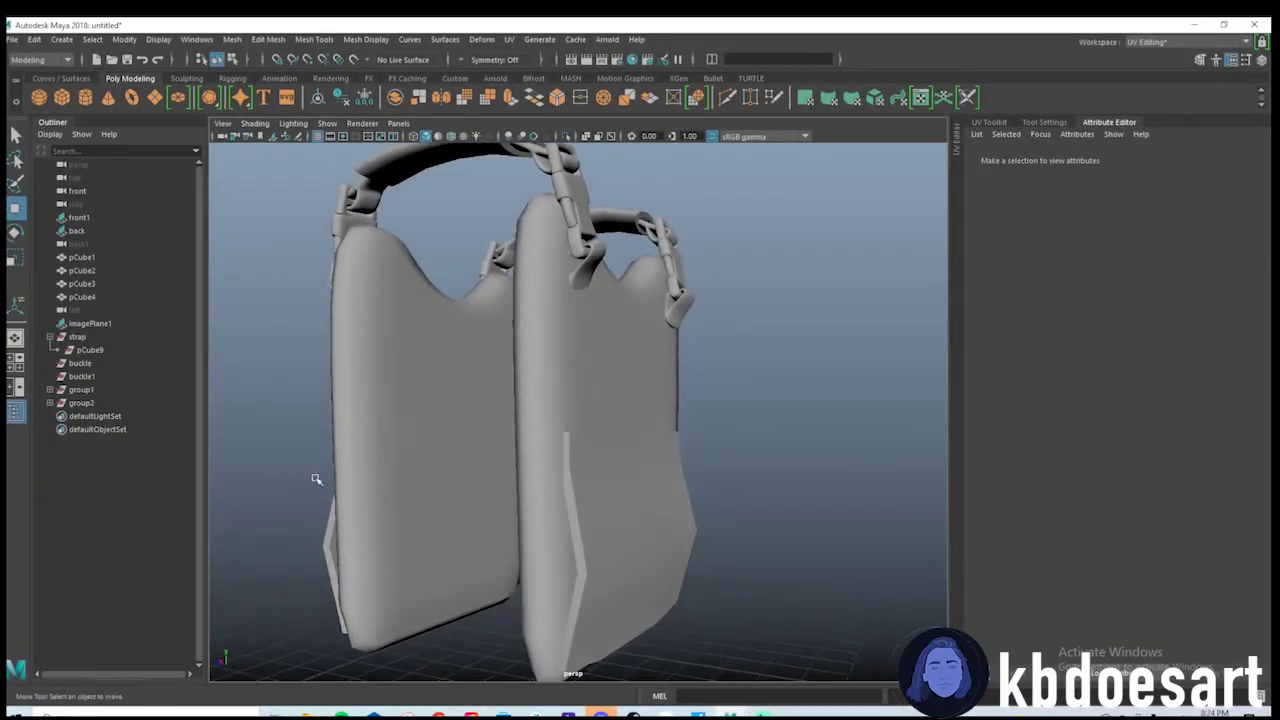
scroll(633, 383, "down", 4)
left_click_drag(540, 385, 586, 424, "alt")
scroll(680, 383, "up", 1)
scroll(586, 424, "up", 2)
scroll(587, 423, "up", 2)
Examine the straps and the chest webbing against the vest reference images in the front and back views.
key("space")
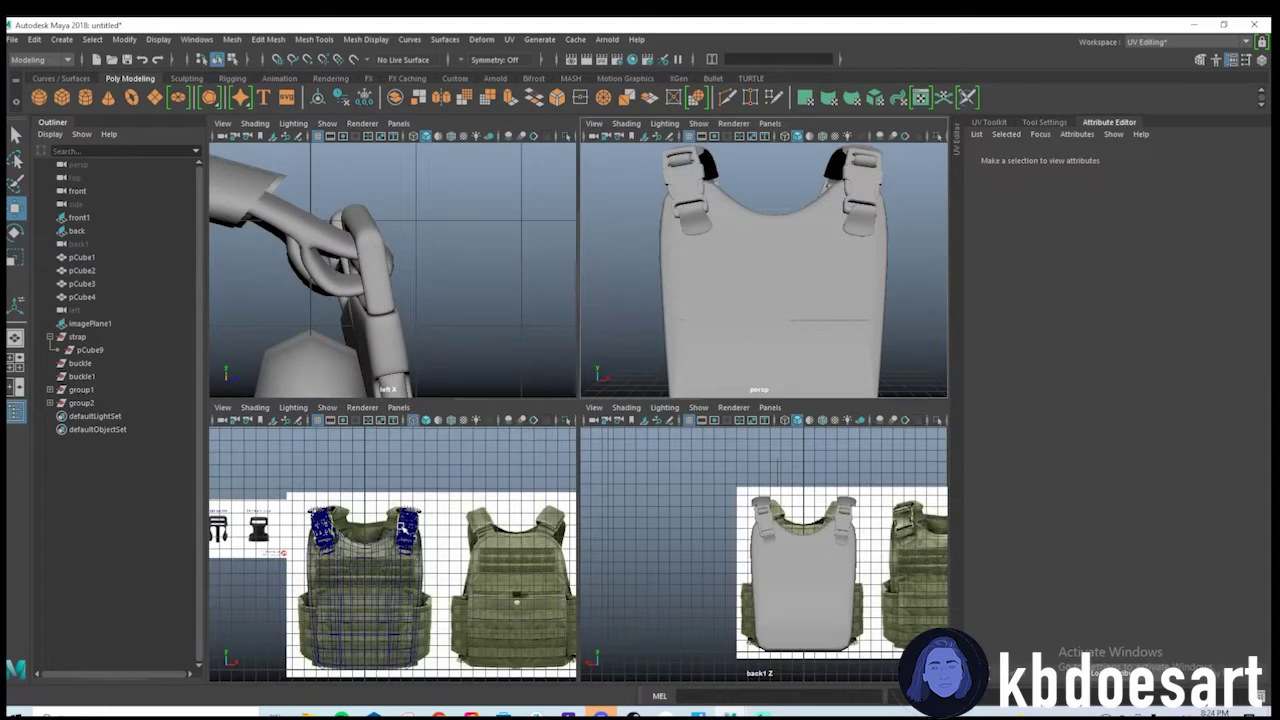
key("space")
scroll(588, 394, "up", 1)
left_click(588, 394)
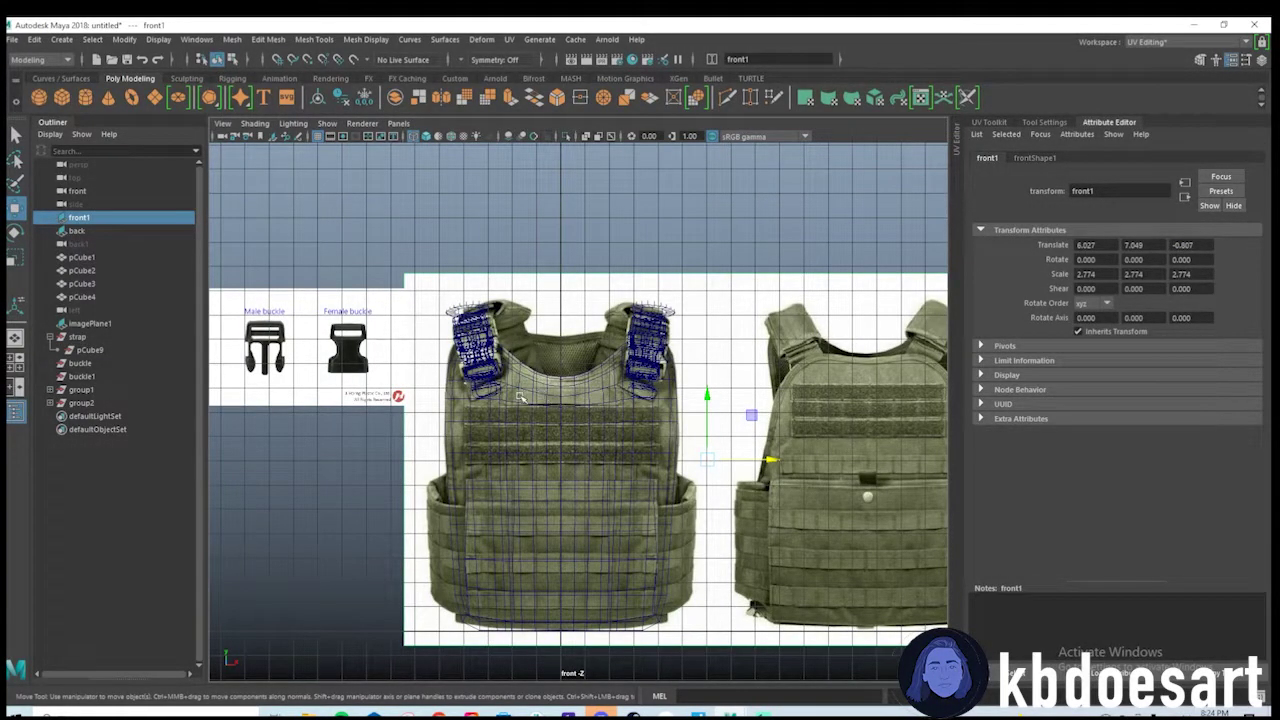
scroll(463, 417, "up", 3)
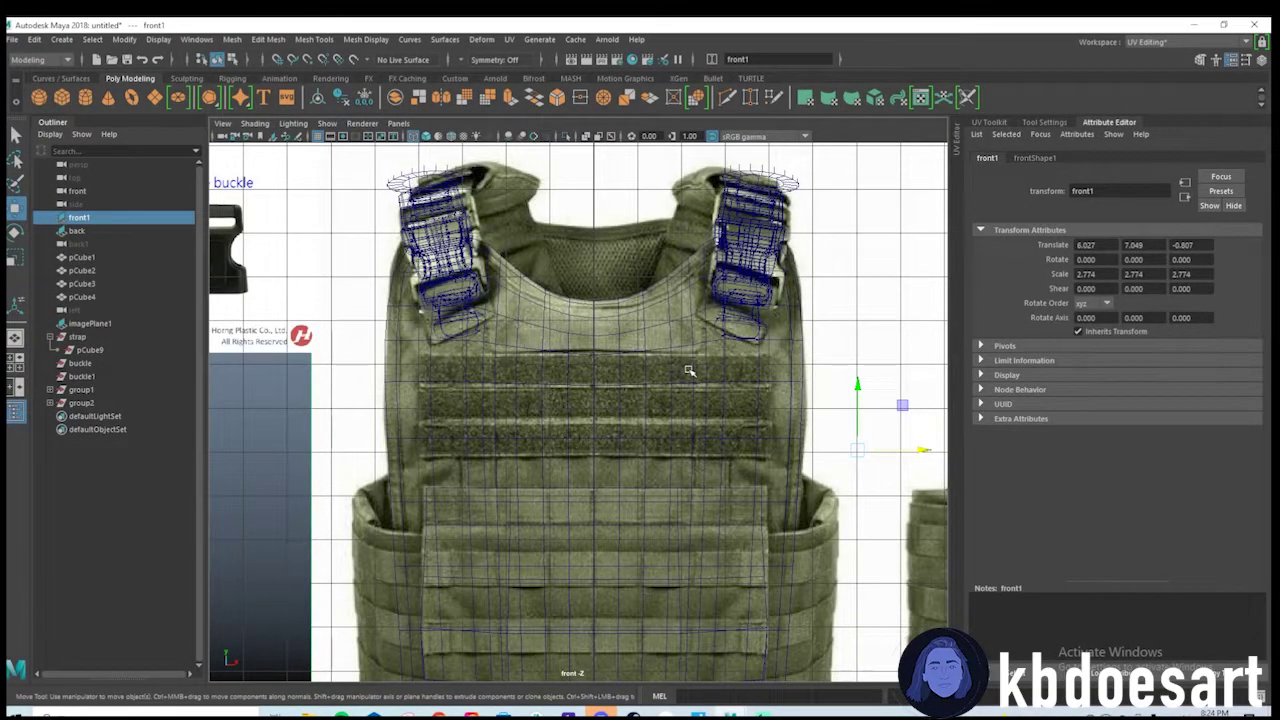
key("space")
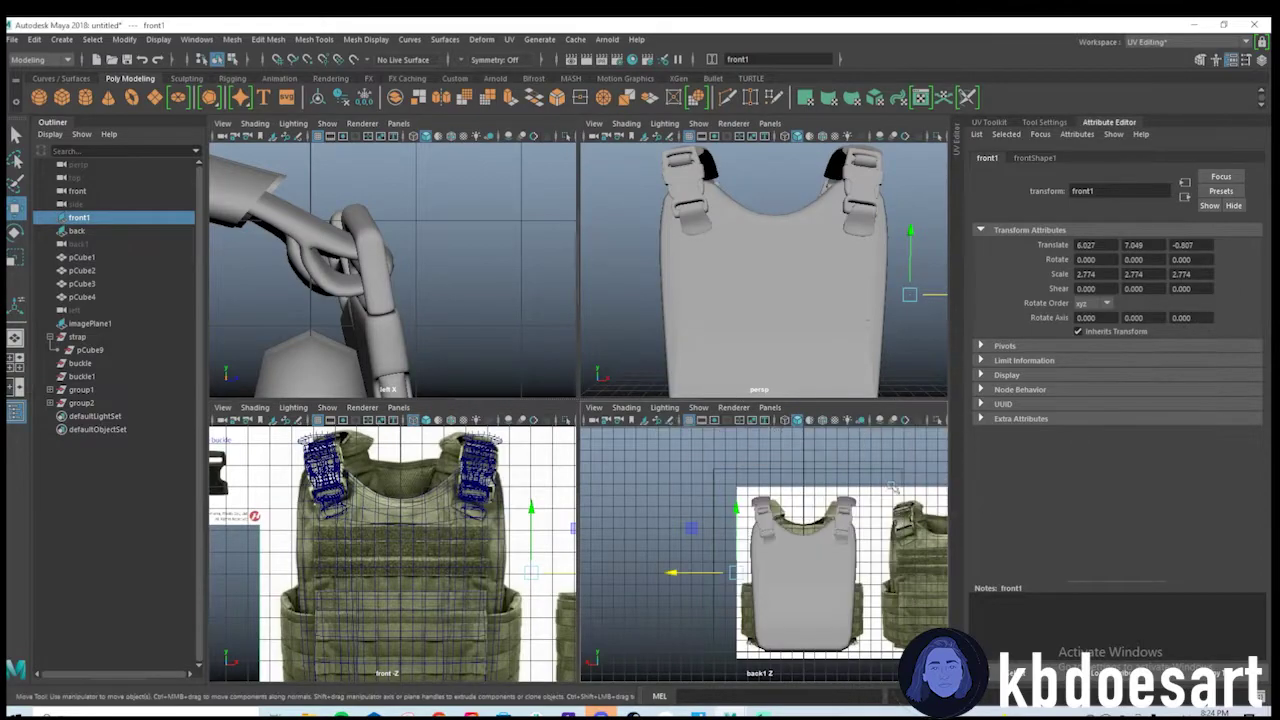
key("space")
scroll(723, 423, "up", 5)
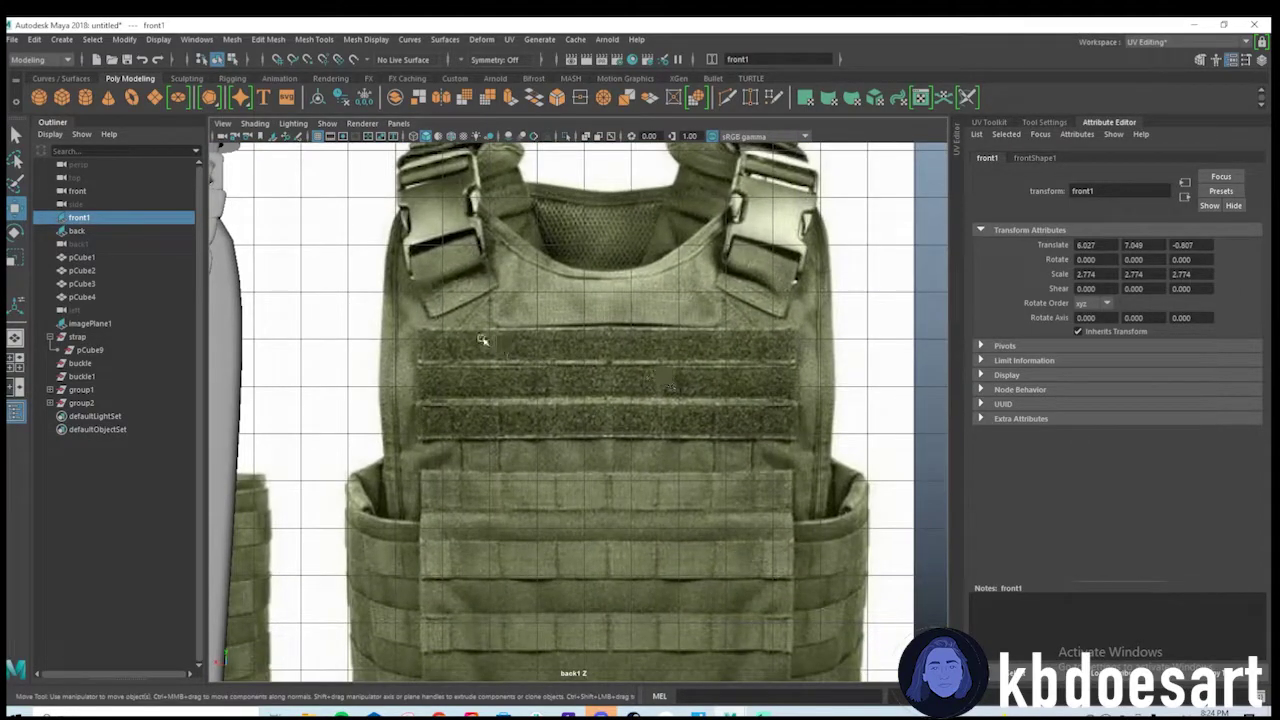
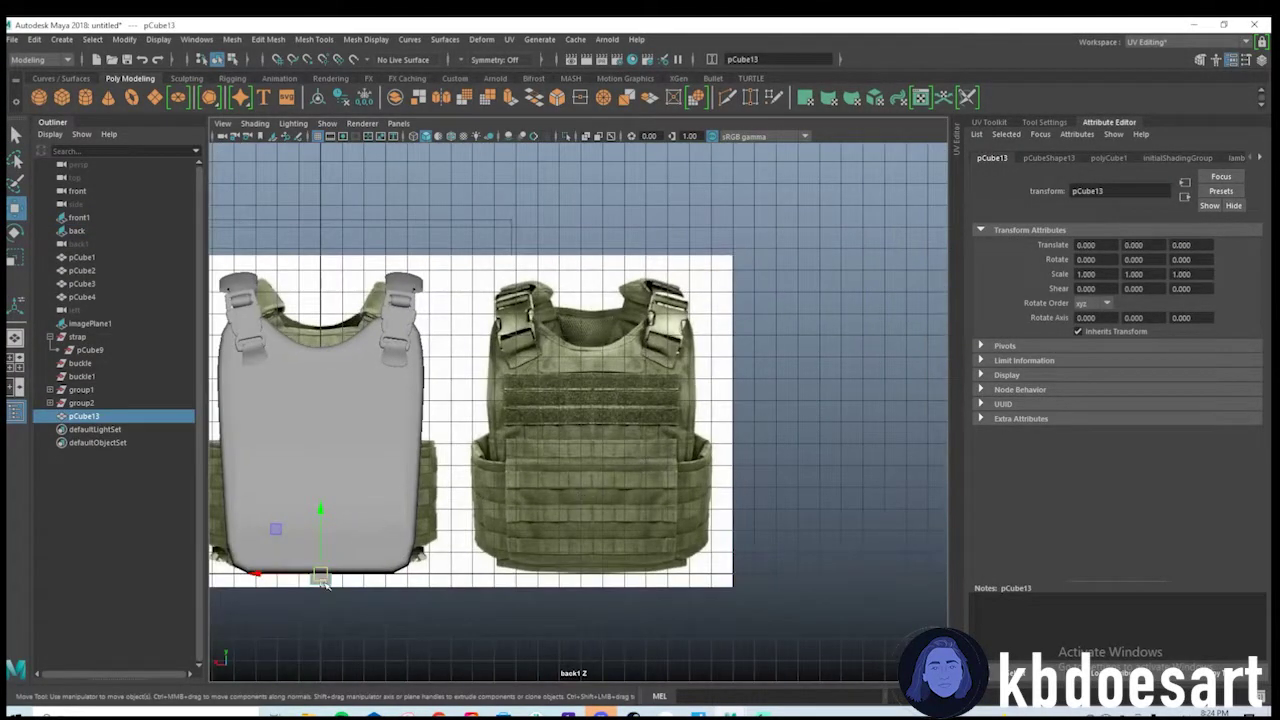
Fit the cube over the upper chest webbing row, scaling it to 8.071 in X and 0.700 in Y, at about X -12.511, Y 8.827.
left_click_drag(286, 577, 181, 353)
scroll(830, 390, "up", 3)
scroll(830, 390, "up", 3)
key("r")
key("w")
left_click_drag(557, 347, 557, 348)
key("r")
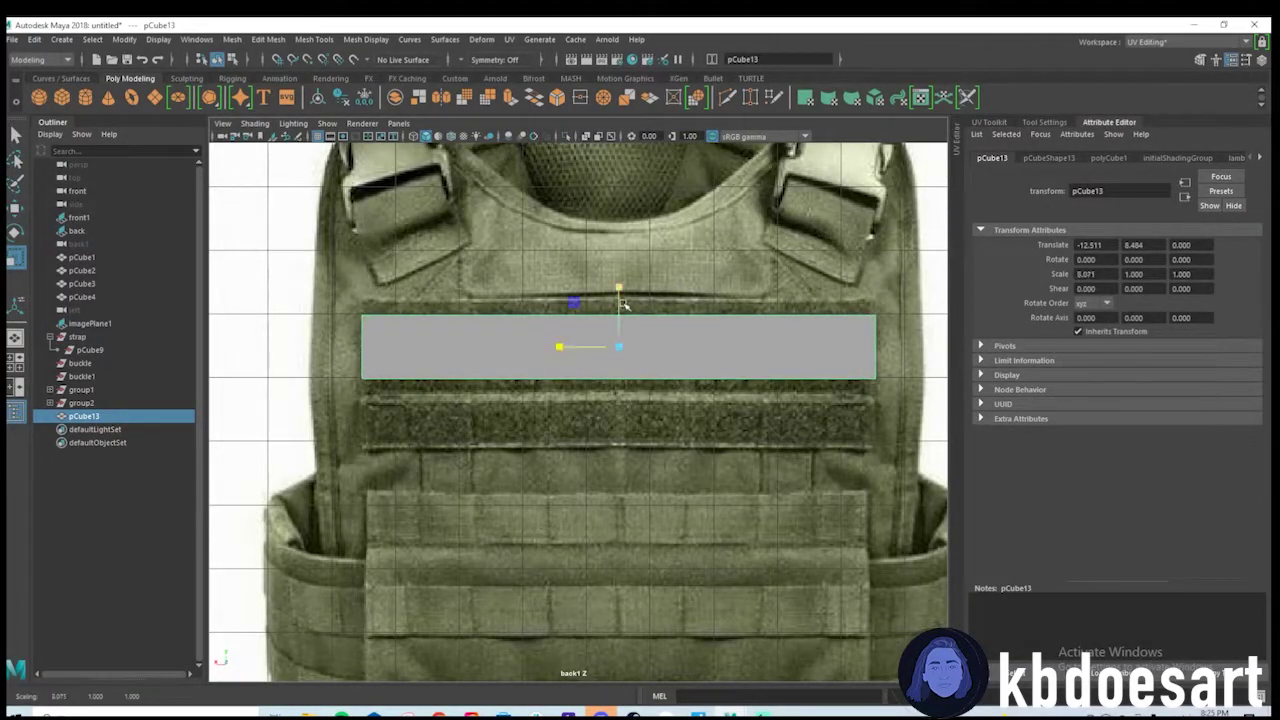
mouse_move(620, 301)
left_mouse_down()
mouse_move(619, 318)
mouse_move(620, 247)
mouse_move(622, 283)
left_mouse_up()
key("w")
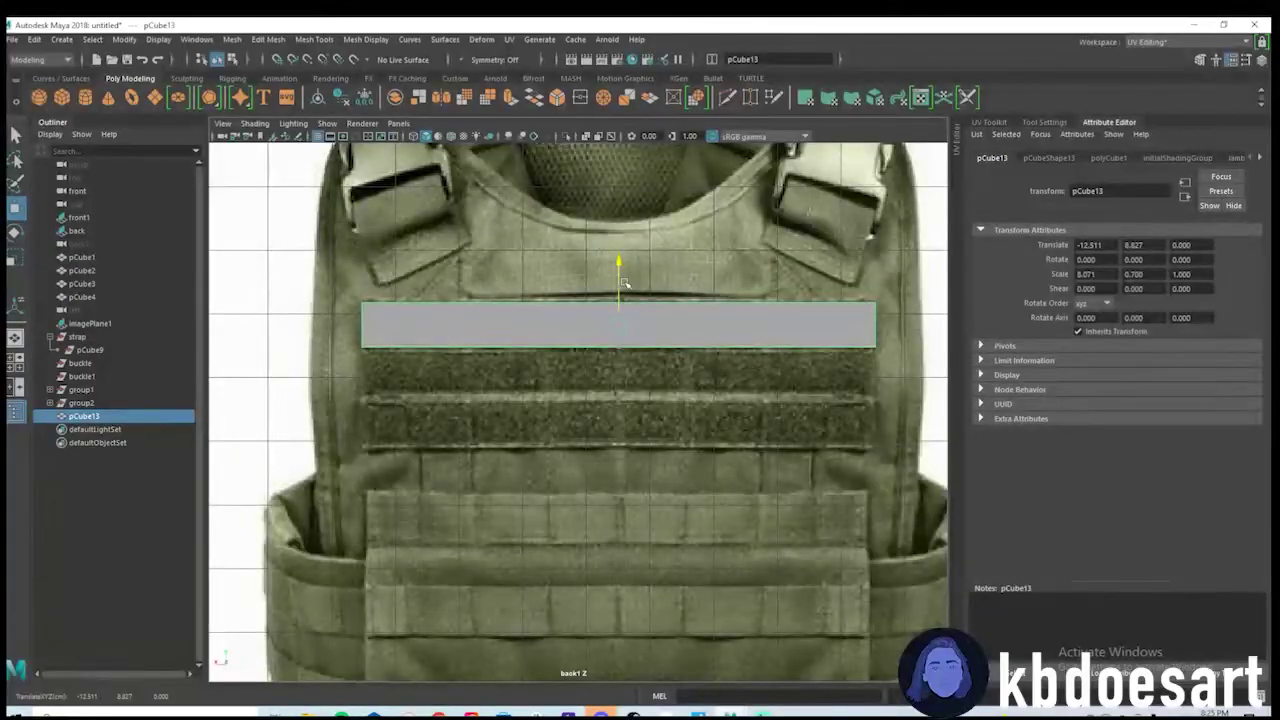
scroll(833, 346, "up", 1)
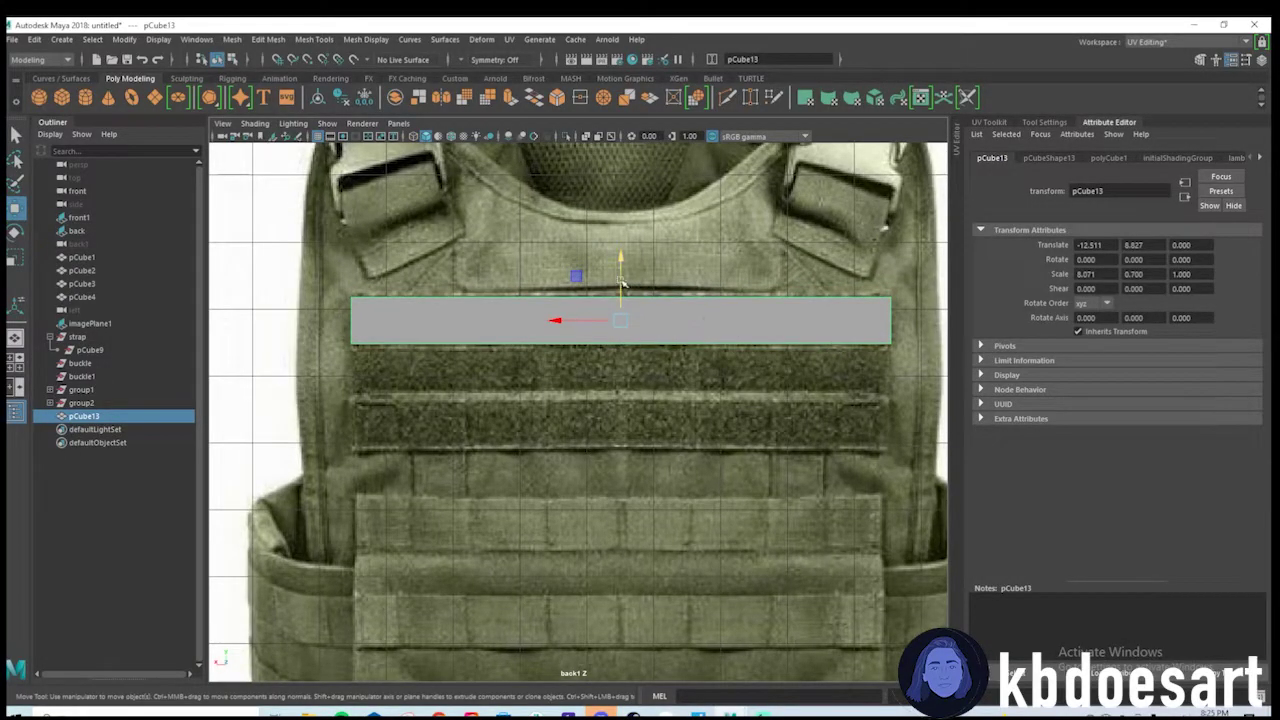
Flatten the webbing strip along its depth to a Z scale of about 0.15.
key("space")
key("space")
left_click_drag(598, 356, 542, 474, "alt")
scroll(823, 383, "down", 5)
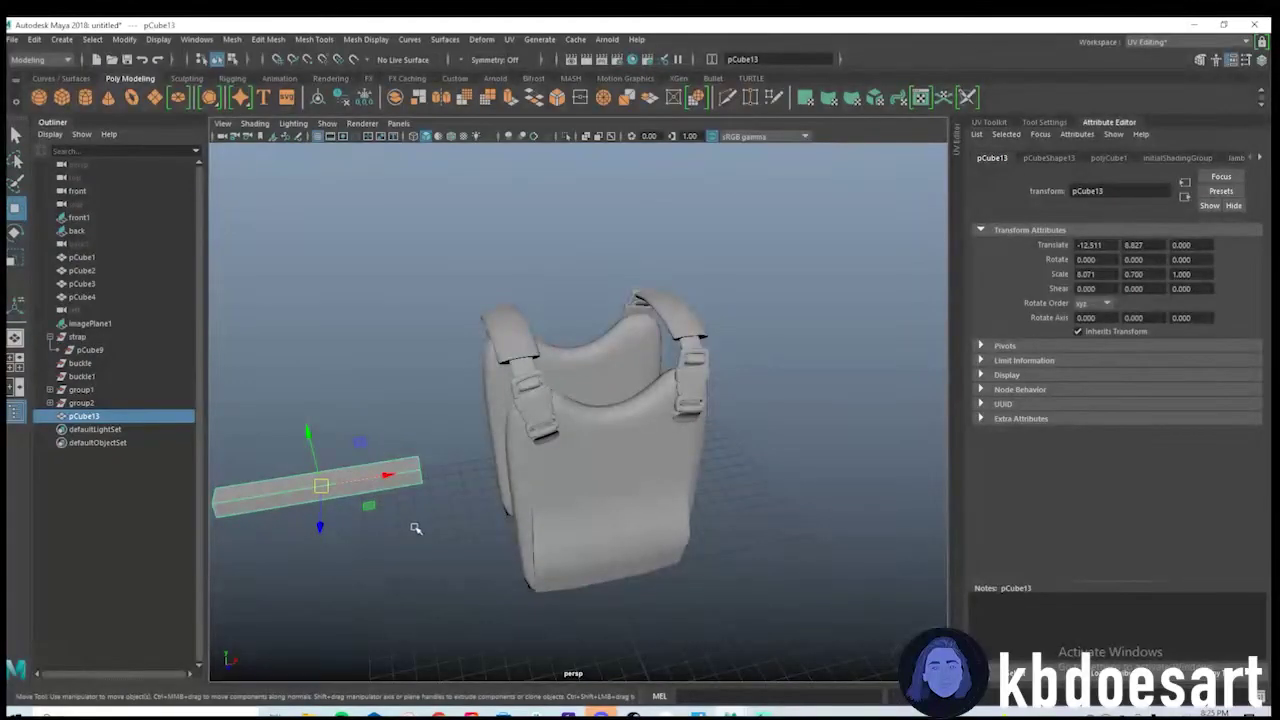
key("r")
left_click_drag(414, 529, 657, 447, "alt")
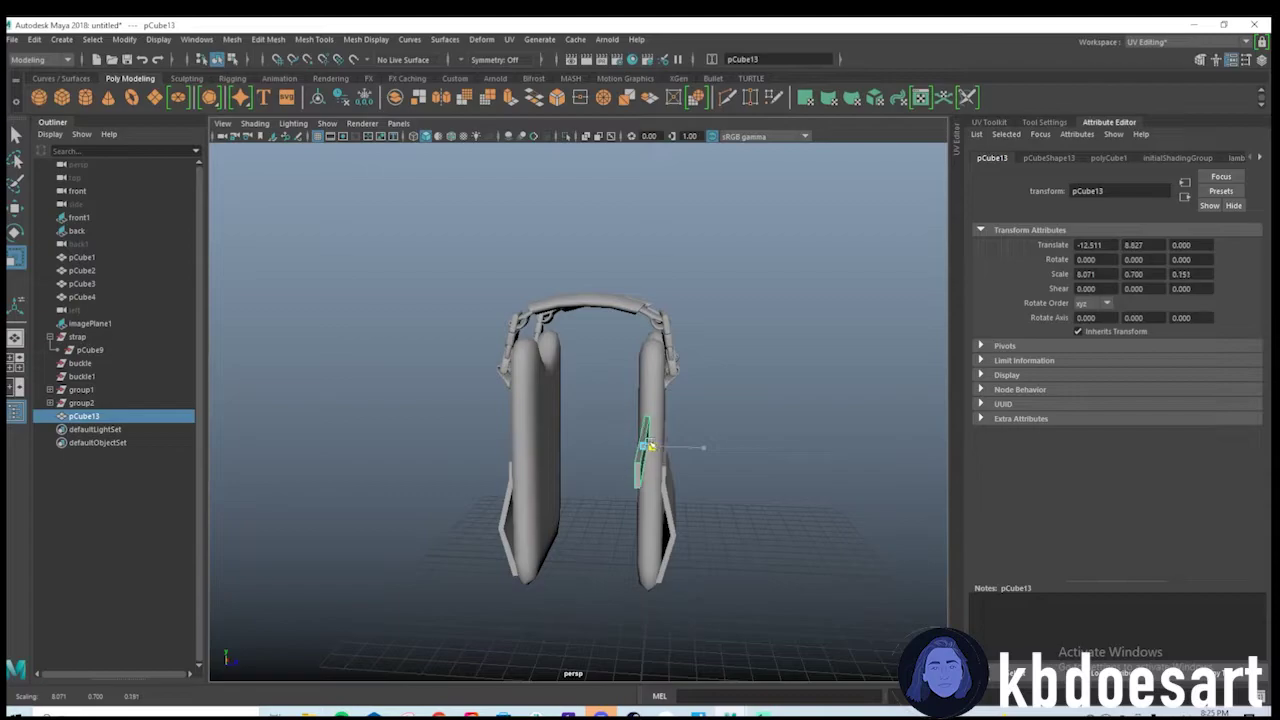
Duplicate the strip twice downward with equal spacing to cover the two lower webbing rows.
key("space")
key("space")
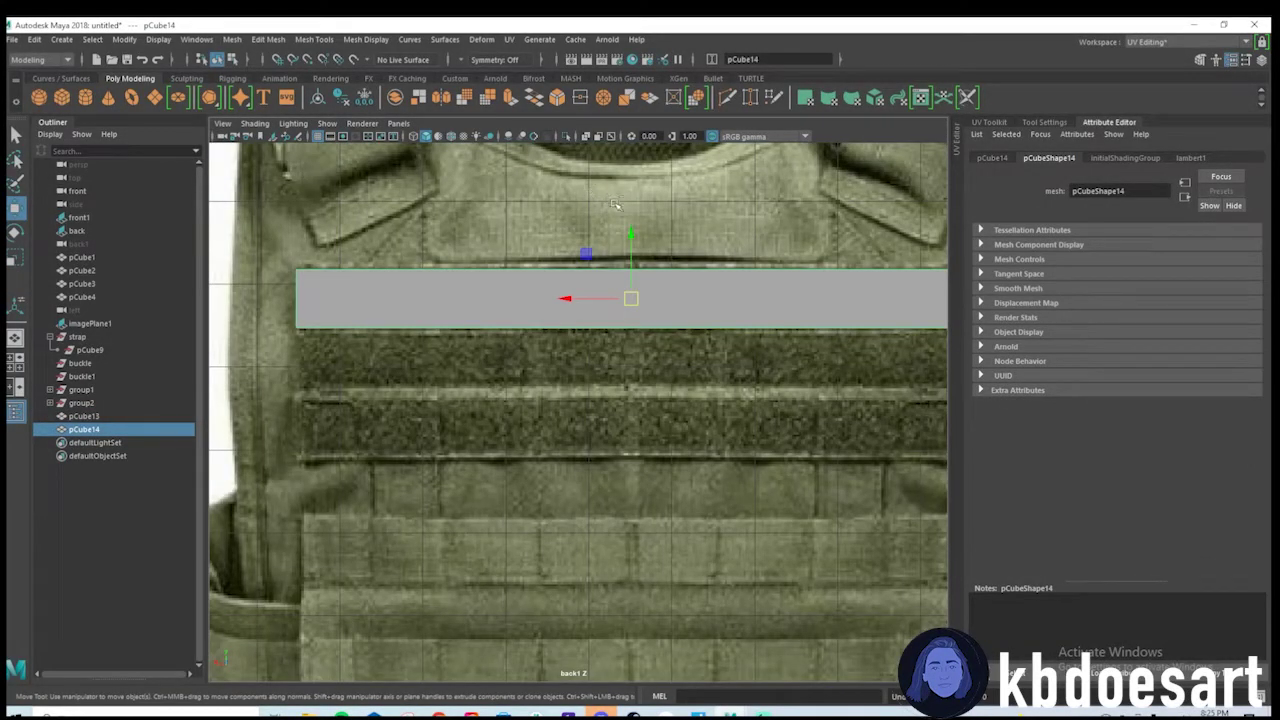
key("ctrl+z")
key("ctrl+z")
key("ctrl+z")
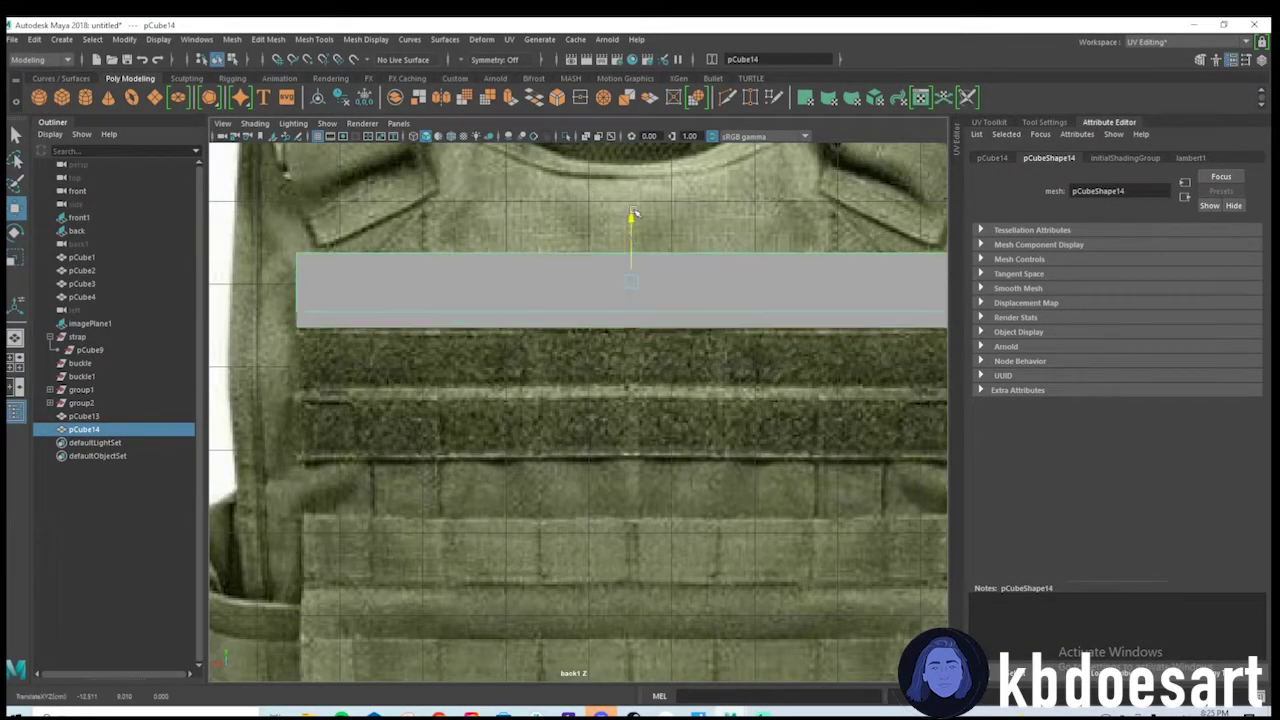
key("ctrl+d")
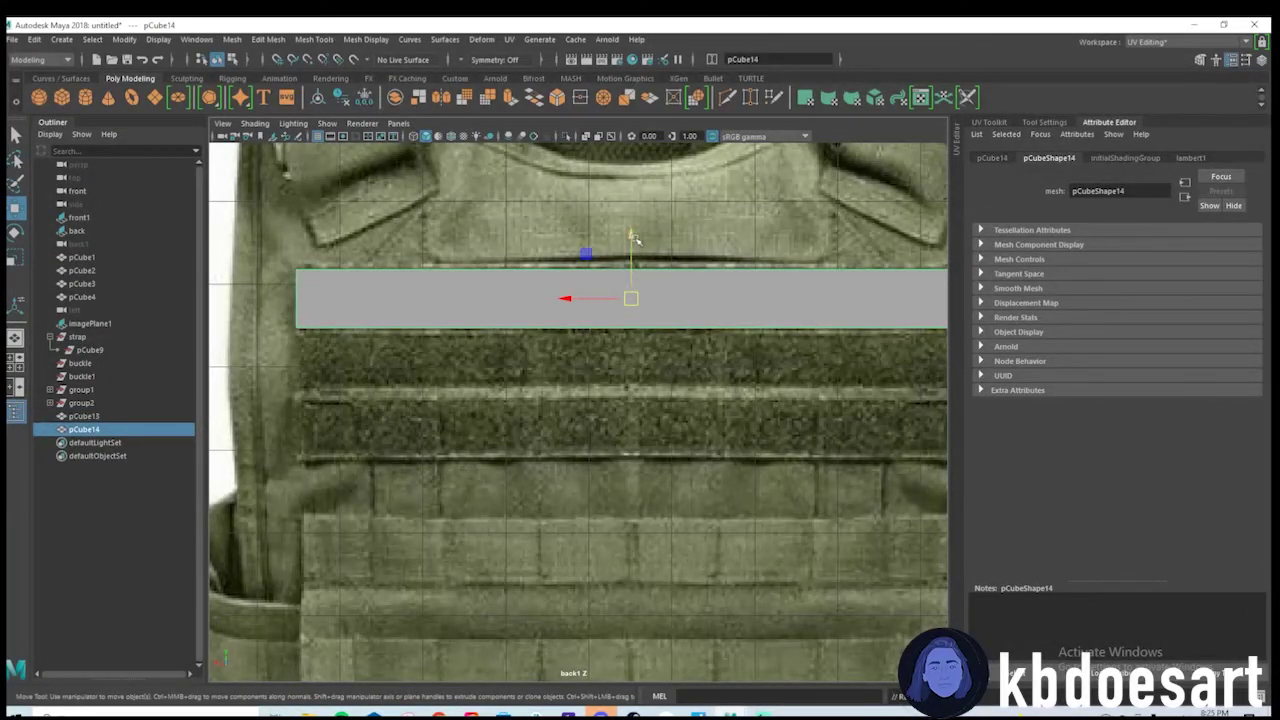
left_click_drag(632, 234, 632, 295)
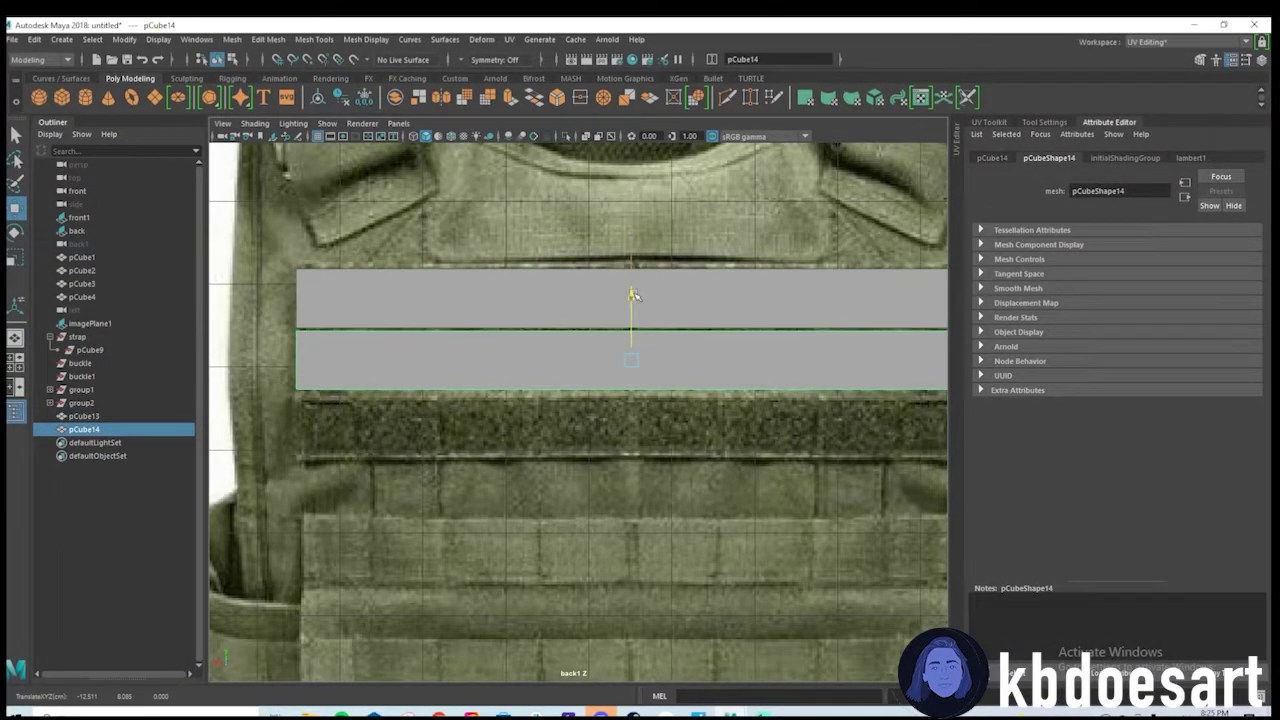
key("shift+d")
left_click(583, 260)
Show the models in the back view as wireframe over the vest reference.
scroll(583, 260, "down", 8)
middle_click_drag(879, 363, 856, 347, "alt")
scroll(856, 347, "up", 6)
scroll(811, 376, "down", 7)
middle_click_drag(569, 366, 835, 340, "alt")
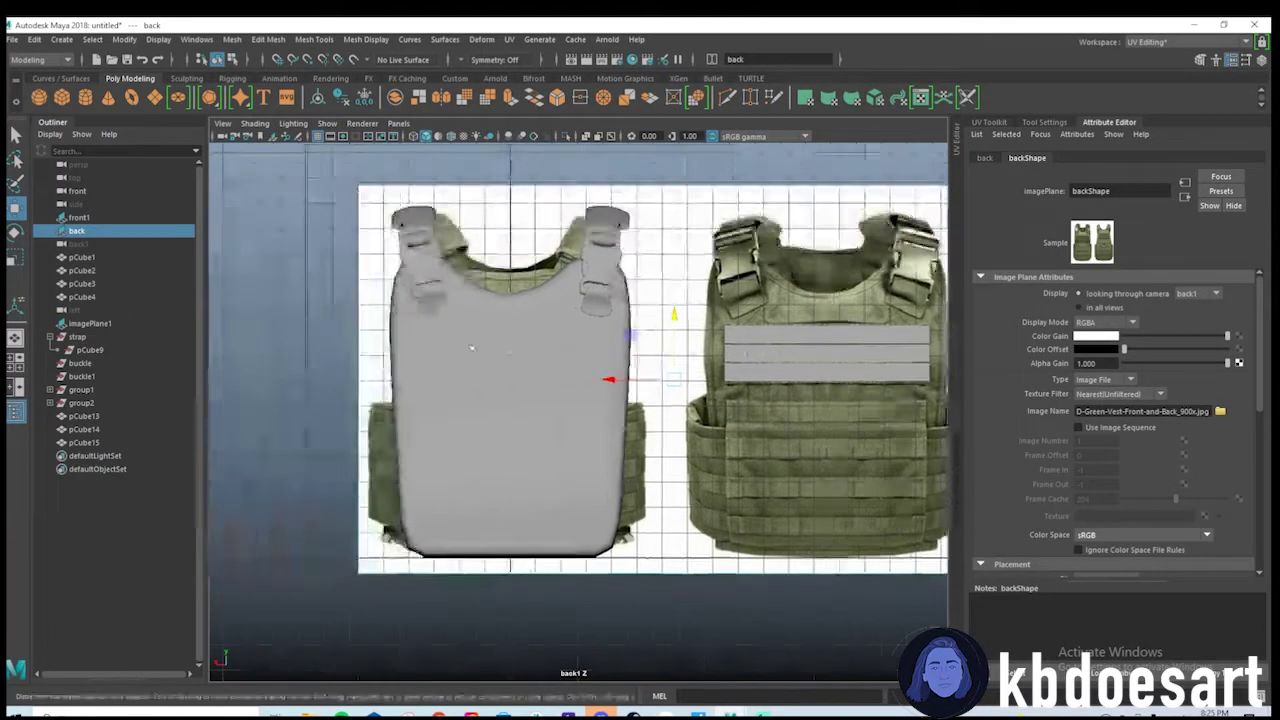
left_click(412, 146)
left_click(415, 136)
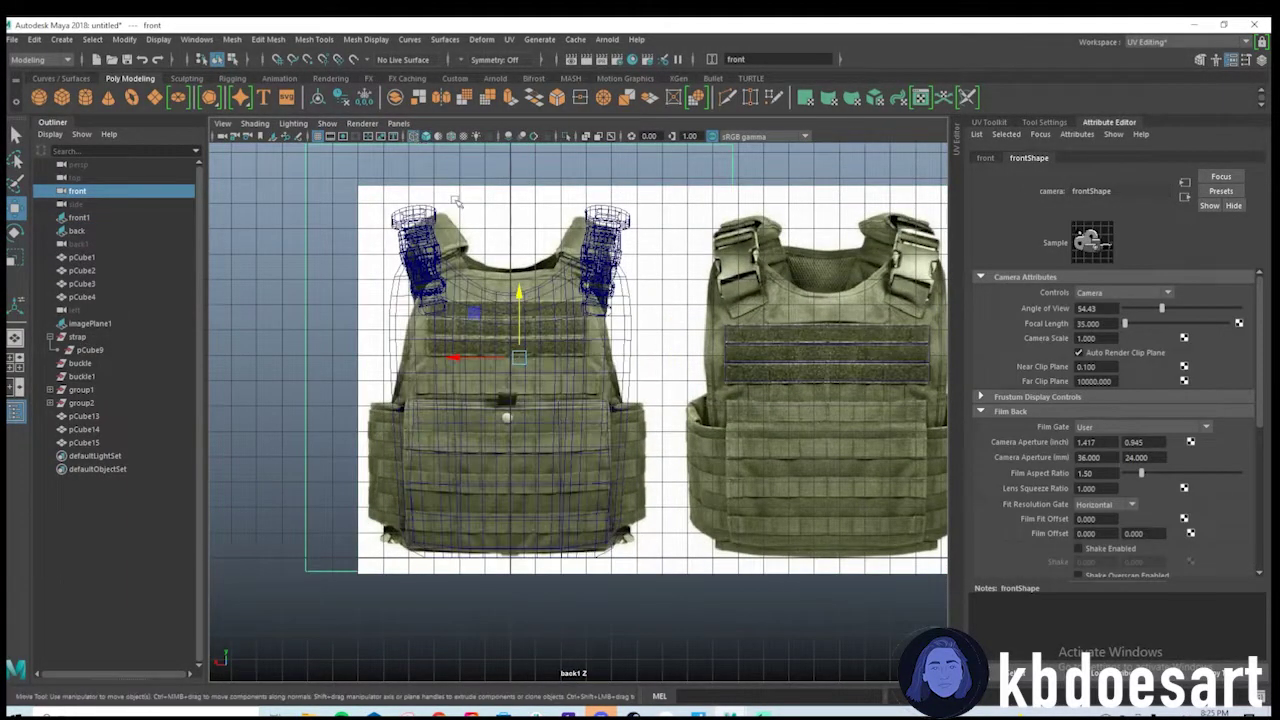
Duplicate the three webbing strips together and move the copies across onto the rear vest in the reference.
scroll(768, 339, "up", 4)
middle_click_drag(768, 339, 667, 362, "alt")
left_click(762, 357)
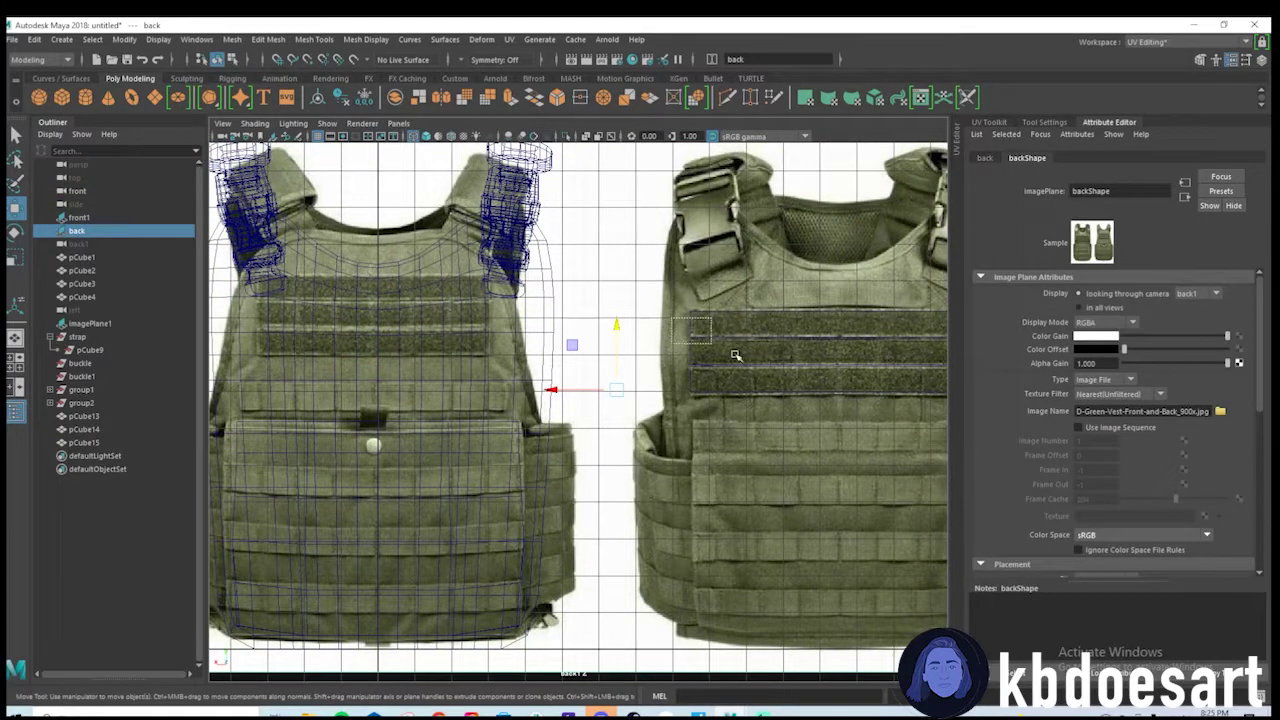
left_click_drag(735, 356, 791, 380)
middle_click_drag(707, 373, 809, 414, "alt")
right_click_drag(809, 414, 686, 359, "alt")
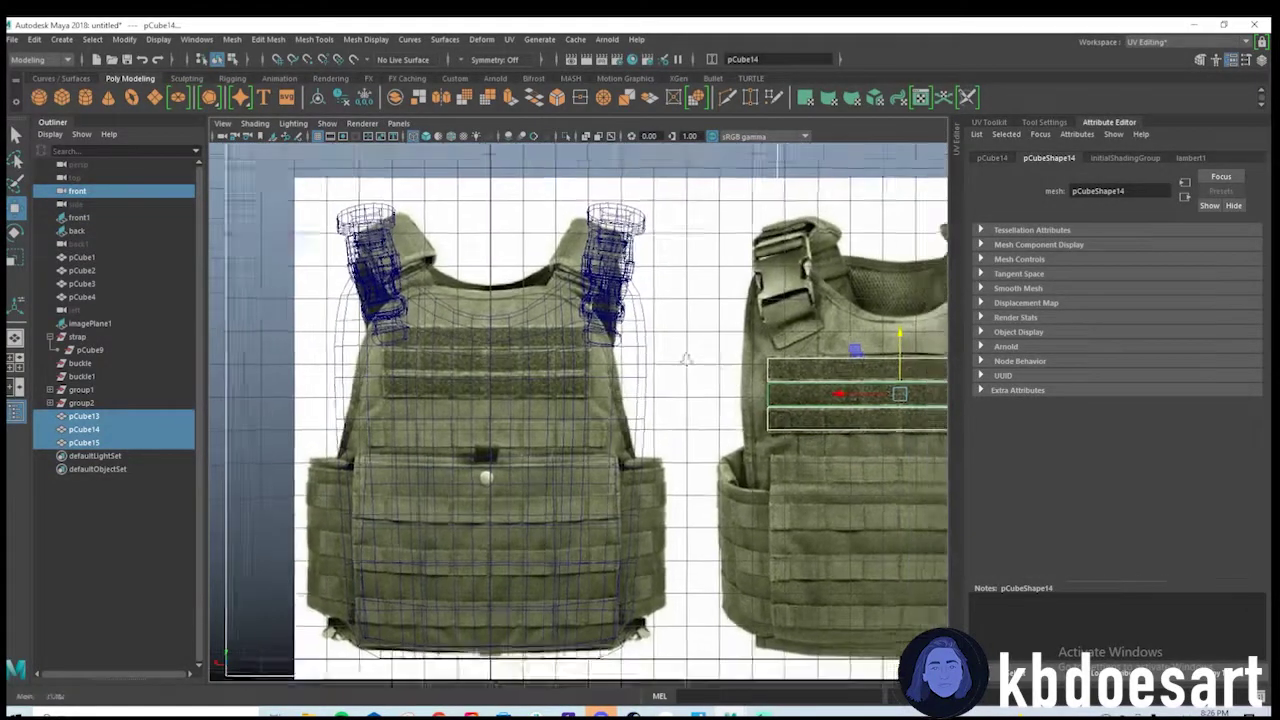
key("ctrl+d")
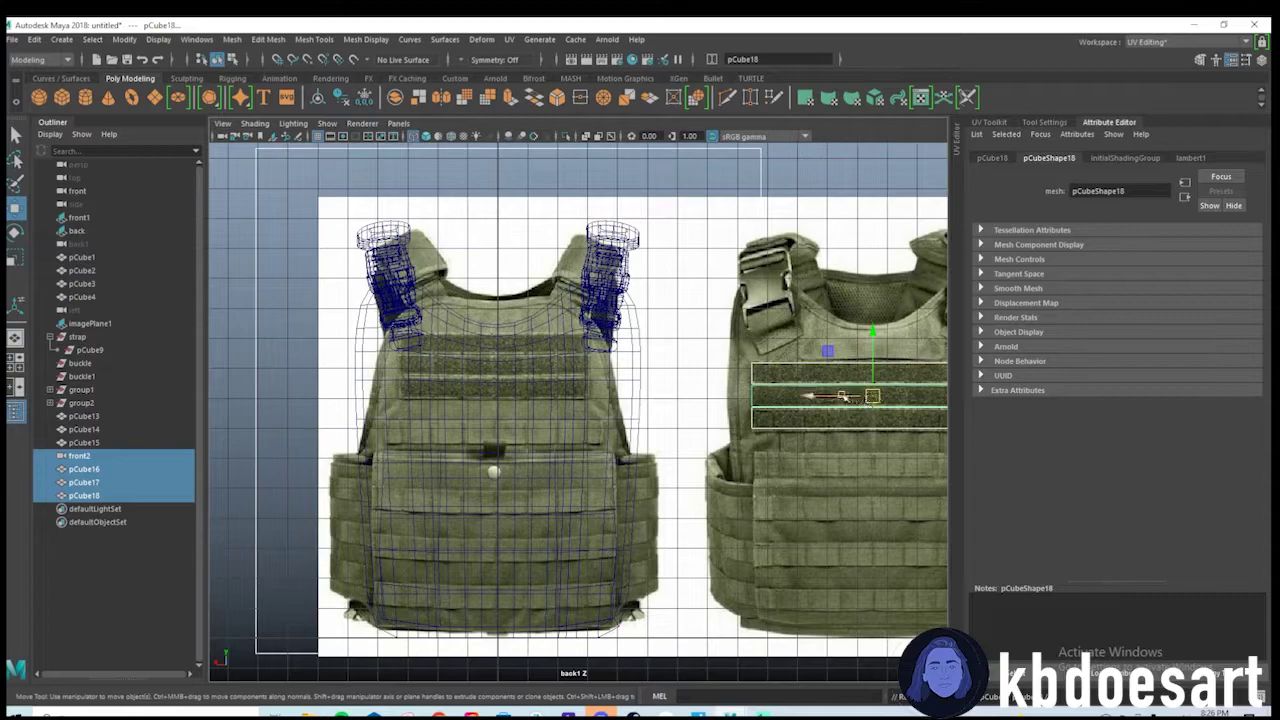
left_click_drag(843, 397, 450, 384)
Narrow the copied strips to the rear webbing width and align them with its rows at about X 0.147, Y 9.029.
scroll(455, 387, "up", 3)
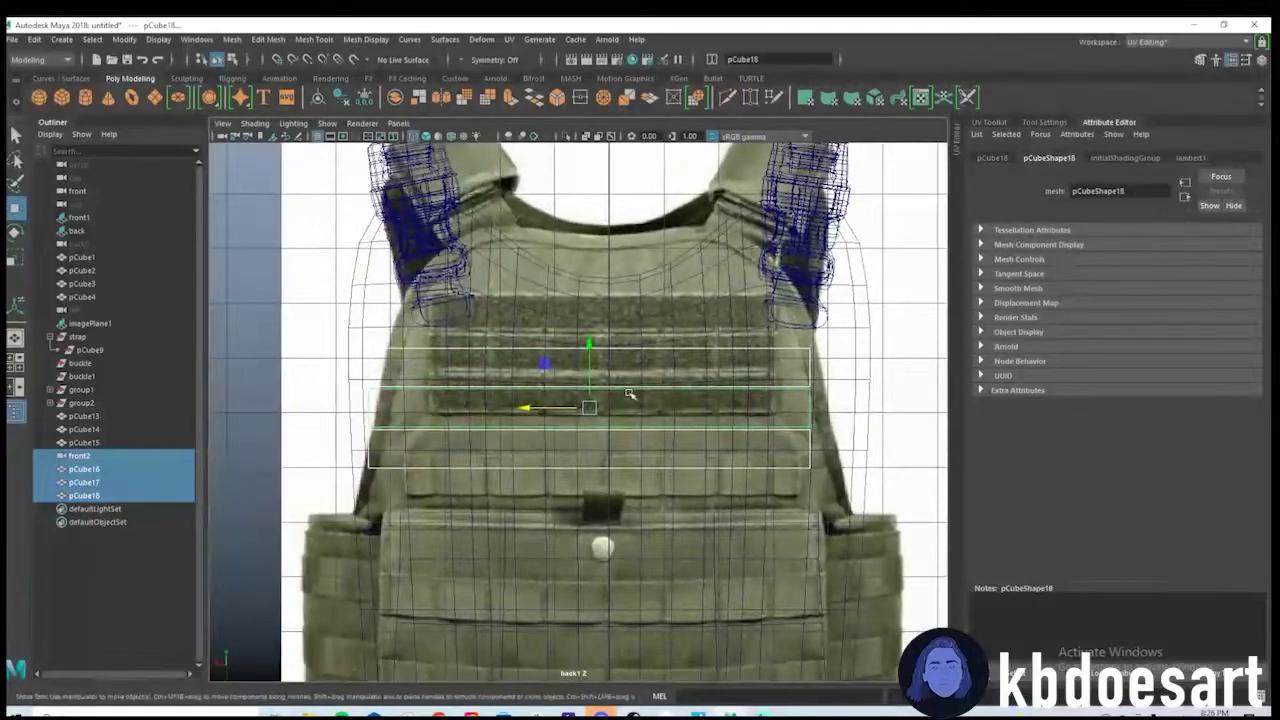
key("r")
mouse_move(530, 409)
left_mouse_down()
mouse_move(565, 410)
mouse_move(554, 412)
left_mouse_up()
key("w")
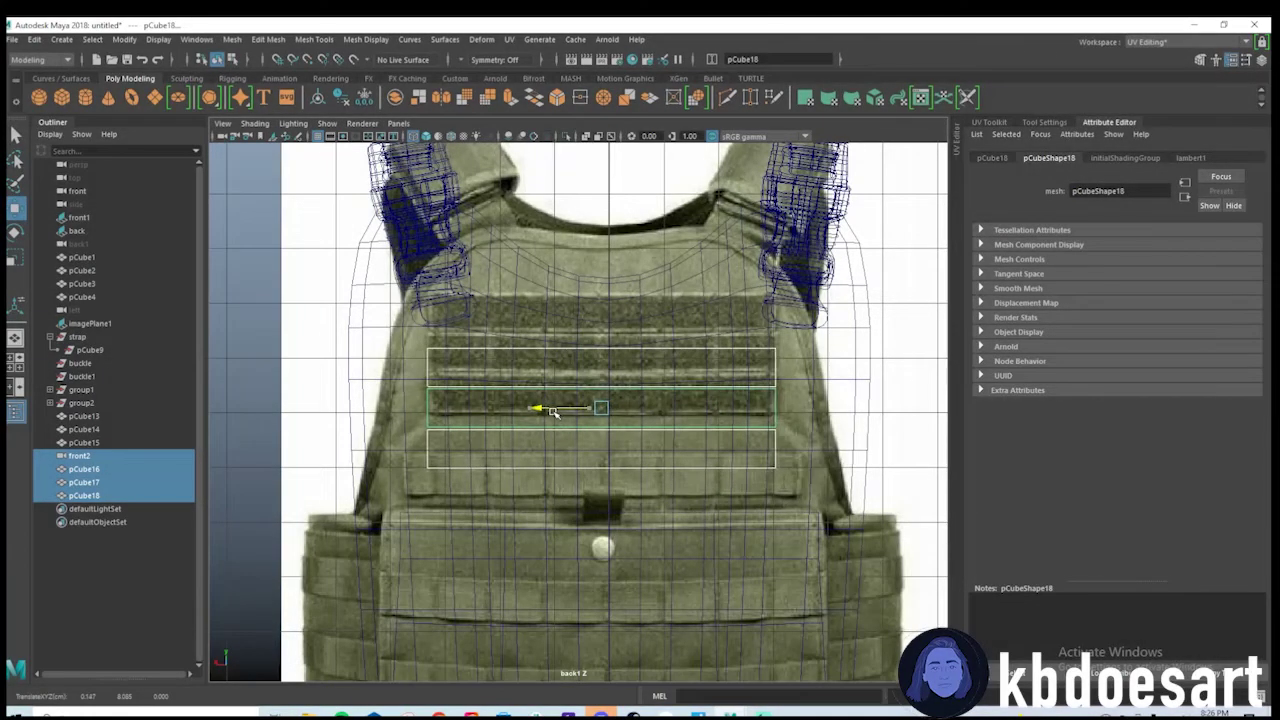
left_click_drag(605, 345, 609, 302)
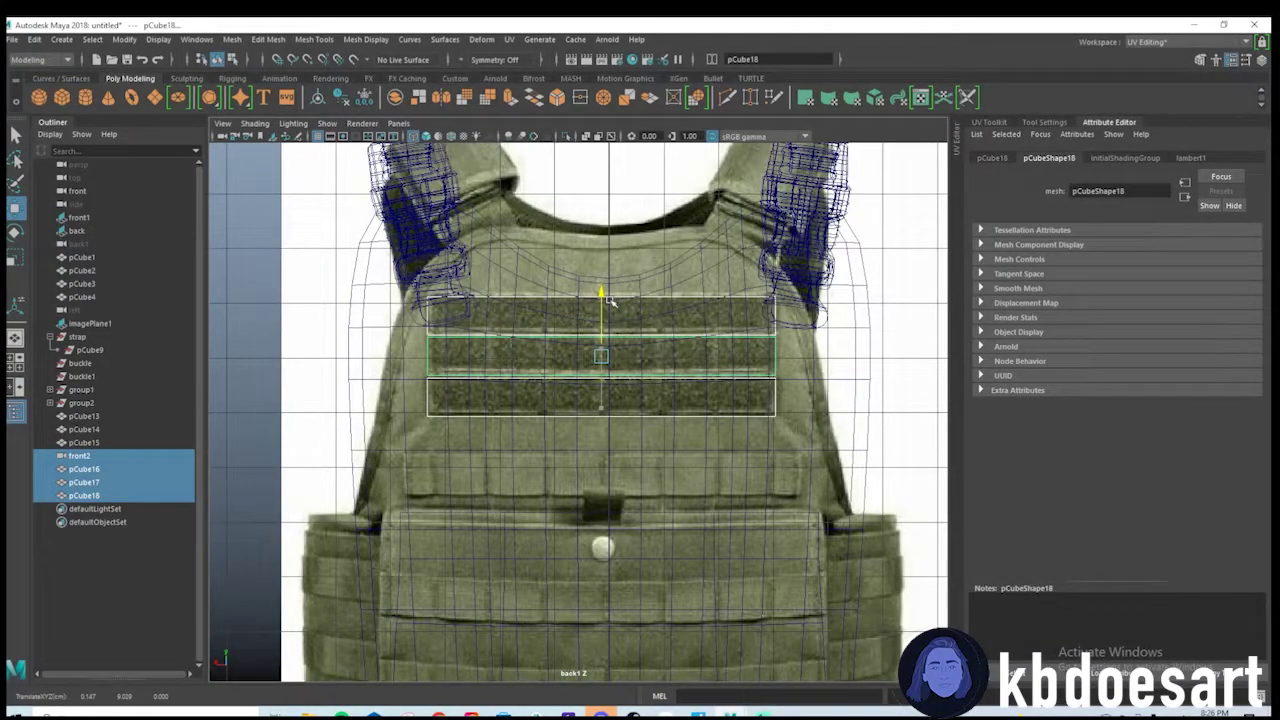
Place the copied strips in depth against the outer face of the back panel.
scroll(758, 348, "down", 5)
key("space")
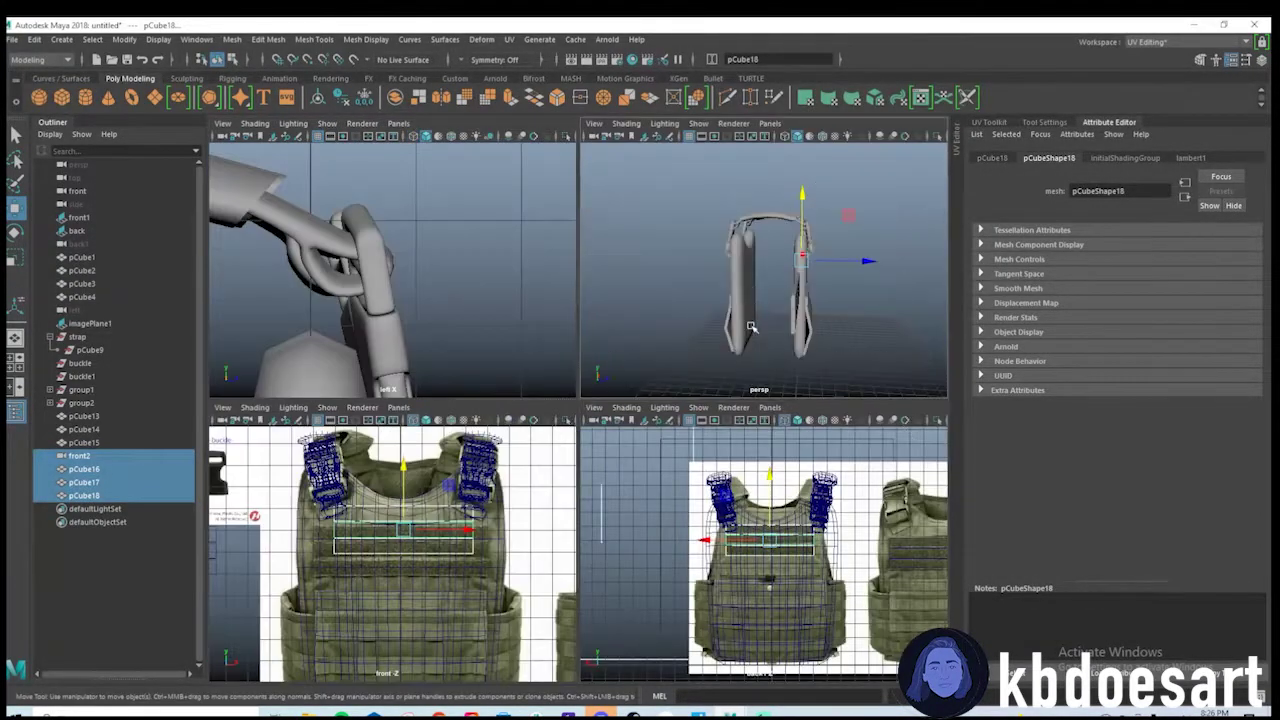
key("space")
left_click_drag(730, 376, 664, 436, "alt")
mouse_move(585, 380)
left_mouse_down()
mouse_move(574, 374)
mouse_move(480, 434)
mouse_move(557, 434)
mouse_move(471, 406)
mouse_move(565, 290)
mouse_move(580, 330)
mouse_move(700, 400)
mouse_move(570, 398)
left_mouse_up()
Move the three original webbing strips in Z and X onto the face of the front panel.
scroll(480, 394, "down", 5)
left_click_drag(380, 389, 302, 432, "alt")
scroll(397, 443, "down", 4)
left_click_drag(397, 443, 620, 418, "alt")
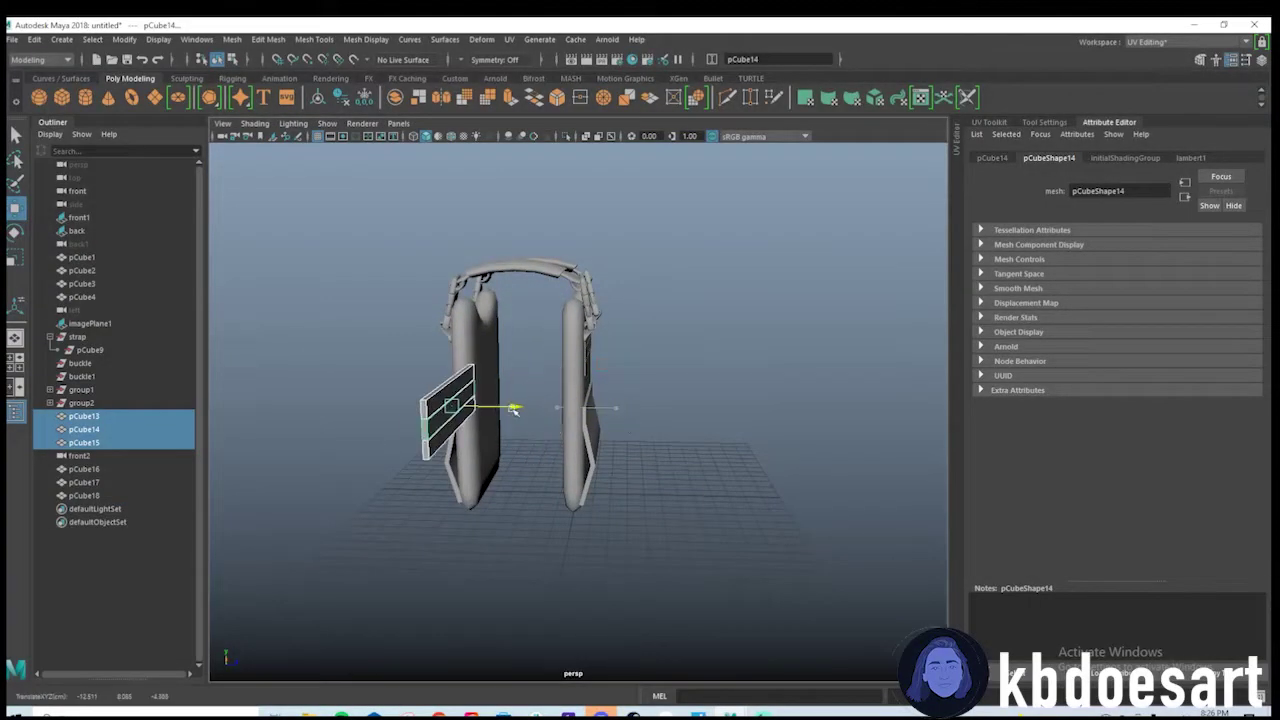
left_click_drag(530, 440, 800, 457, "alt")
left_click_drag(718, 432, 487, 364)
Center the three original strips horizontally on the vest in the front view, at about X 0.08.
key("space")
key("space")
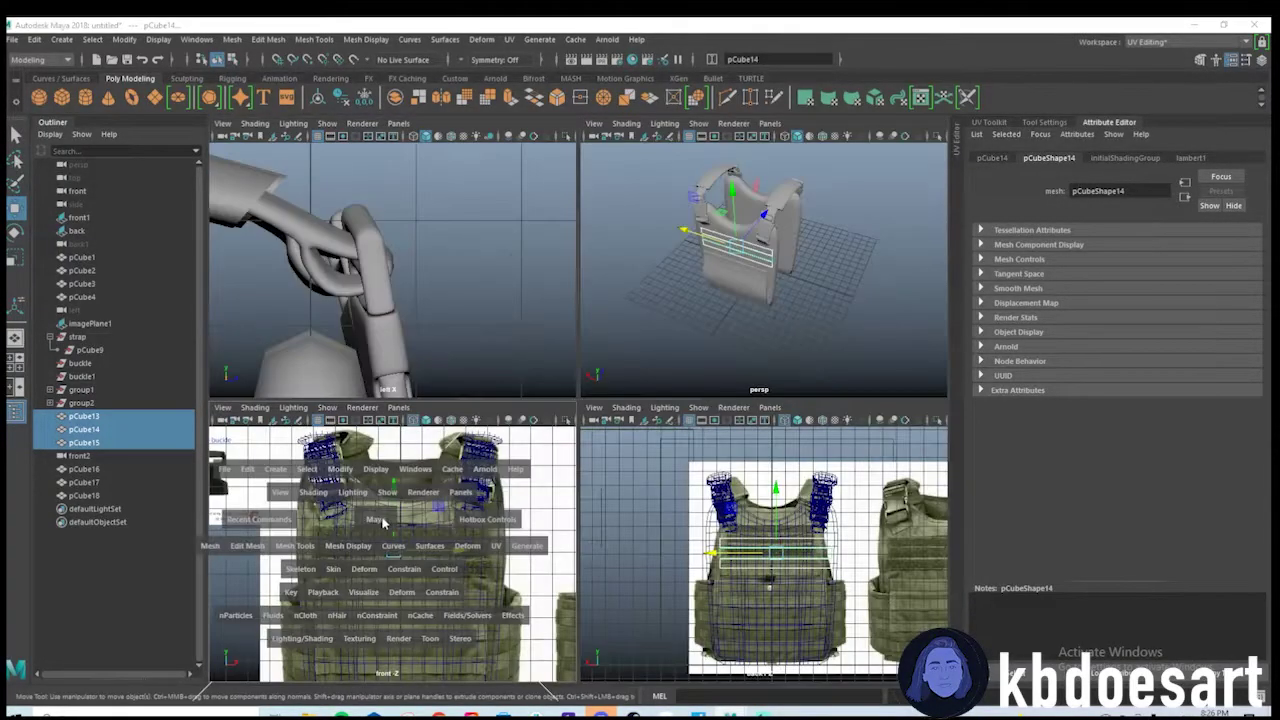
scroll(686, 404, "down", 5)
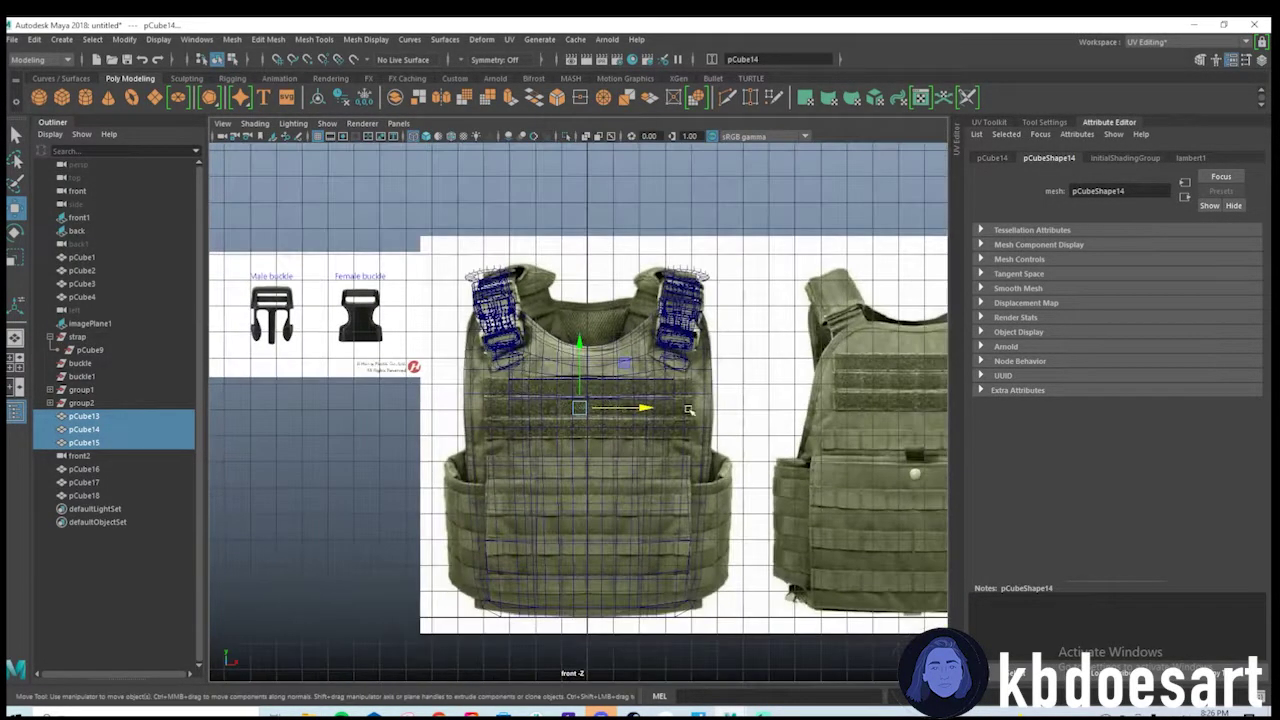
middle_click_drag(691, 409, 625, 409, "alt")
scroll(600, 402, "up", 7)
middle_click_drag(540, 394, 681, 408, "alt")
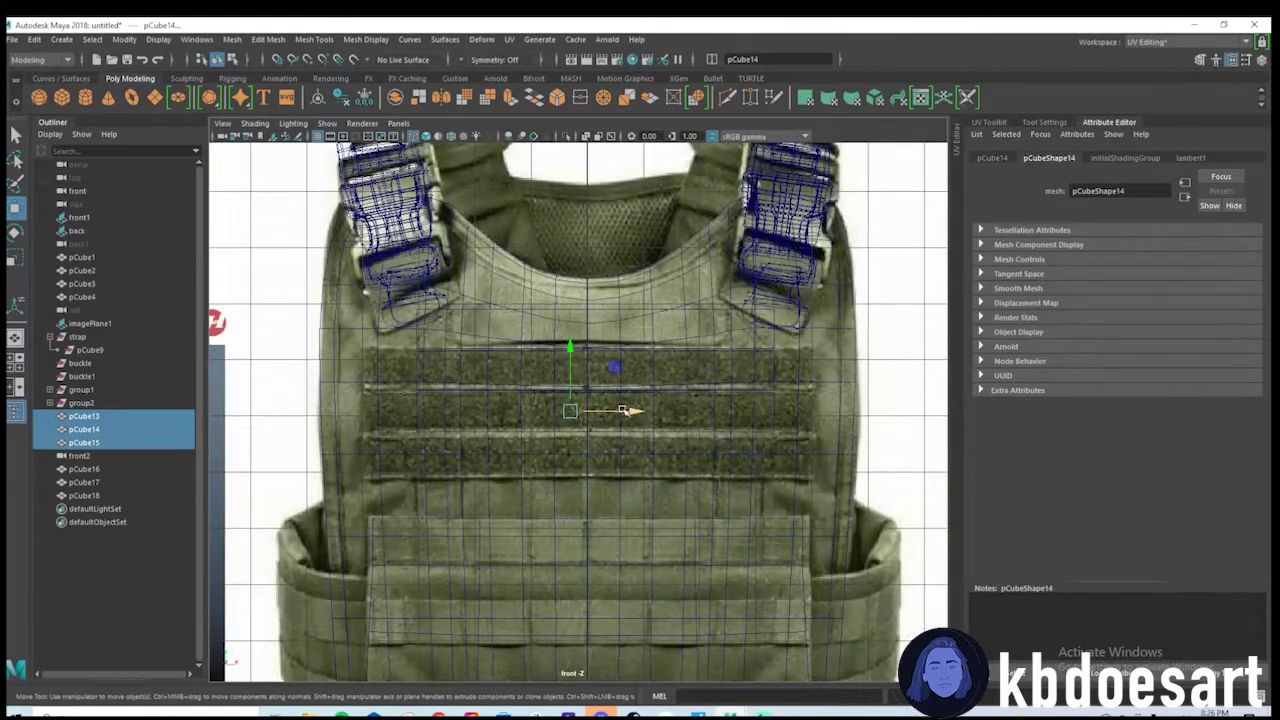
left_click_drag(623, 410, 401, 402)
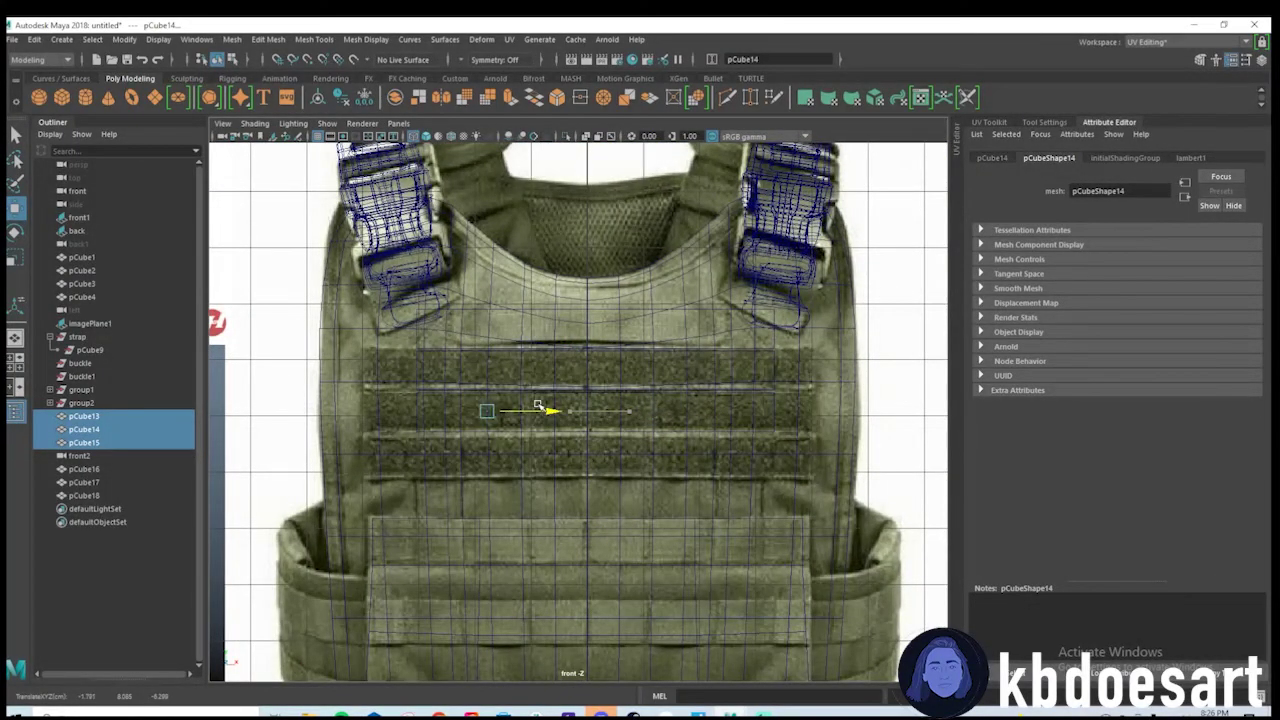
scroll(645, 420, "down", 4)
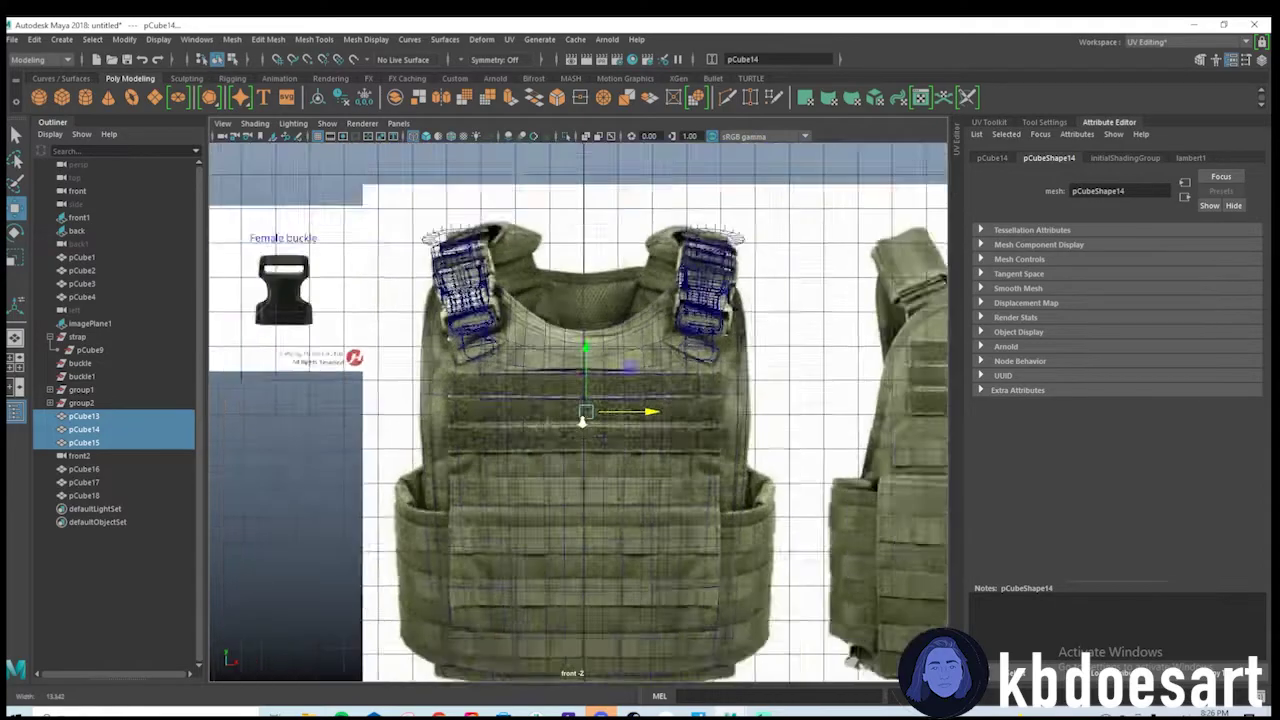
Adjust the depth of the front strips against the front panel, to a Z translation of about -6.352.
scroll(740, 430, "down", 2)
left_click_drag(592, 411, 610, 405, "alt")
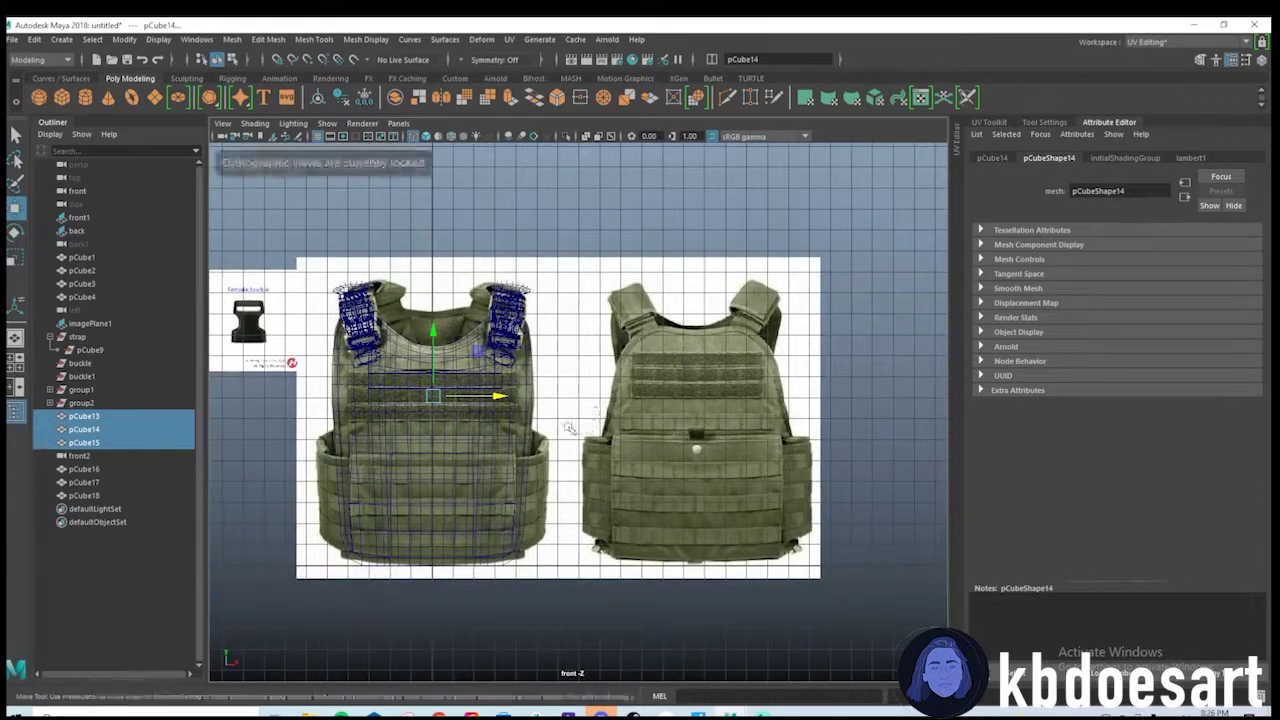
key("space")
key("space")
left_click_drag(711, 342, 692, 292, "alt")
right_click_drag(692, 292, 769, 290, "alt")
left_click_drag(769, 290, 600, 425, "alt")
left_click_drag(457, 417, 542, 374, "alt")
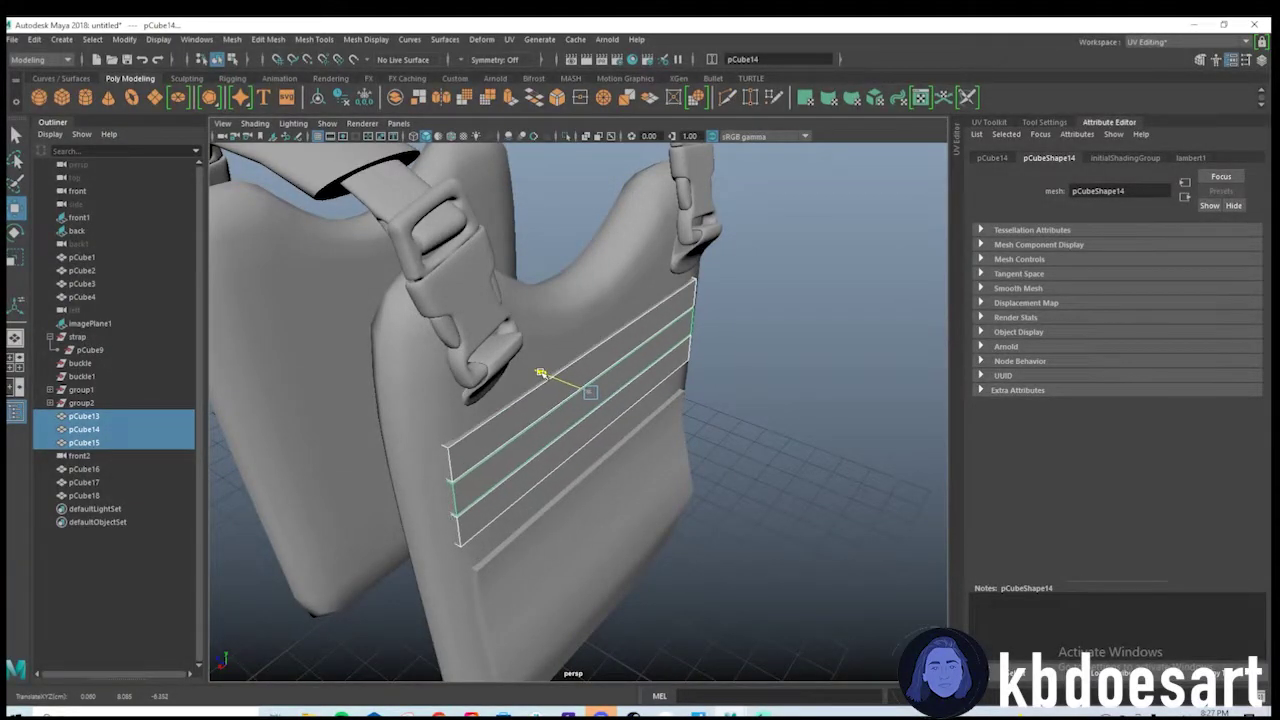
left_click_drag(542, 374, 741, 330, "alt")
Examine the front strips on the vest in perspective and against the front reference image.
key("q")
left_click_drag(826, 316, 796, 329, "alt")
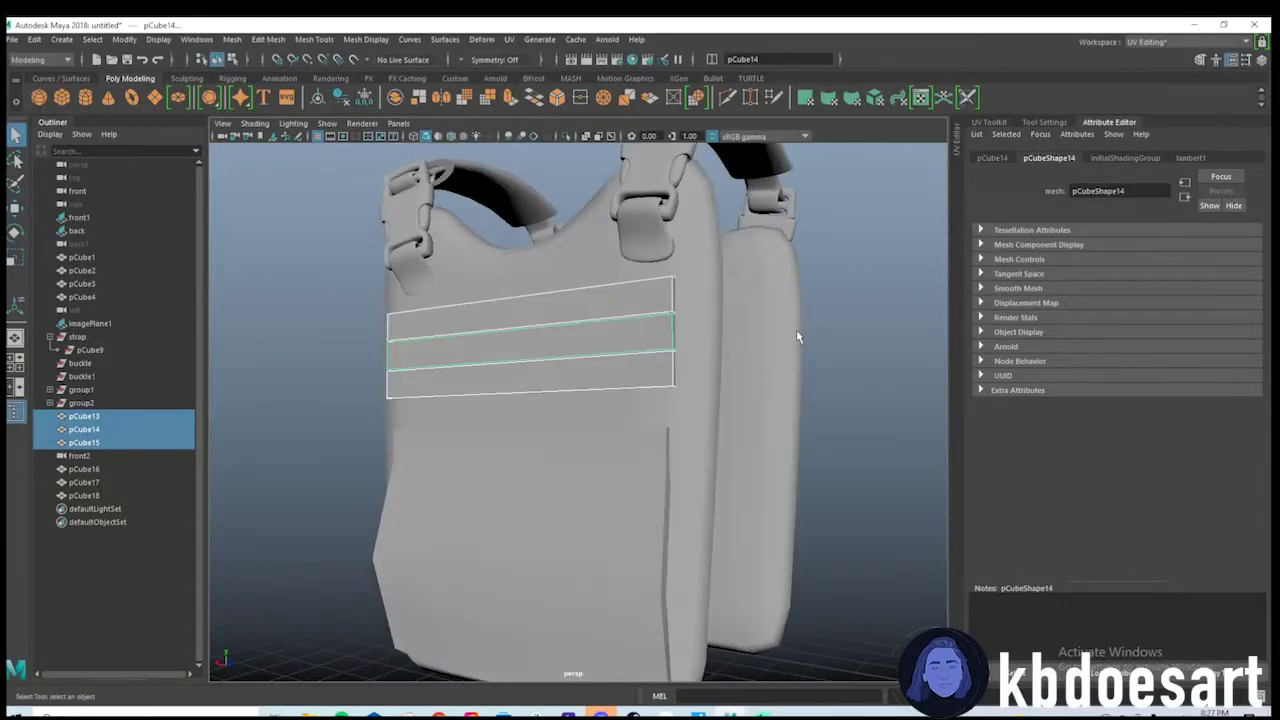
left_click(796, 329)
right_click_drag(790, 328, 606, 317, "alt")
left_click_drag(435, 342, 366, 449, "alt")
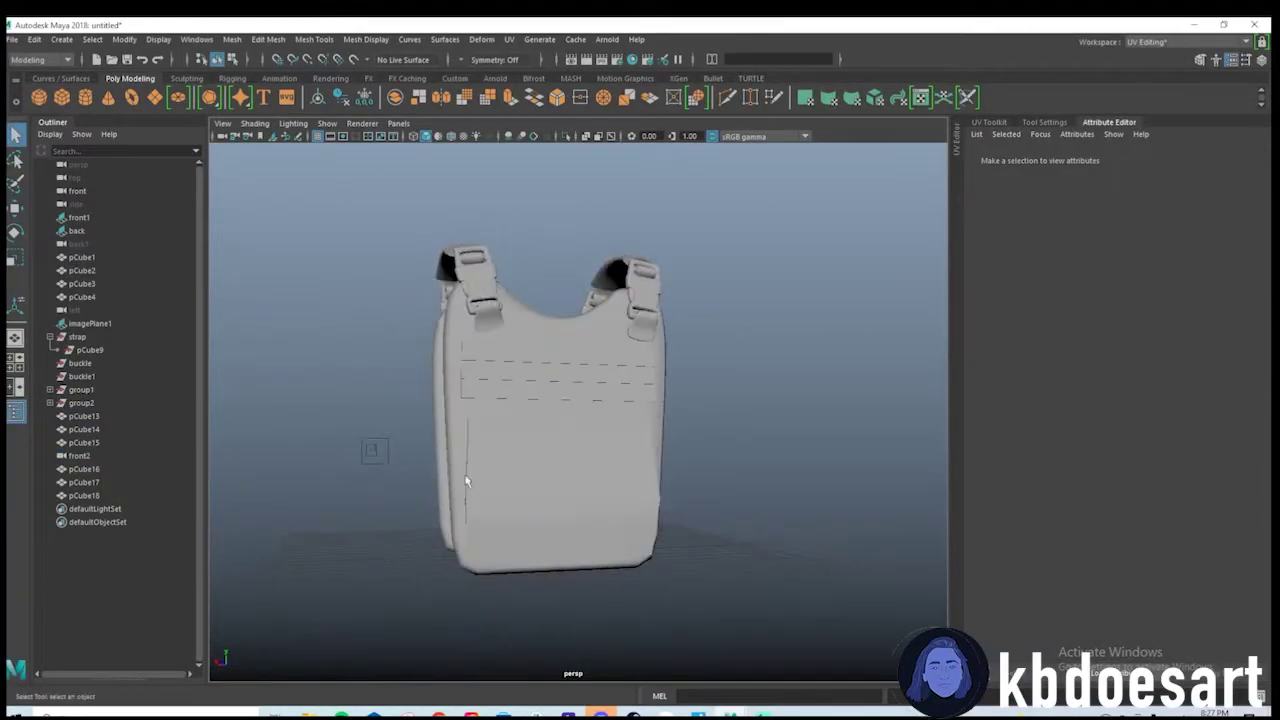
key("space")
key("space")
right_click_drag(415, 431, 606, 410, "alt")
middle_click_drag(418, 427, 607, 425, "alt")
left_click(698, 300)
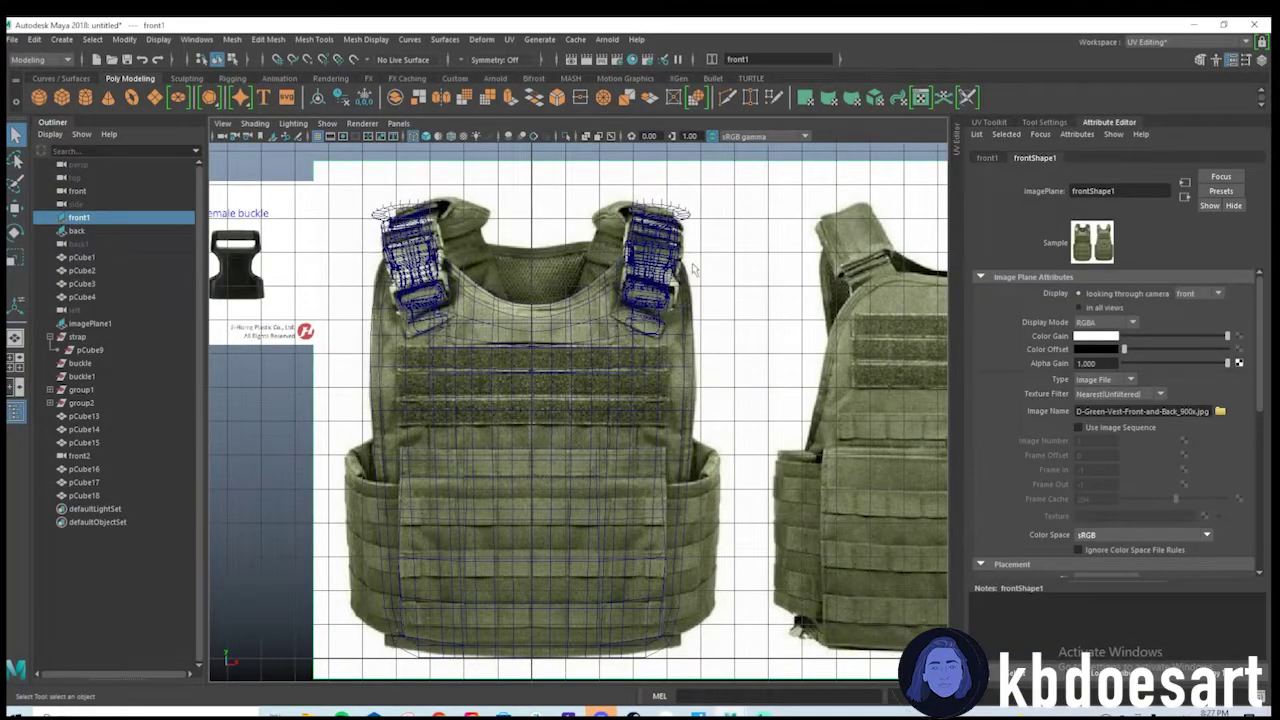
Move the front reference image plane along Z to behind the vest model as seen in the front view.
key("space")
key("space")
right_click_drag(757, 380, 470, 486, "alt")
left_click_drag(470, 486, 617, 423, "alt")
key("w")
left_click_drag(503, 440, 552, 485, "alt")
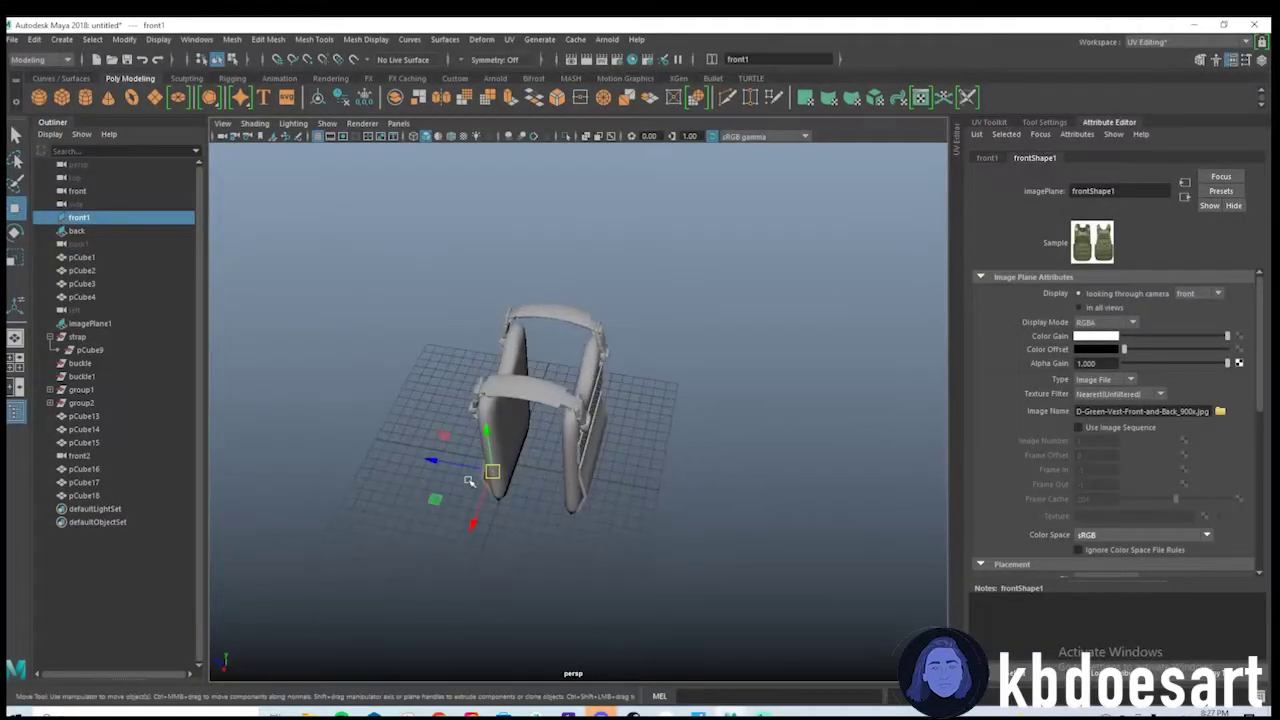
left_click_drag(459, 467, 340, 445)
key("space")
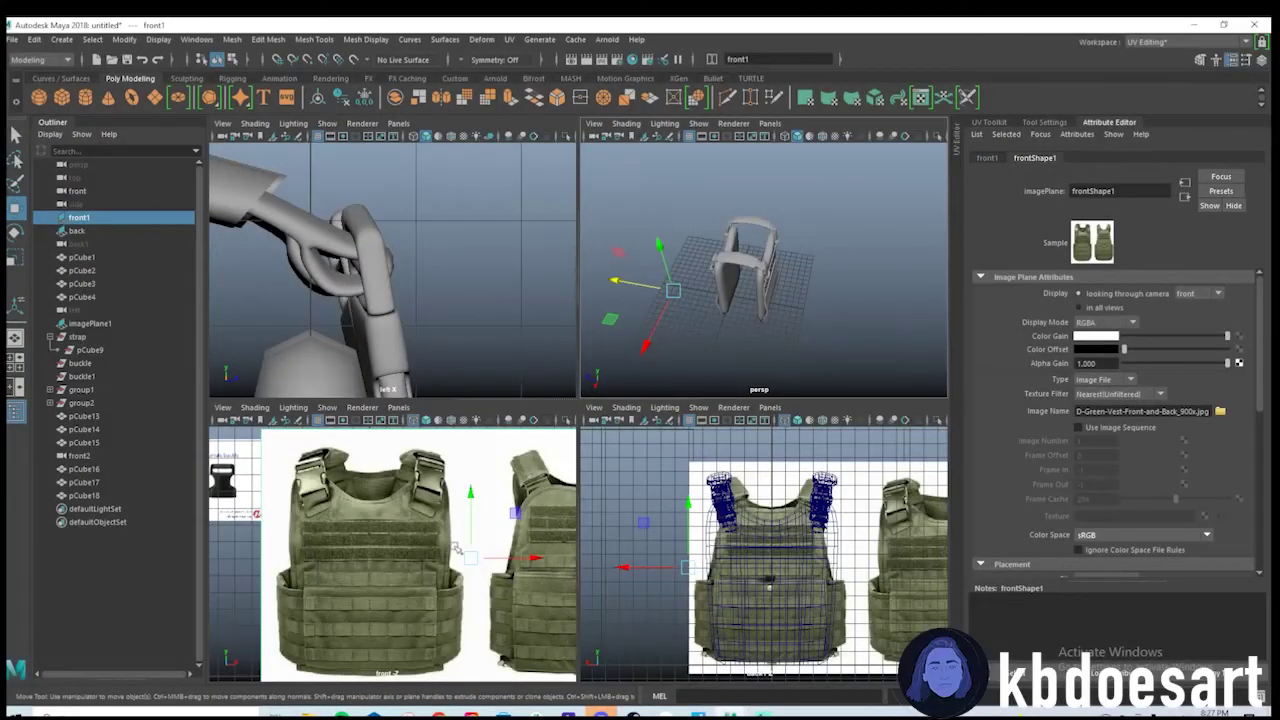
key("space")
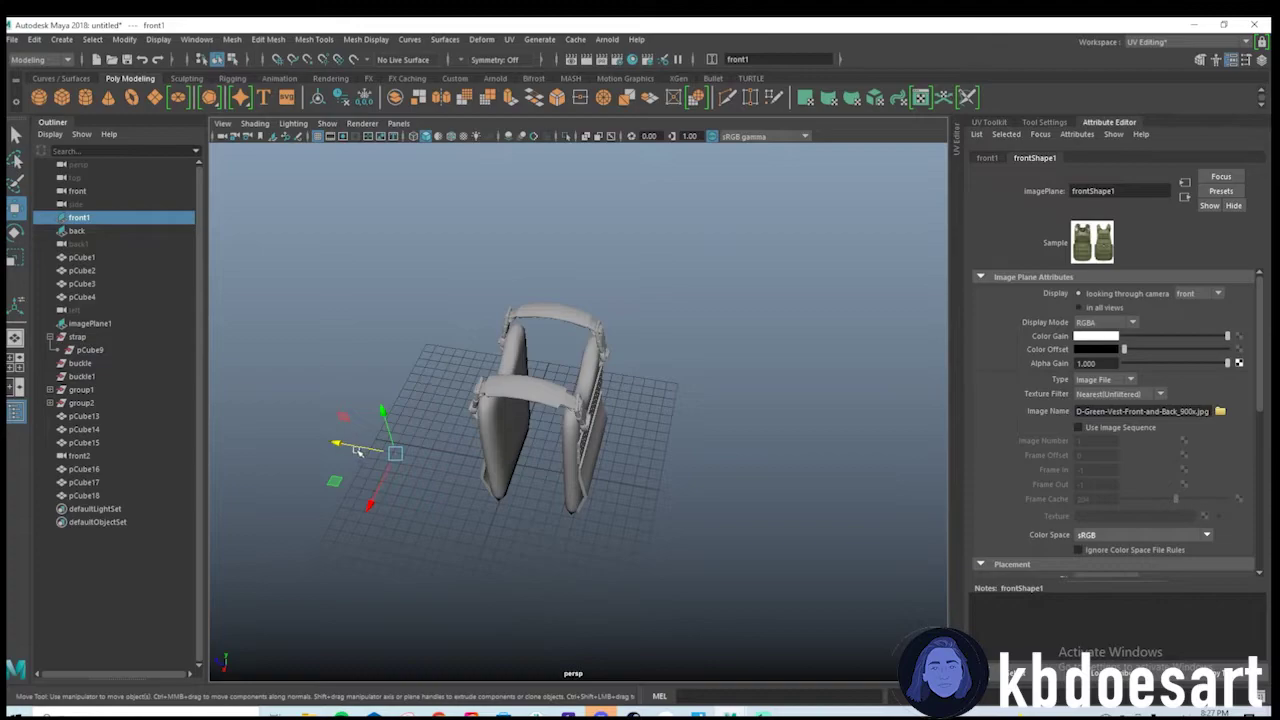
key("space")
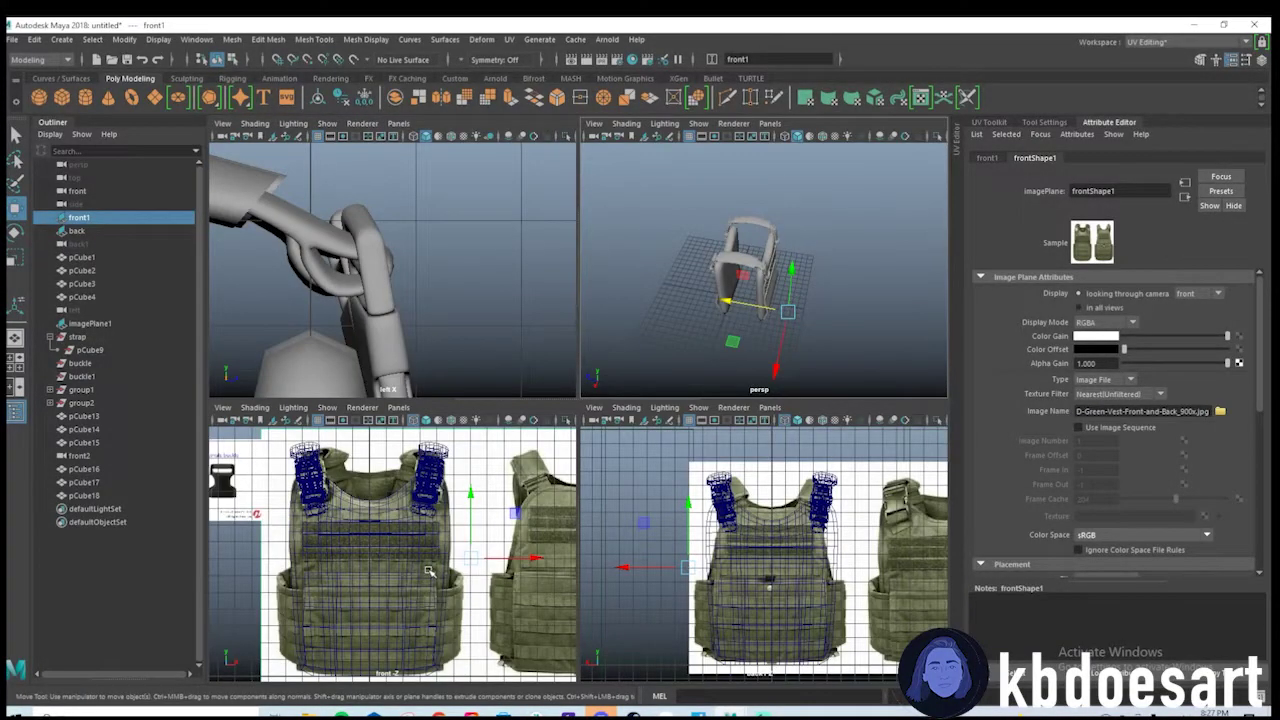
key("space")
Examine the front strips in the front view against the webbing on the front and back vest references.
left_click(490, 381)
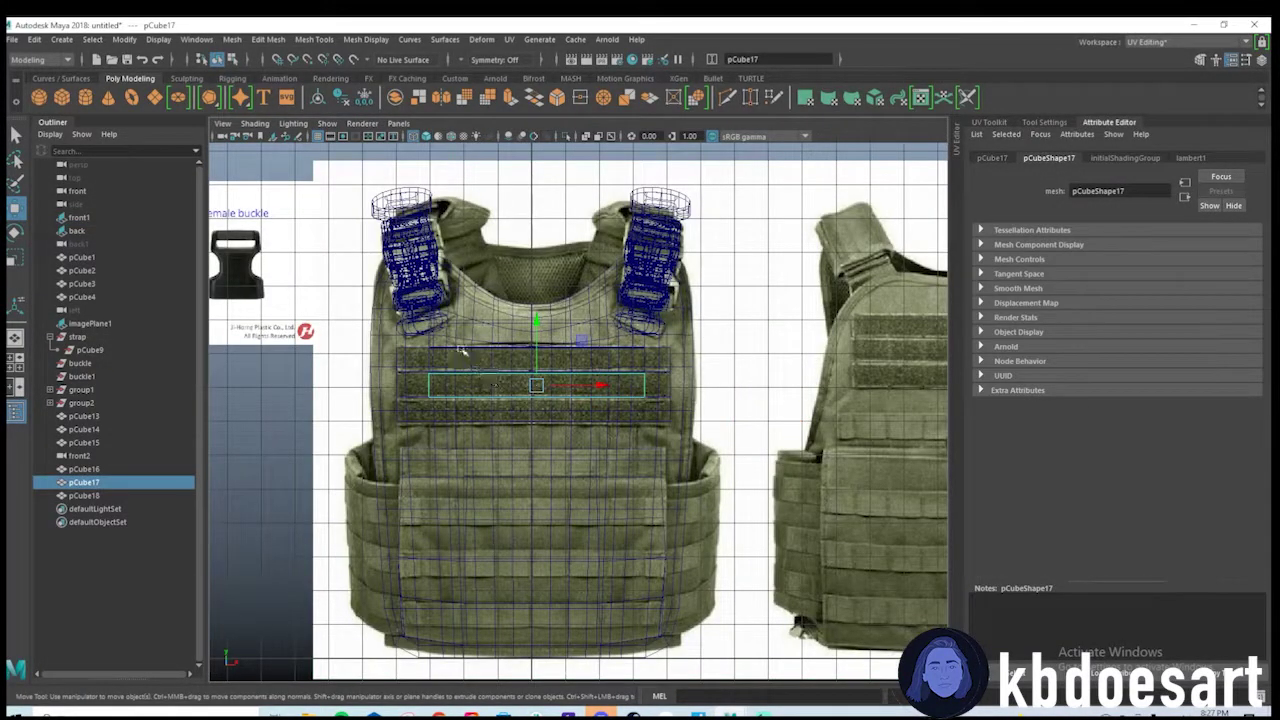
left_click(462, 350)
scroll(544, 388, "up", 2)
left_click(534, 423)
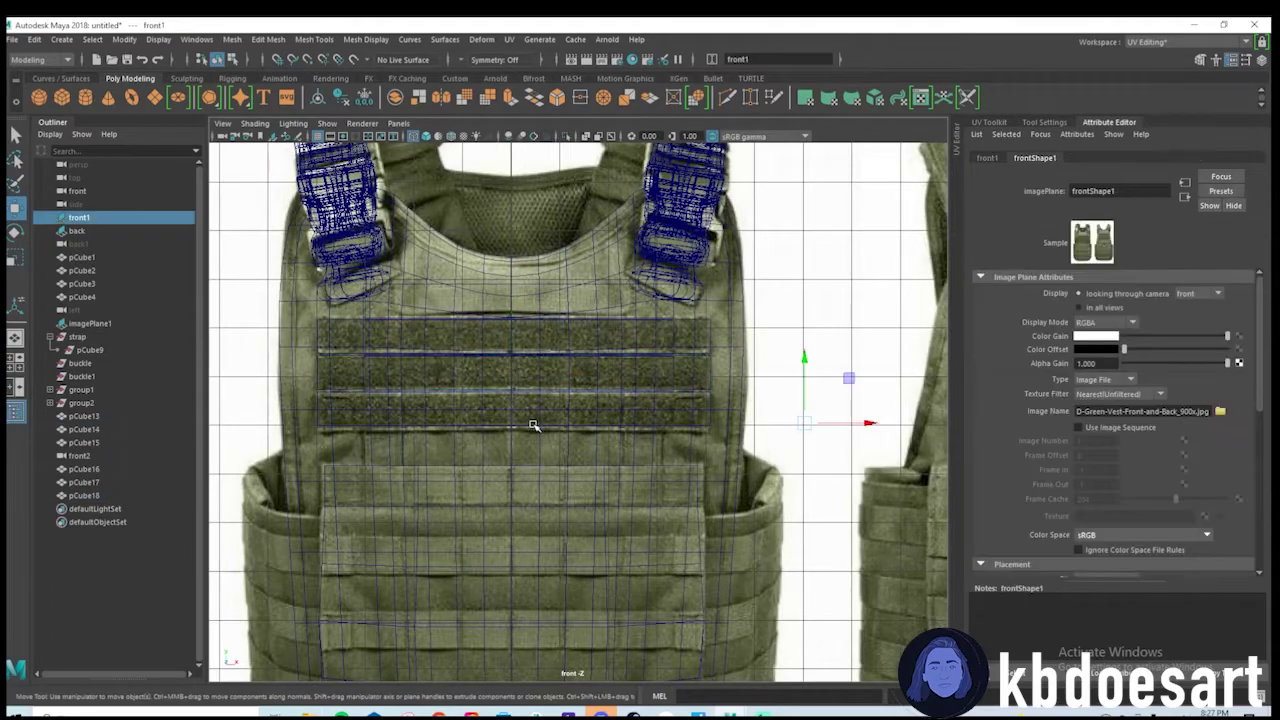
left_click(536, 426)
scroll(571, 416, "down", 3)
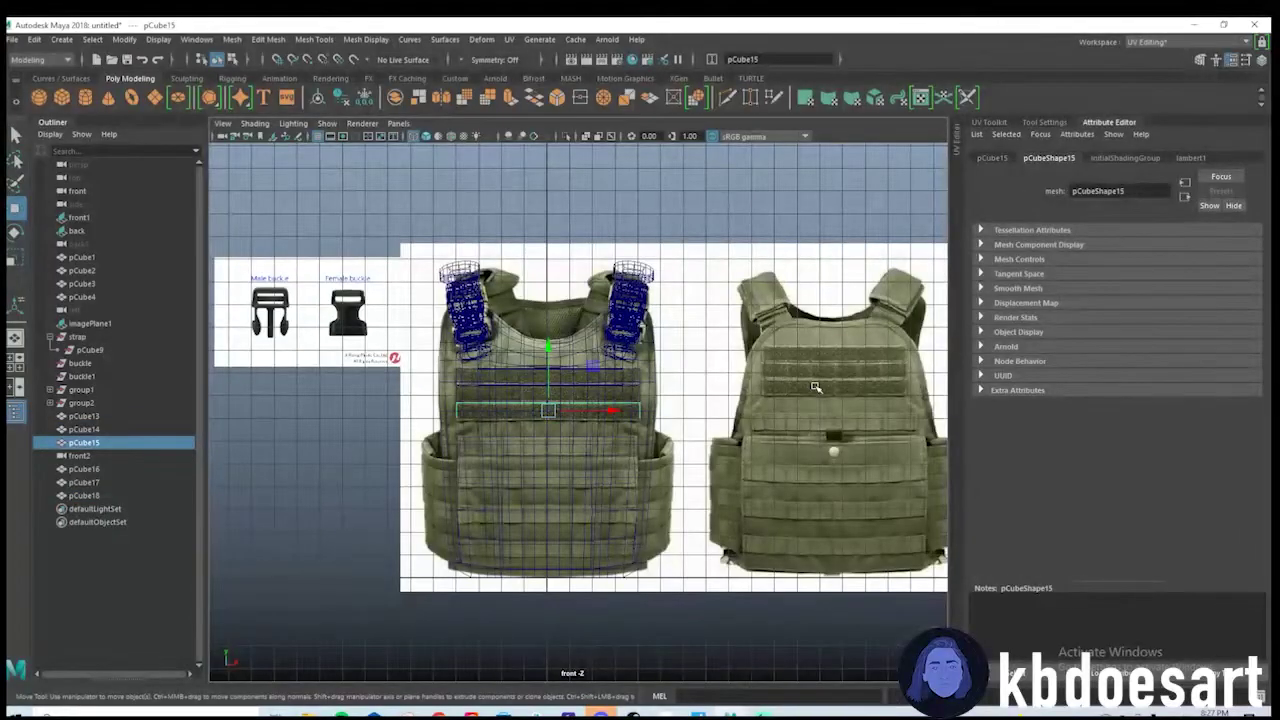
scroll(704, 372, "up", 3)
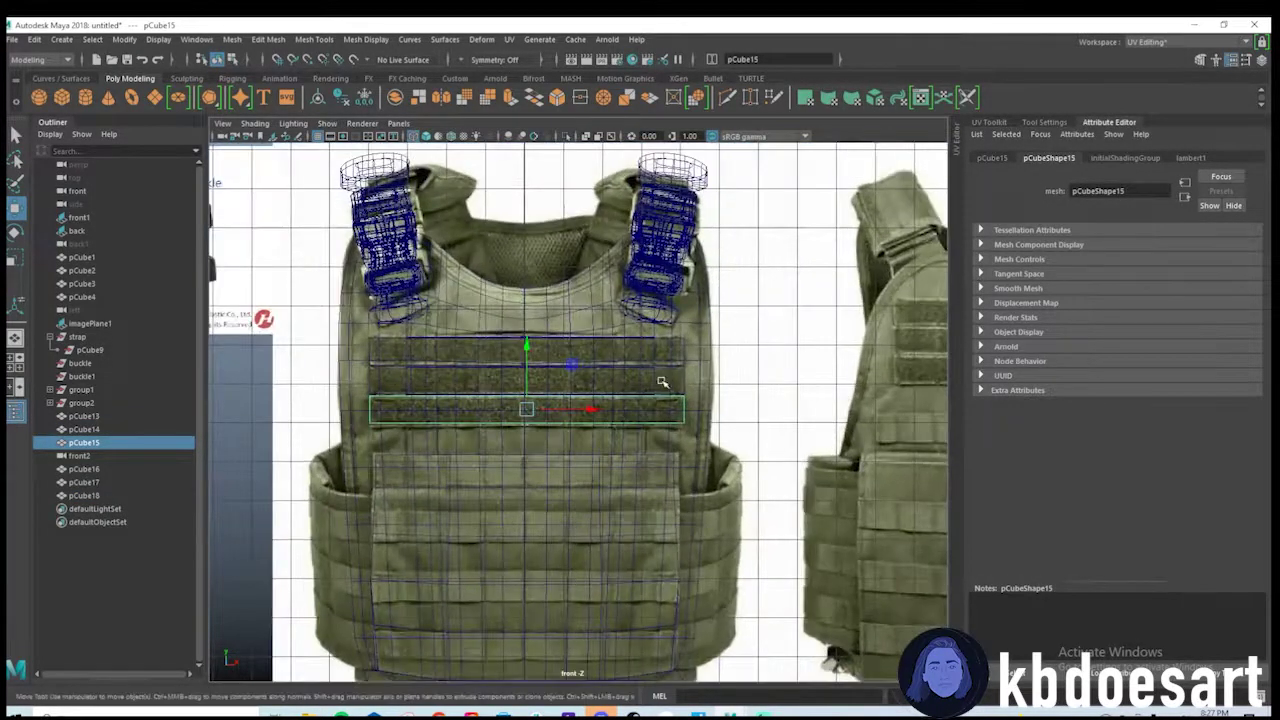
left_click(680, 380)
left_click(686, 375)
scroll(845, 355, "down", 2)
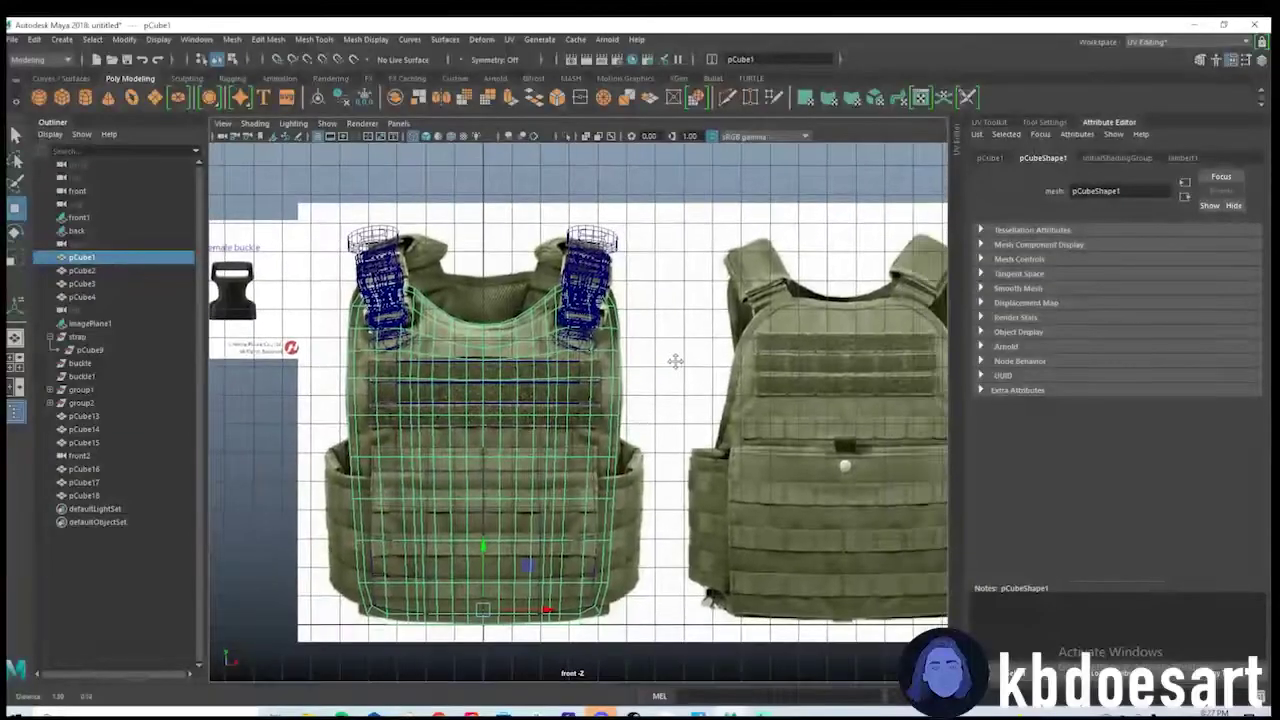
Scale the three original strips narrower in the back view and raise them onto the back reference's upper webbing rows.
key("space")
key("space")
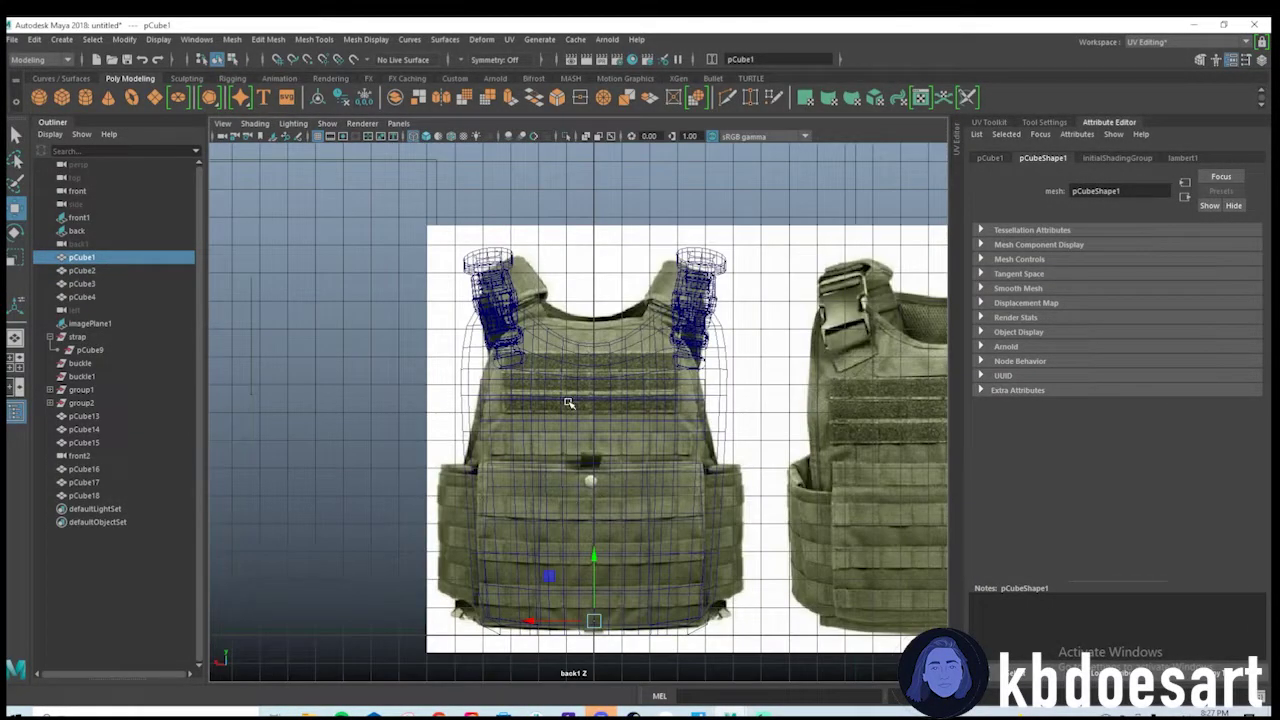
left_click(517, 398)
scroll(476, 410, "up", 2)
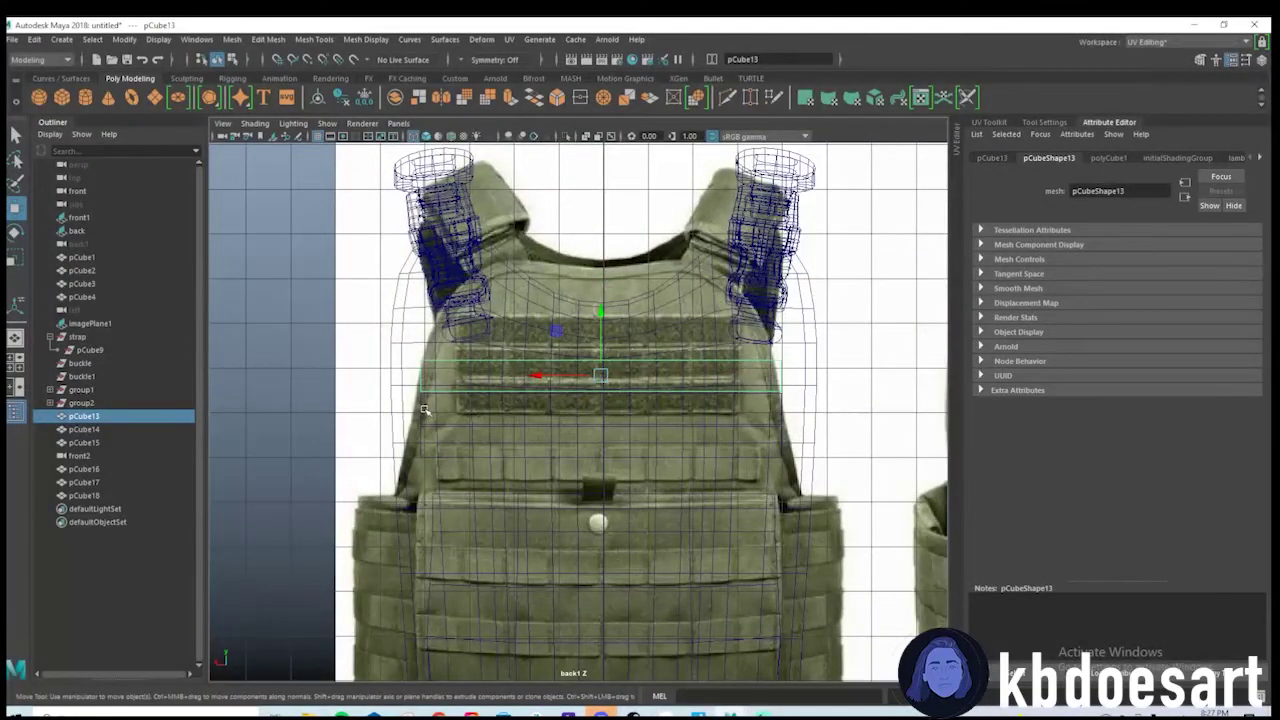
left_click(425, 410, "shift")
left_click(424, 440, "shift")
key("r")
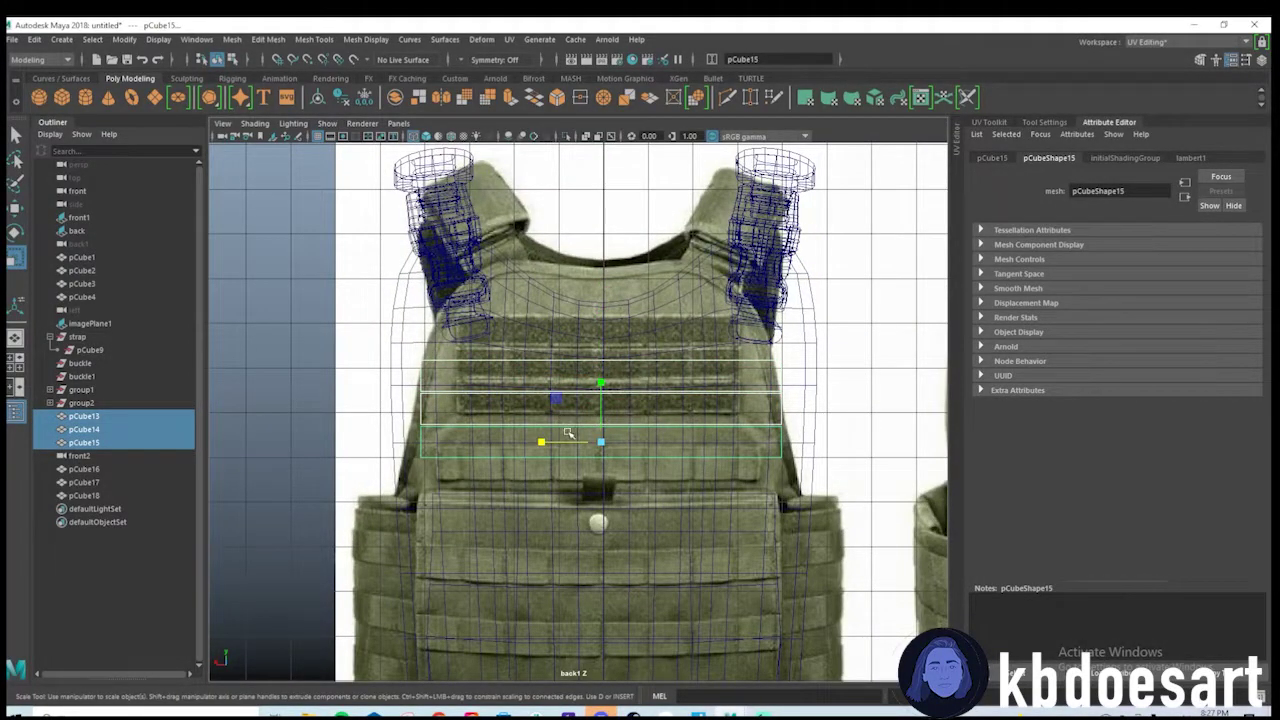
left_click_drag(536, 442, 554, 445)
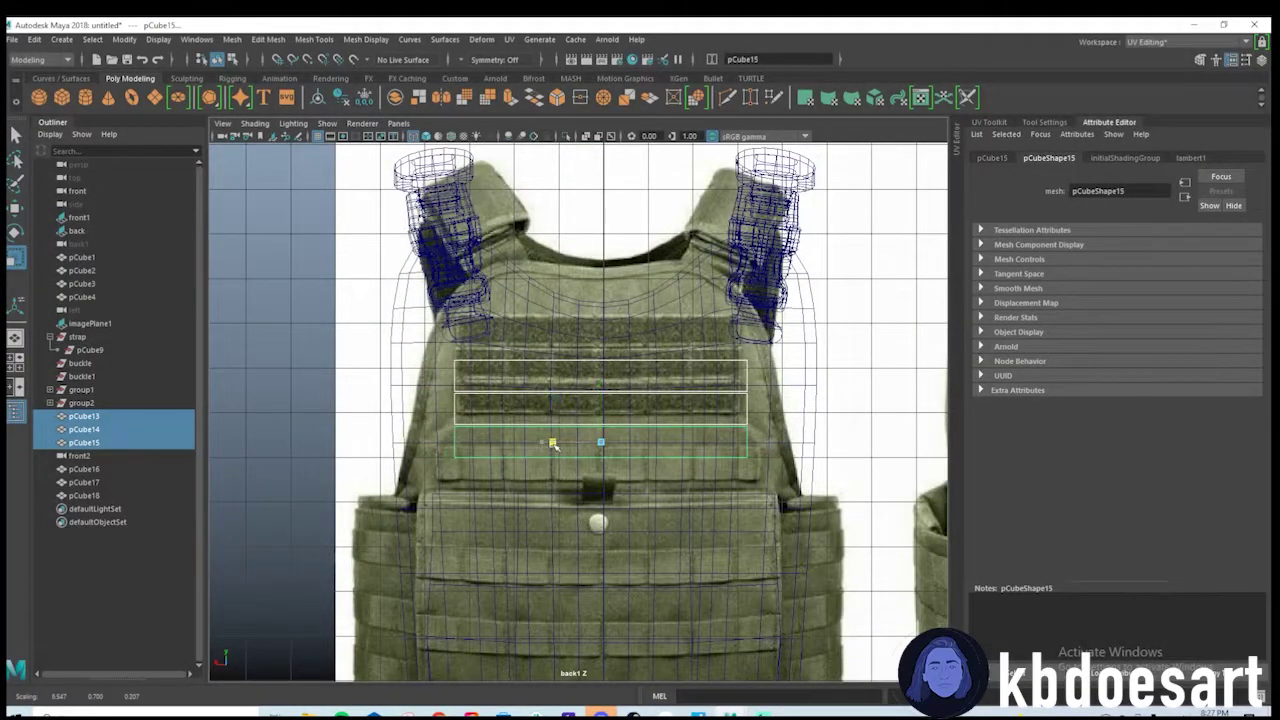
key("w")
left_click_drag(596, 383, 594, 339)
Select the three duplicated strips in the front view and lower them onto the front reference's webbing rows.
key("space")
key("space")
key("space")
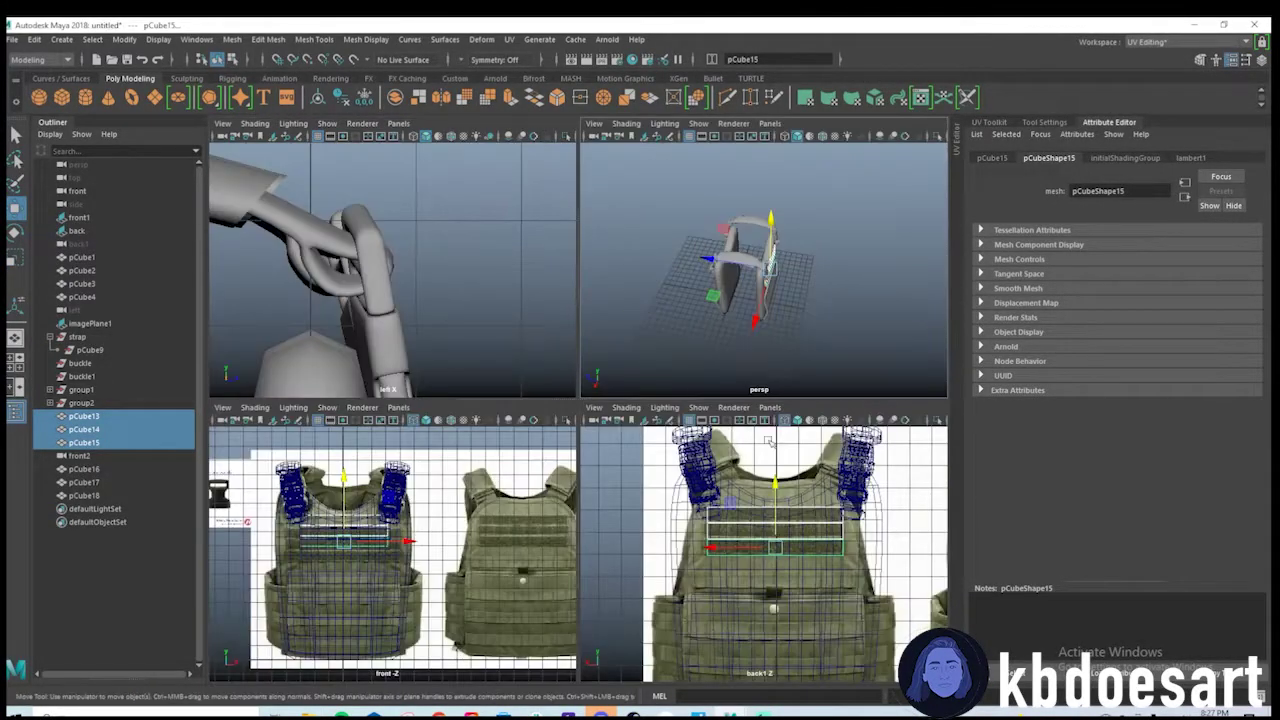
key("space")
key("space")
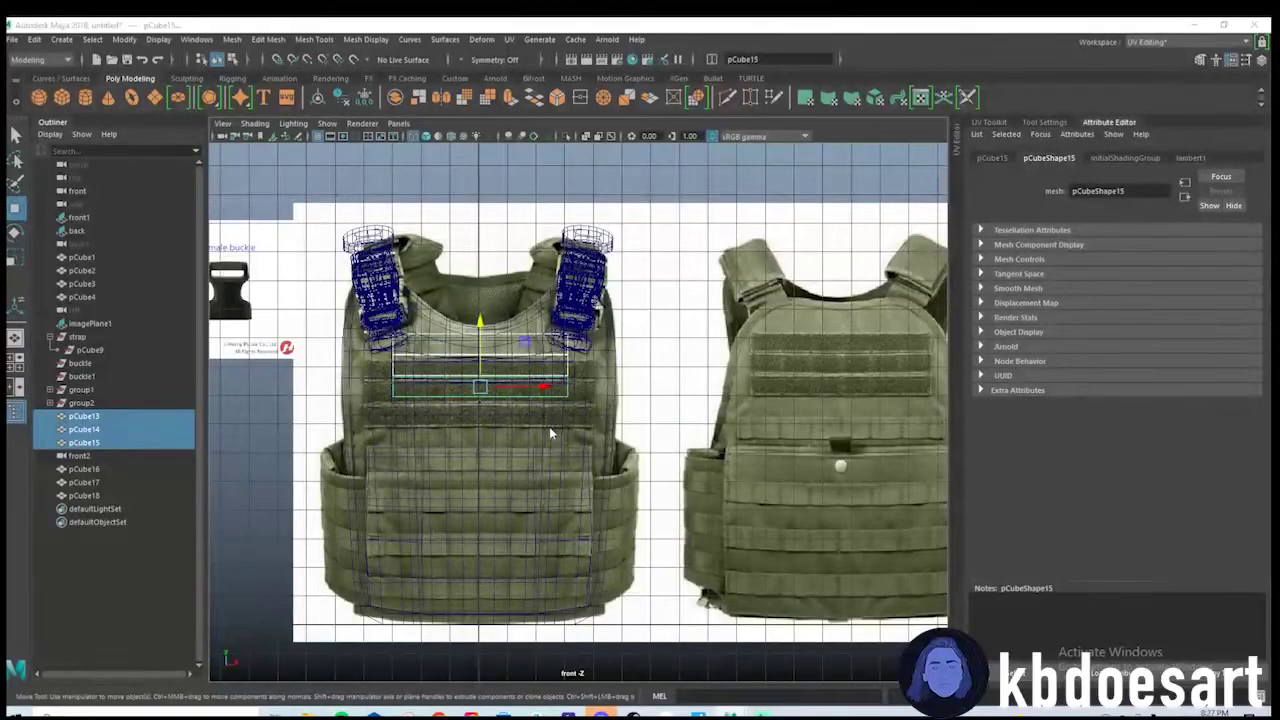
key("space")
left_click(572, 402)
right_click_drag(568, 418, 734, 403, "alt")
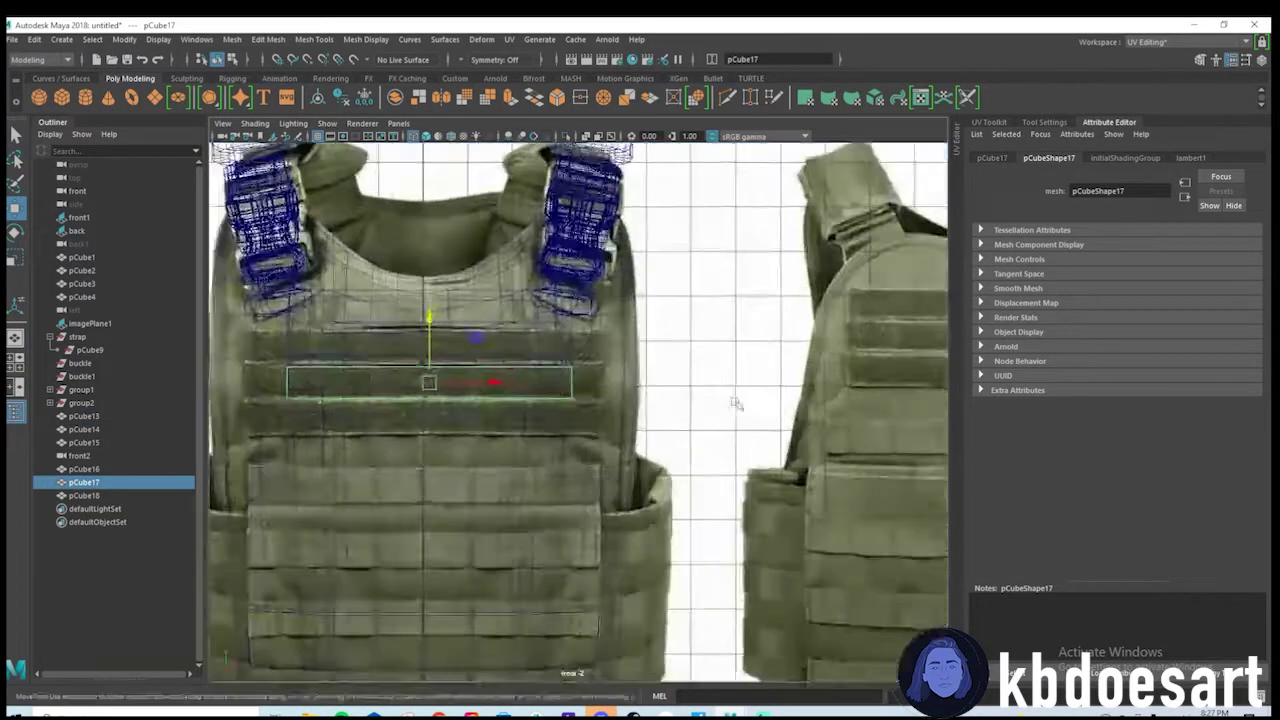
left_click(571, 337, "shift")
left_click(575, 316)
left_click(588, 290)
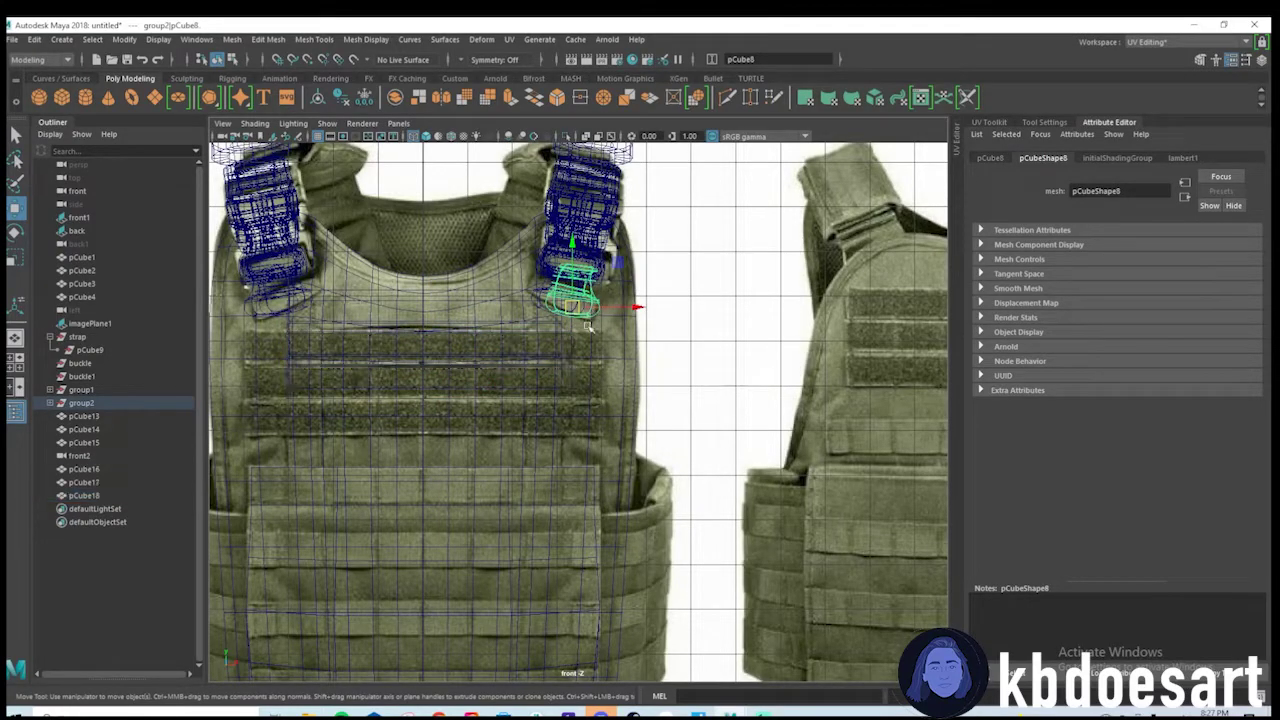
left_click(572, 328)
left_click(571, 354, "shift")
left_click(570, 378, "shift")
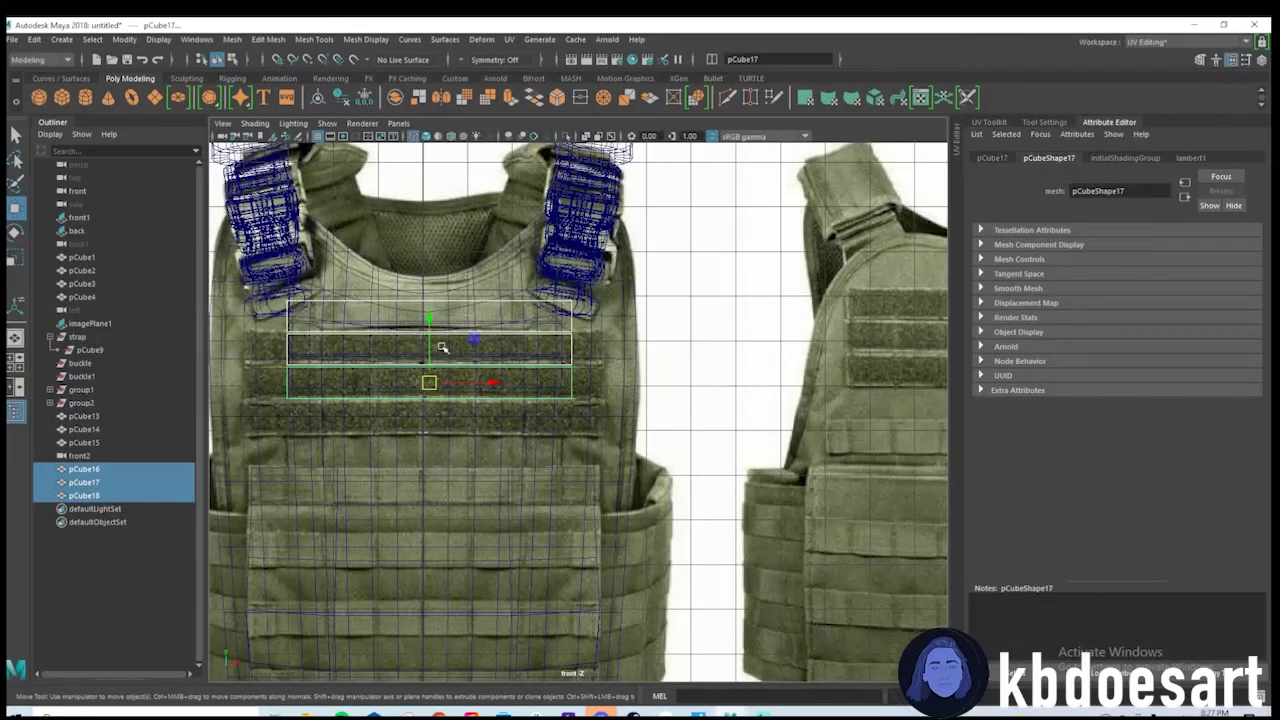
left_click_drag(429, 319, 428, 352)
Widen the three front strips to the front reference's webbing width and shift them horizontally to about X 0.043.
key("r")
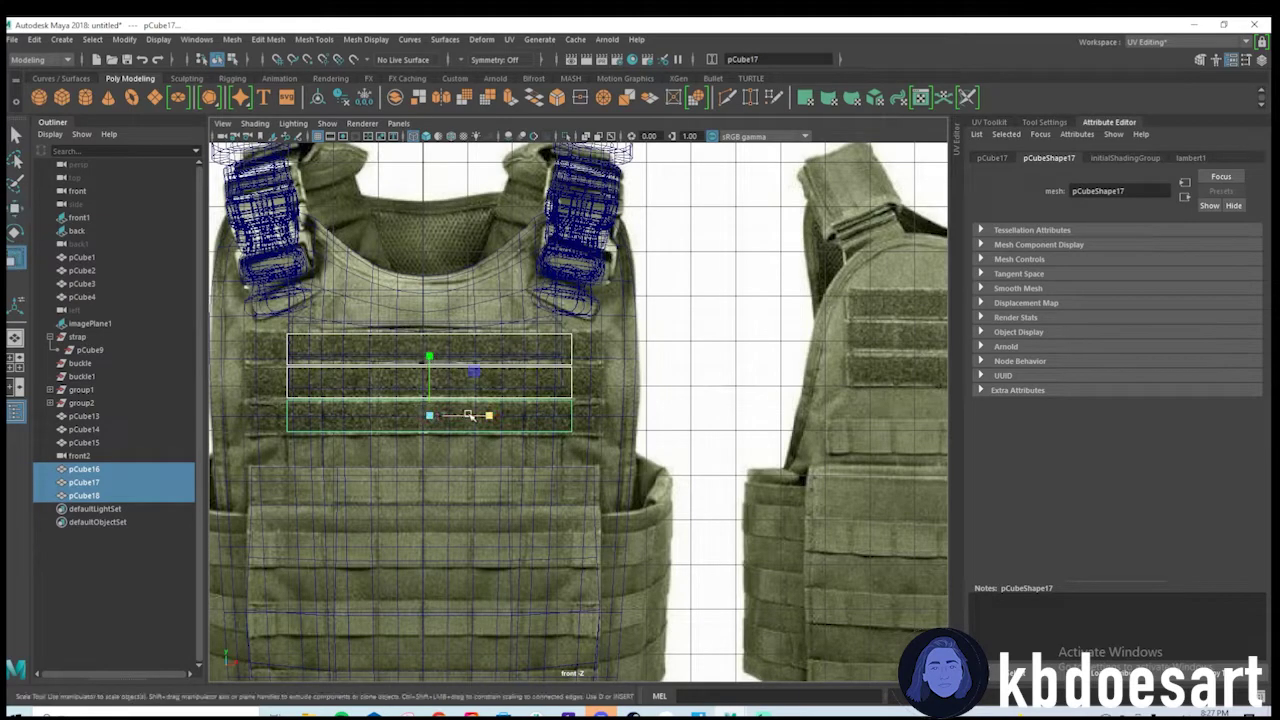
left_click_drag(470, 416, 482, 416)
key("w")
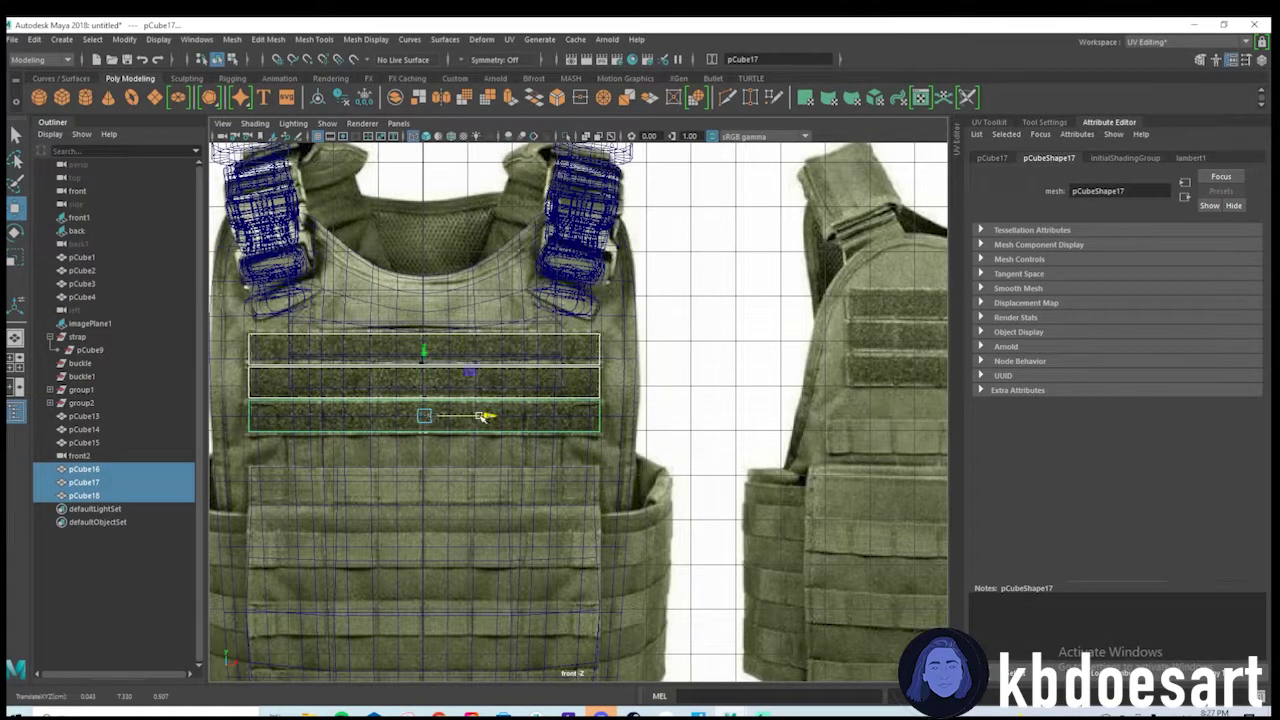
Examine the resized front strips on the vest in perspective.
key("space")
key("space")
mouse_move(646, 397)
left_mouse_down("alt")
mouse_move(664, 399)
mouse_move(464, 358)
mouse_move(534, 297)
mouse_move(652, 398)
mouse_move(637, 389)
mouse_move(720, 377)
left_mouse_up("alt")
scroll(652, 398, "up", 4)
scroll(637, 389, "up", 6)
scroll(740, 402, "down", 8)
middle_click_drag(743, 403, 625, 420, "alt")
left_click_drag(625, 420, 483, 414, "alt")
key("space")
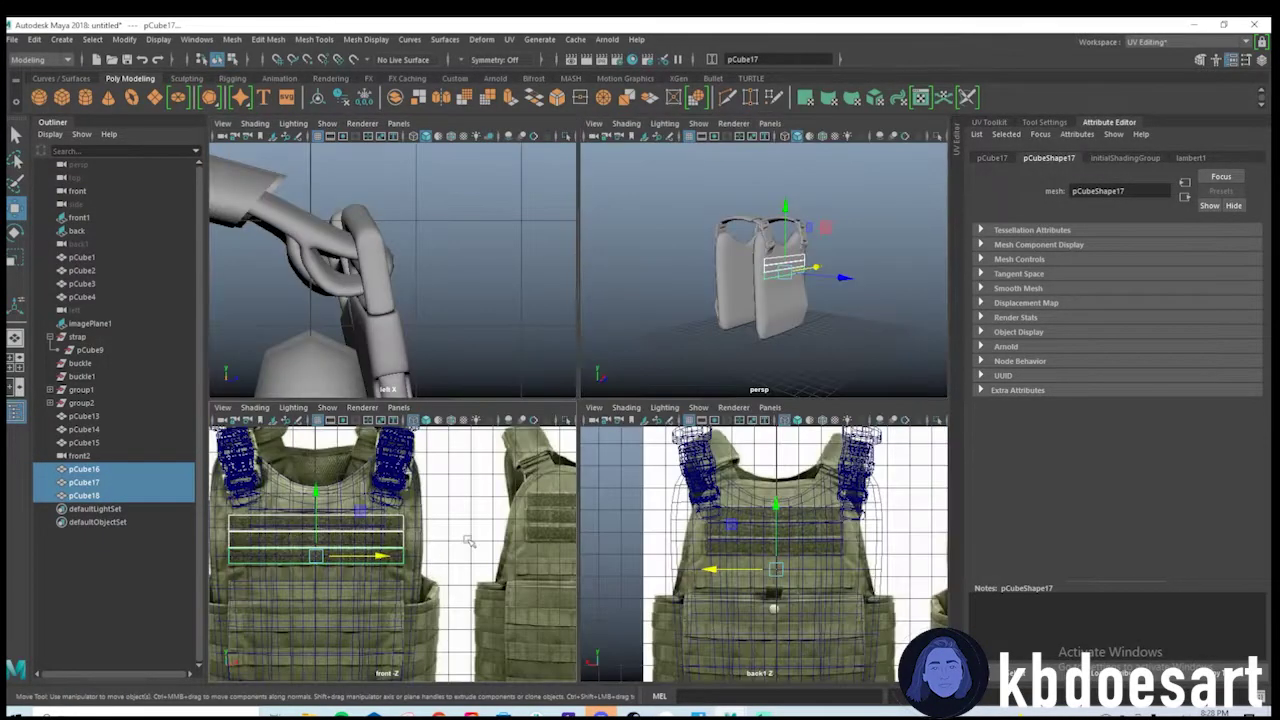
Create a polygon cube and move it along X to the base of the back vest reference in the front view.
key("space")
scroll(813, 374, "up", 3)
scroll(813, 374, "down", 4)
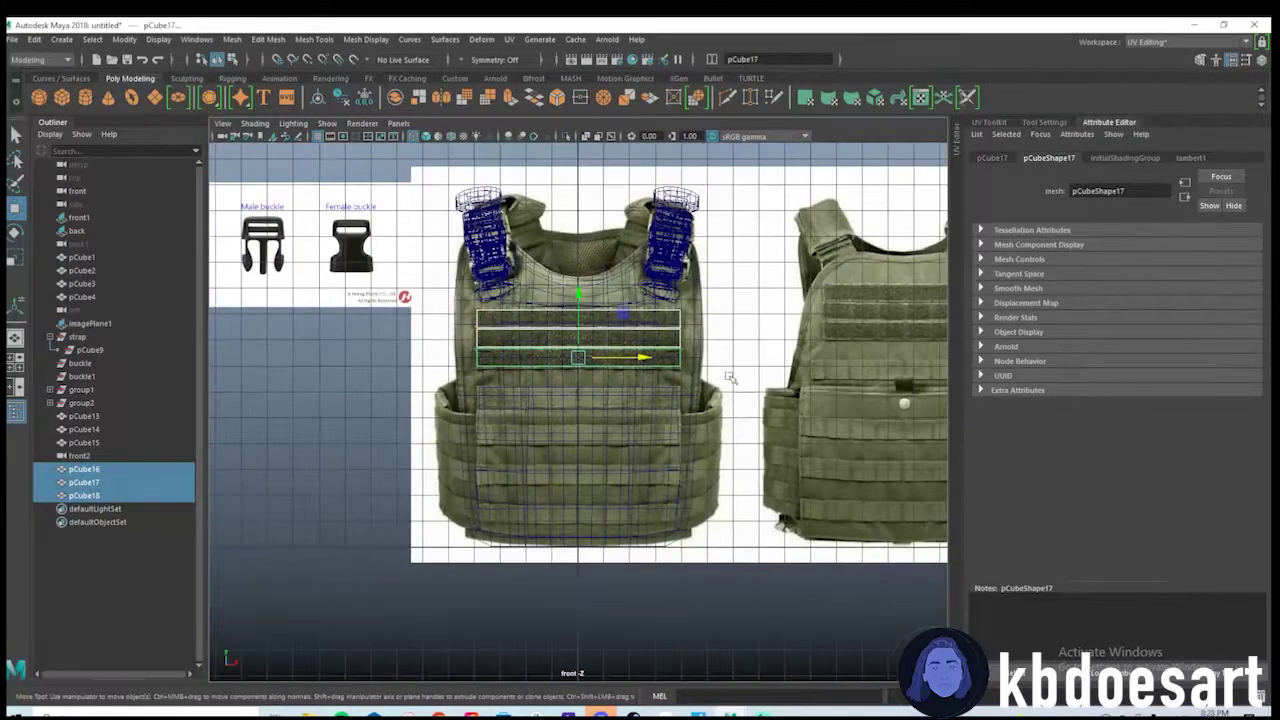
middle_click_drag(731, 371, 597, 380, "alt")
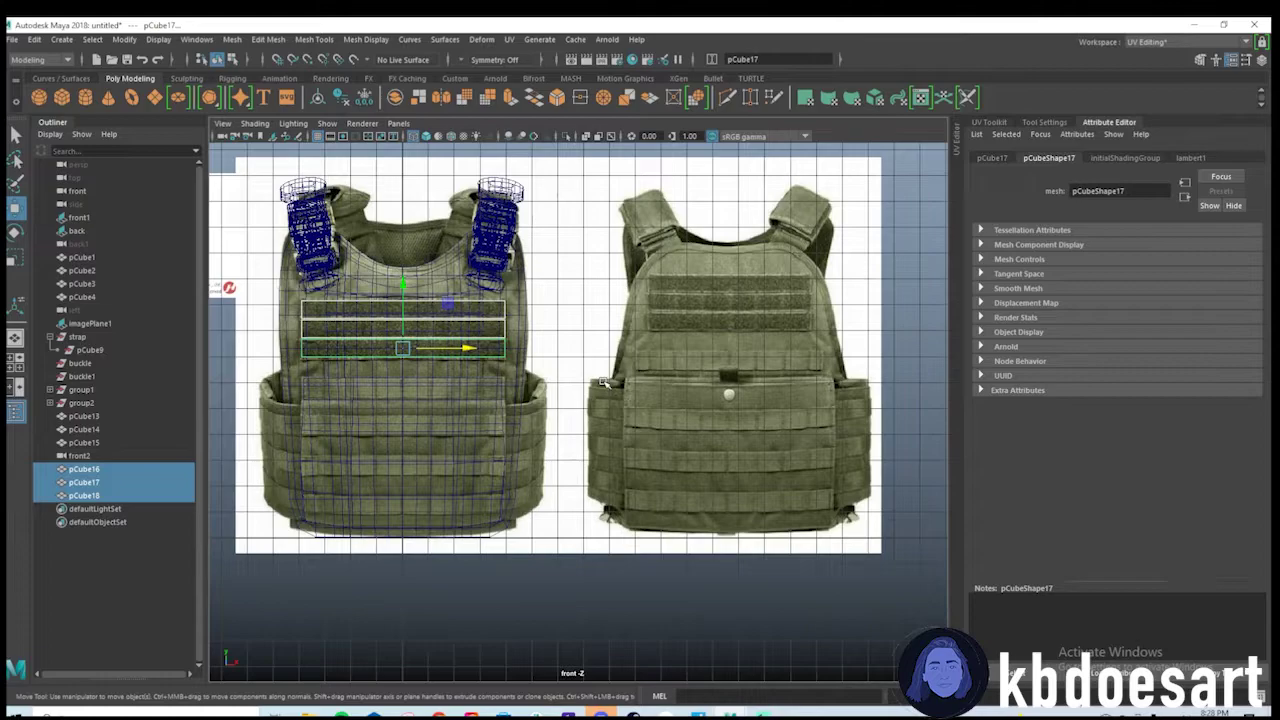
scroll(630, 377, "up", 5)
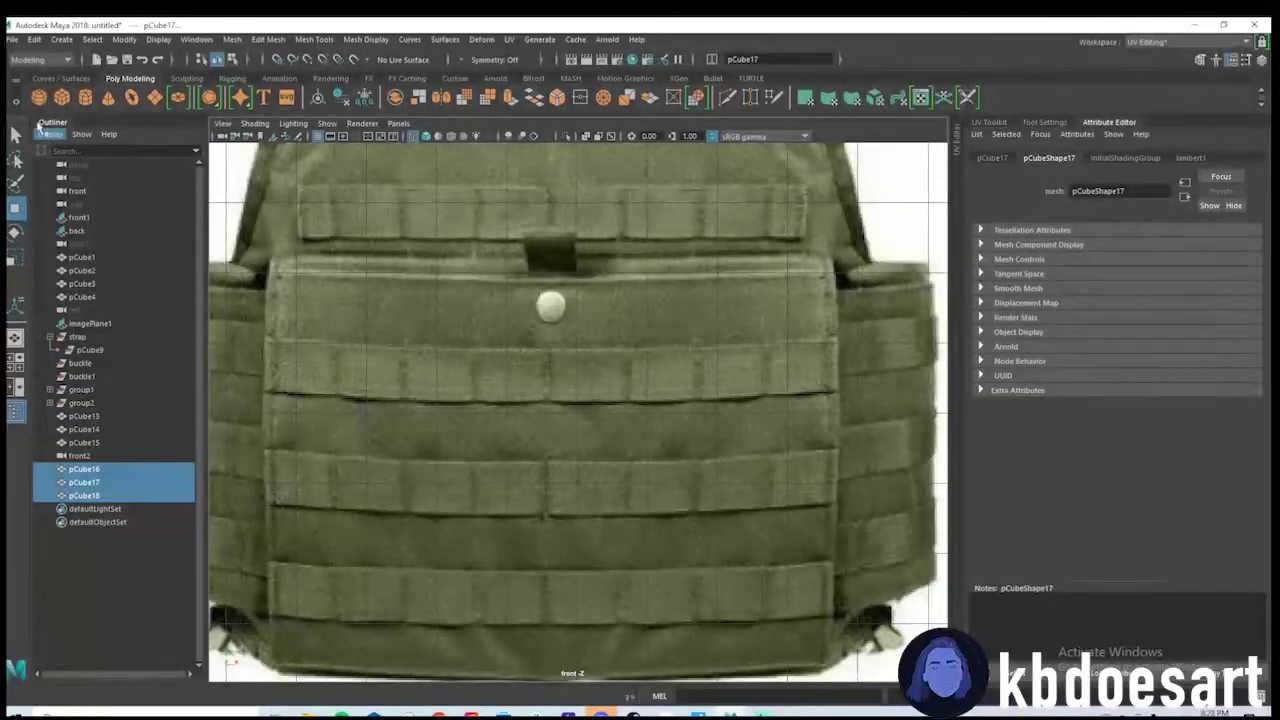
left_click(65, 99)
scroll(511, 471, "down", 4)
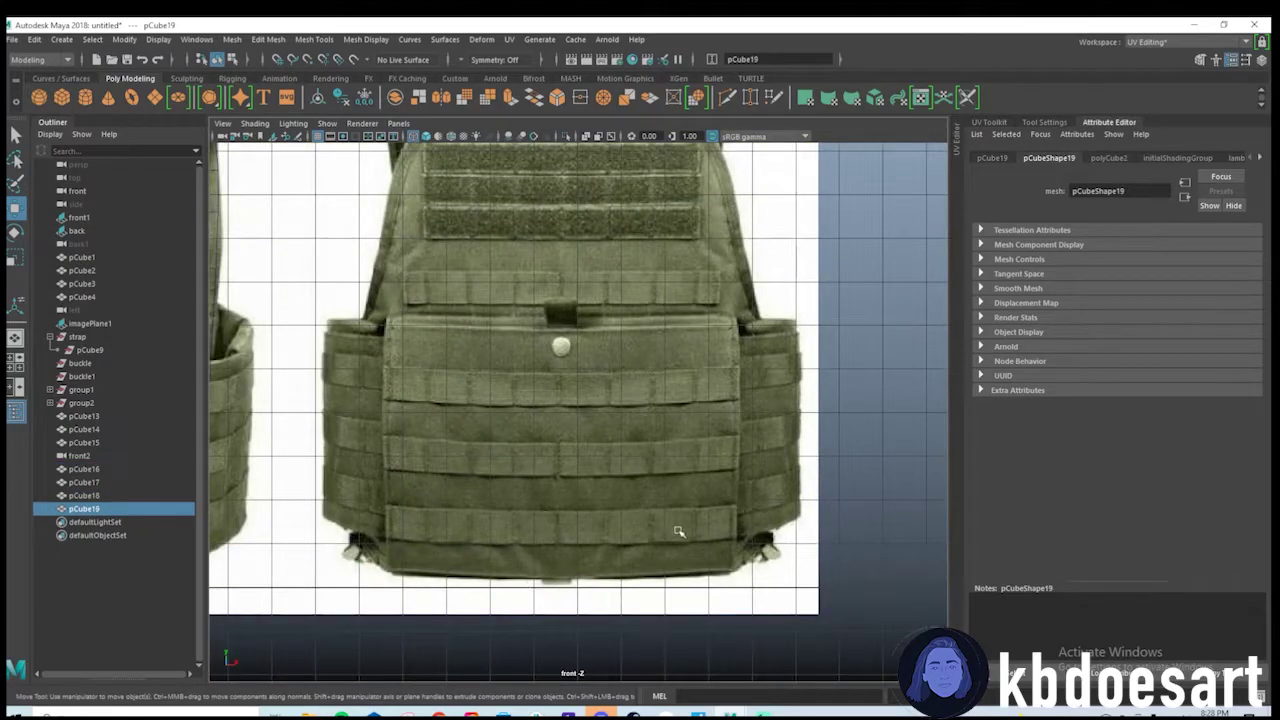
scroll(678, 531, "down", 5)
left_click_drag(413, 482, 626, 475)
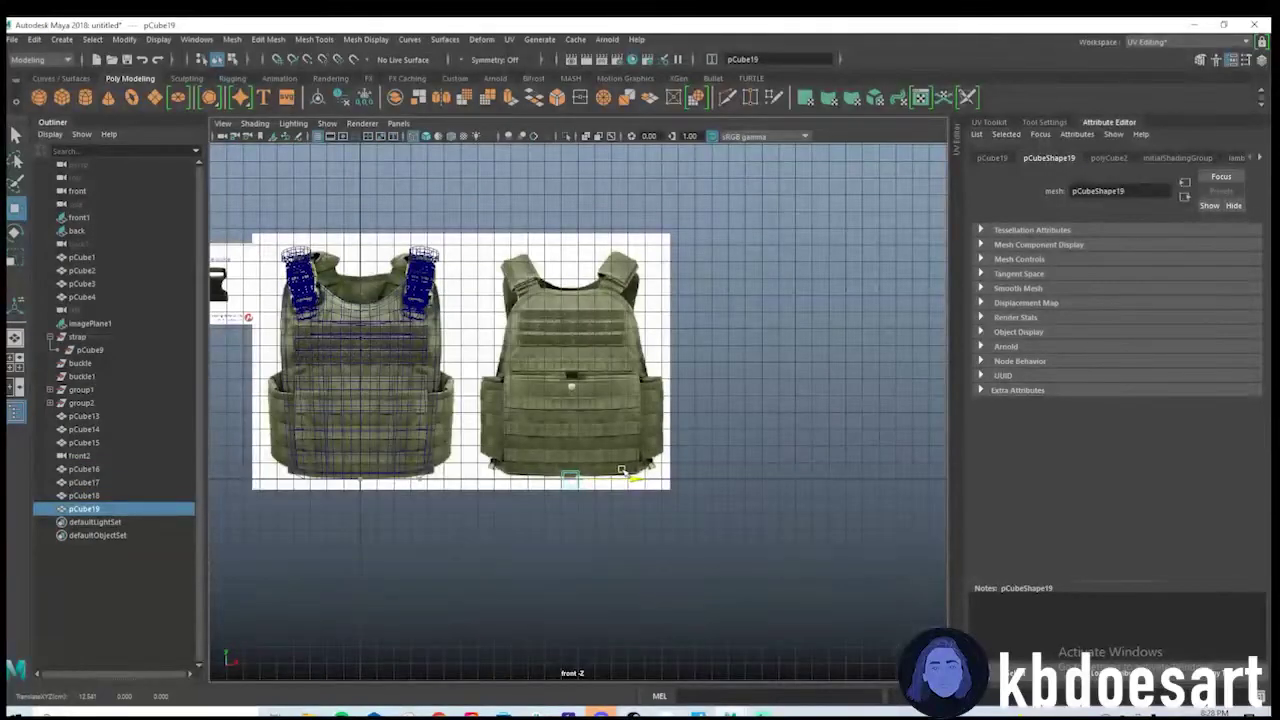
Fit the new cube over the back reference's lowest webbing row, scaled to about 8 in X and 0.73 in Y.
right_click_drag(628, 475, 971, 471, "alt")
middle_click_drag(657, 558, 692, 408, "alt")
left_click_drag(577, 490, 575, 403)
key("w")
left_click_drag(575, 397, 573, 395)
key("r")
left_click_drag(617, 453, 1045, 414)
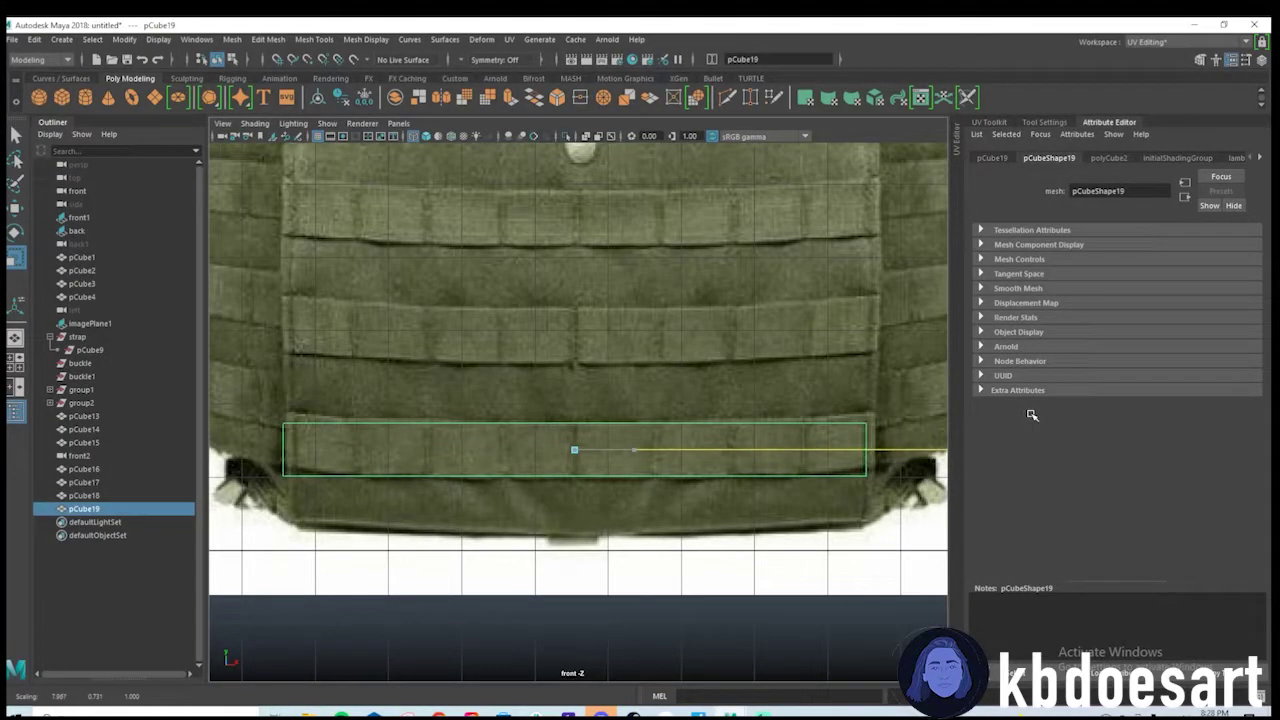
key("w")
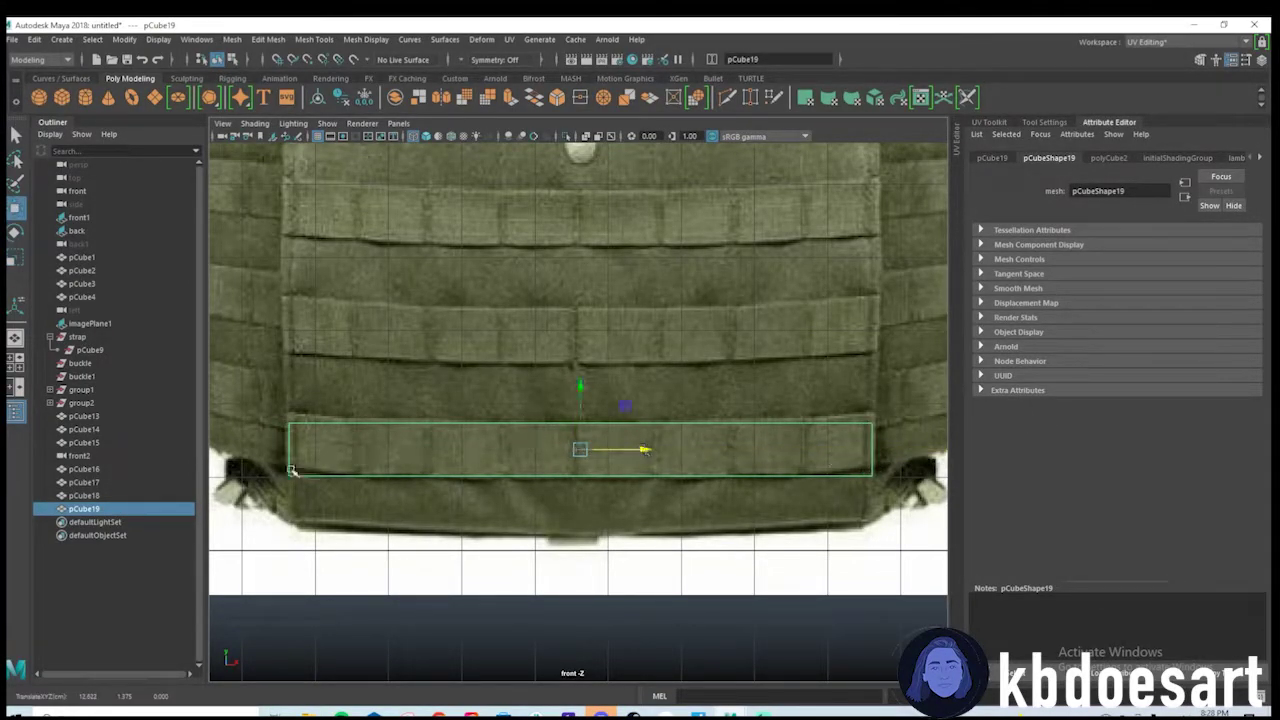
Cut seven vertical edge loops into the new strip with Multi-Cut, following the stitch lines of the reference webbing.
right_click_drag(292, 470, 350, 471, "alt")
middle_click_drag(350, 471, 481, 445, "alt")
right_click_drag(418, 396, 368, 398, "shift")
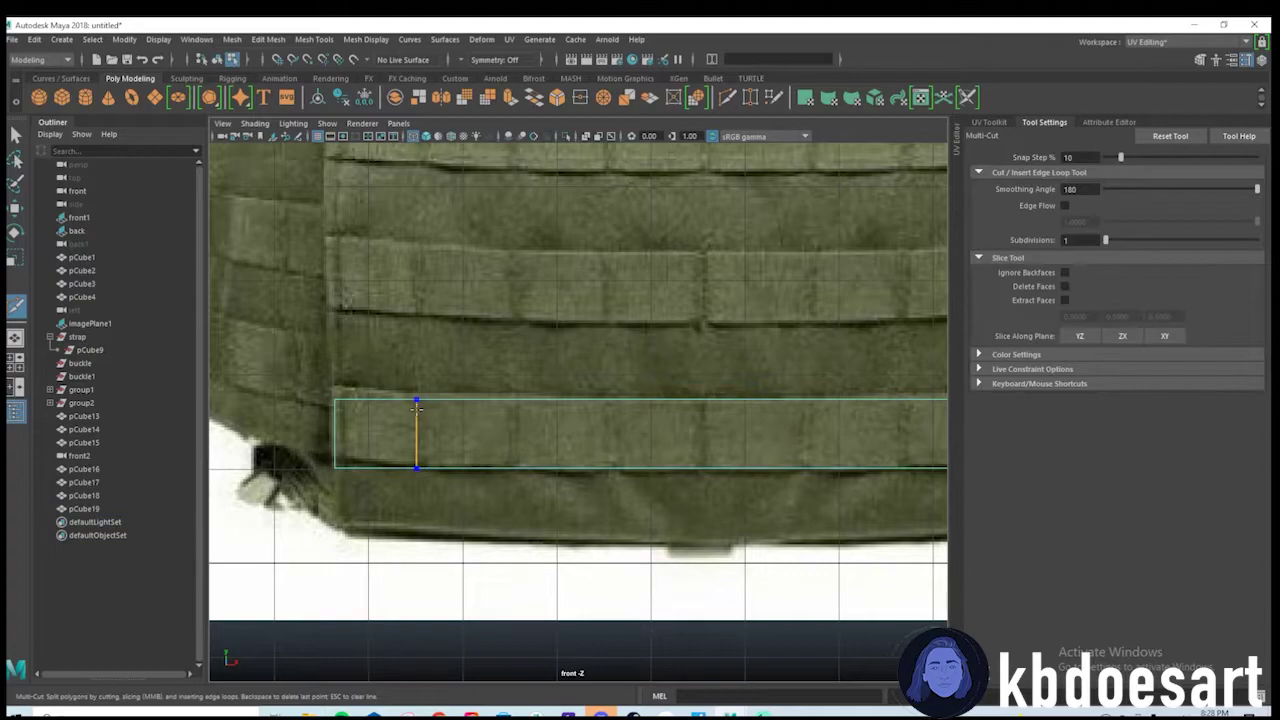
left_click(521, 412, "ctrl")
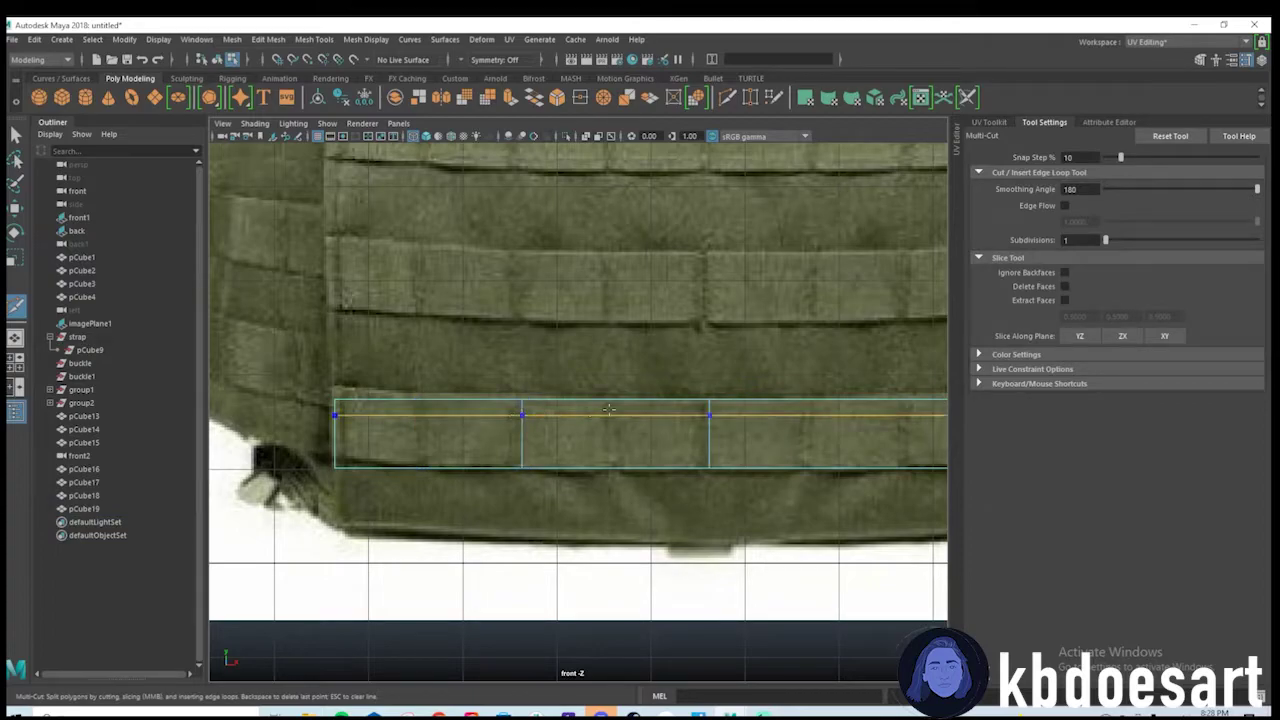
key("ctrl+z")
key("ctrl+z")
left_click(420, 406, "ctrl")
left_click(515, 406, "ctrl")
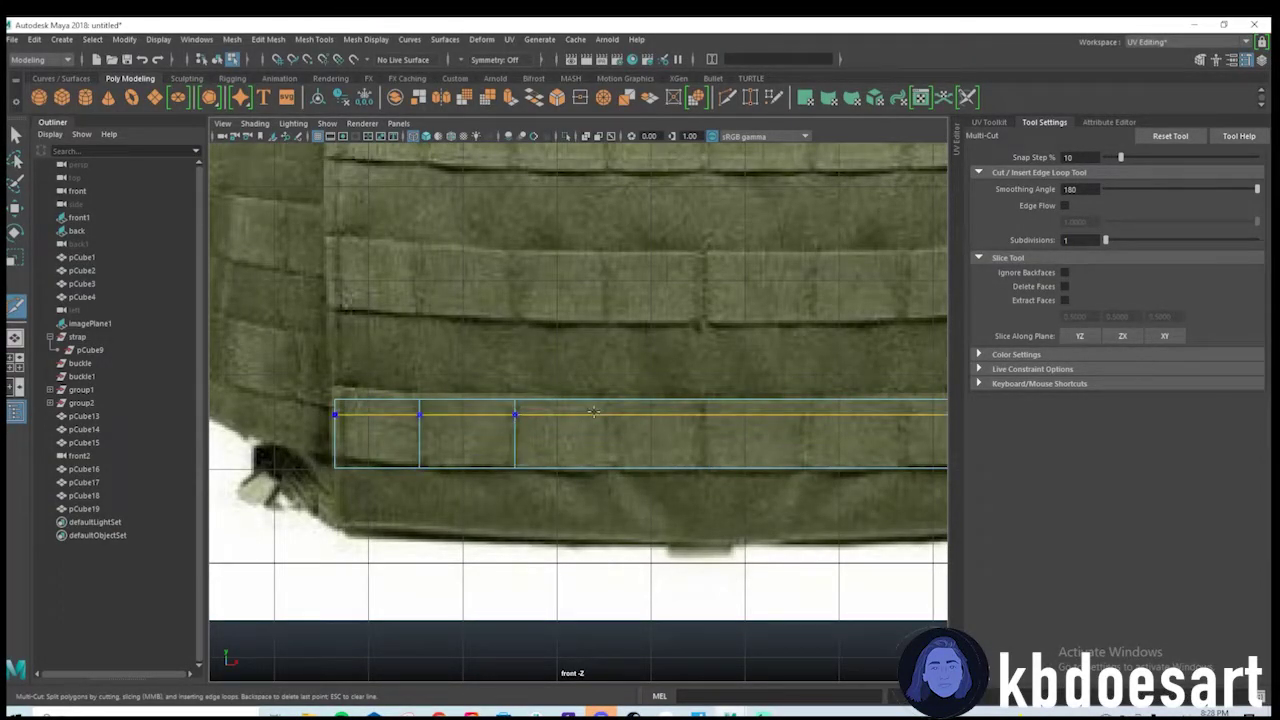
left_click(709, 407, "ctrl")
middle_click_drag(801, 446, 603, 437, "alt")
left_click(605, 401, "ctrl")
left_click(709, 401, "ctrl")
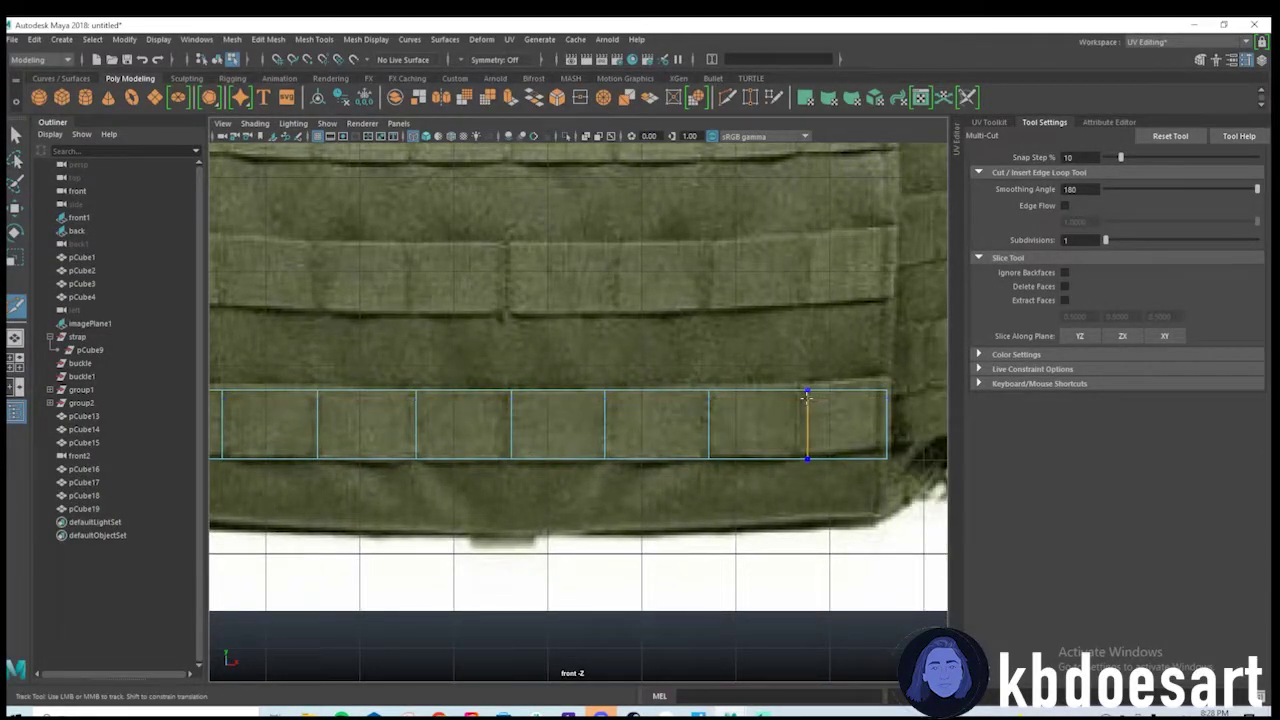
key("q")
Select all seven vertical edge loops around the new strip in perspective.
scroll(740, 410, "down", 4)
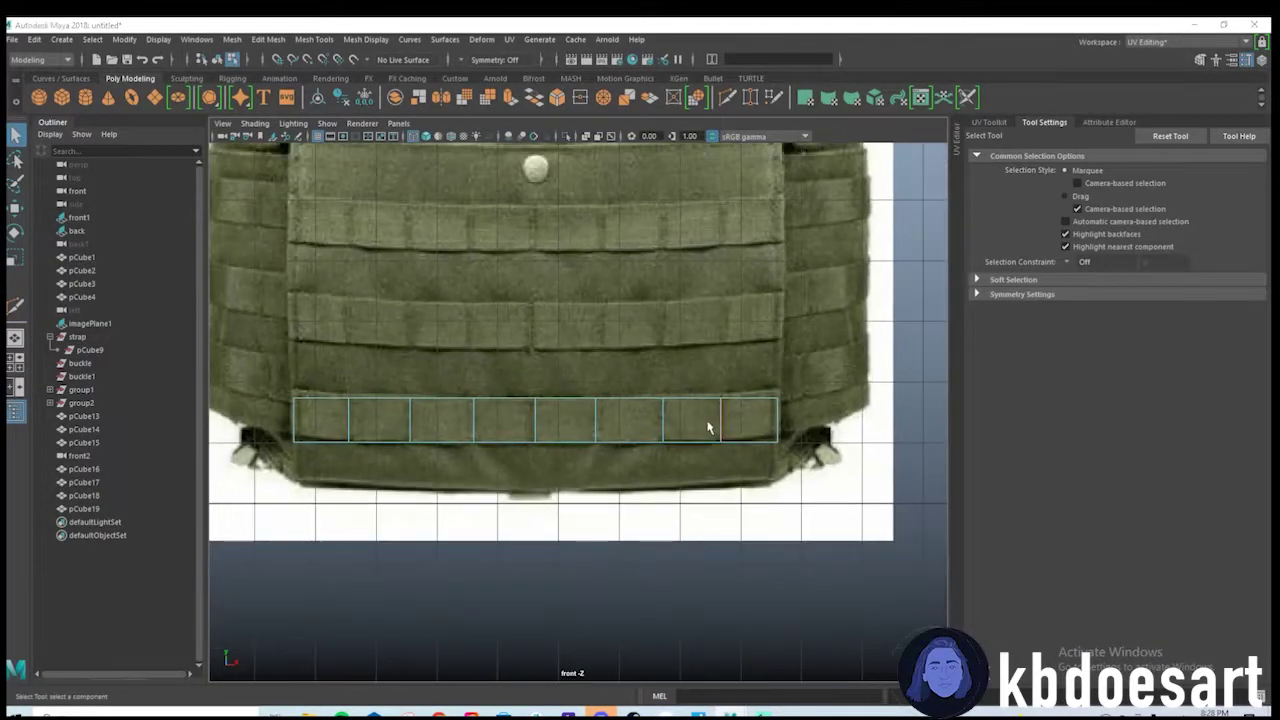
key("space")
key("space")
left_click_drag(711, 397, 611, 431, "alt")
scroll(640, 435, "up", 4)
middle_click_drag(820, 465, 449, 289, "alt")
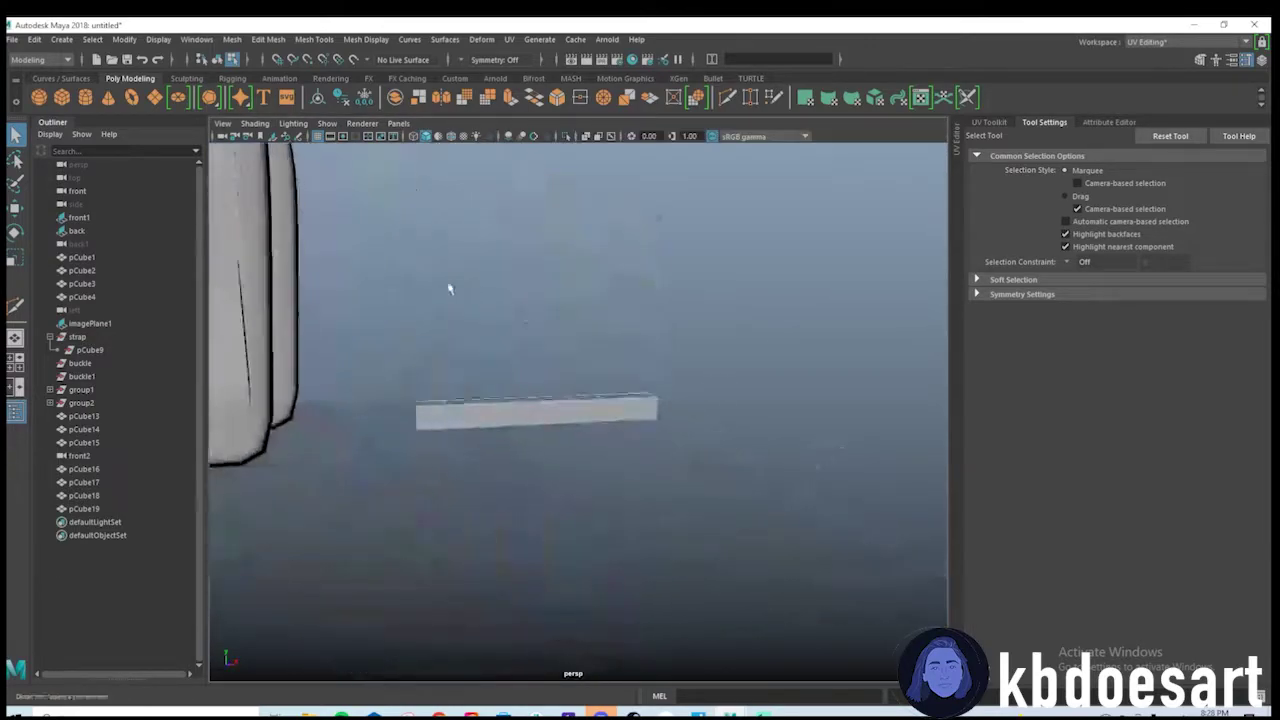
scroll(470, 320, "up", 5)
middle_click_drag(516, 374, 615, 392, "alt")
scroll(615, 406, "down", 2)
left_click_drag(615, 408, 545, 425, "alt")
left_click(434, 437)
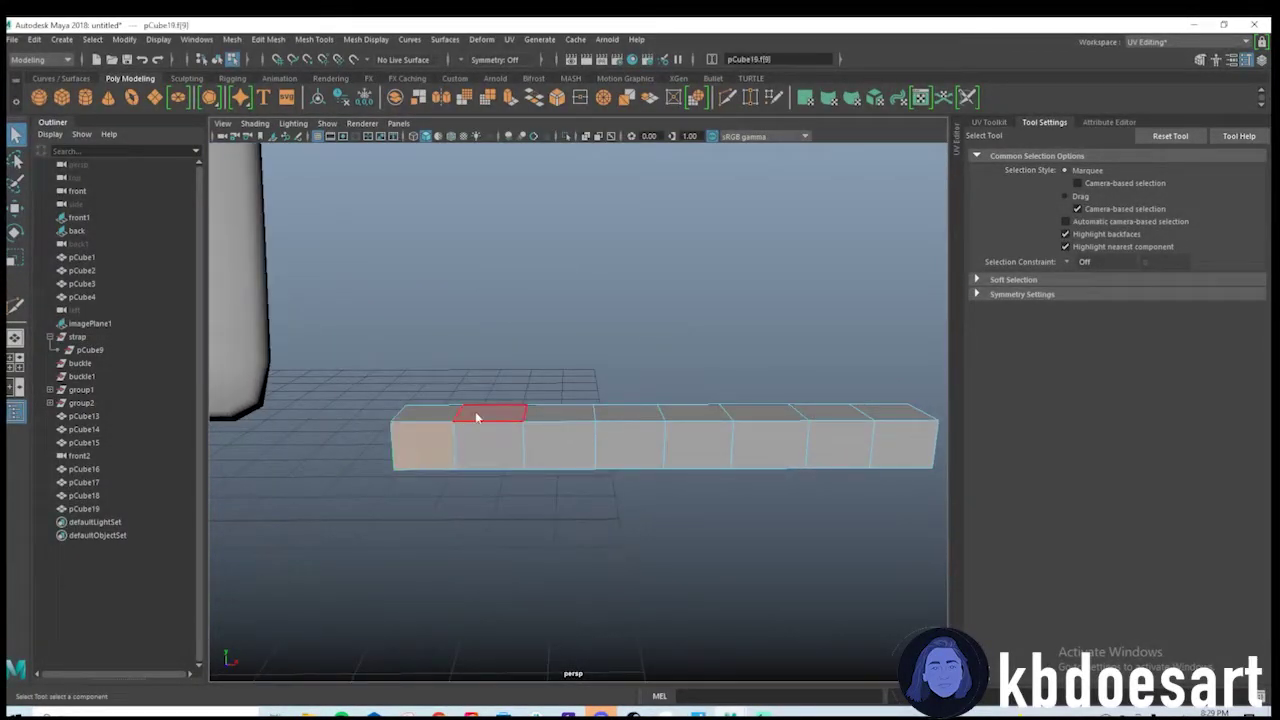
right_click_drag(475, 354, 471, 341)
left_click_drag(472, 342, 502, 377, "alt")
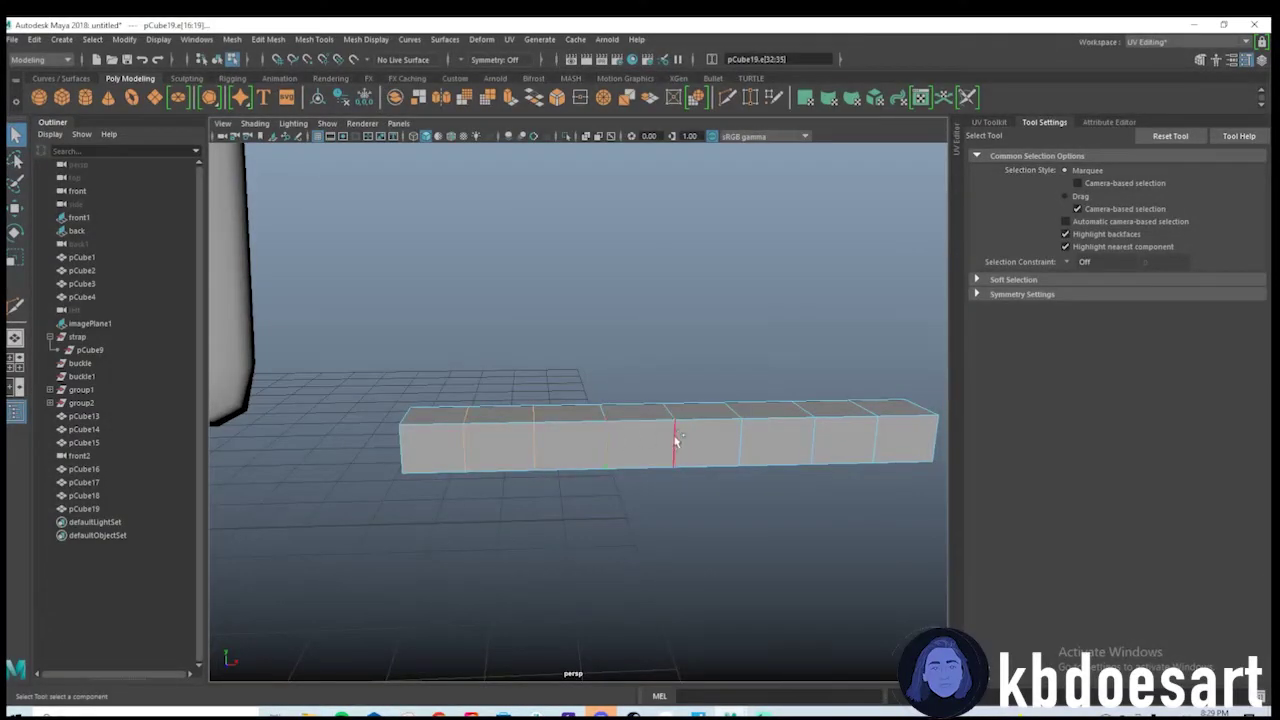
double_click(875, 433, "shift")
left_click_drag(793, 445, 652, 439, "alt")
Bevel the selected edge loops with 2 segments and a fraction of 0.44, checking against the reference in the front view.
key("space")
key("space")
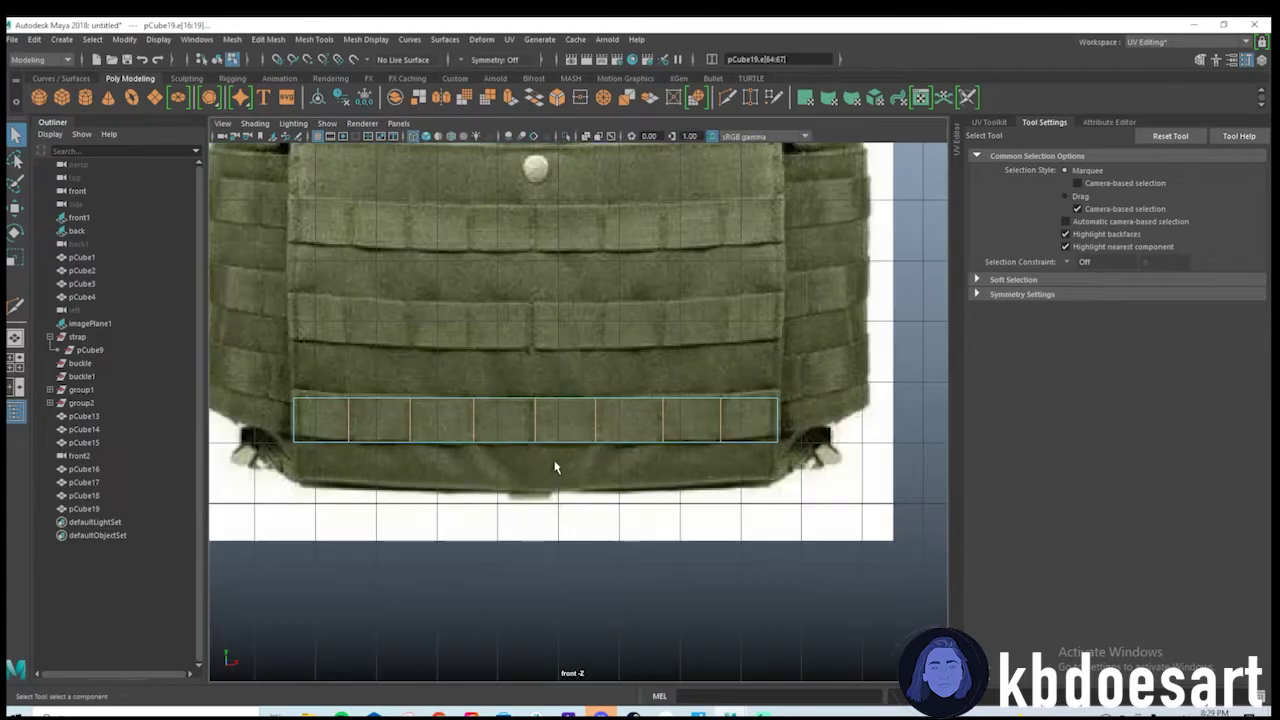
key("ctrl+b")
left_click(788, 450)
type("2")
key("Return")
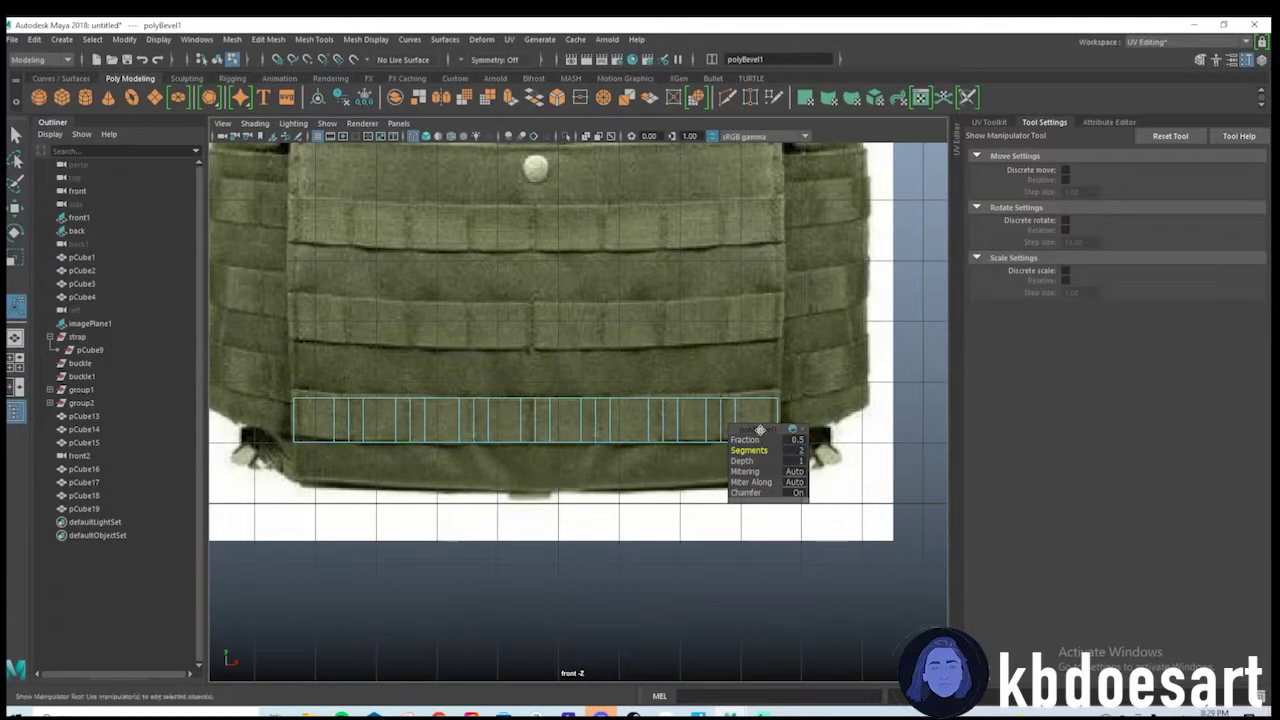
mouse_move(760, 440)
left_mouse_down()
mouse_move(735, 441)
mouse_move(760, 434)
mouse_move(750, 437)
left_mouse_up()
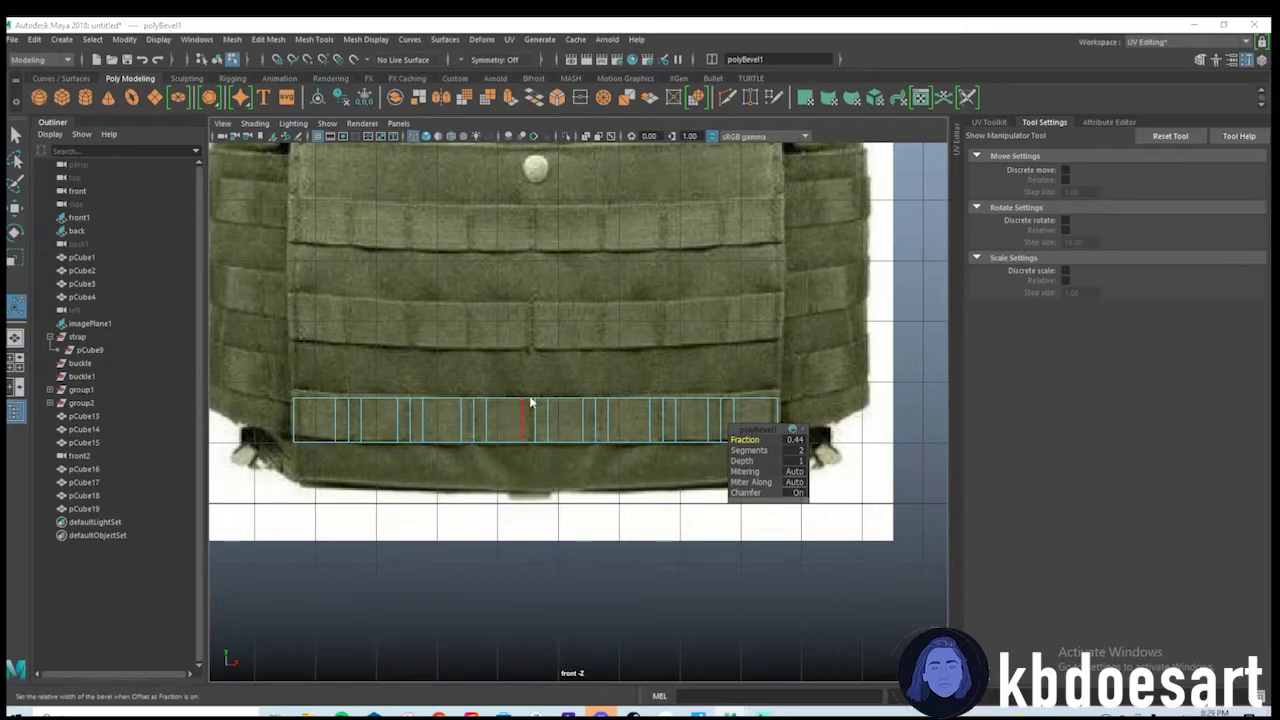
Select the middle edge loop of every bevel along the new strip and push them in depth to form indents between segments.
key("space")
key("space")
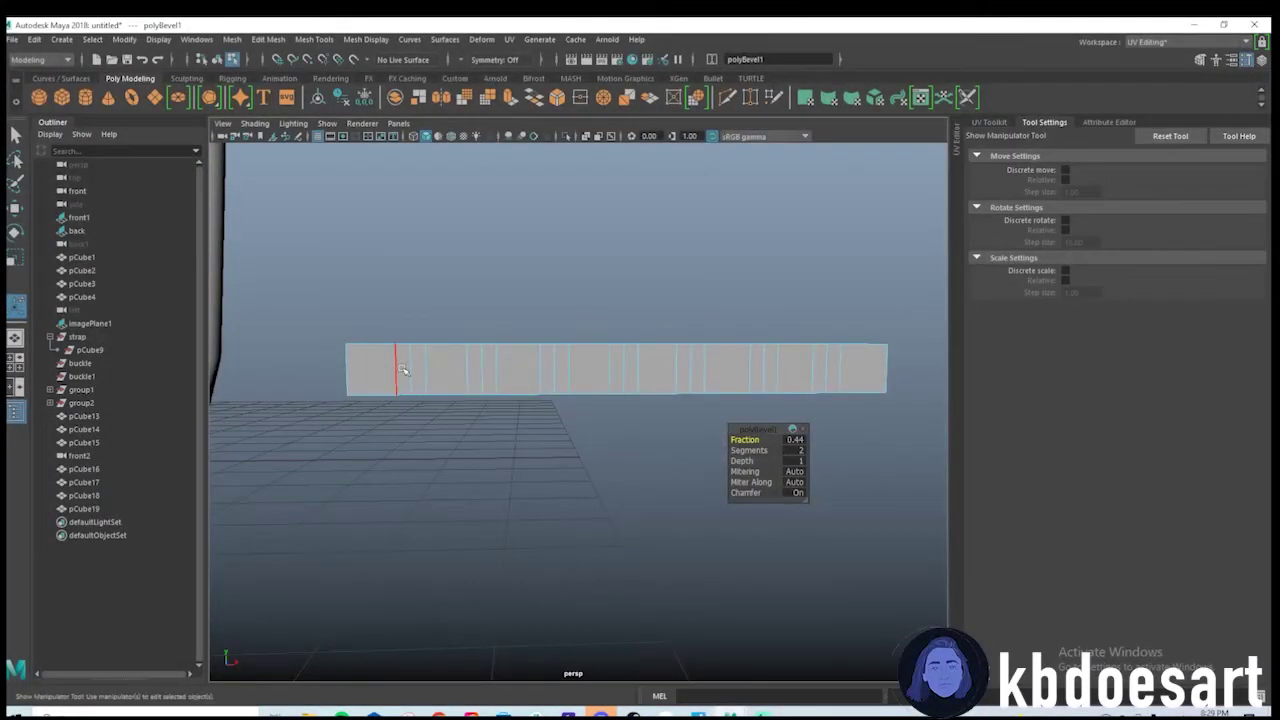
left_click(409, 374)
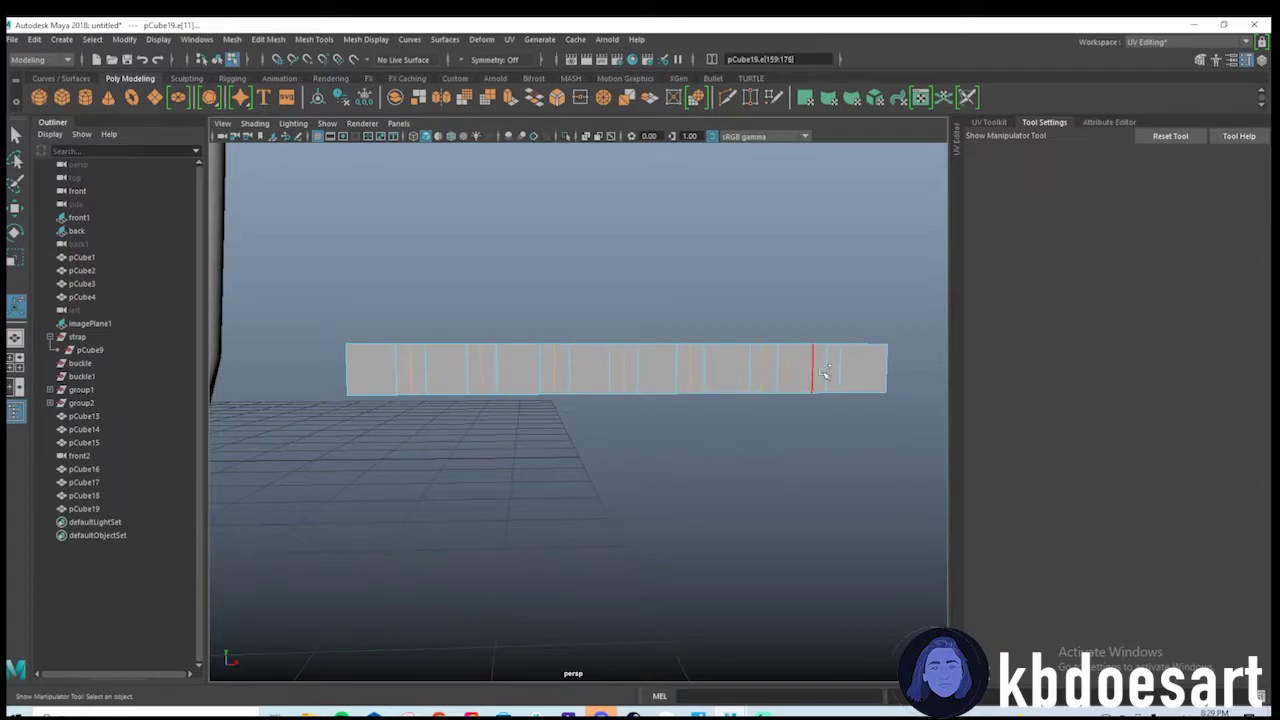
left_click_drag(802, 378, 716, 375, "alt")
key("w")
mouse_move(645, 407)
left_mouse_down()
mouse_move(609, 400)
mouse_move(625, 403)
left_mouse_up()
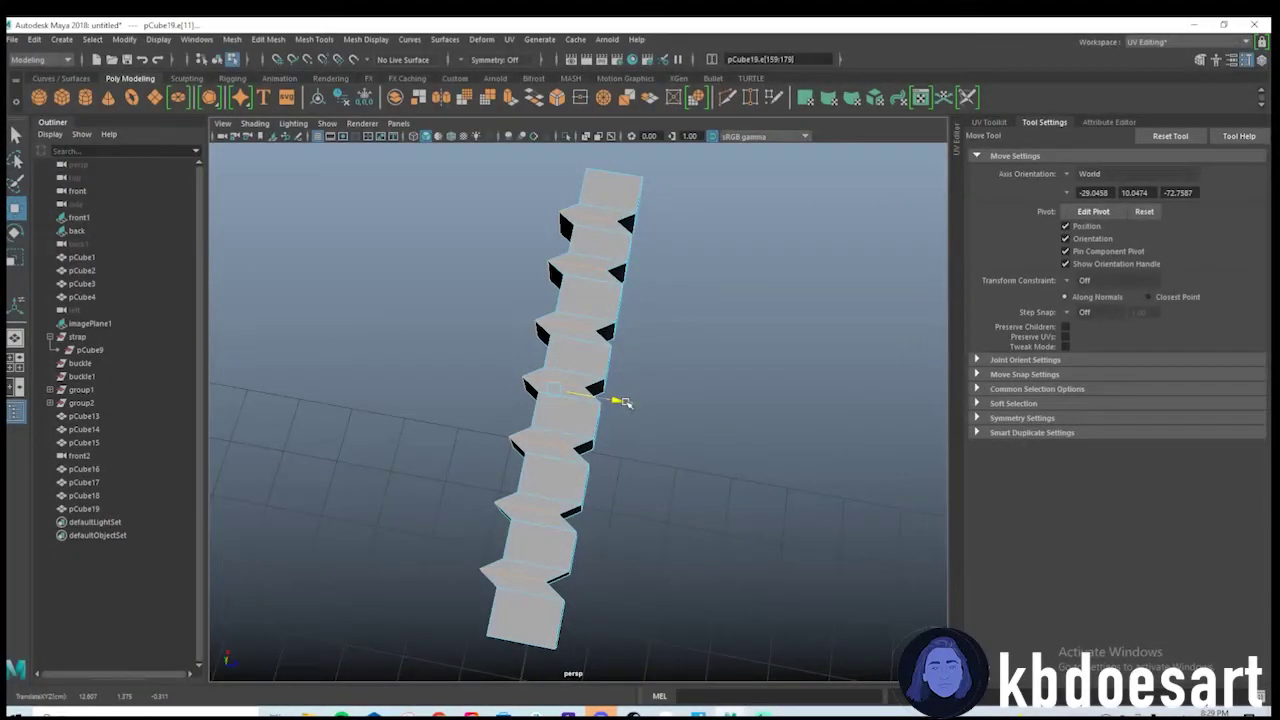
Preview the whole strip smoothed, return to the unsmoothed display, and flatten its depth to a Z scale of about 0.19.
right_click_drag(598, 287, 648, 302)
key("3")
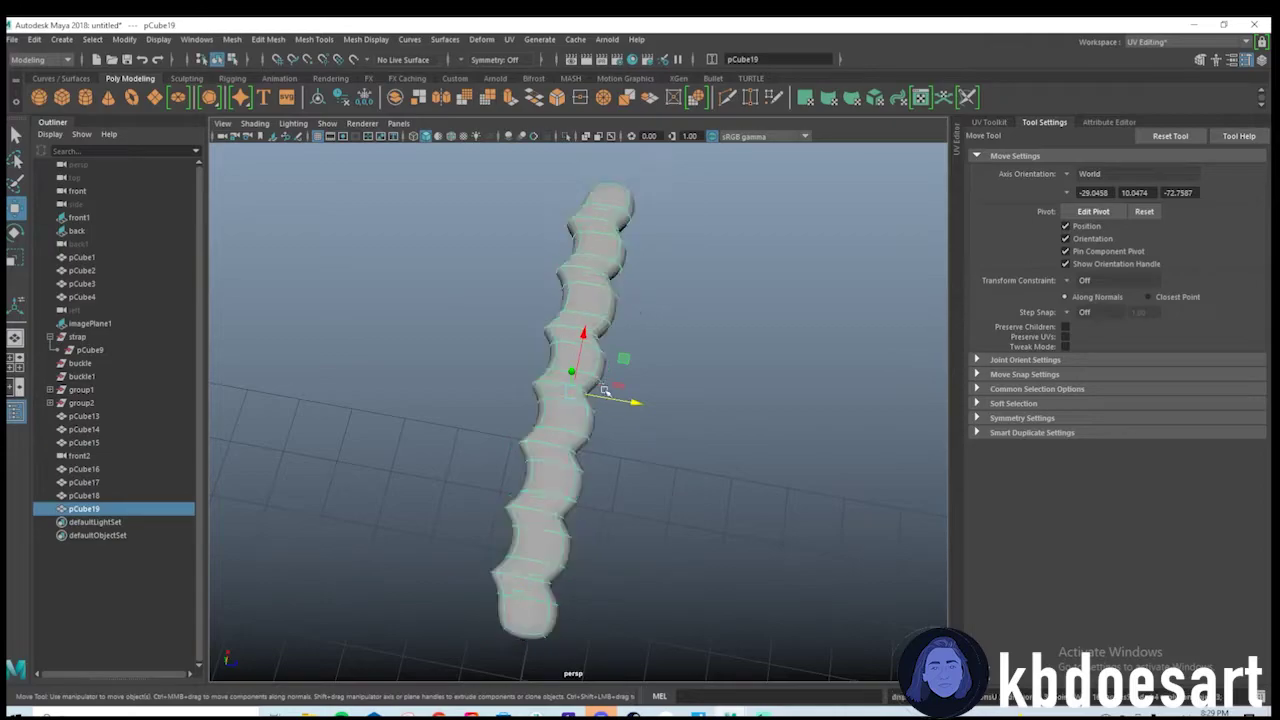
mouse_move(625, 403)
left_mouse_down()
mouse_move(609, 400)
mouse_move(625, 403)
left_mouse_up()
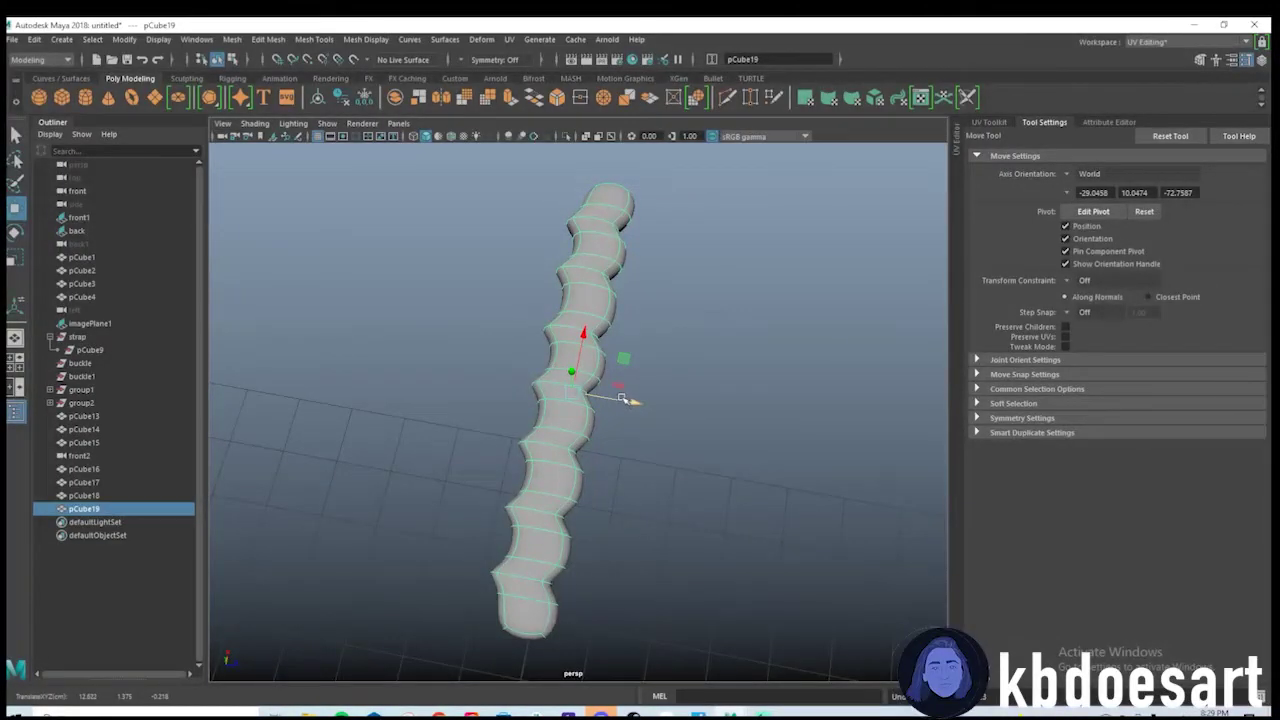
key("e")
key("r")
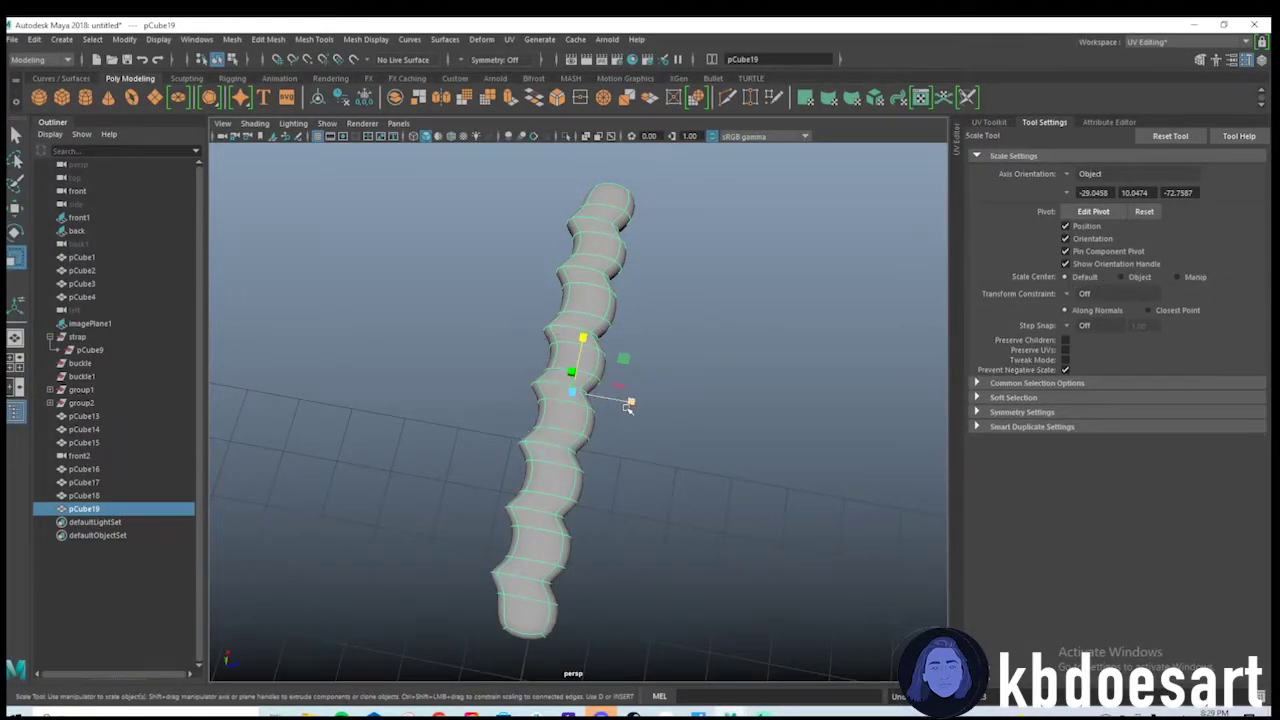
key("1")
left_click_drag(626, 400, 582, 395)
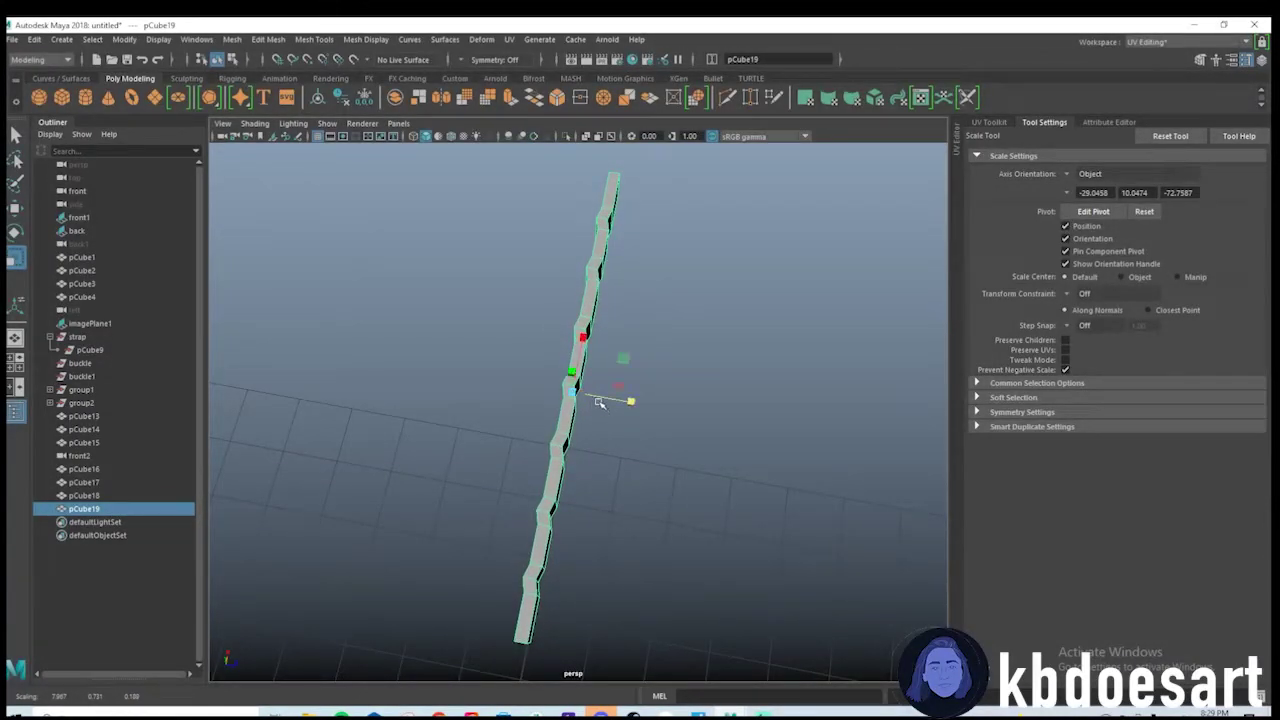
Reselect the middle edge loops of the flattened strip, push them deeper to sharpen the indents, and turn on smooth preview.
mouse_move(598, 402)
left_mouse_down("alt")
mouse_move(523, 423)
mouse_move(640, 449)
mouse_move(587, 457)
mouse_move(580, 437)
mouse_move(617, 434)
mouse_move(586, 307)
mouse_move(643, 429)
mouse_move(740, 451)
mouse_move(663, 394)
mouse_move(585, 380)
left_mouse_up("alt")
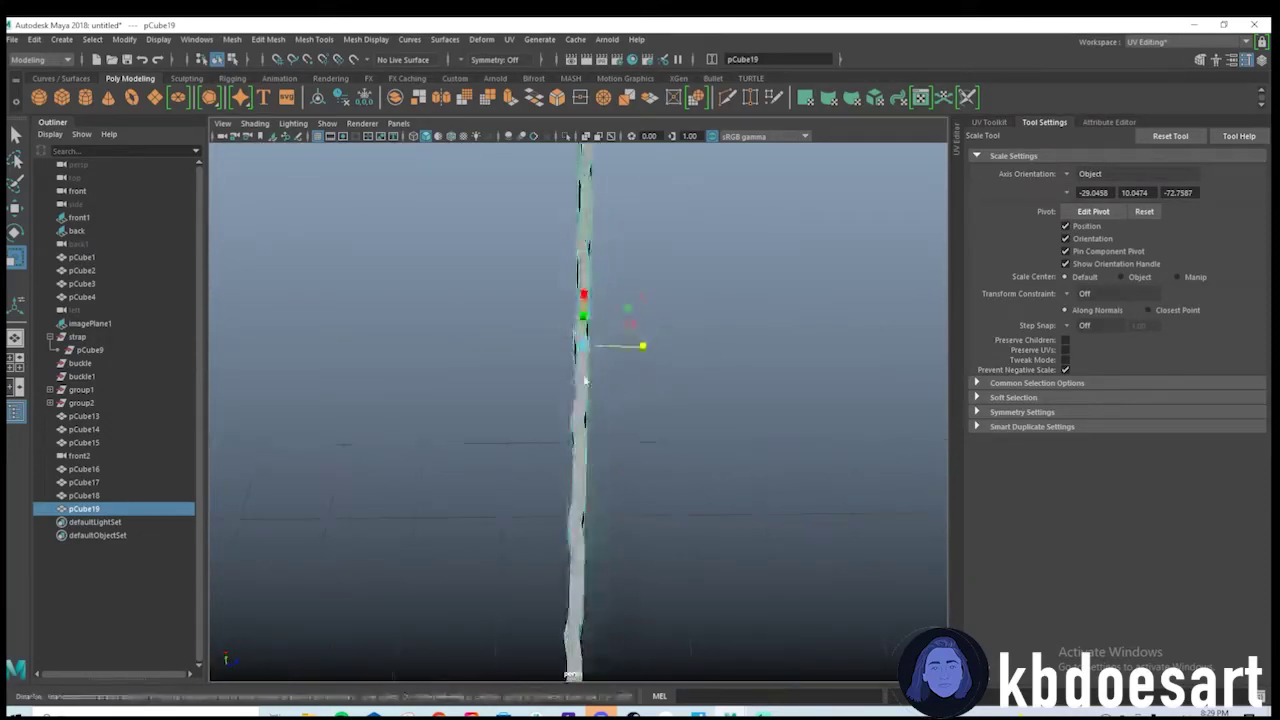
right_click_drag(584, 355, 584, 320)
left_click_drag(594, 369, 476, 315, "alt")
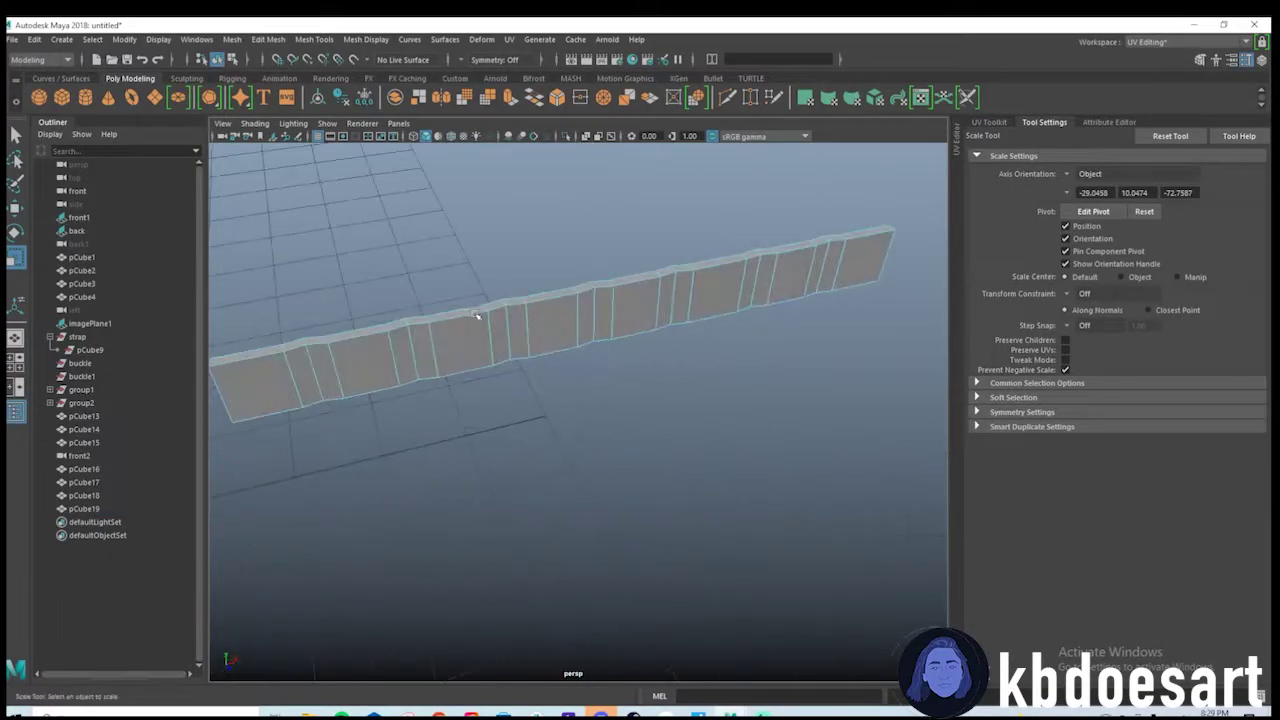
left_click(314, 371)
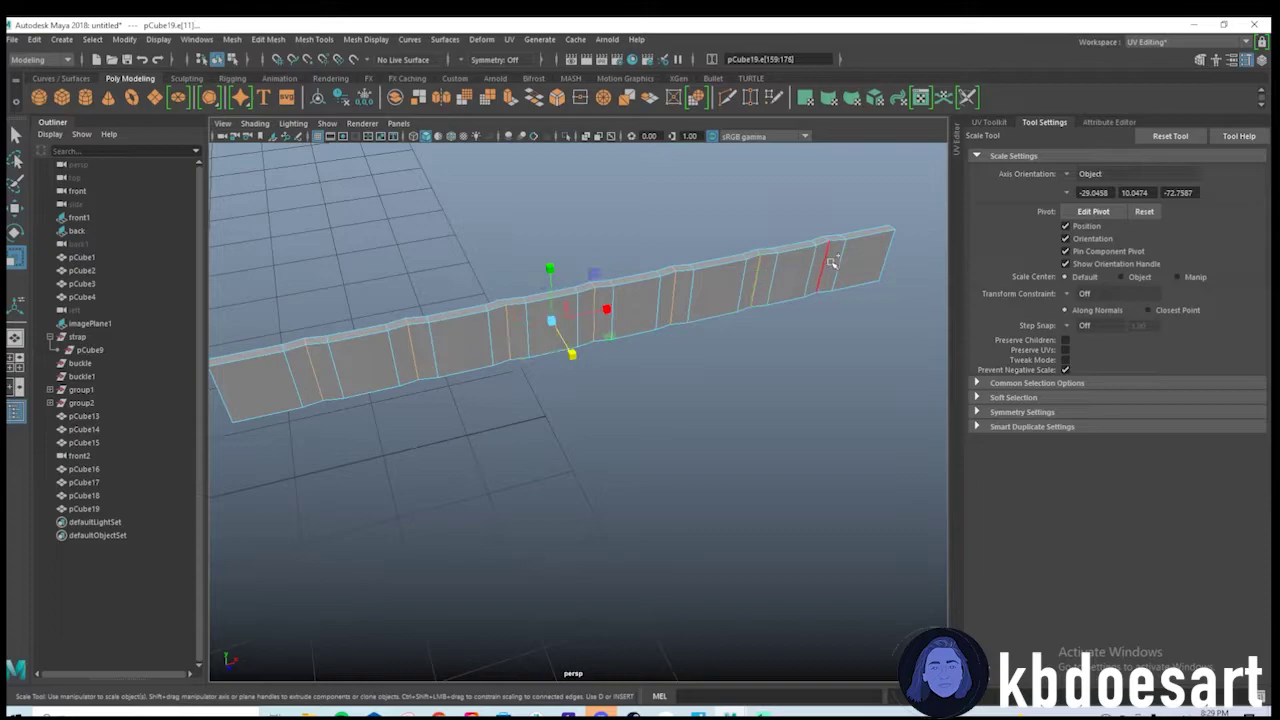
key("w")
left_click_drag(750, 309, 616, 367, "alt")
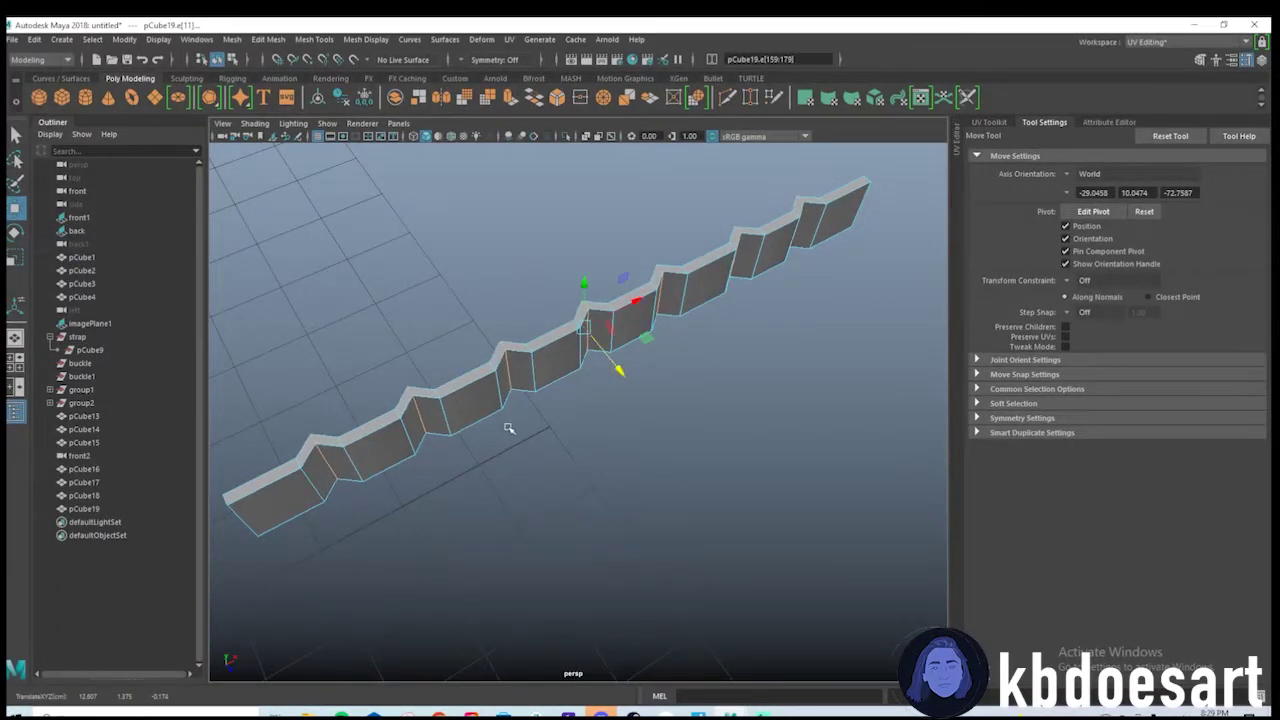
left_click_drag(509, 428, 572, 427, "alt")
key("3")
left_click_drag(690, 457, 552, 456, "alt")
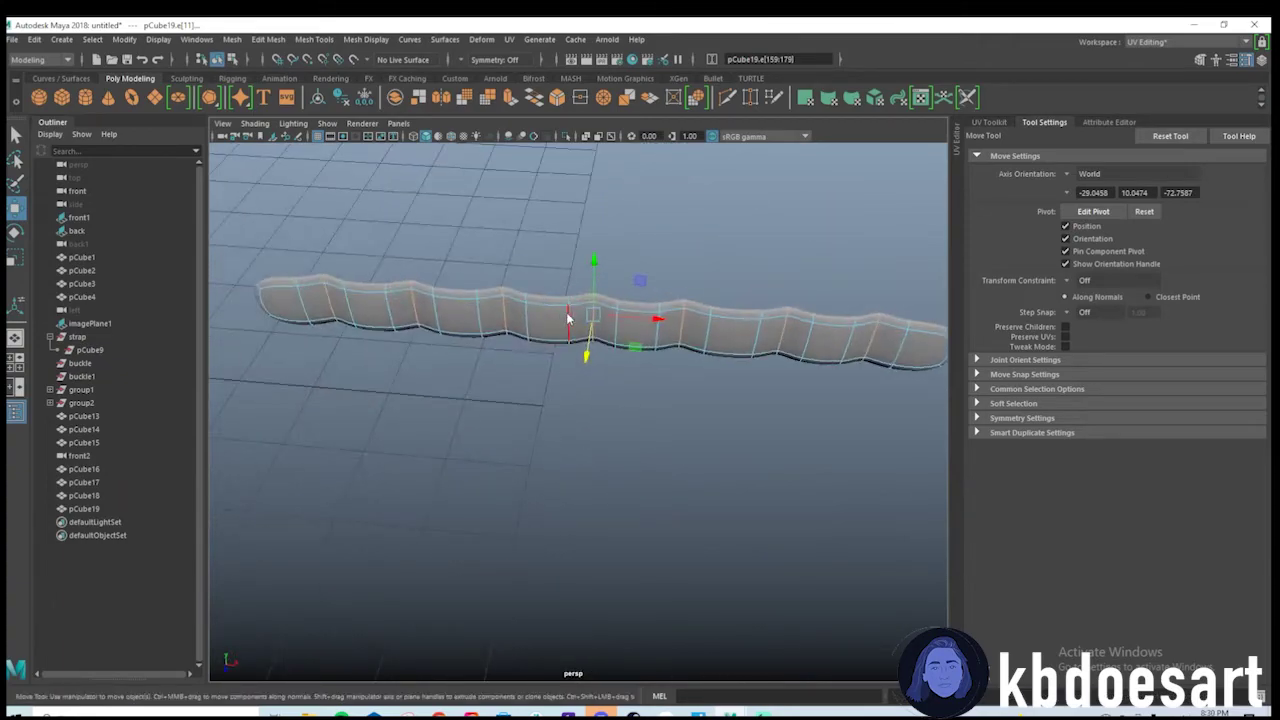
Select the whole strip and move it over to the lower front panel of the vest.
right_click_drag(568, 318, 676, 272)
left_click(684, 272)
left_click_drag(752, 312, 783, 371, "alt")
scroll(700, 400, "down", 5)
left_click_drag(609, 432, 623, 338, "alt")
left_click(625, 346)
middle_click_drag(625, 346, 775, 400, "alt")
scroll(700, 398, "down", 5)
left_click_drag(565, 388, 570, 425, "alt")
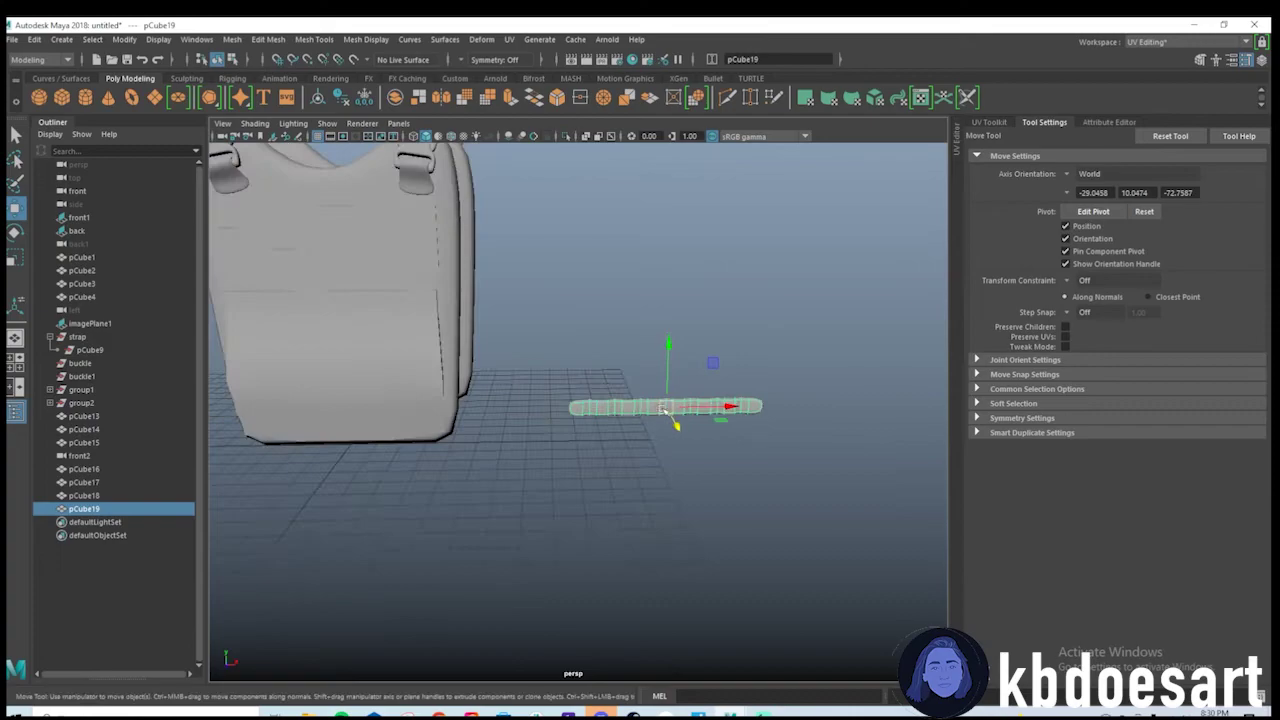
left_click_drag(663, 410, 625, 400)
left_click_drag(381, 423, 610, 465, "alt")
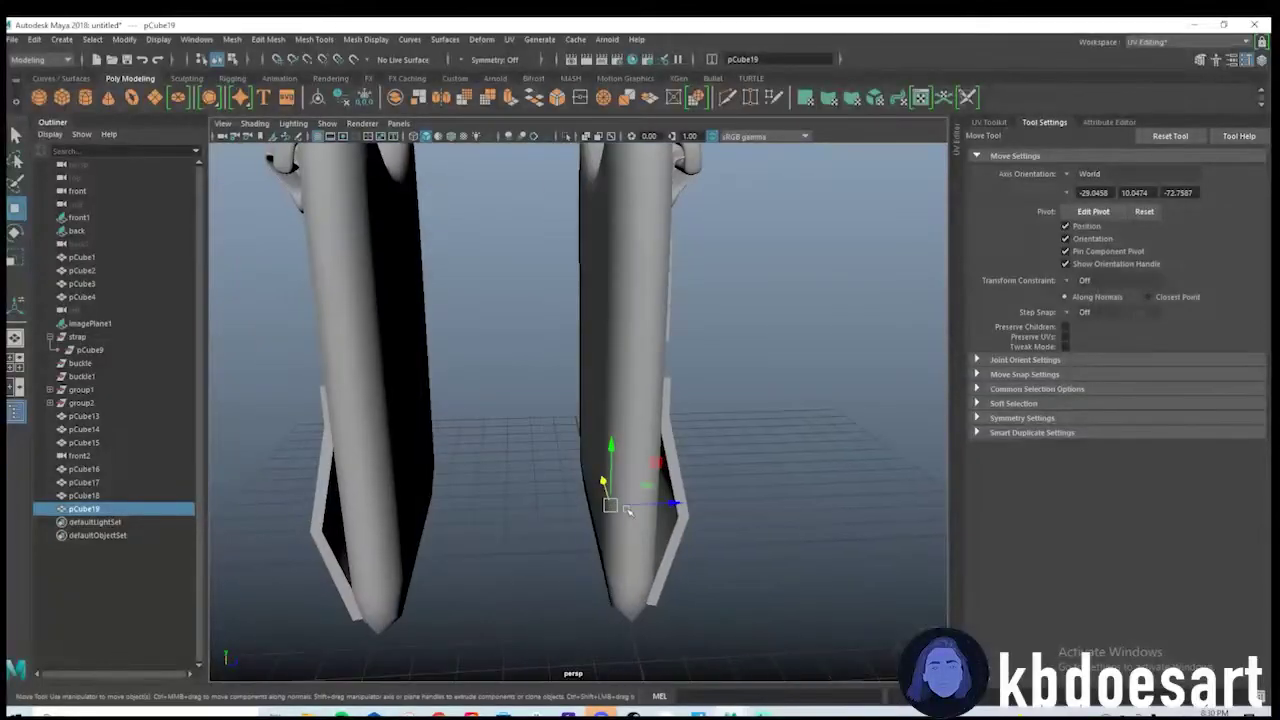
middle_click_drag(670, 512, 552, 443, "alt")
left_click_drag(508, 432, 527, 434)
left_click_drag(640, 445, 511, 451, "alt")
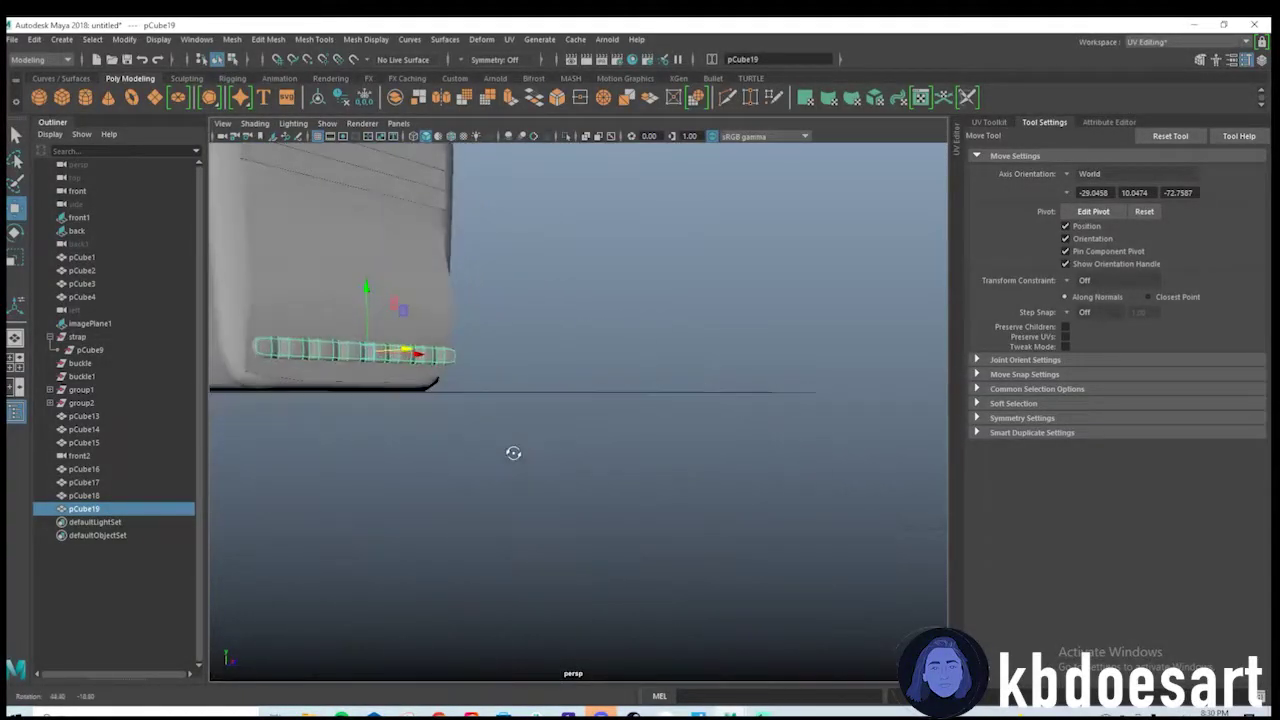
Rotate the strip about X to follow the slope of the lower front panel and reposition it against the surface.
middle_click_drag(511, 451, 654, 534, "alt")
scroll(654, 534, "down", 4)
left_click_drag(654, 534, 566, 440, "alt")
scroll(597, 465, "up", 5)
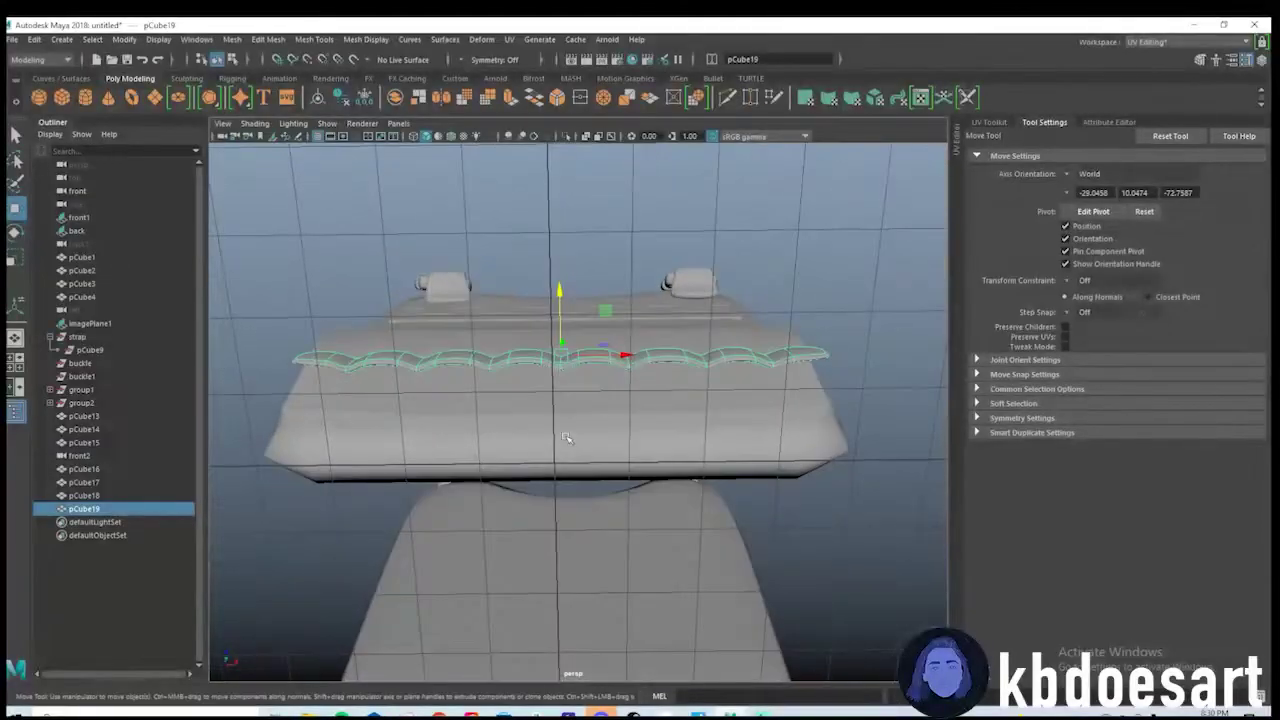
scroll(643, 406, "up", 4)
left_click_drag(643, 406, 609, 389, "alt")
key("e")
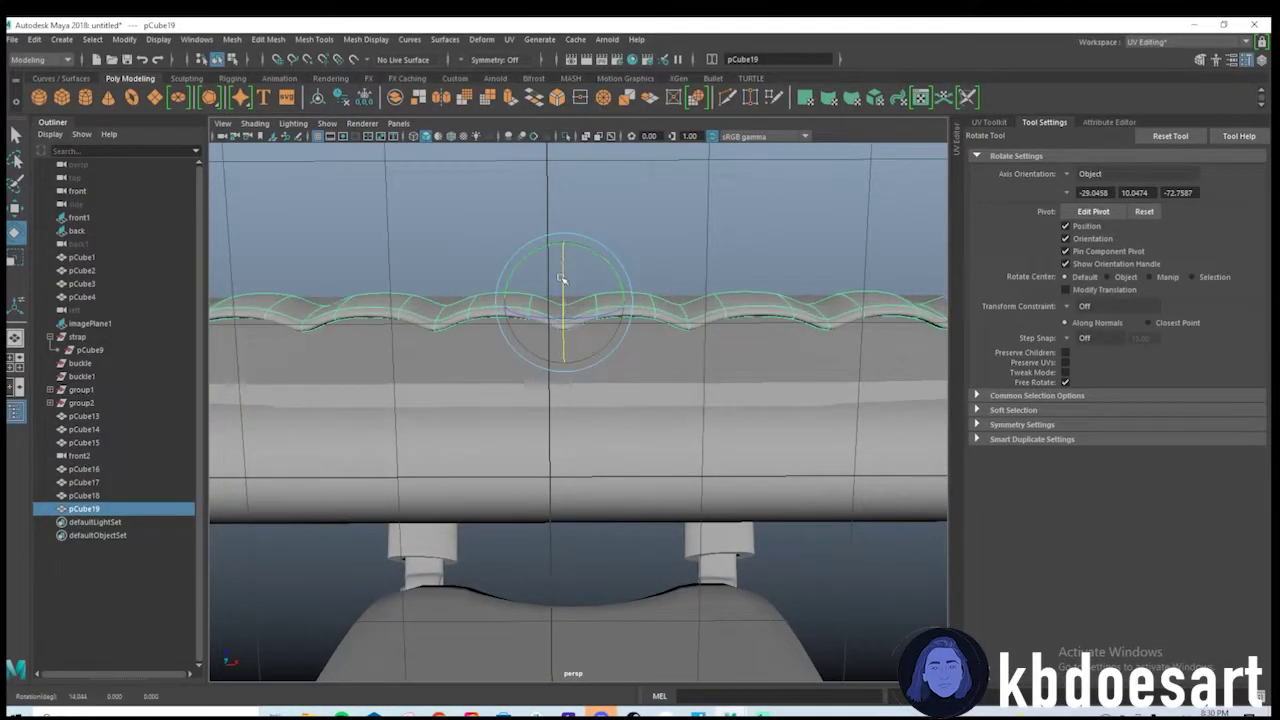
mouse_move(565, 285)
left_mouse_down("alt")
mouse_move(709, 394)
mouse_move(600, 410)
mouse_move(583, 400)
left_mouse_up("alt")
key("w")
left_click_drag(632, 479, 600, 482, "alt")
key("e")
key("w")
Align the strip with the lowest webbing row of the front reference and scale it taller to match the row.
key("space")
key("space")
right_click_drag(678, 495, 425, 430, "alt")
middle_click_drag(425, 430, 750, 459, "alt")
right_click_drag(750, 459, 895, 461, "alt")
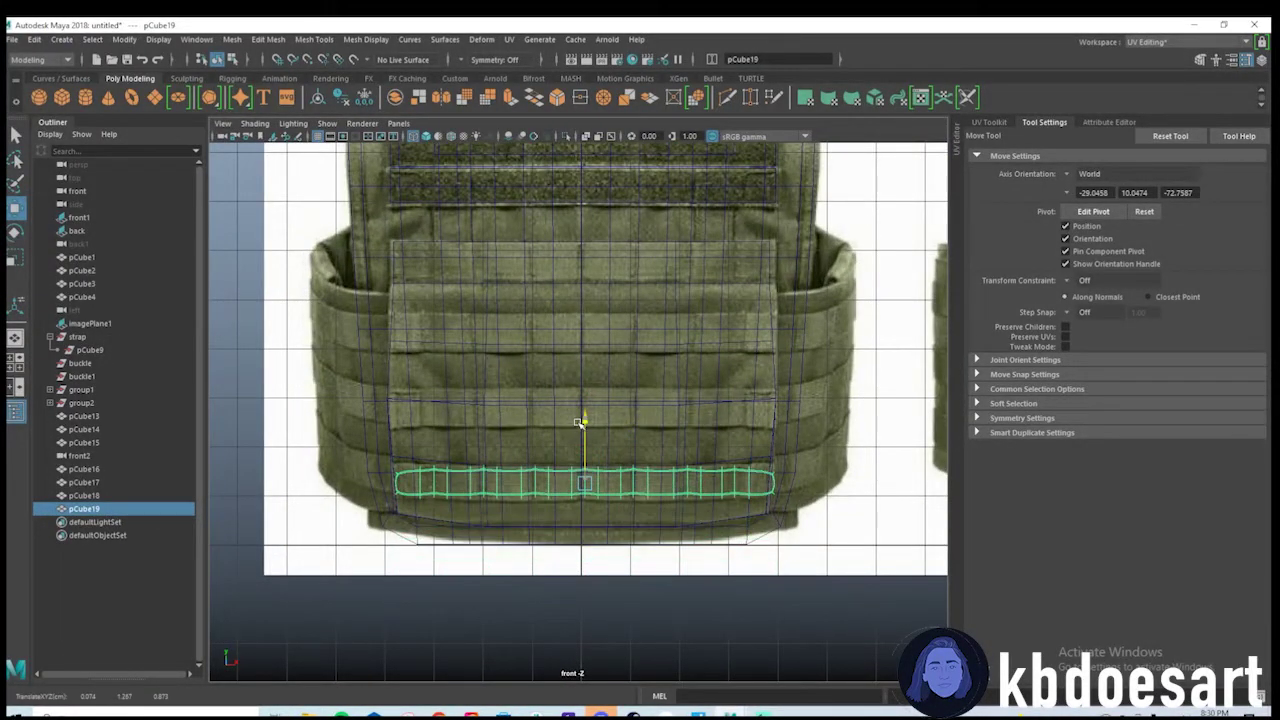
scroll(640, 470, "up", 3)
key("r")
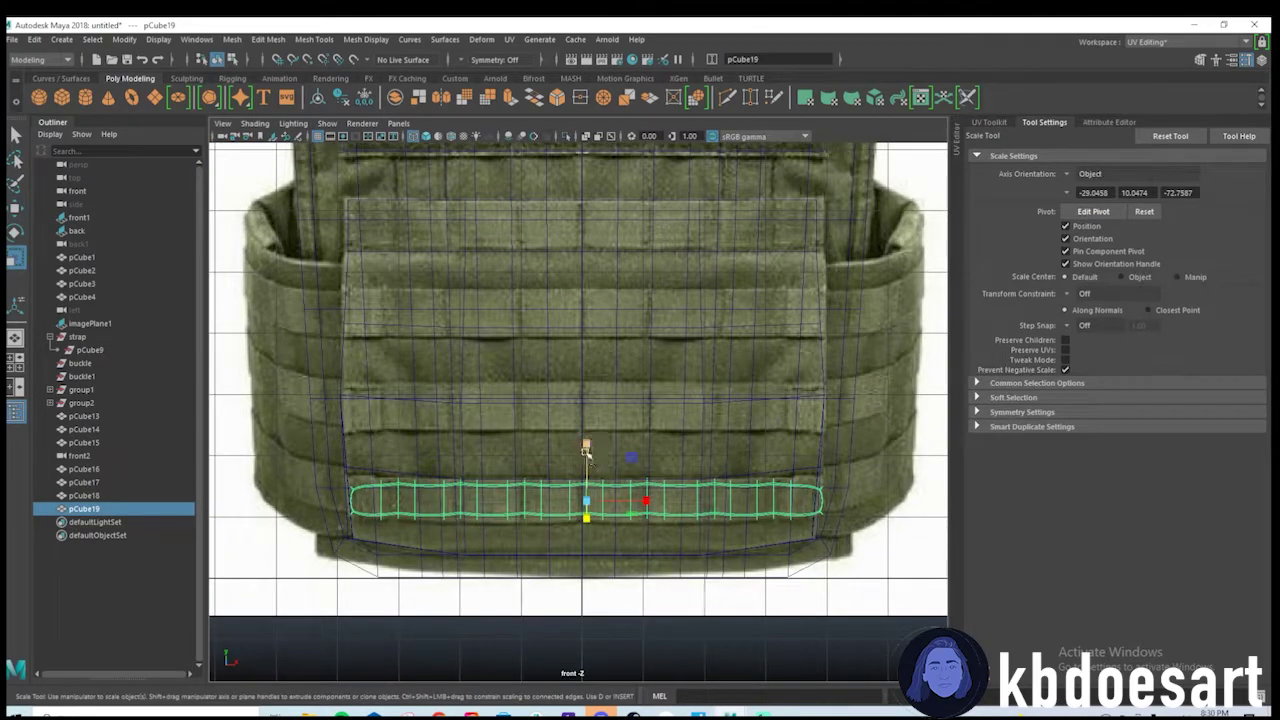
left_click_drag(587, 452, 586, 438)
Adjust the strip's depth in perspective so it sits on the lower slope of the front panel.
key("space")
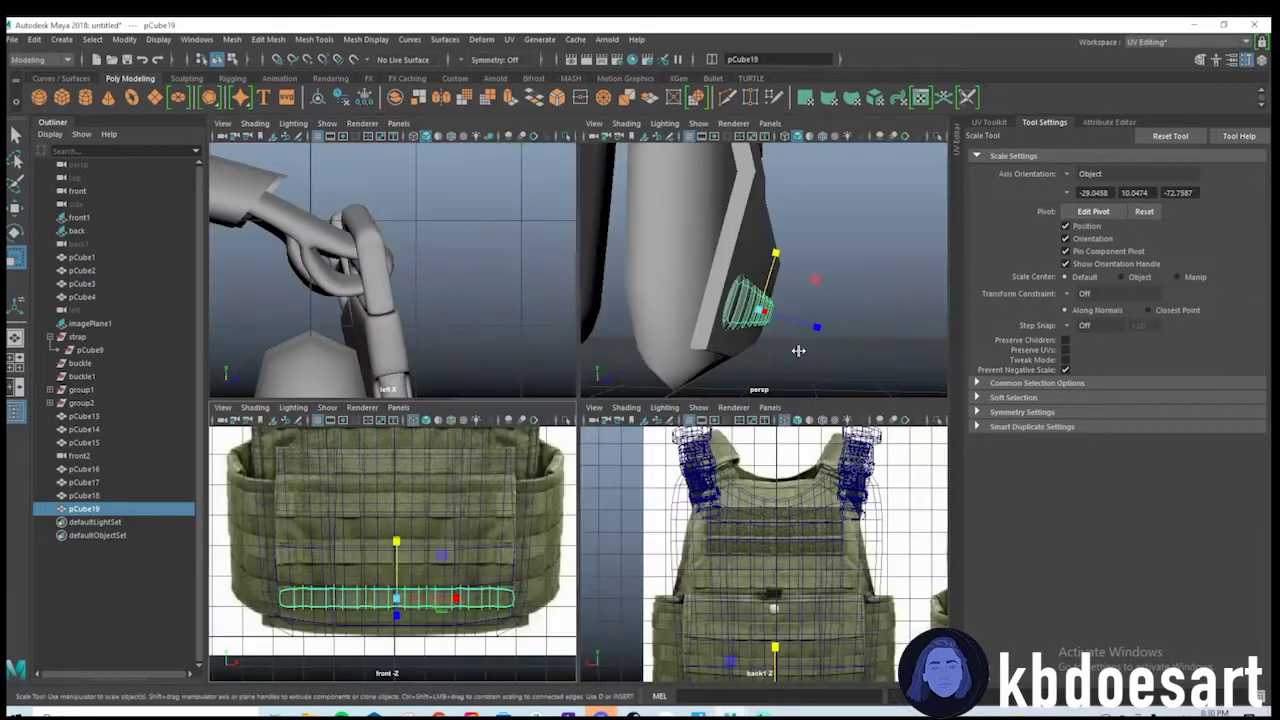
key("space")
mouse_move(758, 429)
left_mouse_down("alt")
mouse_move(520, 484)
mouse_move(408, 479)
mouse_move(500, 512)
mouse_move(545, 440)
mouse_move(595, 431)
mouse_move(437, 529)
mouse_move(451, 357)
mouse_move(434, 491)
mouse_move(529, 471)
mouse_move(583, 484)
left_mouse_up("alt")
key("w")
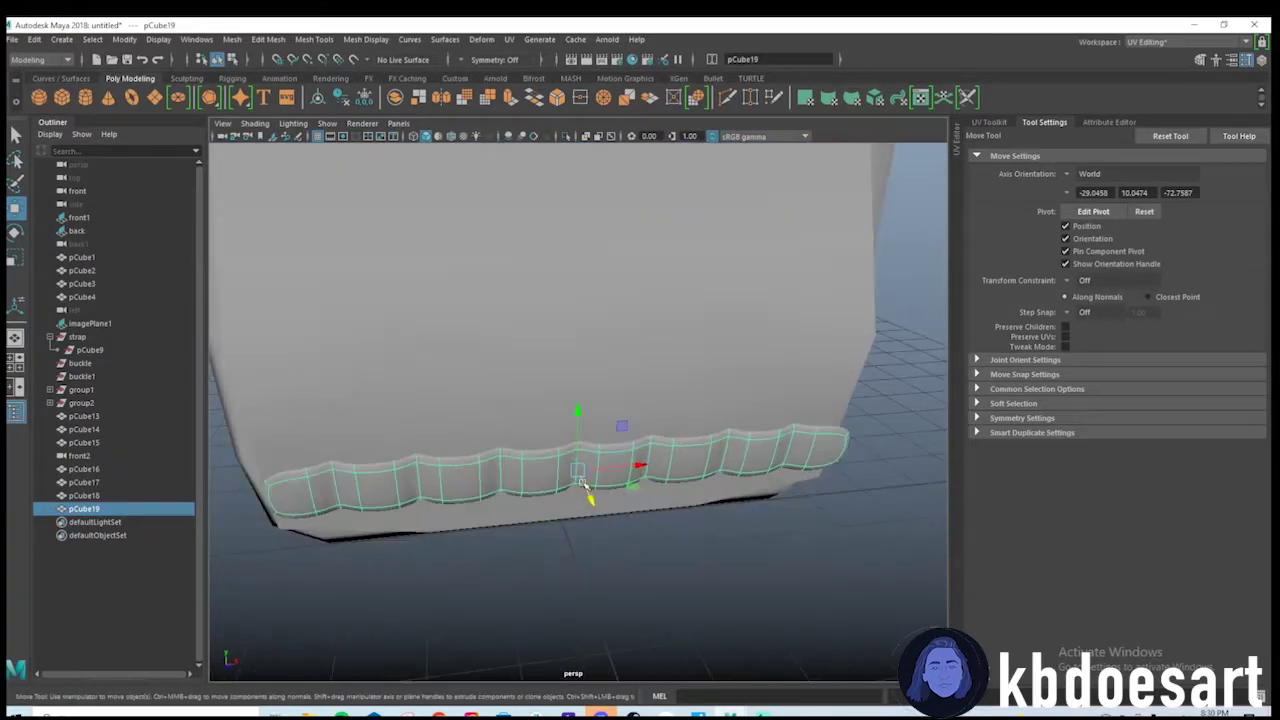
Duplicate the strip three times upward, placing each copy over one of the remaining webbing rows of the front reference.
key("space")
key("space")
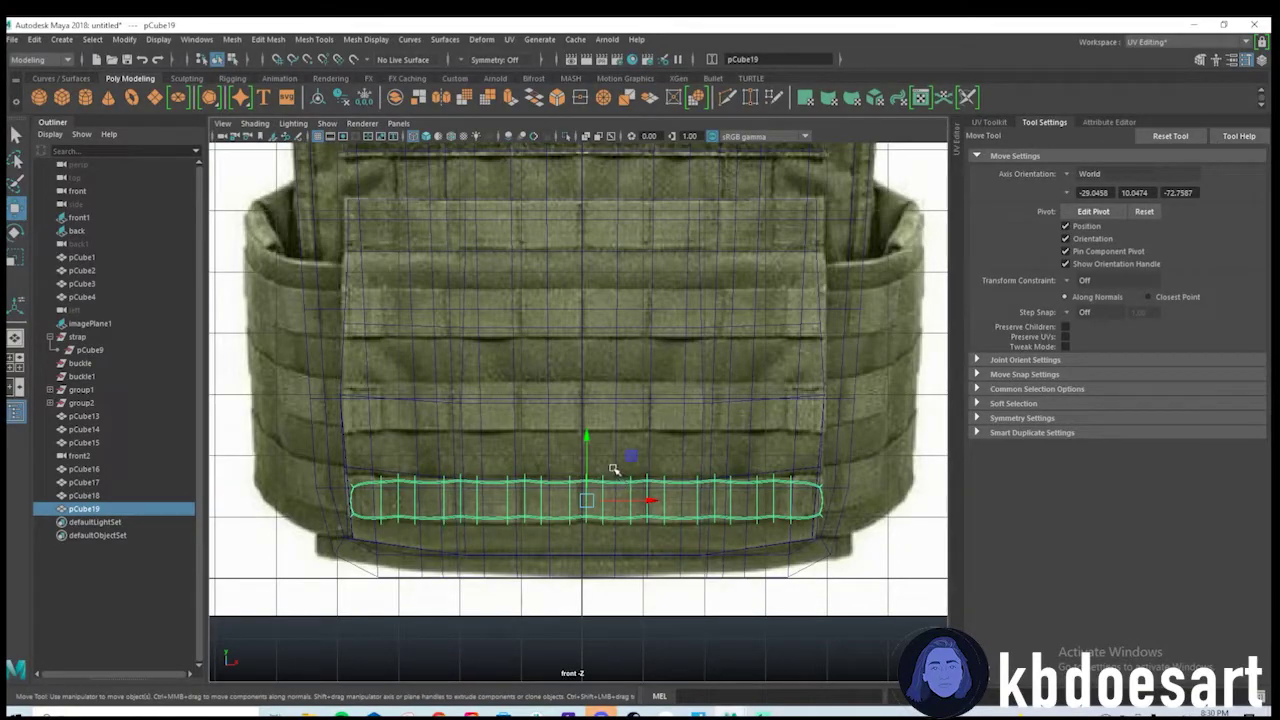
left_click_drag(587, 445, 586, 265, "shift")
scroll(586, 277, "up", 3)
left_click_drag(606, 374, 599, 283, "shift")
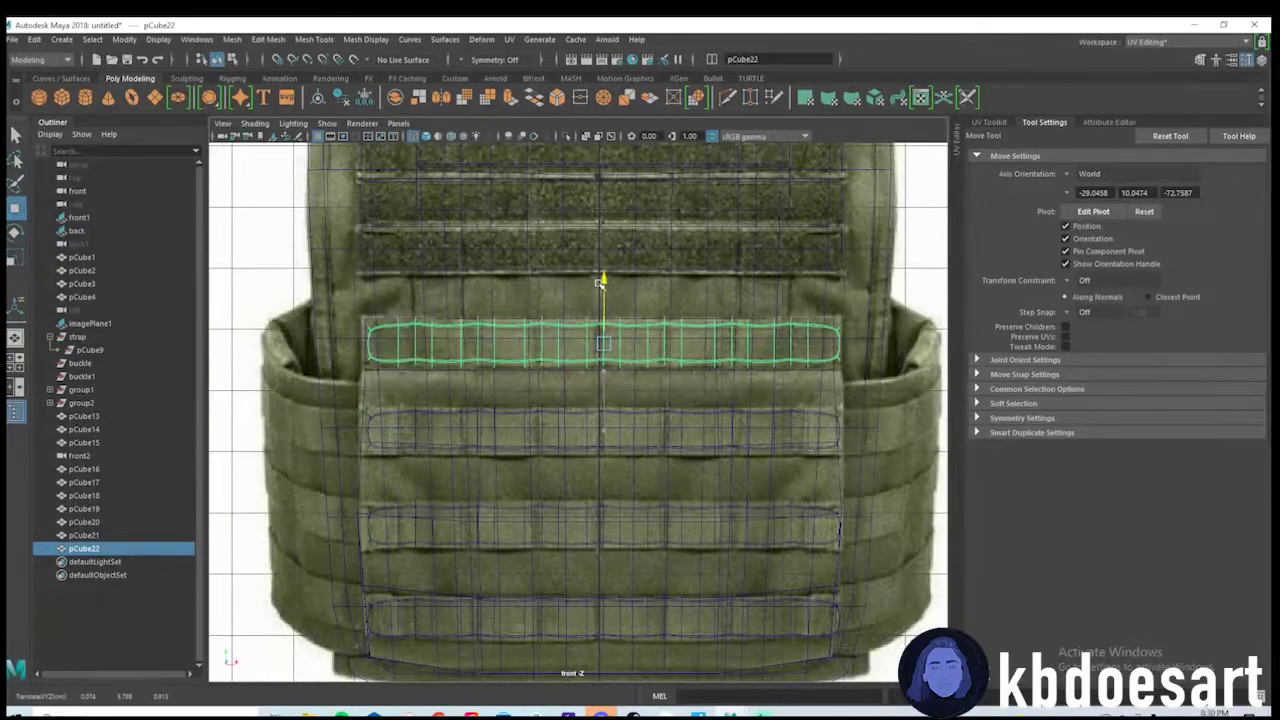
Select the hidden second-lowest strip, pull it out in front of the panel, and angle it to follow the surface.
left_click(590, 508)
key("space")
key("space")
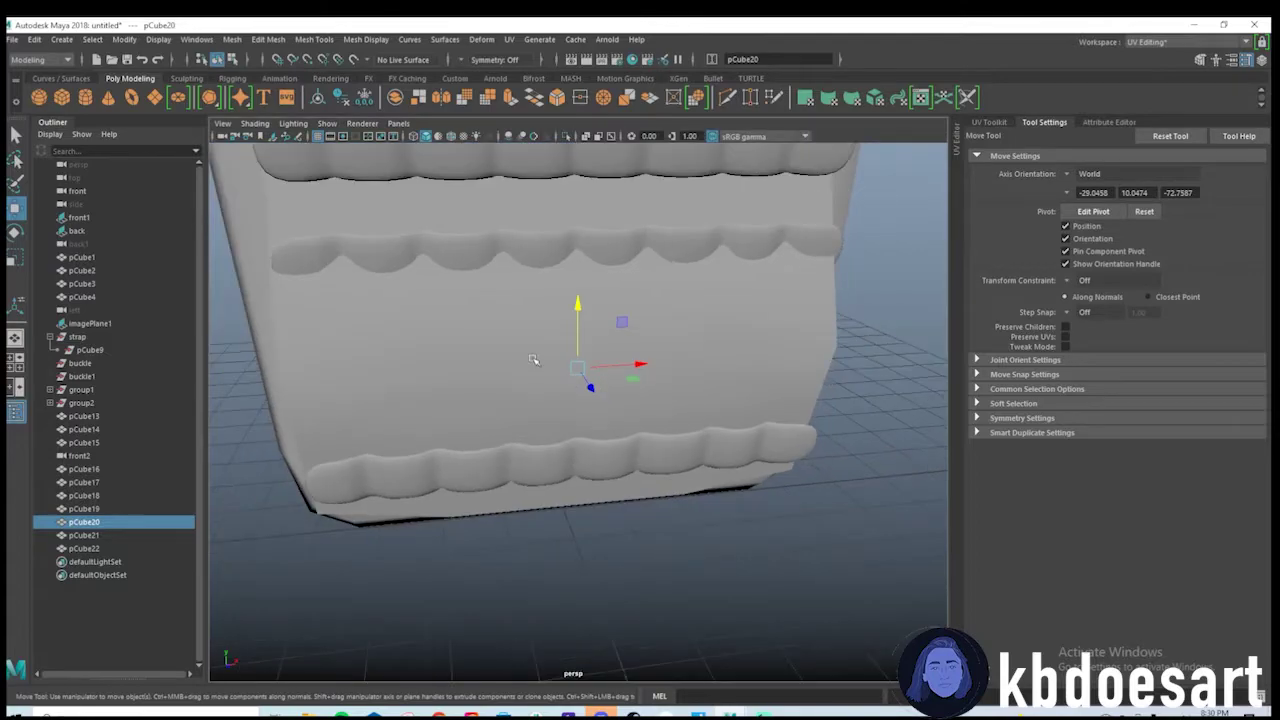
left_click_drag(534, 363, 652, 400, "alt")
left_click(663, 364)
key("e")
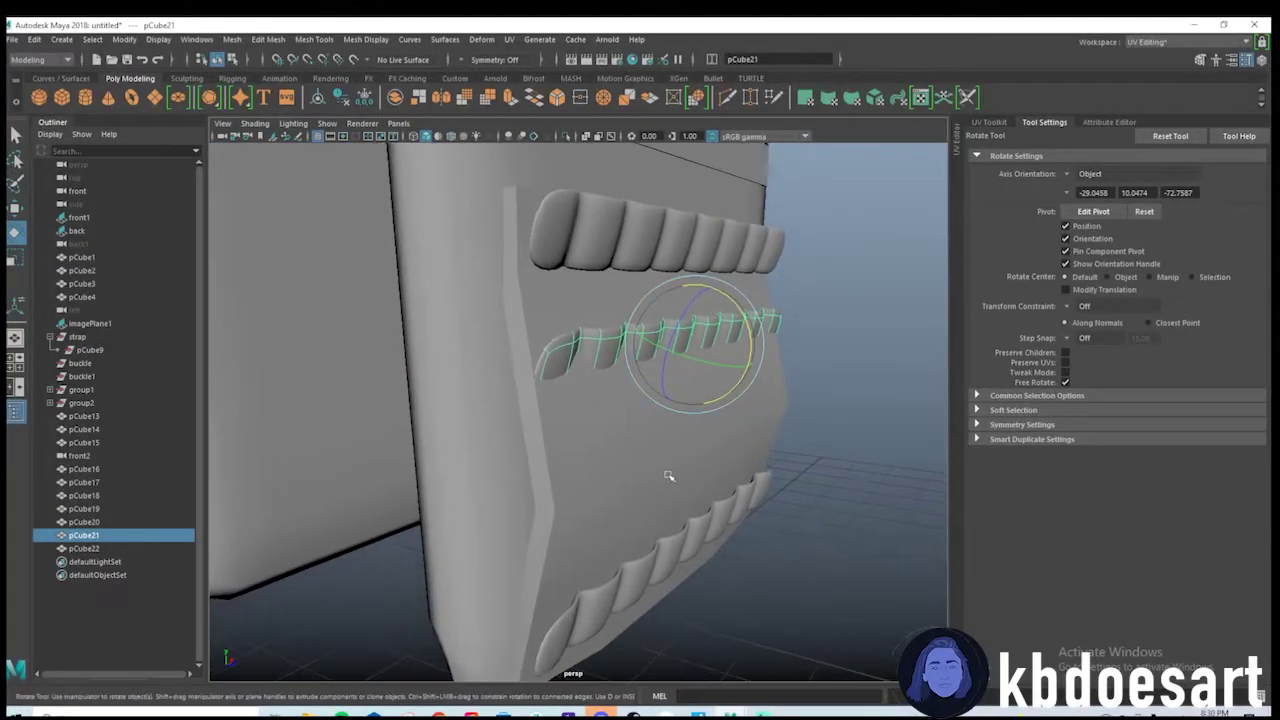
key("space")
key("space")
left_click(633, 525)
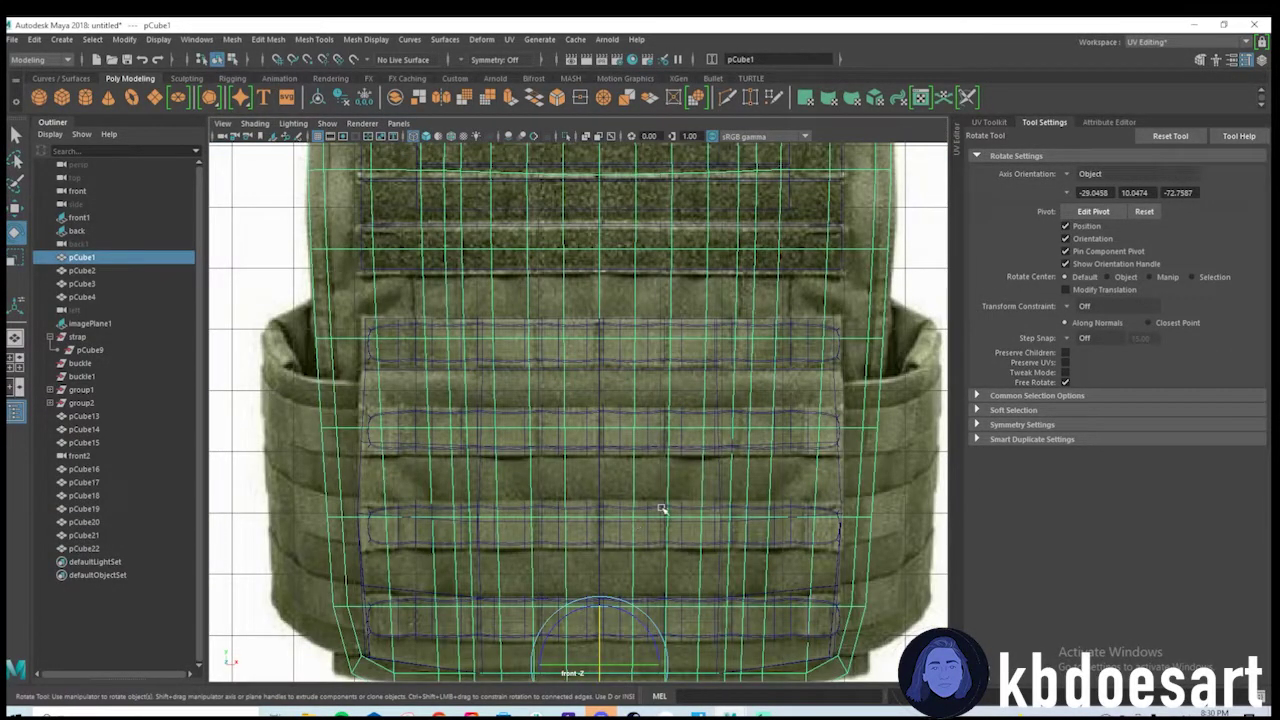
left_click(661, 512)
key("space")
key("space")
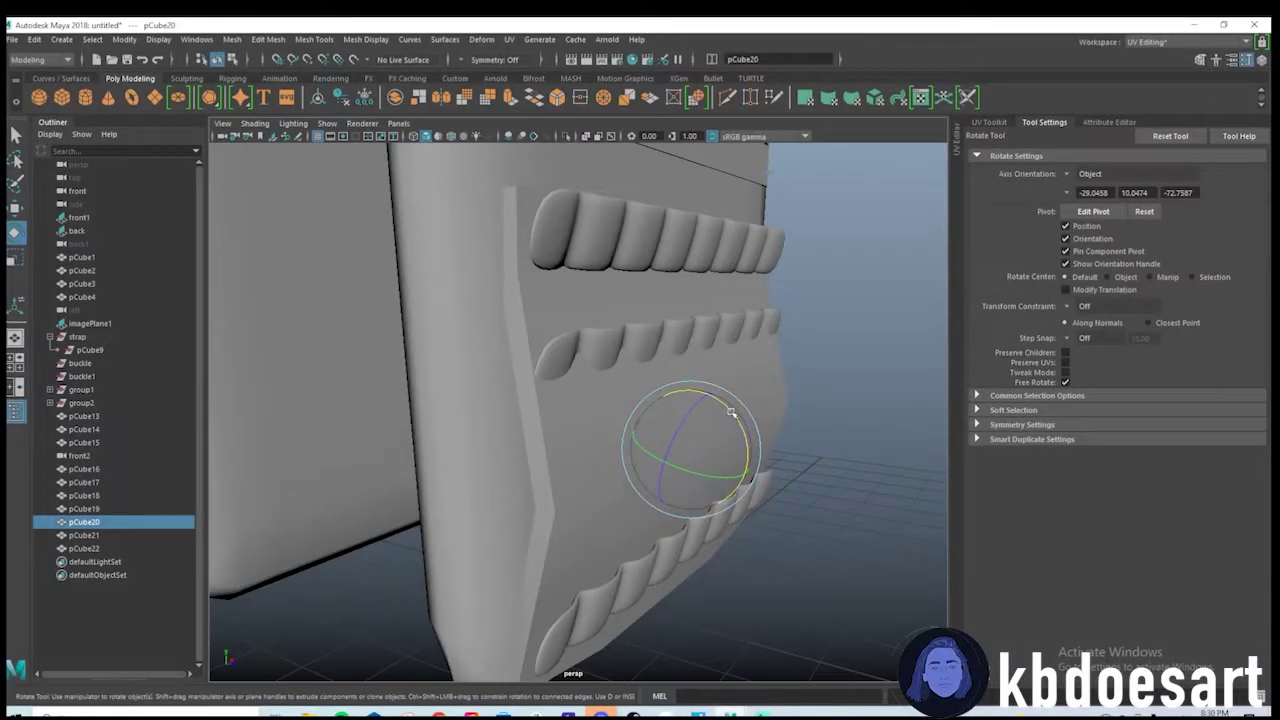
key("w")
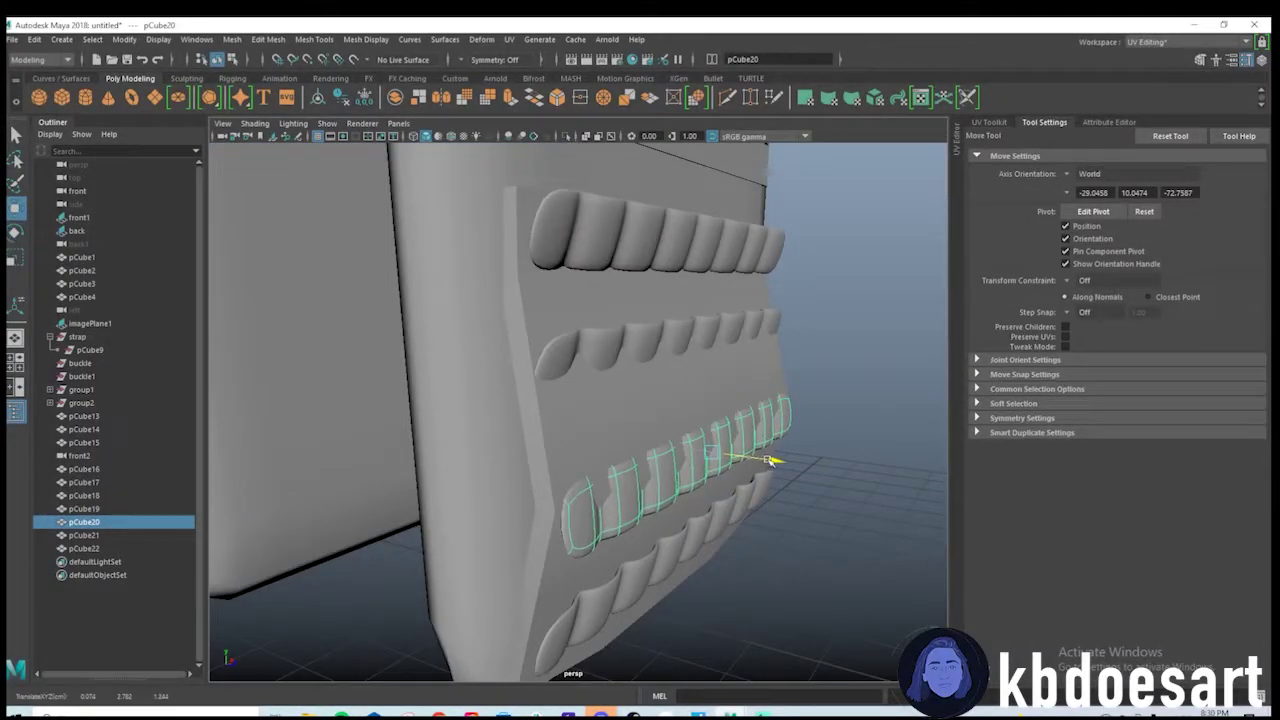
left_click_drag(770, 460, 584, 485, "alt")
key("e")
key("w")
Tilt the third strip from the bottom to match the upper slope of the panel and move it outward onto the surface.
left_click_drag(623, 423, 640, 383, "alt")
left_click(634, 363)
key("e")
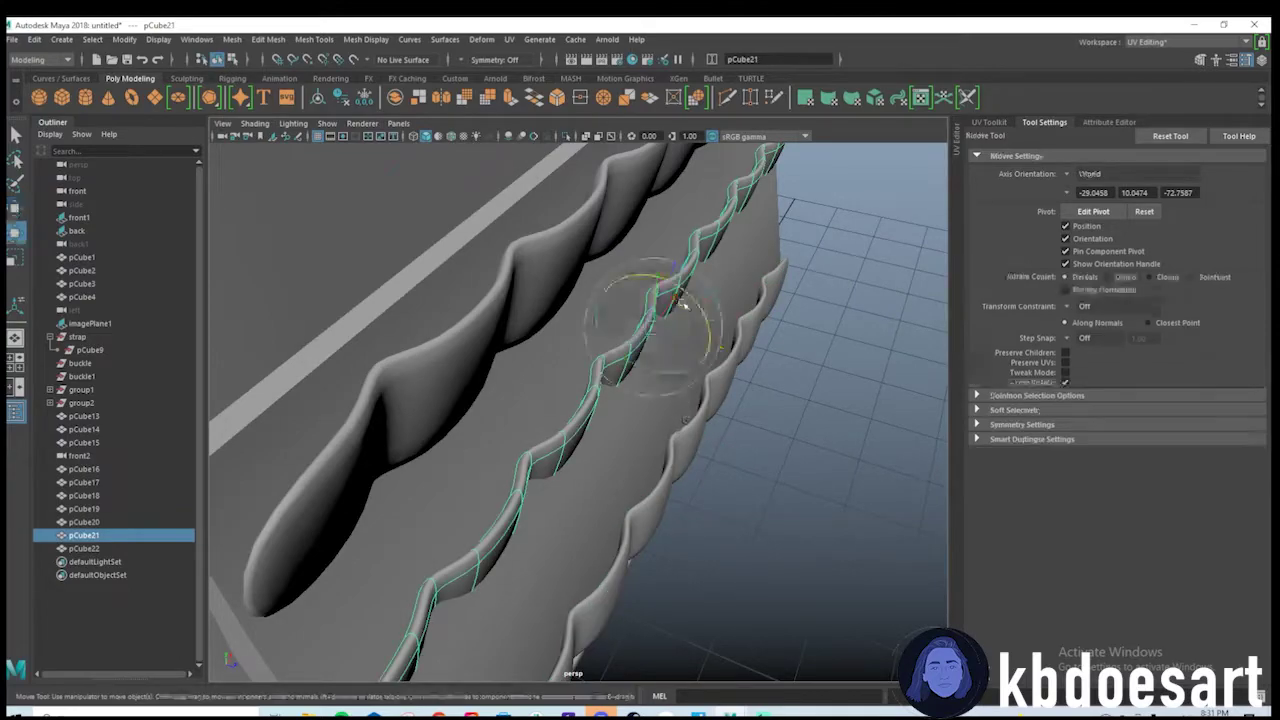
key("w")
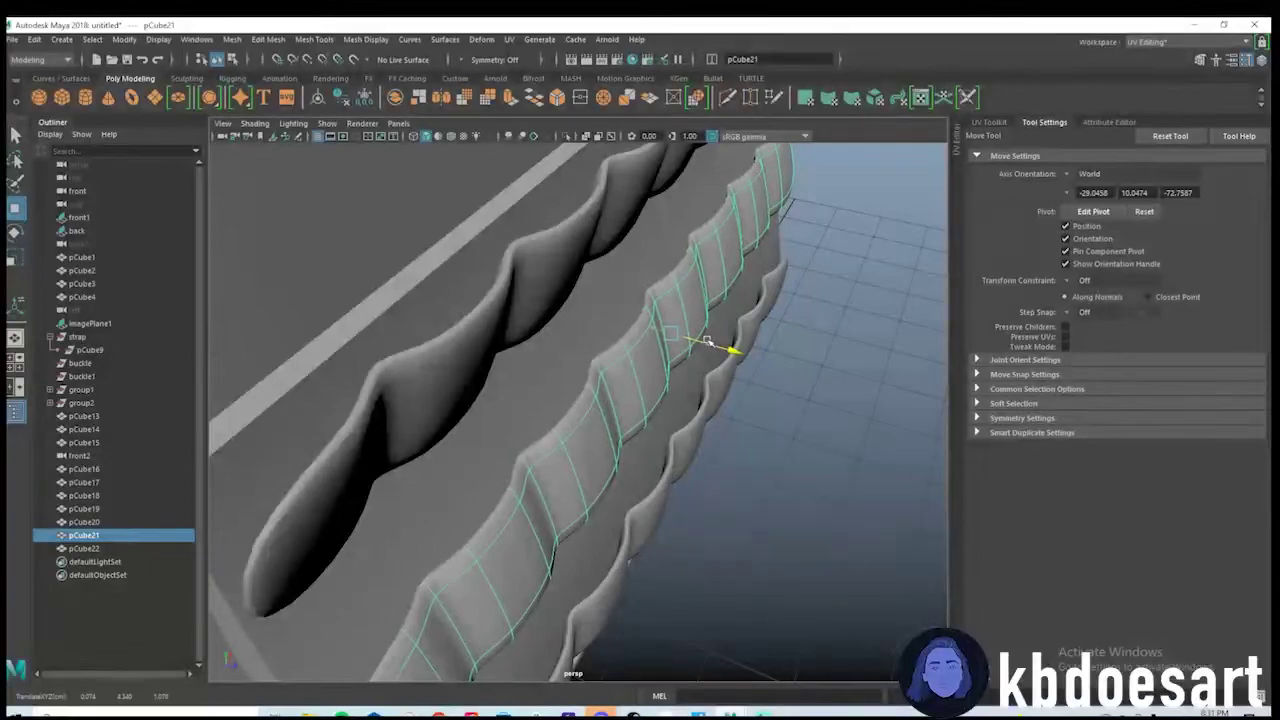
Tilt the topmost segmented strip by about 13 degrees to match the panel's upper slope, and clear the selection.
left_click_drag(708, 342, 652, 405, "alt")
scroll(601, 307, "down", 5)
left_click(652, 376)
scroll(668, 396, "up", 5)
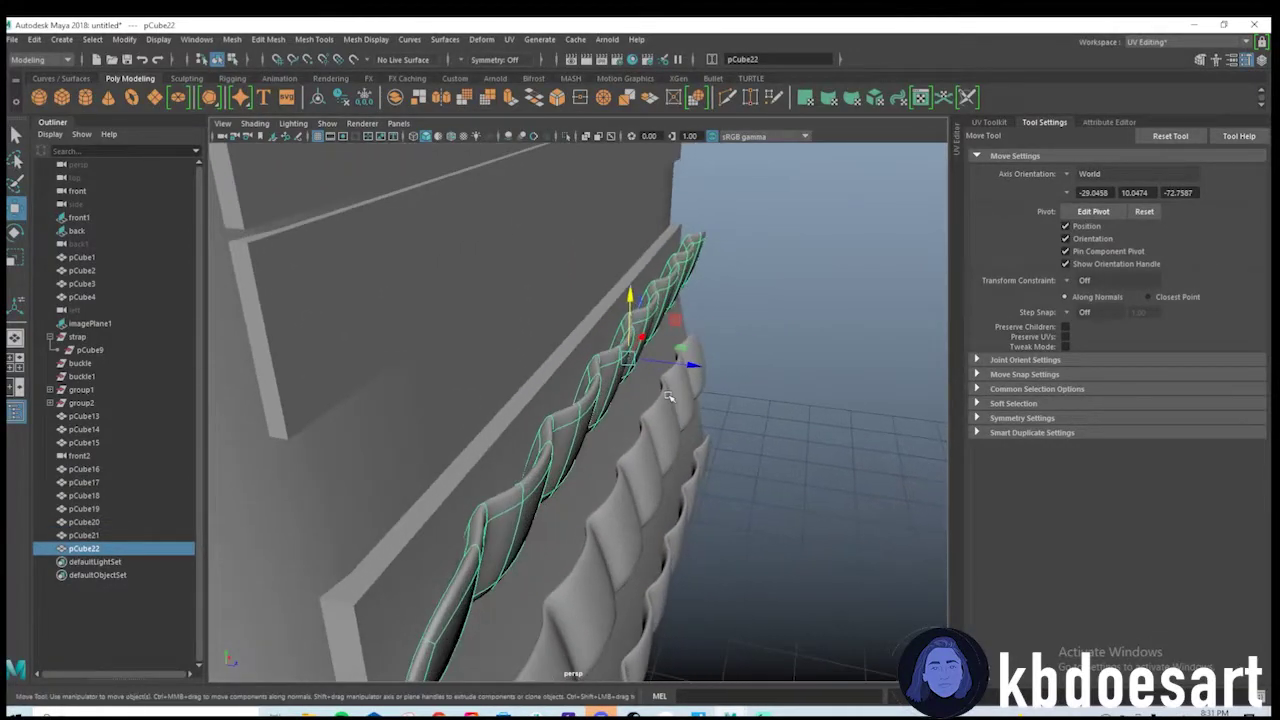
key("e")
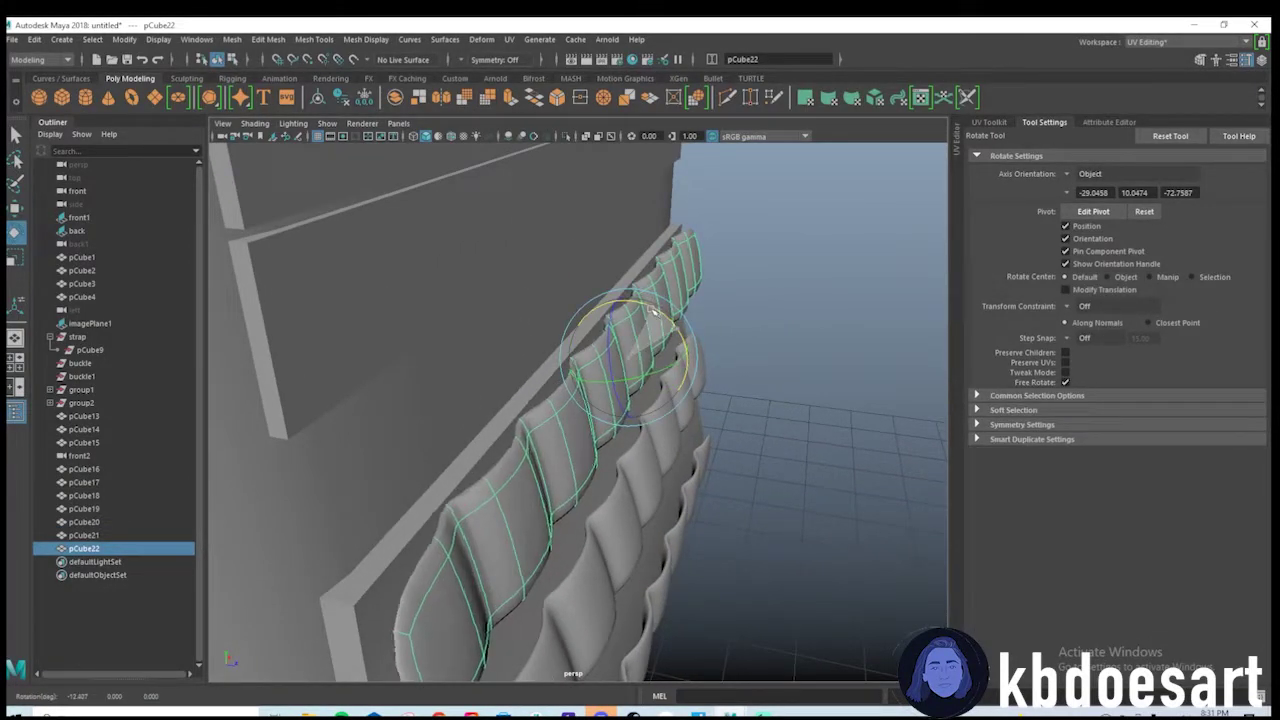
left_click_drag(631, 424, 701, 410, "alt")
left_click(731, 309)
left_click(672, 382)
left_click(734, 324)
Duplicate the second-lowest segmented strip of the front panel and move the copy out behind the back panel.
key("space")
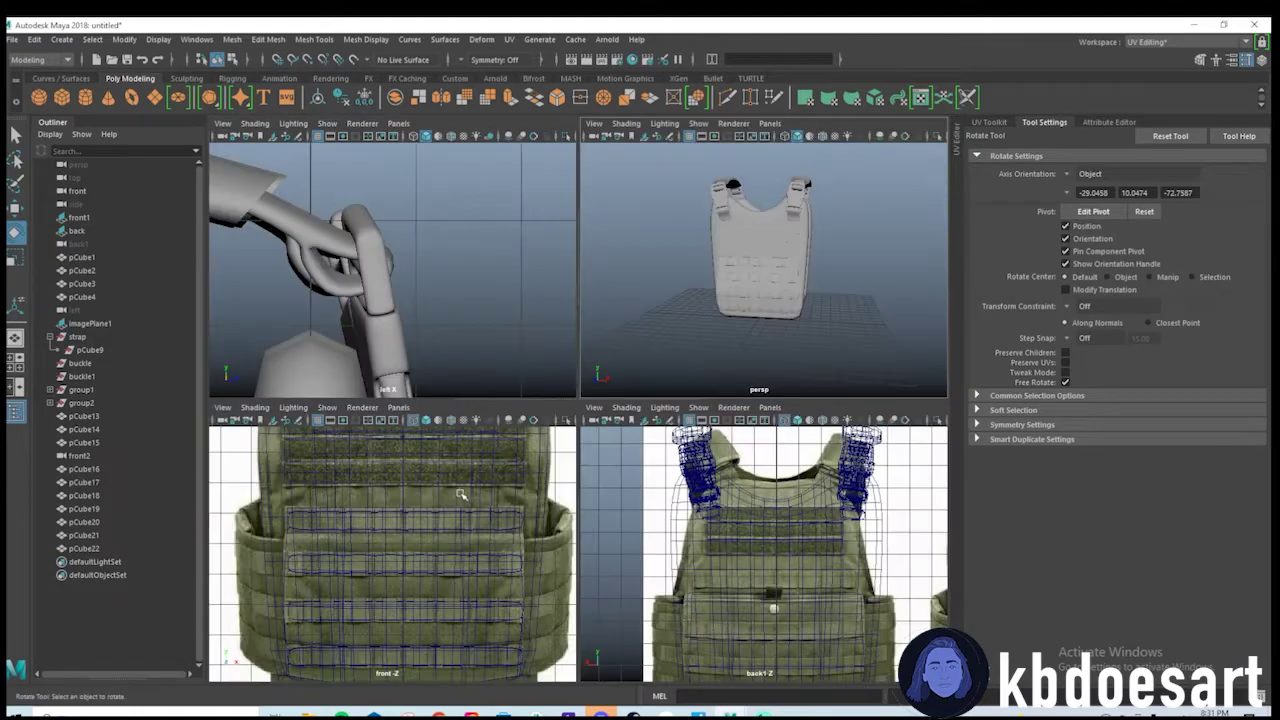
key("space")
right_click_drag(720, 400, 637, 394, "alt")
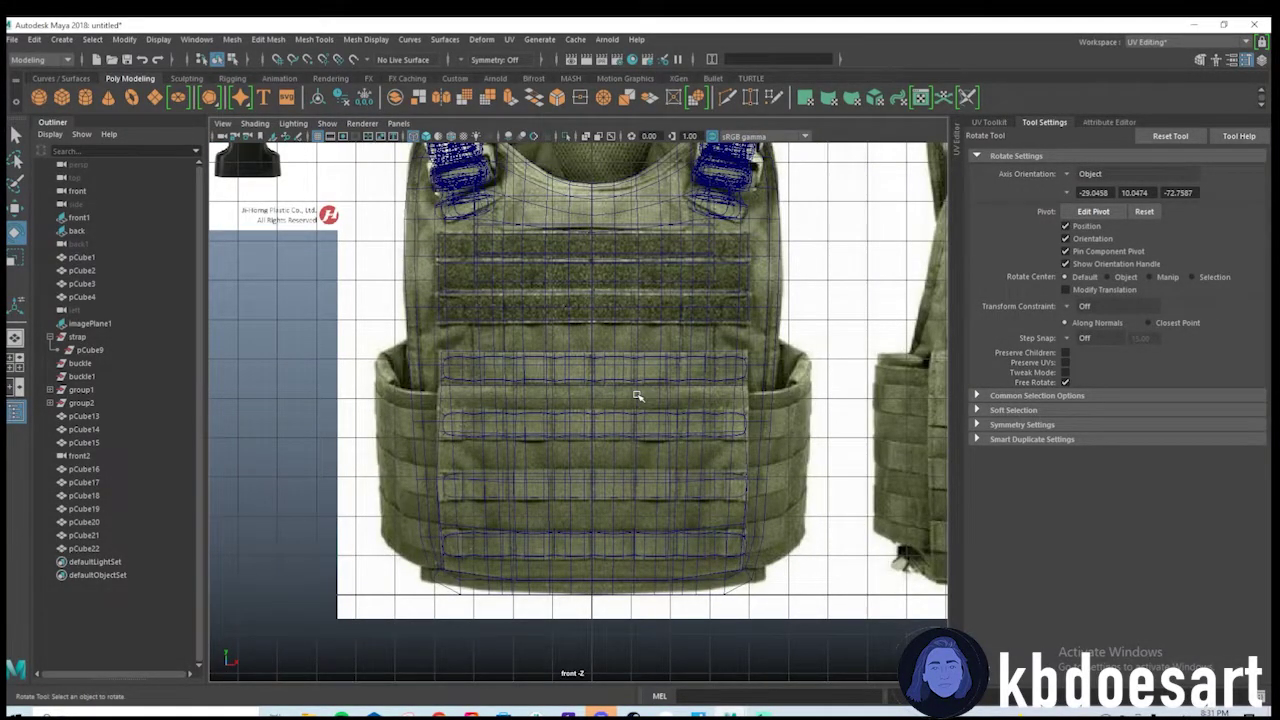
middle_click_drag(616, 416, 458, 364, "alt")
right_click_drag(692, 376, 657, 369, "alt")
middle_click_drag(731, 344, 662, 320, "alt")
left_click(509, 464)
left_click(510, 461)
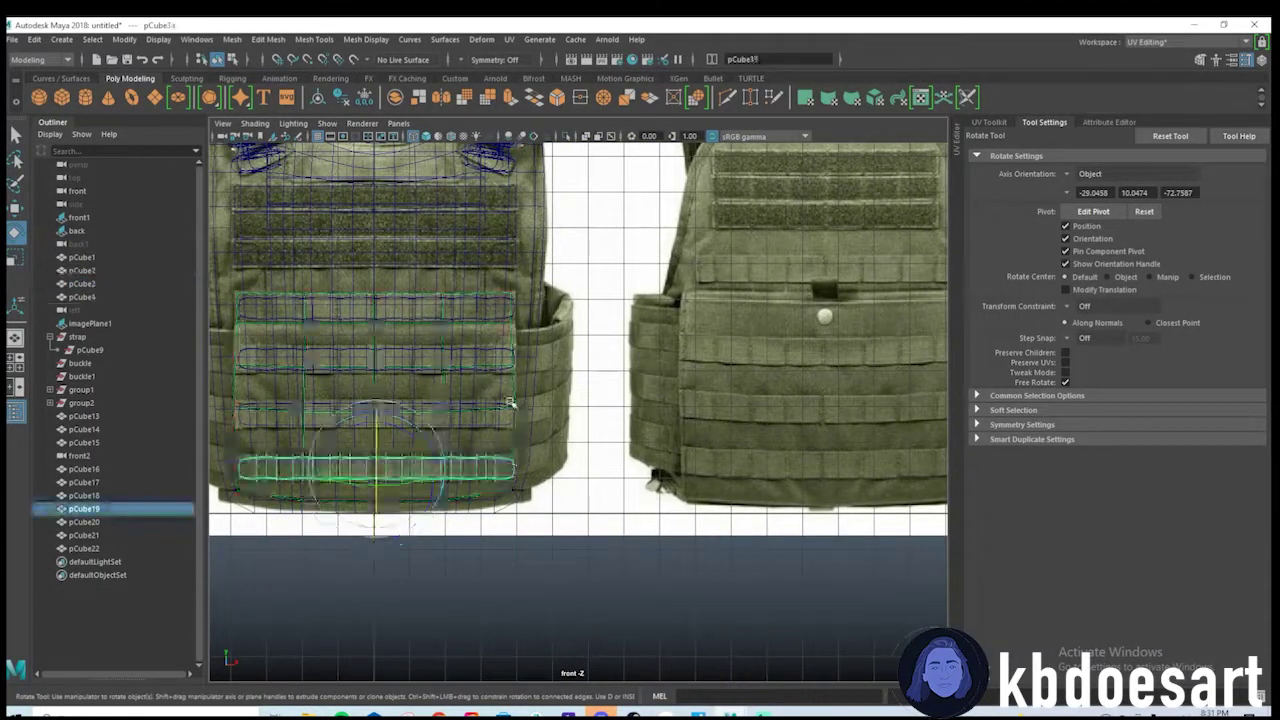
left_click(513, 408)
middle_click_drag(627, 410, 585, 398, "alt")
right_click_drag(585, 398, 603, 373, "alt")
middle_click_drag(603, 373, 585, 377, "alt")
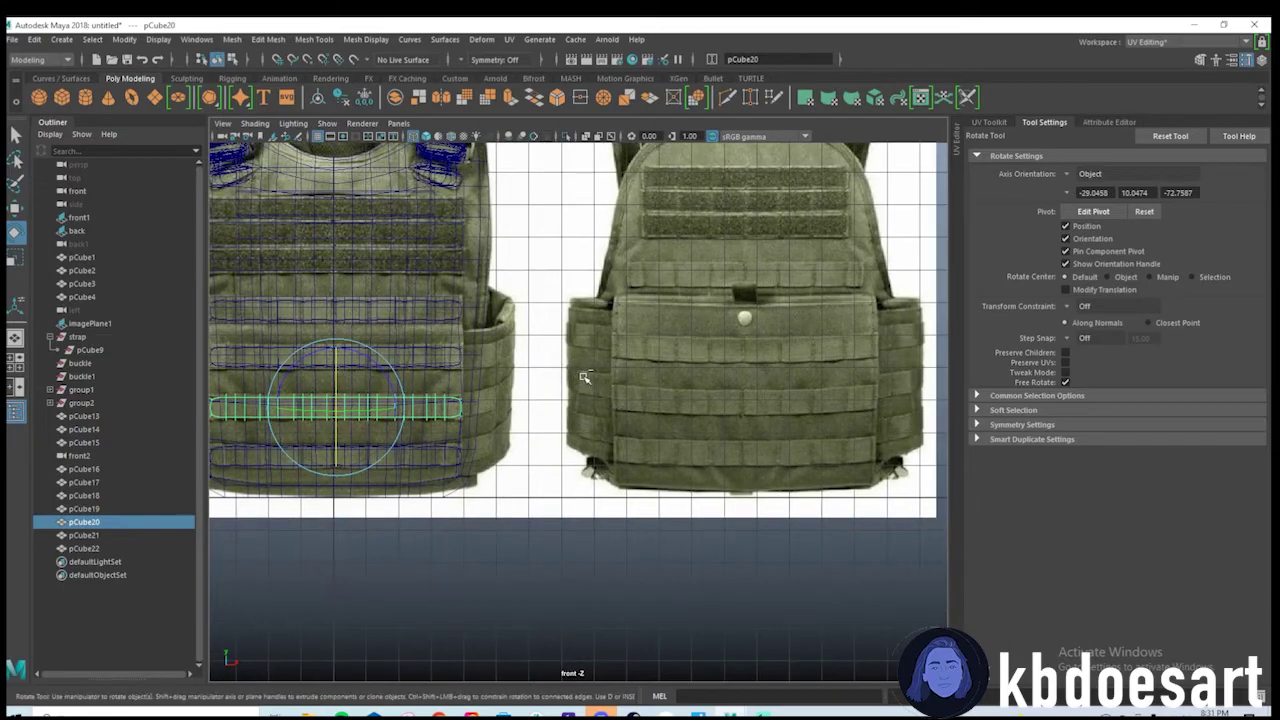
key("ctrl+d")
key("w")
key("space")
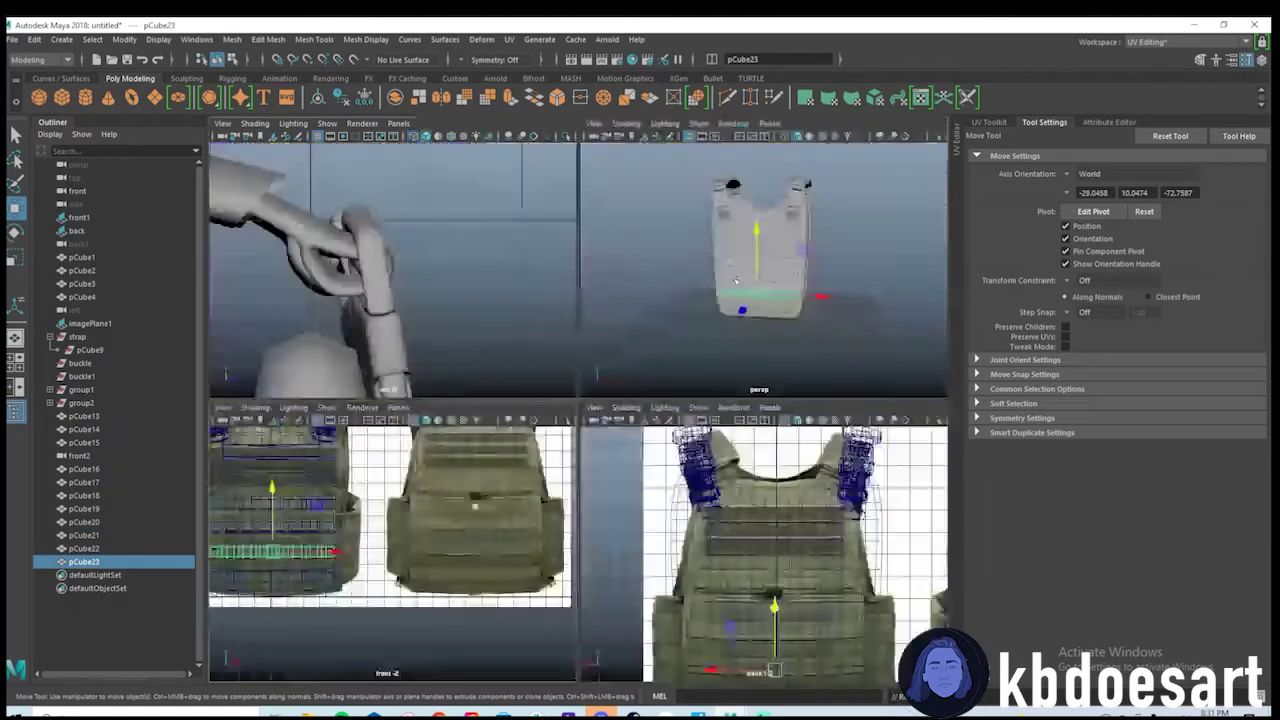
key("space")
left_click_drag(625, 415, 652, 421, "alt")
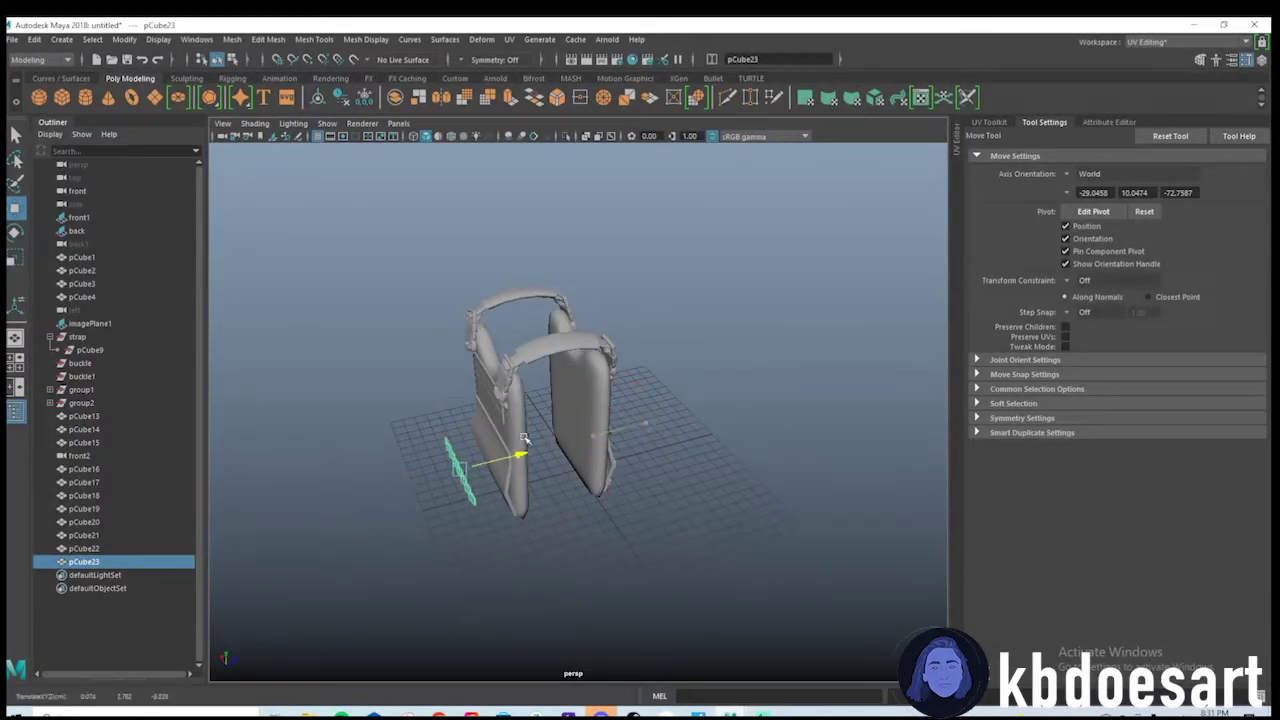
right_click_drag(525, 440, 1162, 140, "alt")
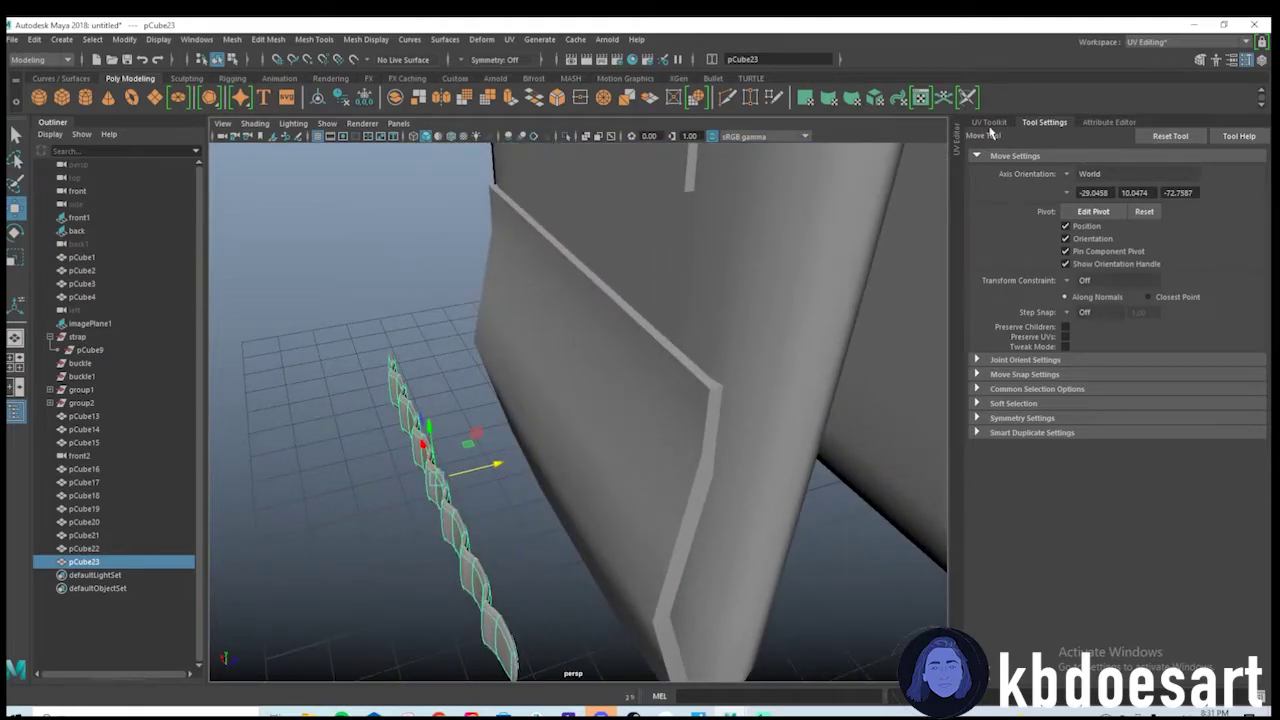
Set the copied strip's Y rotation to 180 and move it in close to the back panel.
left_click(990, 124)
left_click(1138, 123)
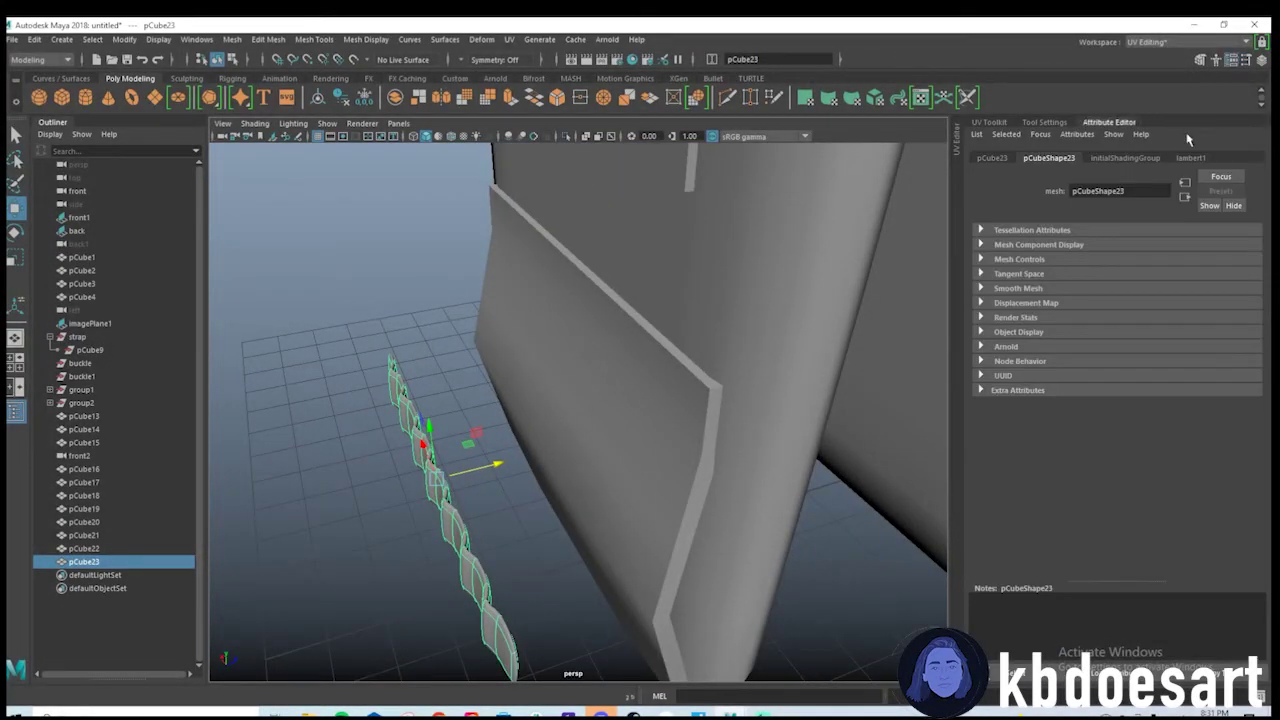
left_click(1172, 159)
left_click(1046, 158)
left_click(992, 158)
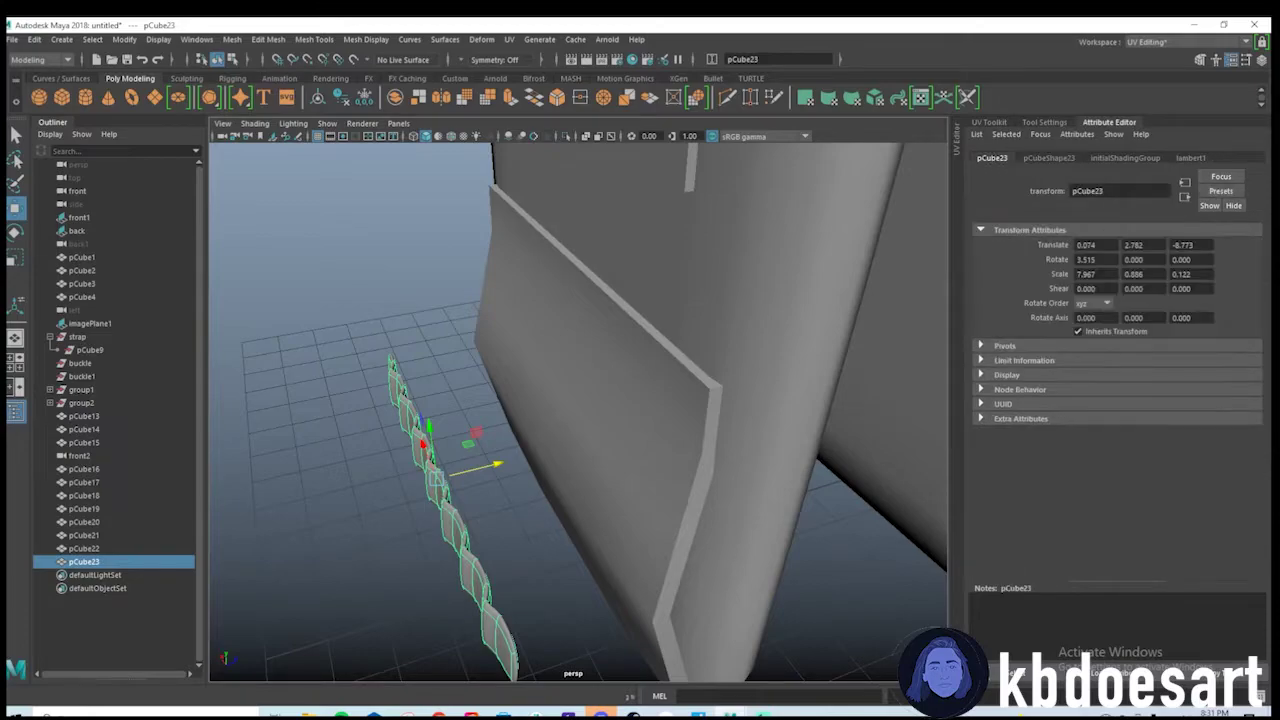
key("Return")
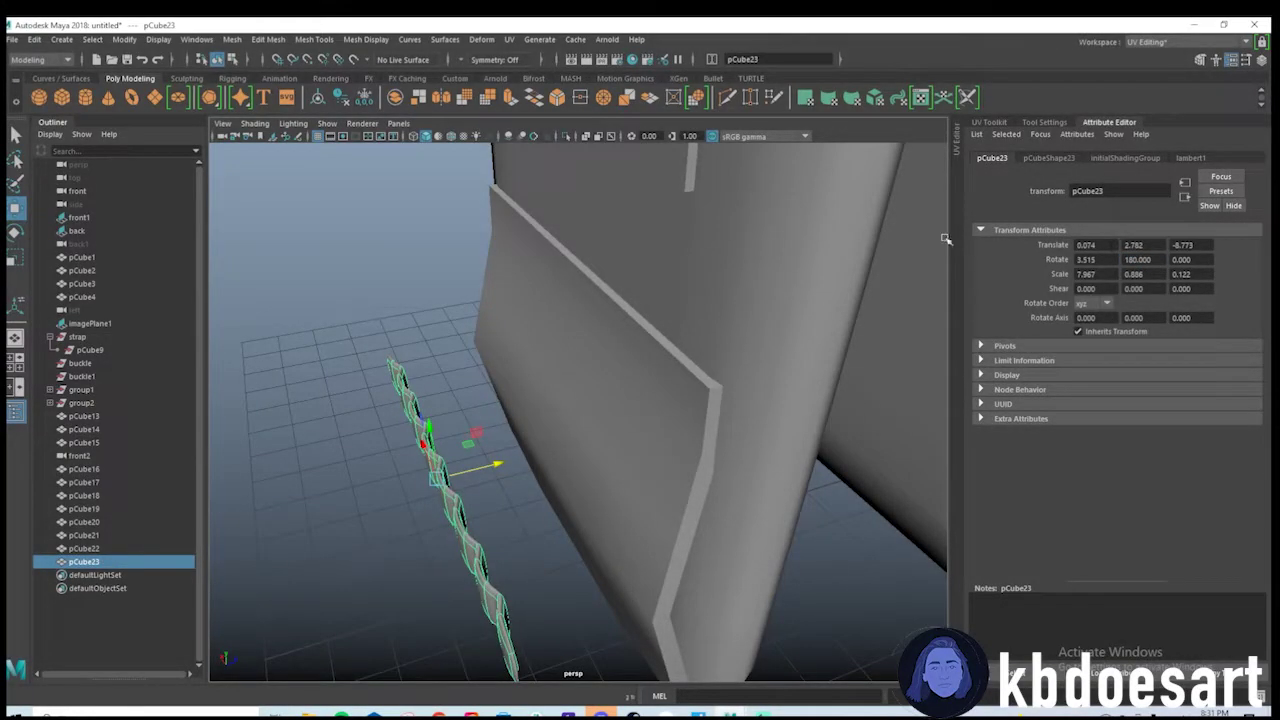
left_click_drag(506, 467, 592, 472)
Align the strip with a webbing row of the back reference and duplicate it twice to cover the three lower rows.
key("space")
key("space")
middle_click_drag(644, 596, 623, 407, "alt")
right_click_drag(623, 407, 758, 430, "alt")
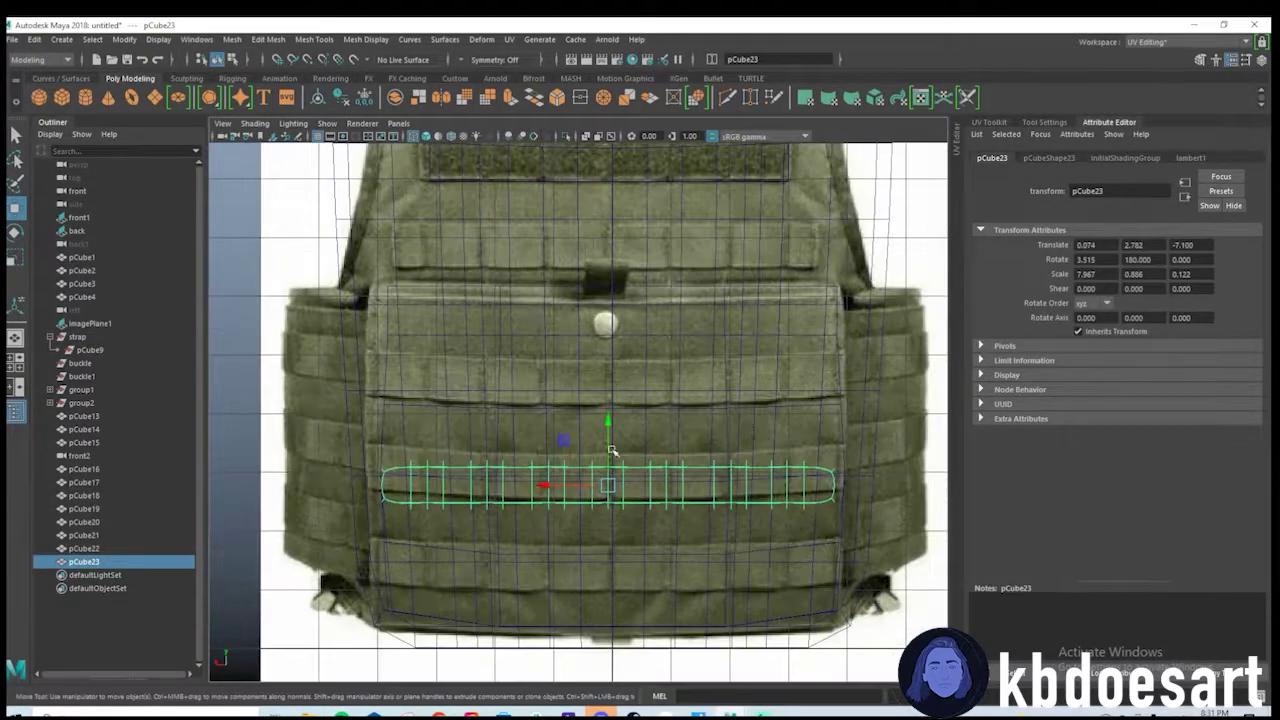
left_click_drag(608, 437, 608, 506)
key("ctrl+d")
key("ctrl+d")
Tilt the lowest back strip to about 13.3 degrees in X and move it onto the panel's lower slope.
key("space")
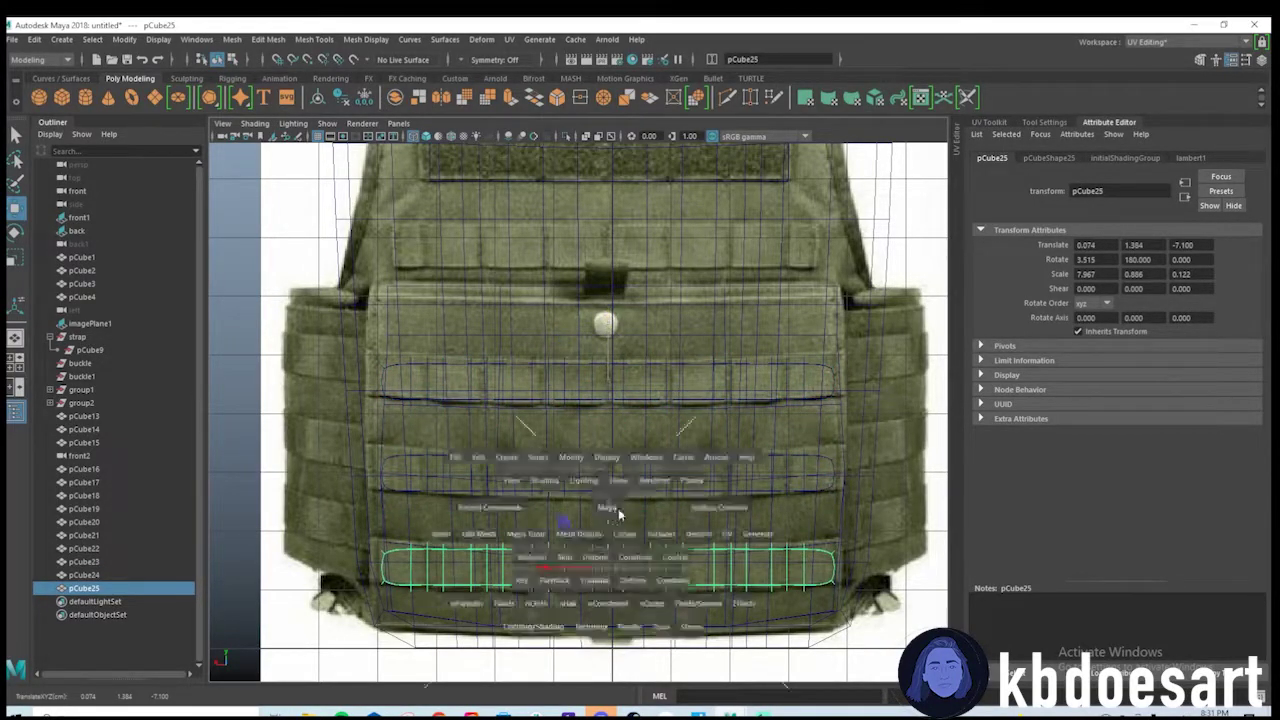
key("space")
key("space")
key("space")
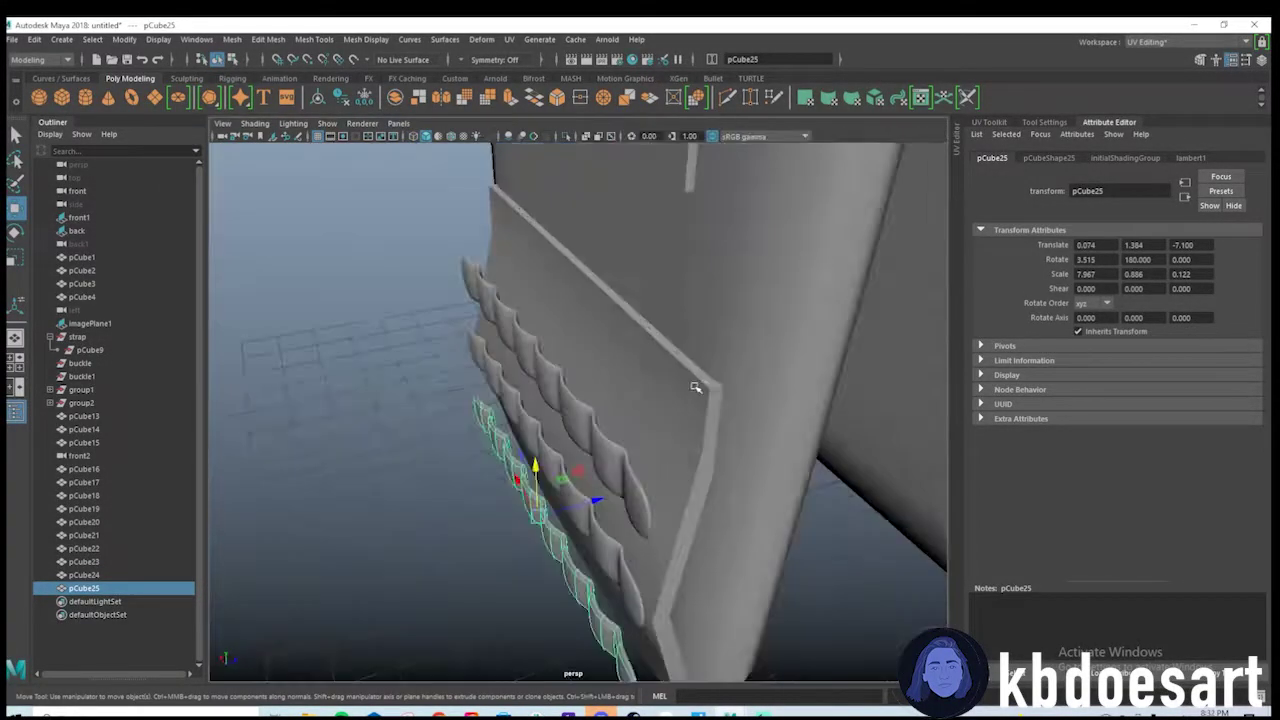
left_click_drag(695, 387, 623, 512, "alt")
key("e")
key("w")
left_click_drag(549, 467, 545, 467)
left_click_drag(545, 467, 605, 549, "alt")
key("e")
key("w")
left_click_drag(634, 408, 638, 413)
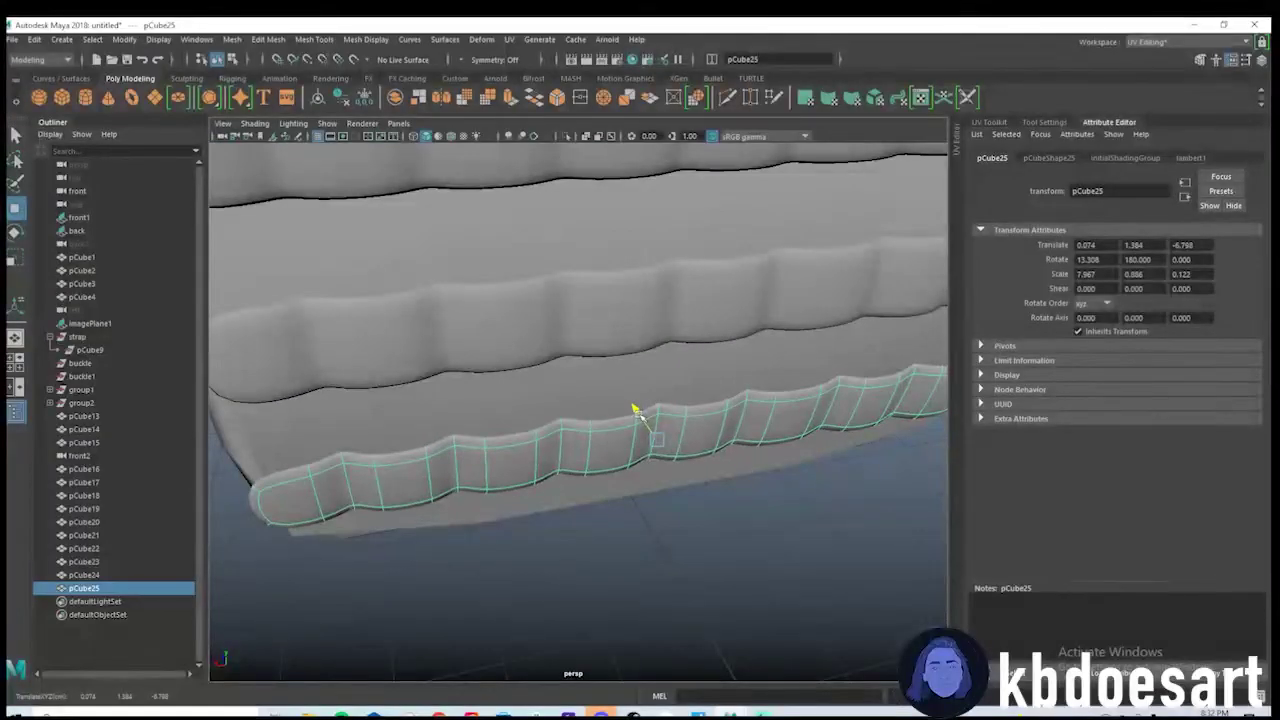
Tilt the uppermost back strip to about -15.8 degrees in X and move it in against the panel's upper slope.
middle_click_drag(744, 400, 677, 471, "alt")
left_click(677, 471)
left_click_drag(745, 460, 620, 410, "alt")
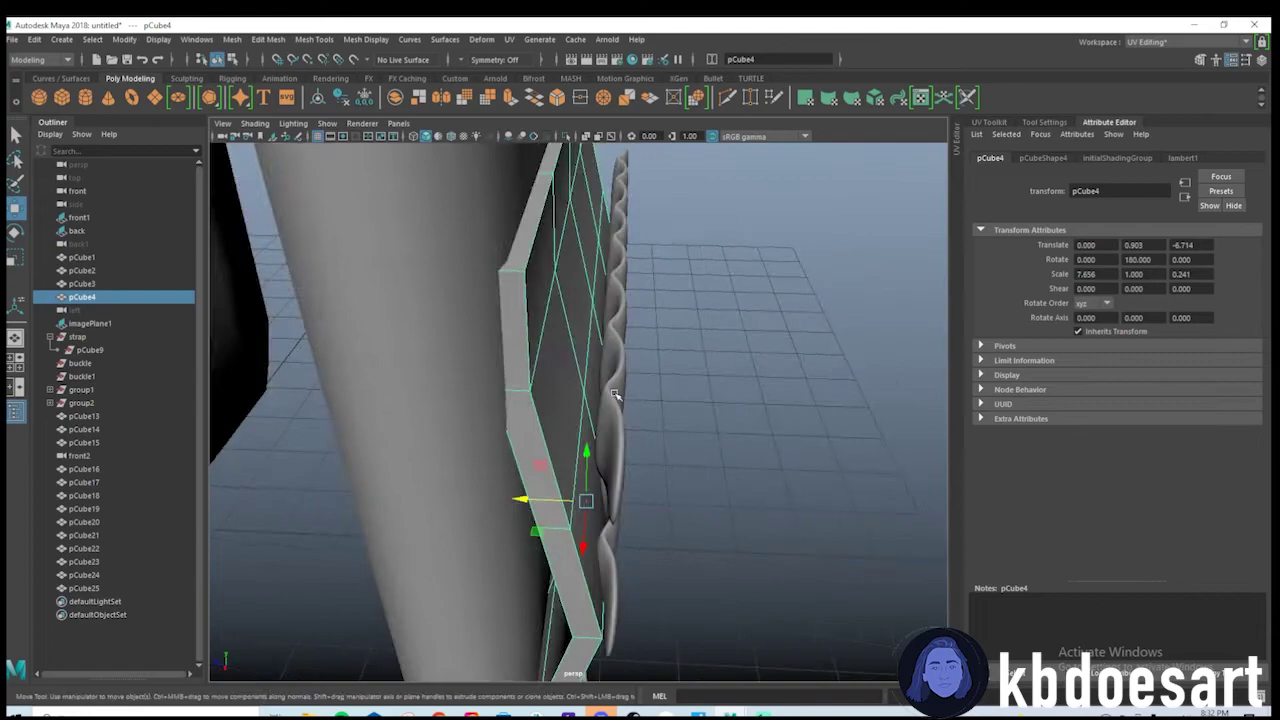
left_click(620, 398)
middle_click_drag(714, 440, 714, 444, "alt")
left_click_drag(714, 443, 585, 363, "alt")
key("e")
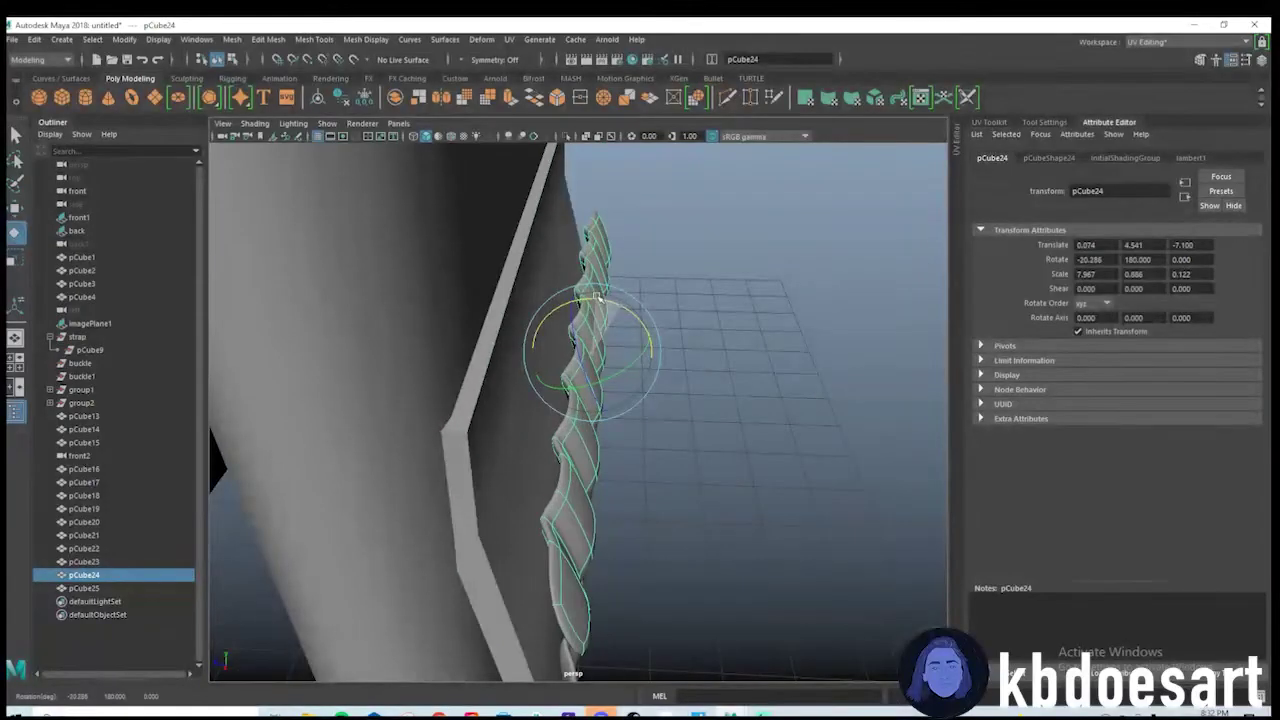
mouse_move(607, 422)
left_mouse_down("alt")
mouse_move(634, 423)
mouse_move(553, 324)
left_mouse_up("alt")
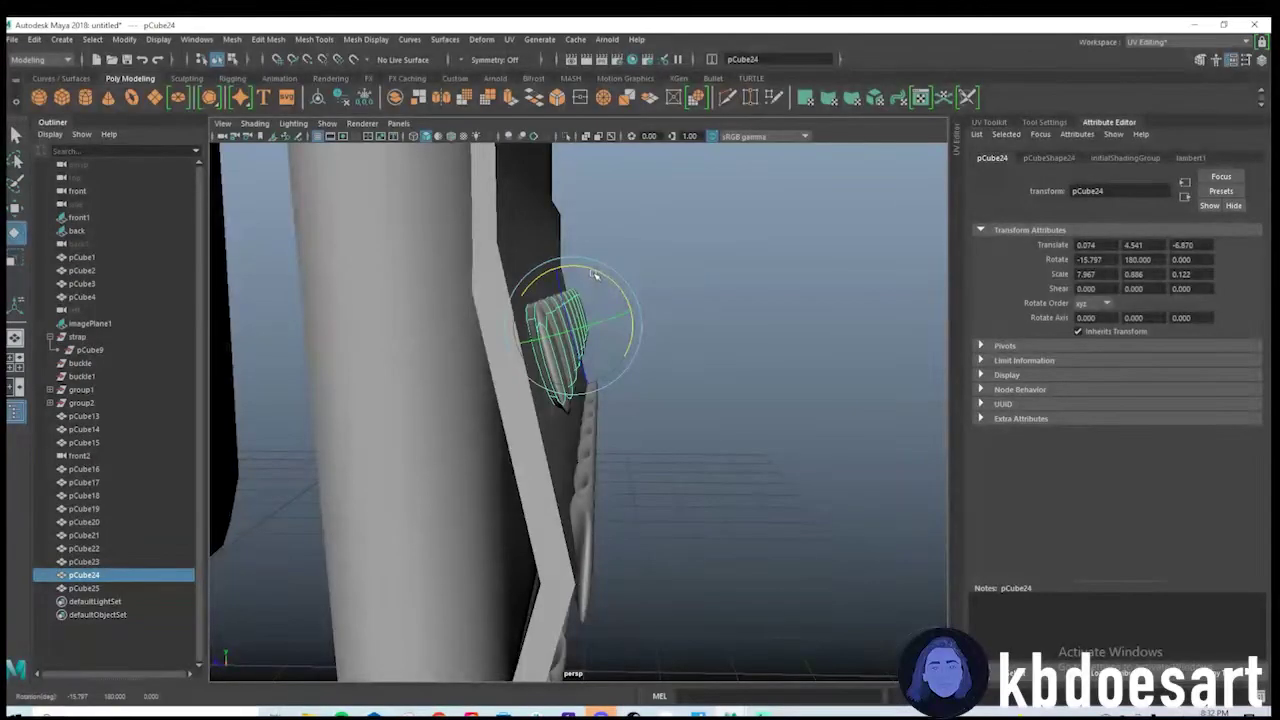
mouse_move(537, 325)
left_mouse_down("alt")
mouse_move(614, 414)
mouse_move(600, 430)
mouse_move(610, 449)
mouse_move(620, 440)
mouse_move(694, 463)
mouse_move(632, 483)
left_mouse_up("alt")
Tilt the middle back strip to about -2.3 degrees in X and adjust its depth to sit on the panel.
left_click(611, 458)
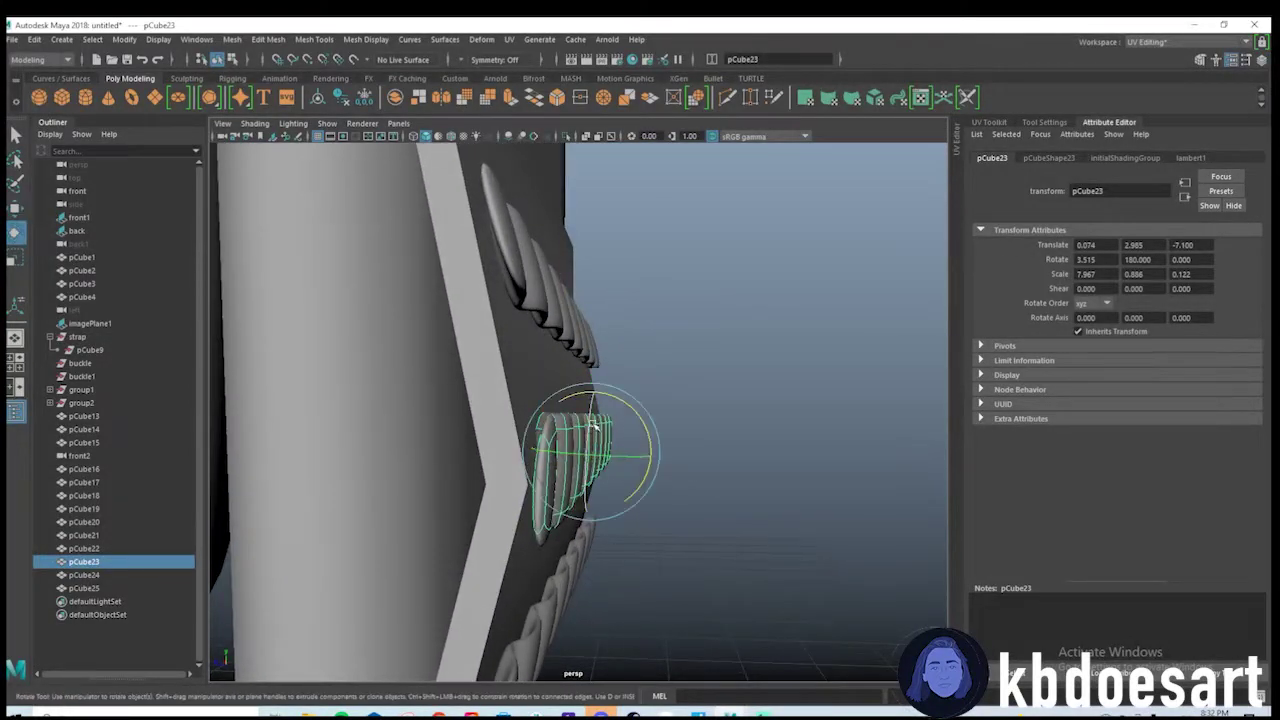
key("w")
left_click_drag(612, 400, 591, 522, "alt")
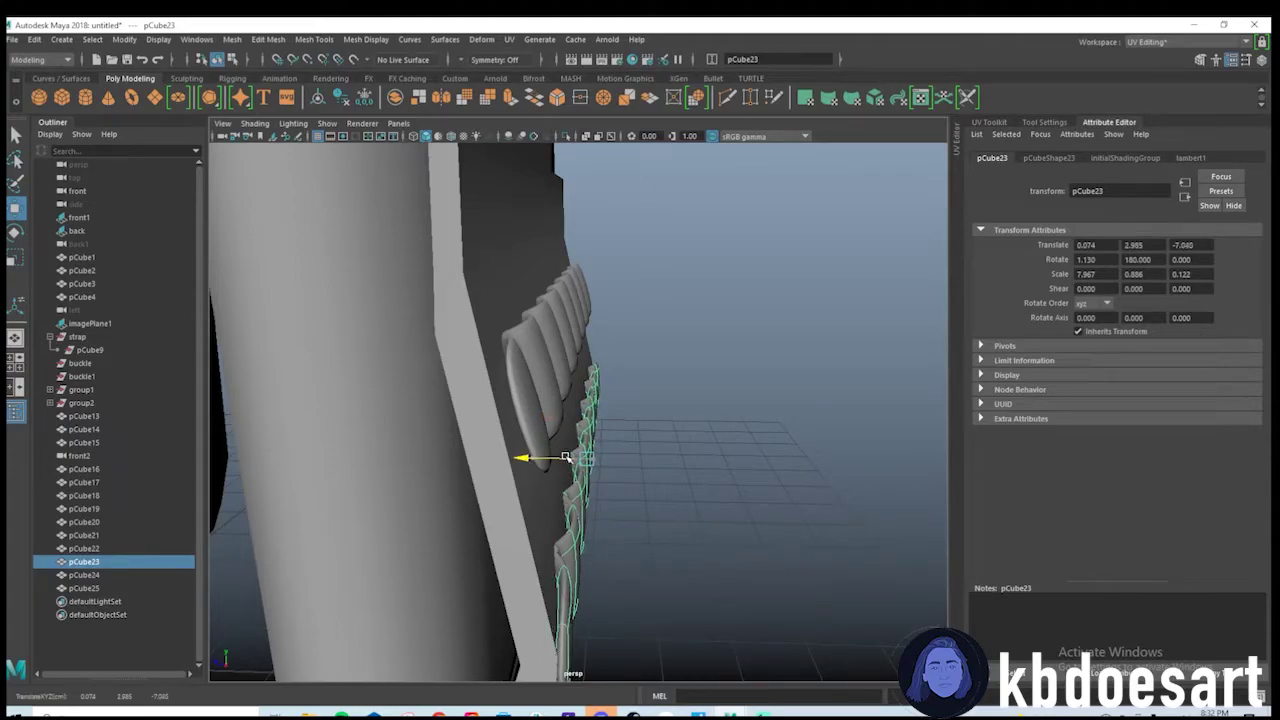
left_click_drag(677, 515, 643, 543, "alt")
scroll(607, 514, "down", 5)
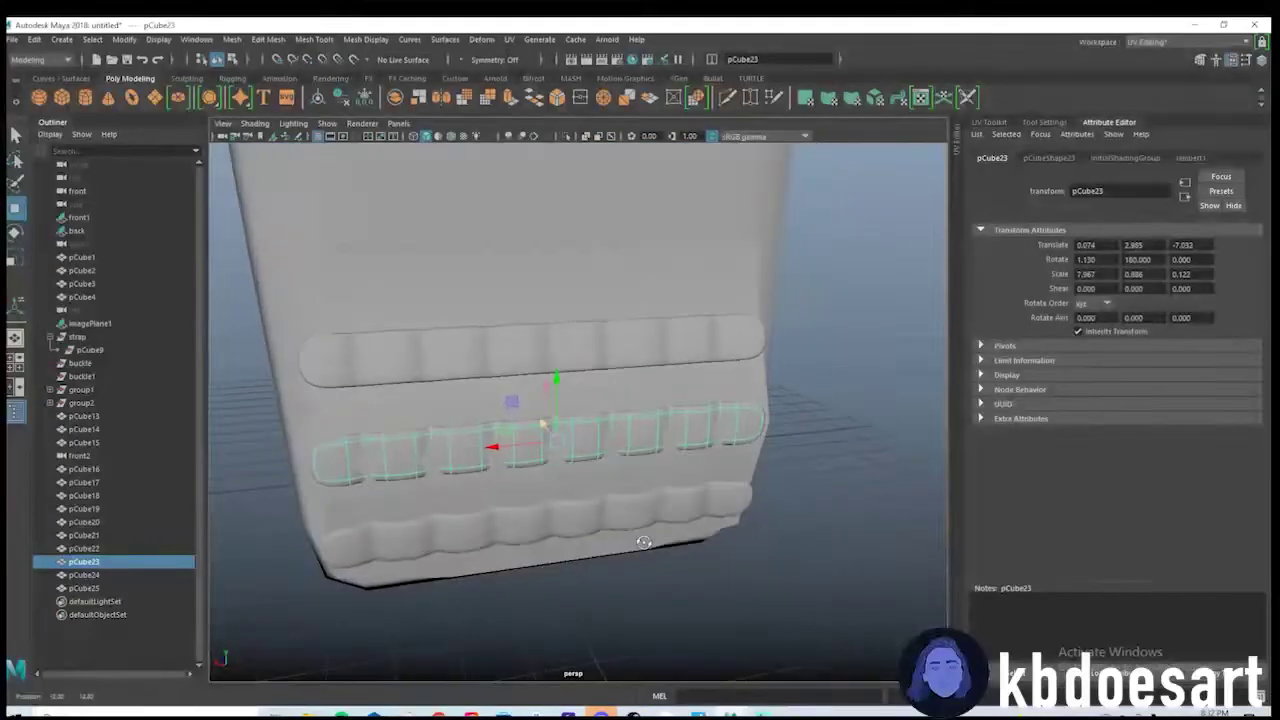
right_click_drag(643, 543, 744, 493, "alt")
left_click_drag(744, 493, 614, 512, "alt")
key("e")
left_click_drag(601, 440, 598, 444)
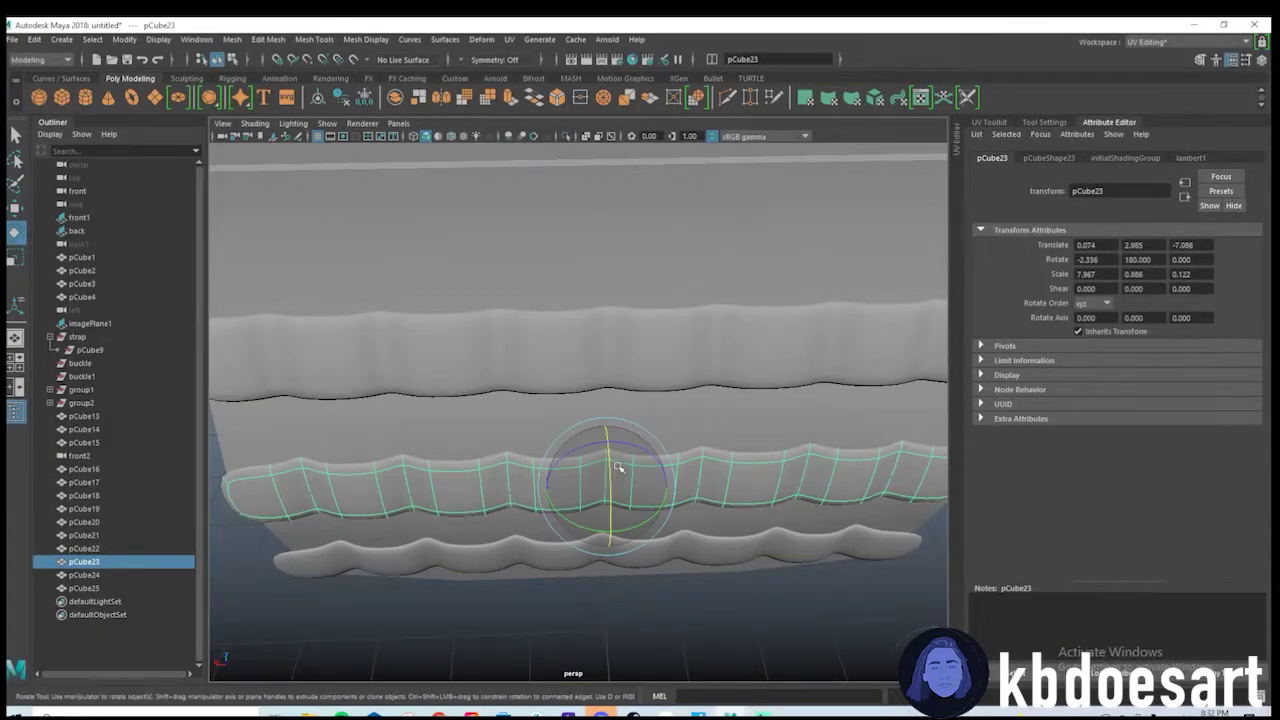
Examine how the three segmented strips sit across the back panel of the vest.
scroll(612, 458, "down", 3)
mouse_move(651, 480)
left_mouse_down("alt")
mouse_move(714, 406)
mouse_move(645, 418)
mouse_move(637, 462)
left_mouse_up("alt")
scroll(642, 420, "down", 5)
left_click(696, 378)
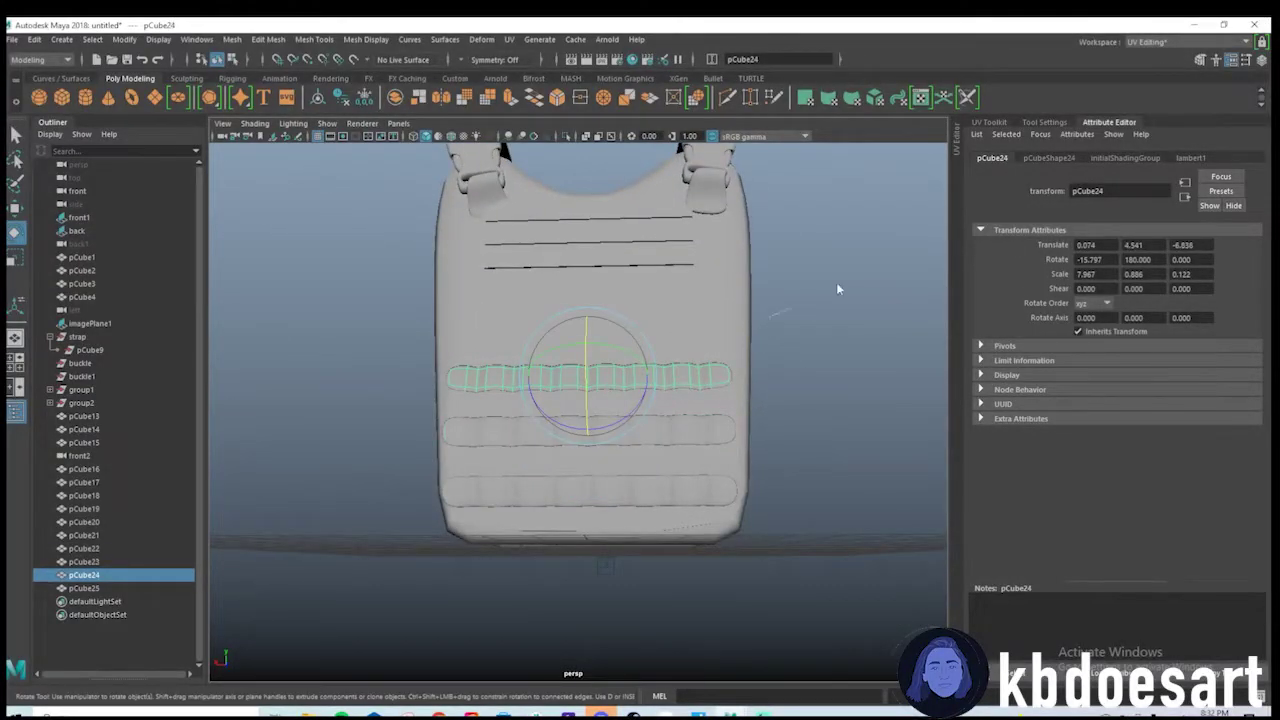
left_click(856, 390)
scroll(602, 400, "down", 5)
left_click_drag(572, 354, 600, 377, "alt")
left_click(605, 395)
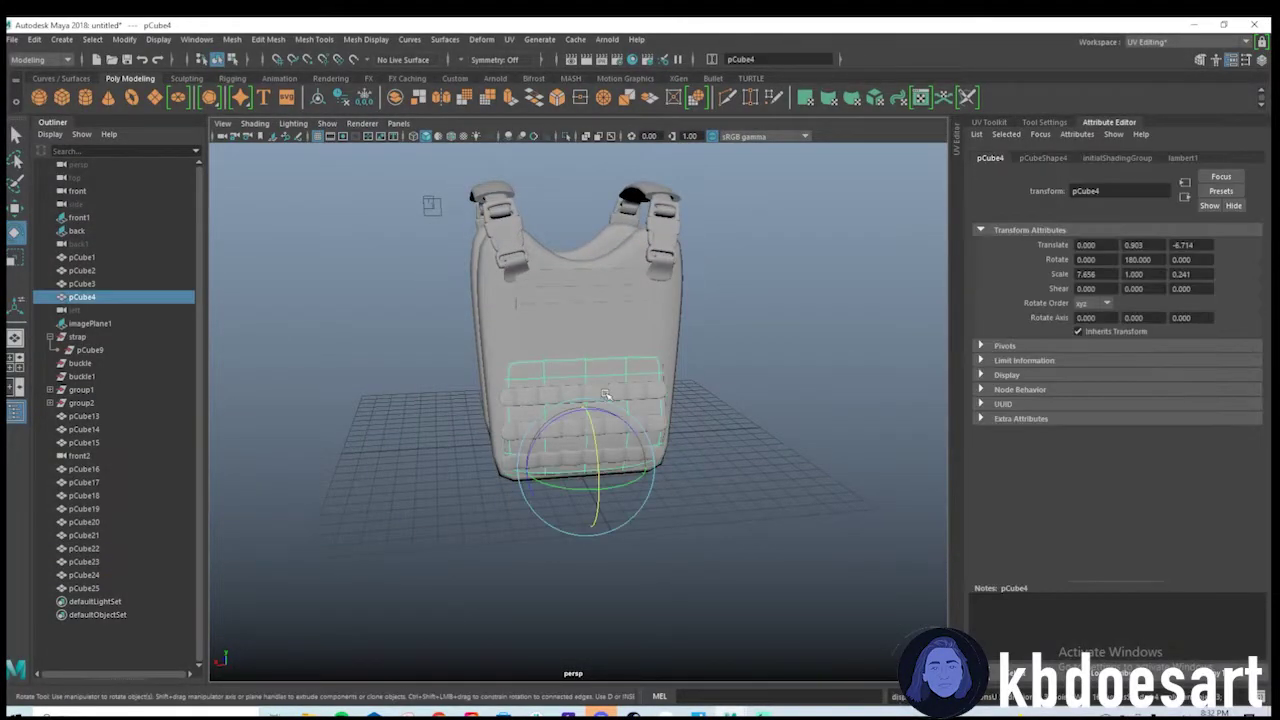
scroll(606, 395, "up", 5)
left_click(791, 386)
Select the outer border edges of the back's lower webbing panel and bevel them with a fraction of 0.5.
left_click_drag(729, 367, 662, 440, "alt")
left_click(660, 448)
left_click_drag(439, 420, 560, 402, "alt")
key("r")
left_click_drag(600, 526, 650, 505)
right_click_drag(468, 350, 474, 319)
double_click(445, 372)
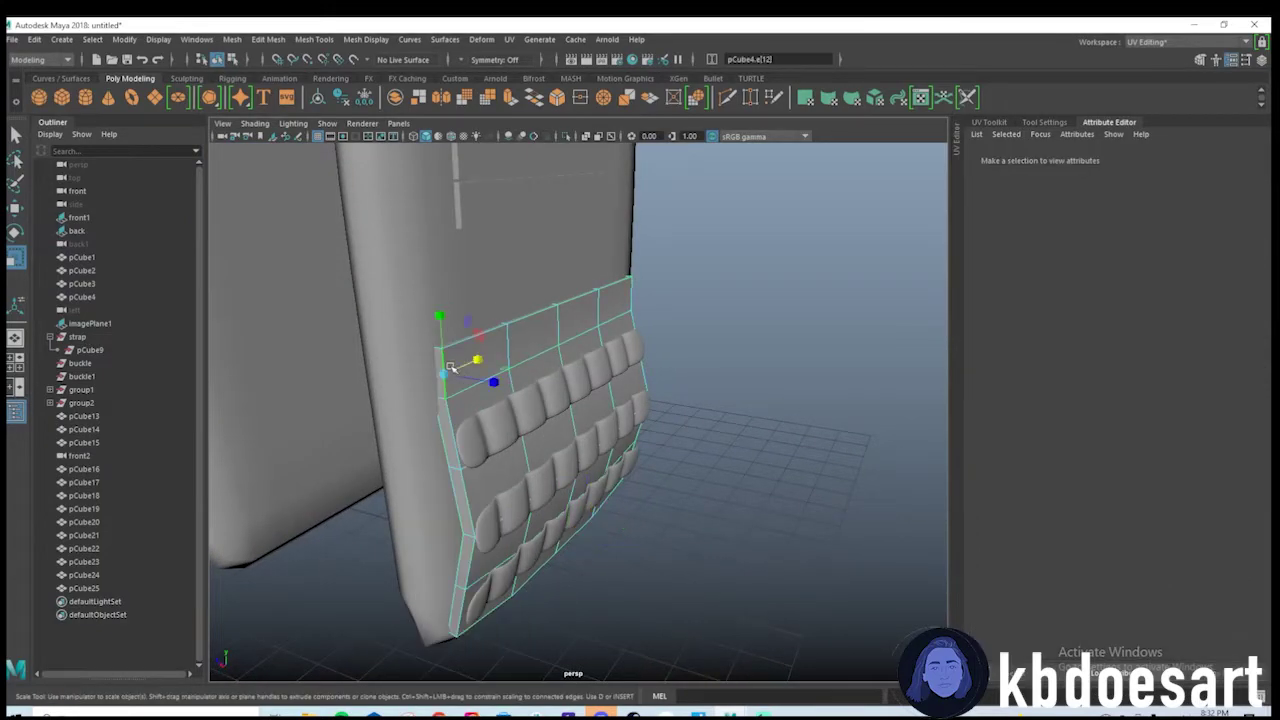
left_click_drag(494, 341, 591, 354, "alt")
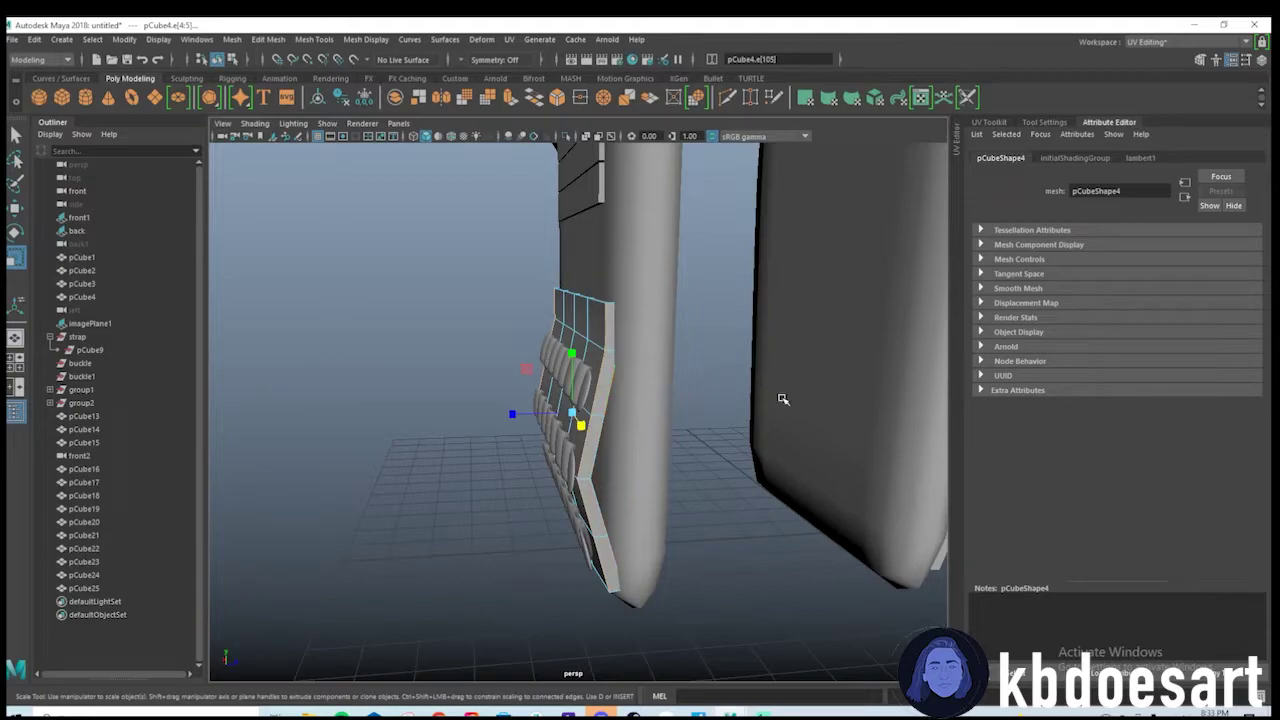
left_click_drag(783, 399, 815, 440, "alt")
key("ctrl+b")
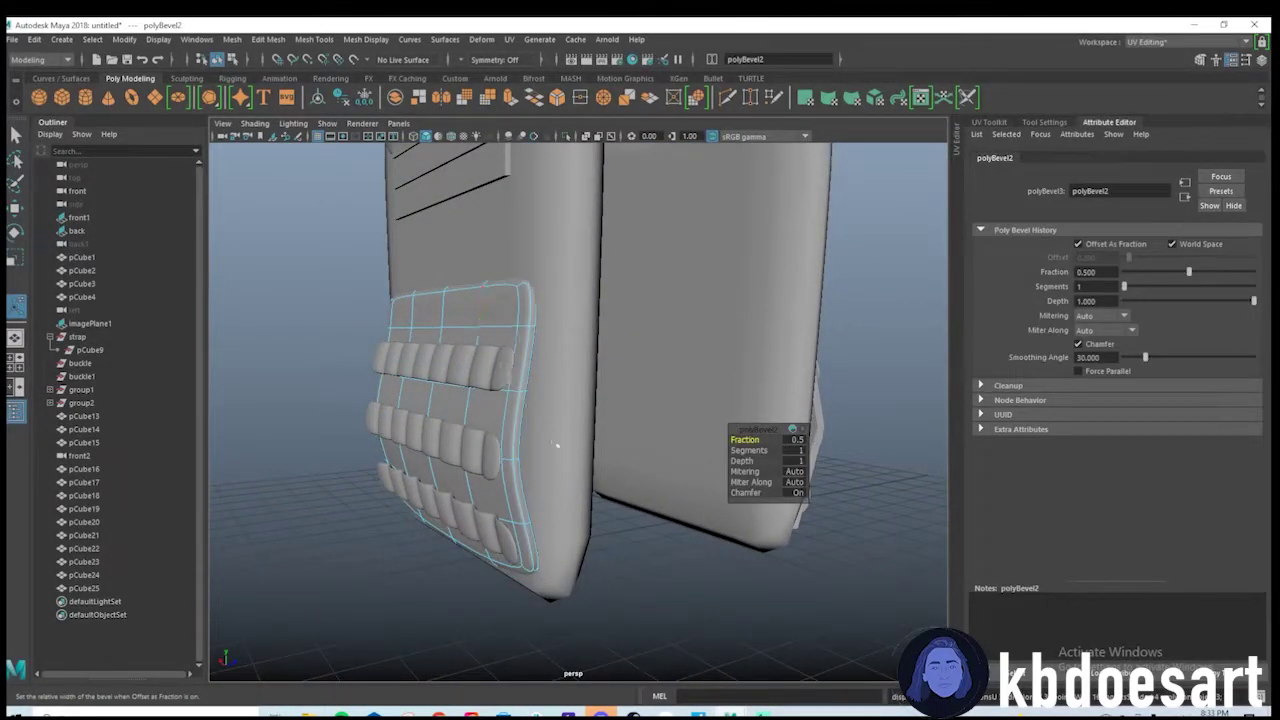
Bevel the outer border edges of the front's lower webbing panel in the same way and clear the selection.
left_click_drag(557, 446, 480, 443, "alt")
left_click(472, 443)
right_click_drag(464, 354, 465, 391)
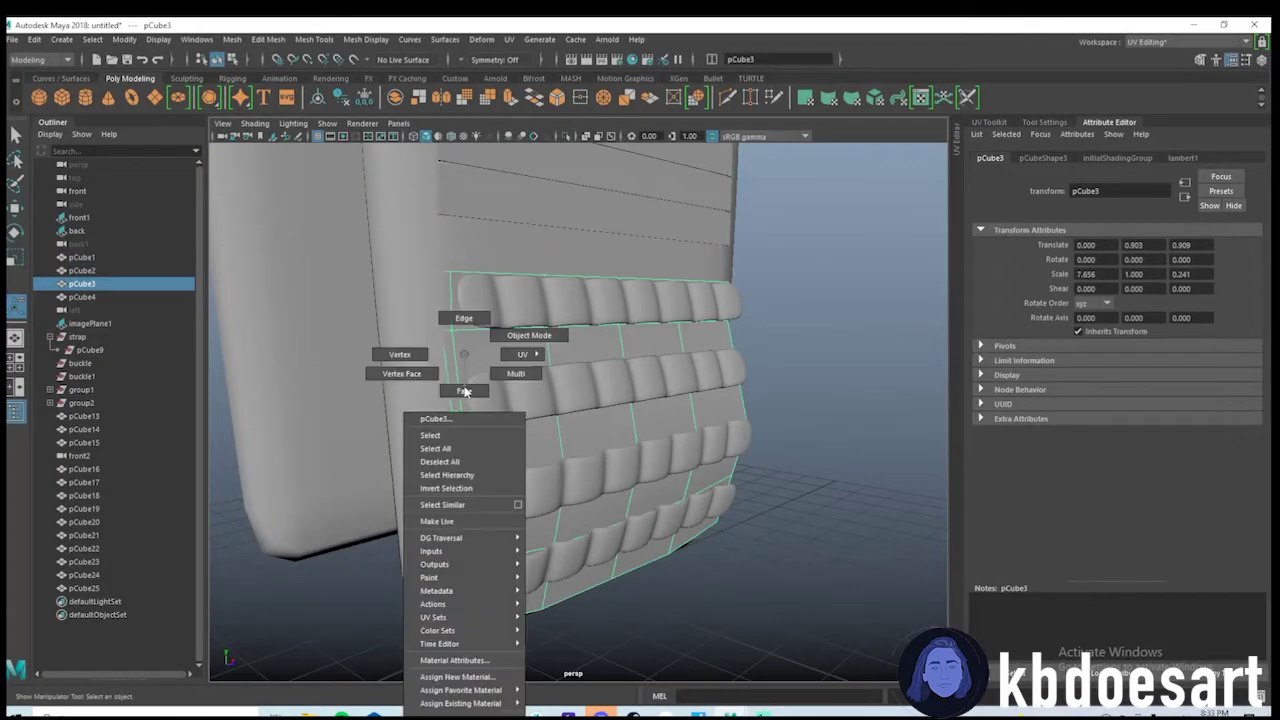
left_click(466, 319)
left_click(454, 383)
left_click_drag(530, 413, 542, 385, "alt")
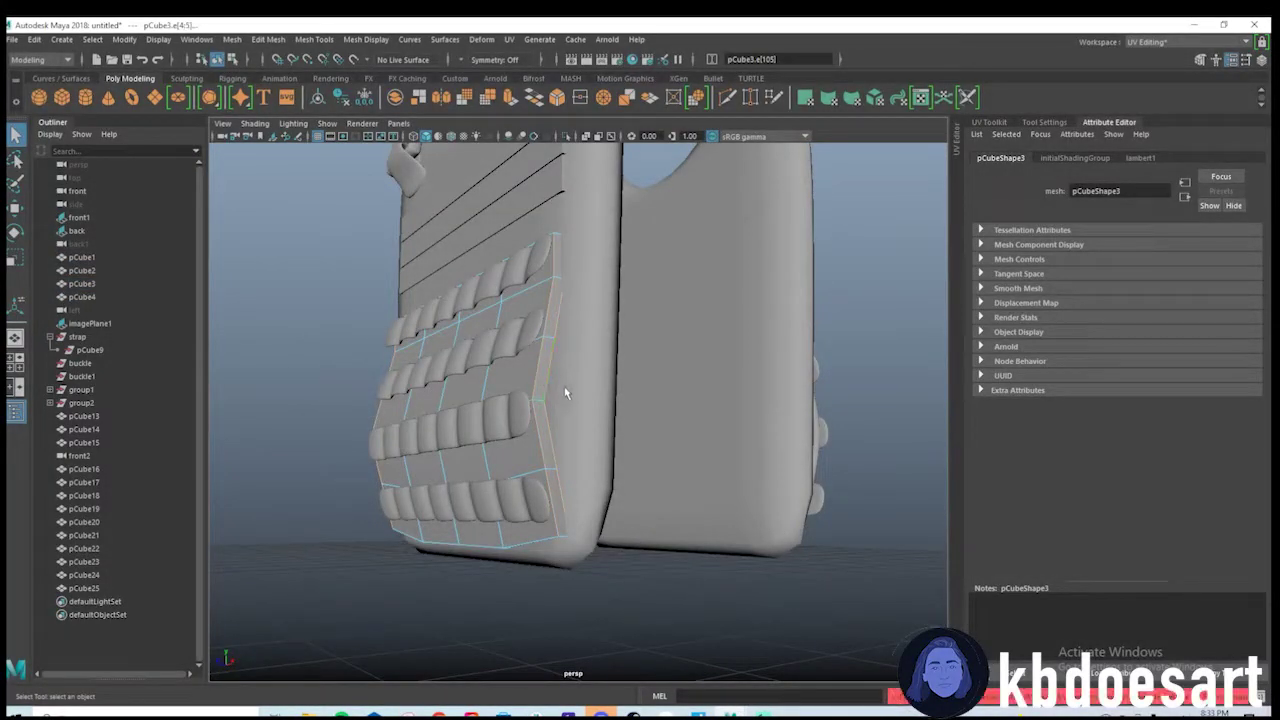
key("ctrl+b")
left_click(690, 432)
Inspect the fit of the front webbing strips against the beveled lower panel from both sides and from below.
left_click(530, 335)
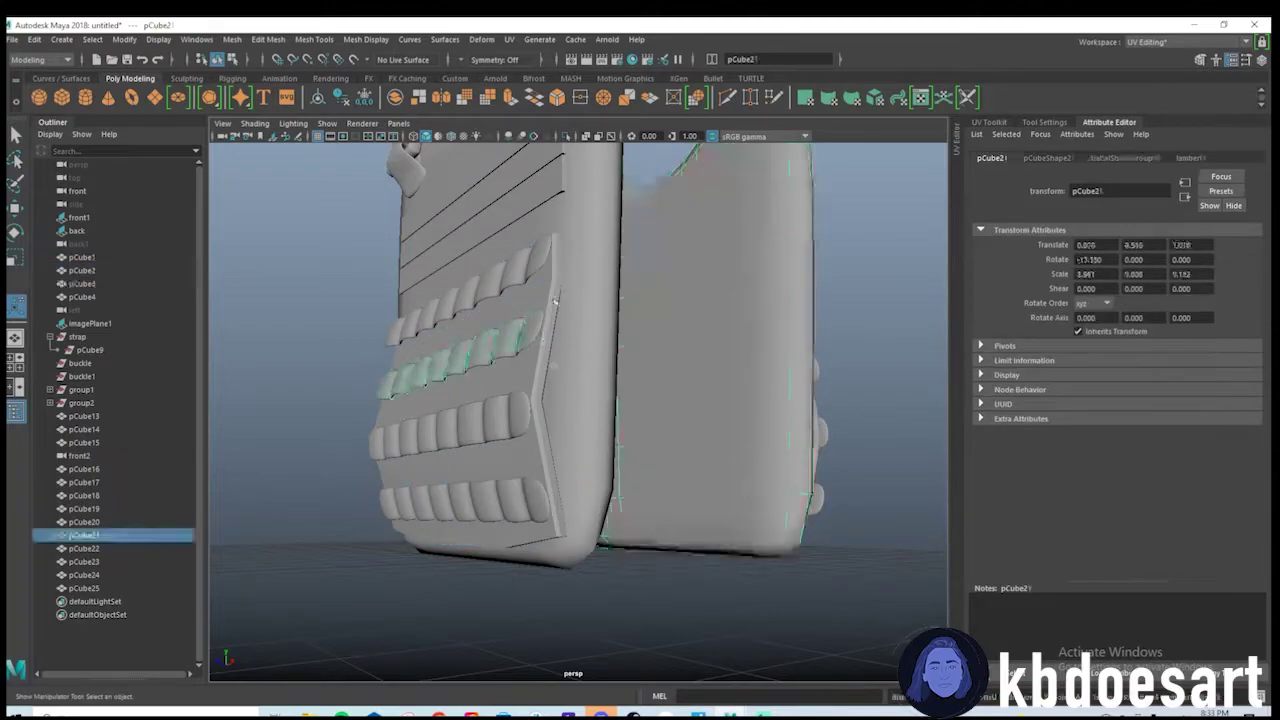
left_click(535, 310)
left_click_drag(531, 326, 628, 386, "alt")
left_click(614, 382)
scroll(631, 431, "down", 5)
scroll(634, 440, "up", 5)
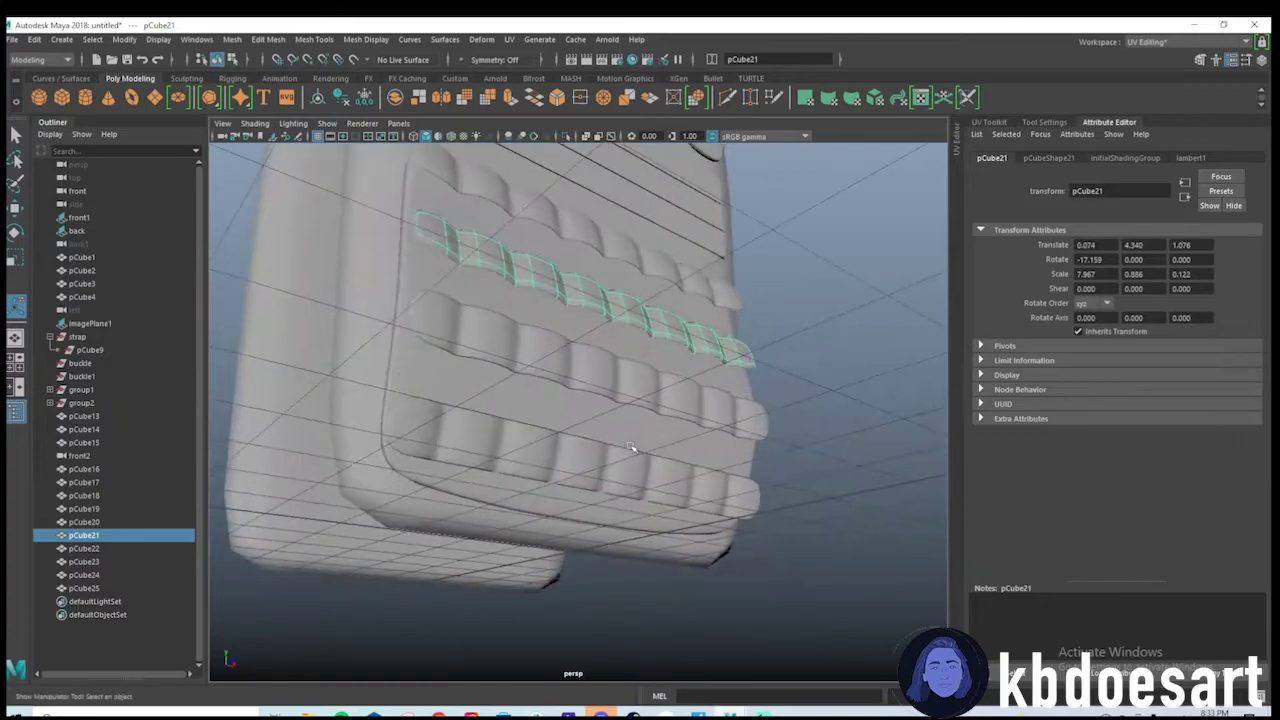
left_click_drag(634, 446, 560, 376, "alt")
right_click_drag(580, 354, 581, 392)
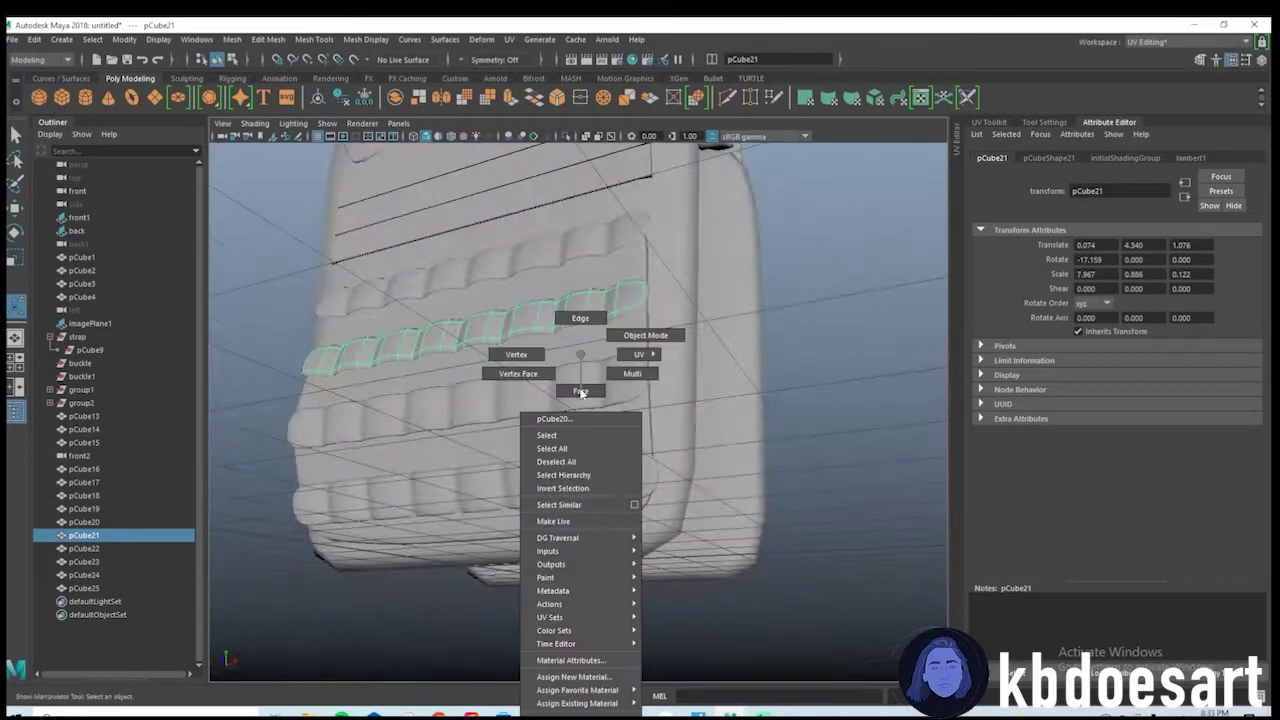
right_click_drag(630, 335, 634, 335)
left_click_drag(630, 400, 466, 412, "alt")
left_click(720, 320)
scroll(634, 320, "up", 4)
left_click(578, 391)
left_click(549, 425)
left_click(497, 327)
key("w")
left_click(689, 440)
left_click_drag(689, 440, 680, 475, "alt")
scroll(600, 460, "down", 5)
Compare the front panel's webbing rows with the front and back reference images.
key("space")
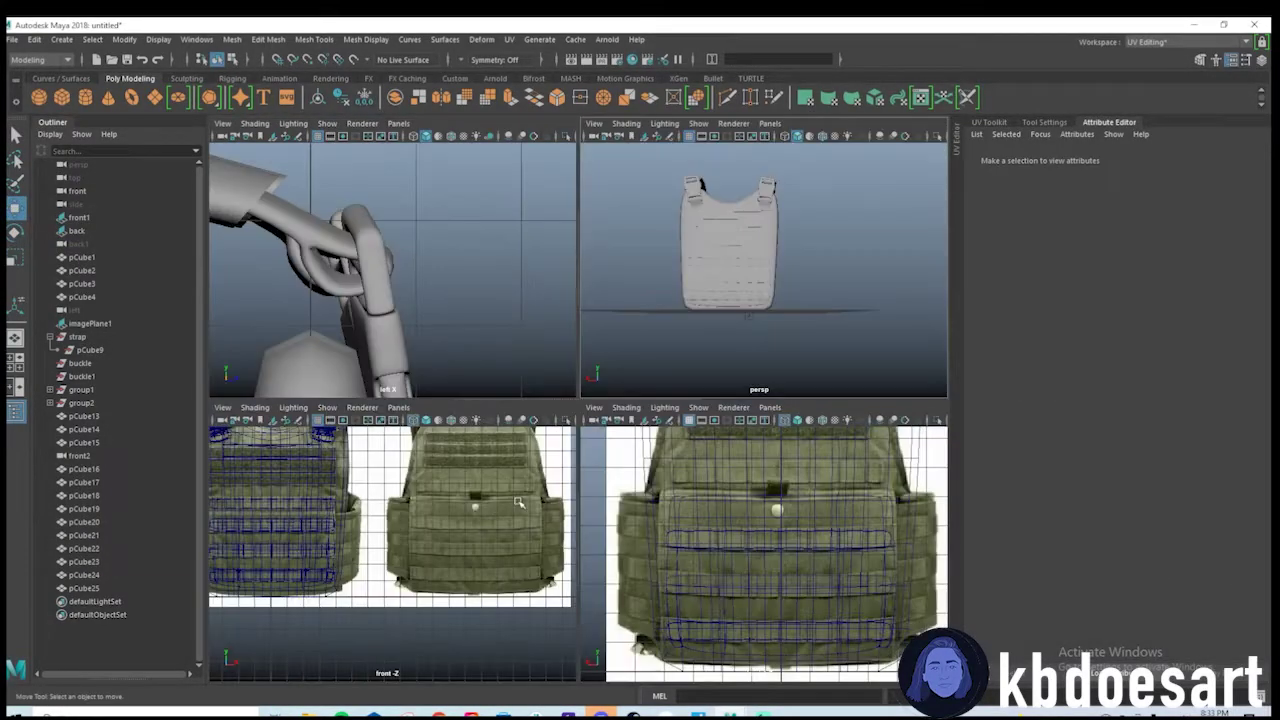
key("space")
scroll(649, 463, "down", 4)
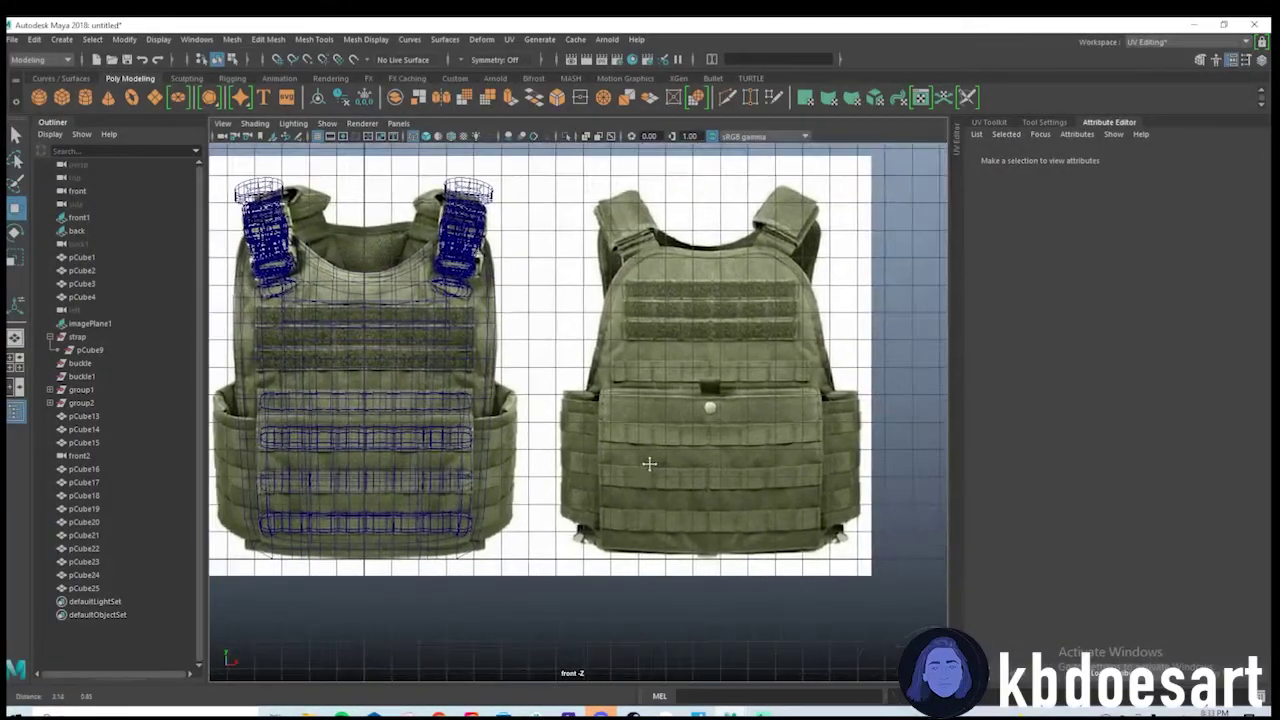
left_click(458, 409)
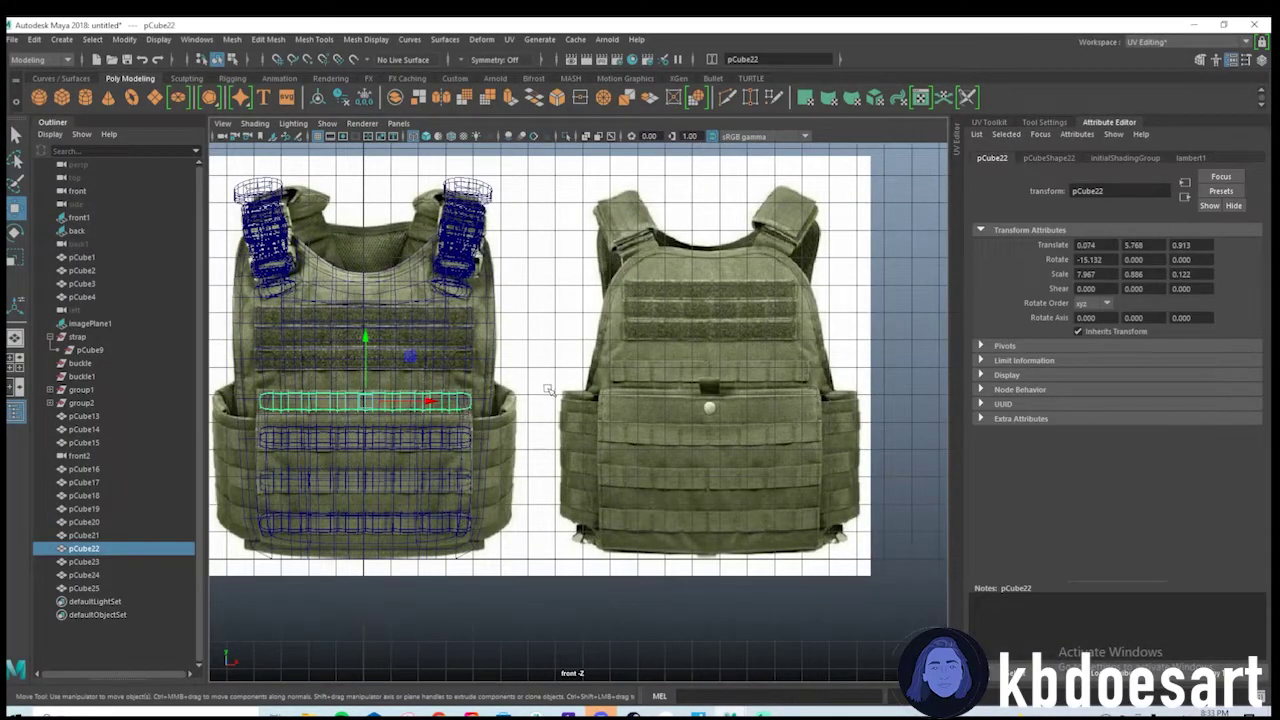
key("space")
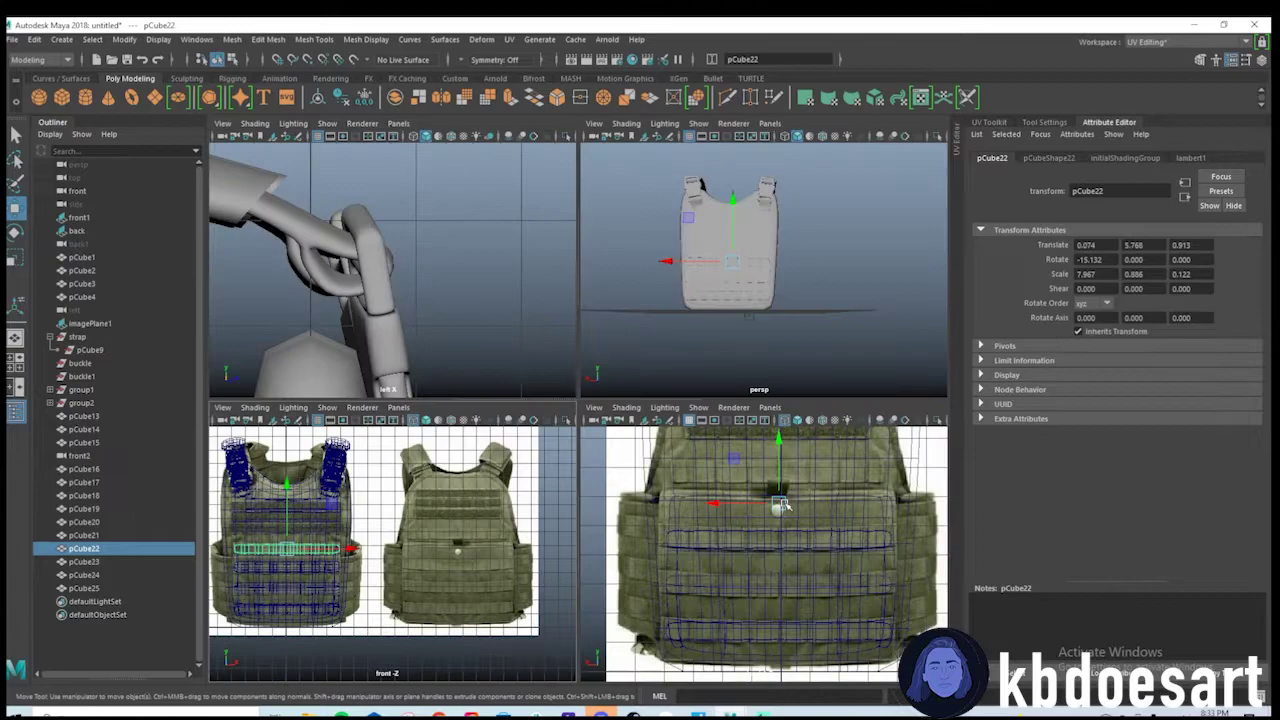
key("space")
Duplicate the back's topmost webbing strip and move the copy up to the reference row above the lower panel, at about 6.81 in Y.
left_click(673, 365)
key("space")
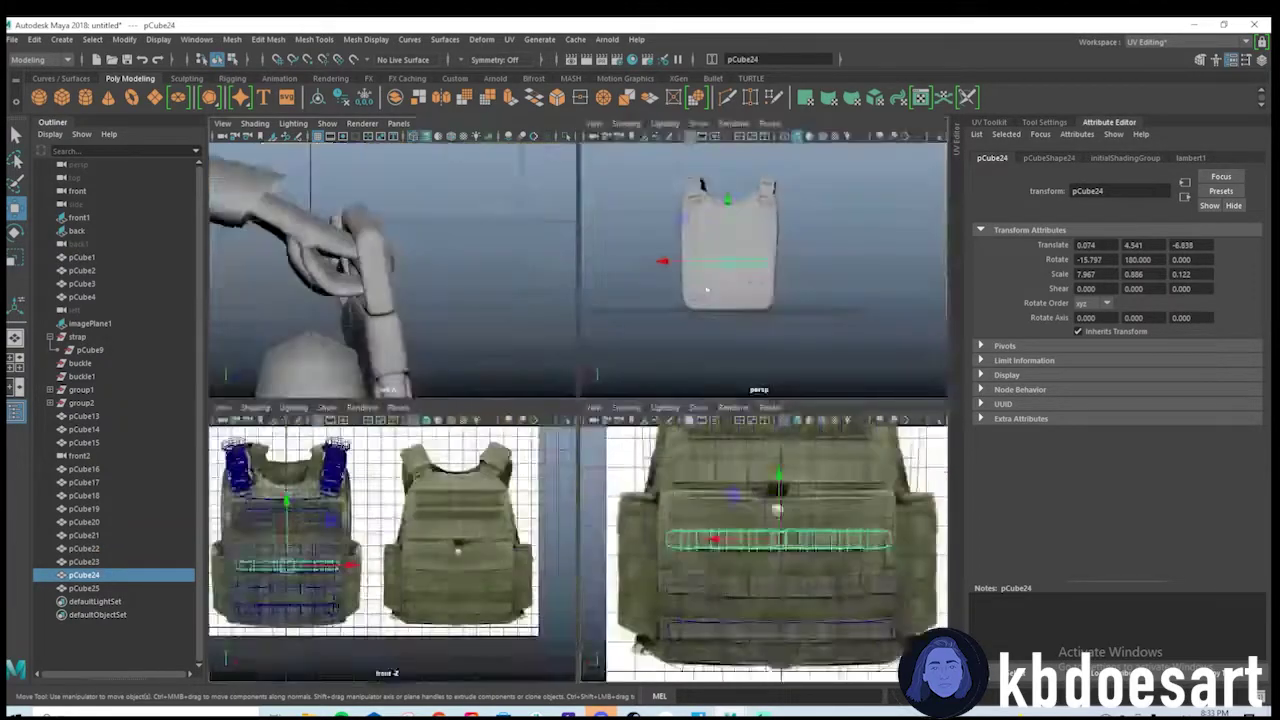
key("space")
left_click_drag(729, 386, 580, 420, "alt")
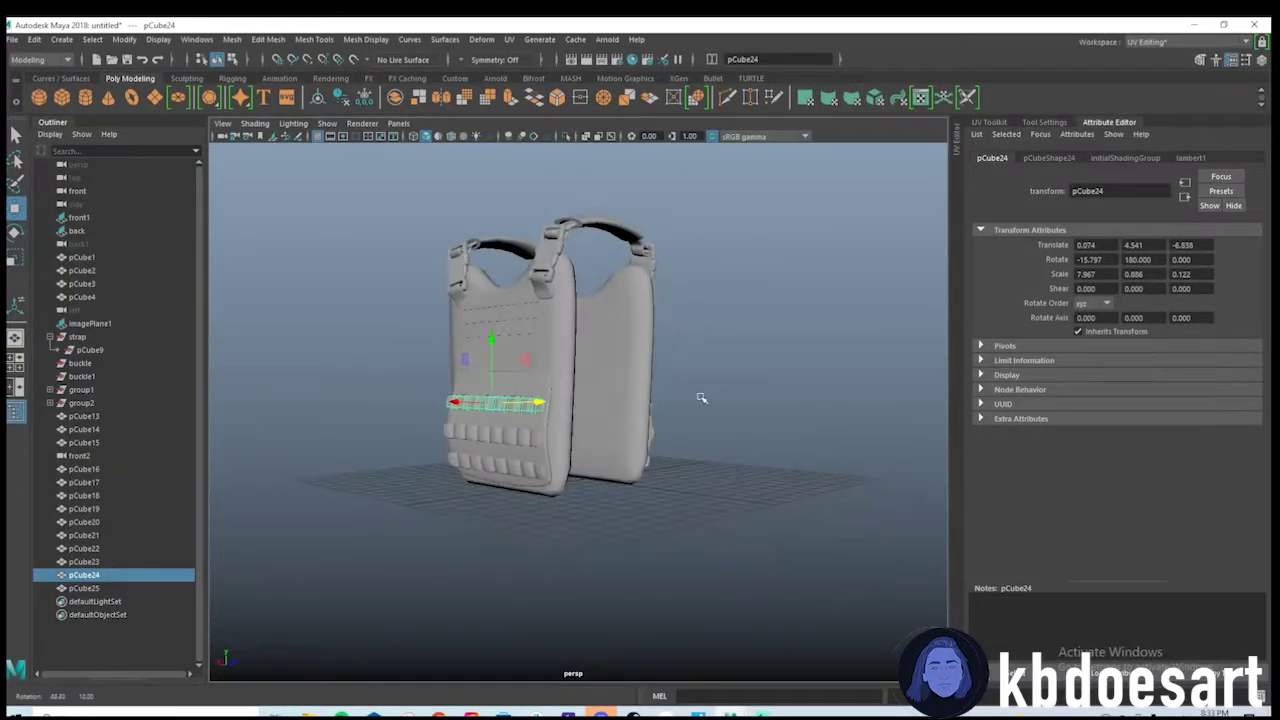
key("space")
key("space")
middle_click_drag(664, 328, 665, 440, "alt")
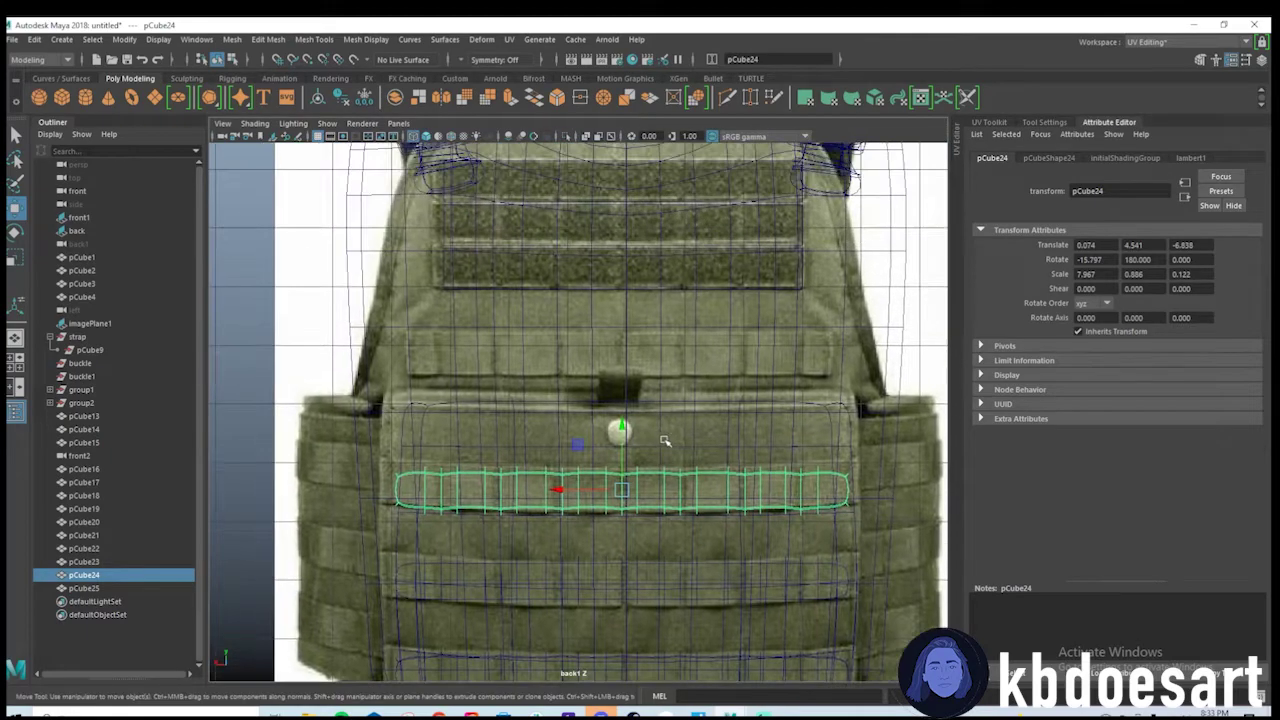
left_click_drag(625, 428, 623, 293)
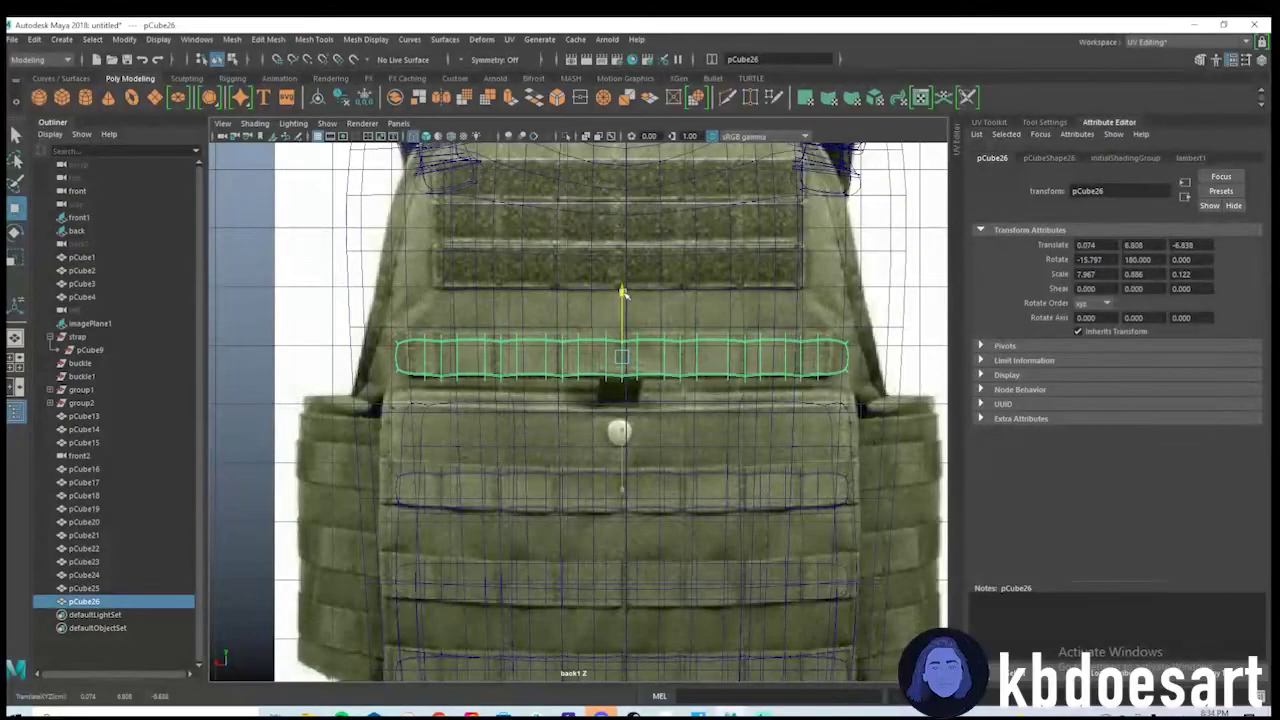
Tilt the copied strip to about 1.12 degrees in X and move it in depth to about -6.47 in Z, against the back panel.
key("space")
key("space")
left_click_drag(528, 386, 551, 394, "alt")
scroll(551, 394, "up", 5)
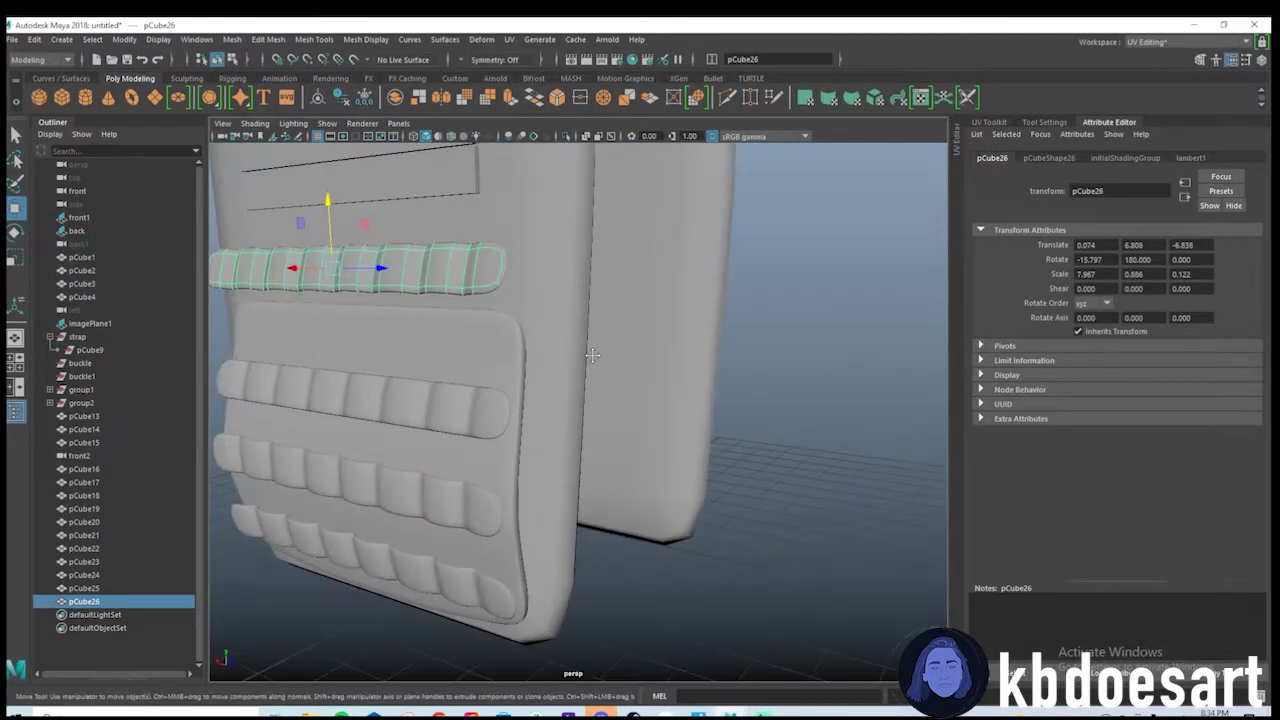
middle_click_drag(430, 310, 585, 398, "alt")
left_click_drag(585, 398, 531, 399, "alt")
key("e")
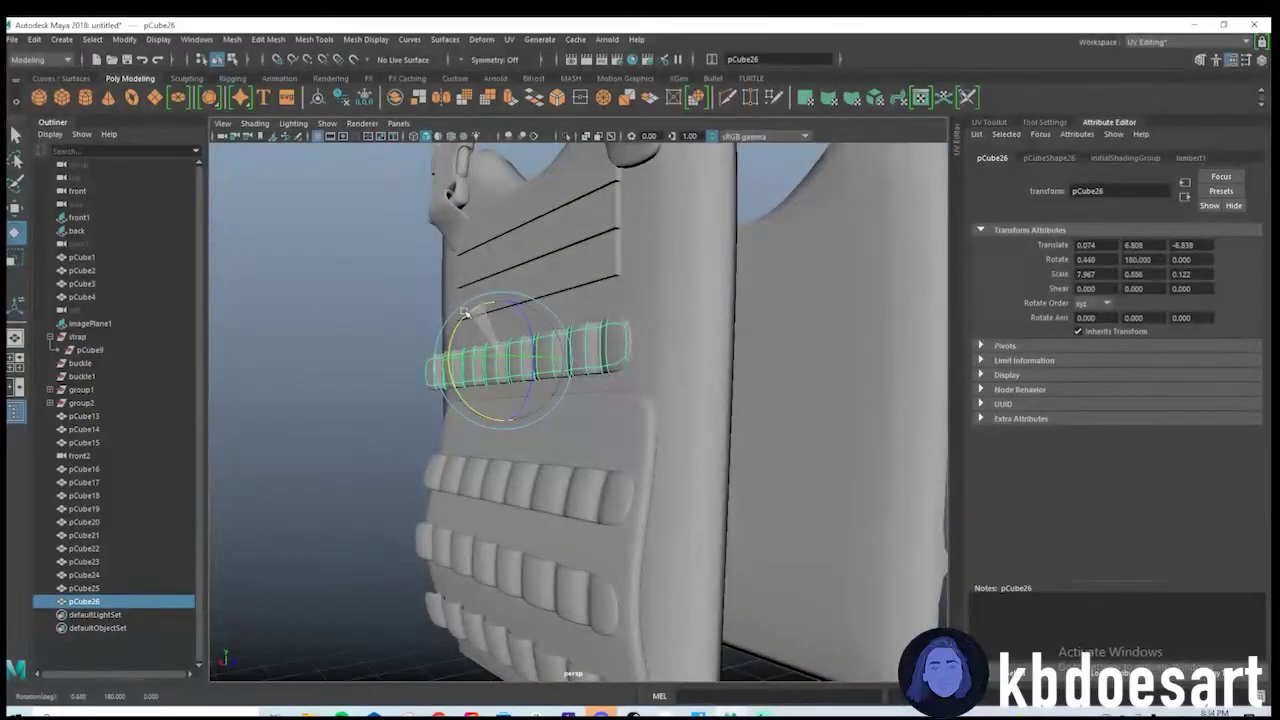
left_click_drag(465, 313, 470, 318)
key("w")
left_click_drag(490, 370, 495, 366)
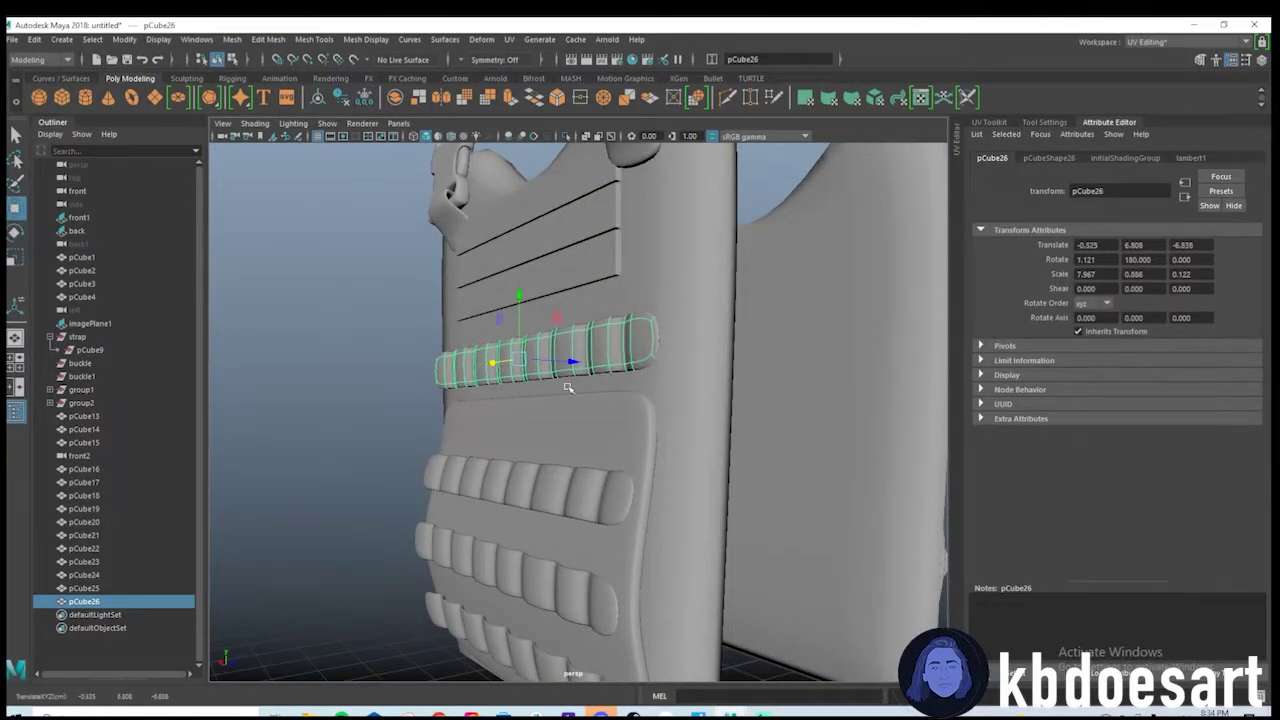
key("ctrl+z")
mouse_move(568, 388)
left_mouse_down("alt")
mouse_move(534, 426)
mouse_move(558, 440)
mouse_move(551, 372)
left_mouse_up("alt")
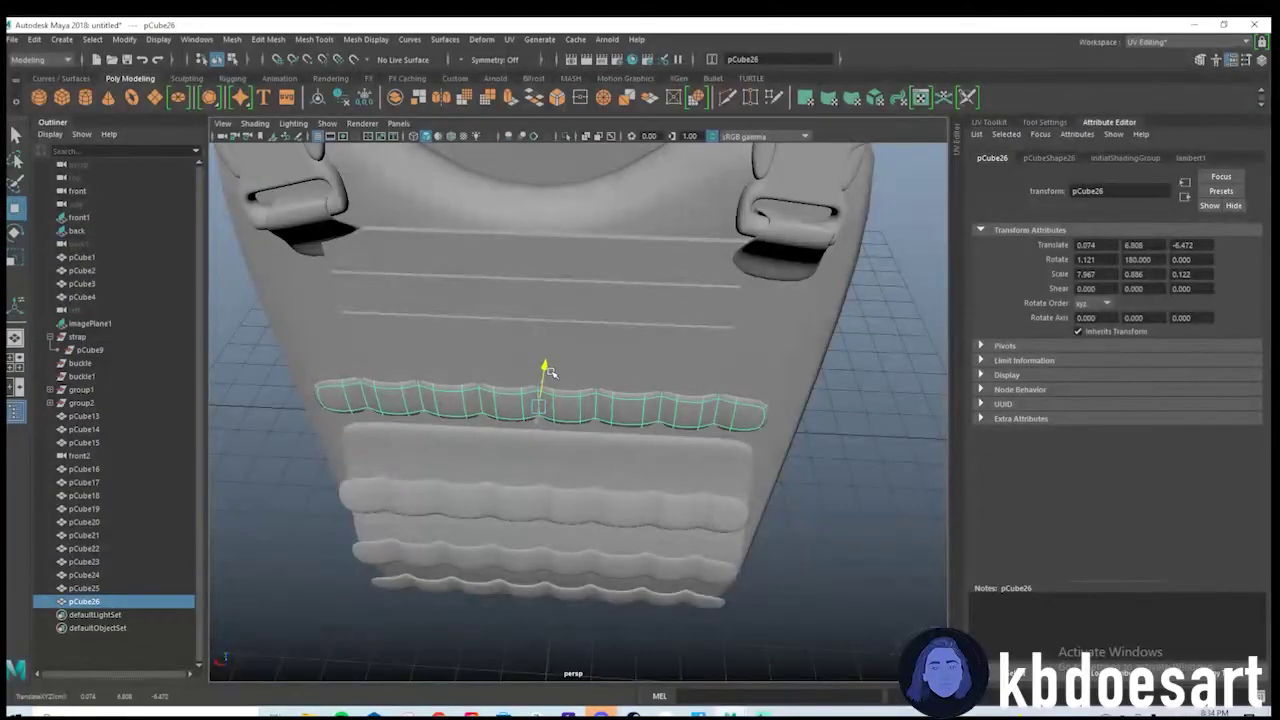
Clear the selection and examine the vest from several sides, as well as the side bands in the front reference image.
left_click(770, 385)
scroll(854, 434, "down", 5)
left_click_drag(854, 434, 740, 417, "alt")
left_click(740, 417)
scroll(620, 411, "down", 5)
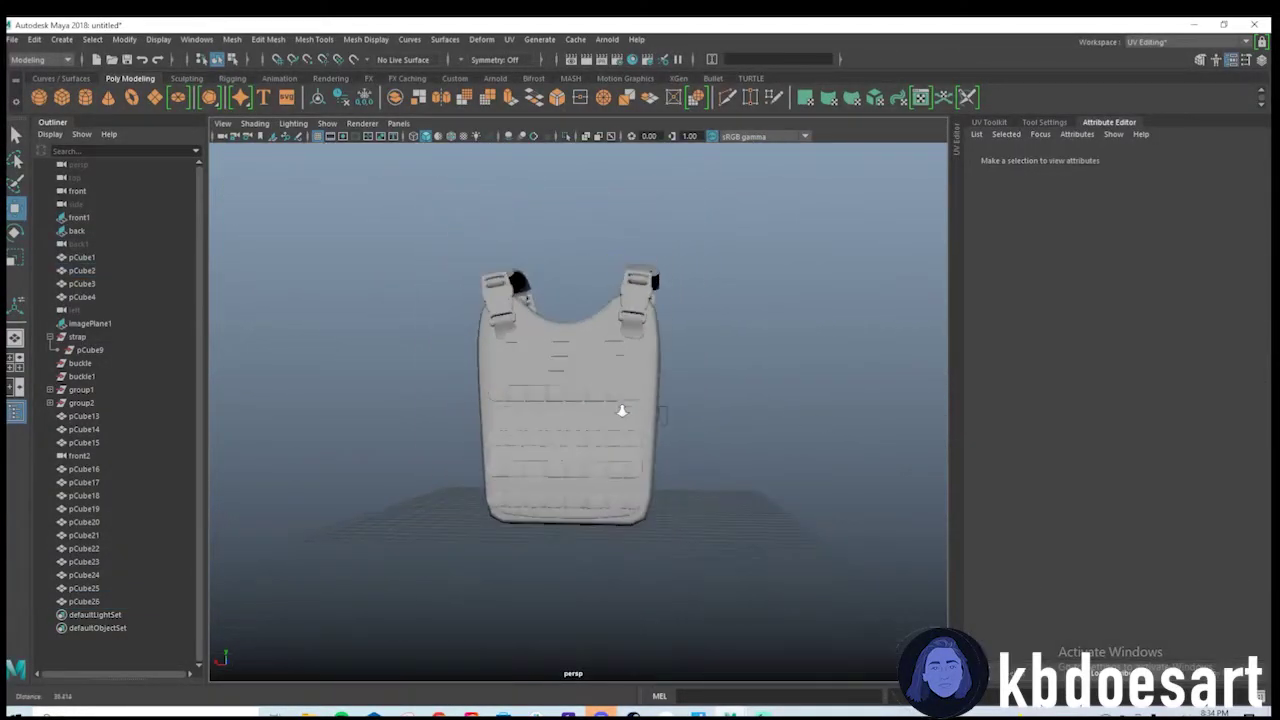
left_click_drag(620, 411, 596, 425, "alt")
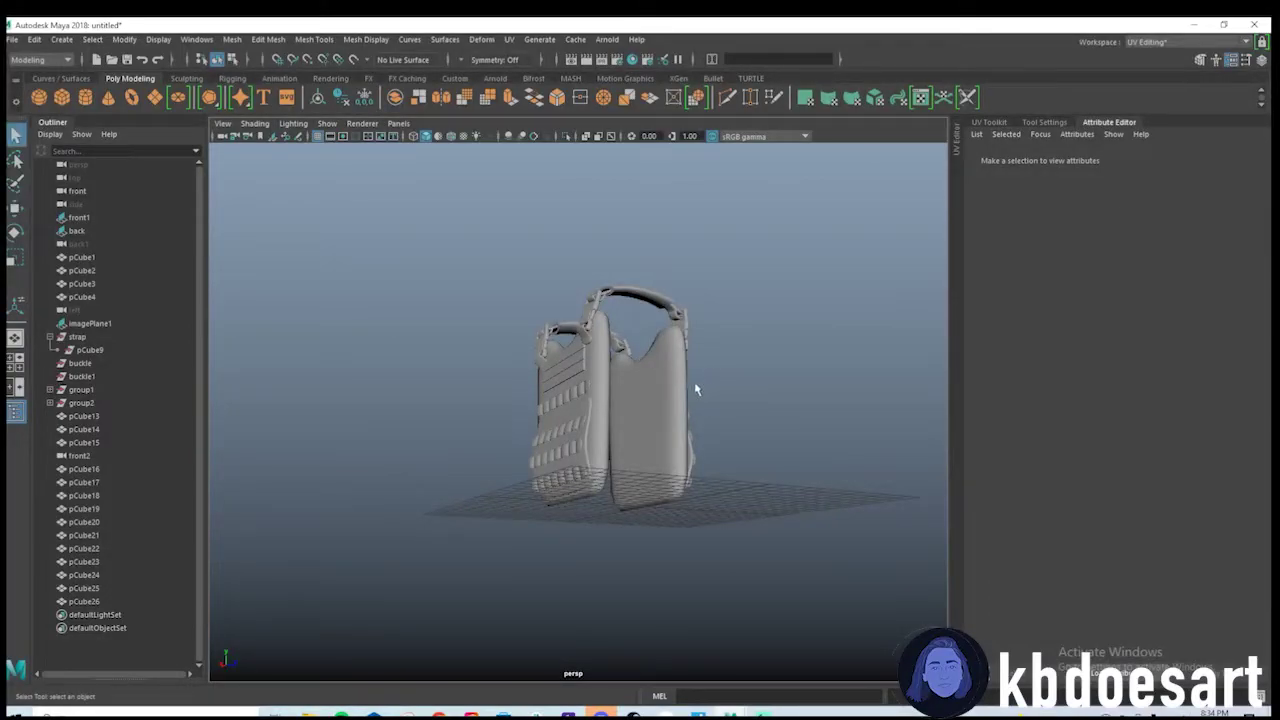
key("space")
key("space")
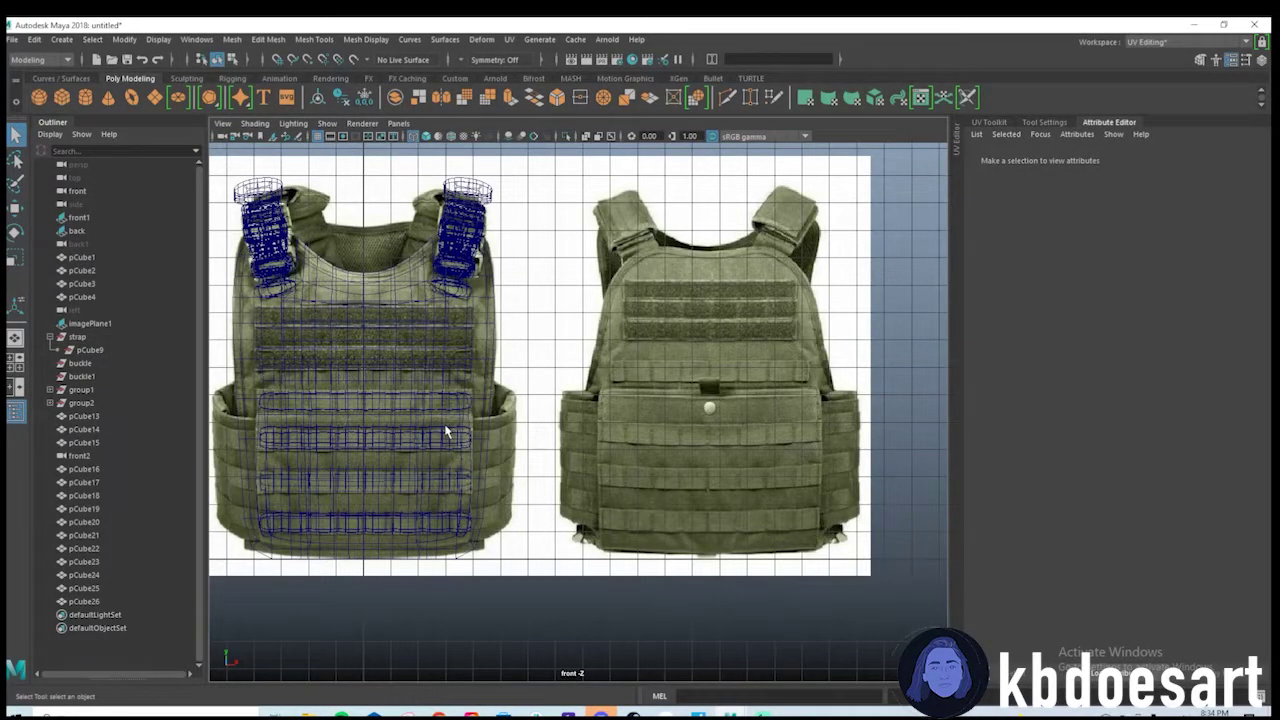
middle_click_drag(476, 451, 690, 456, "alt")
scroll(614, 454, "up", 2)
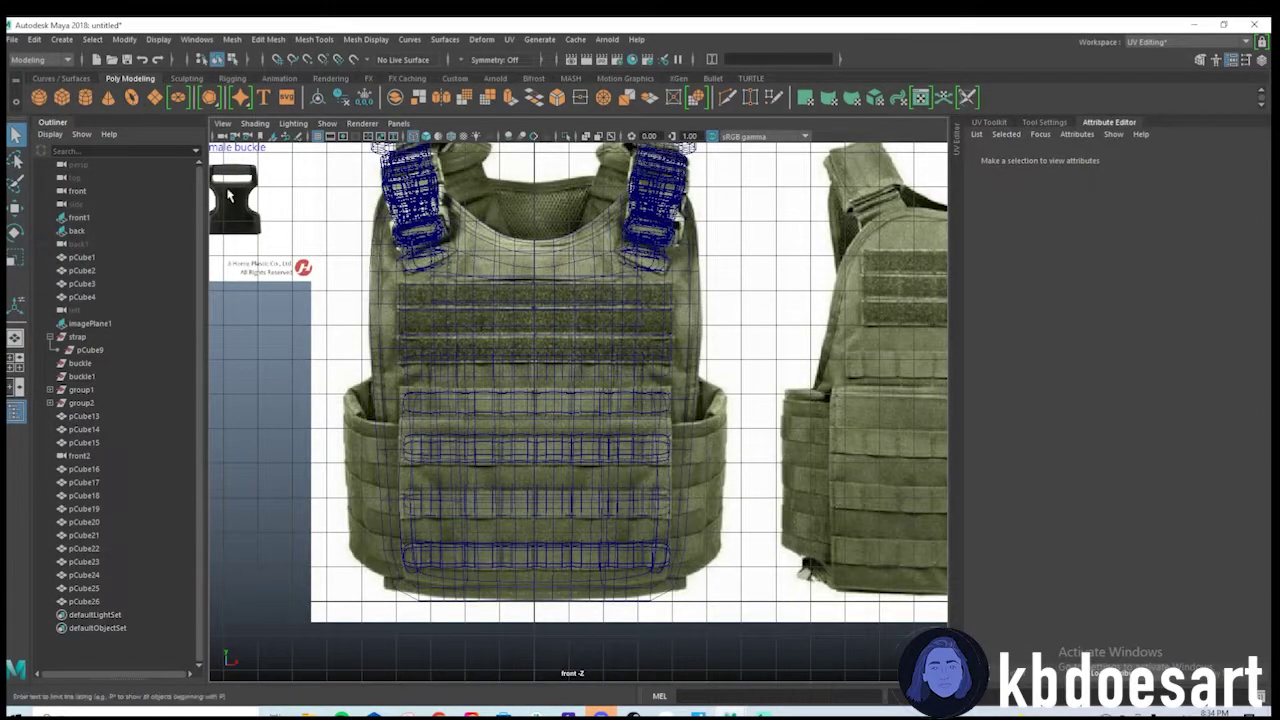
left_click(132, 97)
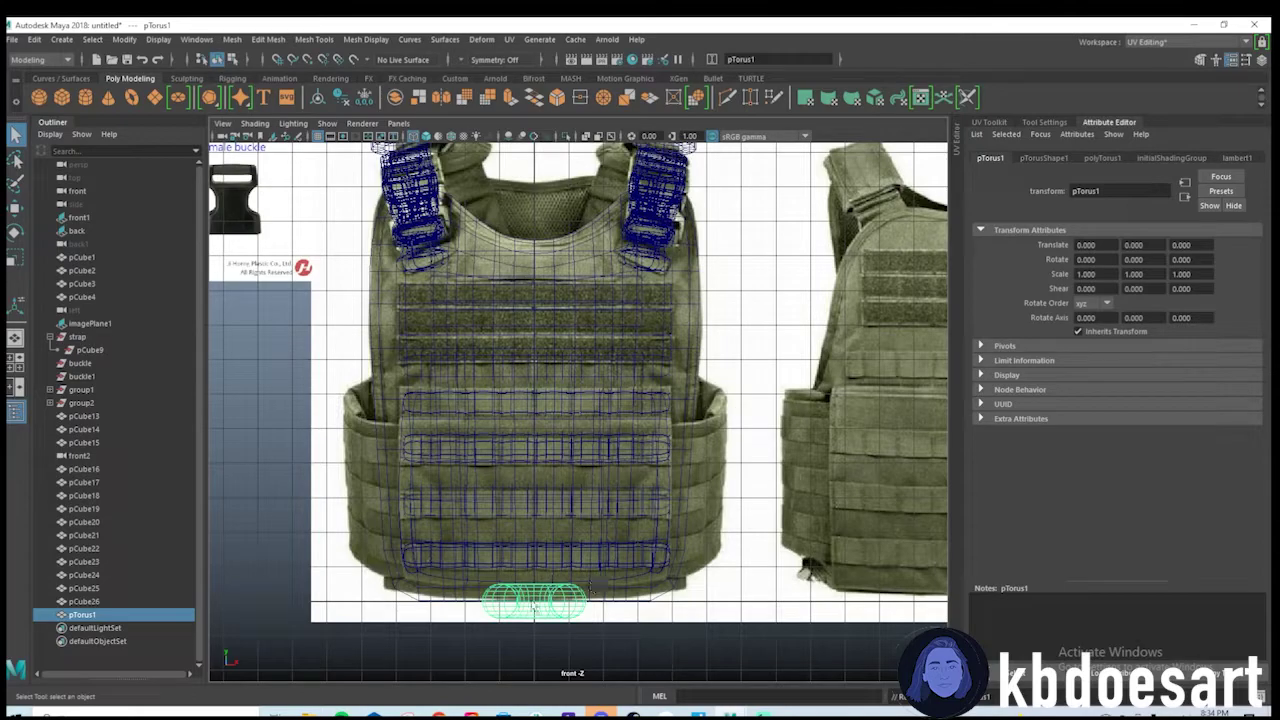
key("Delete")
right_click(754, 433)
right_click(698, 430)
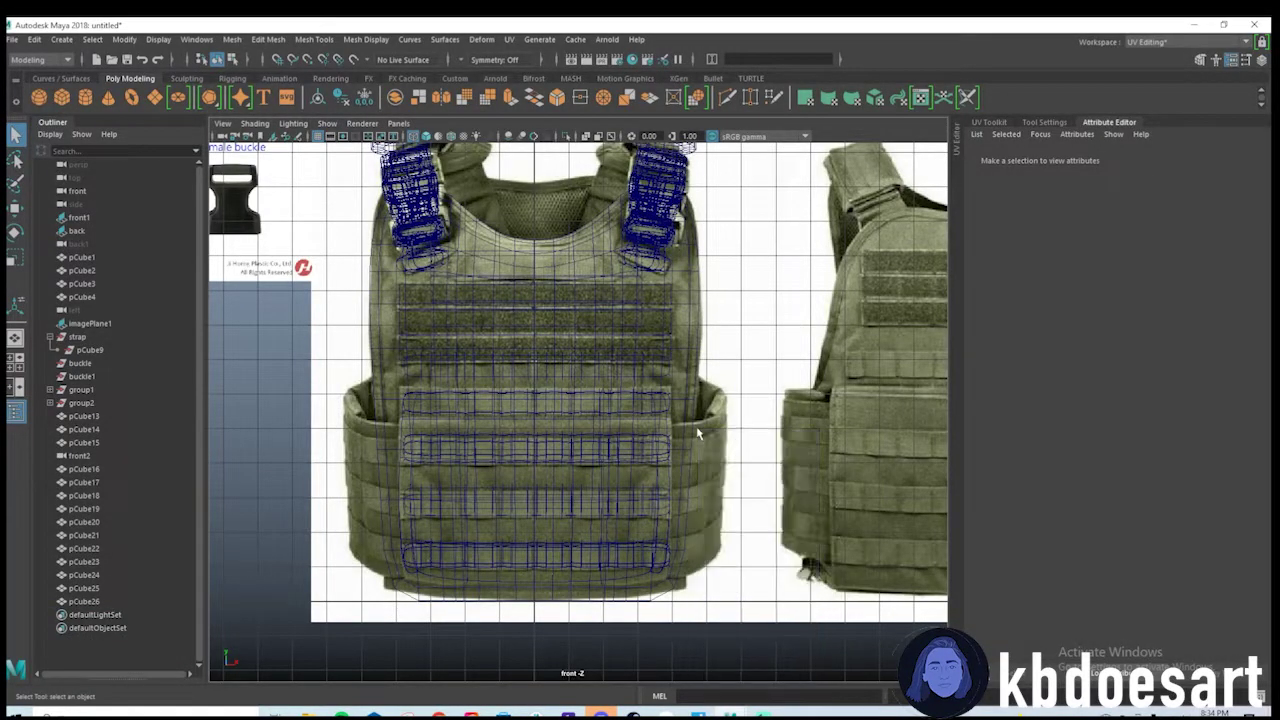
Create a polygon pipe, raise it to the reference side bands, and scale it to about 5.48 in X and to the bands' height.
key("w")
right_click(706, 404)
right_click(745, 320, "shift")
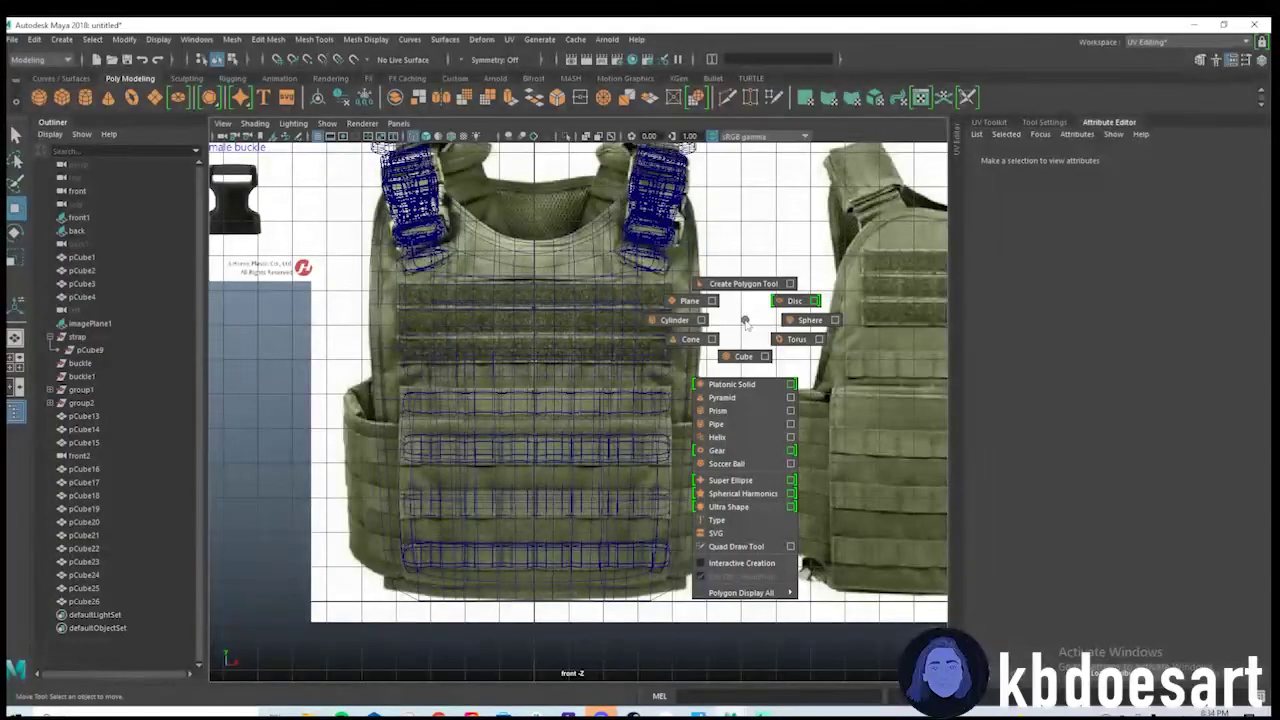
left_click(733, 426)
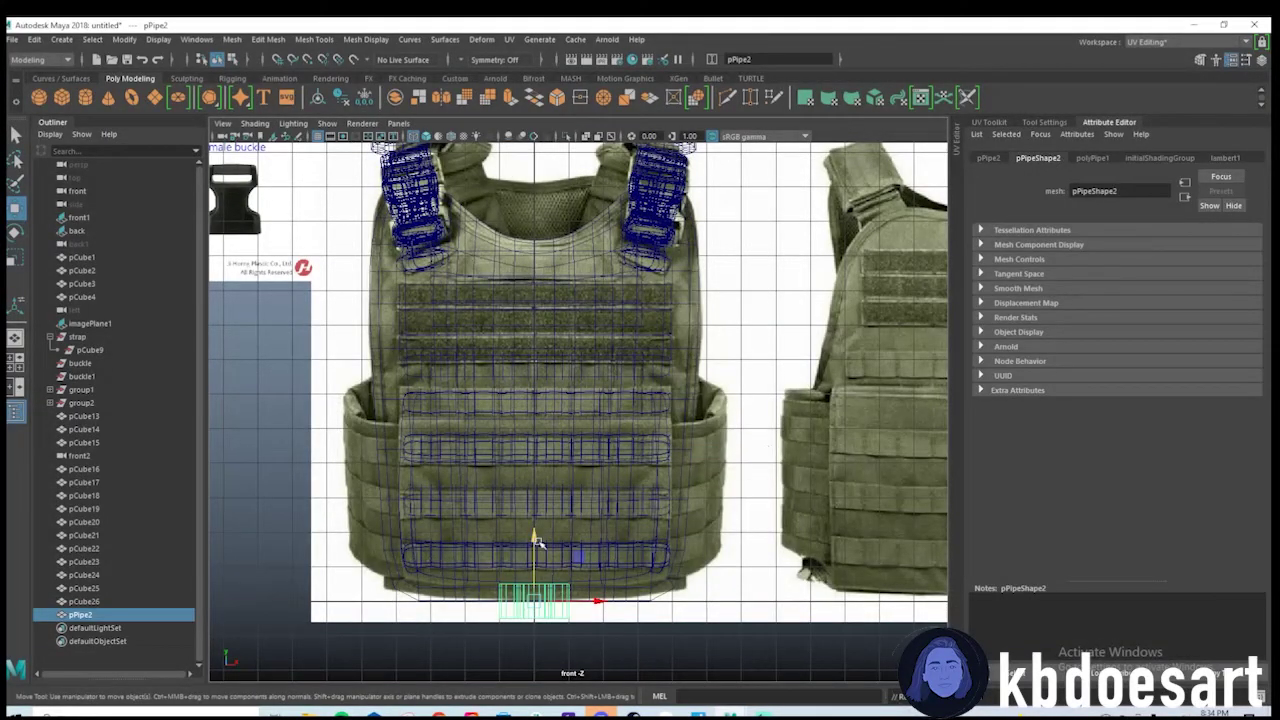
key("r")
left_click_drag(585, 490, 830, 455)
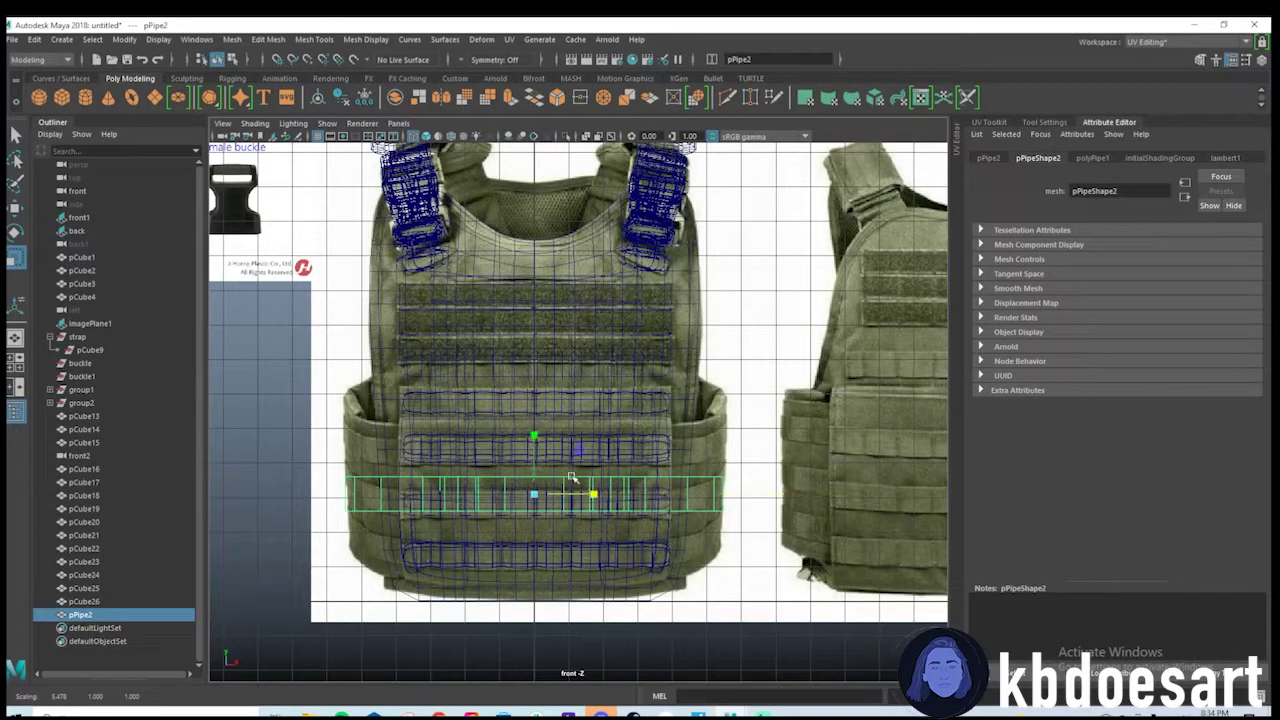
mouse_move(534, 438)
left_mouse_down()
mouse_move(528, 165)
mouse_move(532, 418)
left_mouse_up()
Move the pipe in depth so it sits midway between the front and back panels.
key("w")
key("space")
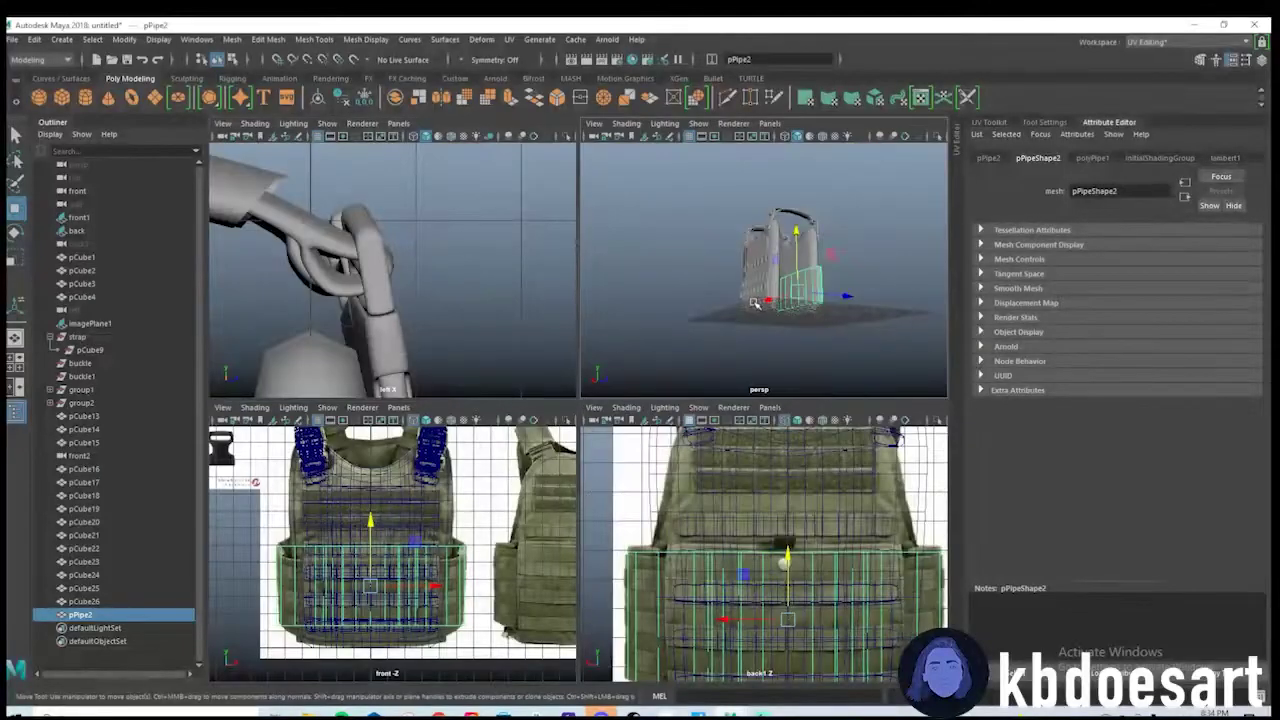
key("space")
left_click_drag(636, 456, 608, 490, "alt")
left_click_drag(686, 444, 656, 445)
key("r")
right_click_drag(648, 456, 705, 460, "alt")
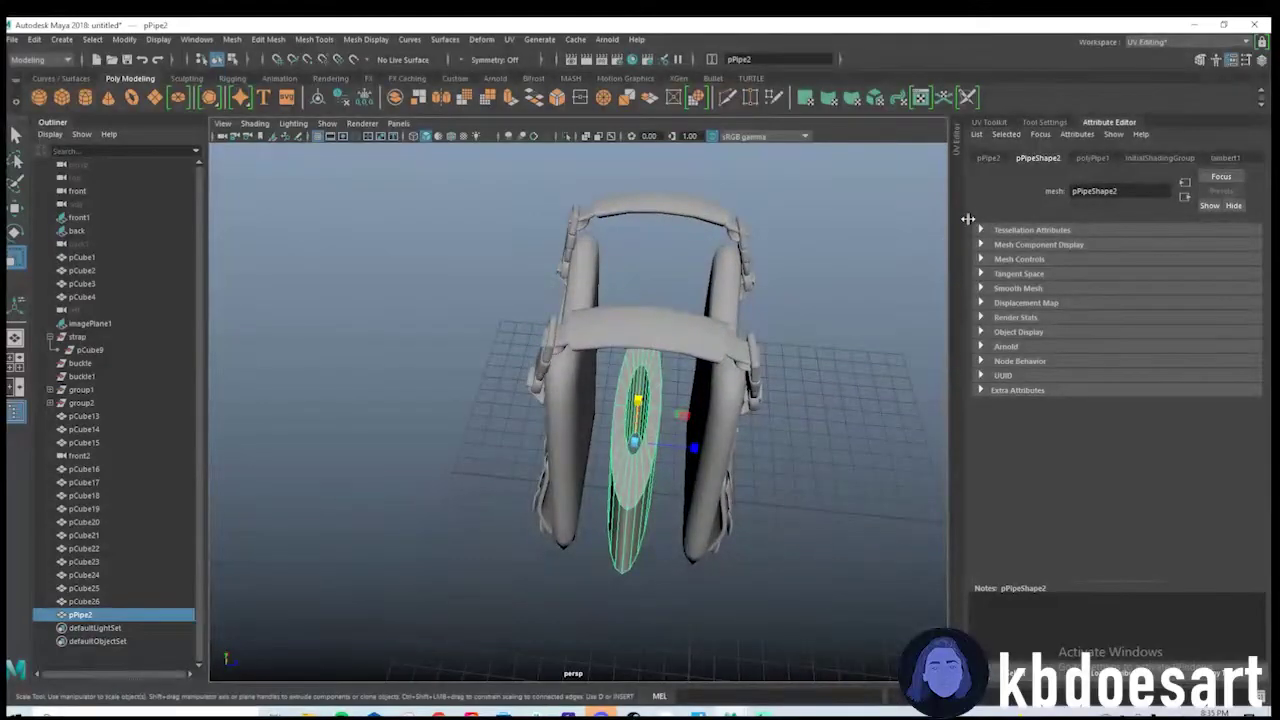
Set the pipe's radius to 5 and scale down its width to fit around the vest's sides.
left_click(1093, 158)
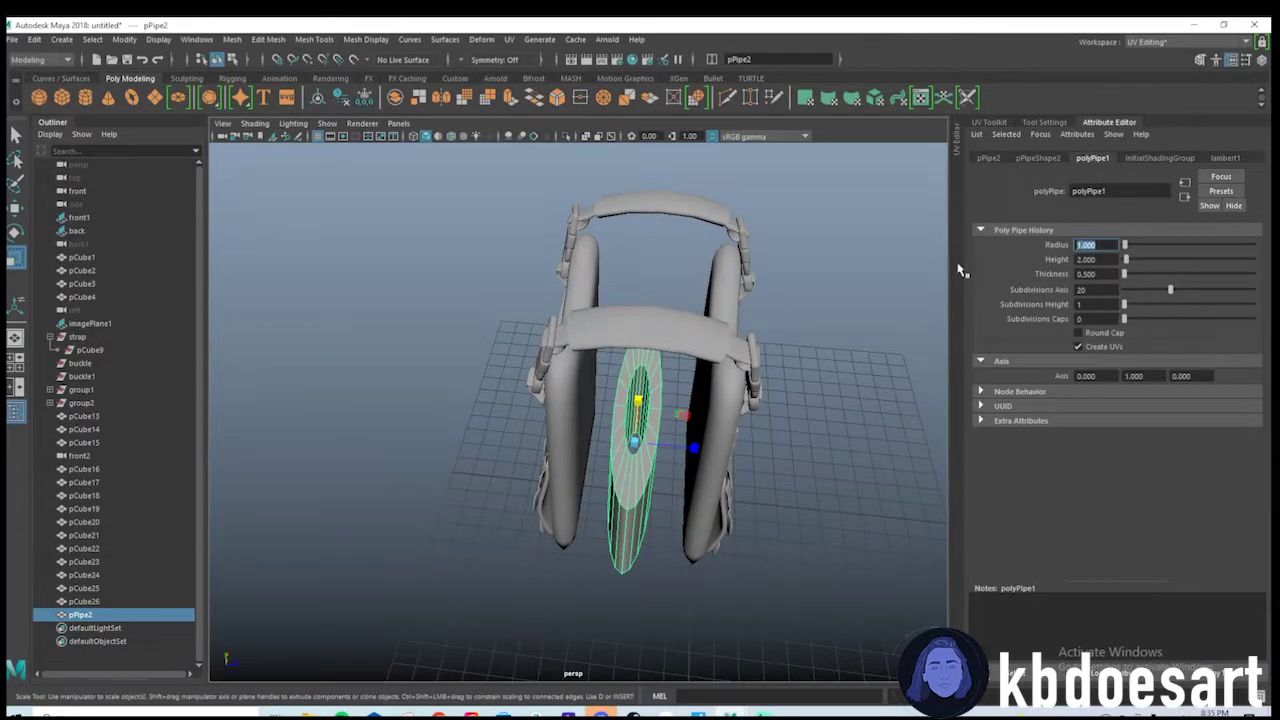
type("5")
key("Return")
left_click_drag(757, 484, 645, 479, "alt")
right_click_drag(777, 474, 620, 490, "alt")
left_click_drag(620, 490, 556, 462, "alt")
left_click_drag(648, 431, 711, 483)
Scale the pipe in depth so it bridges the front and back panels, and set its thickness to 0.3.
right_click_drag(711, 483, 760, 460, "alt")
middle_click_drag(750, 440, 657, 495, "alt")
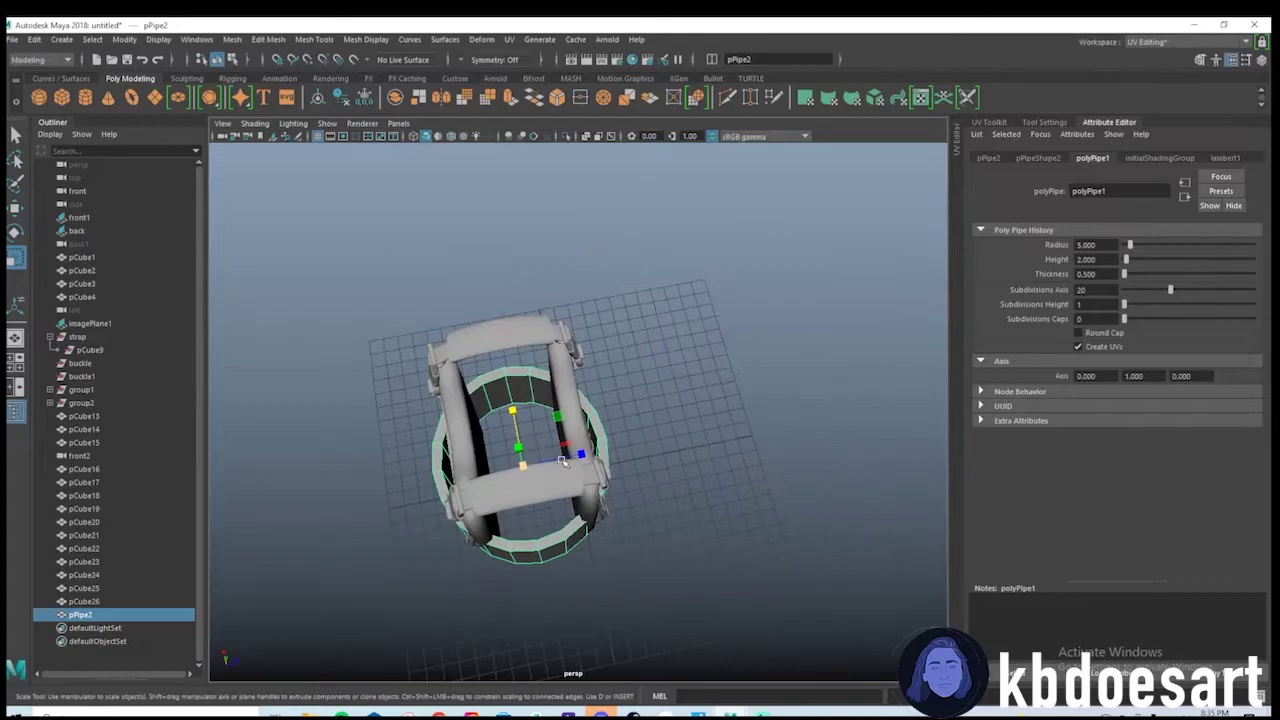
left_click_drag(583, 451, 720, 435)
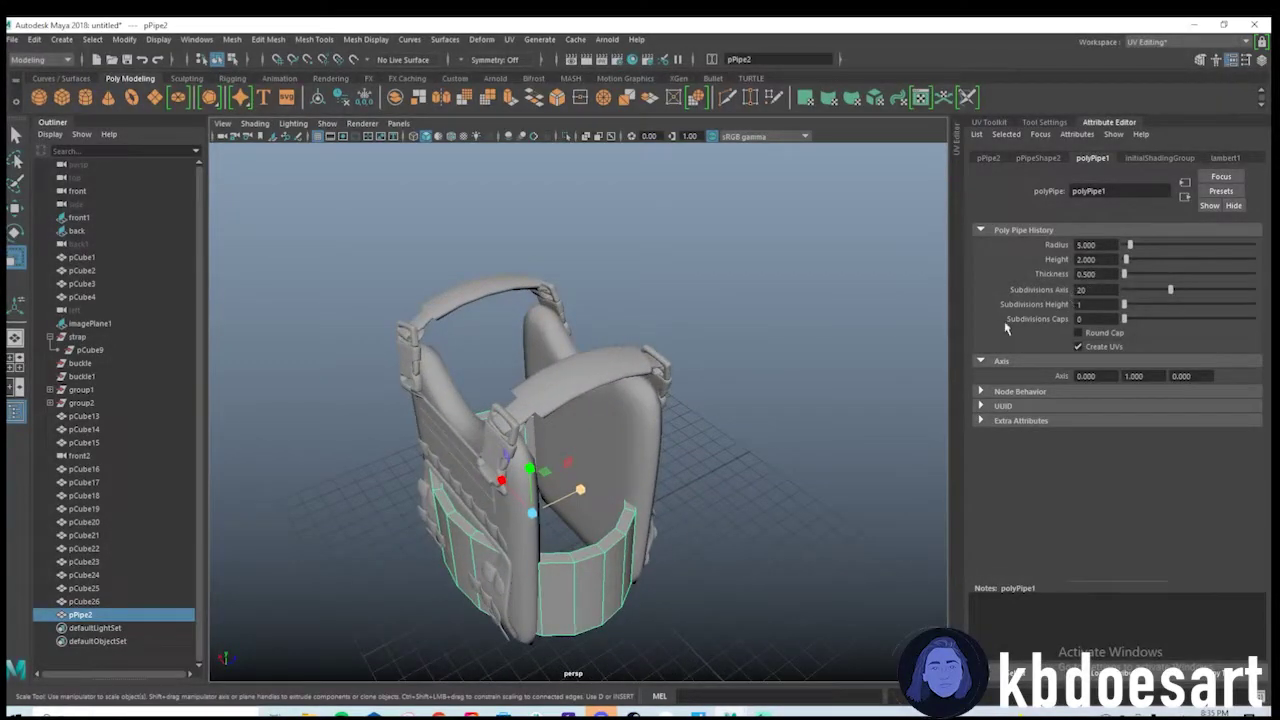
left_click_drag(677, 523, 657, 506, "alt")
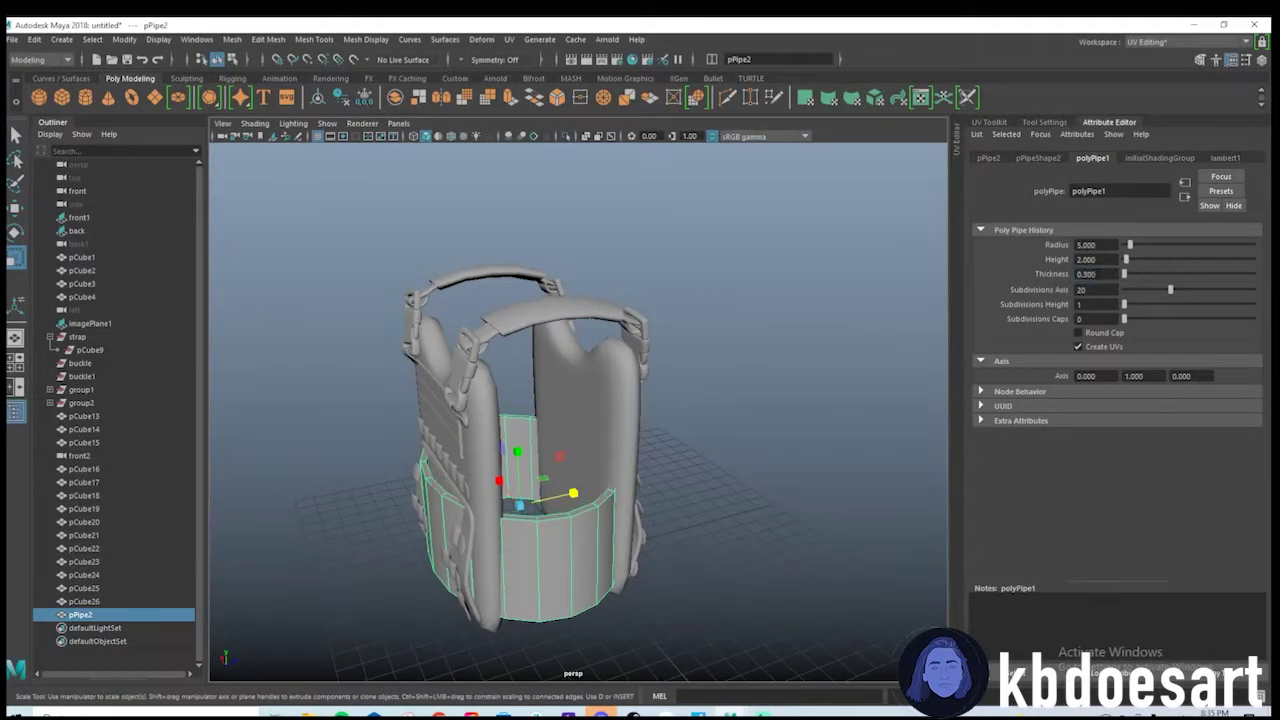
Fine-tune the side band's scale and check its width and height against the front and back reference images.
left_click_drag(655, 500, 596, 356, "alt")
key("r")
left_click_drag(512, 378, 500, 530)
key("space")
key("space")
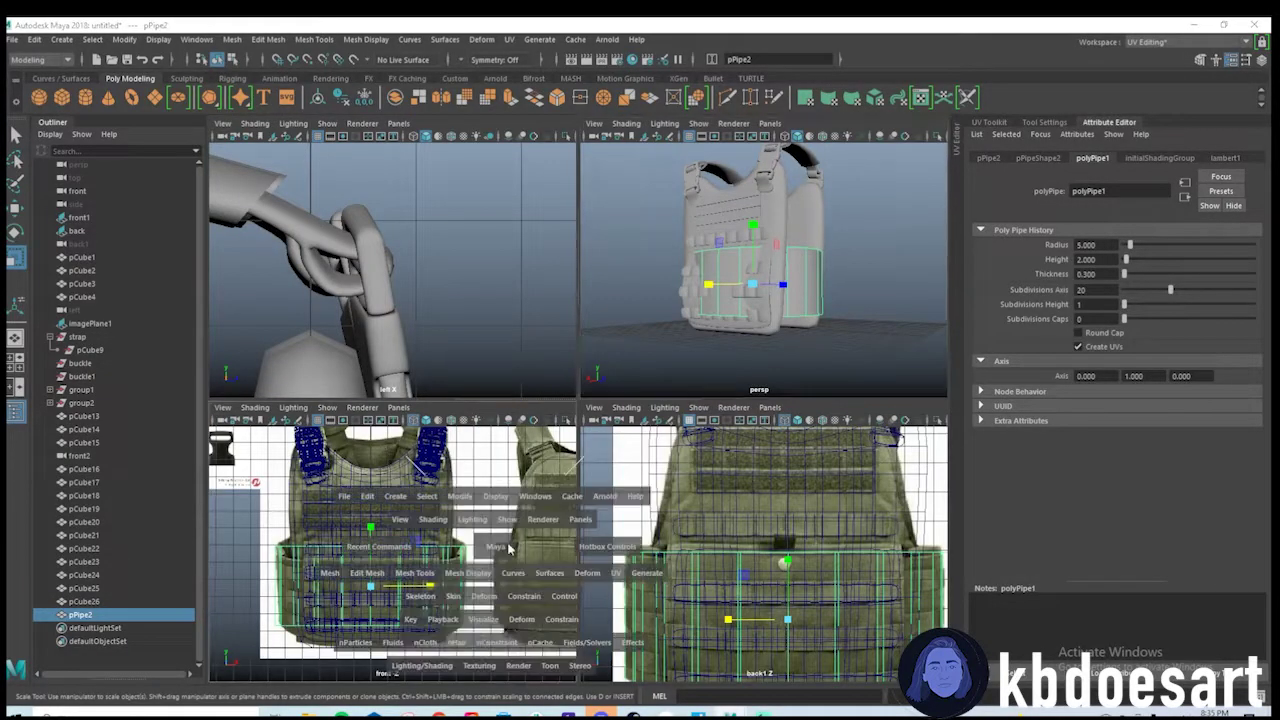
key("space")
key("space")
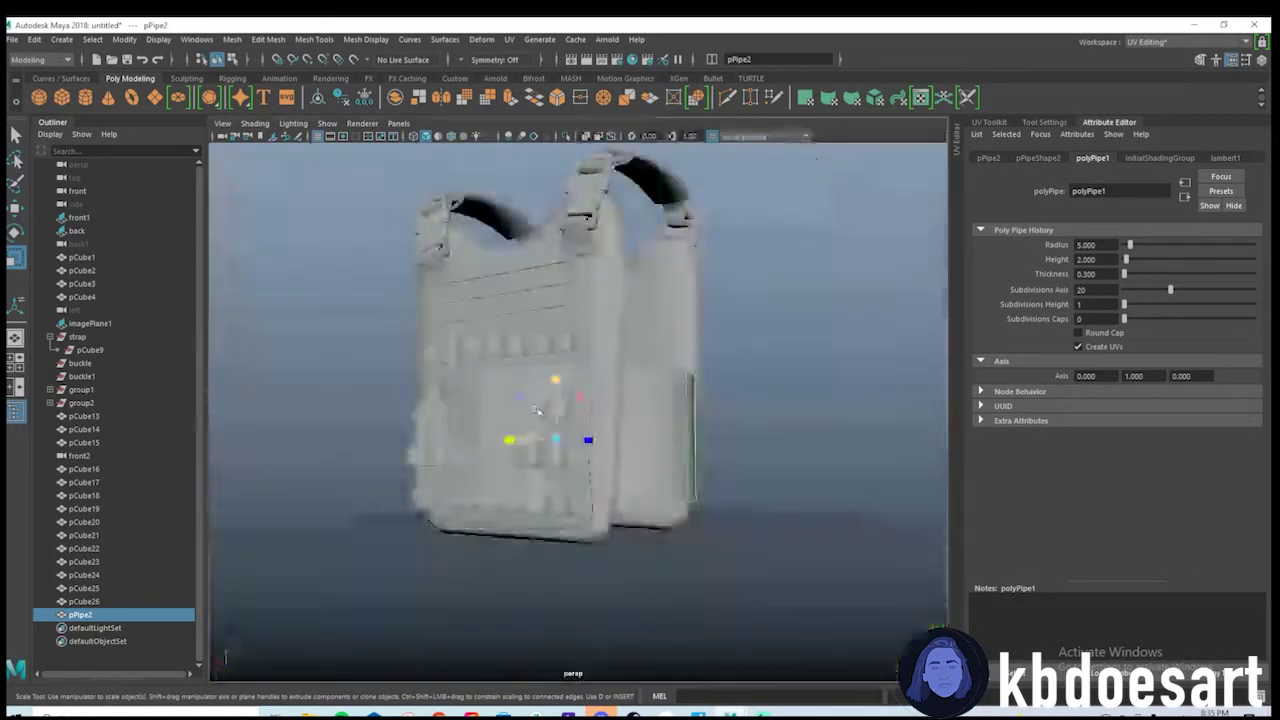
Select the band's vertical edges protruding through the back's lower webbing panel and move them inward toward the vest.
left_click_drag(537, 410, 662, 458, "alt")
right_click_drag(662, 458, 645, 320)
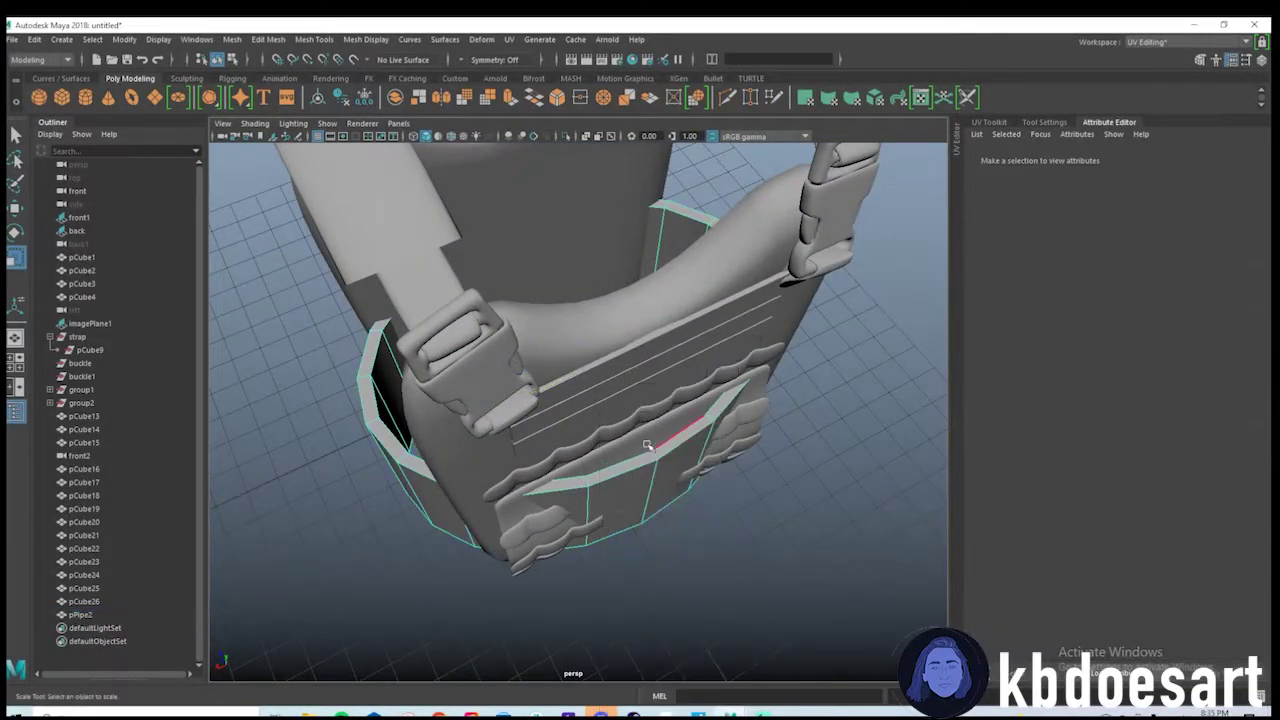
double_click(655, 475)
left_click_drag(657, 480, 532, 485, "alt")
left_click(545, 488, "shift")
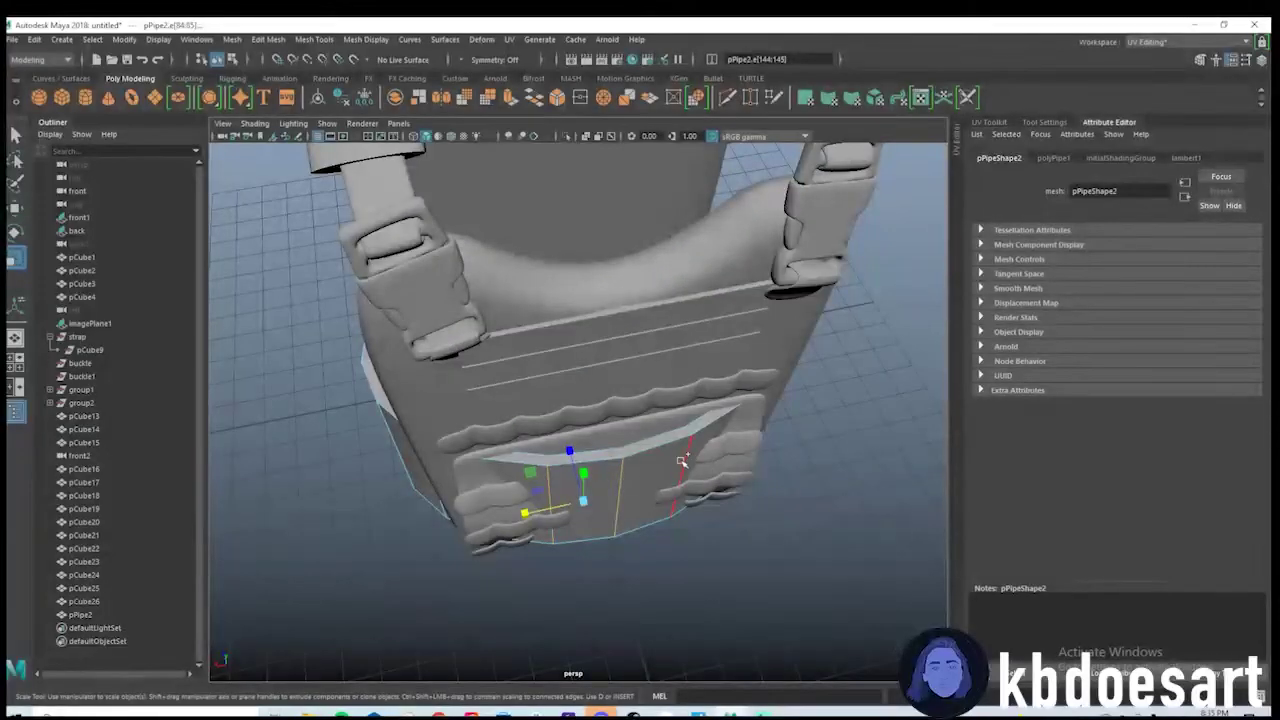
key("w")
left_click_drag(601, 458, 708, 390)
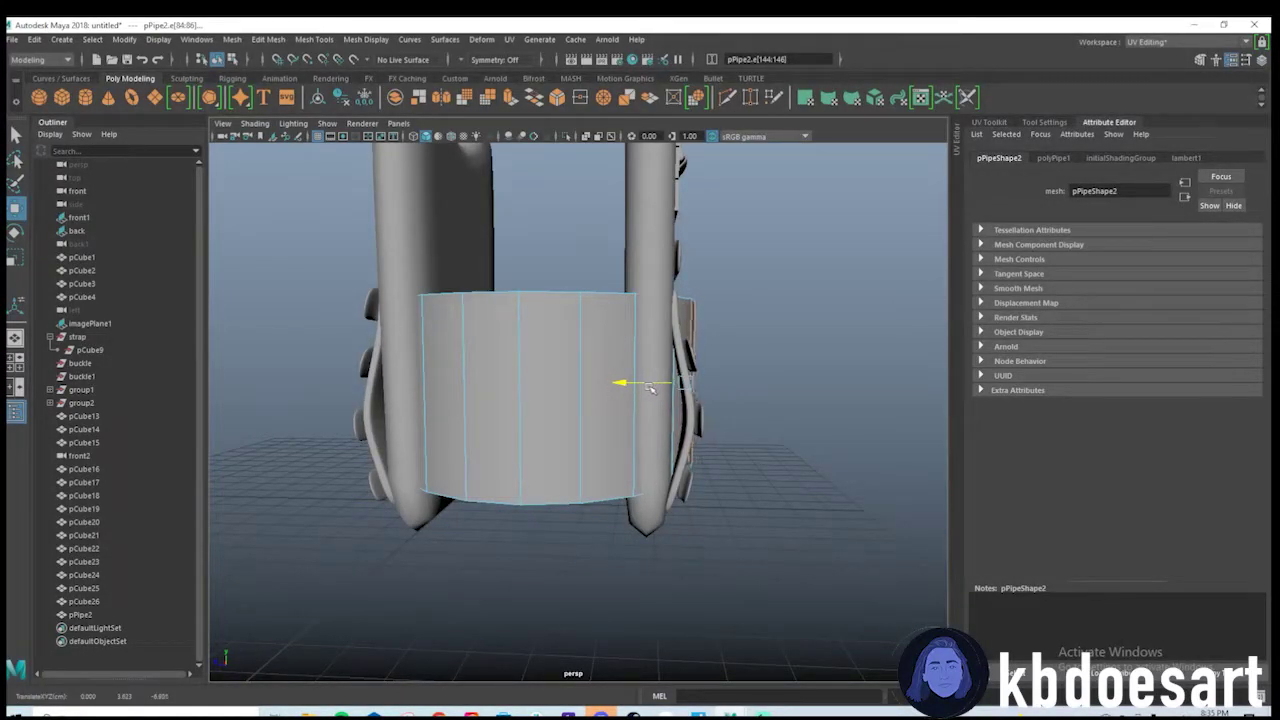
left_click_drag(650, 388, 550, 393, "alt")
Pull the band's middle edges inward behind the front webbing panel, return to object mode and clear the selection.
key("r")
key("w")
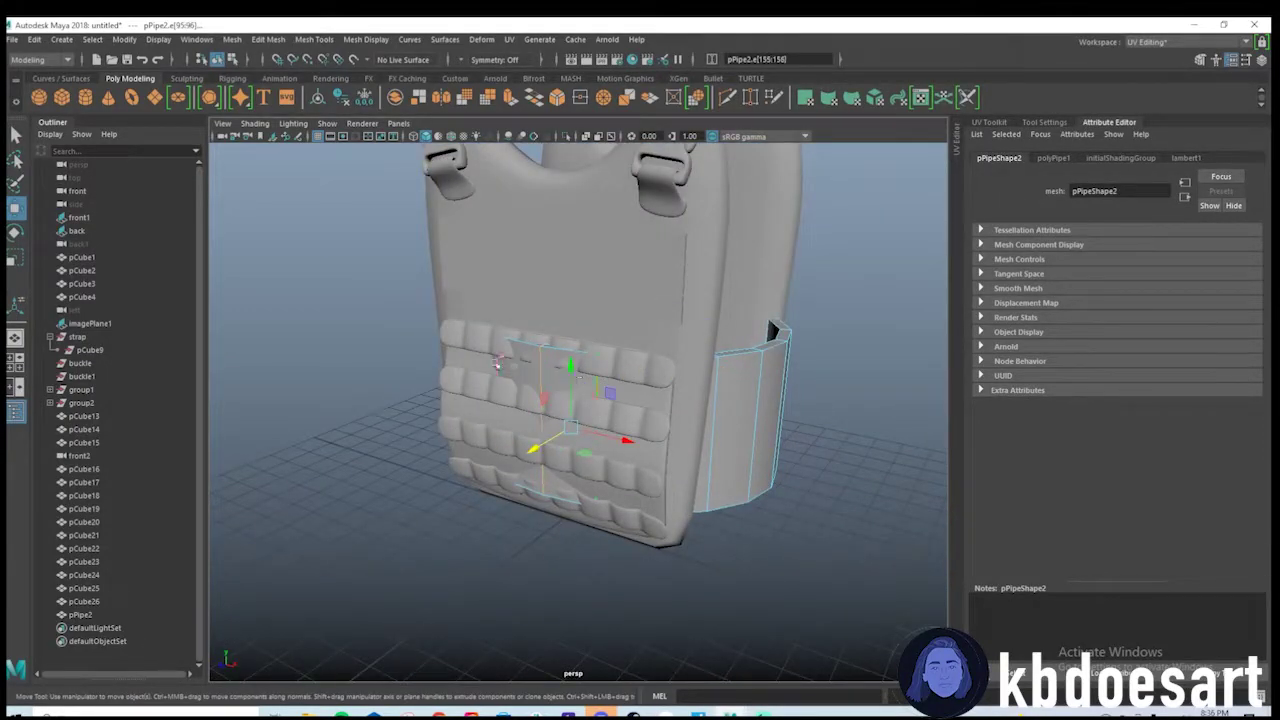
key("r")
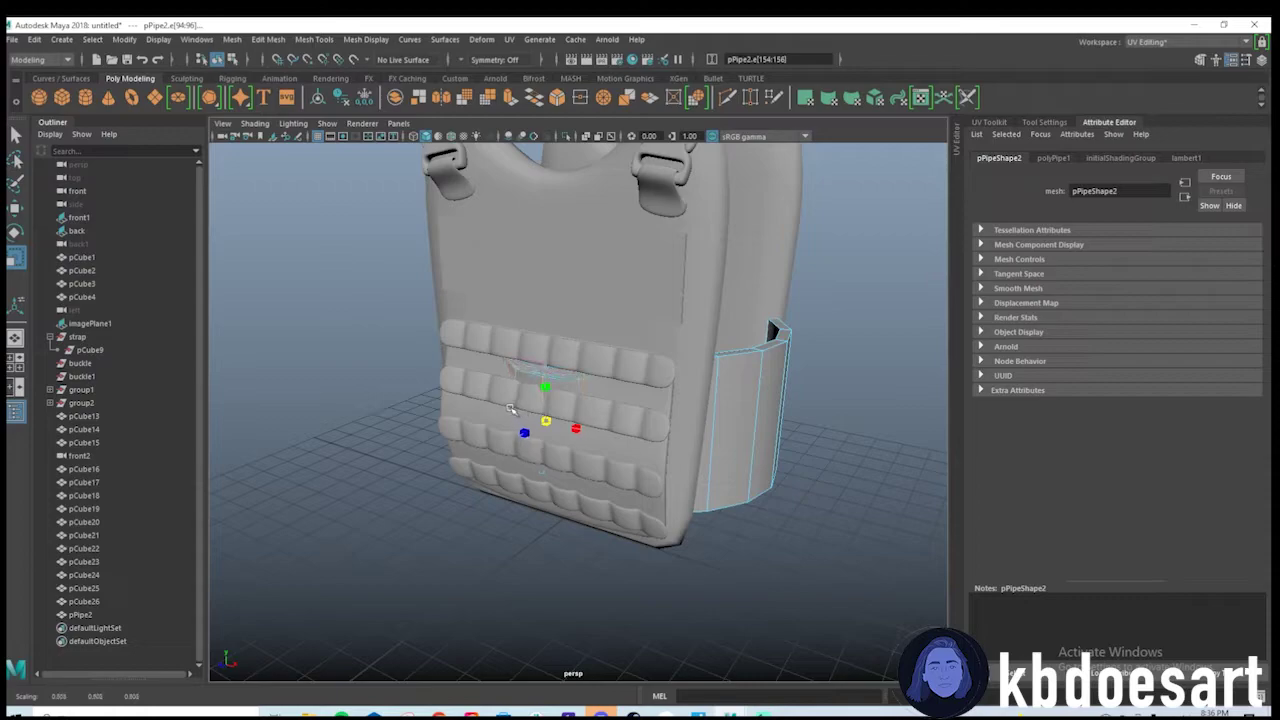
left_click_drag(511, 409, 624, 466, "alt")
right_click_drag(650, 360, 719, 302)
left_click(796, 323)
right_click_drag(796, 326, 580, 387, "alt")
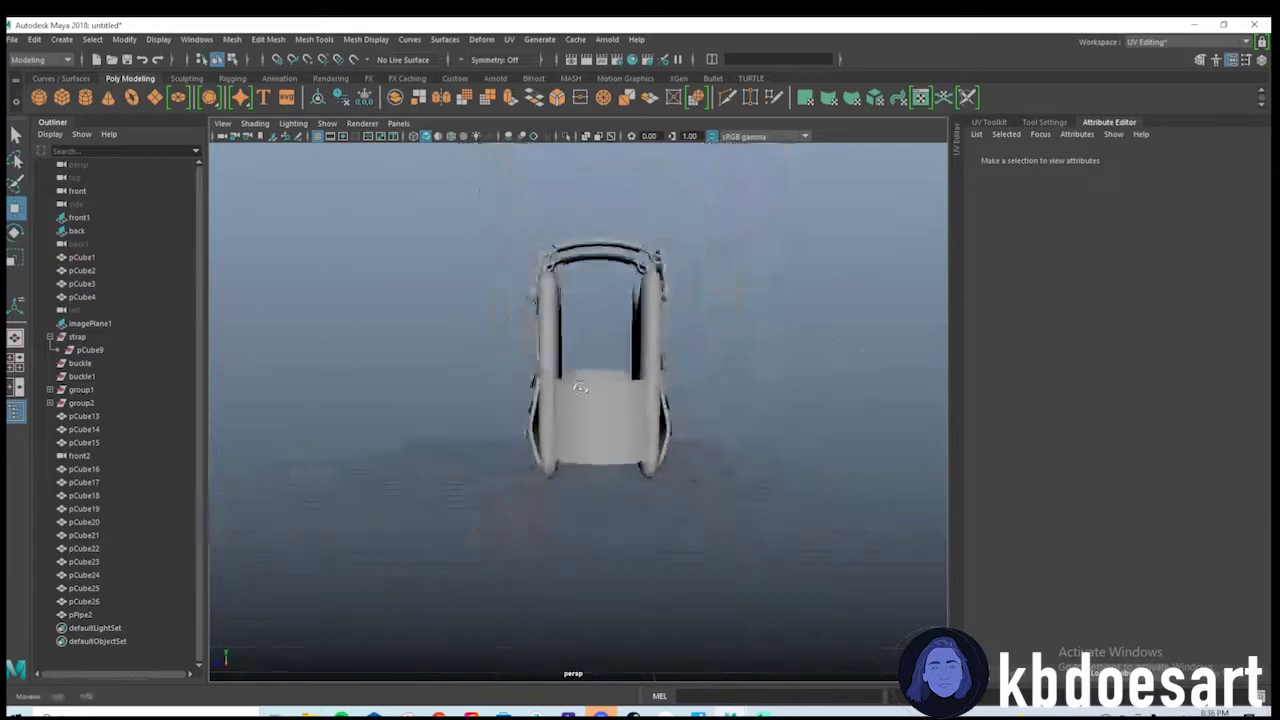
Duplicate a segmented webbing strip and move the copy out beside the side band.
left_click_drag(580, 388, 615, 388, "alt")
left_click(645, 364)
left_click_drag(656, 430, 600, 398, "alt")
key("ctrl+d")
left_click_drag(667, 371, 625, 500)
Set the copied strip's rotation to 0 in X and -90 in Y so it runs along the side band.
left_click(993, 158)
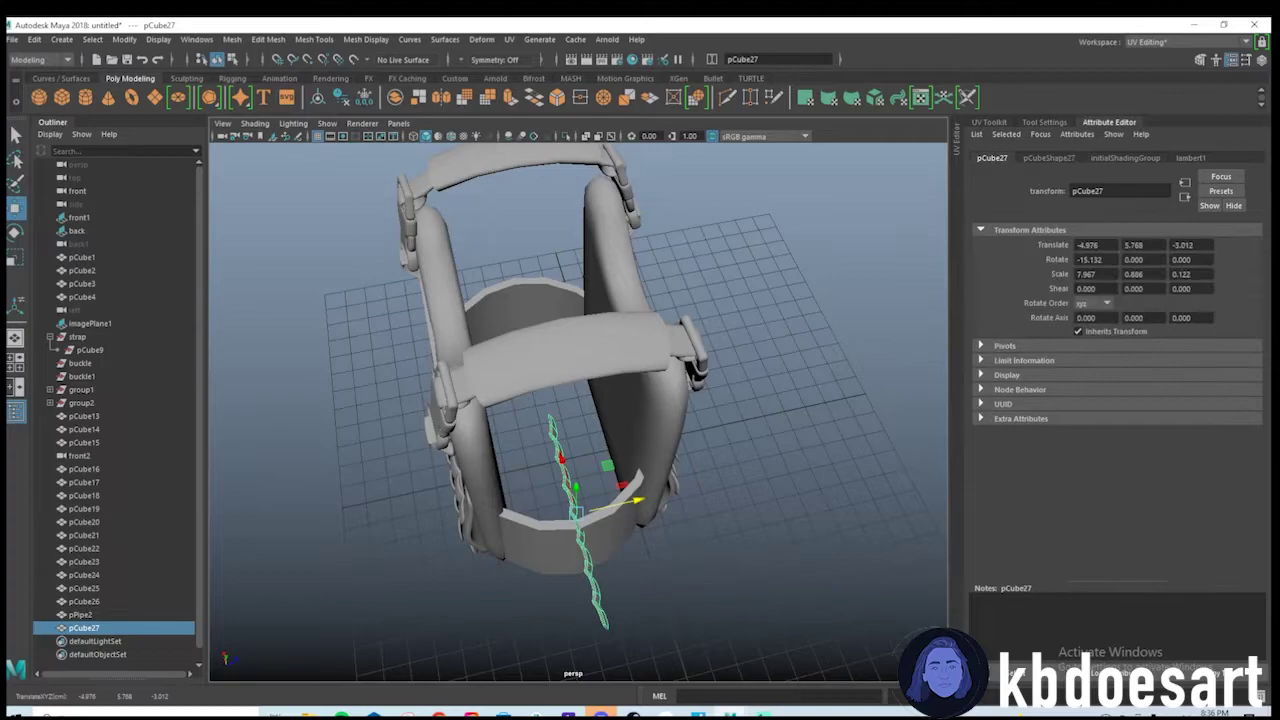
type("0")
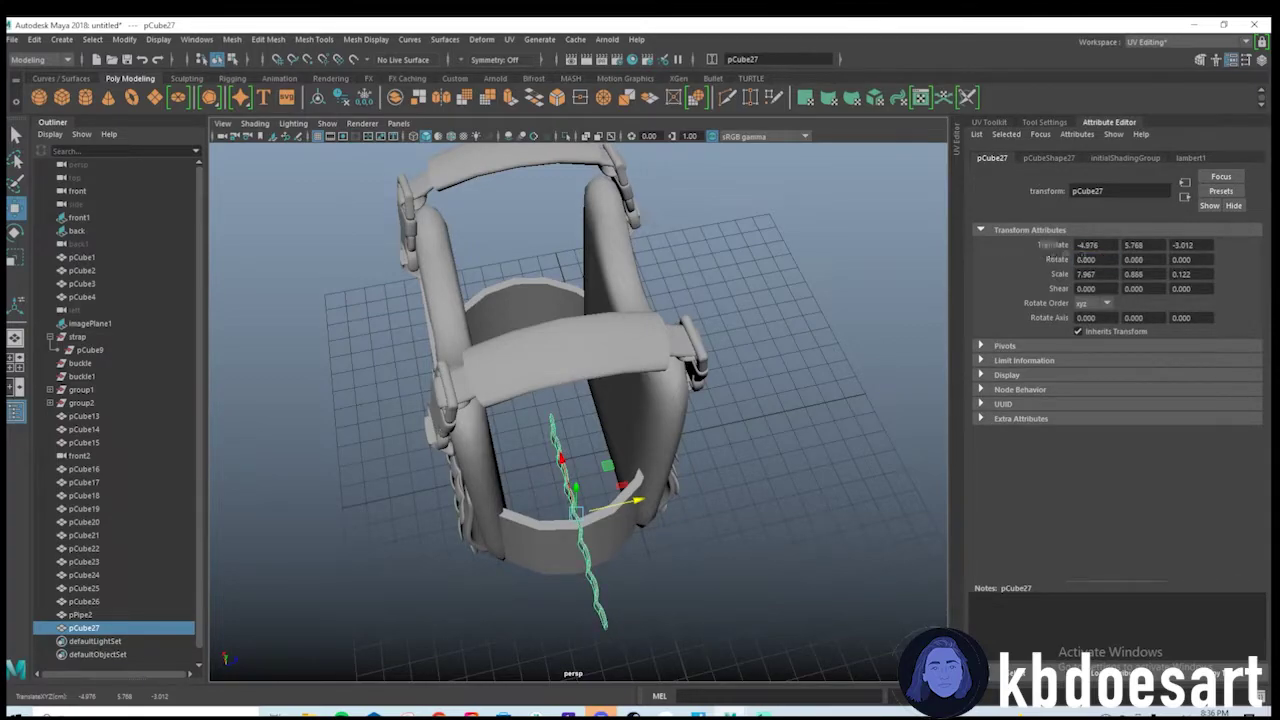
key("Tab")
type("90")
key("Return")
left_click_drag(462, 500, 500, 449, "alt")
left_click_drag(622, 403, 546, 461, "alt")
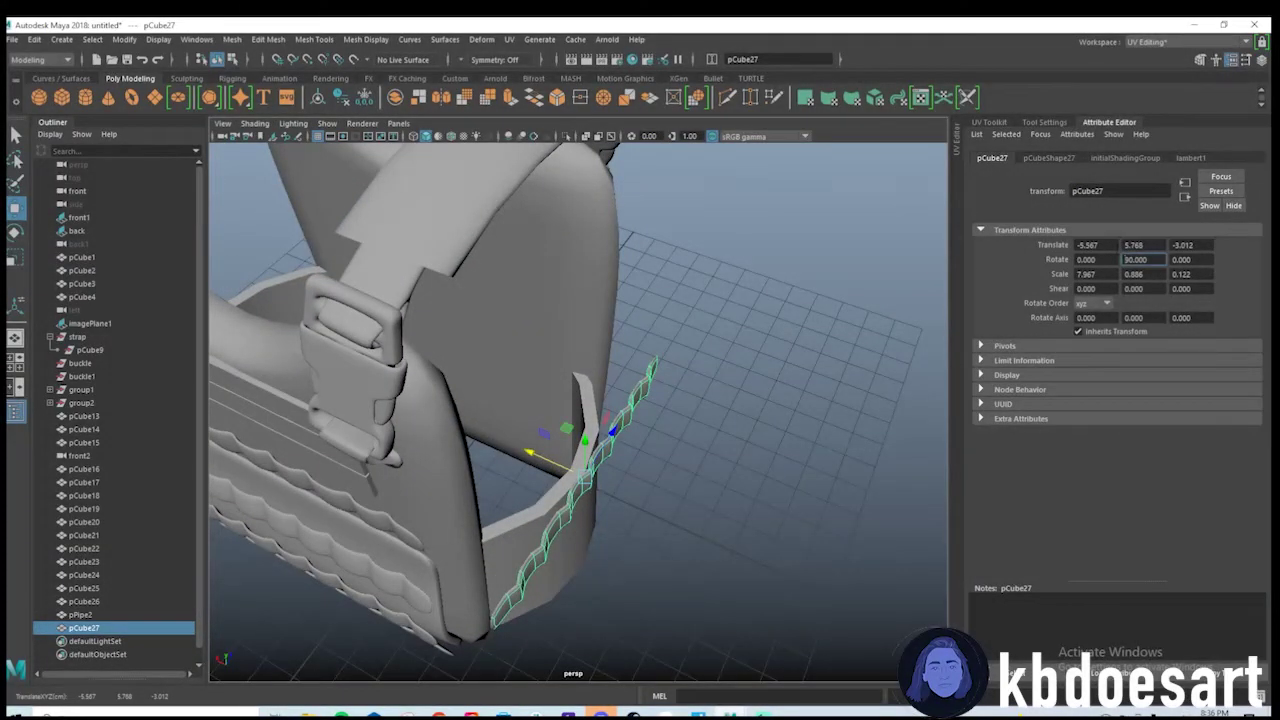
type("-")
key("Return")
Position the strip against the upper part of the side band and add a nonlinear Bend deformer to it.
mouse_move(661, 452)
left_mouse_down("alt")
mouse_move(534, 396)
mouse_move(533, 350)
mouse_move(535, 381)
mouse_move(777, 463)
mouse_move(697, 496)
mouse_move(674, 440)
left_mouse_up("alt")
scroll(674, 440, "up", 4)
left_click_drag(562, 431, 500, 360)
left_click(481, 39)
mouse_move(600, 208)
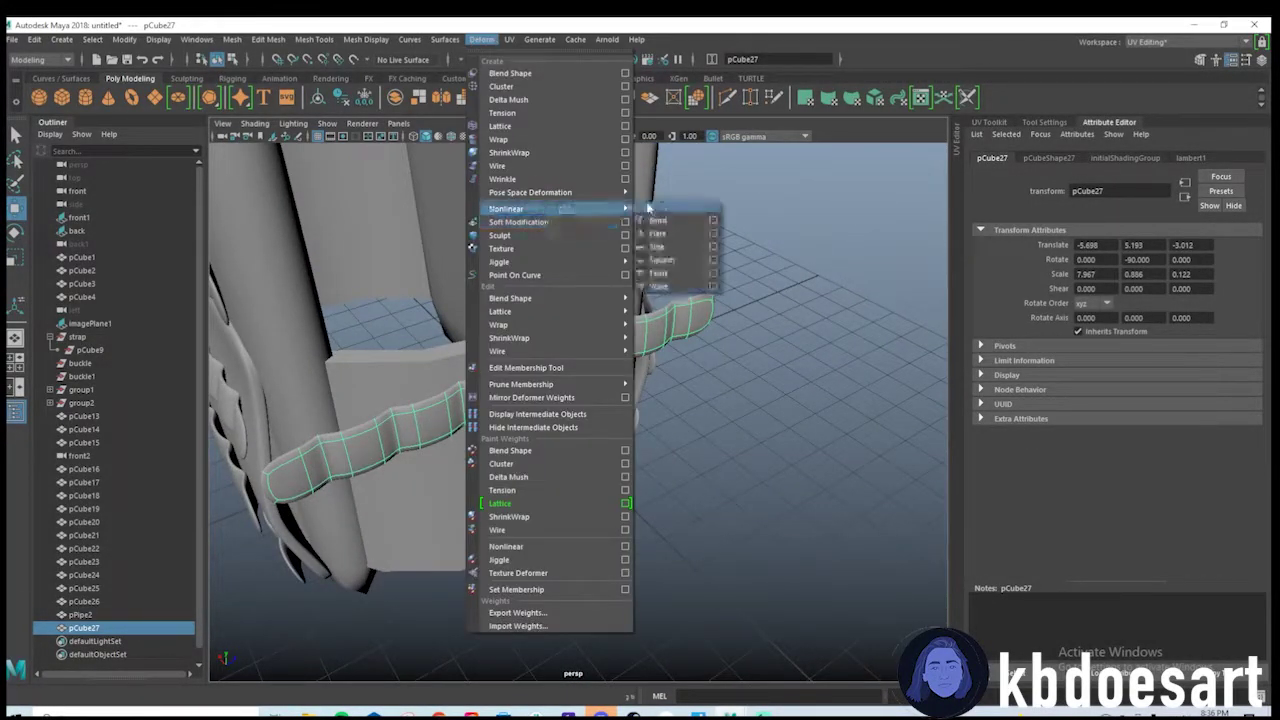
left_click(657, 220)
left_click_drag(657, 220, 1006, 290, "alt")
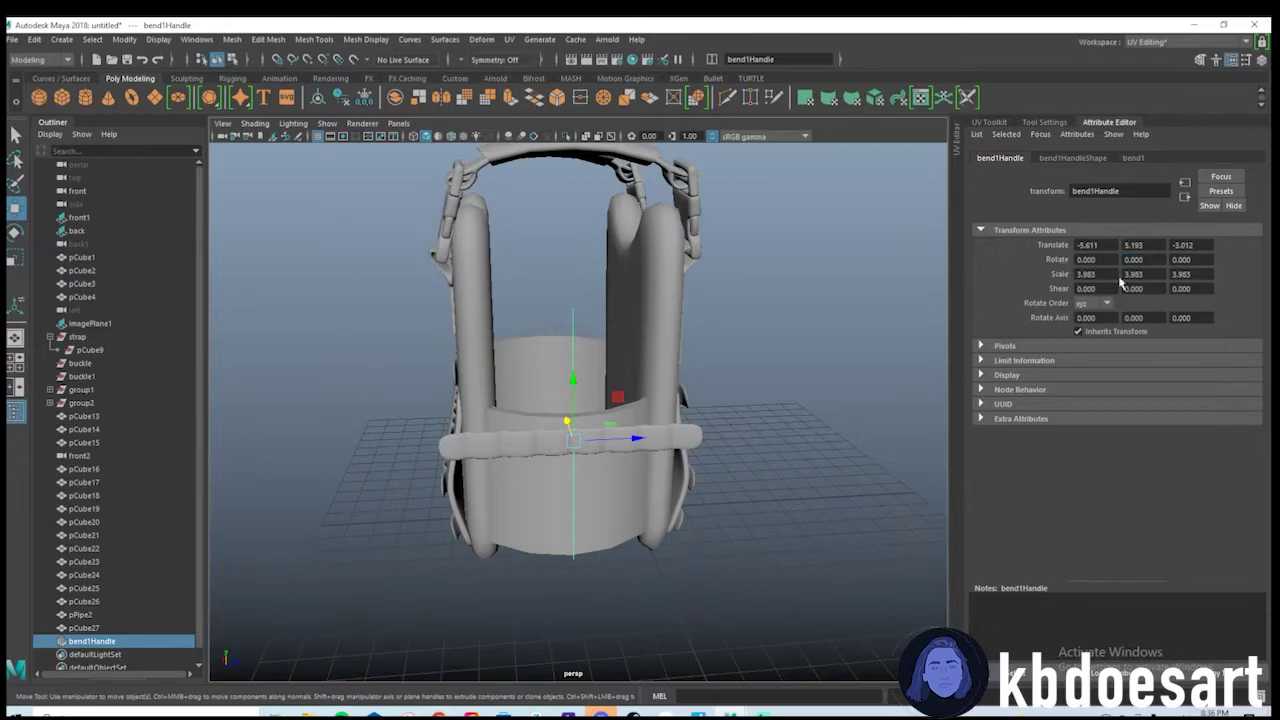
Rotate the bend handle about 90 degrees in X and raise the bend curvature to about 65.
key("e")
left_click_drag(630, 405, 650, 452)
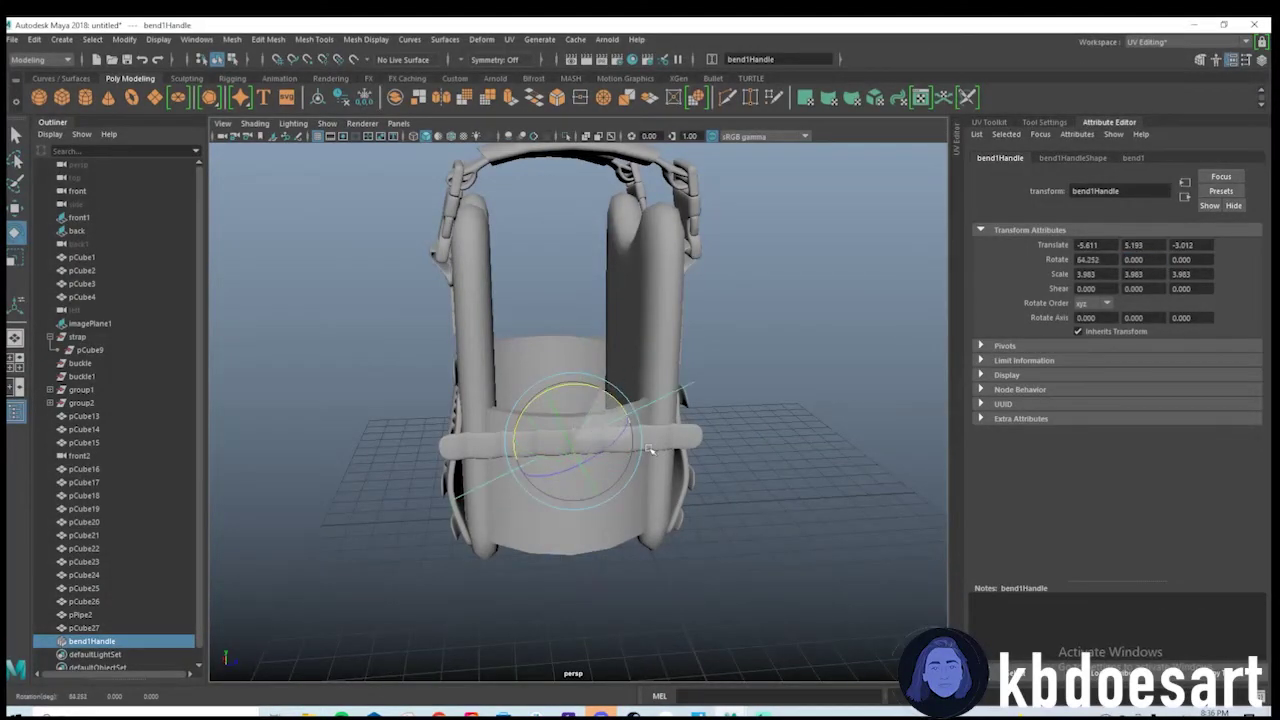
left_click_drag(673, 500, 668, 496)
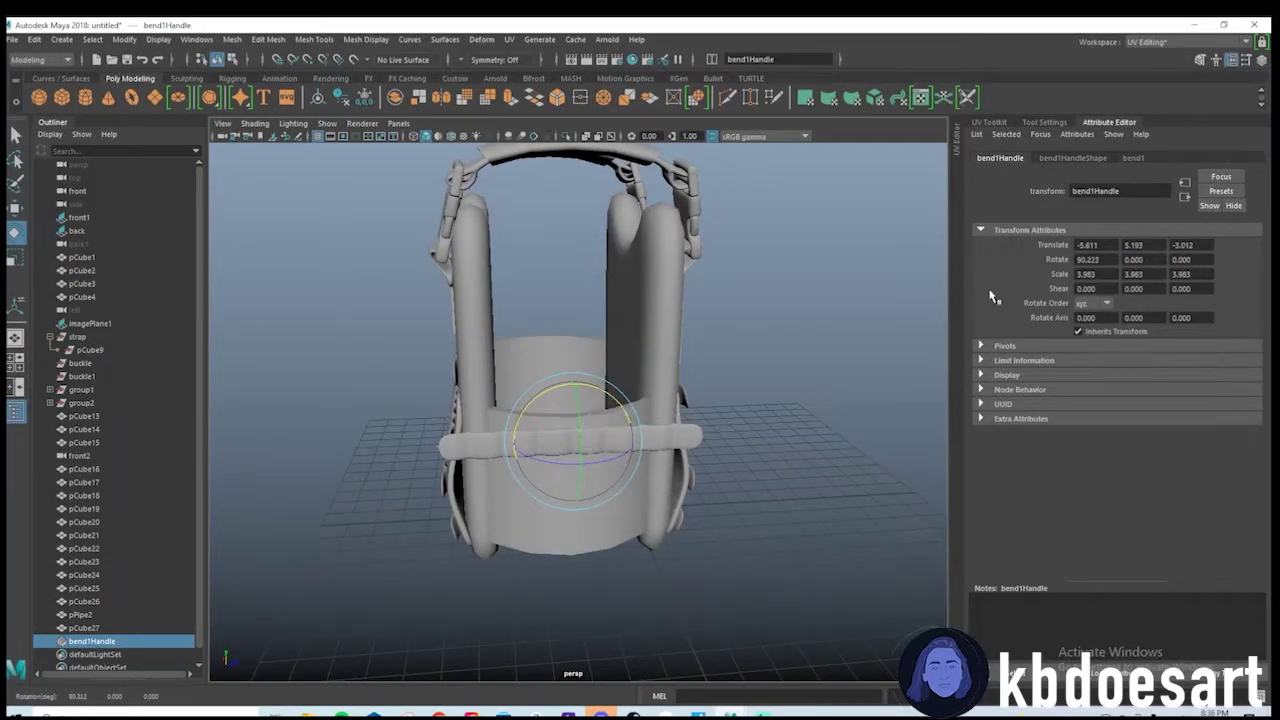
left_click(1133, 157)
left_click_drag(1180, 245, 1220, 248)
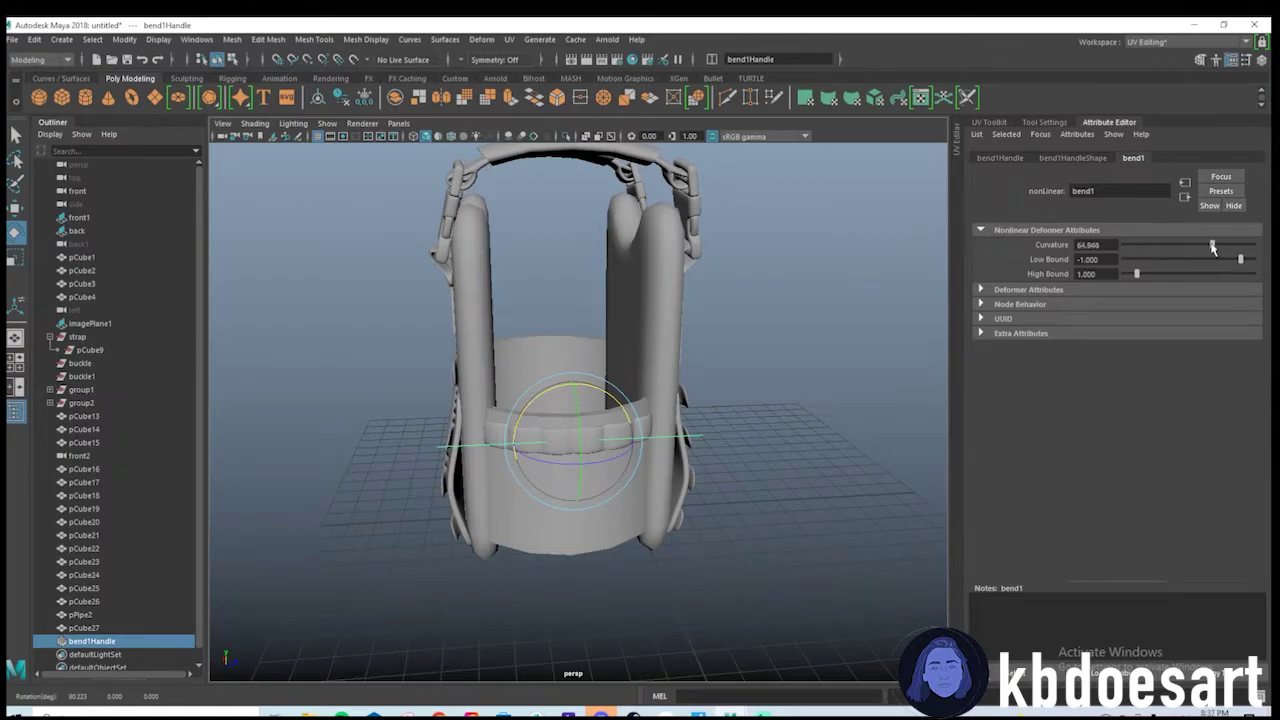
Compare the strip's curve with the side band from above and set the bend curvature to 70.
left_click_drag(580, 398, 574, 437, "alt")
right_click_drag(574, 437, 643, 437, "alt")
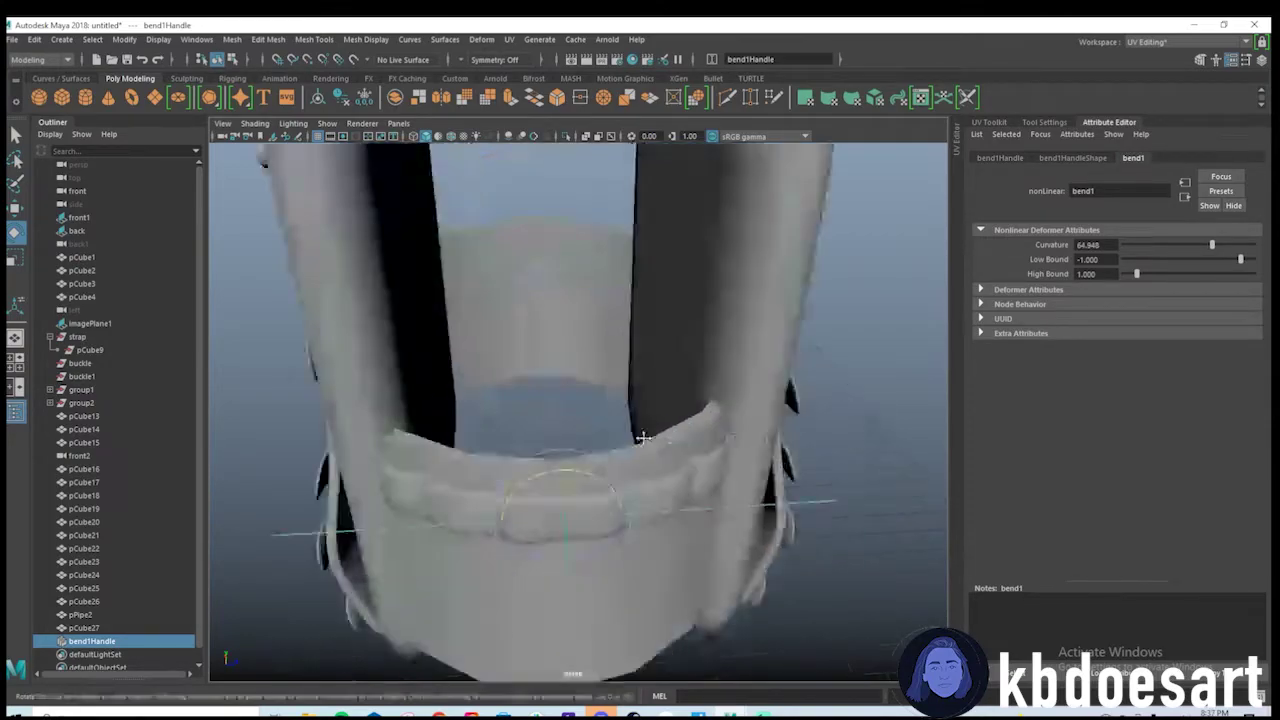
left_click_drag(618, 388, 586, 443, "alt")
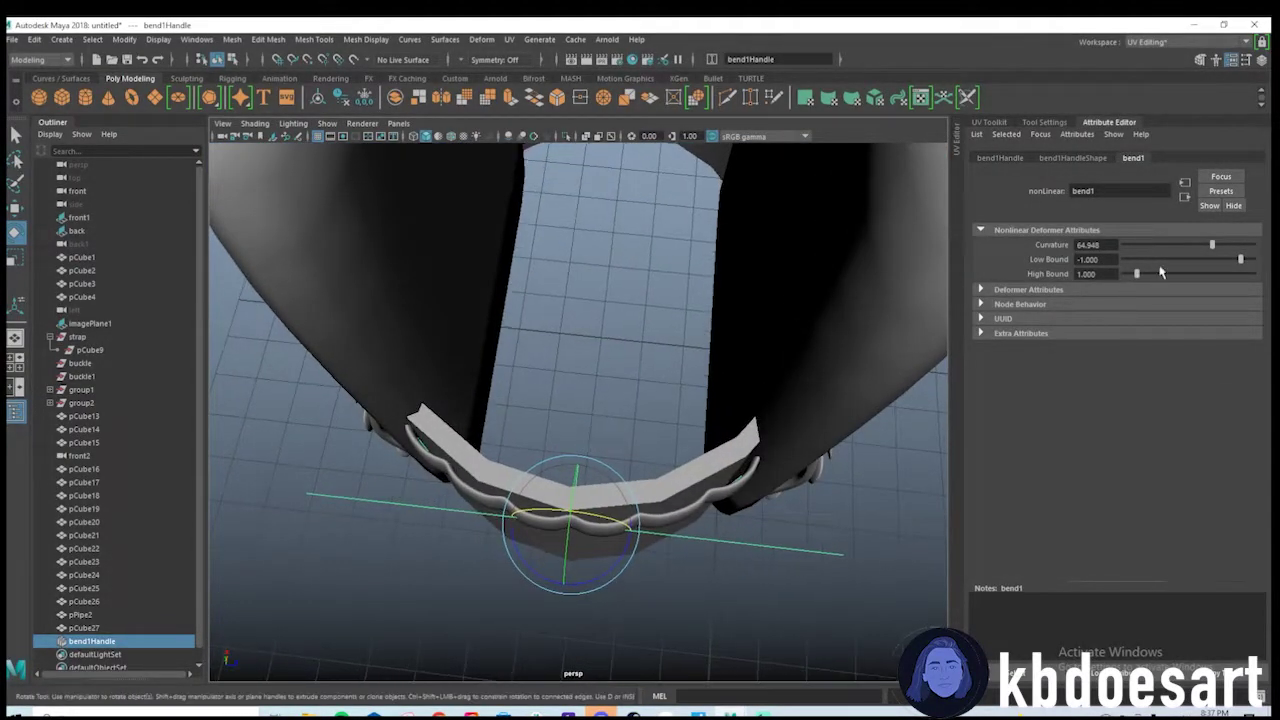
type("65")
key("Return")
type("70")
key("Return")
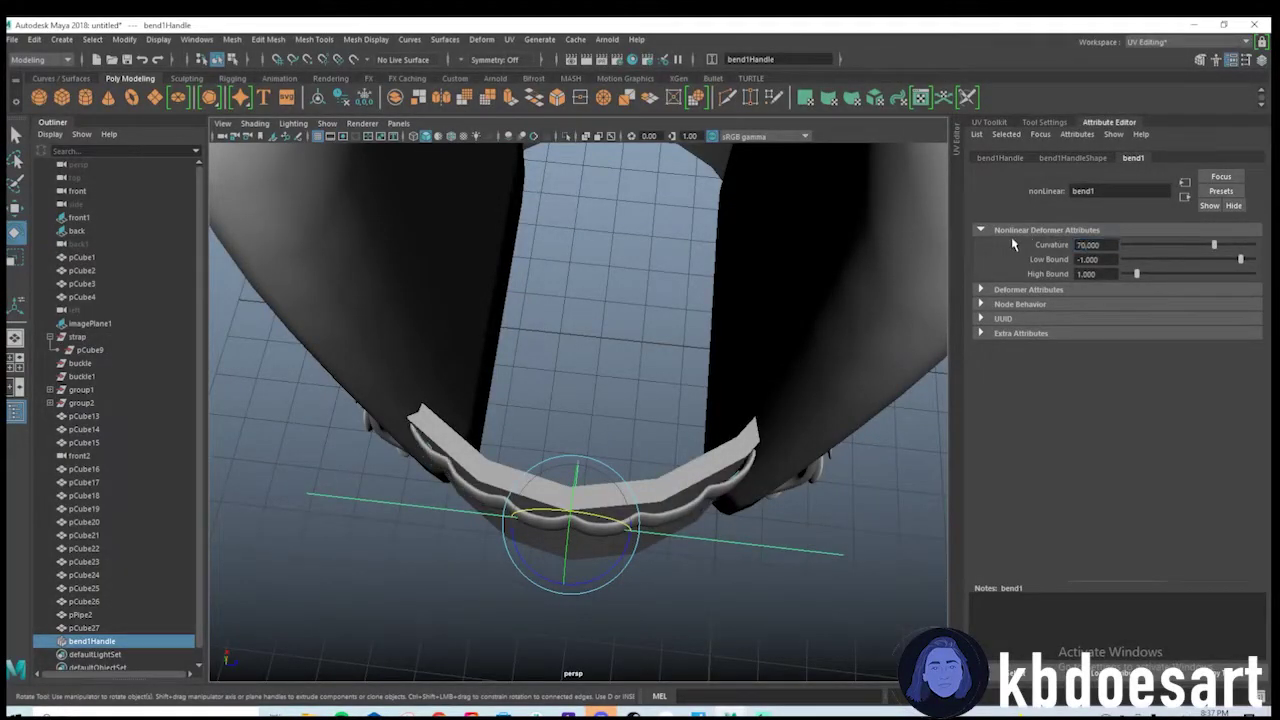
Duplicate the bent strip twice down the side band at equal spacing to make three rows.
left_click_drag(714, 397, 748, 369, "alt")
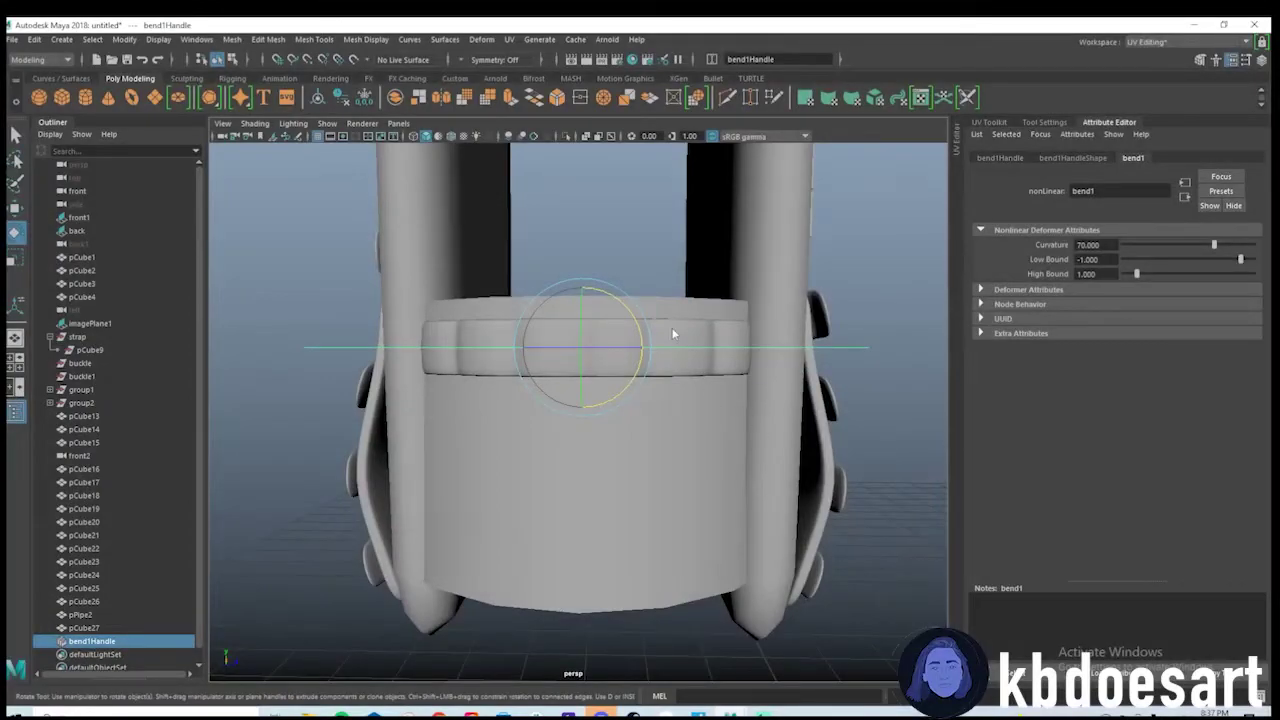
left_click(704, 342)
scroll(631, 420, "down", 3)
left_click_drag(631, 420, 584, 377, "alt")
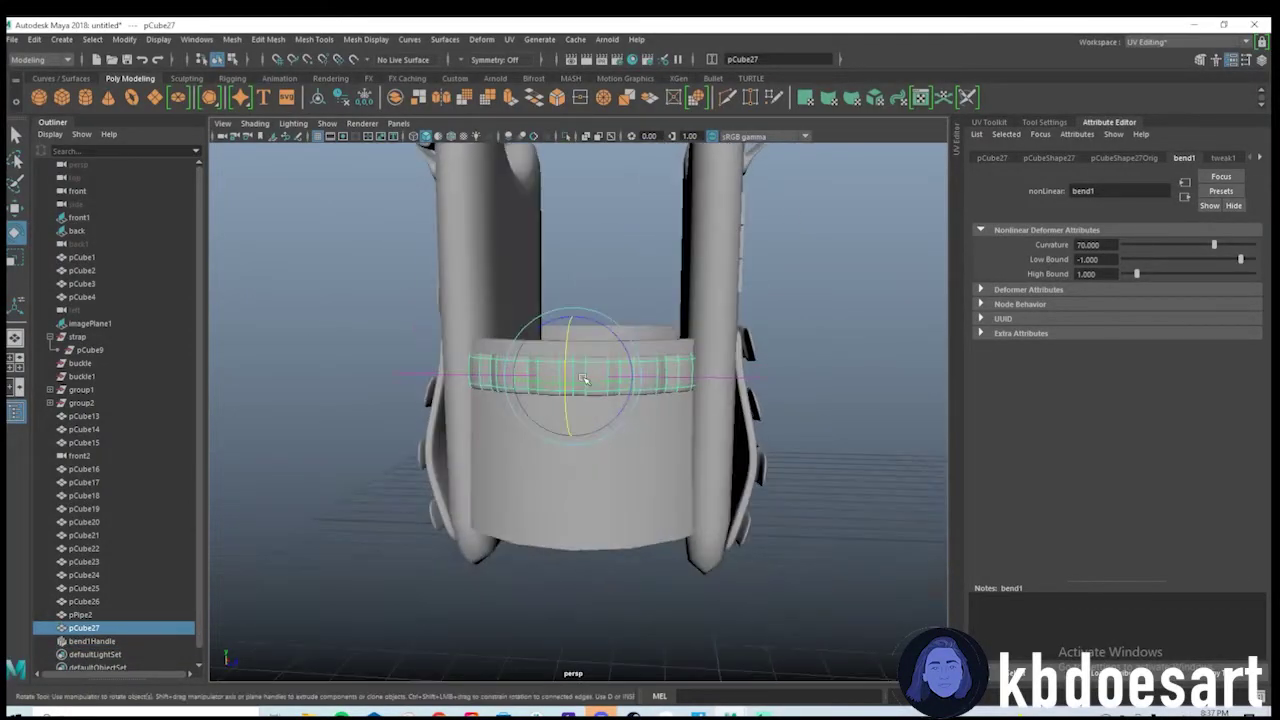
key("ctrl+d")
key("w")
scroll(581, 301, "up", 1)
key("ctrl+d")
left_click_drag(562, 298, 577, 384)
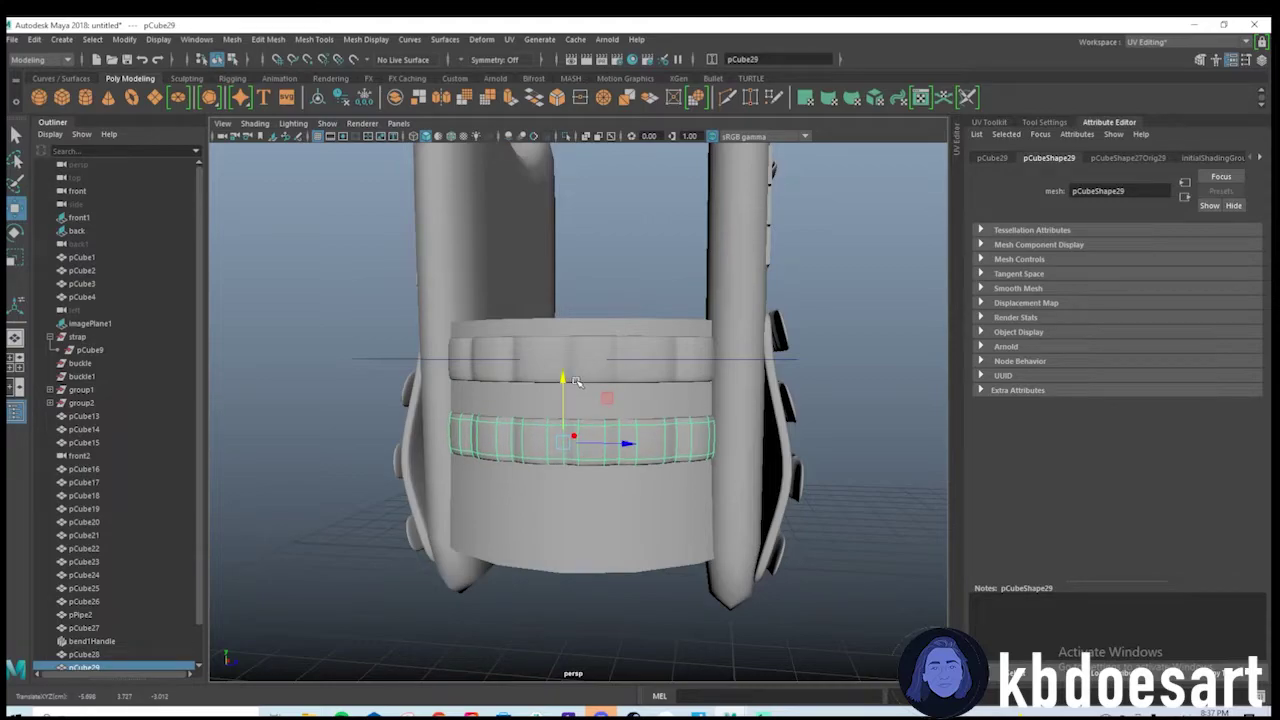
key("shift+d")
Select the three curved strips on the side band, duplicate them and group the copies.
left_click_drag(776, 448, 715, 478, "alt")
left_click(670, 416, "shift")
left_click(684, 358, "shift")
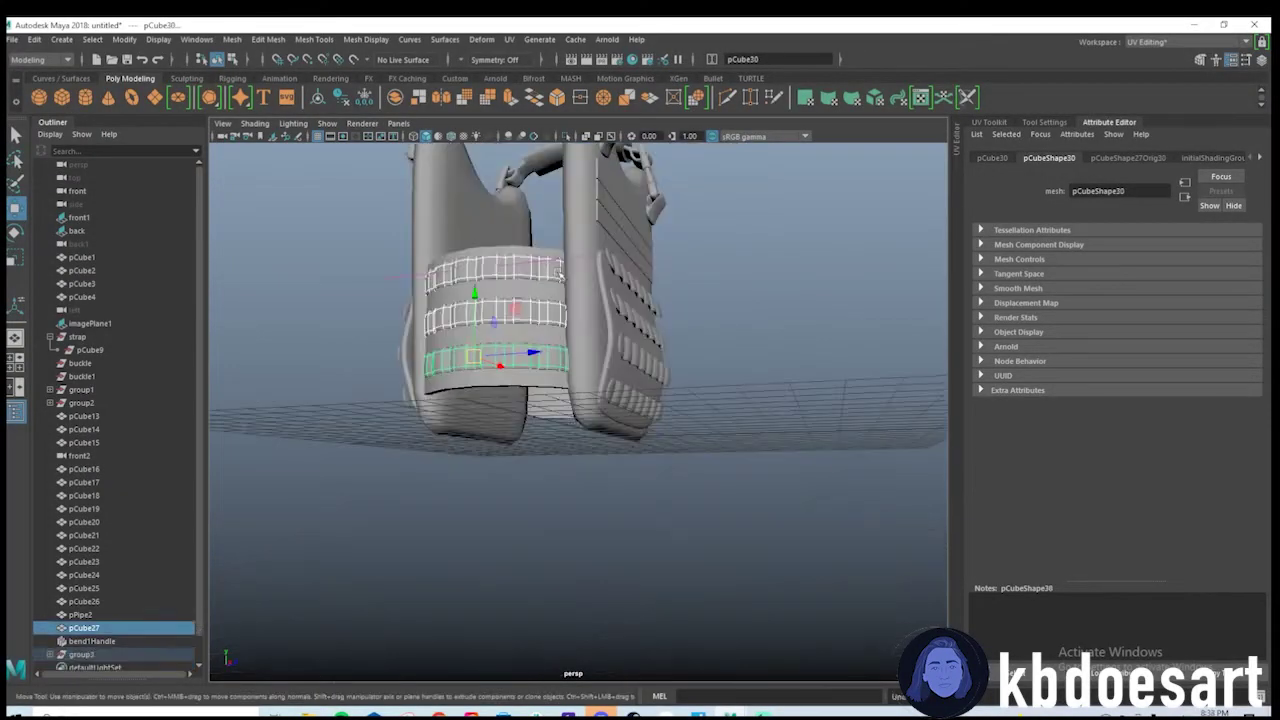
left_click(550, 275)
left_click(554, 312, "shift")
left_click(553, 361, "shift")
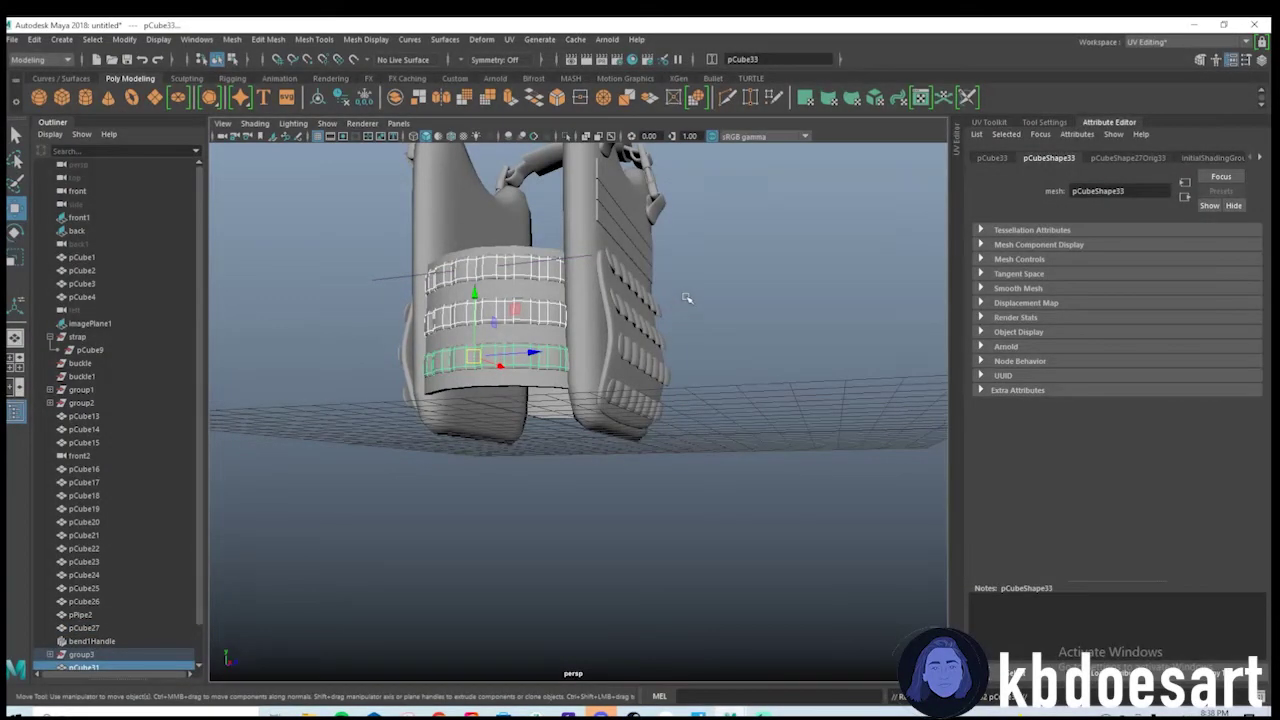
key("ctrl+g")
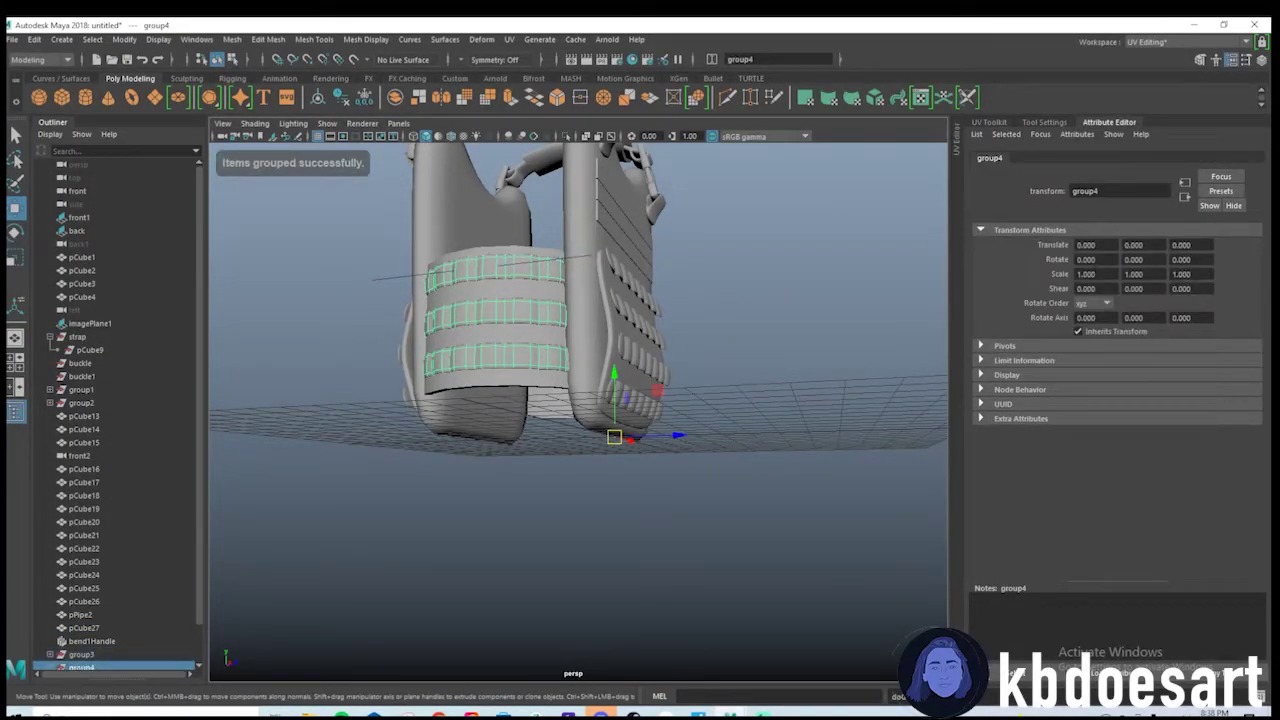
Rotate the strip group 180 degrees in Y, move it in Z onto the opposite side band and clear the selection.
type("180")
key("Return")
left_click_drag(586, 428, 618, 490, "alt")
scroll(663, 400, "up", 4)
left_click_drag(546, 462, 710, 538)
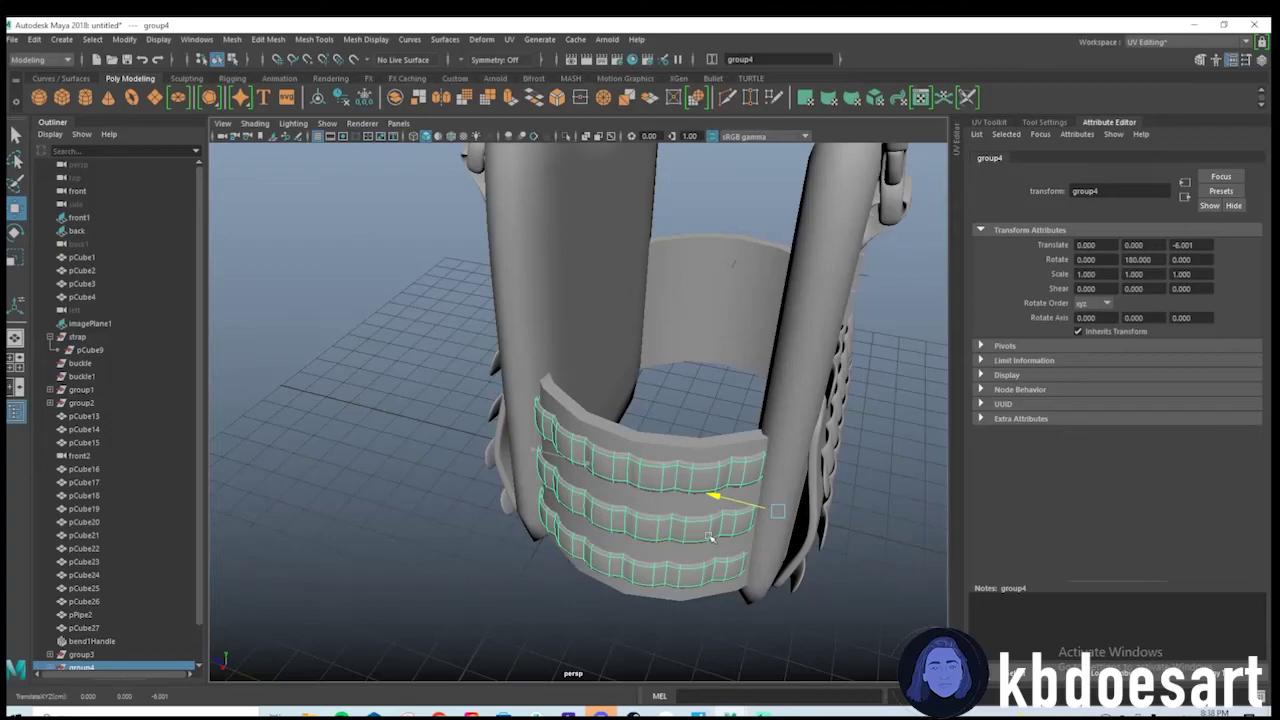
left_click_drag(748, 592, 604, 497, "alt")
scroll(780, 512, "down", 5)
left_click(774, 421)
left_click_drag(775, 421, 731, 457, "alt")
Locate the round button on the vest reference image and create a polygon sphere for it.
key("space")
key("space")
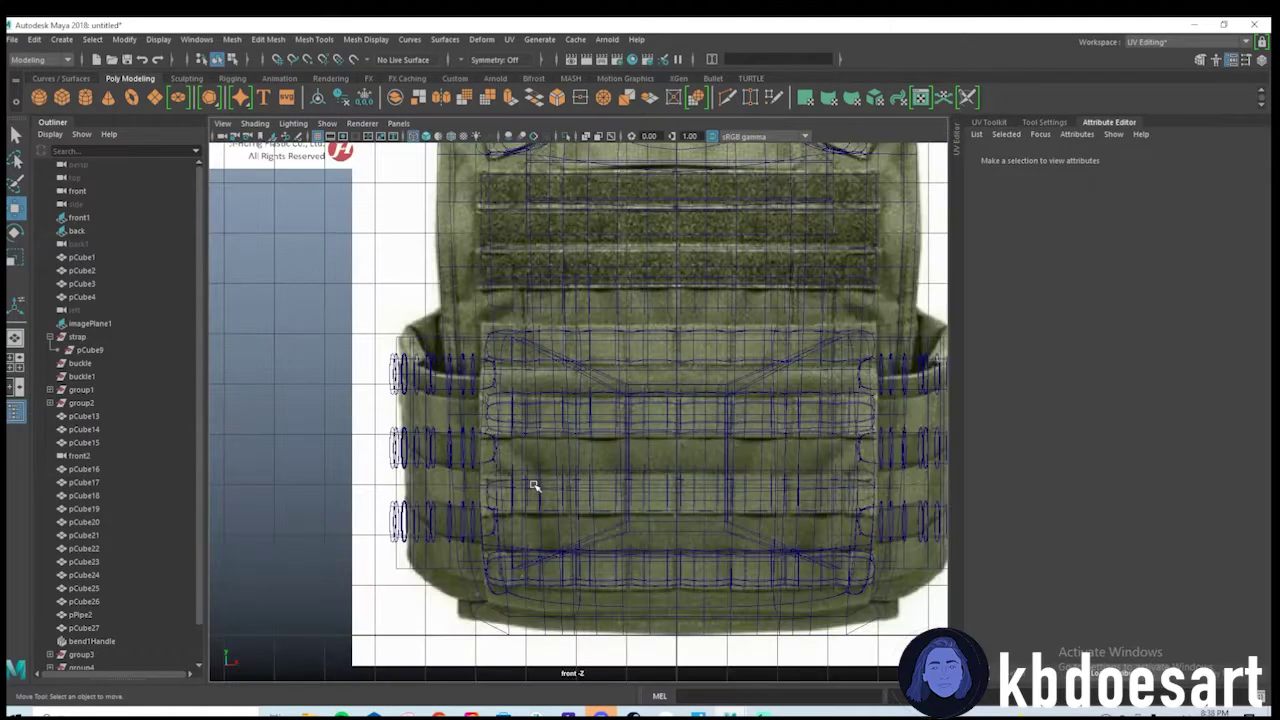
middle_click_drag(541, 400, 314, 437, "alt")
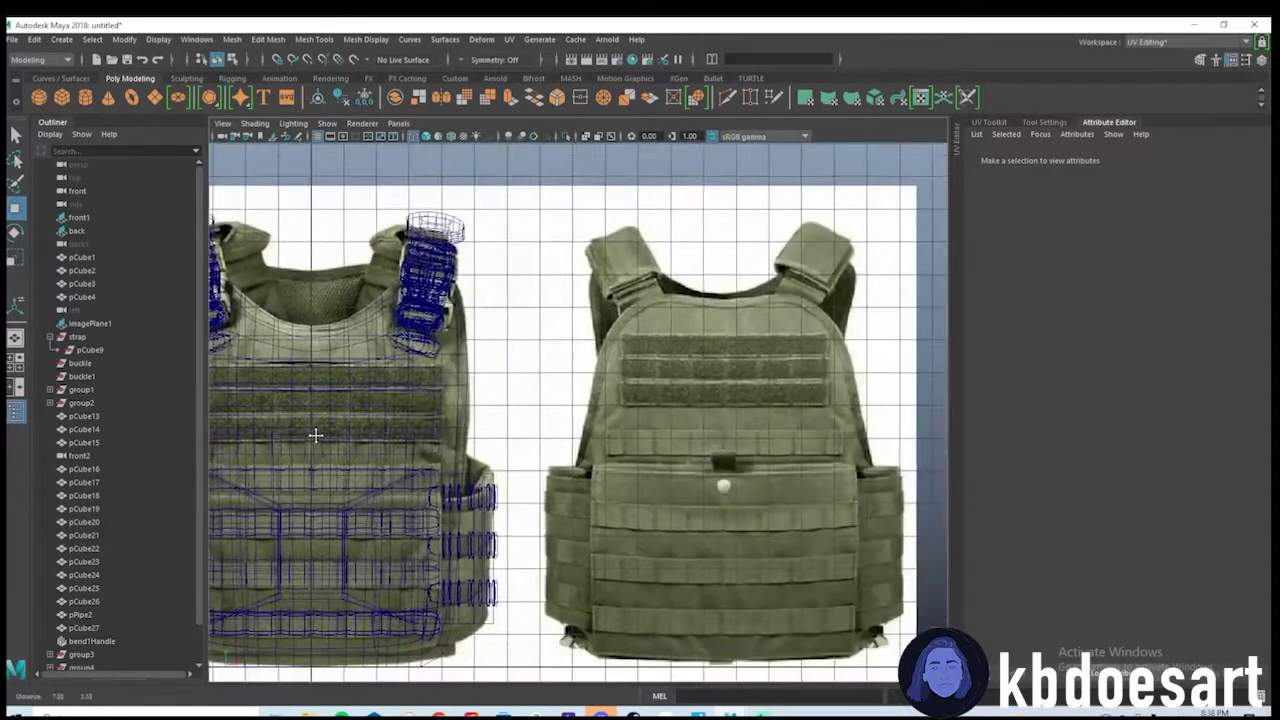
middle_click_drag(725, 457, 717, 434, "alt")
right_click_drag(690, 459, 955, 451, "alt")
middle_click_drag(955, 451, 671, 409, "alt")
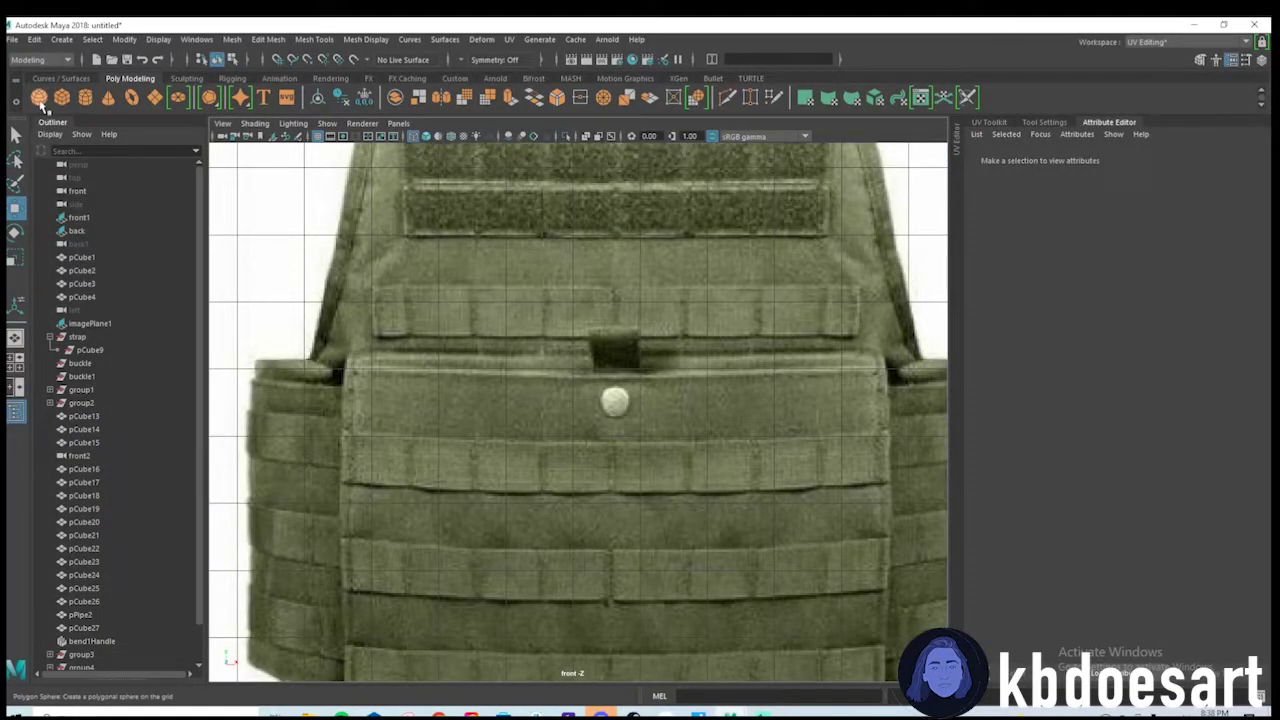
left_click(39, 97)
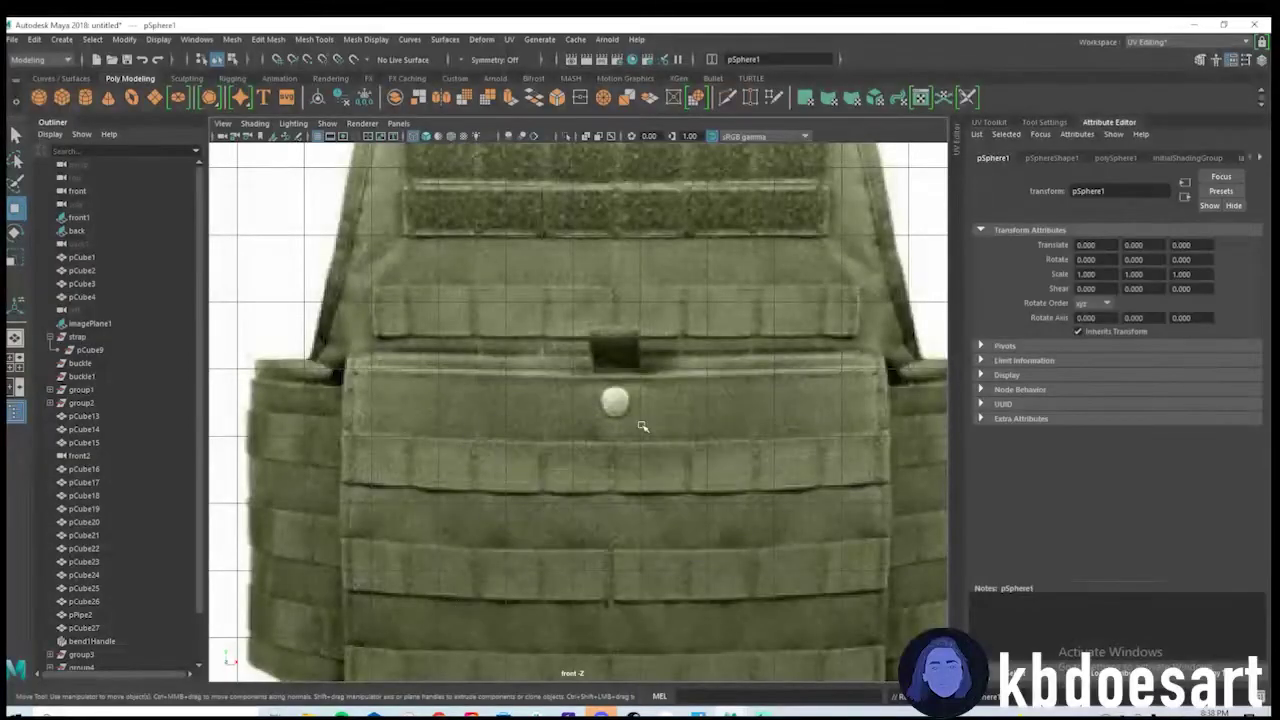
In the back view, scale the sphere to 0.244 and place it over the round button in the reference image.
key("space")
key("space")
left_click_drag(729, 420, 578, 425, "alt")
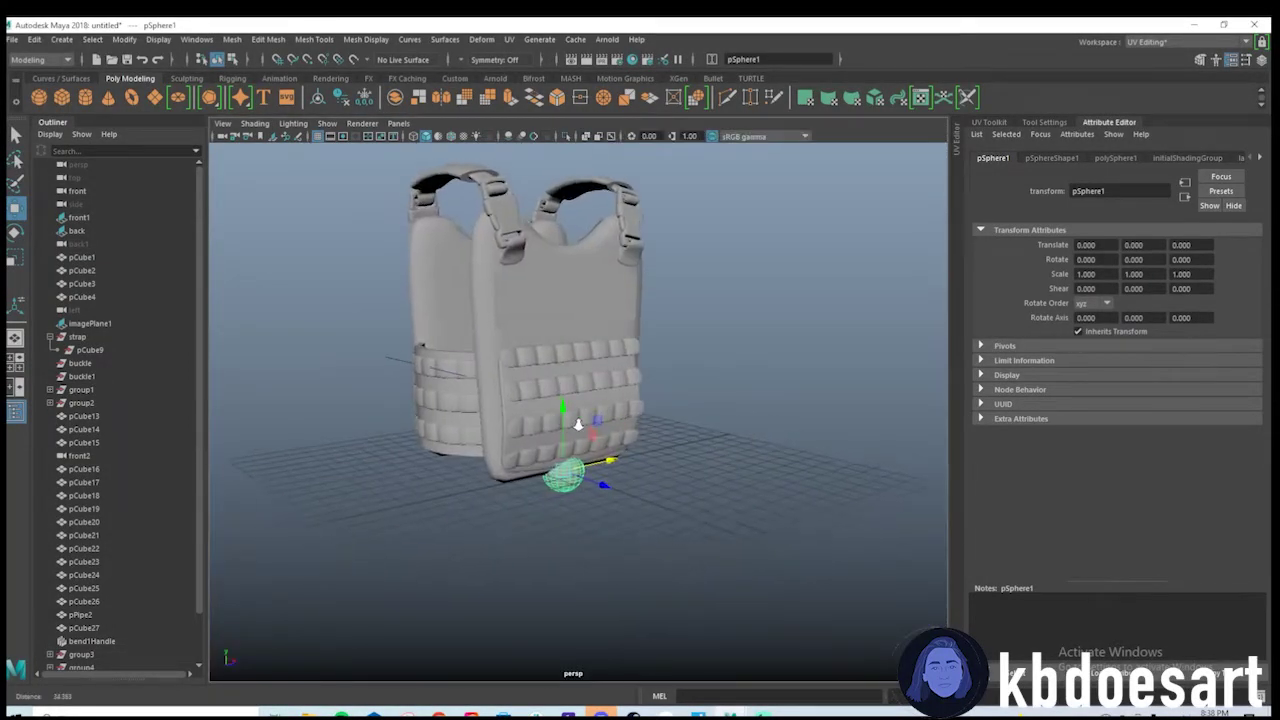
scroll(578, 425, "up", 3)
key("space")
key("space")
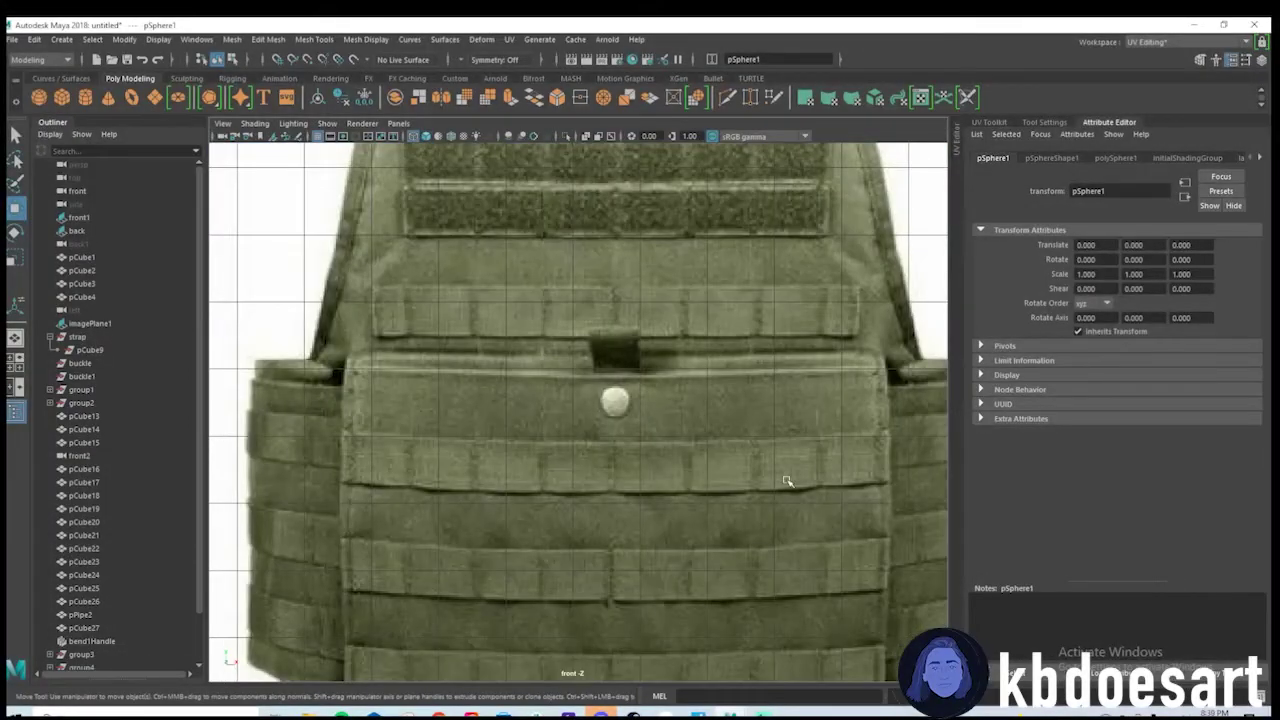
key("space")
key("space")
scroll(588, 540, "down", 3)
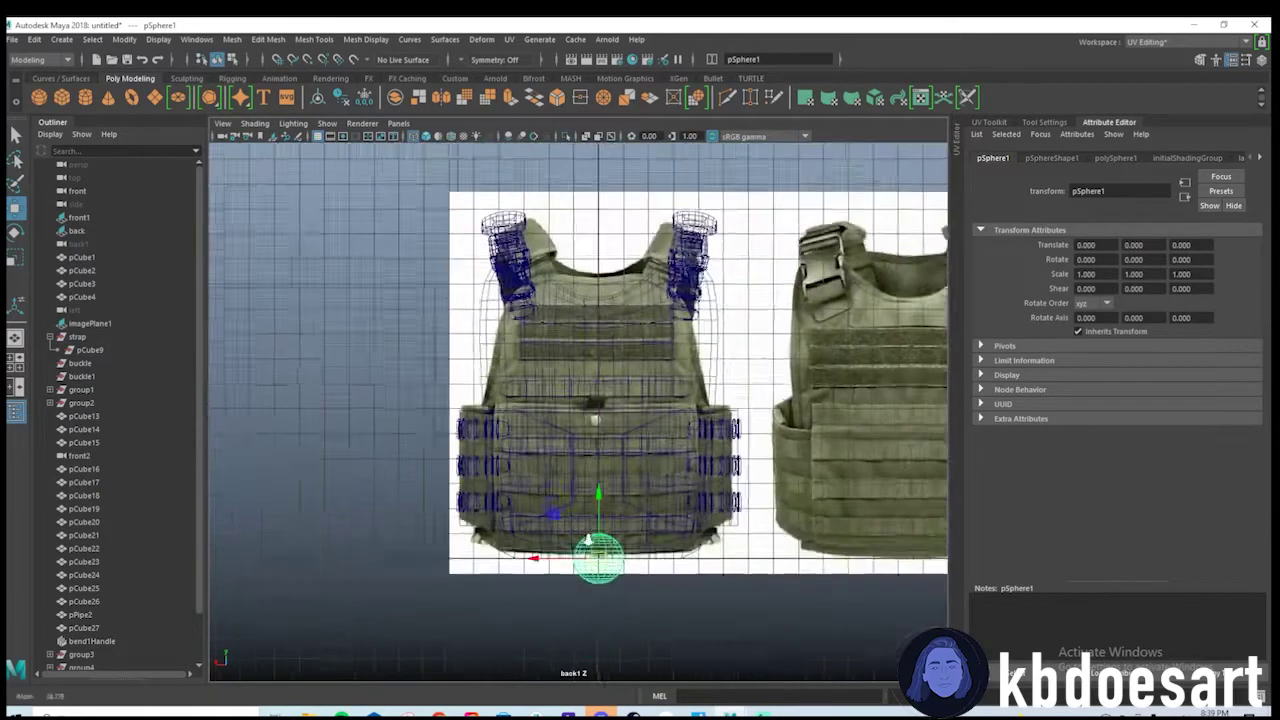
left_click_drag(588, 540, 550, 399)
scroll(598, 405, "up", 3)
key("r")
key("w")
left_click_drag(616, 357, 618, 383)
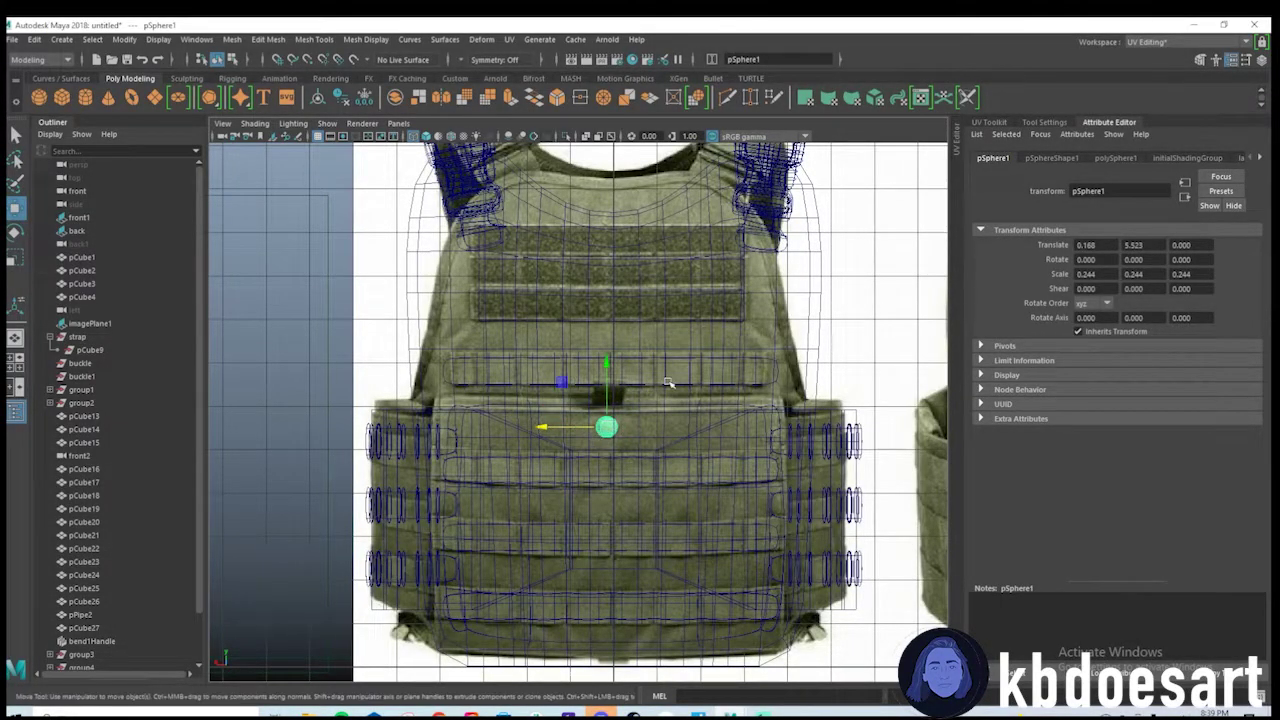
Move the sphere in depth to Z -6.392 so it sits on the surface of the lower webbing panel.
key("space")
key("space")
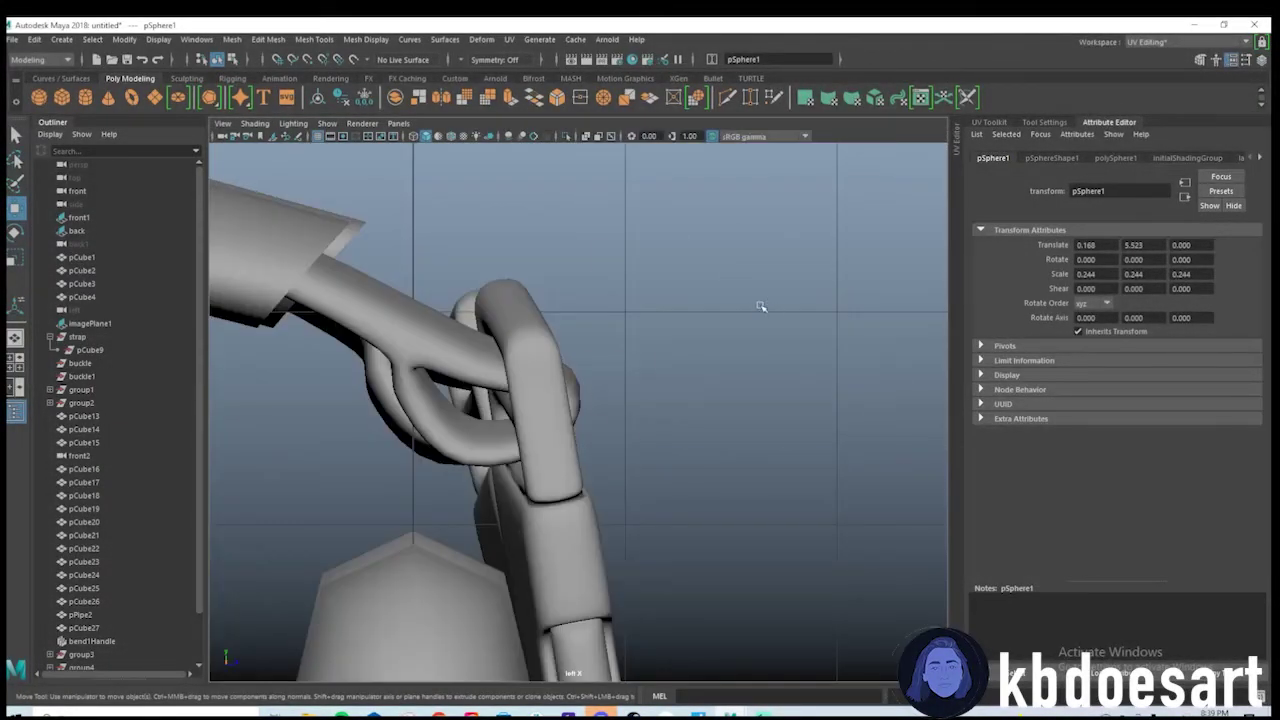
key("space")
key("space")
scroll(530, 342, "down", 2)
left_click_drag(529, 343, 500, 354, "alt")
left_click_drag(442, 366, 635, 446, "alt")
scroll(701, 422, "up", 5)
middle_click_drag(635, 446, 471, 443, "alt")
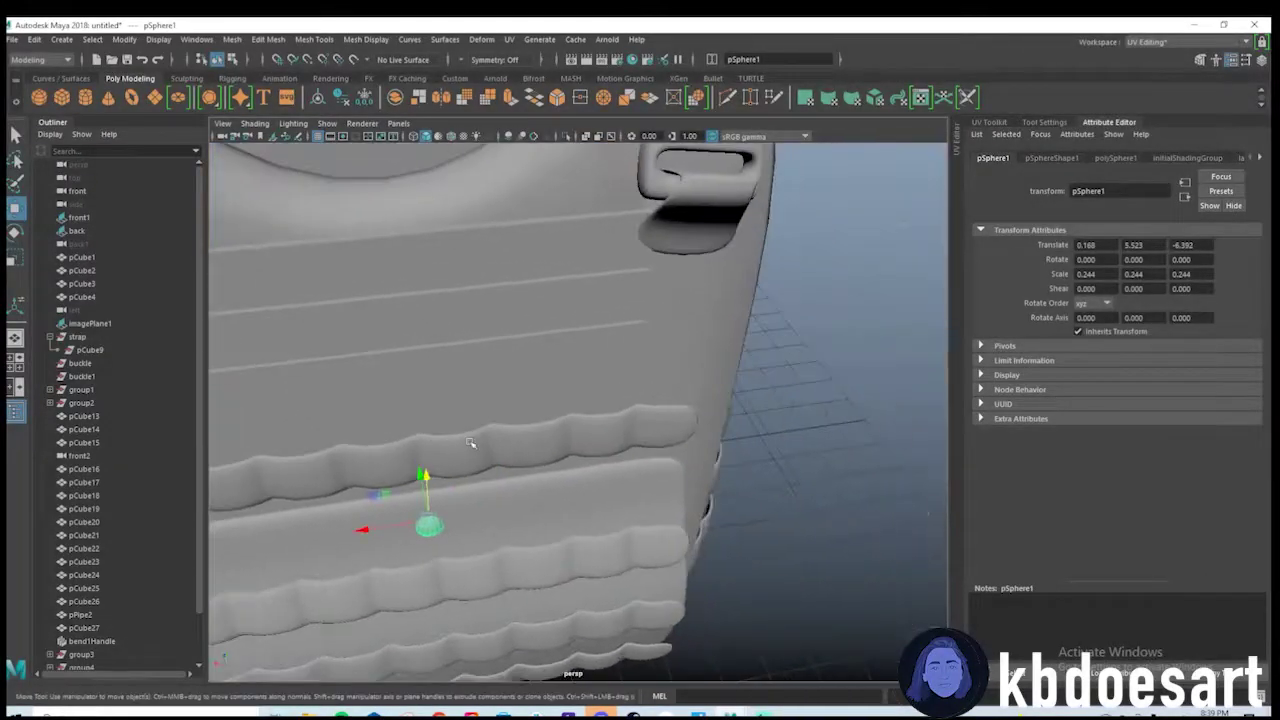
Inspect the button sphere and the surrounding webbing rows from several angles, and clear the selection.
left_click_drag(471, 443, 713, 446, "alt")
scroll(713, 446, "up", 4)
left_click_drag(730, 507, 628, 345, "alt")
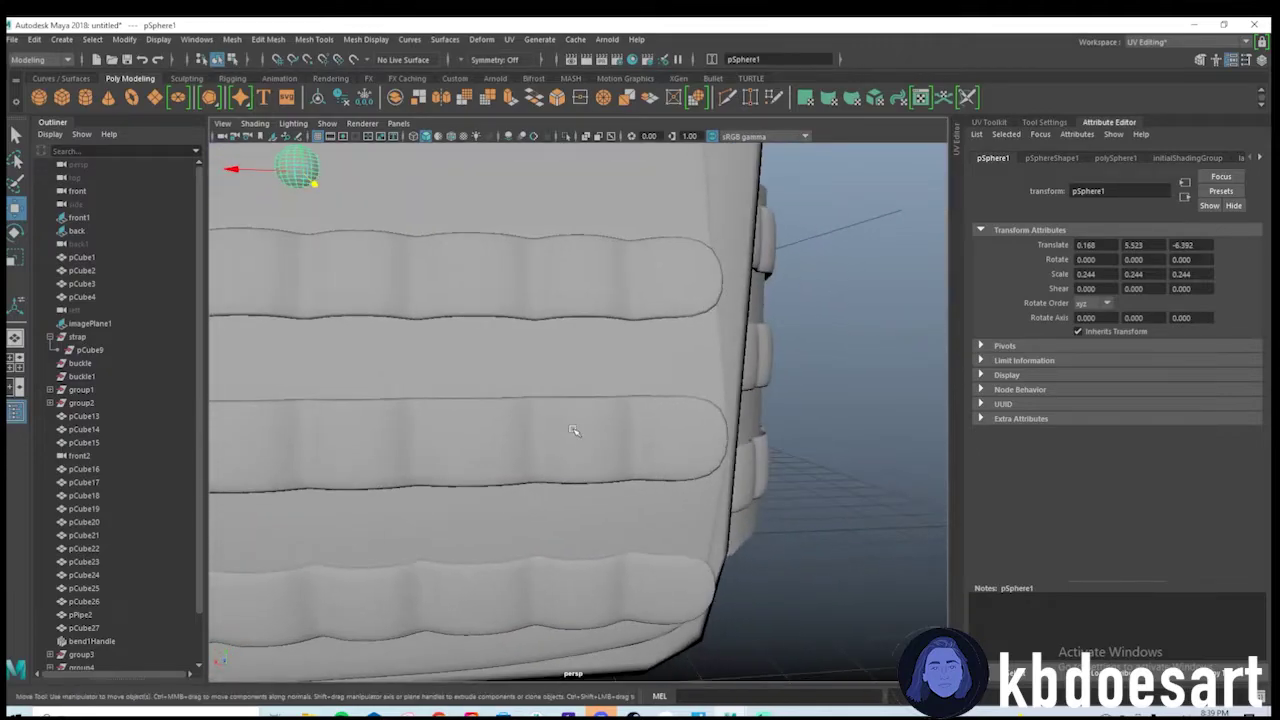
middle_click_drag(628, 345, 743, 400, "alt")
left_click(743, 400)
scroll(642, 412, "down", 5)
mouse_move(642, 412)
left_mouse_down("alt")
mouse_move(672, 484)
mouse_move(650, 406)
left_mouse_up("alt")
left_click(728, 410)
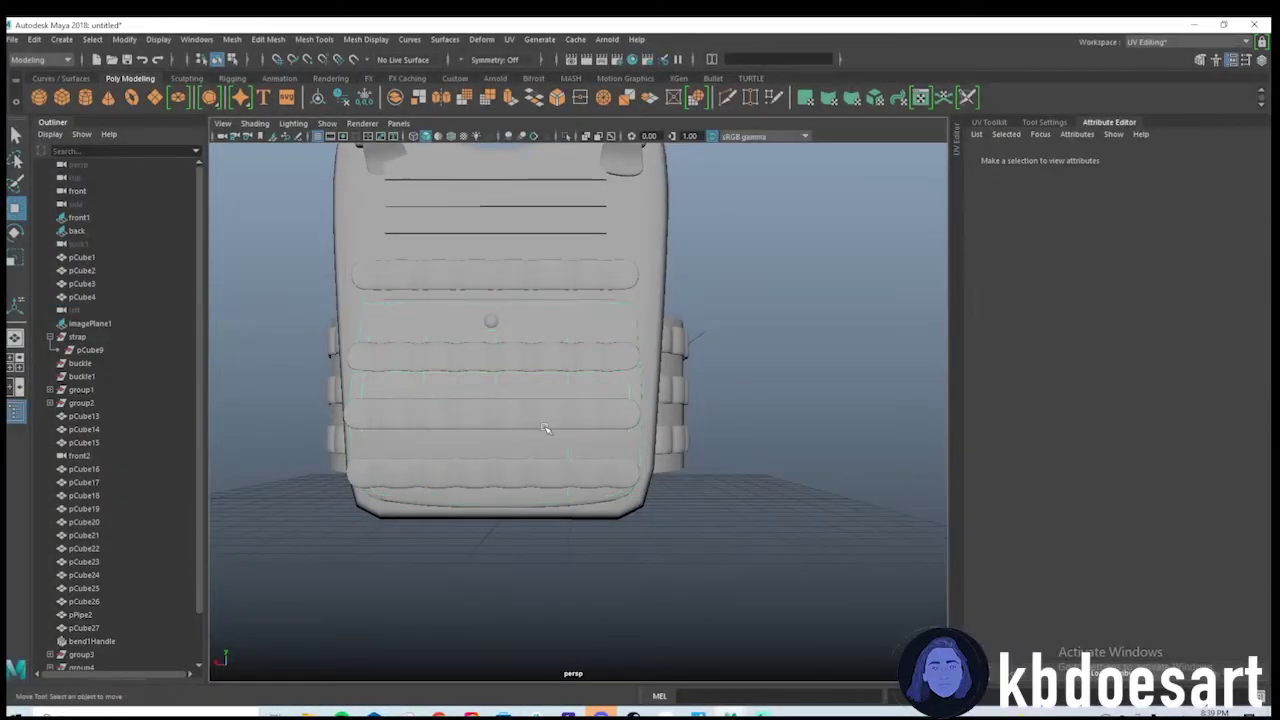
Check the remaining details on the back view's reference image and create a polygon pipe primitive.
key("space")
key("space")
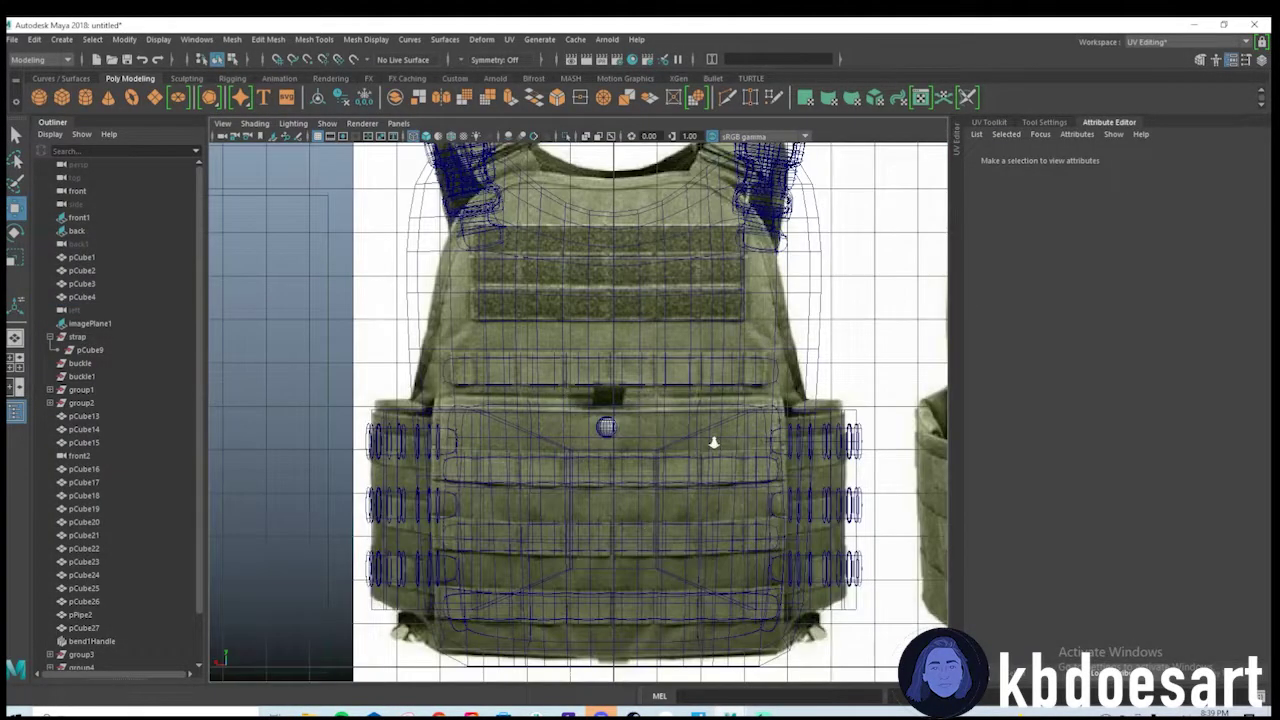
scroll(714, 443, "down", 2)
scroll(568, 338, "up", 2)
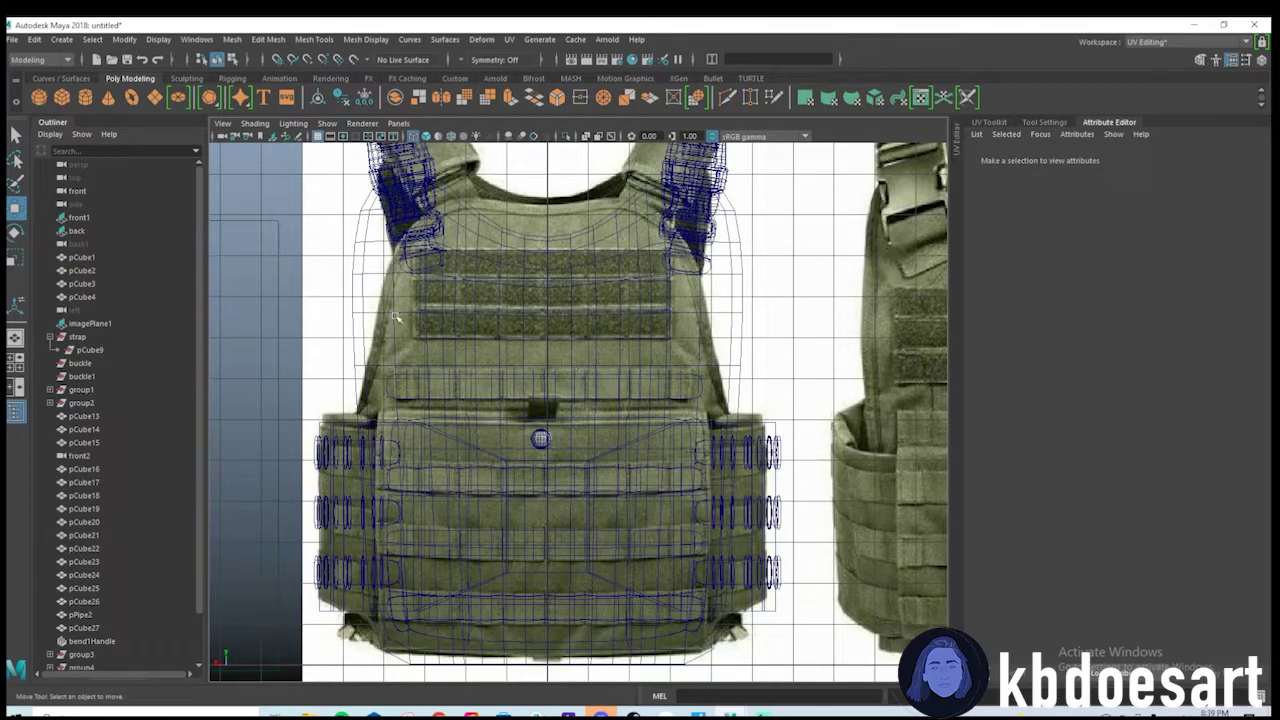
scroll(549, 366, "up", 3)
right_click(570, 331, "shift")
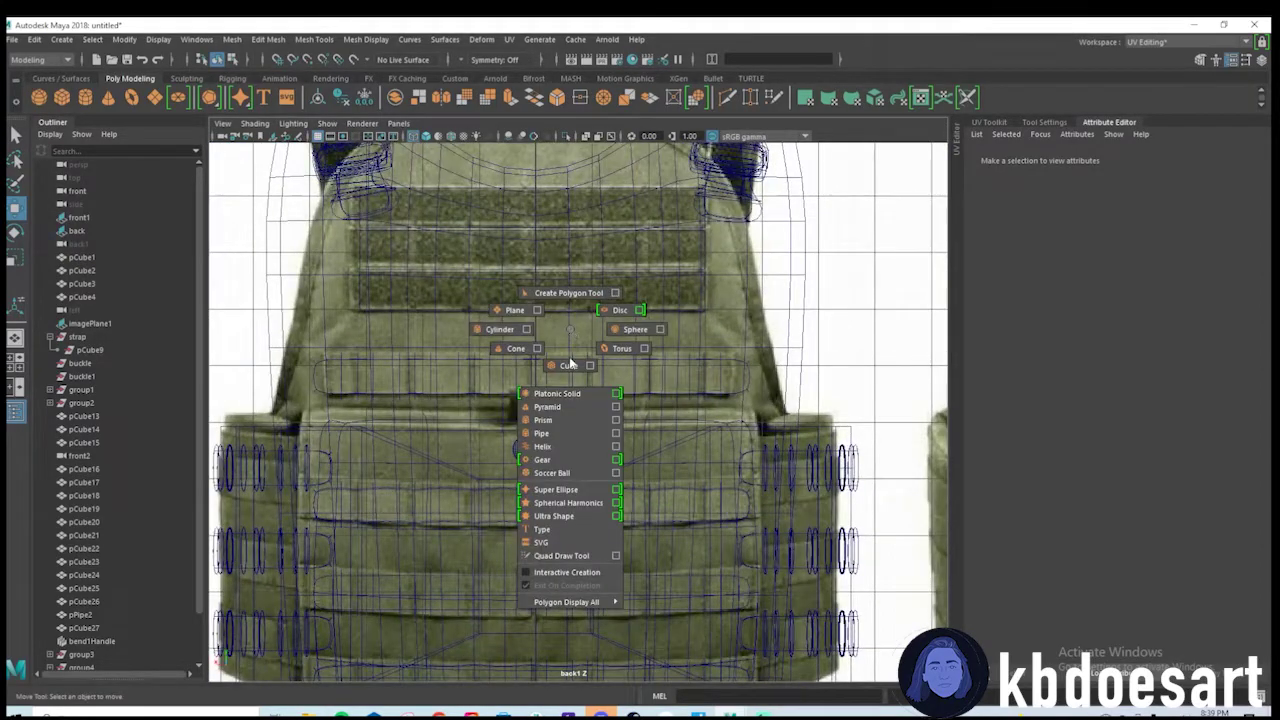
left_click(562, 435)
right_click_drag(808, 460, 493, 447, "alt")
key("space")
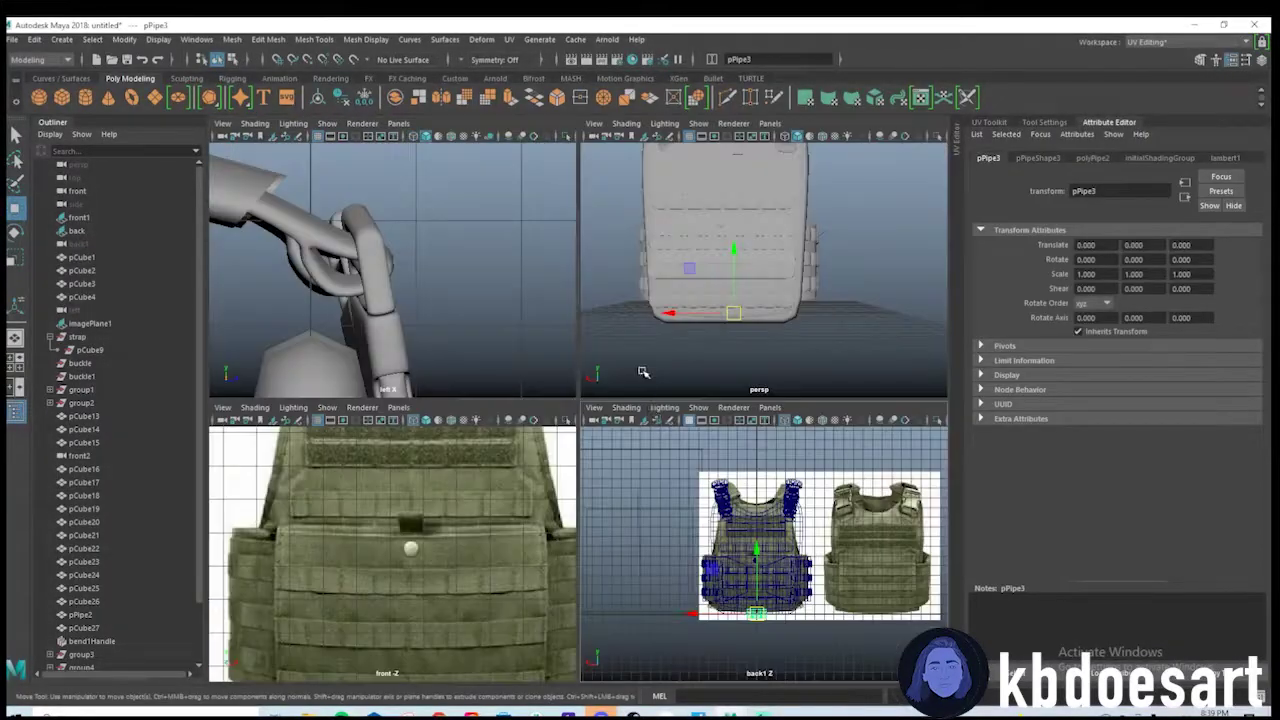
key("space")
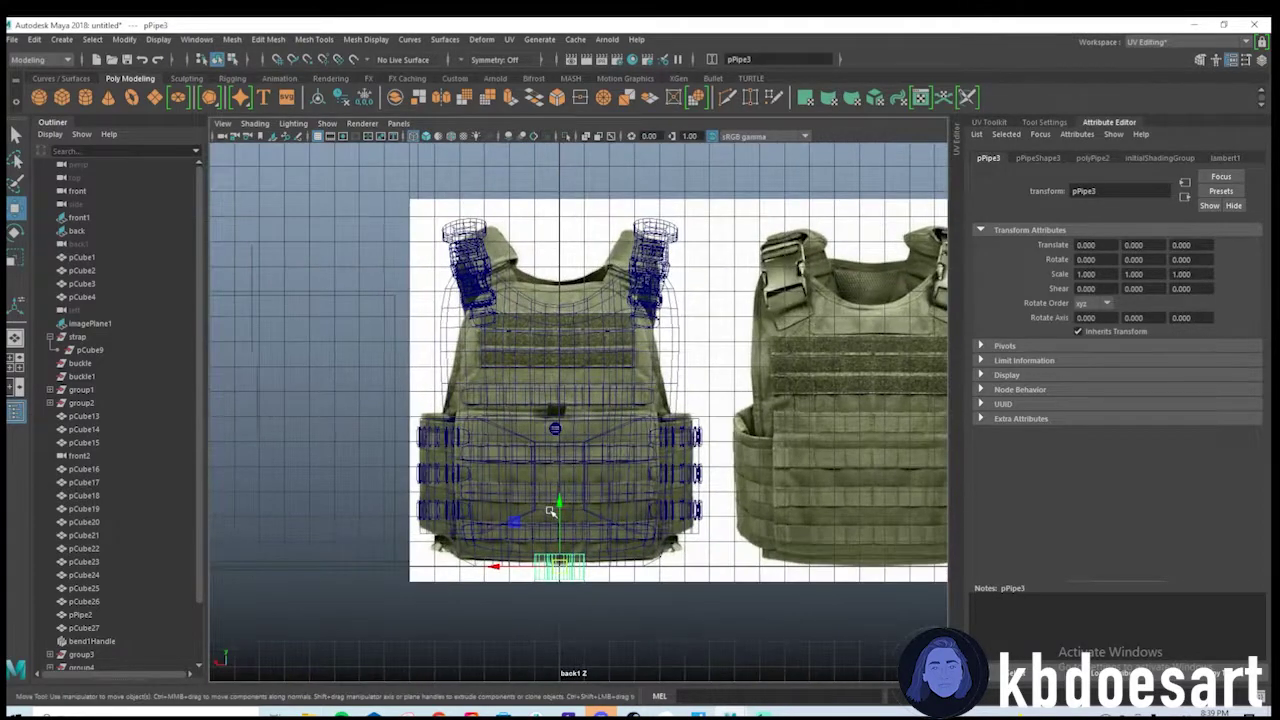
Raise the pipe to Y 6.909 over the dark tab area in the back view and set its Z rotation to 90.
left_click_drag(549, 511, 549, 345)
scroll(549, 345, "up", 5)
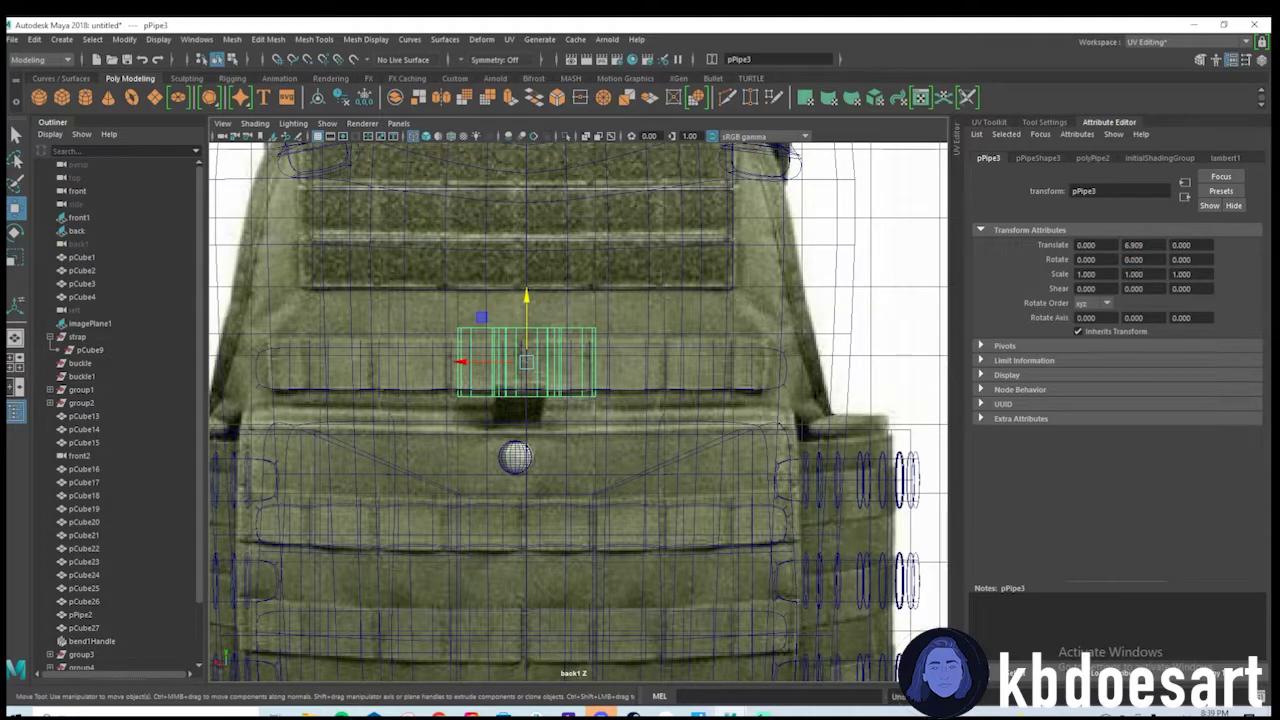
type("90")
key("Return")
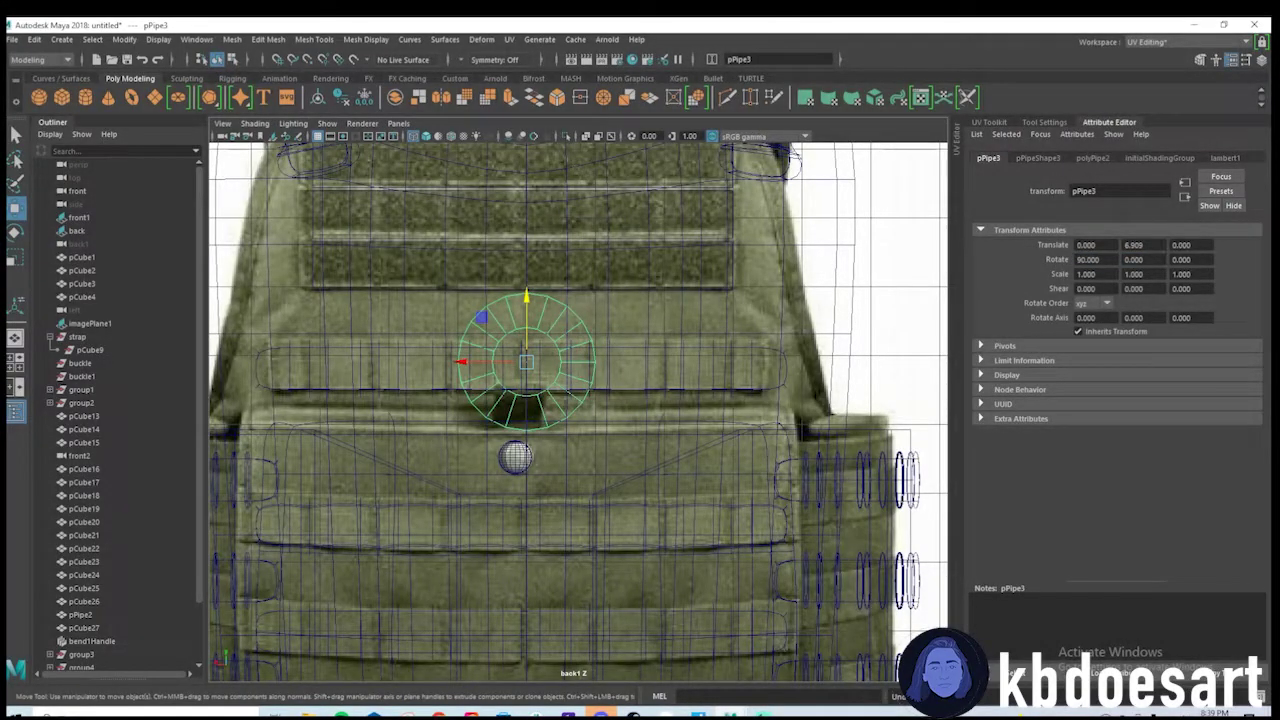
key("ctrl+z")
double_click(1182, 260)
type("90")
key("Return")
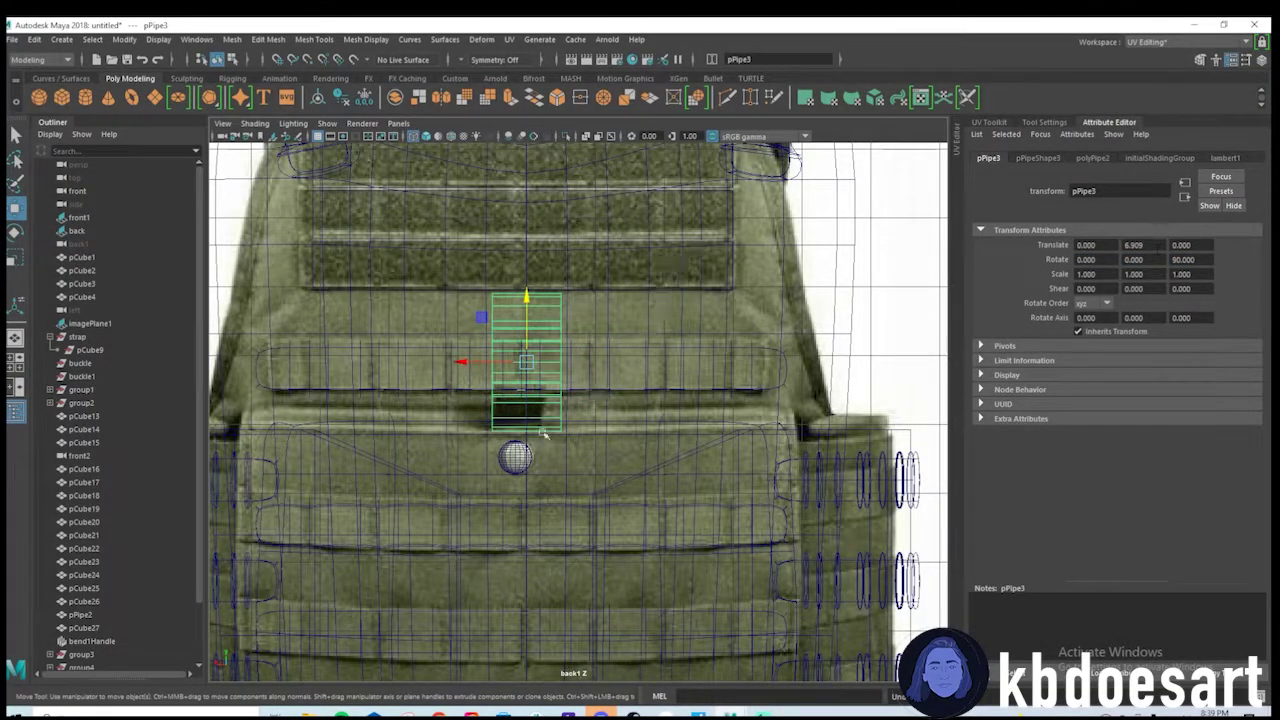
Move the pipe in depth to Z -7.401 so it sits just outside the vest's surface.
key("space")
key("space")
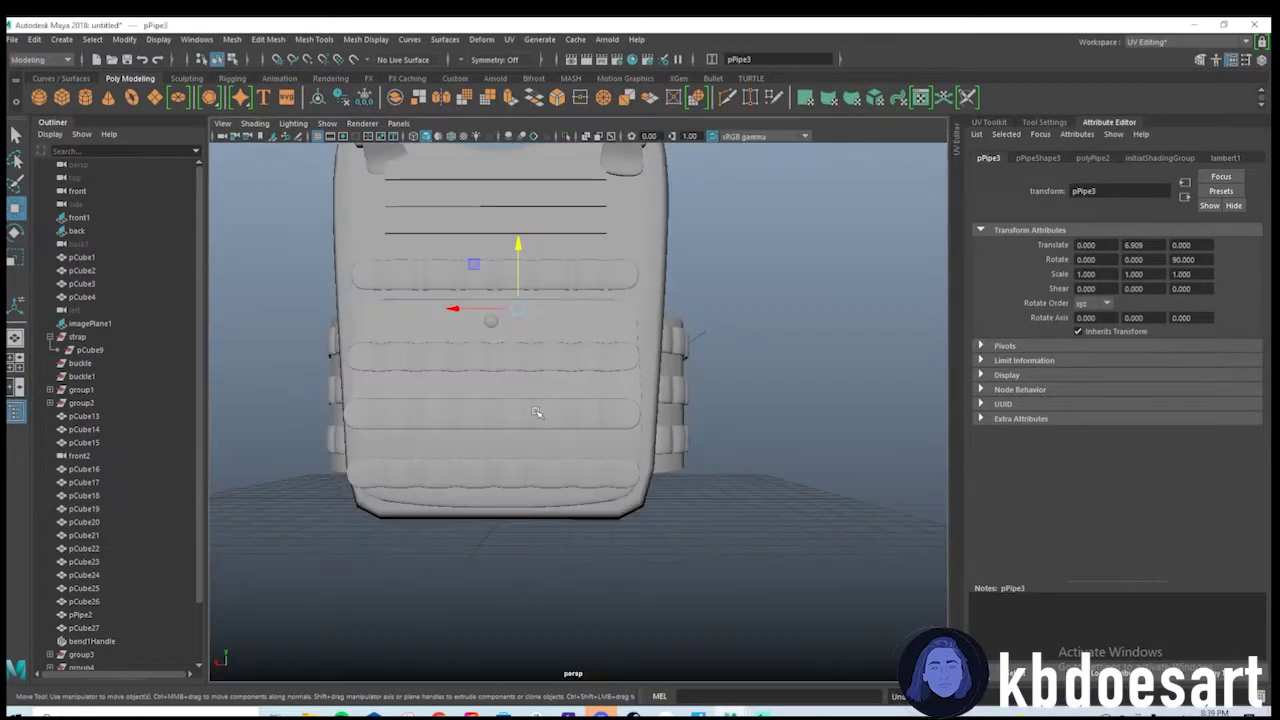
left_click_drag(491, 420, 624, 456, "alt")
left_click_drag(496, 344, 575, 386)
right_click_drag(575, 386, 591, 388, "alt")
scroll(591, 388, "up", 5)
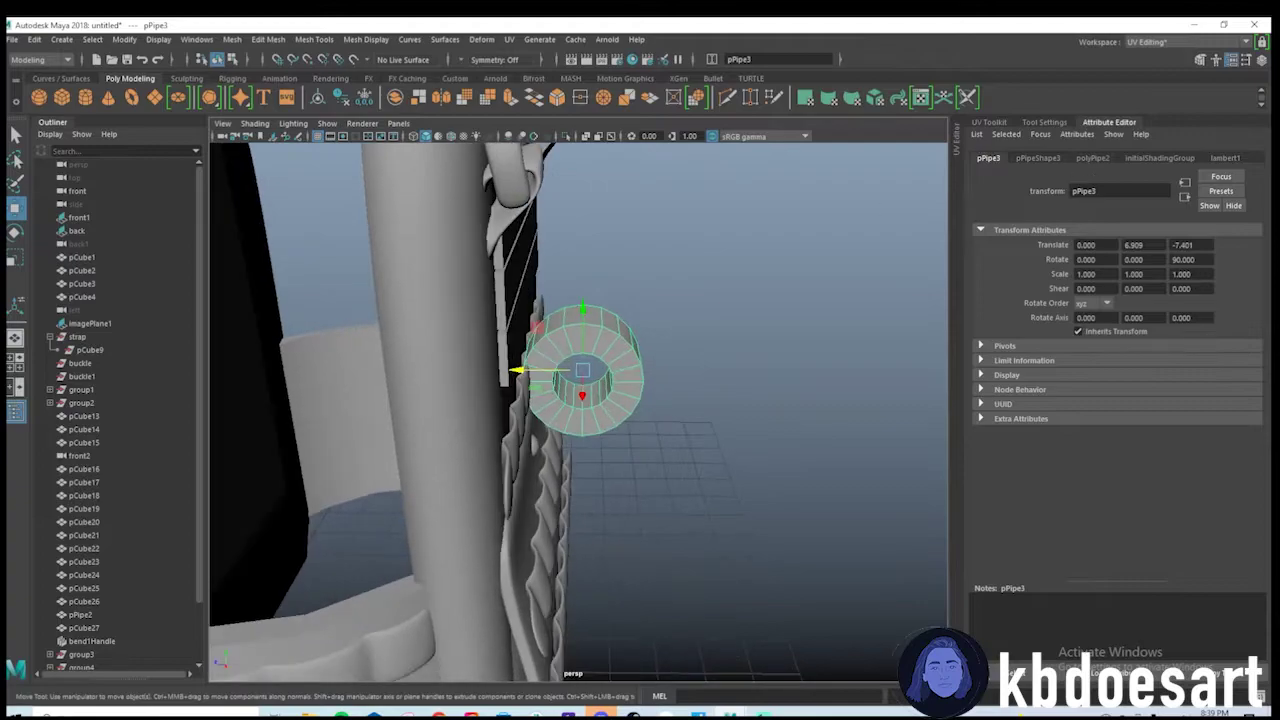
Set the pipe's thickness to 0.2 and its height to 1.
left_click(1075, 160)
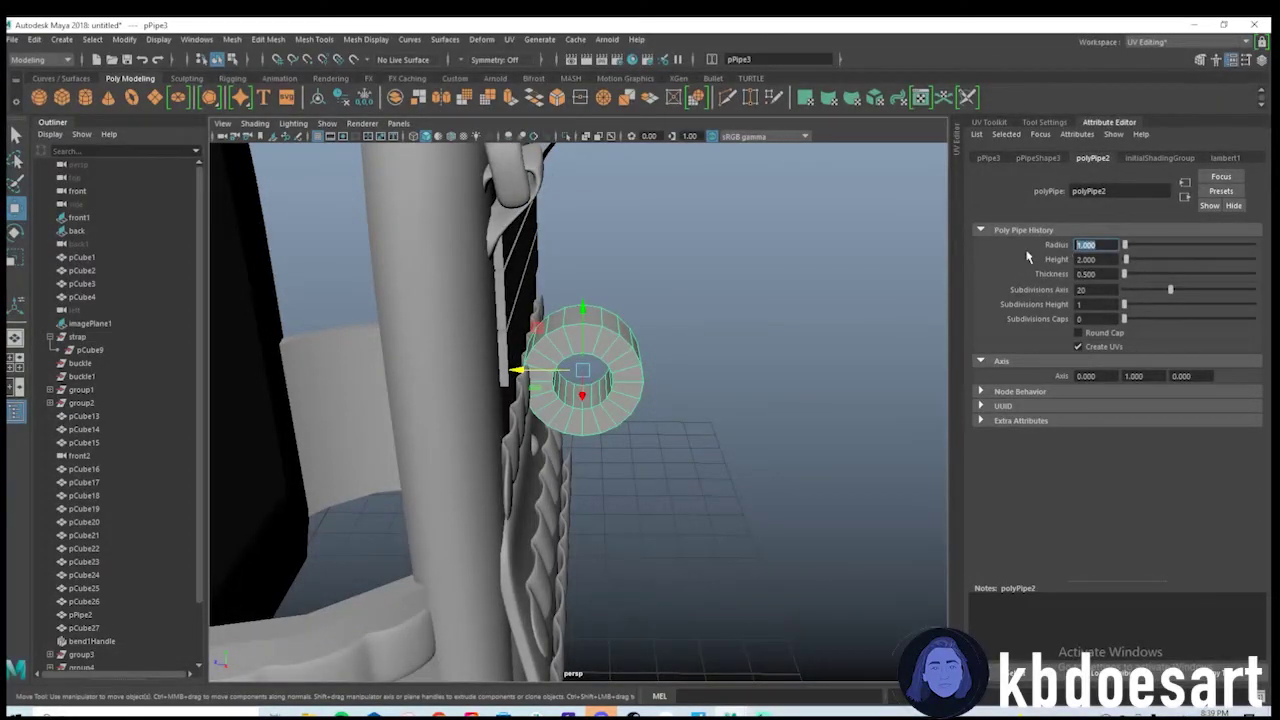
type("6")
key("Return")
key("ctrl+z")
type("0.1")
key("Return")
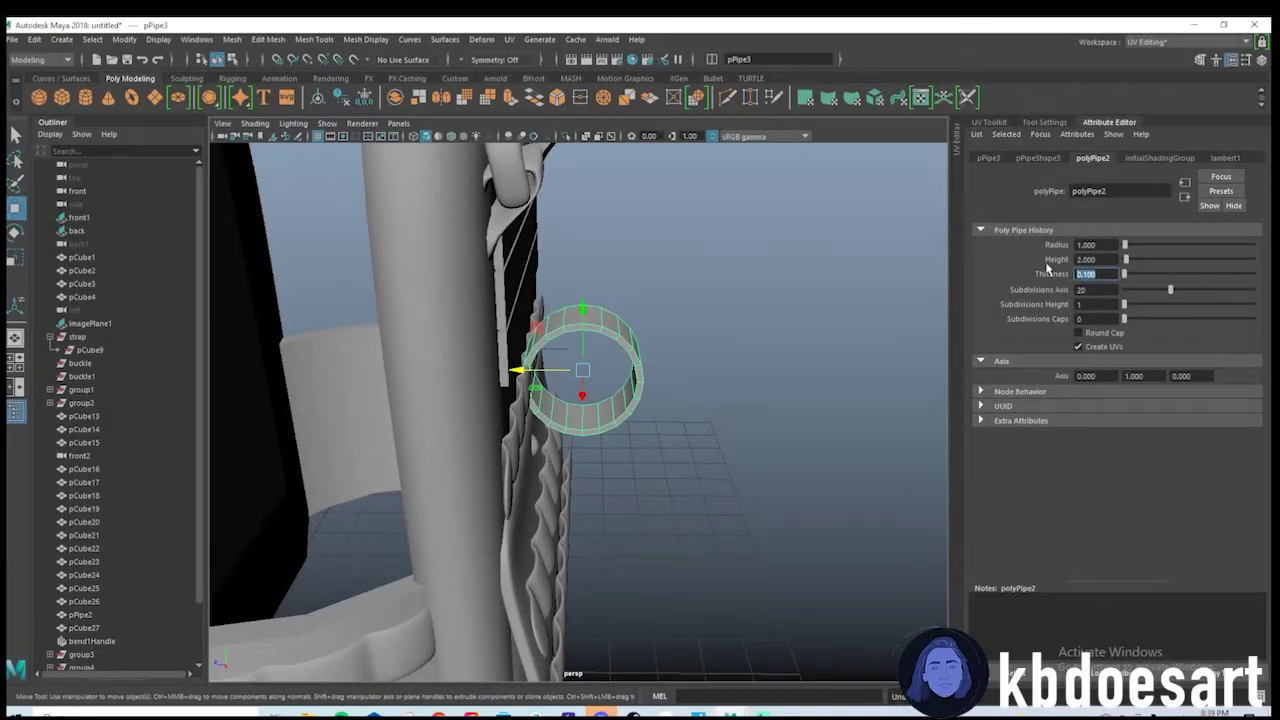
type("0.3")
key("Return")
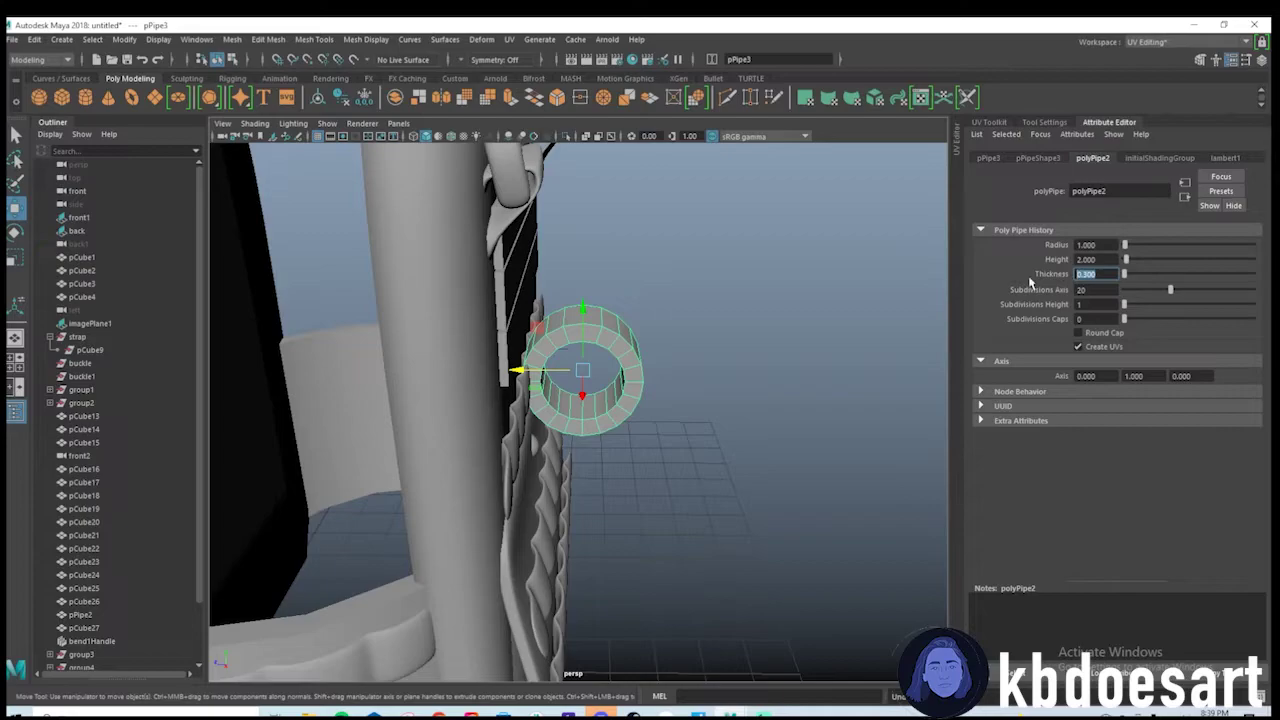
type("0.2")
key("Return")
type("1")
key("Return")
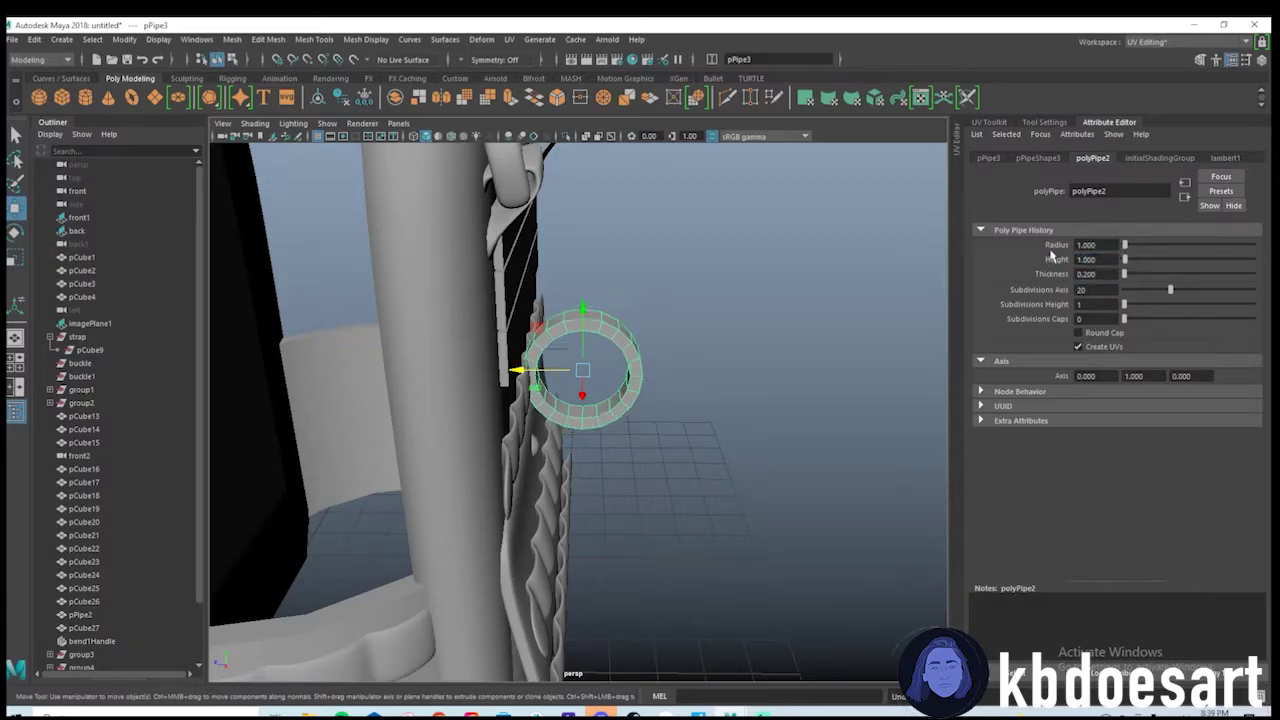
Scale the pipe down to a small tab-sized loop and adjust its proportions against the webbing row above the button.
left_click_drag(640, 402, 527, 365, "alt")
key("r")
left_click_drag(523, 304, 495, 349)
scroll(524, 371, "up", 3)
middle_click_drag(524, 371, 623, 414, "alt")
left_click_drag(623, 414, 506, 340, "alt")
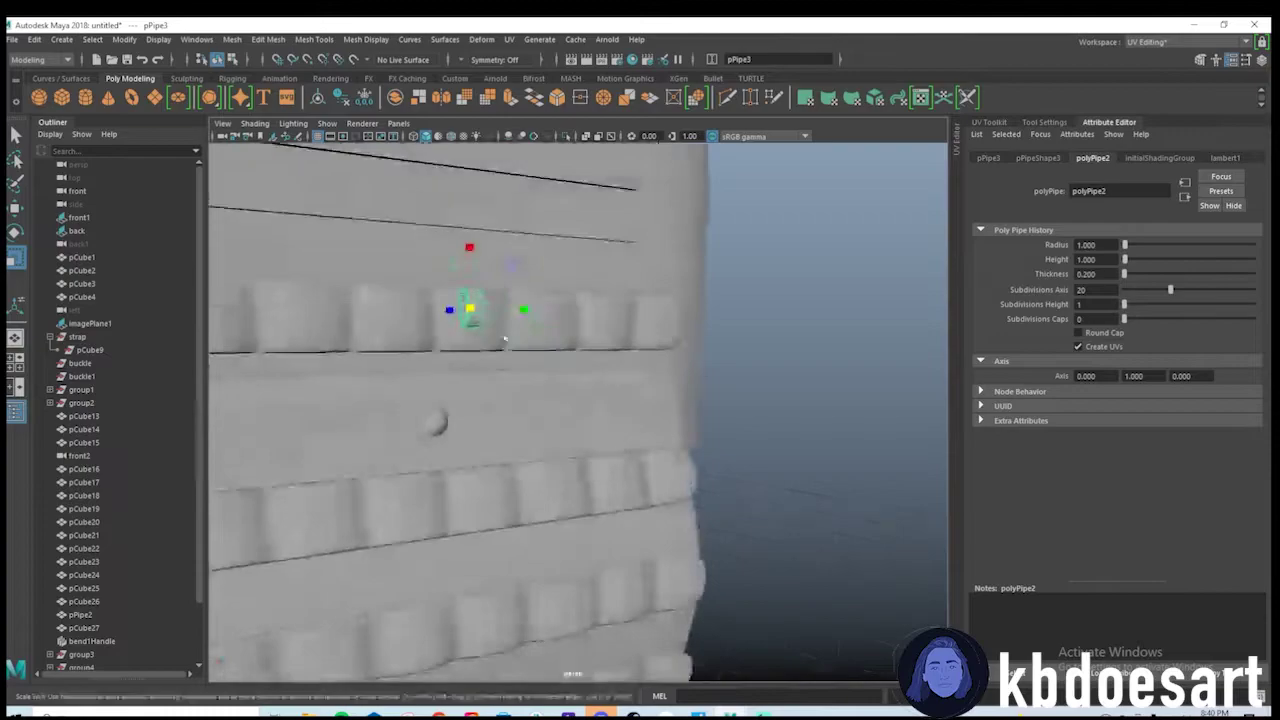
left_click_drag(471, 248, 472, 237)
left_click_drag(515, 322, 482, 307, "alt")
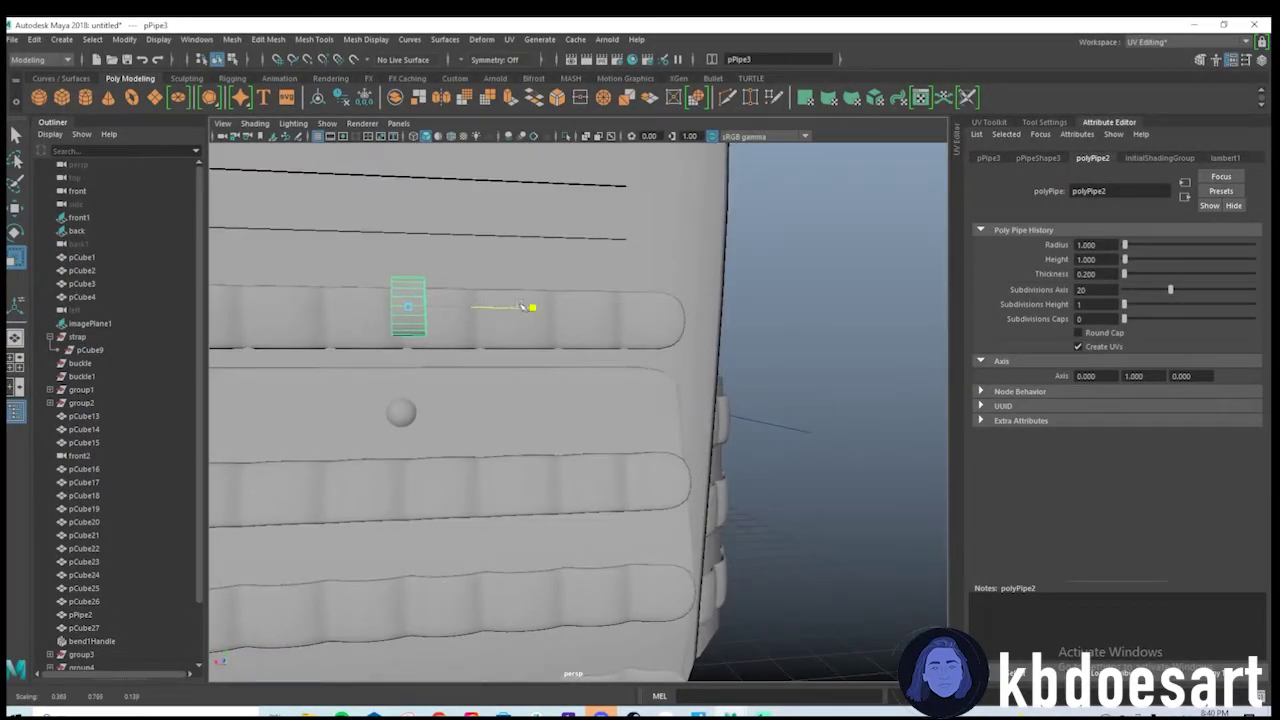
In the back view, widen the pipe and move it over the dark tab above the button in the reference image.
key("w")
key("space")
key("space")
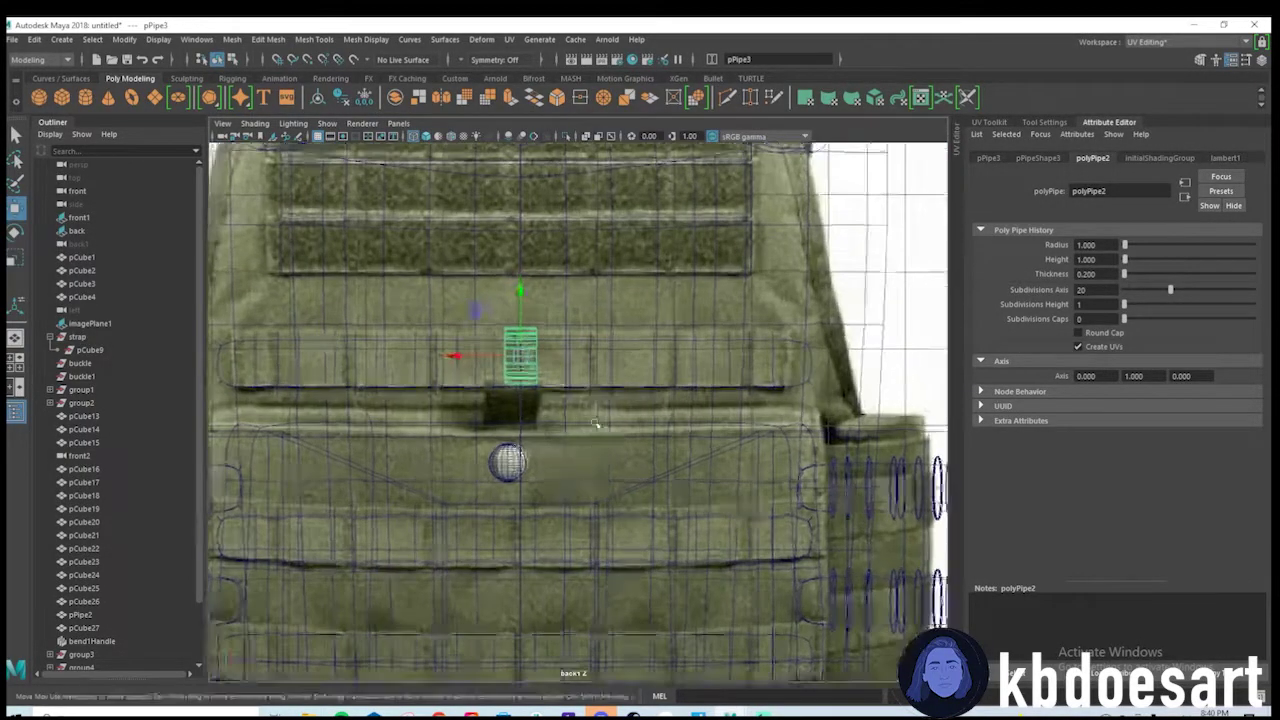
left_click_drag(520, 315, 520, 350)
key("r")
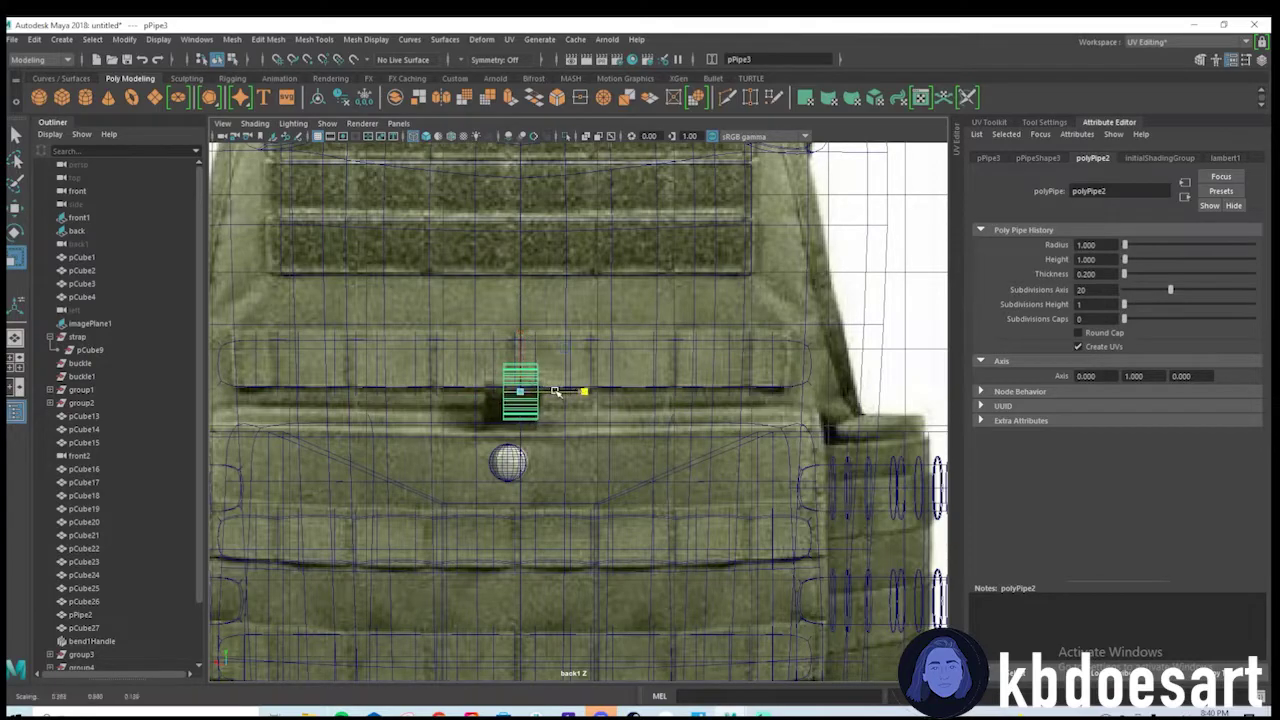
key("w")
left_click_drag(555, 391, 493, 396)
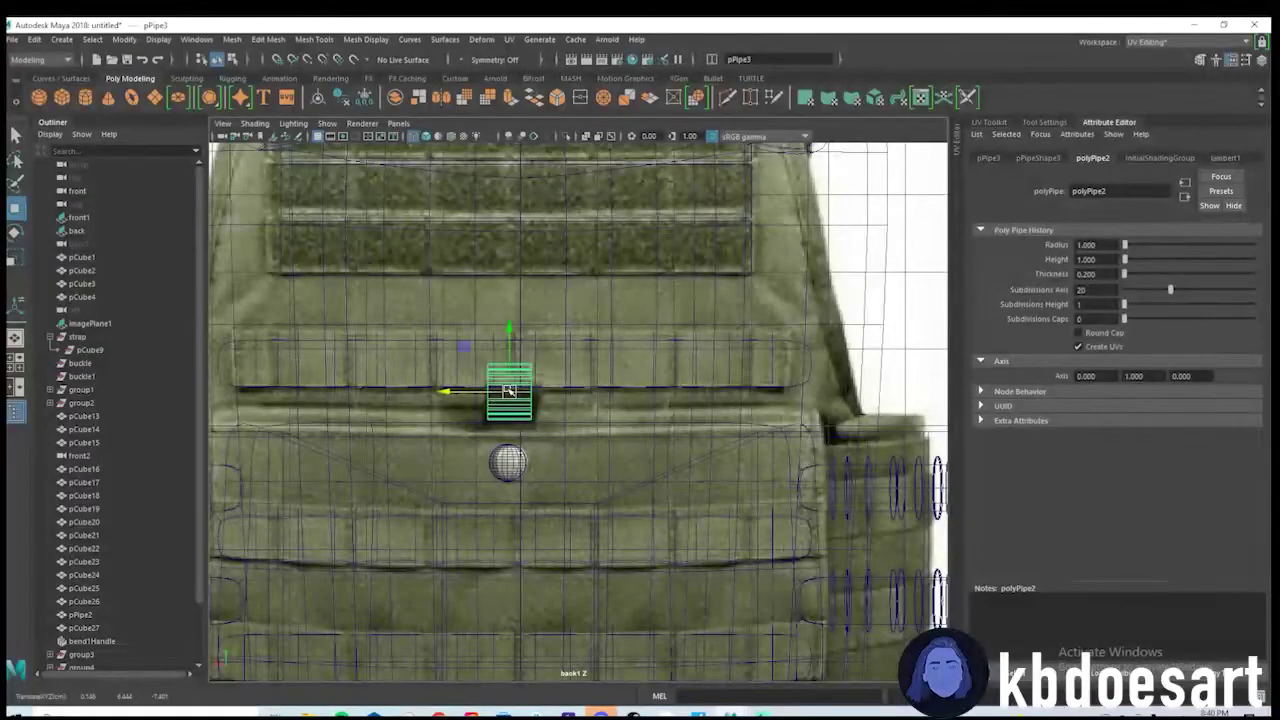
left_click_drag(511, 342, 514, 354)
Push the pipe in depth to Z -6.538 so it sinks into the panel above the button, and tilt it to follow the surface.
key("space")
key("space")
left_click_drag(580, 377, 532, 455, "alt")
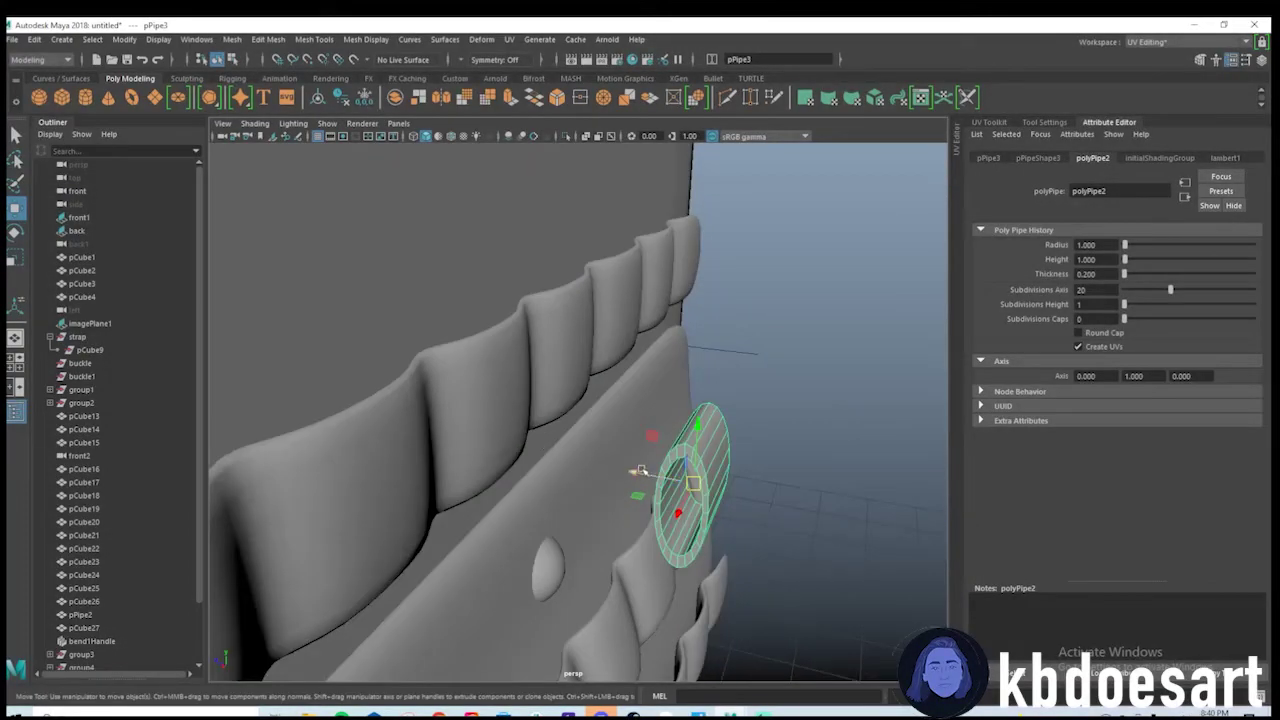
left_click_drag(640, 470, 596, 431)
key("e")
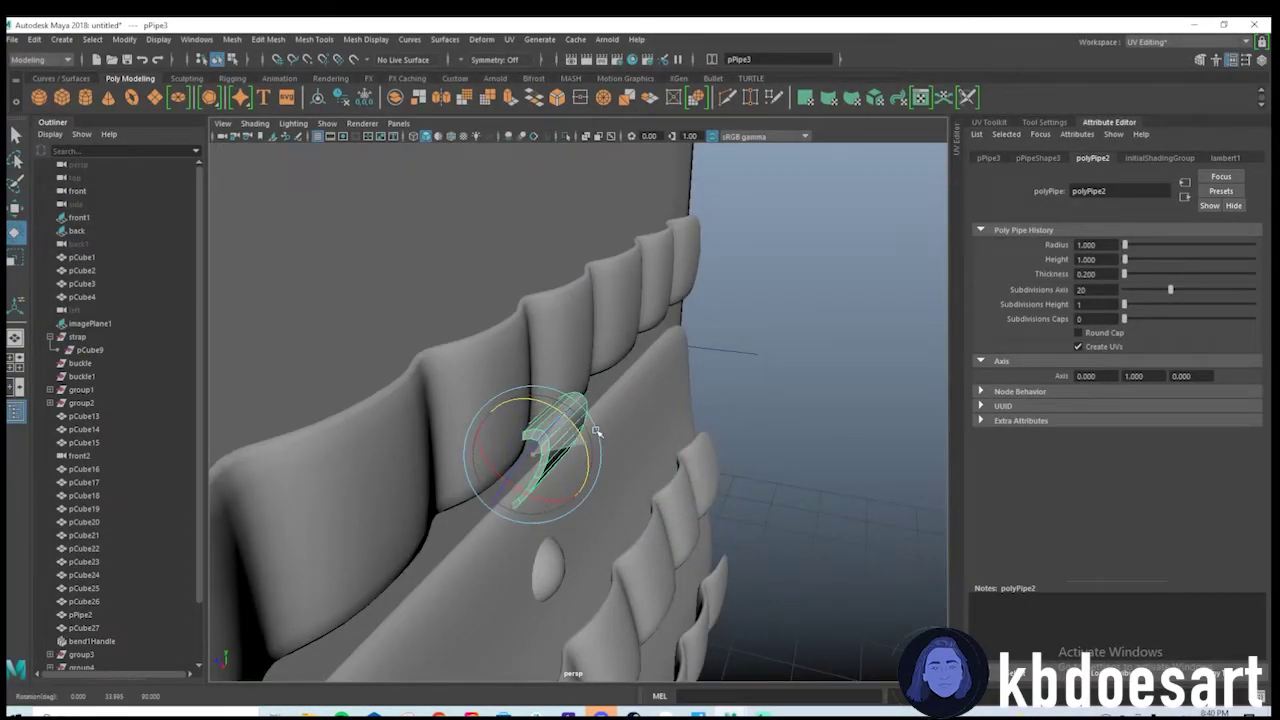
key("w")
left_click_drag(510, 447, 523, 450)
left_click_drag(545, 405, 620, 463)
scroll(690, 432, "down", 5)
left_click(709, 417)
middle_click_drag(620, 463, 777, 519, "alt")
scroll(598, 450, "up", 5)
left_click(594, 452)
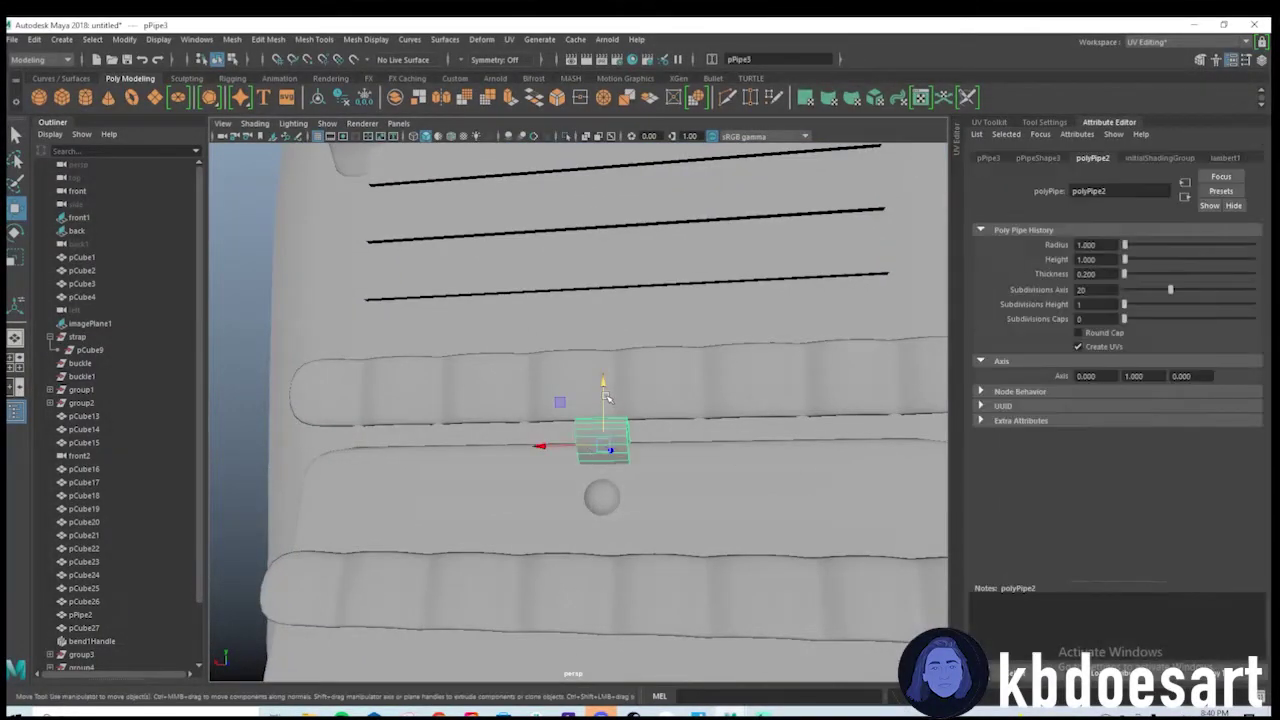
Stretch the pipe loop, adjust its tilt and lower it to Y 6.195 so it sits beneath the webbing row.
left_click_drag(602, 398, 586, 429)
left_click_drag(577, 377, 577, 379)
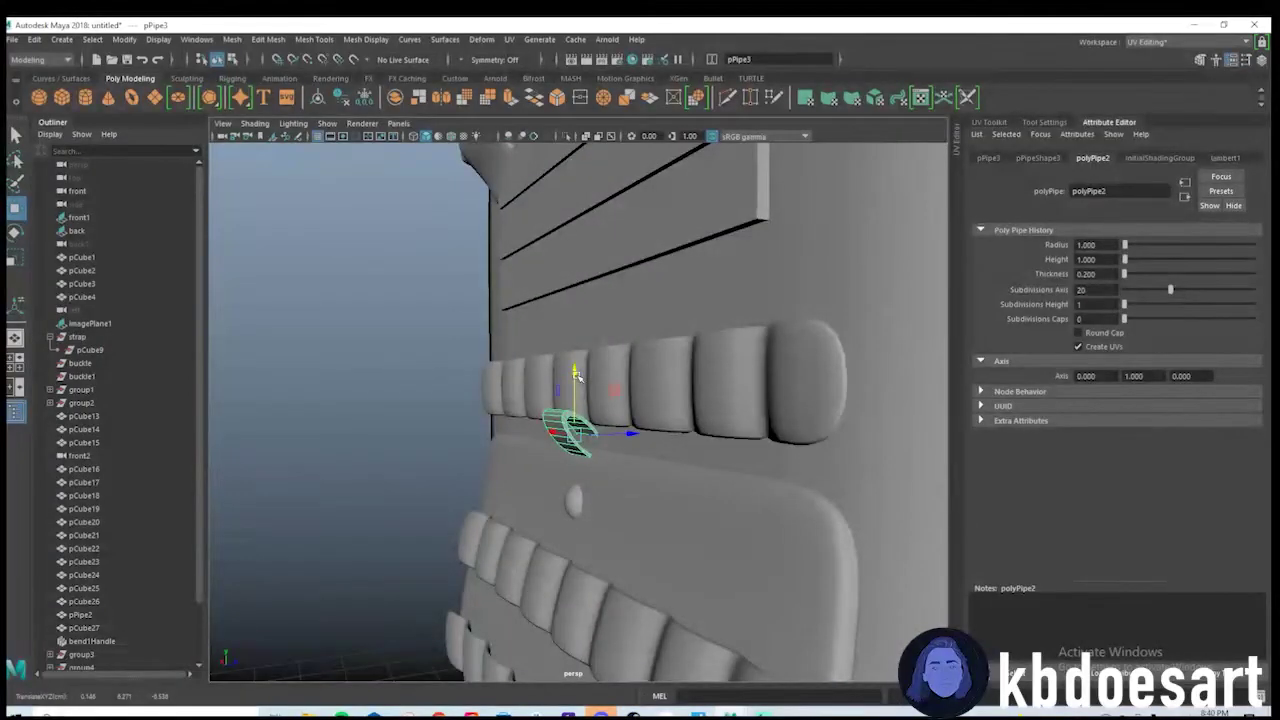
key("r")
left_click_drag(588, 465, 486, 421, "alt")
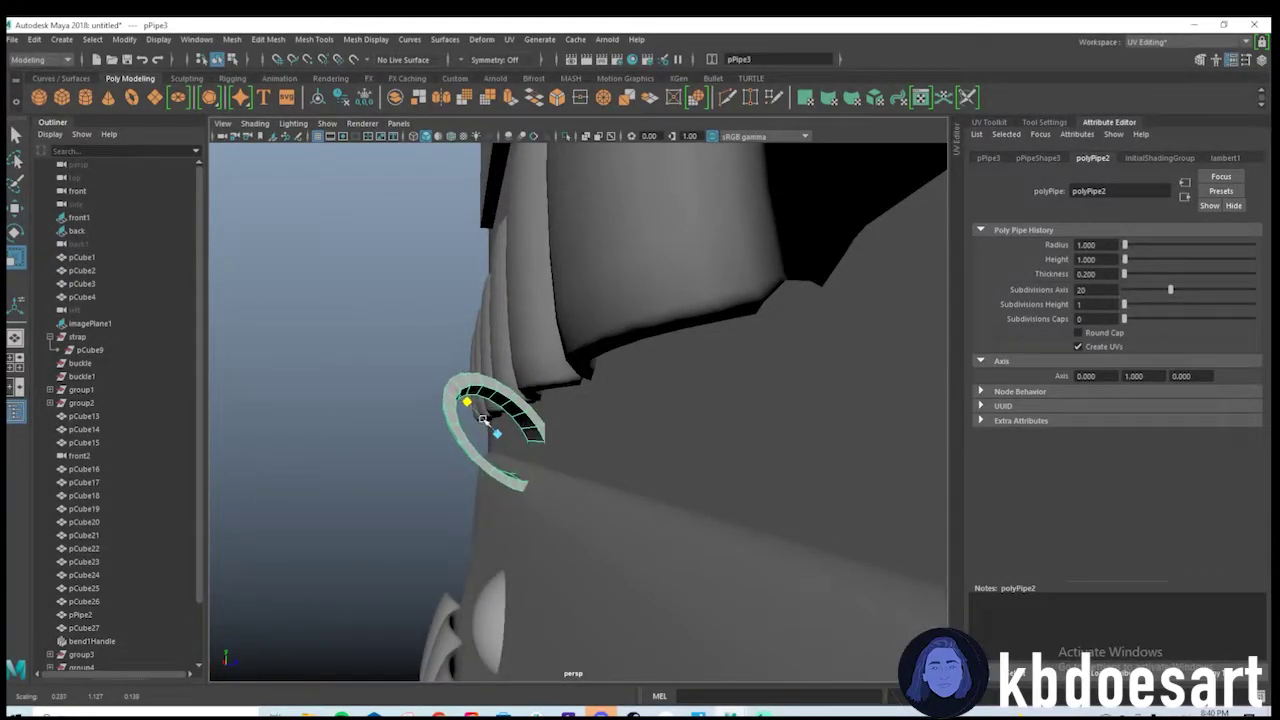
key("e")
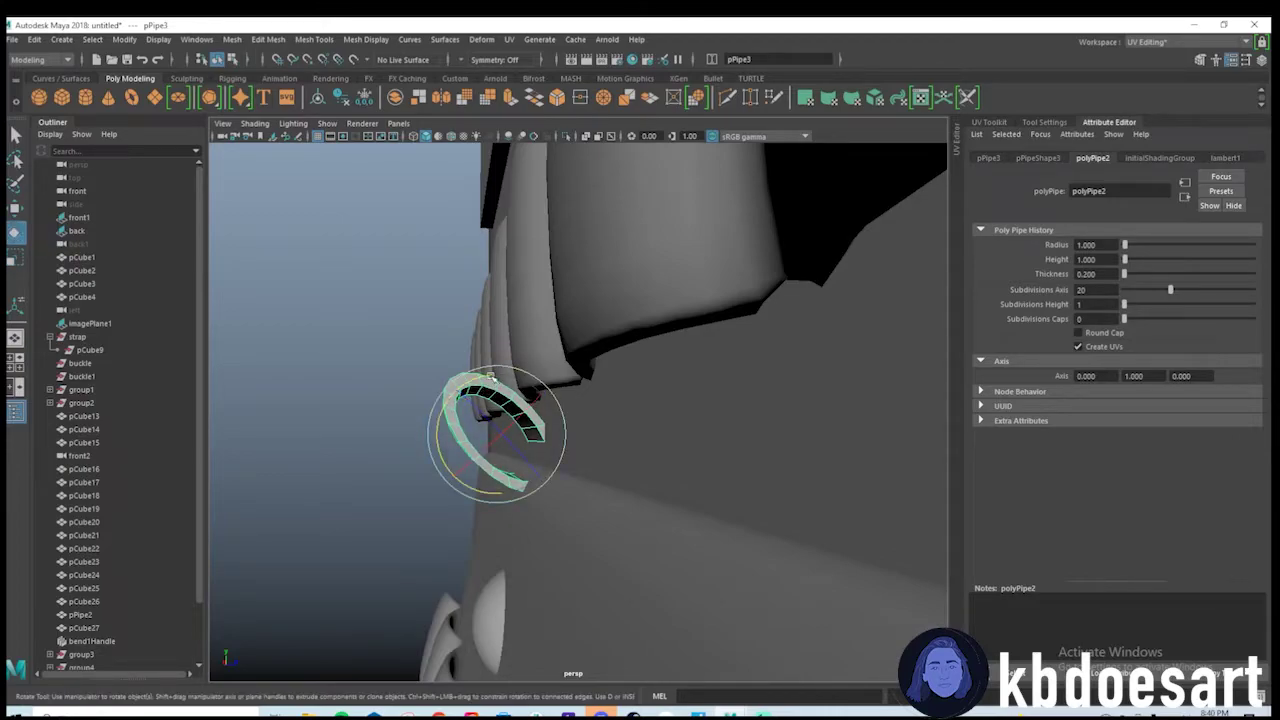
left_click_drag(491, 377, 498, 397)
key("w")
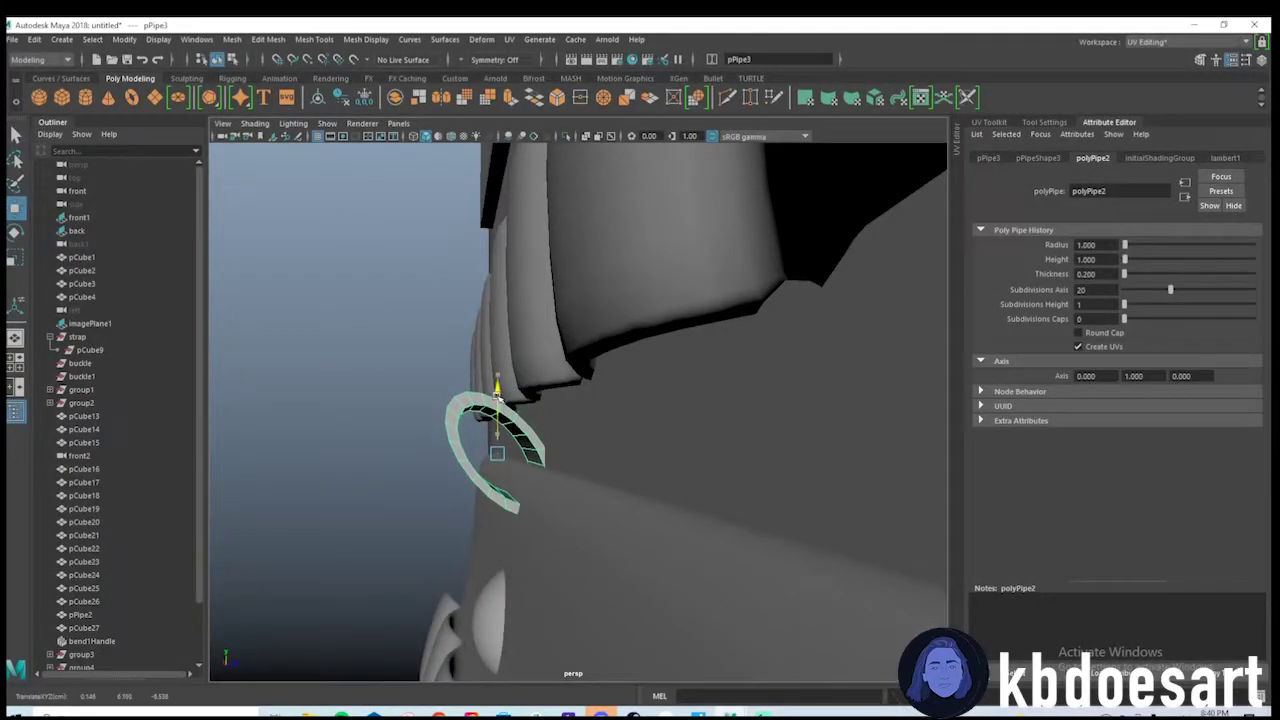
Clear the selection and review the new loop and button on the whole vest.
scroll(443, 457, "down", 5)
left_click_drag(443, 457, 763, 334, "alt")
scroll(746, 452, "down", 8)
left_click(390, 427)
scroll(706, 470, "down", 3)
left_click(783, 451)
left_click_drag(783, 451, 524, 451, "alt")
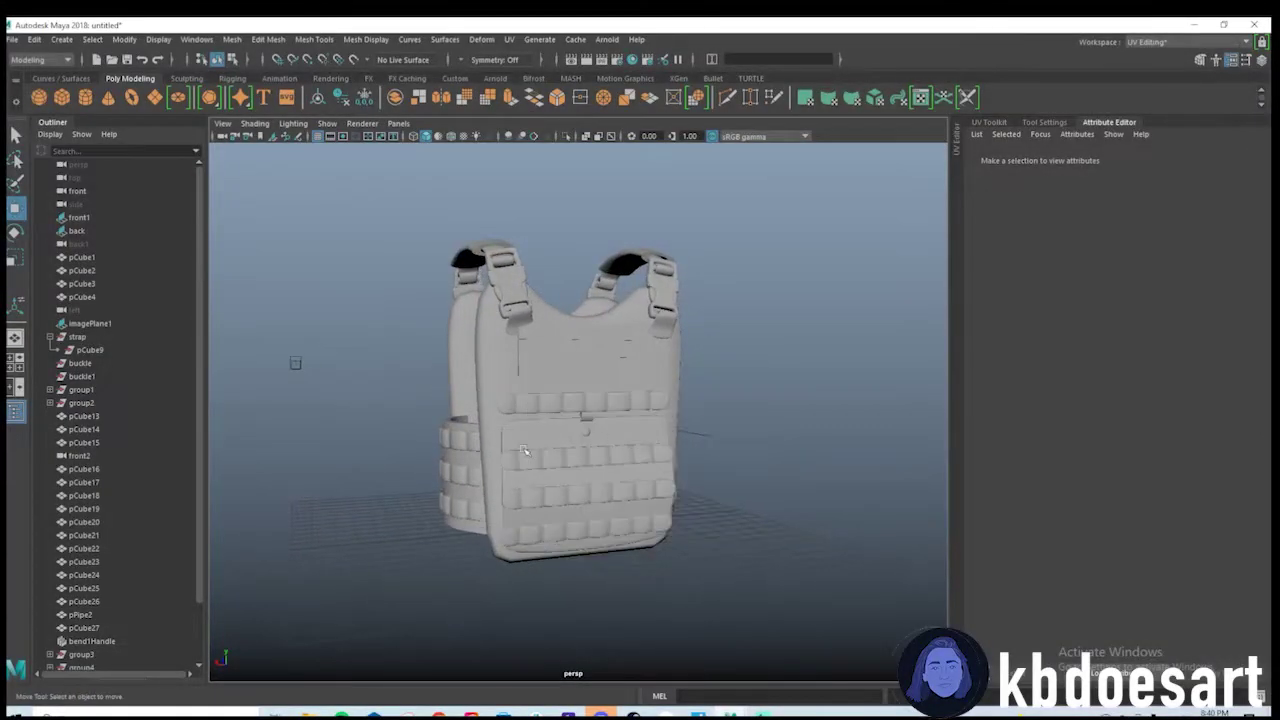
Compare the model's wireframe with the vest reference images in the front view.
key("space")
key("space")
scroll(541, 435, "down", 3)
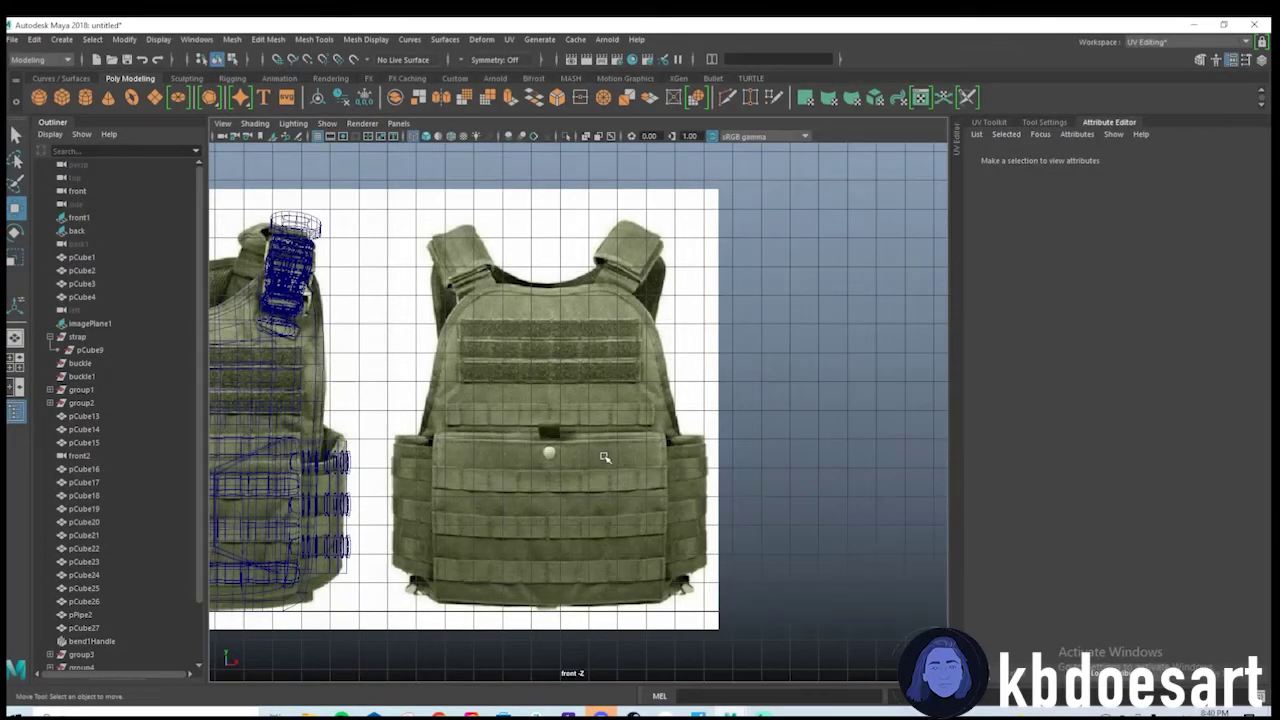
key("space")
key("space")
key("space")
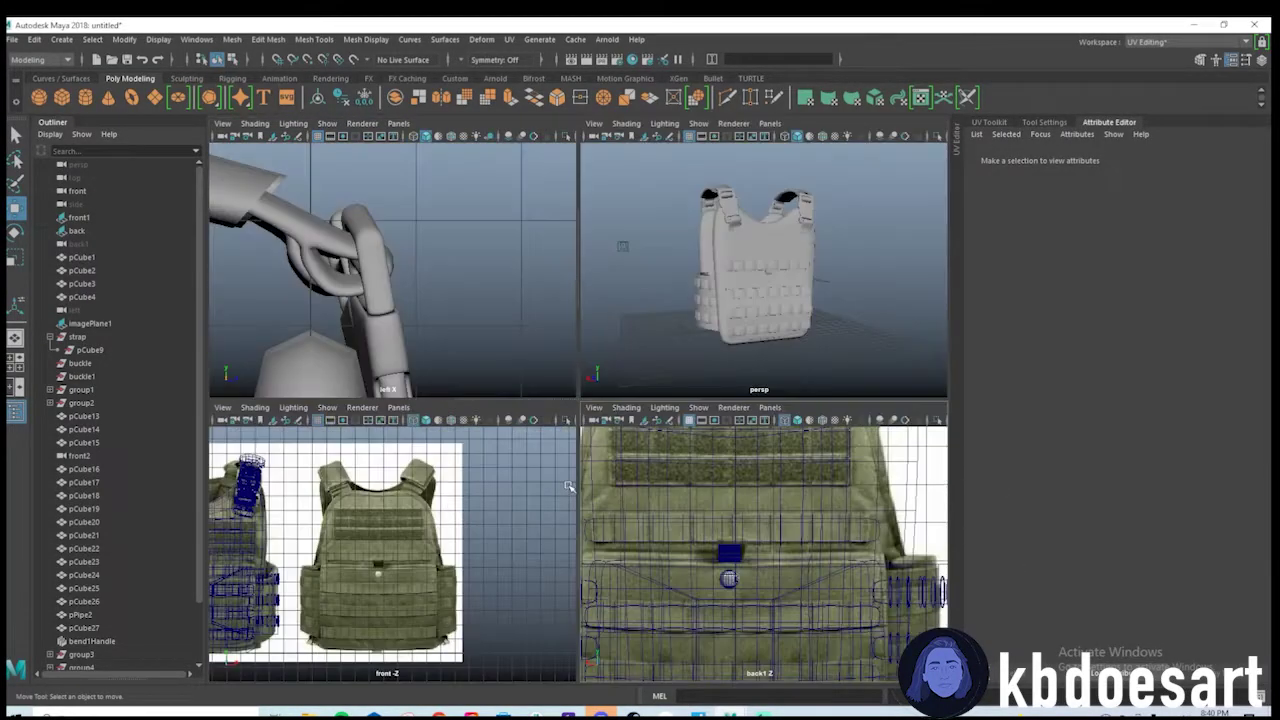
middle_click_drag(503, 514, 574, 500, "alt")
key("space")
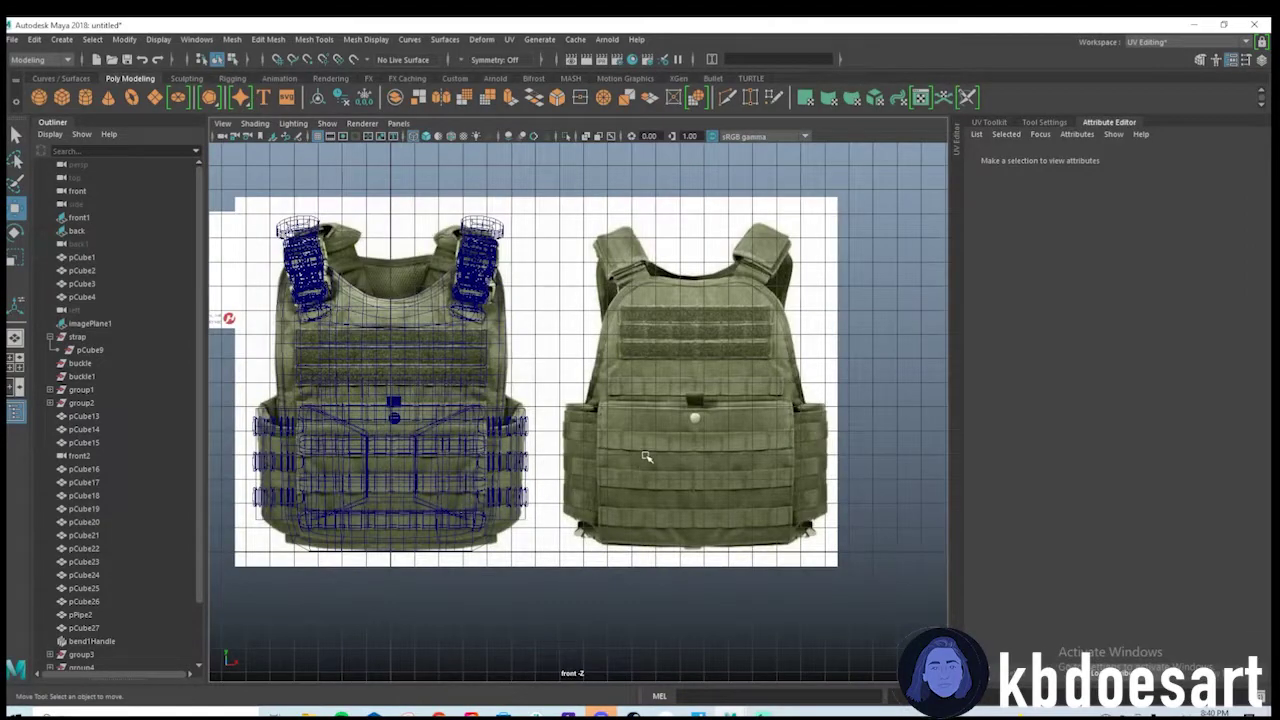
middle_click_drag(647, 456, 675, 480, "alt")
middle_click_drag(471, 470, 503, 472, "alt")
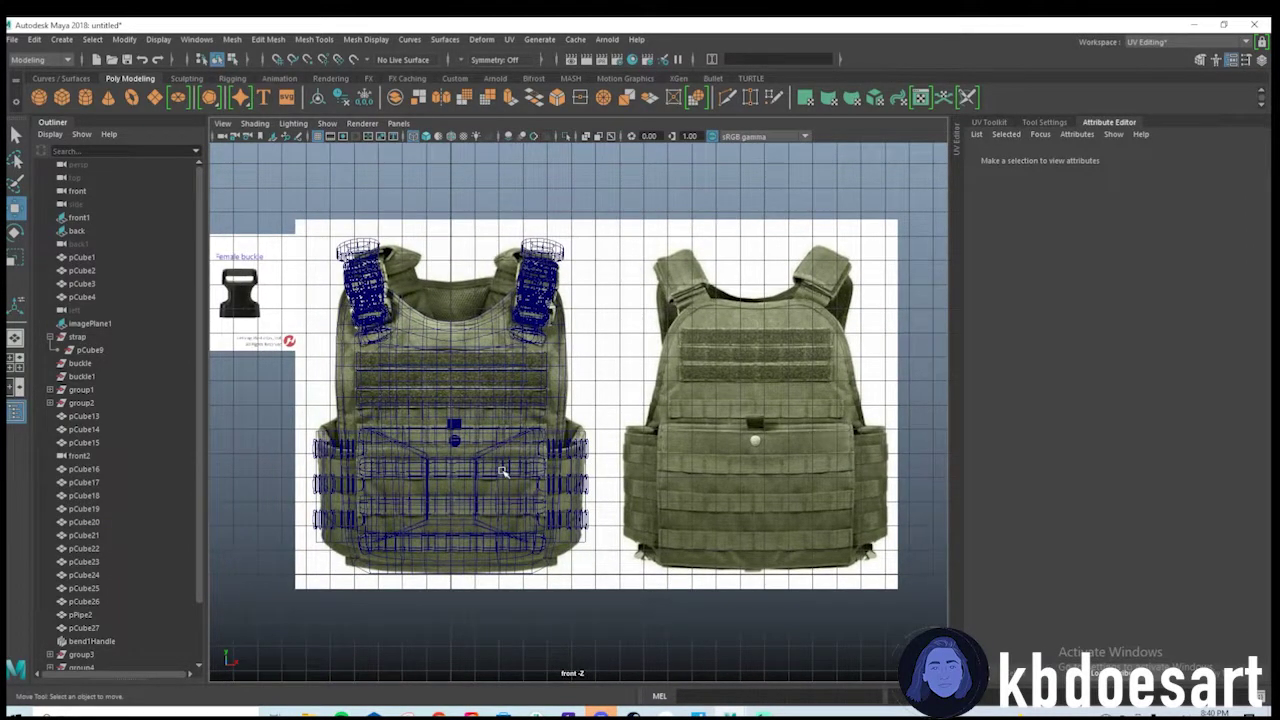
Delete the construction history of all objects in the scene.
key("space")
key("space")
left_click_drag(758, 354, 572, 360, "alt")
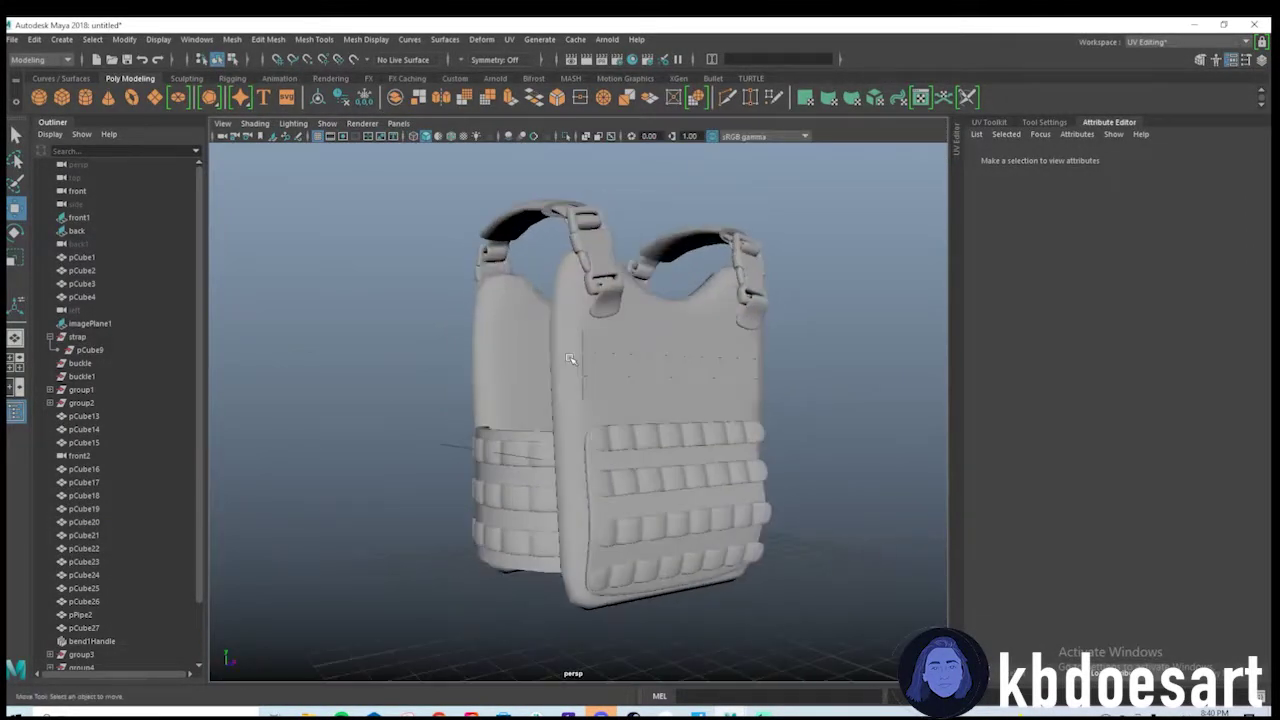
right_click_drag(572, 360, 498, 357, "alt")
left_click_drag(812, 352, 580, 346, "alt")
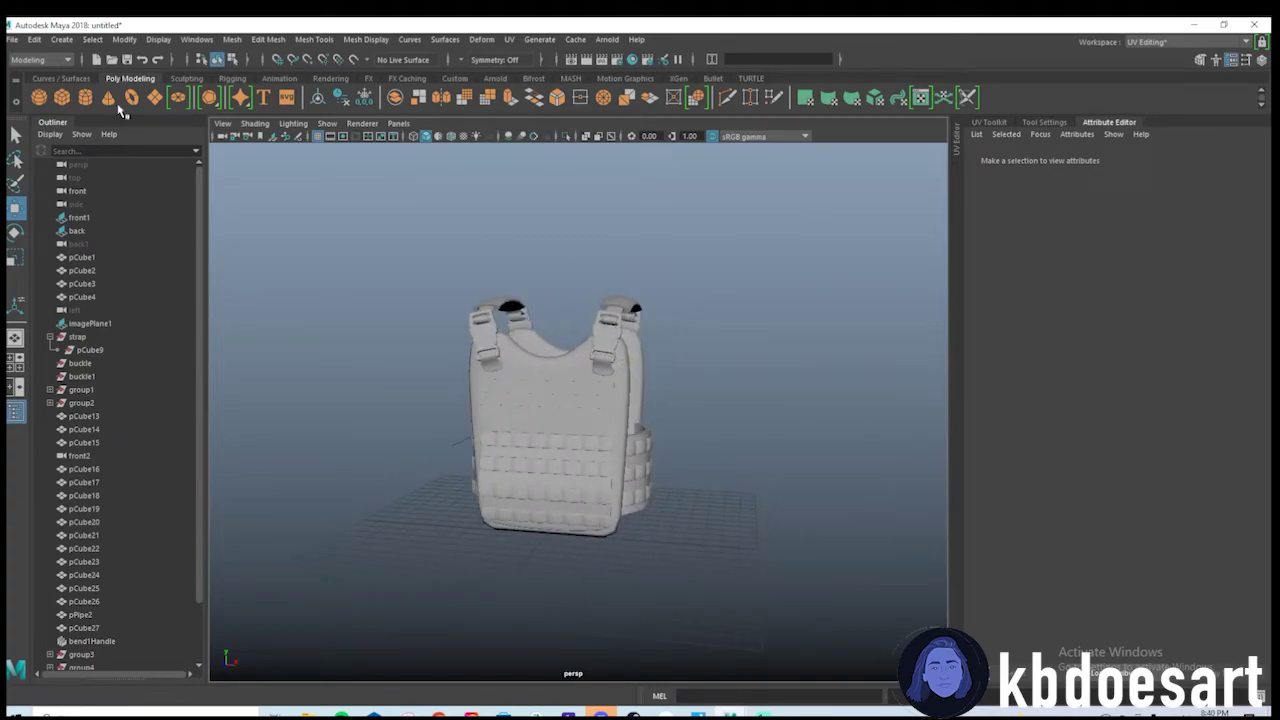
left_click(34, 39)
mouse_move(180, 208)
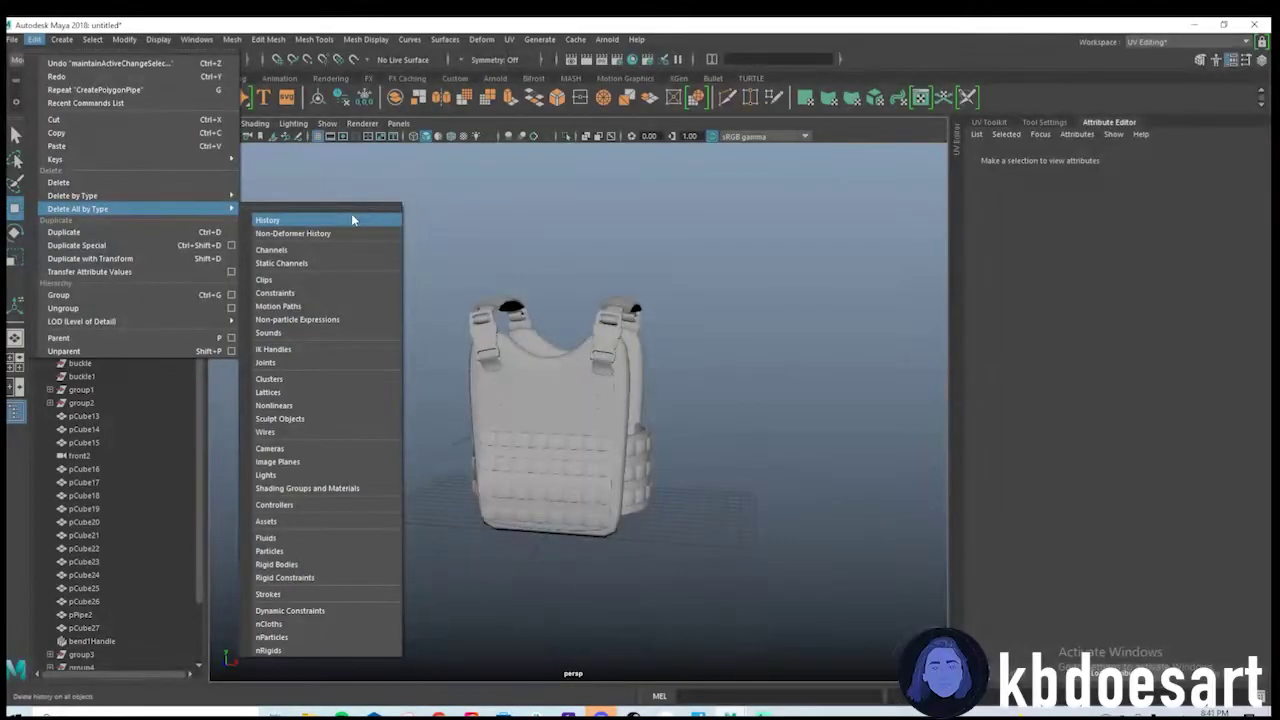
left_click(351, 213)
right_click_drag(671, 251, 814, 351, "alt")
left_click_drag(814, 351, 512, 378, "alt")
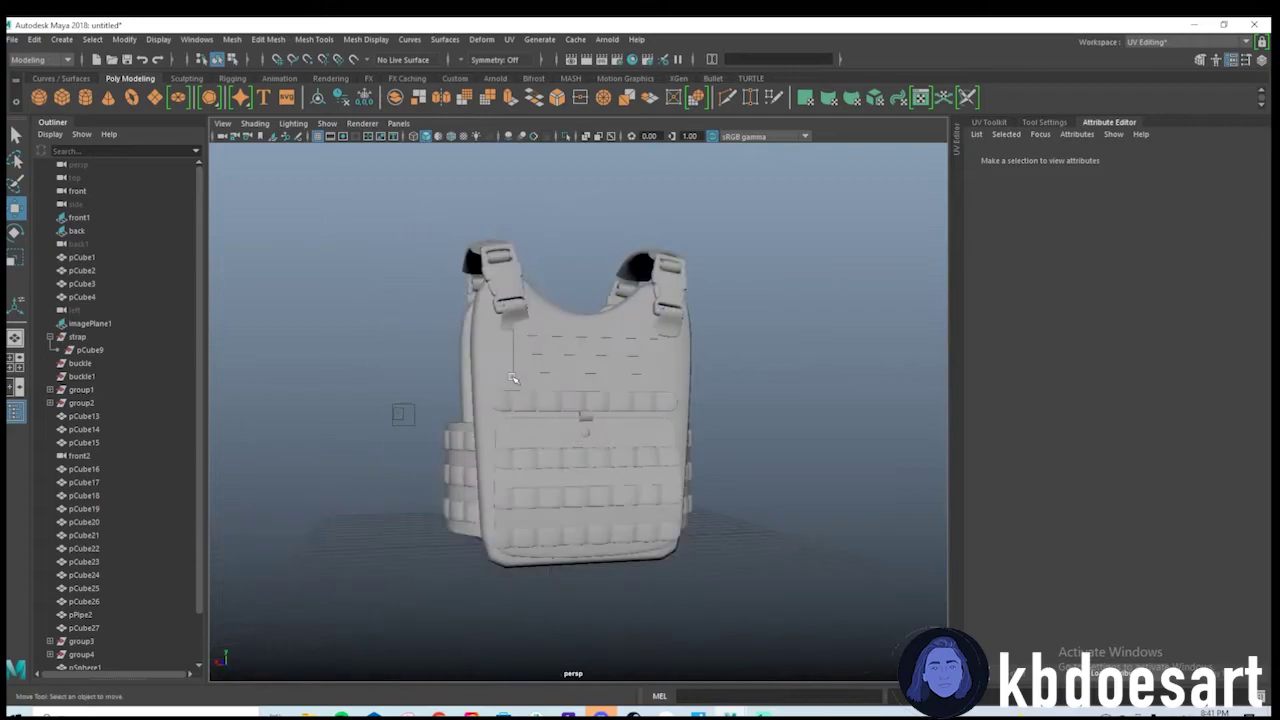
Check the vest in lit, textured and wireframe display, and return to plain shaded display.
key("7")
key("6")
key("7")
key("6")
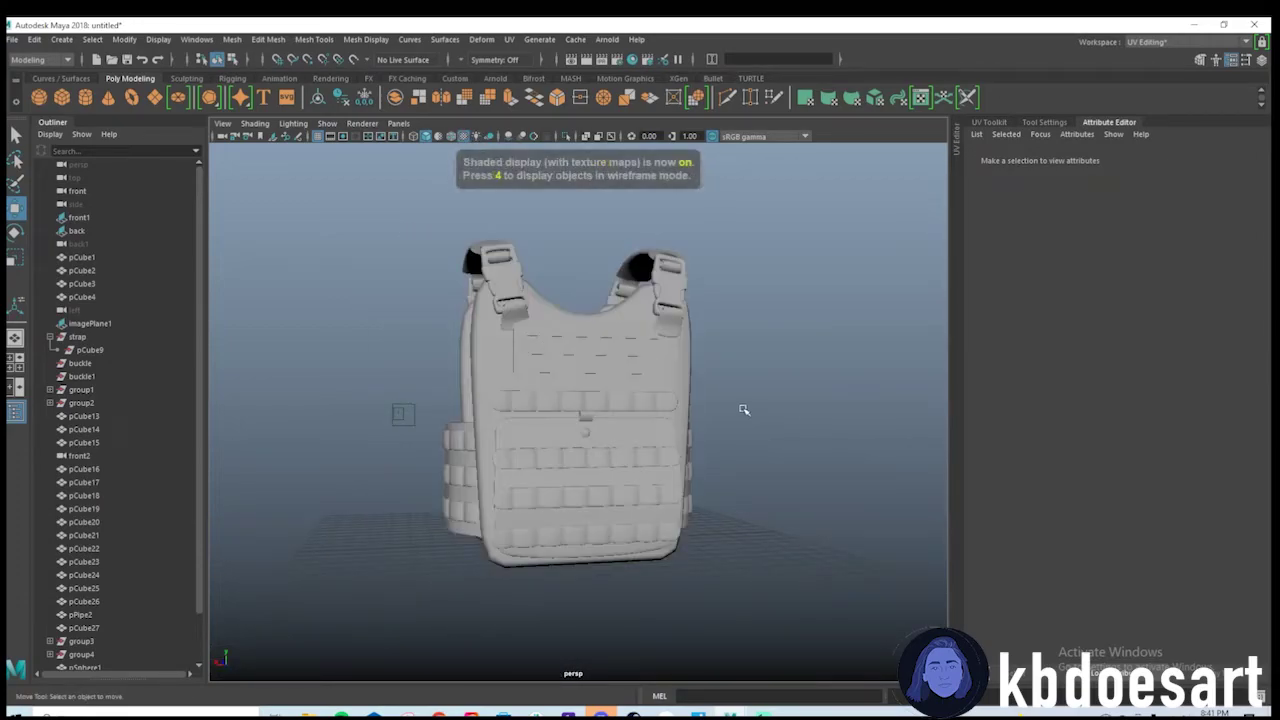
key("4")
key("5")
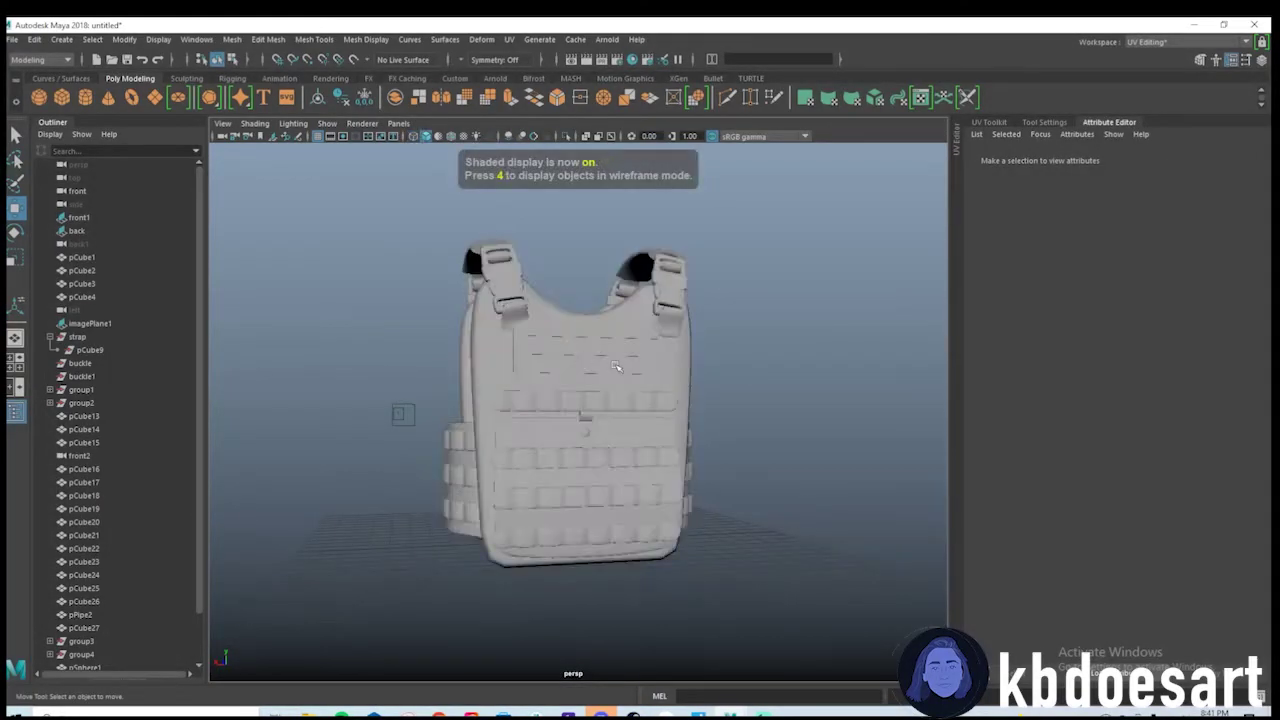
Compare the front panel's wireframe with the vest reference images in the front view.
key("space")
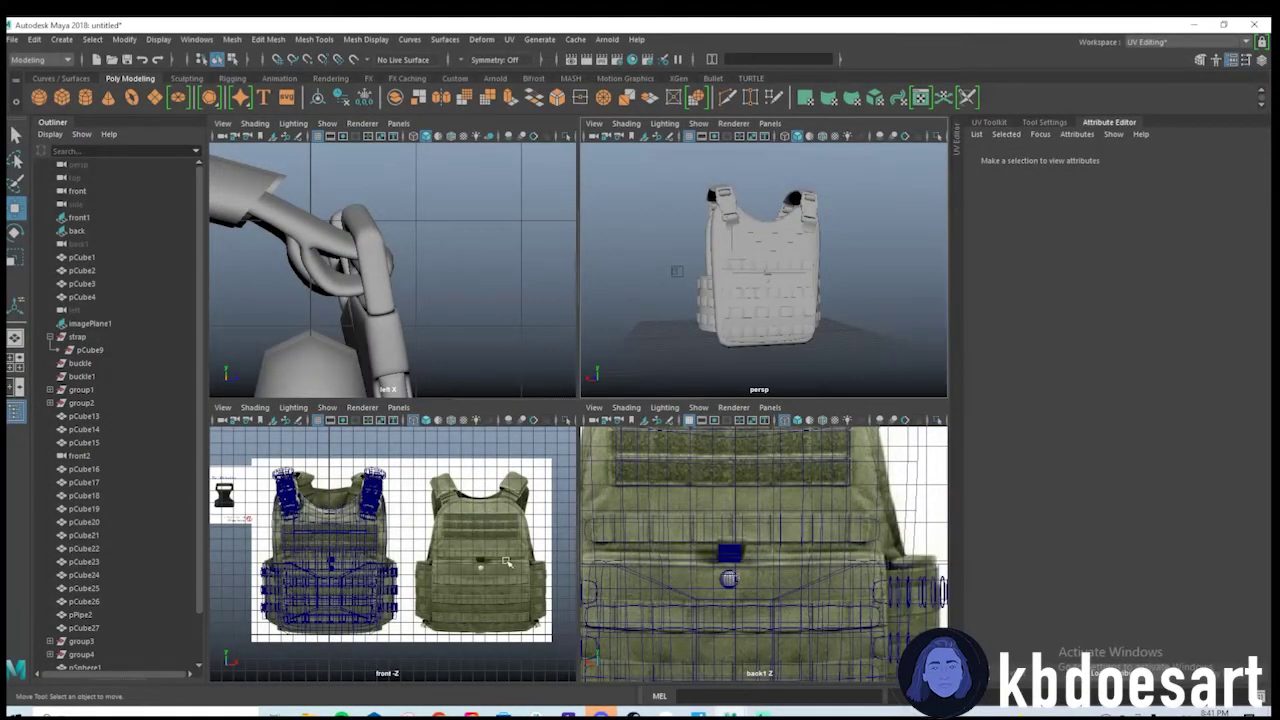
key("space")
scroll(430, 300, "up", 5)
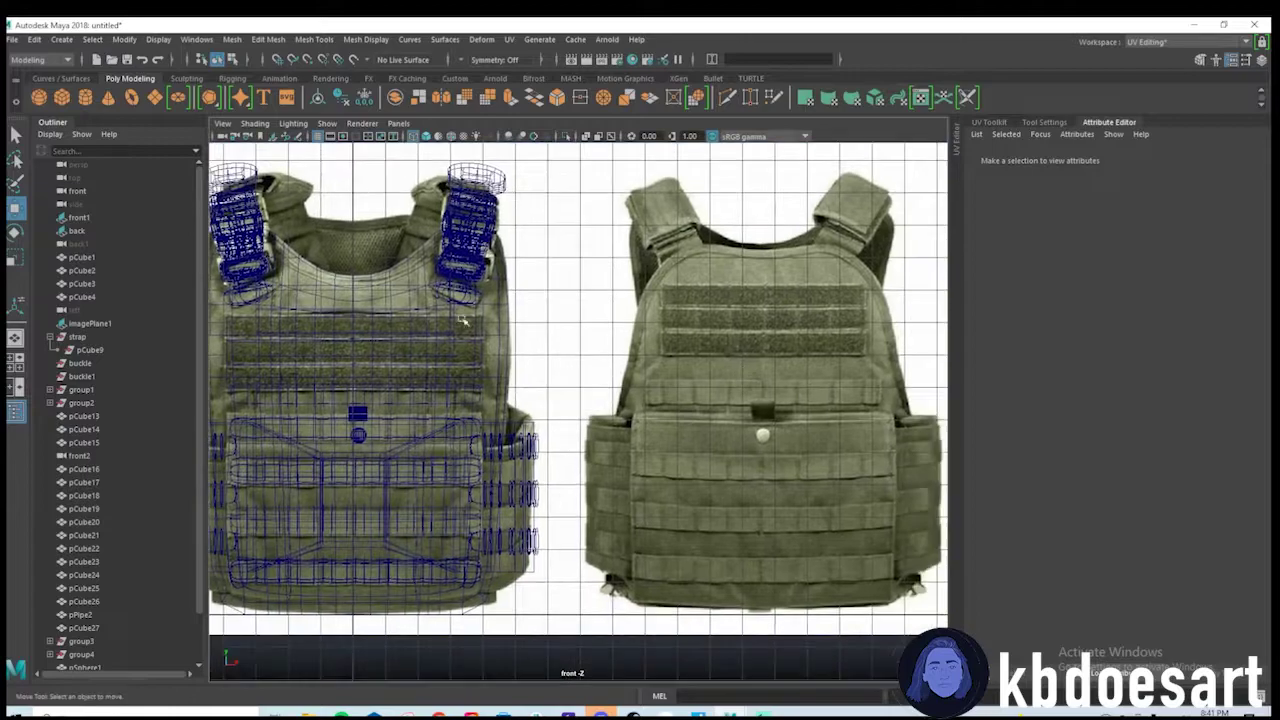
left_click(440, 292)
left_click(420, 290)
scroll(481, 334, "up", 3)
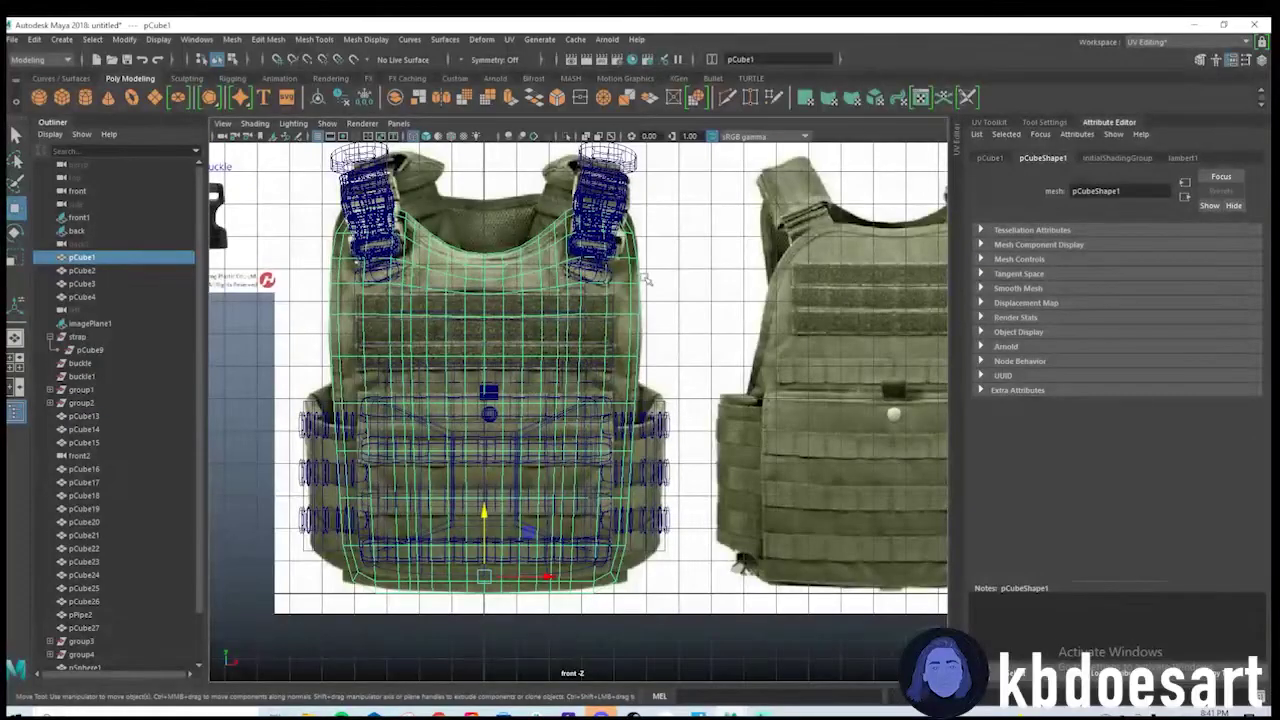
scroll(563, 313, "down", 2)
scroll(563, 313, "down", 3)
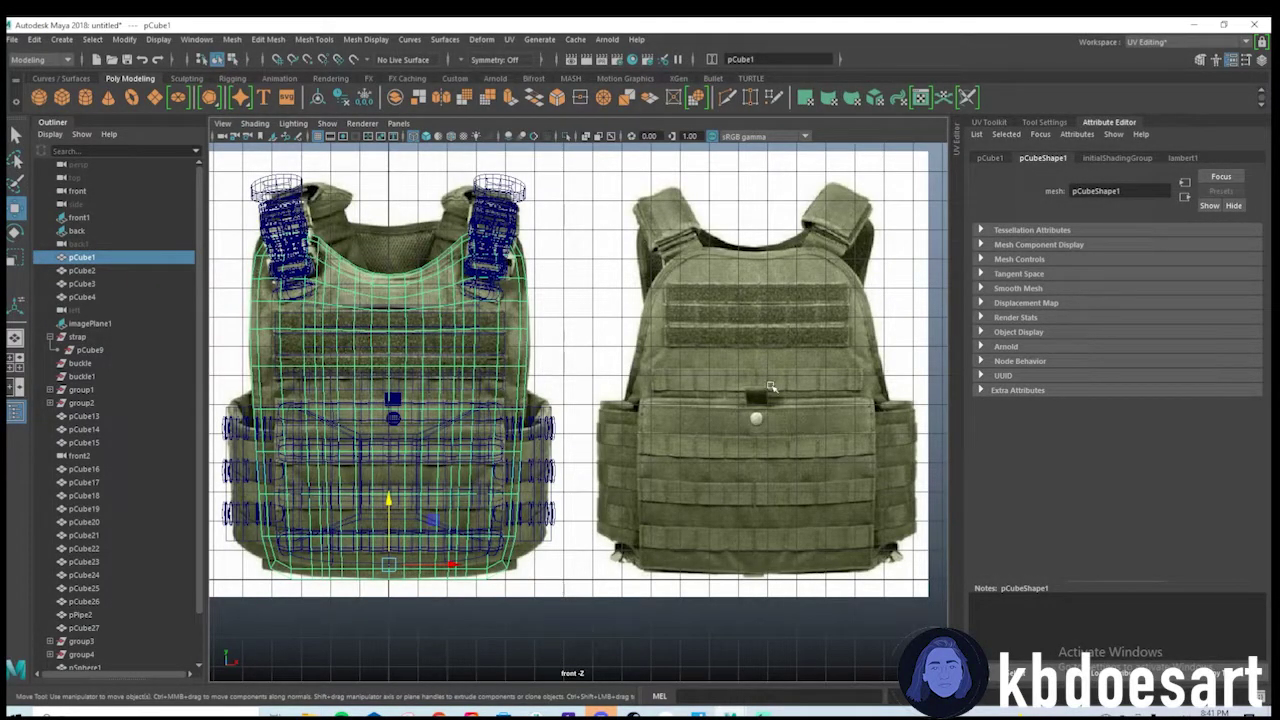
Assign a new aiStandardSurface material to all vest parts except the flat chest and back strips.
left_click_drag(229, 181, 600, 580)
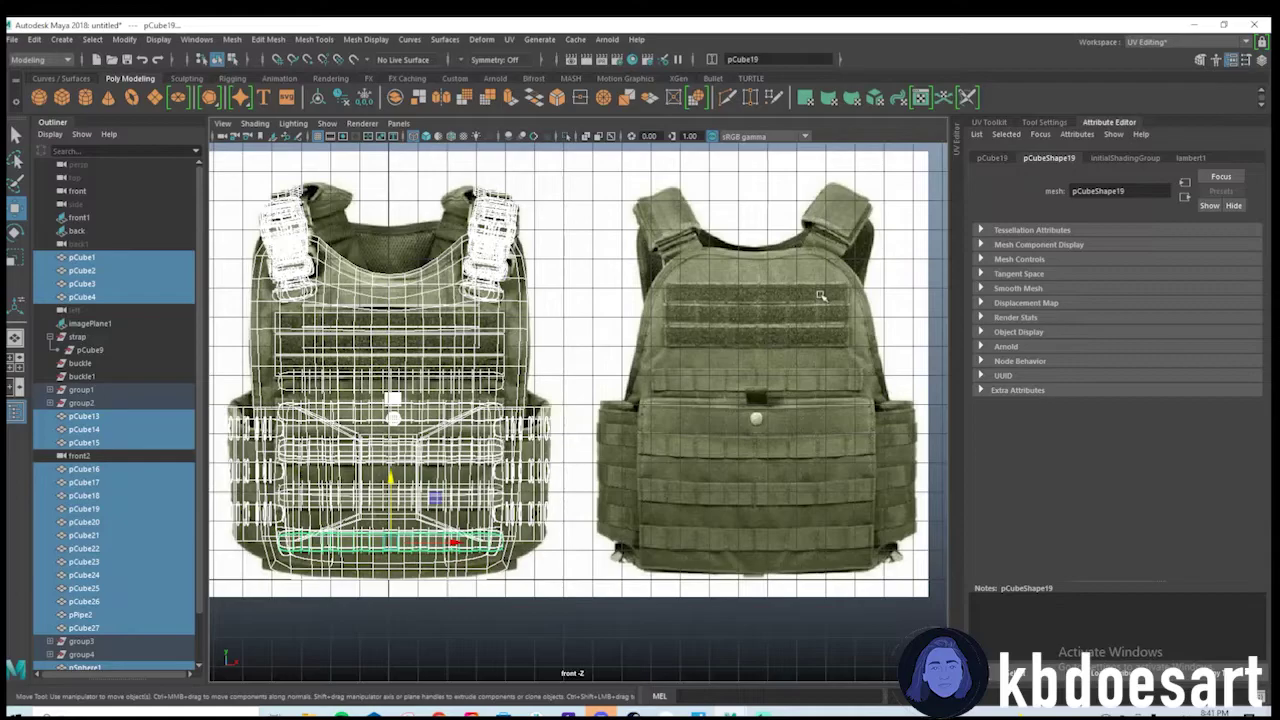
key("space")
key("space")
scroll(641, 403, "up", 3)
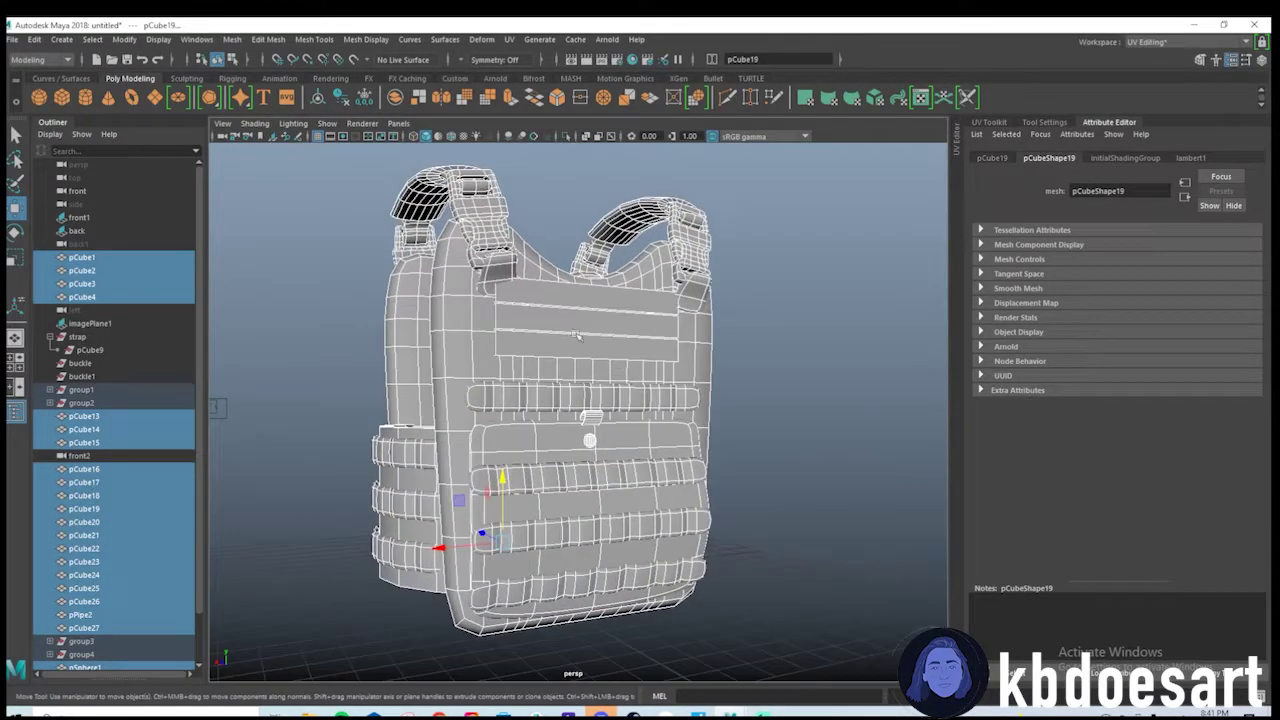
left_click_drag(576, 335, 605, 370, "alt")
scroll(613, 383, "up", 3)
left_click(529, 480, "shift")
left_click(552, 453, "shift")
left_click(570, 428, "shift")
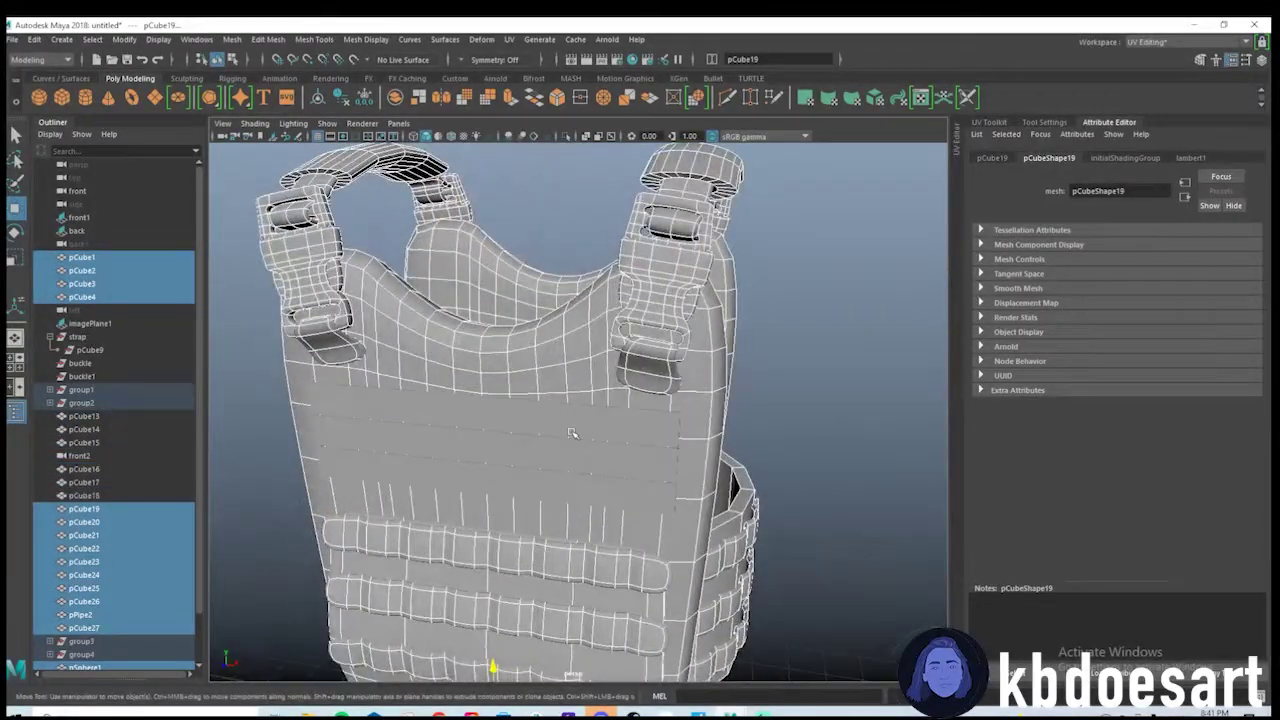
scroll(571, 431, "down", 5)
left_click_drag(560, 425, 662, 436, "alt")
right_click_drag(559, 269, 600, 610)
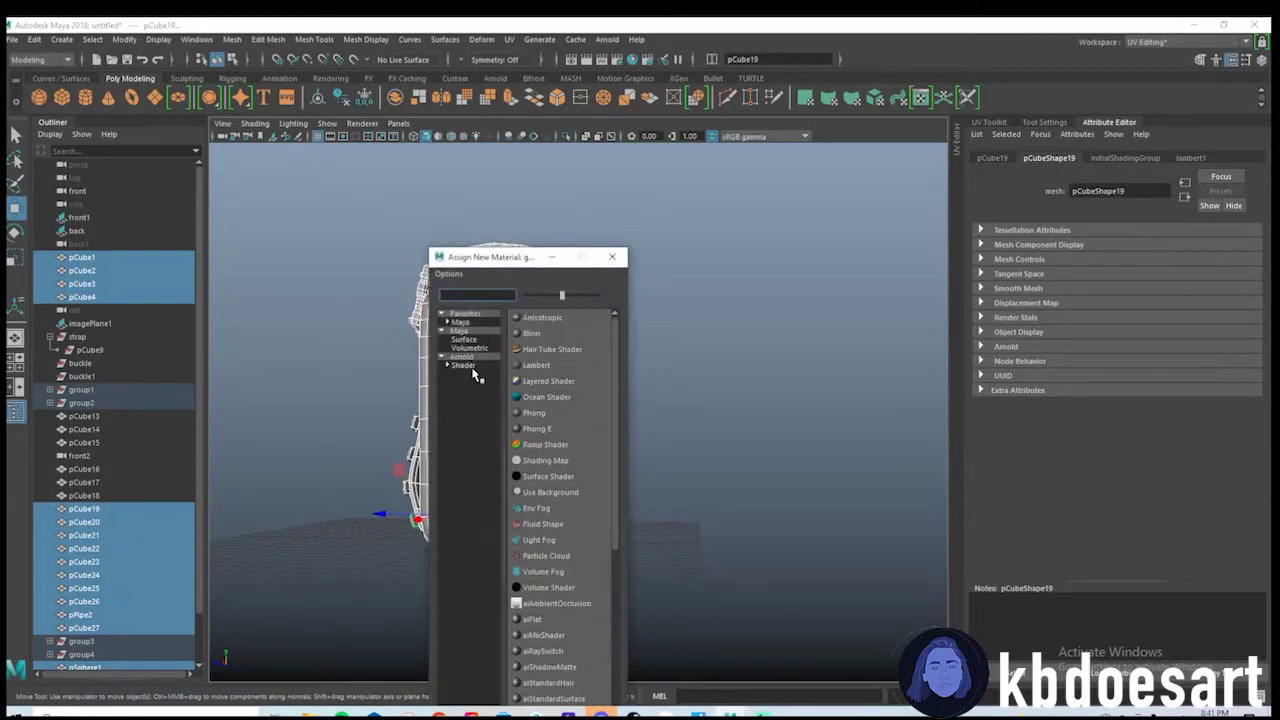
left_click(478, 366)
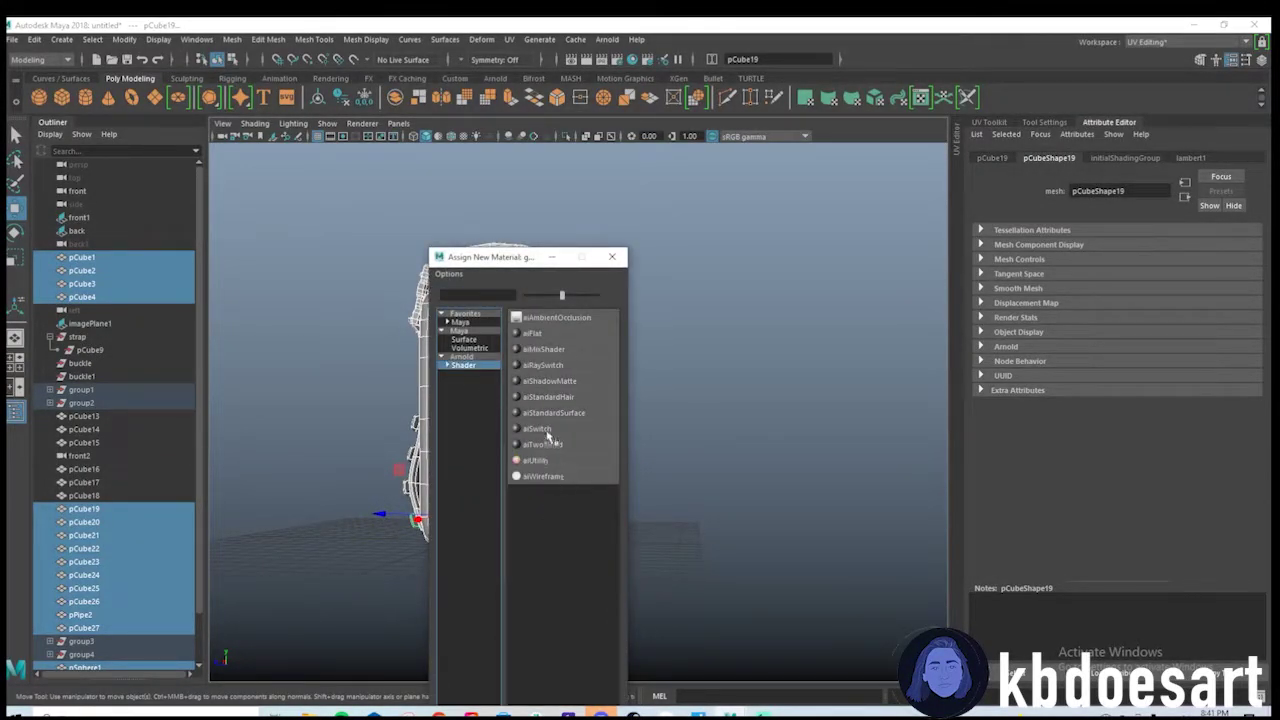
left_click(552, 413)
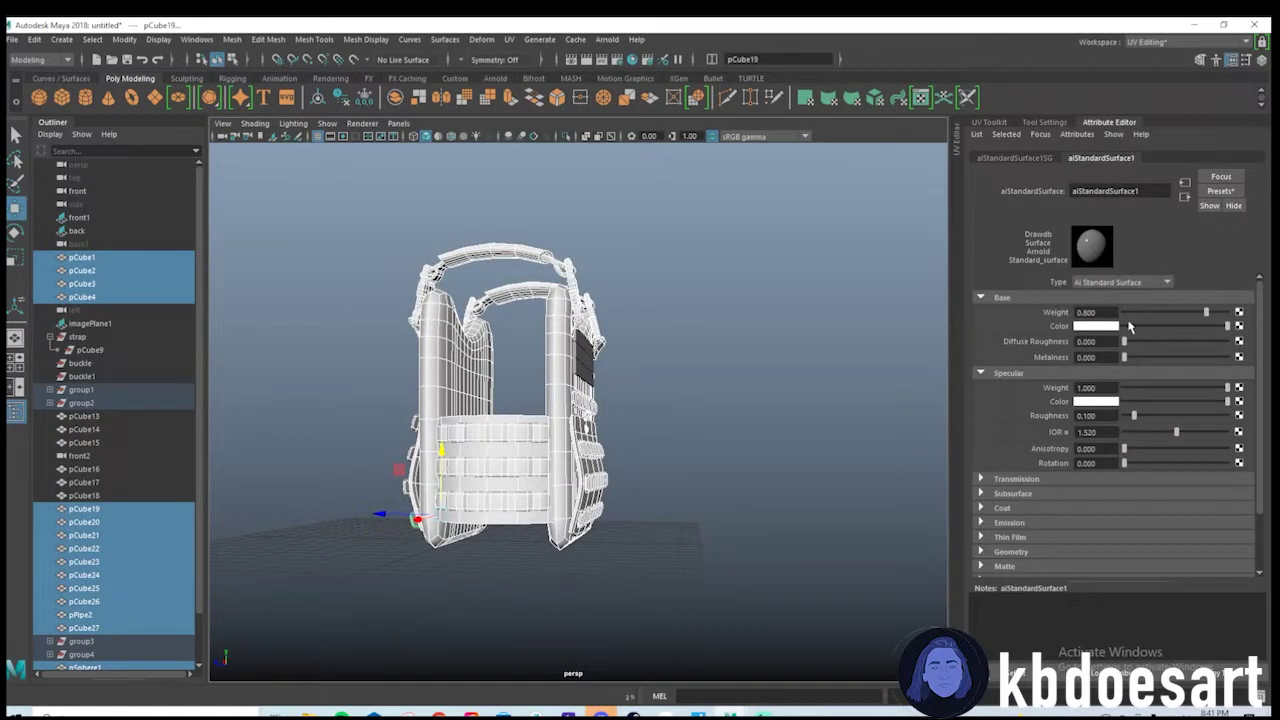
Sample the vest material's base color from the green fabric in the reference image and set its specular roughness to 1.
left_click(1100, 326)
key("space")
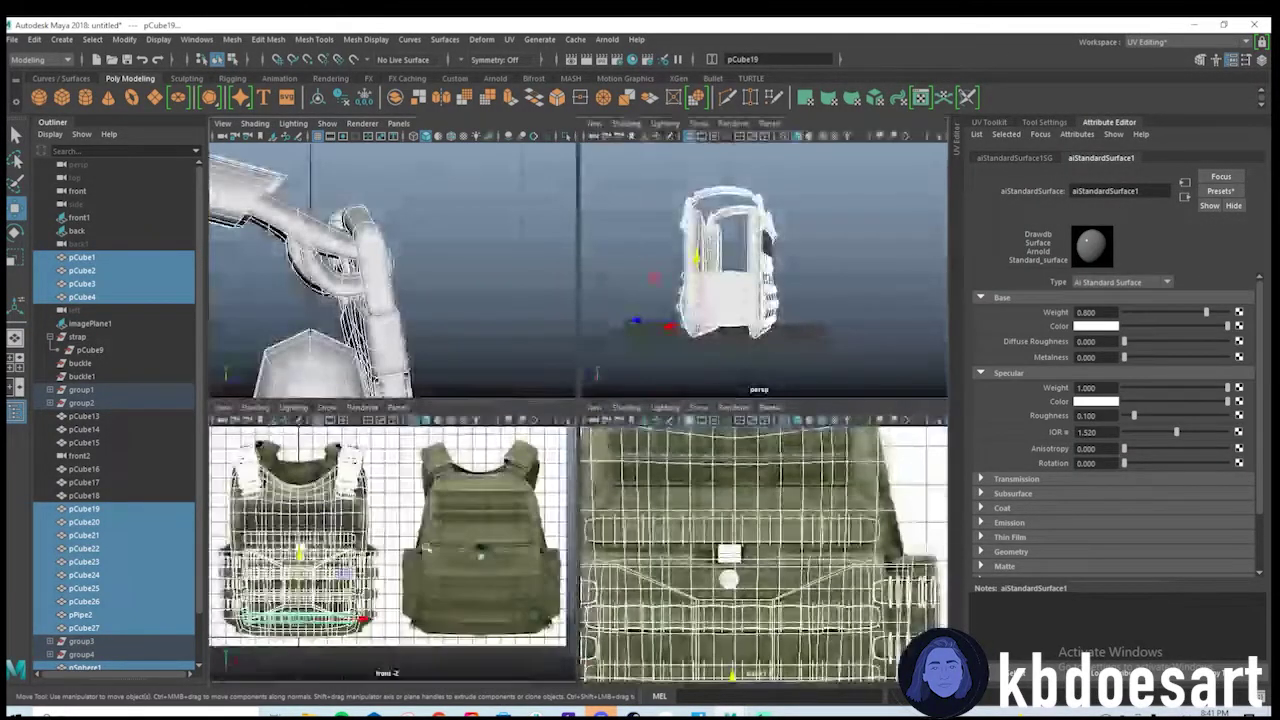
key("space")
left_click(1096, 327)
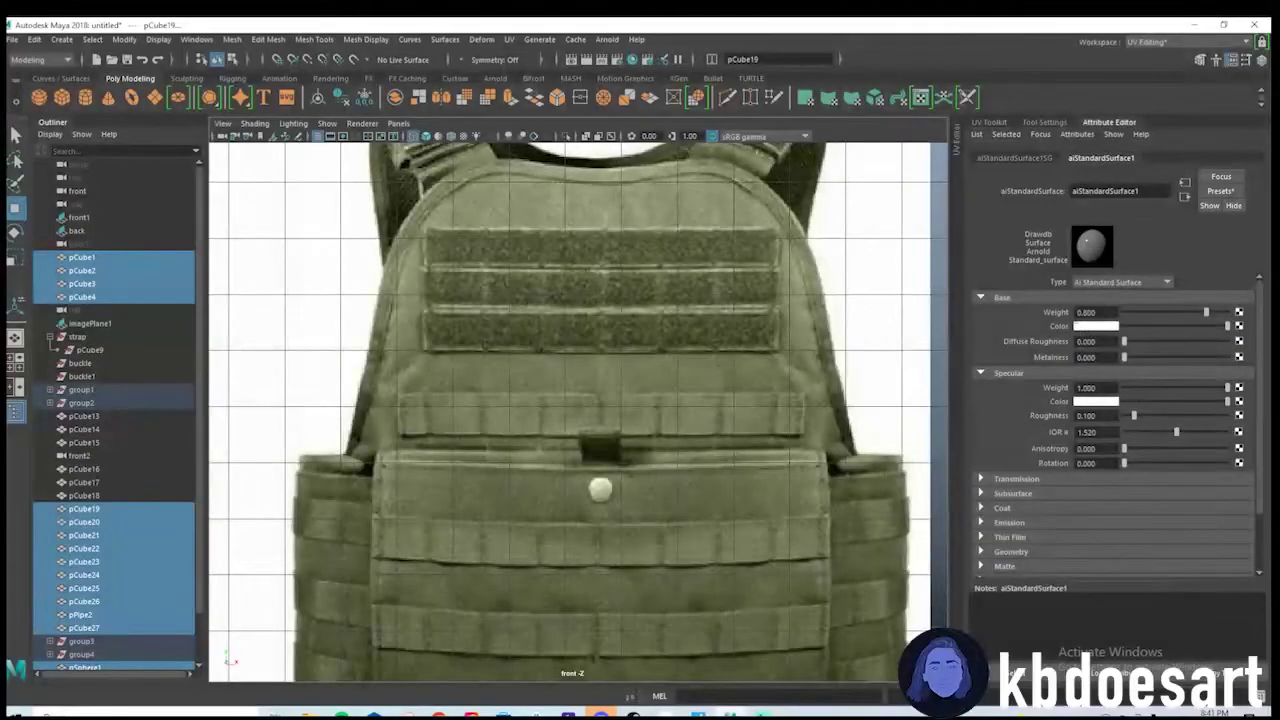
left_click(1084, 325)
left_click(988, 288)
left_click(658, 381)
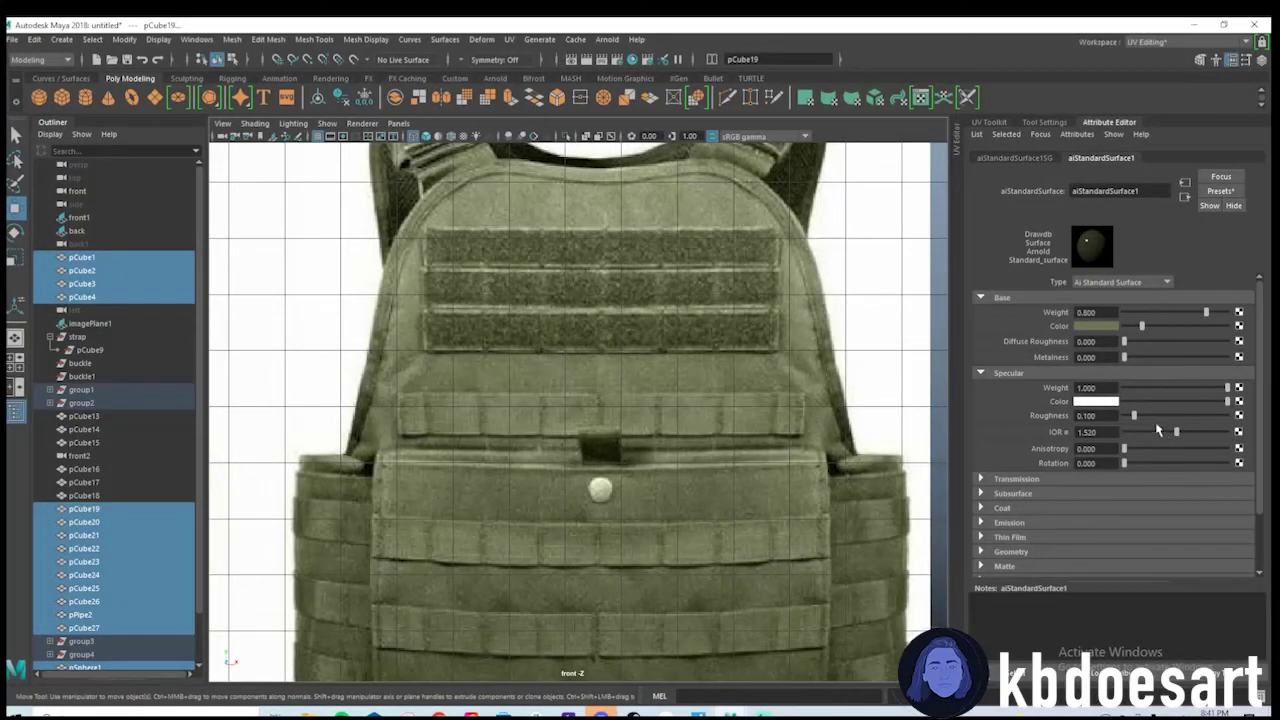
key("space")
key("space")
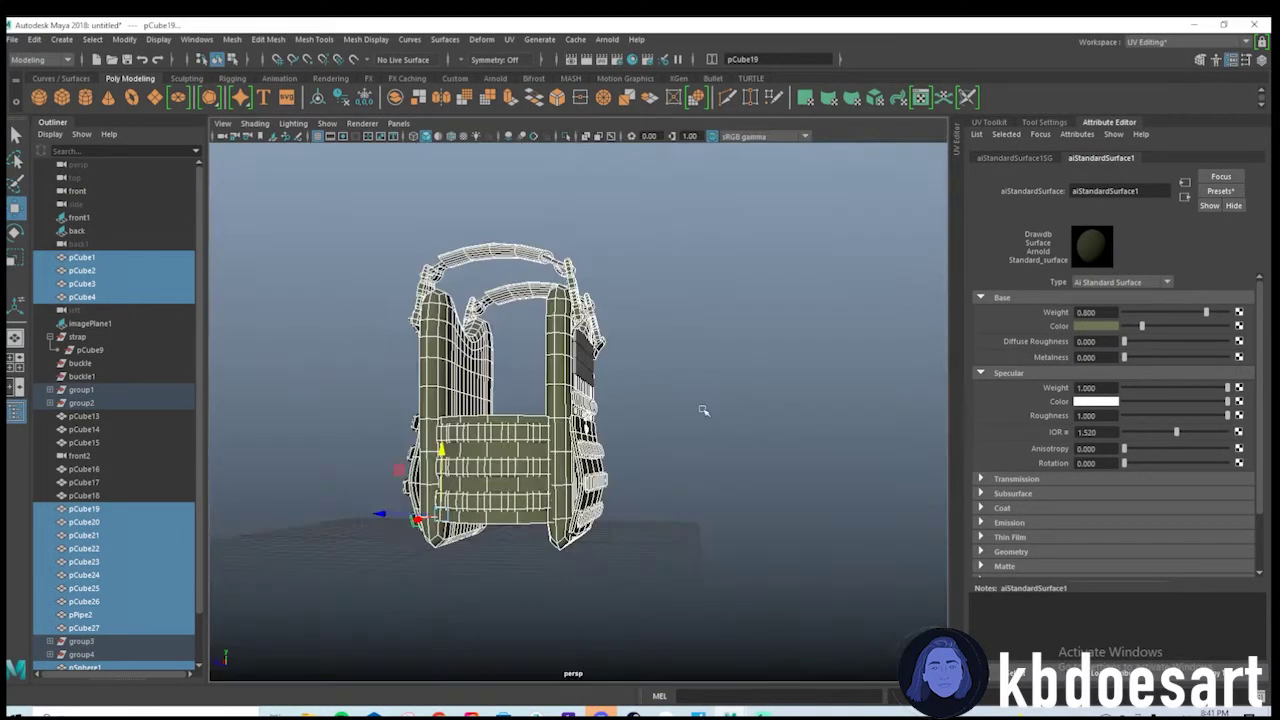
Assign a separate new aiStandardSurface material to the six flat strips on the front and back panels.
left_click_drag(703, 409, 612, 390, "alt")
left_click(631, 260)
left_click(588, 357)
left_click(588, 360, "shift")
left_click(578, 374, "shift")
left_click_drag(526, 394, 668, 399, "alt")
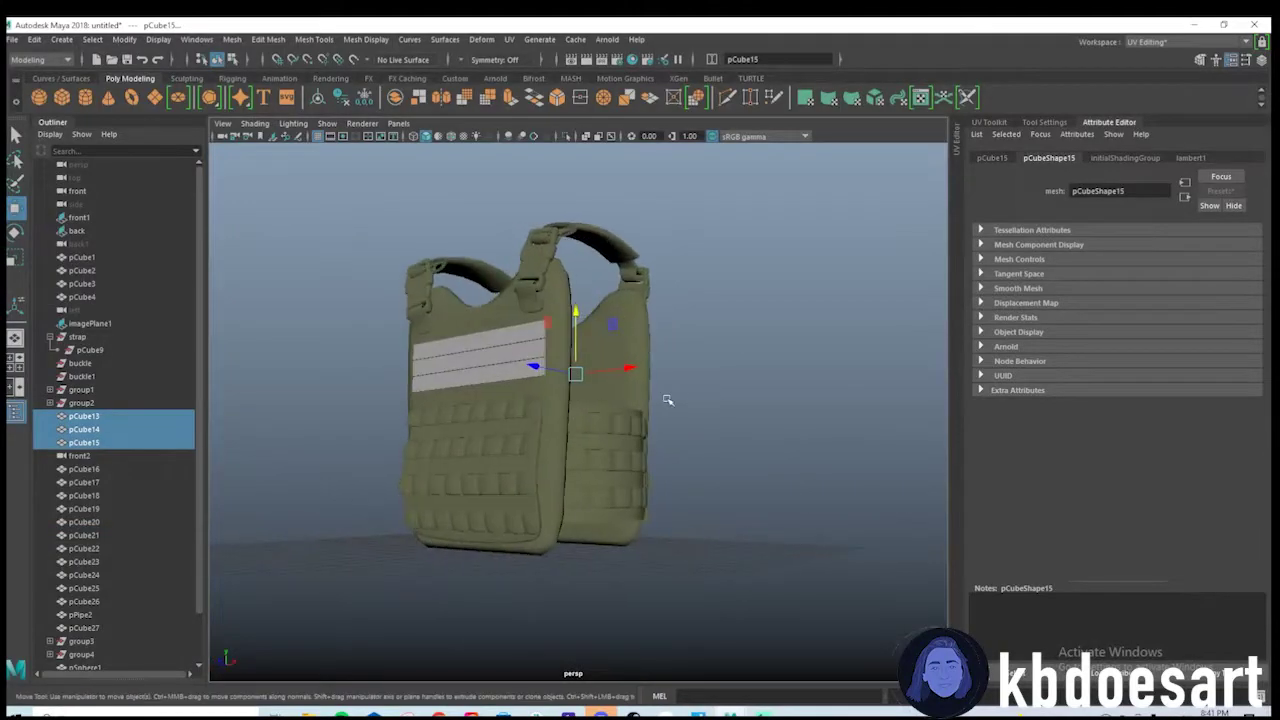
scroll(664, 397, "up", 4)
left_click(463, 298, "shift")
left_click(462, 318, "shift")
left_click(464, 351, "shift")
left_click(525, 246, "shift")
left_click(507, 268, "shift")
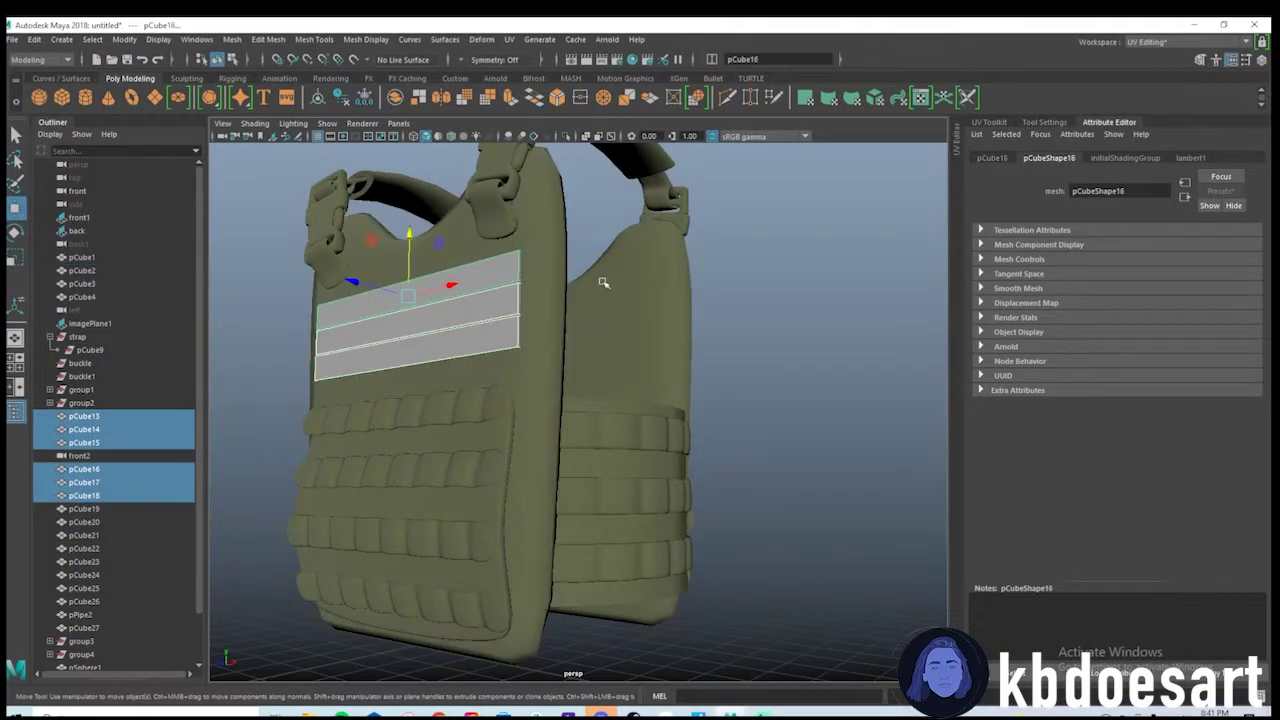
right_click_drag(772, 256, 813, 578)
left_click(477, 368)
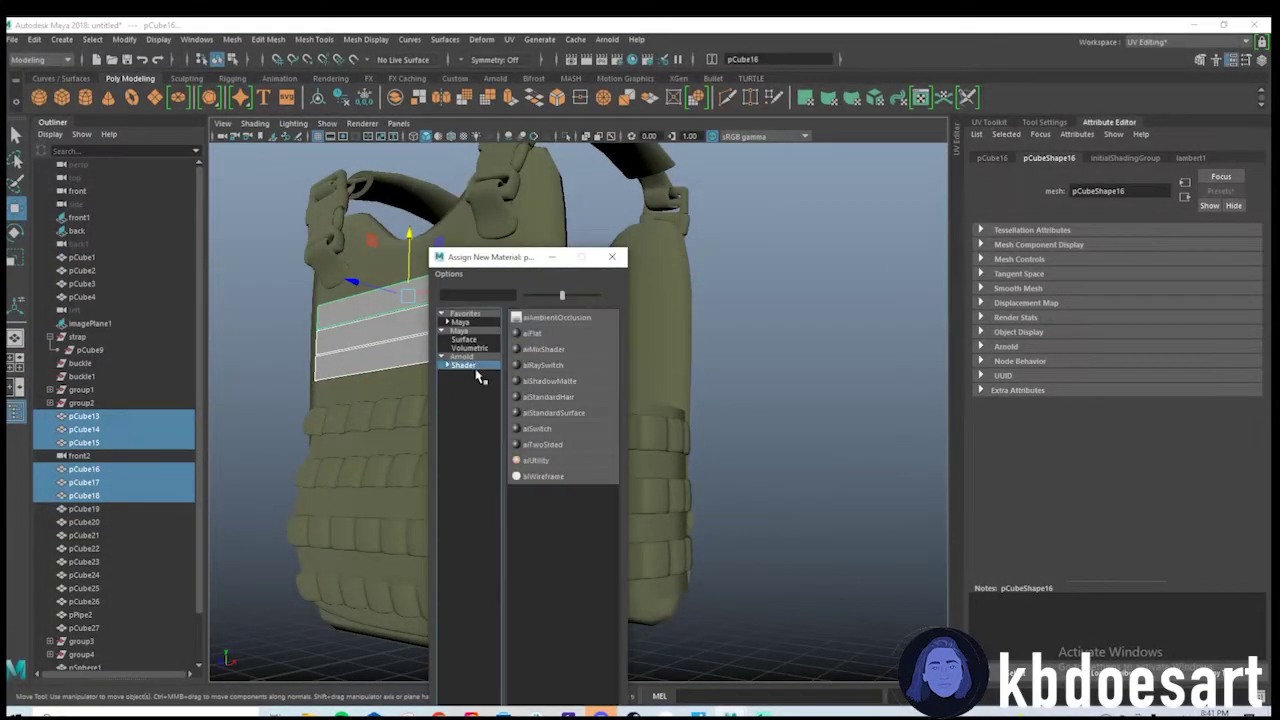
left_click(571, 419)
Sample the strip material's base color from the darker patch strips in the reference and set its specular roughness to 1.
key("space")
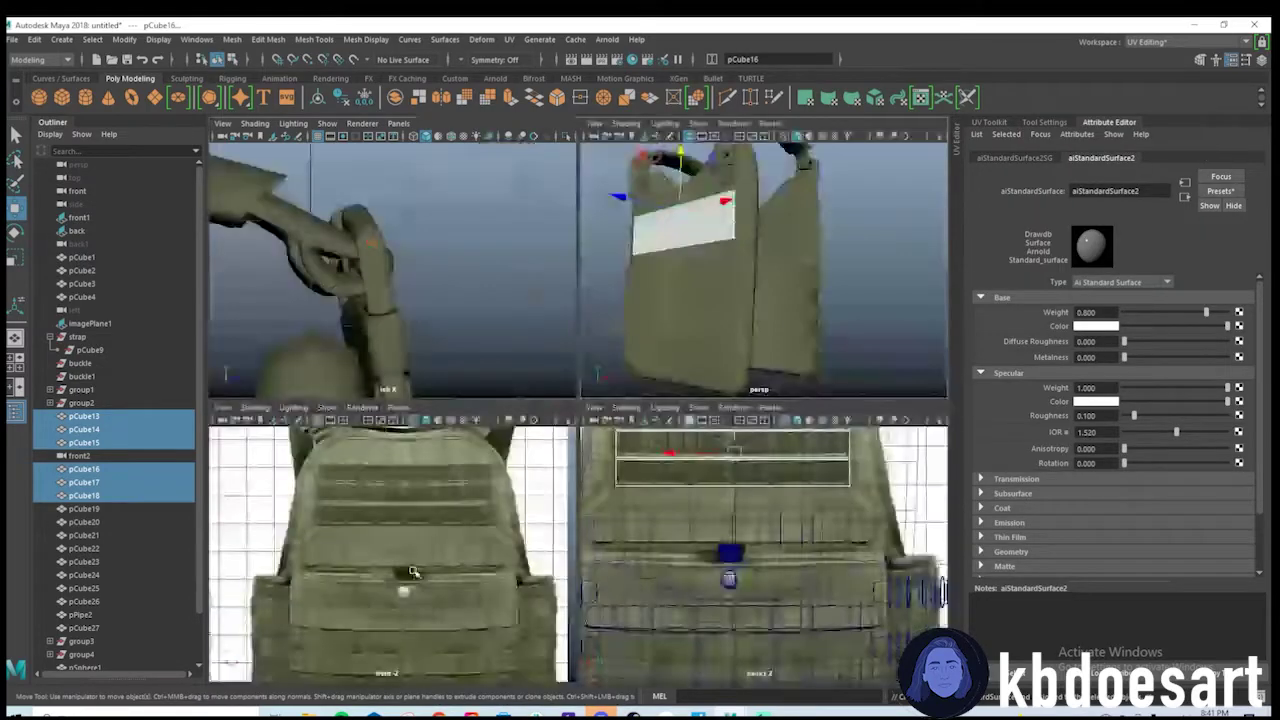
key("space")
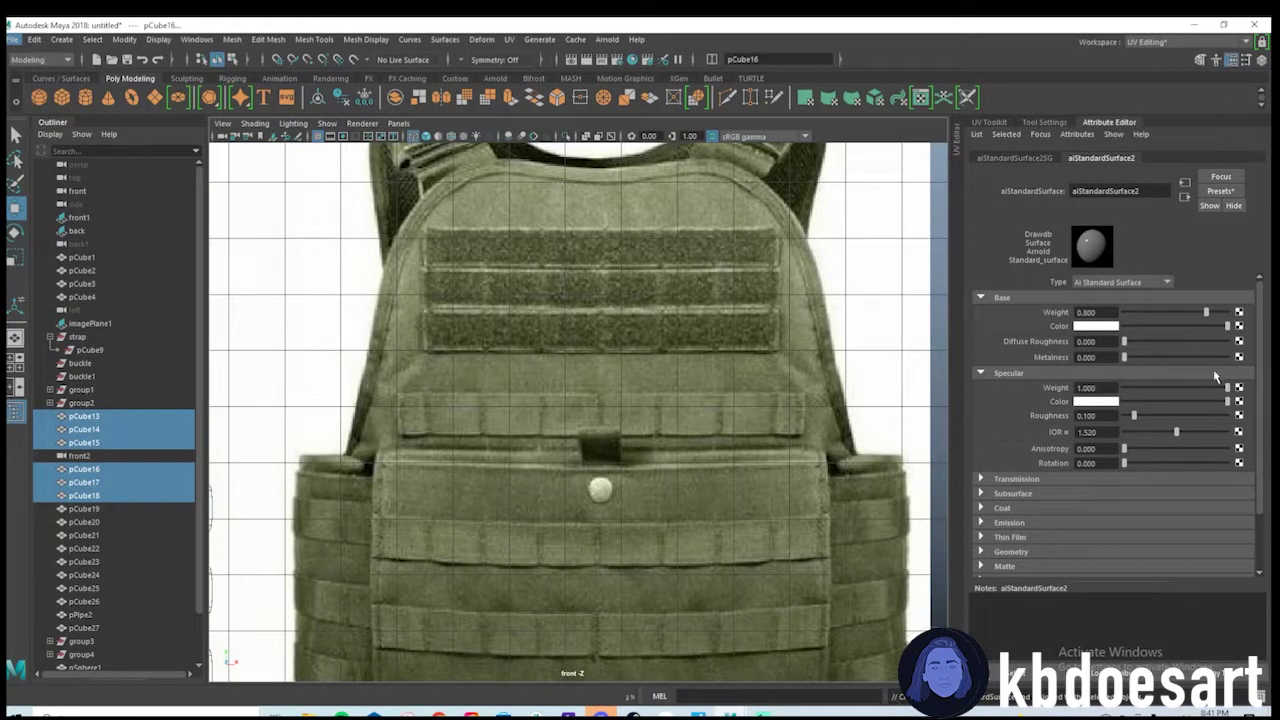
left_click(1110, 329)
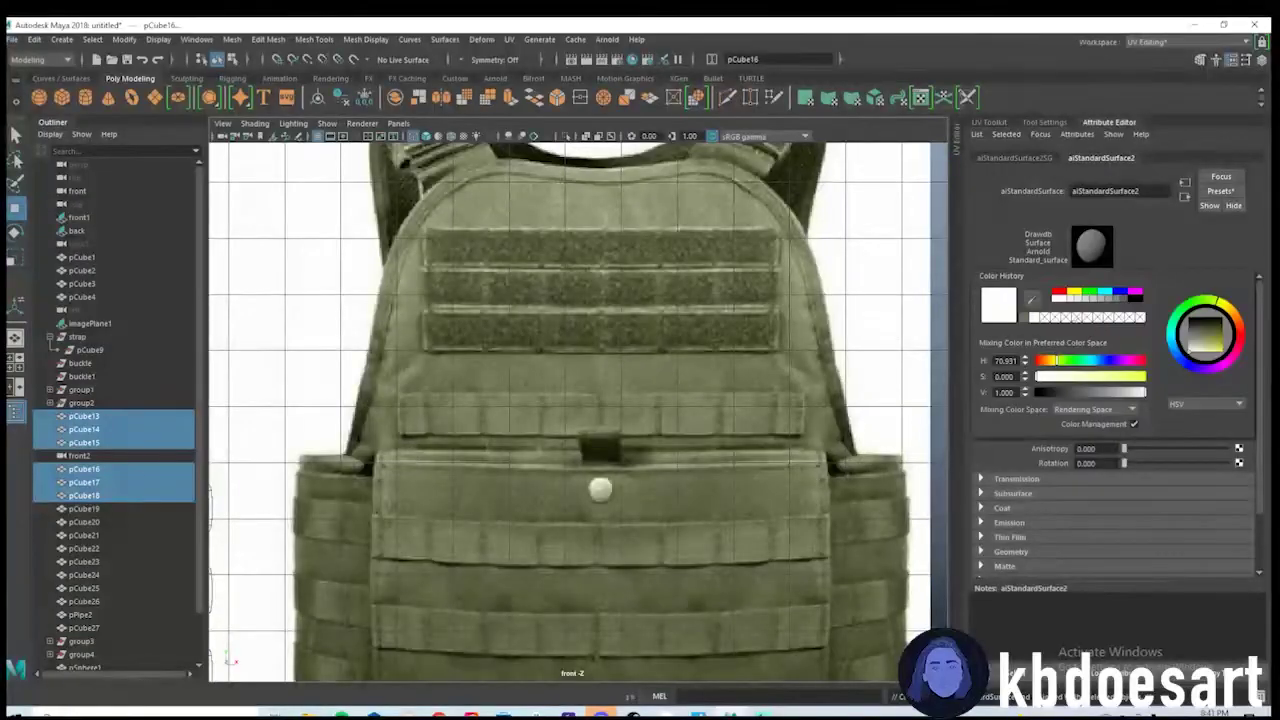
left_click(1035, 302)
left_click(724, 254)
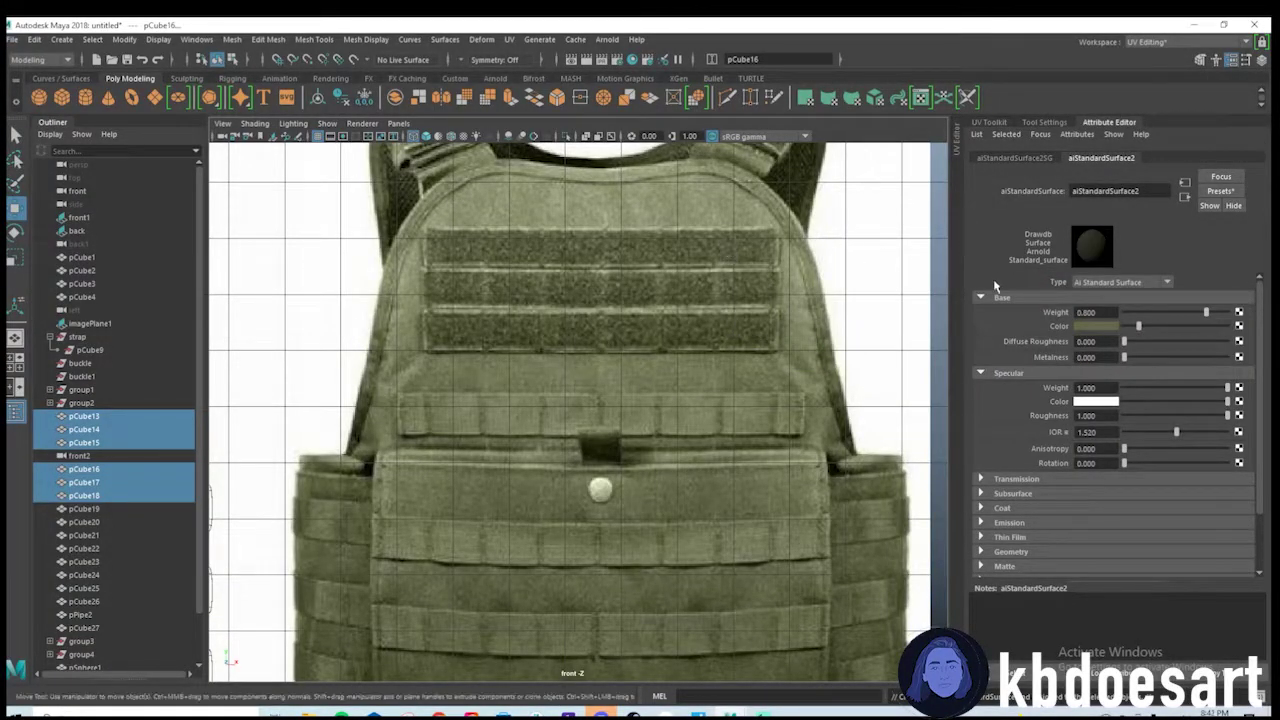
key("space")
key("space")
Clear the selection and inspect the colored vest from several sides.
left_click(700, 362)
scroll(700, 362, "down", 5)
left_click_drag(700, 362, 472, 400, "alt")
key("q")
scroll(585, 330, "up", 3)
left_click_drag(782, 296, 740, 334, "alt")
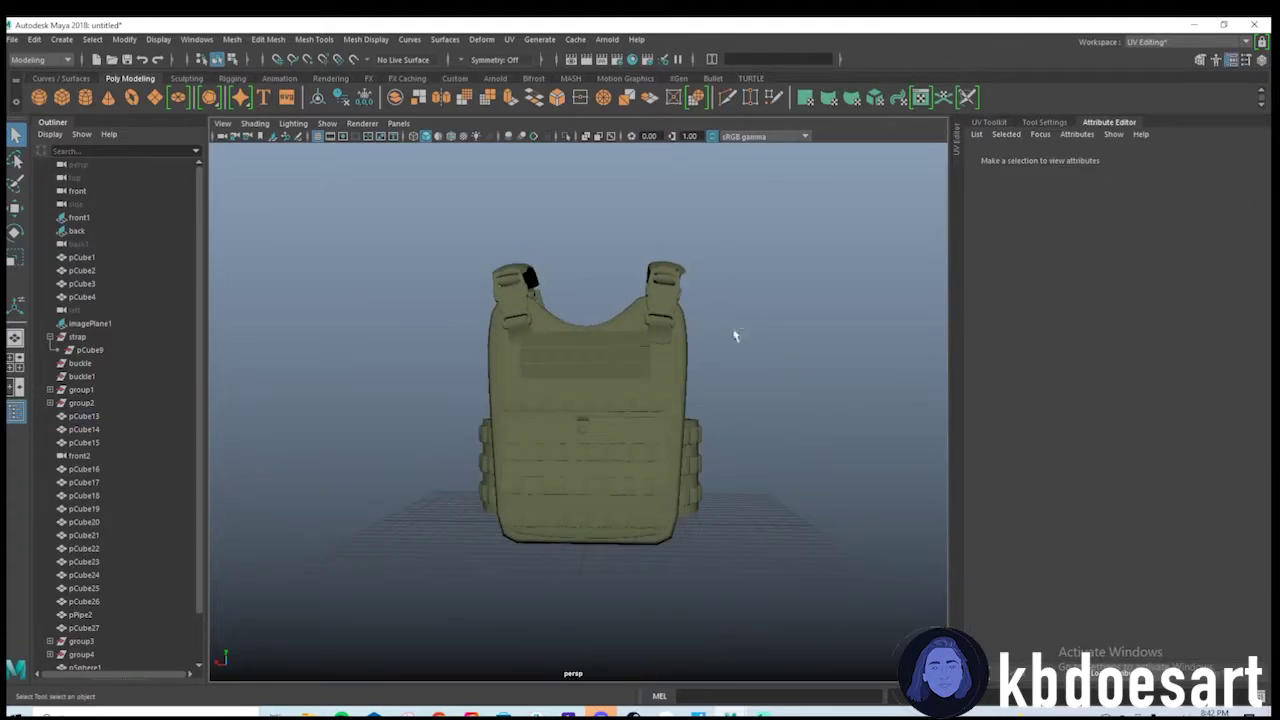
Save the scene as a Maya Binary file named vest in the Downloads folder.
key("ctrl+s")
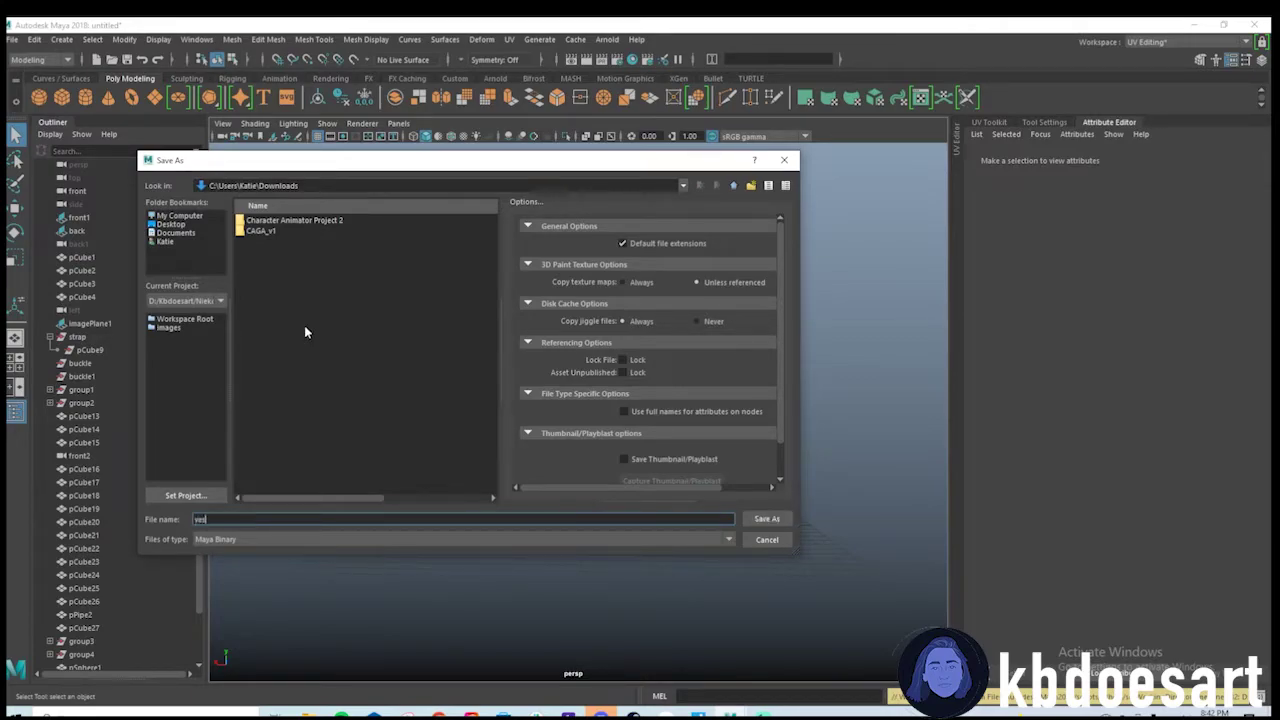
left_click(165, 242)
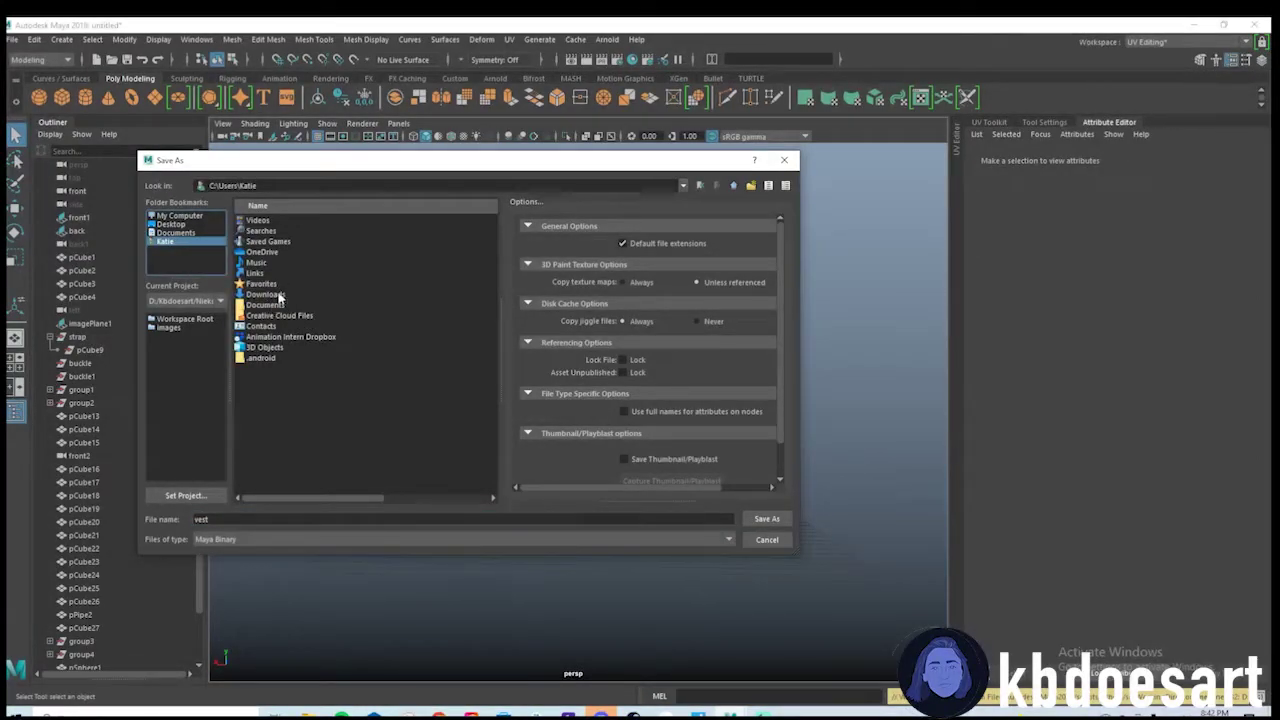
double_click(279, 296)
left_click(766, 519)
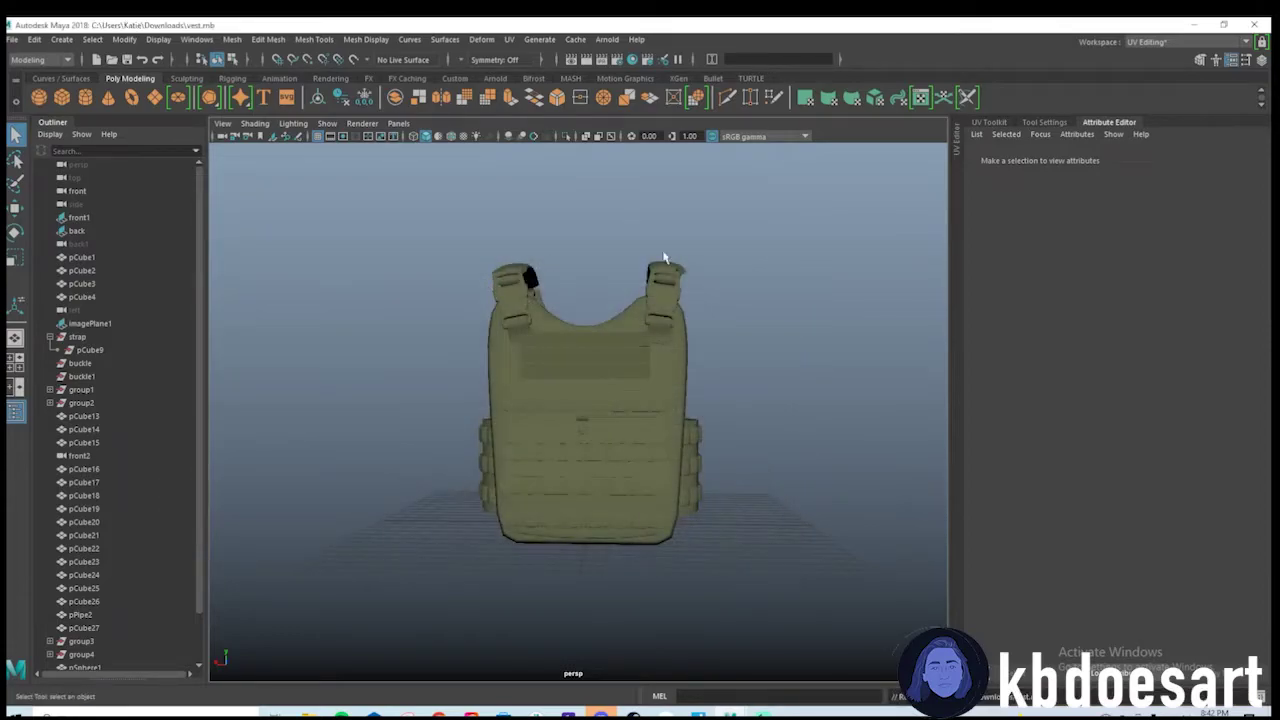
Add an Arnold skydome light to the scene.
left_click(493, 79)
left_click(108, 100)
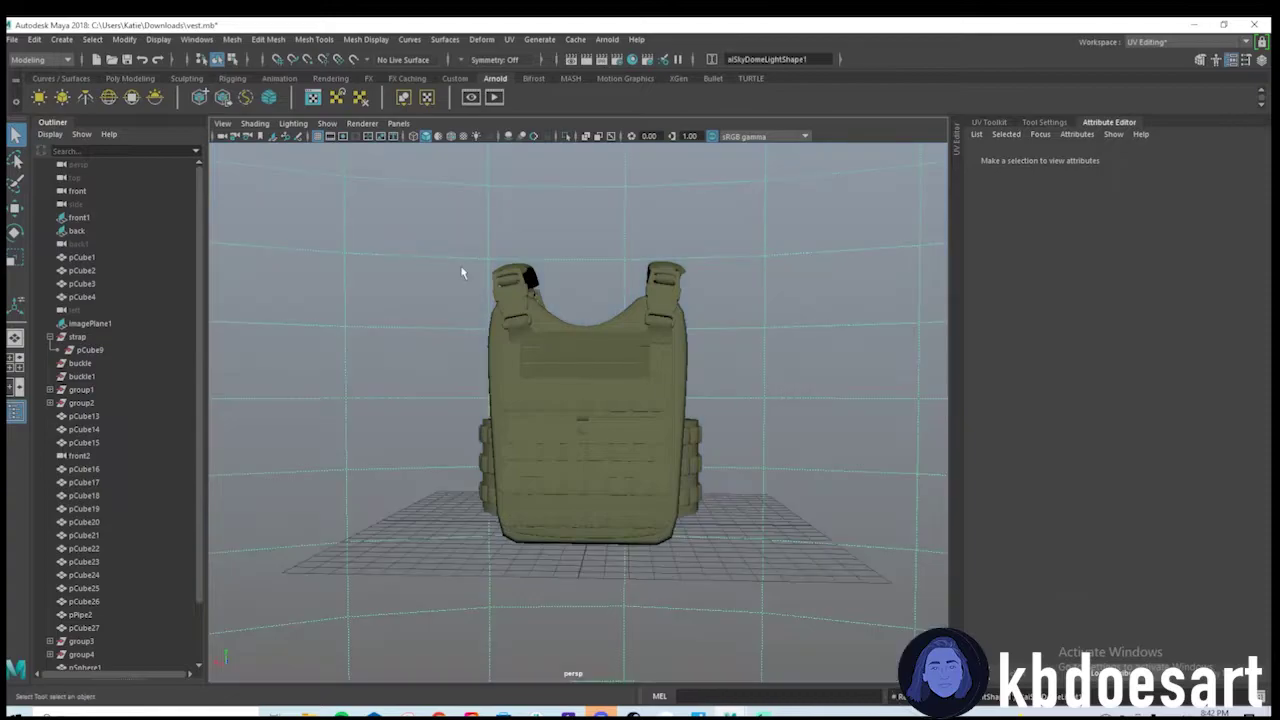
left_click(95, 41)
Create a polygon plane and scale it up into a large floor beneath the vest.
left_click(130, 78)
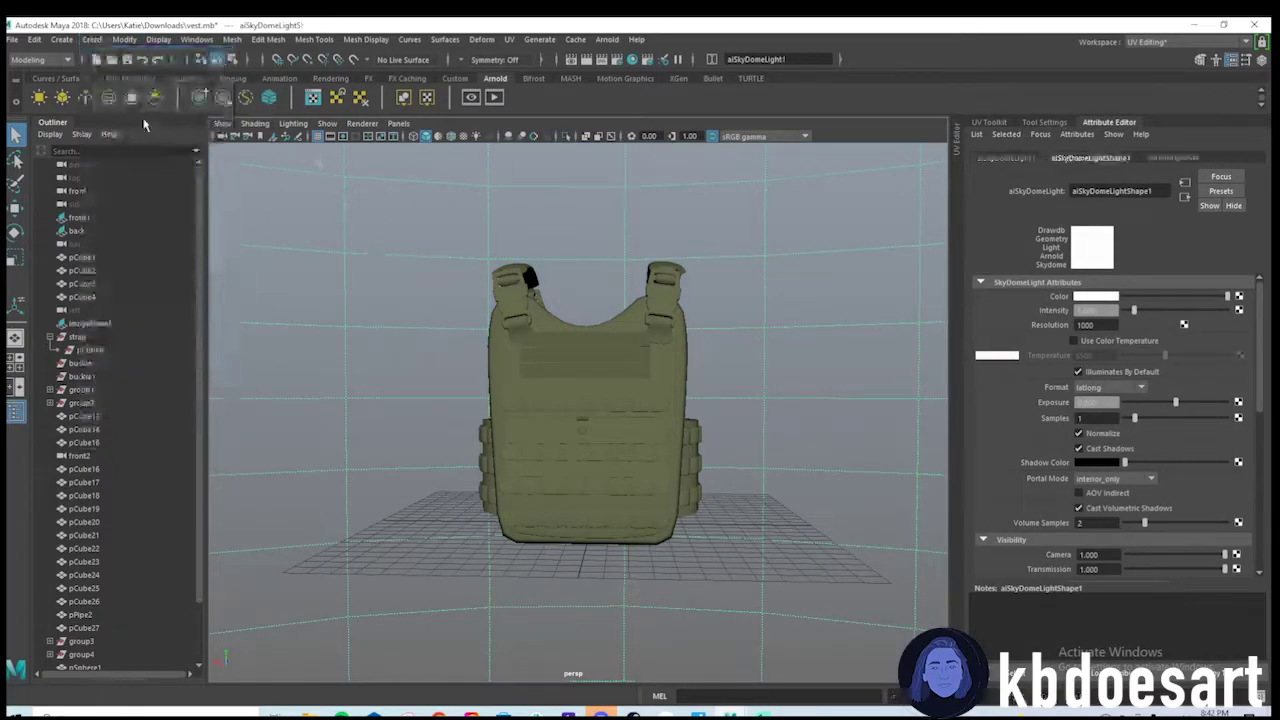
left_click(649, 421)
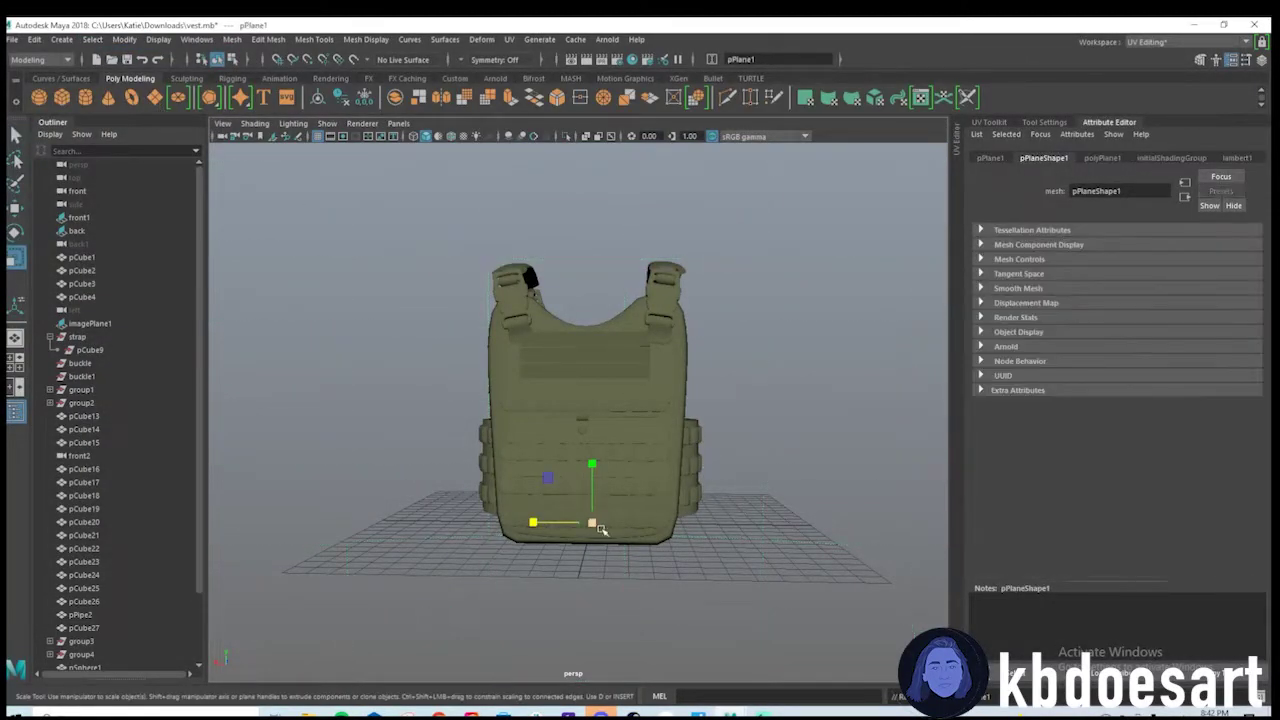
left_click_drag(599, 528, 674, 552, "alt")
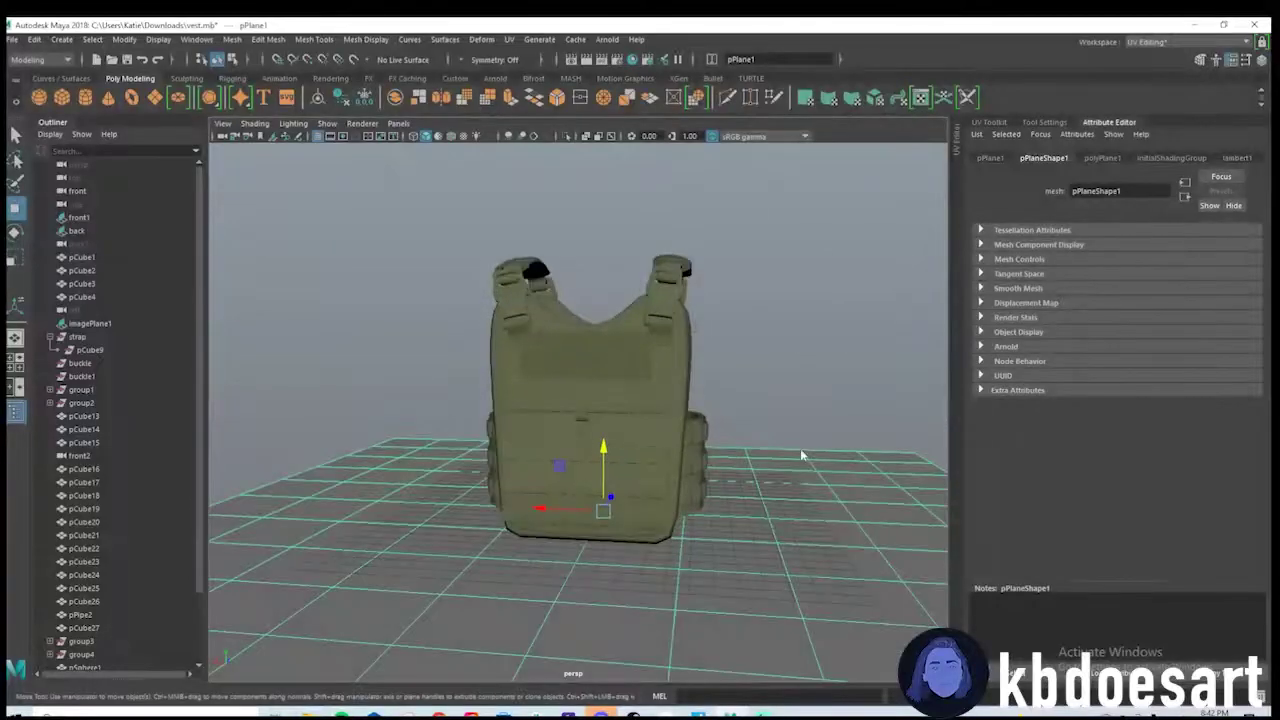
Assign a new aiStandardSurface material to the floor plane and map a Checker texture to its base color.
right_click_drag(800, 448, 800, 677)
left_click(460, 365)
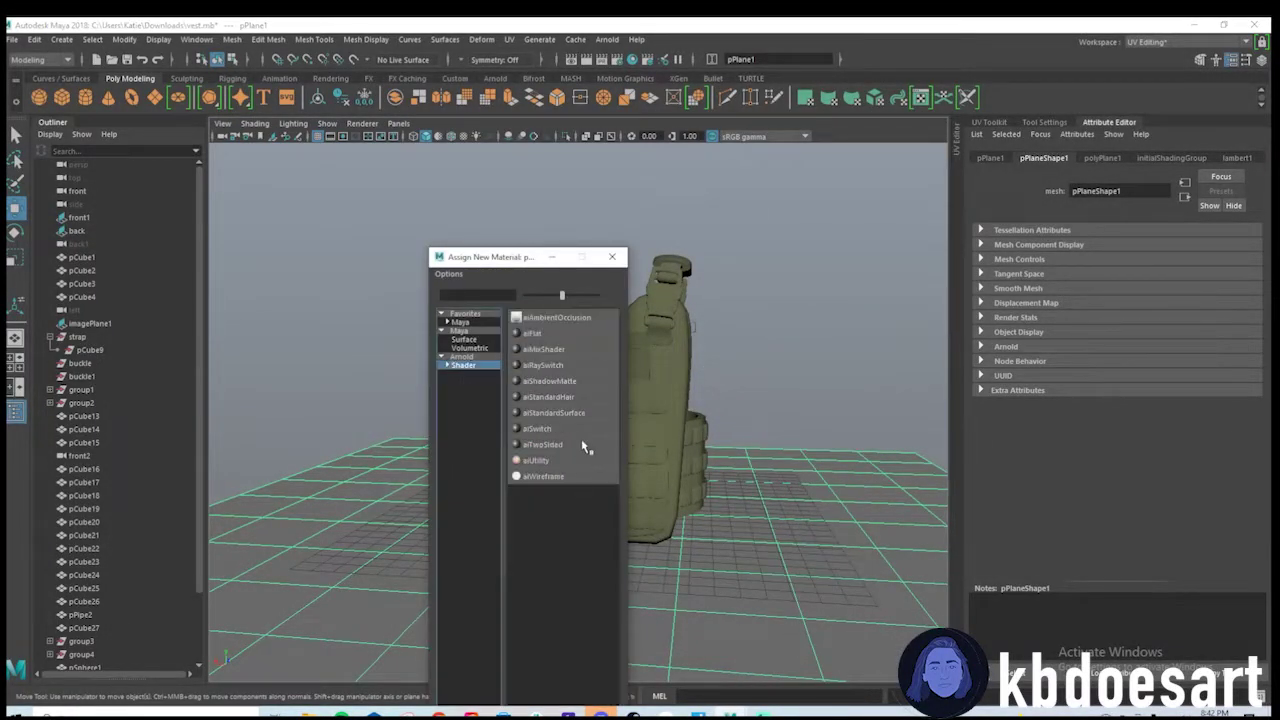
left_click(547, 414)
left_click(1239, 326)
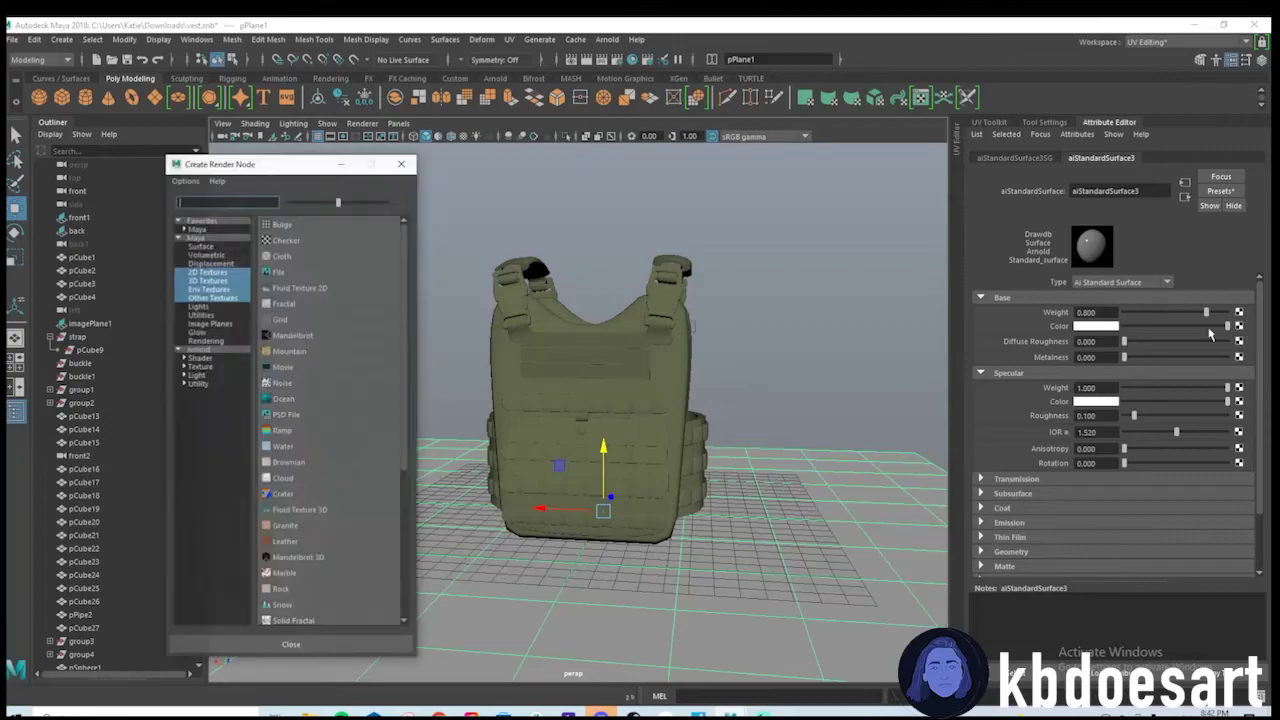
left_click(284, 240)
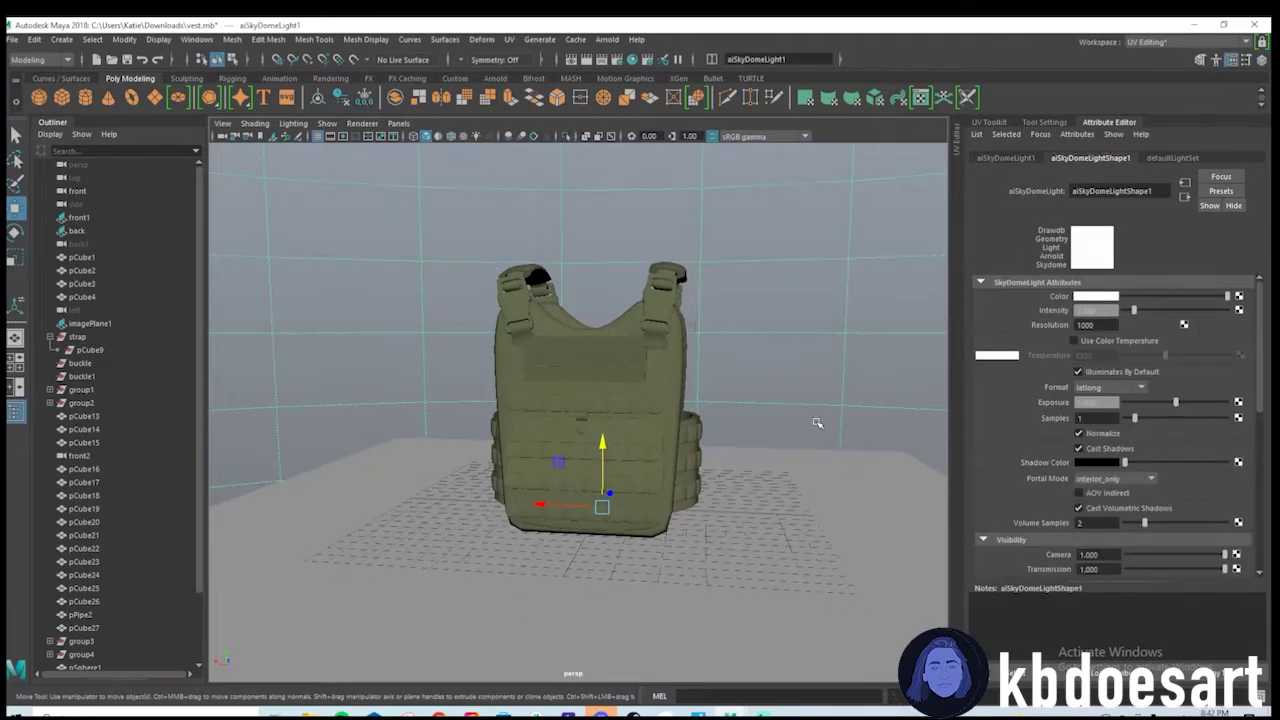
Light the viewport with all scene lights, frame the vest at a three-quarter angle and render it in the Arnold RenderView.
key("7")
left_click_drag(680, 426, 782, 430, "alt")
left_click_drag(697, 408, 645, 406, "alt")
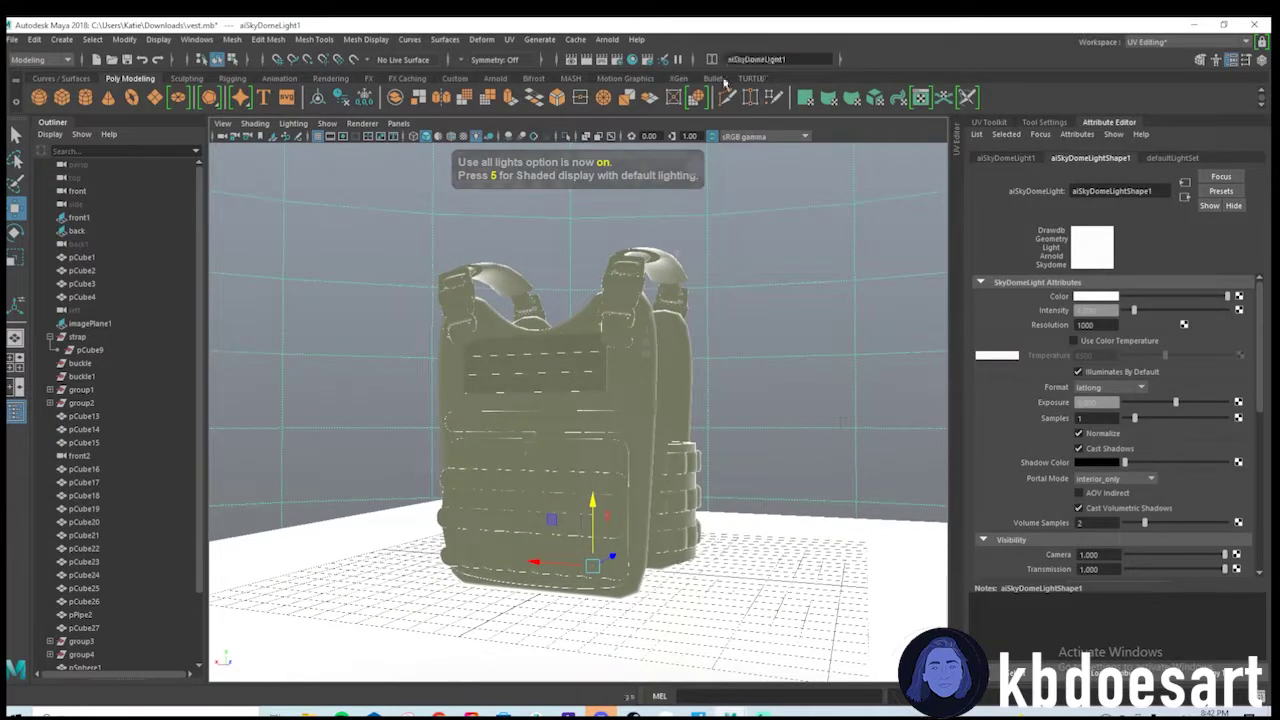
left_click(606, 40)
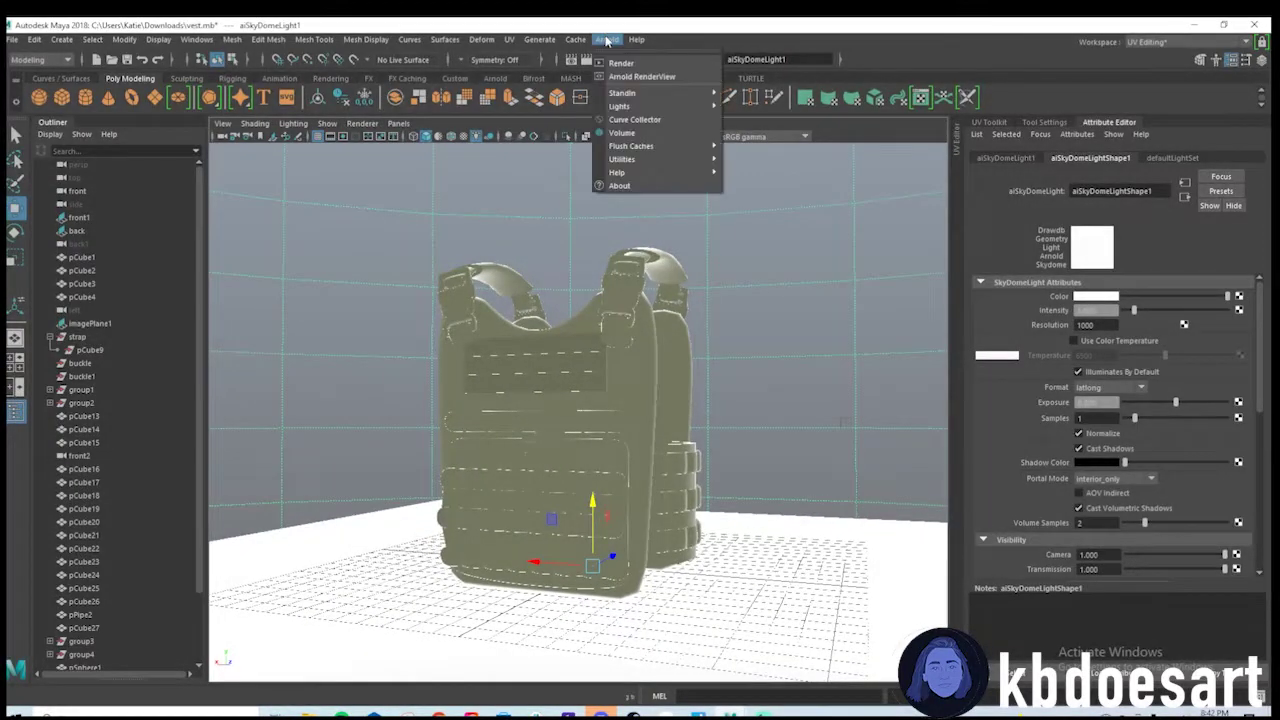
left_click(640, 77)
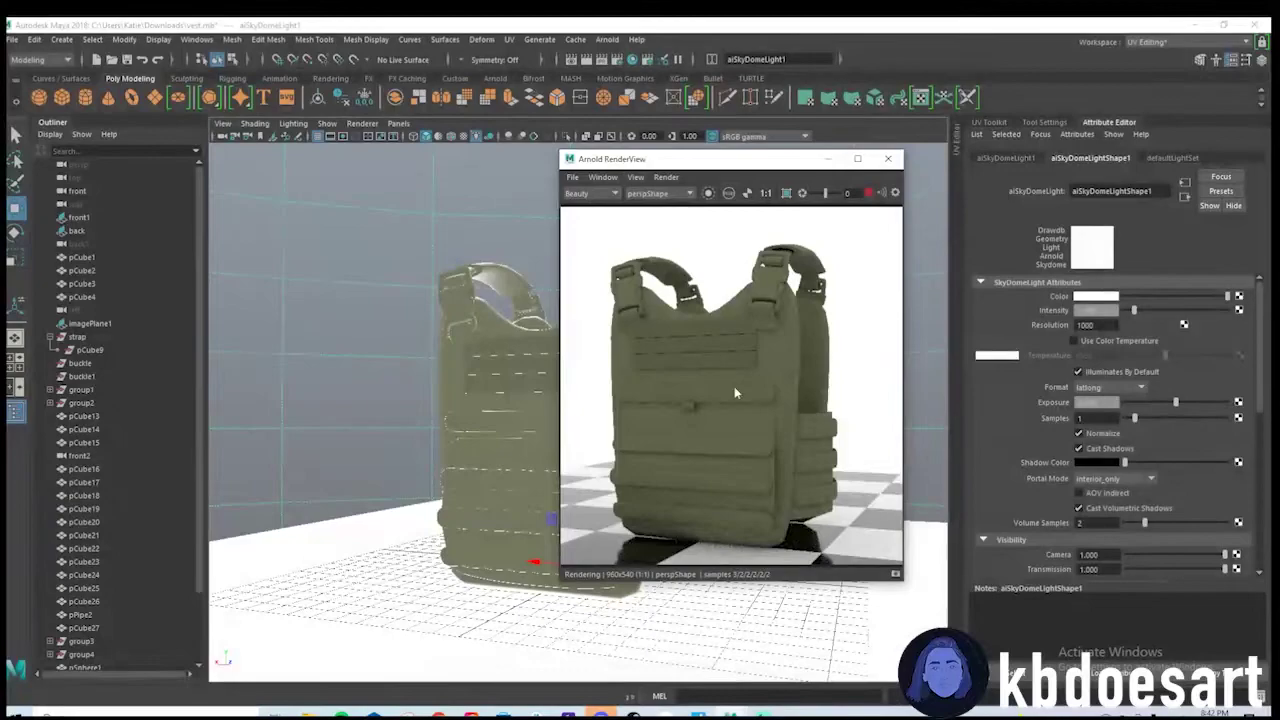
Widen the Arnold RenderView to show the full frame, check a lower front angle of the vest, and place the window beside the model.
left_click_drag(558, 388, 115, 389)
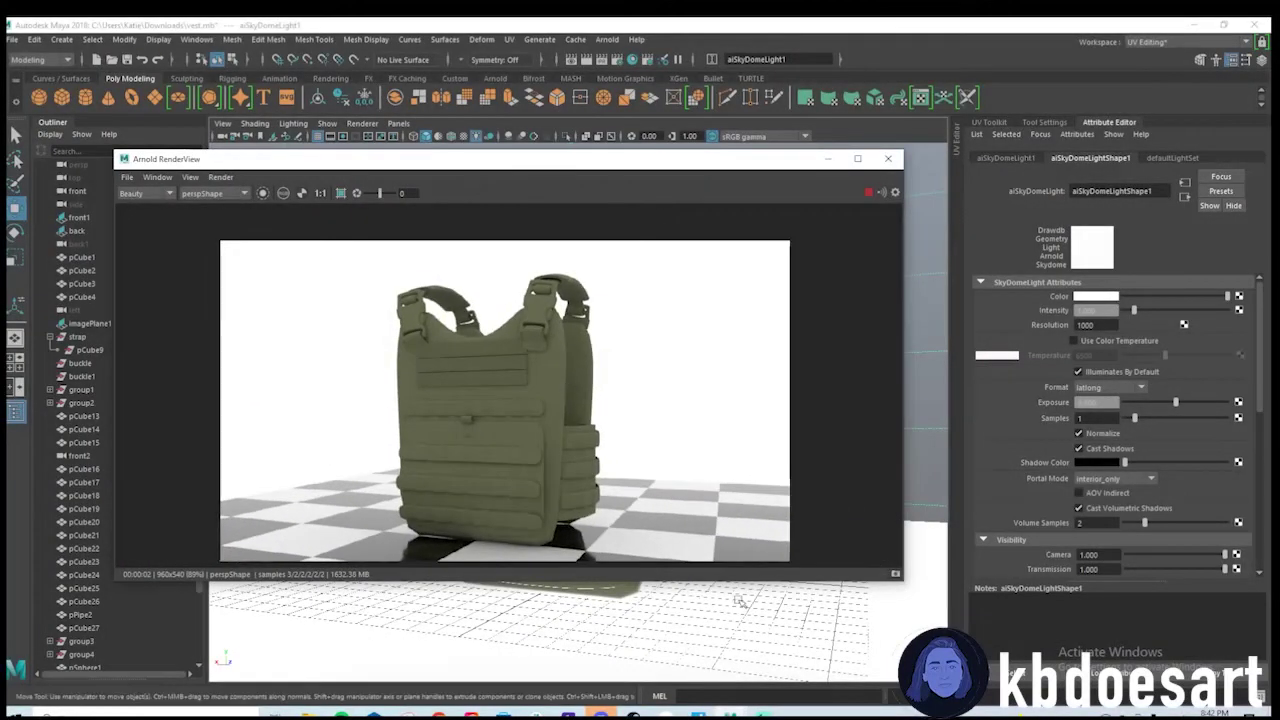
scroll(746, 601, "up", 1)
left_click_drag(749, 603, 672, 625, "alt")
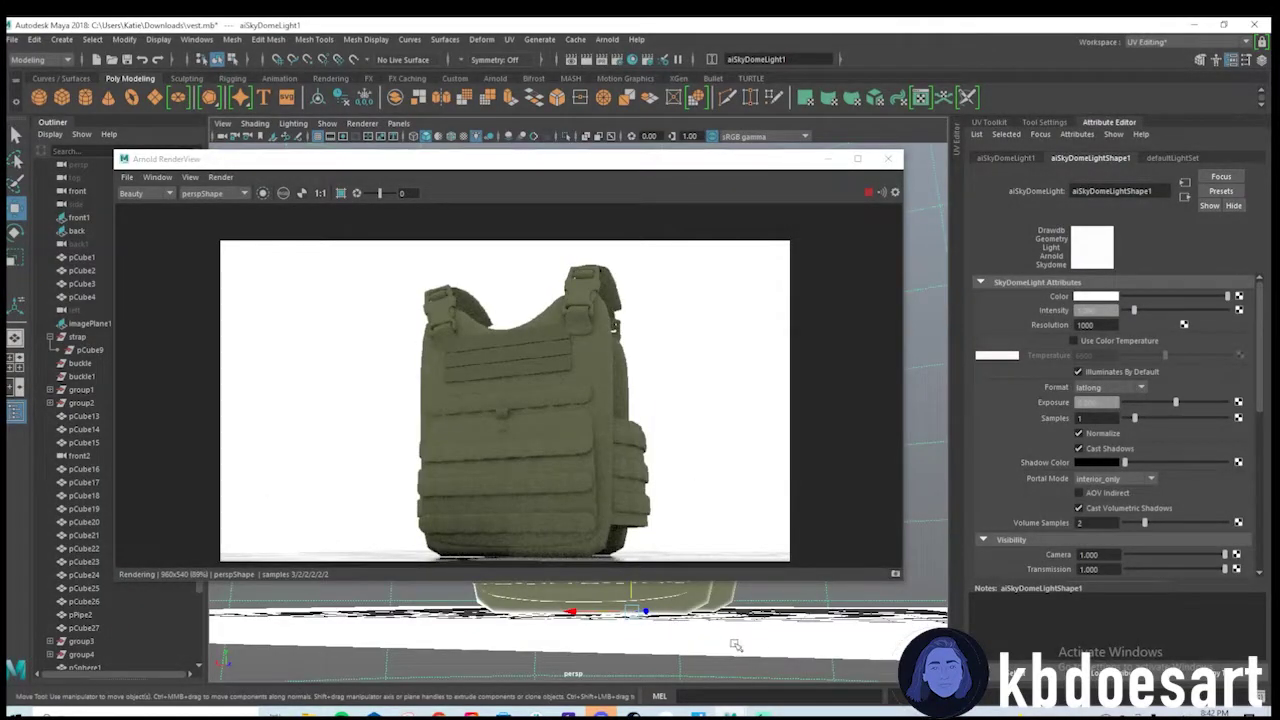
left_click_drag(542, 161, 928, 141)
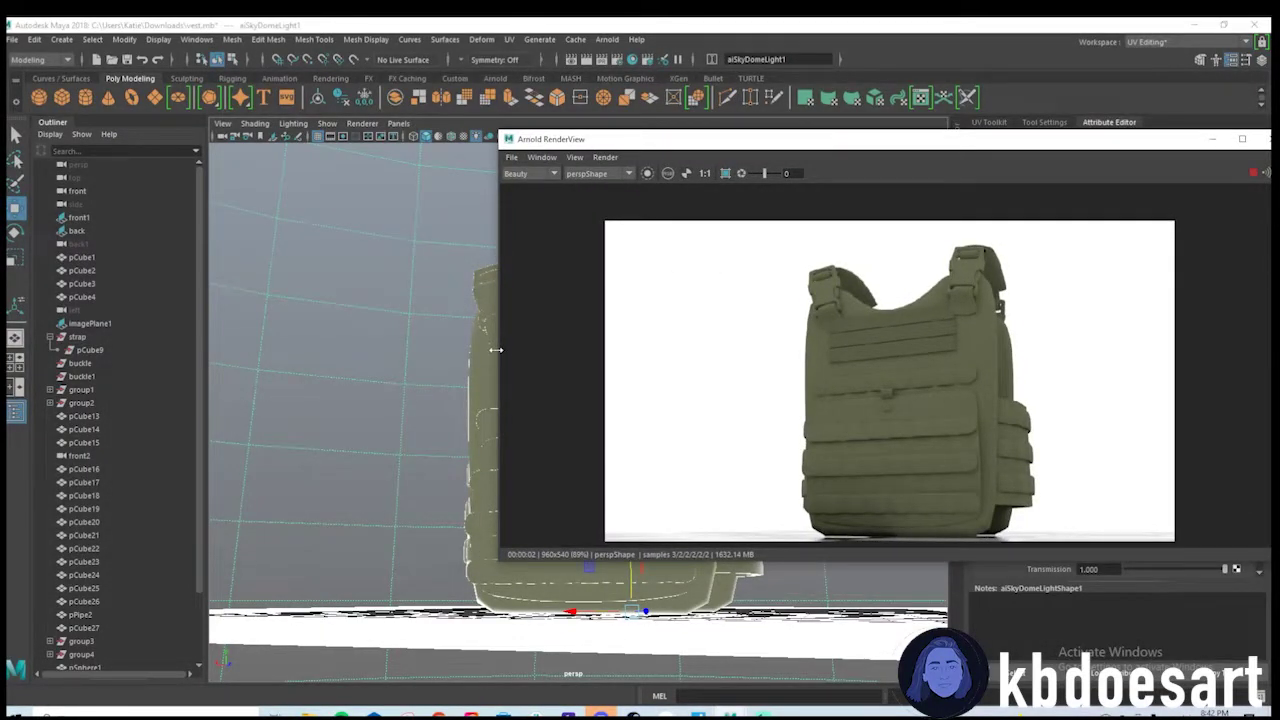
left_click_drag(496, 350, 749, 350)
Select all the vest parts and display them with smooth mesh preview.
left_click_drag(360, 226, 758, 620)
left_click_drag(835, 607, 835, 607)
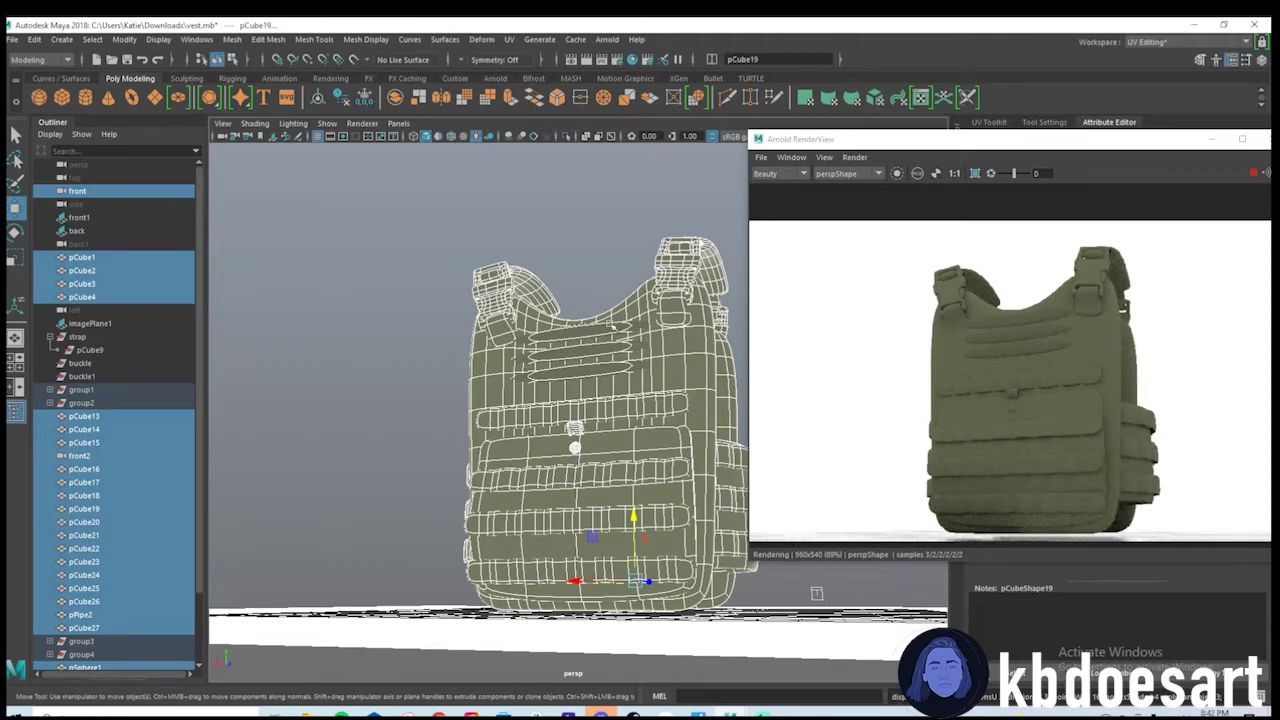
Turn off smooth mesh preview for the three flat chest strips on the front of the vest.
left_click(598, 348)
key("1")
left_click(615, 334)
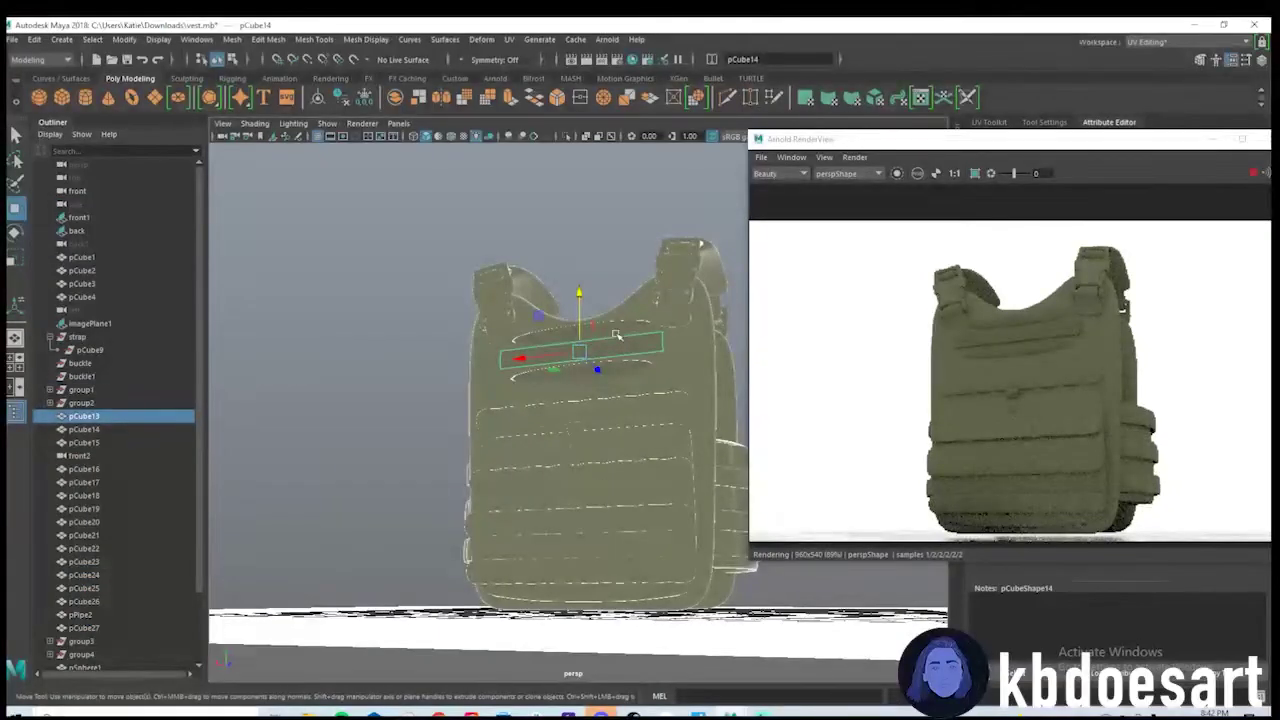
key("1")
left_click(633, 376)
key("1")
left_click(629, 368)
key("1")
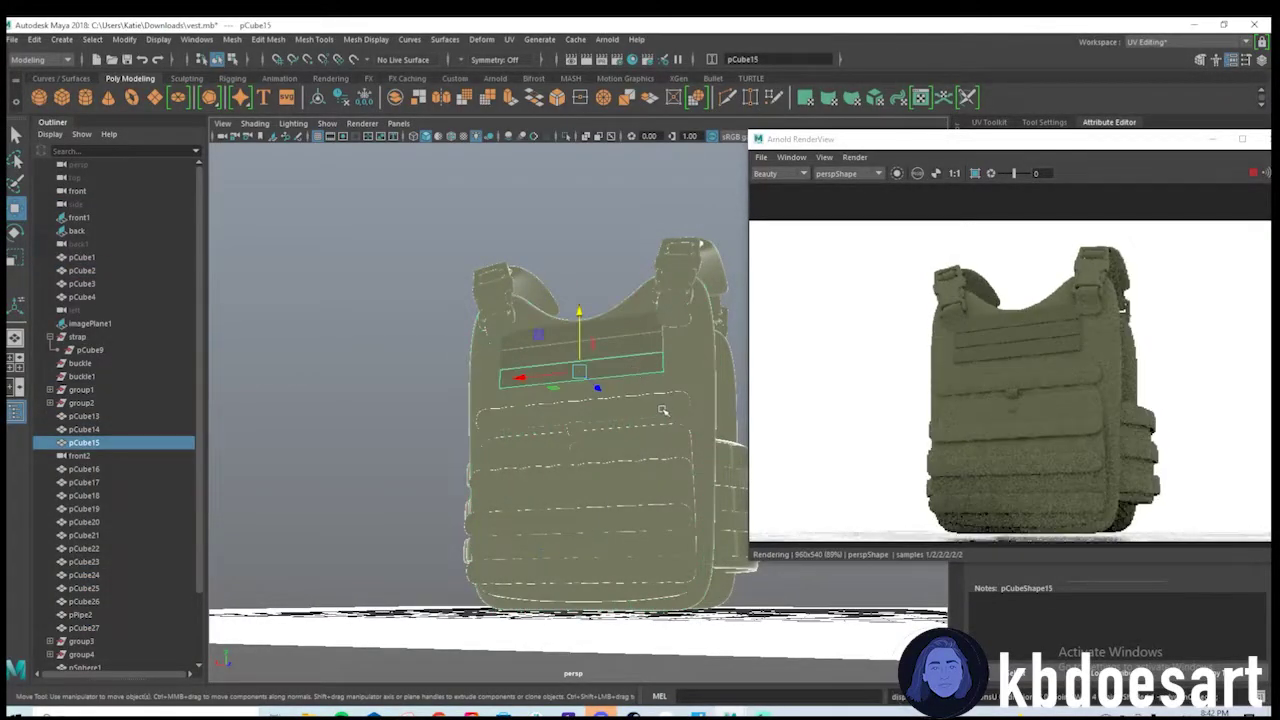
Turn off smooth mesh preview for the flat upper strips on the back of the vest.
left_click_drag(660, 408, 523, 386, "alt")
left_click(655, 351)
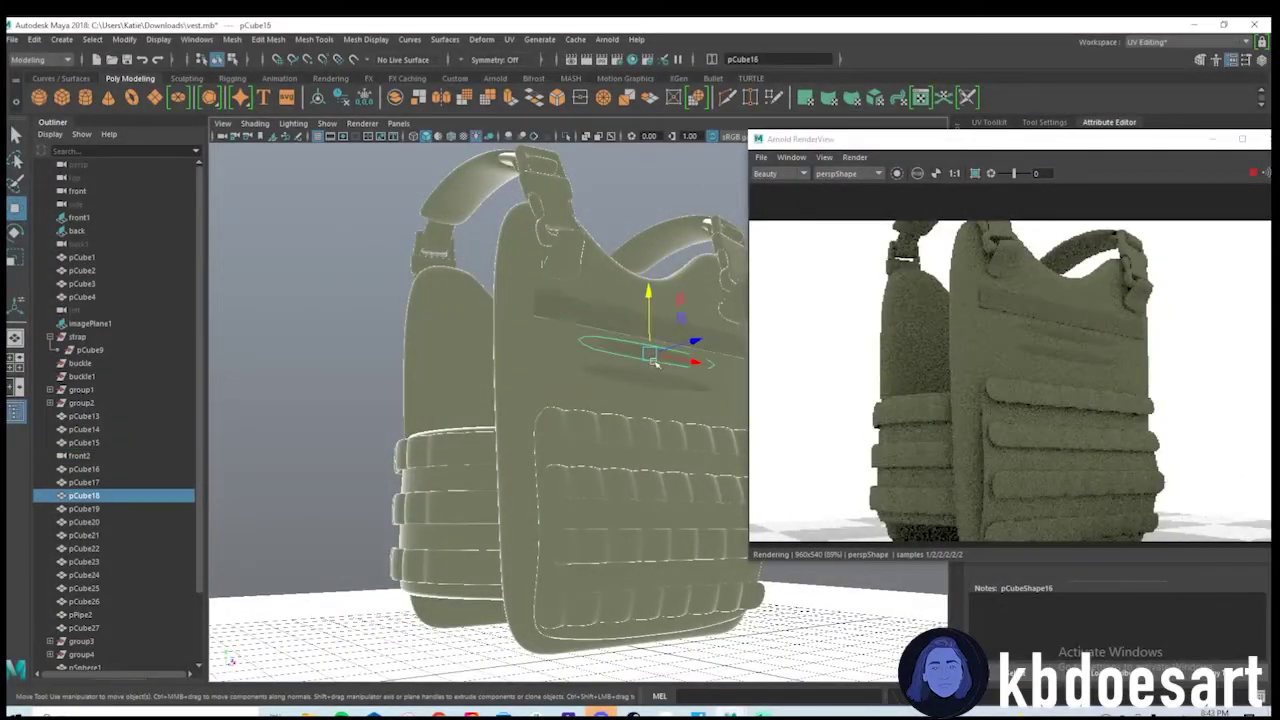
key("1")
left_click(655, 375)
key("1")
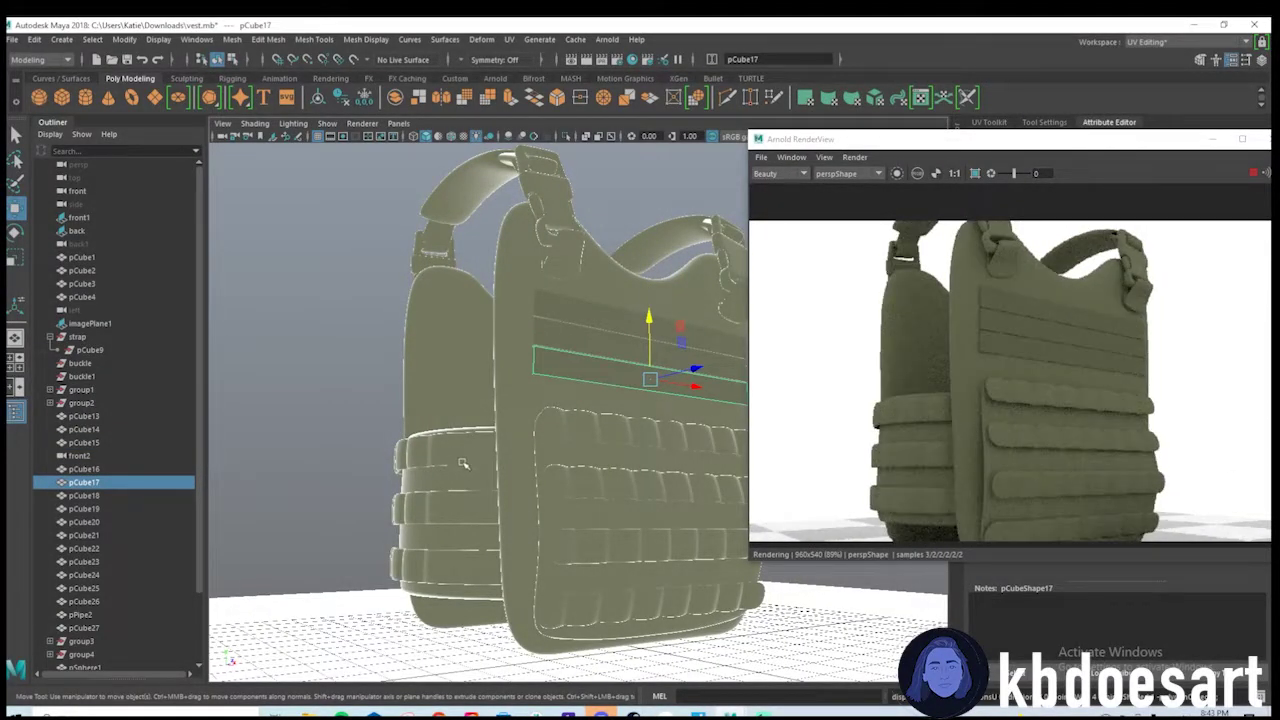
Examine the smoothed vest in the live Arnold render from front, side and raised three-quarter angles, moving the render window clear of the model.
left_click_drag(520, 476, 597, 490, "alt")
left_click(543, 210)
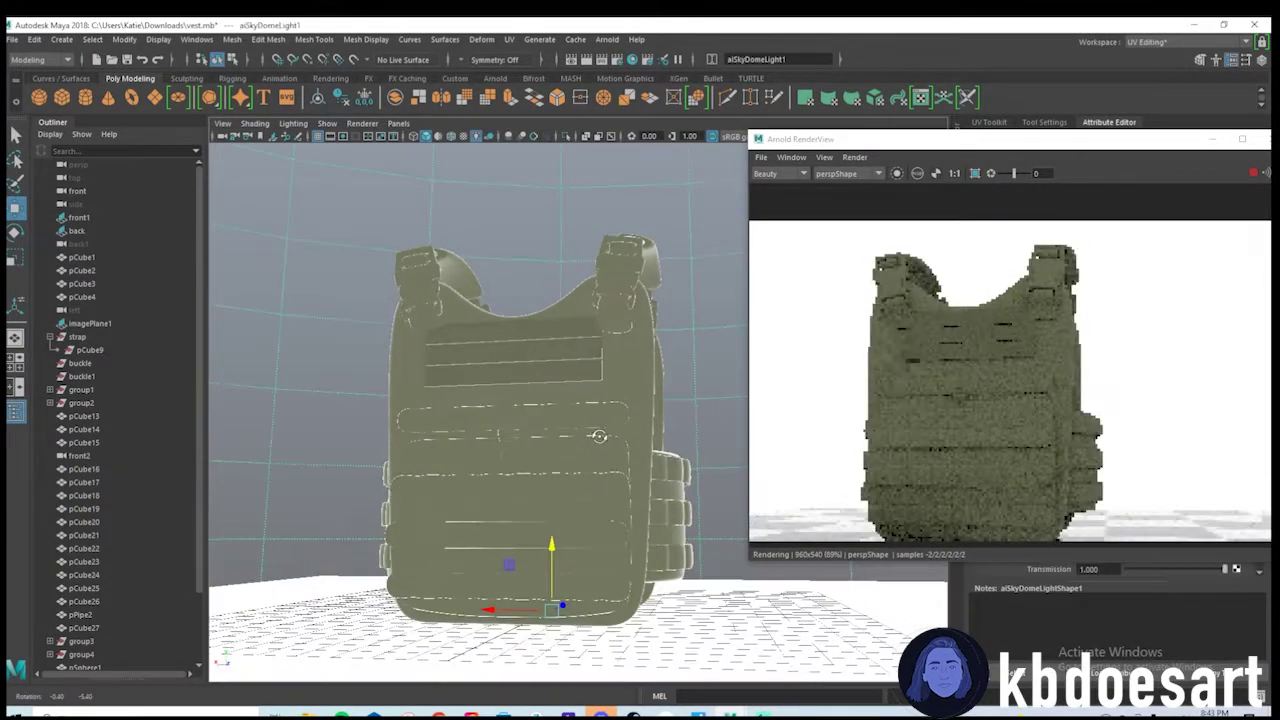
scroll(1085, 350, "down", 1)
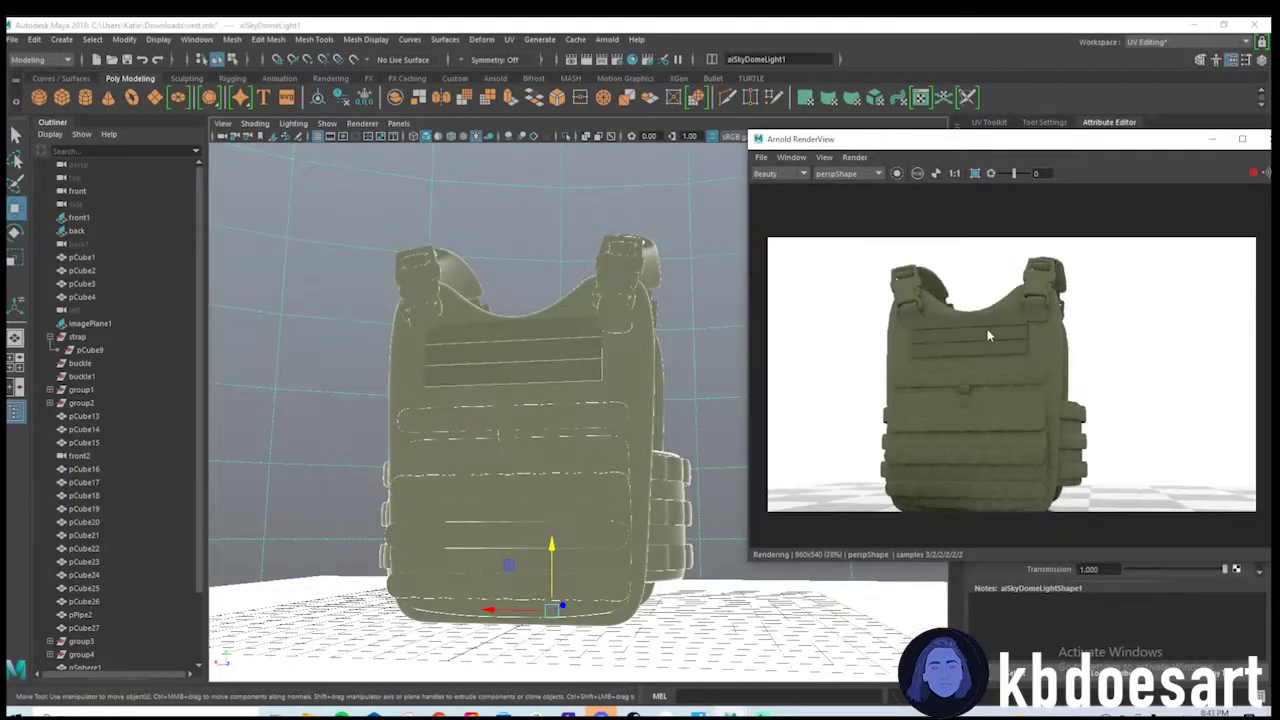
left_click_drag(573, 415, 604, 473, "alt")
left_click(552, 660)
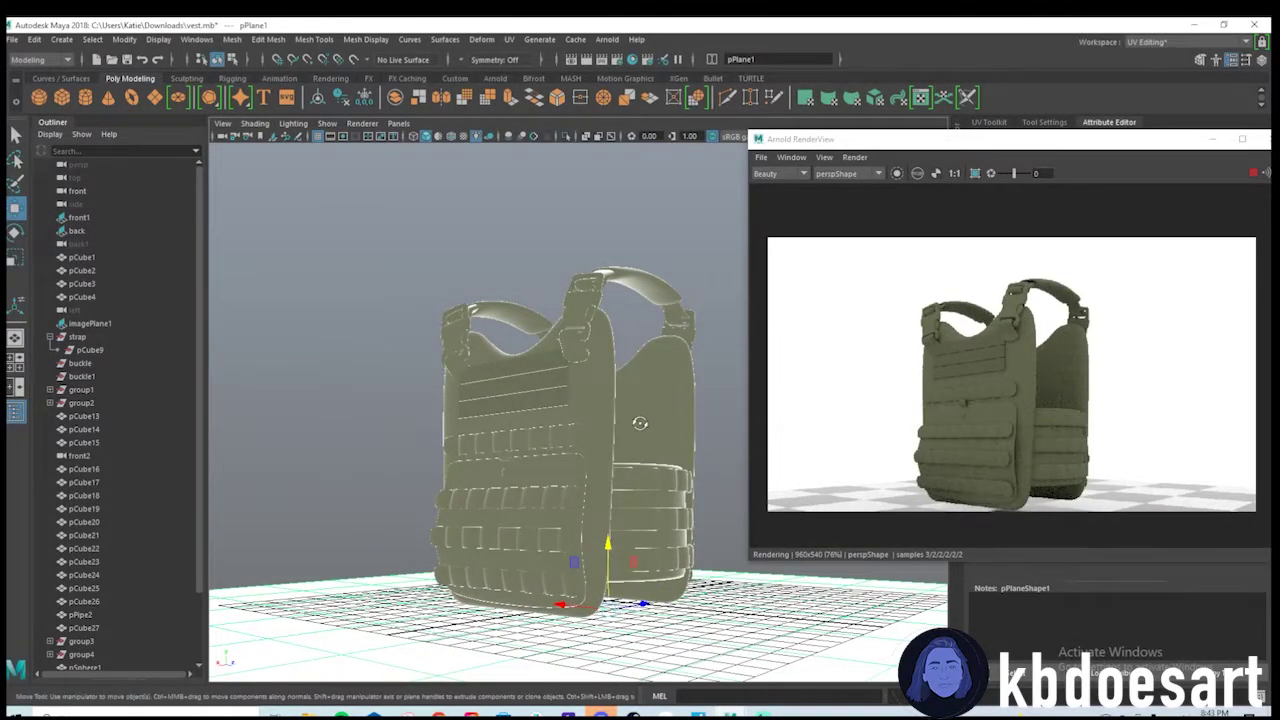
left_click_drag(640, 423, 720, 486, "alt")
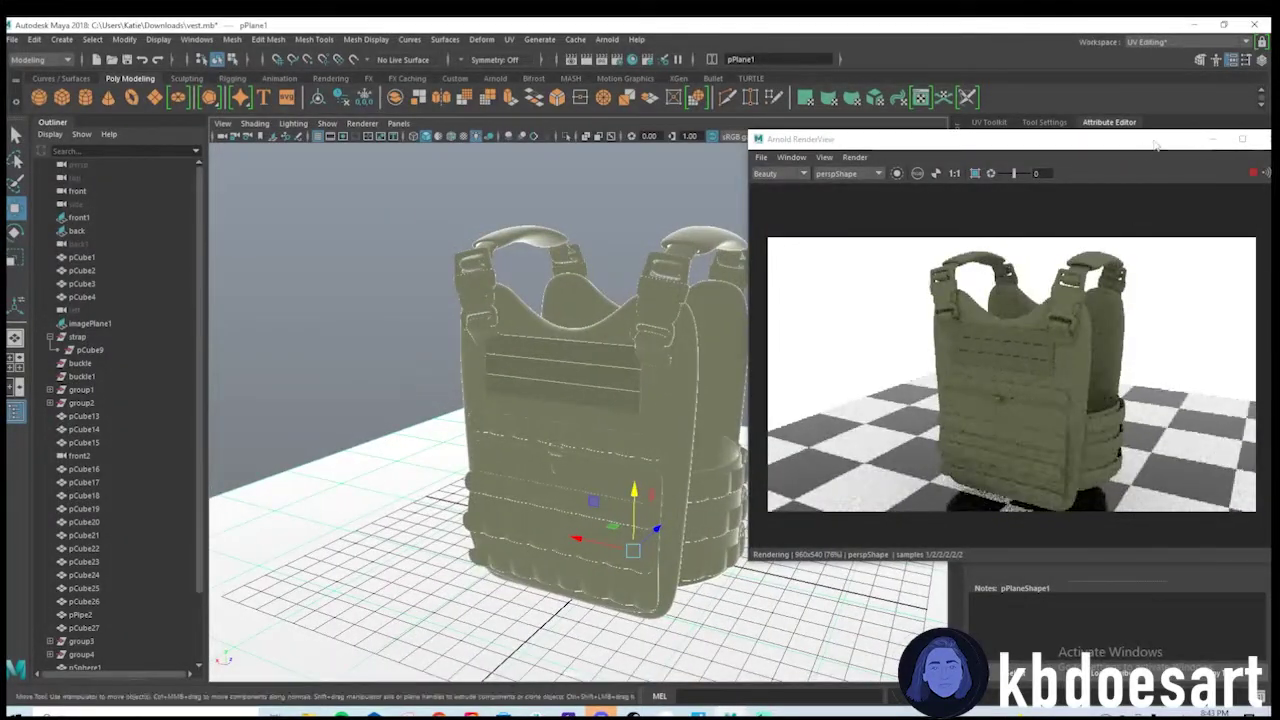
left_click_drag(1148, 142, 461, 95)
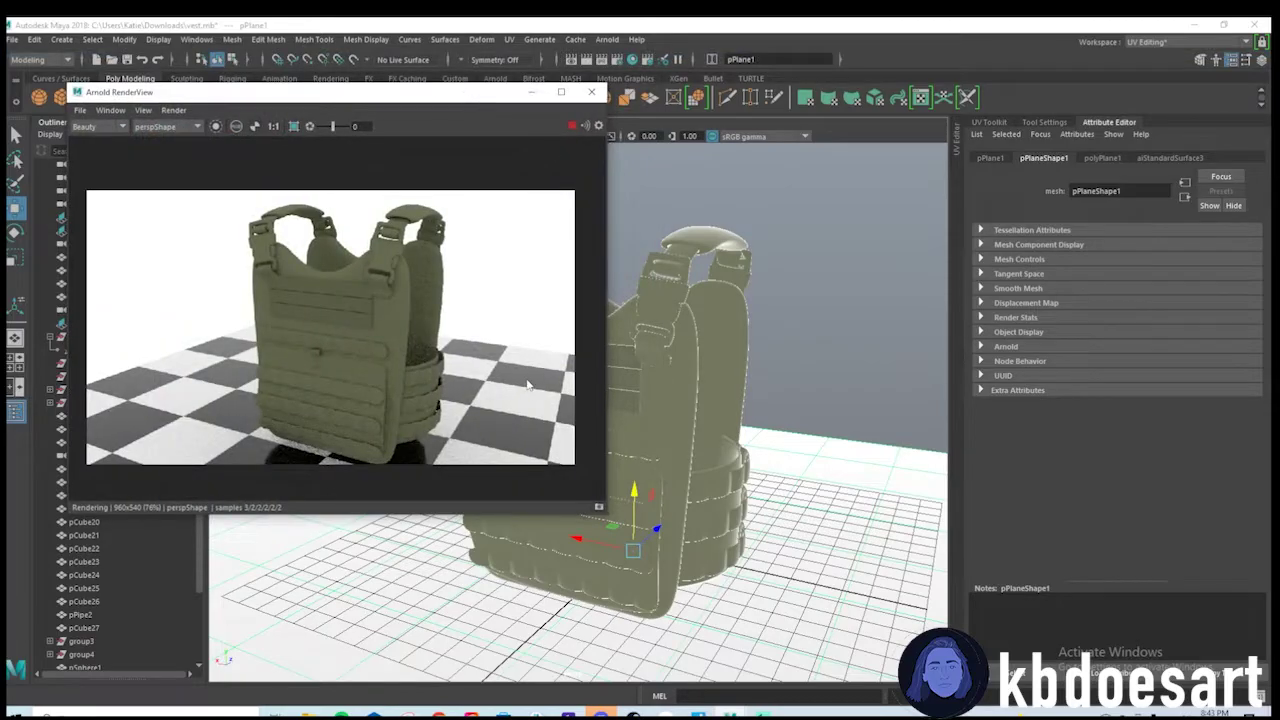
mouse_move(791, 458)
left_mouse_down("alt")
mouse_move(721, 434)
mouse_move(808, 449)
mouse_move(762, 449)
mouse_move(776, 447)
left_mouse_up("alt")
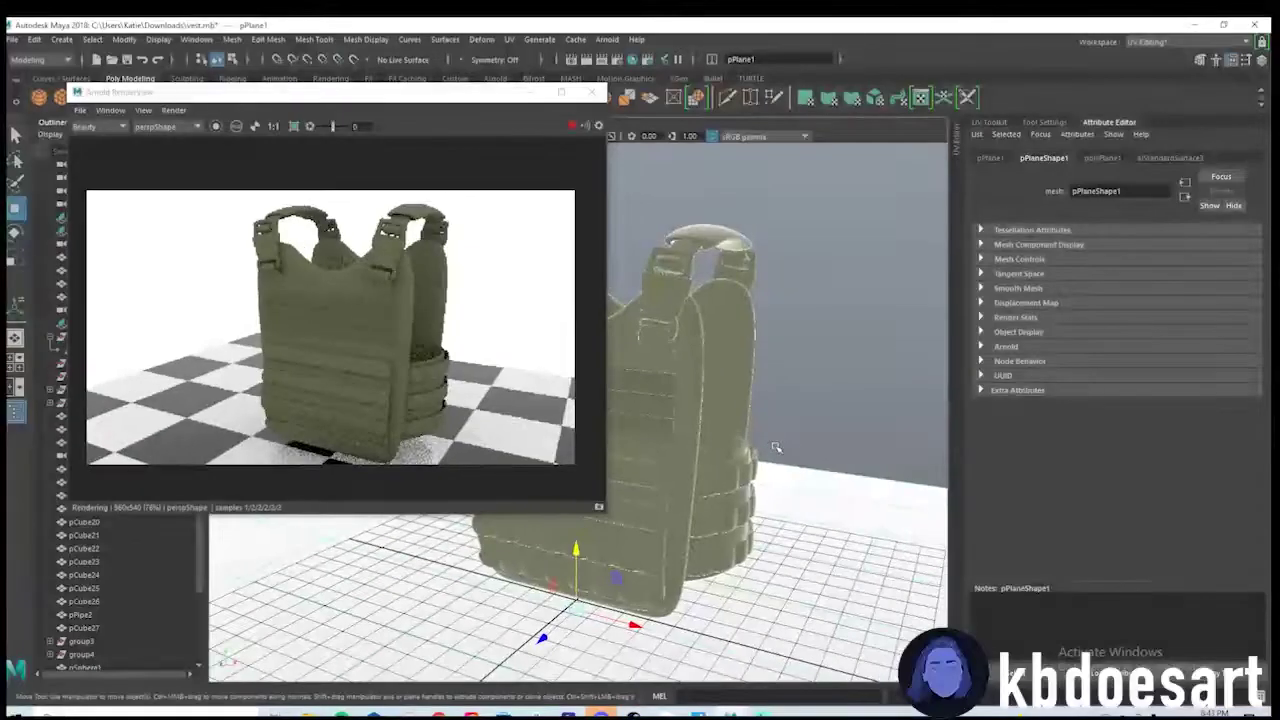